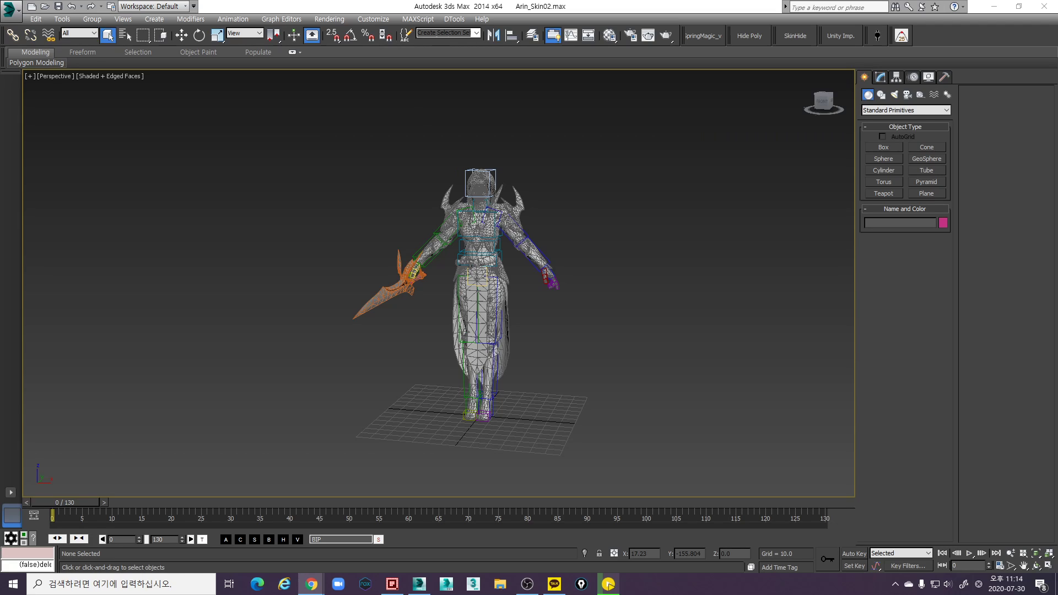
{"action": "left_click", "coordinate": [607, 584]}
{"action": "key", "text": "Hangul"}
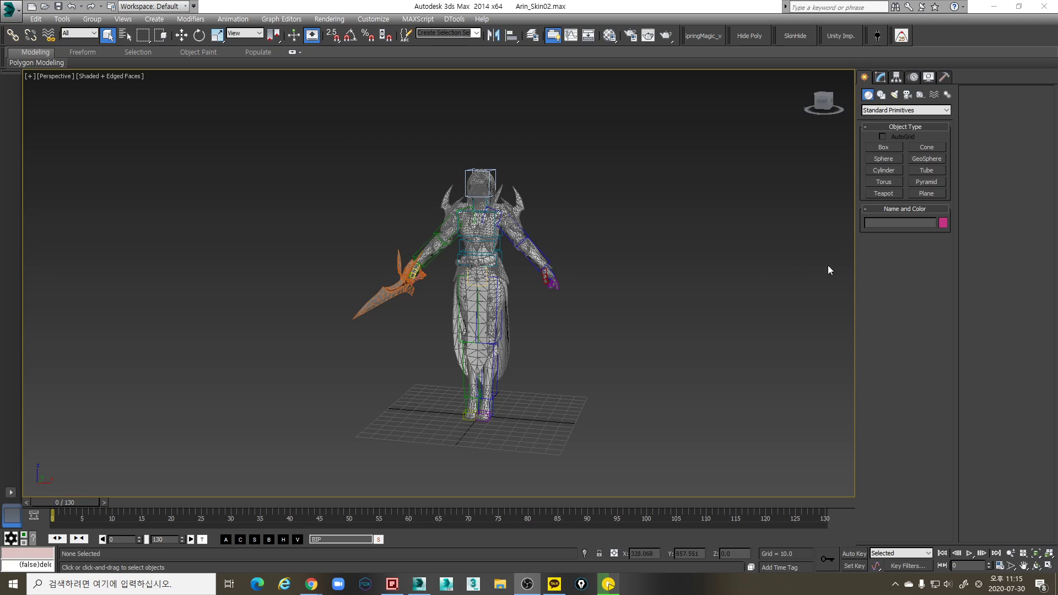
Open the layer manager and expand the Mesh layer to list the character's mesh objects
{"action": "middle_click_drag", "start_coordinate": [521, 345], "coordinate": [475, 290]}
{"action": "scroll", "coordinate": [532, 342], "scroll_direction": "up", "scroll_amount": 3}
{"action": "scroll", "coordinate": [460, 258], "scroll_direction": "up", "scroll_amount": 3}
{"action": "middle_click_drag", "start_coordinate": [474, 289], "coordinate": [548, 303], "text": "alt"}
{"action": "scroll", "coordinate": [548, 261], "scroll_direction": "up", "scroll_amount": 5}
{"action": "middle_click_drag", "start_coordinate": [548, 261], "coordinate": [534, 102], "text": "alt"}
{"action": "left_click", "coordinate": [532, 35]}
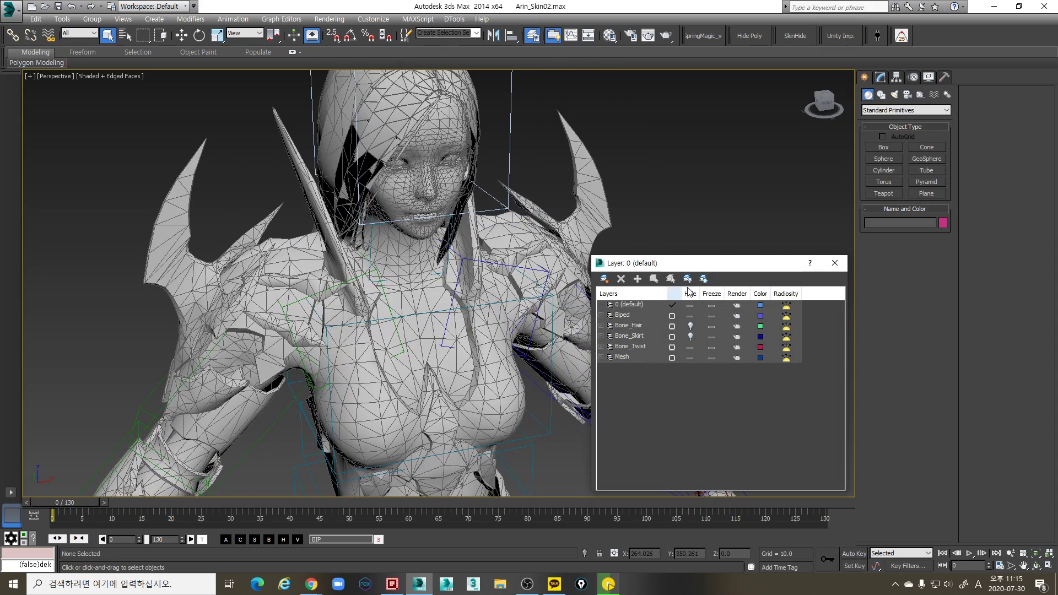
{"action": "left_click", "coordinate": [608, 358]}
{"action": "scroll", "coordinate": [464, 342], "scroll_direction": "down", "scroll_amount": 8}
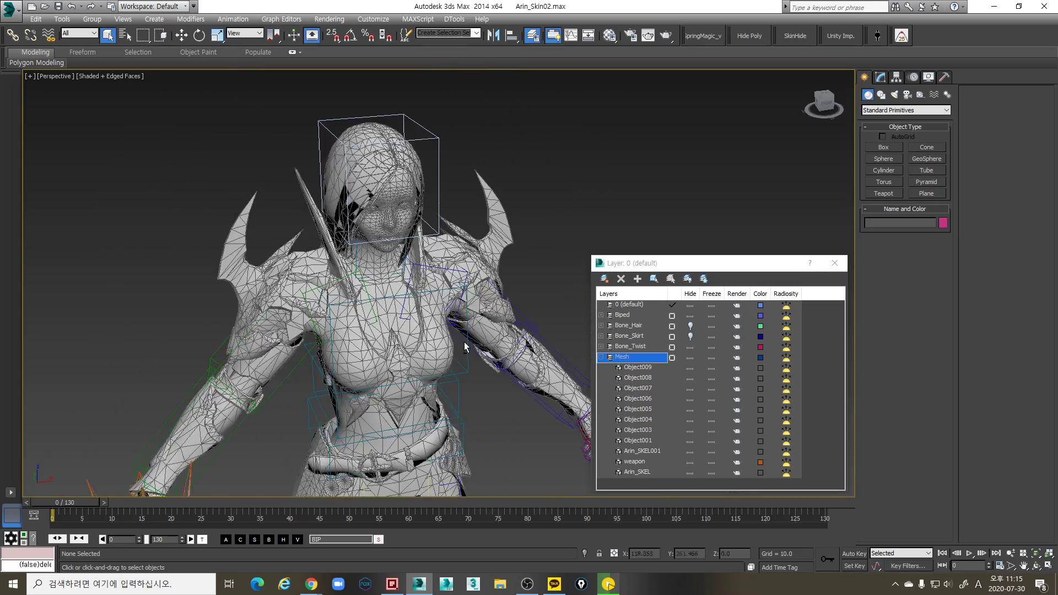
{"action": "middle_click_drag", "start_coordinate": [455, 283], "coordinate": [457, 309], "text": "alt"}
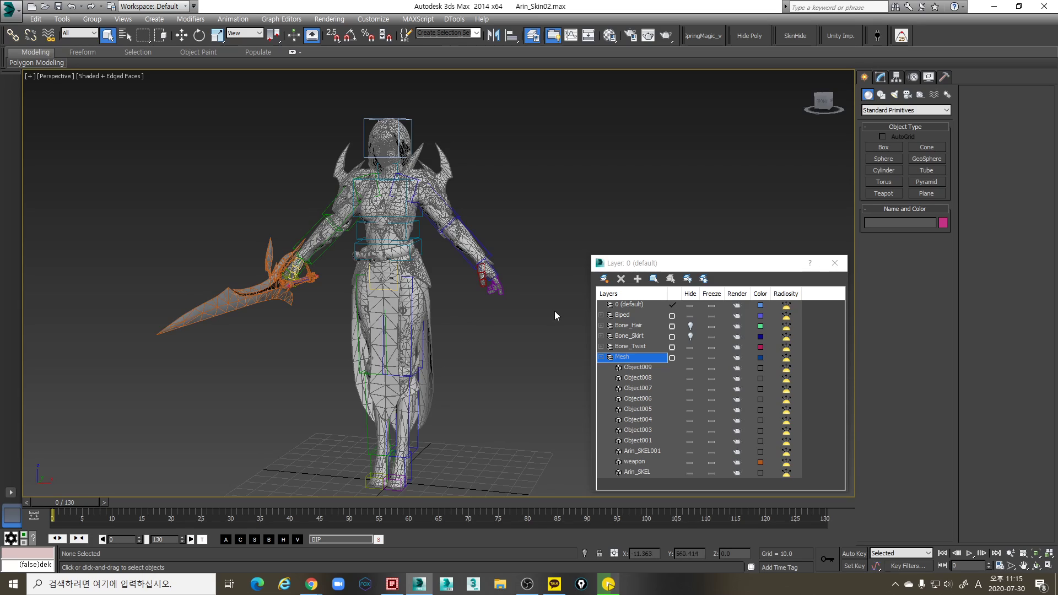
Hide Object008 through Object001 and Arin_SKEL001 in the Mesh layer
{"action": "left_click", "coordinate": [692, 368]}
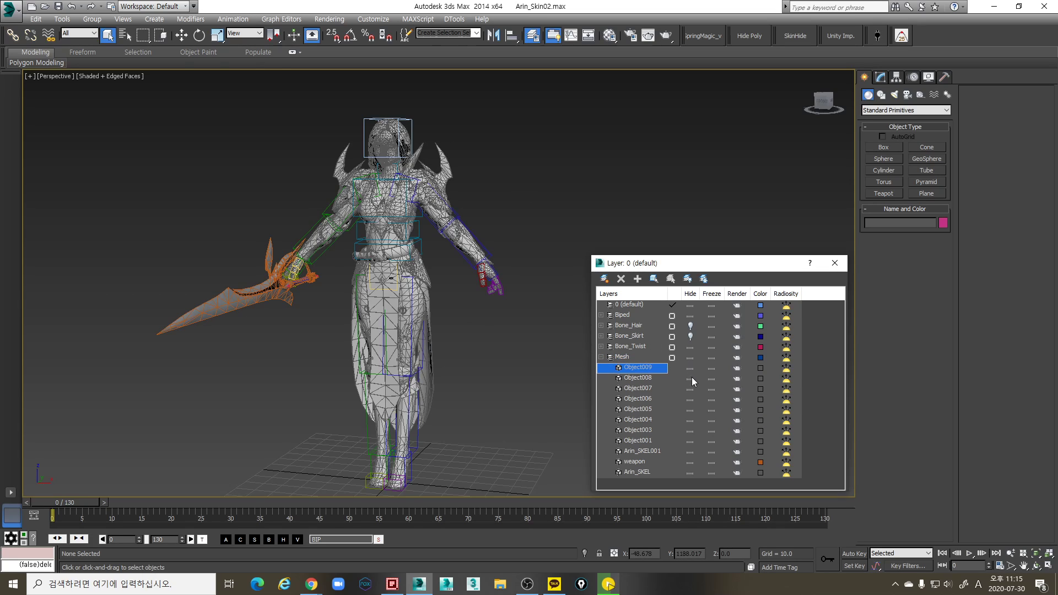
{"action": "left_click", "coordinate": [690, 379]}
{"action": "left_click", "coordinate": [690, 388]}
{"action": "left_click", "coordinate": [690, 399]}
{"action": "left_click", "coordinate": [689, 410]}
{"action": "left_click", "coordinate": [689, 421]}
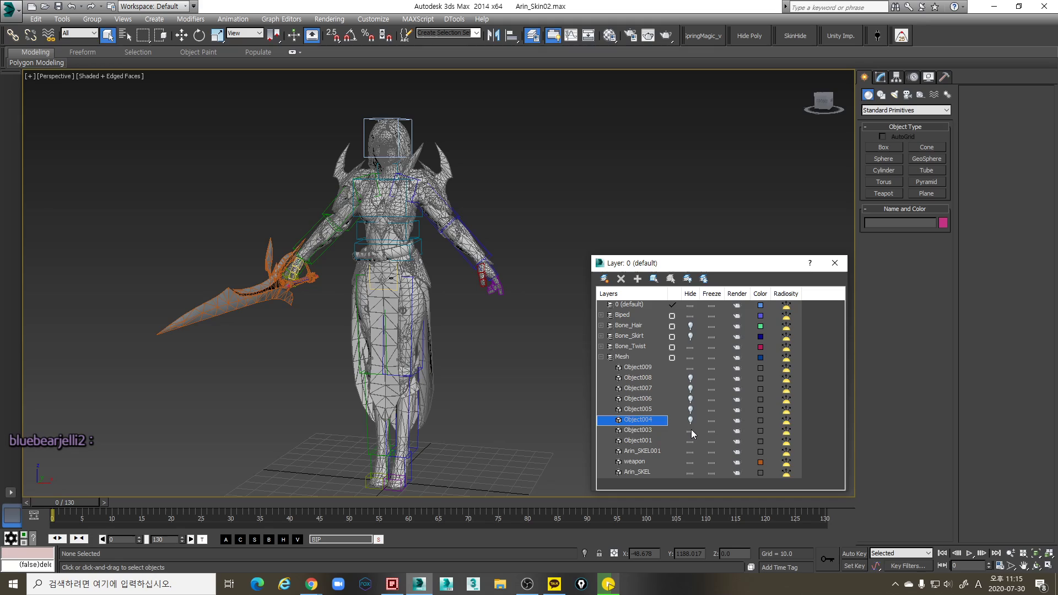
{"action": "left_click", "coordinate": [690, 431]}
{"action": "left_click", "coordinate": [690, 441]}
{"action": "left_click", "coordinate": [690, 451]}
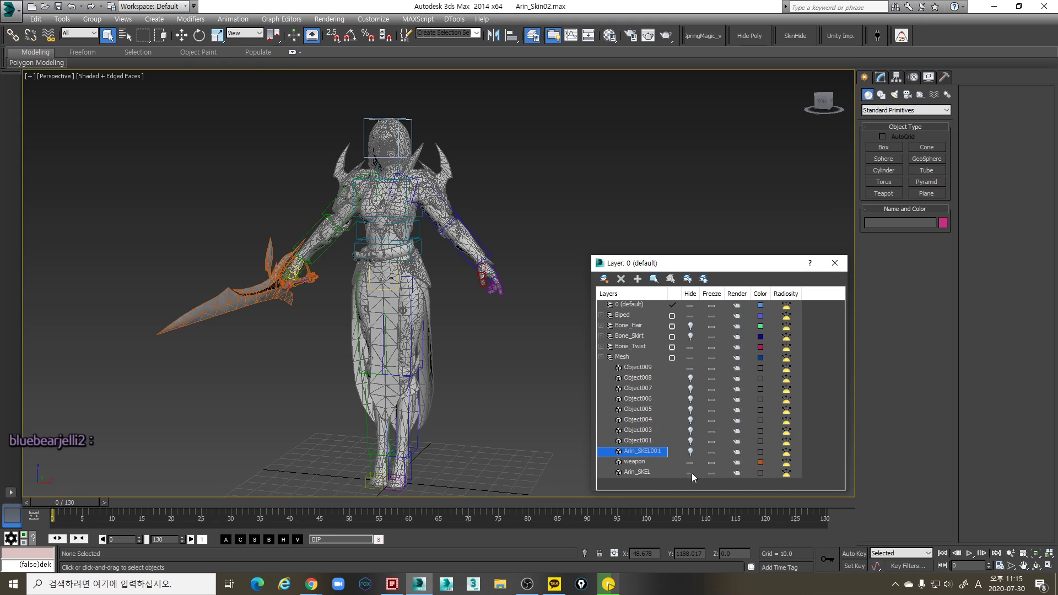
Hide the Arin_SKEL mesh and show it again to compare it with the underlying bones
{"action": "left_click", "coordinate": [690, 473]}
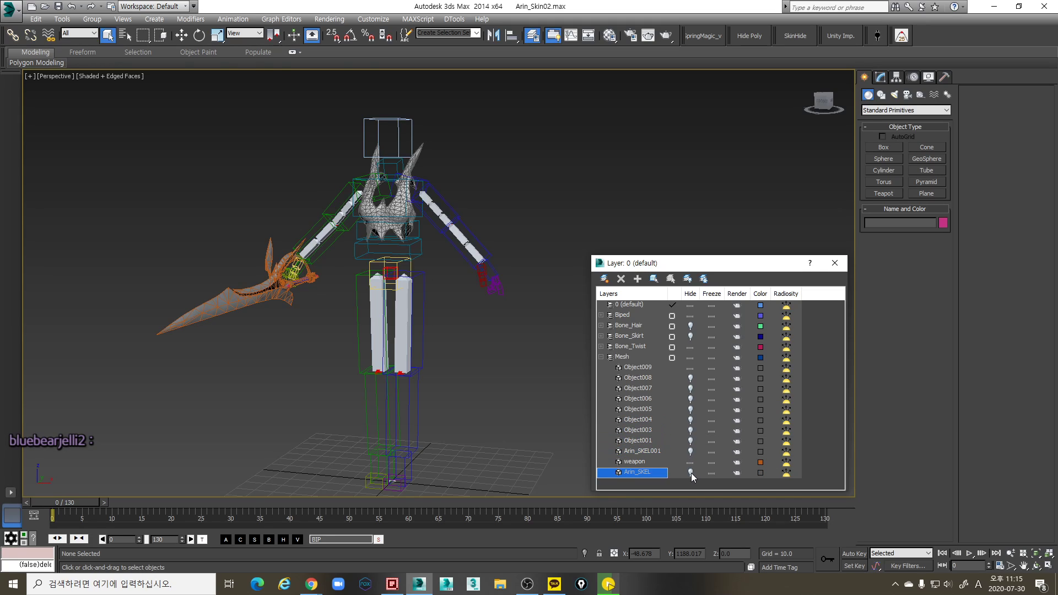
{"action": "left_click", "coordinate": [690, 473]}
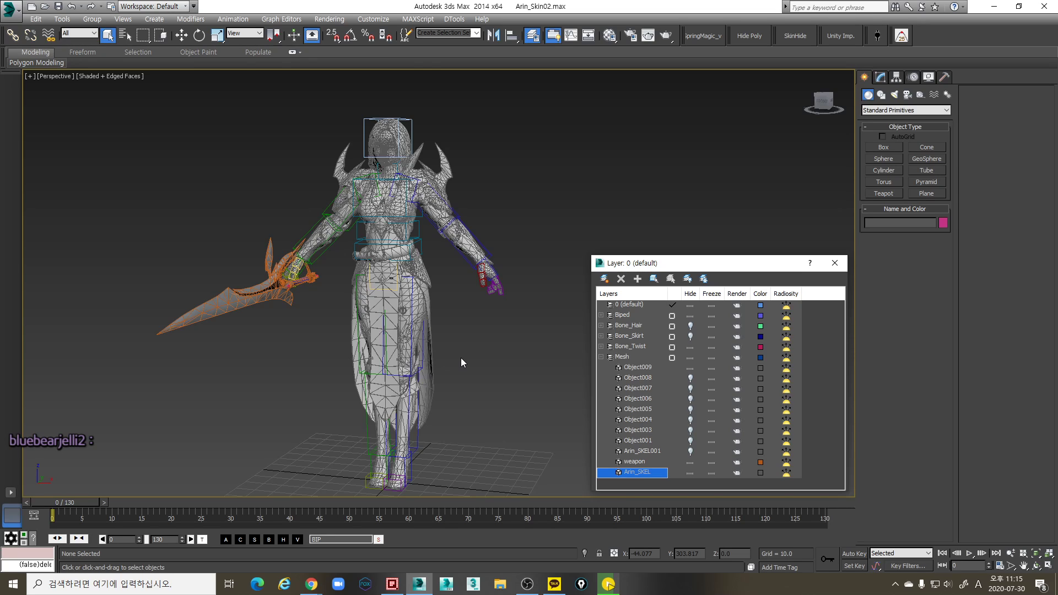
{"action": "scroll", "coordinate": [428, 273], "scroll_direction": "up", "scroll_amount": 3}
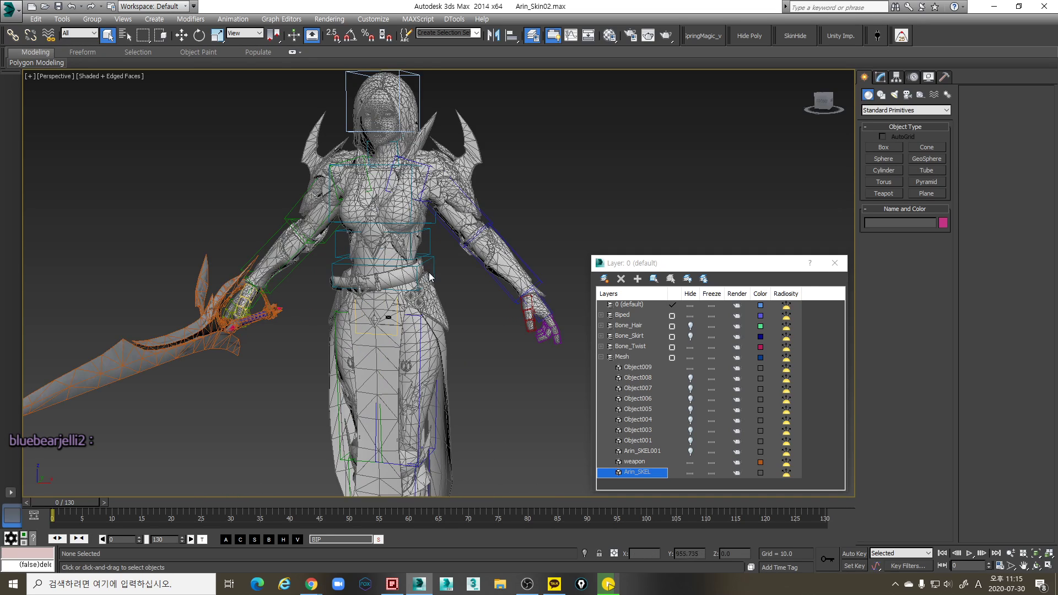
{"action": "scroll", "coordinate": [389, 253], "scroll_direction": "down", "scroll_amount": 3}
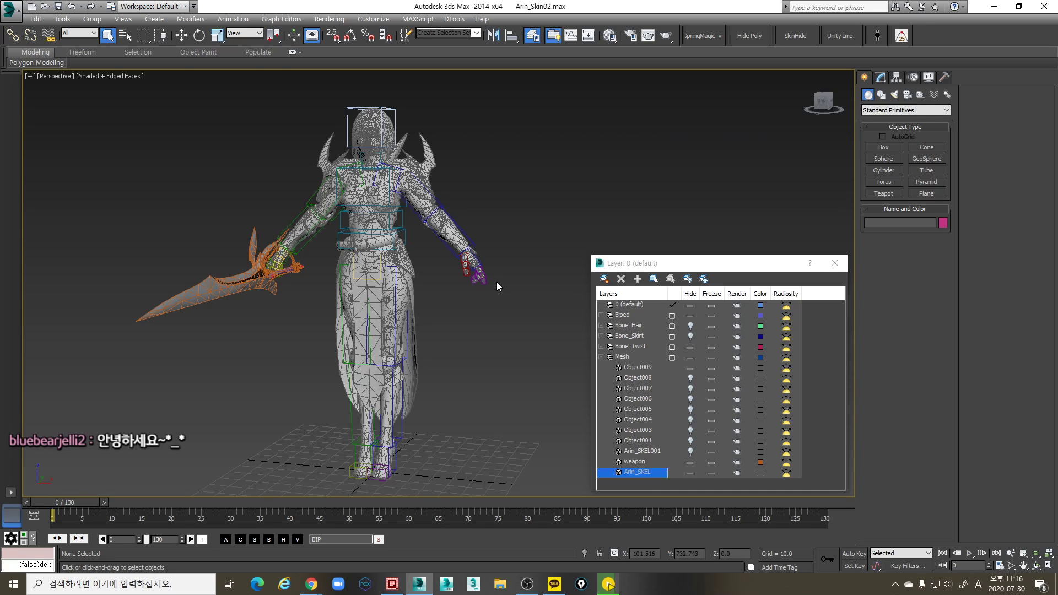
Unhide Arin_SKEL001 and Object001 through Object008 in the Mesh layer
{"action": "left_click", "coordinate": [688, 453]}
{"action": "left_click", "coordinate": [690, 440]}
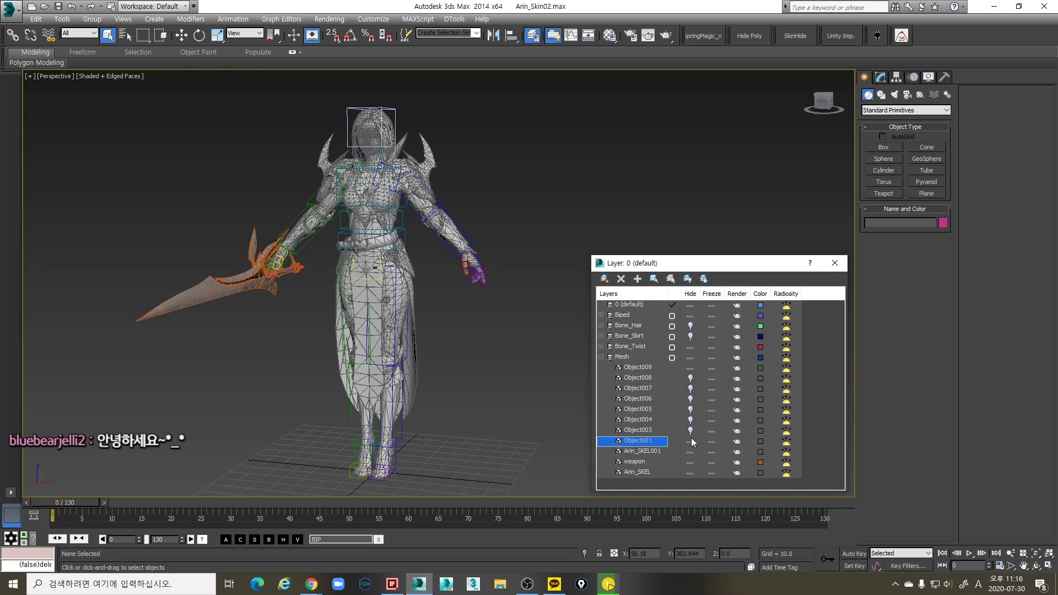
{"action": "left_click", "coordinate": [690, 430]}
{"action": "left_click", "coordinate": [690, 419]}
{"action": "left_click", "coordinate": [690, 409]}
{"action": "left_click", "coordinate": [691, 399]}
{"action": "left_click", "coordinate": [692, 388]}
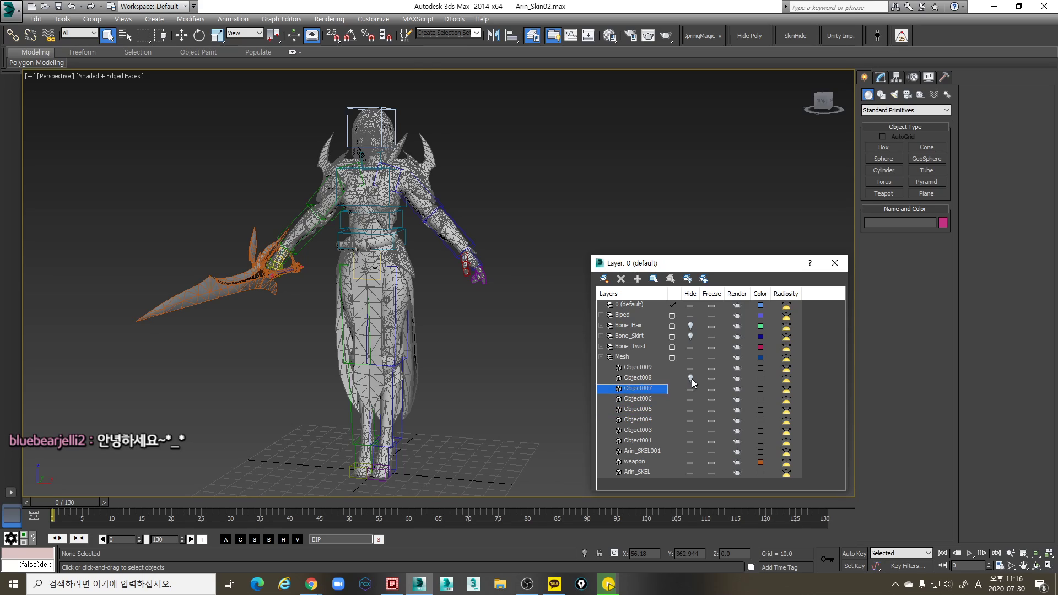
{"action": "left_click", "coordinate": [692, 379]}
Hide Object009 through Object001 together with Arin_SKEL001 and Arin_SKEL in the Mesh layer
{"action": "left_click", "coordinate": [689, 368]}
{"action": "left_click", "coordinate": [692, 379]}
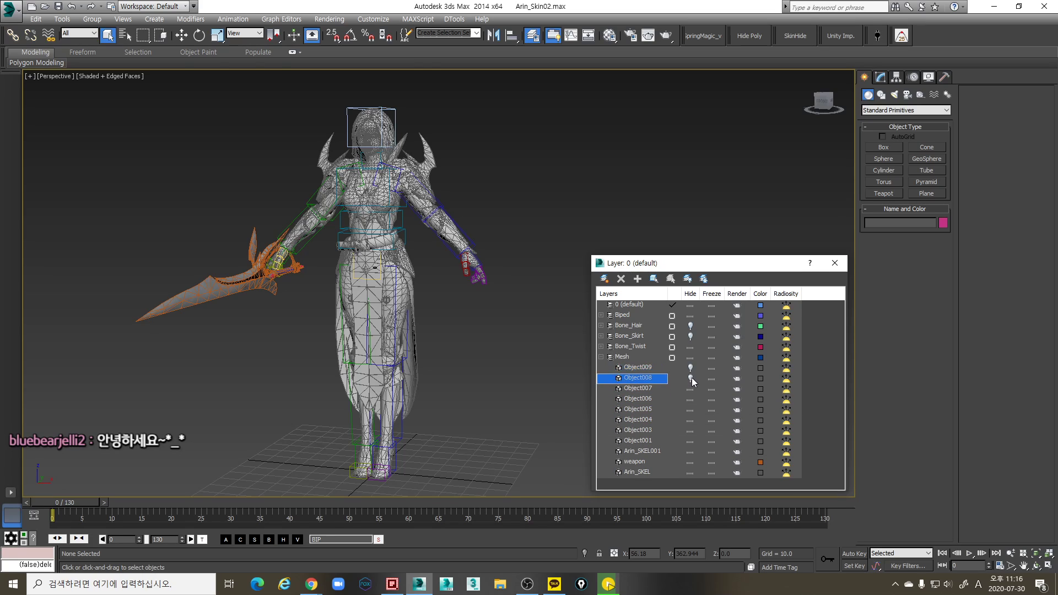
{"action": "left_click", "coordinate": [692, 389]}
{"action": "left_click", "coordinate": [693, 398]}
{"action": "left_click", "coordinate": [692, 408]}
{"action": "left_click", "coordinate": [691, 420]}
{"action": "left_click", "coordinate": [691, 430]}
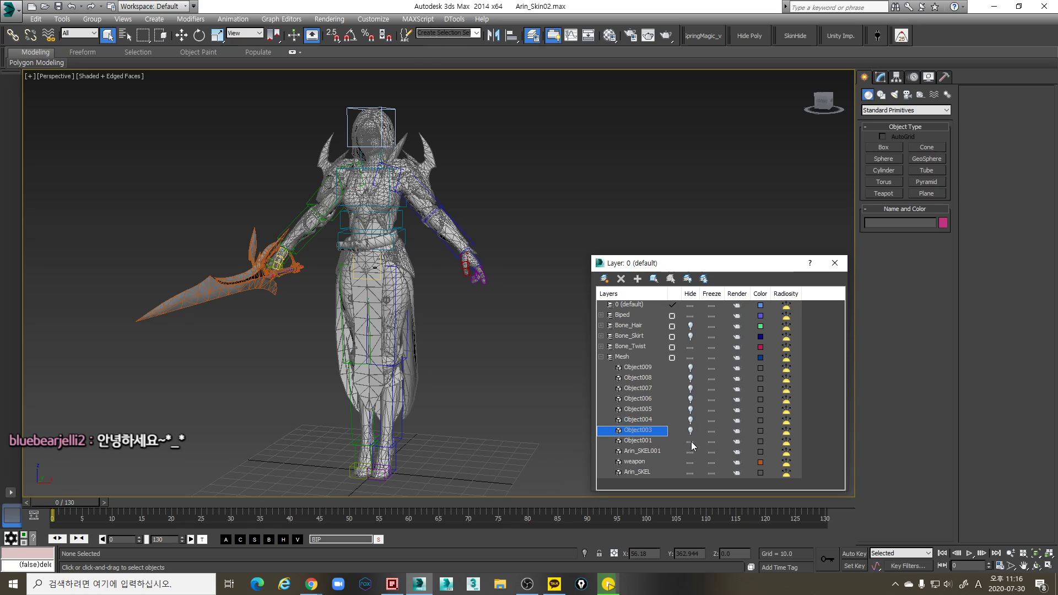
{"action": "left_click", "coordinate": [690, 441]}
{"action": "left_click", "coordinate": [690, 451]}
{"action": "left_click", "coordinate": [690, 472]}
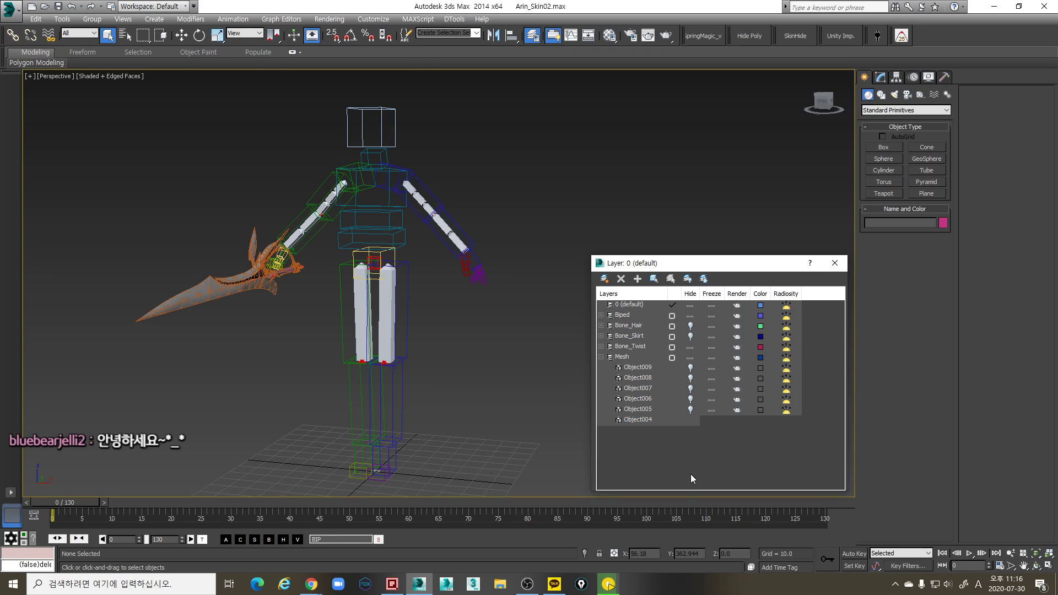
Show the Arin_SKEL001 body mesh again while keeping Object001 hidden, and hide the weapon object
{"action": "left_click", "coordinate": [690, 440]}
{"action": "left_click", "coordinate": [690, 451]}
{"action": "left_click", "coordinate": [690, 441]}
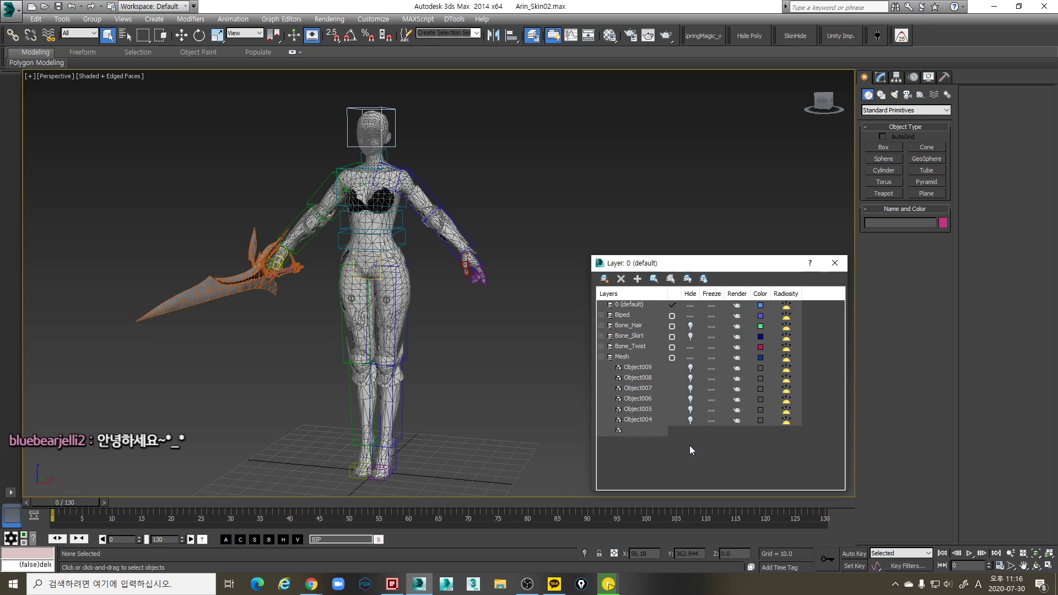
{"action": "middle_click_drag", "start_coordinate": [529, 403], "coordinate": [528, 425]}
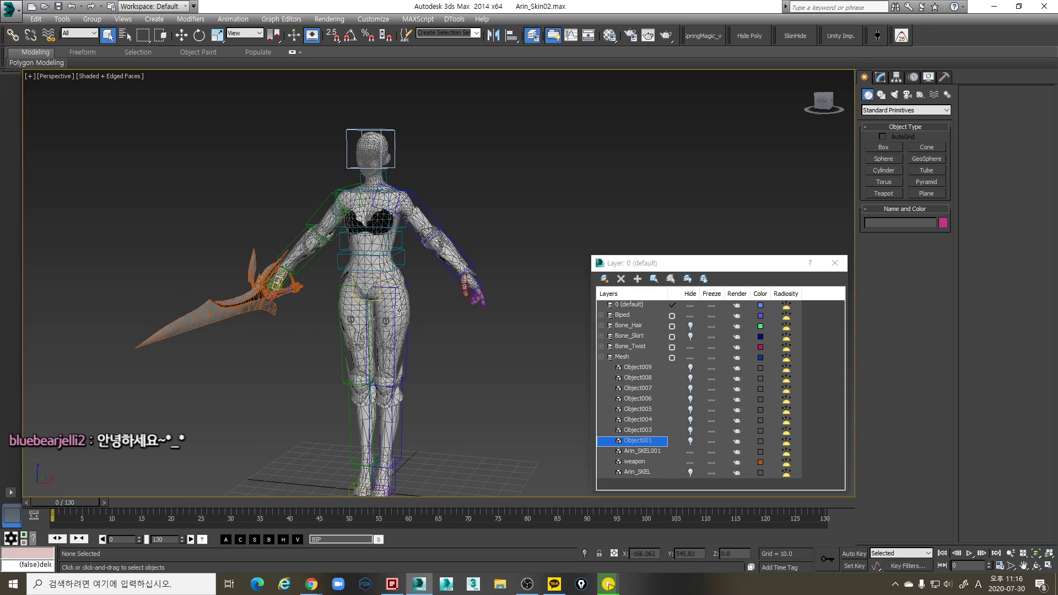
{"action": "left_click", "coordinate": [690, 462]}
{"action": "scroll", "coordinate": [425, 336], "scroll_direction": "up", "scroll_amount": 5}
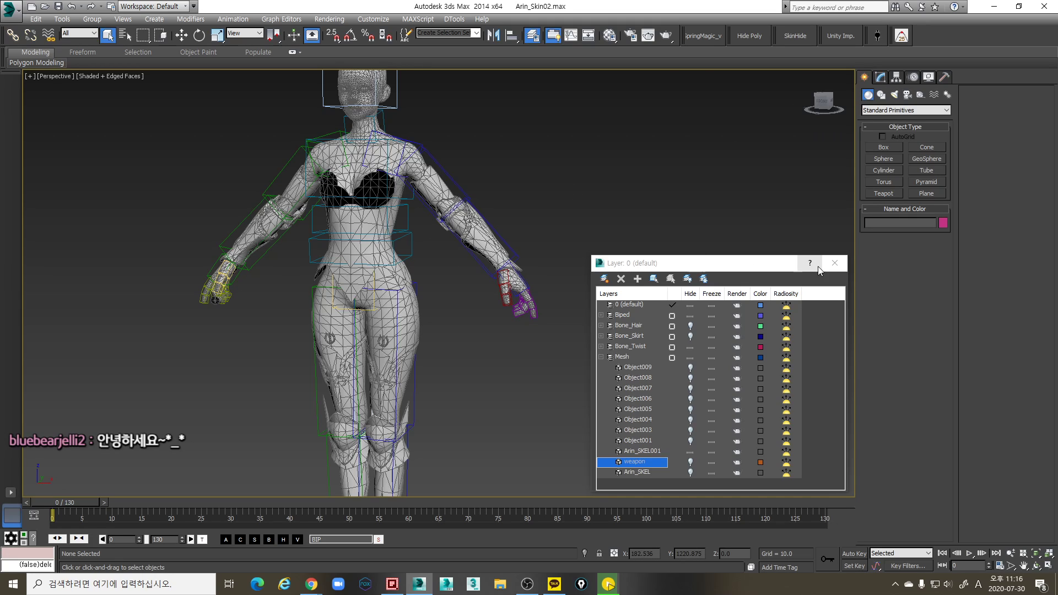
Close the layer manager and select the Arin_SKEL001 body mesh with its Skin modifier settings displayed
{"action": "left_click", "coordinate": [835, 262]}
{"action": "left_click", "coordinate": [881, 77]}
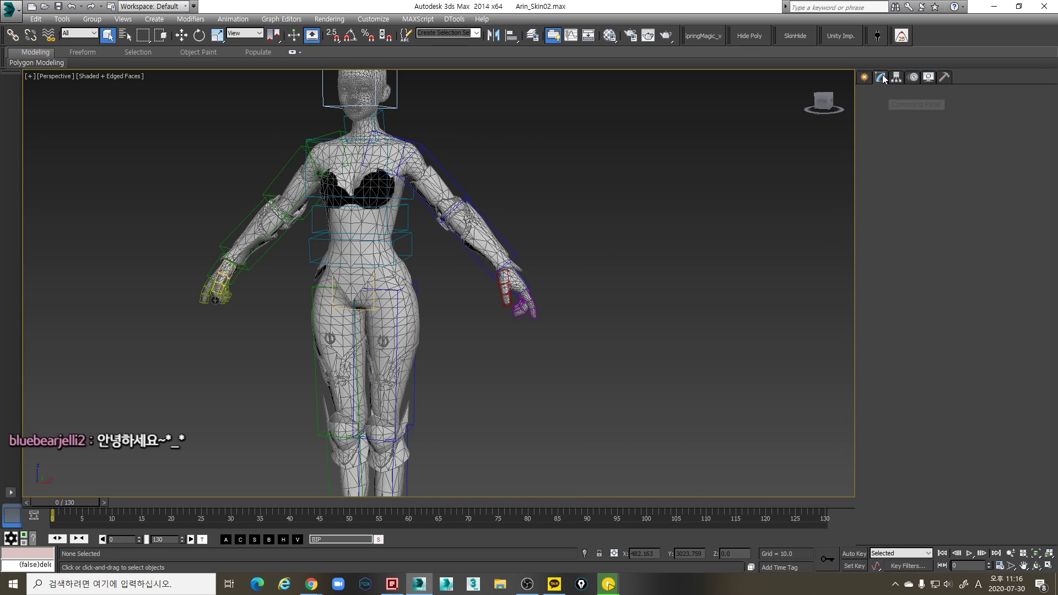
{"action": "left_click", "coordinate": [353, 223]}
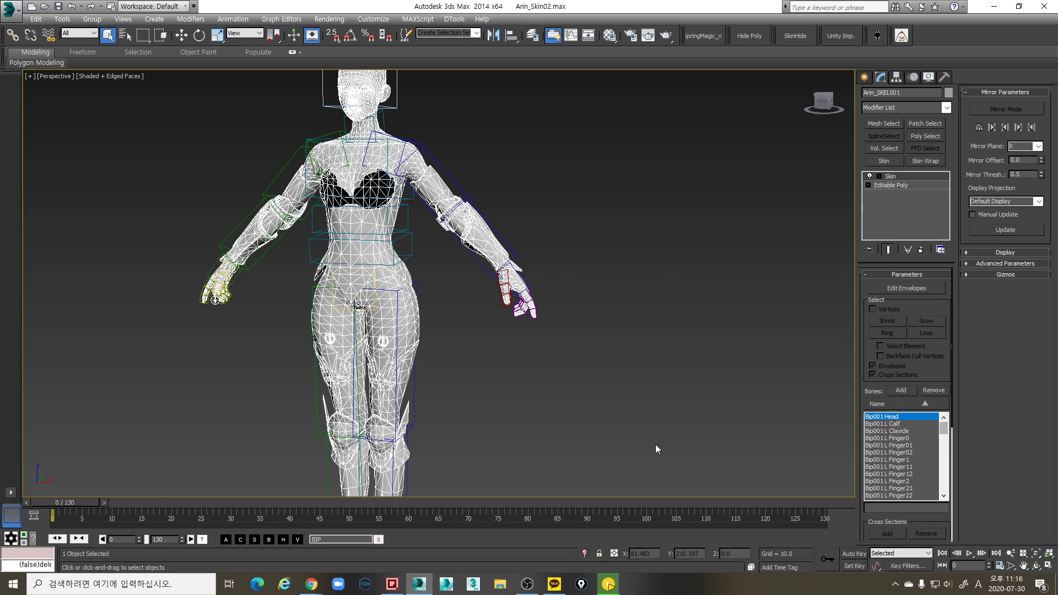
Scrub the animation to frame 58 and back to frame 0, and expand the Skin modifier's Advanced Parameters
{"action": "left_click_drag", "start_coordinate": [79, 502], "coordinate": [397, 505]}
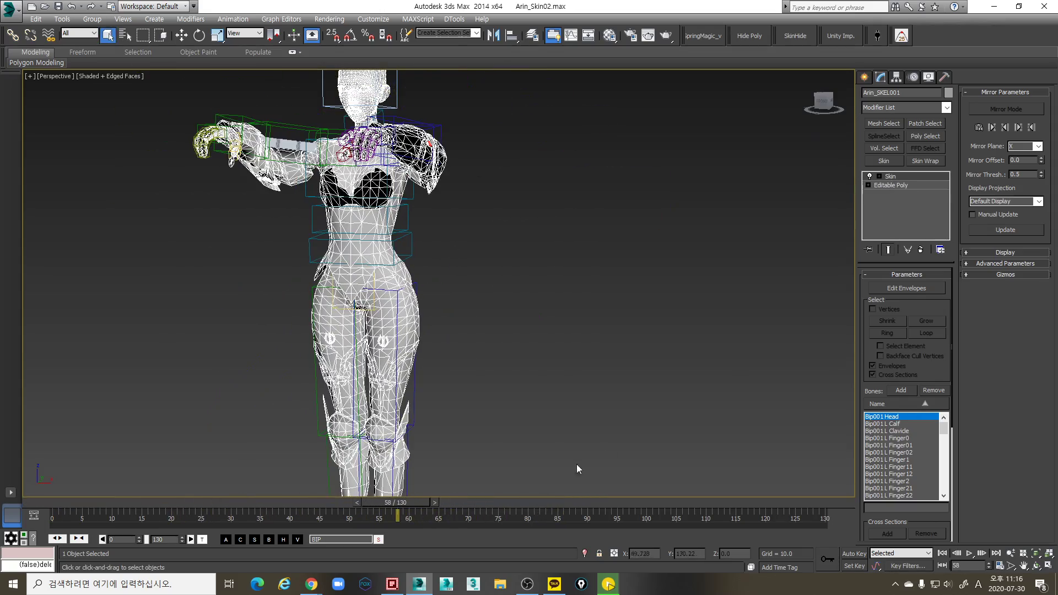
{"action": "middle_click_drag", "start_coordinate": [576, 464], "coordinate": [567, 352], "text": "alt"}
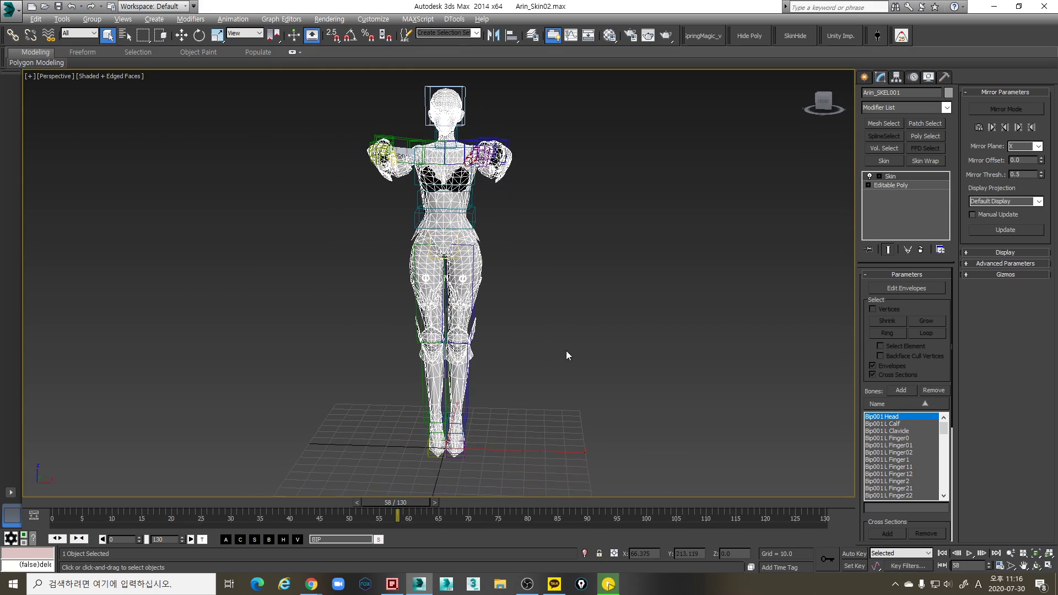
{"action": "left_click", "coordinate": [999, 264]}
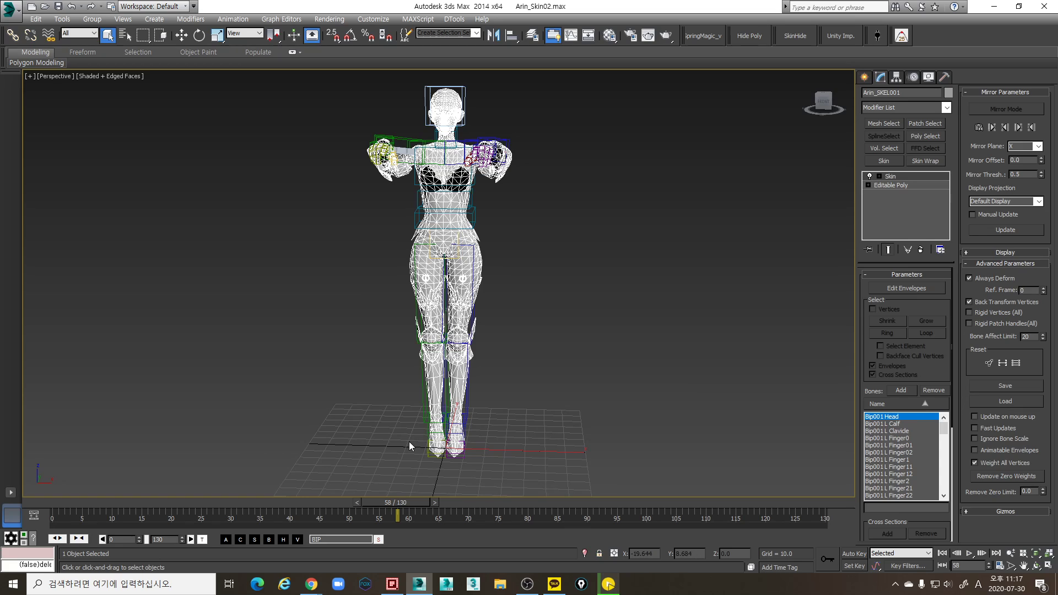
{"action": "left_click_drag", "start_coordinate": [374, 505], "coordinate": [2, 480]}
{"action": "middle_click_drag", "start_coordinate": [559, 352], "coordinate": [559, 379]}
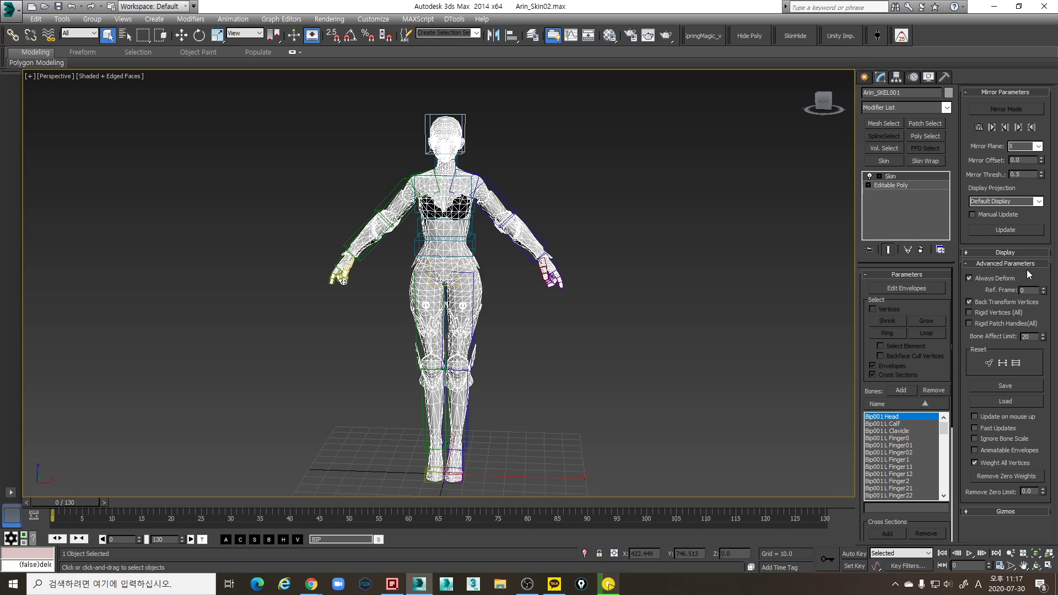
Set the Skin modifier's Bone Affect Limit to 4
{"action": "double_click", "coordinate": [1030, 336]}
{"action": "type", "text": "3"}
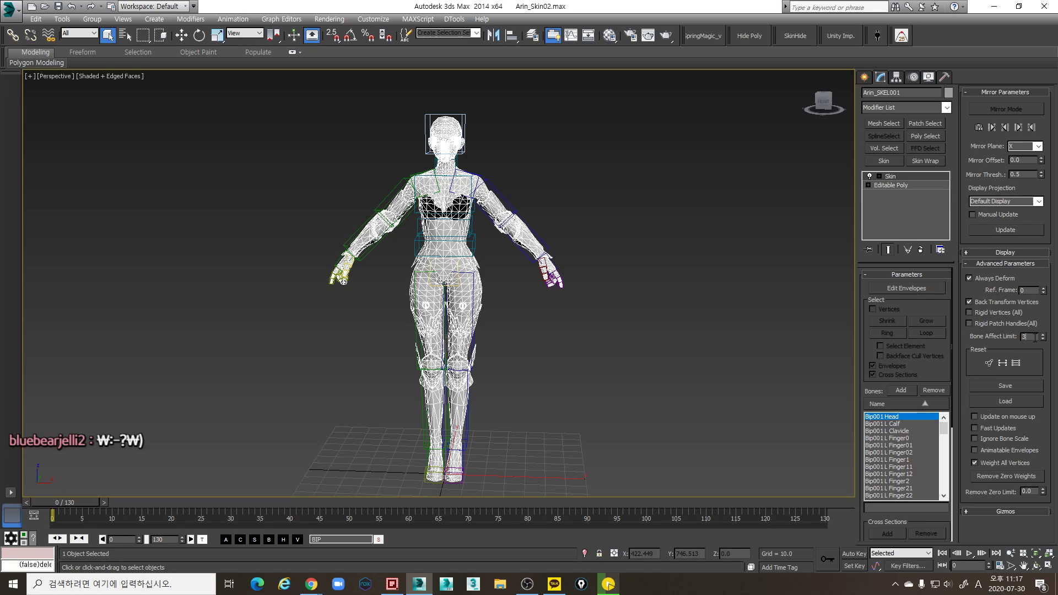
{"action": "key", "text": "Return"}
Examine the body mesh around the hips and thighs in relation to the Bone Affect Limit setting
{"action": "scroll", "coordinate": [475, 290], "scroll_direction": "up", "scroll_amount": 5}
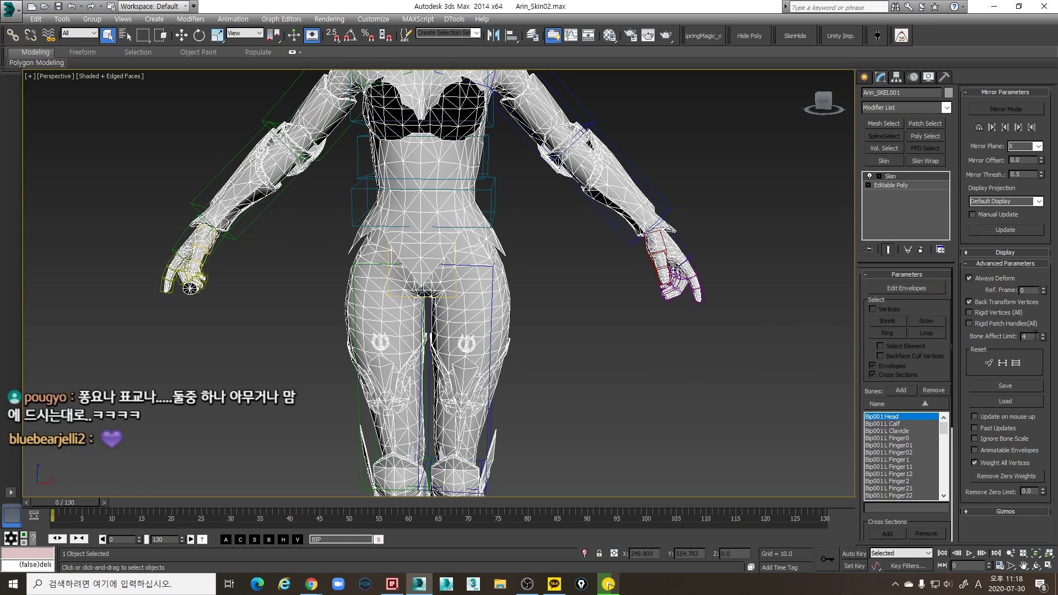
{"action": "scroll", "coordinate": [521, 275], "scroll_direction": "up", "scroll_amount": 4}
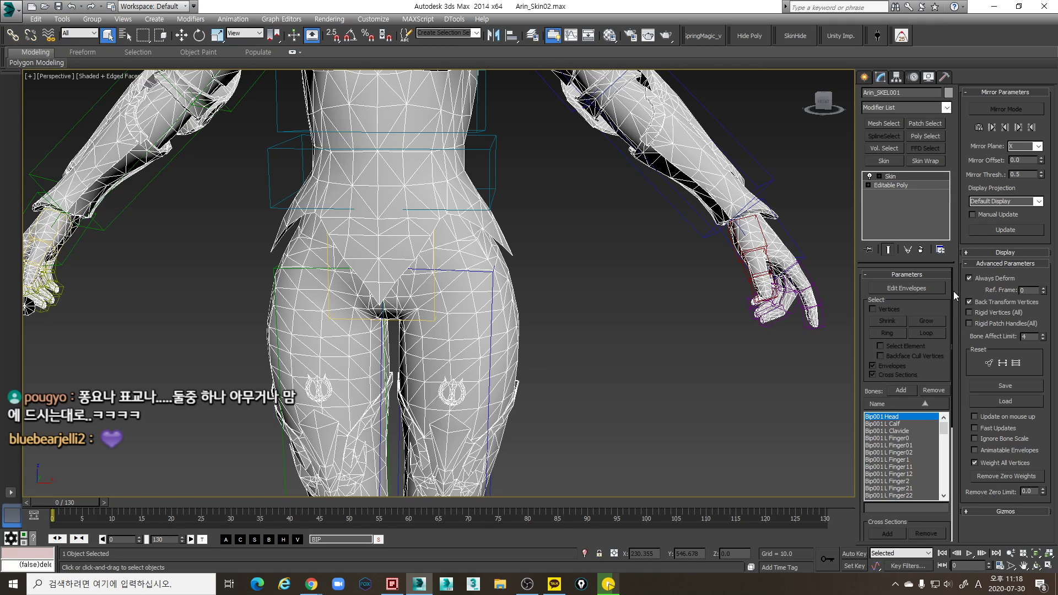
{"action": "double_click", "coordinate": [1019, 337]}
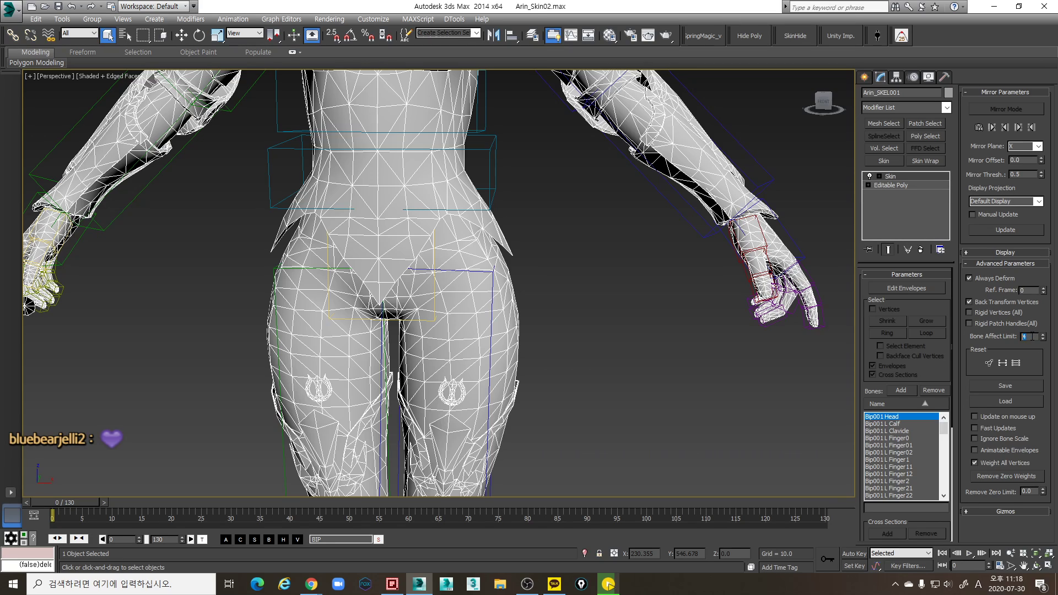
{"action": "scroll", "coordinate": [633, 356], "scroll_direction": "down", "scroll_amount": 4}
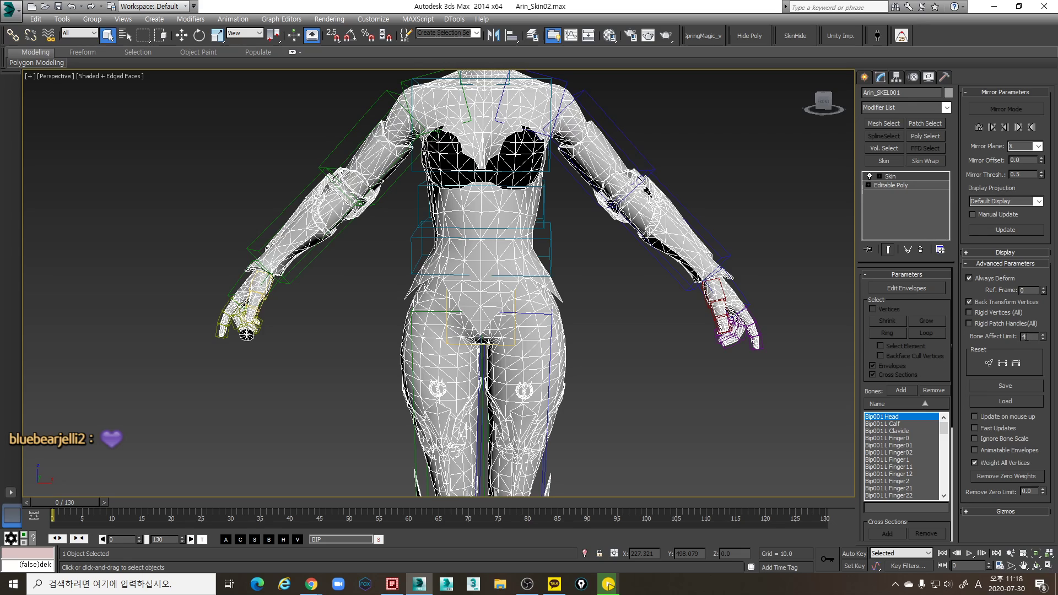
{"action": "double_click", "coordinate": [1022, 337]}
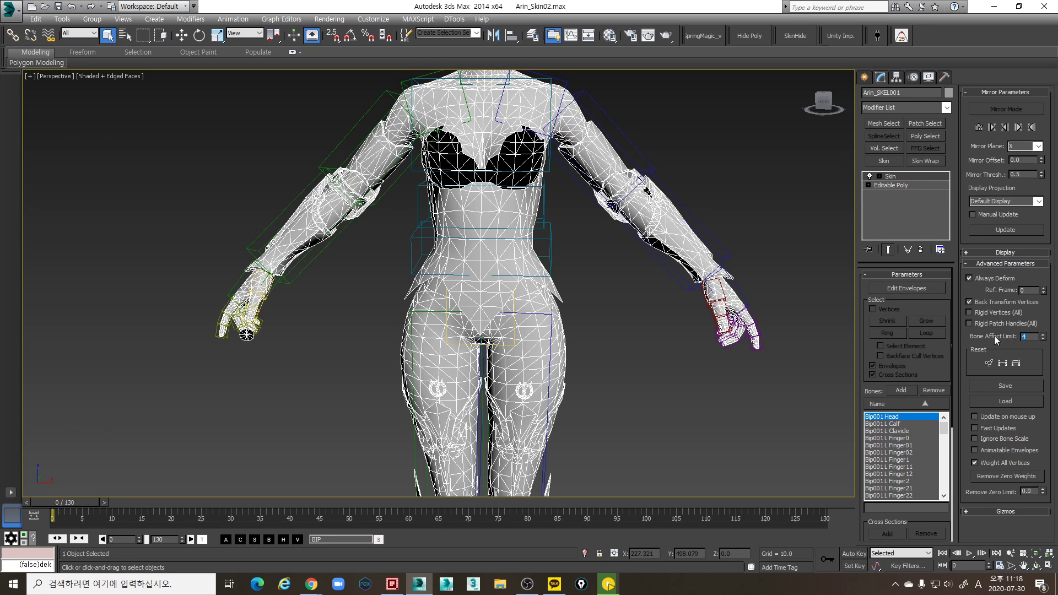
{"action": "scroll", "coordinate": [606, 306], "scroll_direction": "up", "scroll_amount": 3}
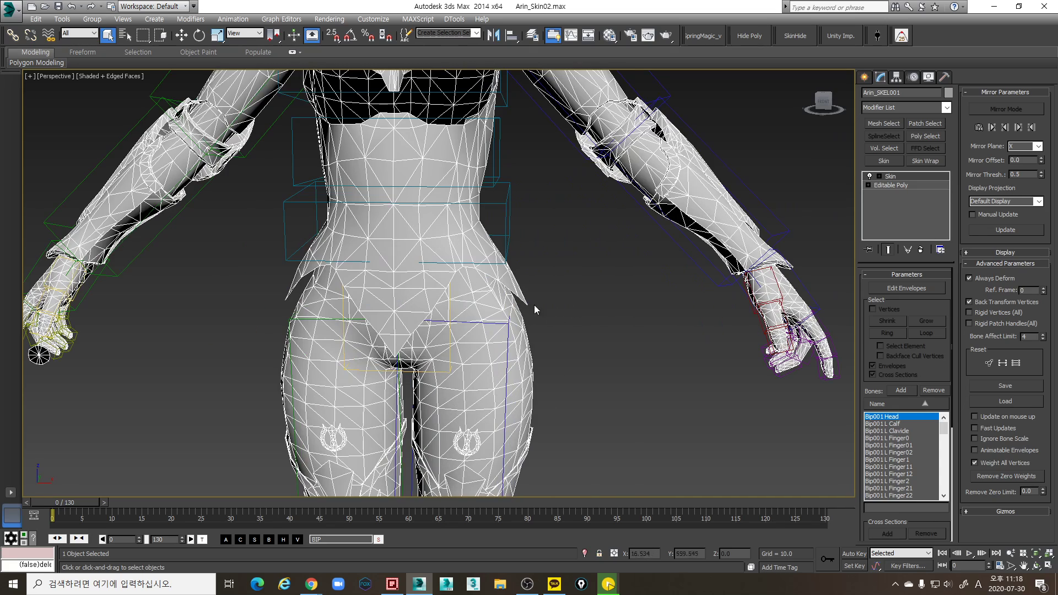
{"action": "scroll", "coordinate": [532, 309], "scroll_direction": "down", "scroll_amount": 3}
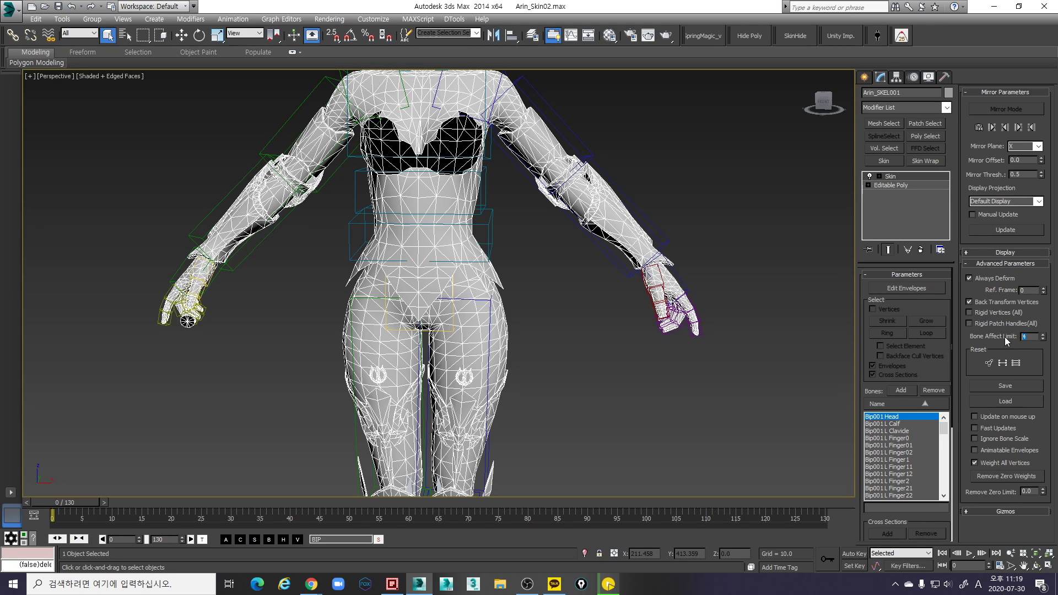
{"action": "scroll", "coordinate": [582, 330], "scroll_direction": "down", "scroll_amount": 5}
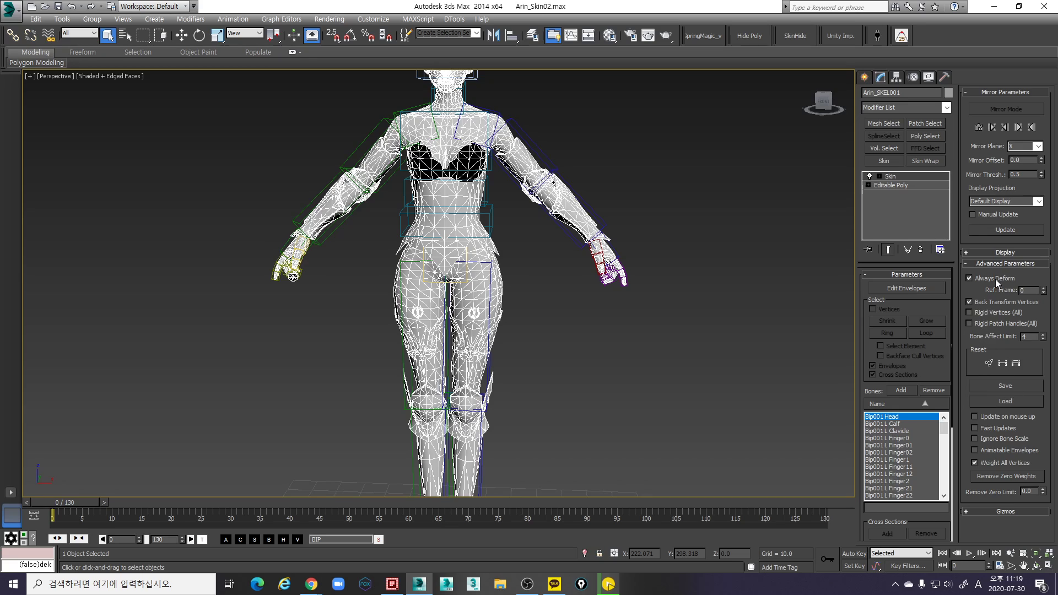
Collapse the Skin modifier's Advanced Parameters and expand its Display settings
{"action": "left_click", "coordinate": [1014, 263]}
{"action": "left_click", "coordinate": [1018, 253]}
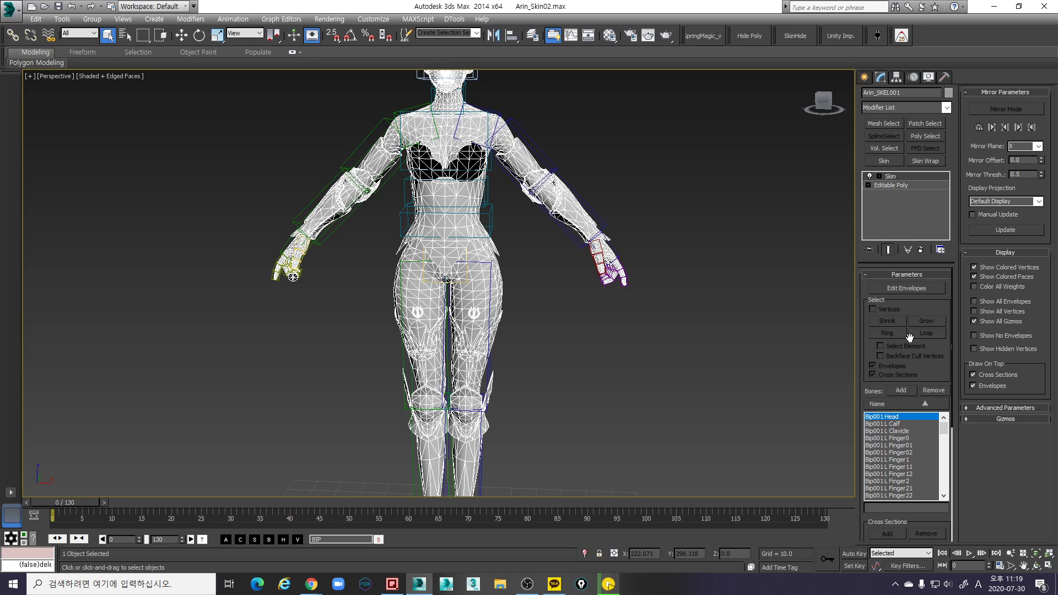
Enter the Skin modifier's Edit Envelopes mode and enable Vertices selection
{"action": "scroll", "coordinate": [524, 289], "scroll_direction": "up", "scroll_amount": 4}
{"action": "scroll", "coordinate": [525, 289], "scroll_direction": "down", "scroll_amount": 4}
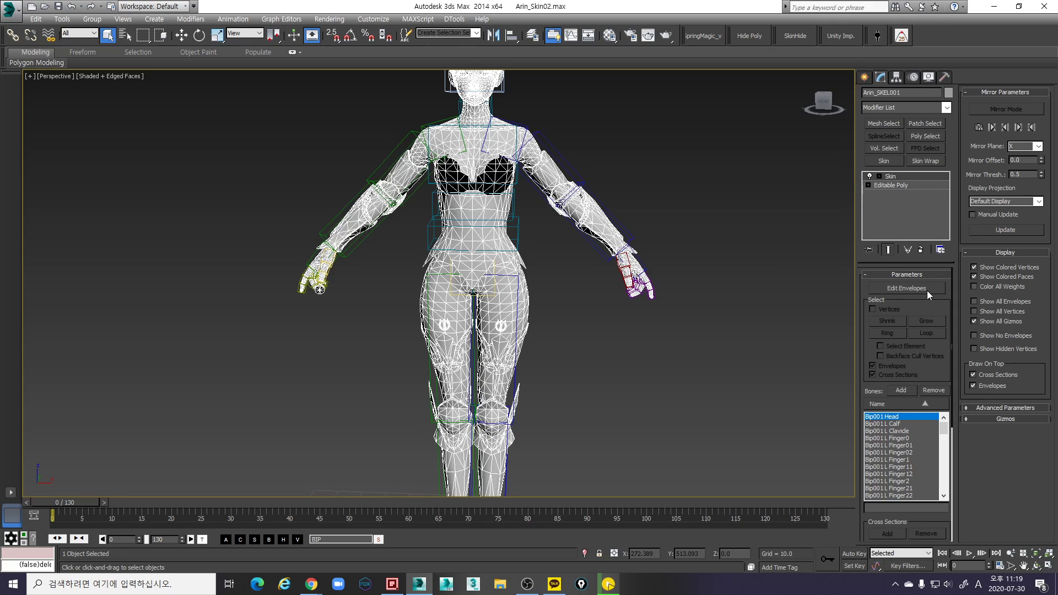
{"action": "left_click", "coordinate": [925, 288]}
{"action": "left_click", "coordinate": [872, 309]}
{"action": "scroll", "coordinate": [607, 269], "scroll_direction": "down", "scroll_amount": 2}
{"action": "scroll", "coordinate": [560, 286], "scroll_direction": "up", "scroll_amount": 6}
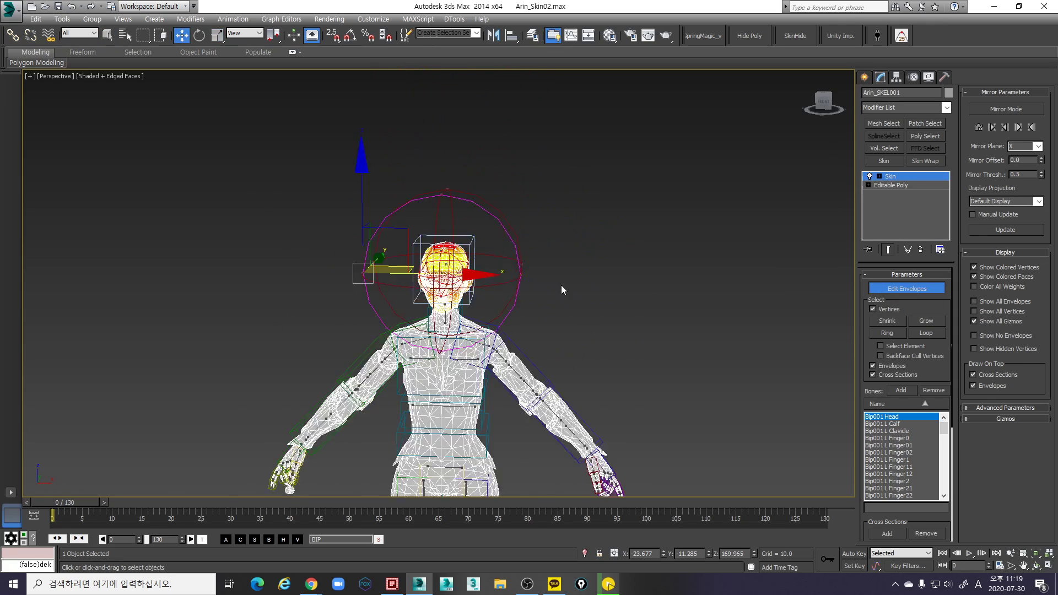
Check the head bone's envelope from the side and front, and hide all envelopes with Show No Envelopes
{"action": "middle_click_drag", "start_coordinate": [220, 279], "coordinate": [353, 248], "text": "alt"}
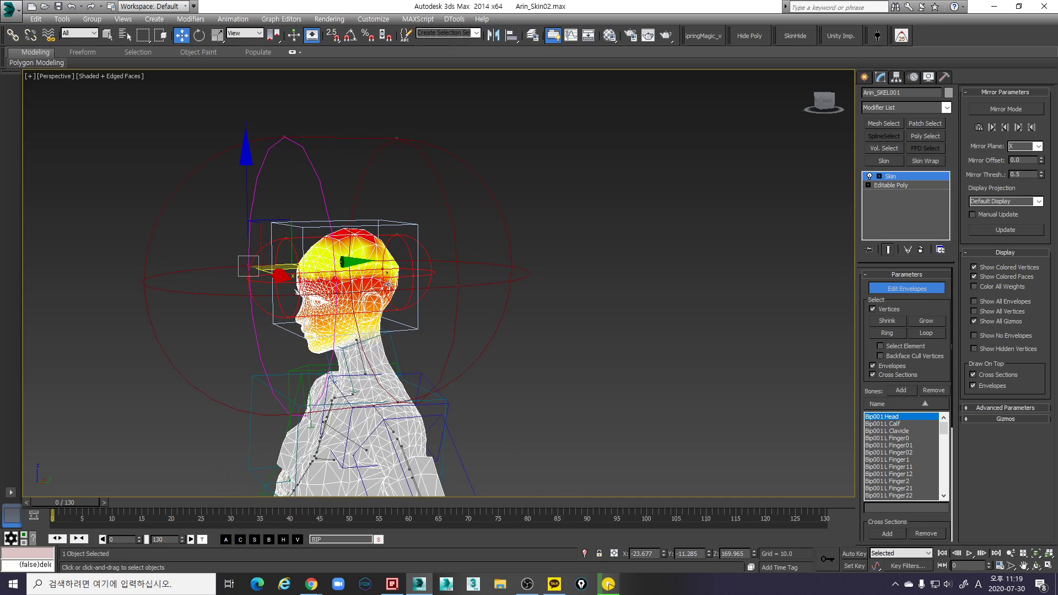
{"action": "mouse_move", "coordinate": [530, 231]}
{"action": "middle_mouse_down", "text": "alt"}
{"action": "mouse_move", "coordinate": [510, 225]}
{"action": "mouse_move", "coordinate": [527, 224]}
{"action": "middle_mouse_up", "text": "alt"}
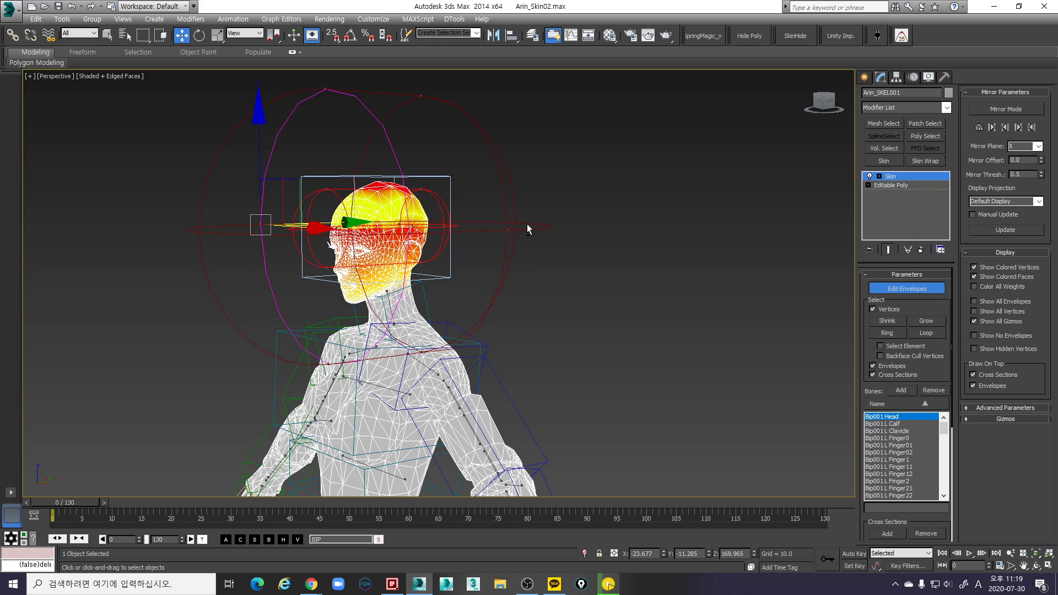
{"action": "scroll", "coordinate": [523, 300], "scroll_direction": "down", "scroll_amount": 3}
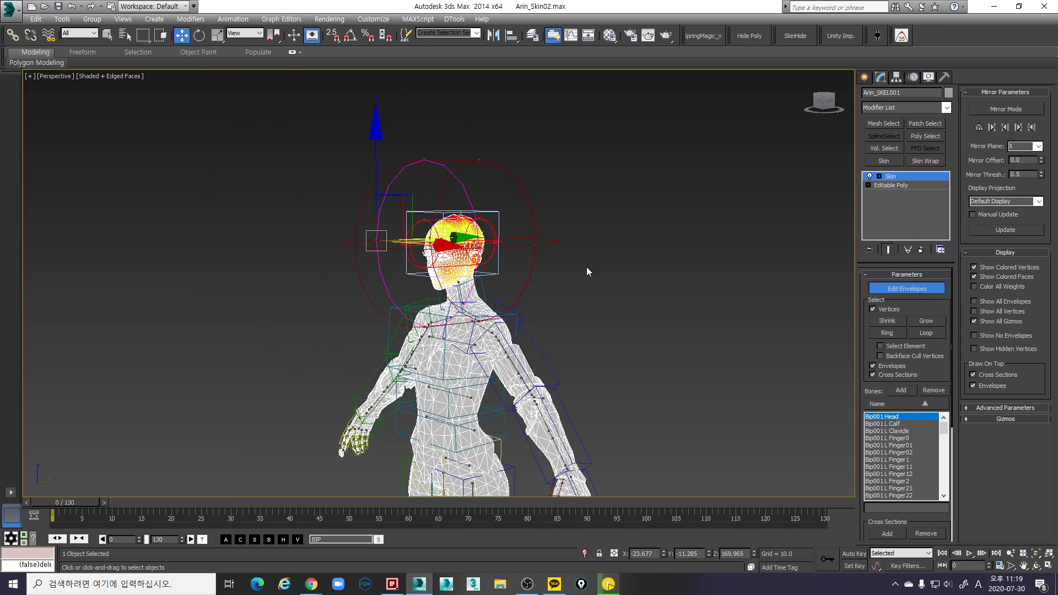
{"action": "middle_click_drag", "start_coordinate": [518, 349], "coordinate": [559, 349], "text": "alt"}
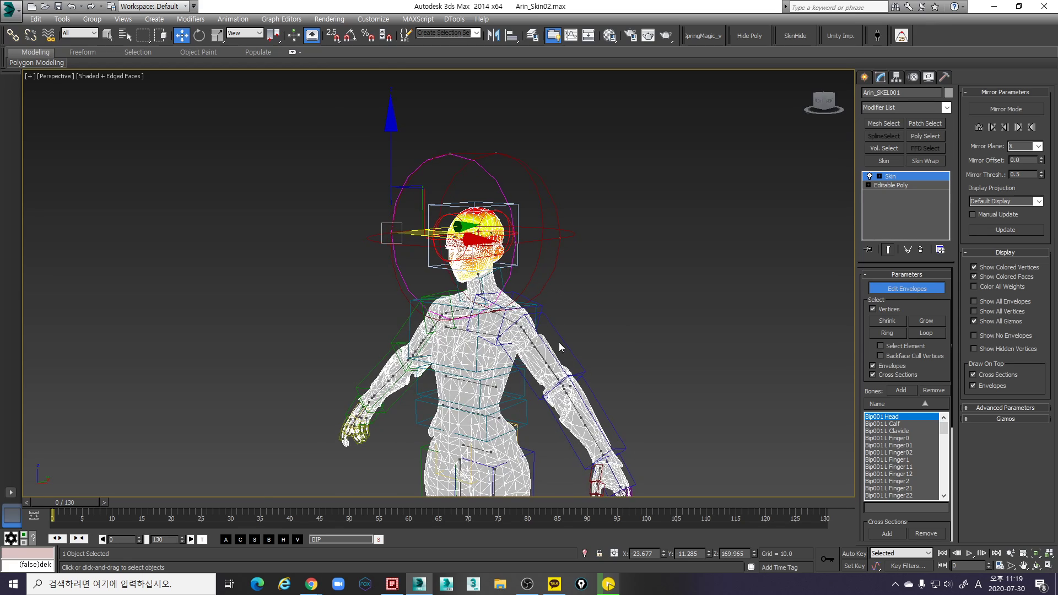
{"action": "scroll", "coordinate": [514, 323], "scroll_direction": "up", "scroll_amount": 3}
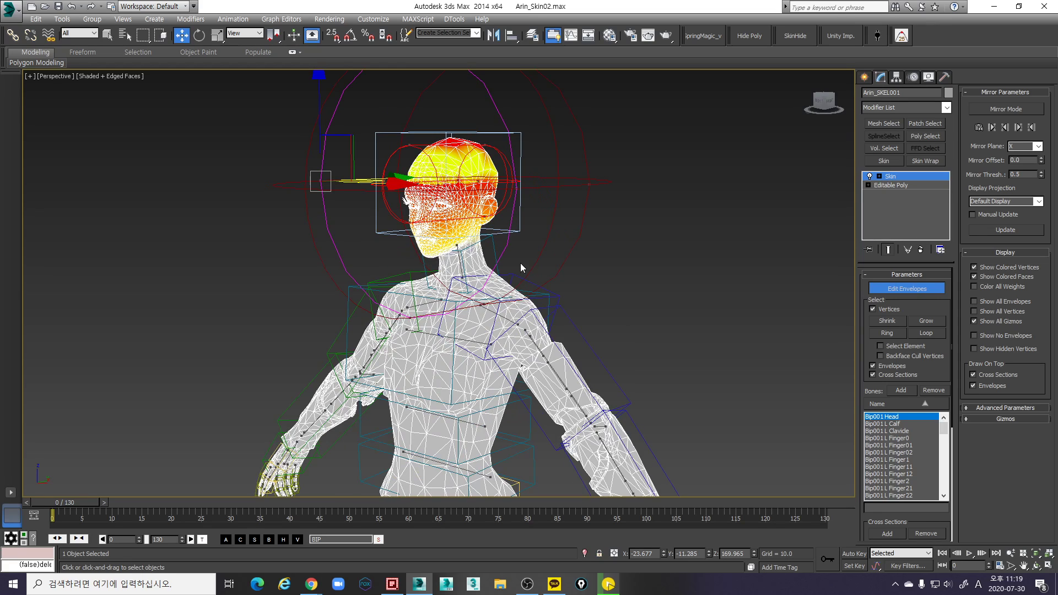
{"action": "left_click", "coordinate": [997, 337]}
{"action": "scroll", "coordinate": [635, 272], "scroll_direction": "down", "scroll_amount": 2}
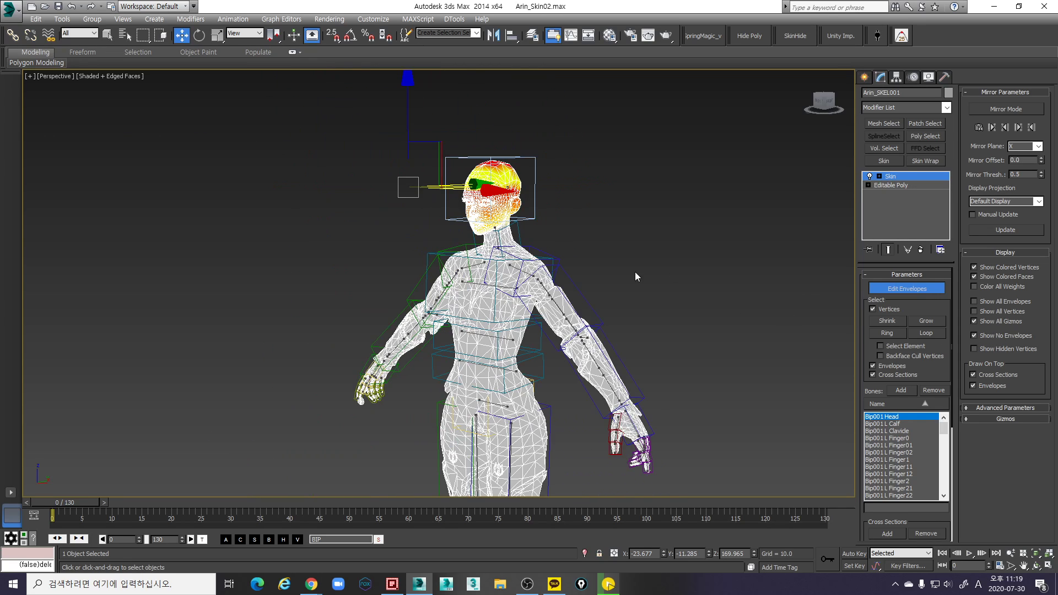
{"action": "middle_click_drag", "start_coordinate": [634, 272], "coordinate": [634, 235]}
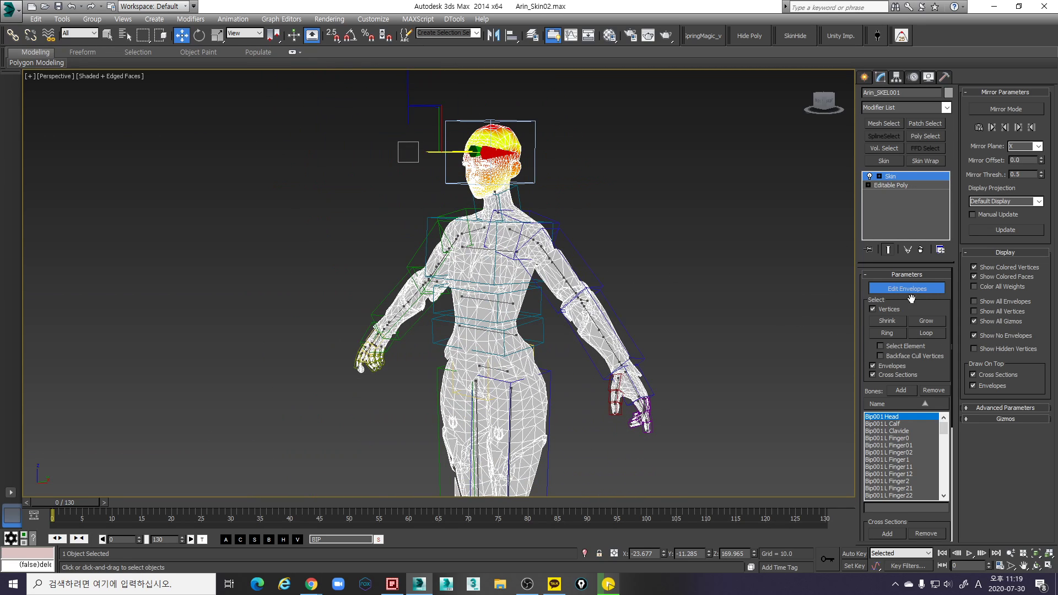
Open the Skin modifier's Weight Tool and place its window beside the character's left arm
{"action": "left_click_drag", "start_coordinate": [922, 306], "coordinate": [925, 282]}
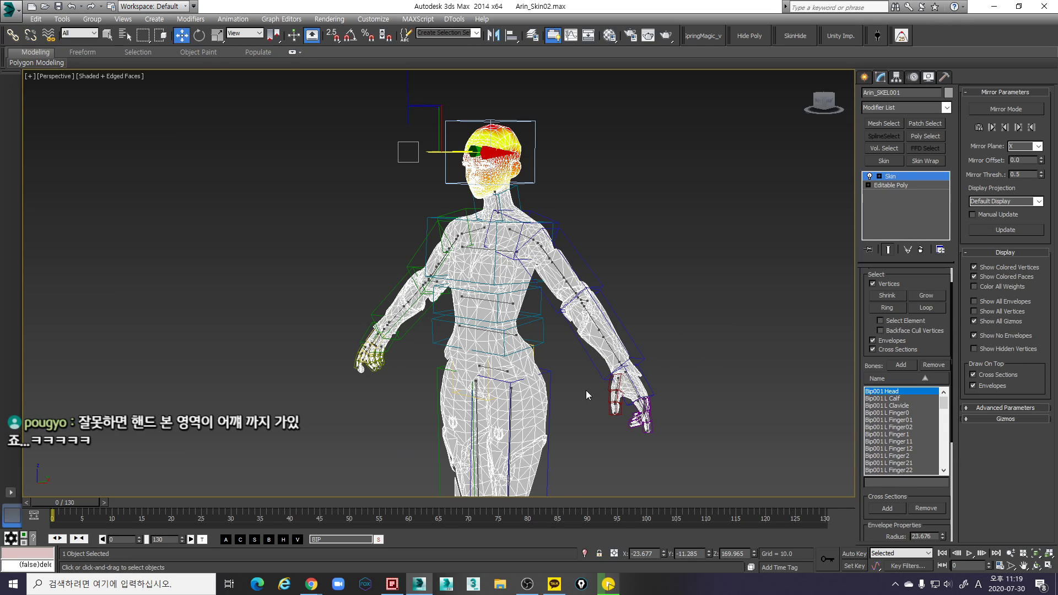
{"action": "scroll", "coordinate": [586, 390], "scroll_direction": "up", "scroll_amount": 3}
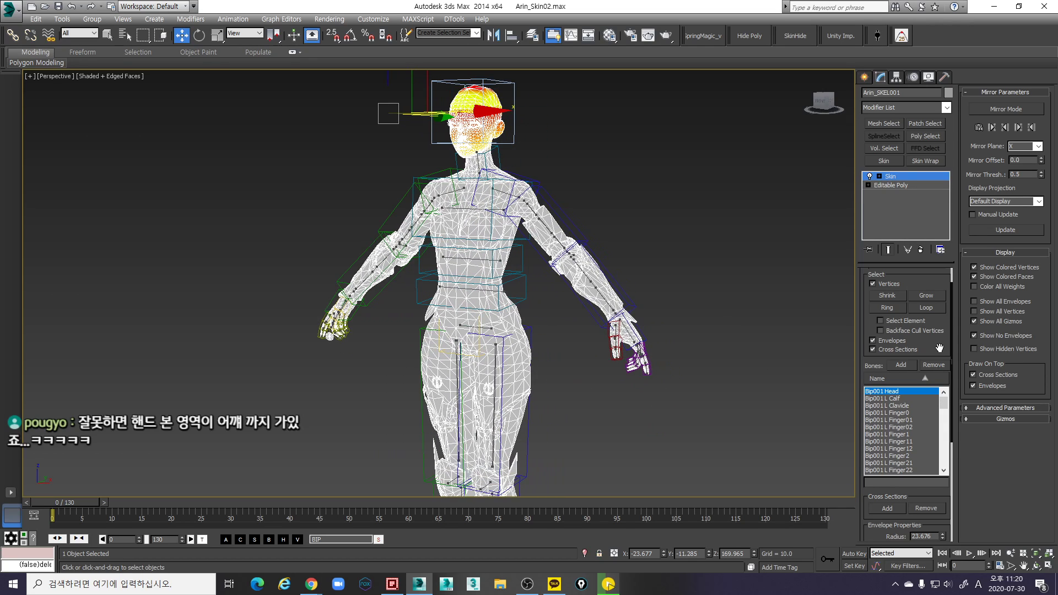
{"action": "scroll", "coordinate": [905, 443], "scroll_direction": "down", "scroll_amount": 3}
{"action": "scroll", "coordinate": [881, 454], "scroll_direction": "down", "scroll_amount": 3}
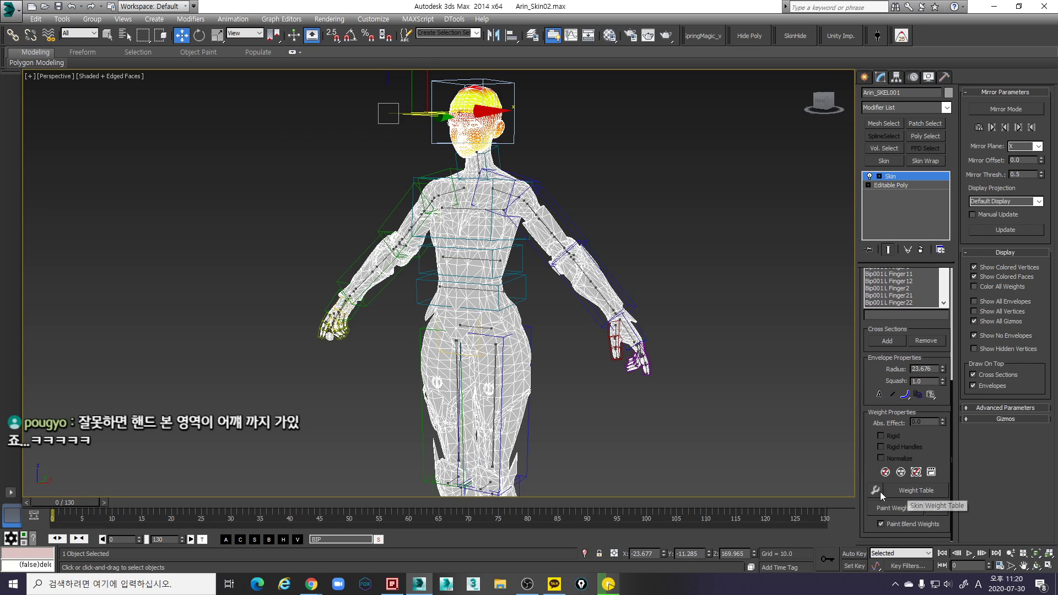
{"action": "scroll", "coordinate": [560, 345], "scroll_direction": "up", "scroll_amount": 3}
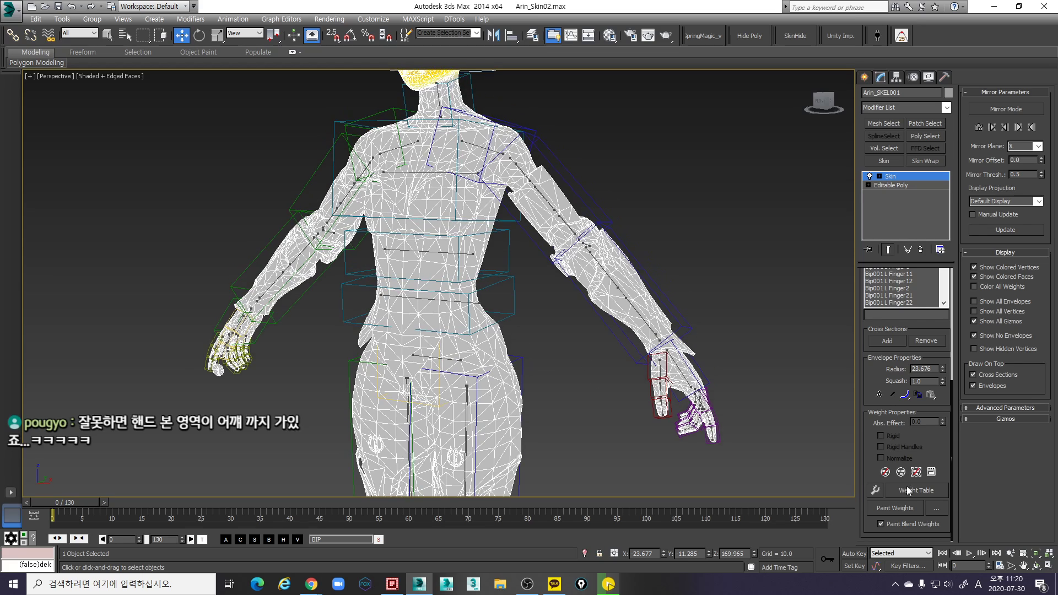
{"action": "left_click", "coordinate": [875, 490]}
{"action": "left_click_drag", "start_coordinate": [35, 11], "coordinate": [781, 160]}
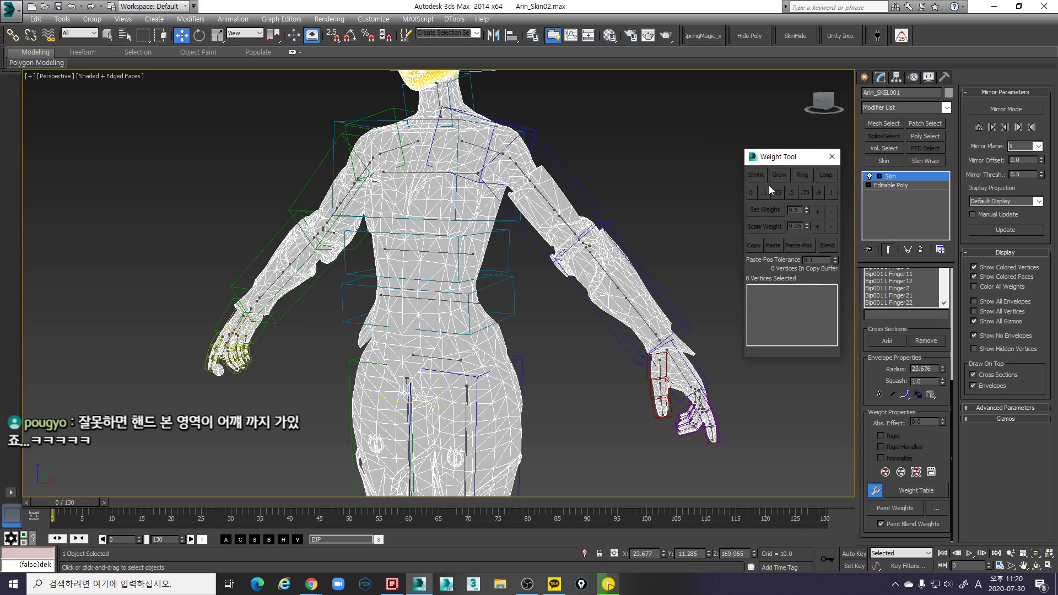
Open the Skin Weight Table, enlarge and reposition it to view the per-vertex bone weights, and close it
{"action": "left_click", "coordinate": [917, 490]}
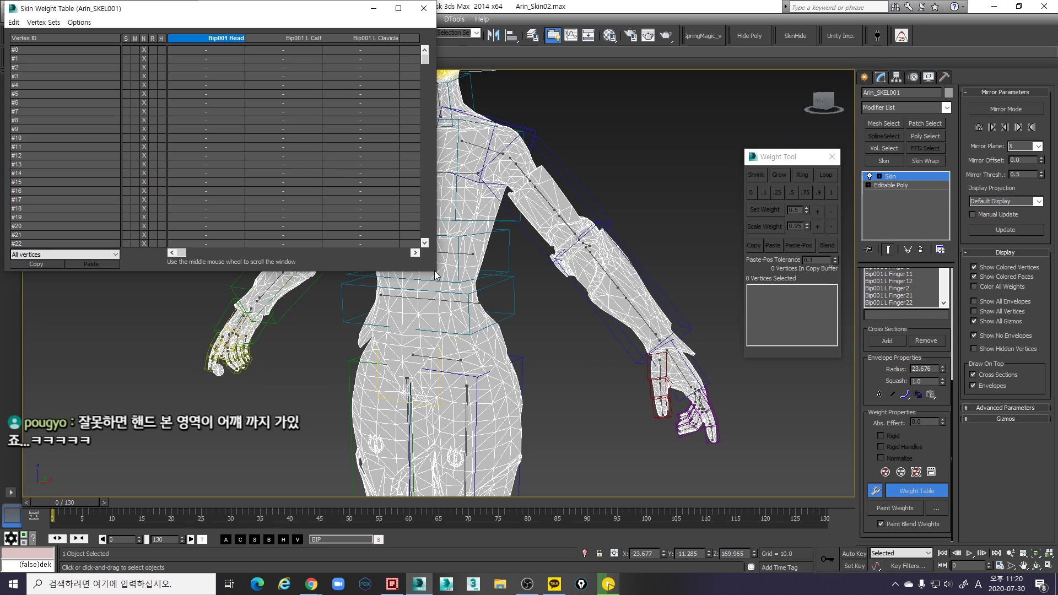
{"action": "left_click_drag", "start_coordinate": [435, 274], "coordinate": [634, 395]}
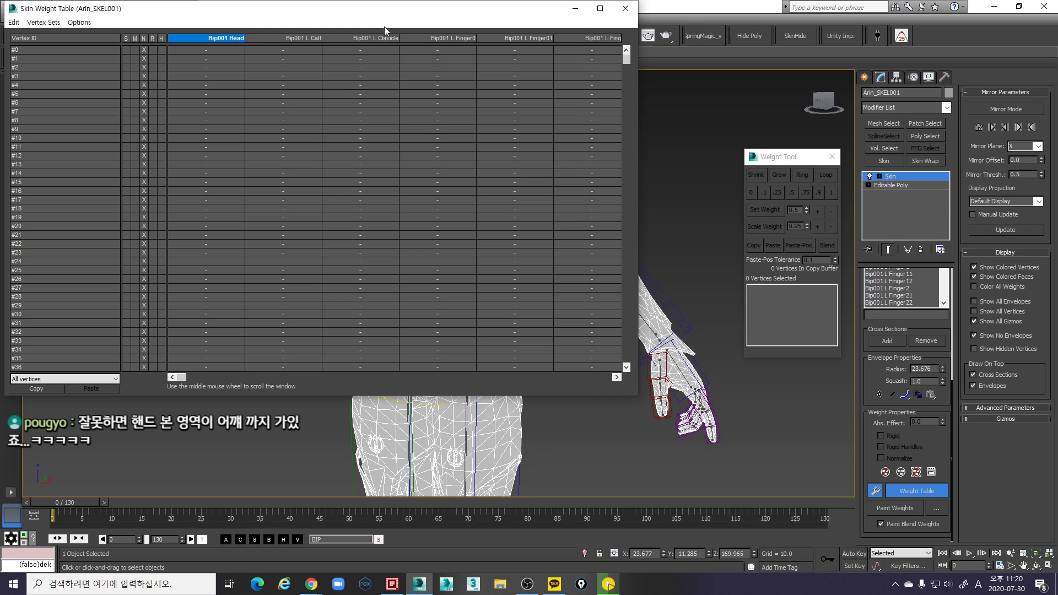
{"action": "left_click_drag", "start_coordinate": [384, 26], "coordinate": [403, 48]}
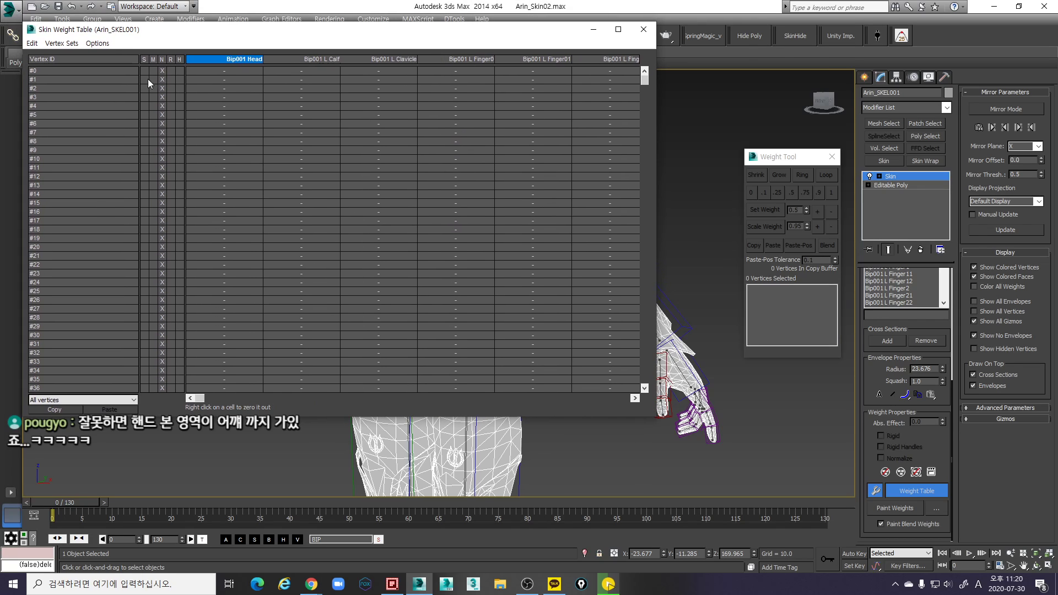
{"action": "left_click", "coordinate": [765, 183]}
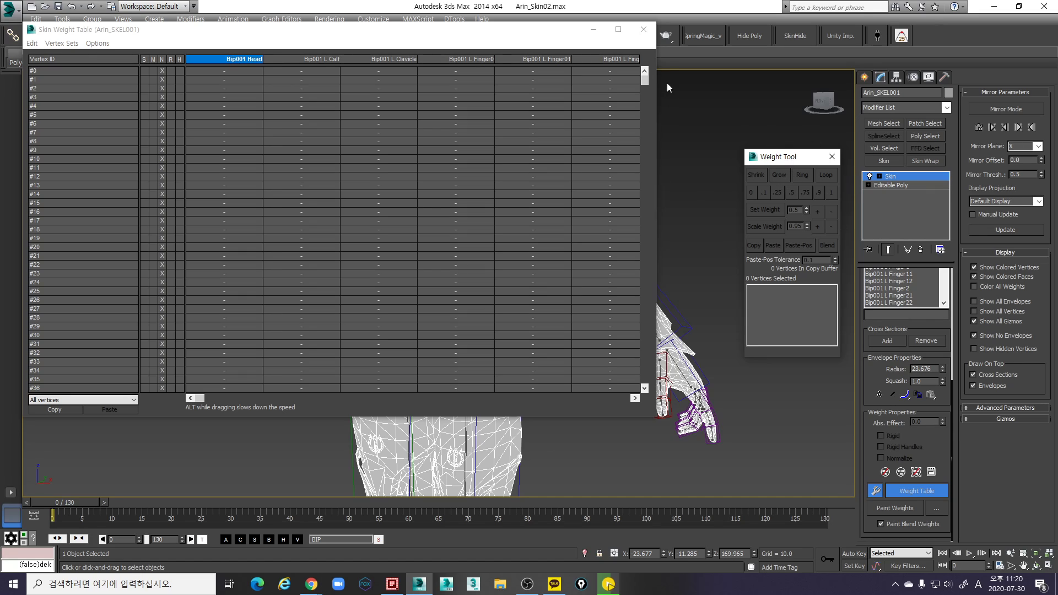
{"action": "left_click", "coordinate": [643, 29]}
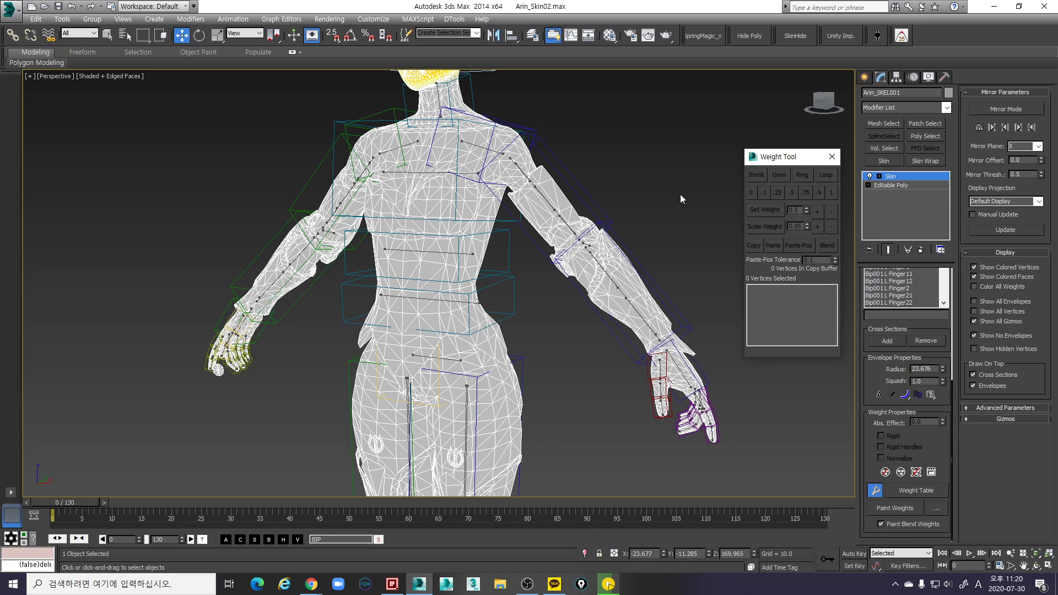
Examine the skinned mesh and its bones from the torso down to the feet
{"action": "middle_click_drag", "start_coordinate": [588, 327], "coordinate": [581, 340]}
{"action": "left_click", "coordinate": [762, 160]}
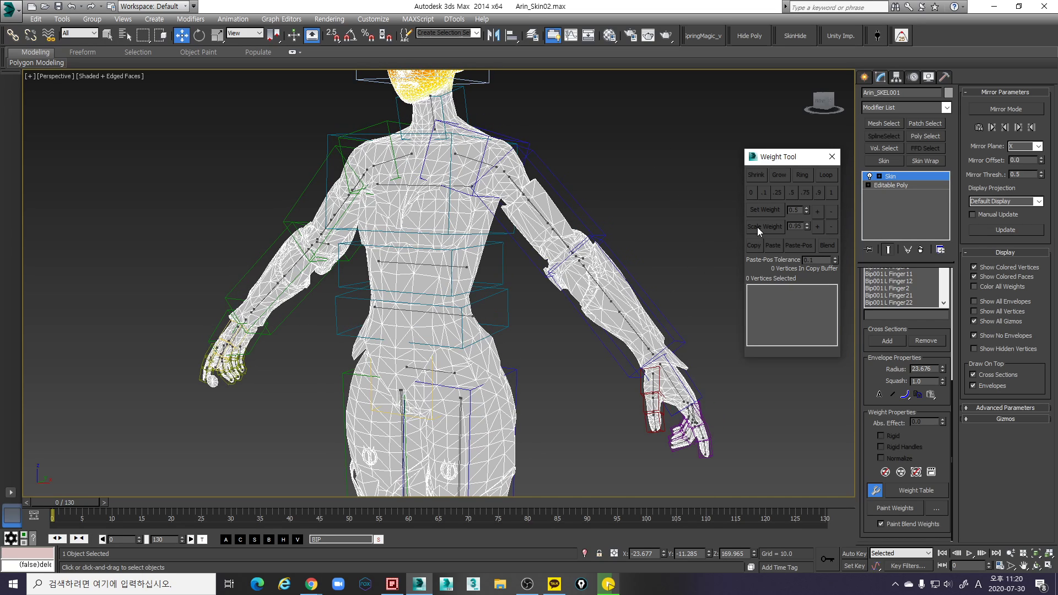
{"action": "scroll", "coordinate": [513, 298], "scroll_direction": "down", "scroll_amount": 4}
{"action": "middle_click_drag", "start_coordinate": [515, 299], "coordinate": [523, 229], "text": "alt"}
{"action": "middle_click_drag", "start_coordinate": [532, 401], "coordinate": [560, 319], "text": "alt"}
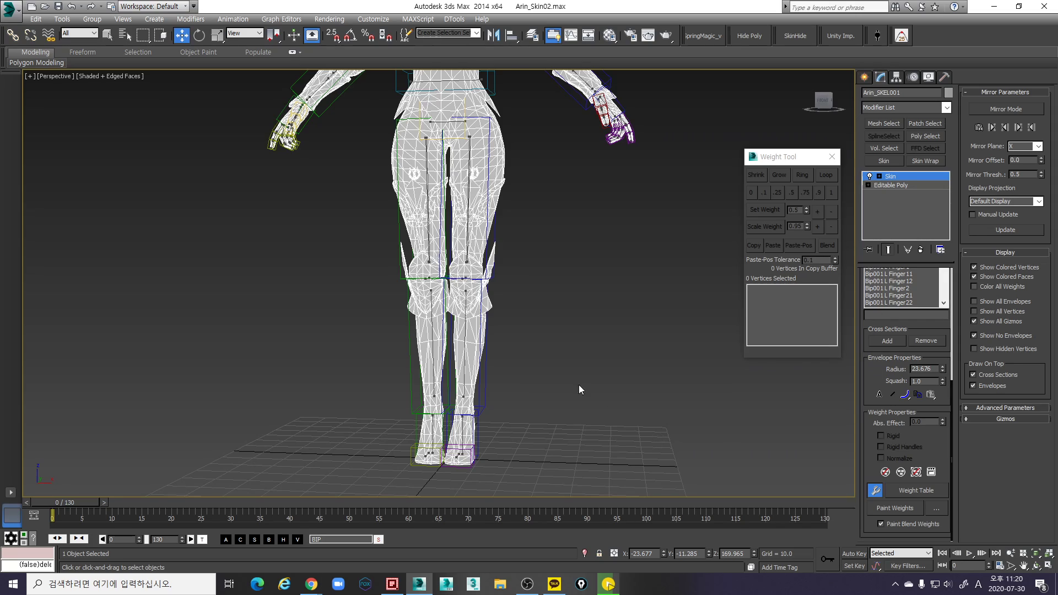
{"action": "scroll", "coordinate": [475, 311], "scroll_direction": "down", "scroll_amount": 3}
{"action": "middle_click_drag", "start_coordinate": [474, 311], "coordinate": [498, 355]}
{"action": "middle_click_drag", "start_coordinate": [480, 259], "coordinate": [485, 275], "text": "alt"}
{"action": "middle_click_drag", "start_coordinate": [485, 275], "coordinate": [492, 331]}
{"action": "scroll", "coordinate": [496, 305], "scroll_direction": "up", "scroll_amount": 4}
{"action": "middle_click_drag", "start_coordinate": [515, 281], "coordinate": [529, 310]}
{"action": "scroll", "coordinate": [530, 310], "scroll_direction": "up", "scroll_amount": 3}
{"action": "middle_click_drag", "start_coordinate": [600, 356], "coordinate": [538, 241]}
{"action": "scroll", "coordinate": [601, 373], "scroll_direction": "down", "scroll_amount": 5}
{"action": "middle_click_drag", "start_coordinate": [533, 420], "coordinate": [528, 395]}
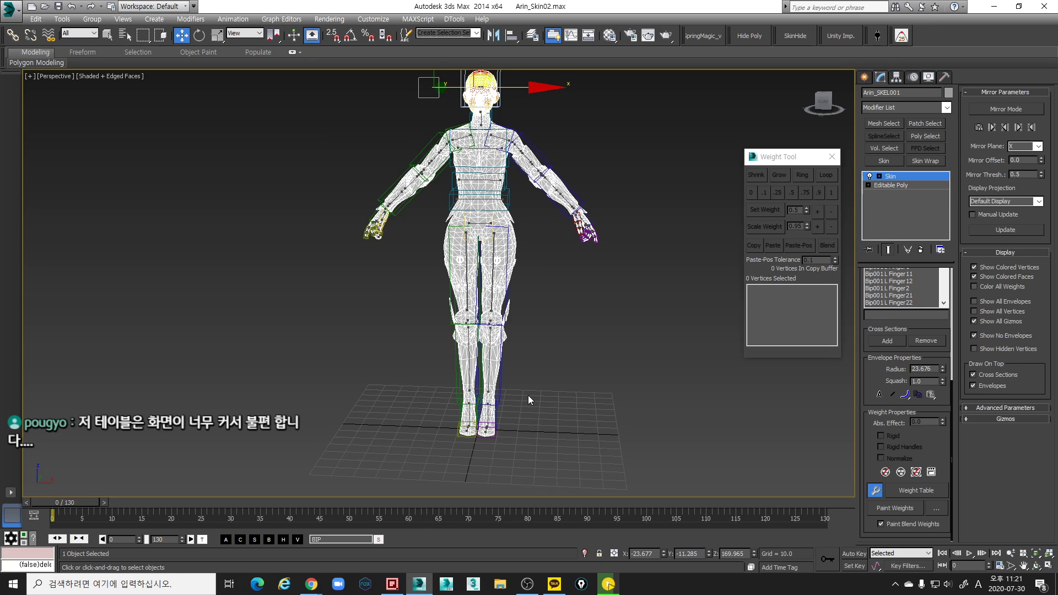
Select the vertices around the character's left shoulder to inspect their bone weights in the Weight Tool
{"action": "middle_click_drag", "start_coordinate": [539, 147], "coordinate": [545, 209]}
{"action": "scroll", "coordinate": [510, 308], "scroll_direction": "up", "scroll_amount": 3}
{"action": "left_click_drag", "start_coordinate": [585, 200], "coordinate": [527, 245]}
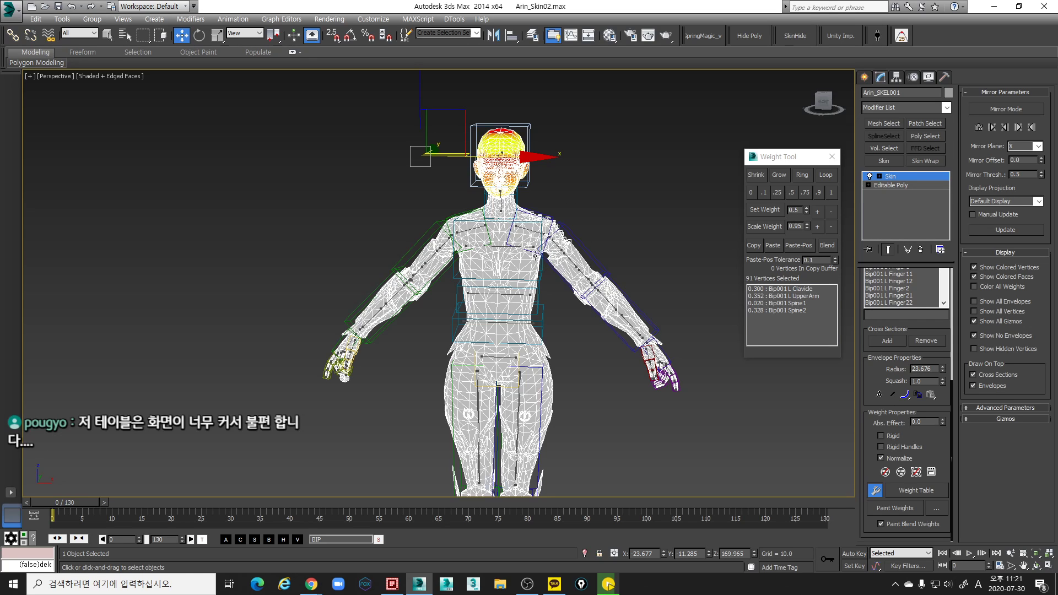
{"action": "scroll", "coordinate": [537, 259], "scroll_direction": "up", "scroll_amount": 4}
{"action": "scroll", "coordinate": [540, 270], "scroll_direction": "down", "scroll_amount": 2}
{"action": "scroll", "coordinate": [540, 270], "scroll_direction": "down", "scroll_amount": 5}
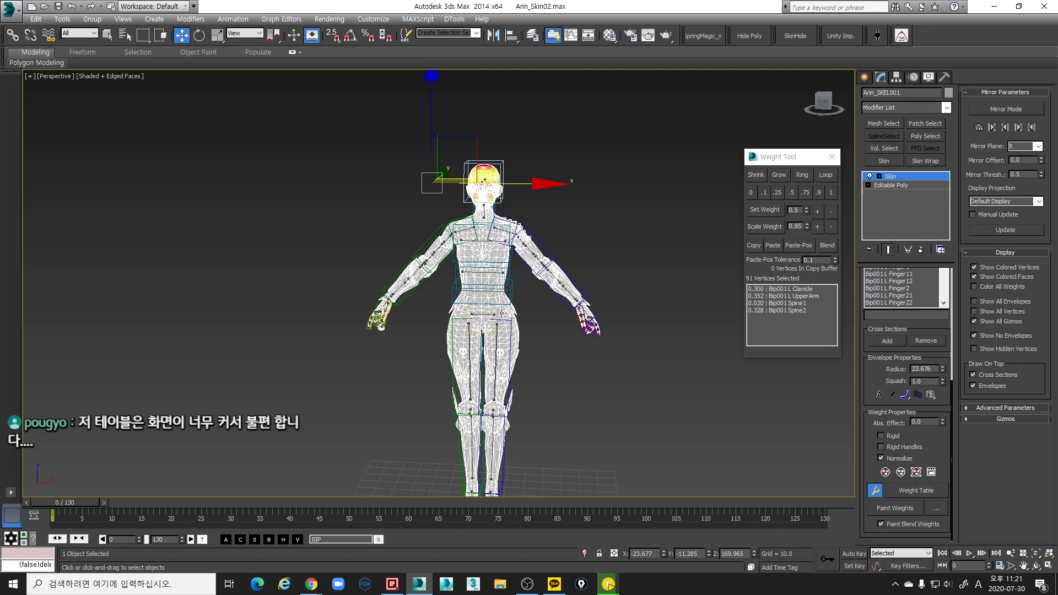
Reopen the Skin Weight Table, review its display options, and close it
{"action": "left_click", "coordinate": [907, 488]}
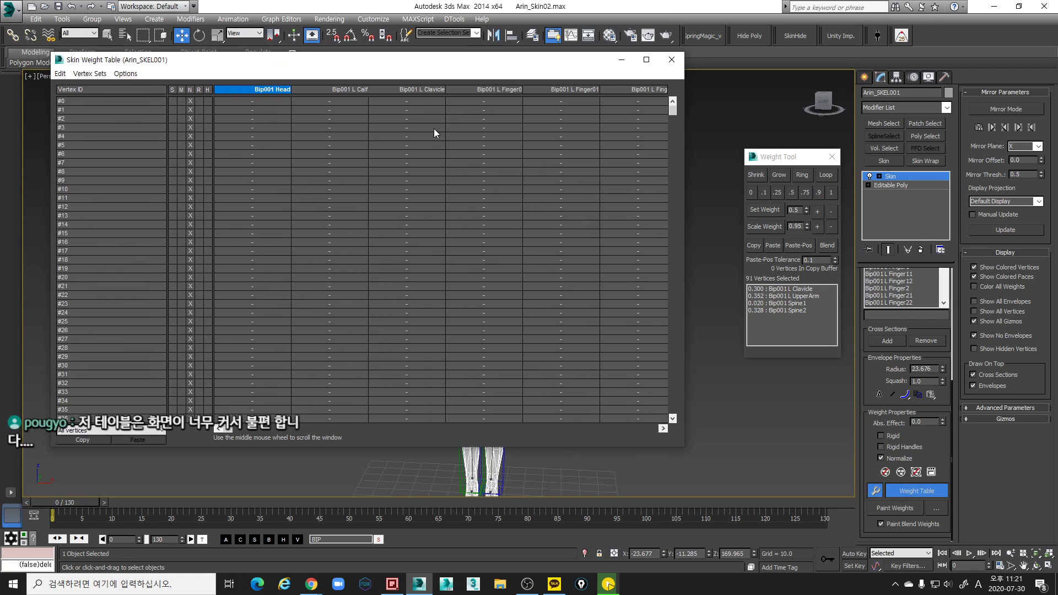
{"action": "left_click", "coordinate": [123, 76]}
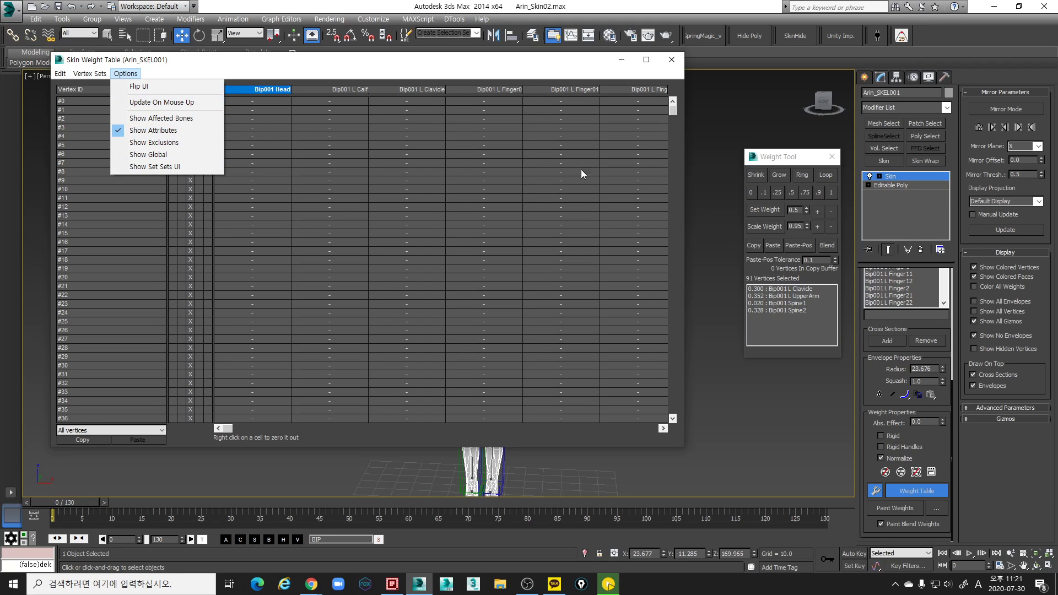
{"action": "left_click", "coordinate": [671, 59]}
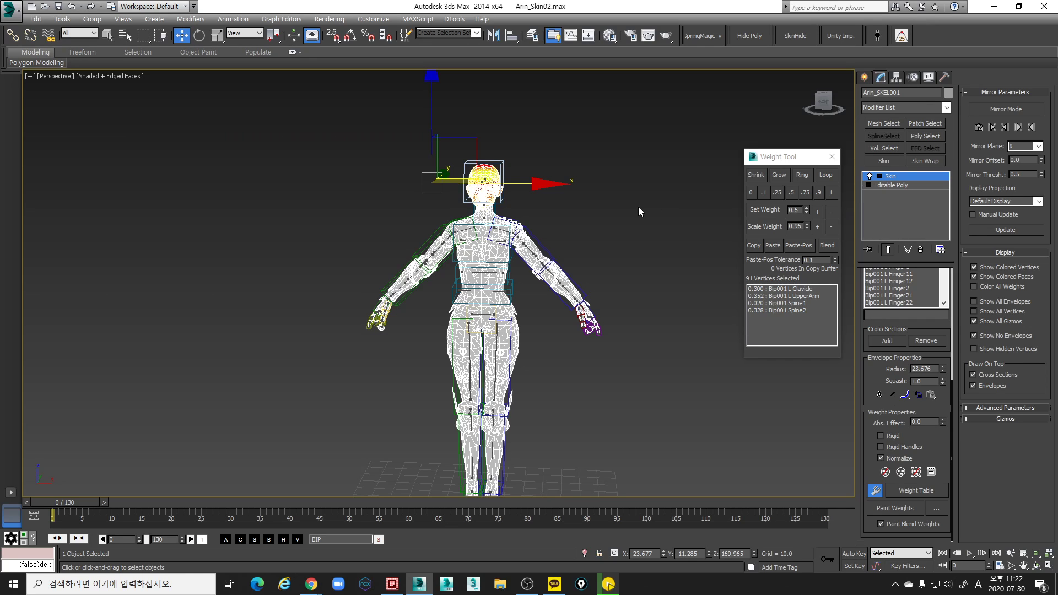
Select the vertices at the toe end of the character's left foot
{"action": "scroll", "coordinate": [553, 378], "scroll_direction": "up", "scroll_amount": 3}
{"action": "middle_click_drag", "start_coordinate": [552, 378], "coordinate": [534, 339]}
{"action": "scroll", "coordinate": [537, 350], "scroll_direction": "up", "scroll_amount": 2}
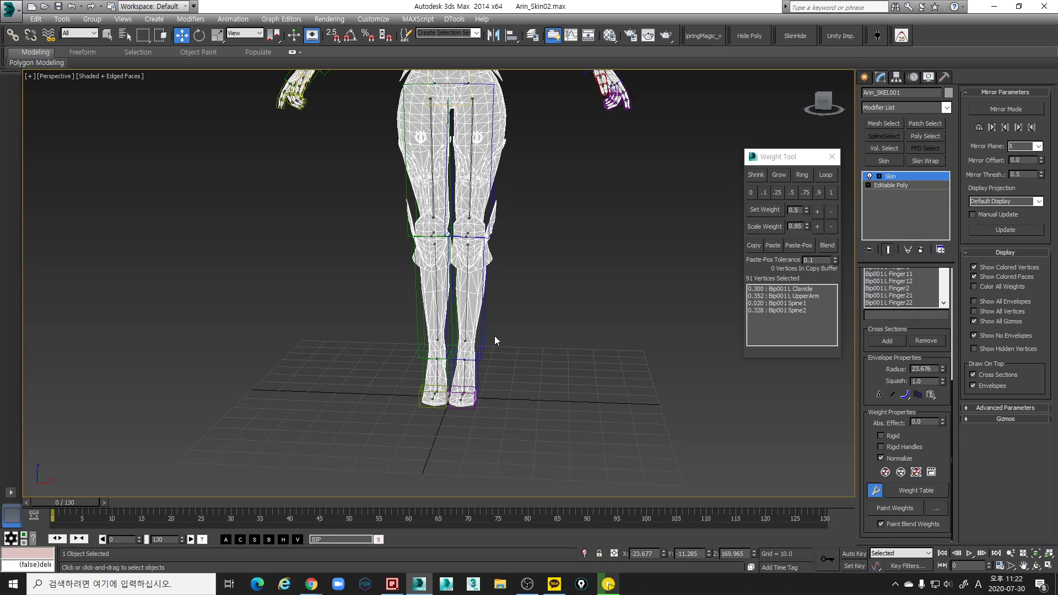
{"action": "scroll", "coordinate": [467, 404], "scroll_direction": "up", "scroll_amount": 4}
{"action": "middle_click_drag", "start_coordinate": [469, 454], "coordinate": [474, 470]}
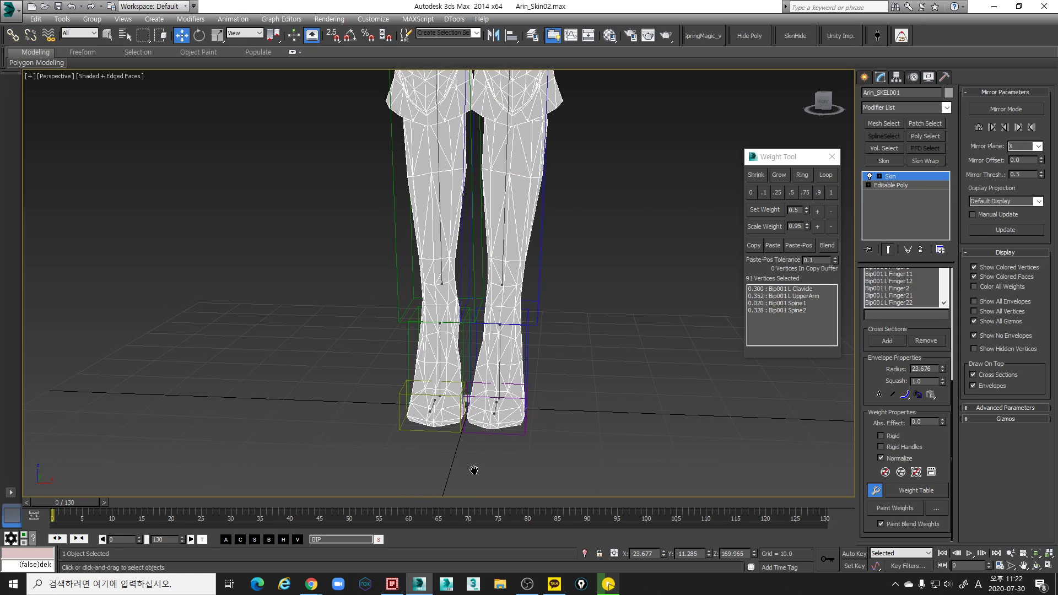
{"action": "middle_click_drag", "start_coordinate": [495, 380], "coordinate": [503, 425]}
{"action": "scroll", "coordinate": [517, 432], "scroll_direction": "down", "scroll_amount": 3}
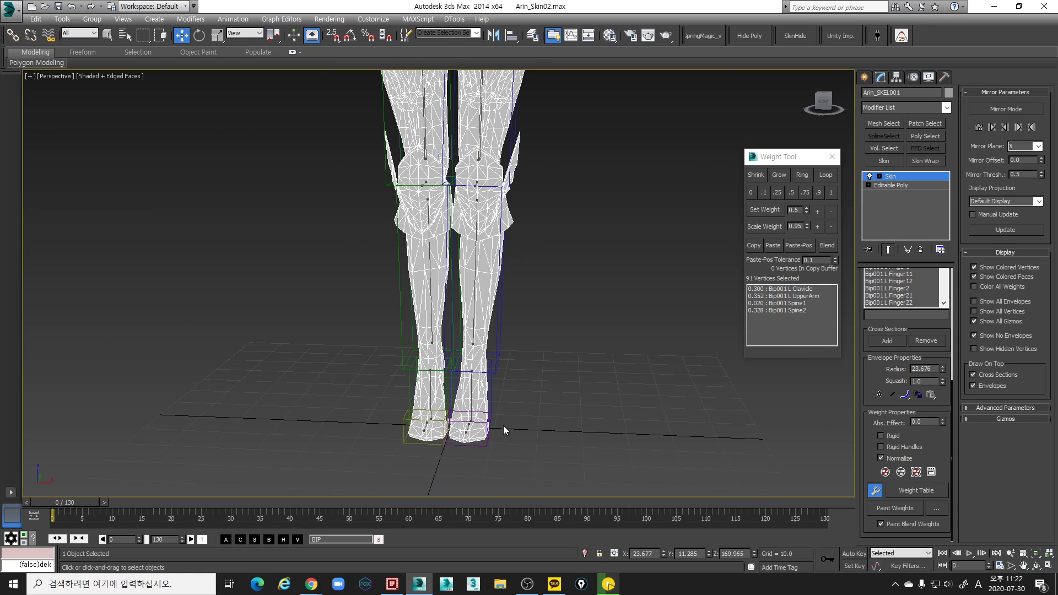
{"action": "scroll", "coordinate": [472, 458], "scroll_direction": "up", "scroll_amount": 3}
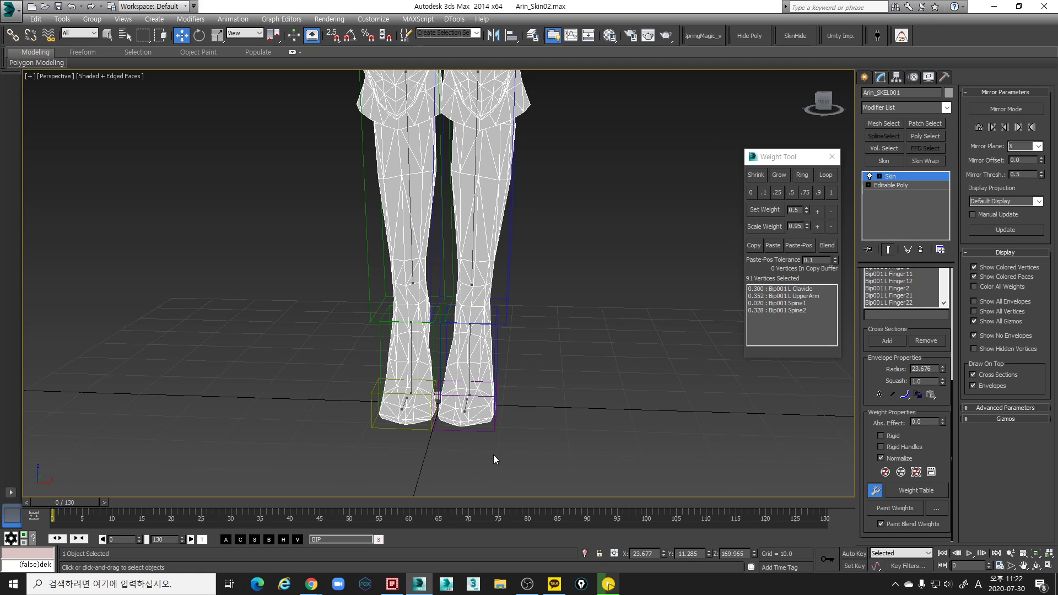
{"action": "left_click_drag", "start_coordinate": [486, 439], "coordinate": [459, 409]}
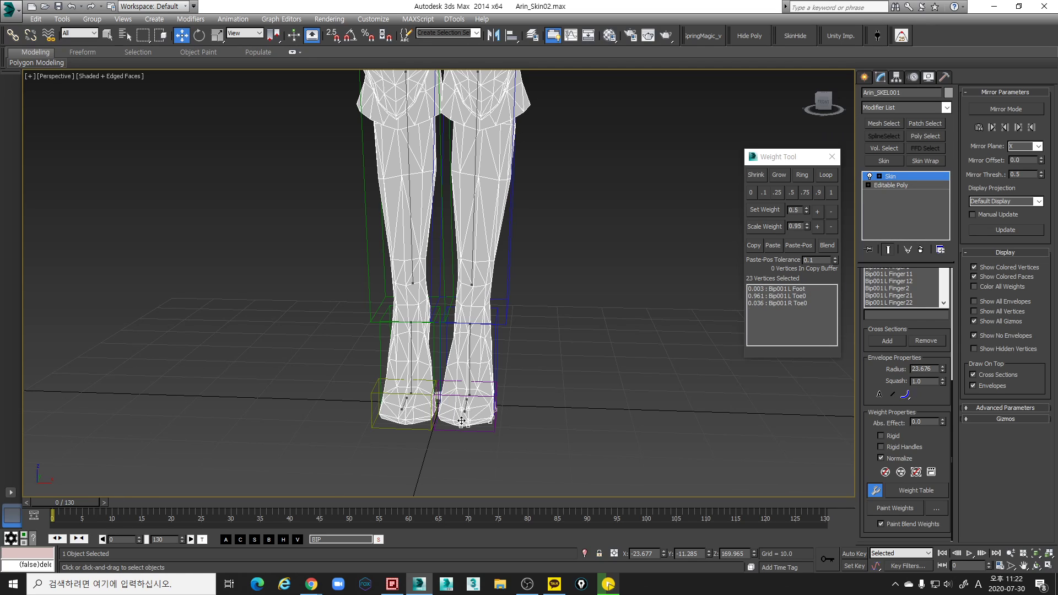
Select the Bip001 L Toe0 bone and inspect its weight coloring across both feet
{"action": "middle_click_drag", "start_coordinate": [496, 427], "coordinate": [467, 452], "text": "alt"}
{"action": "scroll", "coordinate": [447, 367], "scroll_direction": "up", "scroll_amount": 3}
{"action": "middle_click_drag", "start_coordinate": [456, 405], "coordinate": [477, 445]}
{"action": "left_click", "coordinate": [448, 351]}
{"action": "scroll", "coordinate": [432, 385], "scroll_direction": "up", "scroll_amount": 2}
{"action": "scroll", "coordinate": [437, 417], "scroll_direction": "down", "scroll_amount": 4}
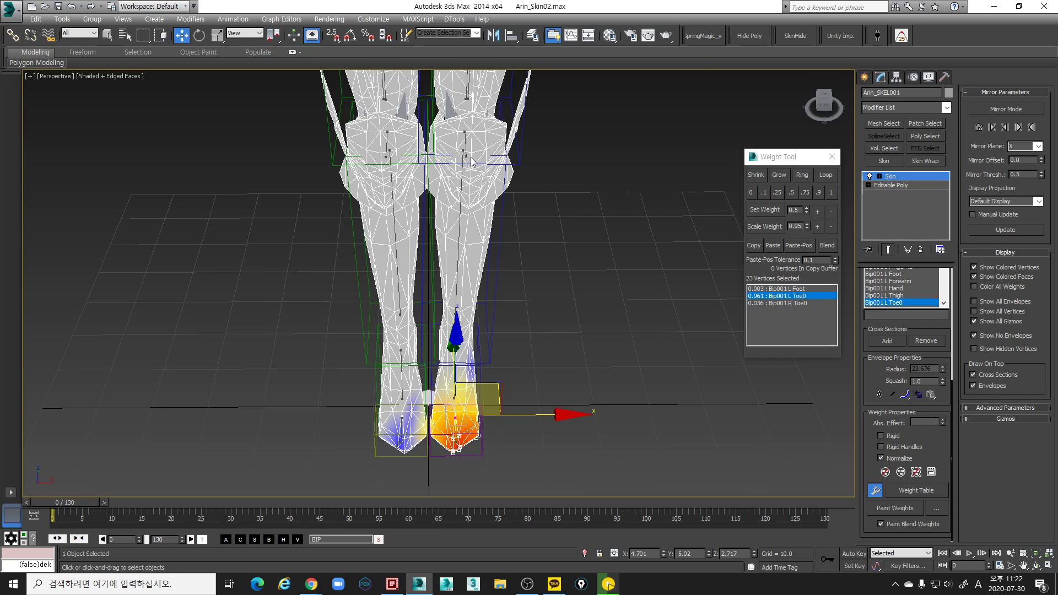
{"action": "scroll", "coordinate": [466, 347], "scroll_direction": "down", "scroll_amount": 5}
{"action": "middle_click_drag", "start_coordinate": [468, 346], "coordinate": [497, 353]}
{"action": "scroll", "coordinate": [502, 319], "scroll_direction": "up", "scroll_amount": 3}
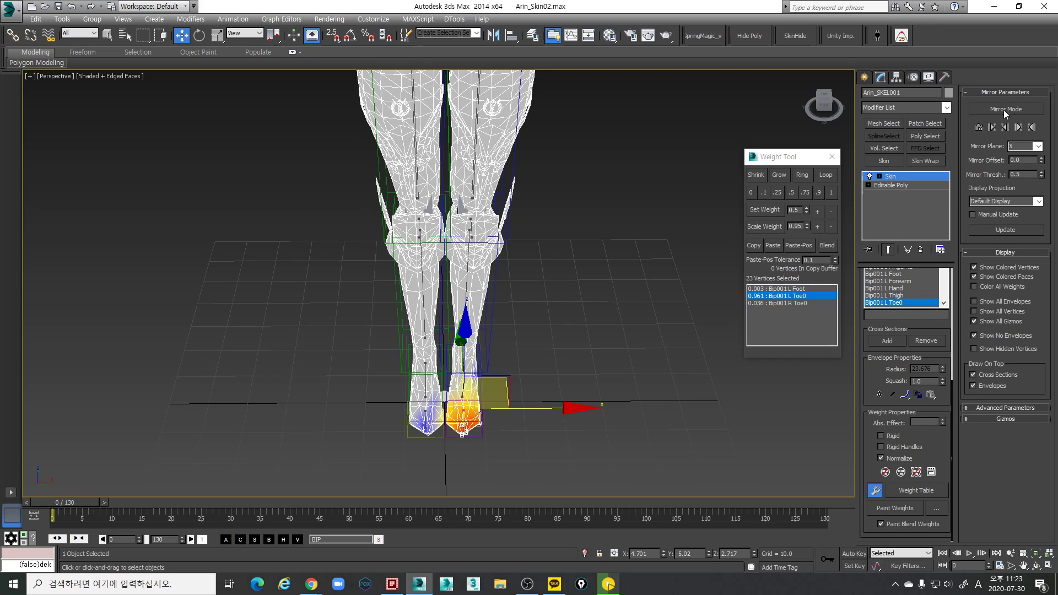
{"action": "scroll", "coordinate": [451, 424], "scroll_direction": "up", "scroll_amount": 5}
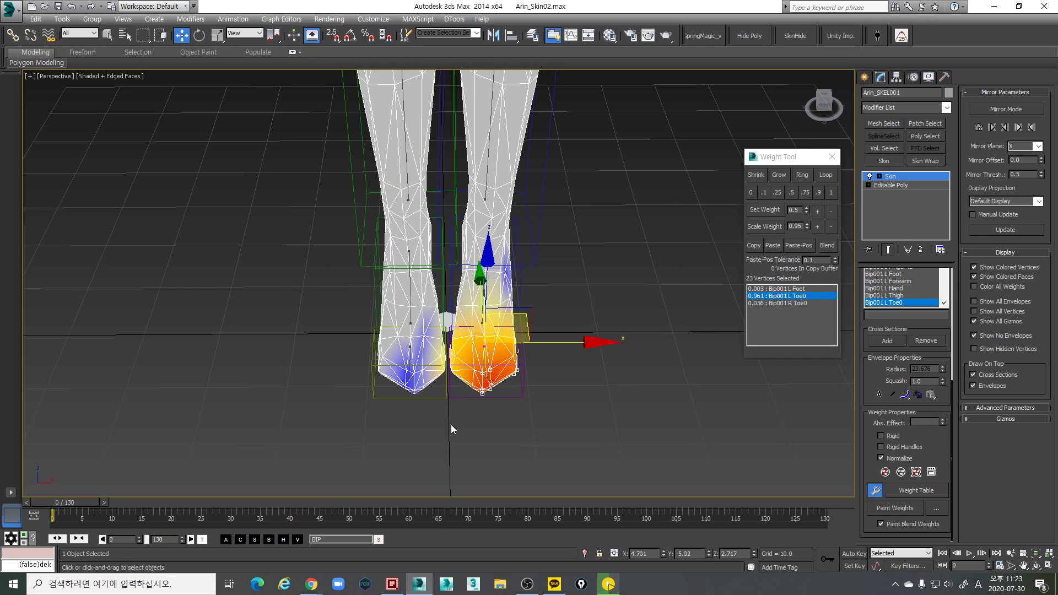
Select the vertices of the character's right foot and set their Bip001 L Toe0 weight to 0
{"action": "left_click_drag", "start_coordinate": [437, 431], "coordinate": [304, 282]}
{"action": "left_click", "coordinate": [750, 192]}
{"action": "mouse_move", "coordinate": [689, 232]}
{"action": "middle_mouse_down", "text": "alt"}
{"action": "mouse_move", "coordinate": [513, 363]}
{"action": "mouse_move", "coordinate": [487, 399]}
{"action": "mouse_move", "coordinate": [533, 437]}
{"action": "mouse_move", "coordinate": [420, 394]}
{"action": "mouse_move", "coordinate": [553, 380]}
{"action": "mouse_move", "coordinate": [548, 322]}
{"action": "mouse_move", "coordinate": [507, 402]}
{"action": "mouse_move", "coordinate": [421, 457]}
{"action": "middle_mouse_up", "text": "alt"}
{"action": "key", "text": "F3"}
{"action": "key", "text": "F3"}
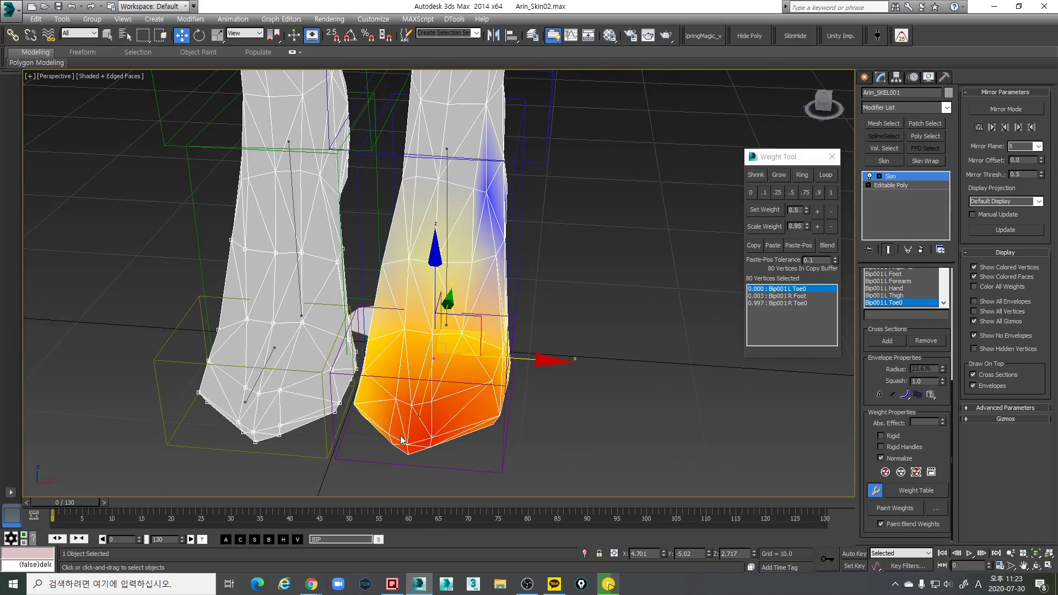
{"action": "middle_click_drag", "start_coordinate": [531, 415], "coordinate": [465, 401], "text": "alt"}
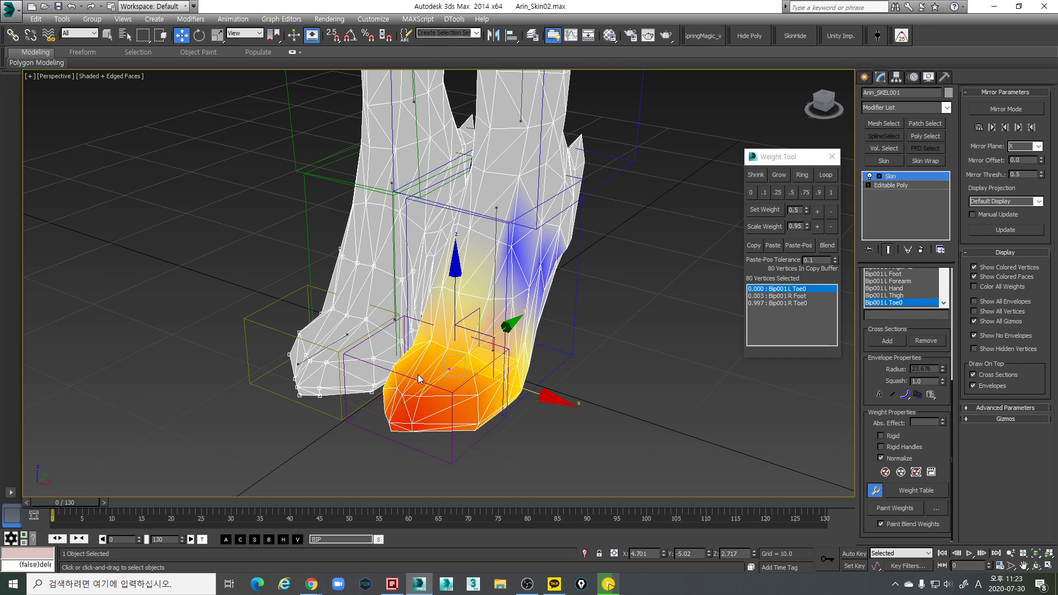
{"action": "middle_click_drag", "start_coordinate": [439, 431], "coordinate": [452, 429], "text": "alt"}
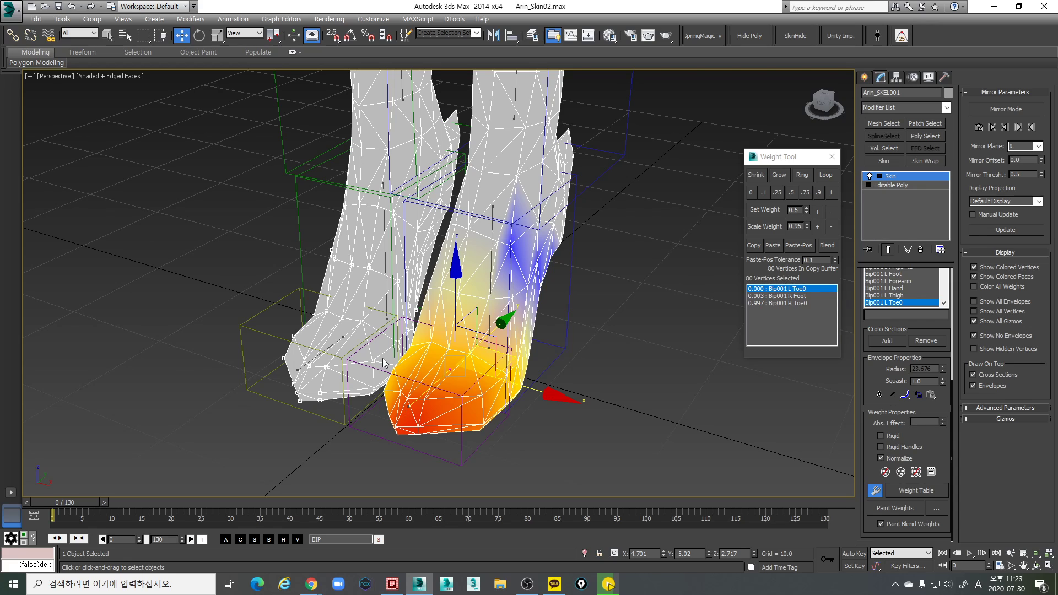
{"action": "scroll", "coordinate": [435, 407], "scroll_direction": "up", "scroll_amount": 2}
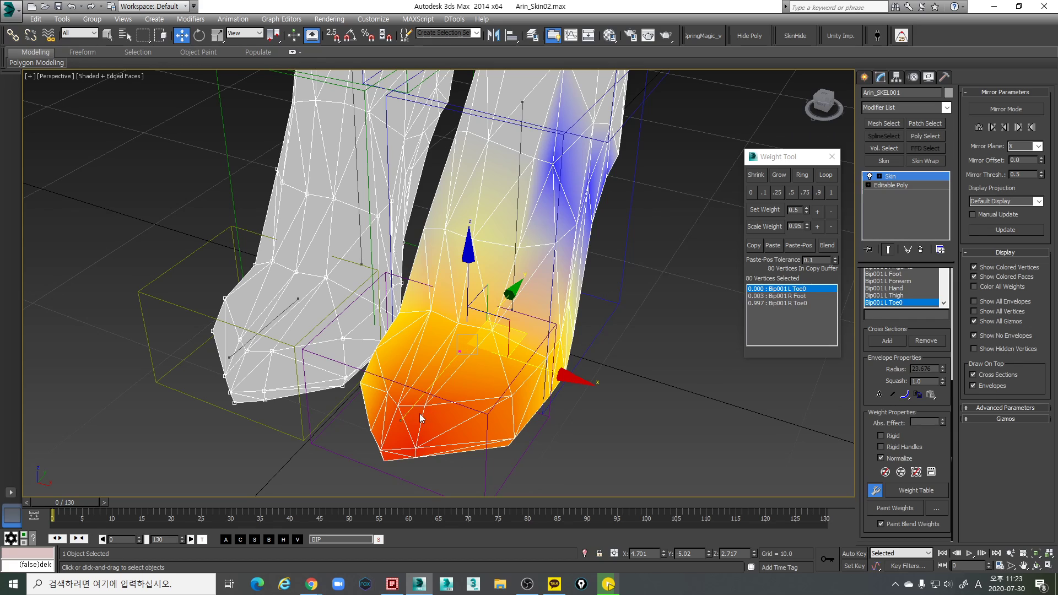
{"action": "scroll", "coordinate": [434, 380], "scroll_direction": "down", "scroll_amount": 3}
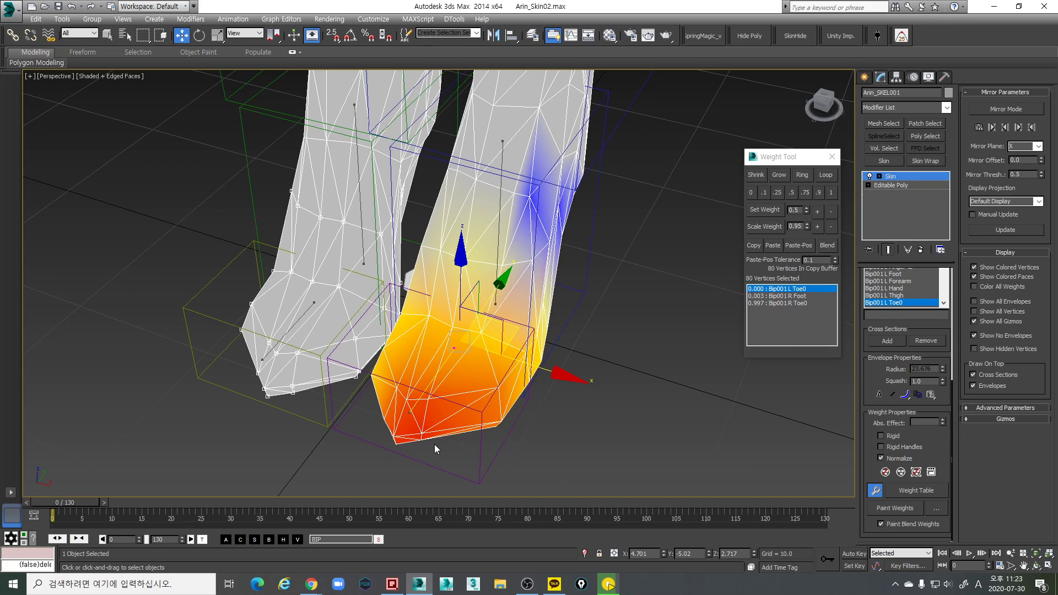
{"action": "middle_click_drag", "start_coordinate": [466, 429], "coordinate": [425, 405], "text": "alt"}
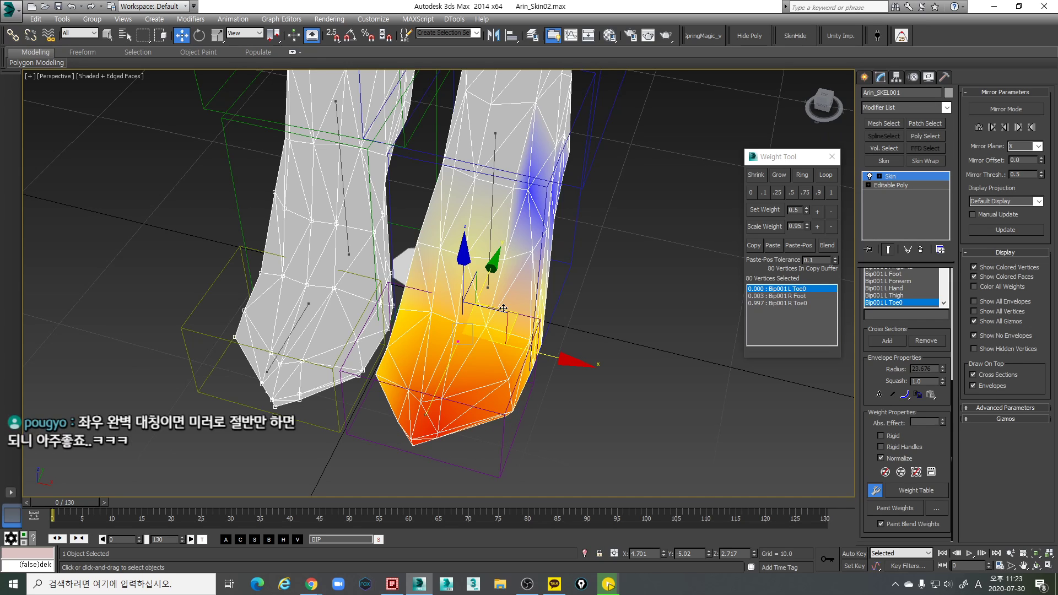
{"action": "middle_click_drag", "start_coordinate": [503, 307], "coordinate": [472, 355], "text": "alt"}
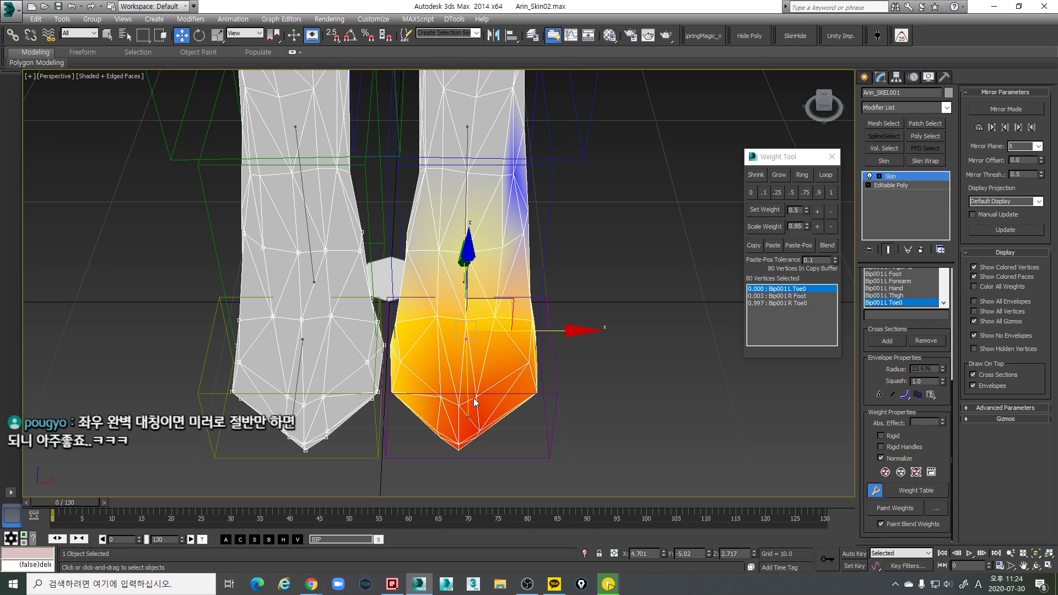
Select the vertices at the front of the left toe and set their Bip001 L Toe0 weight to 1
{"action": "mouse_move", "coordinate": [477, 395]}
{"action": "middle_mouse_down", "text": "alt"}
{"action": "mouse_move", "coordinate": [475, 376]}
{"action": "mouse_move", "coordinate": [458, 376]}
{"action": "mouse_move", "coordinate": [499, 393]}
{"action": "mouse_move", "coordinate": [417, 393]}
{"action": "mouse_move", "coordinate": [482, 416]}
{"action": "mouse_move", "coordinate": [531, 412]}
{"action": "mouse_move", "coordinate": [481, 434]}
{"action": "mouse_move", "coordinate": [542, 439]}
{"action": "middle_mouse_up", "text": "alt"}
{"action": "key", "text": "F3"}
{"action": "left_click_drag", "start_coordinate": [395, 380], "coordinate": [585, 467]}
{"action": "middle_click_drag", "start_coordinate": [590, 438], "coordinate": [556, 368], "text": "alt"}
{"action": "left_click", "coordinate": [405, 364], "text": "ctrl"}
{"action": "key", "text": "F3"}
{"action": "key", "text": "F3"}
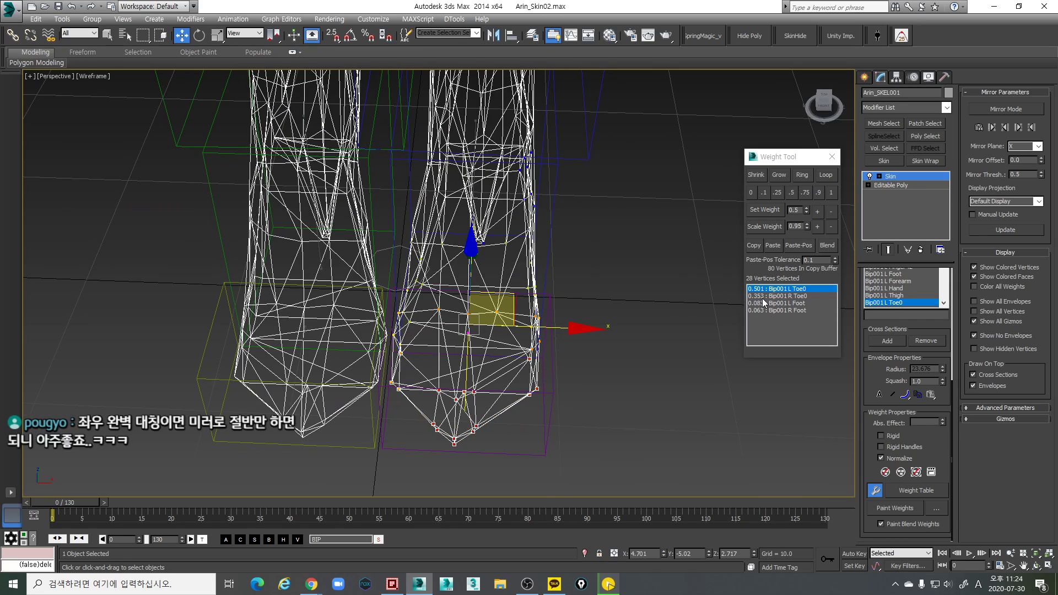
{"action": "key", "text": "F3"}
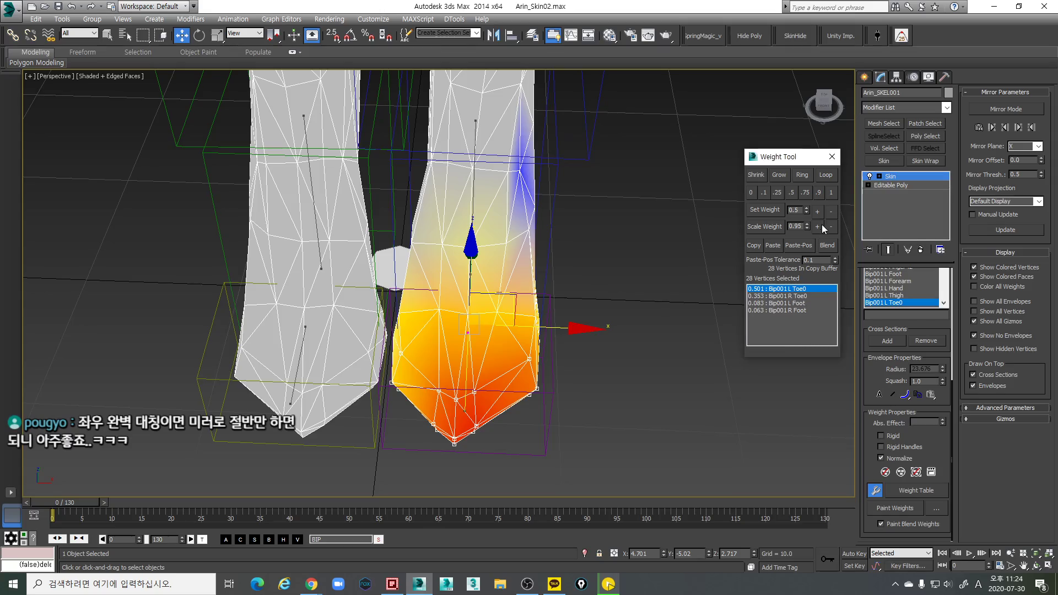
{"action": "left_click", "coordinate": [830, 193]}
Examine the left foot's Bip001 L Toe0 weight coloring from the side and the front
{"action": "mouse_move", "coordinate": [637, 323]}
{"action": "middle_mouse_down", "text": "alt"}
{"action": "mouse_move", "coordinate": [501, 339]}
{"action": "mouse_move", "coordinate": [625, 371]}
{"action": "middle_mouse_up", "text": "alt"}
{"action": "key", "text": "F3"}
{"action": "scroll", "coordinate": [471, 344], "scroll_direction": "up", "scroll_amount": 2}
{"action": "mouse_move", "coordinate": [471, 344]}
{"action": "middle_mouse_down", "text": "alt"}
{"action": "mouse_move", "coordinate": [490, 352]}
{"action": "mouse_move", "coordinate": [471, 345]}
{"action": "middle_mouse_up", "text": "alt"}
{"action": "key", "text": "F3"}
{"action": "mouse_move", "coordinate": [596, 371]}
{"action": "middle_mouse_down", "text": "alt"}
{"action": "mouse_move", "coordinate": [490, 323]}
{"action": "mouse_move", "coordinate": [500, 348]}
{"action": "mouse_move", "coordinate": [481, 303]}
{"action": "middle_mouse_up", "text": "alt"}
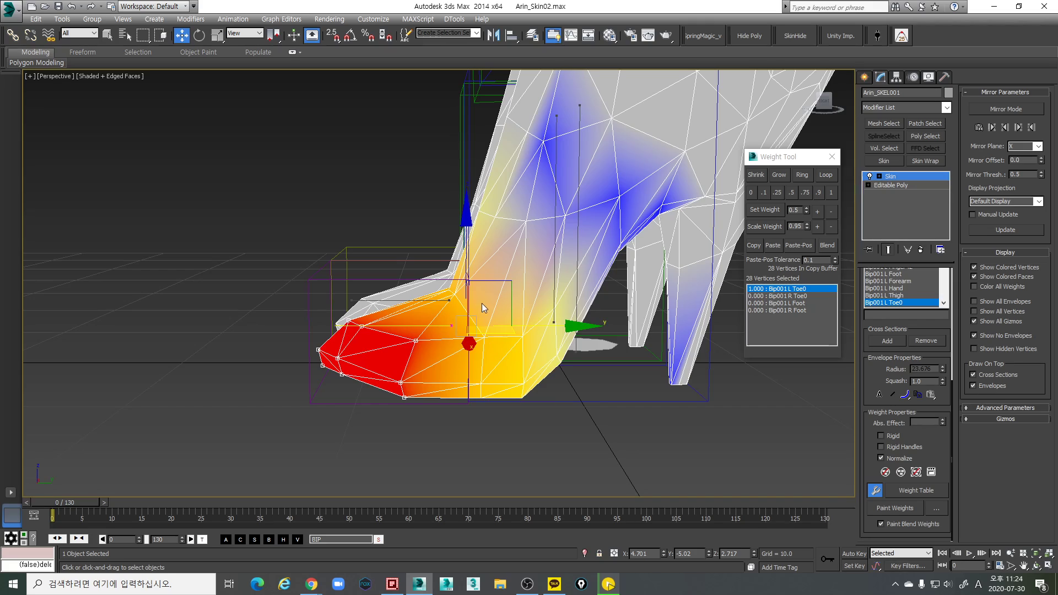
{"action": "middle_click_drag", "start_coordinate": [547, 369], "coordinate": [461, 265], "text": "alt"}
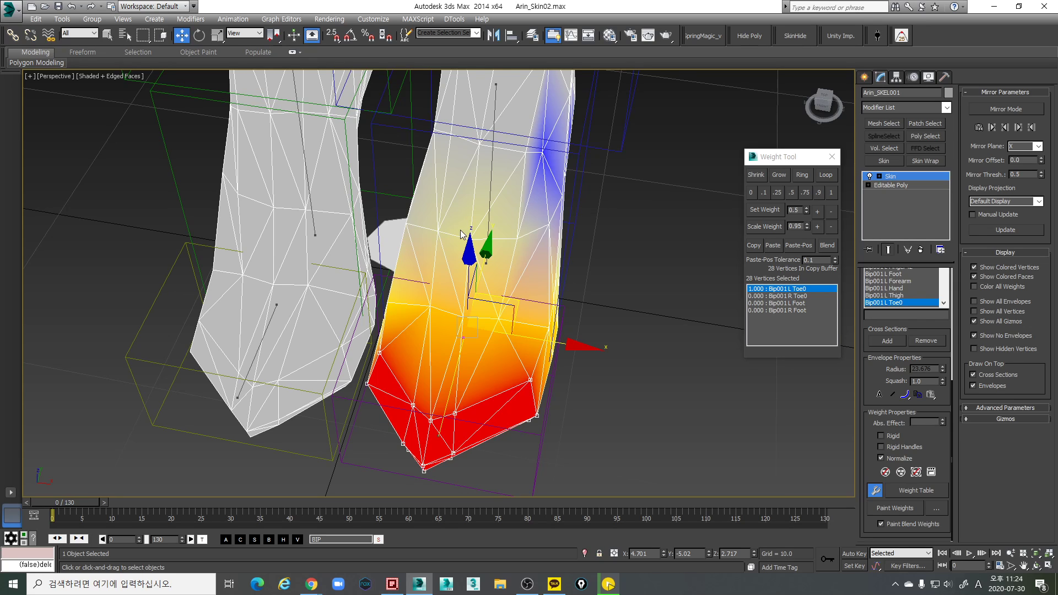
Select the vertex row around the ball of the left foot, set its Bip001 L Toe0 weight to 1, and assign Bip001 L Foot 0.5
{"action": "mouse_move", "coordinate": [427, 344]}
{"action": "middle_mouse_down", "text": "alt"}
{"action": "mouse_move", "coordinate": [457, 326]}
{"action": "mouse_move", "coordinate": [480, 339]}
{"action": "mouse_move", "coordinate": [452, 348]}
{"action": "middle_mouse_up", "text": "alt"}
{"action": "key", "text": "F3"}
{"action": "left_click_drag", "start_coordinate": [393, 319], "coordinate": [398, 332]}
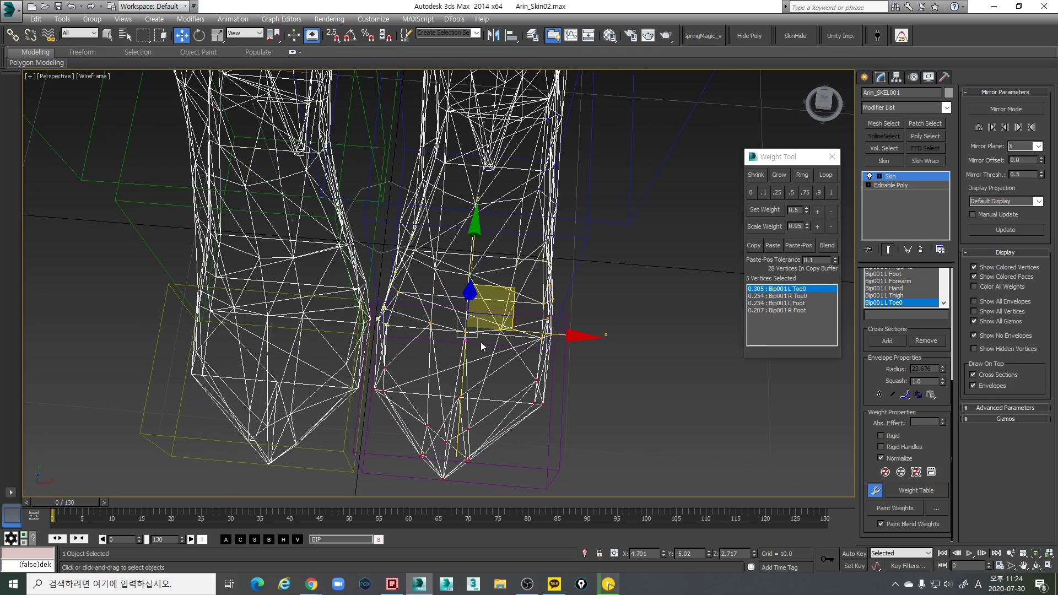
{"action": "left_click_drag", "start_coordinate": [521, 332], "coordinate": [423, 308], "text": "ctrl"}
{"action": "middle_click_drag", "start_coordinate": [550, 349], "coordinate": [574, 341], "text": "alt"}
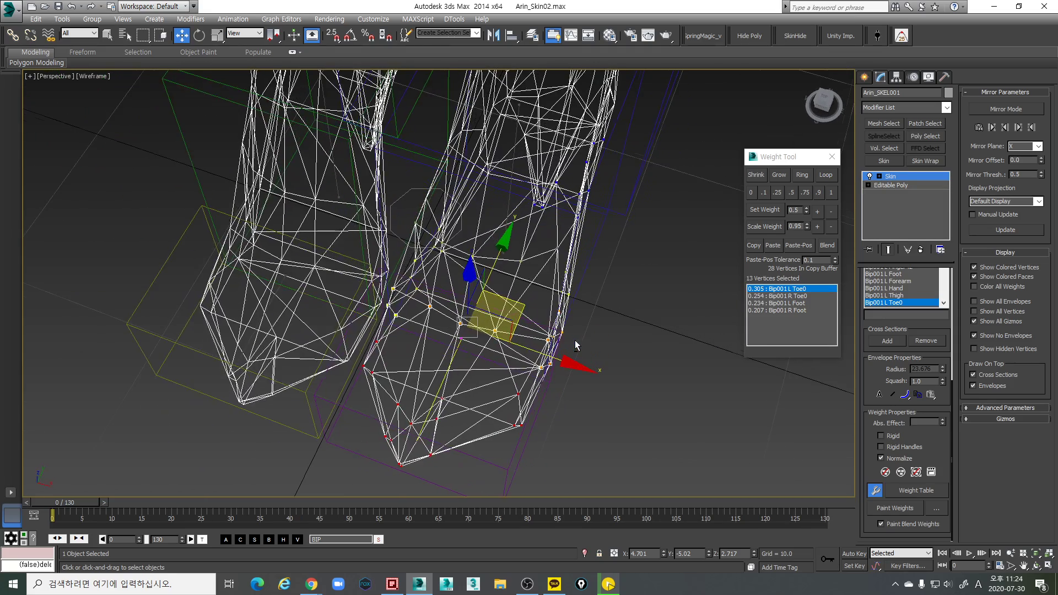
{"action": "key", "text": "F3"}
{"action": "left_click", "coordinate": [754, 245]}
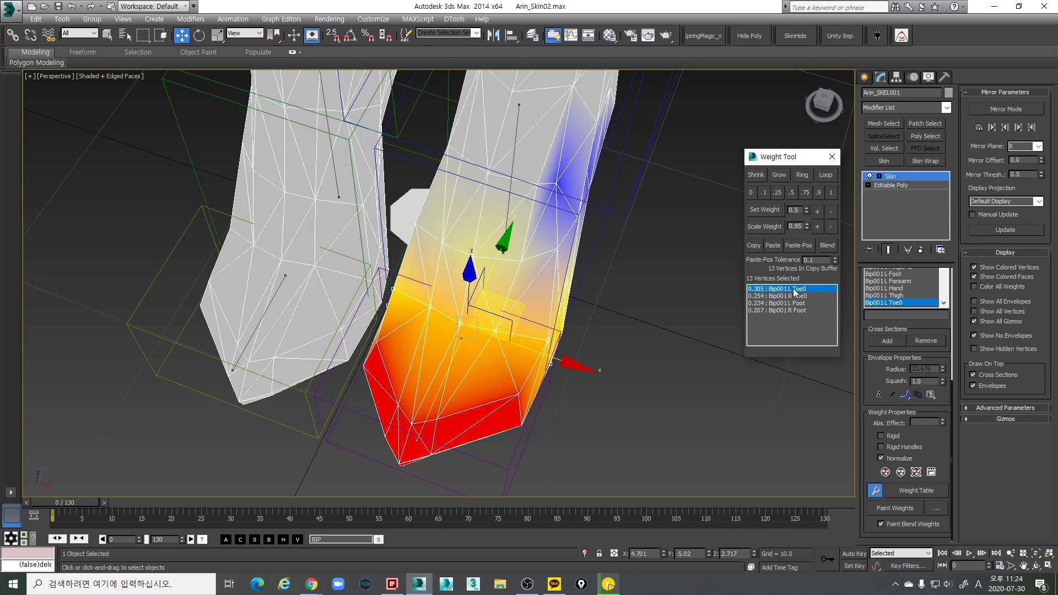
{"action": "left_click", "coordinate": [831, 191]}
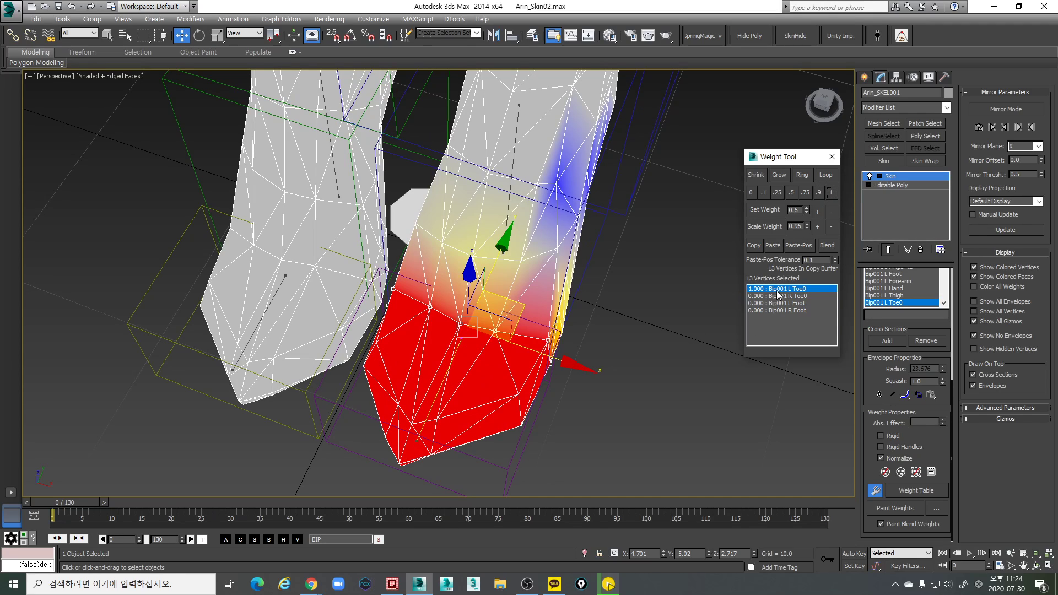
{"action": "left_click", "coordinate": [800, 307]}
{"action": "left_click", "coordinate": [790, 192]}
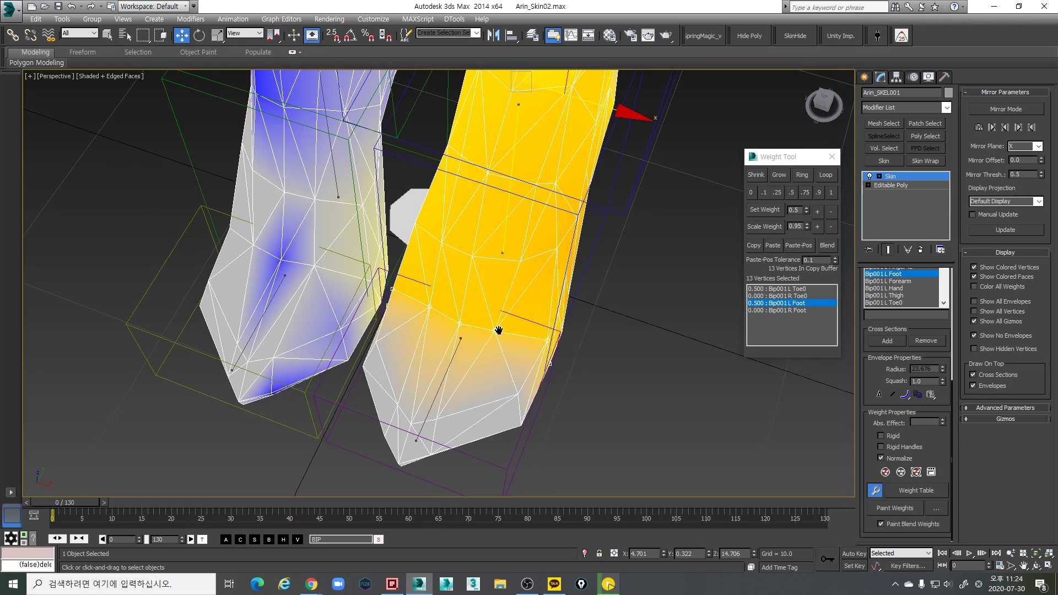
Examine the Bip001 L Foot weight coloring on both legs and select the Bip001 R Toe0 bone to compare its influence
{"action": "middle_click_drag", "start_coordinate": [498, 328], "coordinate": [432, 353], "text": "alt"}
{"action": "scroll", "coordinate": [454, 383], "scroll_direction": "down", "scroll_amount": 4}
{"action": "scroll", "coordinate": [429, 336], "scroll_direction": "down", "scroll_amount": 3}
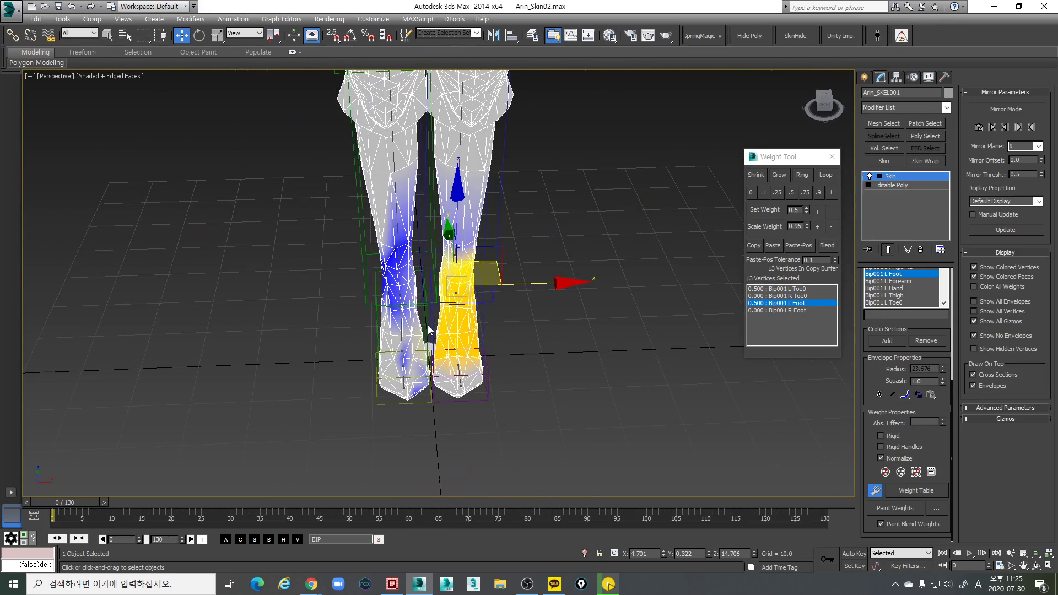
{"action": "scroll", "coordinate": [482, 365], "scroll_direction": "up", "scroll_amount": 4}
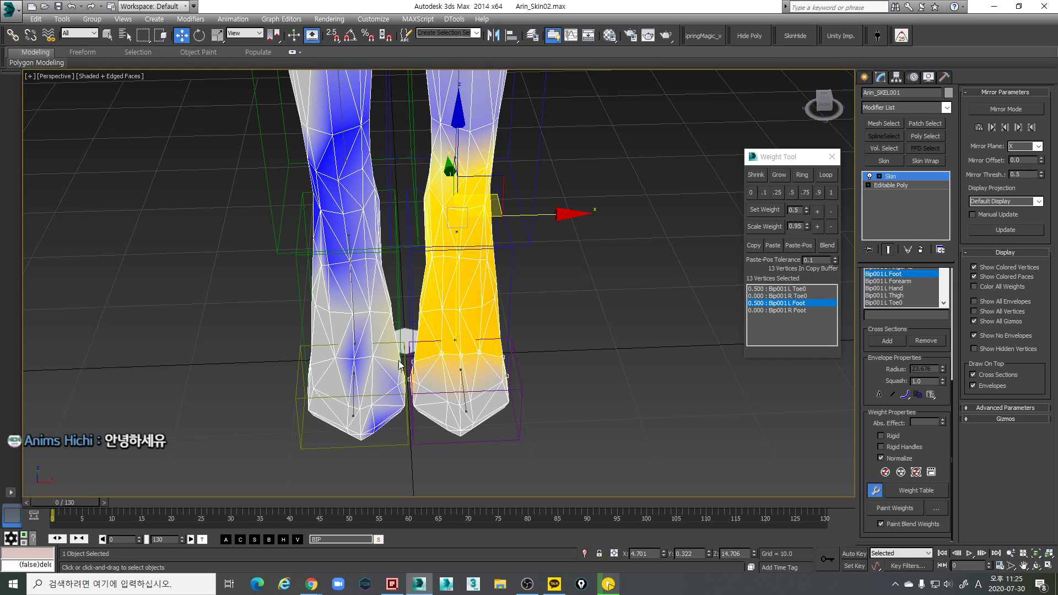
{"action": "middle_click_drag", "start_coordinate": [447, 368], "coordinate": [450, 353], "text": "alt"}
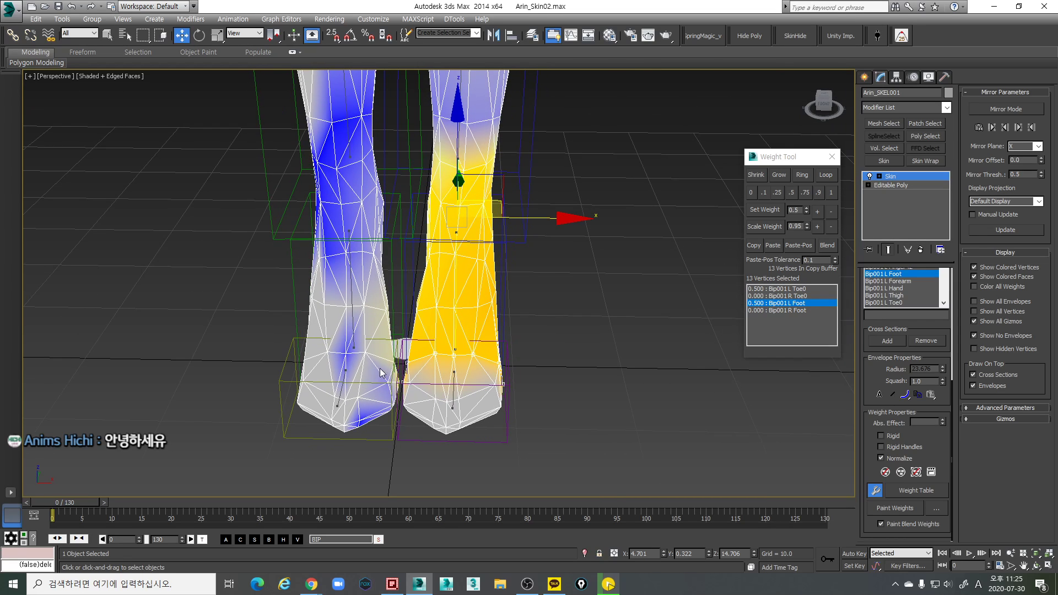
{"action": "left_click", "coordinate": [335, 394]}
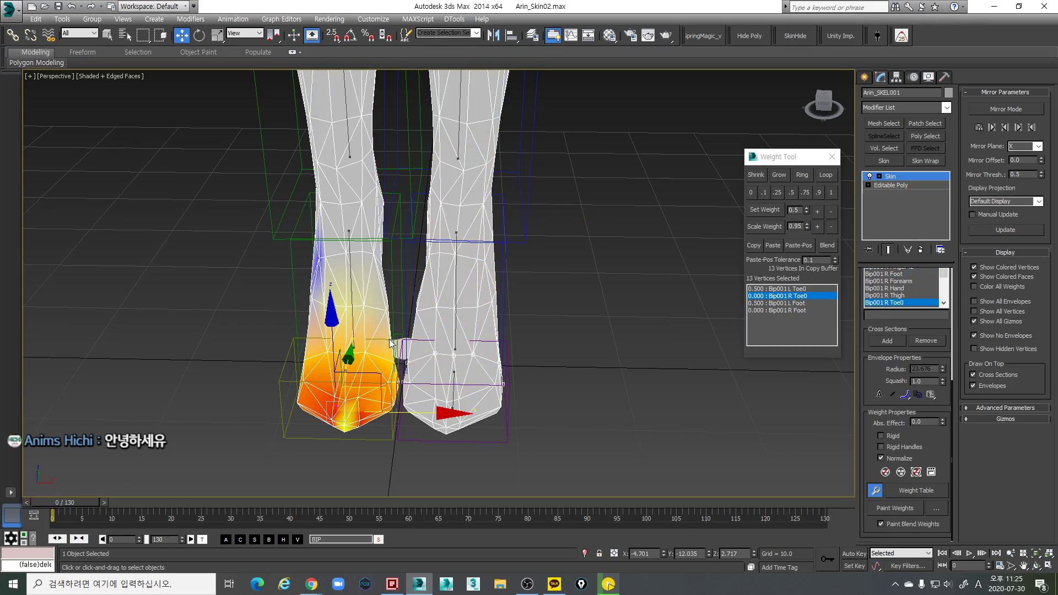
{"action": "middle_click_drag", "start_coordinate": [336, 394], "coordinate": [483, 166], "text": "alt"}
Select the Bip001 R Foot bone and set its weight to 0 on the vertices of the left lower leg and foot
{"action": "left_click", "coordinate": [403, 305]}
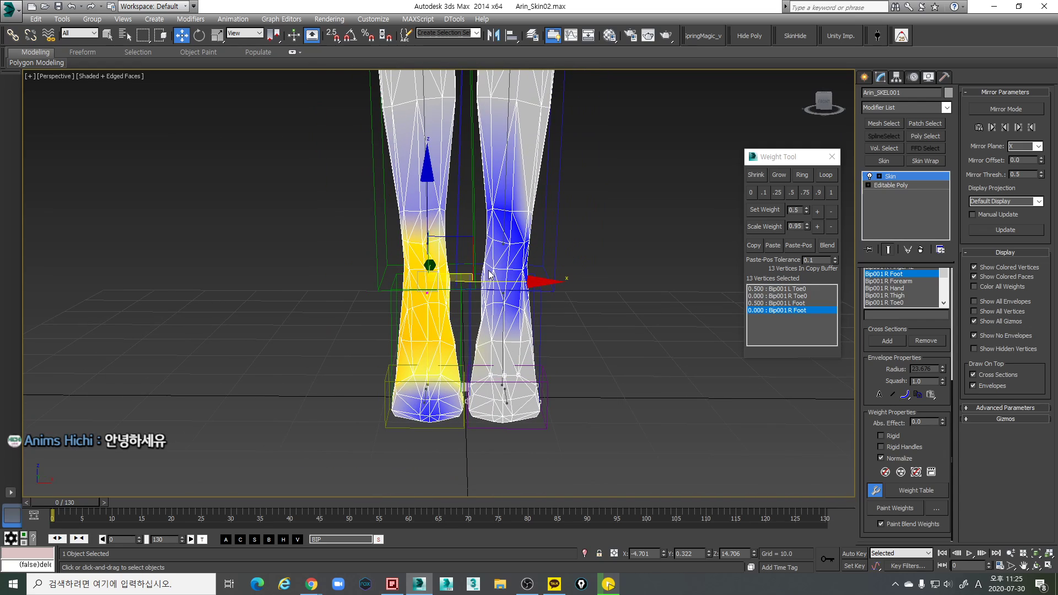
{"action": "scroll", "coordinate": [483, 167], "scroll_direction": "down", "scroll_amount": 2}
{"action": "left_click_drag", "start_coordinate": [467, 143], "coordinate": [600, 402]}
{"action": "left_click", "coordinate": [750, 194]}
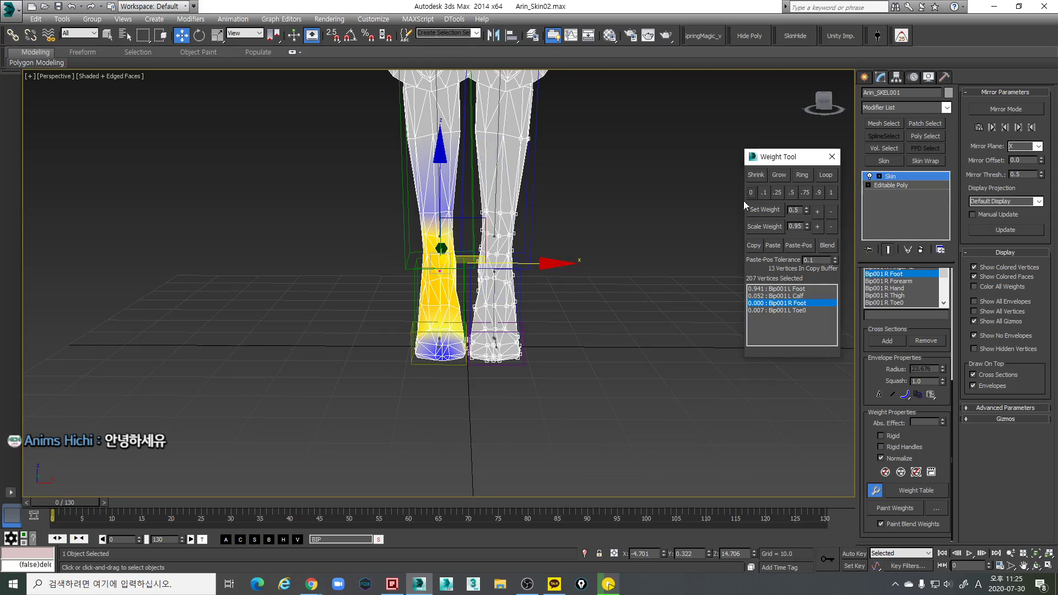
Select the Bip001 L Toe0 bone and set its weight to 0 on the tip vertices of the left shoe's heel
{"action": "middle_click_drag", "start_coordinate": [557, 282], "coordinate": [547, 333]}
{"action": "scroll", "coordinate": [556, 302], "scroll_direction": "up", "scroll_amount": 3}
{"action": "left_click", "coordinate": [528, 394]}
{"action": "middle_click_drag", "start_coordinate": [528, 393], "coordinate": [487, 409], "text": "alt"}
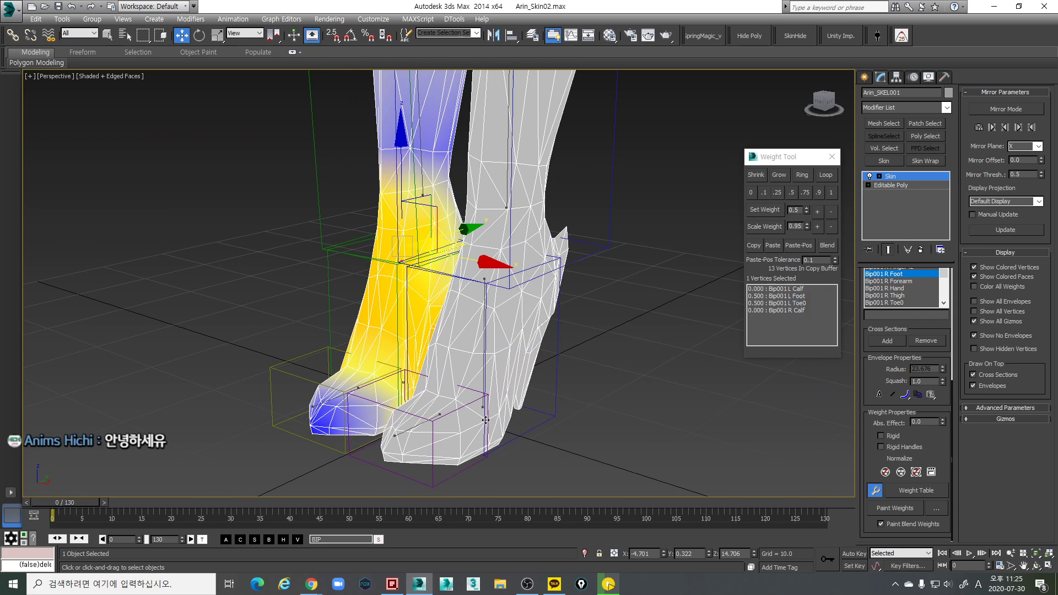
{"action": "left_click", "coordinate": [467, 423]}
{"action": "middle_click_drag", "start_coordinate": [467, 423], "coordinate": [532, 456], "text": "alt"}
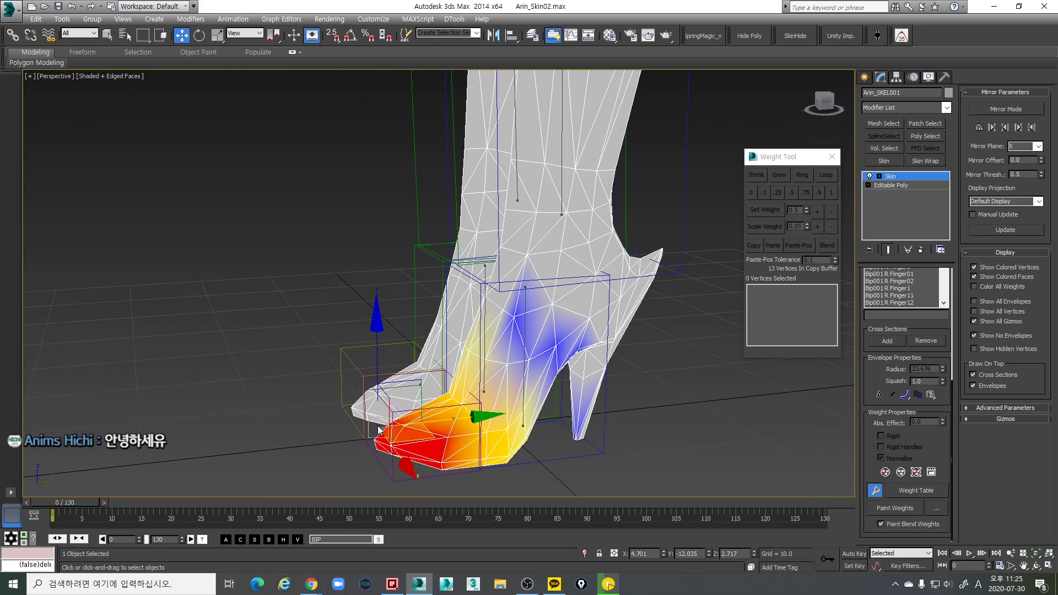
{"action": "left_click_drag", "start_coordinate": [574, 416], "coordinate": [574, 416]}
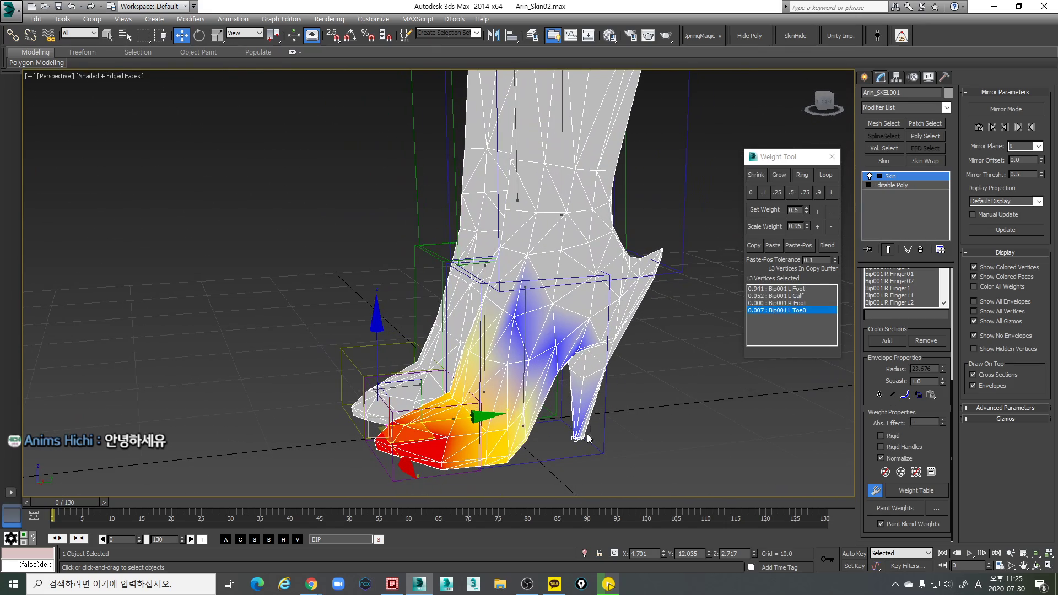
{"action": "left_click", "coordinate": [750, 194]}
Clear the Bip001 L Toe0 weight to 0 on the upper heel vertices, including hidden ones, and check the back of the left ankle
{"action": "mouse_move", "coordinate": [708, 225]}
{"action": "middle_mouse_down", "text": "alt"}
{"action": "mouse_move", "coordinate": [605, 356]}
{"action": "mouse_move", "coordinate": [637, 390]}
{"action": "mouse_move", "coordinate": [546, 342]}
{"action": "middle_mouse_up", "text": "alt"}
{"action": "key", "text": "F3"}
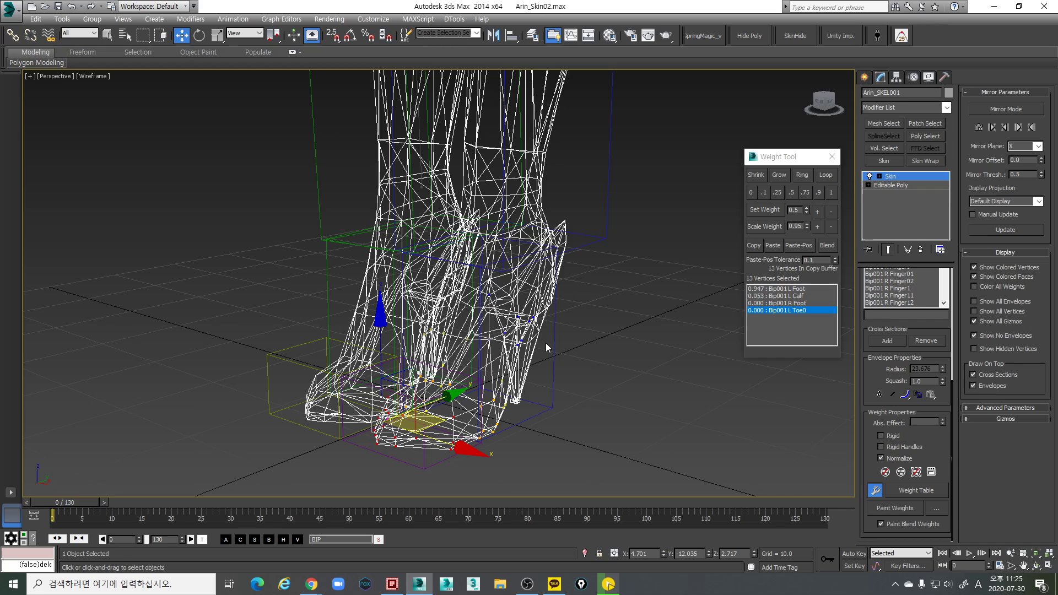
{"action": "left_click_drag", "start_coordinate": [544, 341], "coordinate": [545, 342]}
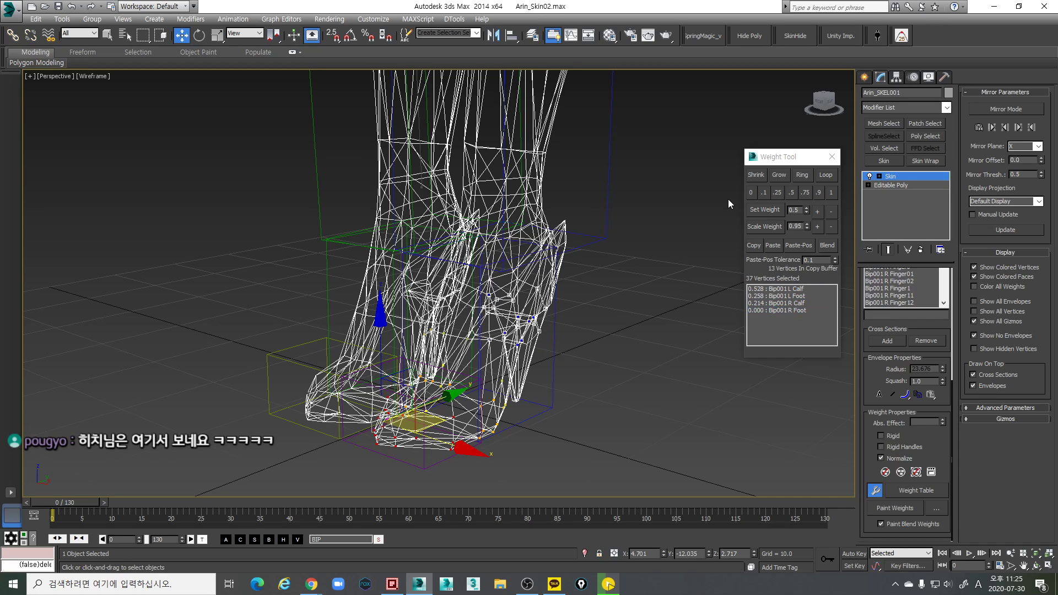
{"action": "left_click", "coordinate": [747, 194]}
{"action": "middle_click_drag", "start_coordinate": [527, 278], "coordinate": [570, 311], "text": "alt"}
{"action": "key", "text": "F3"}
{"action": "left_click_drag", "start_coordinate": [506, 329], "coordinate": [466, 292]}
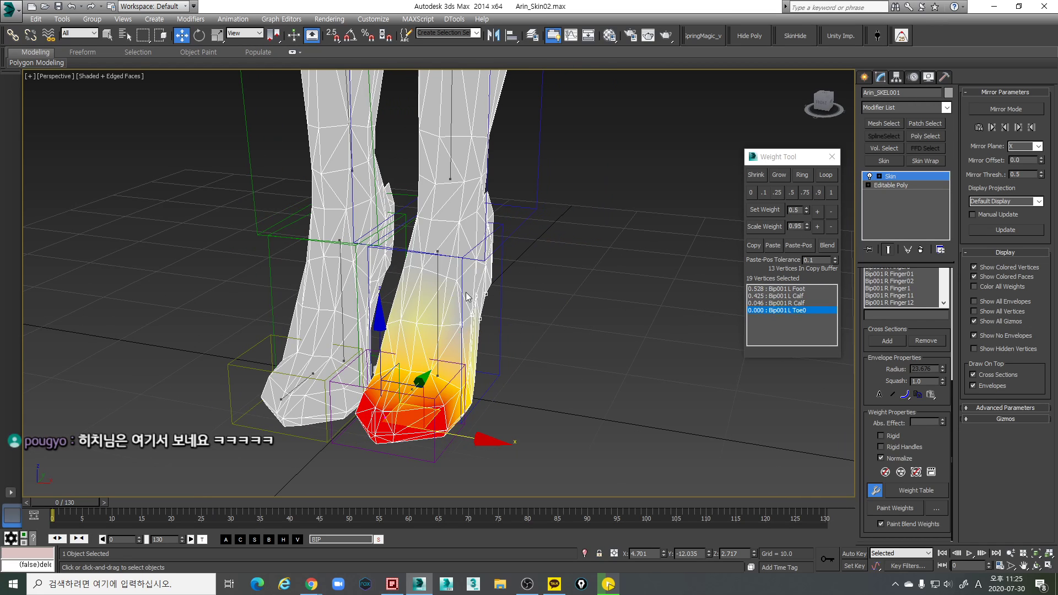
{"action": "middle_click_drag", "start_coordinate": [415, 331], "coordinate": [285, 504], "text": "alt"}
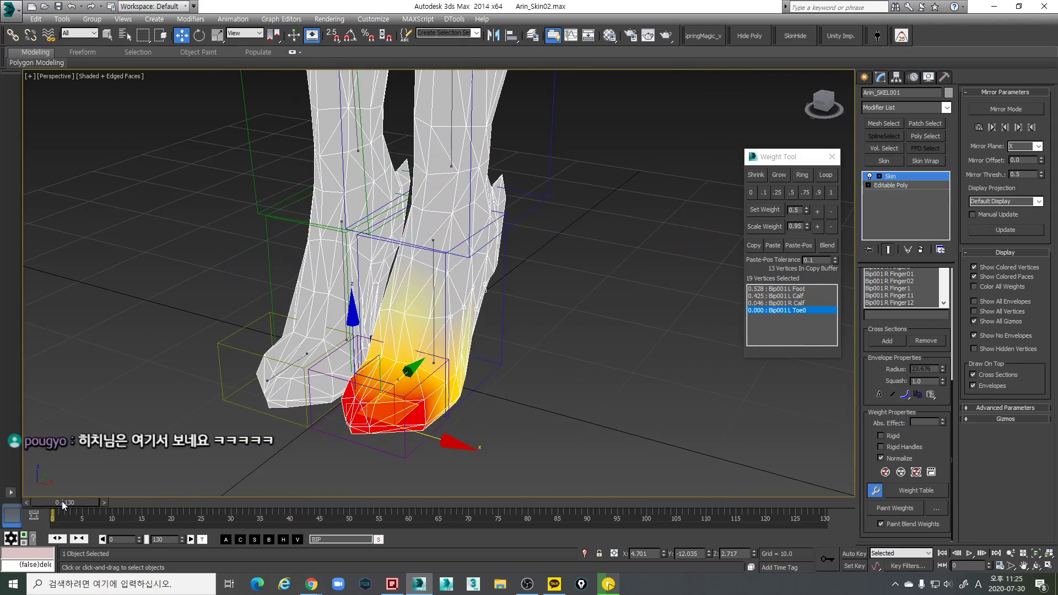
Go to frame 72, select the Bip001 L Foot bone, and set its weight to 1 on the left shoe's heel and rear sole vertices
{"action": "left_click_drag", "start_coordinate": [61, 500], "coordinate": [479, 486]}
{"action": "key", "text": "w"}
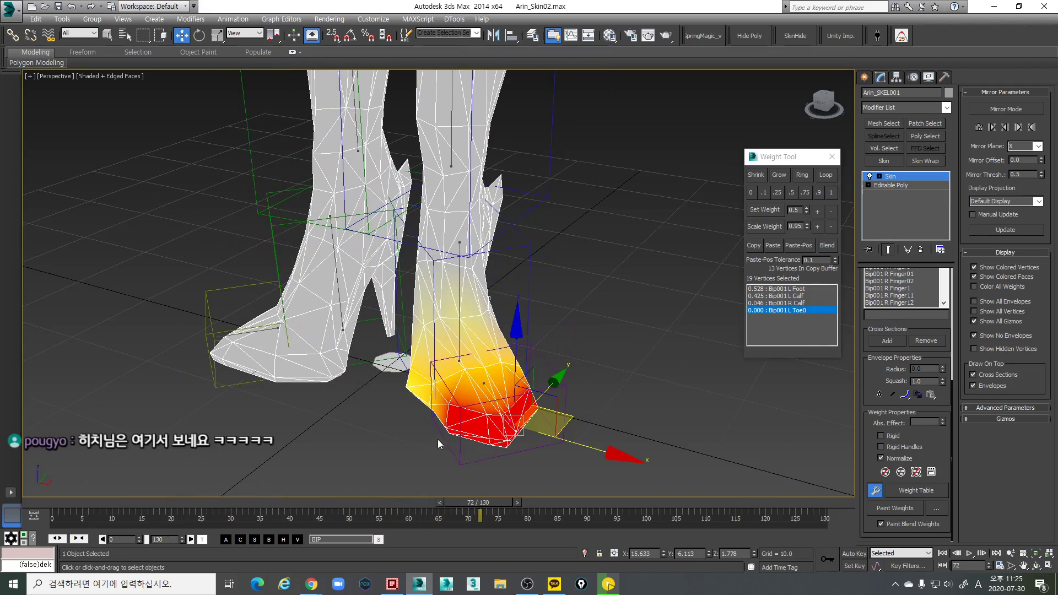
{"action": "middle_click_drag", "start_coordinate": [438, 439], "coordinate": [429, 397], "text": "alt"}
{"action": "left_click", "coordinate": [390, 356]}
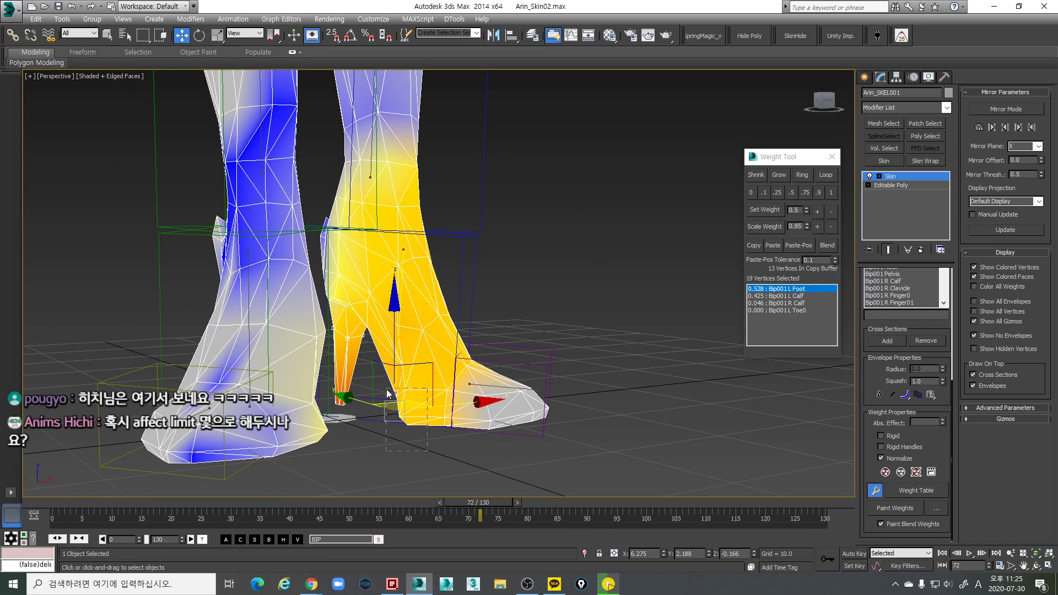
{"action": "left_click_drag", "start_coordinate": [362, 344], "coordinate": [361, 342], "text": "ctrl"}
{"action": "middle_click_drag", "start_coordinate": [379, 387], "coordinate": [357, 394], "text": "alt"}
{"action": "left_click_drag", "start_coordinate": [375, 414], "coordinate": [330, 292], "text": "ctrl"}
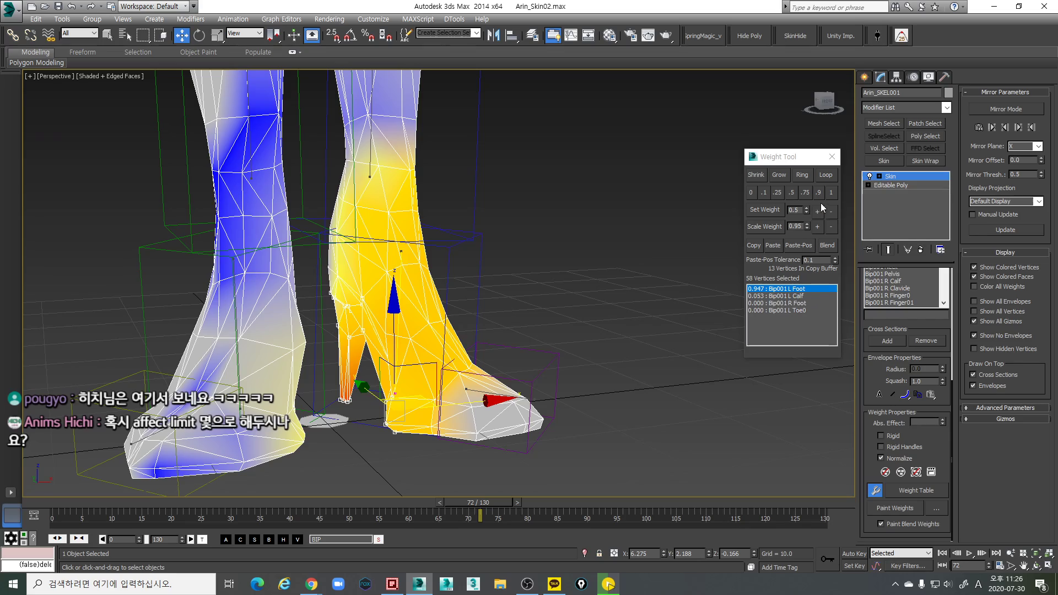
{"action": "left_click", "coordinate": [831, 192]}
Set the Bip001 L Foot weight to 1 on the remaining vertices across the left heel, arch and lower ankle
{"action": "middle_click_drag", "start_coordinate": [388, 332], "coordinate": [442, 304], "text": "alt"}
{"action": "left_click_drag", "start_coordinate": [487, 335], "coordinate": [335, 298]}
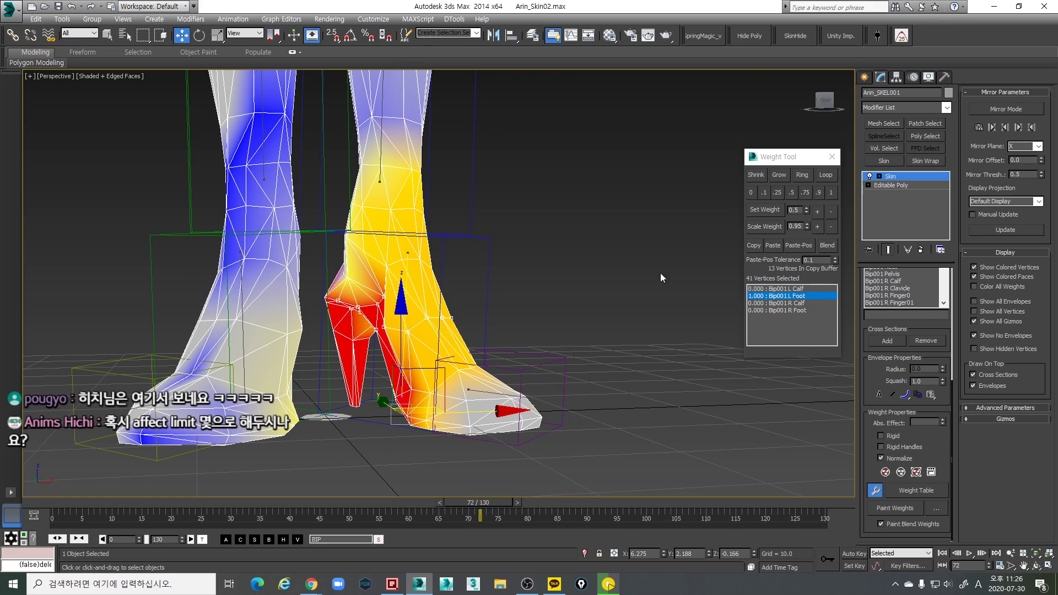
{"action": "left_click", "coordinate": [829, 193]}
{"action": "middle_click_drag", "start_coordinate": [447, 285], "coordinate": [464, 311]}
{"action": "key", "text": "F3"}
{"action": "left_click_drag", "start_coordinate": [490, 335], "coordinate": [334, 268]}
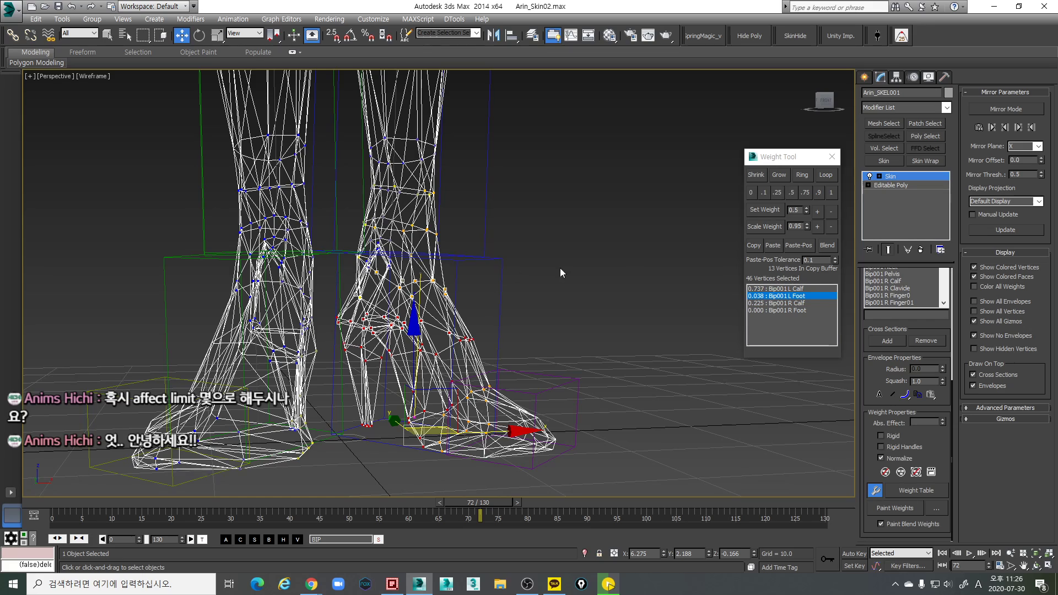
{"action": "left_click", "coordinate": [832, 191]}
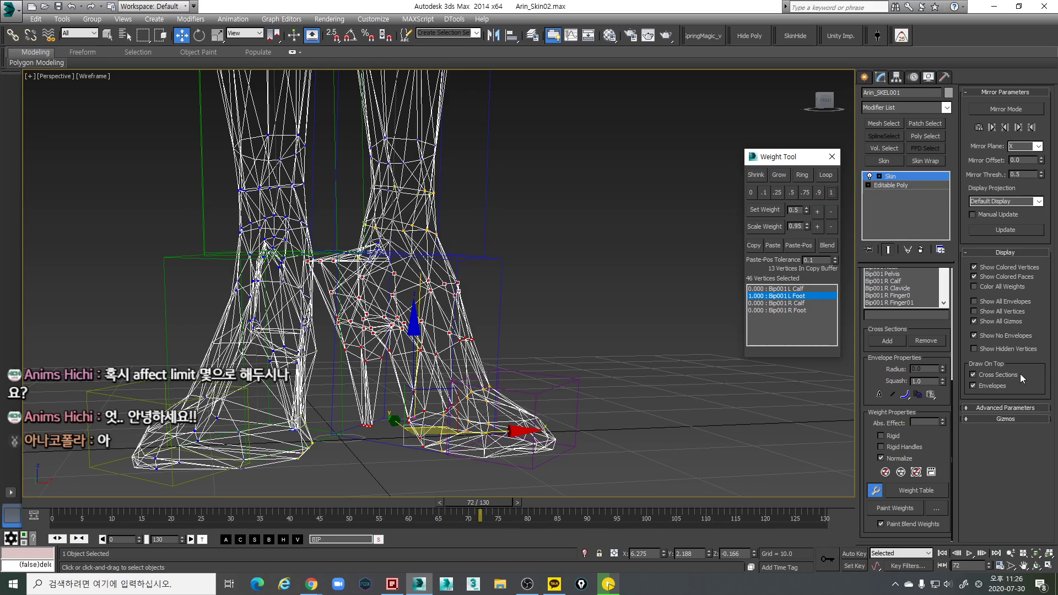
Reveal the Skin modifier's advanced parameters and examine the left foot's weights in shaded view
{"action": "left_click", "coordinate": [999, 408]}
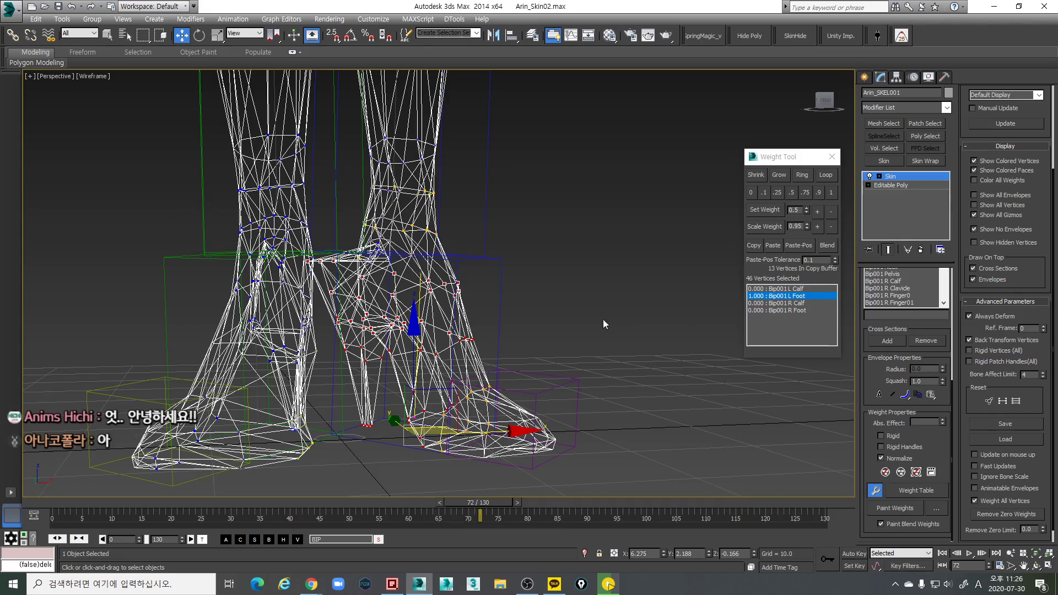
{"action": "mouse_move", "coordinate": [603, 322]}
{"action": "middle_mouse_down", "text": "alt"}
{"action": "mouse_move", "coordinate": [543, 331]}
{"action": "mouse_move", "coordinate": [495, 373]}
{"action": "mouse_move", "coordinate": [518, 354]}
{"action": "middle_mouse_up", "text": "alt"}
{"action": "key", "text": "F3"}
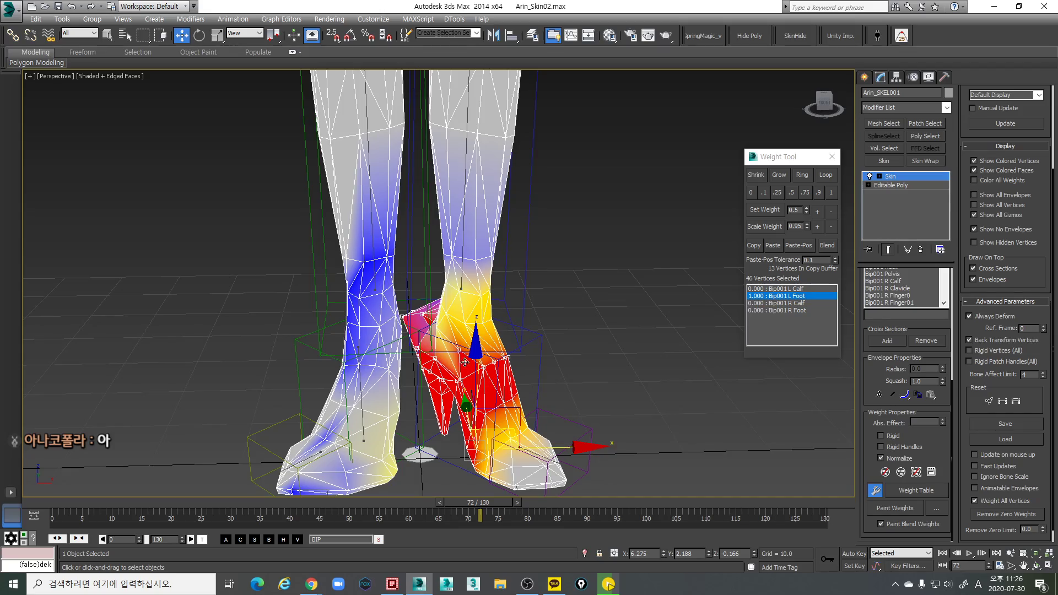
{"action": "middle_click_drag", "start_coordinate": [530, 388], "coordinate": [497, 480], "text": "alt"}
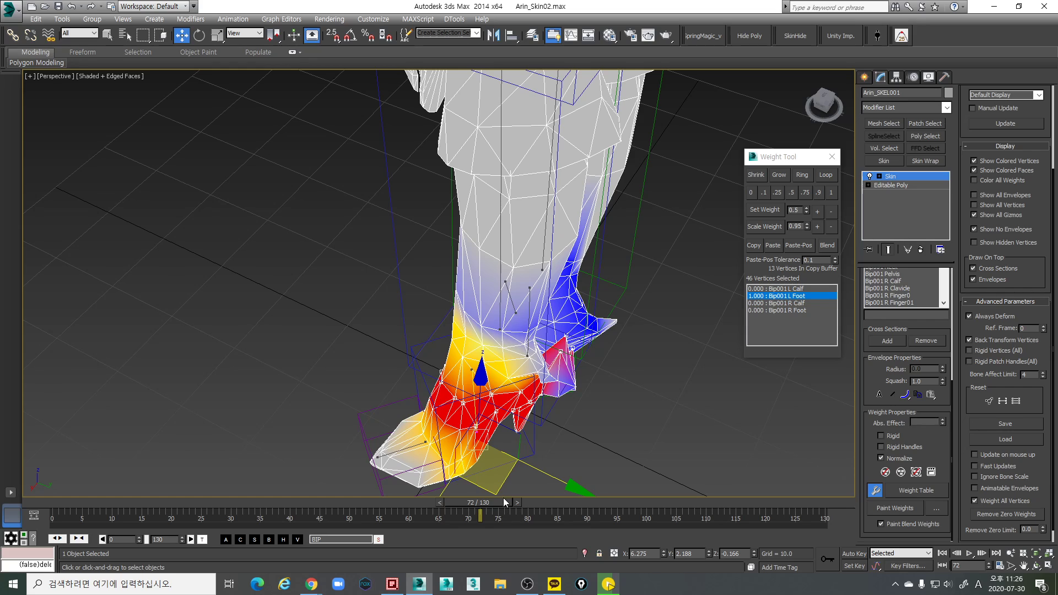
Go to frame 64 and set the Bip001 L Foot weight to 1 on the protruding vertices at the back of the left shoe
{"action": "left_click_drag", "start_coordinate": [488, 507], "coordinate": [433, 508]}
{"action": "middle_click_drag", "start_coordinate": [643, 411], "coordinate": [607, 388], "text": "alt"}
{"action": "left_click", "coordinate": [630, 368]}
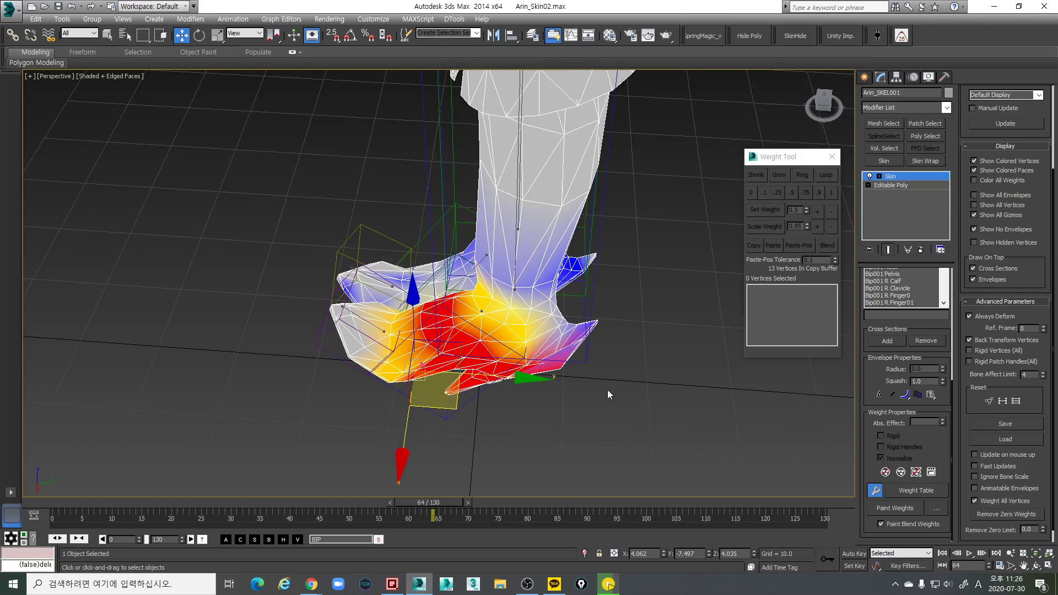
{"action": "left_click_drag", "start_coordinate": [628, 380], "coordinate": [556, 314]}
{"action": "left_click", "coordinate": [830, 192]}
Set the Bip001 L Foot weight to 1 on the vertices around the left heel and lower ankle, and check the shaded result
{"action": "mouse_move", "coordinate": [612, 330]}
{"action": "middle_mouse_down", "text": "alt"}
{"action": "mouse_move", "coordinate": [606, 324]}
{"action": "mouse_move", "coordinate": [604, 341]}
{"action": "mouse_move", "coordinate": [510, 296]}
{"action": "mouse_move", "coordinate": [463, 325]}
{"action": "mouse_move", "coordinate": [429, 303]}
{"action": "middle_mouse_up", "text": "alt"}
{"action": "key", "text": "F3"}
{"action": "left_click_drag", "start_coordinate": [520, 322], "coordinate": [520, 322], "text": "ctrl"}
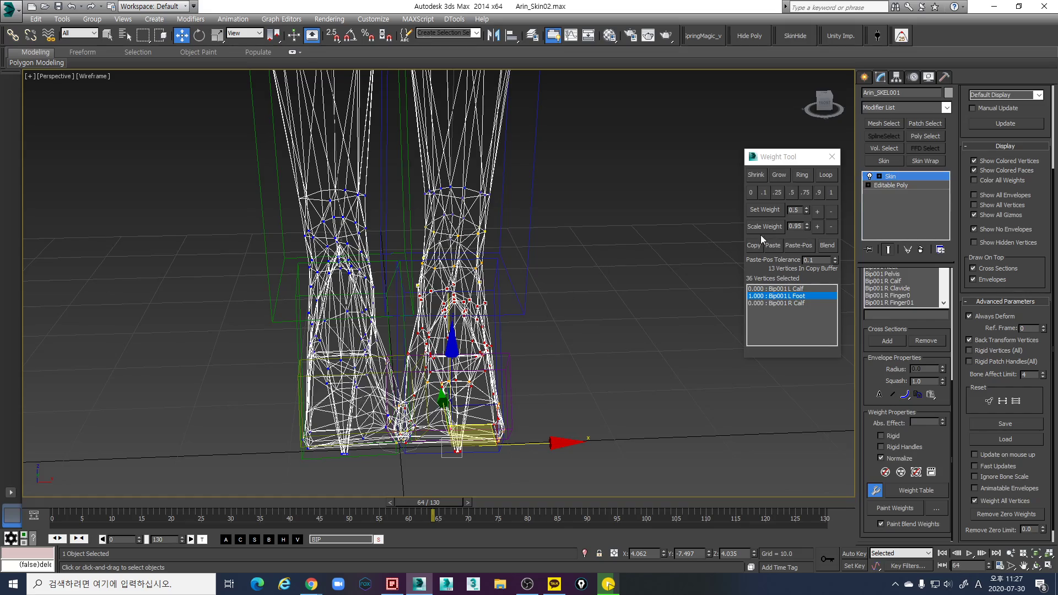
{"action": "left_click", "coordinate": [828, 191]}
{"action": "scroll", "coordinate": [495, 278], "scroll_direction": "up", "scroll_amount": 5}
{"action": "key", "text": "F3"}
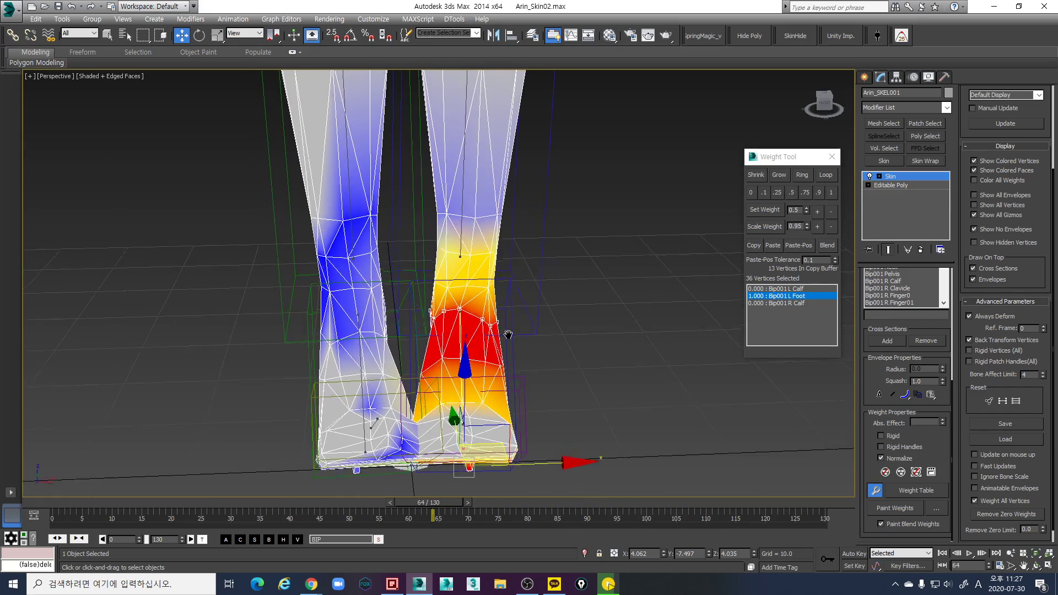
{"action": "mouse_move", "coordinate": [505, 346]}
{"action": "middle_mouse_down", "text": "alt"}
{"action": "mouse_move", "coordinate": [514, 341]}
{"action": "mouse_move", "coordinate": [494, 322]}
{"action": "mouse_move", "coordinate": [544, 334]}
{"action": "mouse_move", "coordinate": [591, 382]}
{"action": "mouse_move", "coordinate": [565, 391]}
{"action": "mouse_move", "coordinate": [543, 382]}
{"action": "mouse_move", "coordinate": [539, 322]}
{"action": "middle_mouse_up", "text": "alt"}
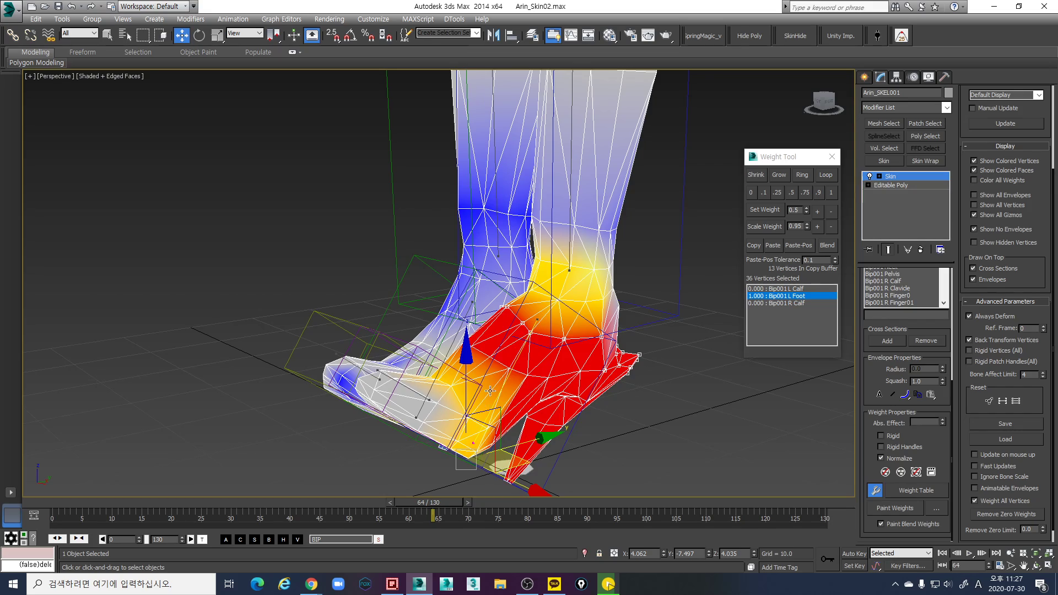
{"action": "middle_click_drag", "start_coordinate": [490, 391], "coordinate": [573, 340], "text": "alt"}
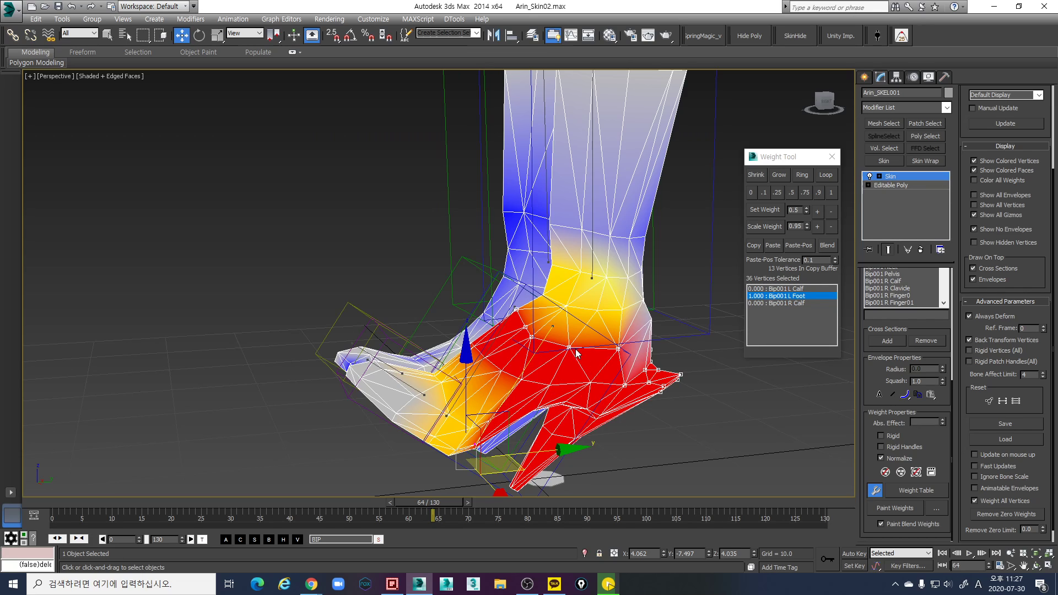
{"action": "mouse_move", "coordinate": [575, 352]}
{"action": "middle_mouse_down", "text": "alt"}
{"action": "mouse_move", "coordinate": [611, 352]}
{"action": "mouse_move", "coordinate": [551, 363]}
{"action": "mouse_move", "coordinate": [622, 326]}
{"action": "mouse_move", "coordinate": [573, 313]}
{"action": "mouse_move", "coordinate": [598, 328]}
{"action": "mouse_move", "coordinate": [587, 325]}
{"action": "middle_mouse_up", "text": "alt"}
Go to frame 62 and set the Bip001 L Foot weight to 1 on the three vertices in the notch behind the left ankle
{"action": "key", "text": "F3"}
{"action": "left_click_drag", "start_coordinate": [451, 502], "coordinate": [441, 501]}
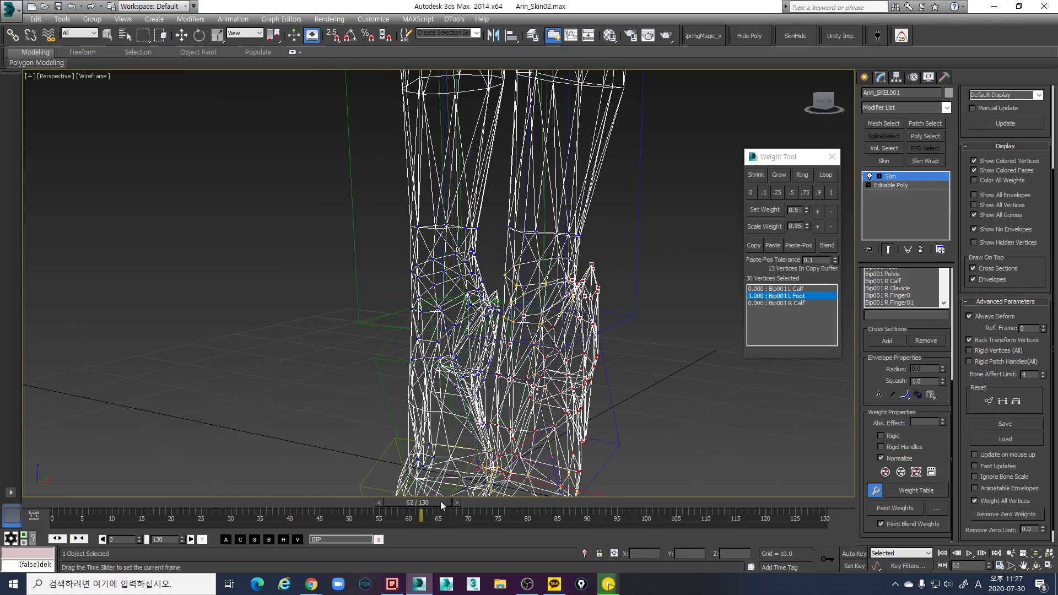
{"action": "key", "text": "w"}
{"action": "mouse_move", "coordinate": [656, 344]}
{"action": "middle_mouse_down", "text": "alt"}
{"action": "mouse_move", "coordinate": [579, 322]}
{"action": "mouse_move", "coordinate": [604, 342]}
{"action": "middle_mouse_up", "text": "alt"}
{"action": "key", "text": "F3"}
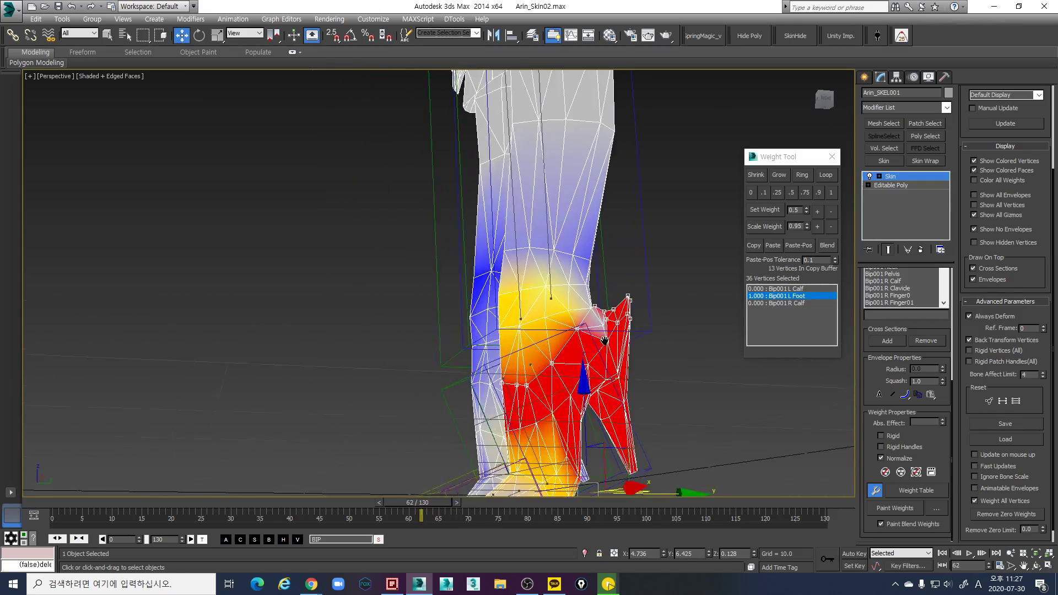
{"action": "scroll", "coordinate": [604, 340], "scroll_direction": "up", "scroll_amount": 5}
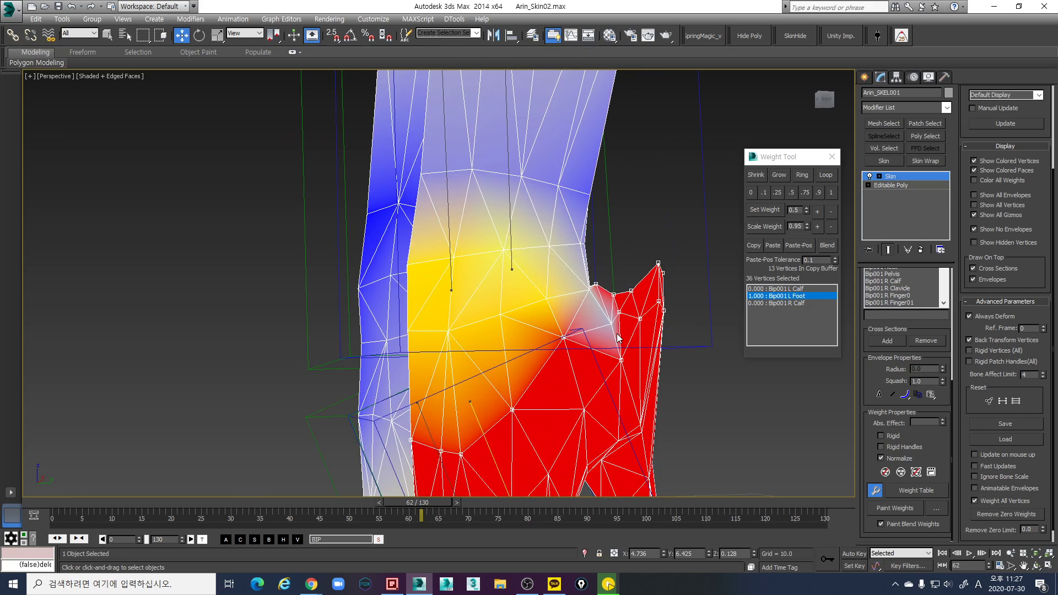
{"action": "key", "text": "F3"}
{"action": "middle_click_drag", "start_coordinate": [617, 334], "coordinate": [618, 333], "text": "alt"}
{"action": "left_click_drag", "start_coordinate": [618, 334], "coordinate": [587, 313]}
{"action": "left_click", "coordinate": [831, 196]}
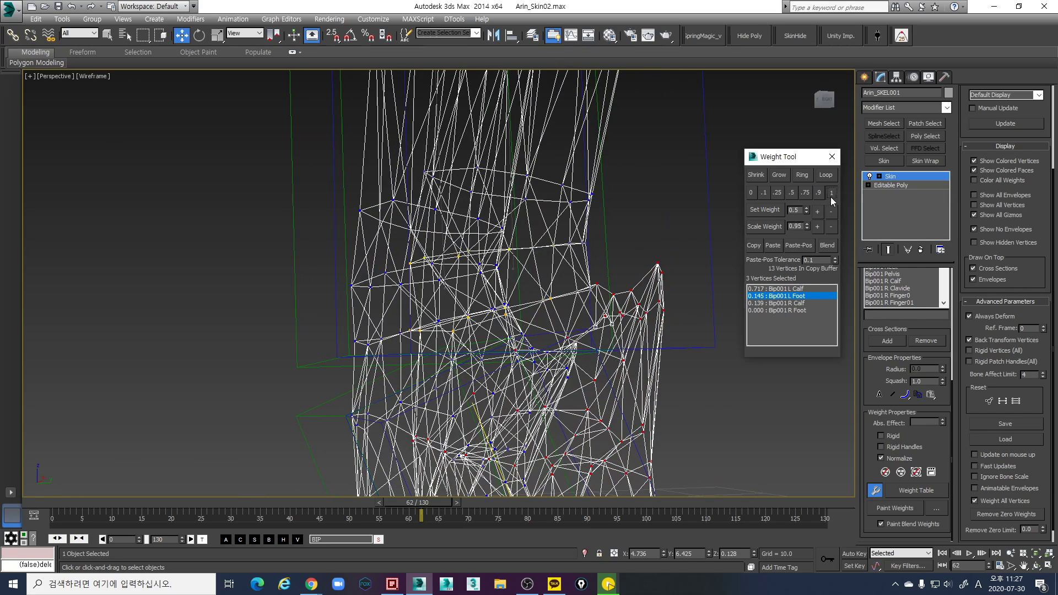
{"action": "key", "text": "F3"}
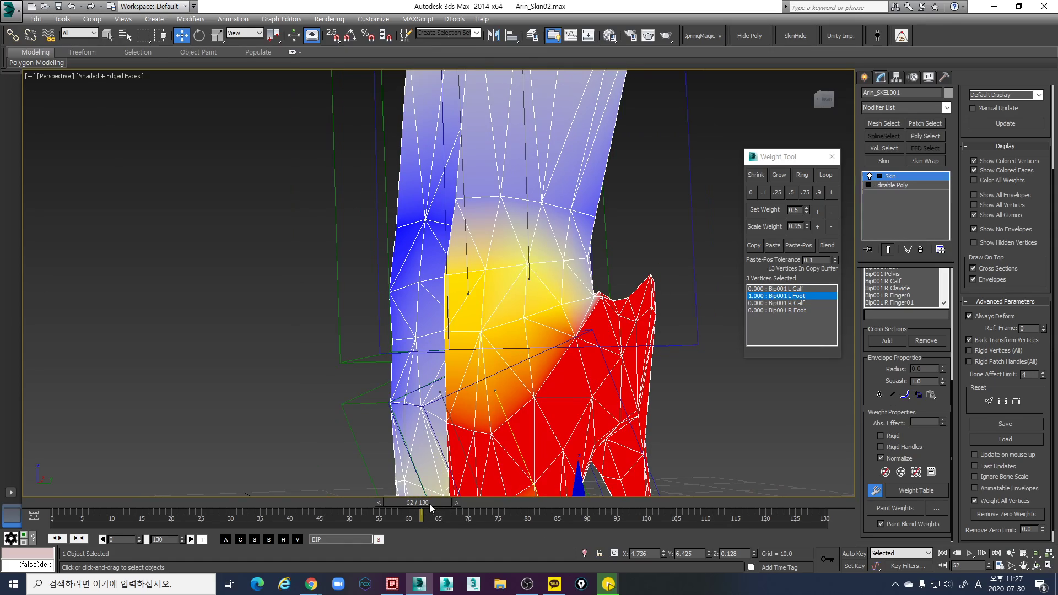
At frame 63, assign the left ankle ring fully to Bip001 L Foot, and set its Bip001 L Calf weight to 0.5
{"action": "mouse_move", "coordinate": [429, 503]}
{"action": "left_mouse_down"}
{"action": "mouse_move", "coordinate": [449, 502]}
{"action": "mouse_move", "coordinate": [433, 502]}
{"action": "left_mouse_up"}
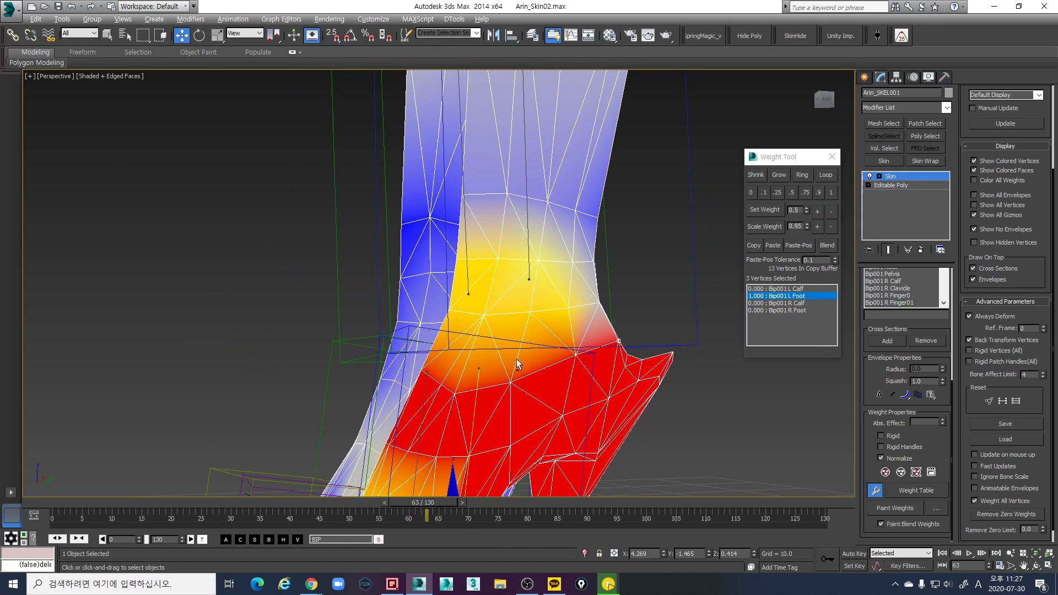
{"action": "middle_click_drag", "start_coordinate": [517, 358], "coordinate": [450, 333], "text": "alt"}
{"action": "key", "text": "F3"}
{"action": "left_click_drag", "start_coordinate": [469, 333], "coordinate": [573, 335]}
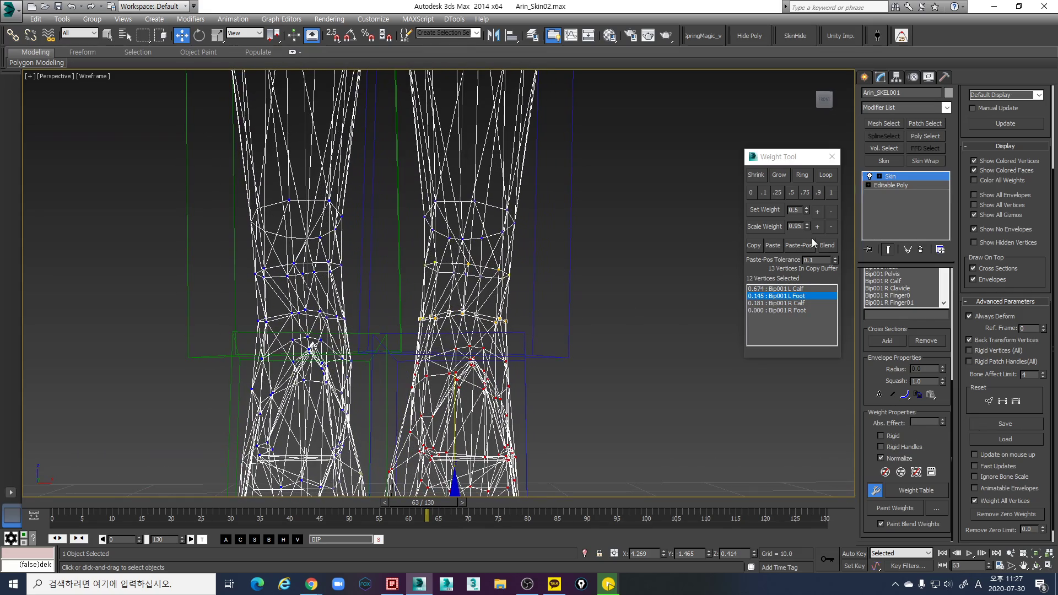
{"action": "left_click", "coordinate": [833, 191]}
{"action": "left_click", "coordinate": [790, 288]}
{"action": "left_click", "coordinate": [790, 194]}
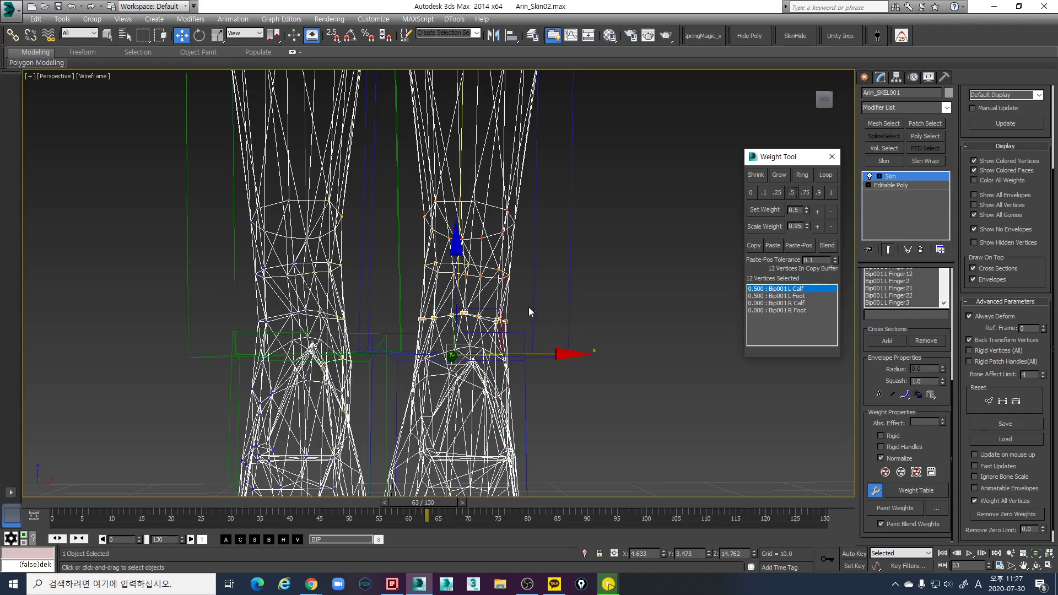
Clear the Bip001 L Calf weight to 0 on the vertices along the left shoe's arch and rear sole
{"action": "key", "text": "F3"}
{"action": "mouse_move", "coordinate": [536, 302]}
{"action": "middle_mouse_down", "text": "alt"}
{"action": "mouse_move", "coordinate": [464, 303]}
{"action": "mouse_move", "coordinate": [509, 291]}
{"action": "mouse_move", "coordinate": [528, 266]}
{"action": "mouse_move", "coordinate": [578, 273]}
{"action": "mouse_move", "coordinate": [576, 292]}
{"action": "mouse_move", "coordinate": [520, 288]}
{"action": "mouse_move", "coordinate": [535, 279]}
{"action": "mouse_move", "coordinate": [494, 330]}
{"action": "mouse_move", "coordinate": [497, 432]}
{"action": "mouse_move", "coordinate": [469, 441]}
{"action": "middle_mouse_up", "text": "alt"}
{"action": "scroll", "coordinate": [509, 292], "scroll_direction": "down", "scroll_amount": 4}
{"action": "scroll", "coordinate": [536, 279], "scroll_direction": "down", "scroll_amount": 2}
{"action": "scroll", "coordinate": [497, 432], "scroll_direction": "up", "scroll_amount": 3}
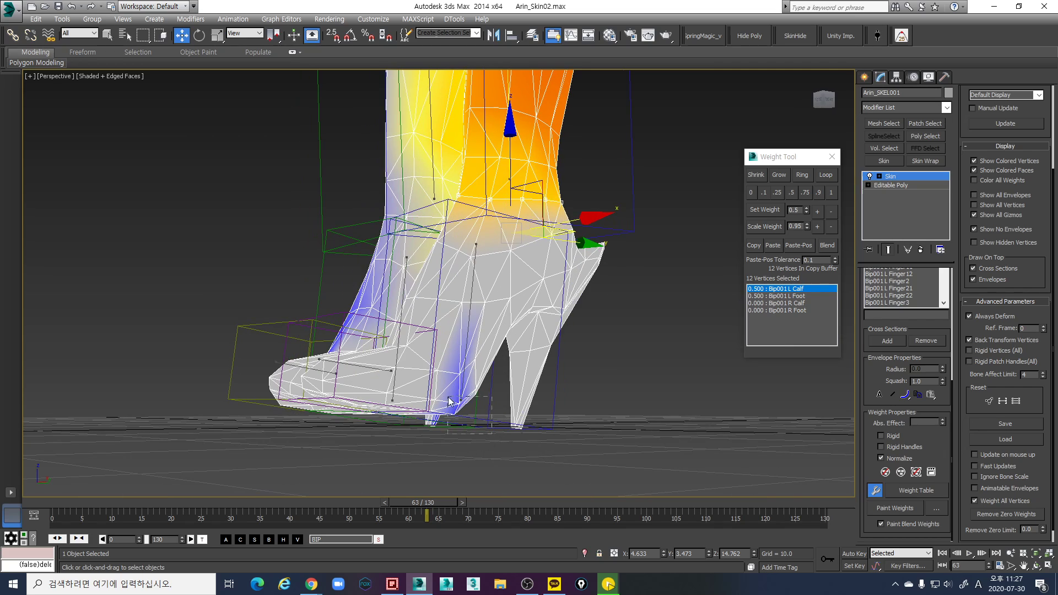
{"action": "left_click_drag", "start_coordinate": [444, 386], "coordinate": [483, 422]}
{"action": "left_click", "coordinate": [753, 193]}
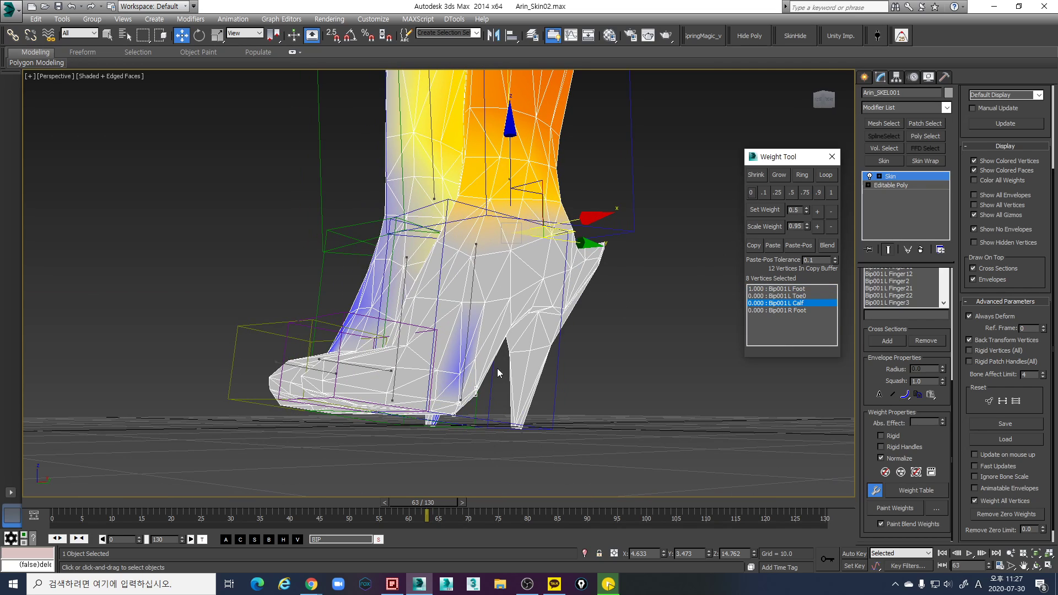
{"action": "middle_click_drag", "start_coordinate": [495, 368], "coordinate": [545, 401], "text": "alt"}
{"action": "left_click_drag", "start_coordinate": [533, 401], "coordinate": [500, 456]}
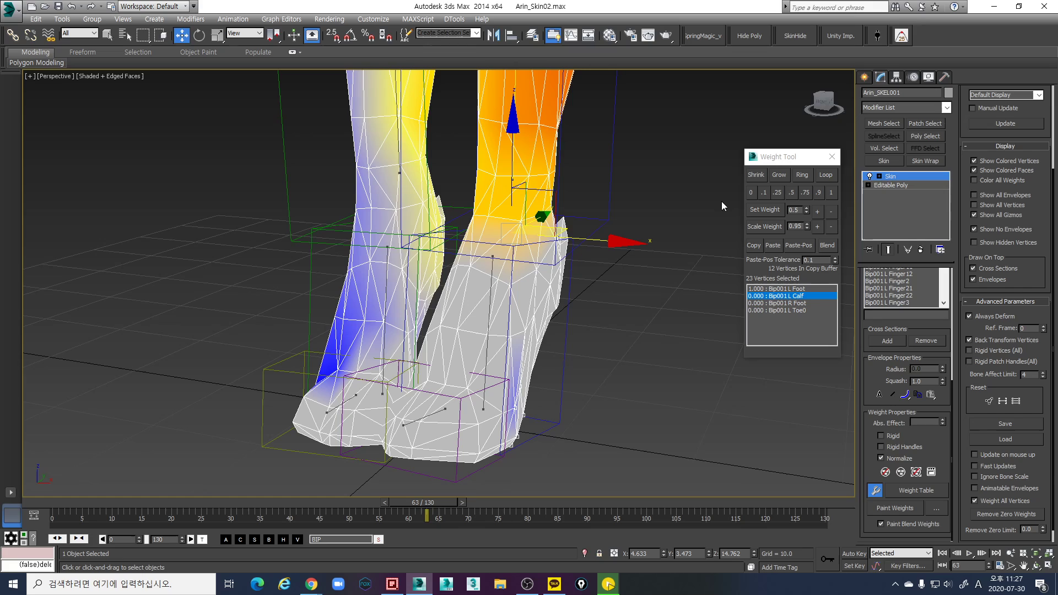
{"action": "left_click", "coordinate": [753, 194]}
Set the outer left sole vertex to 0.5 for Bip001 L Foot and 0.5 for Bip001 L Toe0, clearing Bip001 R Calf to 0
{"action": "left_click", "coordinate": [515, 408]}
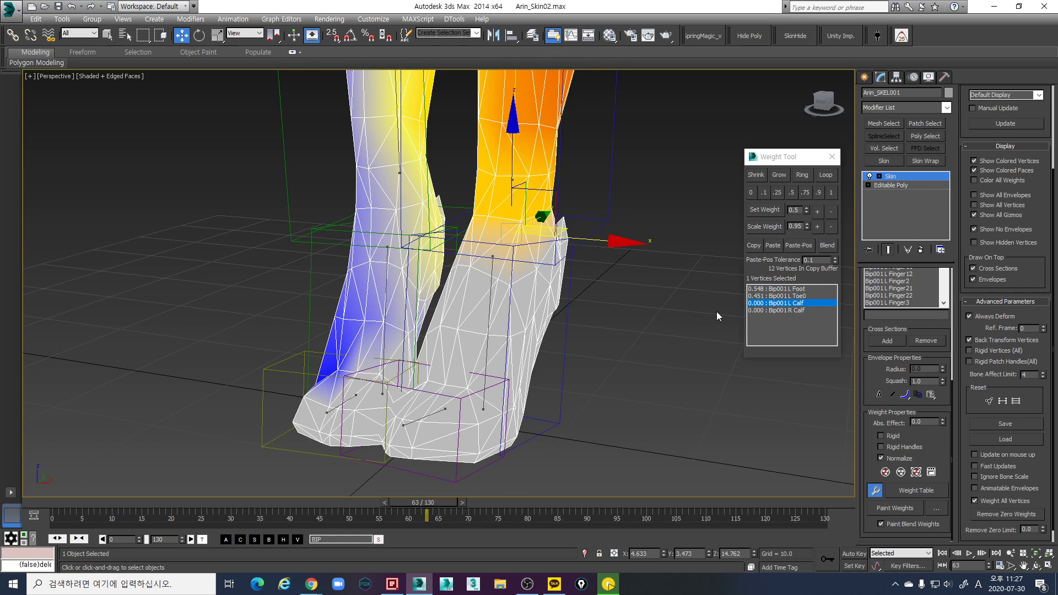
{"action": "left_click", "coordinate": [794, 290]}
{"action": "left_click", "coordinate": [796, 295]}
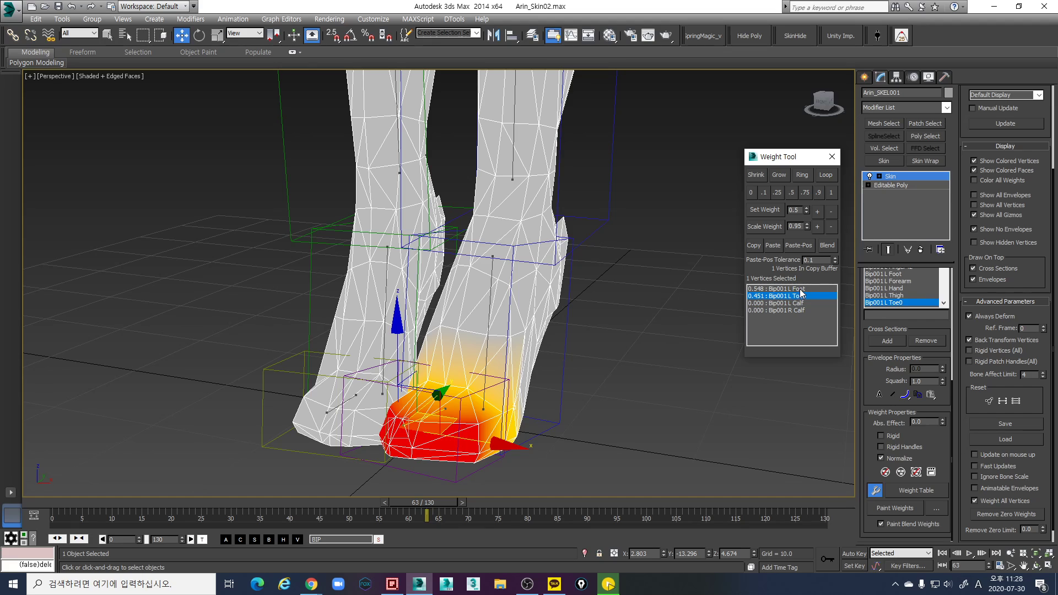
{"action": "left_click", "coordinate": [799, 290]}
{"action": "left_click", "coordinate": [791, 194]}
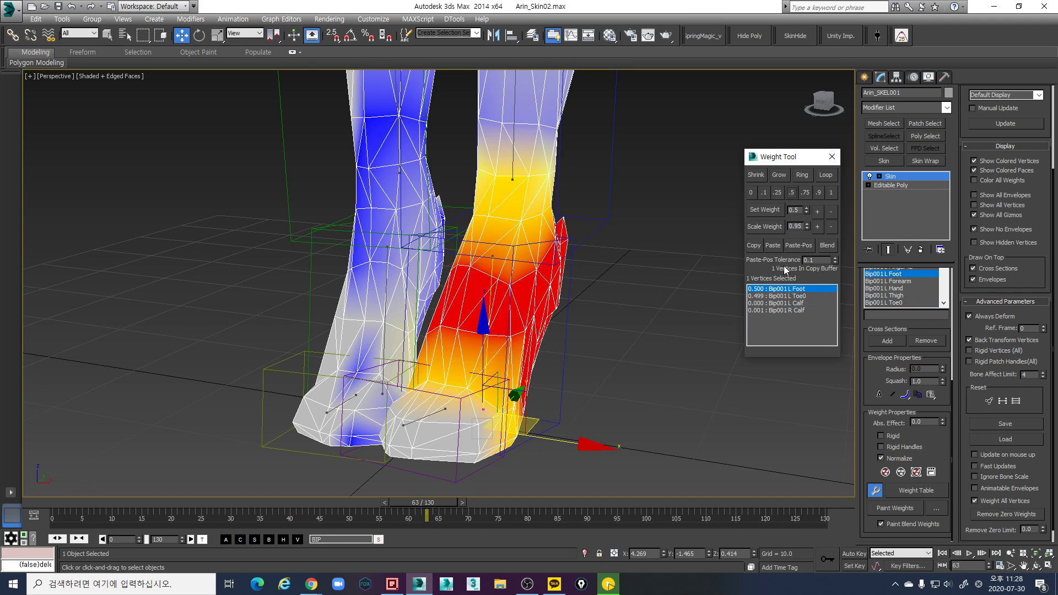
{"action": "left_click", "coordinate": [779, 296]}
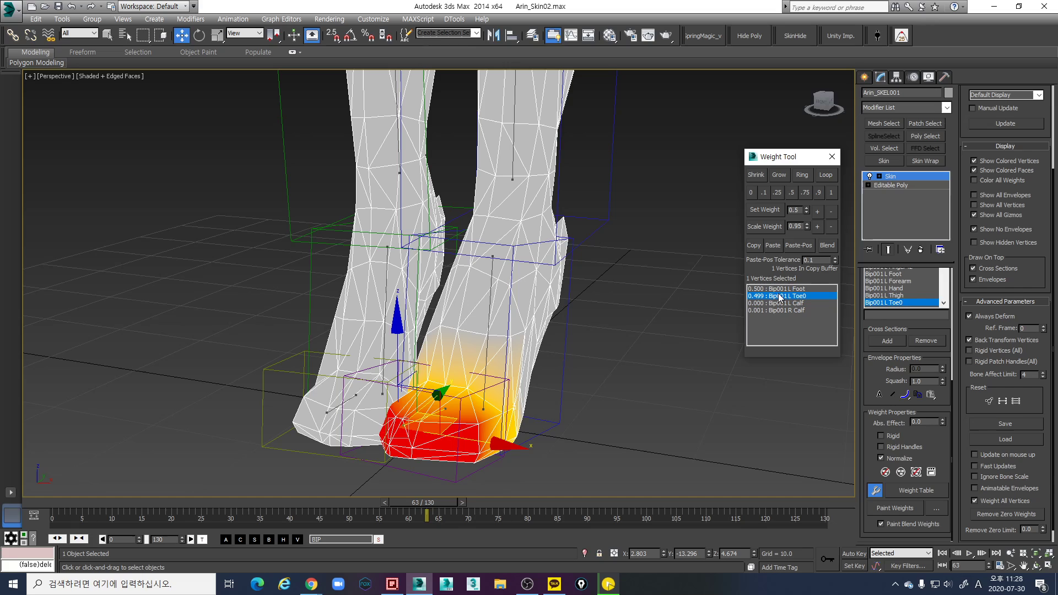
{"action": "left_click", "coordinate": [793, 193]}
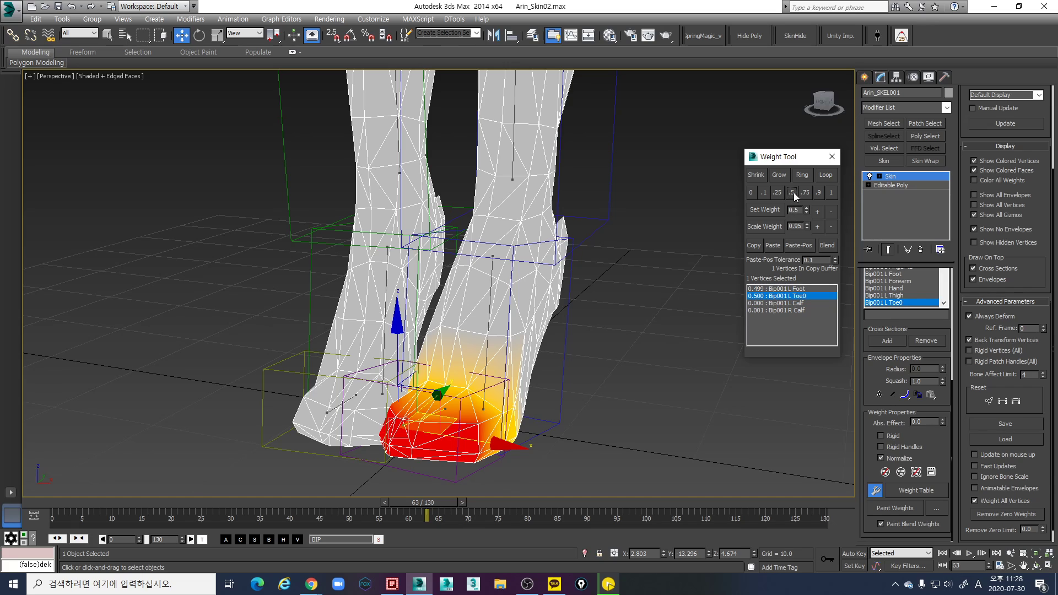
{"action": "left_click", "coordinate": [791, 310]}
{"action": "left_click", "coordinate": [751, 193]}
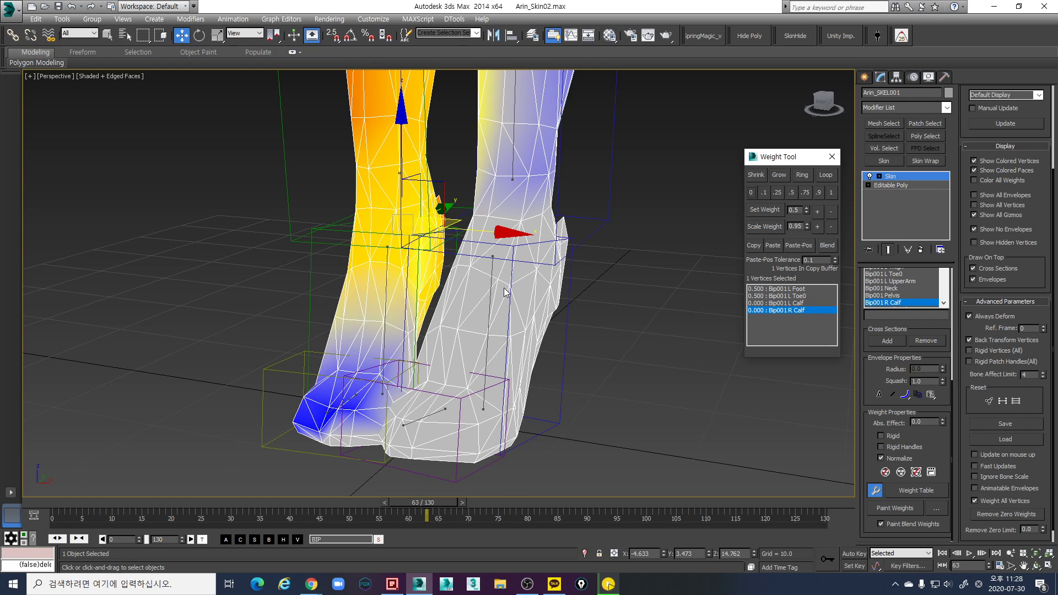
Examine the Bip001 R Calf influence around the left foot and on the vertices of the left ankle
{"action": "middle_click_drag", "start_coordinate": [525, 313], "coordinate": [480, 314], "text": "alt"}
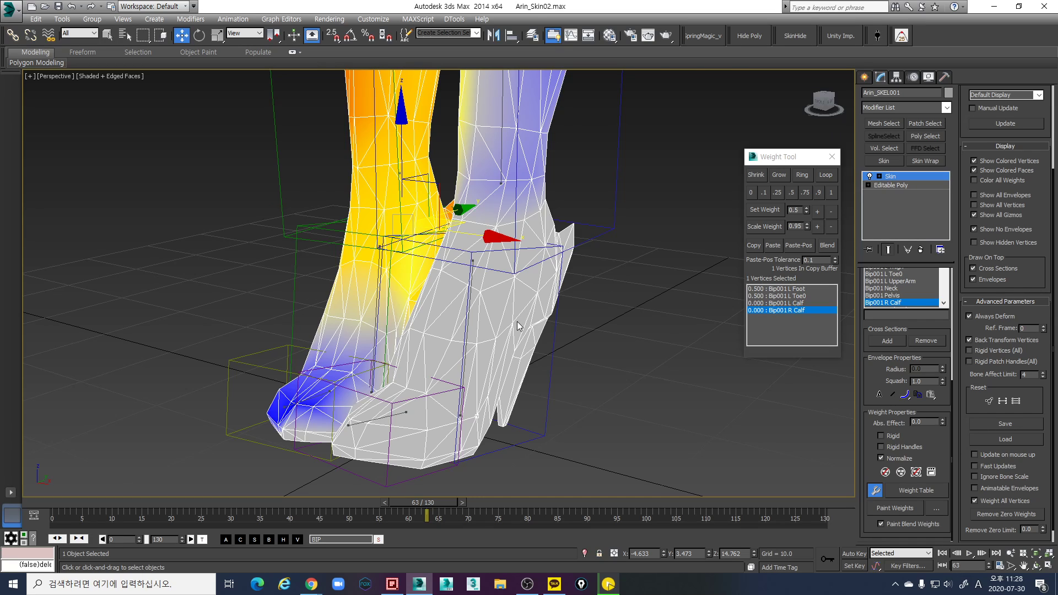
{"action": "middle_click_drag", "start_coordinate": [518, 326], "coordinate": [496, 368], "text": "alt"}
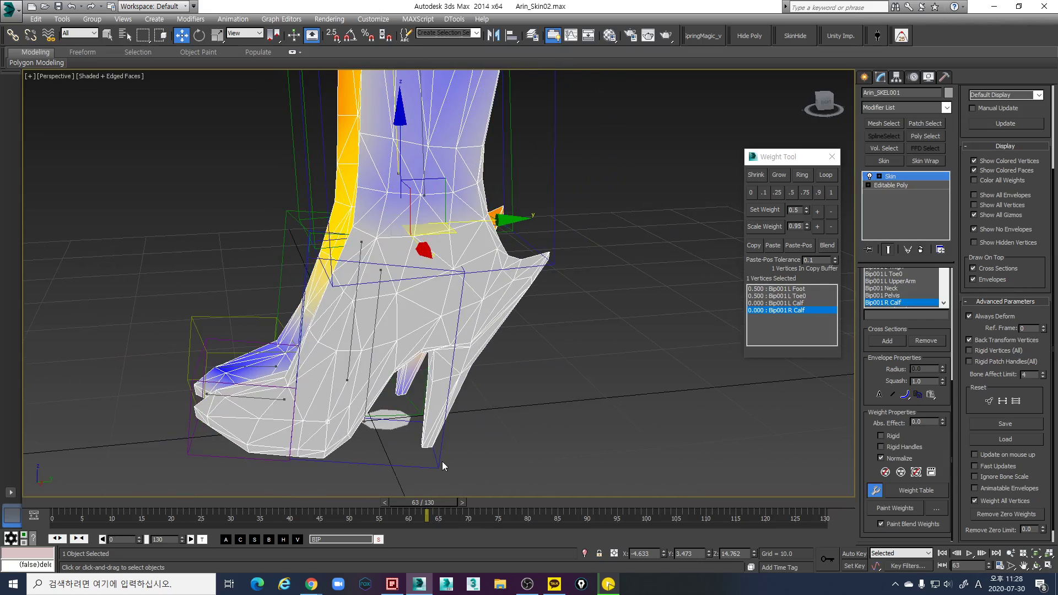
{"action": "middle_click_drag", "start_coordinate": [441, 461], "coordinate": [518, 399], "text": "alt"}
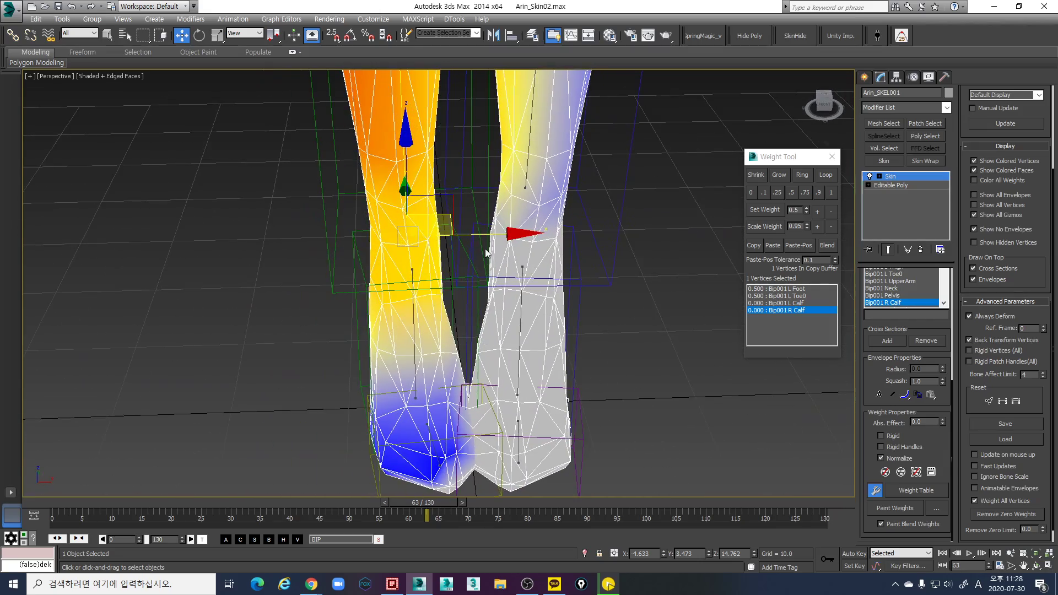
{"action": "middle_click_drag", "start_coordinate": [538, 337], "coordinate": [553, 358], "text": "alt"}
{"action": "mouse_move", "coordinate": [540, 317]}
{"action": "middle_mouse_down"}
{"action": "mouse_move", "coordinate": [545, 373]}
{"action": "mouse_move", "coordinate": [537, 357]}
{"action": "mouse_move", "coordinate": [529, 369]}
{"action": "middle_mouse_up"}
{"action": "scroll", "coordinate": [545, 373], "scroll_direction": "up", "scroll_amount": 1}
{"action": "key", "text": "F3"}
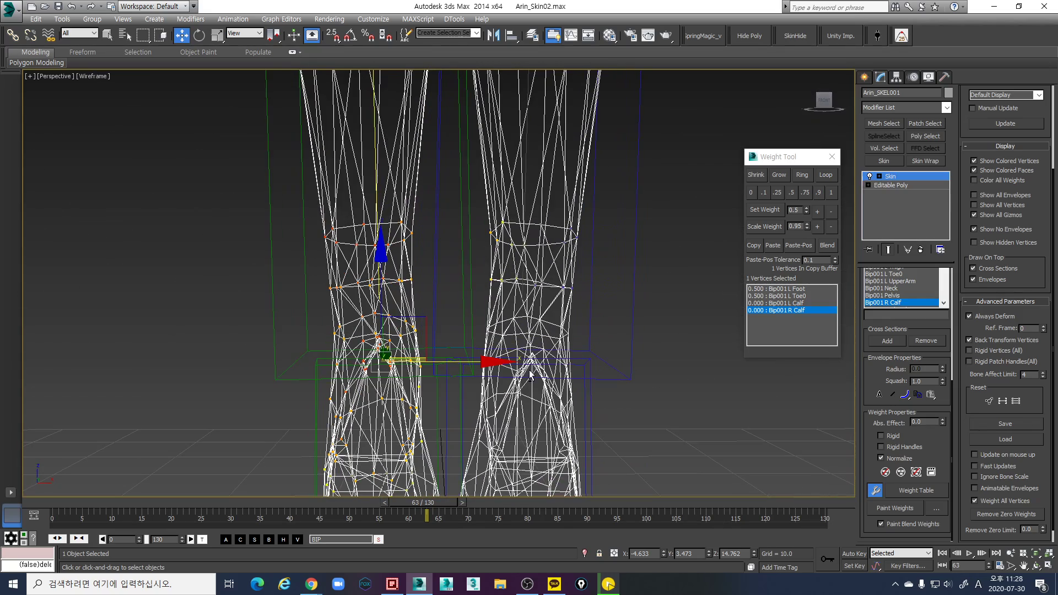
{"action": "left_click_drag", "start_coordinate": [478, 310], "coordinate": [594, 353]}
{"action": "key", "text": "F3"}
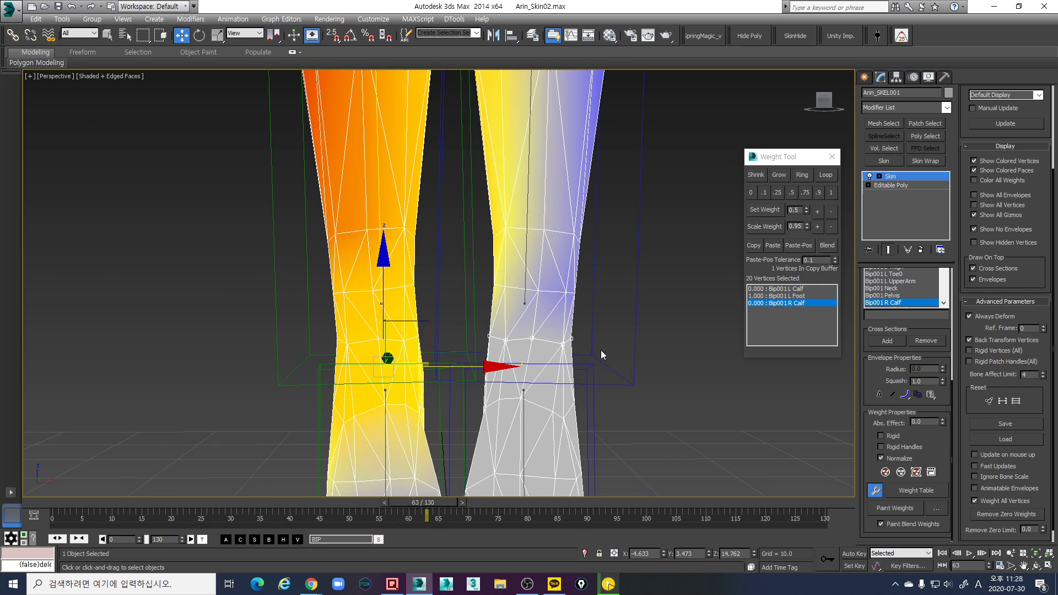
Examine the Bip001 L Foot influence around the left ankle and check the ankle ring's weights
{"action": "middle_click_drag", "start_coordinate": [603, 351], "coordinate": [629, 366]}
{"action": "left_click", "coordinate": [802, 298]}
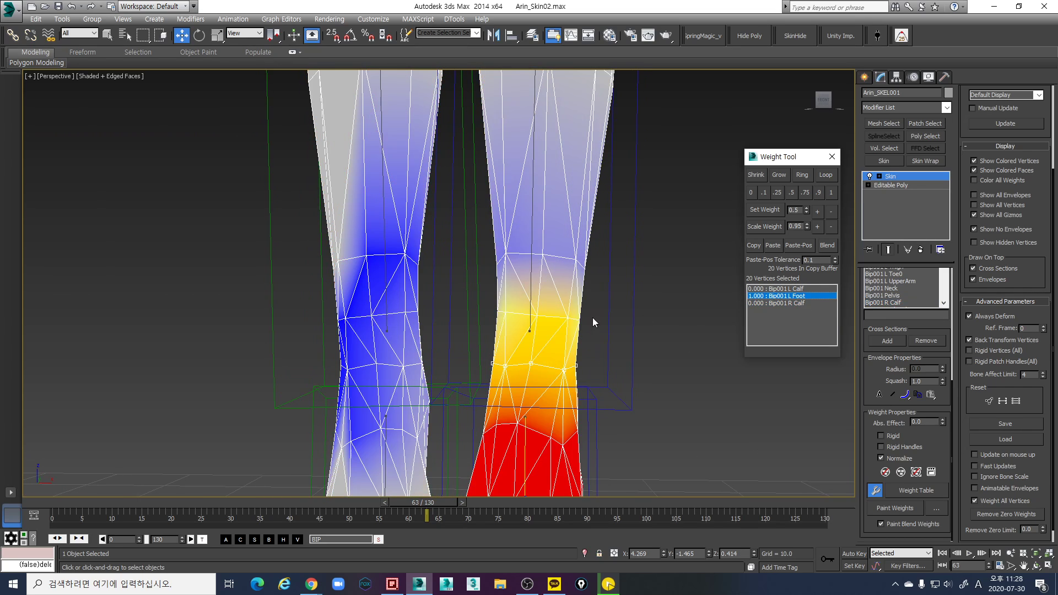
{"action": "scroll", "coordinate": [584, 324], "scroll_direction": "down", "scroll_amount": 1}
{"action": "scroll", "coordinate": [582, 325], "scroll_direction": "down", "scroll_amount": 4}
{"action": "scroll", "coordinate": [591, 344], "scroll_direction": "up", "scroll_amount": 2}
{"action": "middle_click_drag", "start_coordinate": [586, 325], "coordinate": [595, 348]}
{"action": "scroll", "coordinate": [596, 351], "scroll_direction": "up", "scroll_amount": 3}
{"action": "key", "text": "F3"}
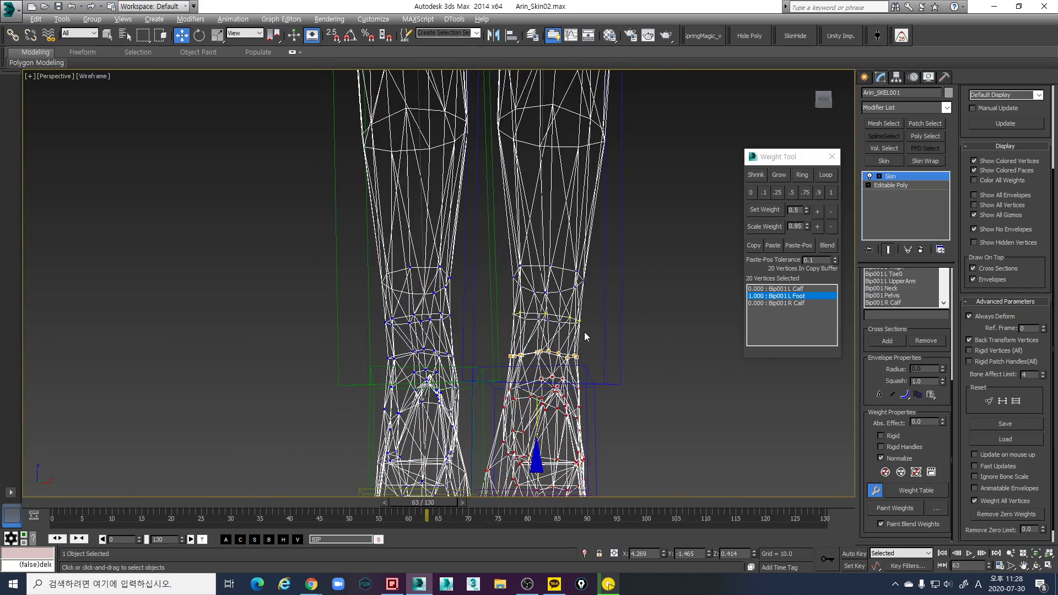
{"action": "left_click", "coordinate": [598, 360]}
{"action": "left_click_drag", "start_coordinate": [599, 362], "coordinate": [601, 363]}
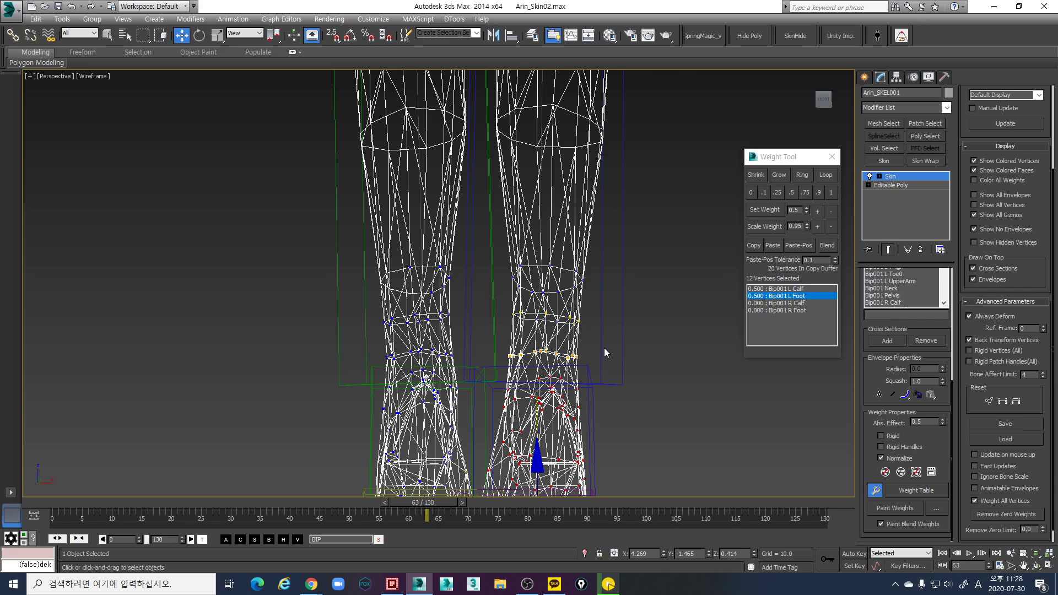
Select the vertex ring just above the left ankle ring and set its Bip001 L Calf weight to 1
{"action": "middle_click_drag", "start_coordinate": [604, 349], "coordinate": [620, 367], "text": "alt"}
{"action": "left_click_drag", "start_coordinate": [499, 308], "coordinate": [609, 339]}
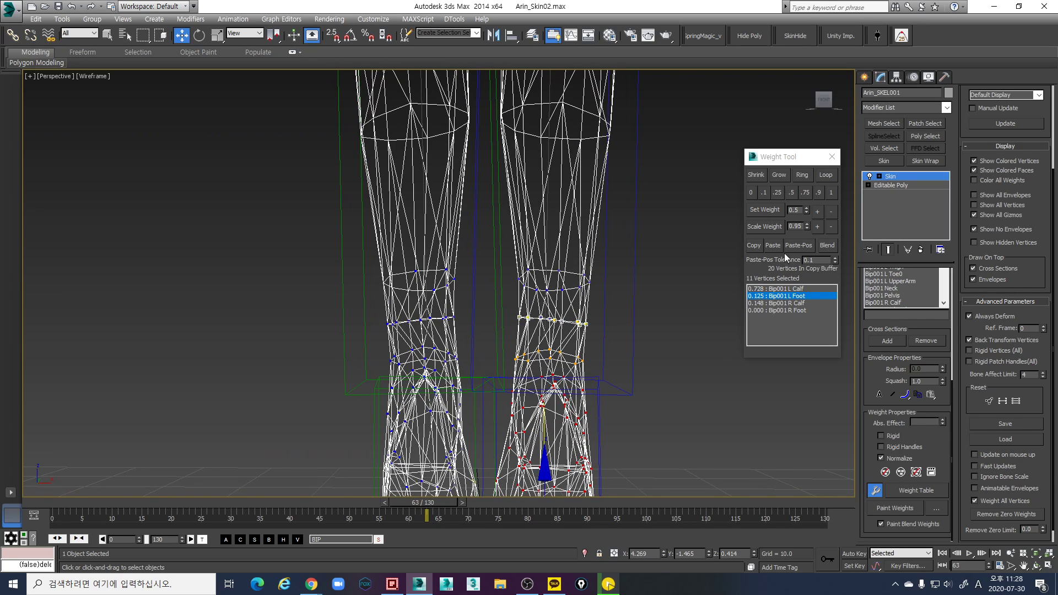
{"action": "left_click", "coordinate": [807, 287]}
{"action": "left_click", "coordinate": [832, 193]}
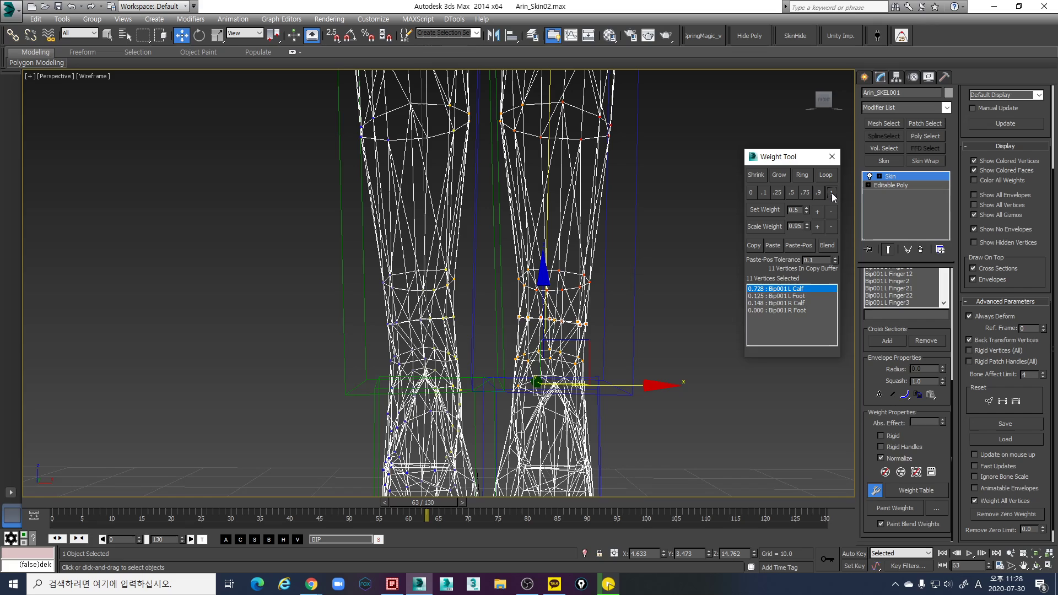
Give the ring above the left ankle ring 0.1 plus one increment of Bip001 L Foot, and the next ring up 0
{"action": "left_click", "coordinate": [797, 297]}
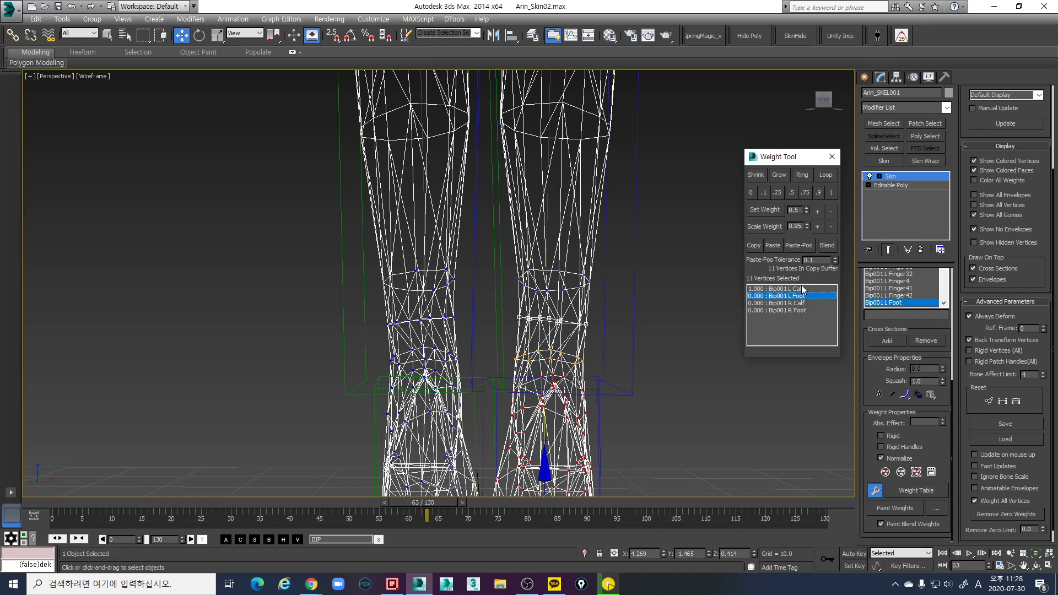
{"action": "left_click", "coordinate": [764, 192]}
{"action": "left_click", "coordinate": [817, 211]}
{"action": "left_click_drag", "start_coordinate": [626, 290], "coordinate": [508, 252]}
{"action": "left_click", "coordinate": [750, 192]}
Move the animation to frame 55 and examine the left foot's shape and Bip001 L Foot influence in shaded display
{"action": "scroll", "coordinate": [615, 279], "scroll_direction": "down", "scroll_amount": 2}
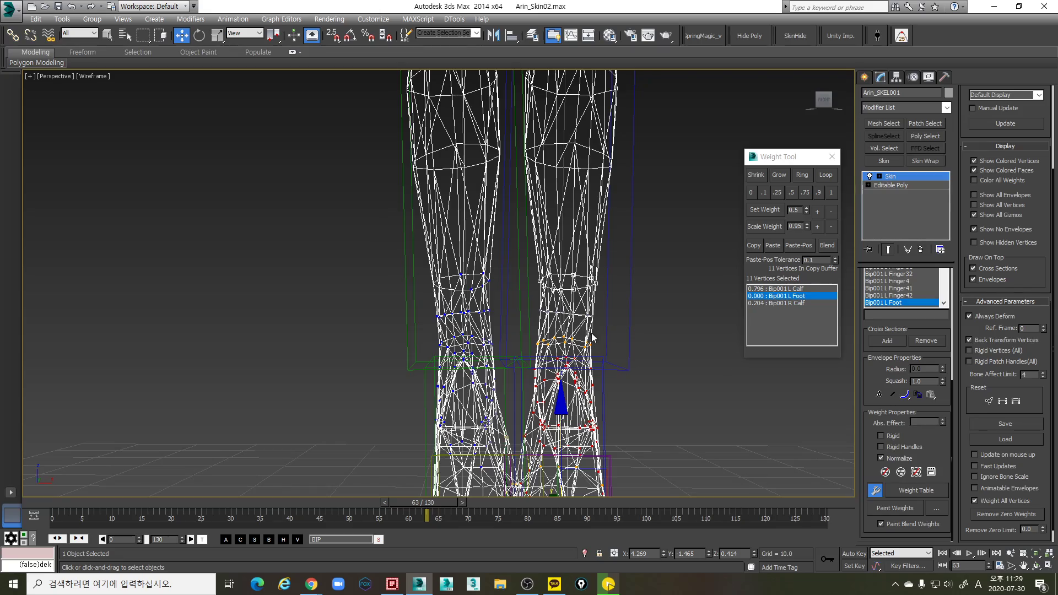
{"action": "mouse_move", "coordinate": [592, 336]}
{"action": "middle_mouse_down", "text": "alt"}
{"action": "mouse_move", "coordinate": [592, 357]}
{"action": "mouse_move", "coordinate": [627, 300]}
{"action": "mouse_move", "coordinate": [621, 410]}
{"action": "mouse_move", "coordinate": [587, 454]}
{"action": "middle_mouse_up", "text": "alt"}
{"action": "key", "text": "F3"}
{"action": "scroll", "coordinate": [626, 300], "scroll_direction": "down", "scroll_amount": 2}
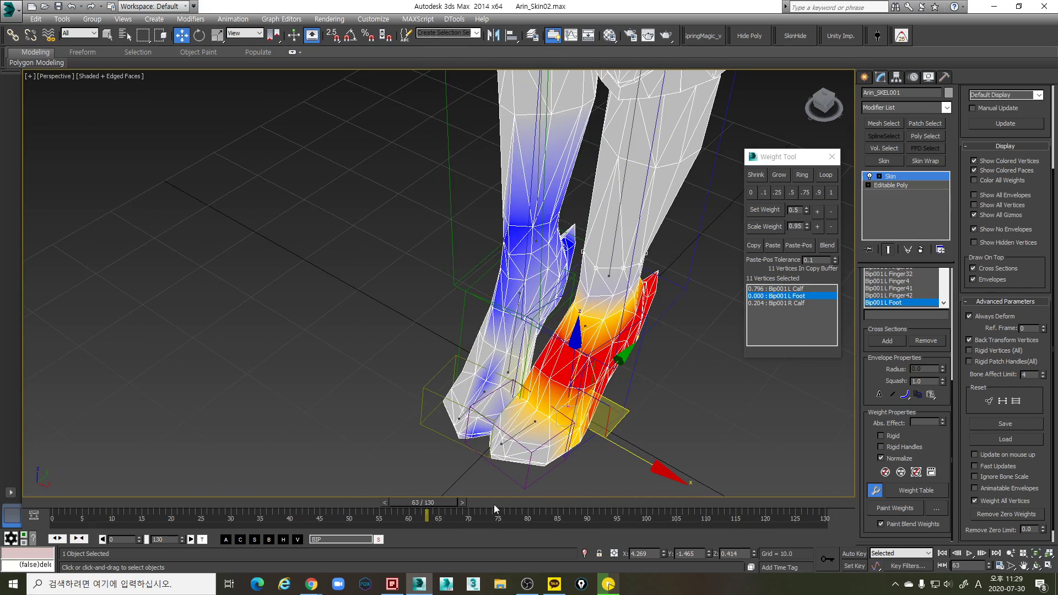
{"action": "left_click_drag", "start_coordinate": [443, 502], "coordinate": [421, 500]}
{"action": "middle_click_drag", "start_coordinate": [487, 485], "coordinate": [577, 453], "text": "alt"}
{"action": "mouse_move", "coordinate": [405, 500]}
{"action": "left_mouse_down"}
{"action": "mouse_move", "coordinate": [340, 487]}
{"action": "mouse_move", "coordinate": [412, 495]}
{"action": "mouse_move", "coordinate": [396, 491]}
{"action": "left_mouse_up"}
{"action": "key", "text": "w"}
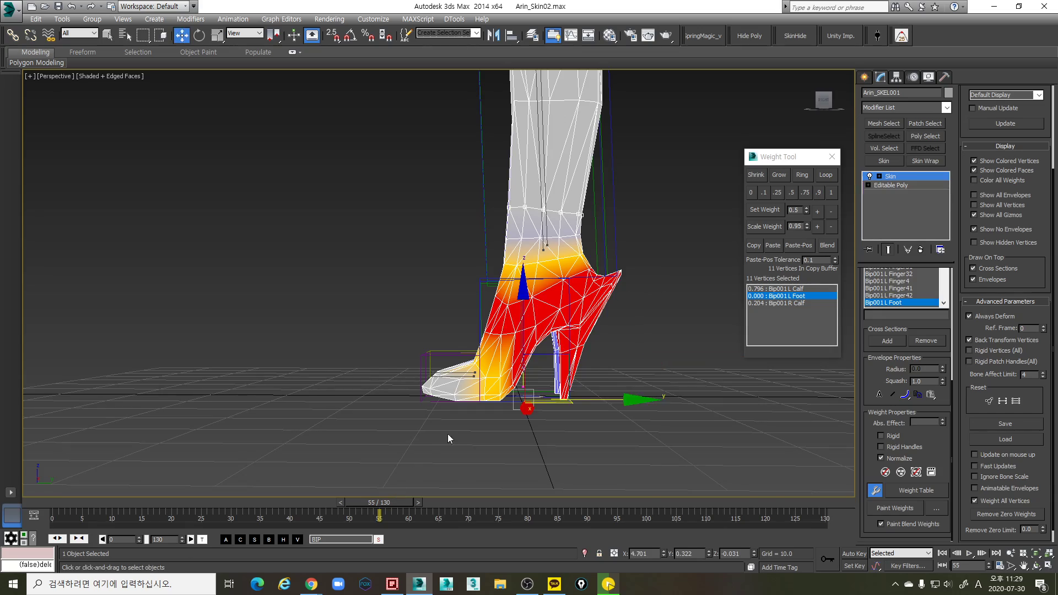
Examine the left toe area up close and move the animation to frame 49 to check the toe bend
{"action": "scroll", "coordinate": [519, 370], "scroll_direction": "up", "scroll_amount": 5}
{"action": "scroll", "coordinate": [532, 393], "scroll_direction": "up", "scroll_amount": 3}
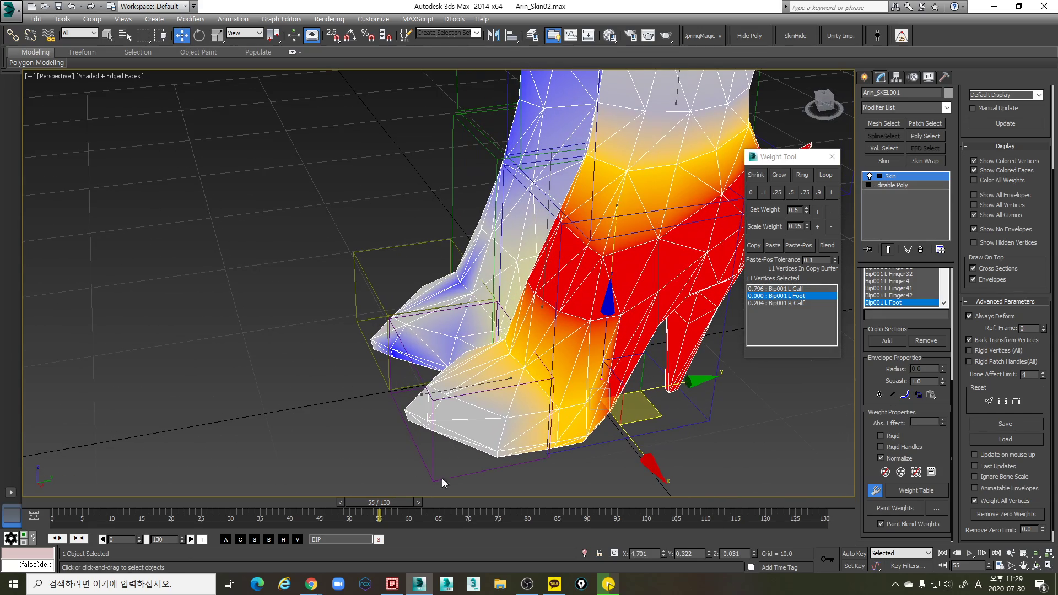
{"action": "mouse_move", "coordinate": [377, 504]}
{"action": "left_mouse_down"}
{"action": "mouse_move", "coordinate": [391, 501]}
{"action": "mouse_move", "coordinate": [379, 499]}
{"action": "left_mouse_up"}
{"action": "middle_click_drag", "start_coordinate": [526, 441], "coordinate": [503, 408], "text": "alt"}
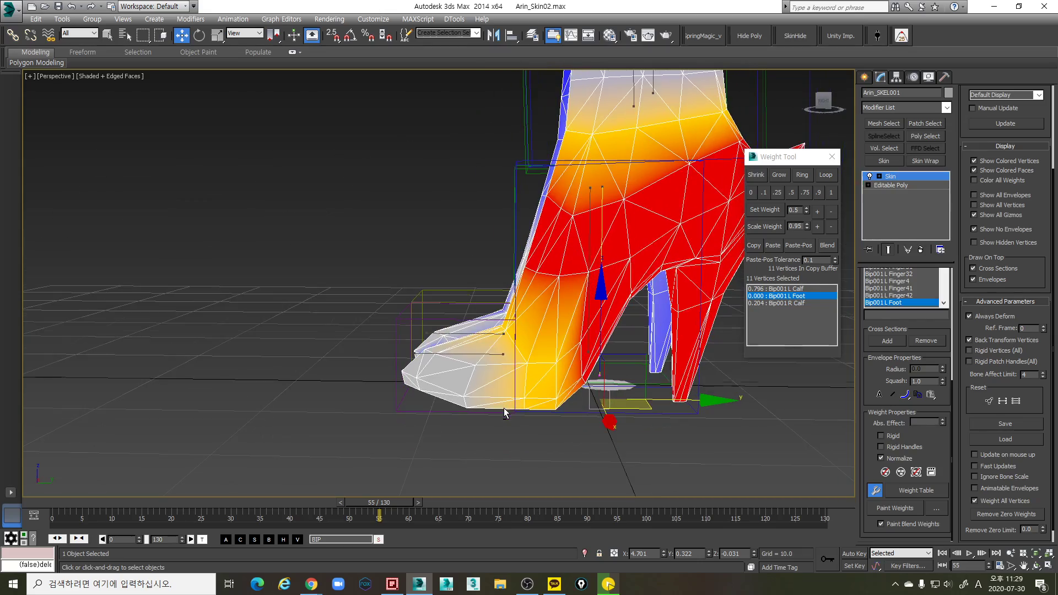
{"action": "left_click_drag", "start_coordinate": [399, 501], "coordinate": [349, 494]}
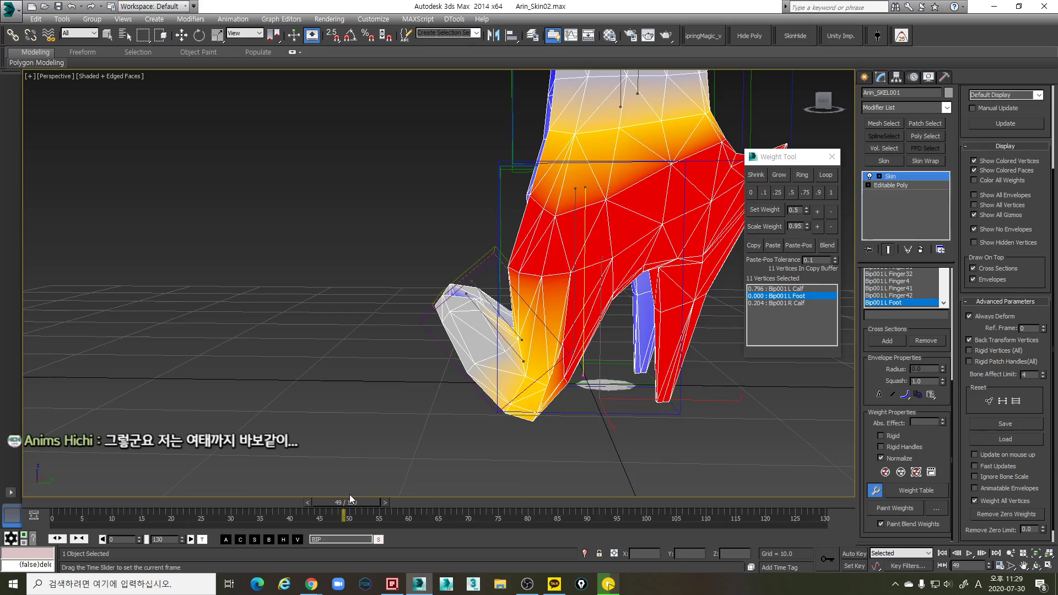
{"action": "key", "text": "w"}
Select three vertices across the left instep and lower their Bip001 L Foot weight to 0.547
{"action": "middle_click_drag", "start_coordinate": [536, 261], "coordinate": [532, 251], "text": "alt"}
{"action": "left_click_drag", "start_coordinate": [519, 268], "coordinate": [499, 279]}
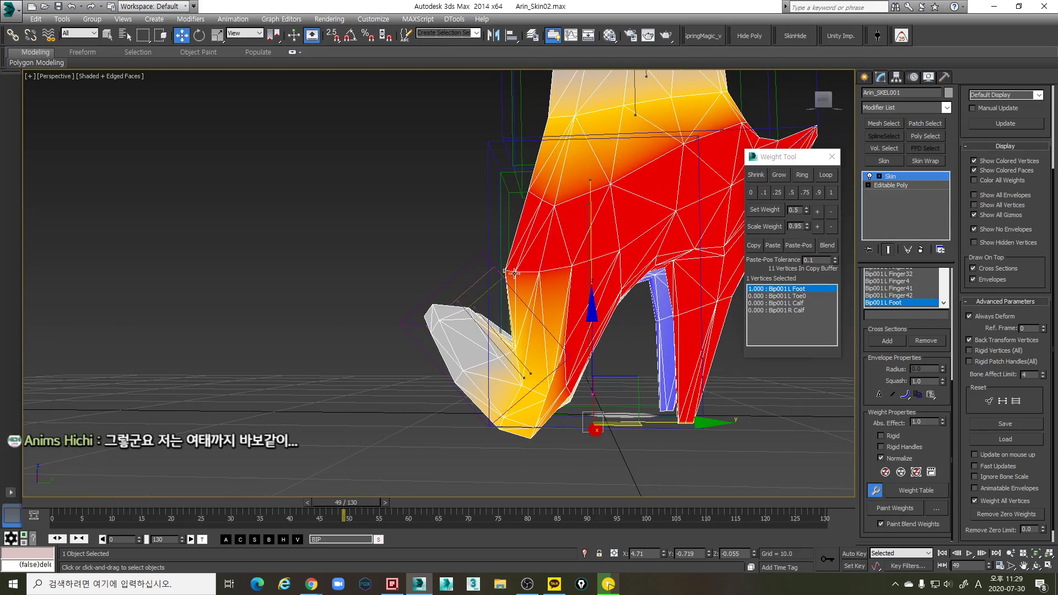
{"action": "mouse_move", "coordinate": [503, 279]}
{"action": "middle_mouse_down", "text": "alt"}
{"action": "mouse_move", "coordinate": [700, 292]}
{"action": "mouse_move", "coordinate": [693, 302]}
{"action": "middle_mouse_up", "text": "alt"}
{"action": "key", "text": "F3"}
{"action": "left_click_drag", "start_coordinate": [674, 264], "coordinate": [667, 258]}
{"action": "middle_click_drag", "start_coordinate": [668, 258], "coordinate": [569, 287], "text": "alt"}
{"action": "key", "text": "F3"}
{"action": "middle_click_drag", "start_coordinate": [626, 363], "coordinate": [543, 351], "text": "alt"}
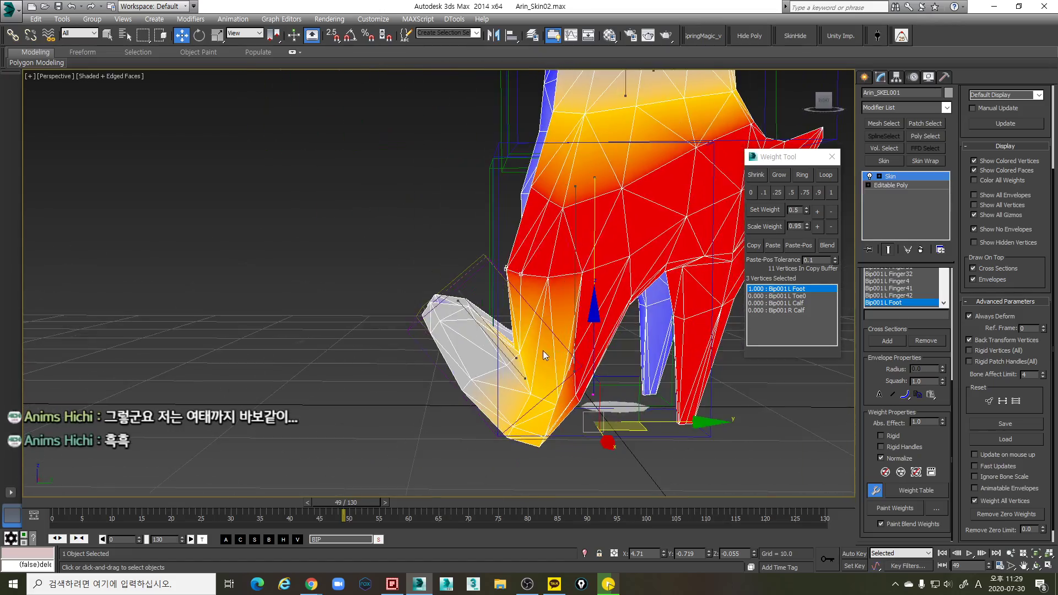
{"action": "key", "text": "w"}
{"action": "left_click_drag", "start_coordinate": [637, 419], "coordinate": [240, 337]}
{"action": "key", "text": "w"}
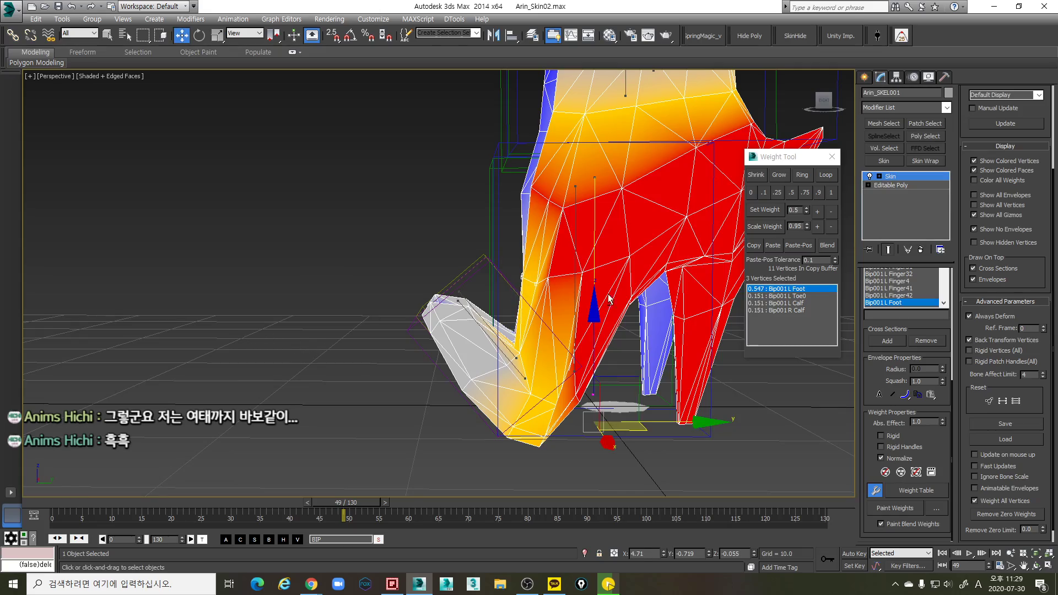
Select the outer vertex of the left instep ring and lower its Bip001 L Foot weight to 0.806
{"action": "middle_click_drag", "start_coordinate": [608, 299], "coordinate": [677, 309], "text": "alt"}
{"action": "left_click", "coordinate": [647, 295]}
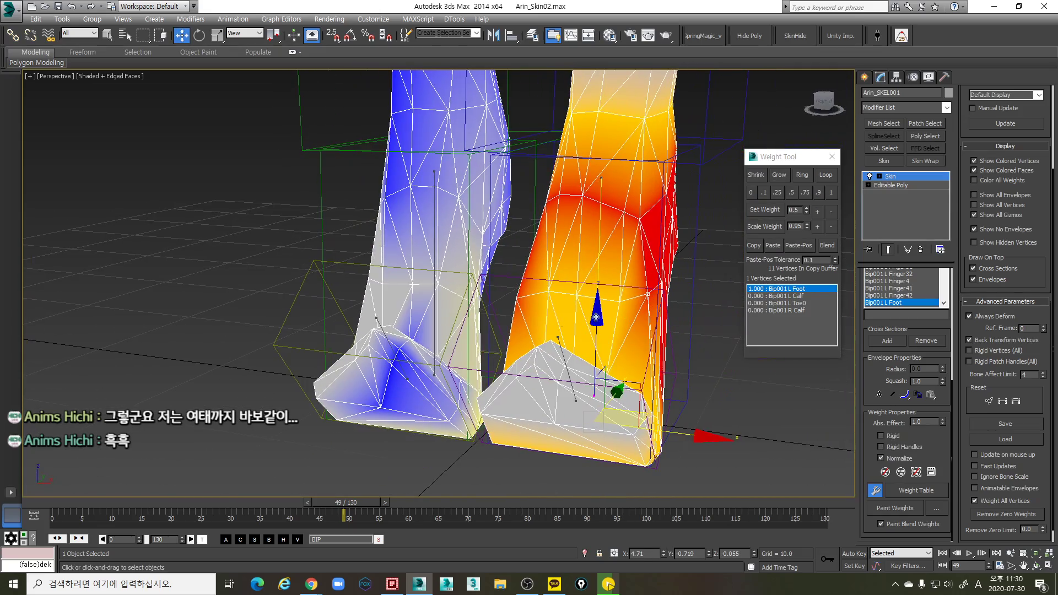
{"action": "middle_click_drag", "start_coordinate": [596, 317], "coordinate": [613, 334], "text": "alt"}
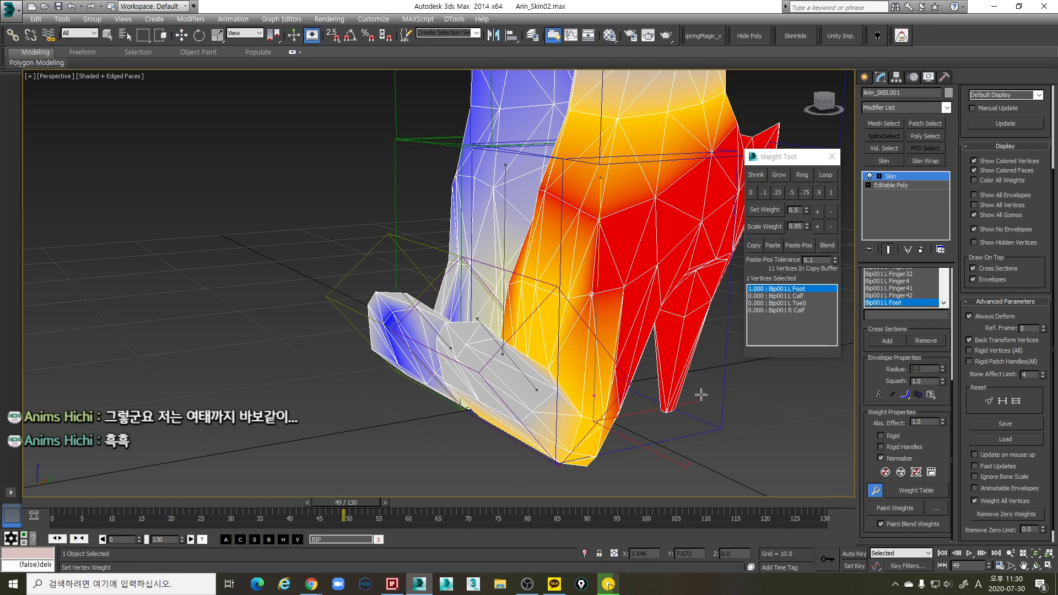
{"action": "left_click_drag", "start_coordinate": [677, 389], "coordinate": [482, 355]}
{"action": "key", "text": "w"}
{"action": "middle_click_drag", "start_coordinate": [482, 355], "coordinate": [629, 315], "text": "alt"}
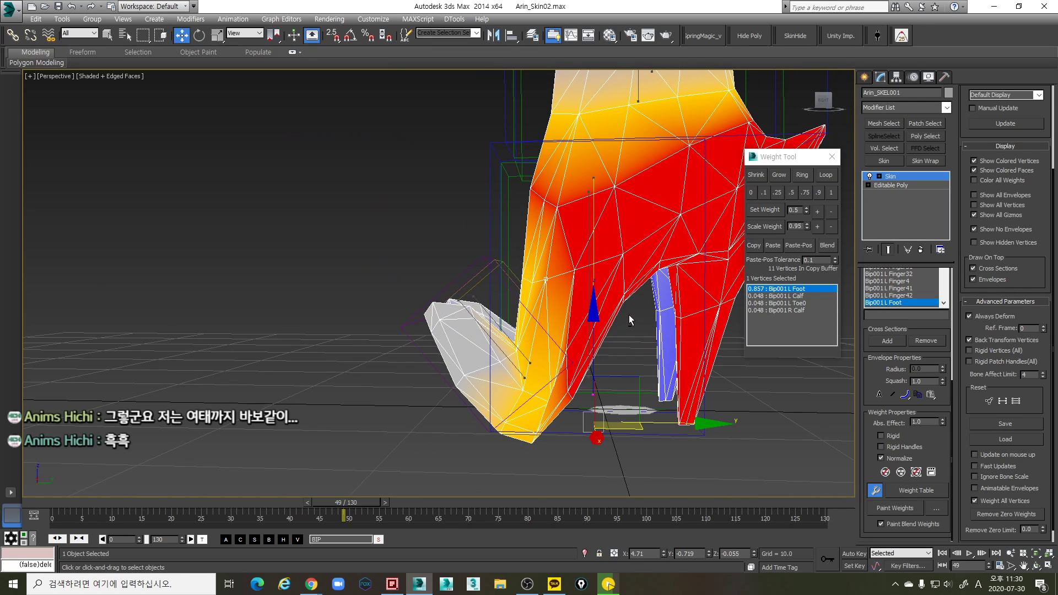
{"action": "left_click", "coordinate": [548, 279]}
{"action": "left_click", "coordinate": [546, 279]}
{"action": "key", "text": "b"}
{"action": "left_click_drag", "start_coordinate": [627, 377], "coordinate": [654, 366]}
{"action": "key", "text": "w"}
{"action": "middle_click_drag", "start_coordinate": [598, 300], "coordinate": [656, 328], "text": "alt"}
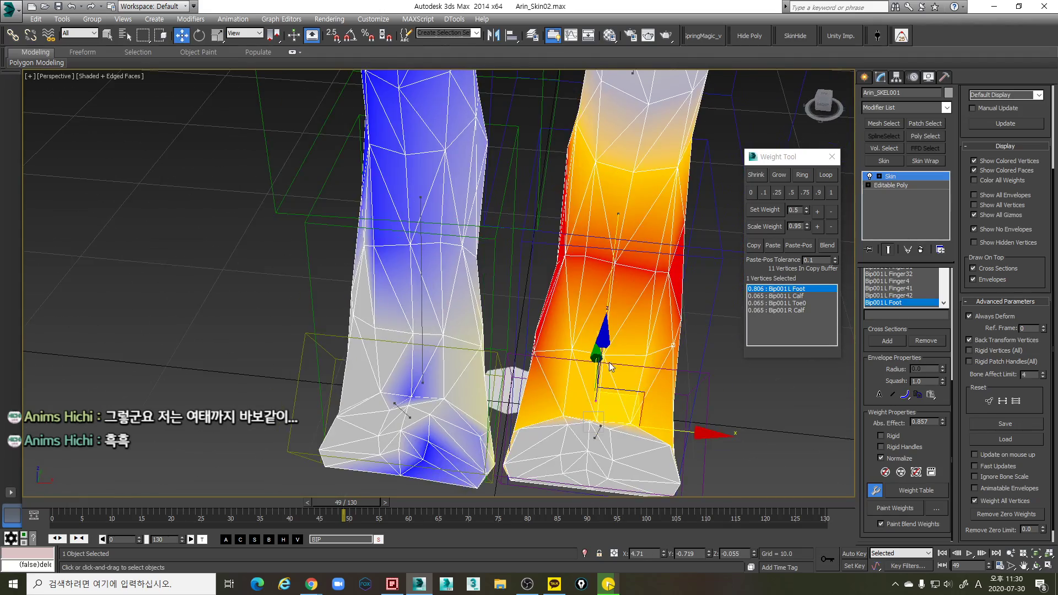
Try lowering the Bip001 L Foot weight of the left instep's inner vertex, and undo the change
{"action": "mouse_move", "coordinate": [610, 364]}
{"action": "middle_mouse_down", "text": "alt"}
{"action": "mouse_move", "coordinate": [669, 354]}
{"action": "mouse_move", "coordinate": [638, 351]}
{"action": "middle_mouse_up", "text": "alt"}
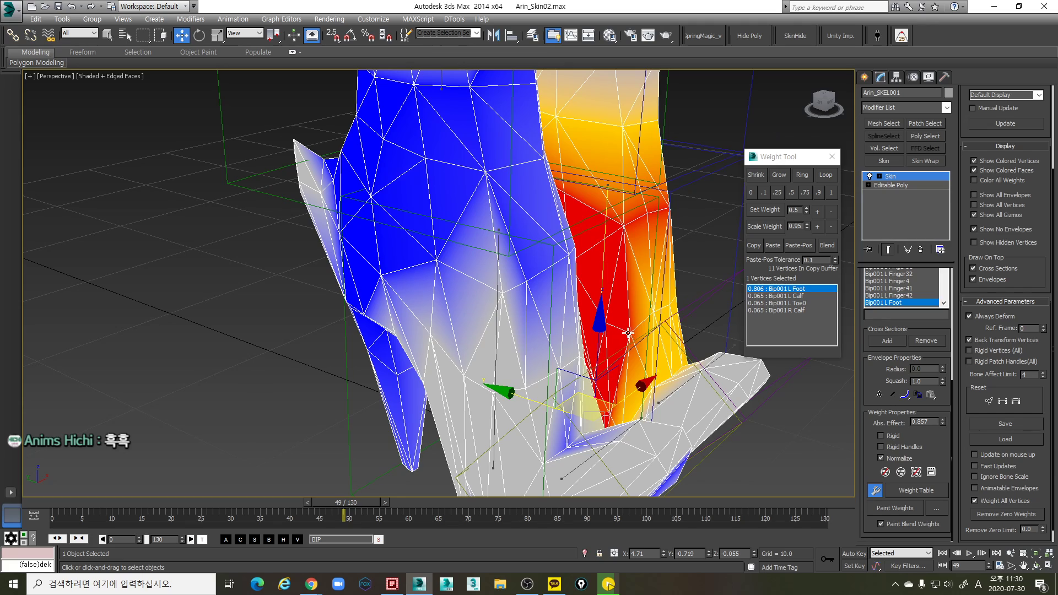
{"action": "left_click", "coordinate": [627, 333]}
{"action": "key", "text": "e"}
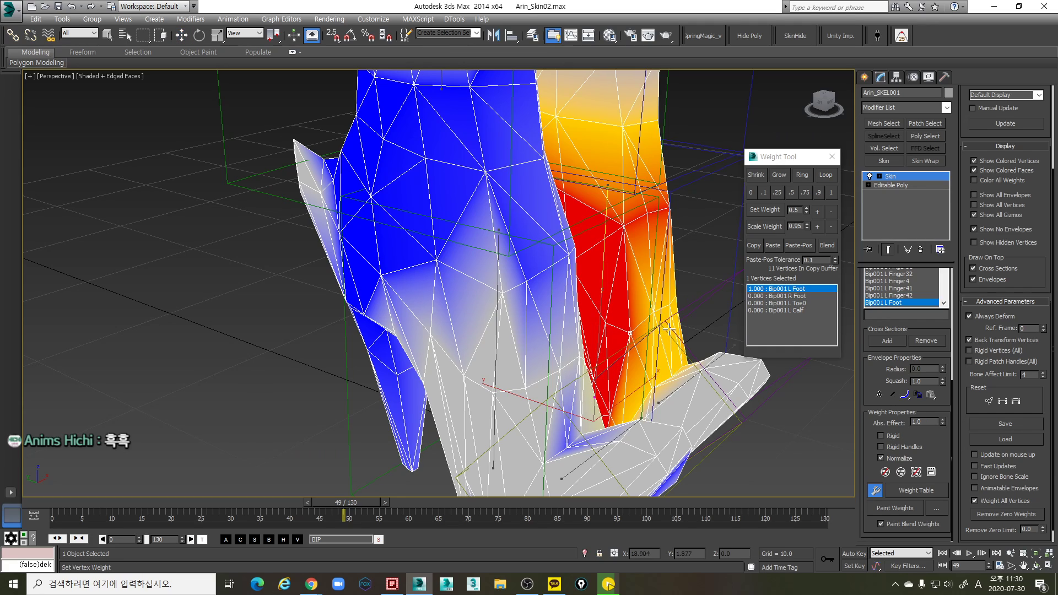
{"action": "left_click_drag", "start_coordinate": [669, 329], "coordinate": [670, 331]}
{"action": "key", "text": "w"}
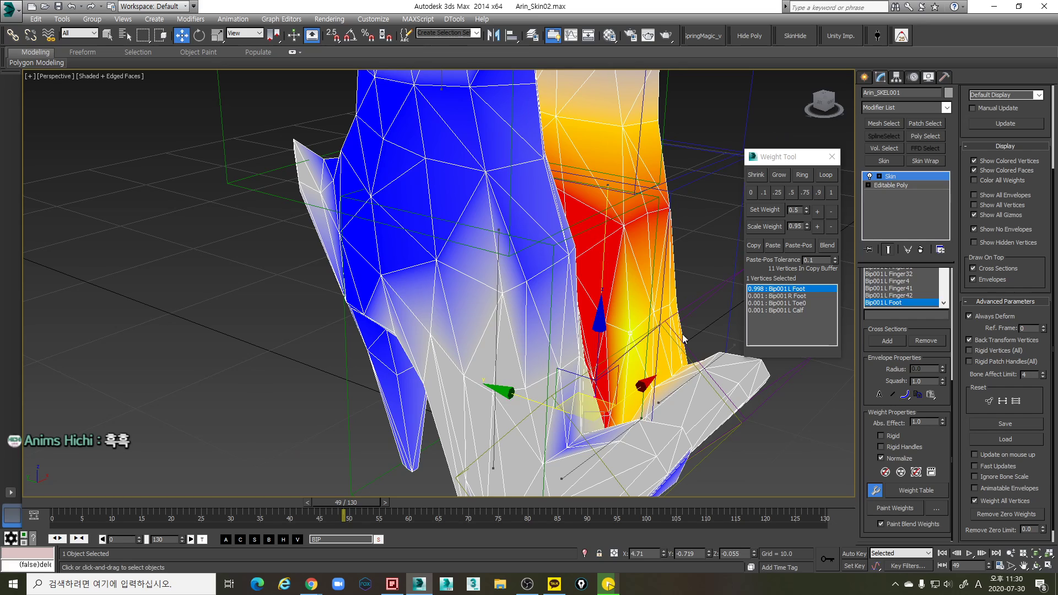
{"action": "key", "text": "ctrl+z"}
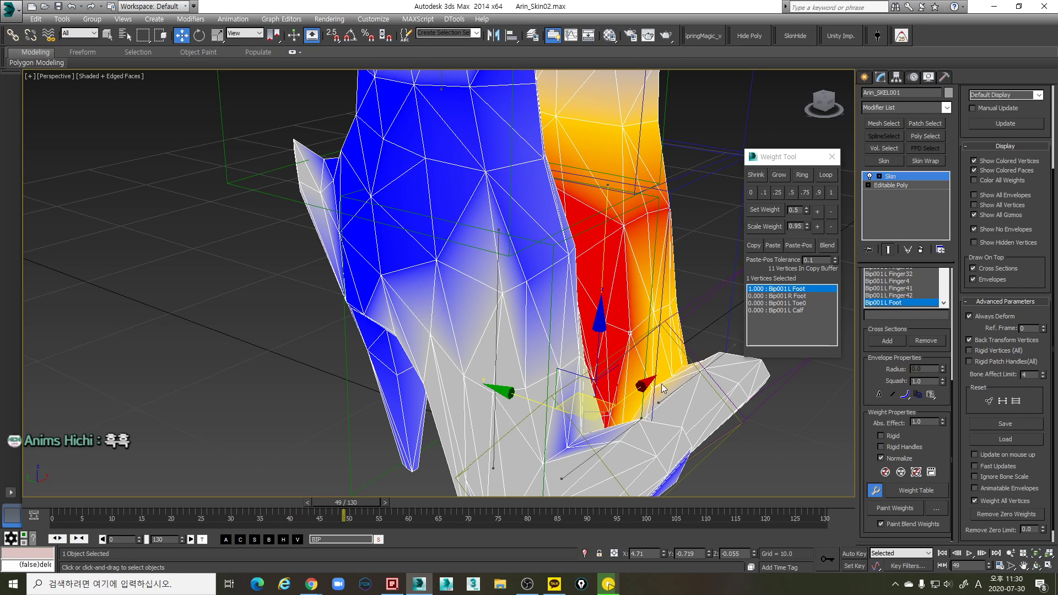
Raise the inner instep vertex's Bip001 L Toe0 weight to 0.05
{"action": "middle_click_drag", "start_coordinate": [662, 384], "coordinate": [650, 377]}
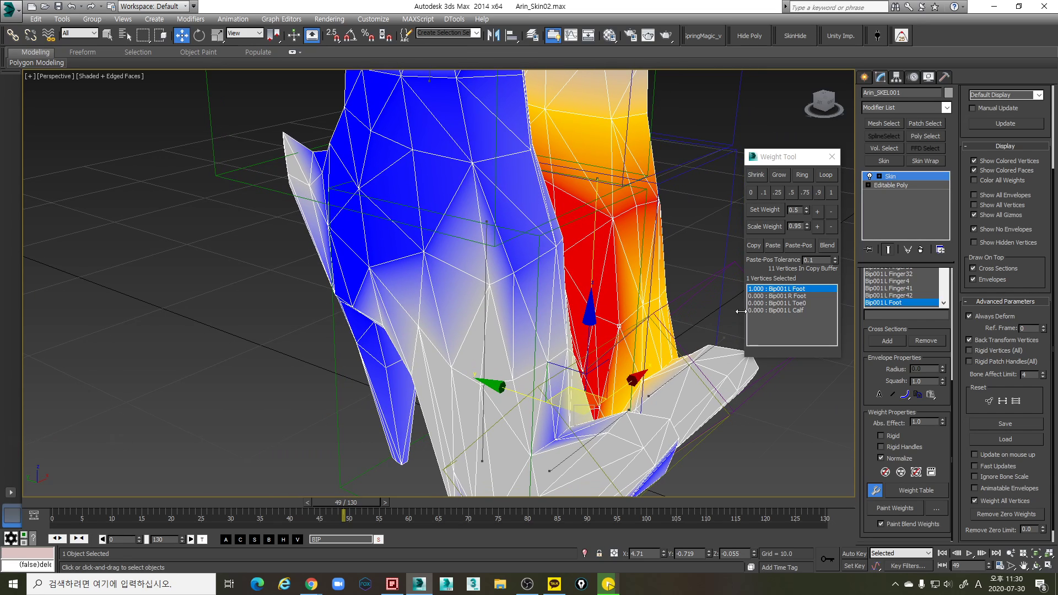
{"action": "left_click", "coordinate": [809, 303]}
{"action": "left_click", "coordinate": [816, 212]}
Select the seven vertices of the left instep ring in wireframe and set their Bip001 L Foot weight to 1
{"action": "mouse_move", "coordinate": [699, 336]}
{"action": "middle_mouse_down", "text": "alt"}
{"action": "mouse_move", "coordinate": [481, 340]}
{"action": "mouse_move", "coordinate": [708, 327]}
{"action": "middle_mouse_up", "text": "alt"}
{"action": "key", "text": "F3"}
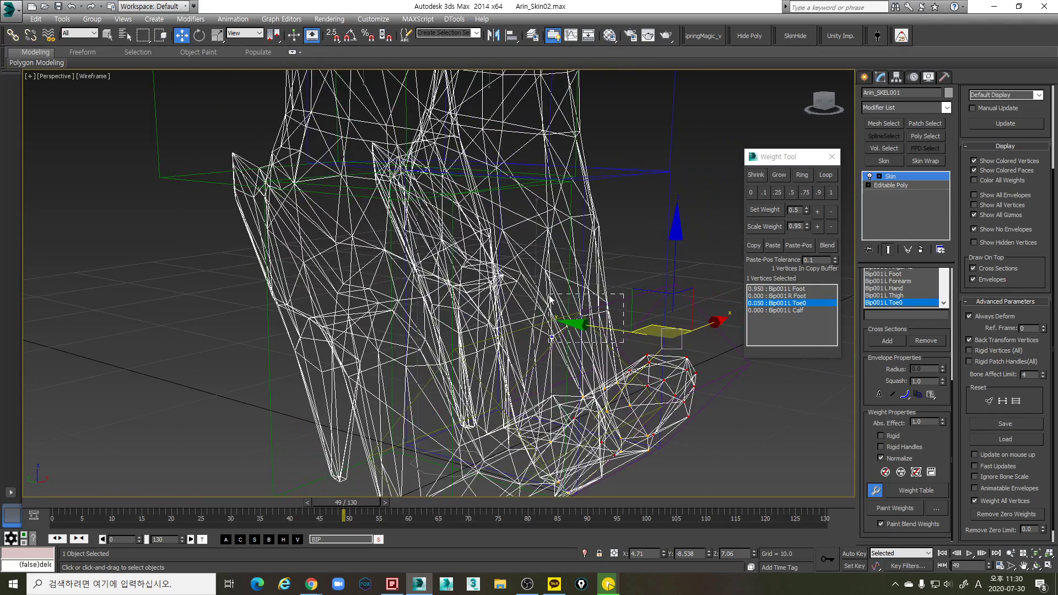
{"action": "left_click", "coordinate": [798, 289]}
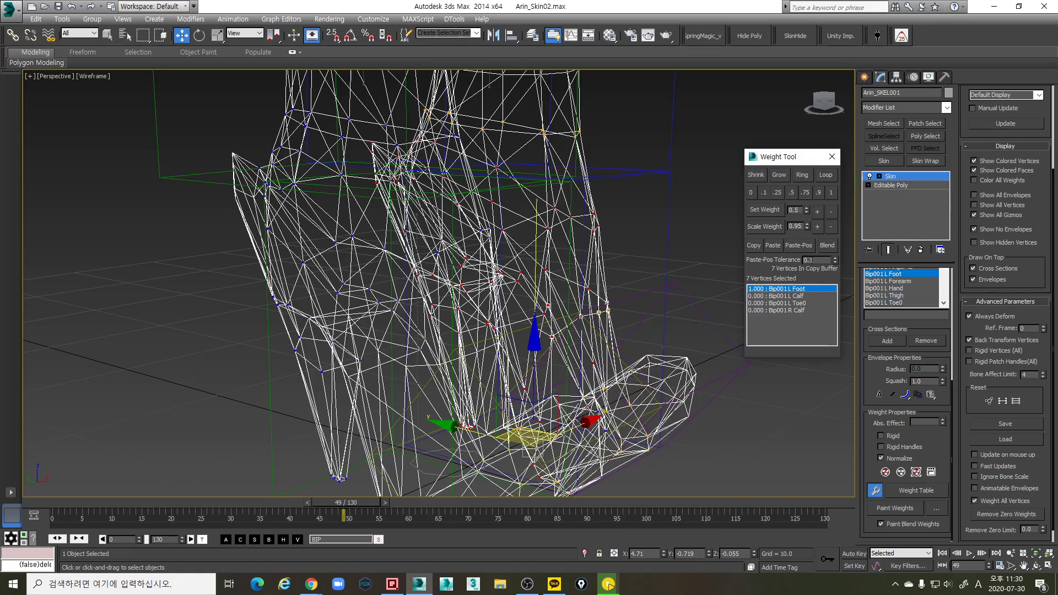
Make Bip001 L Toe0 the active bone and reduce the selection to five front vertices of the left instep ring
{"action": "middle_click_drag", "start_coordinate": [608, 409], "coordinate": [656, 409], "text": "alt"}
{"action": "key", "text": "F3"}
{"action": "left_click", "coordinate": [666, 330]}
{"action": "middle_click_drag", "start_coordinate": [666, 330], "coordinate": [550, 348], "text": "alt"}
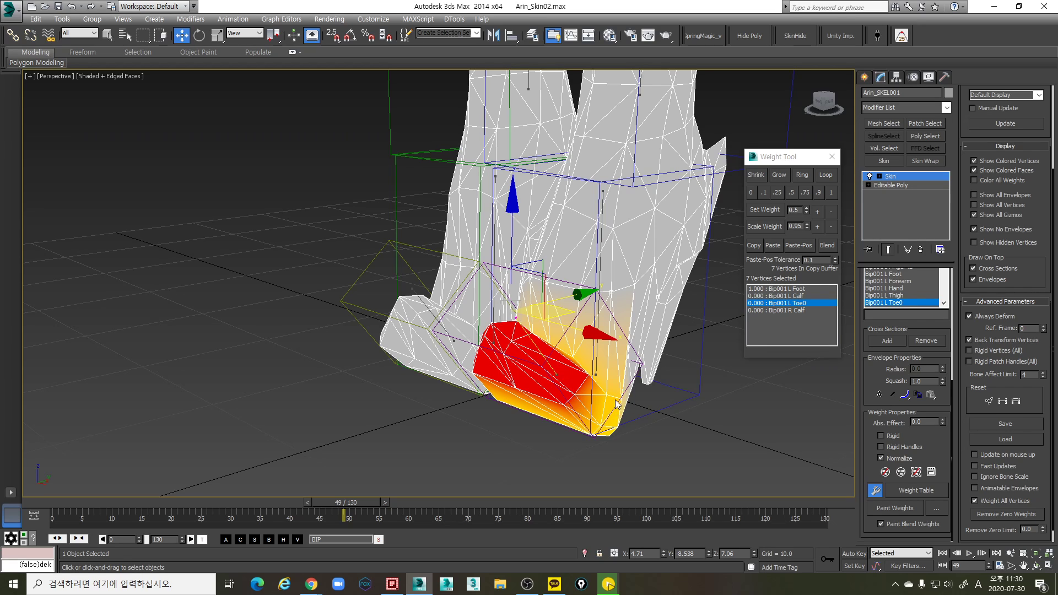
{"action": "middle_click_drag", "start_coordinate": [623, 406], "coordinate": [577, 323], "text": "alt"}
{"action": "middle_click_drag", "start_coordinate": [590, 363], "coordinate": [609, 371], "text": "alt"}
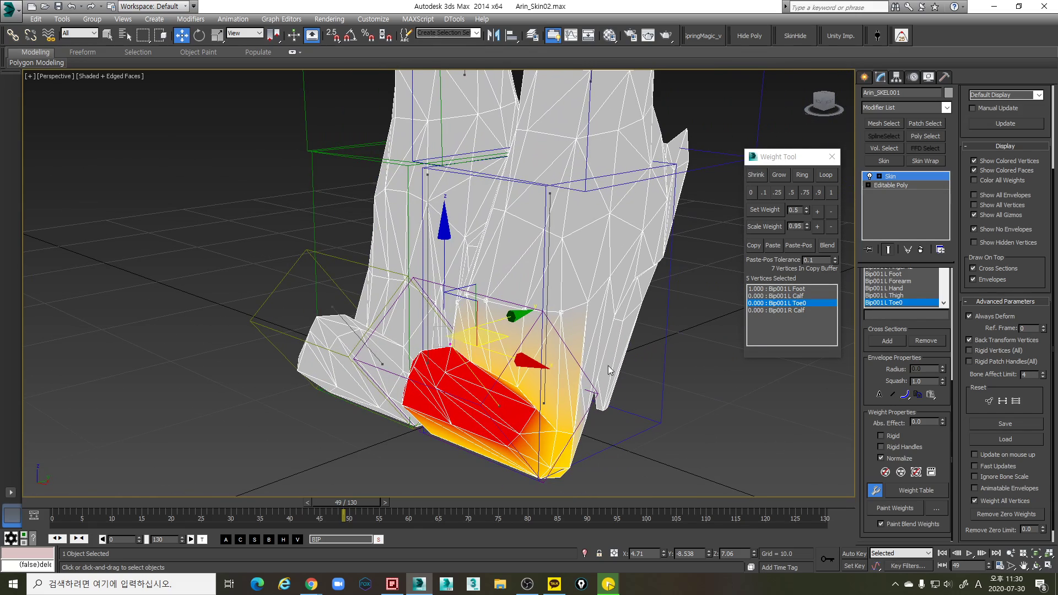
Raise the Bip001 L Toe0 weight of the five front instep vertices gradually to about 0.147
{"action": "key", "text": "q"}
{"action": "key", "text": "1"}
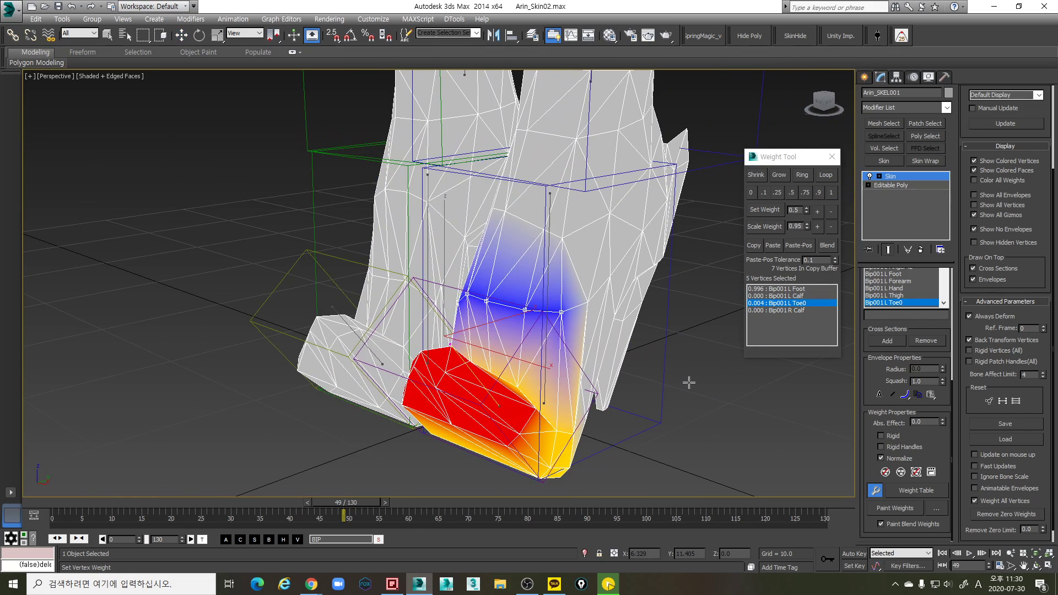
{"action": "key", "text": "minus"}
{"action": "key", "text": "minus"}
{"action": "key", "text": "minus"}
{"action": "key", "text": "minus"}
{"action": "key", "text": "minus"}
{"action": "key", "text": "minus"}
{"action": "key", "text": "minus"}
{"action": "key", "text": "minus"}
{"action": "key", "text": "minus"}
{"action": "key", "text": "minus"}
{"action": "key", "text": "w"}
{"action": "middle_click_drag", "start_coordinate": [832, 402], "coordinate": [639, 374], "text": "alt"}
{"action": "key", "text": "q"}
{"action": "key", "text": "equal"}
{"action": "key", "text": "equal"}
{"action": "key", "text": "equal"}
{"action": "key", "text": "equal"}
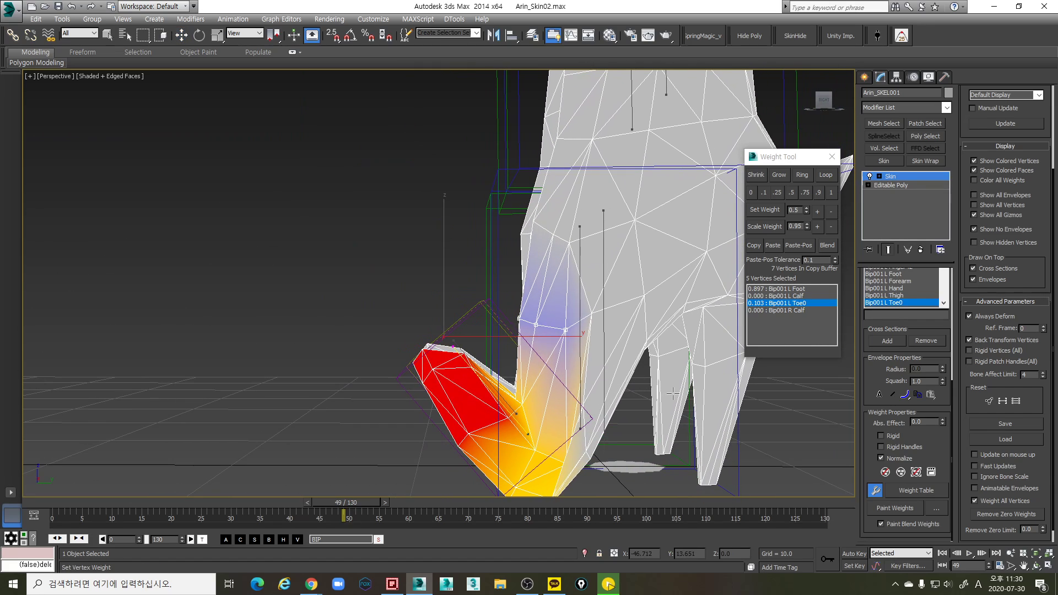
{"action": "key", "text": "equal"}
{"action": "key", "text": "equal"}
{"action": "key", "text": "equal"}
{"action": "key", "text": "equal"}
{"action": "key", "text": "equal"}
{"action": "key", "text": "equal"}
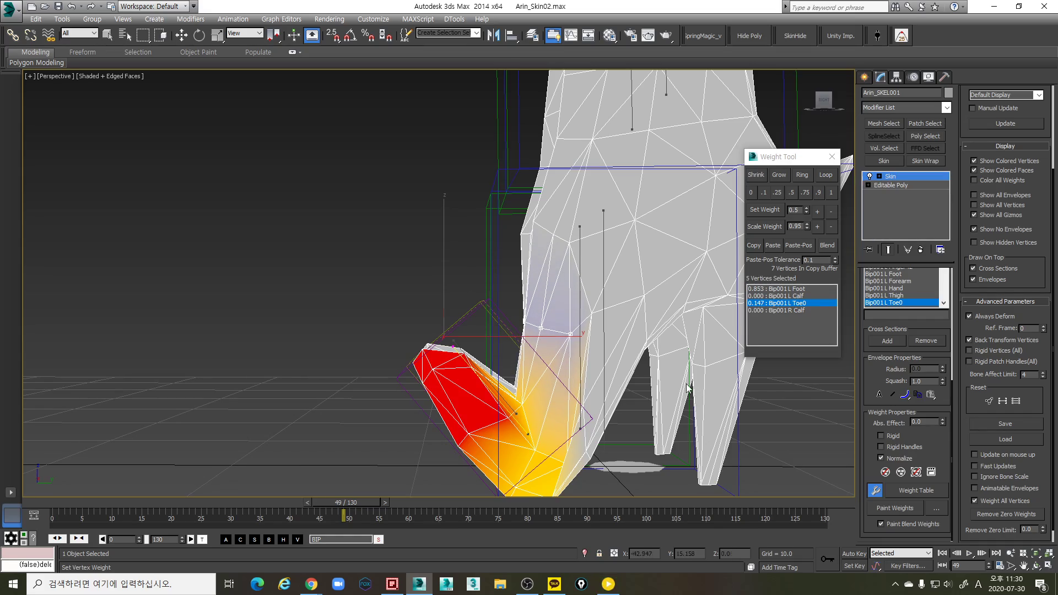
{"action": "key", "text": "minus"}
Select the eleven vertices at the rear sole edge behind the ball of the foot and set Bip001 L Foot to 1
{"action": "mouse_move", "coordinate": [661, 401]}
{"action": "middle_mouse_down", "text": "alt"}
{"action": "mouse_move", "coordinate": [594, 421]}
{"action": "mouse_move", "coordinate": [620, 408]}
{"action": "mouse_move", "coordinate": [578, 411]}
{"action": "middle_mouse_up", "text": "alt"}
{"action": "key", "text": "F3"}
{"action": "middle_click_drag", "start_coordinate": [556, 454], "coordinate": [571, 473], "text": "alt"}
{"action": "left_click_drag", "start_coordinate": [537, 403], "coordinate": [584, 479]}
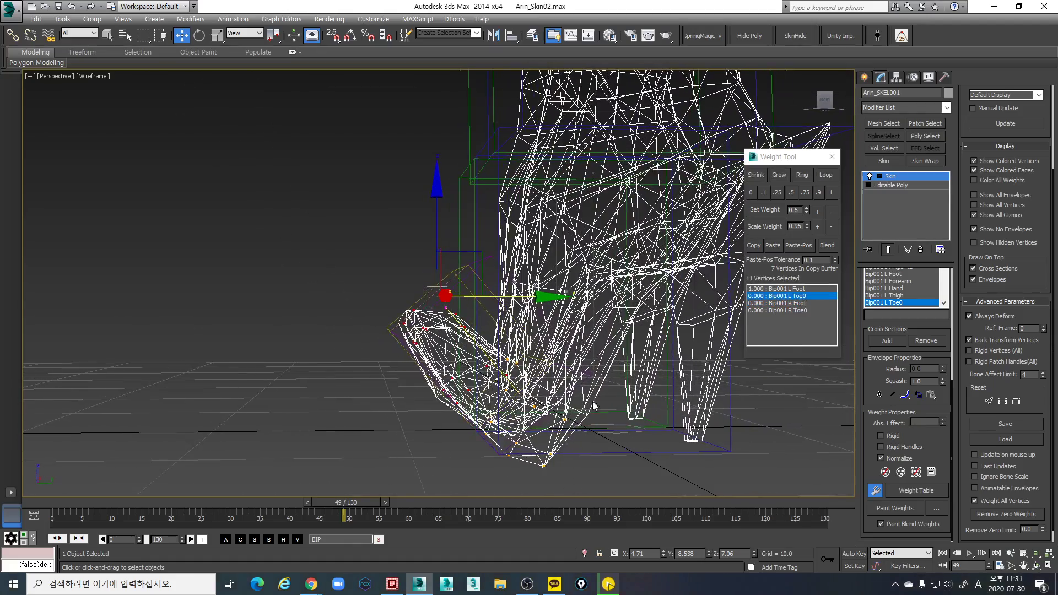
{"action": "left_click", "coordinate": [806, 289]}
{"action": "left_click", "coordinate": [830, 193]}
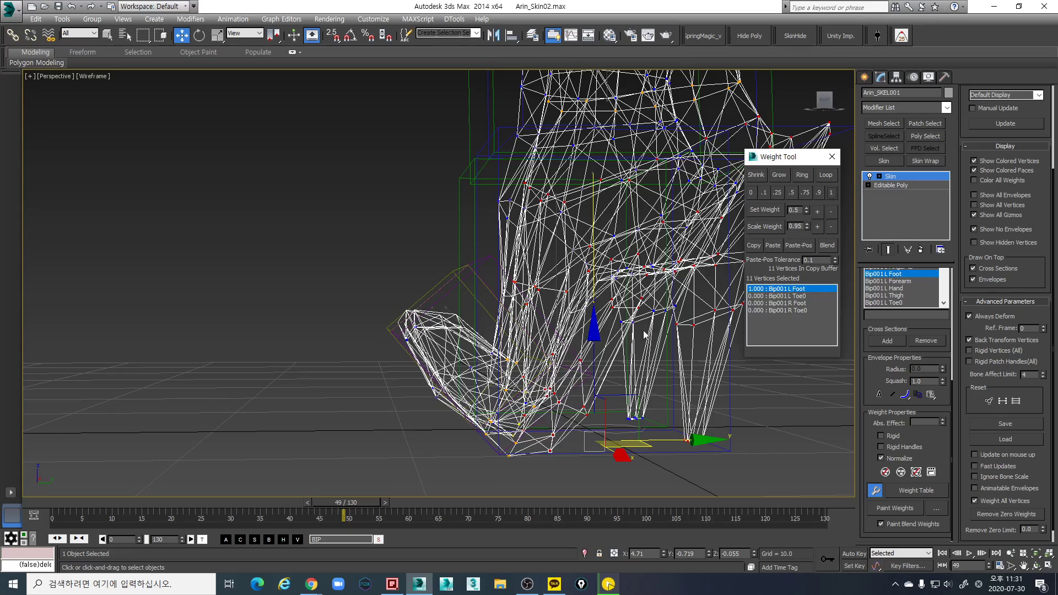
Select the outer side vertex at the ball of the left foot and raise its Bip001 L Foot weight to 0.629
{"action": "key", "text": "F3"}
{"action": "mouse_move", "coordinate": [556, 418]}
{"action": "middle_mouse_down", "text": "alt"}
{"action": "mouse_move", "coordinate": [524, 406]}
{"action": "mouse_move", "coordinate": [593, 412]}
{"action": "mouse_move", "coordinate": [577, 415]}
{"action": "middle_mouse_up", "text": "alt"}
{"action": "left_click", "coordinate": [568, 424]}
{"action": "left_click", "coordinate": [572, 423]}
{"action": "key", "text": "q"}
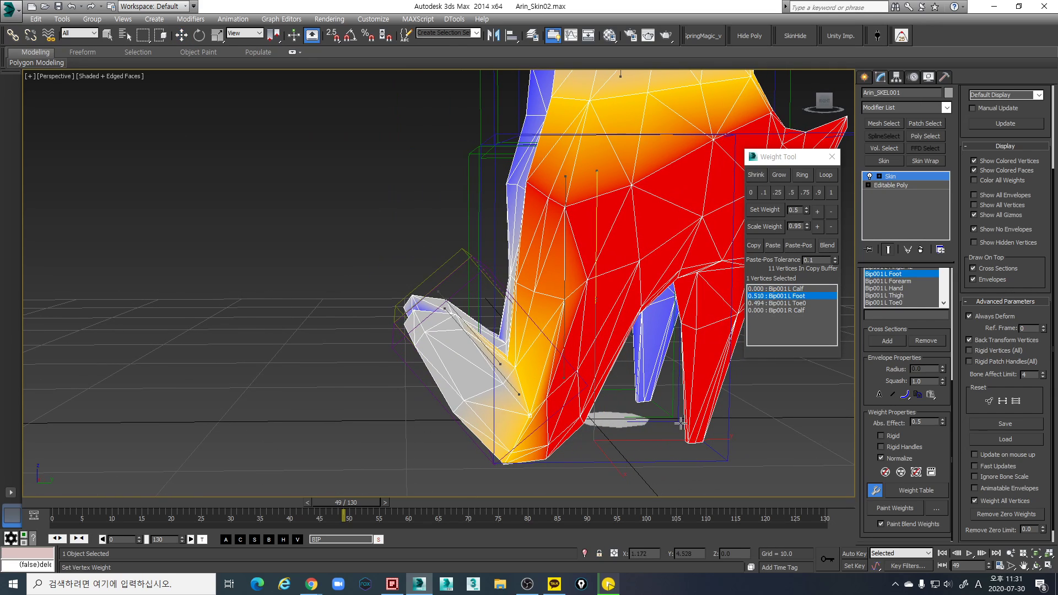
{"action": "left_click", "coordinate": [525, 411]}
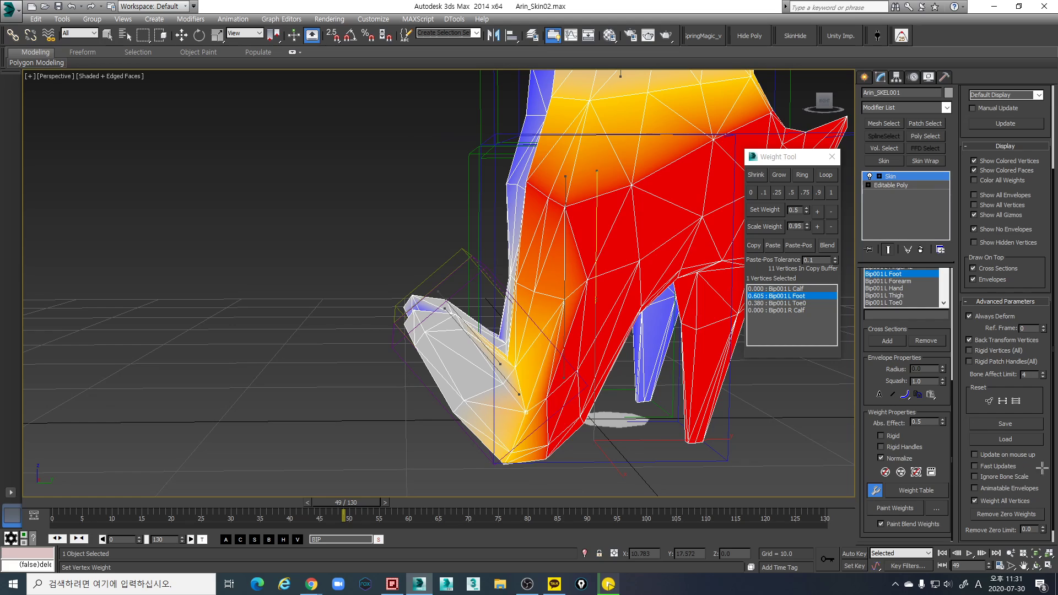
{"action": "key", "text": "w"}
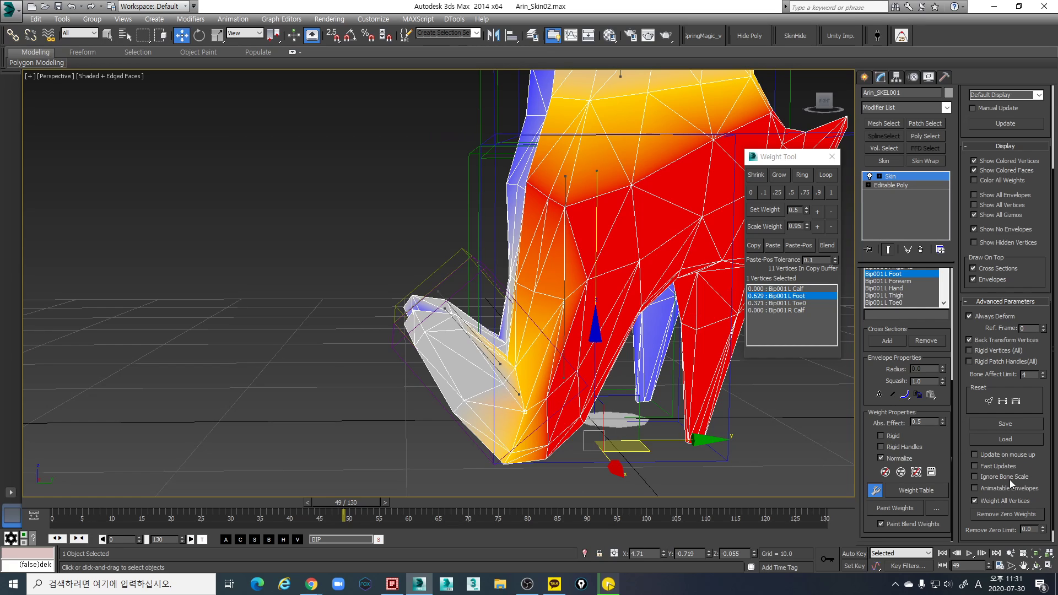
Examine the Bip001 L Toe0 influence around the bent left toe and ball of the foot
{"action": "left_click", "coordinate": [484, 356]}
{"action": "key", "text": "q"}
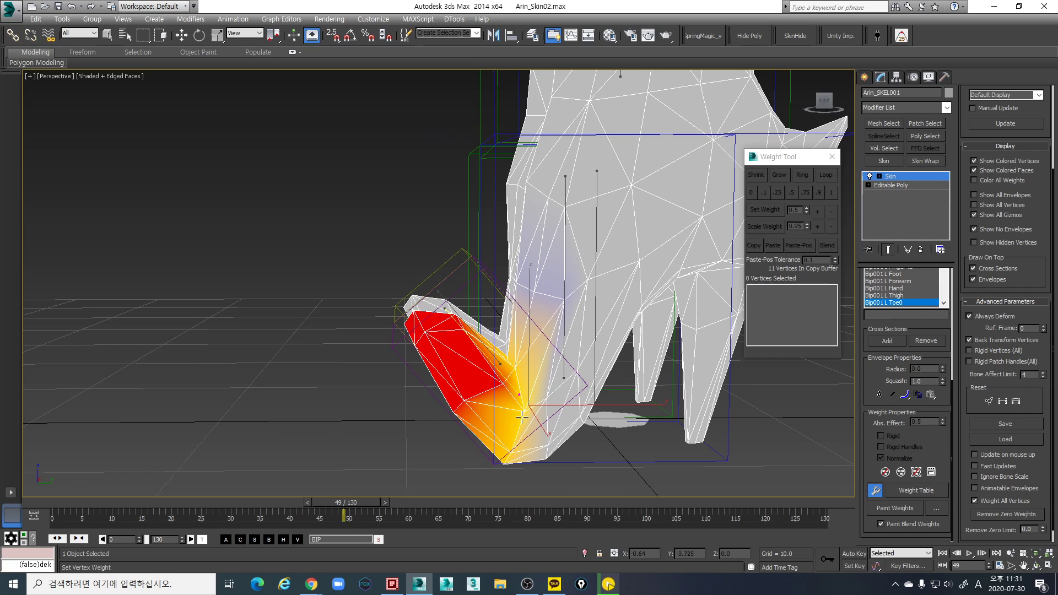
{"action": "key", "text": "w"}
{"action": "key", "text": "q"}
{"action": "key", "text": "w"}
{"action": "mouse_move", "coordinate": [550, 443]}
{"action": "middle_mouse_down", "text": "alt"}
{"action": "mouse_move", "coordinate": [577, 451]}
{"action": "mouse_move", "coordinate": [578, 470]}
{"action": "mouse_move", "coordinate": [702, 468]}
{"action": "mouse_move", "coordinate": [562, 456]}
{"action": "middle_mouse_up", "text": "alt"}
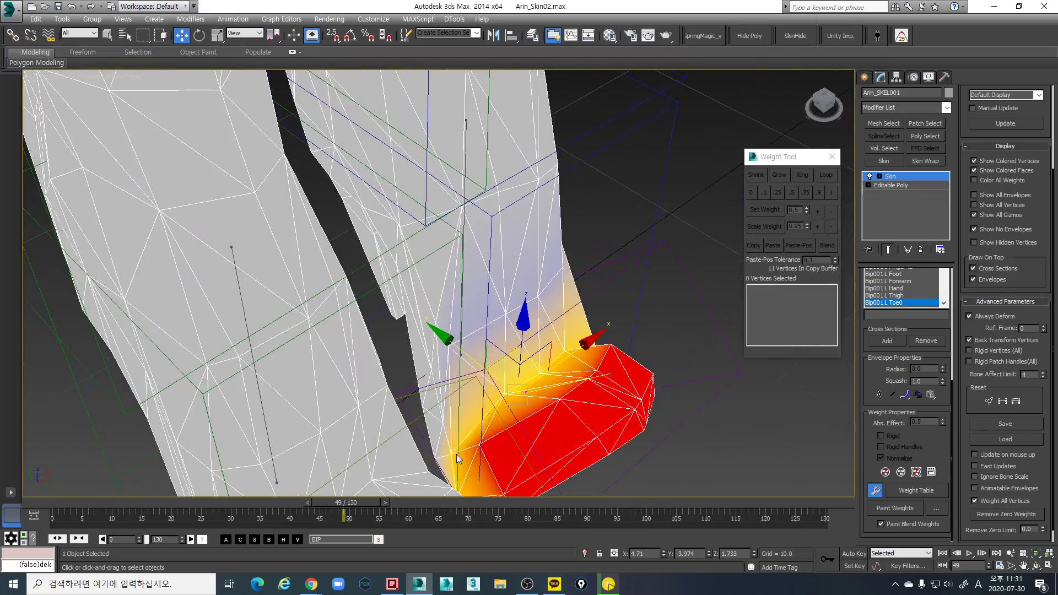
{"action": "middle_click_drag", "start_coordinate": [456, 454], "coordinate": [579, 355], "text": "alt"}
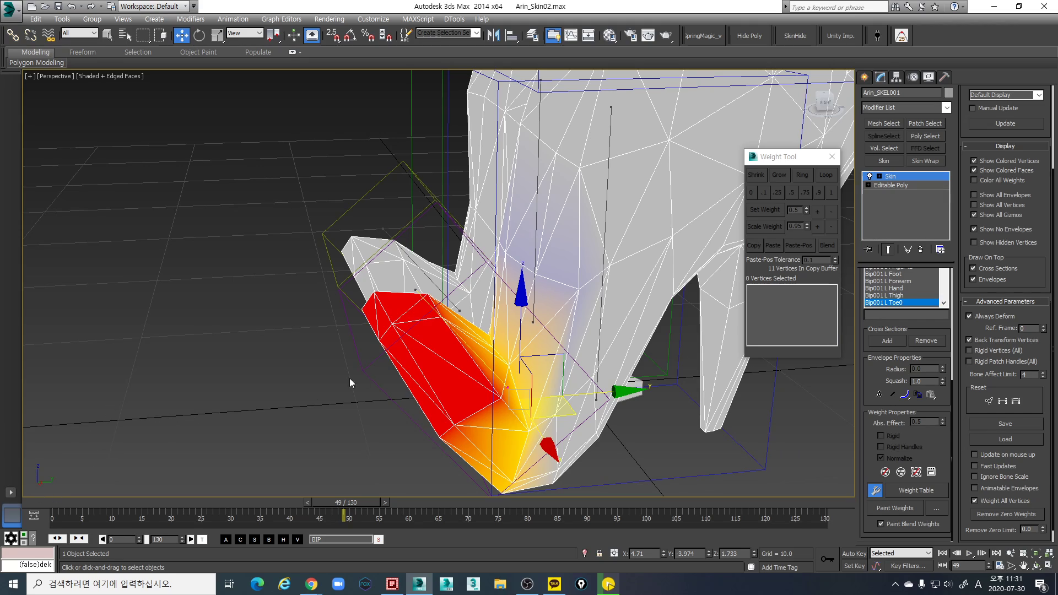
{"action": "middle_click_drag", "start_coordinate": [349, 377], "coordinate": [520, 410], "text": "alt"}
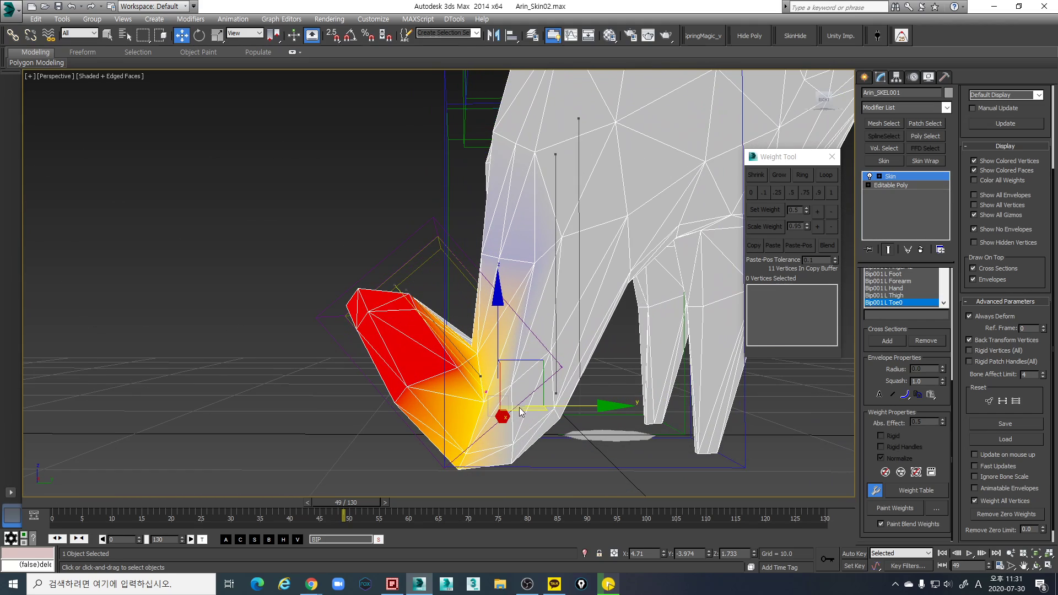
At frame 51, raise the Bip001 L Toe0 weight of the outer side vertex just behind the ball of the left foot
{"action": "left_click_drag", "start_coordinate": [337, 502], "coordinate": [369, 488]}
{"action": "key", "text": "w"}
{"action": "left_click", "coordinate": [535, 381]}
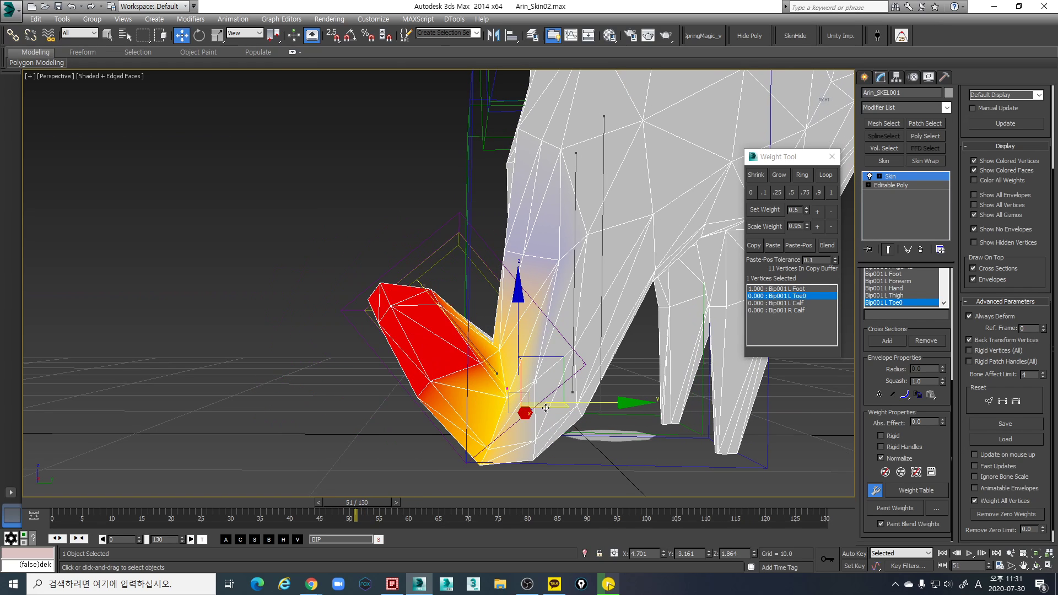
{"action": "key", "text": "q"}
{"action": "left_click_drag", "start_coordinate": [652, 442], "coordinate": [661, 443]}
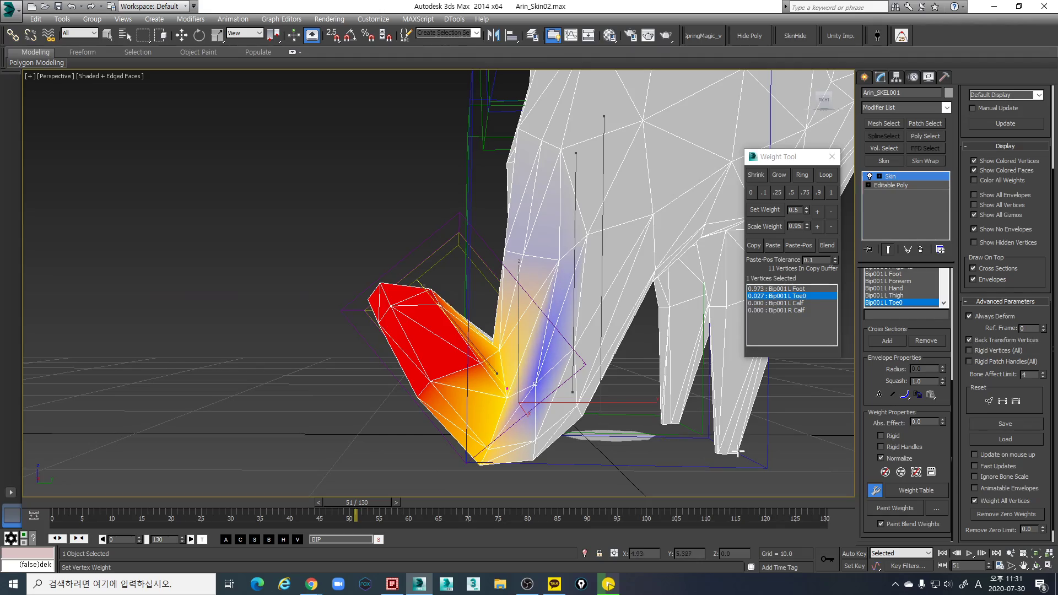
{"action": "left_click_drag", "start_coordinate": [738, 451], "coordinate": [854, 464]}
{"action": "key", "text": "w"}
Raise the Bip001 L Toe0 weight of the vertex on the inner side of the left foot to about 0.133
{"action": "middle_click_drag", "start_coordinate": [468, 357], "coordinate": [609, 396], "text": "alt"}
{"action": "left_click", "coordinate": [451, 439]}
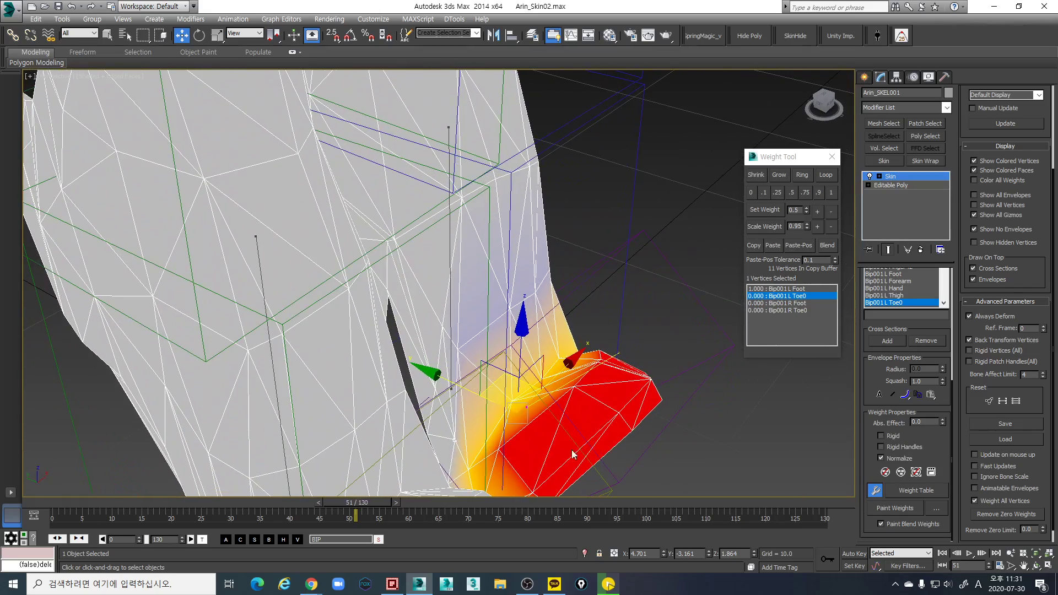
{"action": "key", "text": "q"}
{"action": "left_click_drag", "start_coordinate": [649, 344], "coordinate": [660, 344]}
{"action": "left_click_drag", "start_coordinate": [752, 360], "coordinate": [876, 399]}
{"action": "left_click_drag", "start_coordinate": [937, 419], "coordinate": [981, 433]}
{"action": "key", "text": "w"}
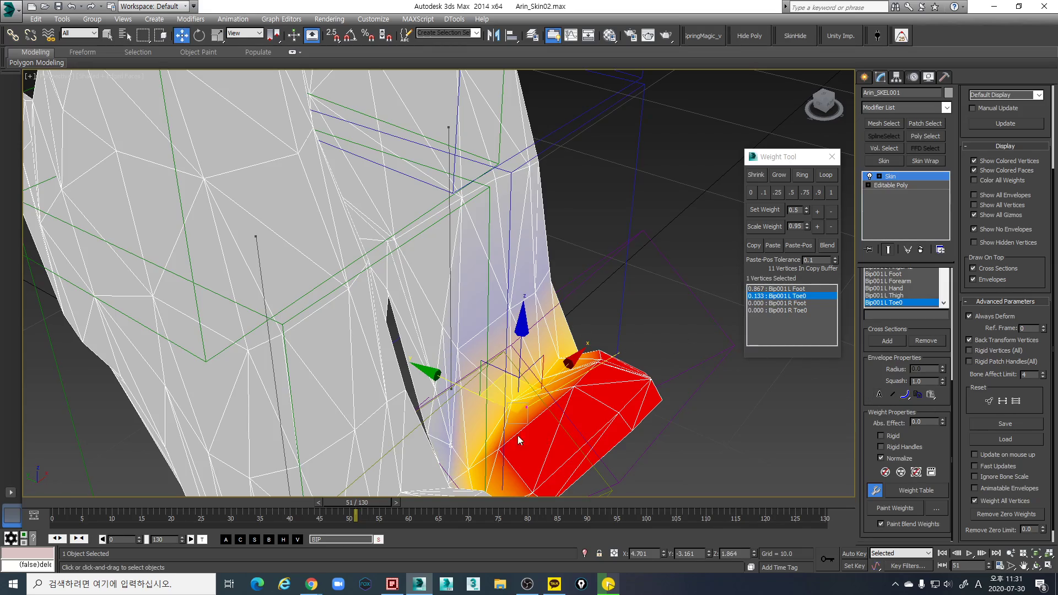
Examine how the left ankle bends around frames 59 and 60, displaying the Bip001 L Calf influence
{"action": "middle_click_drag", "start_coordinate": [513, 409], "coordinate": [424, 387], "text": "alt"}
{"action": "middle_click_drag", "start_coordinate": [528, 371], "coordinate": [449, 355], "text": "alt"}
{"action": "left_click_drag", "start_coordinate": [375, 504], "coordinate": [425, 504]}
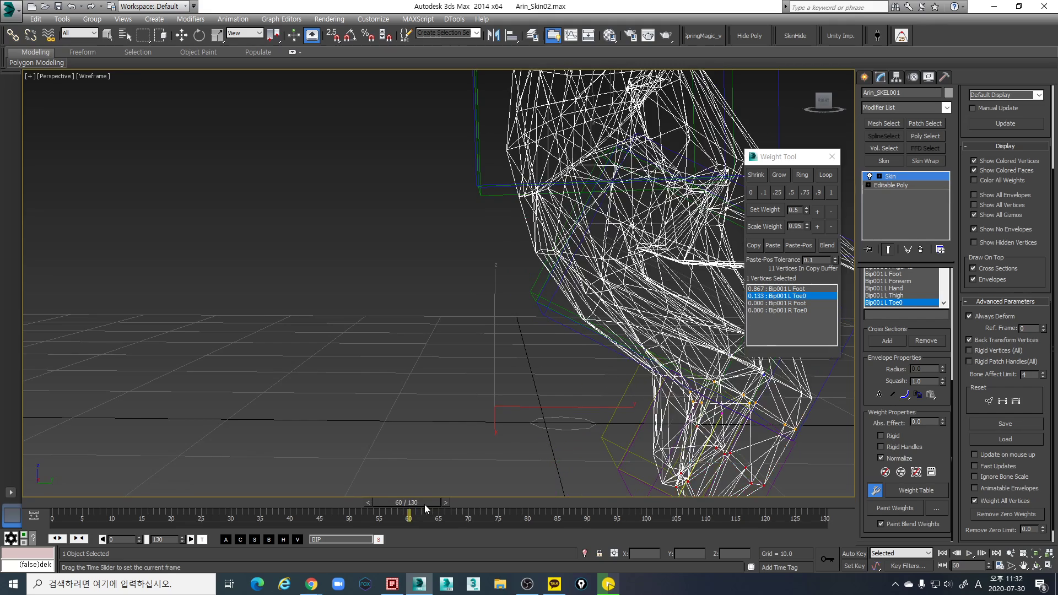
{"action": "middle_click_drag", "start_coordinate": [562, 413], "coordinate": [505, 435]}
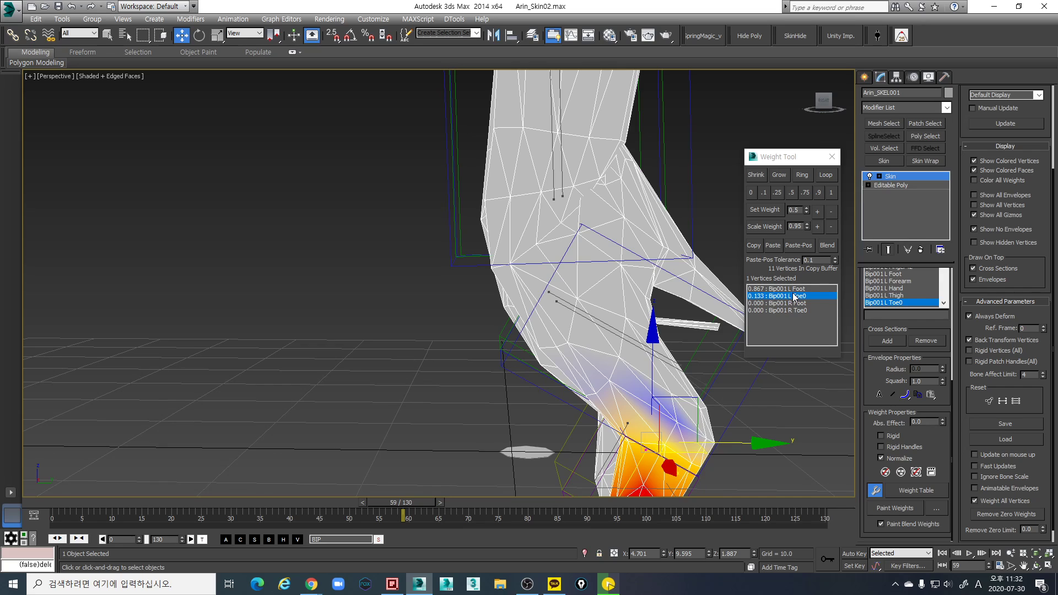
{"action": "middle_click_drag", "start_coordinate": [657, 280], "coordinate": [570, 228], "text": "alt"}
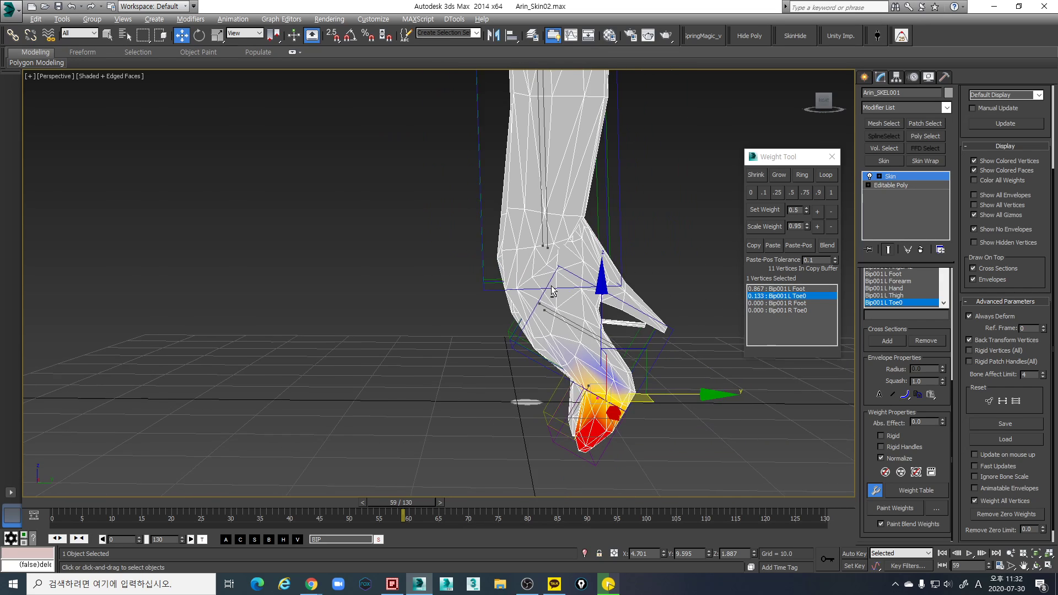
{"action": "left_click", "coordinate": [558, 227]}
{"action": "mouse_move", "coordinate": [426, 503]}
{"action": "left_mouse_down"}
{"action": "mouse_move", "coordinate": [403, 500]}
{"action": "mouse_move", "coordinate": [430, 499]}
{"action": "left_mouse_up"}
{"action": "middle_click_drag", "start_coordinate": [661, 347], "coordinate": [605, 330], "text": "alt"}
{"action": "scroll", "coordinate": [590, 266], "scroll_direction": "up", "scroll_amount": 3}
{"action": "middle_click_drag", "start_coordinate": [590, 266], "coordinate": [588, 290]}
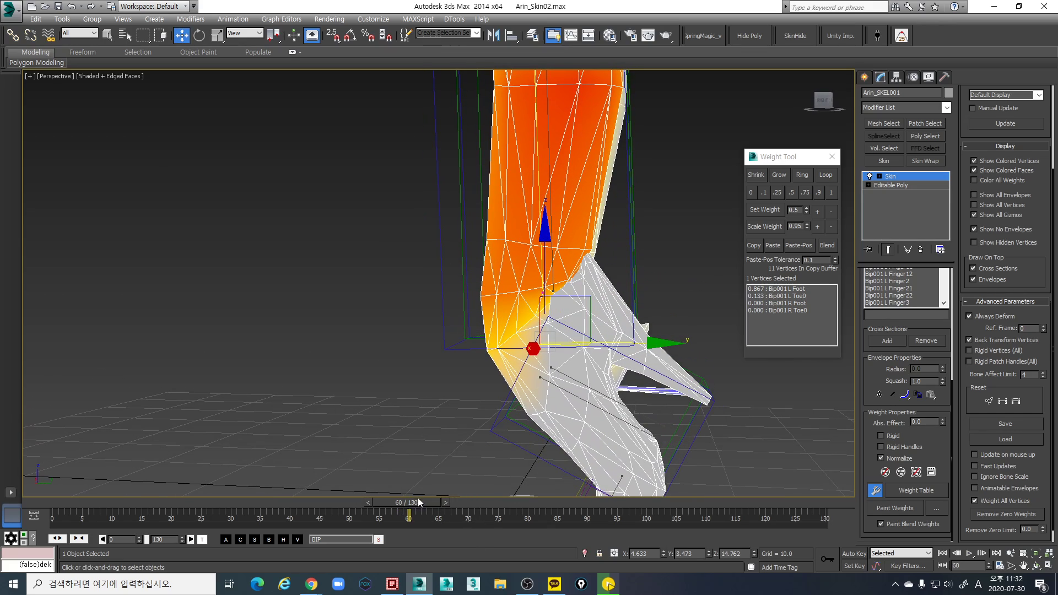
At frame 56, set the Bip001 L Foot weight of the vertex at the back of the left ankle to 1
{"action": "mouse_move", "coordinate": [418, 498]}
{"action": "left_mouse_down"}
{"action": "mouse_move", "coordinate": [389, 498]}
{"action": "mouse_move", "coordinate": [416, 500]}
{"action": "mouse_move", "coordinate": [399, 490]}
{"action": "left_mouse_up"}
{"action": "key", "text": "w"}
{"action": "scroll", "coordinate": [579, 313], "scroll_direction": "up", "scroll_amount": 2}
{"action": "middle_click_drag", "start_coordinate": [659, 334], "coordinate": [551, 415], "text": "alt"}
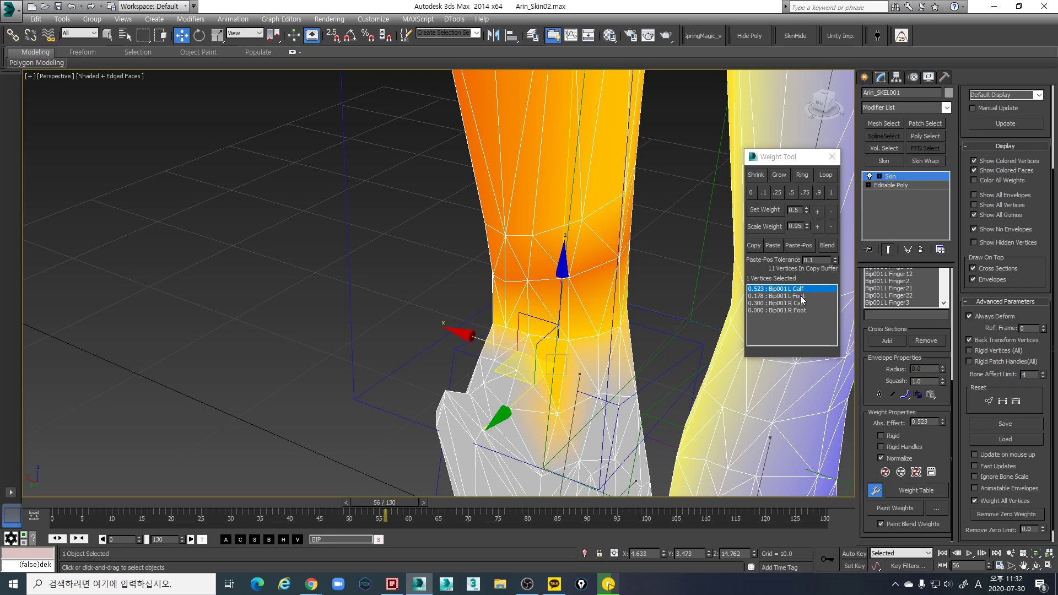
{"action": "left_click", "coordinate": [800, 297]}
{"action": "left_click", "coordinate": [830, 192]}
{"action": "middle_click_drag", "start_coordinate": [718, 293], "coordinate": [543, 336], "text": "alt"}
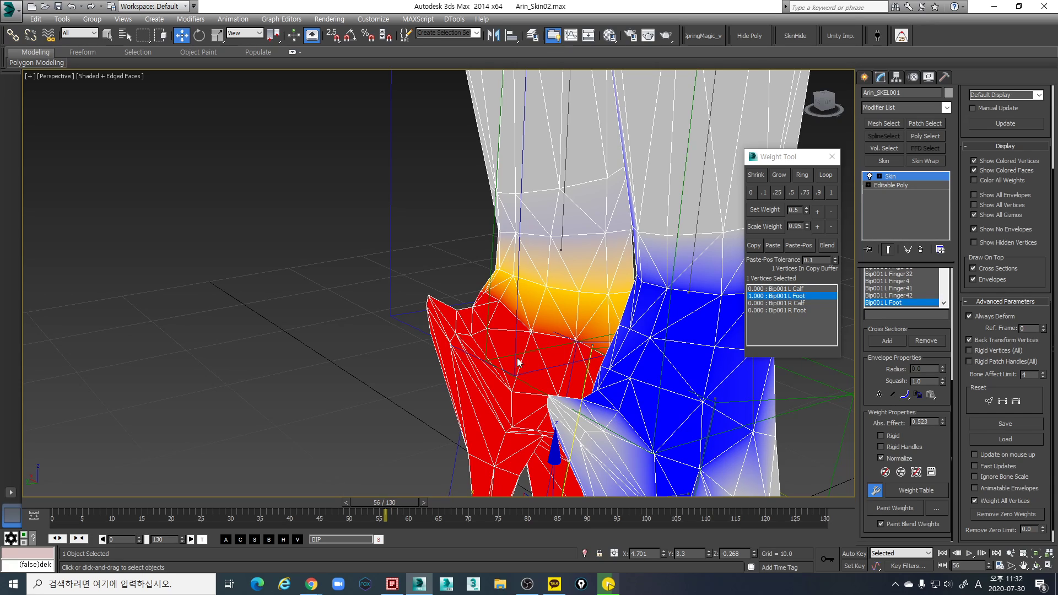
Select the four vertices at the rear of the left ankle and set their Bip001 L Calf weight to 0.25
{"action": "middle_click_drag", "start_coordinate": [511, 309], "coordinate": [485, 293], "text": "alt"}
{"action": "key", "text": "F3"}
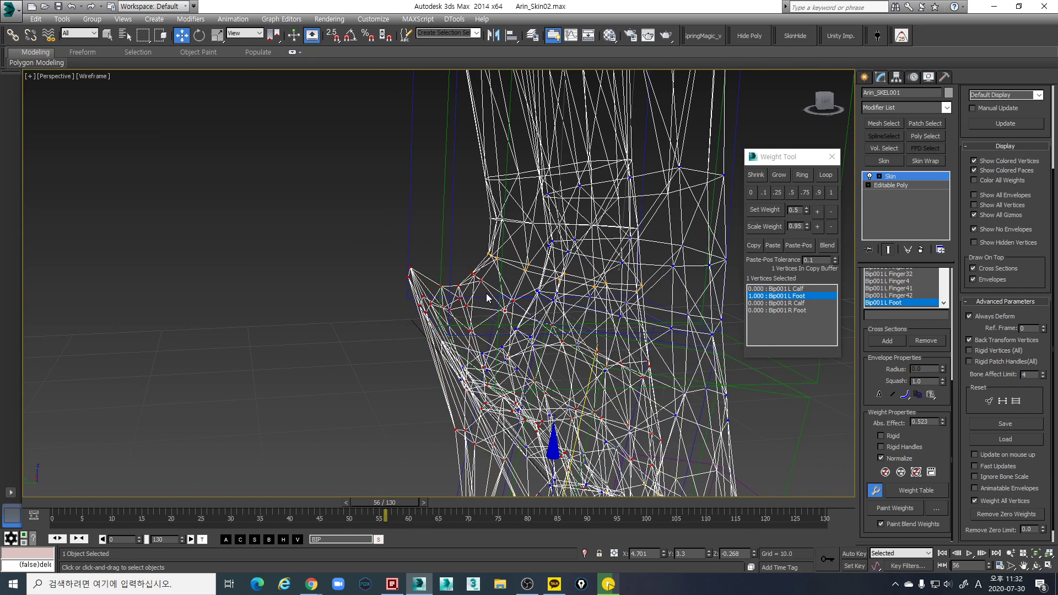
{"action": "left_click_drag", "start_coordinate": [485, 293], "coordinate": [468, 263]}
{"action": "key", "text": "F3"}
{"action": "left_click", "coordinate": [788, 289]}
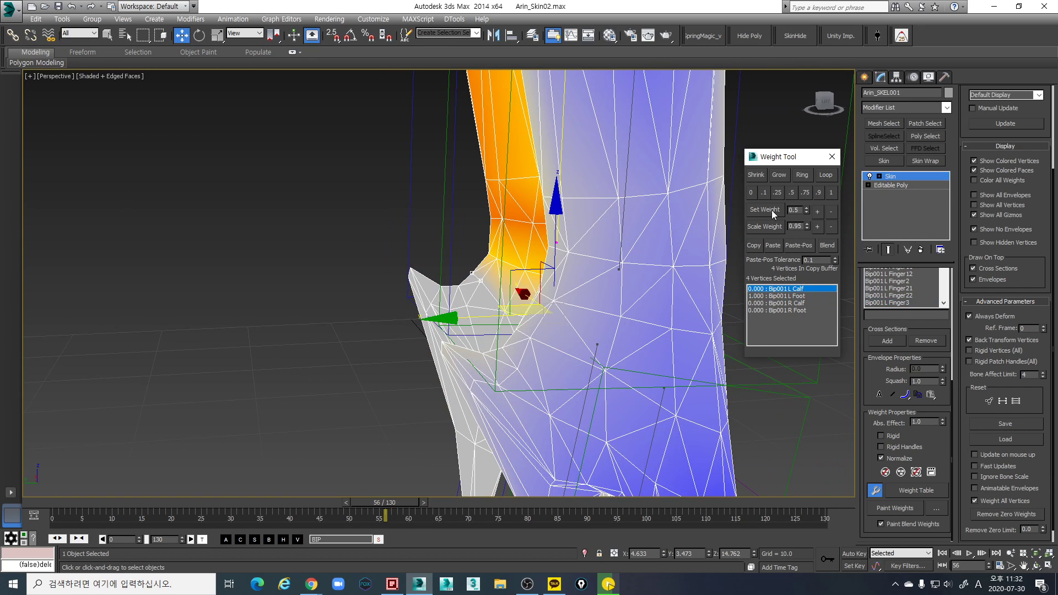
{"action": "left_click", "coordinate": [777, 192]}
Apply Bip001 L Calf weights of 0.25 and 0.1 to vertex pairs around the left ankle below the calf
{"action": "middle_click_drag", "start_coordinate": [557, 330], "coordinate": [535, 341], "text": "alt"}
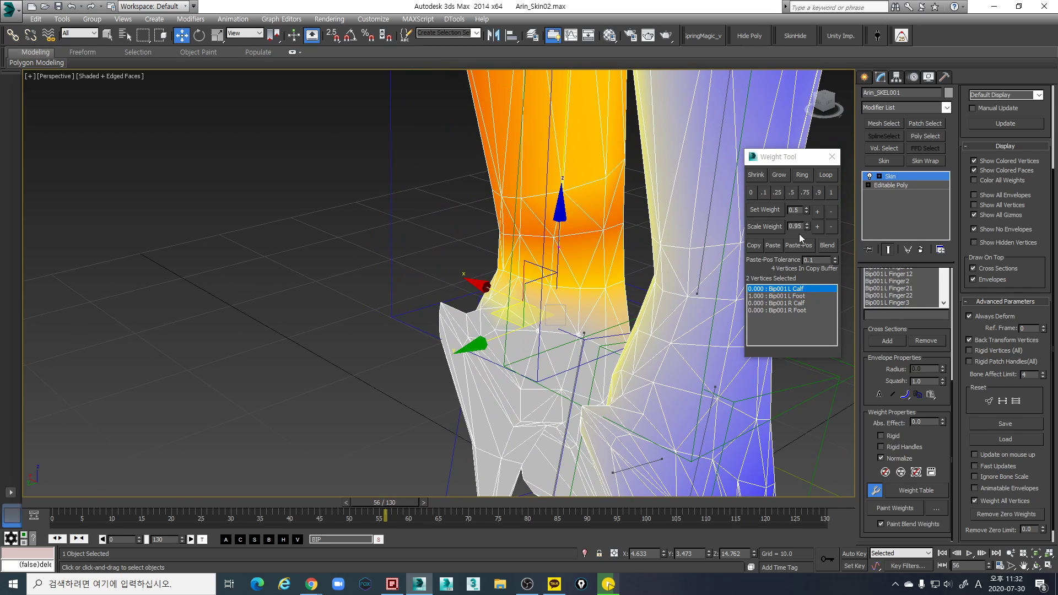
{"action": "left_click", "coordinate": [776, 192]}
{"action": "middle_click_drag", "start_coordinate": [551, 331], "coordinate": [518, 355], "text": "alt"}
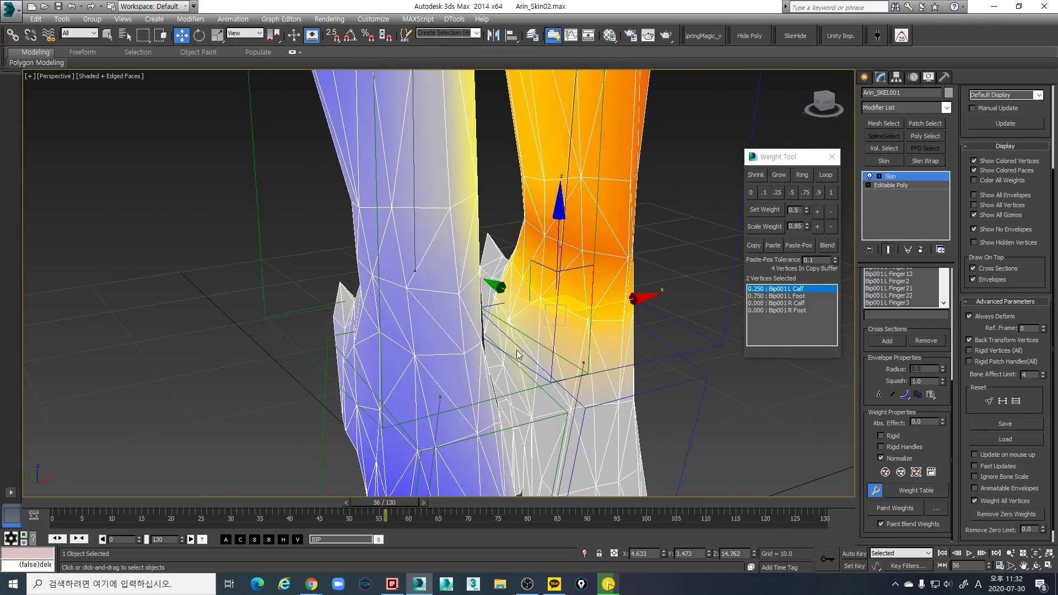
{"action": "left_click", "coordinate": [764, 192]}
{"action": "middle_click_drag", "start_coordinate": [647, 309], "coordinate": [559, 383], "text": "alt"}
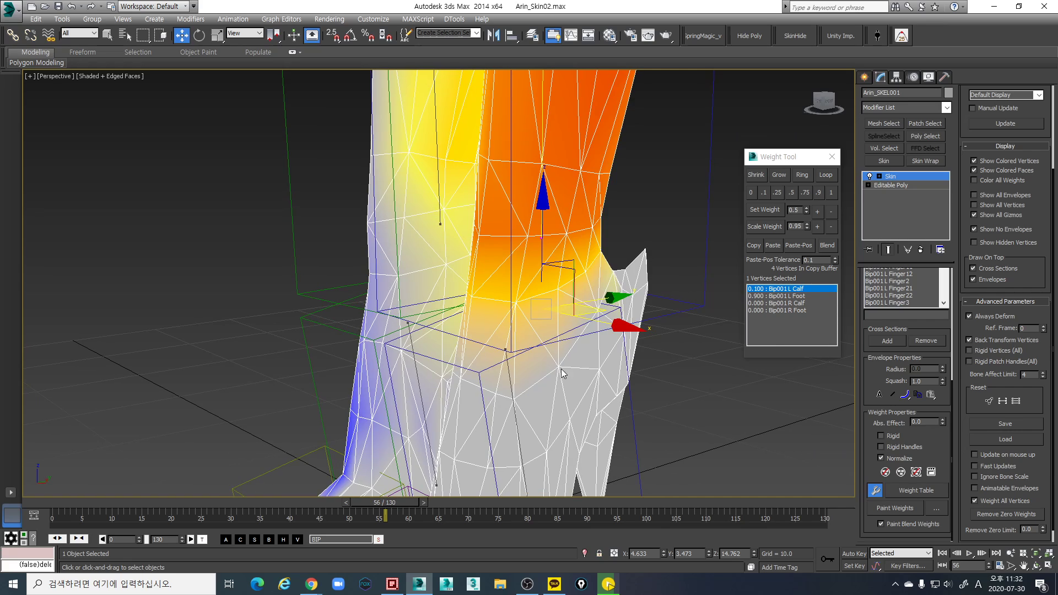
Set the Bip001 L Calf weight to 0.1 on the outer vertex below the ankle and 0.15 on the vertex behind it
{"action": "left_click", "coordinate": [561, 366]}
{"action": "left_click", "coordinate": [558, 368]}
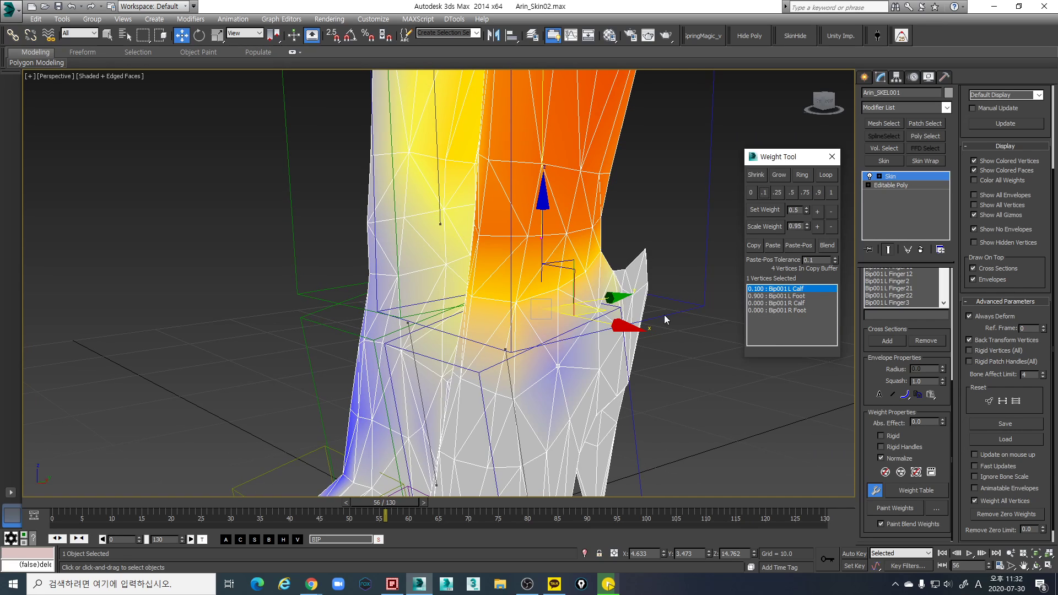
{"action": "middle_click_drag", "start_coordinate": [663, 315], "coordinate": [495, 408], "text": "alt"}
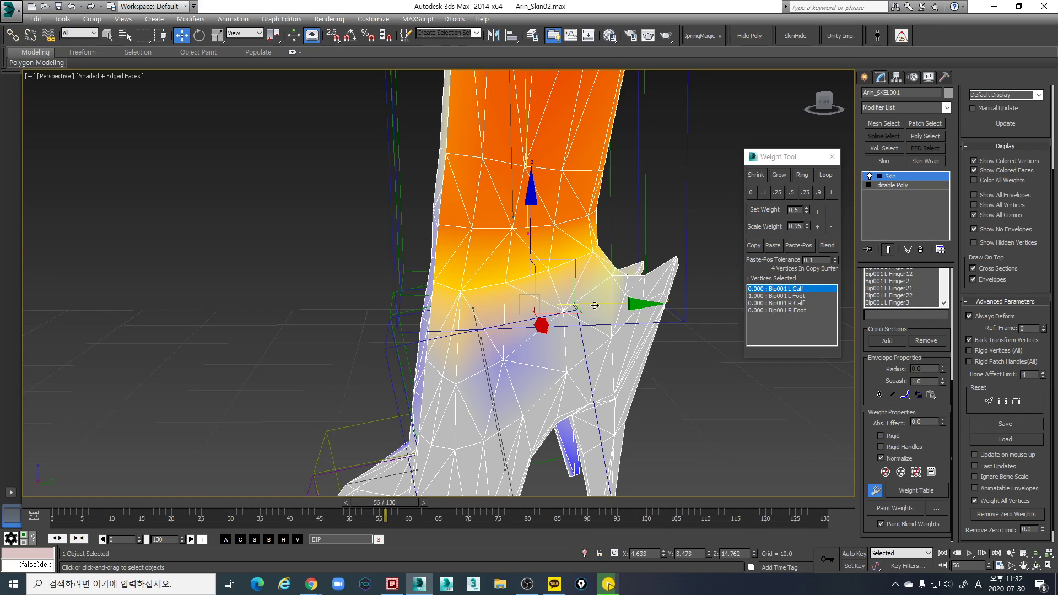
{"action": "left_click", "coordinate": [765, 194]}
{"action": "left_click", "coordinate": [815, 214]}
{"action": "middle_click_drag", "start_coordinate": [595, 377], "coordinate": [614, 387], "text": "alt"}
At frame 58, raise the Bip001 L Calf weight of a single vertex in the crease behind the ankle to 0.062
{"action": "mouse_move", "coordinate": [414, 500]}
{"action": "left_mouse_down"}
{"action": "mouse_move", "coordinate": [392, 498]}
{"action": "mouse_move", "coordinate": [423, 499]}
{"action": "mouse_move", "coordinate": [425, 489]}
{"action": "left_mouse_up"}
{"action": "middle_click_drag", "start_coordinate": [576, 385], "coordinate": [570, 441], "text": "alt"}
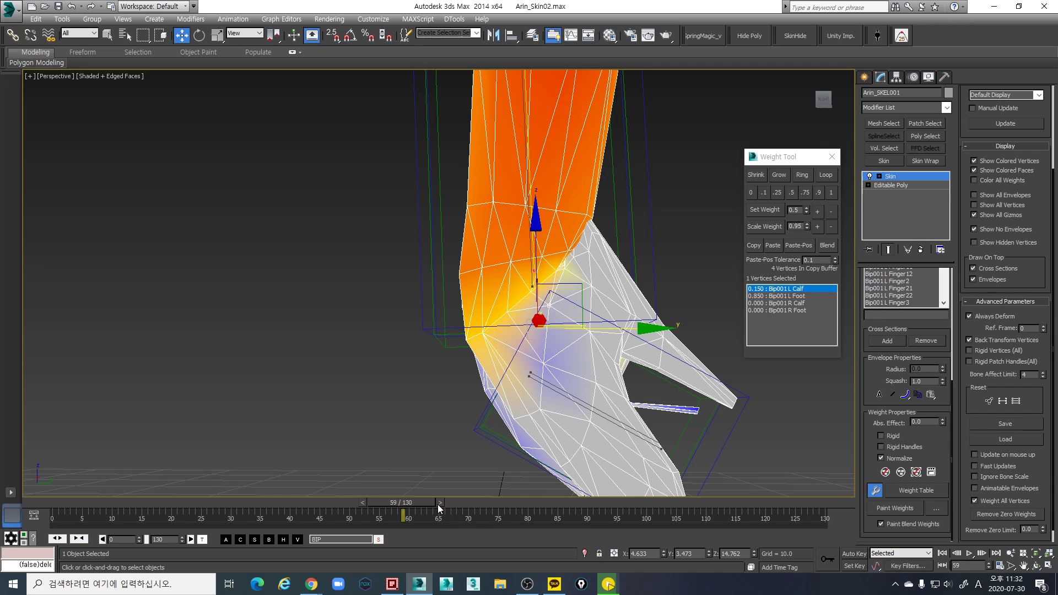
{"action": "mouse_move", "coordinate": [439, 505]}
{"action": "left_mouse_down"}
{"action": "mouse_move", "coordinate": [404, 498]}
{"action": "mouse_move", "coordinate": [430, 494]}
{"action": "left_mouse_up"}
{"action": "middle_click_drag", "start_coordinate": [601, 327], "coordinate": [593, 264], "text": "alt"}
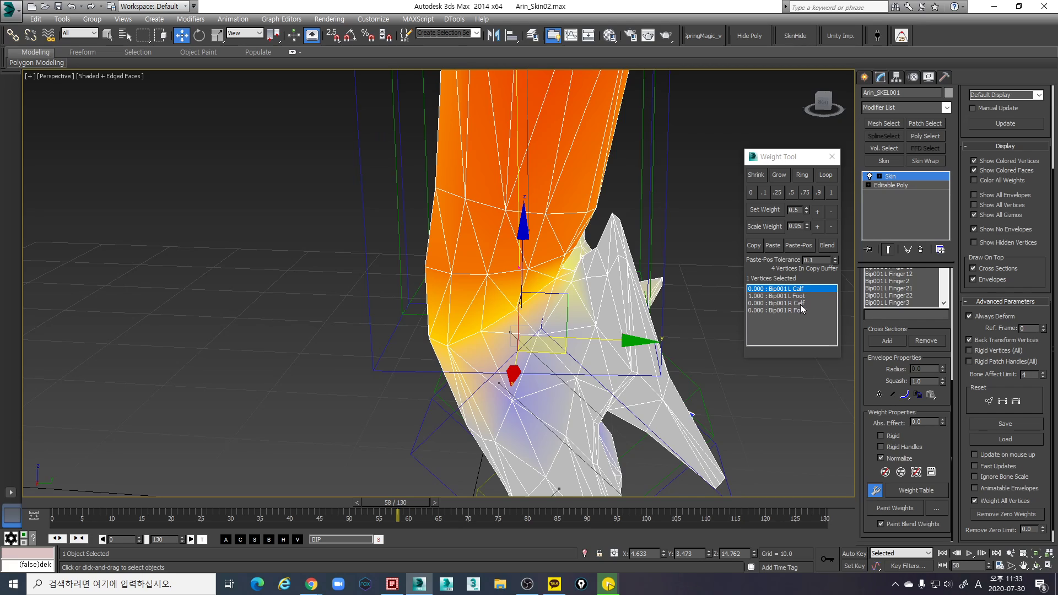
{"action": "key", "text": "q"}
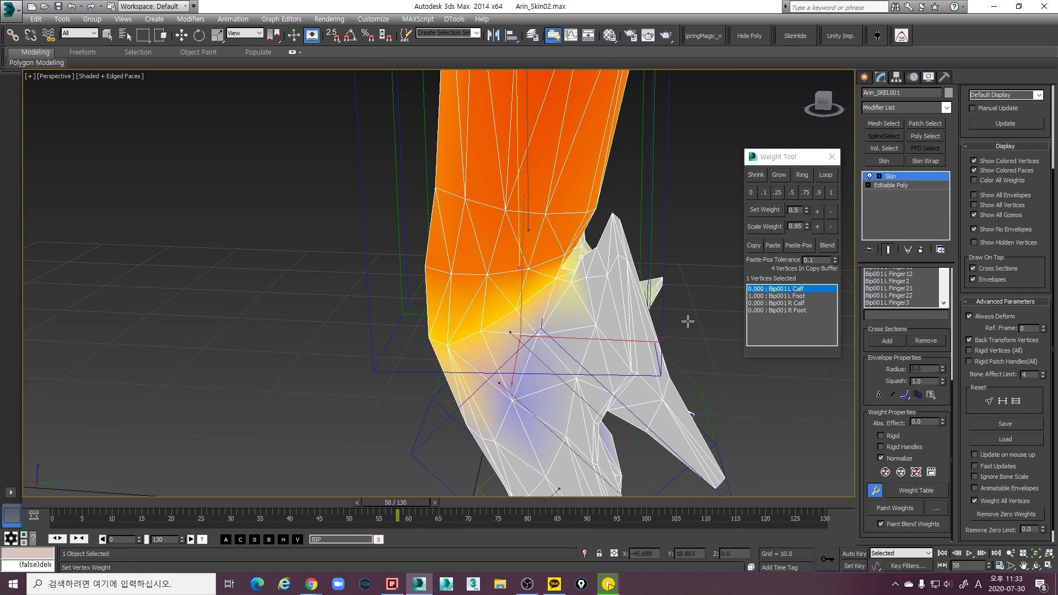
{"action": "left_click_drag", "start_coordinate": [999, 345], "coordinate": [999, 343]}
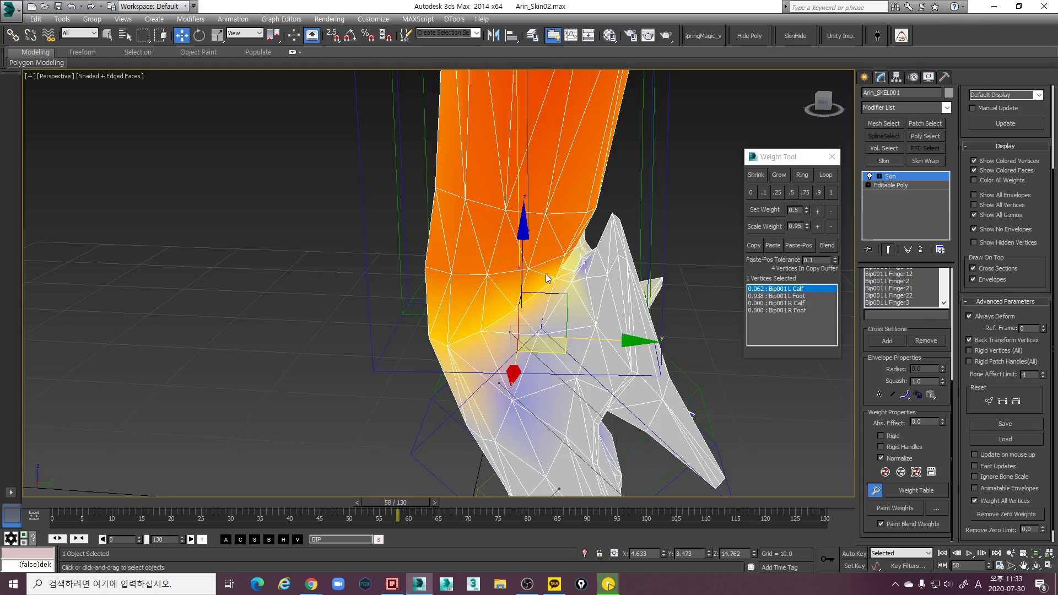
Select two vertices in the crease between the calf and the rear spike and raise their Bip001 L Calf weight to 0.092
{"action": "middle_click_drag", "start_coordinate": [545, 273], "coordinate": [588, 268], "text": "alt"}
{"action": "scroll", "coordinate": [584, 275], "scroll_direction": "up", "scroll_amount": 2}
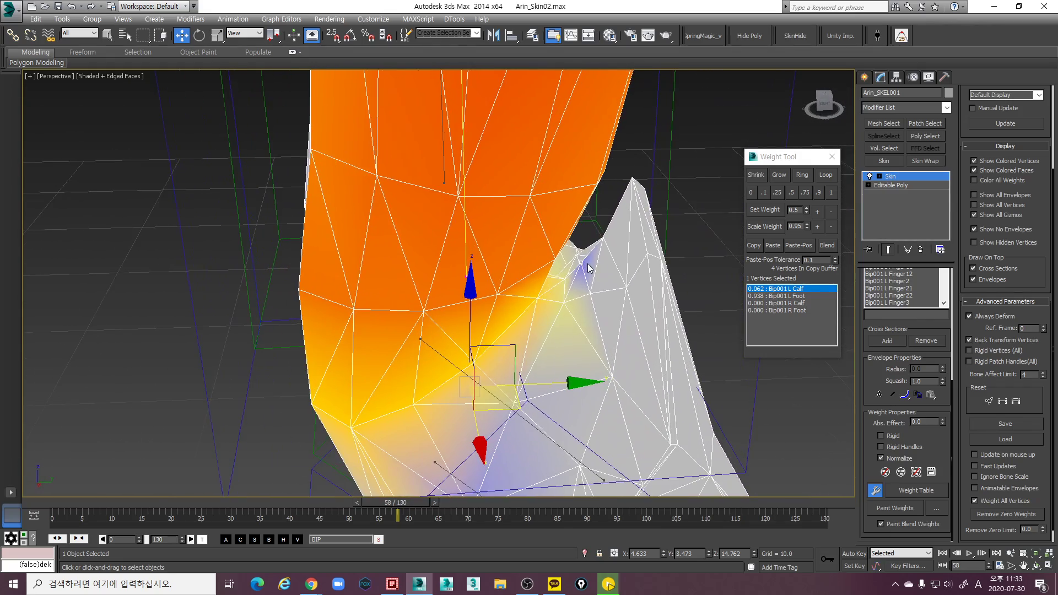
{"action": "key", "text": "F3"}
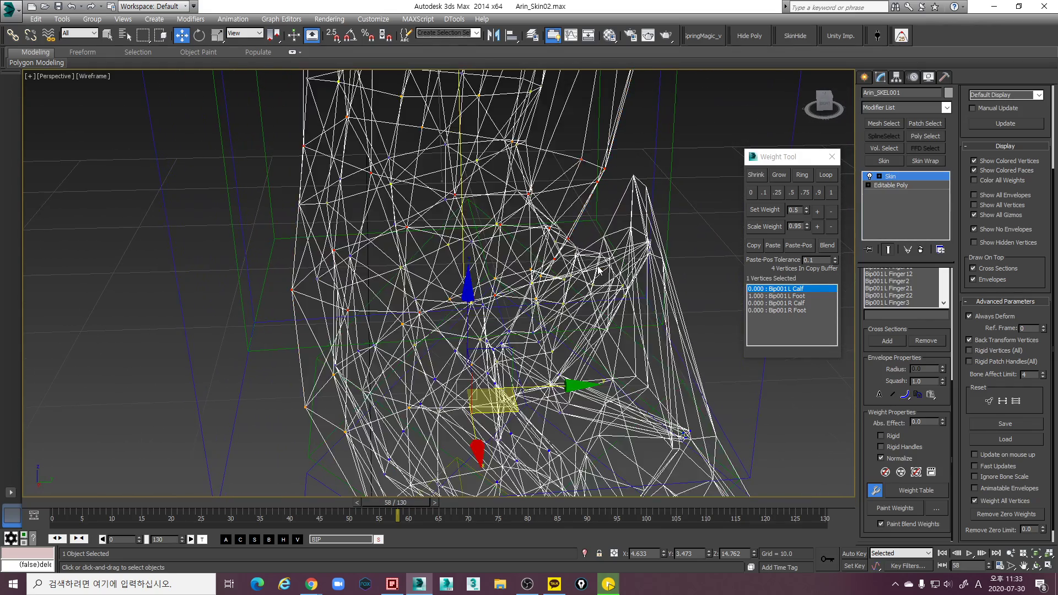
{"action": "scroll", "coordinate": [592, 267], "scroll_direction": "up", "scroll_amount": 6}
{"action": "key", "text": "F3"}
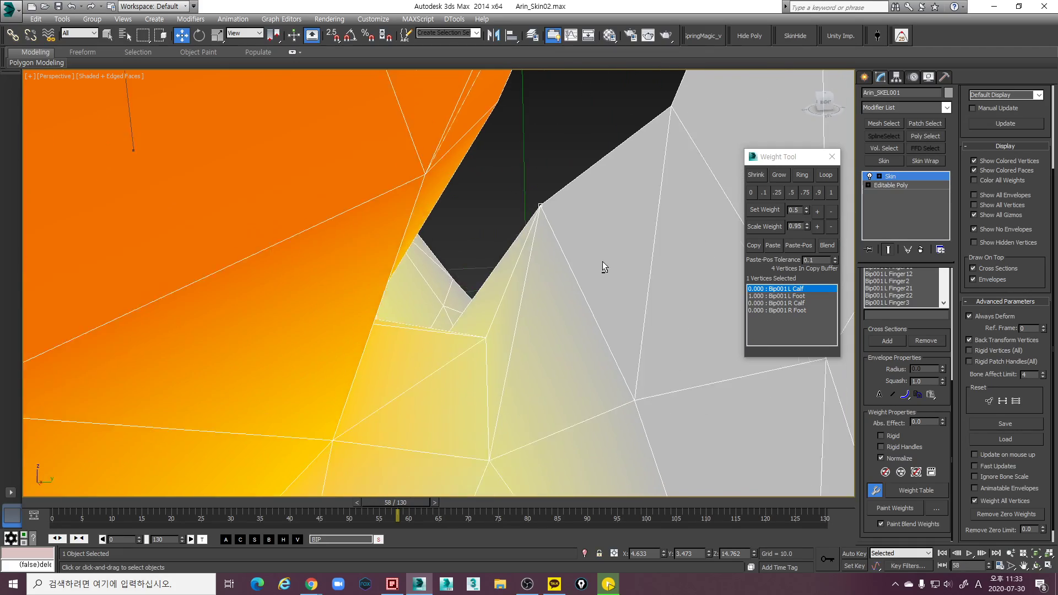
{"action": "left_click_drag", "start_coordinate": [496, 171], "coordinate": [554, 224]}
{"action": "middle_click_drag", "start_coordinate": [554, 224], "coordinate": [583, 296], "text": "alt"}
{"action": "key", "text": "s"}
{"action": "left_click_drag", "start_coordinate": [549, 305], "coordinate": [633, 315]}
{"action": "key", "text": "w"}
{"action": "scroll", "coordinate": [571, 325], "scroll_direction": "down", "scroll_amount": 8}
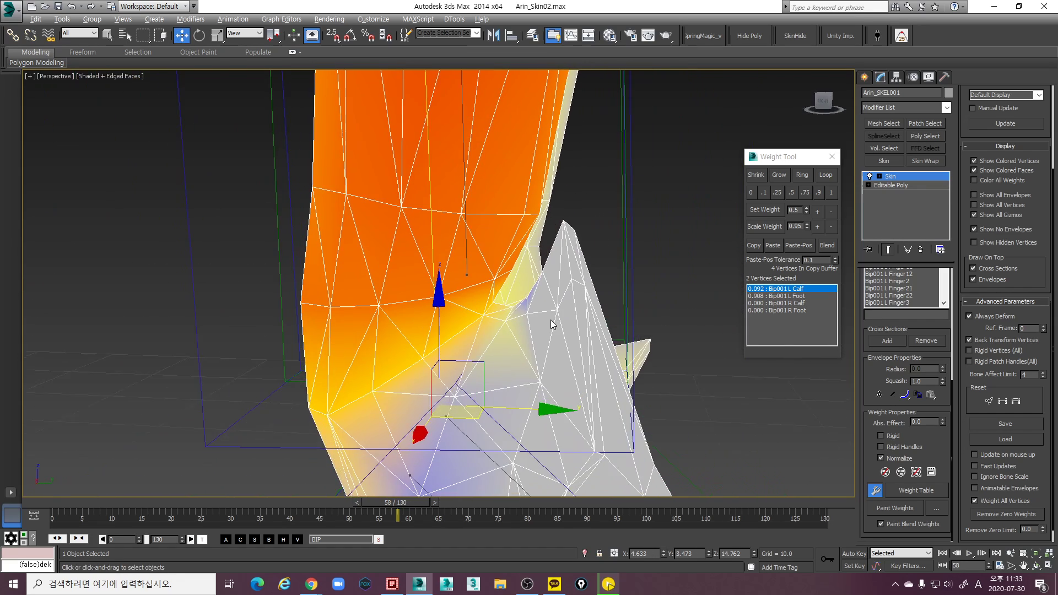
Check the left ankle's deformation between frames 57 and 58
{"action": "mouse_move", "coordinate": [408, 503]}
{"action": "left_mouse_down"}
{"action": "mouse_move", "coordinate": [431, 501]}
{"action": "mouse_move", "coordinate": [415, 496]}
{"action": "left_mouse_up"}
{"action": "key", "text": "w"}
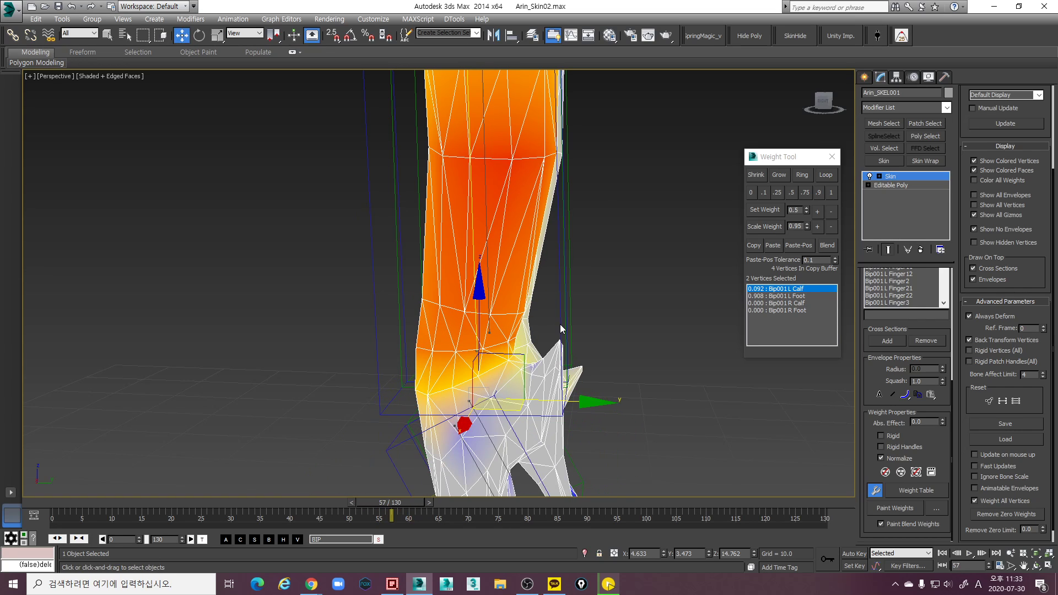
{"action": "scroll", "coordinate": [487, 405], "scroll_direction": "up", "scroll_amount": 3}
{"action": "mouse_move", "coordinate": [487, 405]}
{"action": "middle_mouse_down", "text": "alt"}
{"action": "mouse_move", "coordinate": [446, 385]}
{"action": "mouse_move", "coordinate": [501, 416]}
{"action": "middle_mouse_up", "text": "alt"}
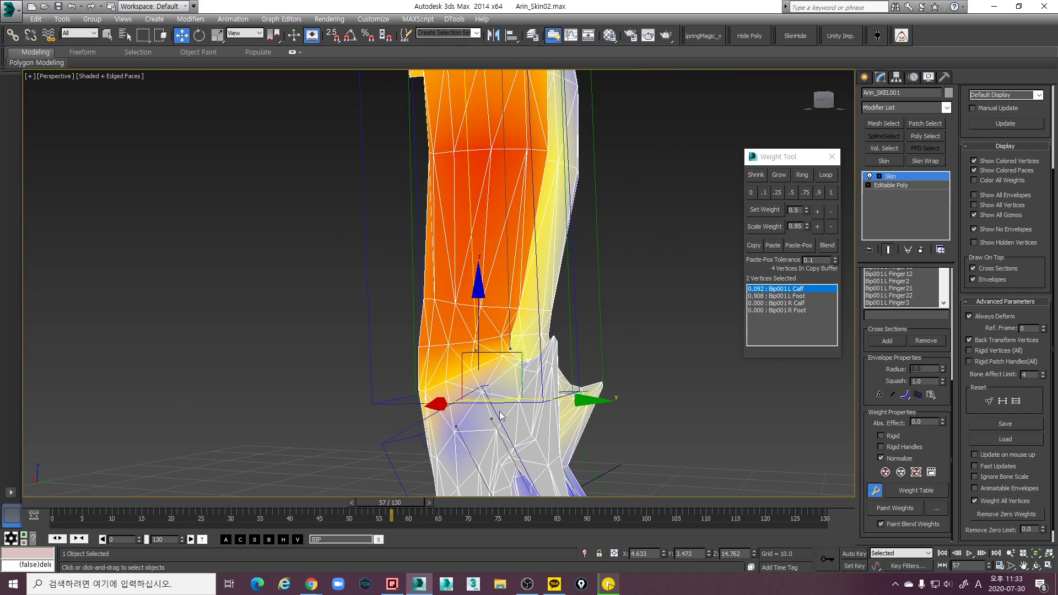
{"action": "mouse_move", "coordinate": [394, 511]}
{"action": "left_mouse_down"}
{"action": "mouse_move", "coordinate": [381, 498]}
{"action": "mouse_move", "coordinate": [400, 498]}
{"action": "left_mouse_up"}
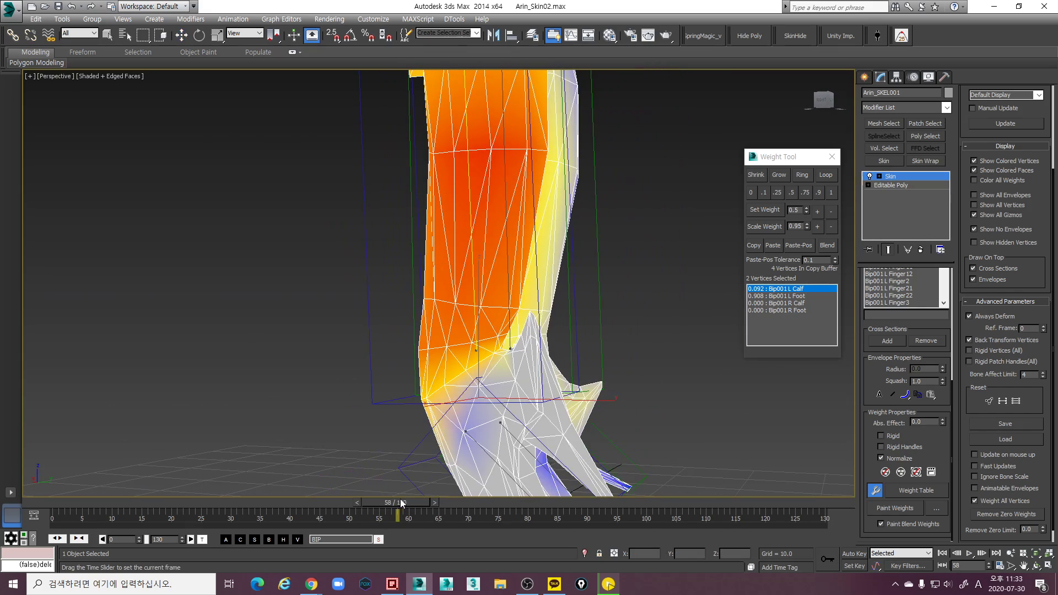
Select the eleven vertices of the edge ring above the left ankle and raise their Bip001 L Foot weight to 0.192
{"action": "mouse_move", "coordinate": [403, 488]}
{"action": "middle_mouse_down", "text": "alt"}
{"action": "mouse_move", "coordinate": [486, 346]}
{"action": "mouse_move", "coordinate": [410, 340]}
{"action": "middle_mouse_up", "text": "alt"}
{"action": "key", "text": "F3"}
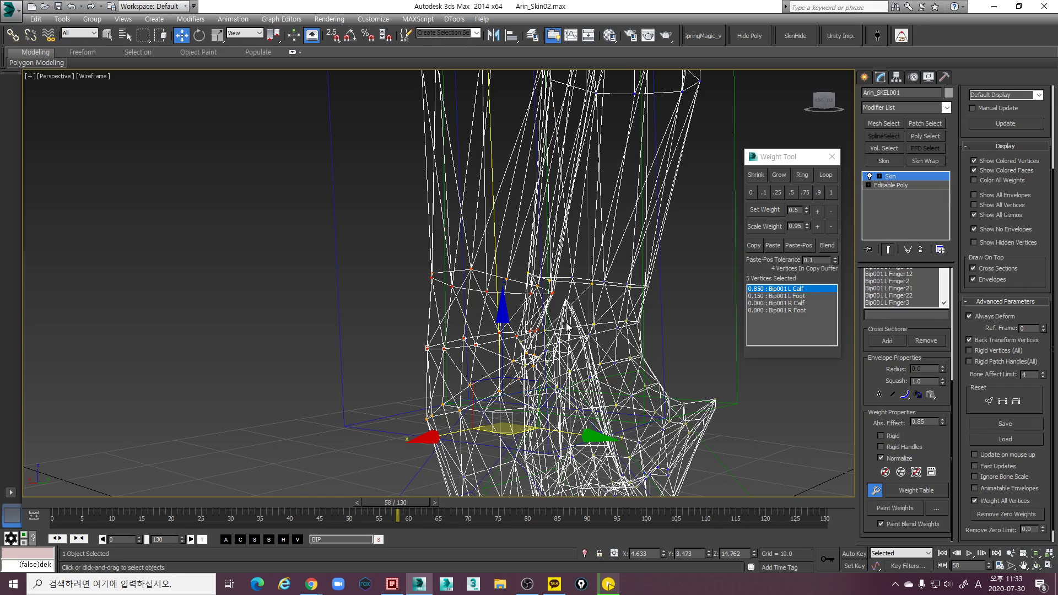
{"action": "mouse_move", "coordinate": [498, 342]}
{"action": "middle_mouse_down", "text": "alt"}
{"action": "mouse_move", "coordinate": [526, 346]}
{"action": "mouse_move", "coordinate": [531, 324]}
{"action": "mouse_move", "coordinate": [564, 342]}
{"action": "mouse_move", "coordinate": [618, 343]}
{"action": "mouse_move", "coordinate": [582, 386]}
{"action": "middle_mouse_up", "text": "alt"}
{"action": "key", "text": "F3"}
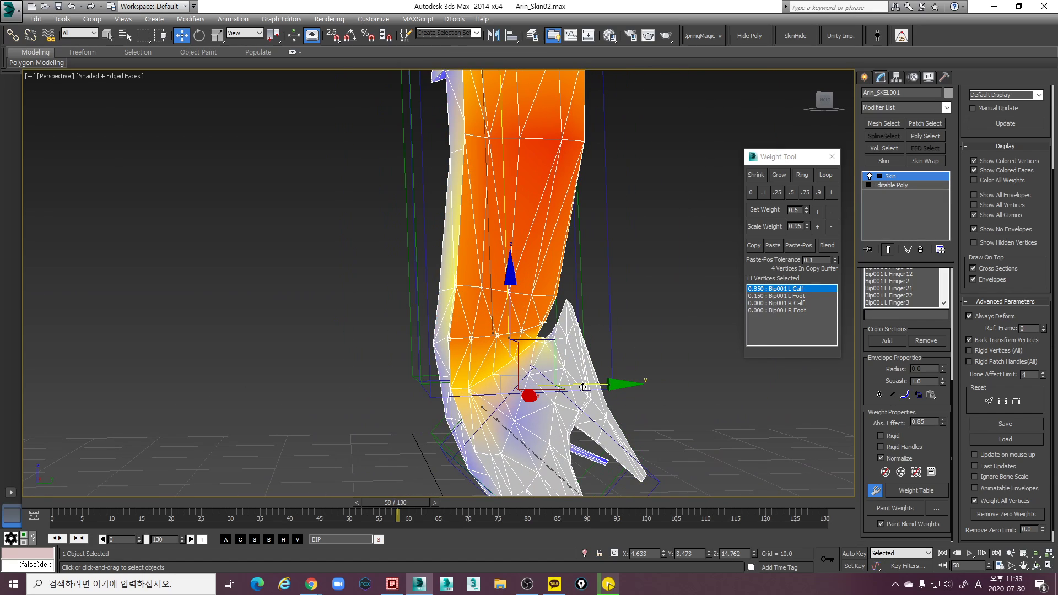
{"action": "left_click", "coordinate": [804, 299]}
{"action": "middle_click_drag", "start_coordinate": [666, 369], "coordinate": [603, 342], "text": "alt"}
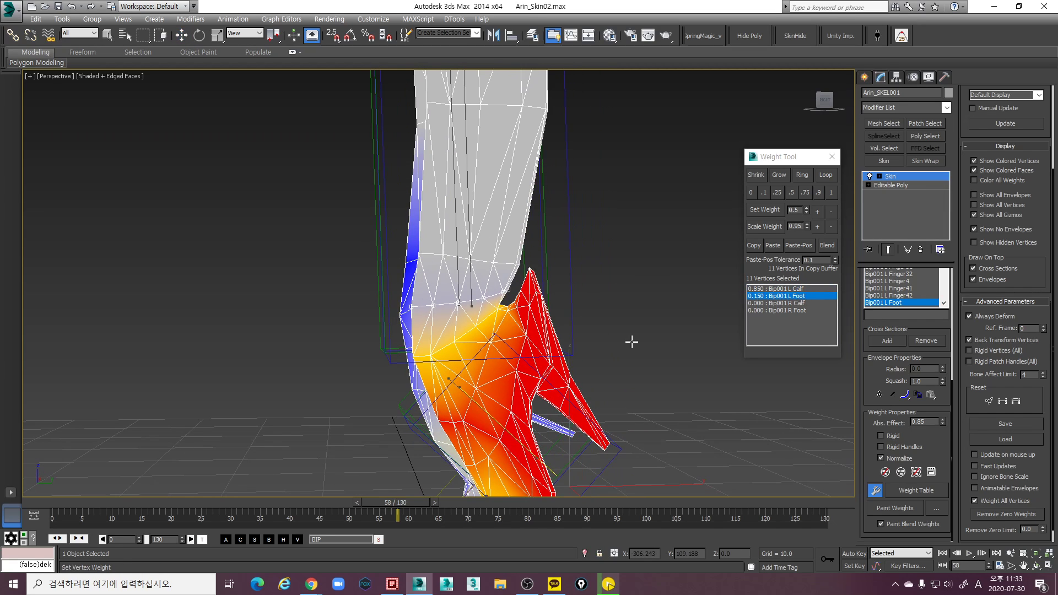
{"action": "key", "text": "ctrl+z"}
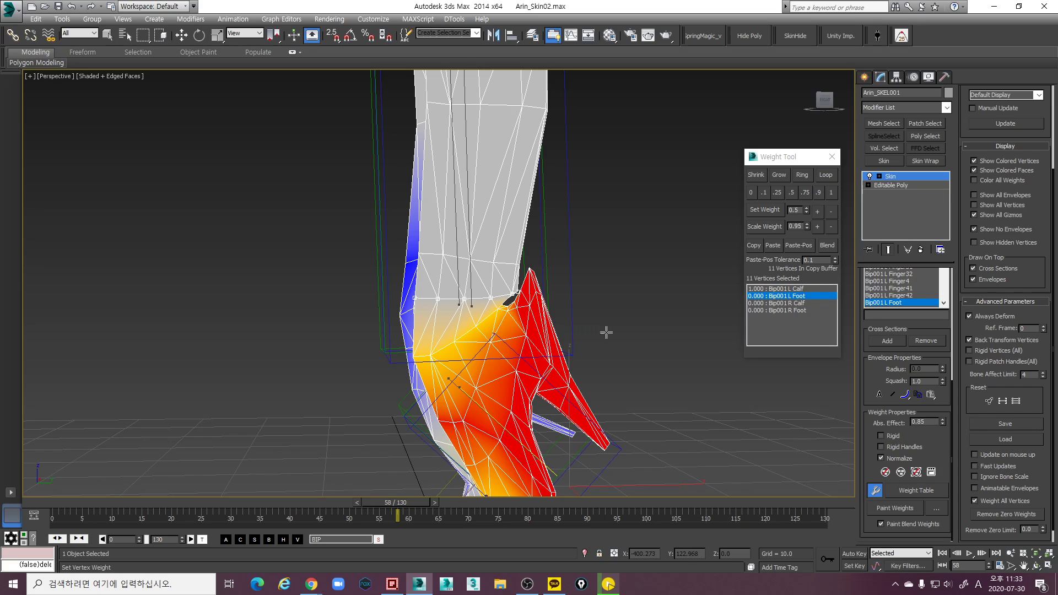
{"action": "key", "text": "ctrl+z"}
{"action": "key", "text": "ctrl+z"}
{"action": "key", "text": "ctrl+z"}
{"action": "key", "text": "ctrl+z"}
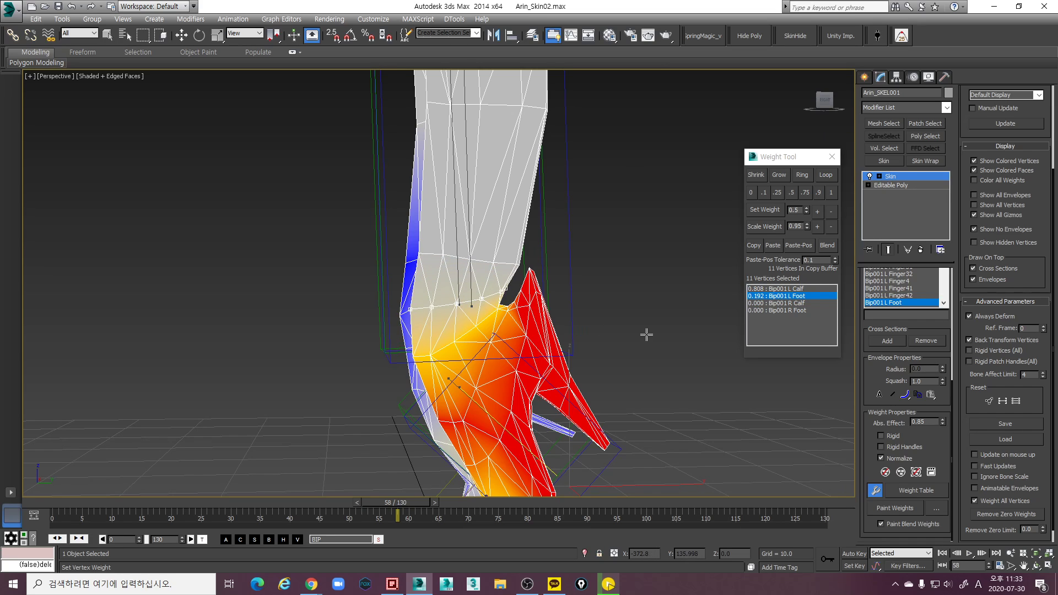
{"action": "key", "text": "ctrl+z"}
{"action": "key", "text": "ctrl+z"}
{"action": "key", "text": "ctrl+z"}
{"action": "key", "text": "w"}
Select the ten vertices of the next edge ring up the left calf and raise their Bip001 L Foot weight to 0.122
{"action": "middle_click_drag", "start_coordinate": [642, 335], "coordinate": [444, 245], "text": "alt"}
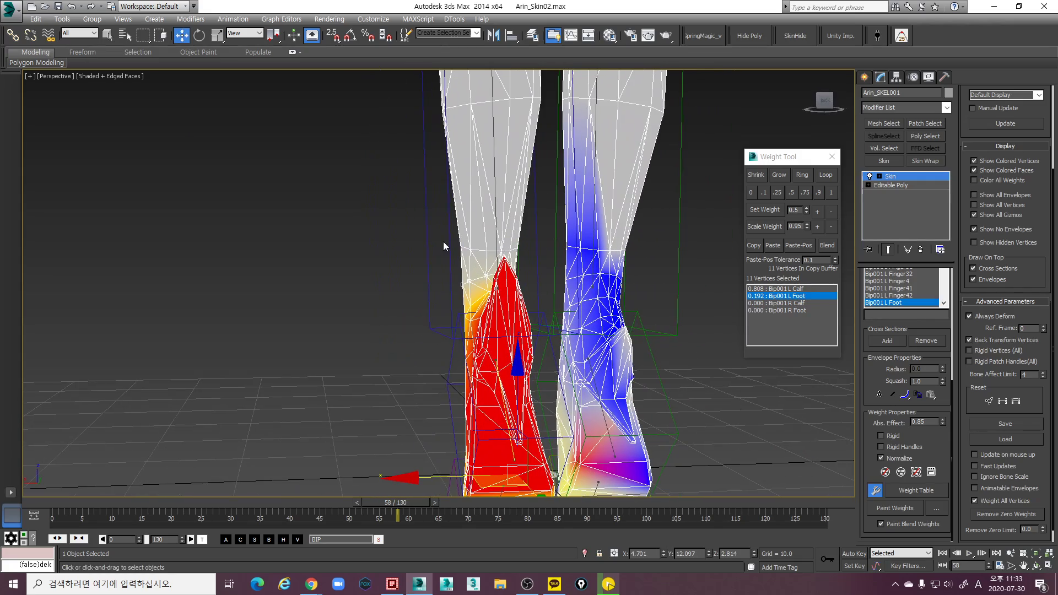
{"action": "left_click_drag", "start_coordinate": [481, 254], "coordinate": [478, 251]}
{"action": "mouse_move", "coordinate": [482, 285]}
{"action": "middle_mouse_down", "text": "alt"}
{"action": "mouse_move", "coordinate": [590, 309]}
{"action": "mouse_move", "coordinate": [566, 288]}
{"action": "mouse_move", "coordinate": [573, 273]}
{"action": "middle_mouse_up", "text": "alt"}
{"action": "key", "text": "F3"}
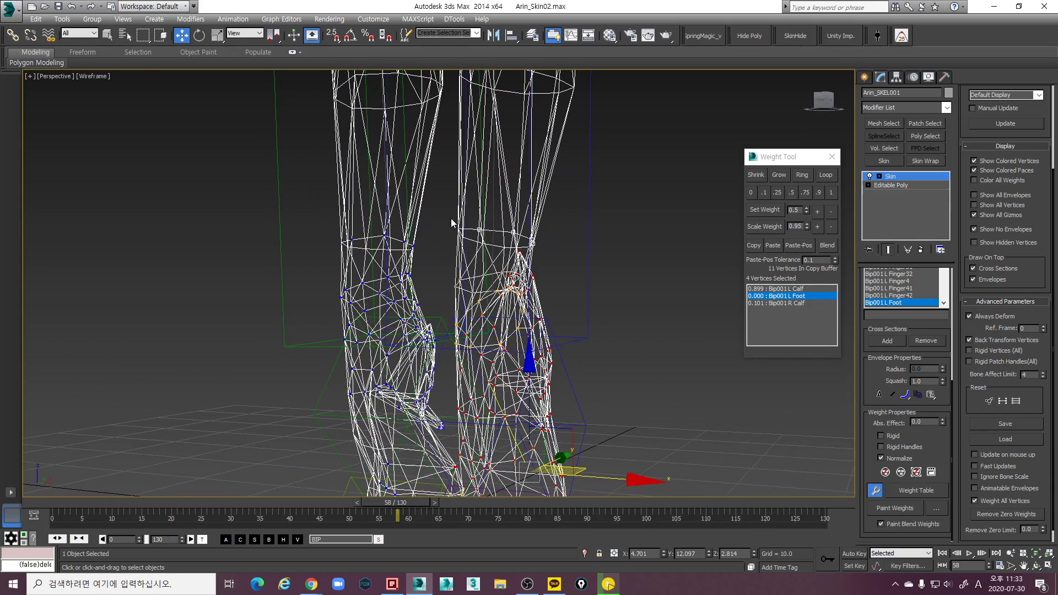
{"action": "left_click_drag", "start_coordinate": [451, 219], "coordinate": [501, 261]}
{"action": "middle_click_drag", "start_coordinate": [507, 260], "coordinate": [483, 172], "text": "alt"}
{"action": "scroll", "coordinate": [539, 254], "scroll_direction": "up", "scroll_amount": 5}
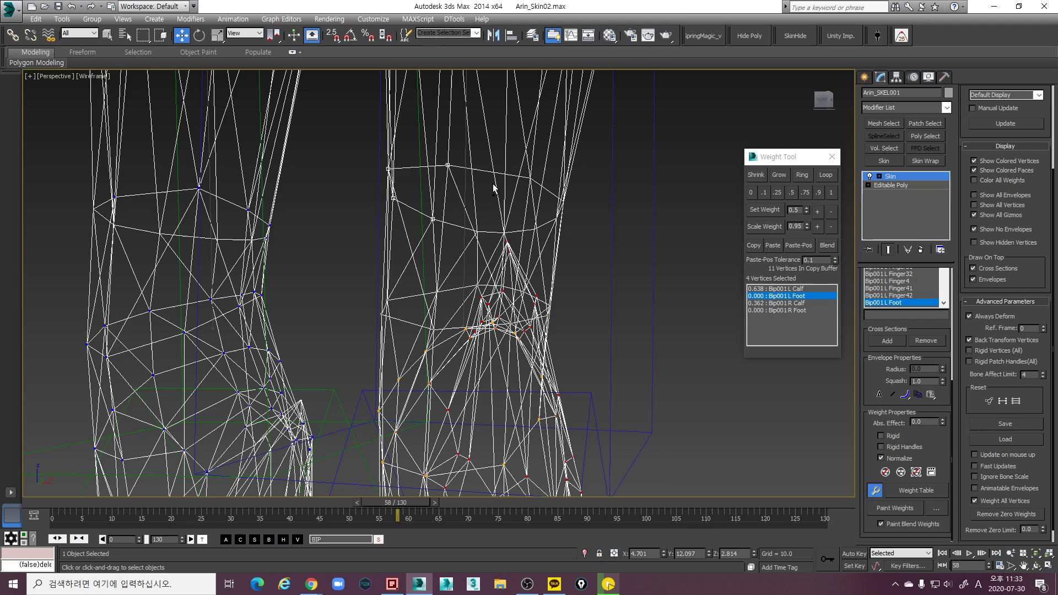
{"action": "left_click_drag", "start_coordinate": [478, 167], "coordinate": [583, 239]}
{"action": "key", "text": "F3"}
{"action": "middle_click_drag", "start_coordinate": [547, 241], "coordinate": [548, 247], "text": "alt"}
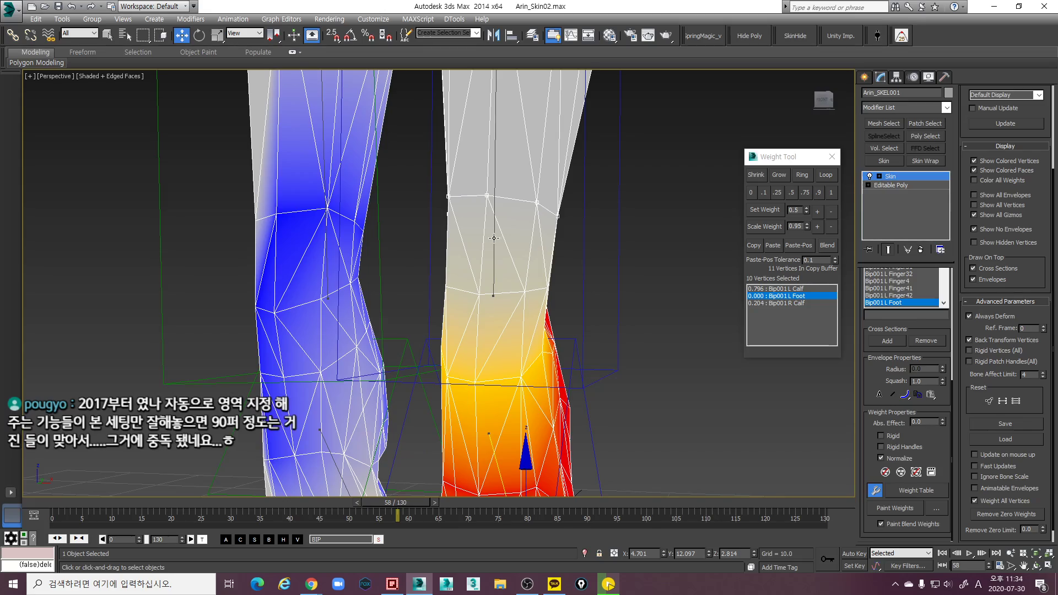
{"action": "middle_click_drag", "start_coordinate": [460, 313], "coordinate": [391, 283], "text": "alt"}
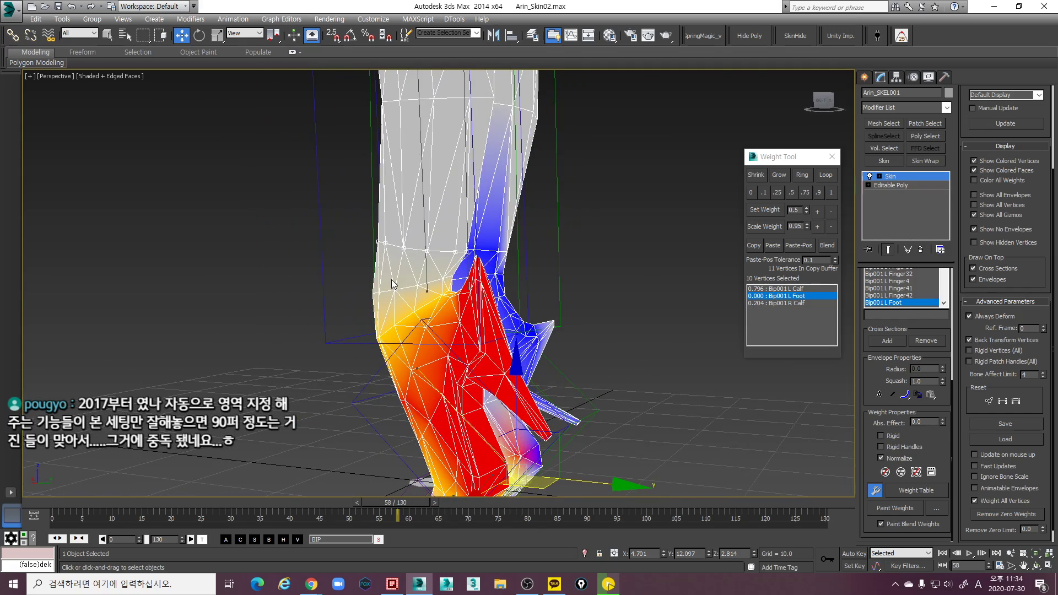
{"action": "middle_click_drag", "start_coordinate": [634, 277], "coordinate": [558, 362], "text": "alt"}
{"action": "key", "text": "p"}
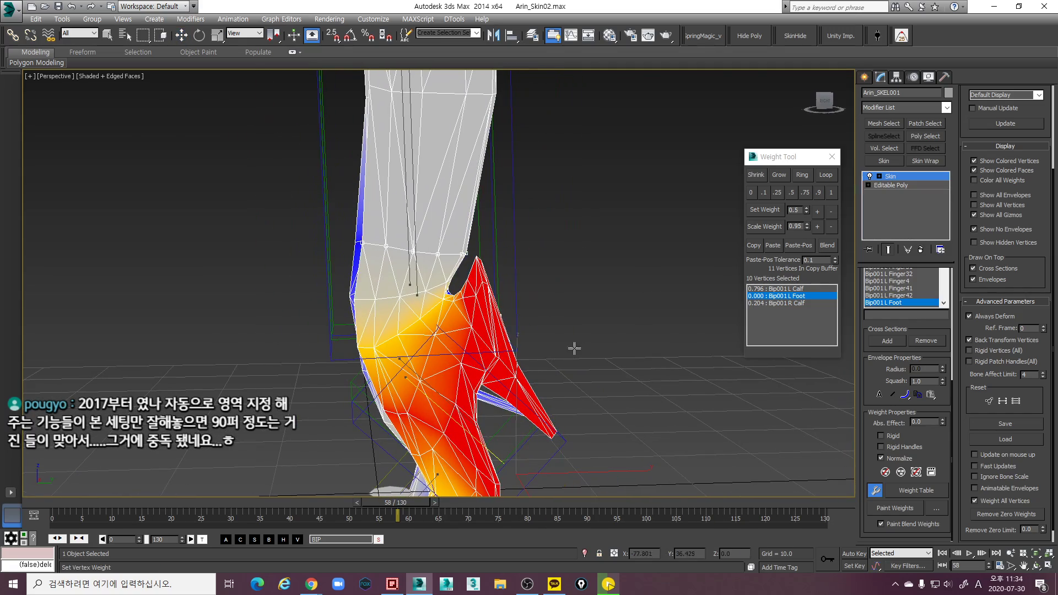
{"action": "left_click_drag", "start_coordinate": [608, 276], "coordinate": [624, 277]}
{"action": "key", "text": "w"}
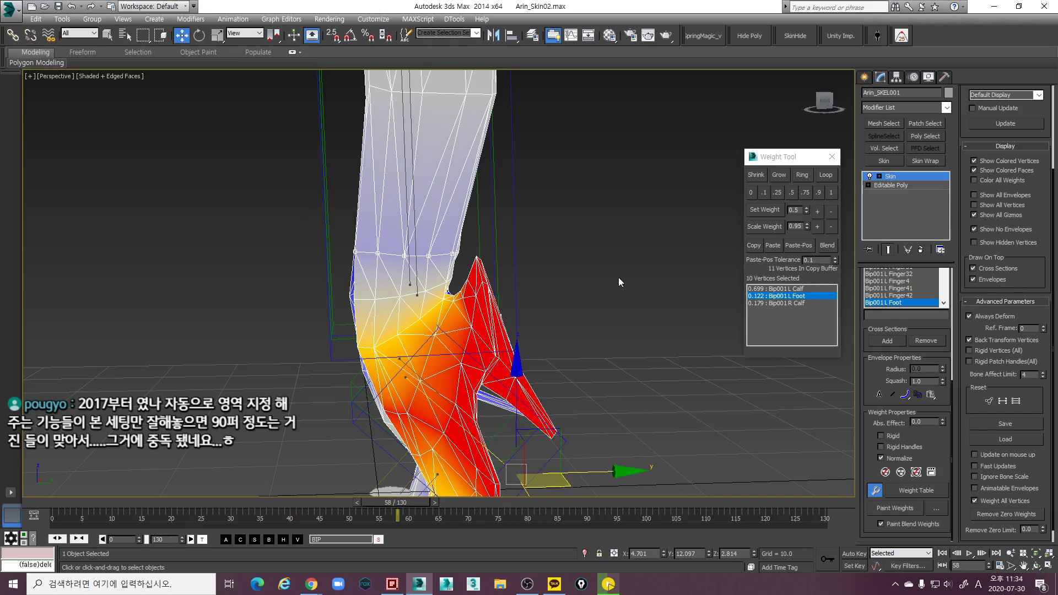
Remove the Bip001 R Calf influence from the left leg by selecting its knee, shin and foot vertices and clearing that bone's weight to 0
{"action": "middle_click_drag", "start_coordinate": [618, 277], "coordinate": [417, 302], "text": "alt"}
{"action": "scroll", "coordinate": [474, 294], "scroll_direction": "up", "scroll_amount": 6}
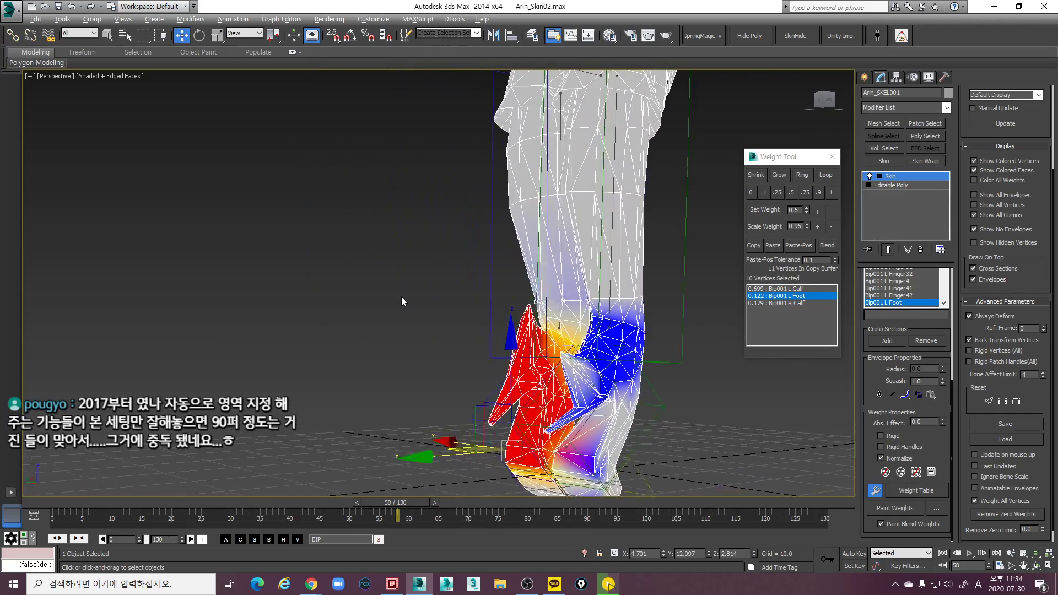
{"action": "mouse_move", "coordinate": [650, 338]}
{"action": "middle_mouse_down", "text": "alt"}
{"action": "mouse_move", "coordinate": [646, 314]}
{"action": "mouse_move", "coordinate": [602, 282]}
{"action": "mouse_move", "coordinate": [590, 295]}
{"action": "mouse_move", "coordinate": [458, 287]}
{"action": "middle_mouse_up", "text": "alt"}
{"action": "key", "text": "F3"}
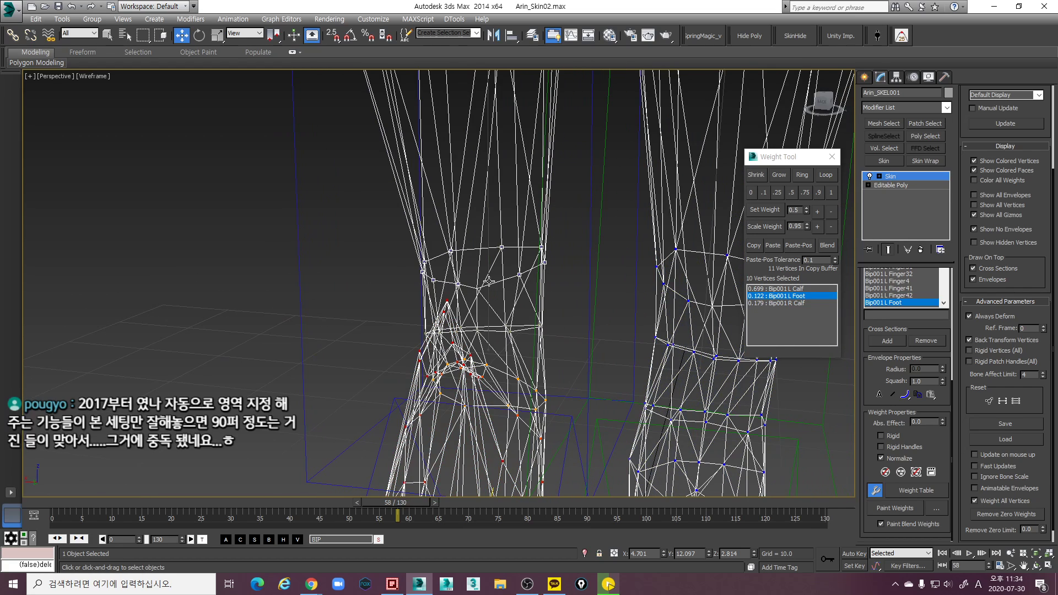
{"action": "key", "text": "F3"}
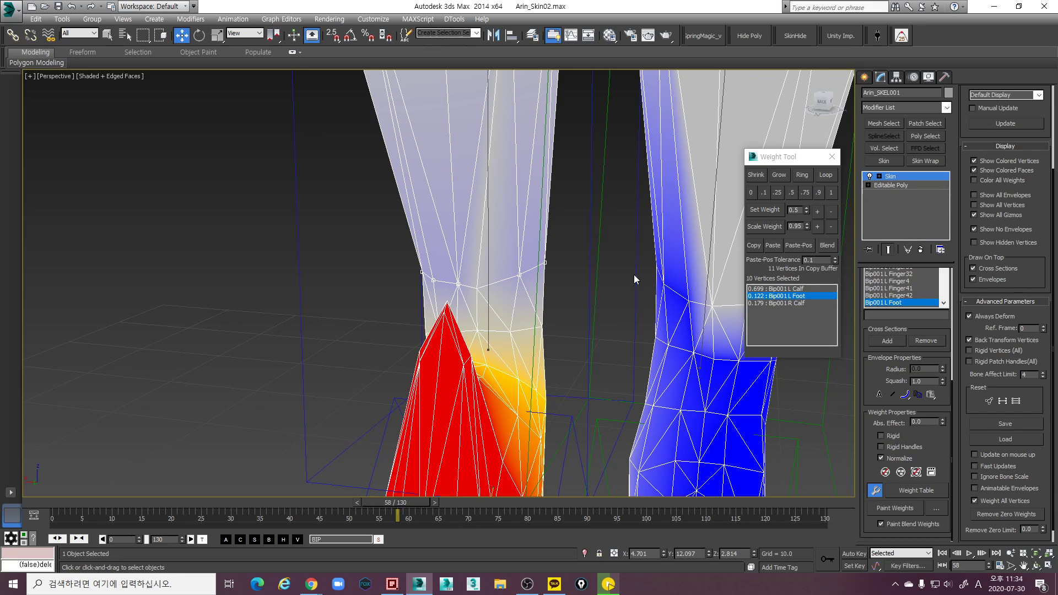
{"action": "left_click", "coordinate": [544, 263]}
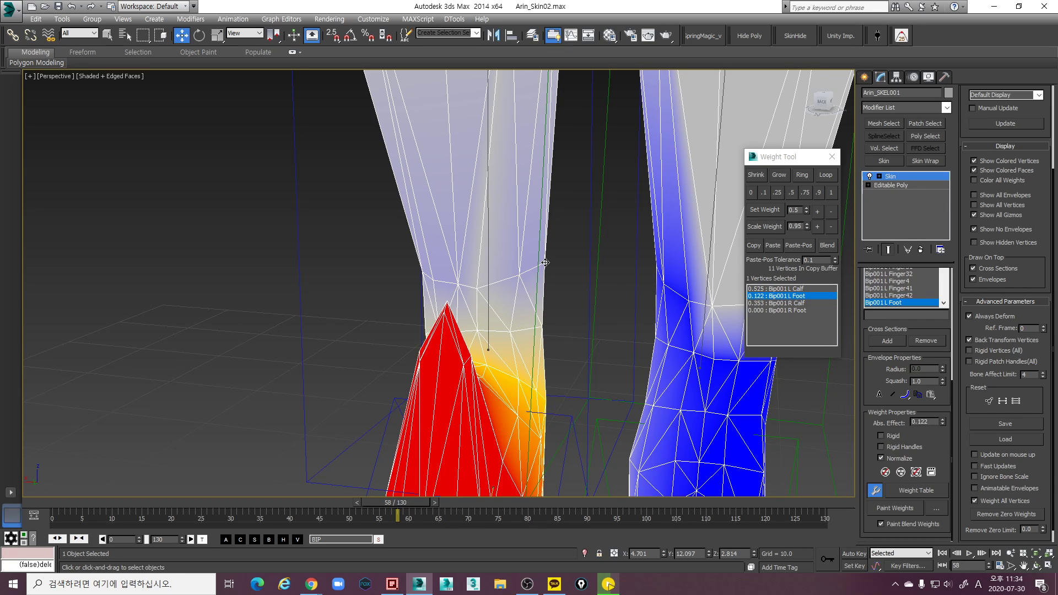
{"action": "left_click", "coordinate": [799, 302]}
{"action": "scroll", "coordinate": [498, 287], "scroll_direction": "down", "scroll_amount": 5}
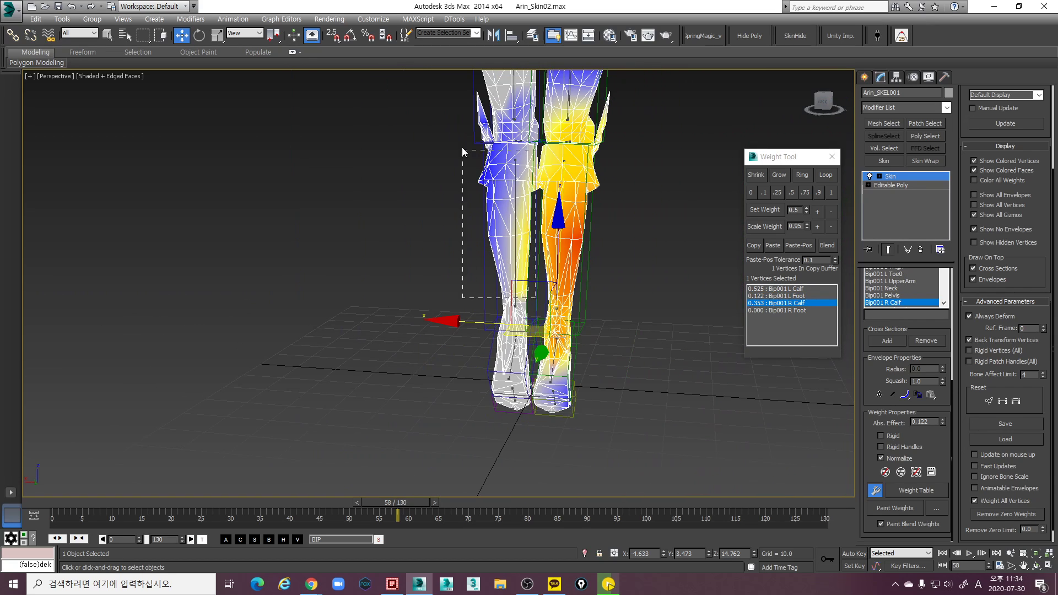
{"action": "left_click_drag", "start_coordinate": [461, 147], "coordinate": [473, 88]}
{"action": "left_click", "coordinate": [753, 245]}
{"action": "scroll", "coordinate": [549, 289], "scroll_direction": "up", "scroll_amount": 5}
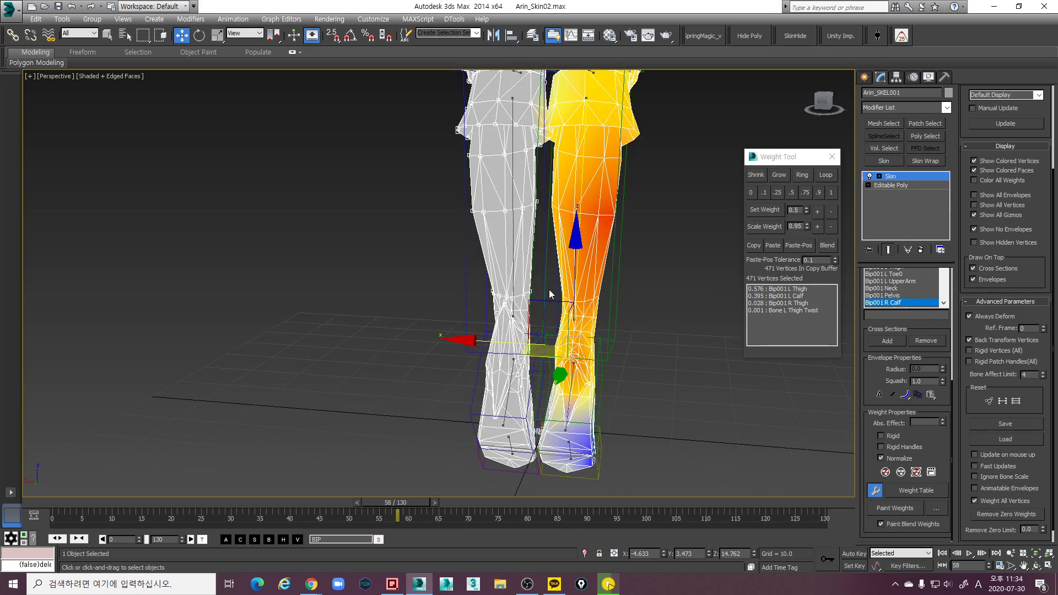
{"action": "scroll", "coordinate": [554, 300], "scroll_direction": "up", "scroll_amount": 4}
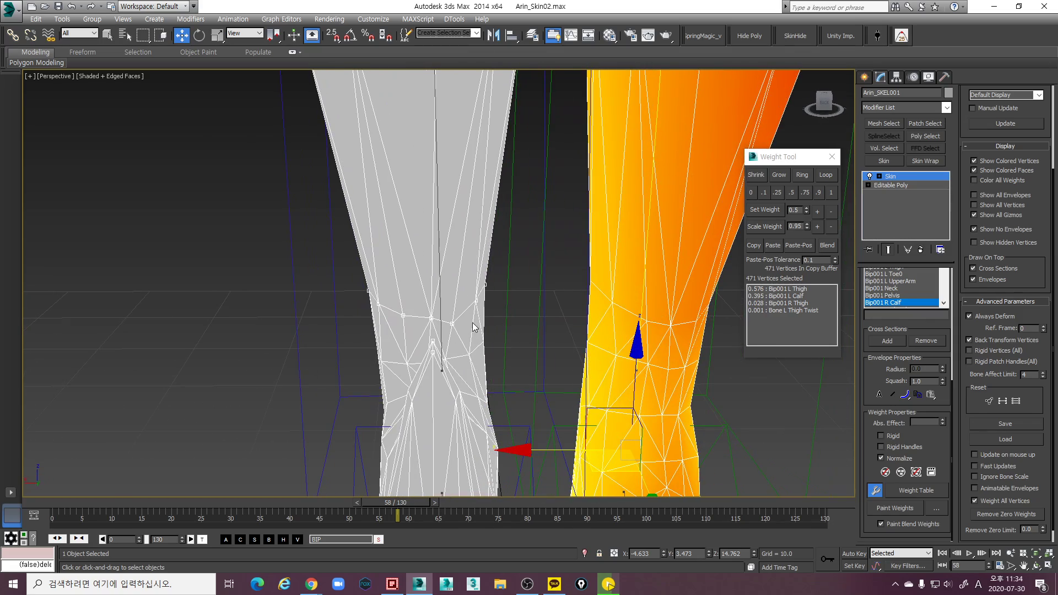
Copy the weights of an inner vertex on the left ankle ring and paste them onto a neighbouring ring vertex
{"action": "left_click", "coordinate": [476, 301]}
{"action": "middle_click_drag", "start_coordinate": [495, 319], "coordinate": [493, 319]}
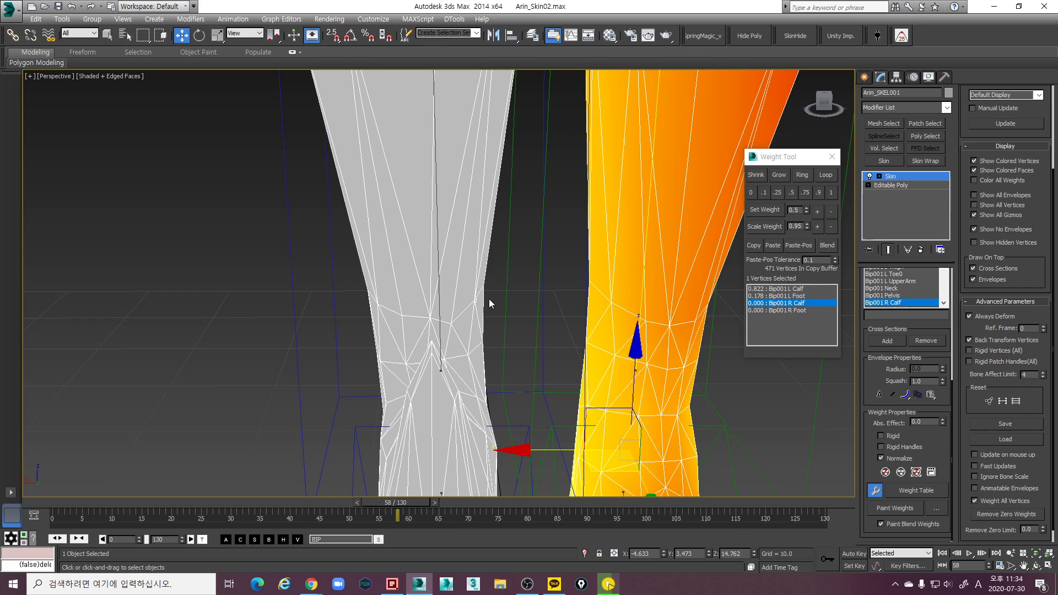
{"action": "left_click", "coordinate": [754, 245]}
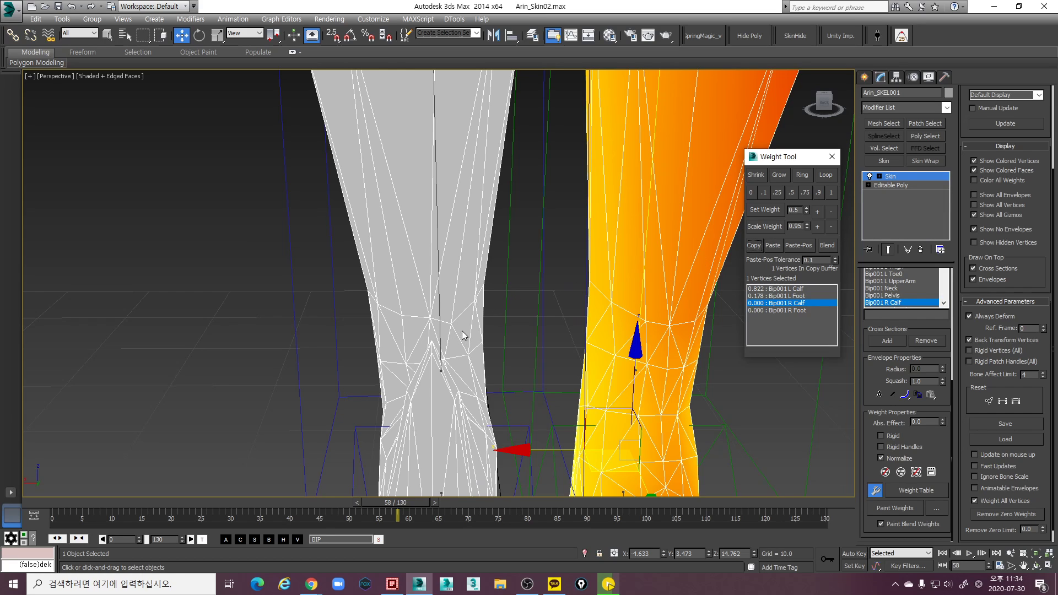
{"action": "left_click", "coordinate": [777, 245]}
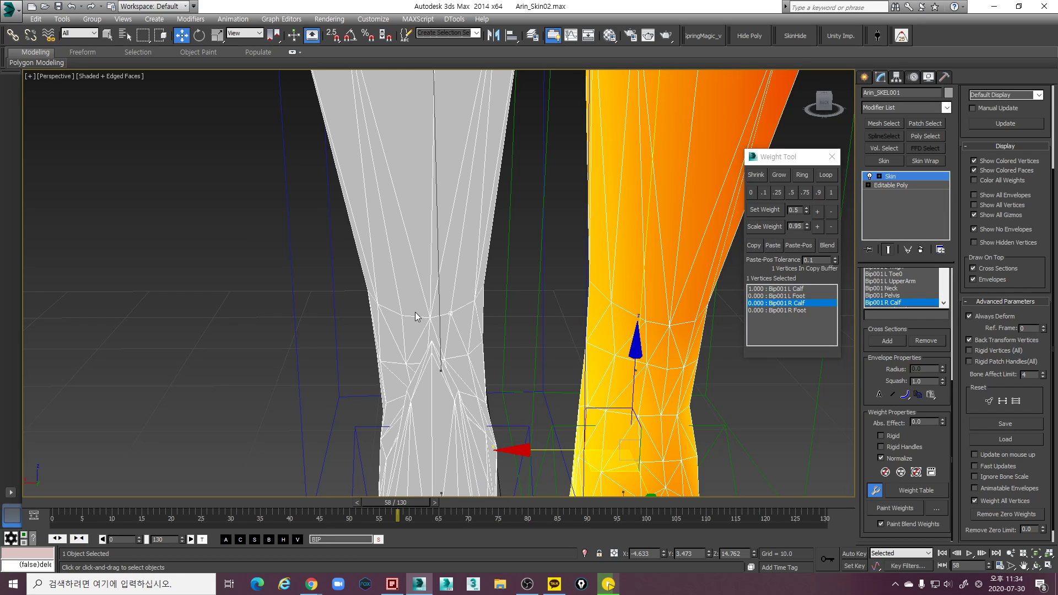
Examine how the Bip001 R Calf weight is distributed over both legs and knees from the front
{"action": "middle_click_drag", "start_coordinate": [414, 312], "coordinate": [634, 275], "text": "alt"}
{"action": "mouse_move", "coordinate": [562, 252]}
{"action": "middle_mouse_down", "text": "alt"}
{"action": "mouse_move", "coordinate": [498, 314]}
{"action": "mouse_move", "coordinate": [521, 337]}
{"action": "mouse_move", "coordinate": [574, 316]}
{"action": "mouse_move", "coordinate": [584, 326]}
{"action": "mouse_move", "coordinate": [560, 328]}
{"action": "mouse_move", "coordinate": [560, 354]}
{"action": "middle_mouse_up", "text": "alt"}
{"action": "scroll", "coordinate": [498, 315], "scroll_direction": "down", "scroll_amount": 5}
{"action": "key", "text": "F3"}
{"action": "key", "text": "F3"}
{"action": "scroll", "coordinate": [560, 329], "scroll_direction": "down", "scroll_amount": 3}
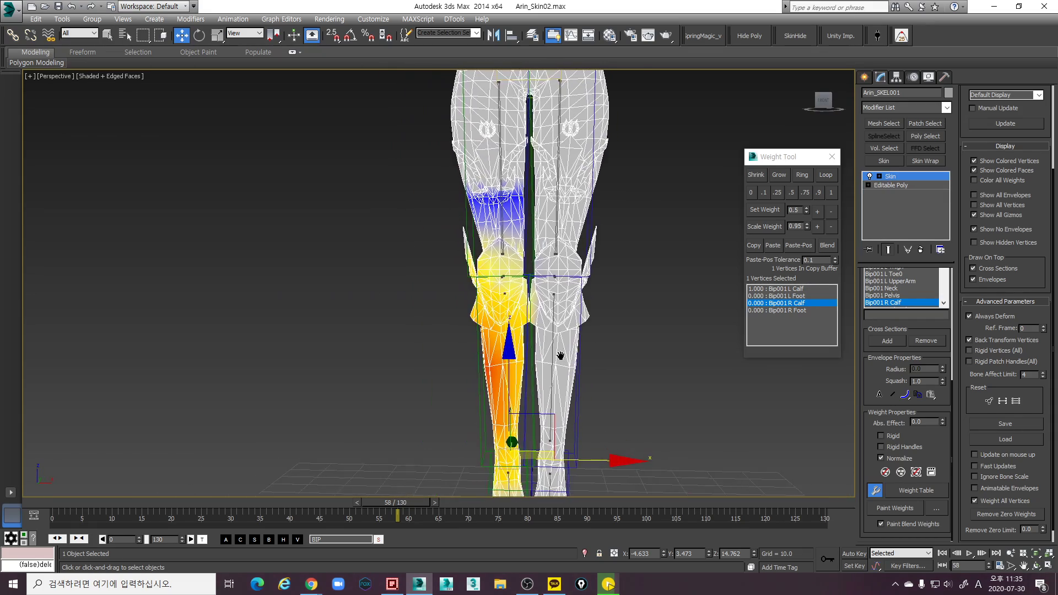
{"action": "scroll", "coordinate": [535, 319], "scroll_direction": "up", "scroll_amount": 7}
{"action": "scroll", "coordinate": [528, 317], "scroll_direction": "down", "scroll_amount": 3}
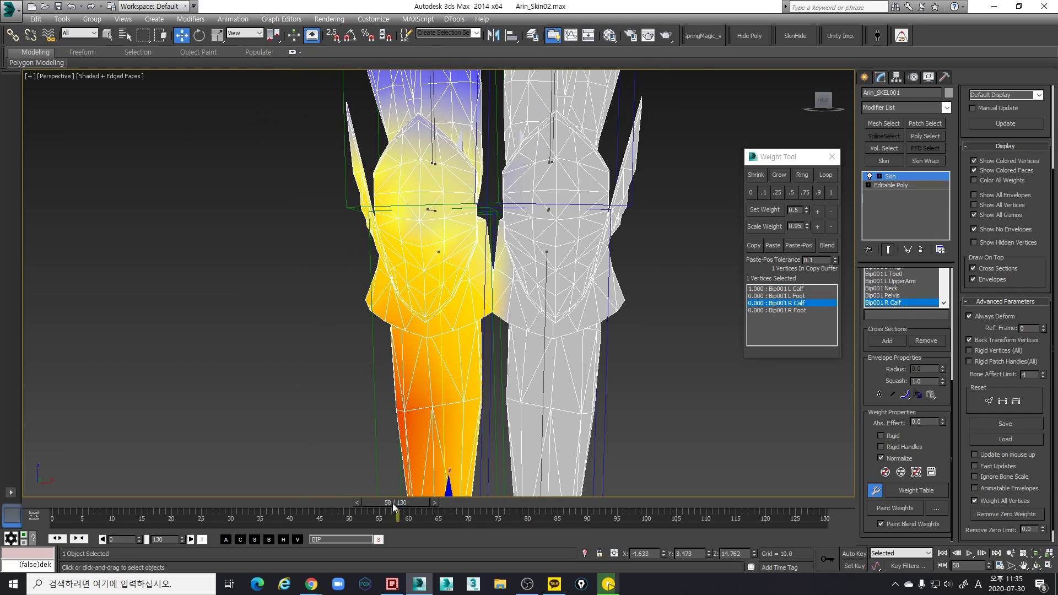
At frame 26, select the knee vertices stretched between the legs and set their Bip001 R Calf weight to 0
{"action": "left_click_drag", "start_coordinate": [392, 504], "coordinate": [210, 471]}
{"action": "key", "text": "w"}
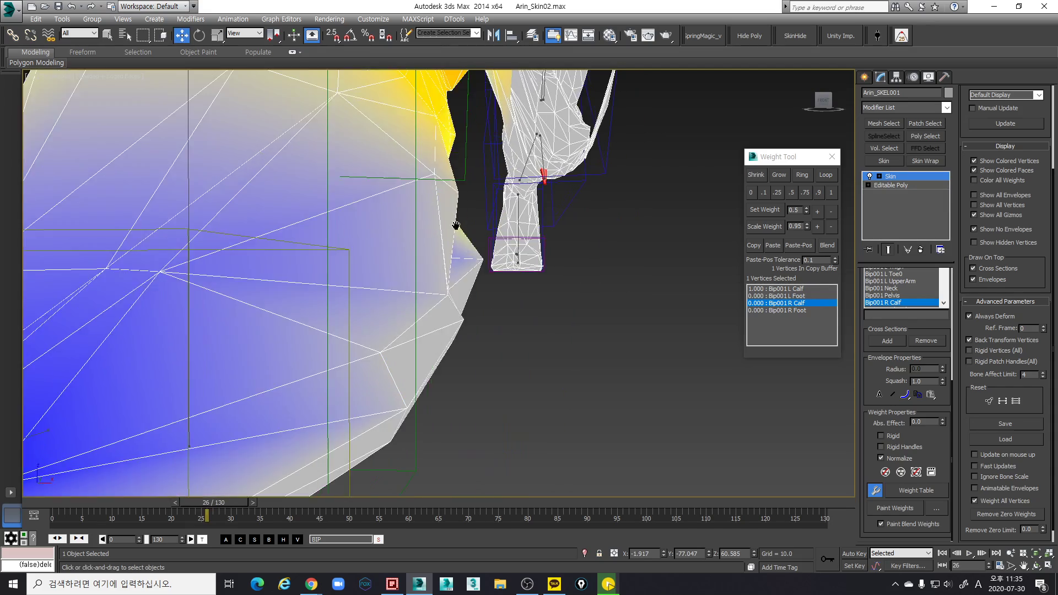
{"action": "scroll", "coordinate": [456, 225], "scroll_direction": "down", "scroll_amount": 4}
{"action": "middle_click_drag", "start_coordinate": [456, 225], "coordinate": [510, 330]}
{"action": "scroll", "coordinate": [613, 358], "scroll_direction": "up", "scroll_amount": 3}
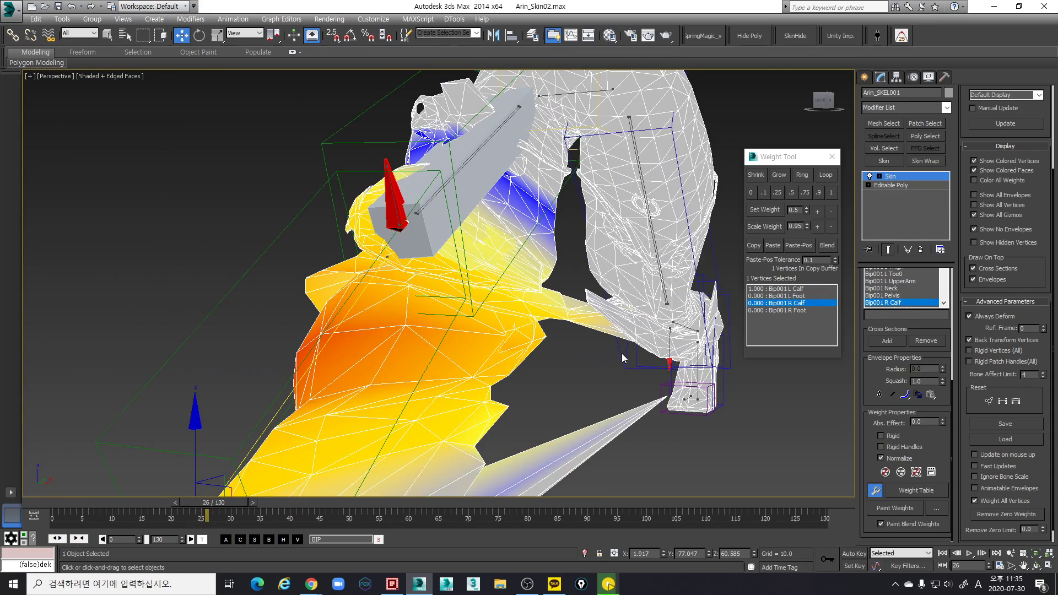
{"action": "left_click_drag", "start_coordinate": [555, 276], "coordinate": [554, 274]}
{"action": "left_click", "coordinate": [751, 191]}
{"action": "middle_click_drag", "start_coordinate": [653, 337], "coordinate": [645, 315]}
{"action": "scroll", "coordinate": [636, 316], "scroll_direction": "down", "scroll_amount": 3}
{"action": "left_click_drag", "start_coordinate": [564, 287], "coordinate": [512, 207]}
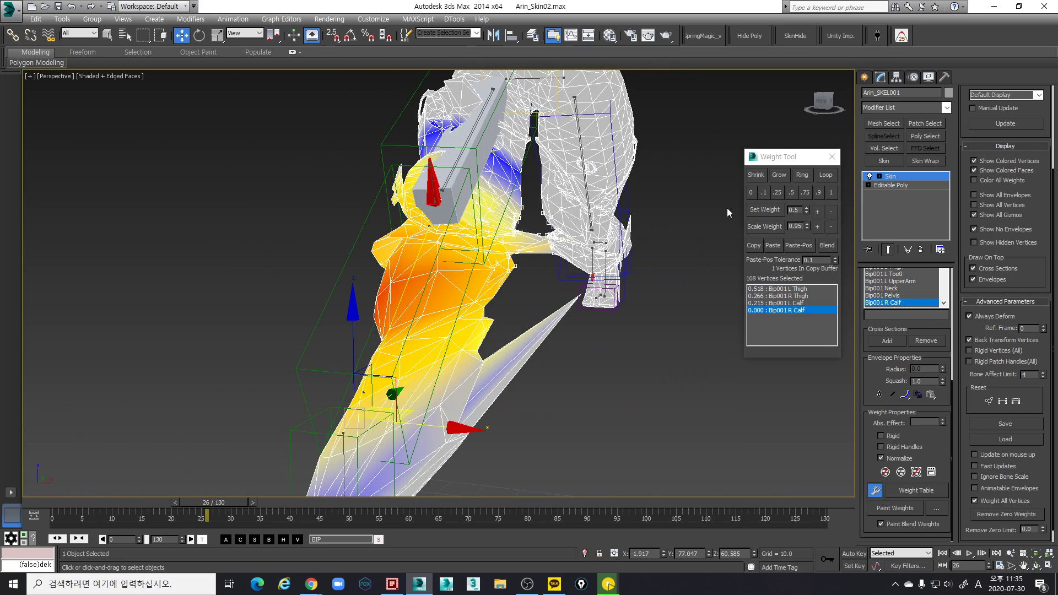
{"action": "left_click", "coordinate": [751, 196]}
At frame 16, set the Bip001 R Calf weight to 1 on the right shin and toe vertices stretched toward the left leg
{"action": "middle_click_drag", "start_coordinate": [655, 308], "coordinate": [458, 361], "text": "alt"}
{"action": "scroll", "coordinate": [510, 345], "scroll_direction": "down", "scroll_amount": 3}
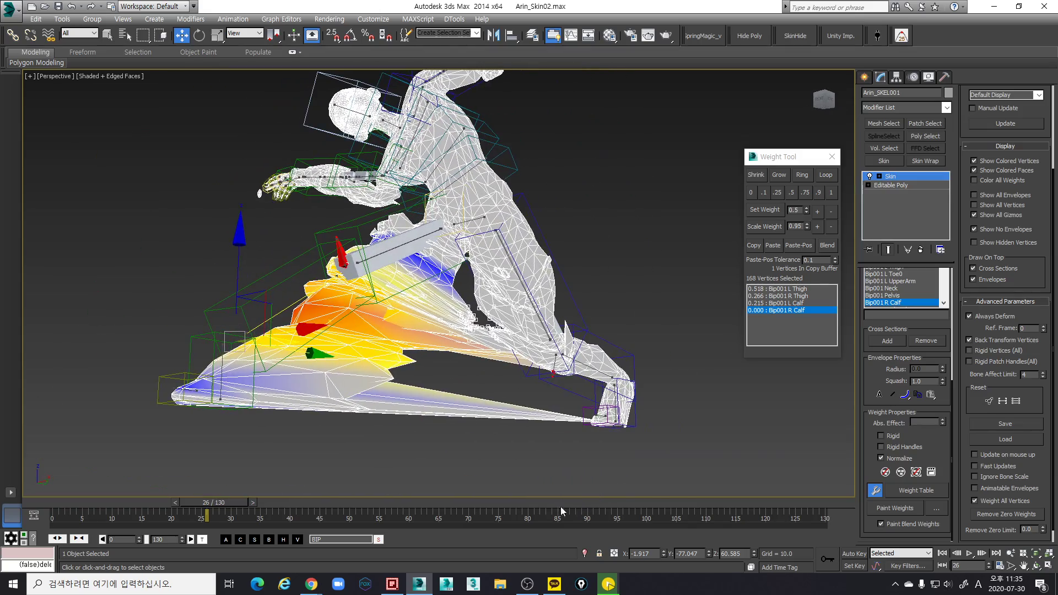
{"action": "left_click_drag", "start_coordinate": [248, 514], "coordinate": [184, 490]}
{"action": "middle_click_drag", "start_coordinate": [430, 380], "coordinate": [566, 317], "text": "alt"}
{"action": "scroll", "coordinate": [571, 330], "scroll_direction": "up", "scroll_amount": 3}
{"action": "scroll", "coordinate": [585, 357], "scroll_direction": "down", "scroll_amount": 5}
{"action": "middle_click_drag", "start_coordinate": [584, 400], "coordinate": [588, 286]}
{"action": "scroll", "coordinate": [426, 305], "scroll_direction": "up", "scroll_amount": 6}
{"action": "scroll", "coordinate": [589, 286], "scroll_direction": "down", "scroll_amount": 3}
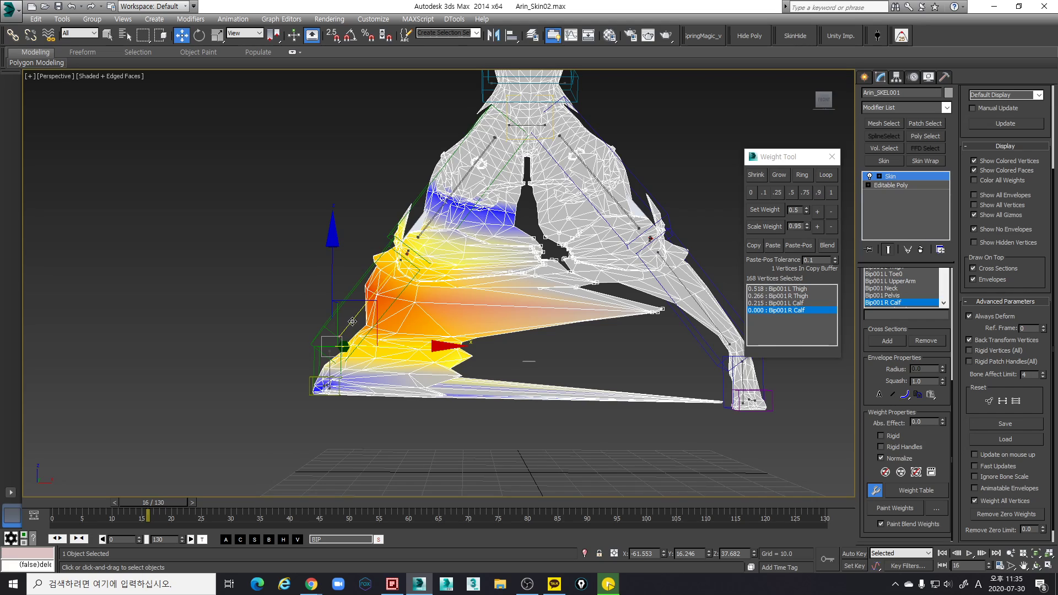
{"action": "middle_click_drag", "start_coordinate": [651, 322], "coordinate": [646, 323]}
{"action": "left_click_drag", "start_coordinate": [651, 309], "coordinate": [637, 302]}
{"action": "left_click", "coordinate": [830, 194]}
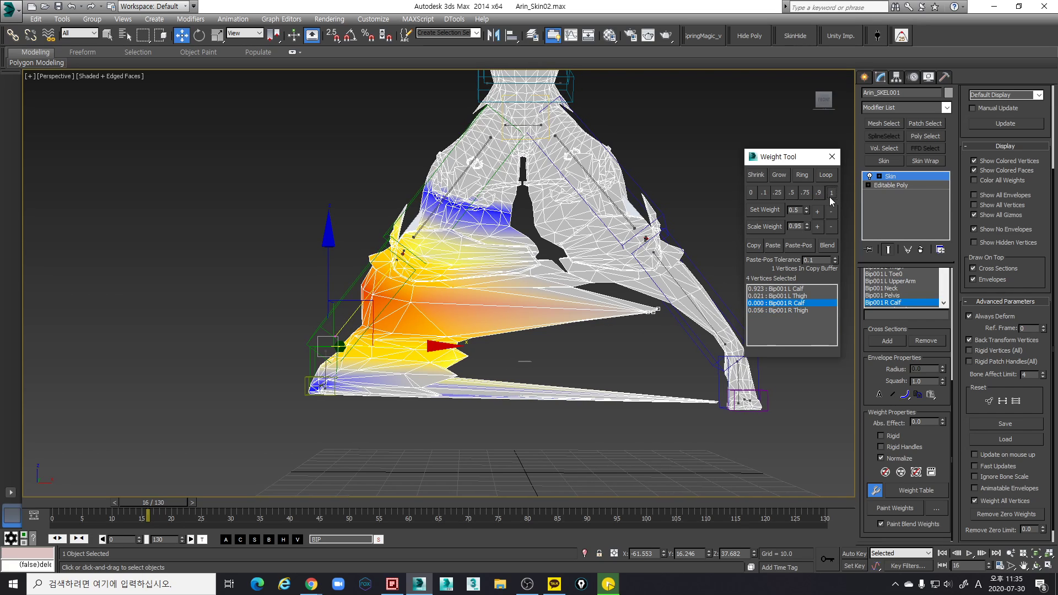
{"action": "left_click_drag", "start_coordinate": [723, 414], "coordinate": [708, 392]}
{"action": "left_click", "coordinate": [829, 194]}
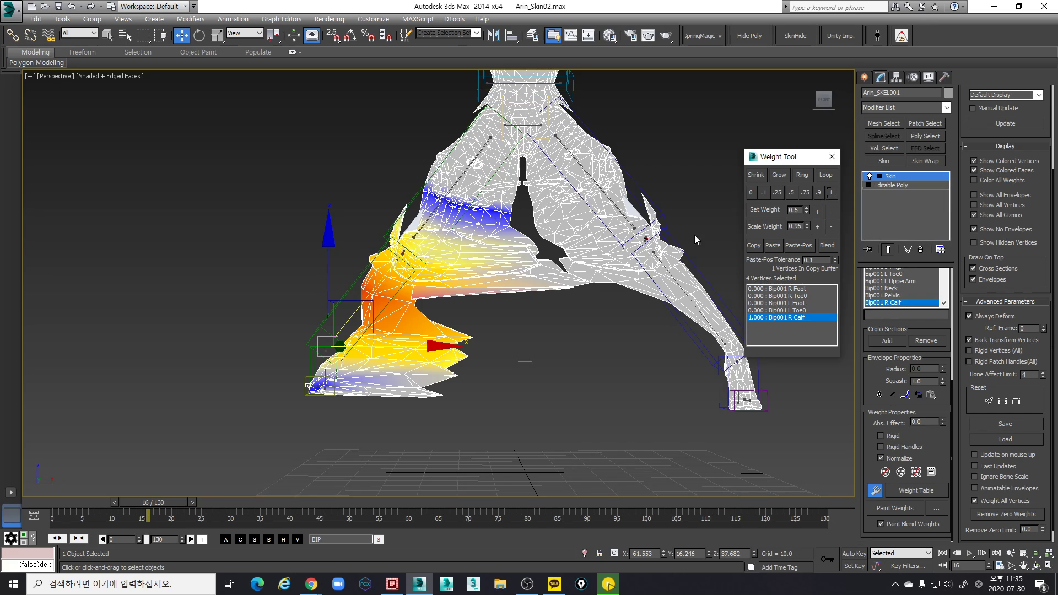
Select the right leg's stretched inner knee vertices, grow the selection and set their Bip001 R Calf weight to 1, including the remaining stragglers
{"action": "left_click_drag", "start_coordinate": [513, 307], "coordinate": [450, 246]}
{"action": "left_click", "coordinate": [779, 174]}
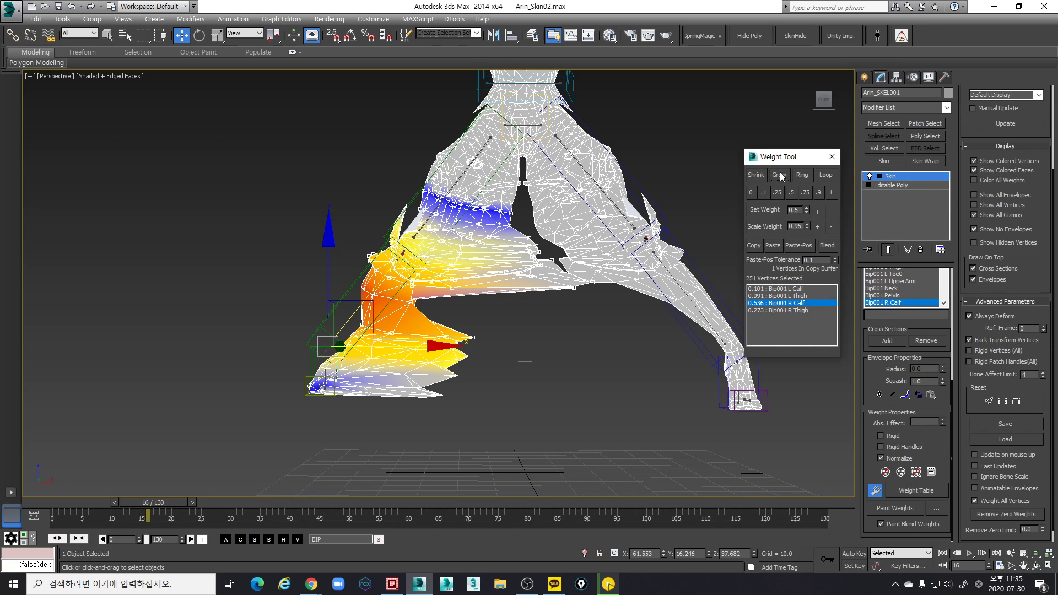
{"action": "left_click", "coordinate": [829, 194]}
{"action": "left_click_drag", "start_coordinate": [544, 270], "coordinate": [512, 247]}
{"action": "left_click", "coordinate": [833, 193]}
Set the Bip001 R Calf weight to 1 on the stretched vertices of the right lower shin, foot and inner thigh above the knee
{"action": "left_click_drag", "start_coordinate": [529, 384], "coordinate": [382, 320]}
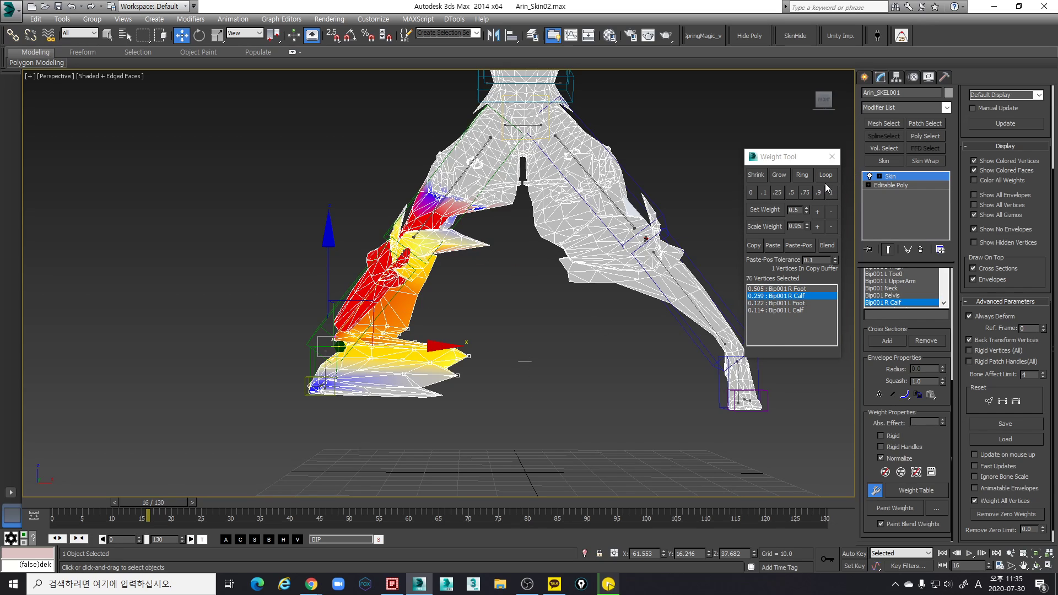
{"action": "left_click", "coordinate": [830, 192]}
{"action": "left_click", "coordinate": [832, 193]}
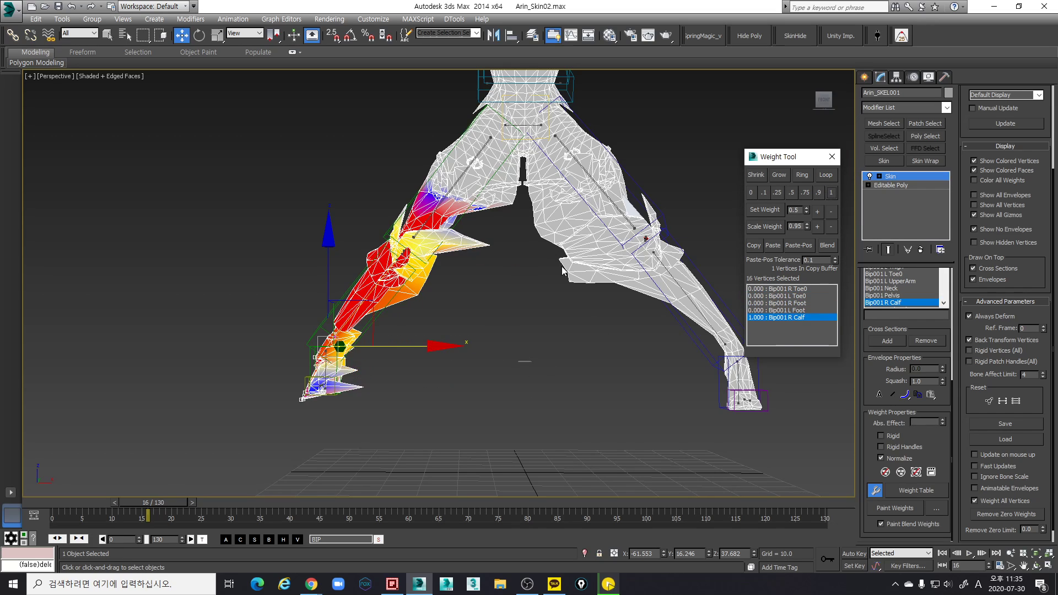
{"action": "left_click_drag", "start_coordinate": [532, 277], "coordinate": [431, 222]}
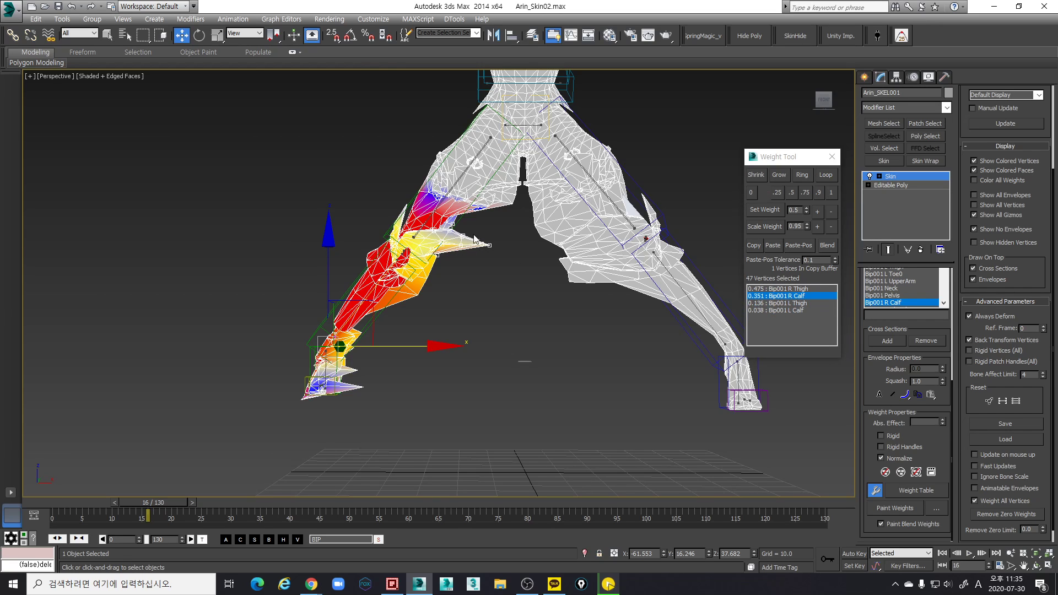
{"action": "left_click", "coordinate": [831, 192]}
Return to frame 0 and select the outer spike element beside the left knee
{"action": "scroll", "coordinate": [567, 358], "scroll_direction": "up", "scroll_amount": 4}
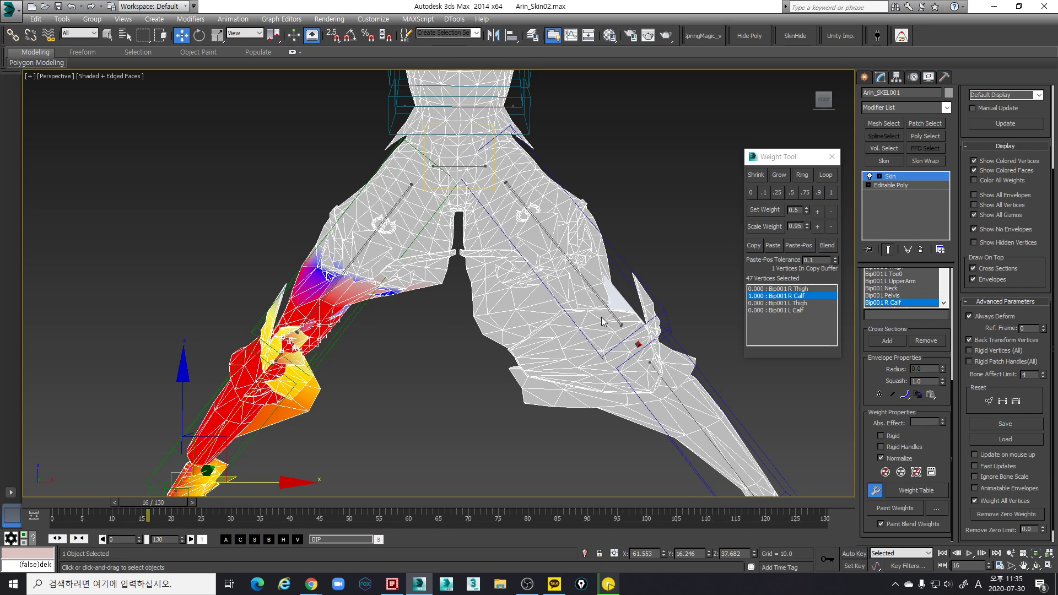
{"action": "middle_click_drag", "start_coordinate": [603, 322], "coordinate": [574, 343]}
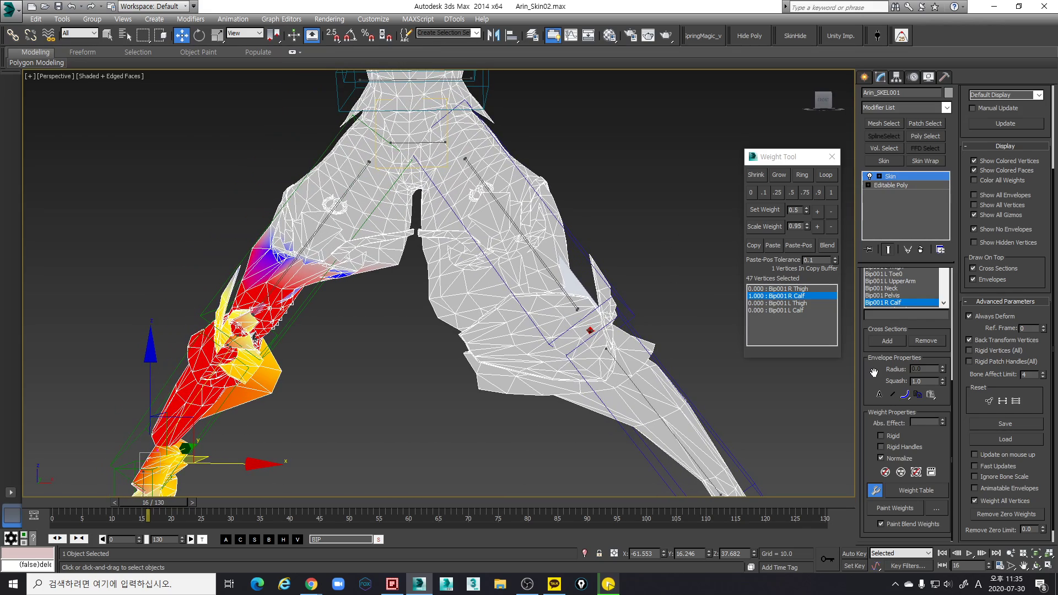
{"action": "scroll", "coordinate": [873, 372], "scroll_direction": "up", "scroll_amount": 5}
{"action": "middle_click_drag", "start_coordinate": [551, 442], "coordinate": [542, 441]}
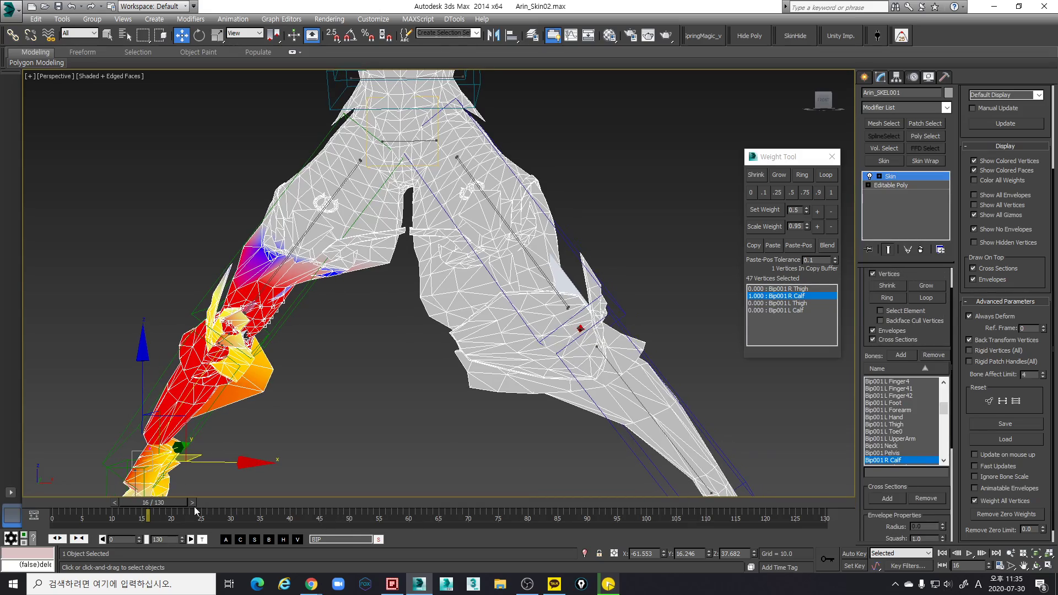
{"action": "left_click_drag", "start_coordinate": [148, 503], "coordinate": [55, 503]}
{"action": "middle_click_drag", "start_coordinate": [468, 418], "coordinate": [508, 290]}
{"action": "scroll", "coordinate": [494, 360], "scroll_direction": "up", "scroll_amount": 6}
{"action": "scroll", "coordinate": [516, 323], "scroll_direction": "down", "scroll_amount": 4}
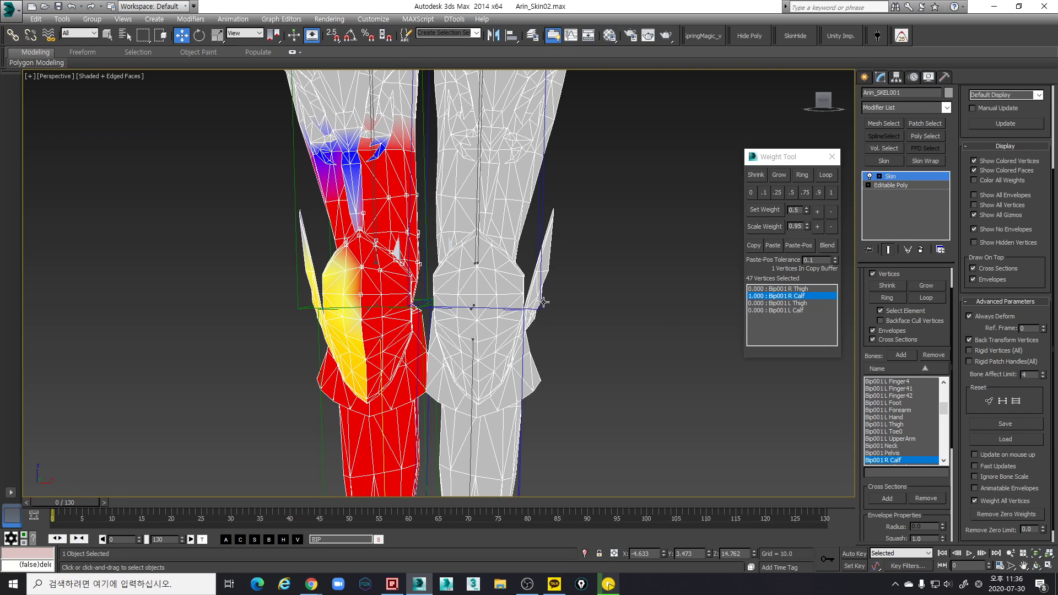
{"action": "left_click", "coordinate": [546, 273]}
{"action": "middle_click_drag", "start_coordinate": [546, 267], "coordinate": [588, 319], "text": "alt"}
{"action": "left_click_drag", "start_coordinate": [567, 287], "coordinate": [552, 247]}
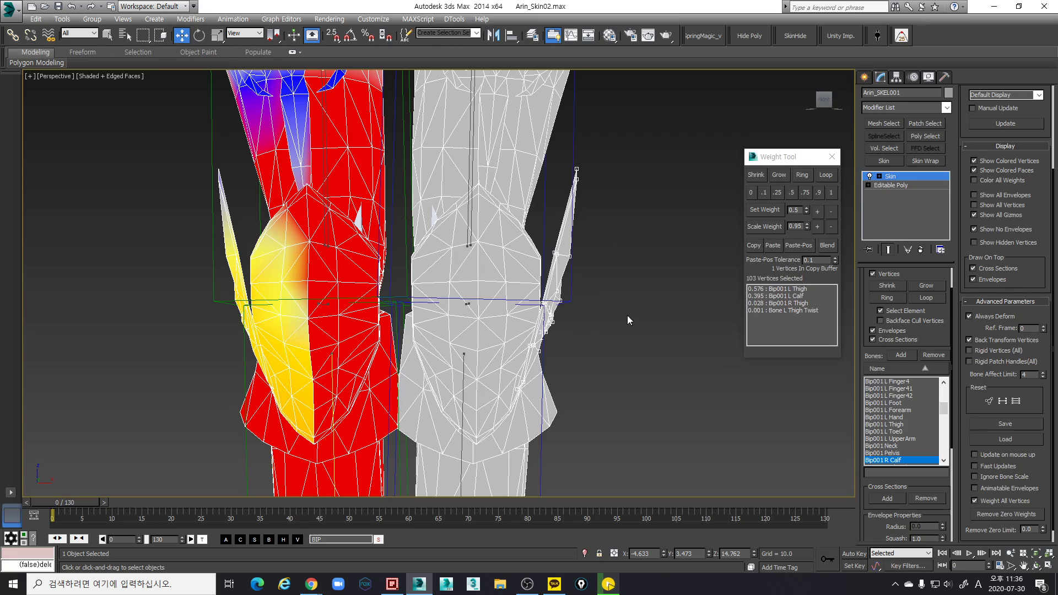
Add the left kneecap plate and the remaining outer knee spike pieces to the vertex selection
{"action": "middle_click_drag", "start_coordinate": [628, 317], "coordinate": [496, 300], "text": "alt"}
{"action": "left_click", "coordinate": [412, 306]}
{"action": "scroll", "coordinate": [469, 319], "scroll_direction": "down", "scroll_amount": 2}
{"action": "left_click", "coordinate": [545, 312]}
{"action": "scroll", "coordinate": [385, 297], "scroll_direction": "up", "scroll_amount": 2}
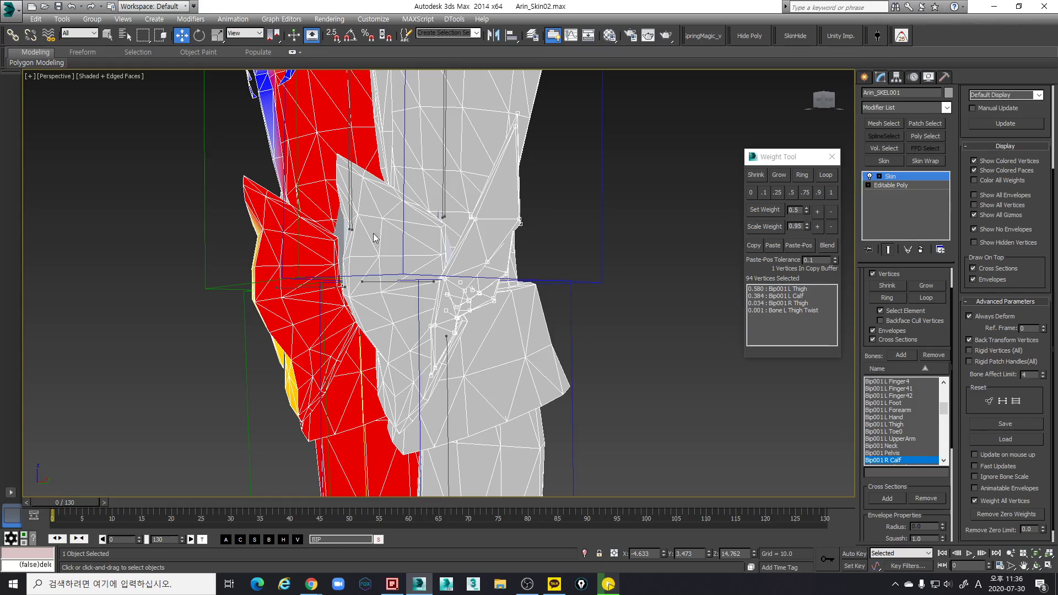
{"action": "middle_click_drag", "start_coordinate": [364, 212], "coordinate": [583, 226], "text": "alt"}
{"action": "left_click_drag", "start_coordinate": [587, 212], "coordinate": [561, 170], "text": "ctrl"}
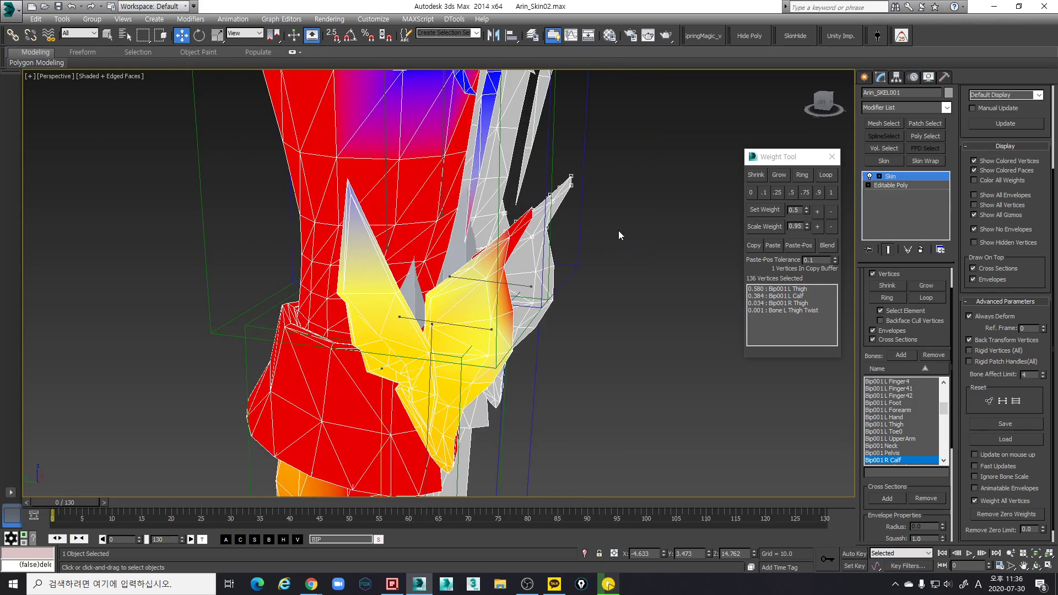
{"action": "middle_click_drag", "start_coordinate": [618, 231], "coordinate": [575, 226], "text": "alt"}
{"action": "left_click_drag", "start_coordinate": [616, 293], "coordinate": [579, 279], "text": "ctrl"}
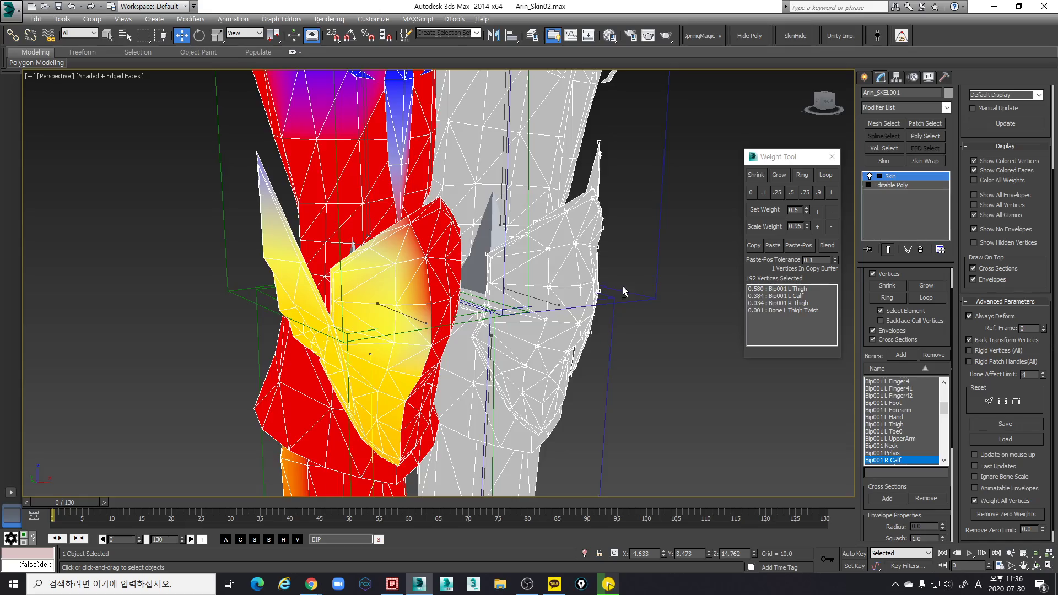
Choose the Bip001_B_L Knee bone and set its weight to 1 on the selected kneecap and spike vertices
{"action": "middle_click_drag", "start_coordinate": [622, 286], "coordinate": [437, 277], "text": "alt"}
{"action": "scroll", "coordinate": [604, 309], "scroll_direction": "down", "scroll_amount": 3}
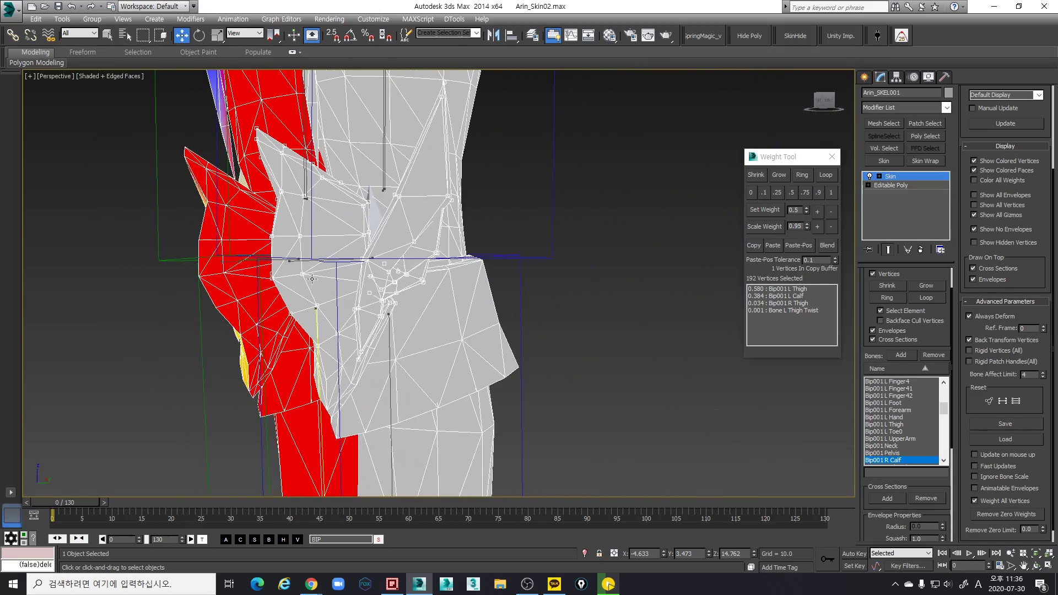
{"action": "middle_click_drag", "start_coordinate": [312, 274], "coordinate": [377, 318], "text": "alt"}
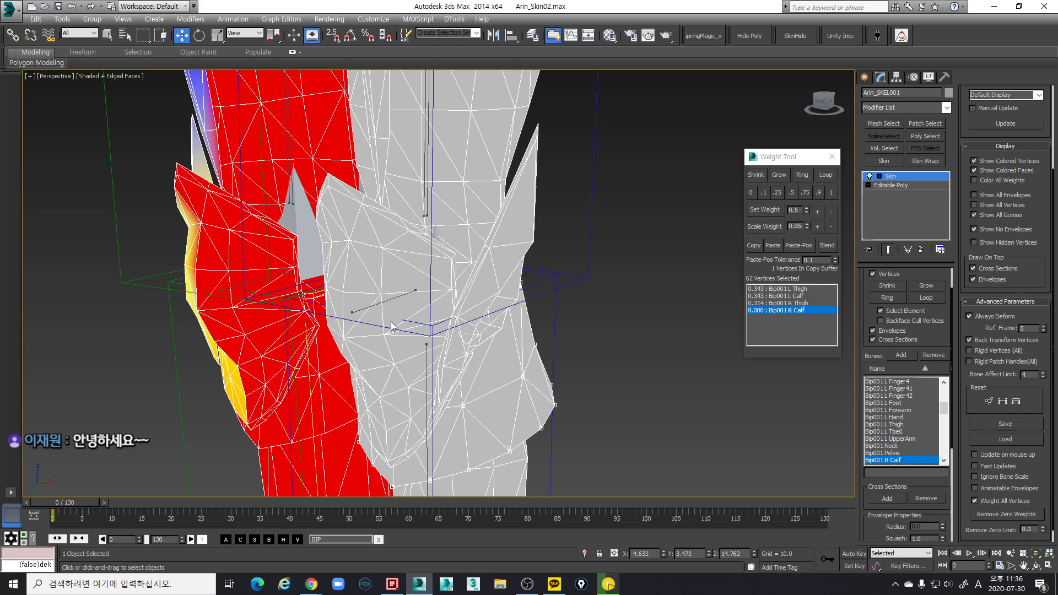
{"action": "left_click", "coordinate": [352, 315]}
{"action": "scroll", "coordinate": [463, 301], "scroll_direction": "down", "scroll_amount": 3}
{"action": "middle_click_drag", "start_coordinate": [466, 301], "coordinate": [509, 314], "text": "alt"}
{"action": "left_click", "coordinate": [830, 193]}
{"action": "middle_click_drag", "start_coordinate": [560, 277], "coordinate": [494, 323], "text": "alt"}
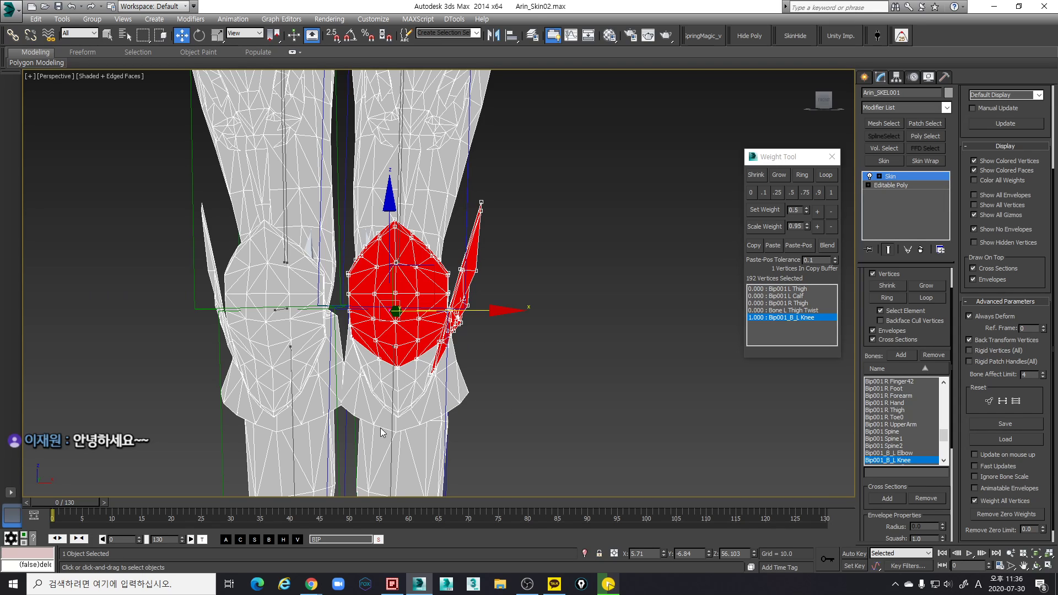
Set the Bip001_B_L Knee weight to 1 on the left kneecap's lower outer side and lower front pieces
{"action": "scroll", "coordinate": [510, 354], "scroll_direction": "down", "scroll_amount": 2}
{"action": "middle_click_drag", "start_coordinate": [510, 354], "coordinate": [524, 354], "text": "alt"}
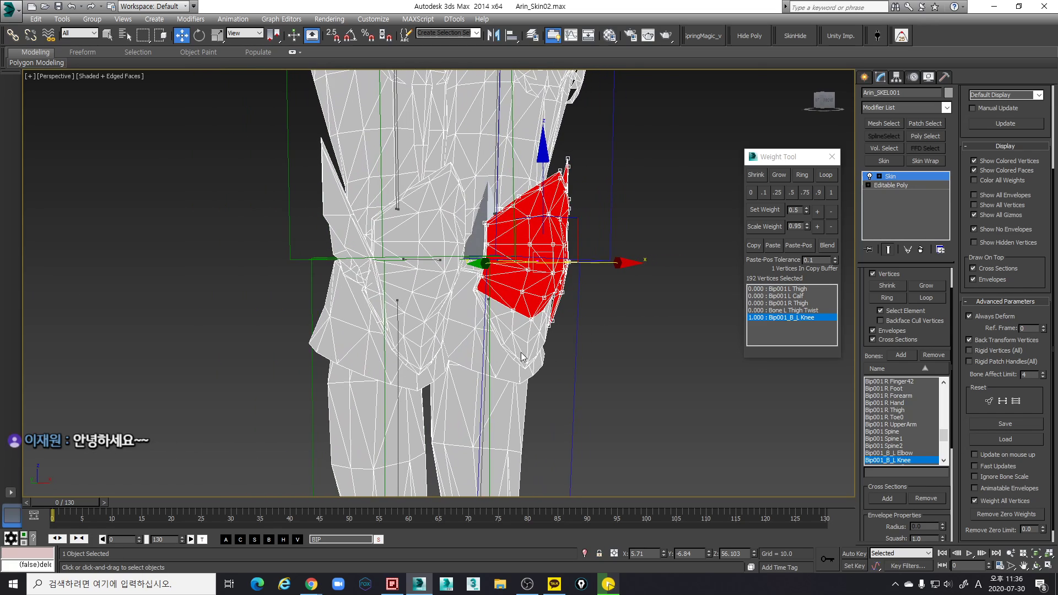
{"action": "scroll", "coordinate": [563, 352], "scroll_direction": "up", "scroll_amount": 5}
{"action": "left_click_drag", "start_coordinate": [558, 322], "coordinate": [557, 321]}
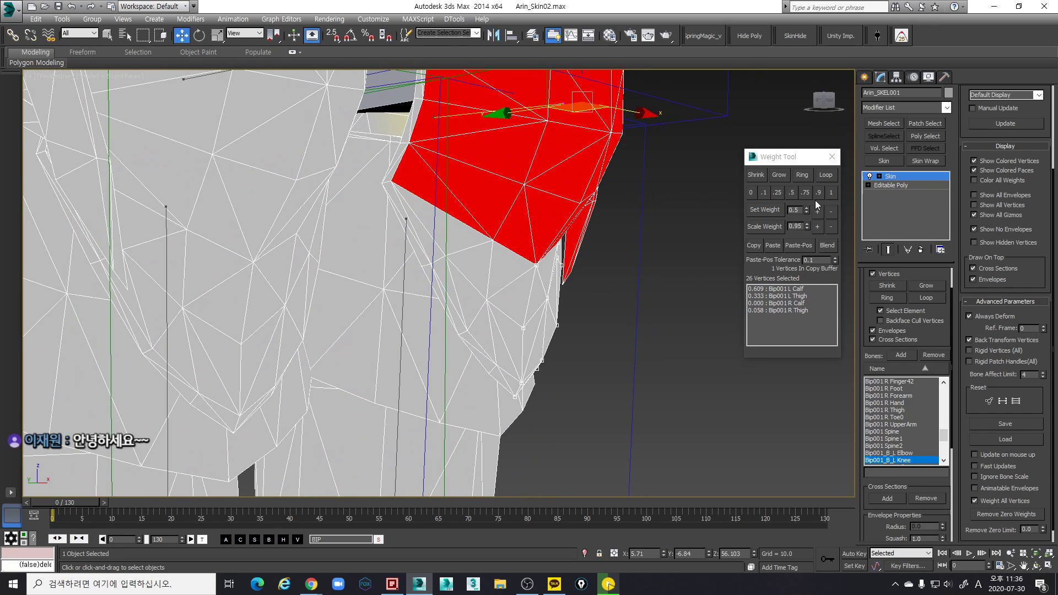
{"action": "left_click", "coordinate": [830, 193]}
{"action": "middle_click_drag", "start_coordinate": [520, 286], "coordinate": [496, 292], "text": "alt"}
{"action": "left_click", "coordinate": [484, 299]}
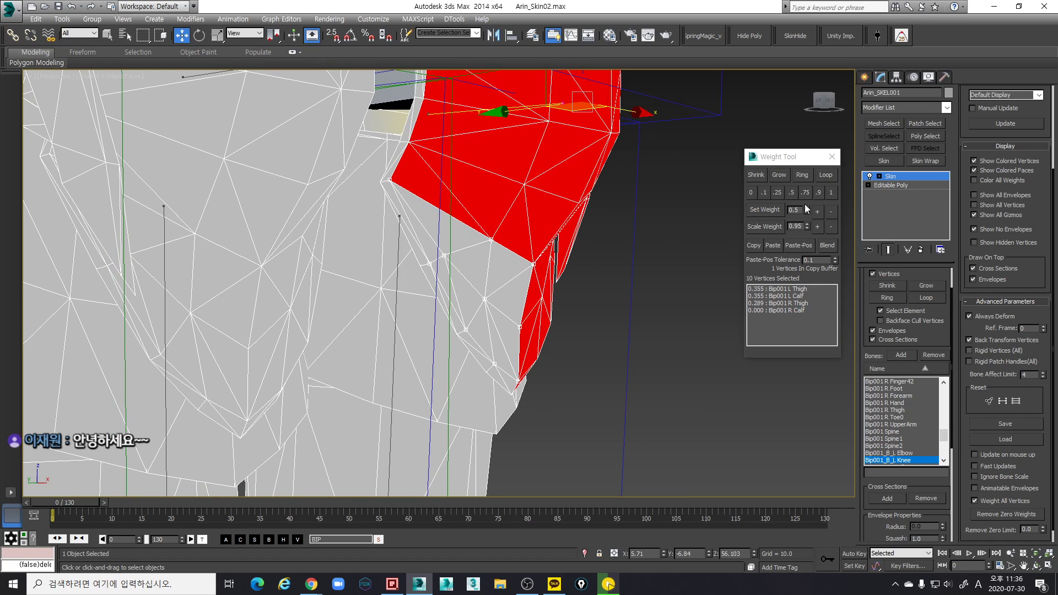
{"action": "left_click", "coordinate": [831, 193]}
{"action": "middle_click_drag", "start_coordinate": [426, 325], "coordinate": [473, 348], "text": "alt"}
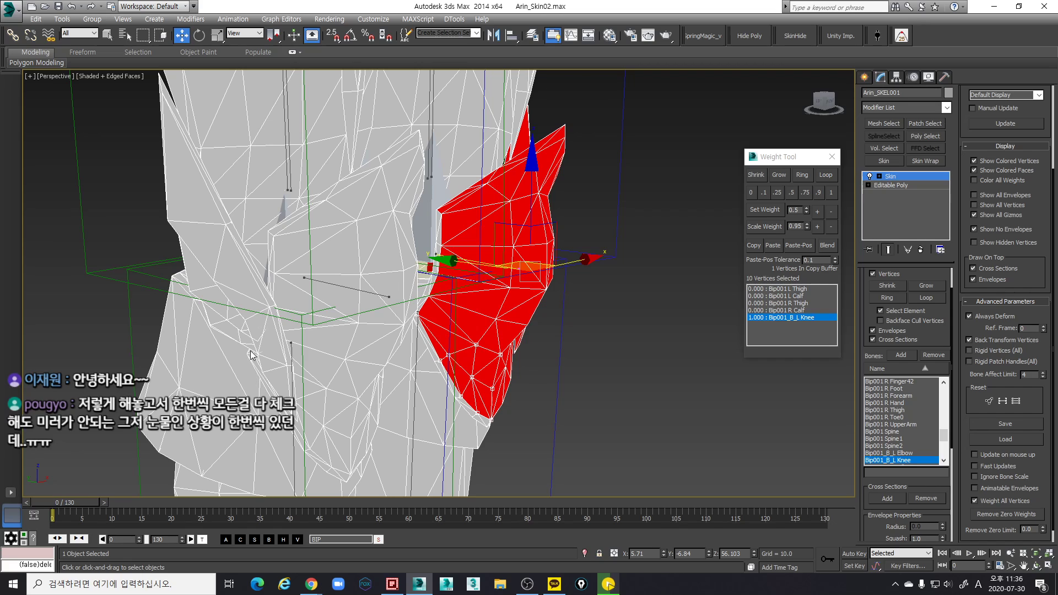
Set the Bip001_B_L Knee weight to 1 on the unweighted pieces along the left kneecap's inner edge
{"action": "scroll", "coordinate": [404, 405], "scroll_direction": "up", "scroll_amount": 3}
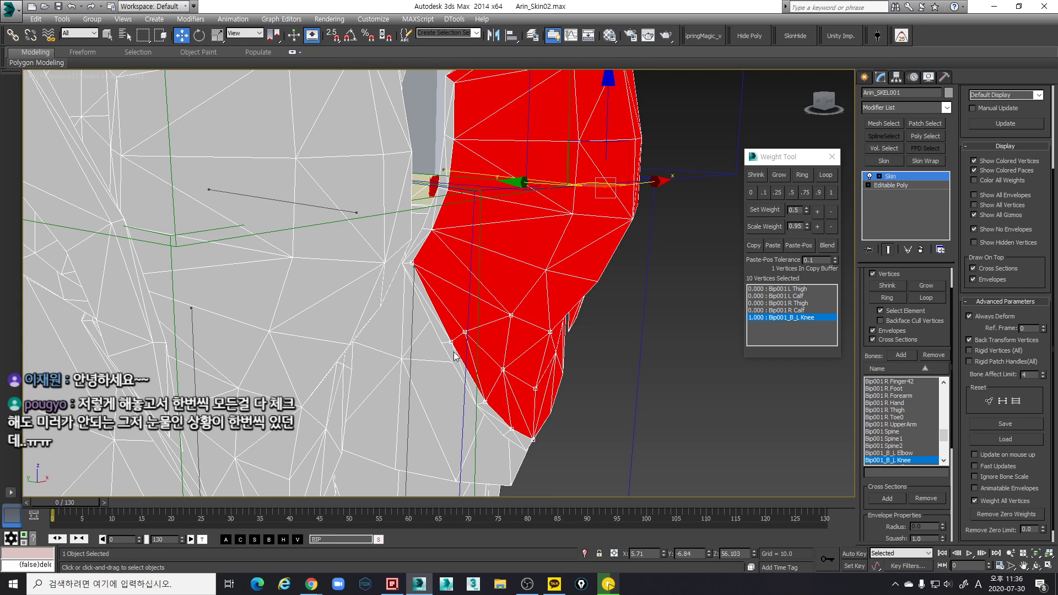
{"action": "middle_click_drag", "start_coordinate": [441, 344], "coordinate": [438, 305], "text": "alt"}
{"action": "scroll", "coordinate": [461, 326], "scroll_direction": "down", "scroll_amount": 2}
{"action": "scroll", "coordinate": [465, 330], "scroll_direction": "up", "scroll_amount": 2}
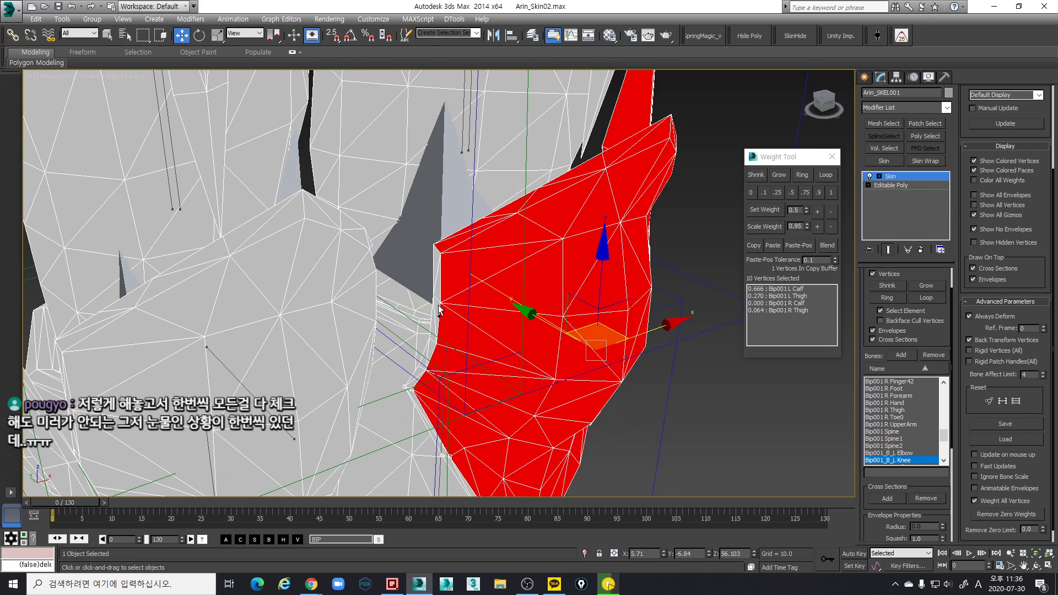
{"action": "left_click", "coordinate": [831, 192]}
{"action": "scroll", "coordinate": [586, 274], "scroll_direction": "down", "scroll_amount": 5}
{"action": "scroll", "coordinate": [532, 282], "scroll_direction": "down", "scroll_amount": 5}
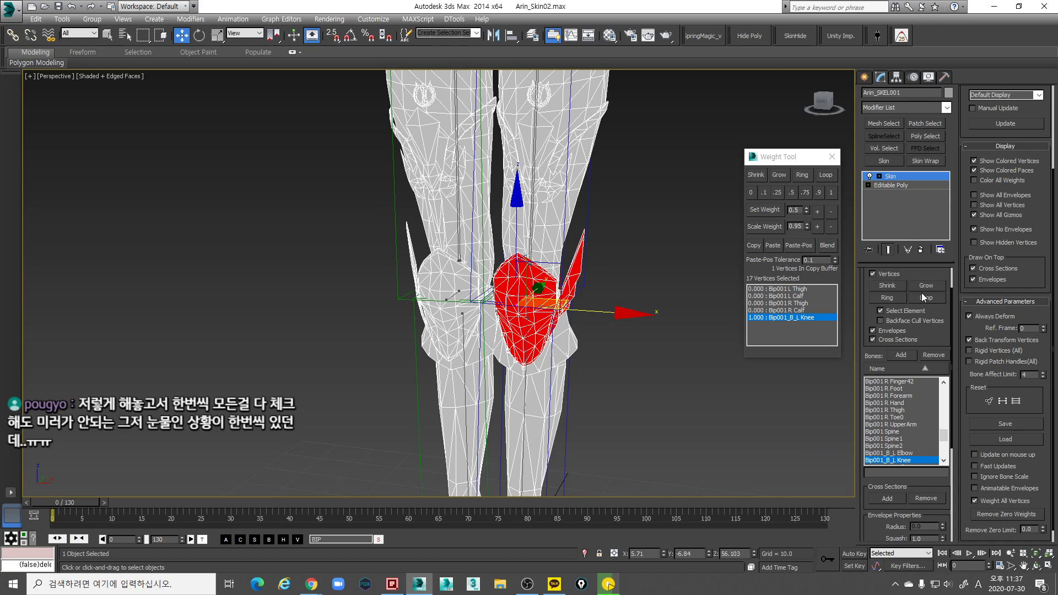
Leave envelope editing and clone the body mesh as a copy named Arin_SKEL002
{"action": "scroll", "coordinate": [924, 297], "scroll_direction": "up", "scroll_amount": 3}
{"action": "left_click", "coordinate": [906, 287]}
{"action": "scroll", "coordinate": [600, 300], "scroll_direction": "down", "scroll_amount": 3}
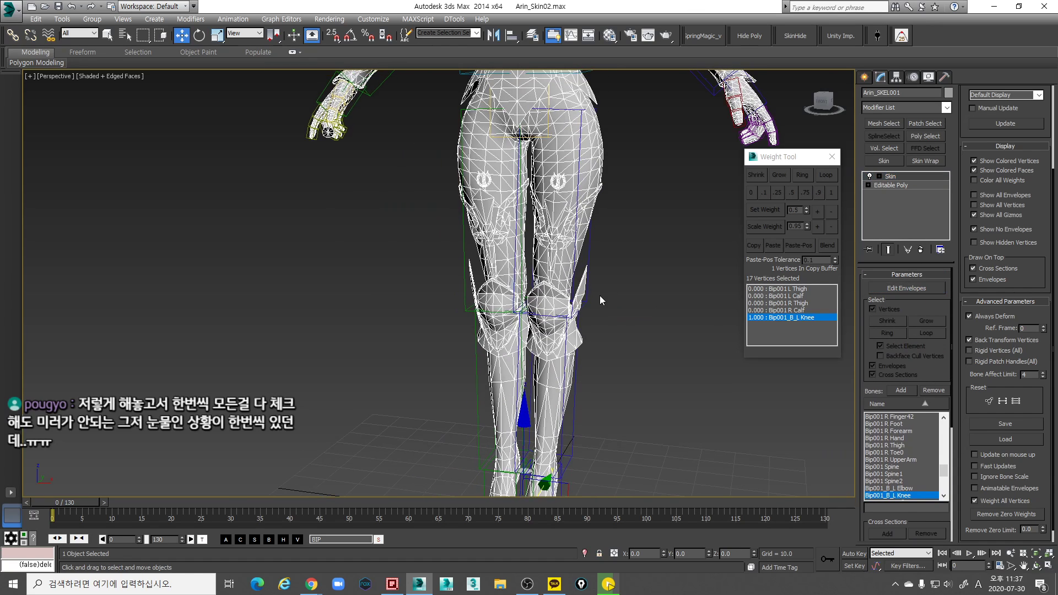
{"action": "left_click", "coordinate": [580, 225]}
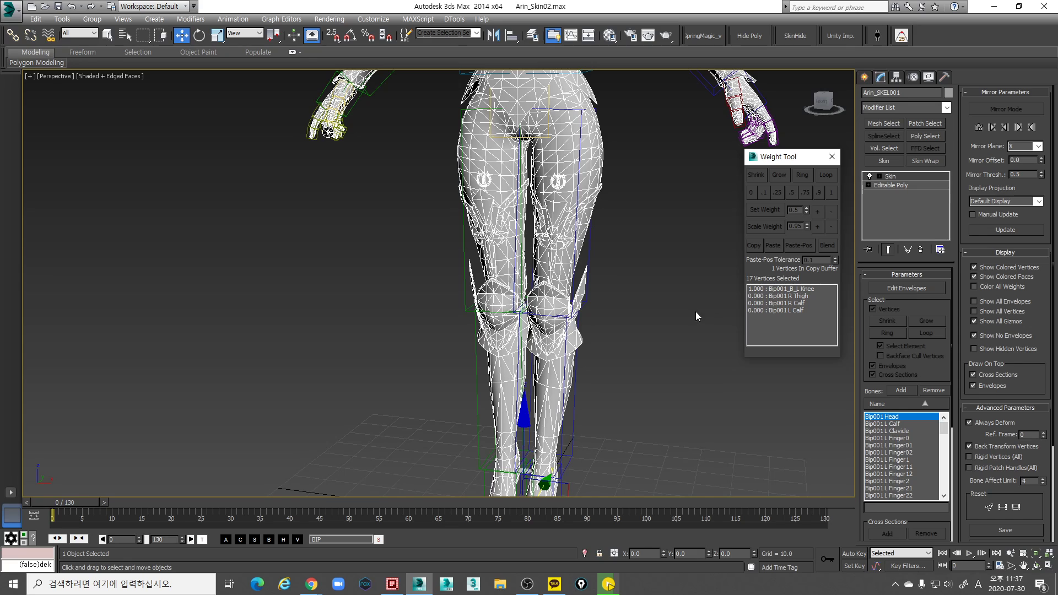
{"action": "scroll", "coordinate": [604, 330], "scroll_direction": "down", "scroll_amount": 5}
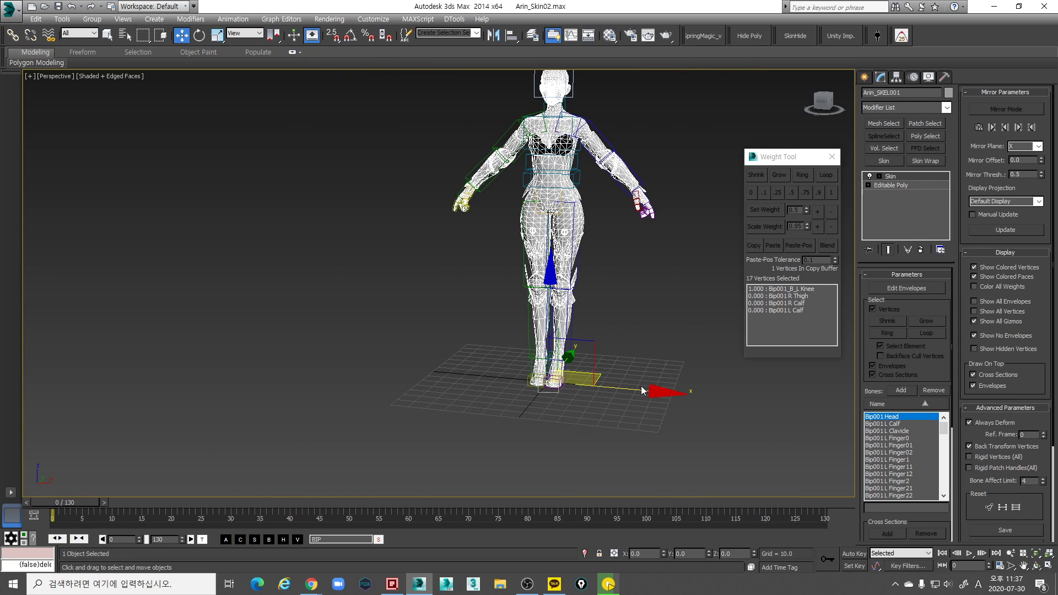
{"action": "left_click_drag", "start_coordinate": [640, 386], "coordinate": [678, 391], "text": "shift"}
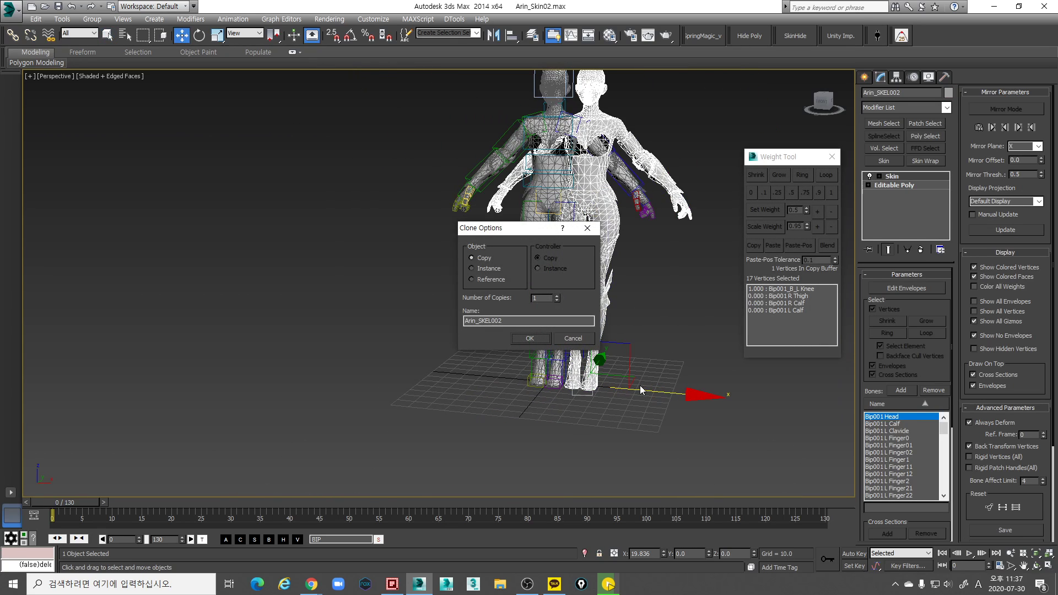
{"action": "left_click", "coordinate": [534, 341]}
{"action": "middle_click_drag", "start_coordinate": [612, 300], "coordinate": [608, 320]}
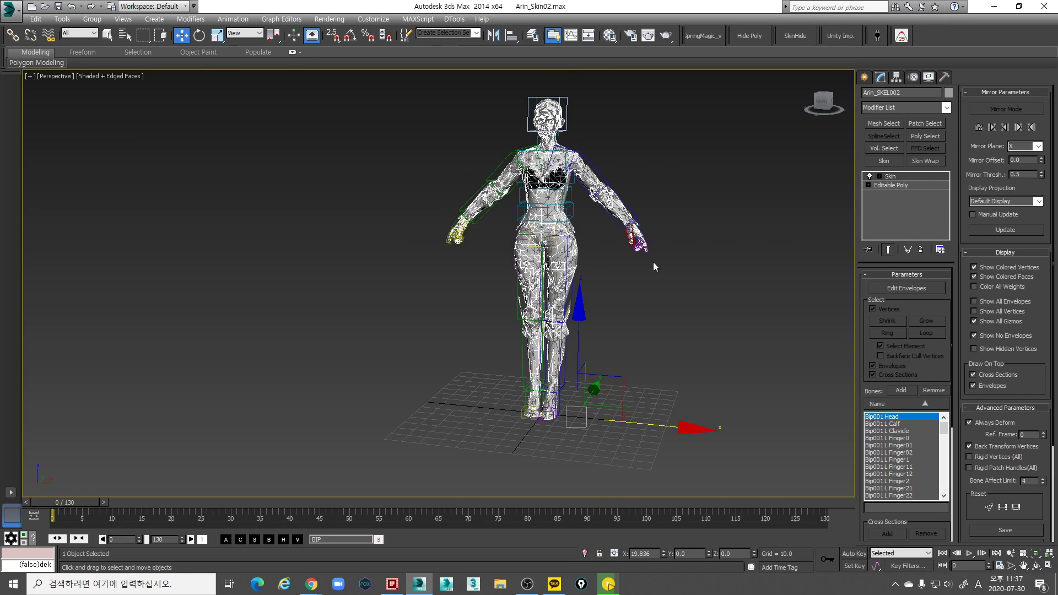
{"action": "left_click", "coordinate": [942, 77]}
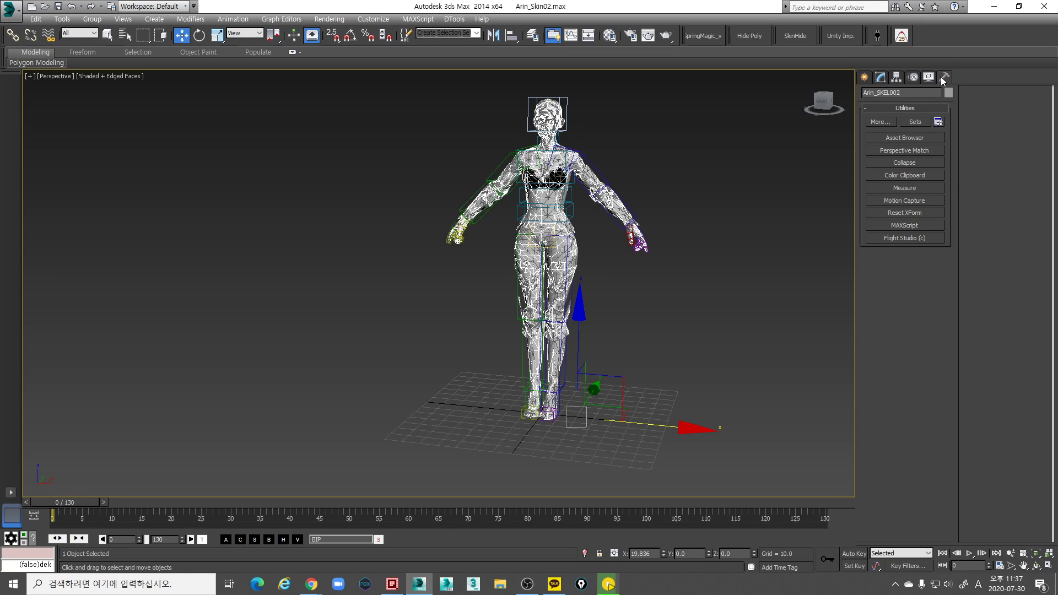
{"action": "left_click", "coordinate": [635, 449]}
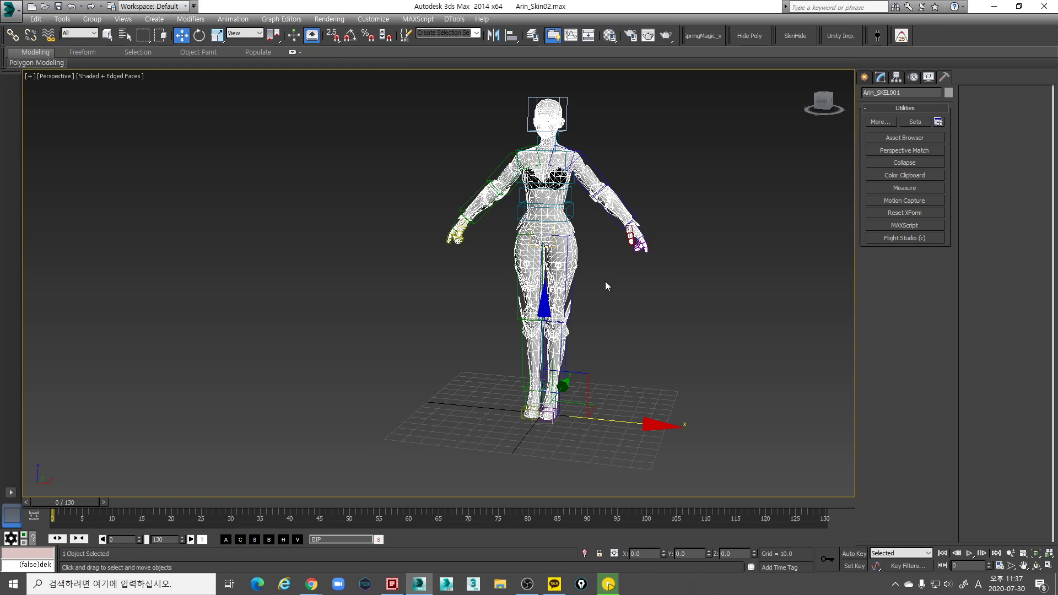
Resume envelope editing in the Skin modifier of Arin_SKEL001 around the knees
{"action": "scroll", "coordinate": [606, 333], "scroll_direction": "up", "scroll_amount": 5}
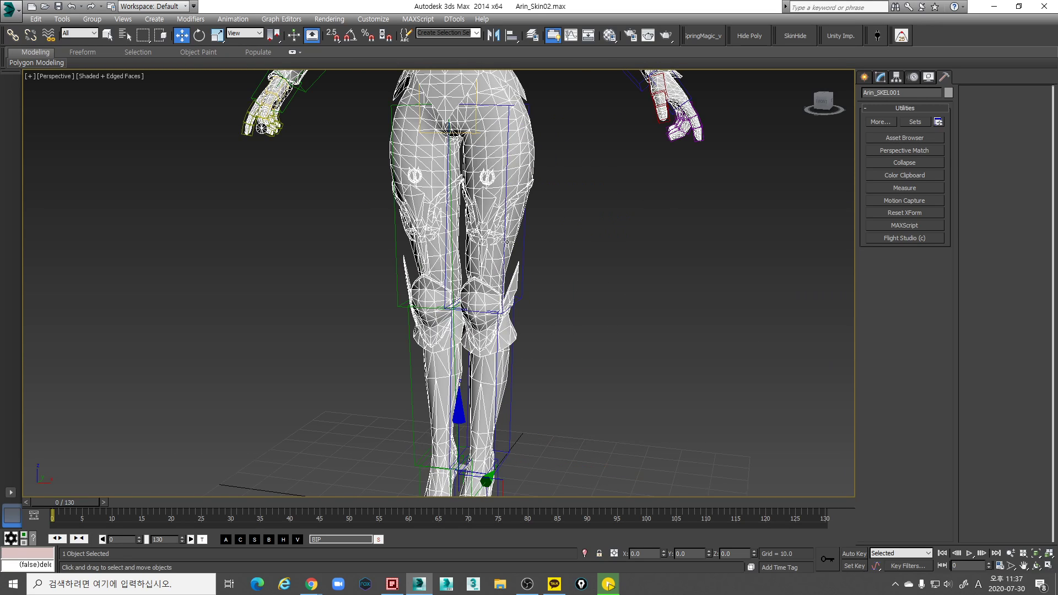
{"action": "left_click", "coordinate": [879, 79]}
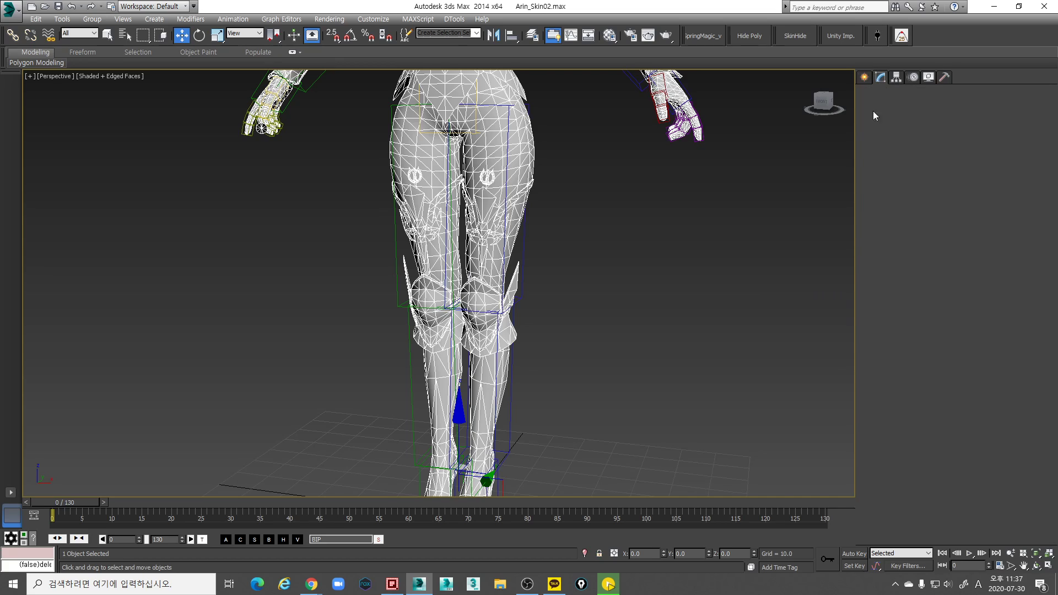
{"action": "left_click", "coordinate": [914, 289]}
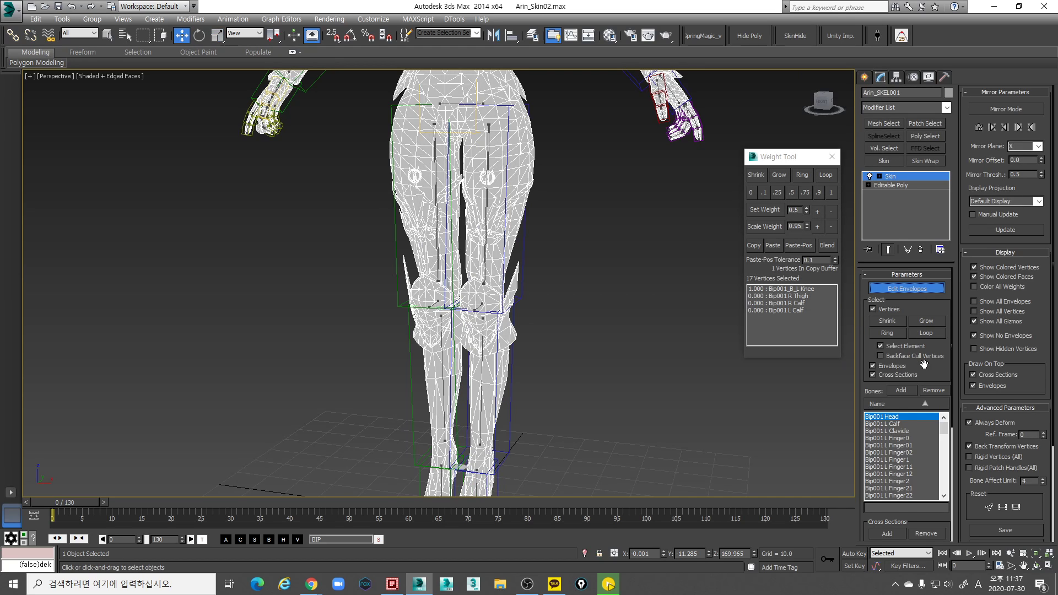
{"action": "scroll", "coordinate": [576, 349], "scroll_direction": "down", "scroll_amount": 5}
{"action": "scroll", "coordinate": [537, 356], "scroll_direction": "up", "scroll_amount": 6}
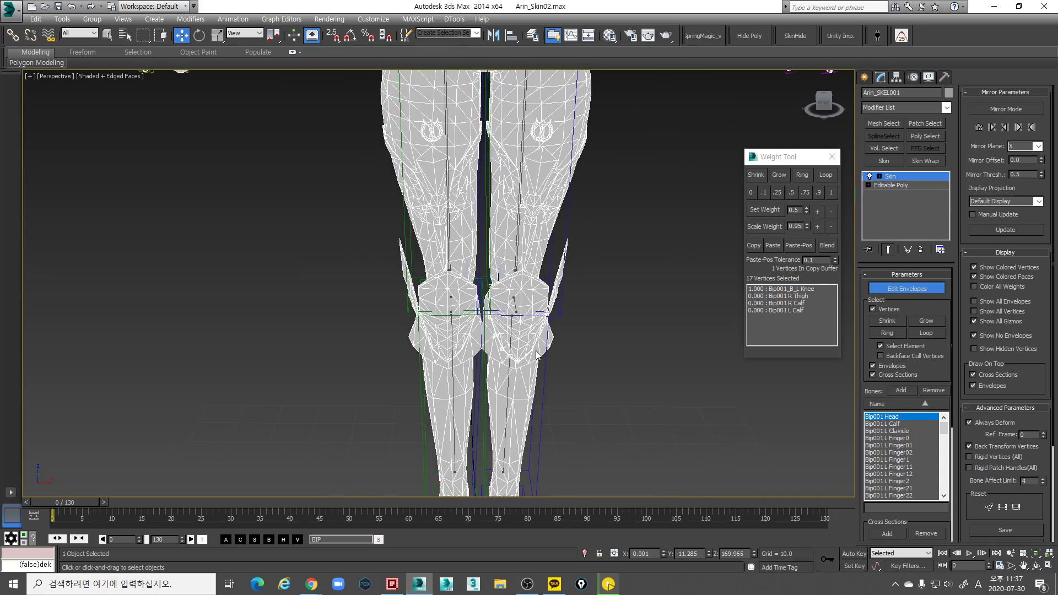
{"action": "scroll", "coordinate": [540, 364], "scroll_direction": "up", "scroll_amount": 5}
{"action": "scroll", "coordinate": [545, 380], "scroll_direction": "down", "scroll_amount": 2}
{"action": "scroll", "coordinate": [547, 393], "scroll_direction": "up", "scroll_amount": 1}
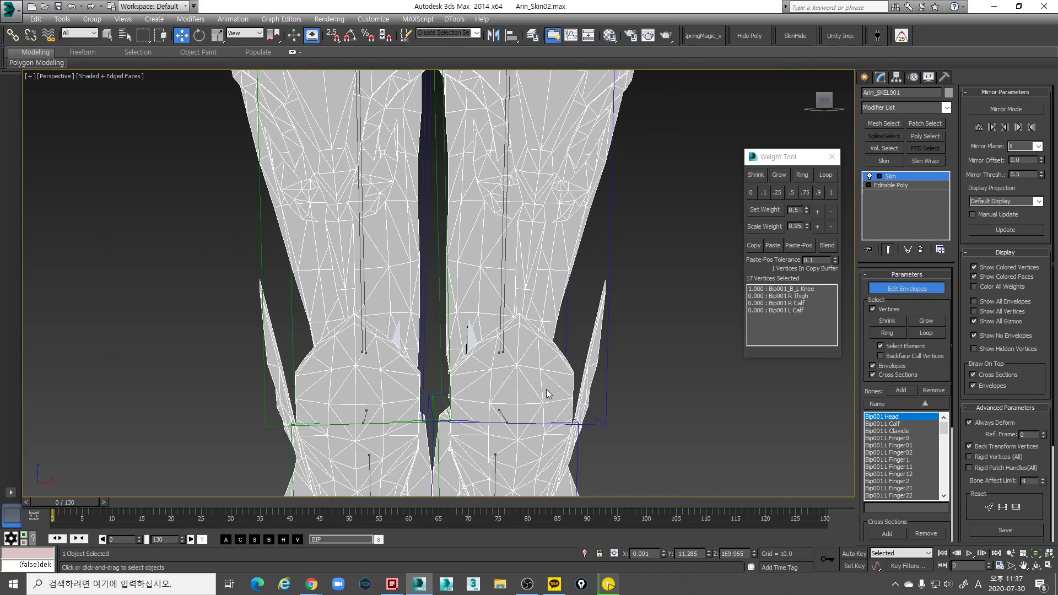
{"action": "scroll", "coordinate": [547, 394], "scroll_direction": "down", "scroll_amount": 4}
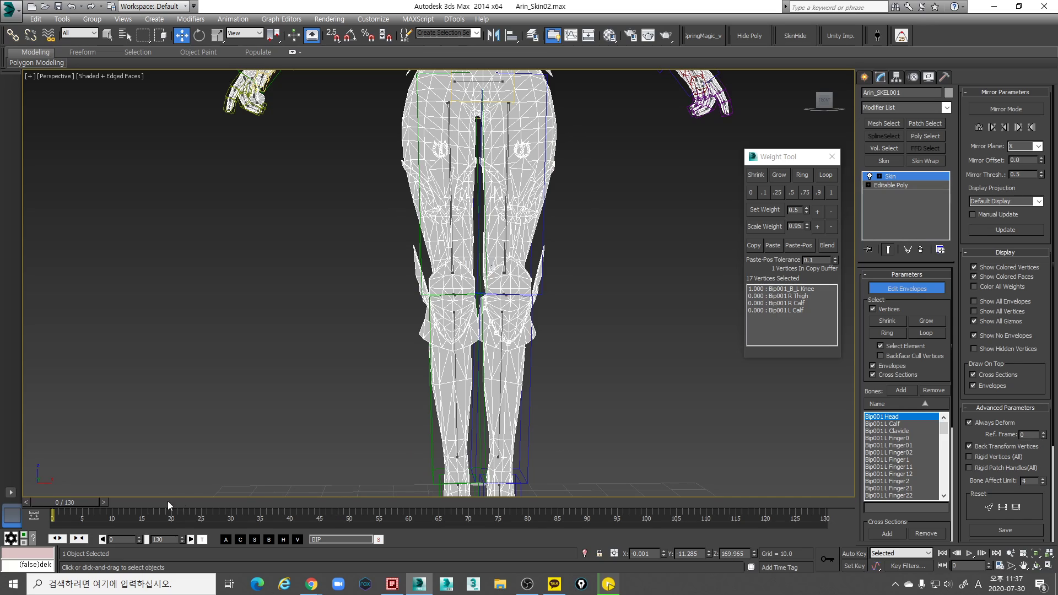
At frame 3, select the stretched guard element below the left knee and set its Bip001 L Calf weight to 1
{"action": "mouse_move", "coordinate": [83, 500]}
{"action": "left_mouse_down"}
{"action": "mouse_move", "coordinate": [92, 504]}
{"action": "mouse_move", "coordinate": [83, 502]}
{"action": "left_mouse_up"}
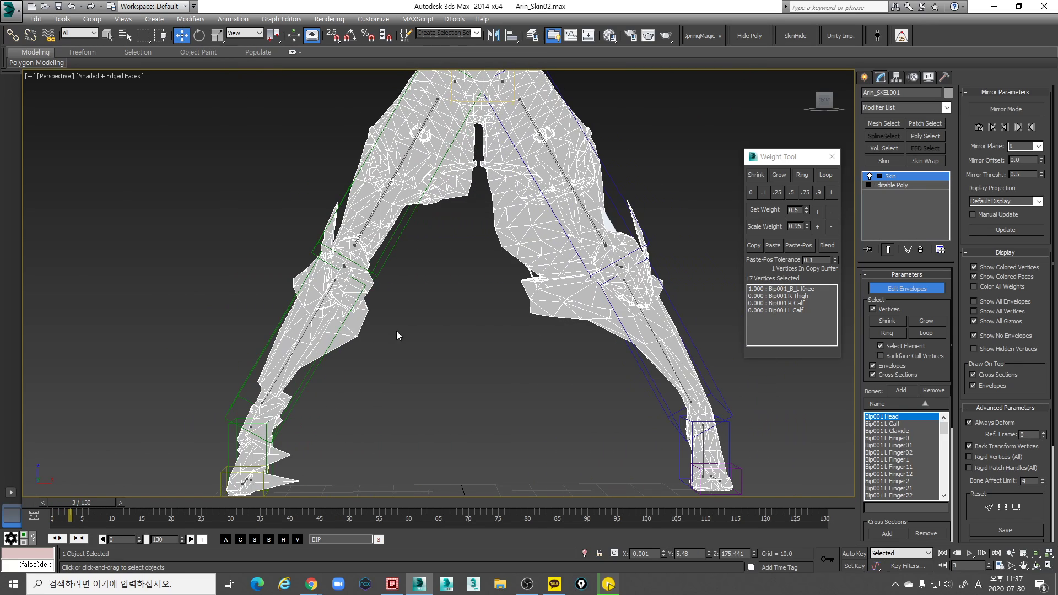
{"action": "scroll", "coordinate": [590, 345], "scroll_direction": "up", "scroll_amount": 3}
{"action": "middle_click_drag", "start_coordinate": [557, 336], "coordinate": [528, 364]}
{"action": "left_click_drag", "start_coordinate": [473, 353], "coordinate": [439, 309]}
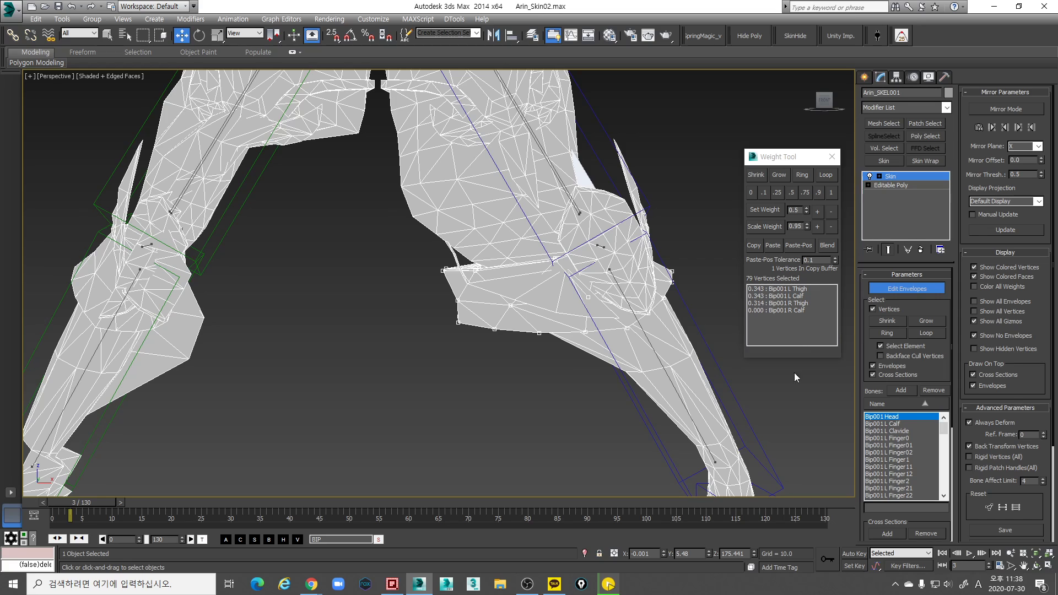
{"action": "left_click", "coordinate": [803, 296]}
{"action": "left_click", "coordinate": [831, 192]}
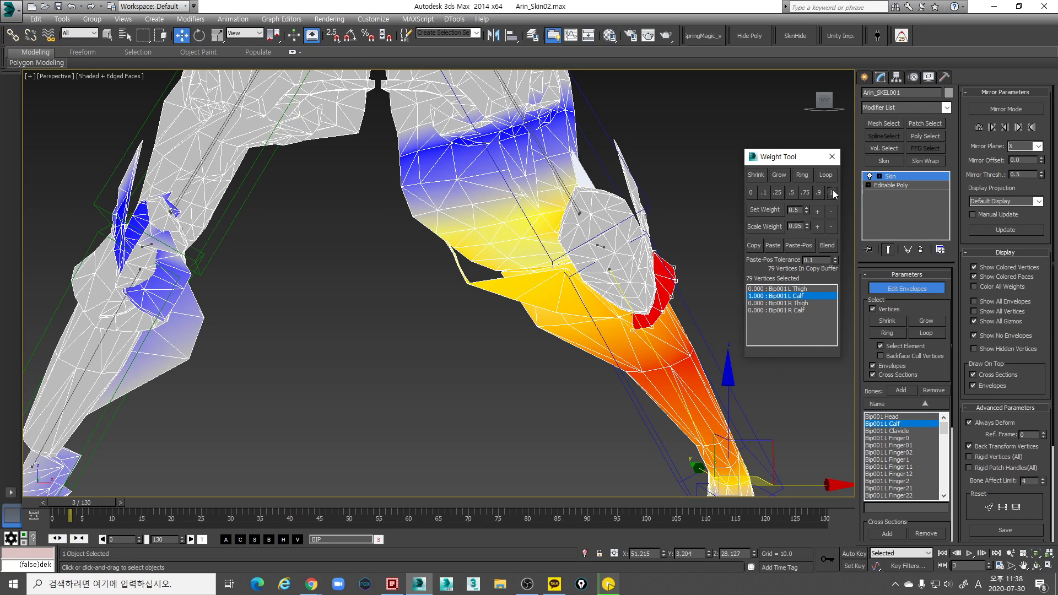
Display the Bip001 R Thigh weights, select the left half of the body mesh by elements, and remove that bone's influence from it
{"action": "middle_click_drag", "start_coordinate": [514, 290], "coordinate": [515, 293]}
{"action": "scroll", "coordinate": [515, 292], "scroll_direction": "down", "scroll_amount": 3}
{"action": "left_click", "coordinate": [802, 310]}
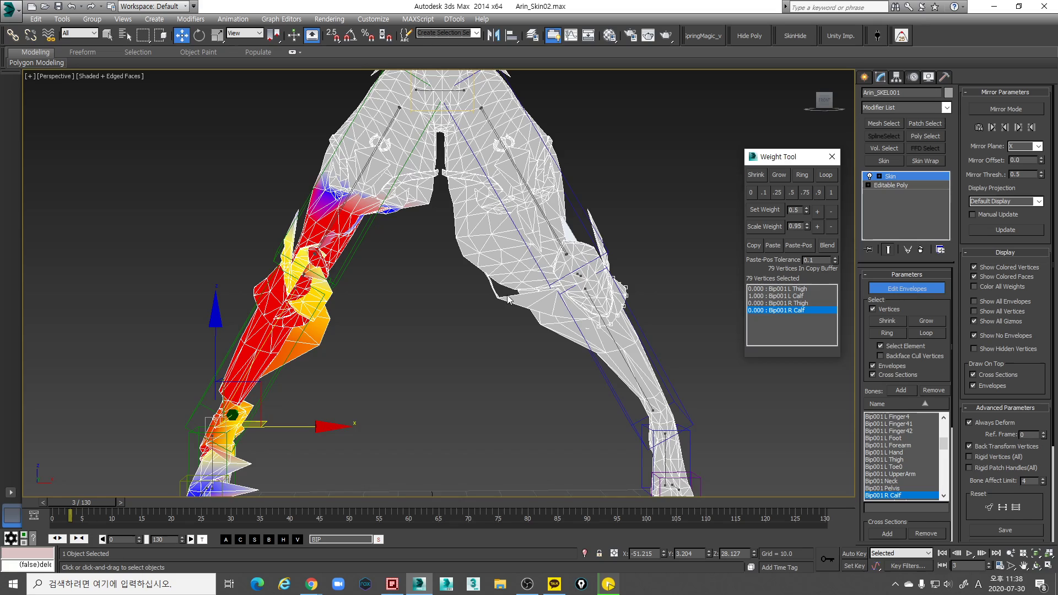
{"action": "left_click", "coordinate": [801, 303]}
{"action": "scroll", "coordinate": [557, 325], "scroll_direction": "down", "scroll_amount": 5}
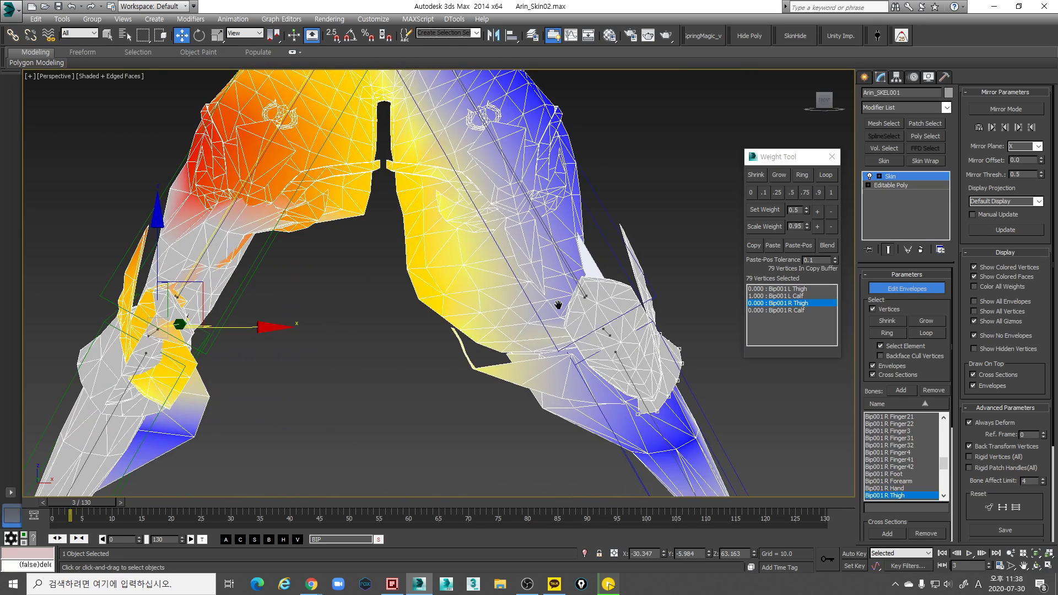
{"action": "left_click_drag", "start_coordinate": [639, 373], "coordinate": [497, 183]}
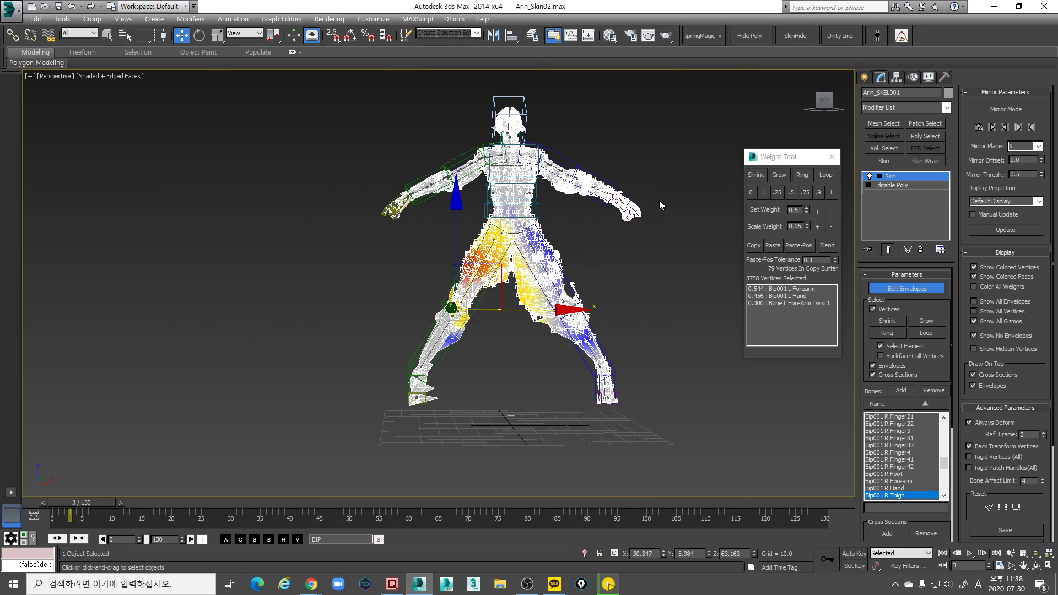
{"action": "scroll", "coordinate": [511, 321], "scroll_direction": "up", "scroll_amount": 6}
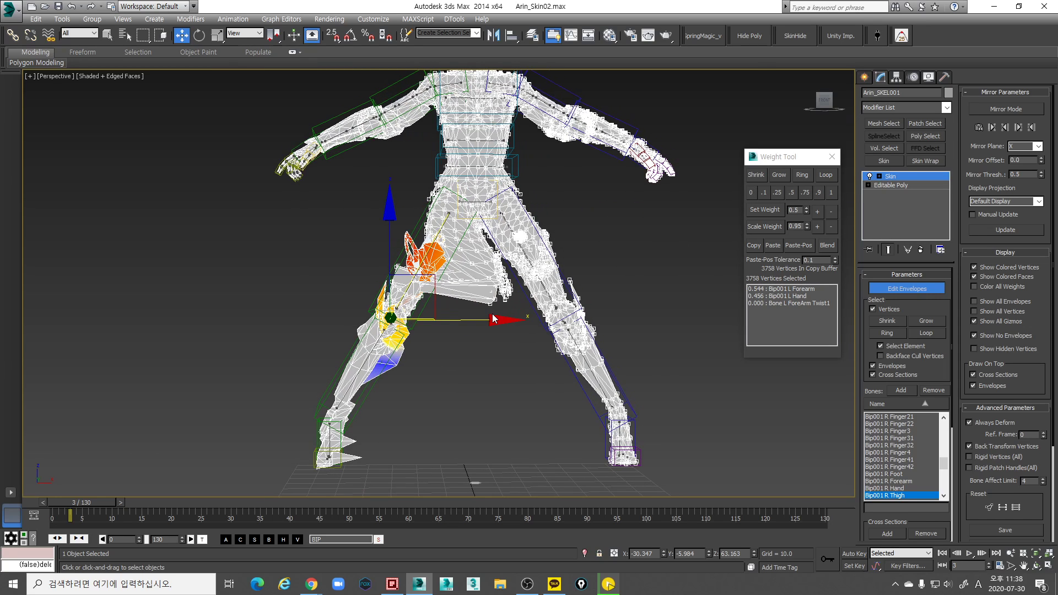
Select the stretched right thigh element and set its Bip001 R Thigh weight to 1
{"action": "left_click_drag", "start_coordinate": [489, 276], "coordinate": [489, 276]}
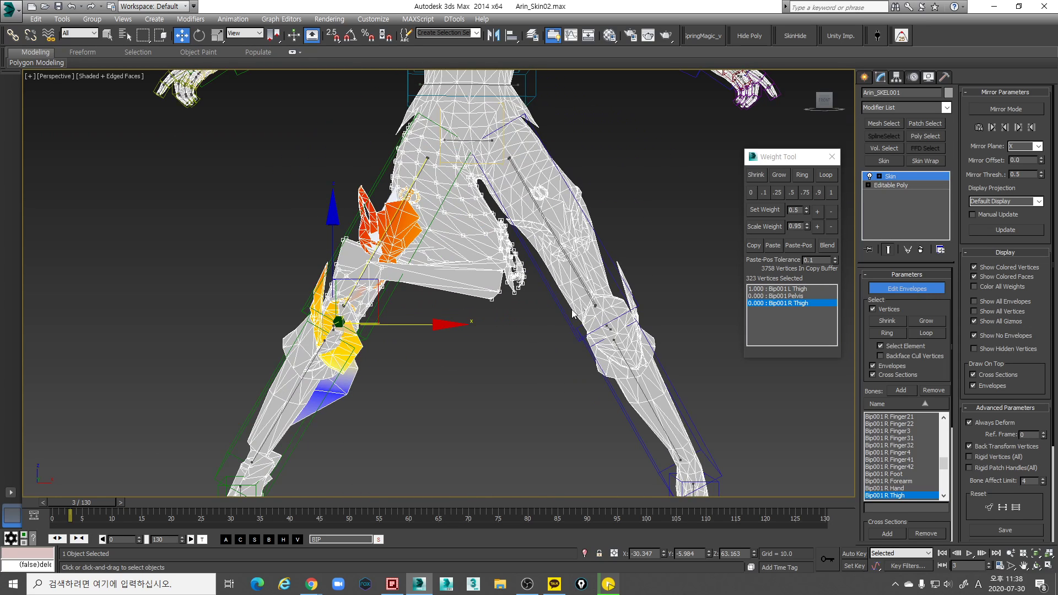
{"action": "left_click", "coordinate": [830, 192]}
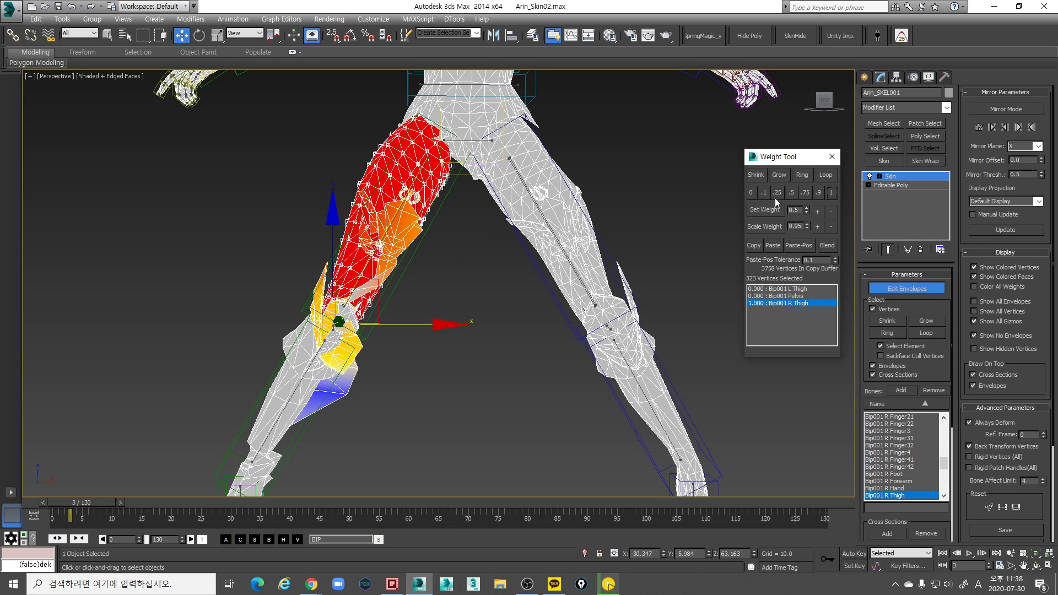
Select the guard element below the left knee, display its Bip001 L Calf weights and copy them
{"action": "scroll", "coordinate": [513, 298], "scroll_direction": "up", "scroll_amount": 3}
{"action": "middle_click_drag", "start_coordinate": [629, 421], "coordinate": [611, 367]}
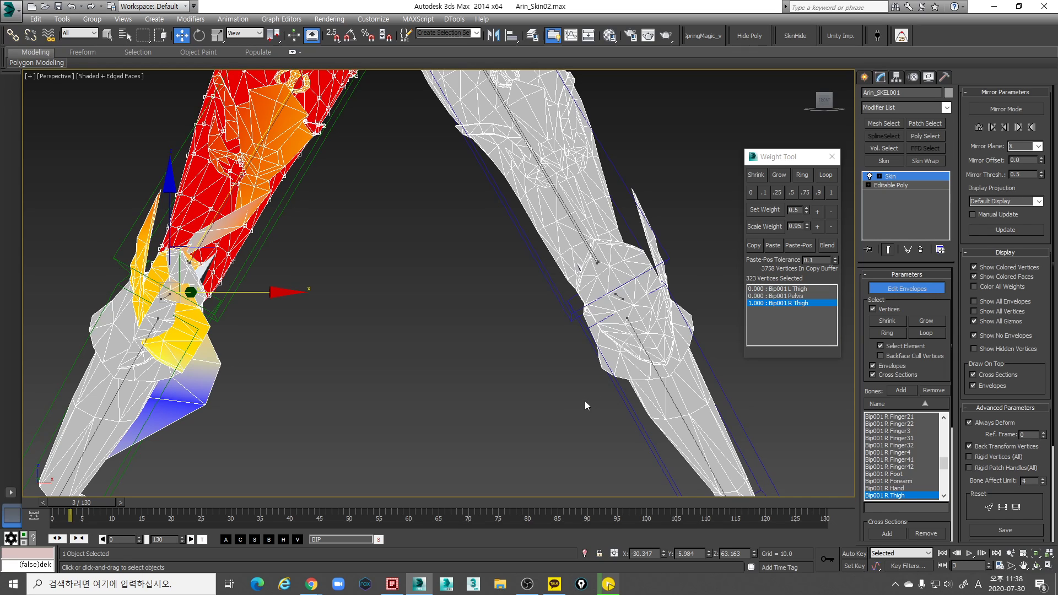
{"action": "left_click_drag", "start_coordinate": [591, 362], "coordinate": [590, 360]}
{"action": "scroll", "coordinate": [552, 347], "scroll_direction": "down", "scroll_amount": 2}
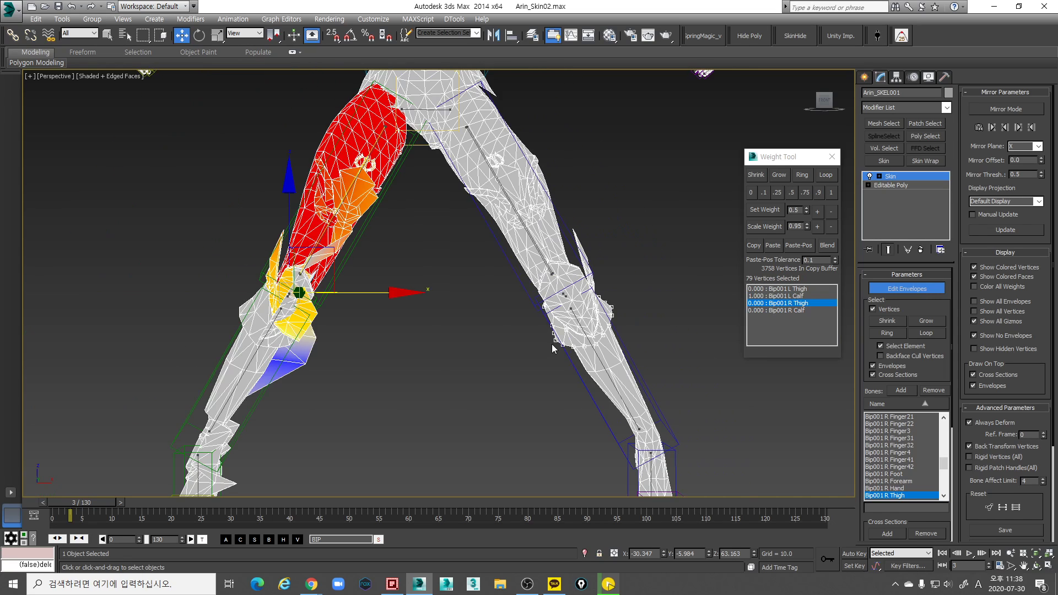
{"action": "left_click", "coordinate": [803, 297]}
{"action": "left_click", "coordinate": [754, 246]}
{"action": "scroll", "coordinate": [597, 286], "scroll_direction": "down", "scroll_amount": 3}
{"action": "middle_click_drag", "start_coordinate": [597, 286], "coordinate": [530, 293], "text": "alt"}
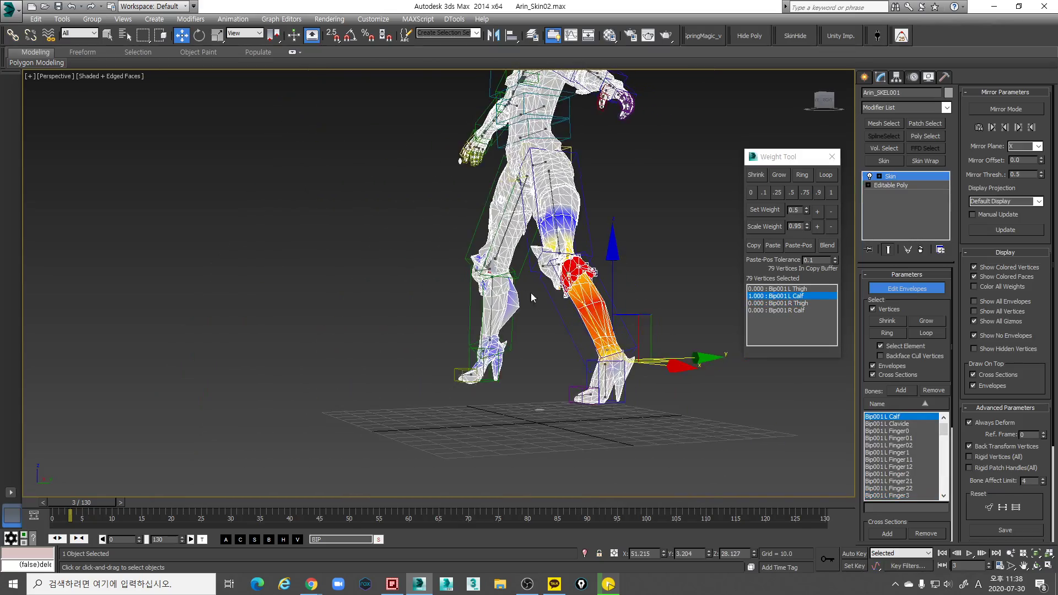
{"action": "scroll", "coordinate": [530, 292], "scroll_direction": "up", "scroll_amount": 8}
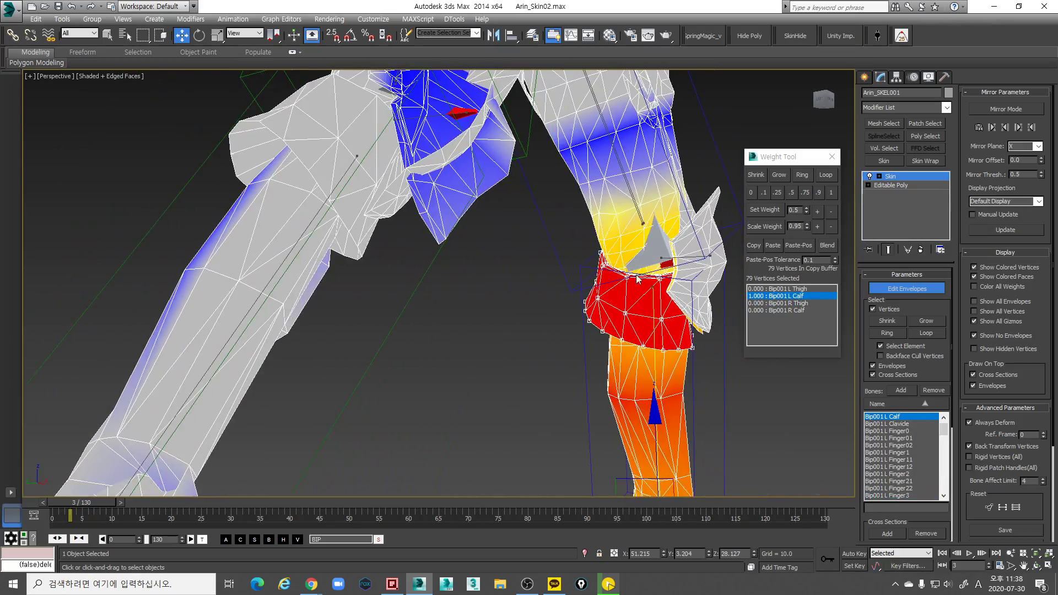
With Select Element off and wireframe shading, set Bip001 L Calf weight to 1 on the vertex ring below the left knee guard and copy it
{"action": "scroll", "coordinate": [637, 279], "scroll_direction": "down", "scroll_amount": 6}
{"action": "middle_click_drag", "start_coordinate": [637, 279], "coordinate": [619, 309], "text": "alt"}
{"action": "scroll", "coordinate": [603, 281], "scroll_direction": "up", "scroll_amount": 3}
{"action": "scroll", "coordinate": [551, 285], "scroll_direction": "up", "scroll_amount": 3}
{"action": "scroll", "coordinate": [600, 327], "scroll_direction": "down", "scroll_amount": 3}
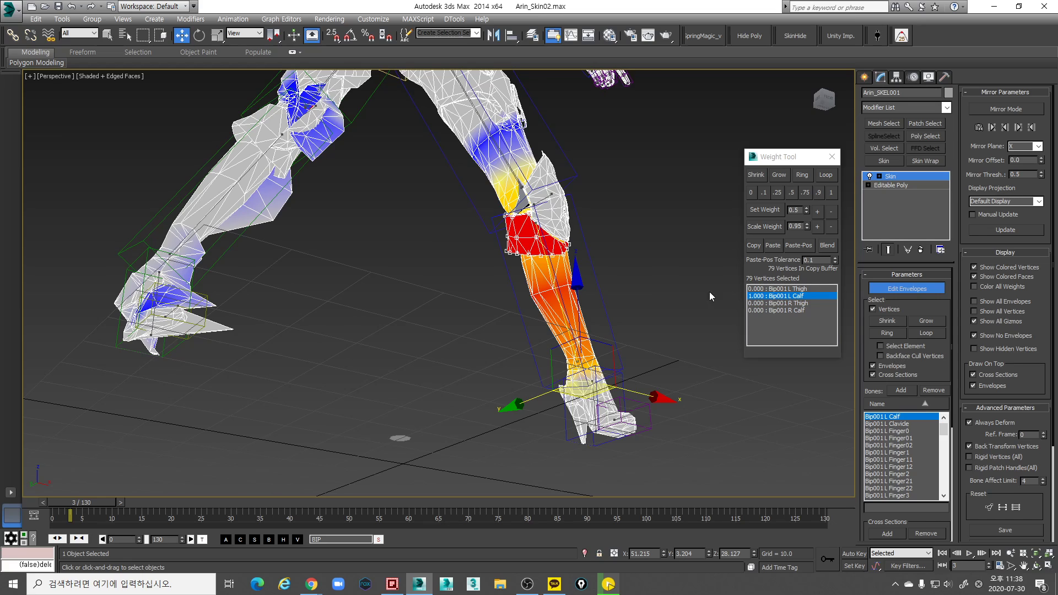
{"action": "scroll", "coordinate": [874, 353], "scroll_direction": "down", "scroll_amount": 1}
{"action": "scroll", "coordinate": [630, 310], "scroll_direction": "up", "scroll_amount": 3}
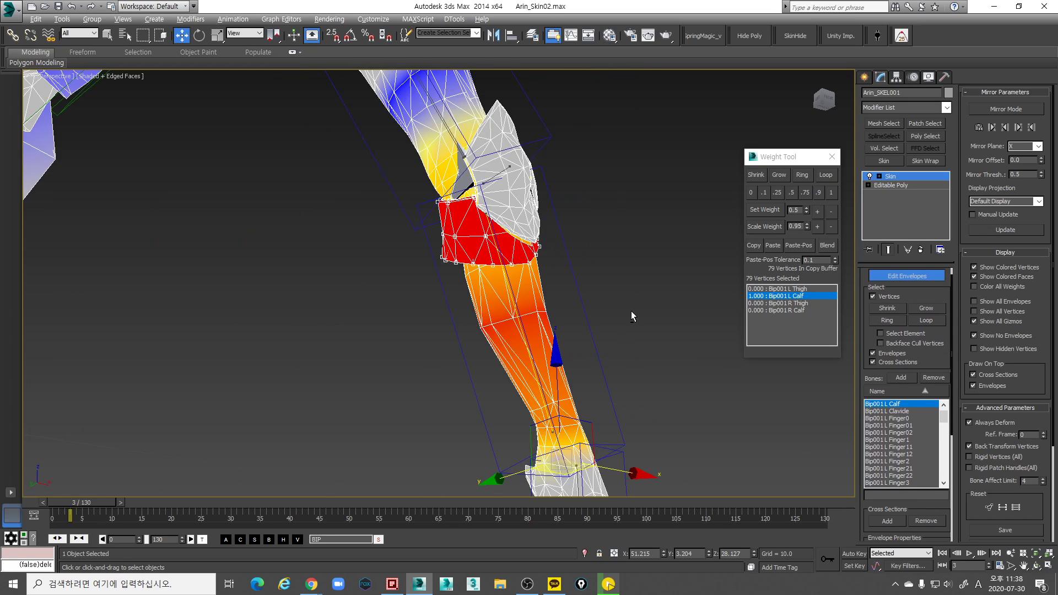
{"action": "left_click_drag", "start_coordinate": [439, 312], "coordinate": [632, 356]}
{"action": "key", "text": "F3"}
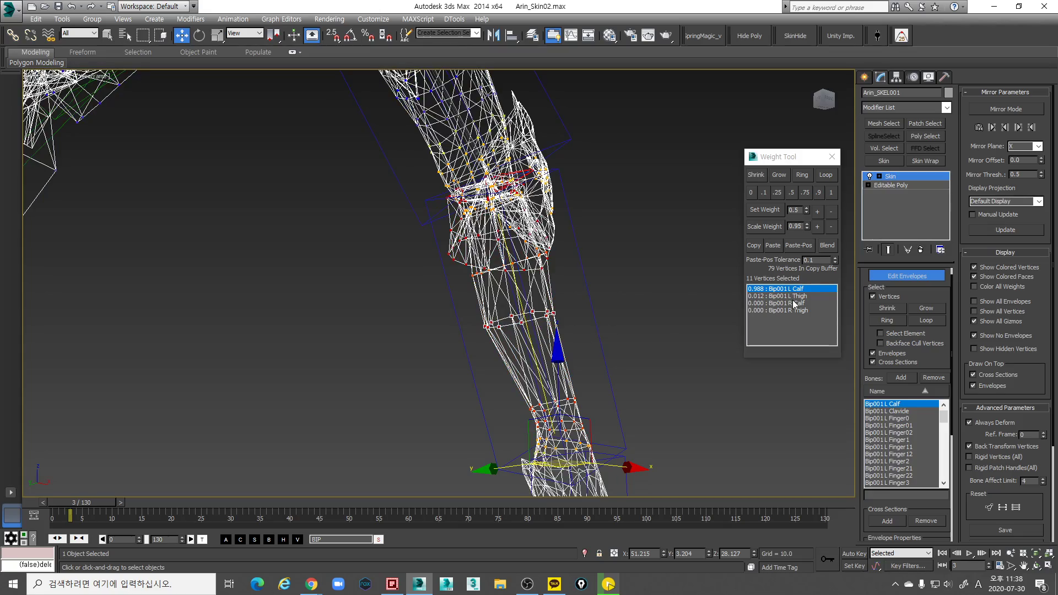
{"action": "left_click", "coordinate": [831, 192]}
{"action": "left_click", "coordinate": [753, 245]}
Select four vertices at the back of the uppermost left calf ring under the guard and try extending the selection with Loop
{"action": "scroll", "coordinate": [575, 269], "scroll_direction": "down", "scroll_amount": 3}
{"action": "middle_click_drag", "start_coordinate": [575, 269], "coordinate": [570, 312], "text": "alt"}
{"action": "scroll", "coordinate": [570, 311], "scroll_direction": "up", "scroll_amount": 3}
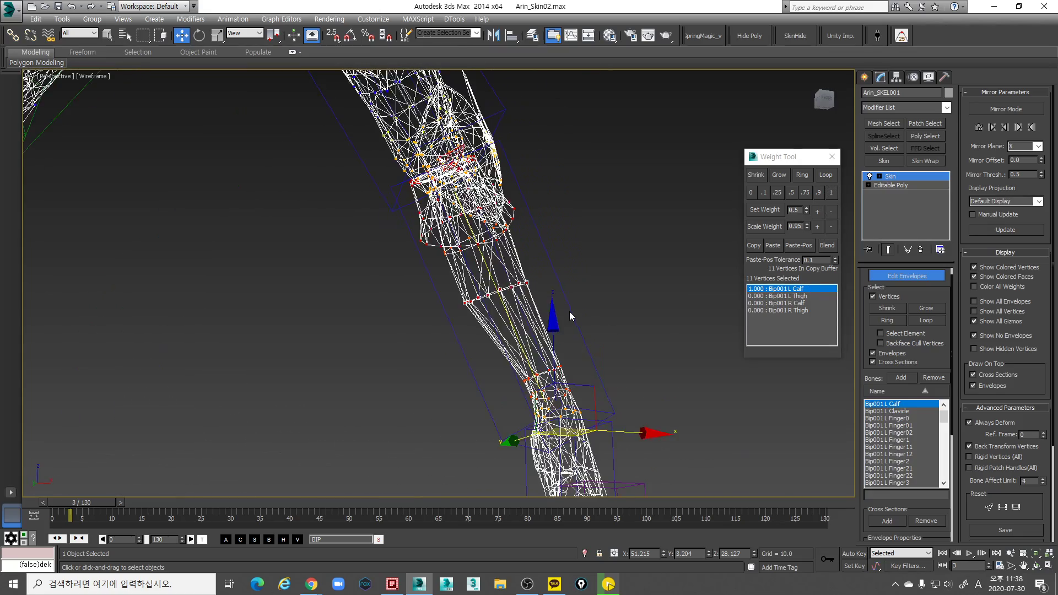
{"action": "middle_click_drag", "start_coordinate": [539, 273], "coordinate": [562, 323]}
{"action": "scroll", "coordinate": [541, 314], "scroll_direction": "up", "scroll_amount": 3}
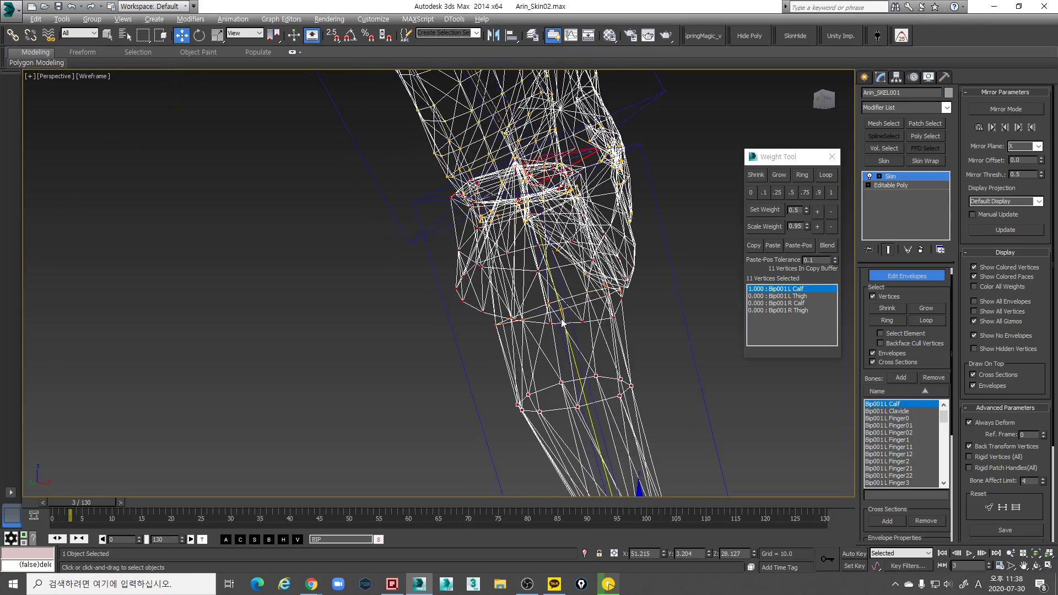
{"action": "left_click_drag", "start_coordinate": [497, 334], "coordinate": [484, 328]}
{"action": "scroll", "coordinate": [536, 349], "scroll_direction": "up", "scroll_amount": 3}
{"action": "middle_click_drag", "start_coordinate": [536, 335], "coordinate": [560, 360], "text": "alt"}
{"action": "left_click_drag", "start_coordinate": [545, 336], "coordinate": [528, 321], "text": "ctrl"}
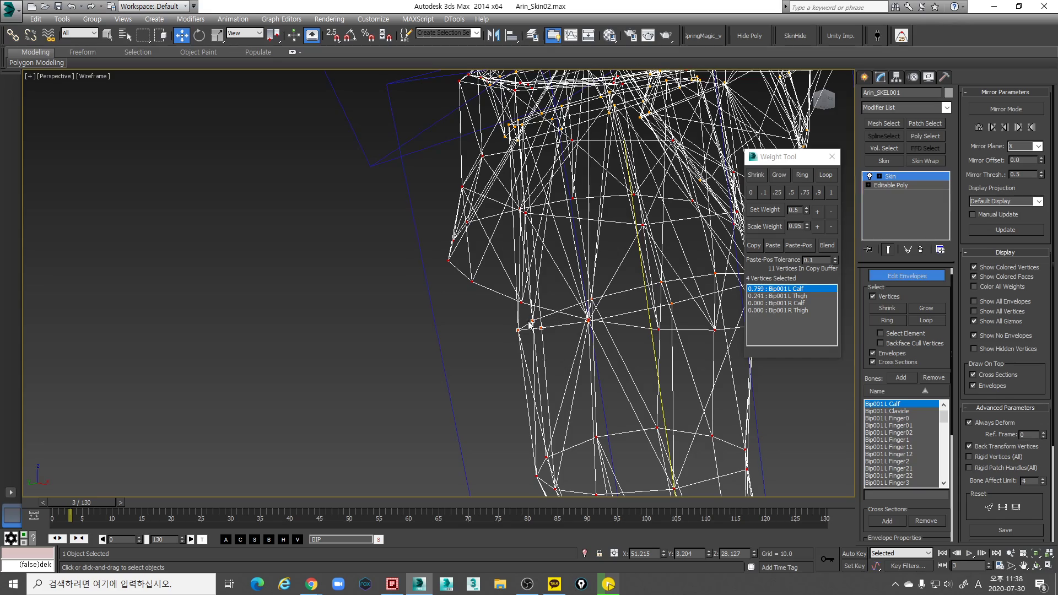
{"action": "left_click", "coordinate": [831, 179]}
{"action": "middle_click_drag", "start_coordinate": [597, 284], "coordinate": [483, 304], "text": "alt"}
{"action": "scroll", "coordinate": [563, 286], "scroll_direction": "down", "scroll_amount": 4}
{"action": "scroll", "coordinate": [600, 300], "scroll_direction": "up", "scroll_amount": 4}
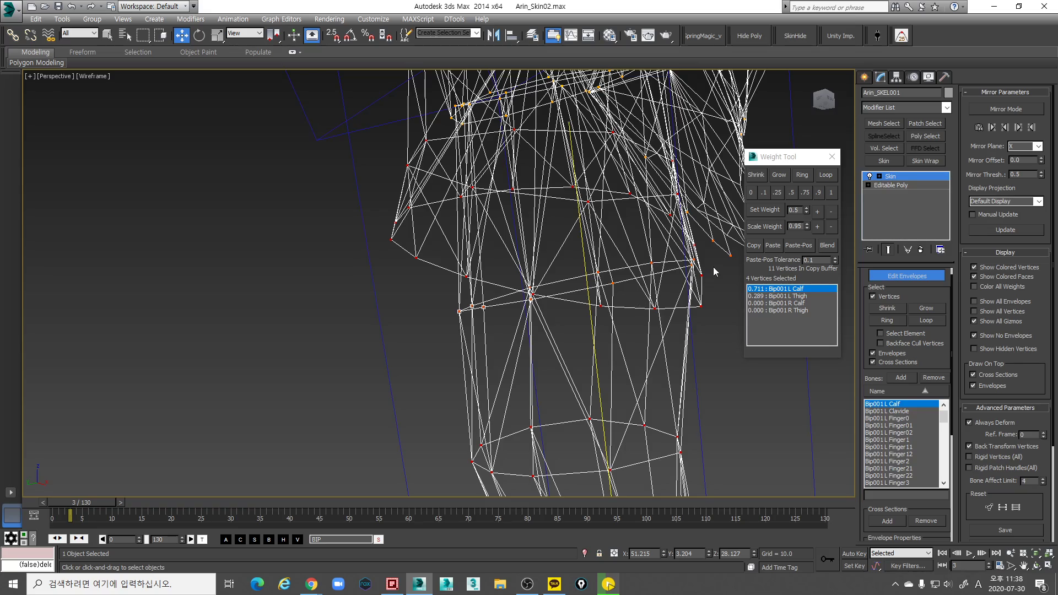
{"action": "left_click", "coordinate": [830, 179]}
{"action": "mouse_move", "coordinate": [544, 324]}
{"action": "middle_mouse_down", "text": "alt"}
{"action": "mouse_move", "coordinate": [537, 335]}
{"action": "mouse_move", "coordinate": [548, 317]}
{"action": "middle_mouse_up", "text": "alt"}
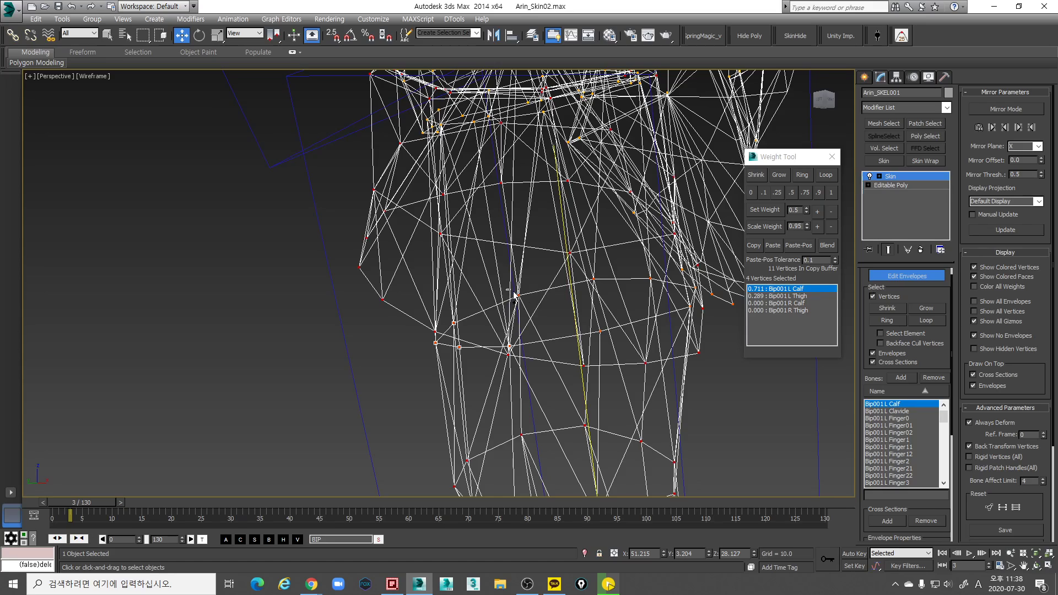
Add the remaining vertices of the uppermost left calf ring to the selection and set their Bip001 L Calf weight to 1
{"action": "left_click", "coordinate": [601, 331], "text": "ctrl"}
{"action": "left_click", "coordinate": [594, 279], "text": "ctrl"}
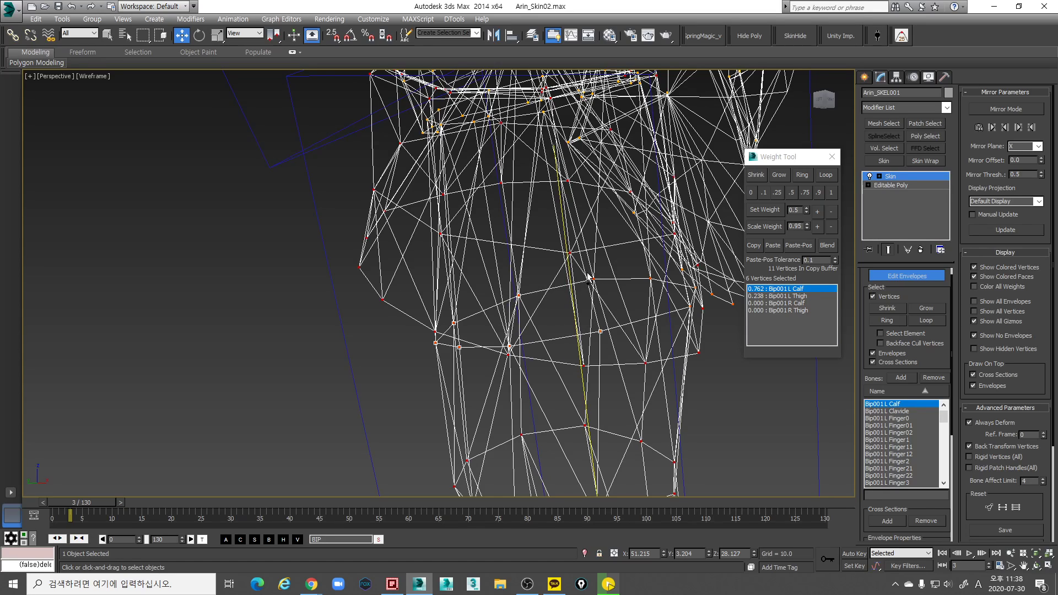
{"action": "left_click", "coordinate": [650, 279], "text": "ctrl"}
{"action": "left_click", "coordinate": [689, 306], "text": "ctrl"}
{"action": "left_click", "coordinate": [695, 287], "text": "ctrl"}
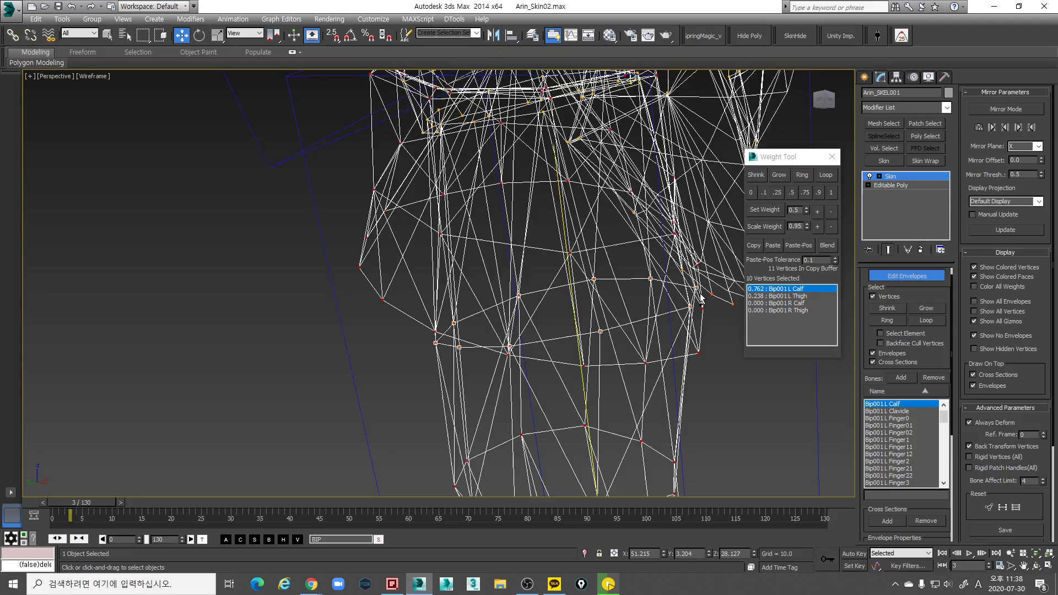
{"action": "mouse_move", "coordinate": [696, 291]}
{"action": "middle_mouse_down", "text": "alt"}
{"action": "mouse_move", "coordinate": [609, 300]}
{"action": "mouse_move", "coordinate": [632, 307]}
{"action": "mouse_move", "coordinate": [694, 280]}
{"action": "mouse_move", "coordinate": [510, 313]}
{"action": "middle_mouse_up", "text": "alt"}
{"action": "left_click", "coordinate": [831, 192]}
{"action": "left_click", "coordinate": [509, 301], "text": "ctrl"}
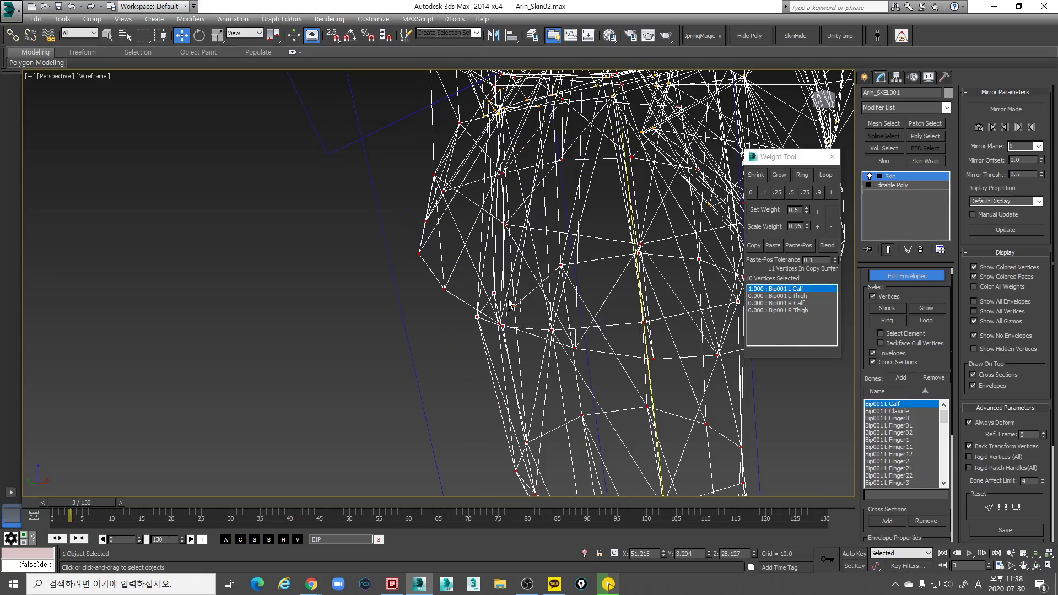
{"action": "left_click", "coordinate": [831, 192]}
Examine the left calf and knee guard weight colours in shaded view from behind and from the front
{"action": "mouse_move", "coordinate": [621, 259]}
{"action": "middle_mouse_down", "text": "alt"}
{"action": "mouse_move", "coordinate": [578, 272]}
{"action": "mouse_move", "coordinate": [691, 293]}
{"action": "mouse_move", "coordinate": [606, 328]}
{"action": "mouse_move", "coordinate": [728, 343]}
{"action": "middle_mouse_up", "text": "alt"}
{"action": "scroll", "coordinate": [606, 329], "scroll_direction": "up", "scroll_amount": 4}
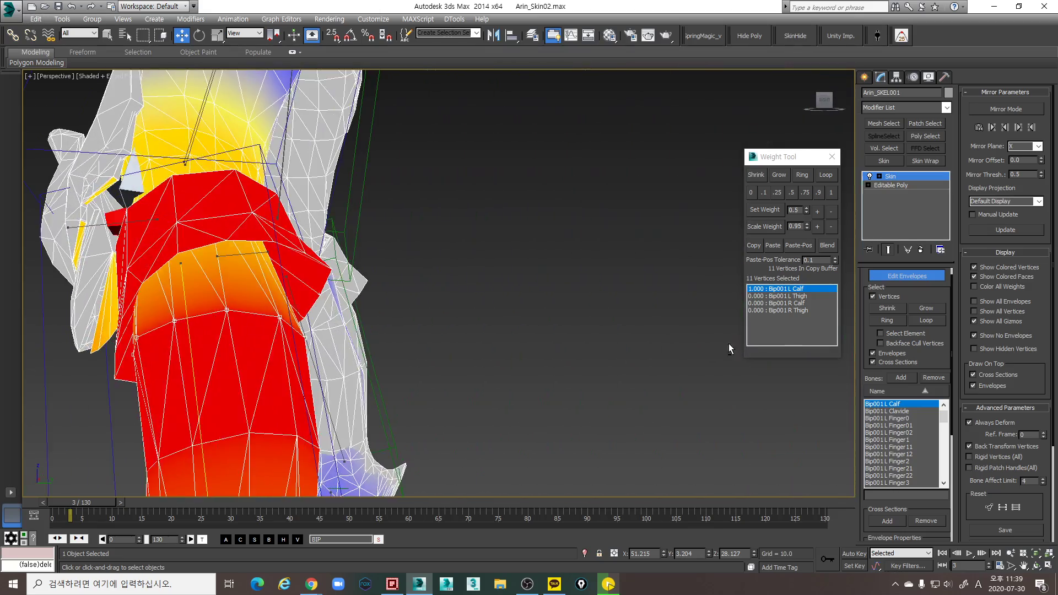
{"action": "scroll", "coordinate": [728, 342], "scroll_direction": "down", "scroll_amount": 3}
{"action": "middle_click_drag", "start_coordinate": [386, 295], "coordinate": [464, 300], "text": "alt"}
{"action": "mouse_move", "coordinate": [194, 333]}
{"action": "middle_mouse_down"}
{"action": "mouse_move", "coordinate": [422, 281]}
{"action": "mouse_move", "coordinate": [527, 326]}
{"action": "mouse_move", "coordinate": [547, 300]}
{"action": "mouse_move", "coordinate": [544, 312]}
{"action": "mouse_move", "coordinate": [441, 343]}
{"action": "mouse_move", "coordinate": [558, 285]}
{"action": "middle_mouse_up"}
{"action": "scroll", "coordinate": [541, 336], "scroll_direction": "down", "scroll_amount": 4}
{"action": "key", "text": "F3"}
{"action": "key", "text": "F3"}
{"action": "middle_click_drag", "start_coordinate": [562, 328], "coordinate": [681, 180], "text": "alt"}
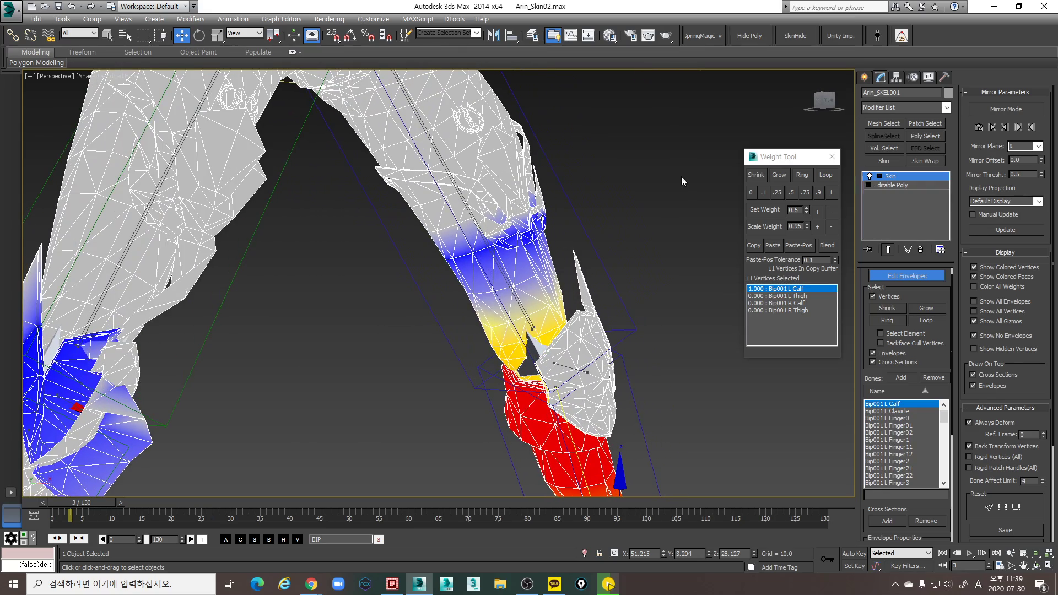
Open the Sox SkinHideManager and place its window beside the Weight Tool
{"action": "left_click", "coordinate": [752, 34]}
{"action": "left_click", "coordinate": [581, 241]}
{"action": "left_click", "coordinate": [762, 97]}
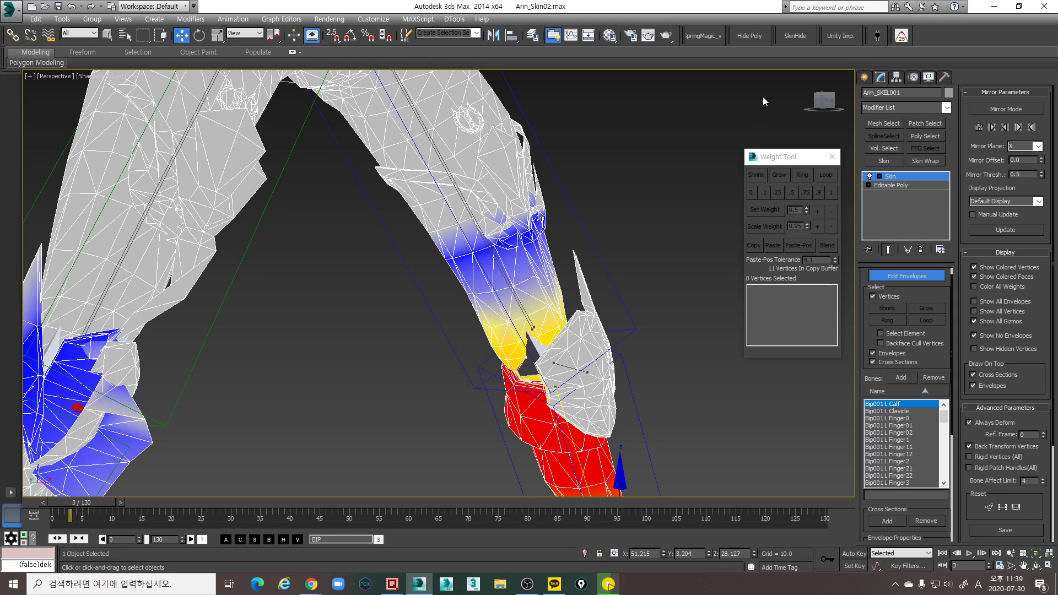
{"action": "left_click", "coordinate": [793, 37]}
{"action": "left_click_drag", "start_coordinate": [533, 254], "coordinate": [681, 106]}
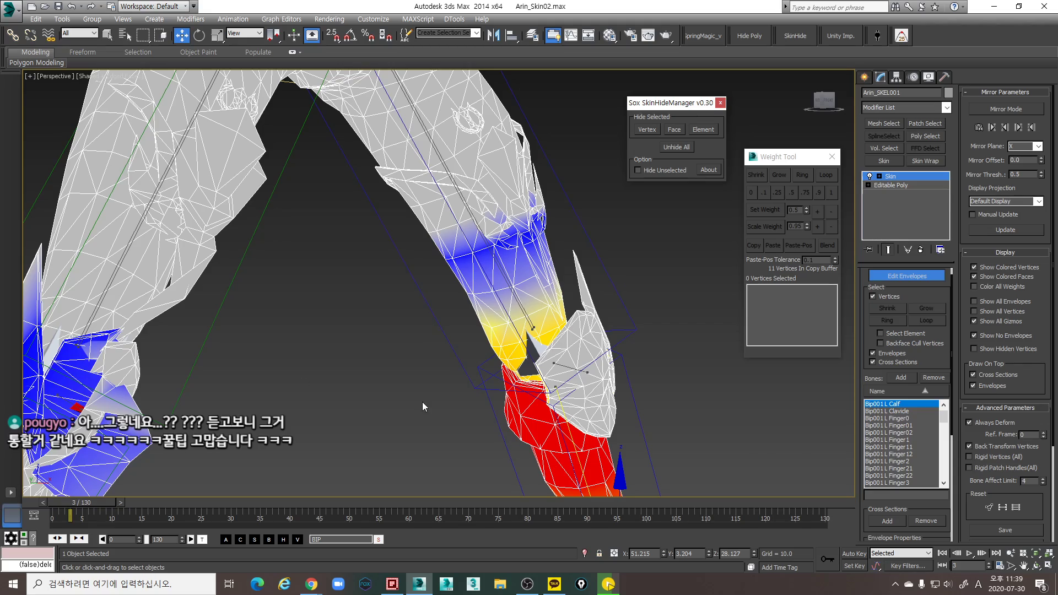
Select the spike beside the left kneecap and display the Bip001_B_L Knee weights on the knee armor
{"action": "scroll", "coordinate": [535, 380], "scroll_direction": "up", "scroll_amount": 4}
{"action": "middle_click_drag", "start_coordinate": [535, 380], "coordinate": [614, 334], "text": "alt"}
{"action": "scroll", "coordinate": [614, 334], "scroll_direction": "down", "scroll_amount": 4}
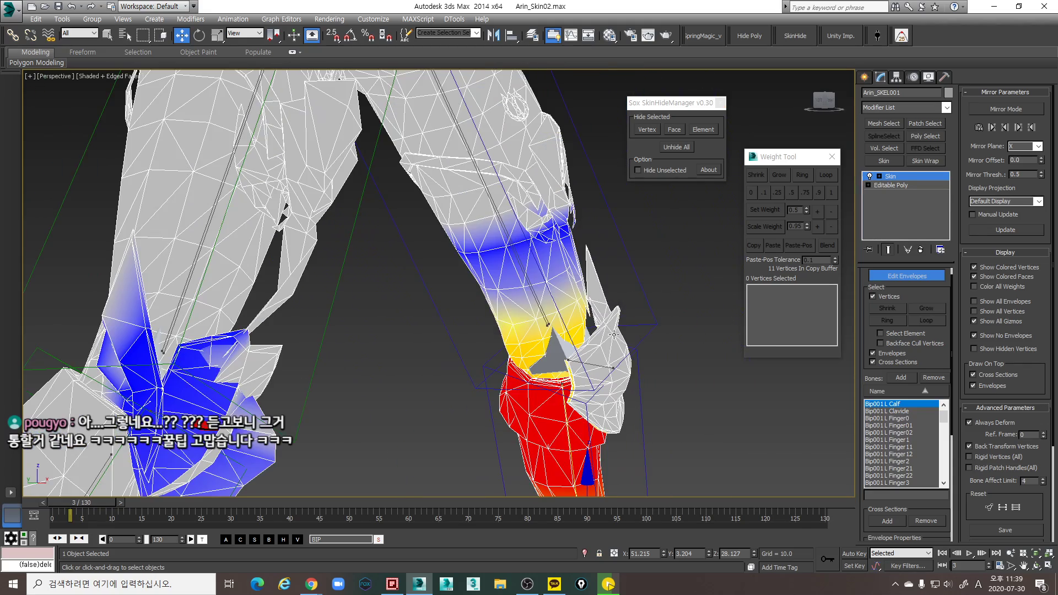
{"action": "left_click", "coordinate": [604, 305]}
{"action": "scroll", "coordinate": [601, 298], "scroll_direction": "up", "scroll_amount": 3}
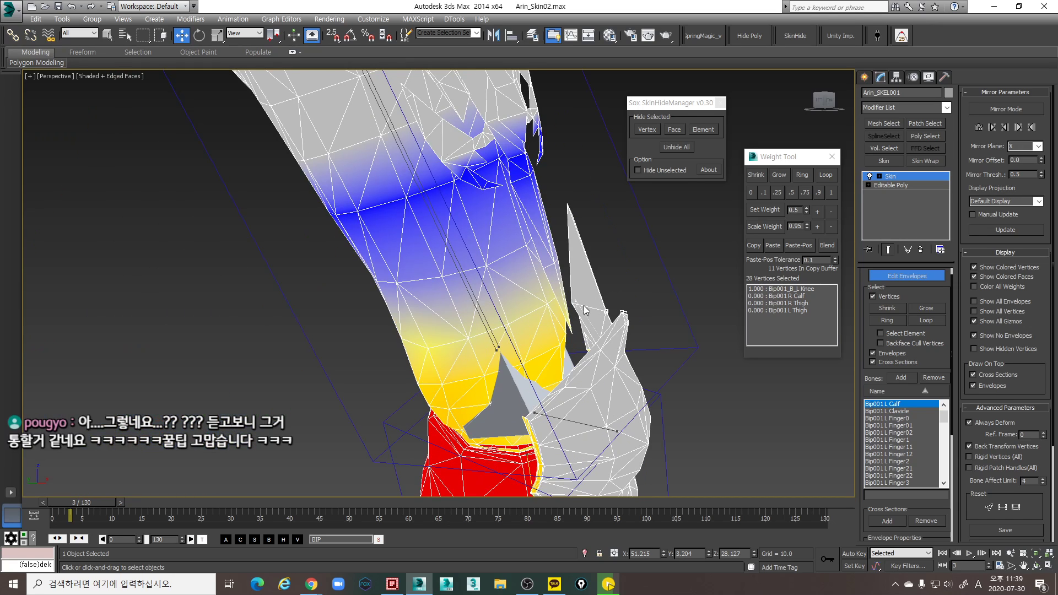
{"action": "middle_click_drag", "start_coordinate": [585, 310], "coordinate": [561, 293], "text": "alt"}
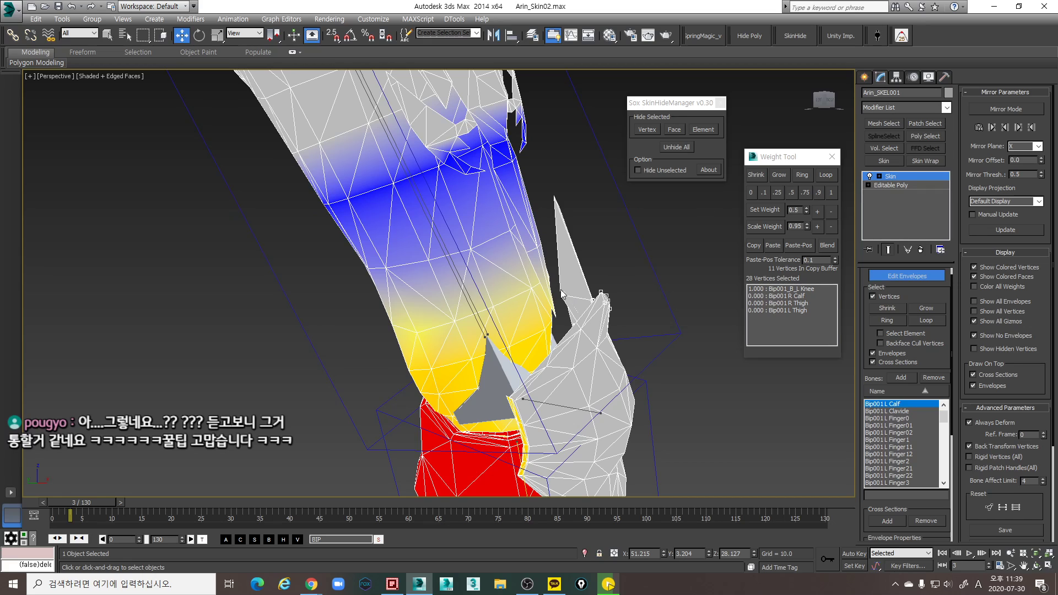
{"action": "left_click", "coordinate": [562, 294]}
{"action": "left_click", "coordinate": [793, 288]}
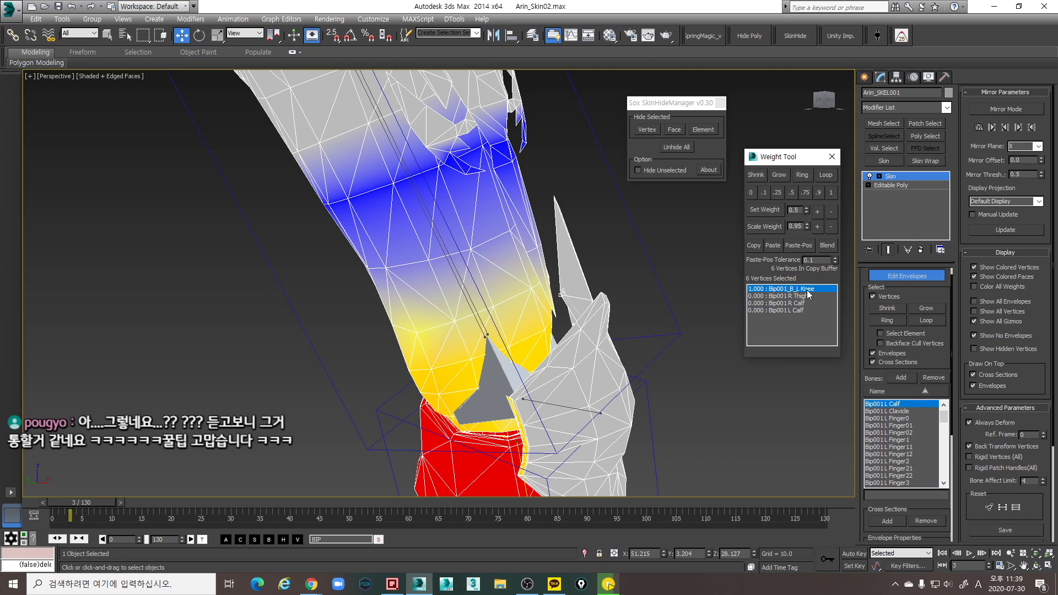
{"action": "scroll", "coordinate": [616, 286], "scroll_direction": "down", "scroll_amount": 4}
{"action": "middle_click_drag", "start_coordinate": [616, 289], "coordinate": [628, 303], "text": "alt"}
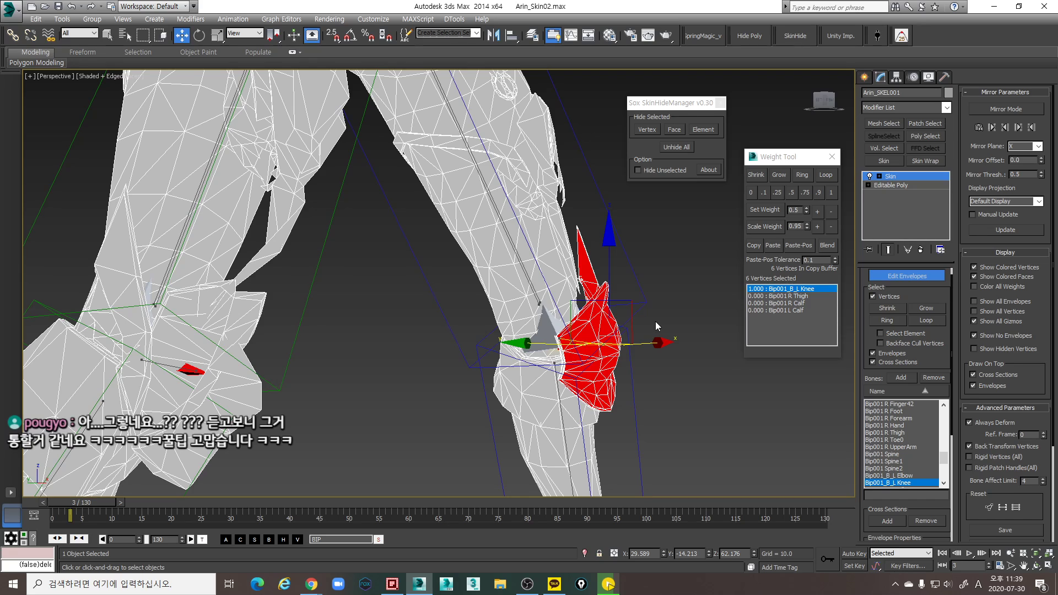
Hide the left kneecap armor elements and the spike beside them in the Skin modifier
{"action": "left_click_drag", "start_coordinate": [664, 344], "coordinate": [593, 268]}
{"action": "left_click", "coordinate": [706, 130]}
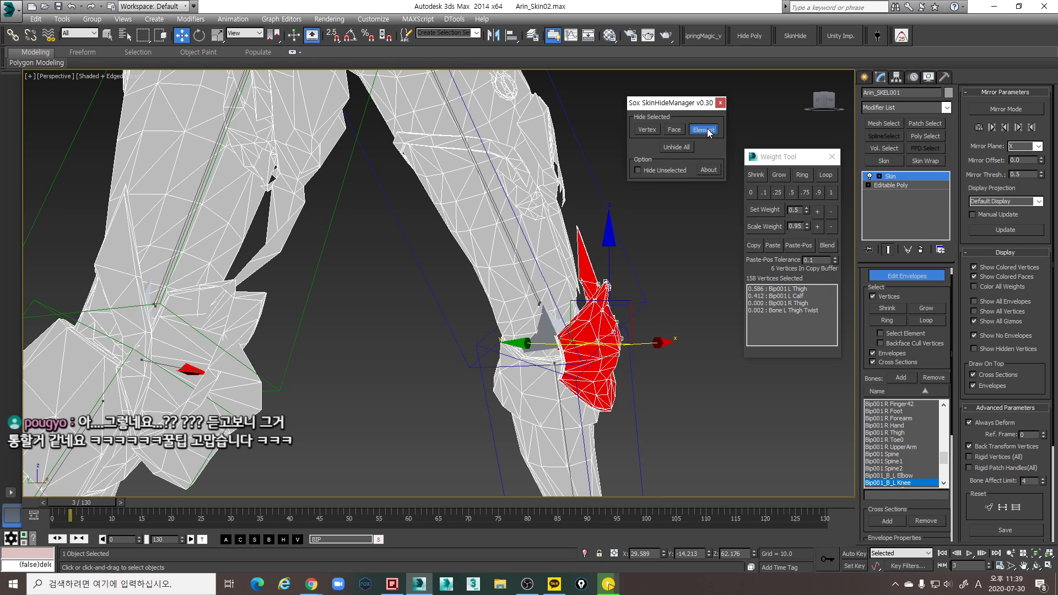
{"action": "mouse_move", "coordinate": [637, 342]}
{"action": "middle_mouse_down", "text": "alt"}
{"action": "mouse_move", "coordinate": [659, 335]}
{"action": "mouse_move", "coordinate": [651, 329]}
{"action": "middle_mouse_up", "text": "alt"}
{"action": "left_click_drag", "start_coordinate": [667, 316], "coordinate": [633, 258]}
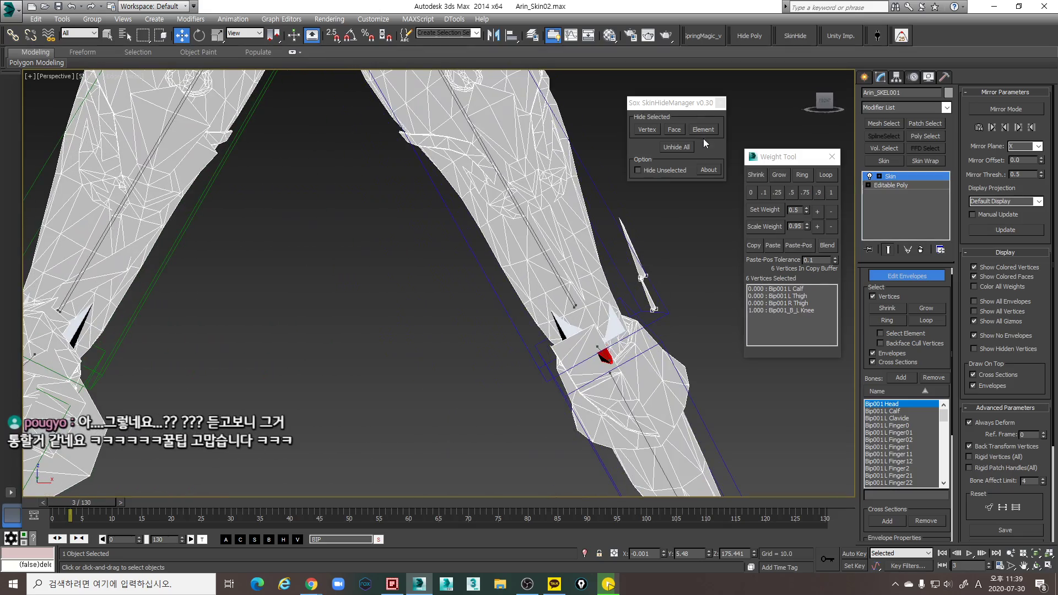
{"action": "left_click", "coordinate": [702, 131]}
Select the leftover armor fragment in front of the left shin guard and hide its elements
{"action": "scroll", "coordinate": [604, 350], "scroll_direction": "down", "scroll_amount": 4}
{"action": "middle_click_drag", "start_coordinate": [601, 346], "coordinate": [649, 324], "text": "alt"}
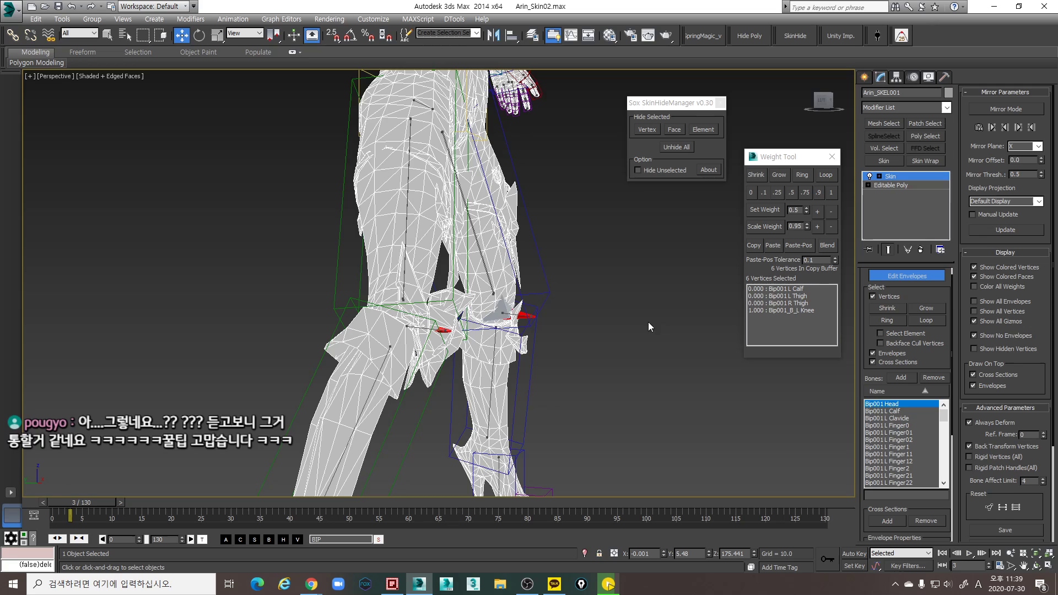
{"action": "scroll", "coordinate": [649, 324], "scroll_direction": "up", "scroll_amount": 6}
{"action": "middle_click_drag", "start_coordinate": [498, 436], "coordinate": [519, 423], "text": "alt"}
{"action": "left_click_drag", "start_coordinate": [519, 423], "coordinate": [456, 363]}
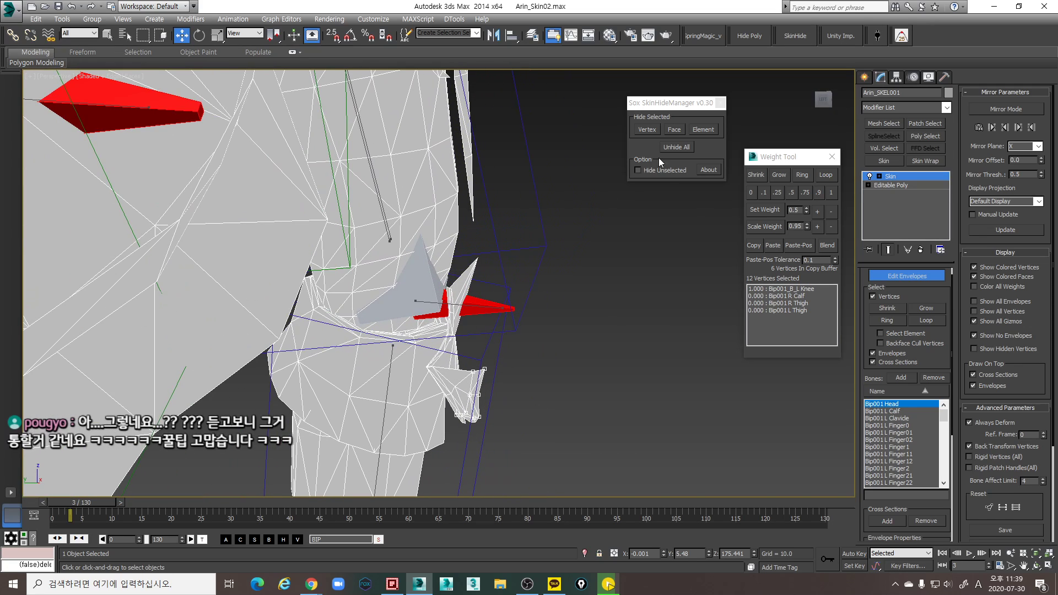
{"action": "left_click", "coordinate": [701, 130]}
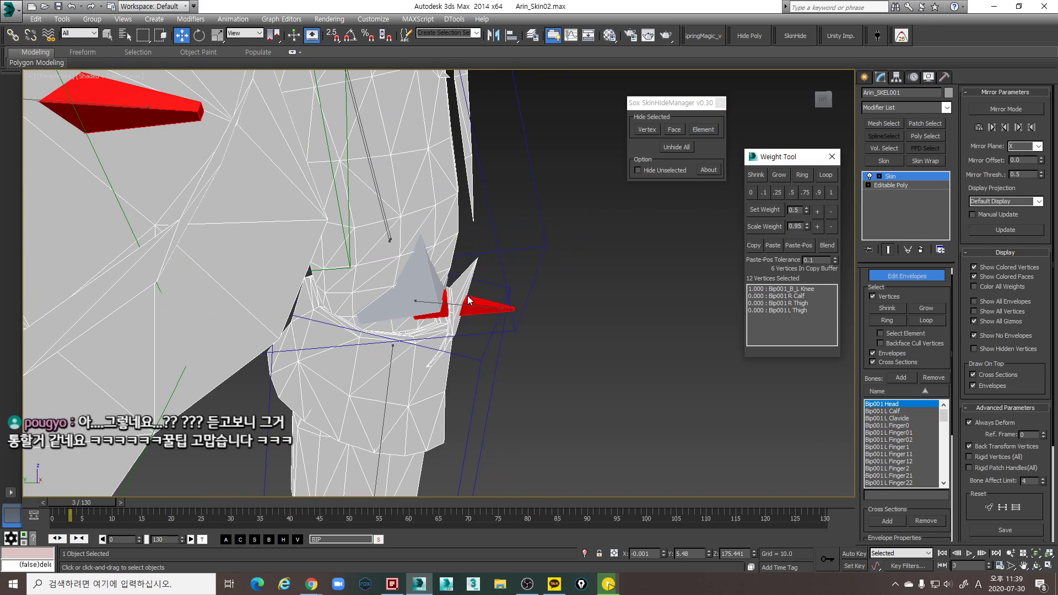
Select the two remaining thin armor fragments in front of the left knee and hide their elements
{"action": "middle_click_drag", "start_coordinate": [486, 302], "coordinate": [507, 286], "text": "alt"}
{"action": "left_click_drag", "start_coordinate": [345, 362], "coordinate": [344, 362]}
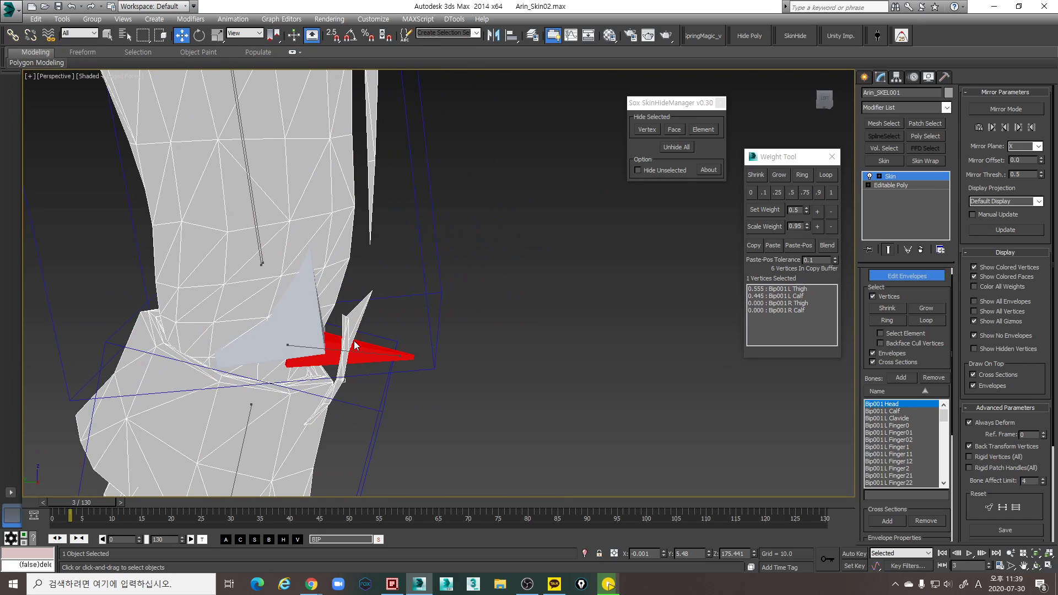
{"action": "left_click", "coordinate": [711, 133]}
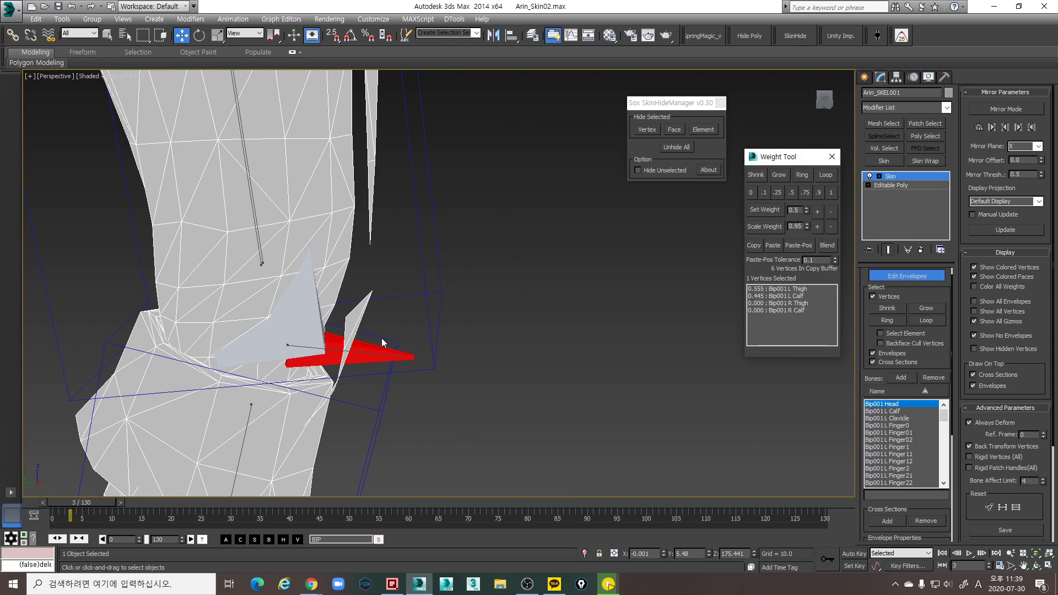
{"action": "left_click", "coordinate": [374, 288]}
{"action": "left_click", "coordinate": [696, 130]}
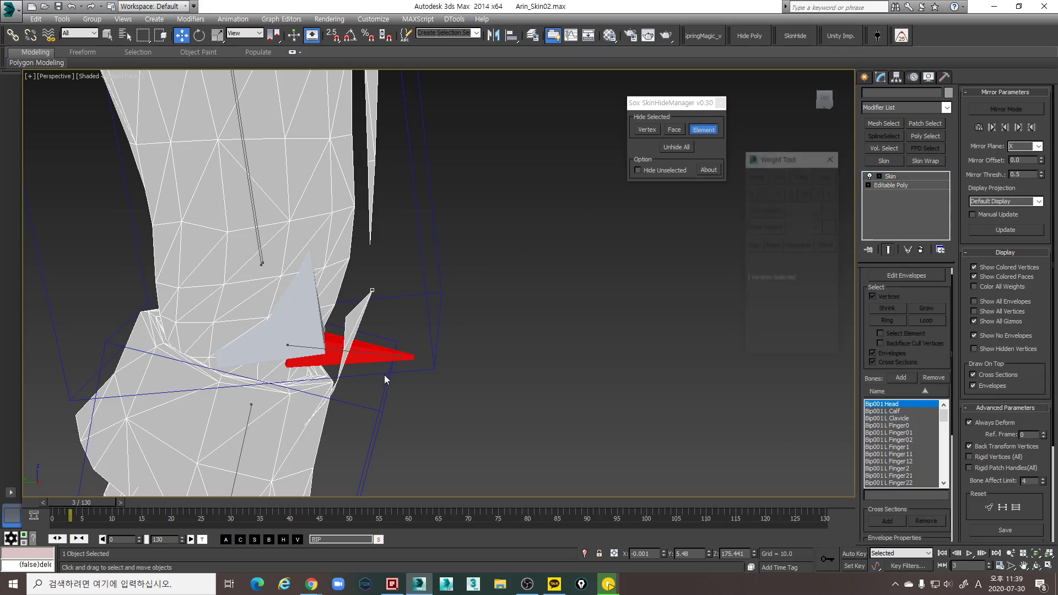
Inspect the left knee and both legs in wireframe and shaded display for armor pieces still in the way
{"action": "middle_click_drag", "start_coordinate": [385, 374], "coordinate": [330, 389]}
{"action": "scroll", "coordinate": [330, 389], "scroll_direction": "down", "scroll_amount": 3}
{"action": "middle_click_drag", "start_coordinate": [473, 384], "coordinate": [452, 381], "text": "alt"}
{"action": "scroll", "coordinate": [473, 380], "scroll_direction": "down", "scroll_amount": 2}
{"action": "scroll", "coordinate": [496, 352], "scroll_direction": "up", "scroll_amount": 3}
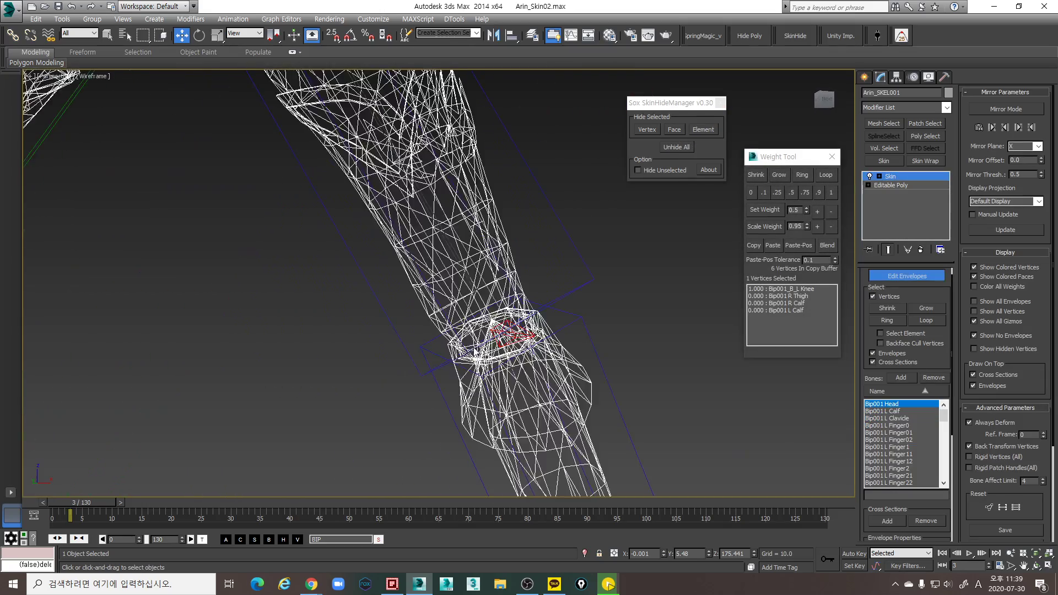
{"action": "middle_click_drag", "start_coordinate": [504, 339], "coordinate": [507, 364]}
{"action": "scroll", "coordinate": [508, 363], "scroll_direction": "down", "scroll_amount": 6}
{"action": "scroll", "coordinate": [453, 372], "scroll_direction": "up", "scroll_amount": 1}
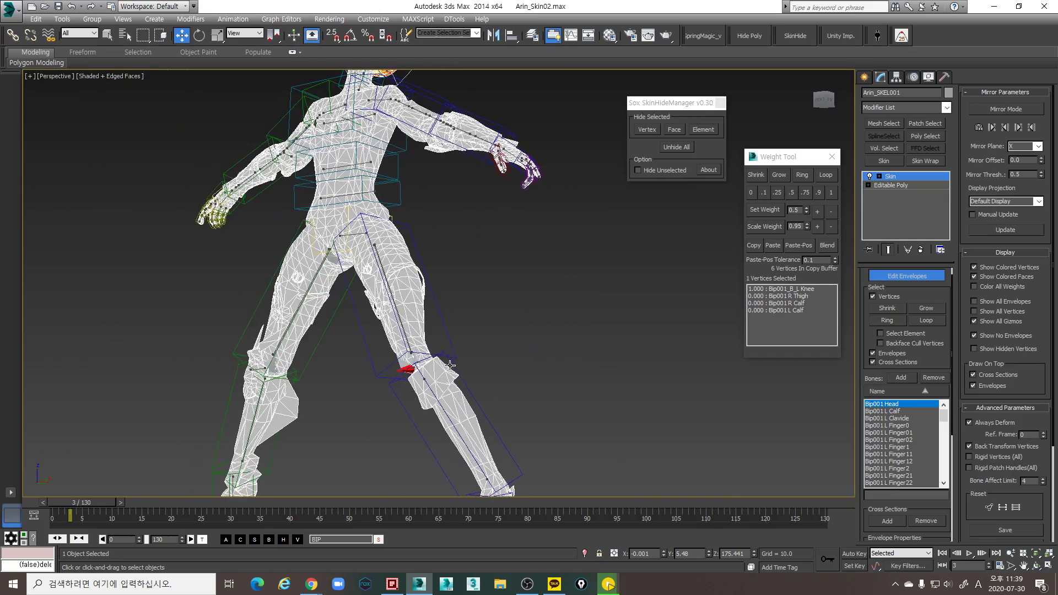
{"action": "scroll", "coordinate": [452, 372], "scroll_direction": "up", "scroll_amount": 4}
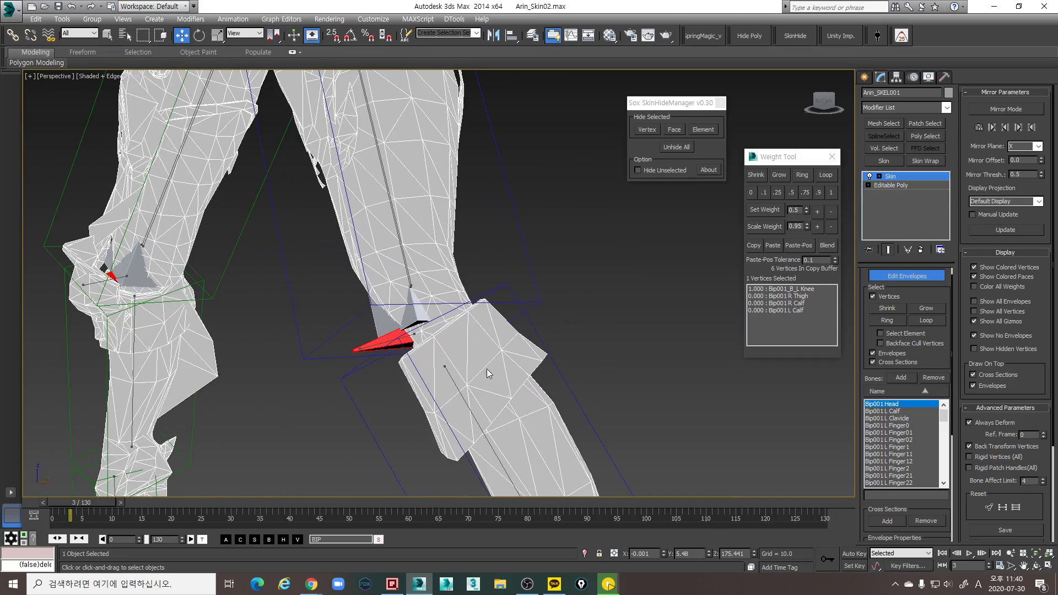
{"action": "scroll", "coordinate": [489, 370], "scroll_direction": "down", "scroll_amount": 1}
{"action": "middle_click_drag", "start_coordinate": [549, 332], "coordinate": [697, 188], "text": "alt"}
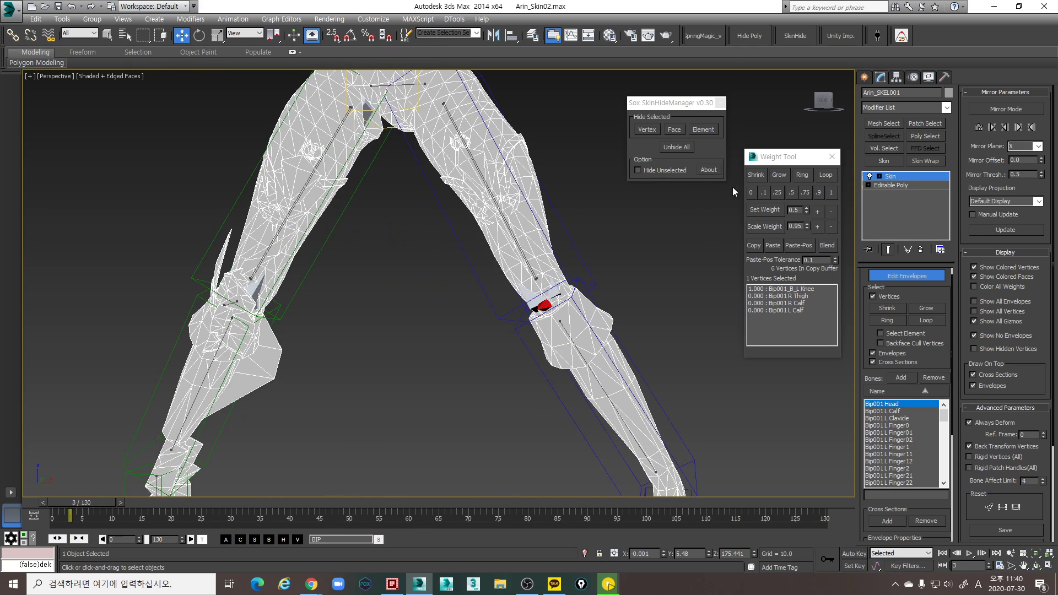
{"action": "scroll", "coordinate": [613, 318], "scroll_direction": "up", "scroll_amount": 5}
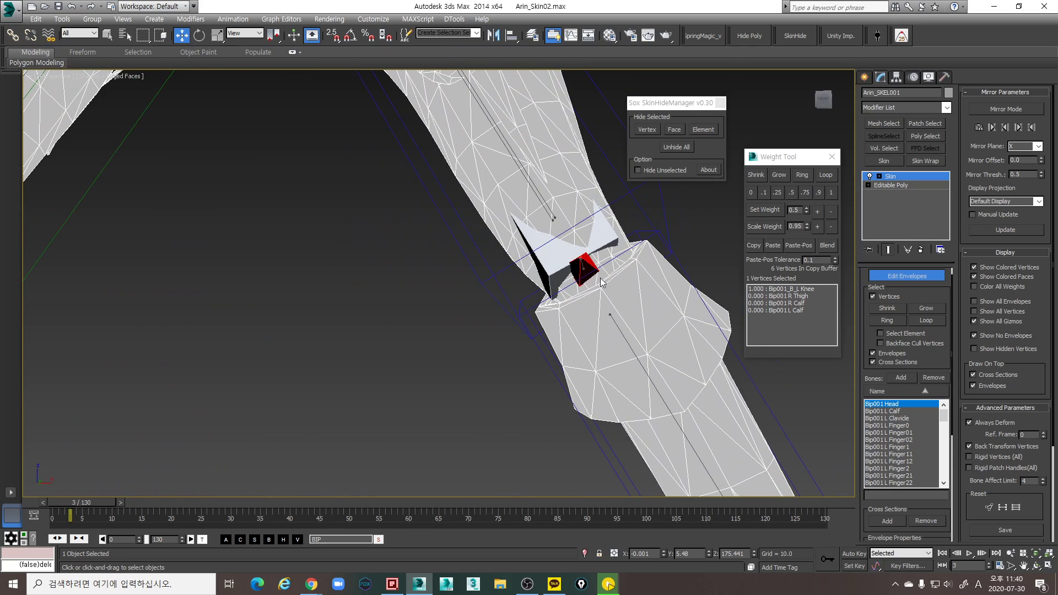
Hide the Bone_Twist layer in the layer manager and close it
{"action": "left_click", "coordinate": [532, 36]}
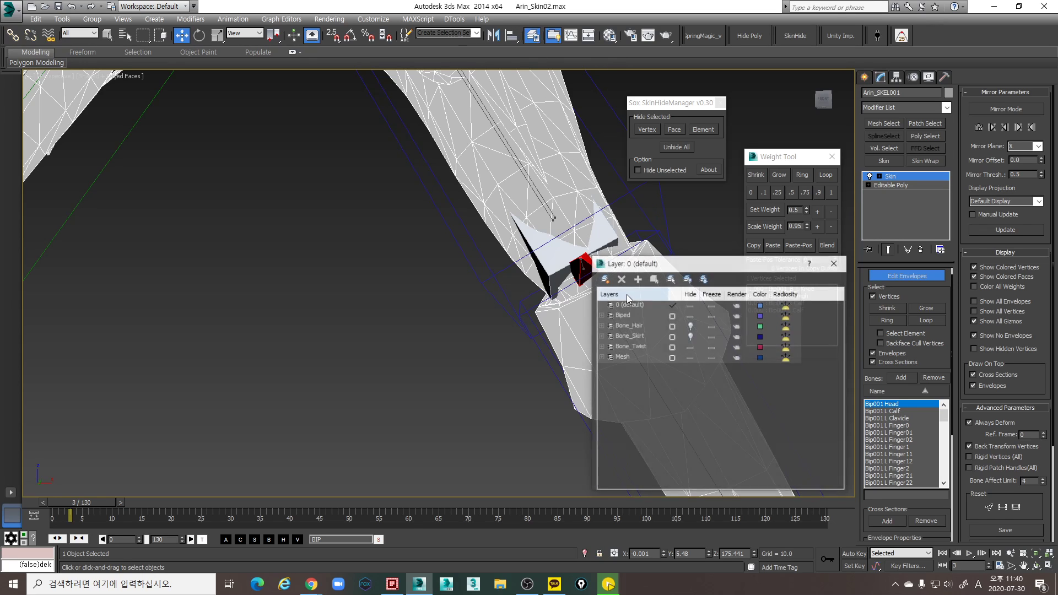
{"action": "left_click", "coordinate": [672, 349]}
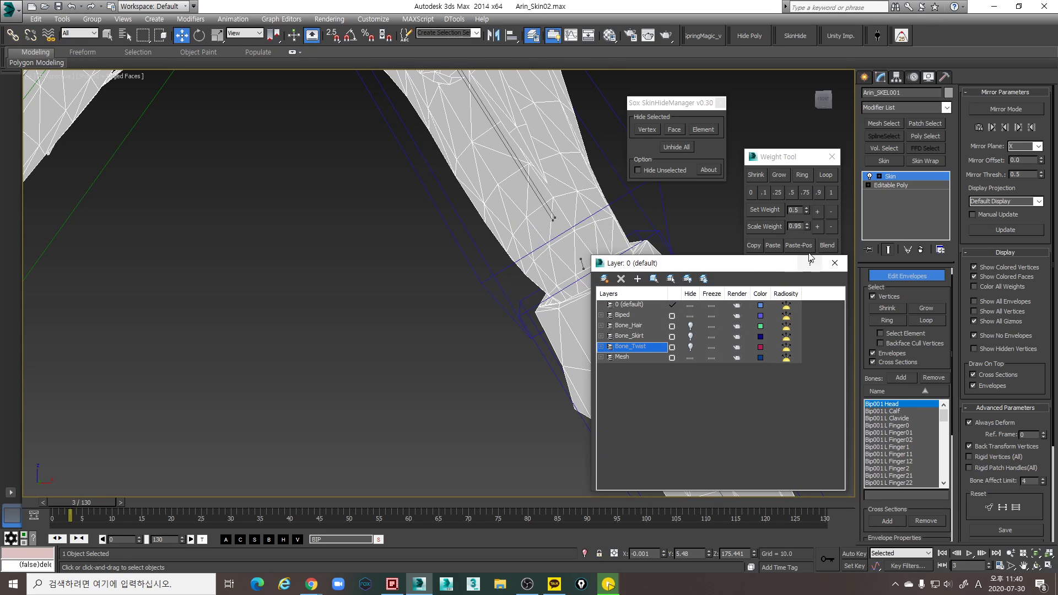
{"action": "left_click", "coordinate": [834, 263]}
Select the vertices at the front of the left knee, just above the shin guard, and display their Bip001 L Thigh weights
{"action": "scroll", "coordinate": [631, 277], "scroll_direction": "up", "scroll_amount": 8}
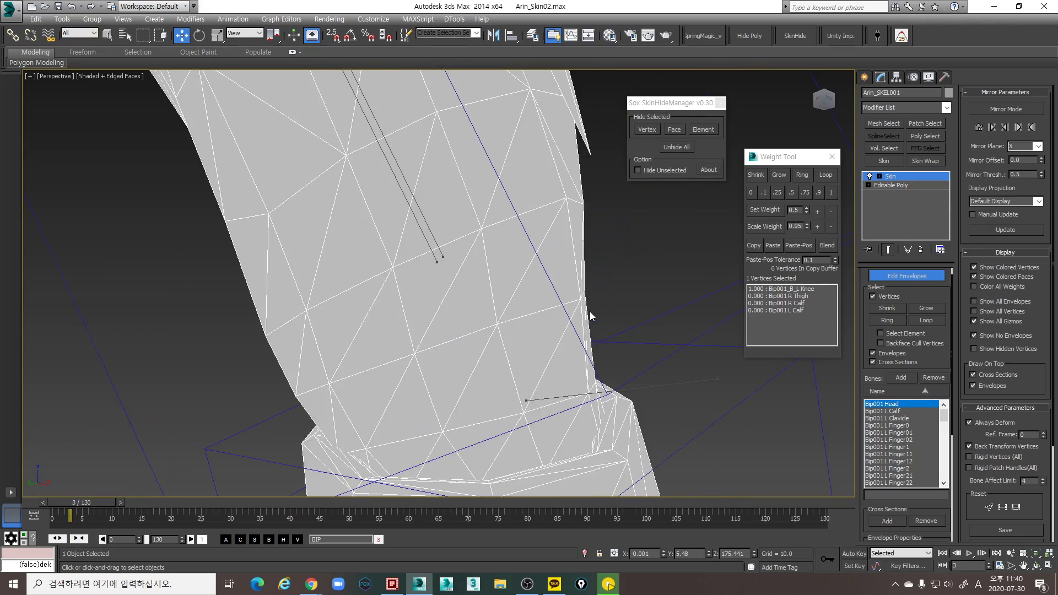
{"action": "scroll", "coordinate": [619, 309], "scroll_direction": "down", "scroll_amount": 3}
{"action": "middle_click_drag", "start_coordinate": [500, 377], "coordinate": [555, 339], "text": "alt"}
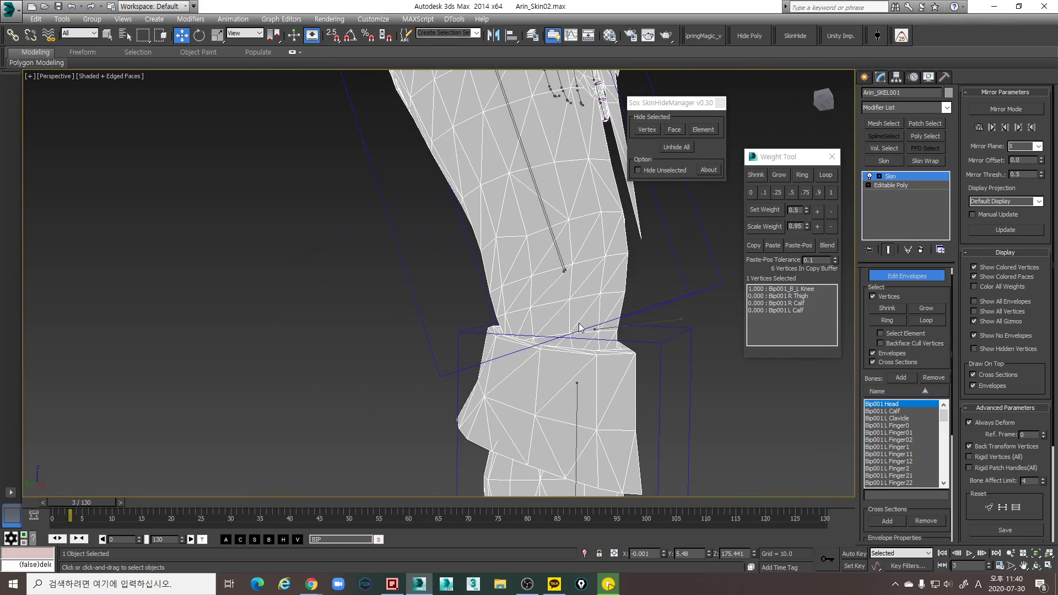
{"action": "key", "text": "F3"}
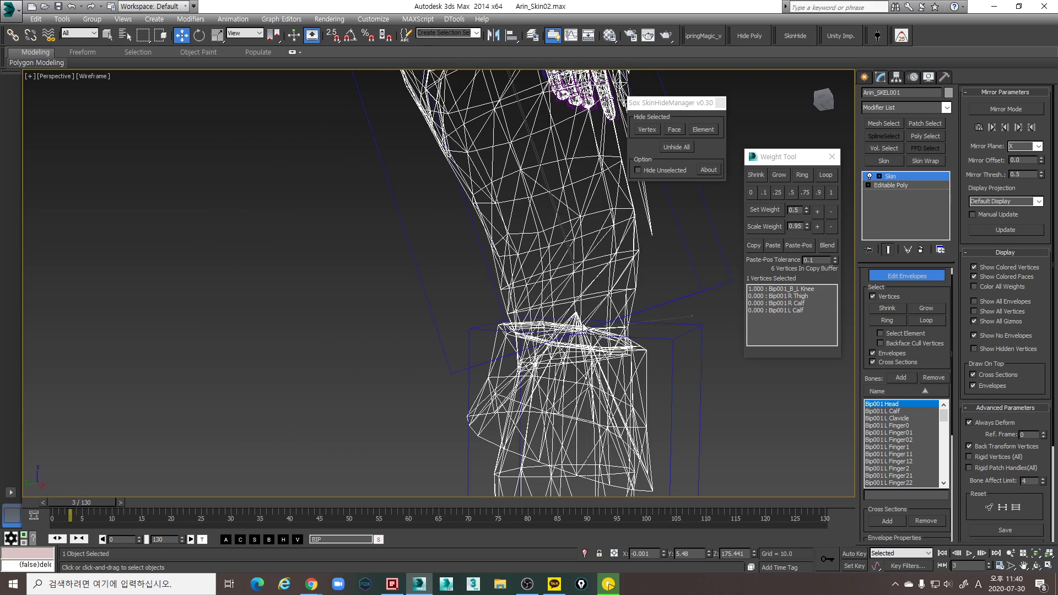
{"action": "scroll", "coordinate": [633, 320], "scroll_direction": "up", "scroll_amount": 5}
{"action": "scroll", "coordinate": [560, 338], "scroll_direction": "down", "scroll_amount": 5}
{"action": "key", "text": "F3"}
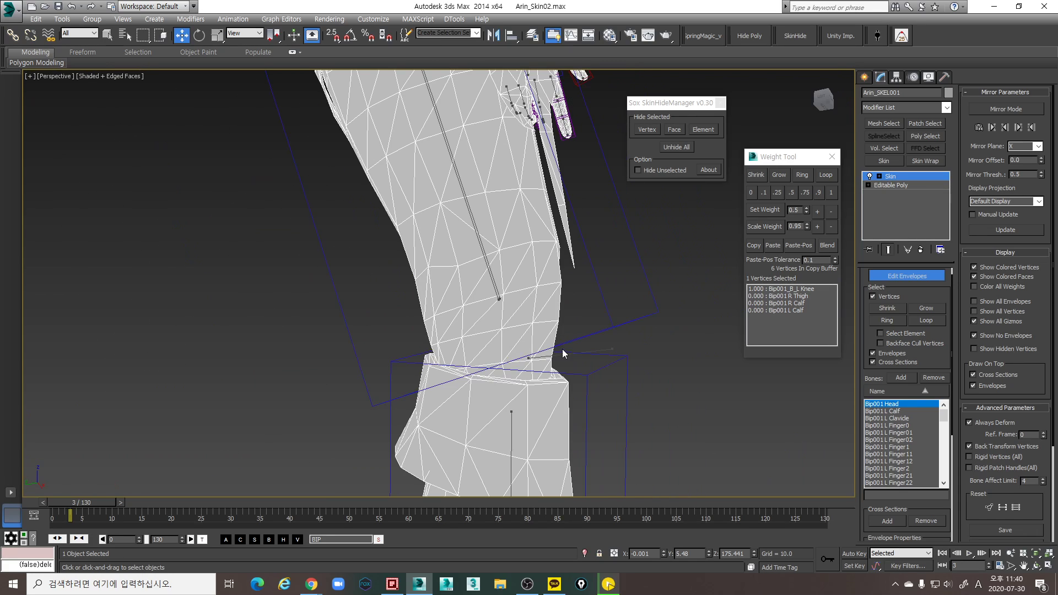
{"action": "key", "text": "F3"}
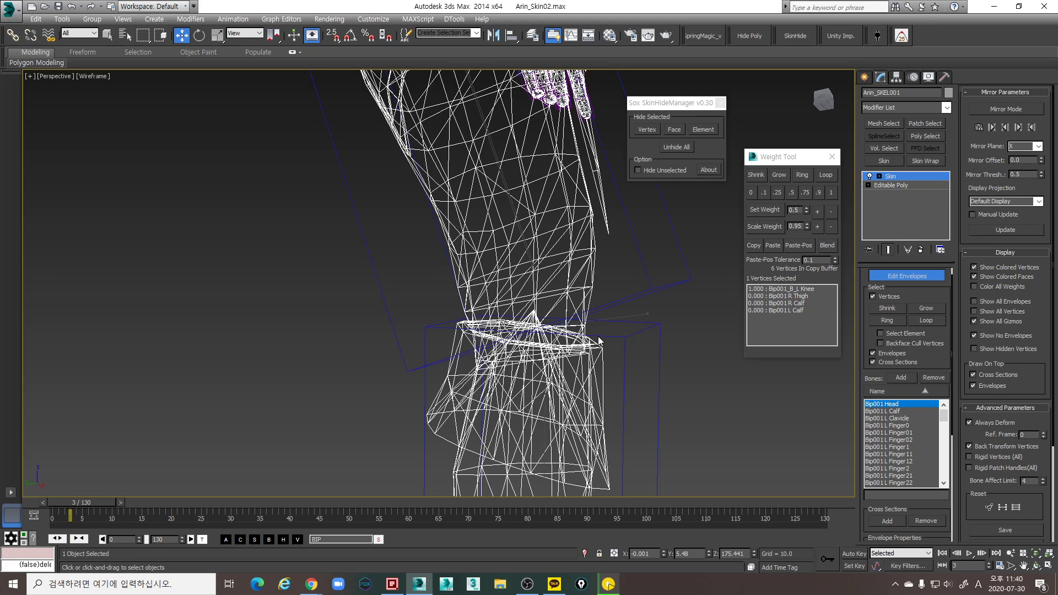
{"action": "left_click", "coordinate": [582, 325]}
{"action": "scroll", "coordinate": [622, 319], "scroll_direction": "up", "scroll_amount": 5}
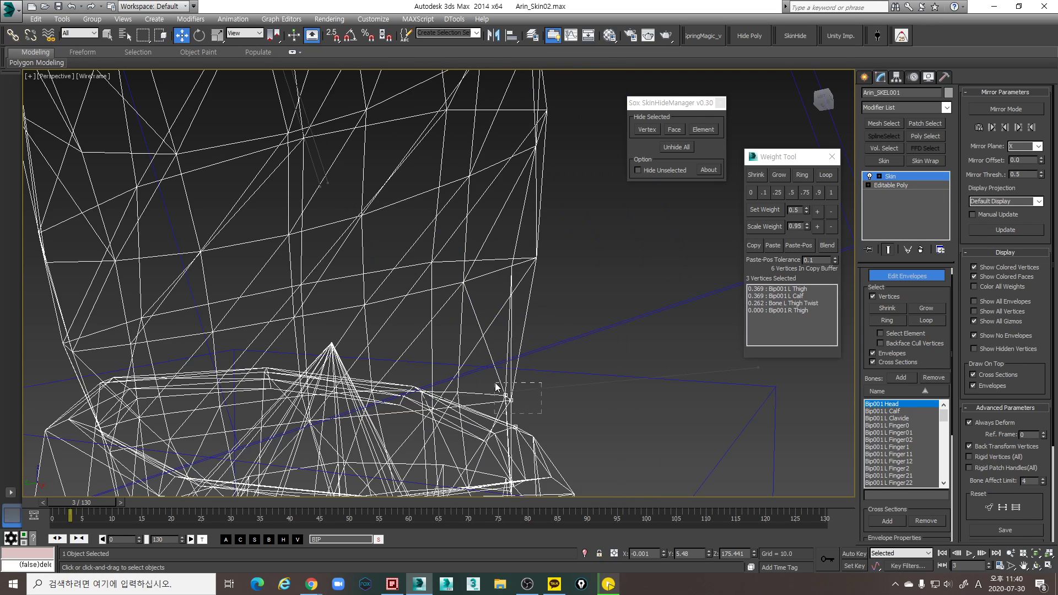
{"action": "left_click_drag", "start_coordinate": [496, 387], "coordinate": [495, 386]}
{"action": "scroll", "coordinate": [573, 334], "scroll_direction": "down", "scroll_amount": 5}
{"action": "scroll", "coordinate": [507, 313], "scroll_direction": "up", "scroll_amount": 5}
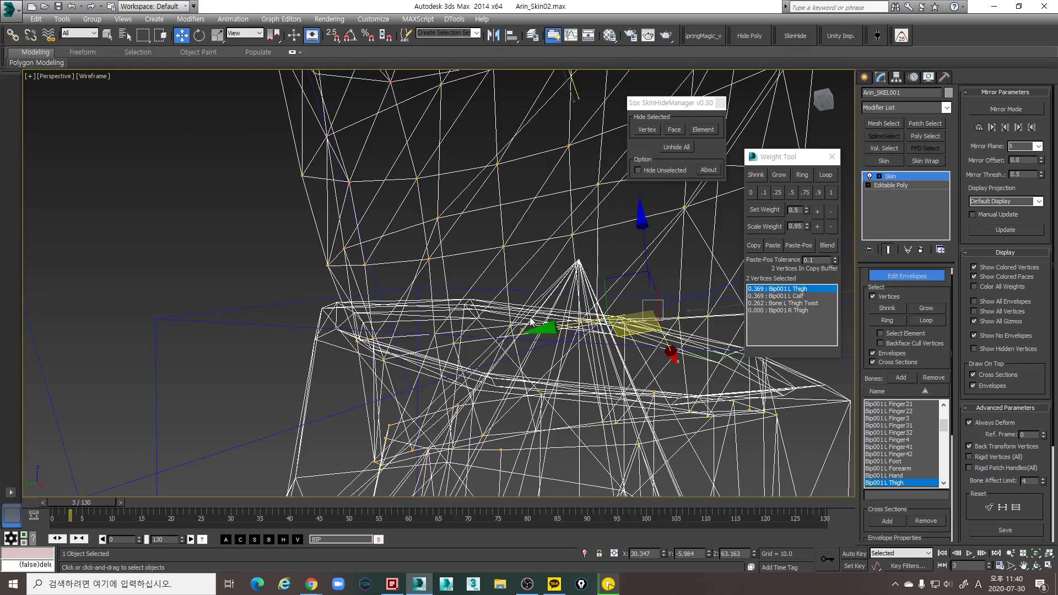
Examine the Bip001 L Thigh influence across the left thigh and knee in wireframe and shaded display
{"action": "middle_click_drag", "start_coordinate": [606, 334], "coordinate": [460, 348]}
{"action": "scroll", "coordinate": [472, 348], "scroll_direction": "down", "scroll_amount": 1}
{"action": "scroll", "coordinate": [544, 353], "scroll_direction": "up", "scroll_amount": 2}
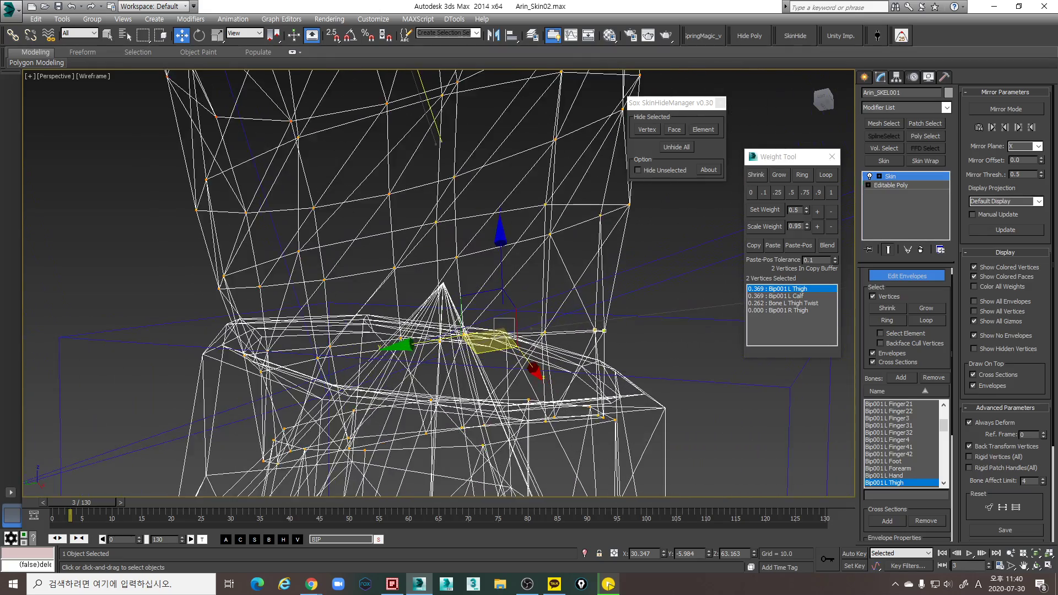
{"action": "scroll", "coordinate": [552, 345], "scroll_direction": "down", "scroll_amount": 5}
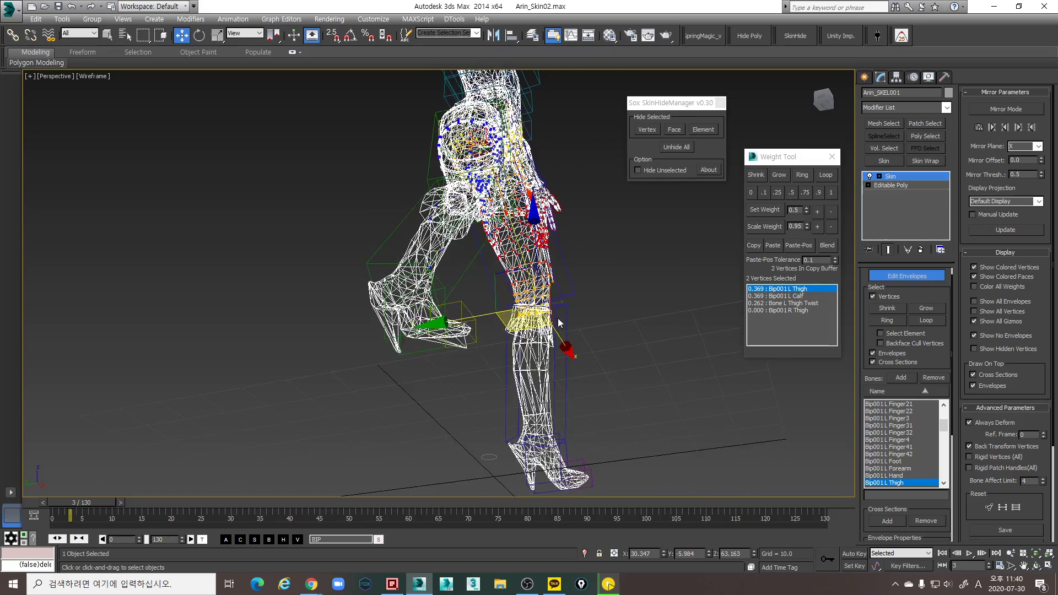
{"action": "key", "text": "F3"}
{"action": "scroll", "coordinate": [551, 345], "scroll_direction": "up", "scroll_amount": 5}
{"action": "middle_click_drag", "start_coordinate": [551, 344], "coordinate": [489, 368], "text": "alt"}
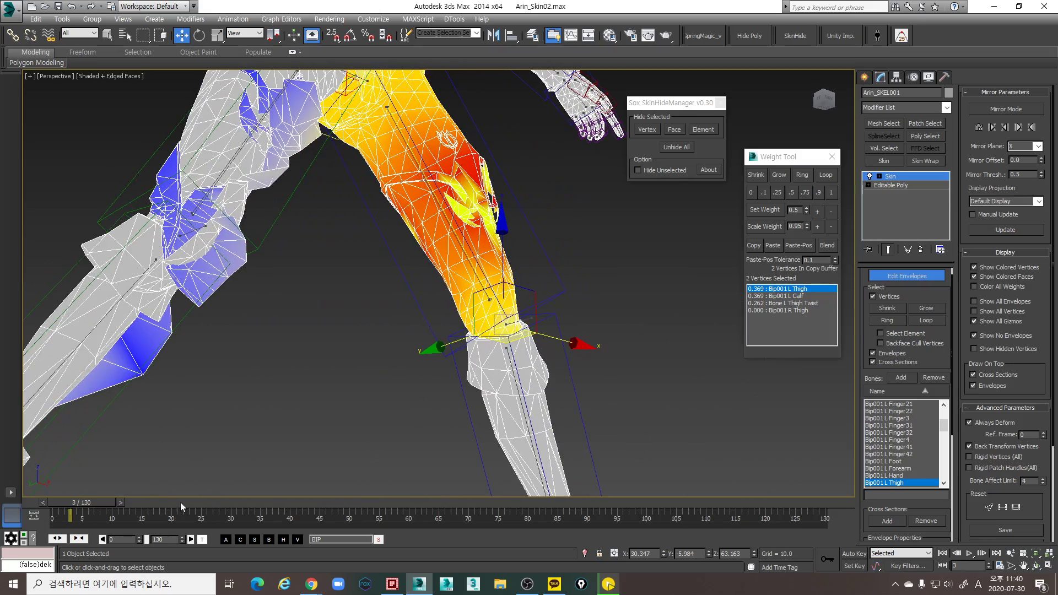
Move the timeline to frame 1 and bring the left knee into close view
{"action": "mouse_move", "coordinate": [94, 501]}
{"action": "left_mouse_down"}
{"action": "mouse_move", "coordinate": [103, 501]}
{"action": "mouse_move", "coordinate": [84, 498]}
{"action": "left_mouse_up"}
{"action": "key", "text": "w"}
{"action": "middle_click_drag", "start_coordinate": [484, 326], "coordinate": [461, 340], "text": "alt"}
{"action": "scroll", "coordinate": [442, 347], "scroll_direction": "up", "scroll_amount": 5}
{"action": "scroll", "coordinate": [462, 356], "scroll_direction": "down", "scroll_amount": 3}
Select the vertices around the left knee and shin guard rim, set Bip001 L Thigh to 1, and set Bip001 L Calf to 0.5
{"action": "key", "text": "F3"}
{"action": "scroll", "coordinate": [405, 328], "scroll_direction": "up", "scroll_amount": 6}
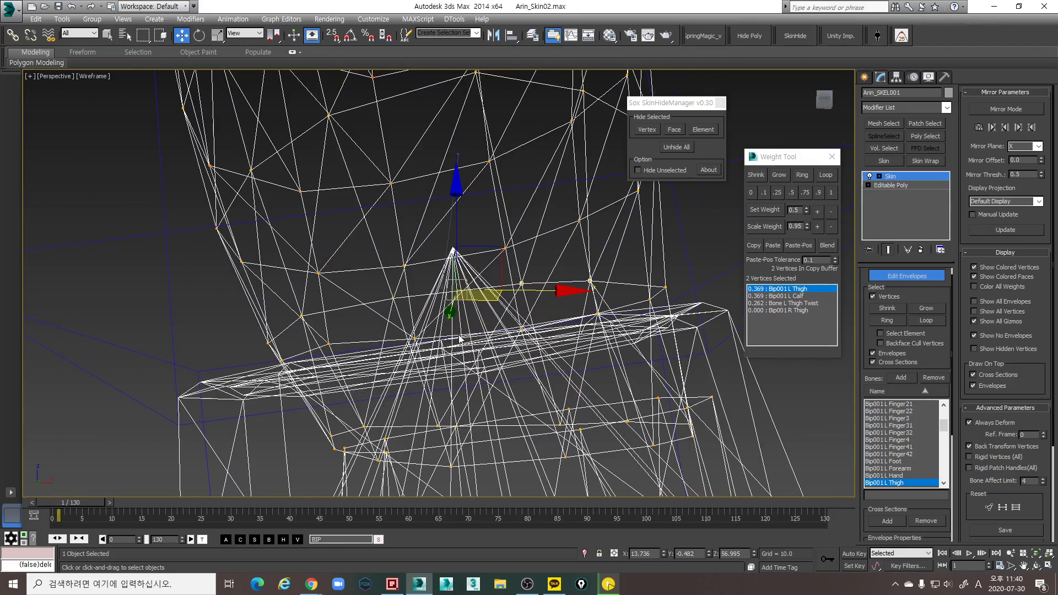
{"action": "left_click_drag", "start_coordinate": [146, 301], "coordinate": [490, 399]}
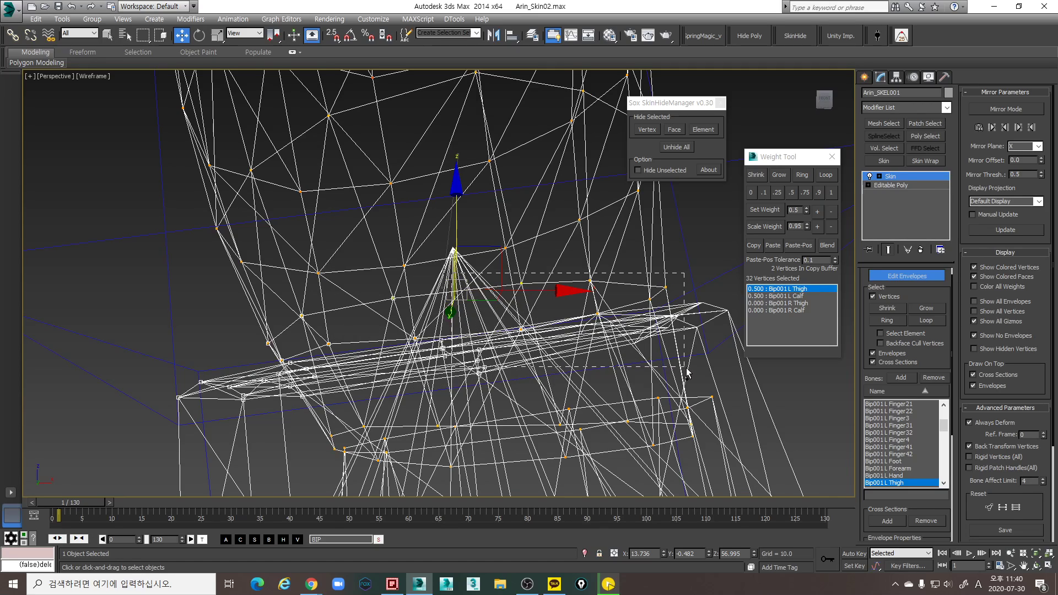
{"action": "mouse_move", "coordinate": [593, 258]}
{"action": "left_mouse_down", "text": "ctrl"}
{"action": "mouse_move", "coordinate": [644, 300]}
{"action": "mouse_move", "coordinate": [738, 349]}
{"action": "left_mouse_up", "text": "ctrl"}
{"action": "scroll", "coordinate": [646, 324], "scroll_direction": "down", "scroll_amount": 5}
{"action": "key", "text": "F3"}
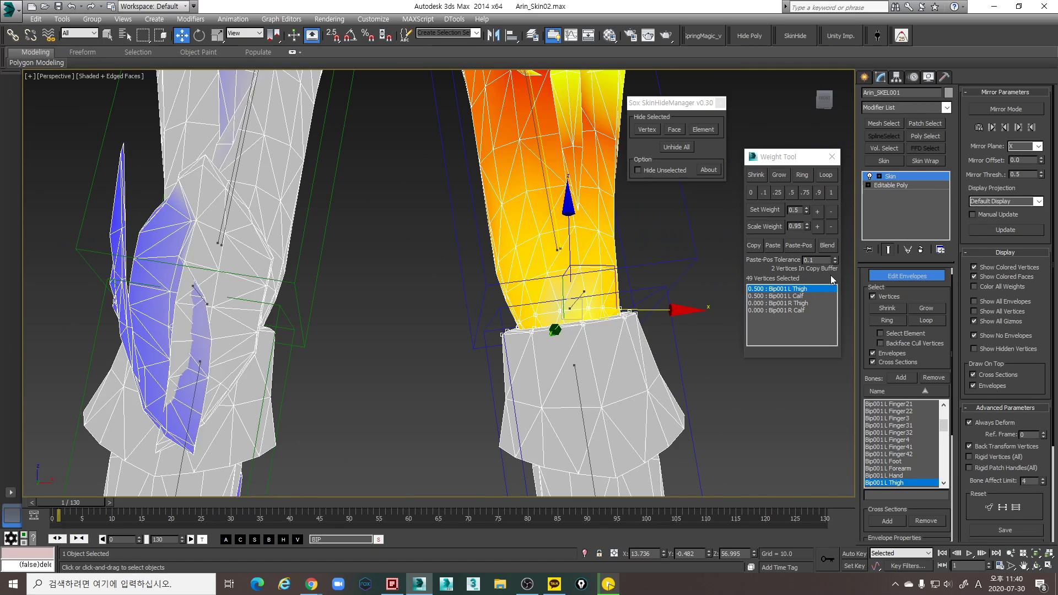
{"action": "left_click", "coordinate": [830, 192]}
{"action": "left_click", "coordinate": [804, 297]}
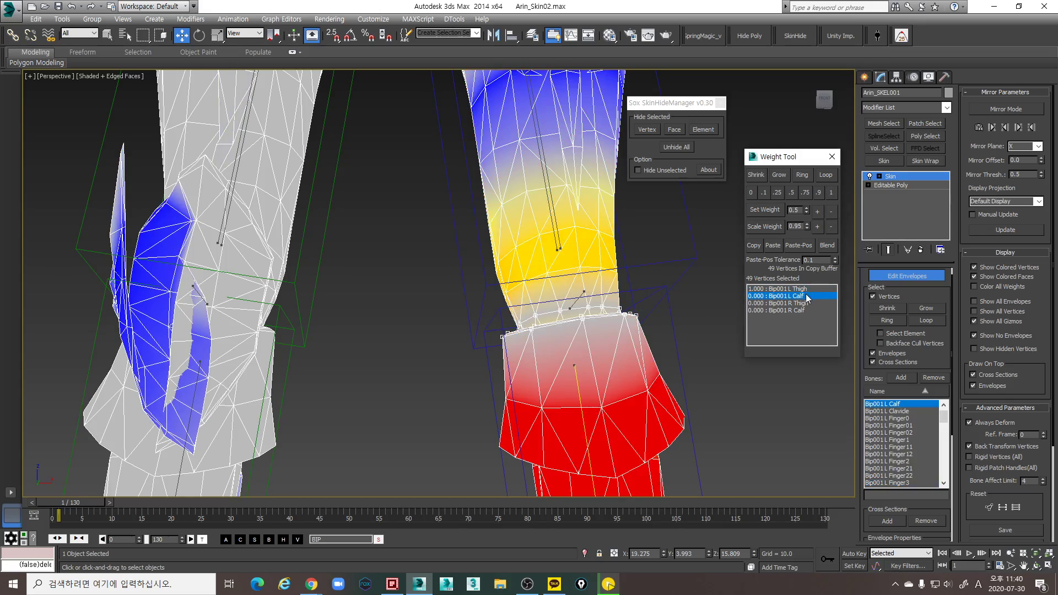
{"action": "left_click", "coordinate": [791, 193]}
Select the leg vertices just below the left shin guard's rim and set their Bip001 L Thigh weight to 0.25
{"action": "middle_click_drag", "start_coordinate": [631, 352], "coordinate": [612, 316]}
{"action": "key", "text": "F3"}
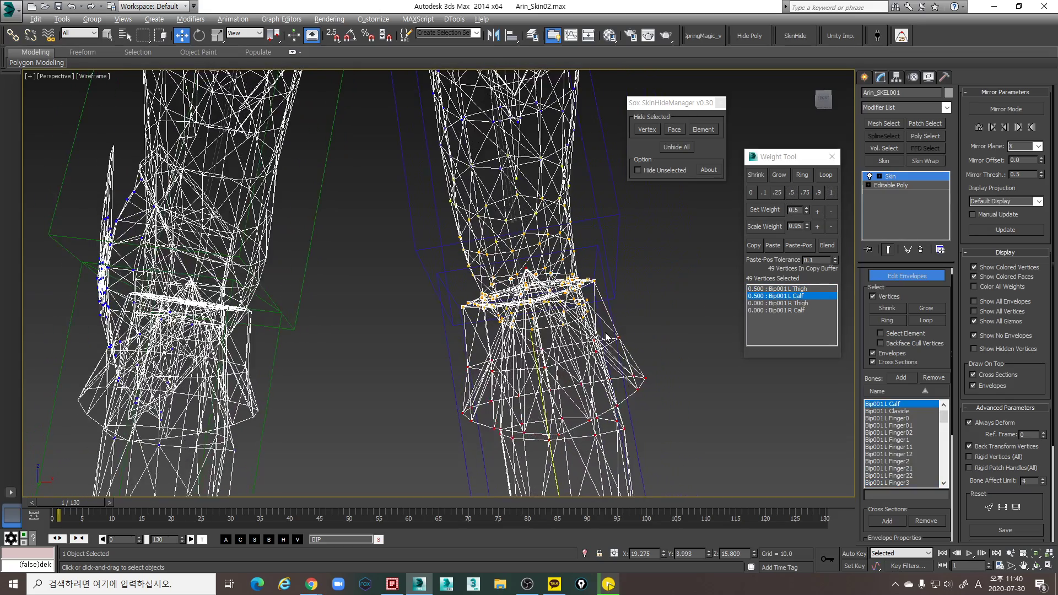
{"action": "scroll", "coordinate": [561, 302], "scroll_direction": "up", "scroll_amount": 6}
{"action": "scroll", "coordinate": [561, 302], "scroll_direction": "down", "scroll_amount": 6}
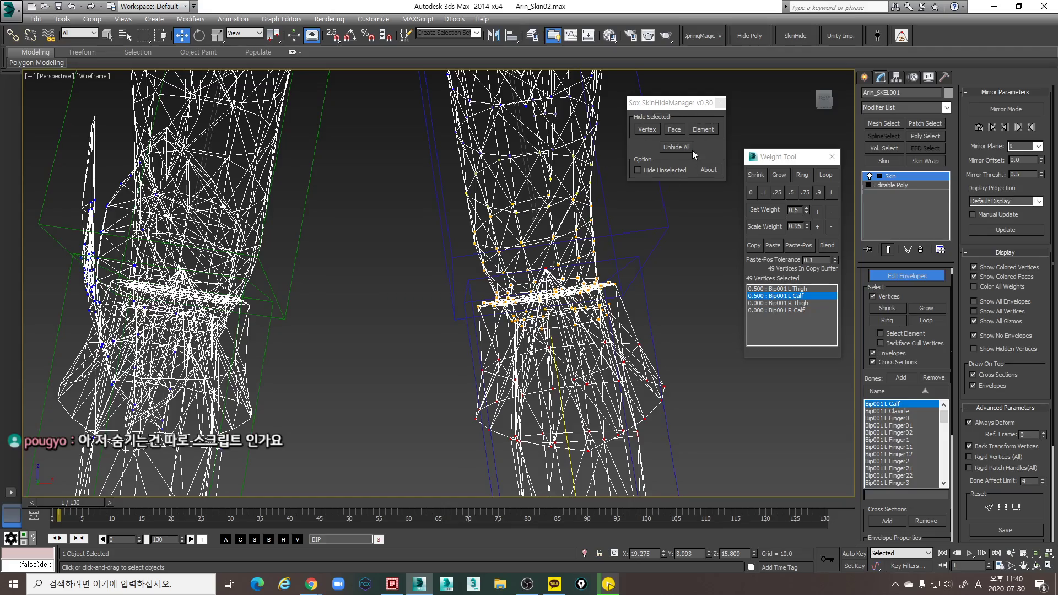
{"action": "middle_click_drag", "start_coordinate": [573, 337], "coordinate": [606, 342], "text": "alt"}
{"action": "middle_click_drag", "start_coordinate": [561, 306], "coordinate": [559, 307], "text": "alt"}
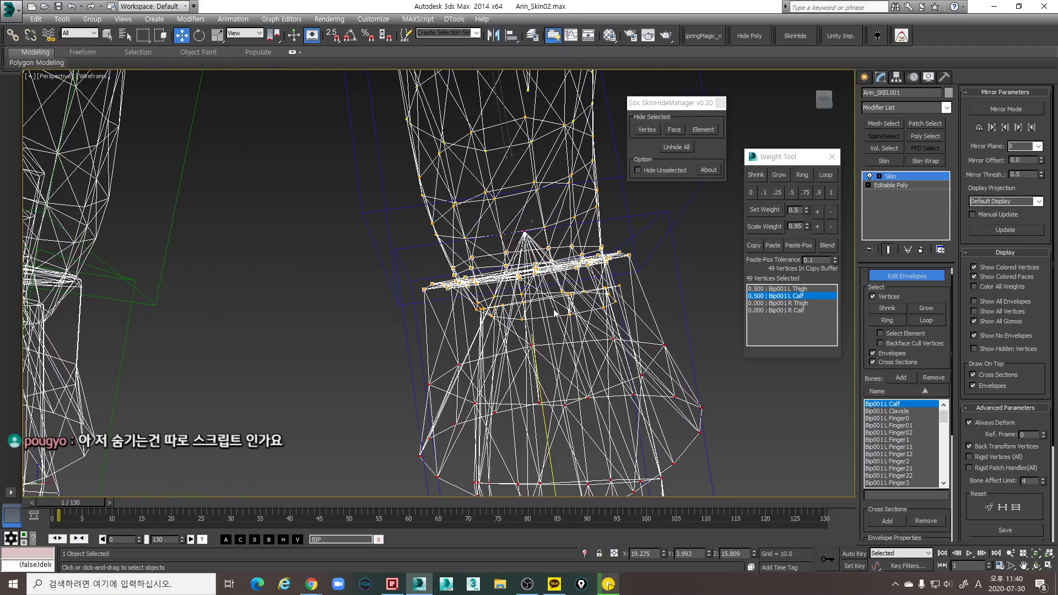
{"action": "left_click_drag", "start_coordinate": [638, 317], "coordinate": [598, 286]}
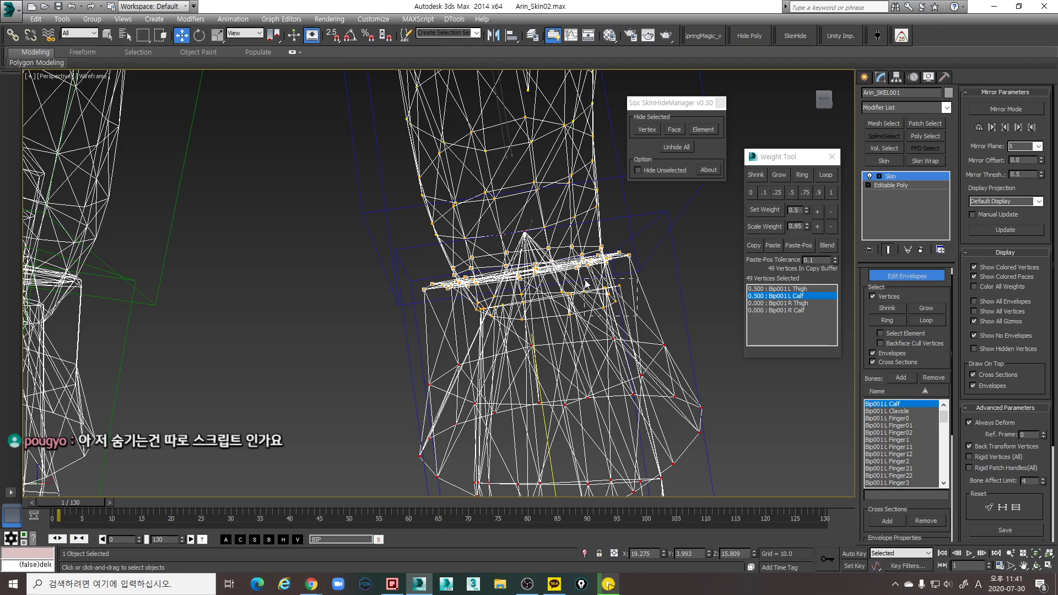
{"action": "left_click_drag", "start_coordinate": [466, 293], "coordinate": [600, 329]}
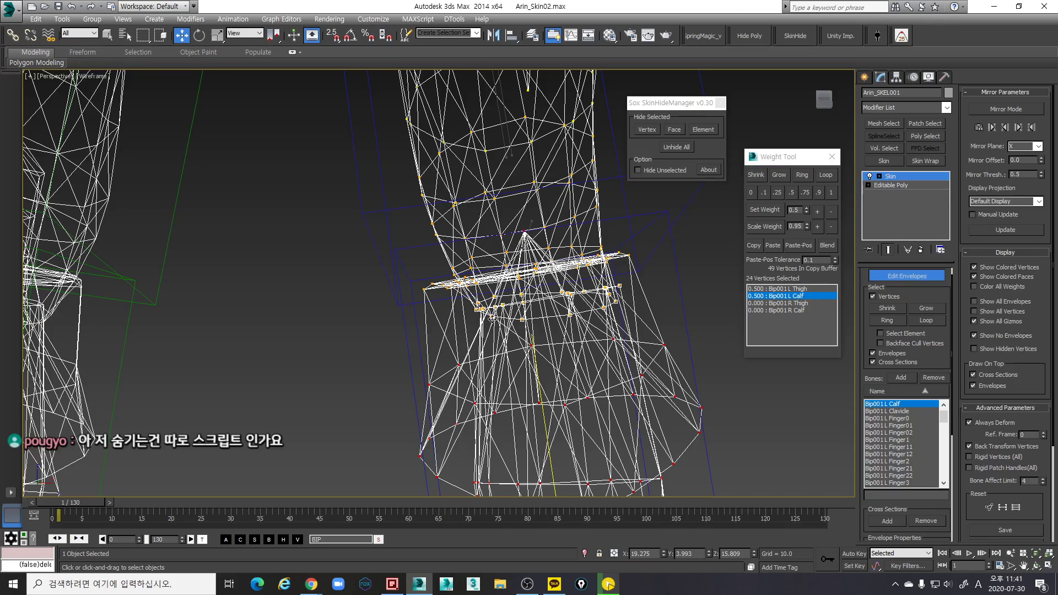
{"action": "middle_click_drag", "start_coordinate": [533, 294], "coordinate": [551, 311], "text": "alt"}
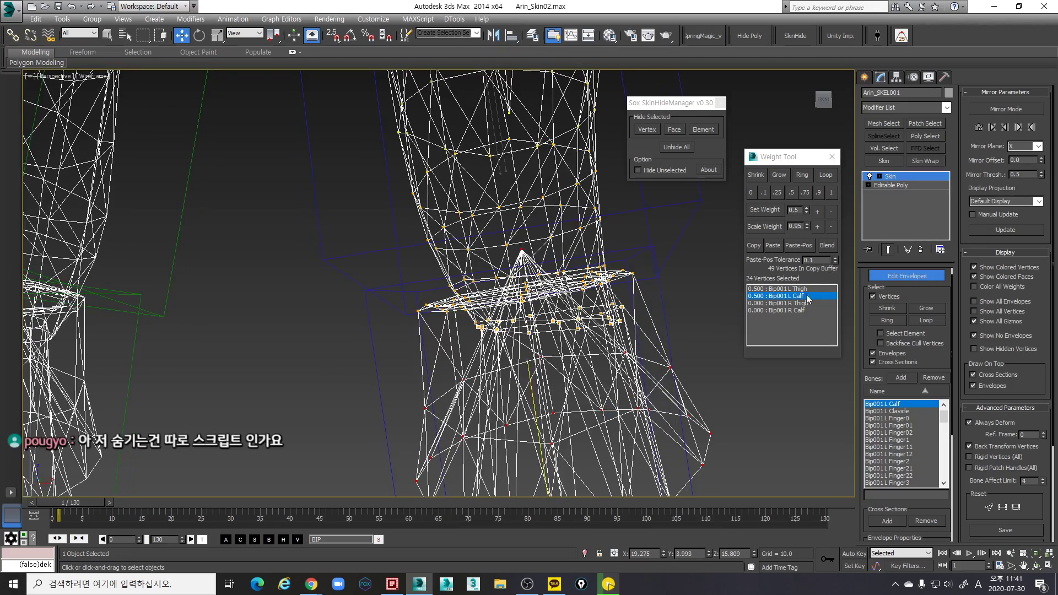
{"action": "left_click", "coordinate": [777, 288]}
{"action": "left_click", "coordinate": [753, 246]}
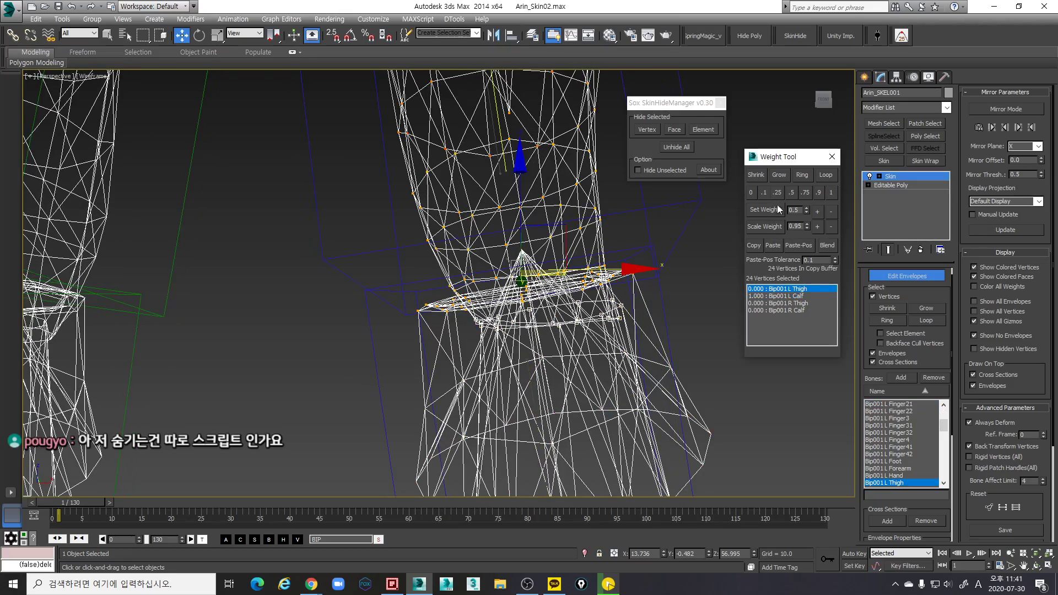
{"action": "left_click", "coordinate": [778, 192]}
{"action": "mouse_move", "coordinate": [592, 292]}
{"action": "middle_mouse_down", "text": "alt"}
{"action": "mouse_move", "coordinate": [593, 308]}
{"action": "mouse_move", "coordinate": [578, 306]}
{"action": "mouse_move", "coordinate": [593, 283]}
{"action": "middle_mouse_up", "text": "alt"}
{"action": "scroll", "coordinate": [593, 309], "scroll_direction": "down", "scroll_amount": 4}
{"action": "scroll", "coordinate": [593, 283], "scroll_direction": "up", "scroll_amount": 4}
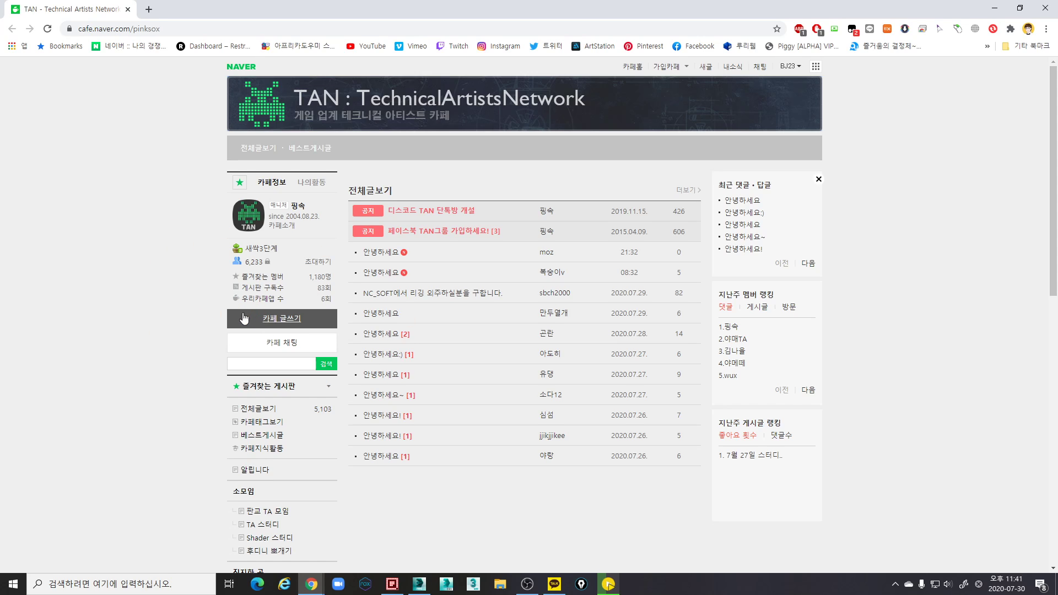
Look through the TAN TechnicalArtistsNetwork cafe's main page and board list in Chrome, and return to 3ds Max
{"action": "scroll", "coordinate": [232, 312], "scroll_direction": "down", "scroll_amount": 3}
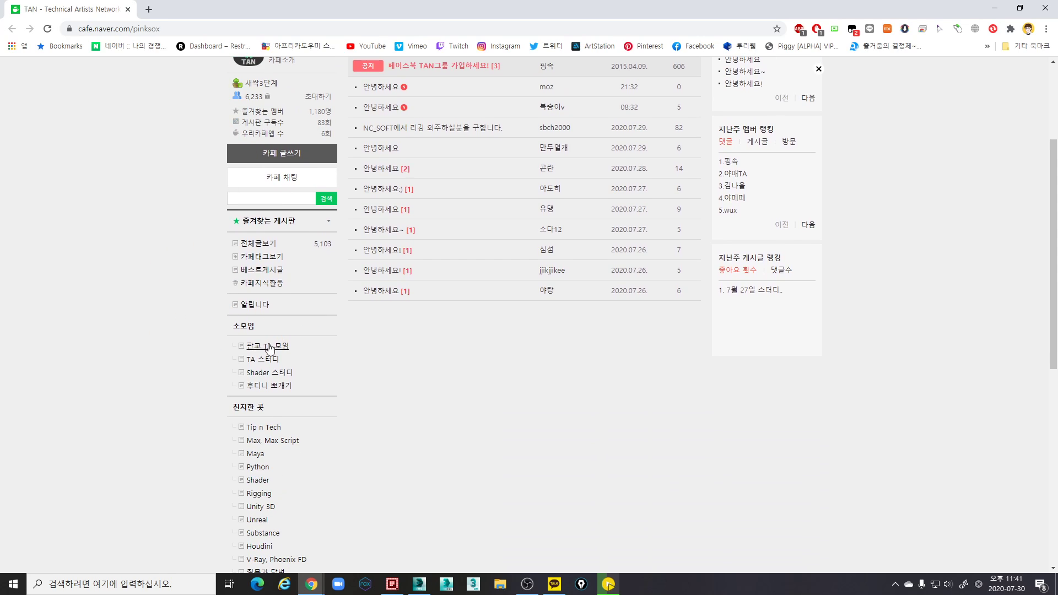
{"action": "scroll", "coordinate": [292, 369], "scroll_direction": "down", "scroll_amount": 2}
{"action": "scroll", "coordinate": [269, 362], "scroll_direction": "down", "scroll_amount": 3}
{"action": "scroll", "coordinate": [488, 223], "scroll_direction": "up", "scroll_amount": 8}
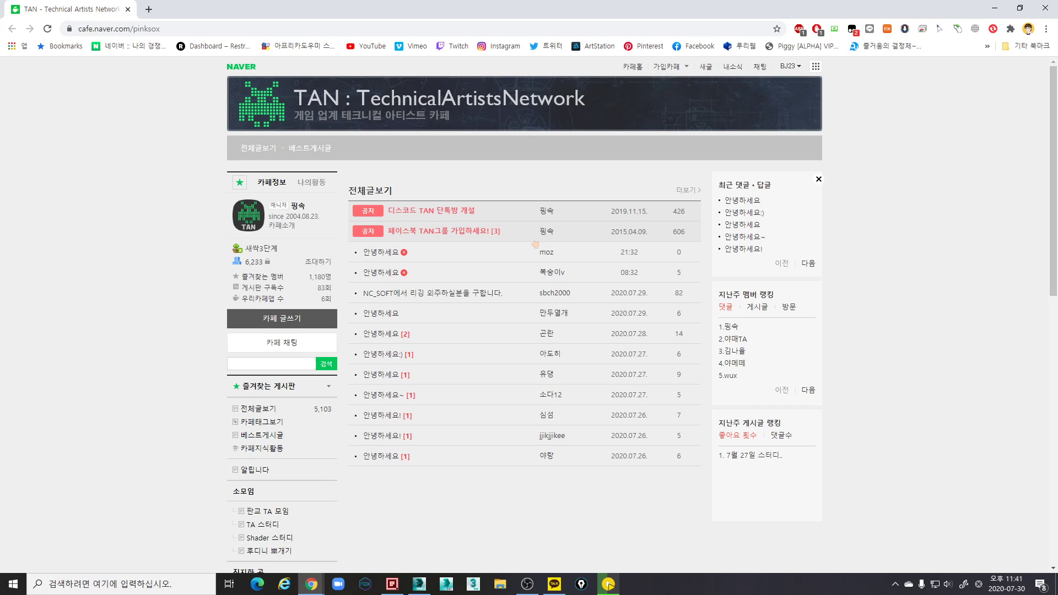
{"action": "left_click", "coordinate": [995, 12]}
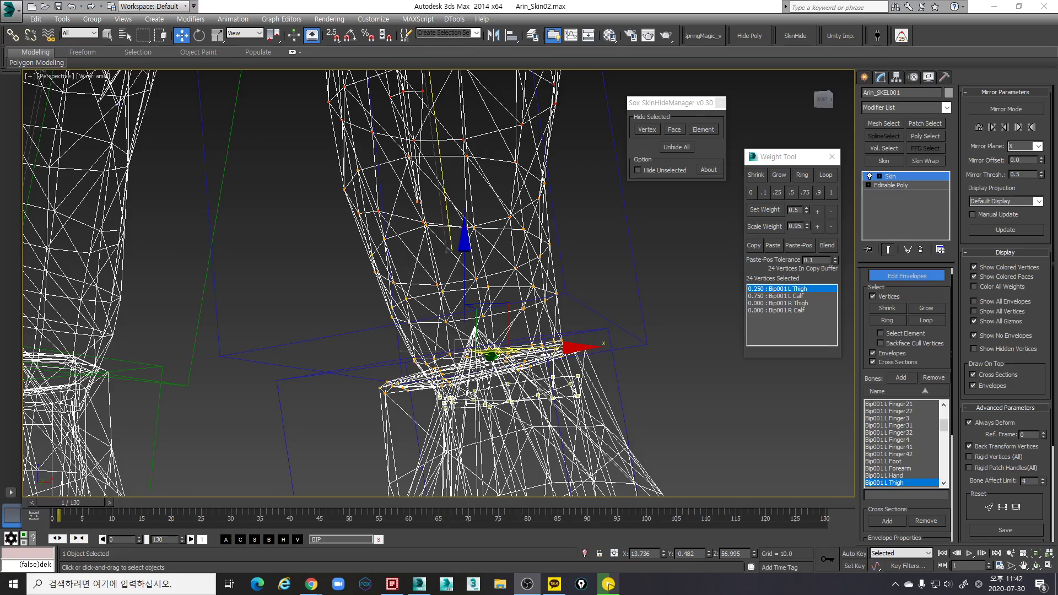
Check the thigh weight blend around the left knee in shaded and wireframe display, and save the scene
{"action": "mouse_move", "coordinate": [613, 457]}
{"action": "middle_mouse_down"}
{"action": "mouse_move", "coordinate": [646, 331]}
{"action": "mouse_move", "coordinate": [640, 349]}
{"action": "mouse_move", "coordinate": [659, 357]}
{"action": "mouse_move", "coordinate": [664, 319]}
{"action": "middle_mouse_up"}
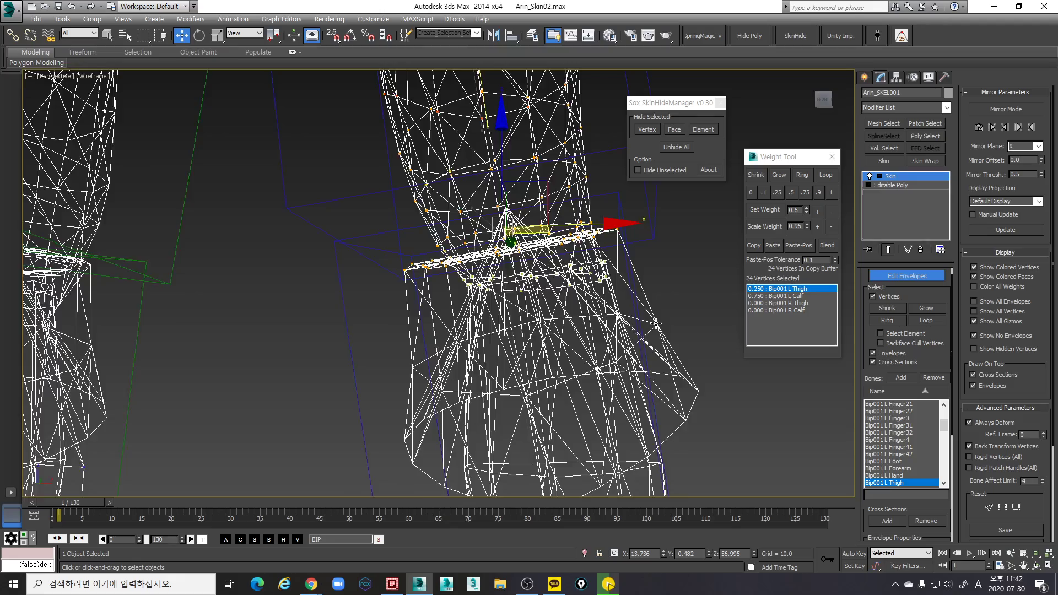
{"action": "key", "text": "F3"}
{"action": "mouse_move", "coordinate": [668, 265]}
{"action": "middle_mouse_down"}
{"action": "mouse_move", "coordinate": [649, 347]}
{"action": "mouse_move", "coordinate": [638, 352]}
{"action": "middle_mouse_up"}
{"action": "scroll", "coordinate": [648, 344], "scroll_direction": "down", "scroll_amount": 5}
{"action": "scroll", "coordinate": [638, 351], "scroll_direction": "up", "scroll_amount": 4}
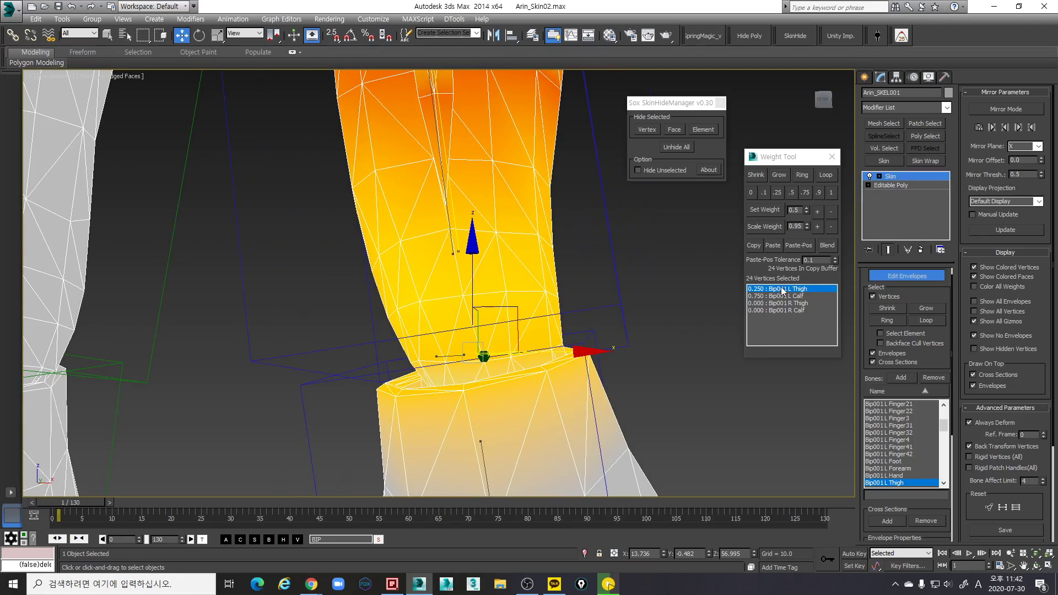
{"action": "key", "text": "F3"}
{"action": "middle_click_drag", "start_coordinate": [599, 302], "coordinate": [609, 310]}
{"action": "middle_click_drag", "start_coordinate": [609, 310], "coordinate": [598, 312], "text": "alt"}
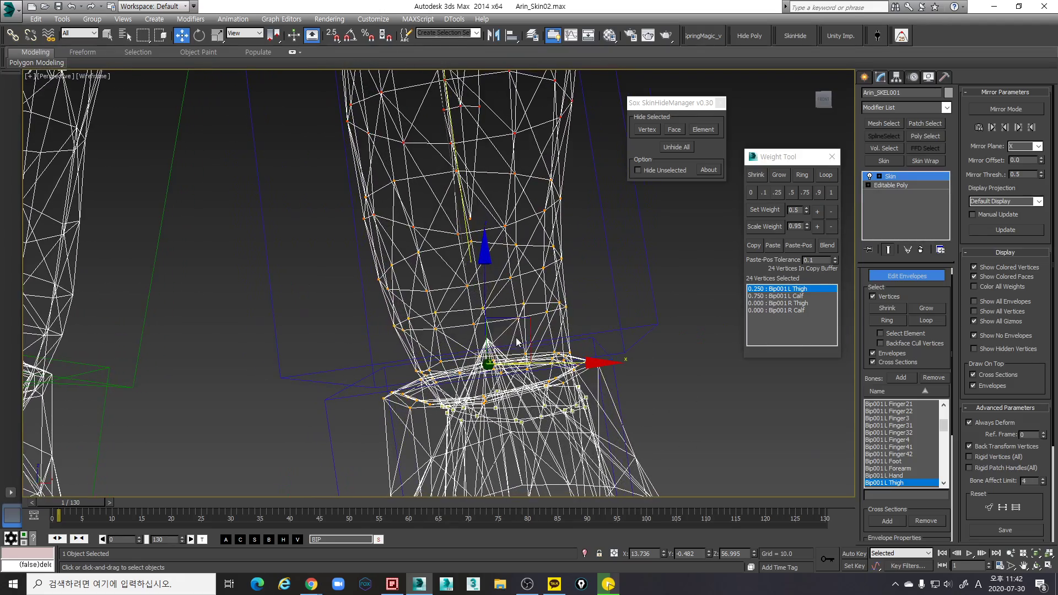
{"action": "key", "text": "ctrl+s"}
Set the Bip001 L Thigh weight to 0.75 on the spike-tip vertex inside the left shin guard's rim
{"action": "left_click", "coordinate": [486, 339]}
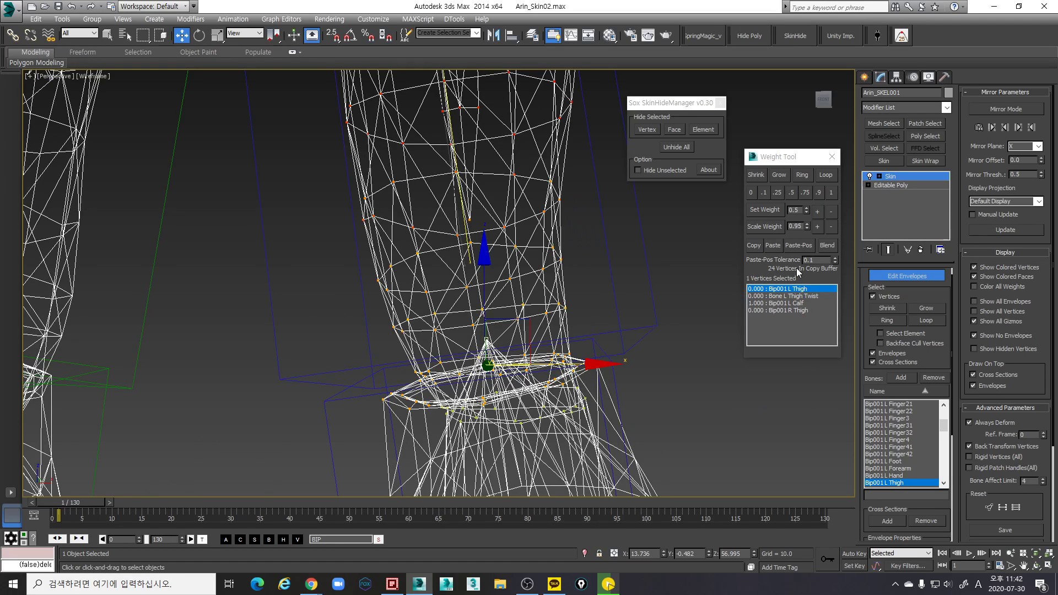
{"action": "left_click", "coordinate": [792, 192]}
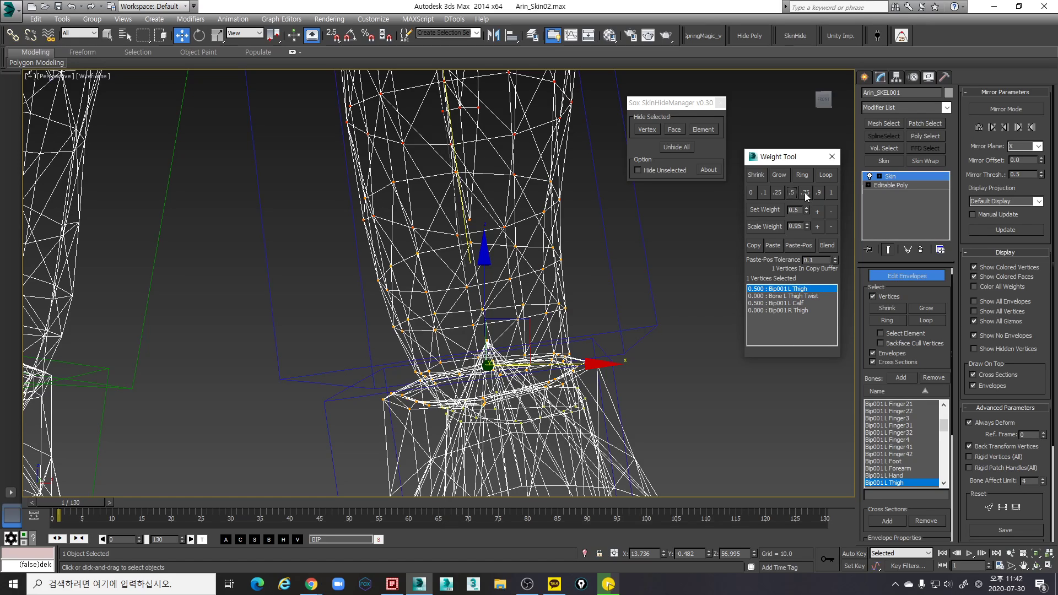
{"action": "left_click", "coordinate": [805, 193]}
Select the vertex ring just above the left shin guard's rim and set Bip001 L Thigh to 1, and Bip001 L Calf to 0.25
{"action": "left_click_drag", "start_coordinate": [358, 306], "coordinate": [533, 337]}
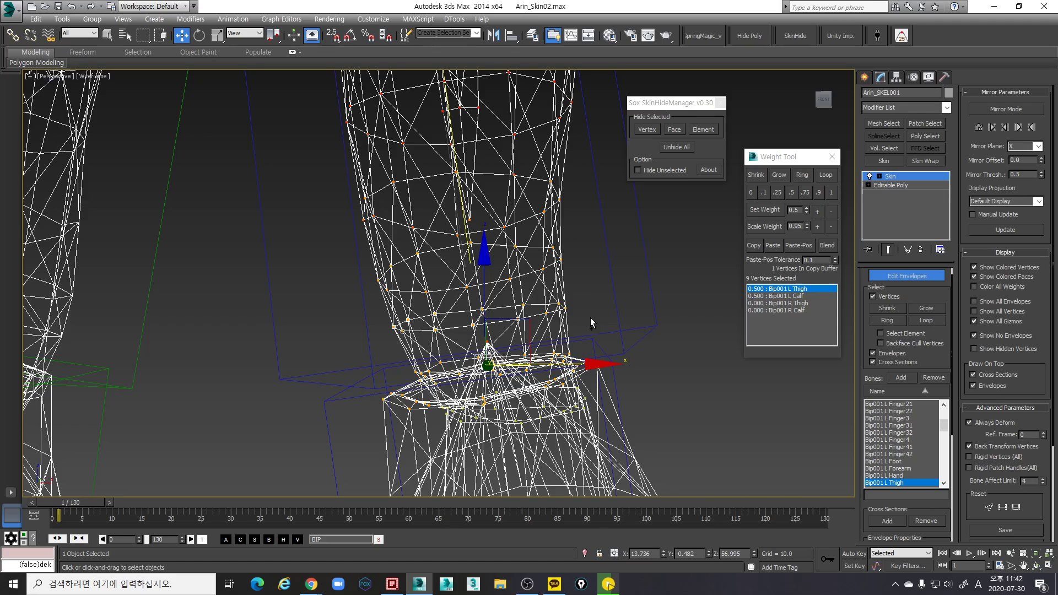
{"action": "left_click", "coordinate": [832, 192]}
{"action": "left_click", "coordinate": [793, 296]}
{"action": "left_click", "coordinate": [778, 193]}
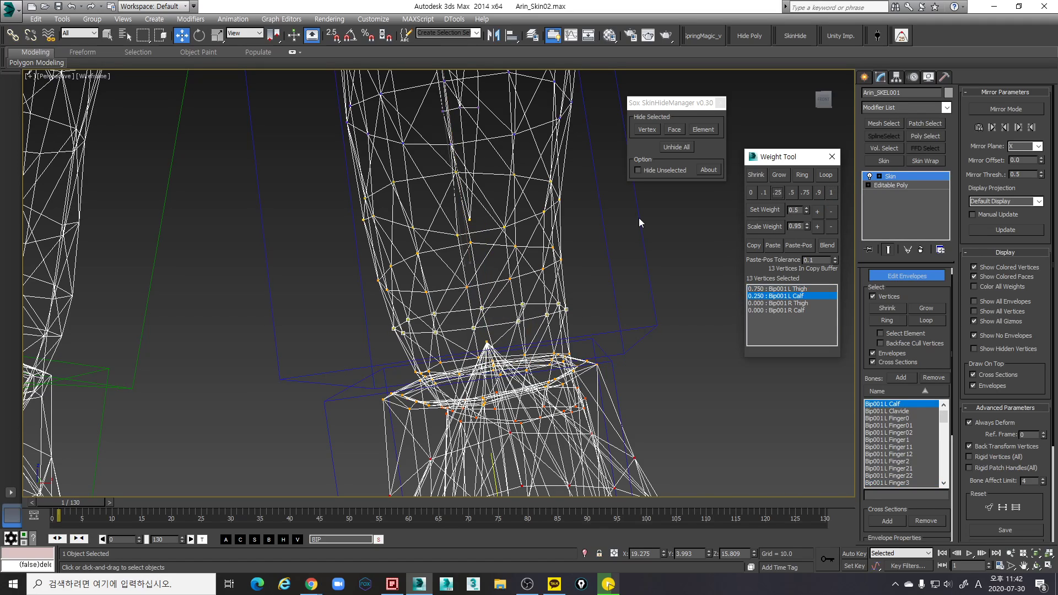
Set the Bip001 L Calf weight to 0 on the left thigh vertices above the 0.25 ring, including the lower thigh area
{"action": "scroll", "coordinate": [639, 217], "scroll_direction": "down", "scroll_amount": 6}
{"action": "scroll", "coordinate": [569, 283], "scroll_direction": "up", "scroll_amount": 5}
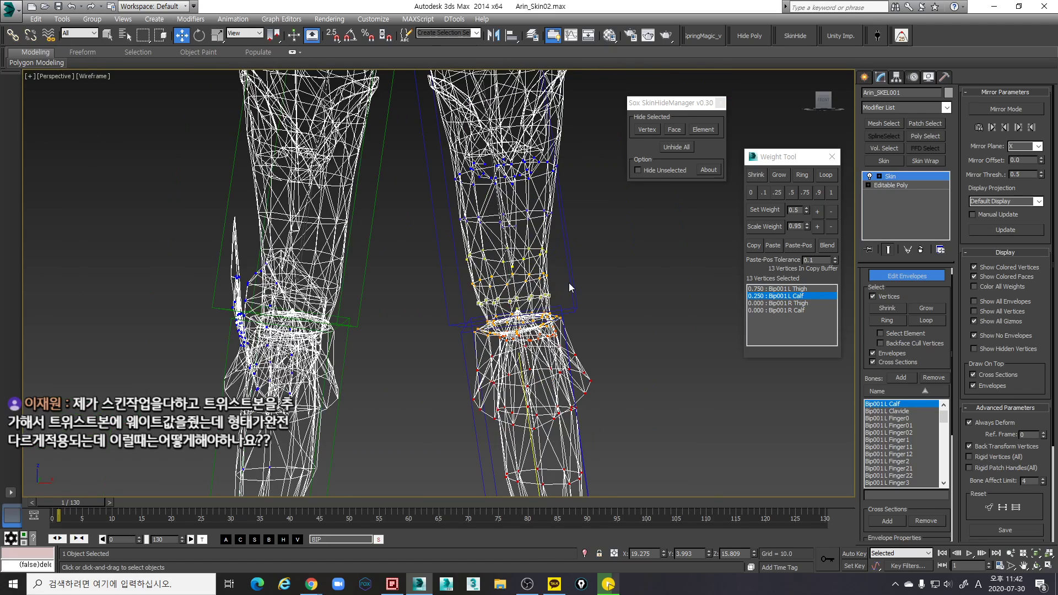
{"action": "left_click_drag", "start_coordinate": [569, 284], "coordinate": [447, 210]}
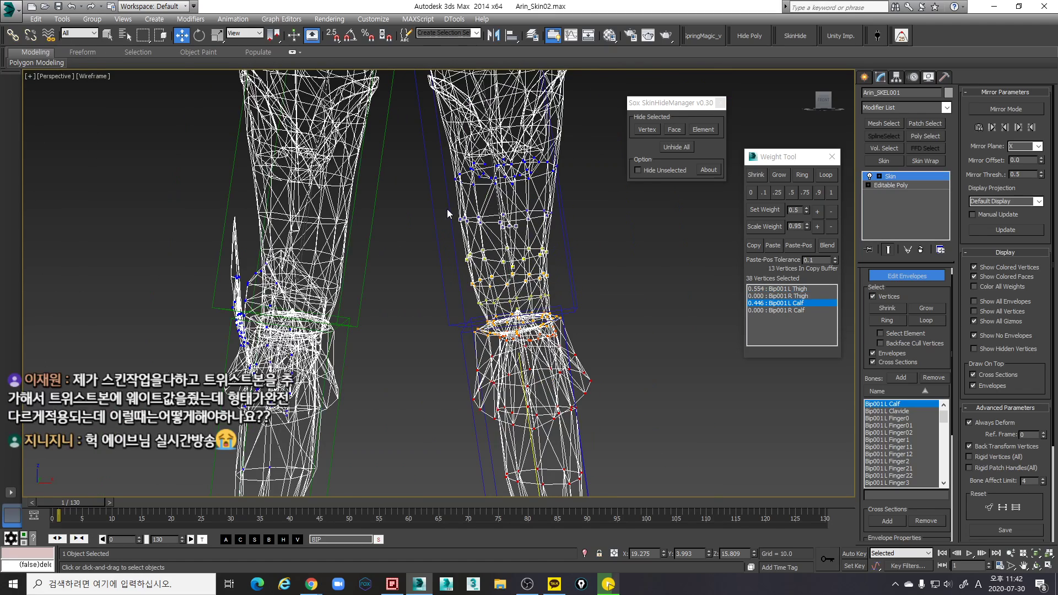
{"action": "left_click", "coordinate": [751, 193]}
{"action": "middle_click_drag", "start_coordinate": [560, 210], "coordinate": [555, 242]}
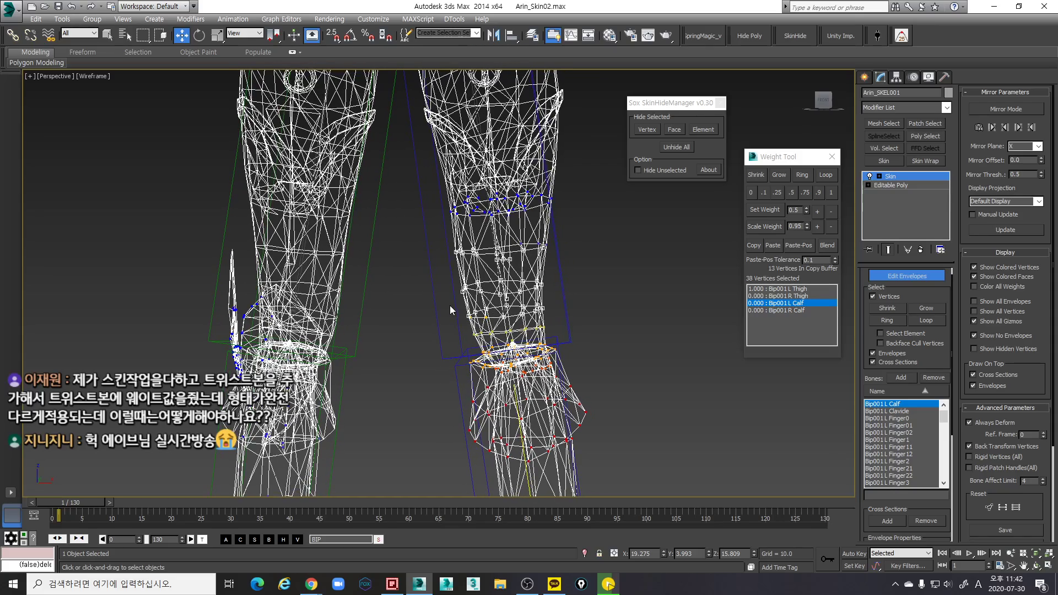
{"action": "left_click_drag", "start_coordinate": [450, 310], "coordinate": [495, 326]}
{"action": "middle_click_drag", "start_coordinate": [562, 236], "coordinate": [573, 263]}
{"action": "left_click_drag", "start_coordinate": [616, 292], "coordinate": [423, 136]}
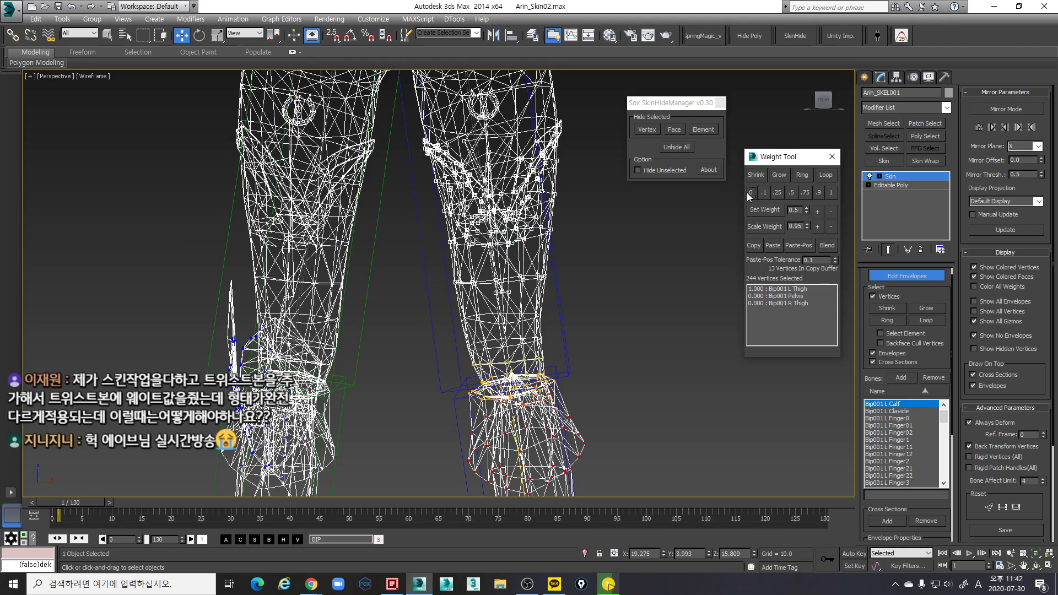
{"action": "middle_click_drag", "start_coordinate": [535, 264], "coordinate": [538, 279]}
{"action": "key", "text": "F3"}
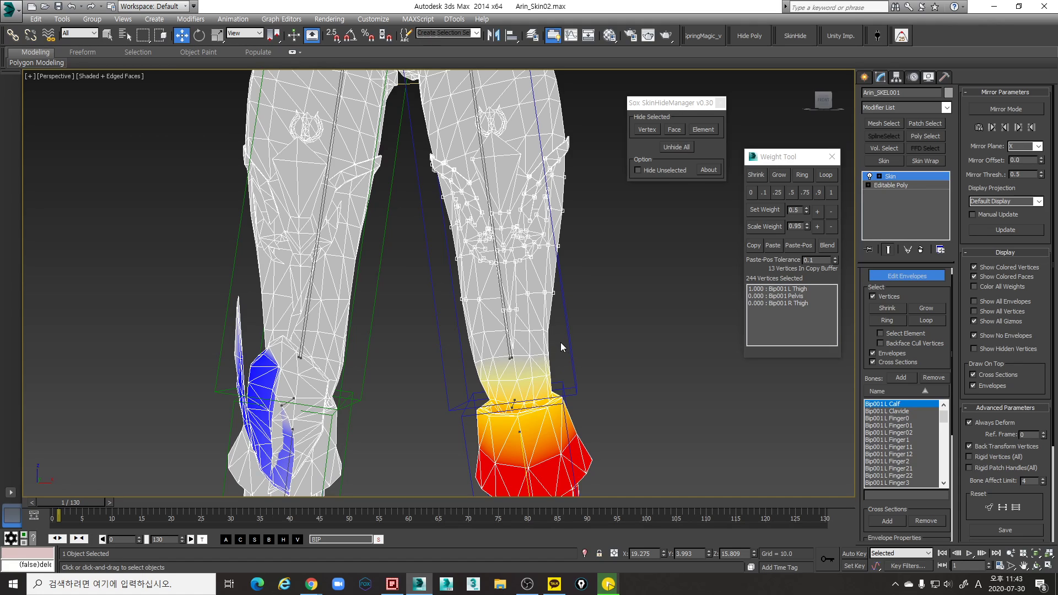
Examine the calf gradient above the left shin guard and the weights of individual vertices around the knee
{"action": "left_click_drag", "start_coordinate": [534, 325], "coordinate": [533, 325]}
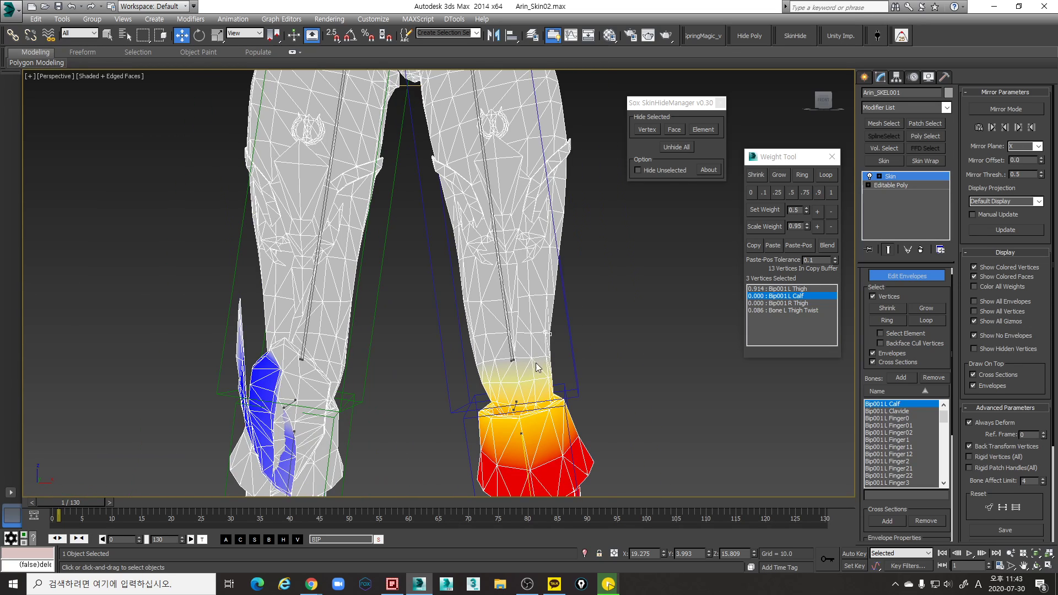
{"action": "scroll", "coordinate": [539, 358], "scroll_direction": "down", "scroll_amount": 1}
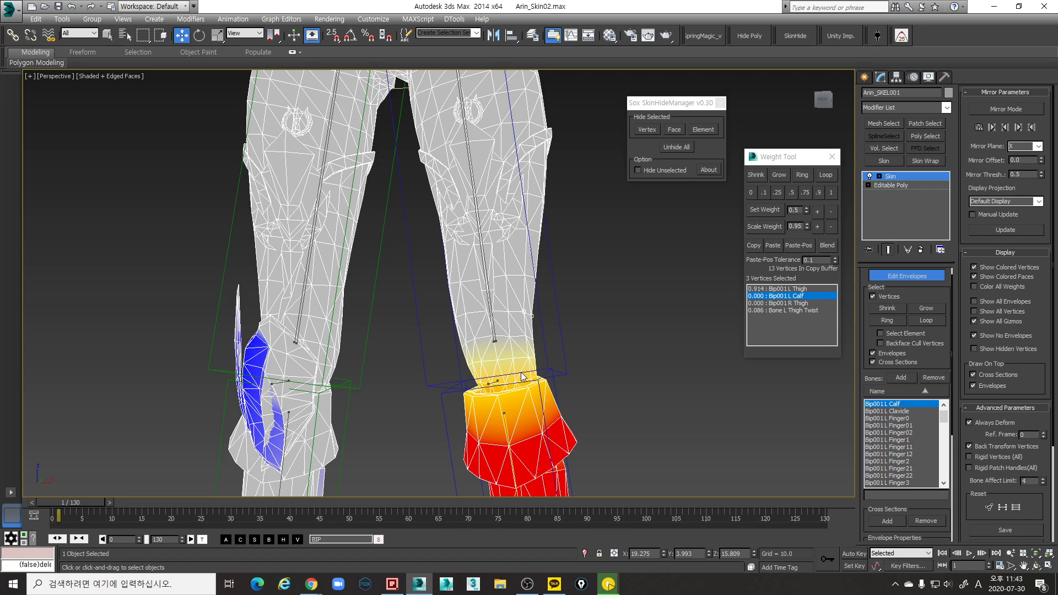
{"action": "left_click_drag", "start_coordinate": [523, 377], "coordinate": [557, 366]}
{"action": "scroll", "coordinate": [479, 382], "scroll_direction": "up", "scroll_amount": 6}
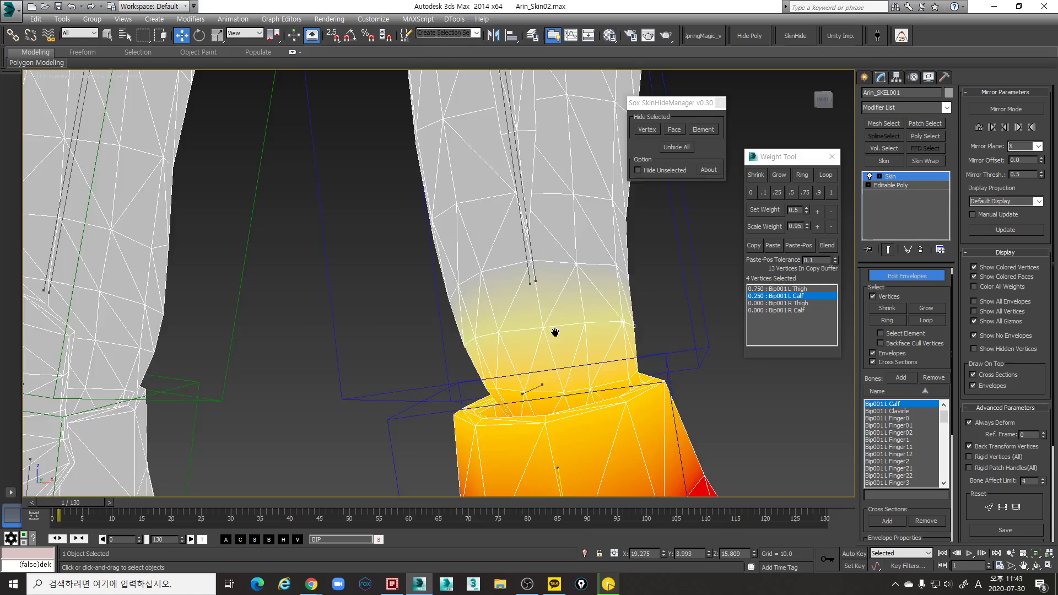
{"action": "scroll", "coordinate": [557, 333], "scroll_direction": "down", "scroll_amount": 3}
{"action": "key", "text": "F3"}
{"action": "scroll", "coordinate": [573, 337], "scroll_direction": "up", "scroll_amount": 5}
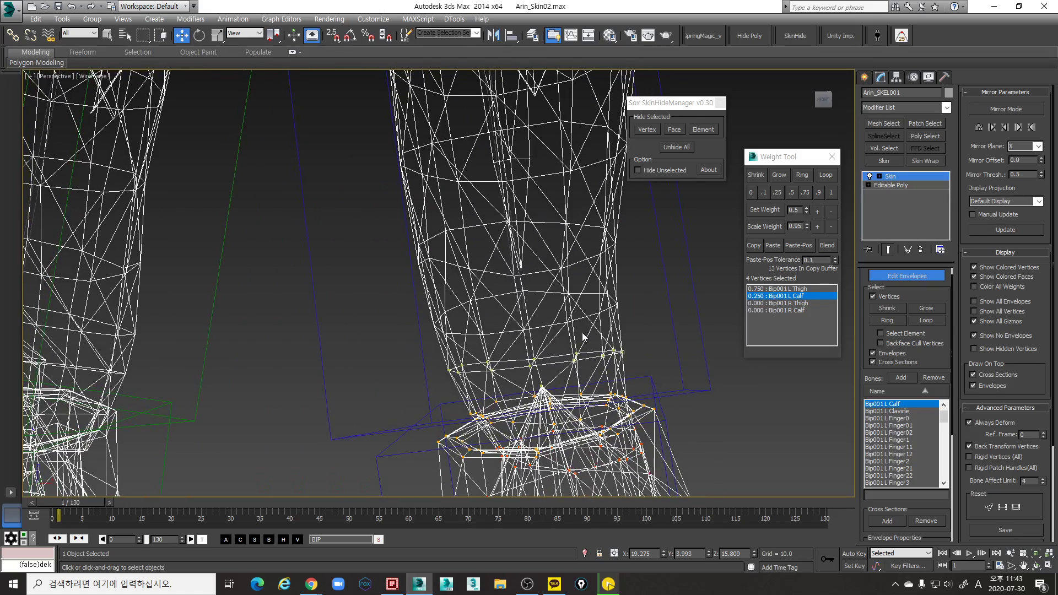
{"action": "middle_click_drag", "start_coordinate": [591, 347], "coordinate": [587, 349], "text": "alt"}
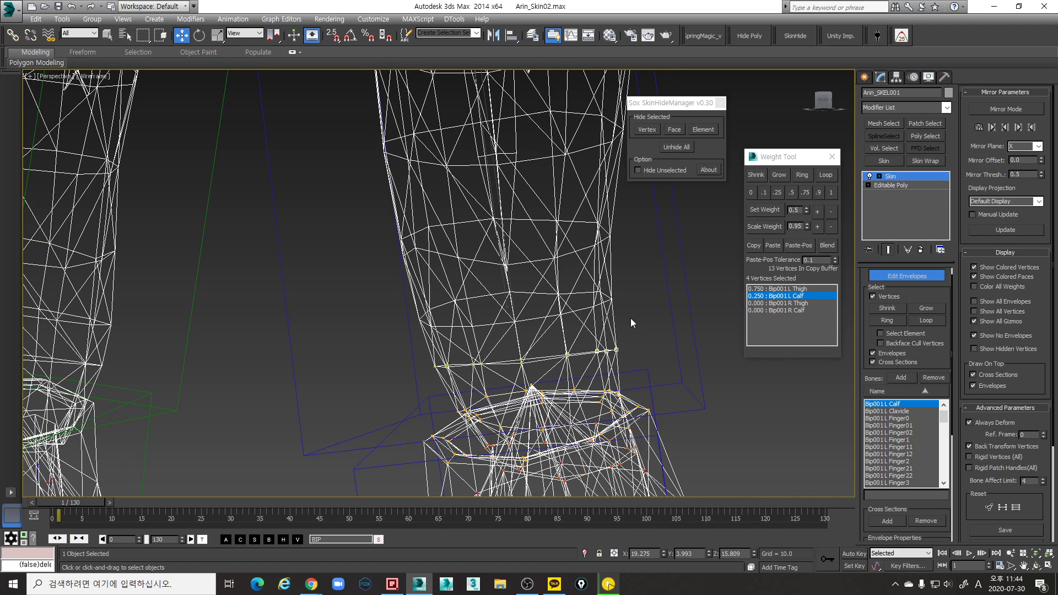
{"action": "left_click_drag", "start_coordinate": [627, 317], "coordinate": [581, 285]}
{"action": "middle_click_drag", "start_coordinate": [581, 285], "coordinate": [458, 373], "text": "alt"}
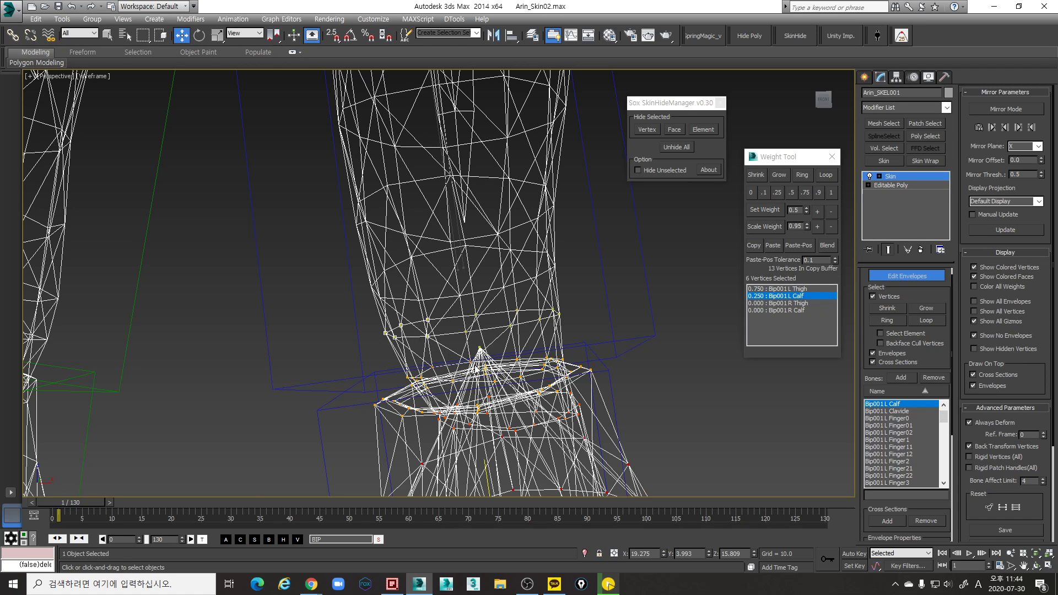
{"action": "scroll", "coordinate": [473, 336], "scroll_direction": "down", "scroll_amount": 5}
{"action": "scroll", "coordinate": [464, 363], "scroll_direction": "up", "scroll_amount": 10}
{"action": "scroll", "coordinate": [483, 342], "scroll_direction": "down", "scroll_amount": 4}
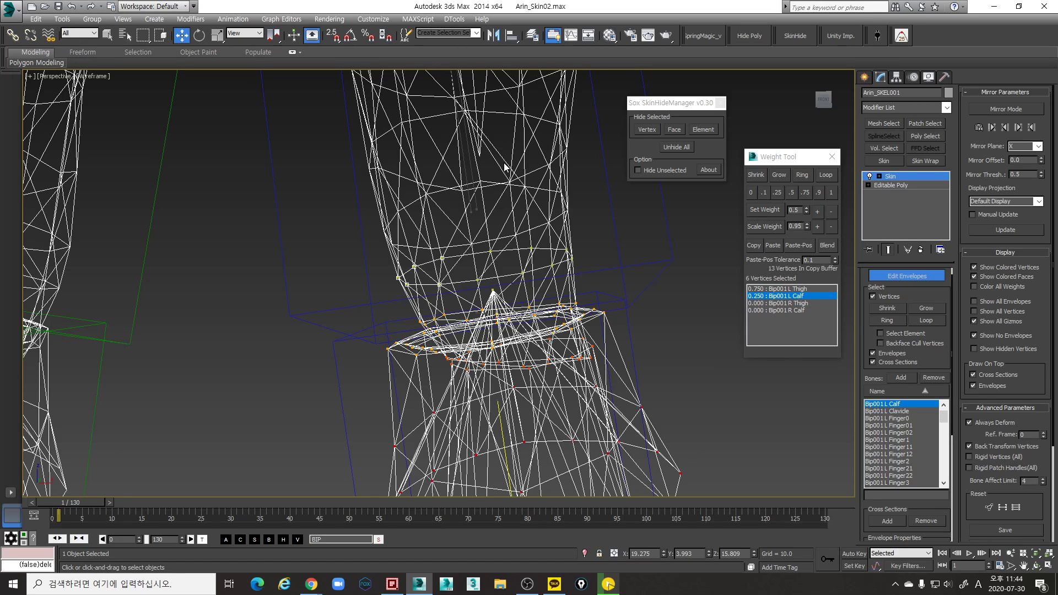
Select the vertex ring one loop above the 0.25 ring on the left leg and set Bip001 L Calf to 0.1
{"action": "middle_click_drag", "start_coordinate": [506, 207], "coordinate": [514, 253], "text": "alt"}
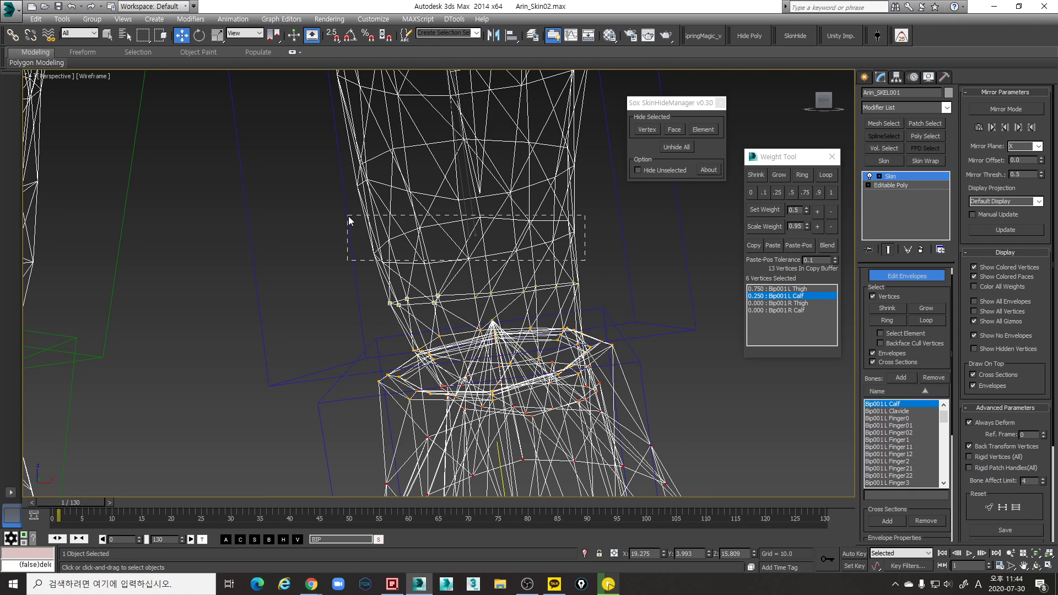
{"action": "left_click_drag", "start_coordinate": [348, 216], "coordinate": [347, 219]}
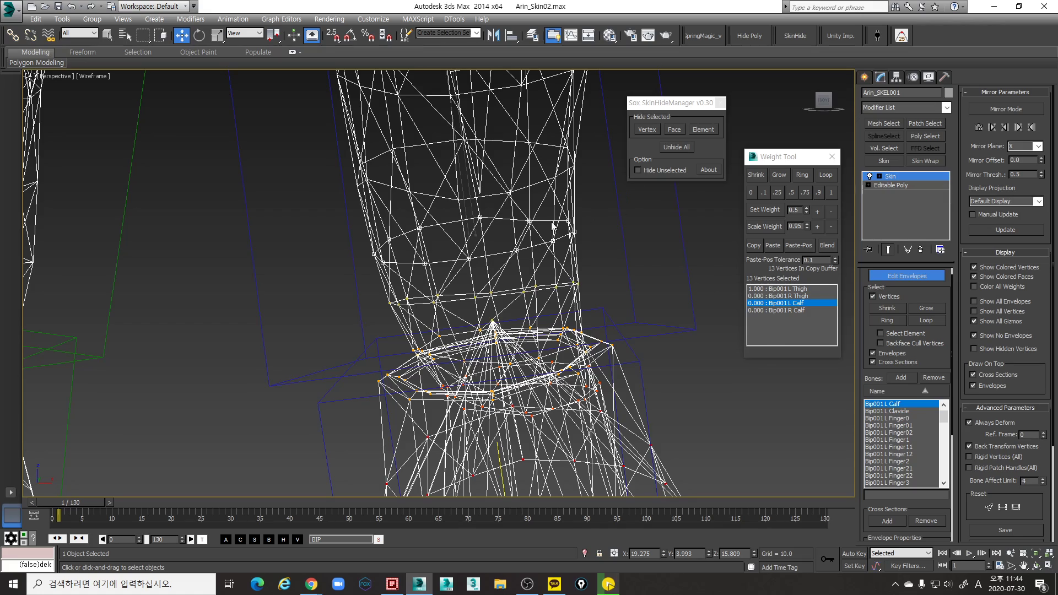
{"action": "middle_click_drag", "start_coordinate": [552, 225], "coordinate": [554, 244], "text": "alt"}
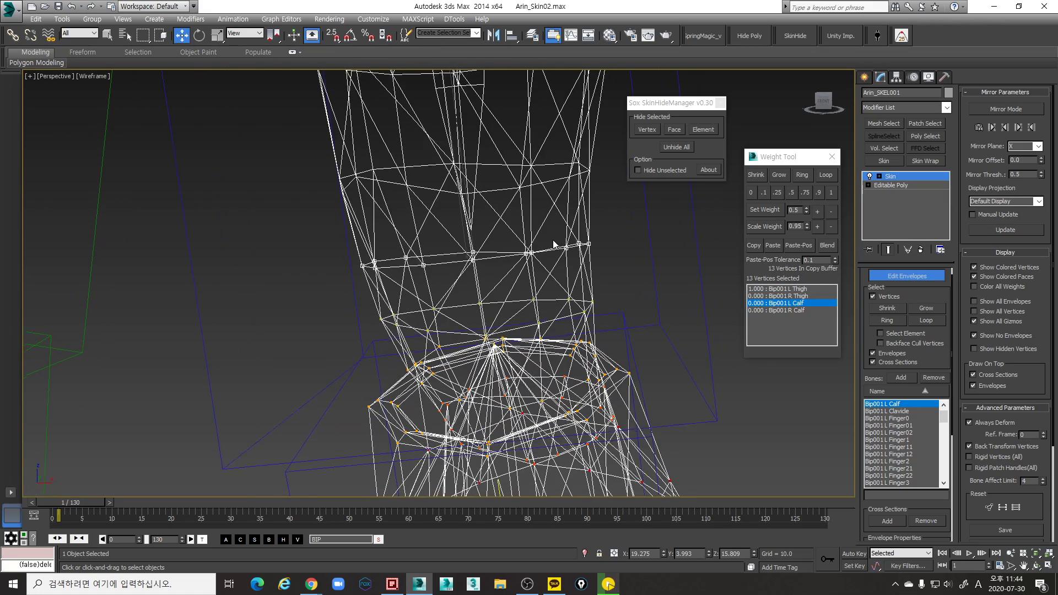
{"action": "scroll", "coordinate": [553, 241], "scroll_direction": "down", "scroll_amount": 5}
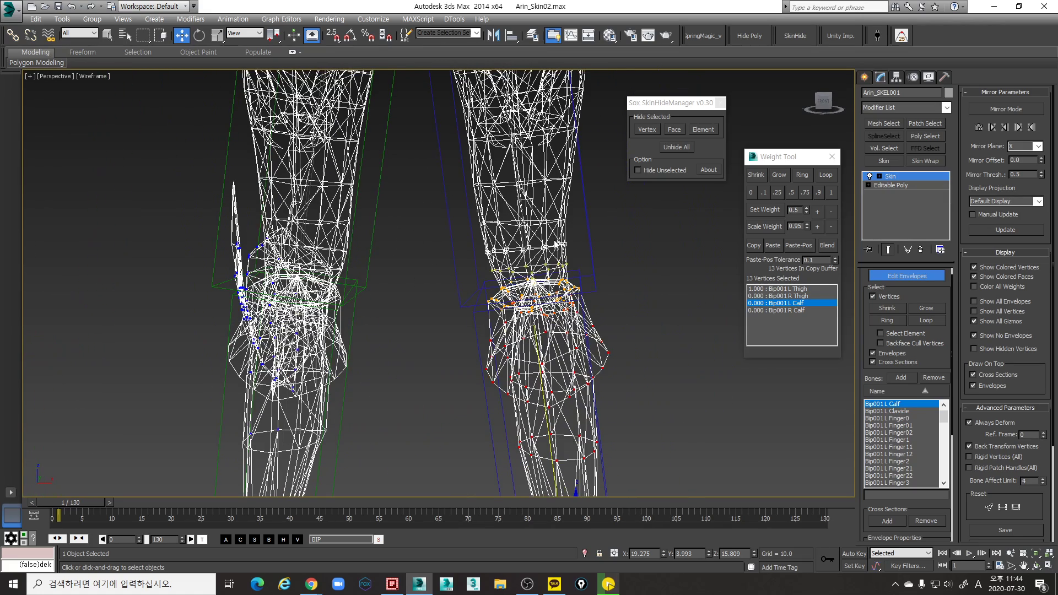
{"action": "left_click", "coordinate": [764, 194]}
{"action": "key", "text": "F3"}
{"action": "scroll", "coordinate": [581, 276], "scroll_direction": "up", "scroll_amount": 5}
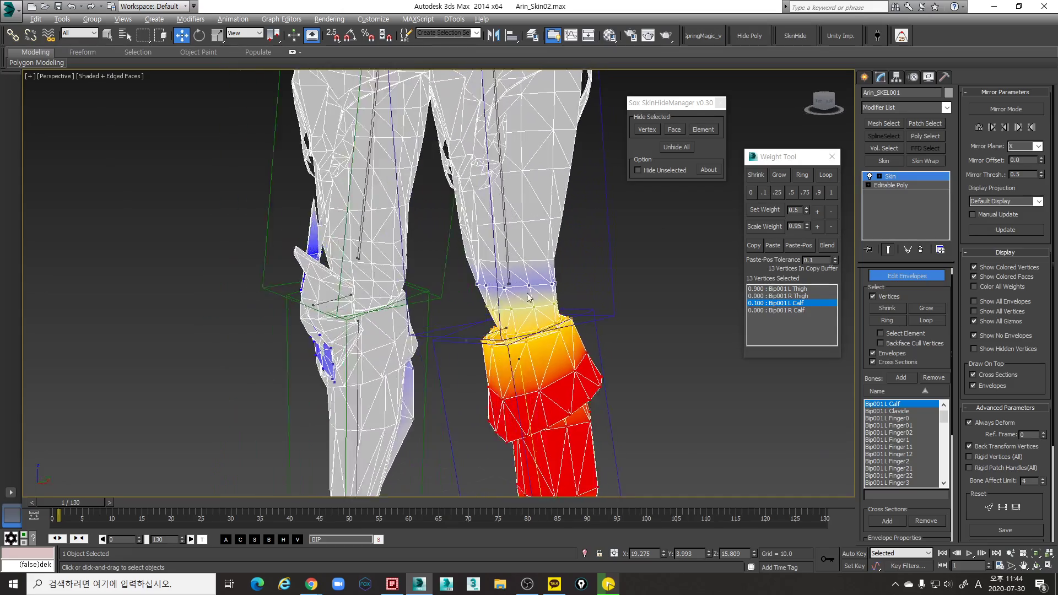
Scrub the animation to frame 38 and bring the bent left knee into close view
{"action": "middle_click_drag", "start_coordinate": [527, 298], "coordinate": [360, 511], "text": "alt"}
{"action": "left_click_drag", "start_coordinate": [80, 504], "coordinate": [109, 506]}
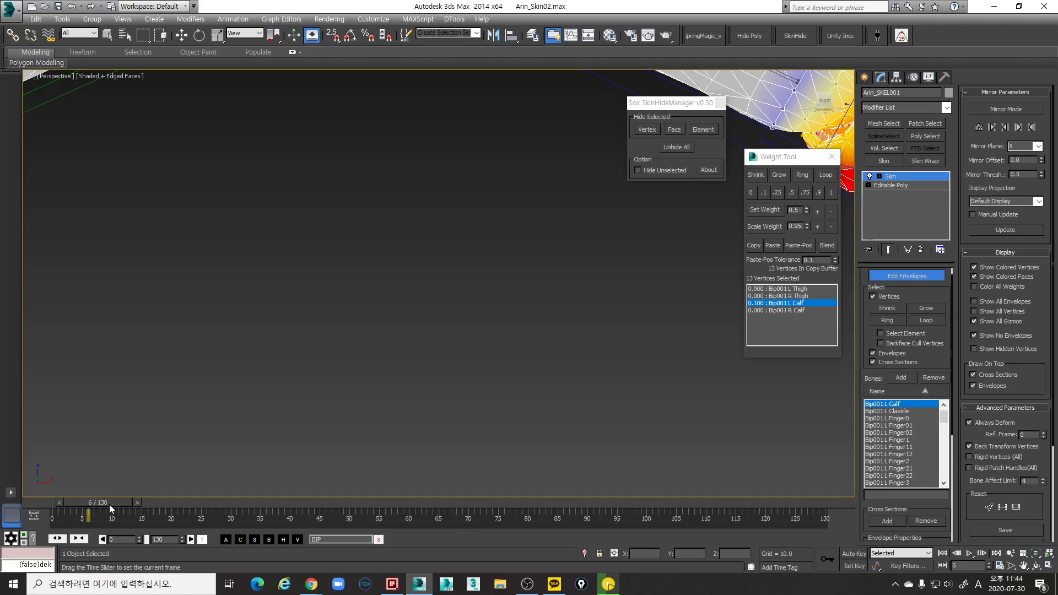
{"action": "scroll", "coordinate": [434, 395], "scroll_direction": "down", "scroll_amount": 8}
{"action": "middle_click_drag", "start_coordinate": [434, 395], "coordinate": [491, 413], "text": "alt"}
{"action": "scroll", "coordinate": [522, 356], "scroll_direction": "up", "scroll_amount": 4}
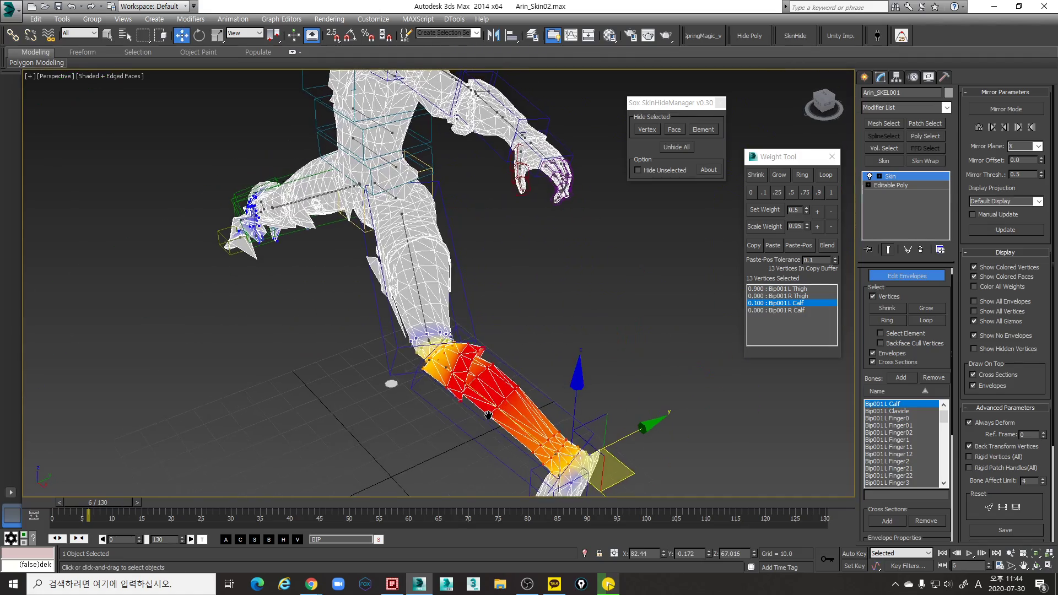
{"action": "left_click_drag", "start_coordinate": [111, 504], "coordinate": [292, 503]}
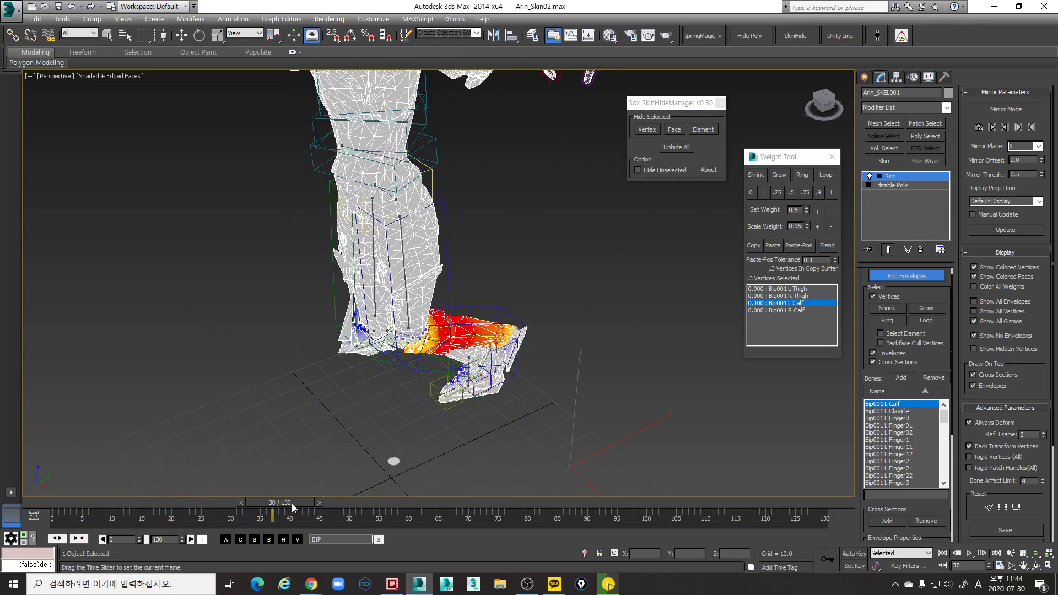
{"action": "key", "text": "w"}
{"action": "scroll", "coordinate": [423, 322], "scroll_direction": "up", "scroll_amount": 3}
{"action": "scroll", "coordinate": [422, 319], "scroll_direction": "up", "scroll_amount": 5}
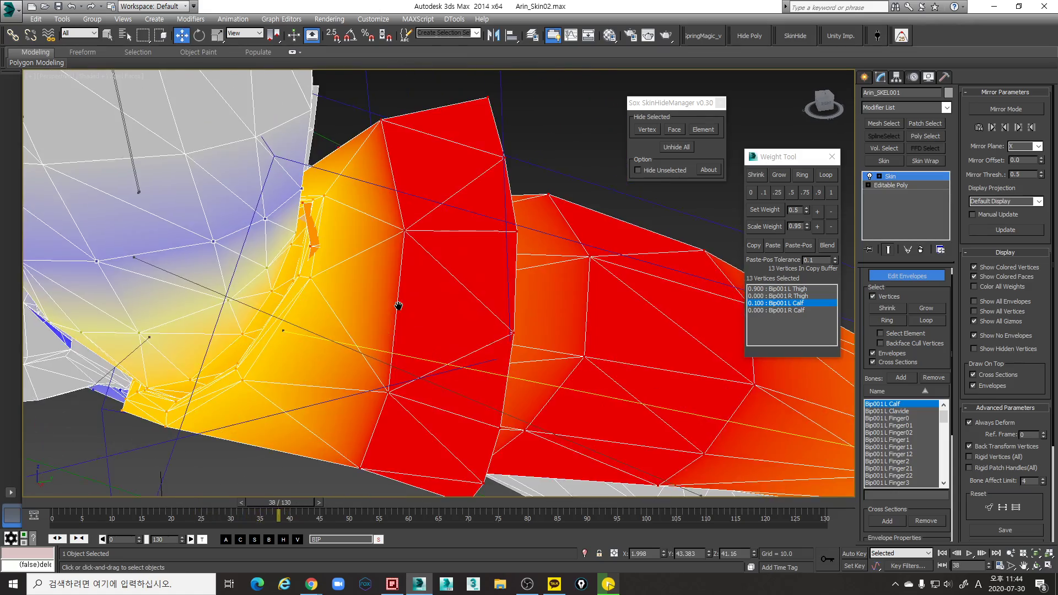
Examine the left knee's deformation from several angles while scrubbing around frame 38, and stop at frame 37
{"action": "middle_click_drag", "start_coordinate": [398, 308], "coordinate": [358, 300], "text": "alt"}
{"action": "scroll", "coordinate": [396, 319], "scroll_direction": "down", "scroll_amount": 3}
{"action": "scroll", "coordinate": [417, 337], "scroll_direction": "up", "scroll_amount": 3}
{"action": "middle_click_drag", "start_coordinate": [417, 337], "coordinate": [441, 367], "text": "alt"}
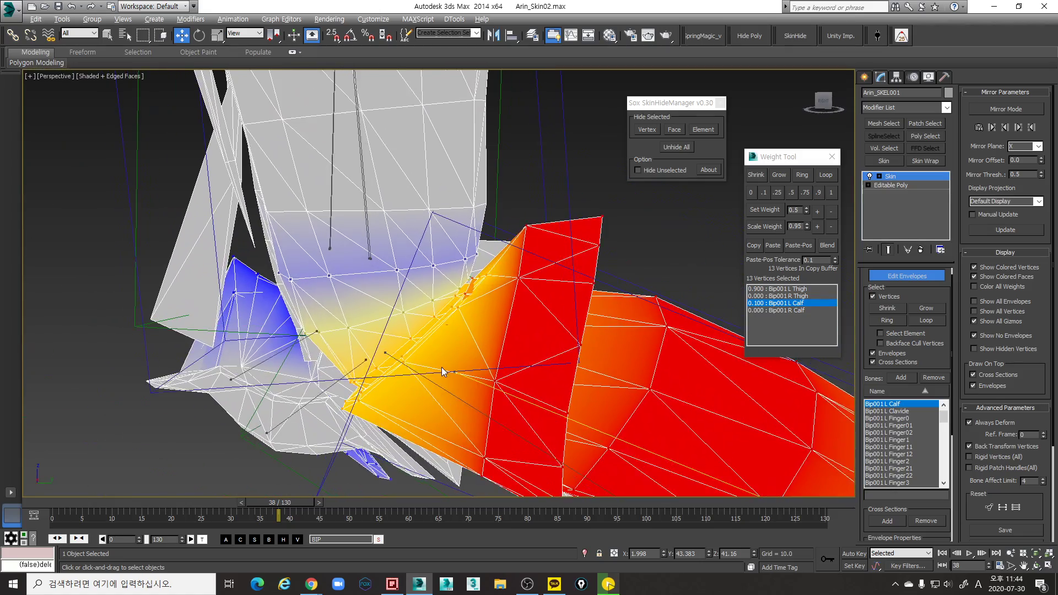
{"action": "mouse_move", "coordinate": [286, 502]}
{"action": "left_mouse_down"}
{"action": "mouse_move", "coordinate": [277, 500]}
{"action": "mouse_move", "coordinate": [295, 503]}
{"action": "left_mouse_up"}
{"action": "mouse_move", "coordinate": [370, 318]}
{"action": "middle_mouse_down", "text": "alt"}
{"action": "mouse_move", "coordinate": [481, 318]}
{"action": "mouse_move", "coordinate": [399, 420]}
{"action": "middle_mouse_up", "text": "alt"}
{"action": "key", "text": "F3"}
{"action": "key", "text": "F3"}
{"action": "left_click_drag", "start_coordinate": [319, 500], "coordinate": [301, 498]}
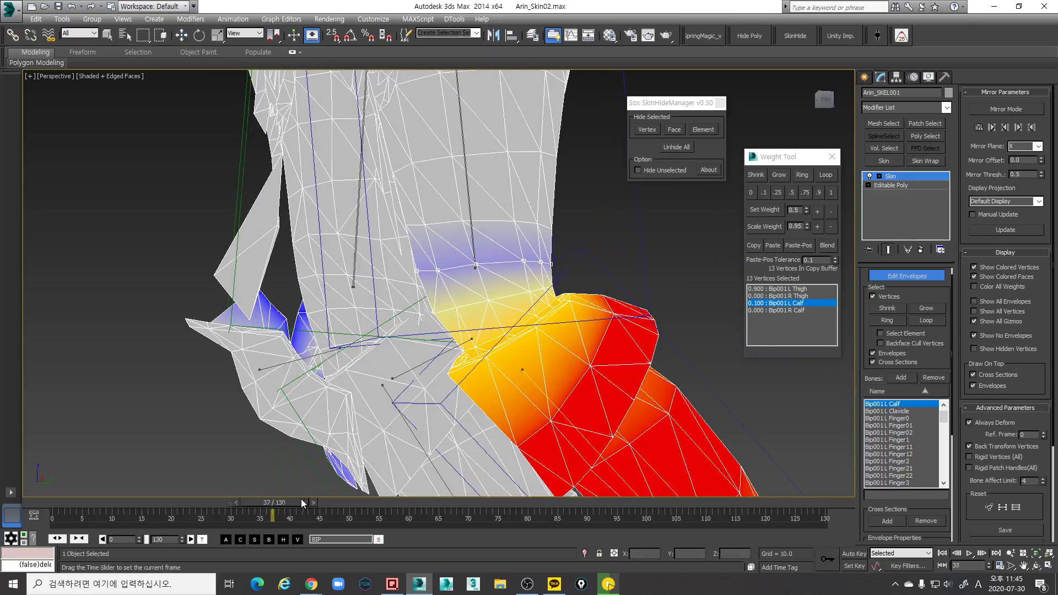
{"action": "mouse_move", "coordinate": [545, 332]}
{"action": "middle_mouse_down", "text": "alt"}
{"action": "mouse_move", "coordinate": [534, 334]}
{"action": "mouse_move", "coordinate": [574, 353]}
{"action": "middle_mouse_up", "text": "alt"}
Select vertices around the left shin guard's rim and outer edge to check their thigh and calf weights
{"action": "key", "text": "F3"}
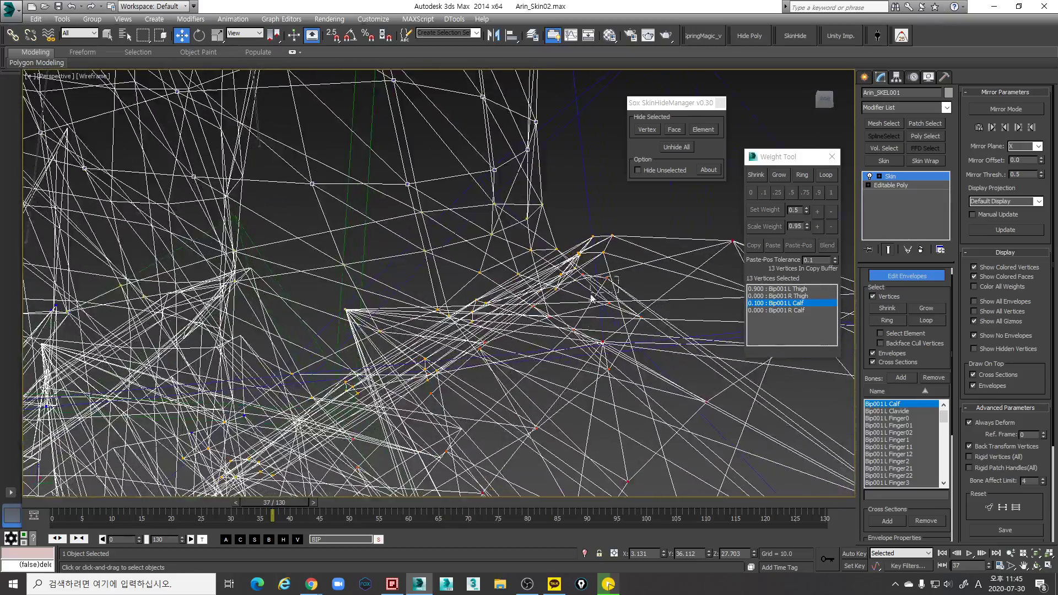
{"action": "left_click", "coordinate": [581, 276]}
{"action": "left_click_drag", "start_coordinate": [588, 285], "coordinate": [593, 299], "text": "ctrl"}
{"action": "middle_click_drag", "start_coordinate": [593, 298], "coordinate": [547, 297], "text": "alt"}
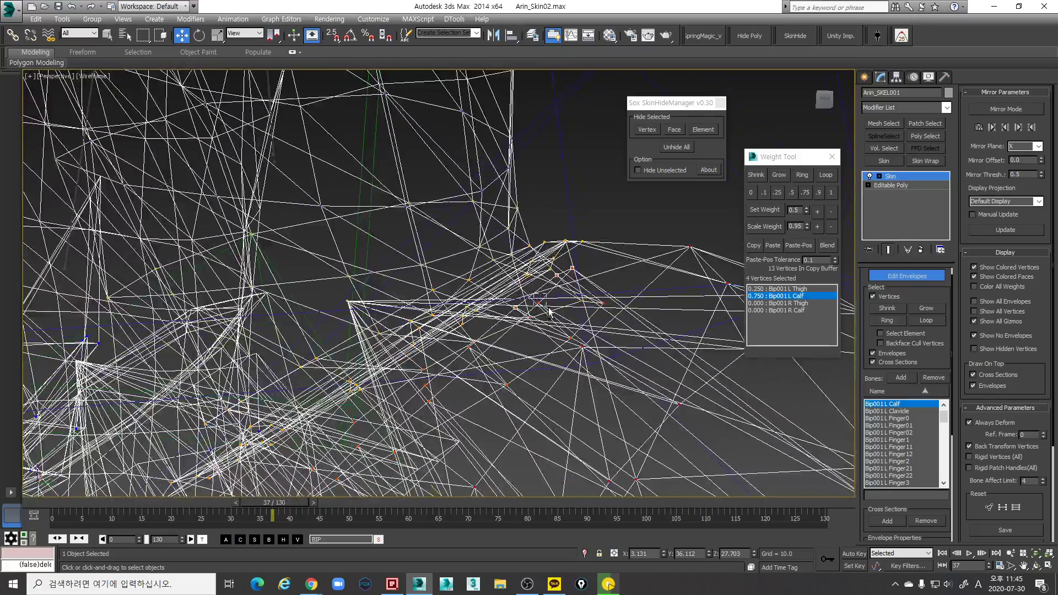
{"action": "left_click_drag", "start_coordinate": [548, 308], "coordinate": [549, 309], "text": "ctrl"}
{"action": "mouse_move", "coordinate": [549, 309]}
{"action": "middle_mouse_down", "text": "alt"}
{"action": "mouse_move", "coordinate": [580, 287]}
{"action": "mouse_move", "coordinate": [573, 300]}
{"action": "mouse_move", "coordinate": [622, 322]}
{"action": "mouse_move", "coordinate": [671, 292]}
{"action": "mouse_move", "coordinate": [547, 309]}
{"action": "mouse_move", "coordinate": [623, 305]}
{"action": "mouse_move", "coordinate": [618, 317]}
{"action": "mouse_move", "coordinate": [541, 328]}
{"action": "mouse_move", "coordinate": [523, 311]}
{"action": "mouse_move", "coordinate": [531, 297]}
{"action": "mouse_move", "coordinate": [612, 314]}
{"action": "middle_mouse_up", "text": "alt"}
{"action": "scroll", "coordinate": [573, 304], "scroll_direction": "down", "scroll_amount": 6}
{"action": "scroll", "coordinate": [628, 319], "scroll_direction": "up", "scroll_amount": 4}
{"action": "key", "text": "F3"}
{"action": "key", "text": "F3"}
{"action": "key", "text": "F3"}
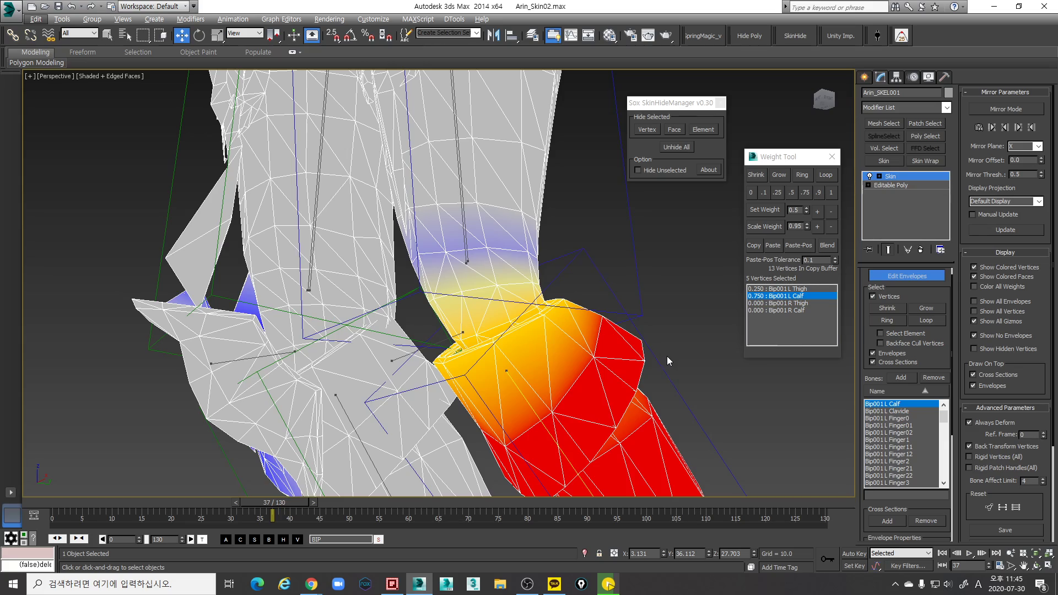
{"action": "left_click_drag", "start_coordinate": [667, 357], "coordinate": [627, 323]}
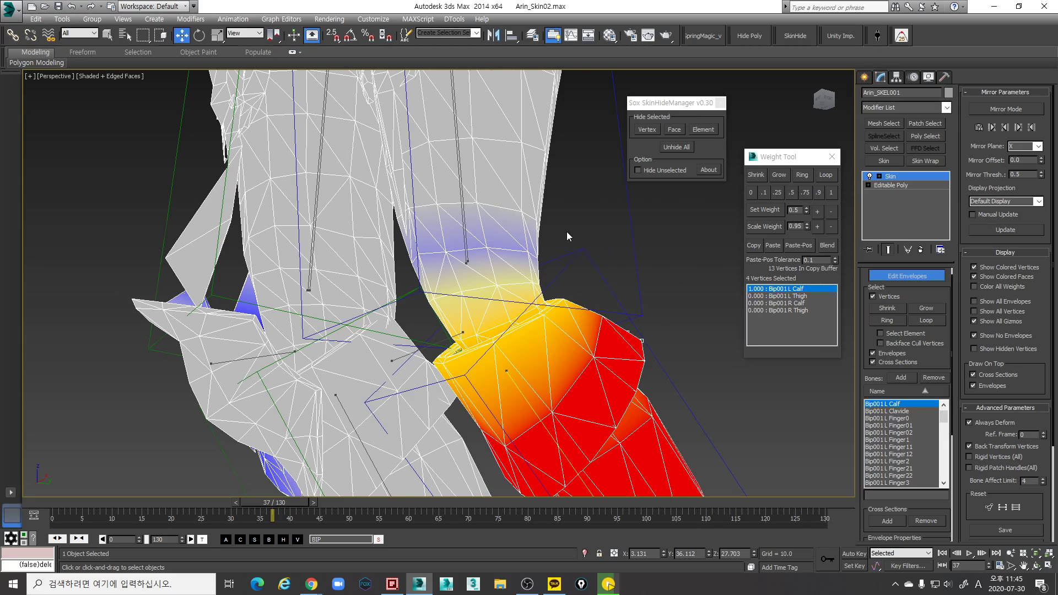
Select both thighs and the right lower leg, and hide those mesh elements
{"action": "scroll", "coordinate": [566, 232], "scroll_direction": "down", "scroll_amount": 5}
{"action": "middle_click_drag", "start_coordinate": [569, 231], "coordinate": [597, 263], "text": "alt"}
{"action": "left_click_drag", "start_coordinate": [640, 276], "coordinate": [369, 130]}
{"action": "scroll", "coordinate": [353, 165], "scroll_direction": "down", "scroll_amount": 3}
{"action": "scroll", "coordinate": [320, 229], "scroll_direction": "up", "scroll_amount": 2}
{"action": "left_click_drag", "start_coordinate": [317, 237], "coordinate": [443, 429], "text": "ctrl"}
{"action": "left_click", "coordinate": [700, 130]}
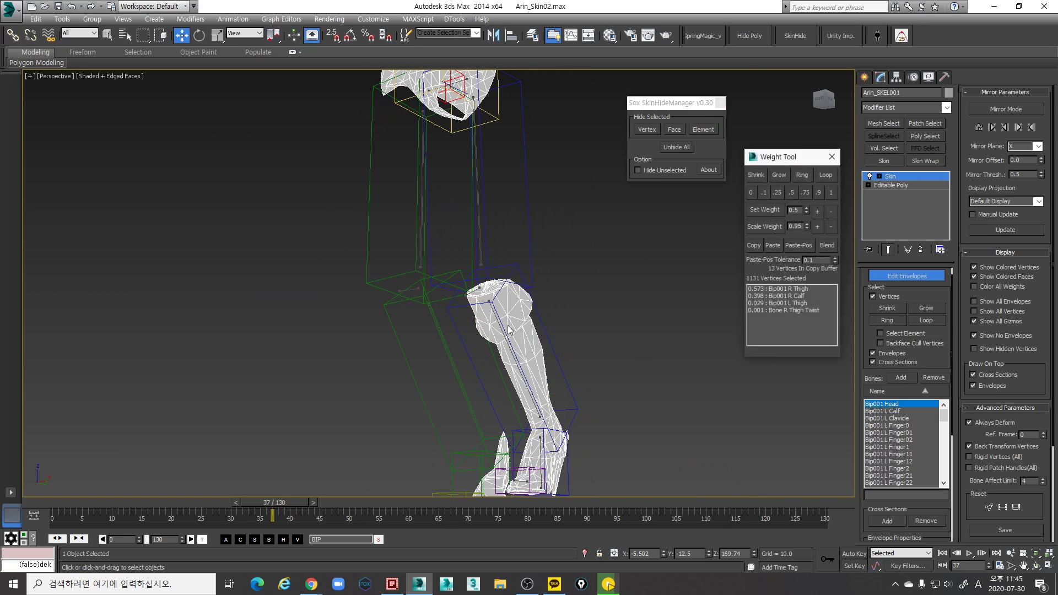
Select part of the right foot and hide its mesh element, isolating the left lower leg
{"action": "middle_click_drag", "start_coordinate": [509, 329], "coordinate": [504, 279]}
{"action": "middle_click_drag", "start_coordinate": [433, 312], "coordinate": [442, 338], "text": "alt"}
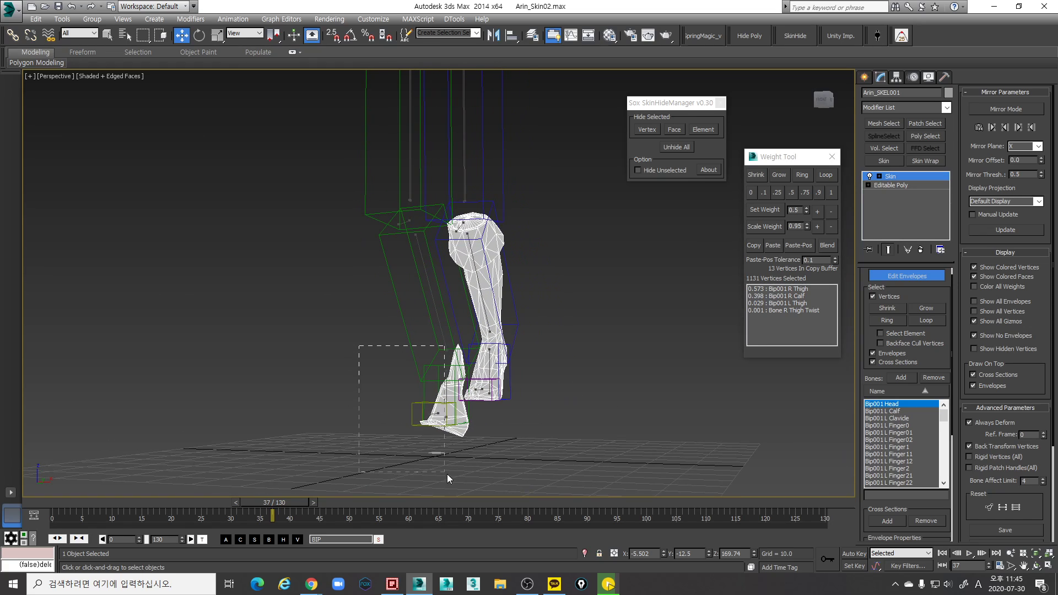
{"action": "left_click_drag", "start_coordinate": [447, 474], "coordinate": [446, 473]}
{"action": "left_click", "coordinate": [702, 130]}
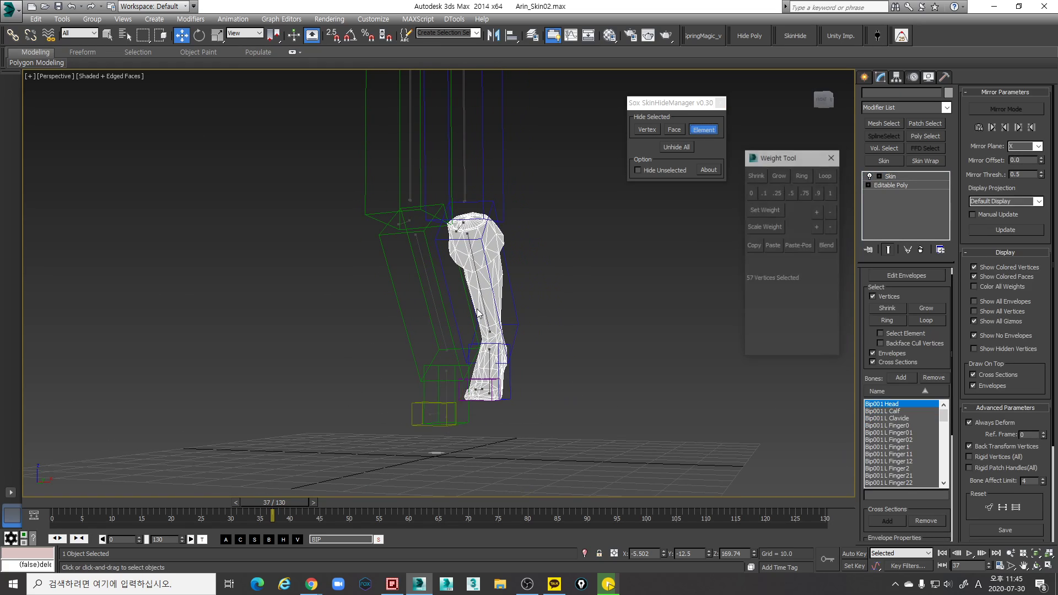
Move the timeline to frame 40 and examine the upper part of the left shin guard up close
{"action": "scroll", "coordinate": [485, 265], "scroll_direction": "up", "scroll_amount": 5}
{"action": "middle_click_drag", "start_coordinate": [485, 265], "coordinate": [441, 380]}
{"action": "middle_click_drag", "start_coordinate": [474, 353], "coordinate": [495, 314]}
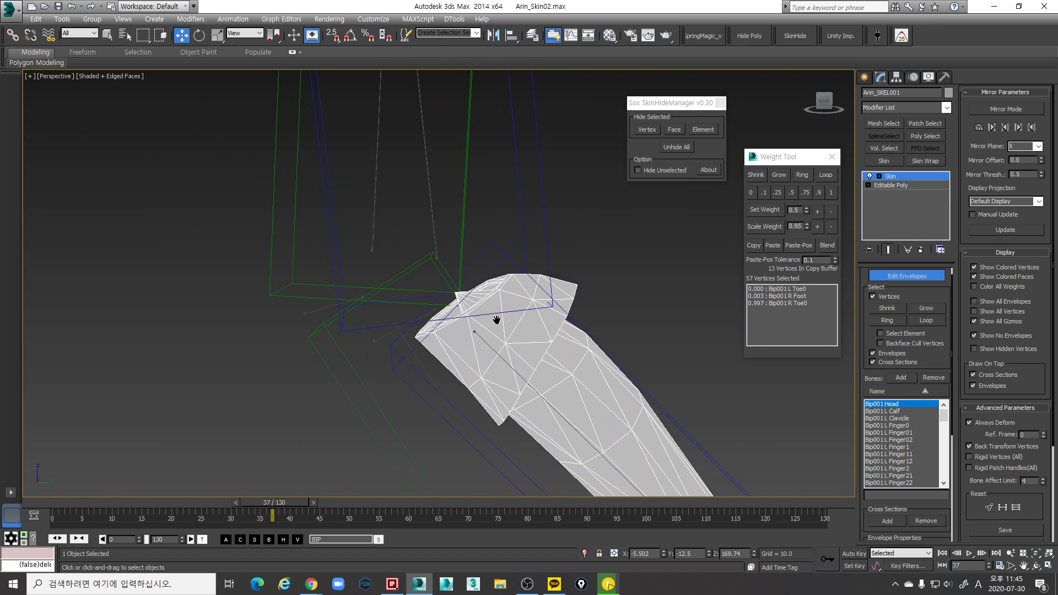
{"action": "scroll", "coordinate": [496, 314], "scroll_direction": "up", "scroll_amount": 3}
{"action": "left_click_drag", "start_coordinate": [291, 503], "coordinate": [310, 505]}
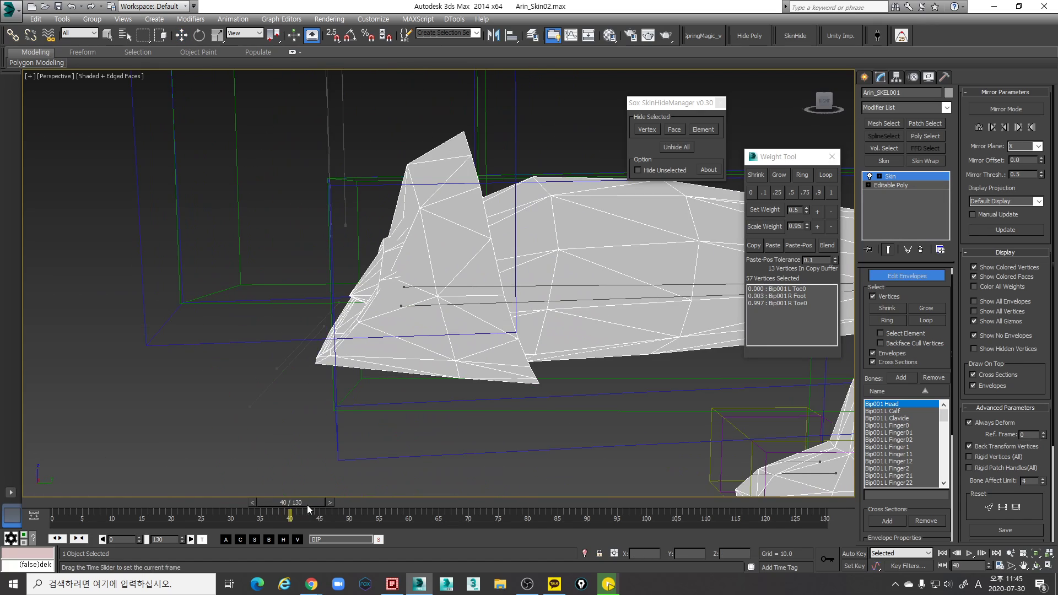
{"action": "mouse_move", "coordinate": [311, 470]}
{"action": "middle_mouse_down", "text": "alt"}
{"action": "mouse_move", "coordinate": [444, 209]}
{"action": "mouse_move", "coordinate": [408, 193]}
{"action": "middle_mouse_up", "text": "alt"}
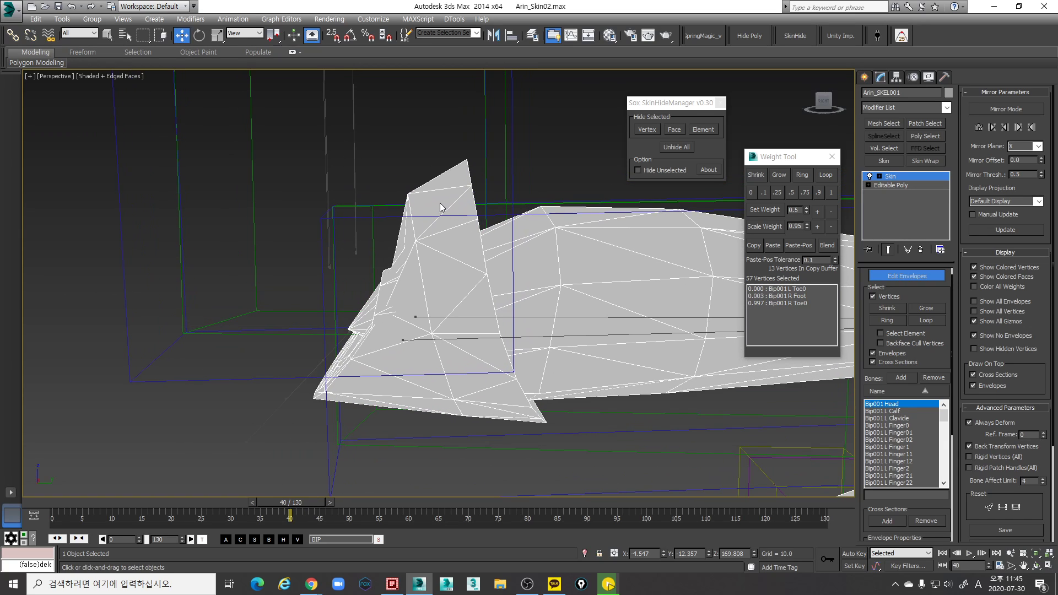
Select the three vertices at the upper front corner of the left knee mesh and make Bip001 L Thigh the active bone
{"action": "key", "text": "F3"}
{"action": "left_click_drag", "start_coordinate": [414, 239], "coordinate": [414, 241]}
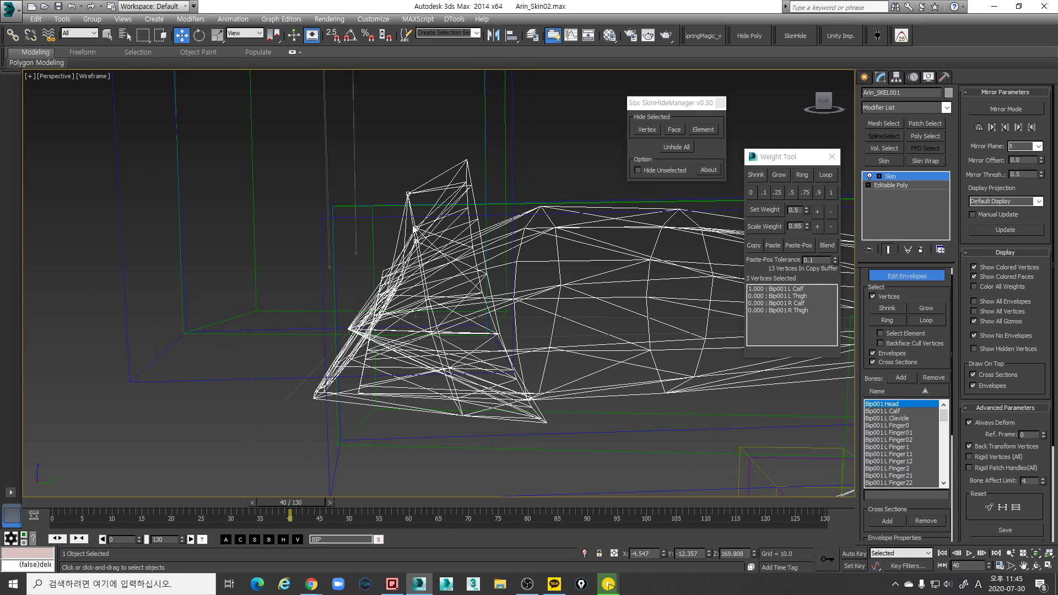
{"action": "mouse_move", "coordinate": [406, 221]}
{"action": "middle_mouse_down"}
{"action": "mouse_move", "coordinate": [555, 227]}
{"action": "mouse_move", "coordinate": [402, 197]}
{"action": "mouse_move", "coordinate": [434, 229]}
{"action": "mouse_move", "coordinate": [392, 234]}
{"action": "middle_mouse_up"}
{"action": "key", "text": "F3"}
{"action": "scroll", "coordinate": [485, 222], "scroll_direction": "down", "scroll_amount": 3}
{"action": "key", "text": "F3"}
{"action": "scroll", "coordinate": [456, 231], "scroll_direction": "up", "scroll_amount": 4}
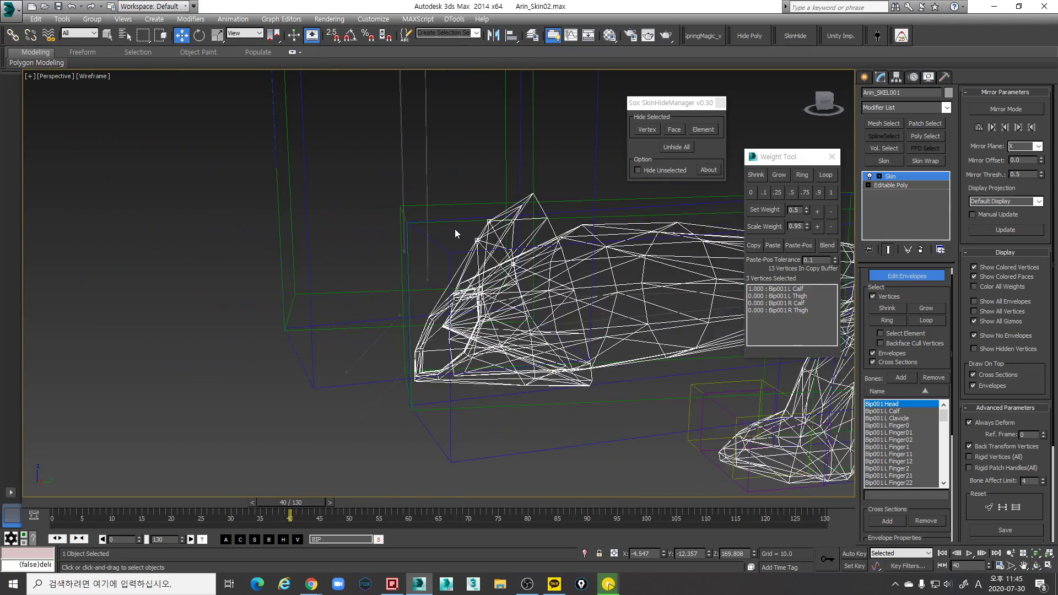
{"action": "key", "text": "F3"}
{"action": "middle_click_drag", "start_coordinate": [432, 169], "coordinate": [422, 197]}
{"action": "left_click", "coordinate": [415, 193]}
{"action": "left_click", "coordinate": [416, 193]}
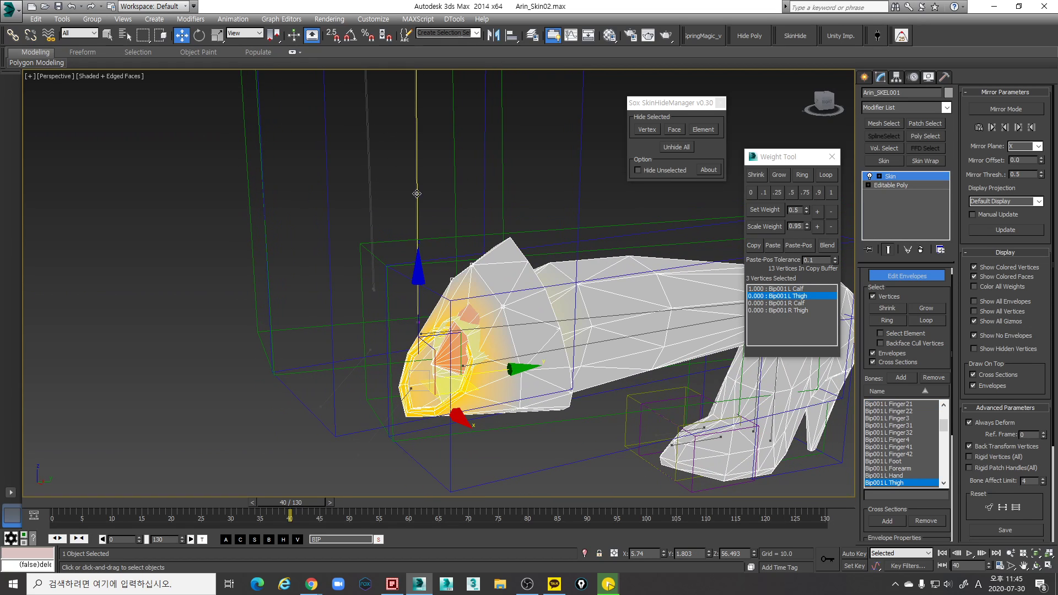
Raise the Bip001 L Thigh weight of the three selected knee vertices to about 0.093
{"action": "middle_click_drag", "start_coordinate": [567, 291], "coordinate": [534, 287], "text": "alt"}
{"action": "key", "text": "w"}
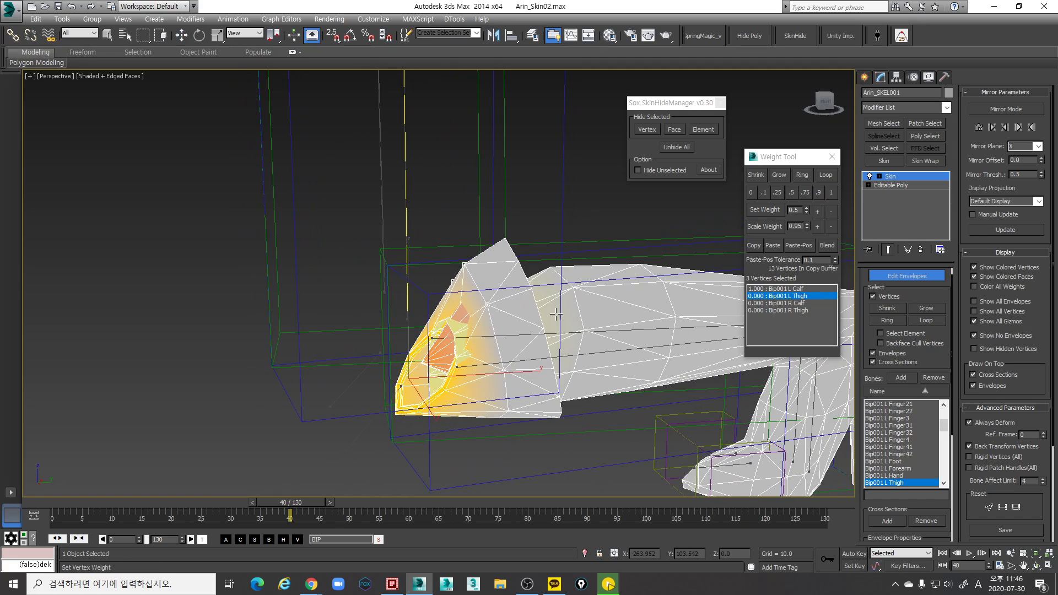
{"action": "mouse_move", "coordinate": [616, 254]}
{"action": "left_mouse_down"}
{"action": "mouse_move", "coordinate": [614, 236]}
{"action": "mouse_move", "coordinate": [632, 237]}
{"action": "left_mouse_up"}
{"action": "key", "text": "w"}
{"action": "middle_click_drag", "start_coordinate": [632, 237], "coordinate": [598, 270], "text": "alt"}
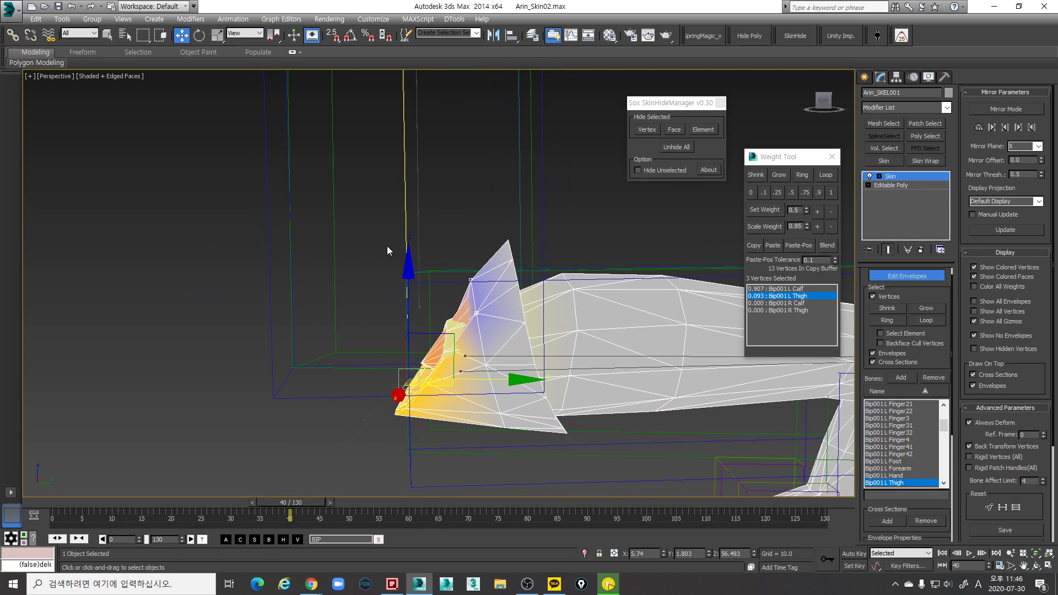
Select the ten vertices along the protruding upper edge of the knee and set their Bip001 L Thigh weight to 0.1
{"action": "key", "text": "F3"}
{"action": "middle_click_drag", "start_coordinate": [528, 257], "coordinate": [509, 243], "text": "alt"}
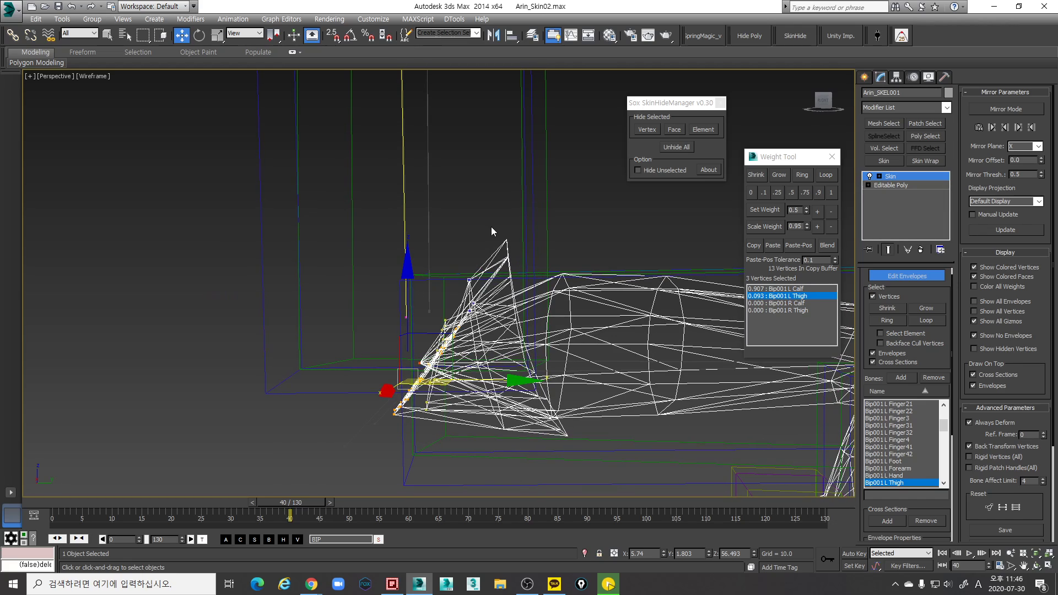
{"action": "left_click_drag", "start_coordinate": [490, 227], "coordinate": [519, 285]}
{"action": "key", "text": "F3"}
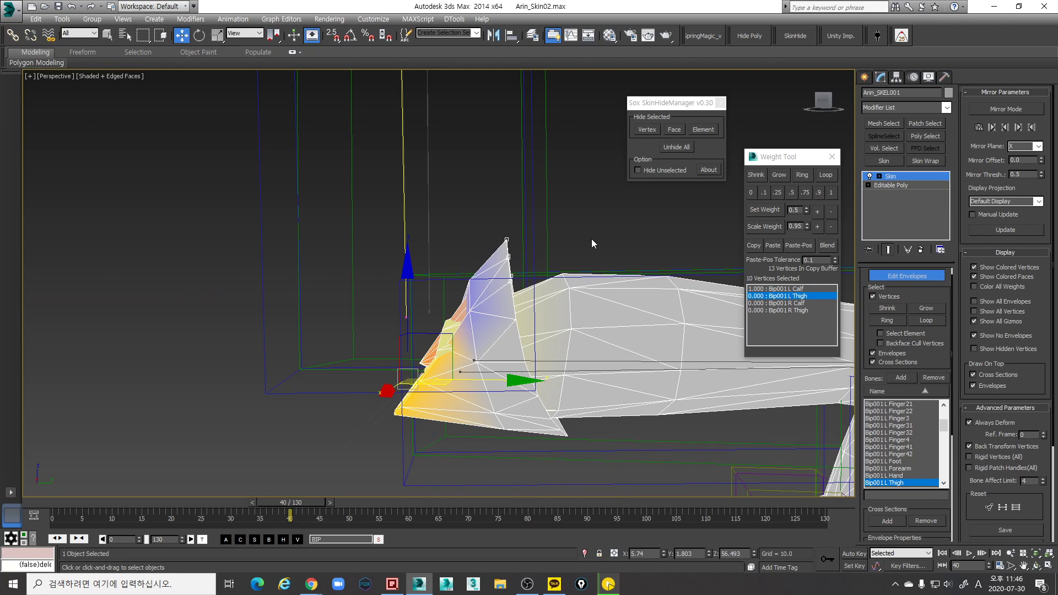
{"action": "key", "text": "d"}
{"action": "mouse_move", "coordinate": [591, 237]}
{"action": "left_mouse_down"}
{"action": "mouse_move", "coordinate": [596, 224]}
{"action": "mouse_move", "coordinate": [585, 220]}
{"action": "left_mouse_up"}
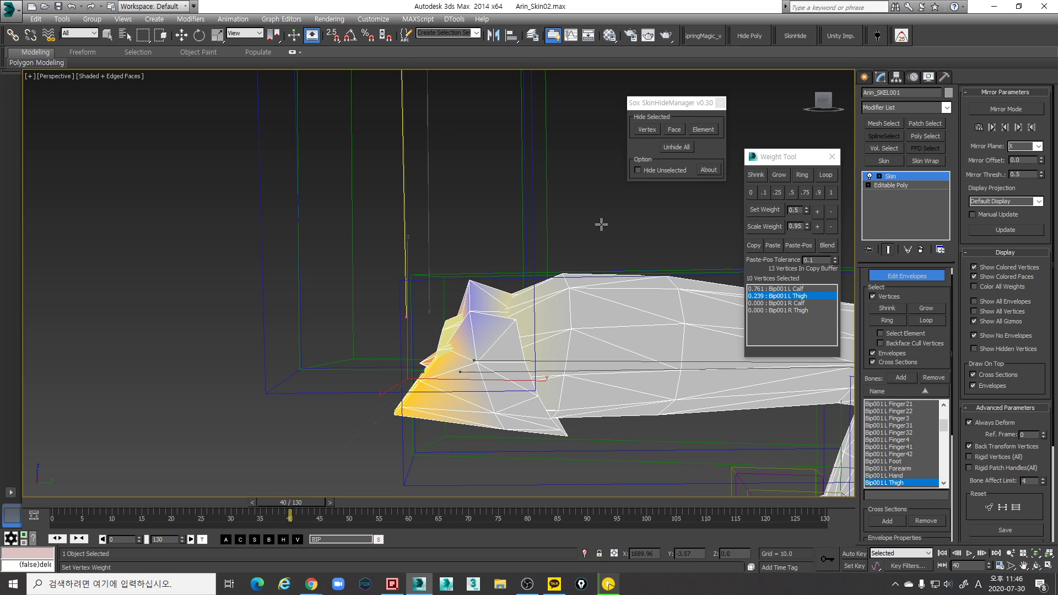
{"action": "key", "text": "w"}
{"action": "middle_click_drag", "start_coordinate": [556, 288], "coordinate": [770, 268], "text": "alt"}
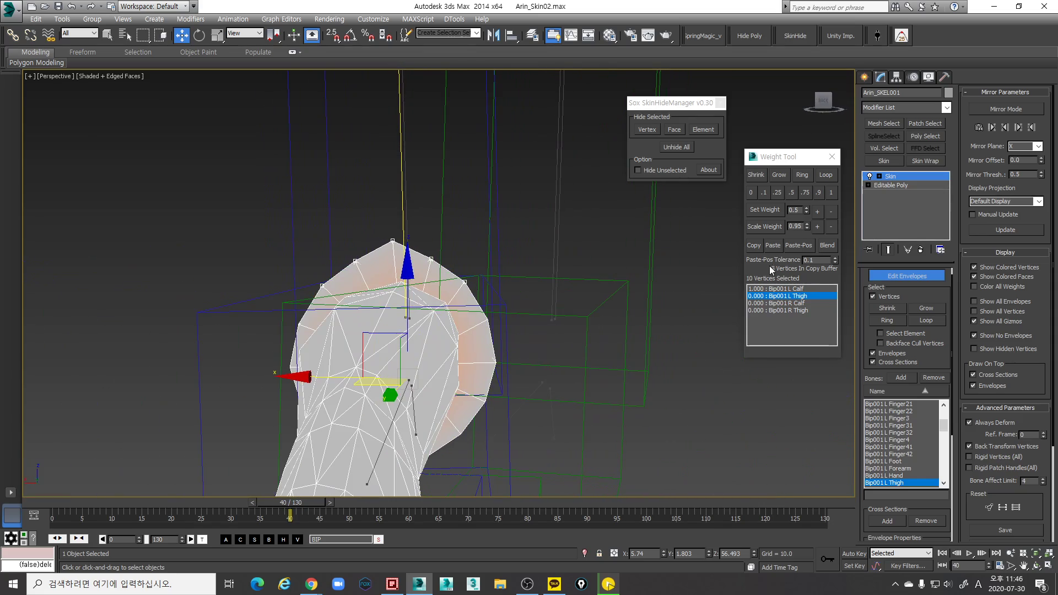
{"action": "left_click", "coordinate": [762, 192]}
{"action": "middle_click_drag", "start_coordinate": [533, 259], "coordinate": [616, 239], "text": "alt"}
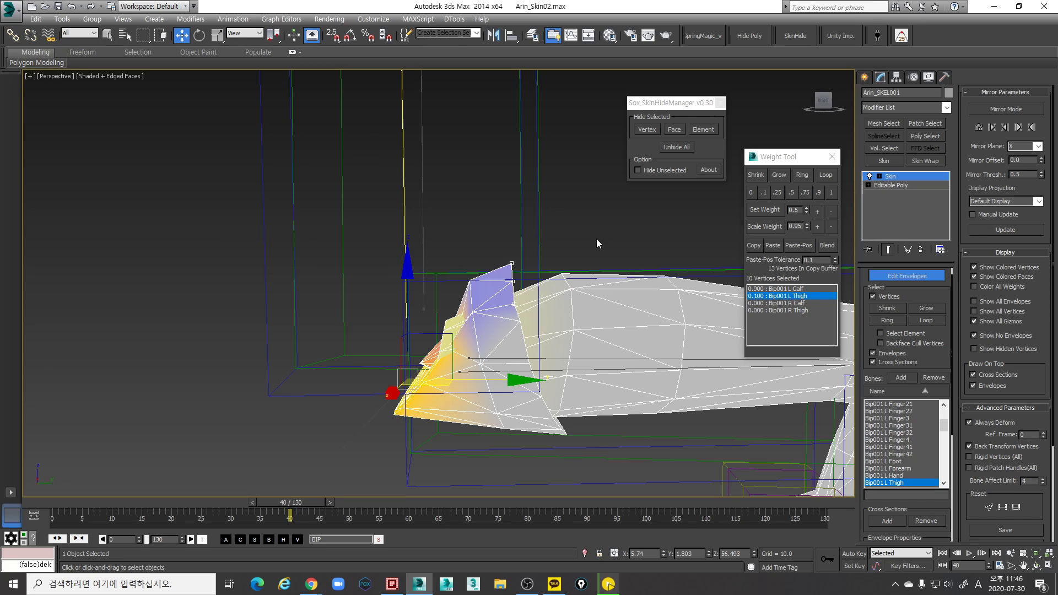
Undo the recent weight changes on the ten upper-edge vertices and redo them to compare the knee shape
{"action": "key", "text": "ctrl+z"}
{"action": "key", "text": "ctrl+z"}
{"action": "key", "text": "ctrl+z"}
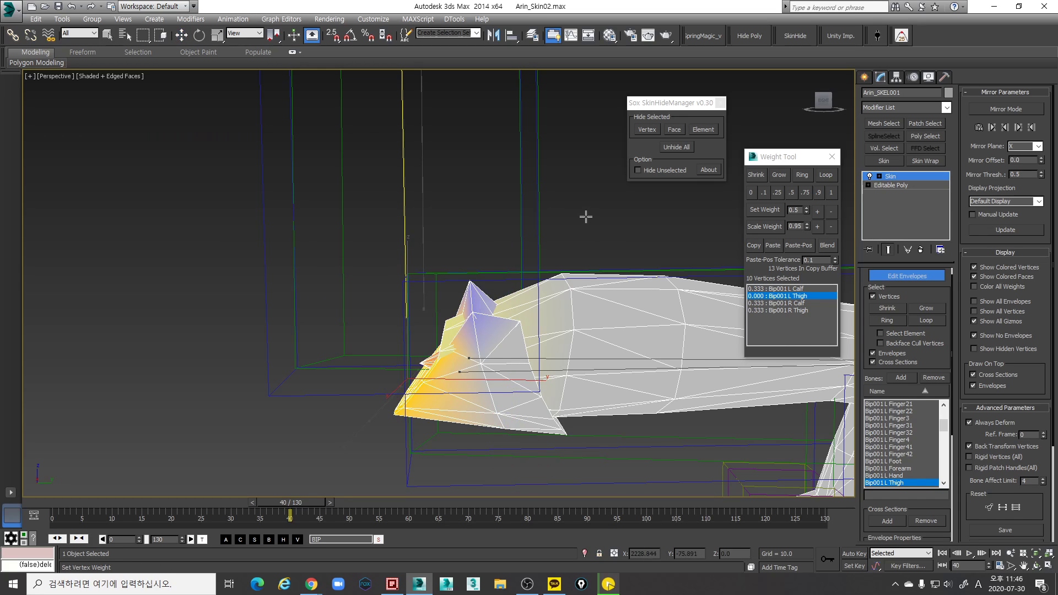
{"action": "key", "text": "ctrl+z"}
{"action": "key", "text": "w"}
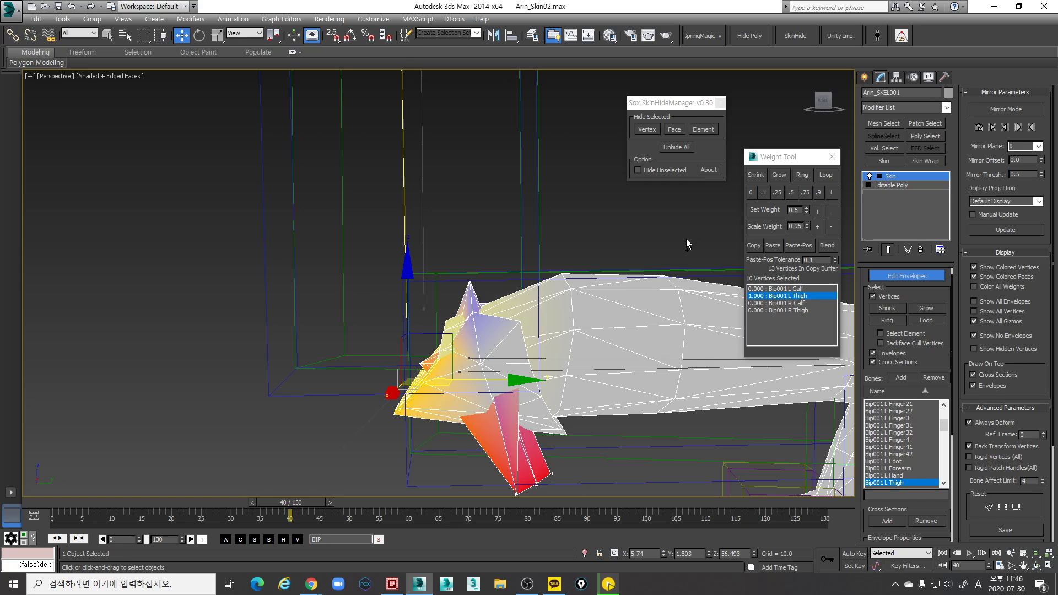
{"action": "key", "text": "ctrl+y"}
{"action": "key", "text": "ctrl+y"}
{"action": "key", "text": "ctrl+y"}
{"action": "key", "text": "ctrl+y"}
Scale the Bip001 L Thigh weight of the ten upper-edge vertices to 0.110, checking the knee from several angles
{"action": "middle_click_drag", "start_coordinate": [709, 235], "coordinate": [620, 242], "text": "alt"}
{"action": "left_click", "coordinate": [817, 226]}
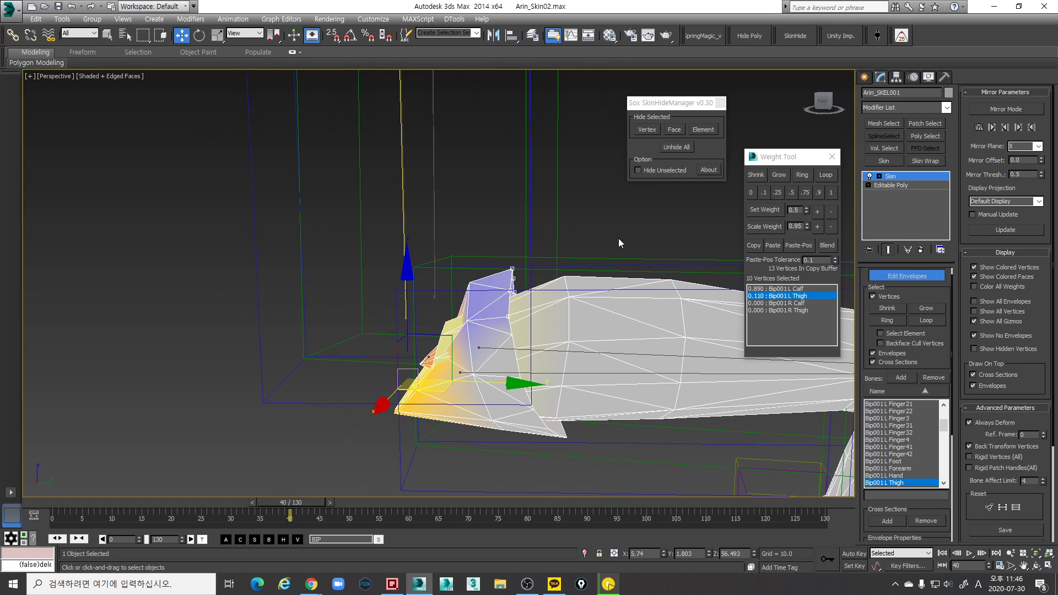
{"action": "left_click", "coordinate": [817, 226]}
{"action": "middle_click_drag", "start_coordinate": [716, 236], "coordinate": [492, 311], "text": "alt"}
{"action": "left_click", "coordinate": [831, 226]}
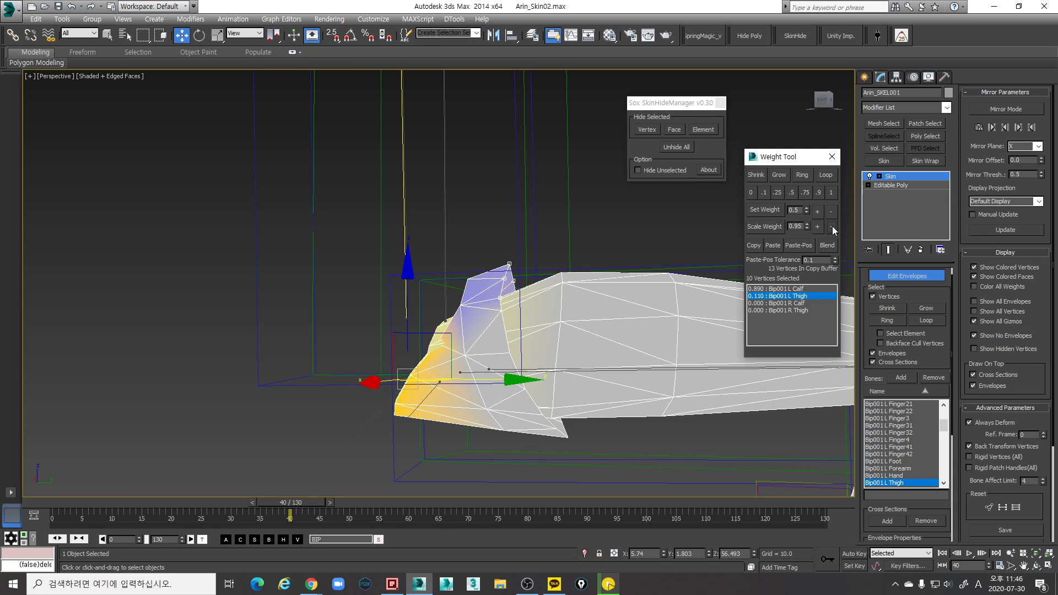
Select the four unweighted vertices below the knee's protruding edge and raise their Bip001 L Thigh weight to 0.05
{"action": "key", "text": "F3"}
{"action": "middle_click_drag", "start_coordinate": [479, 325], "coordinate": [522, 320], "text": "alt"}
{"action": "left_click_drag", "start_coordinate": [522, 302], "coordinate": [519, 299]}
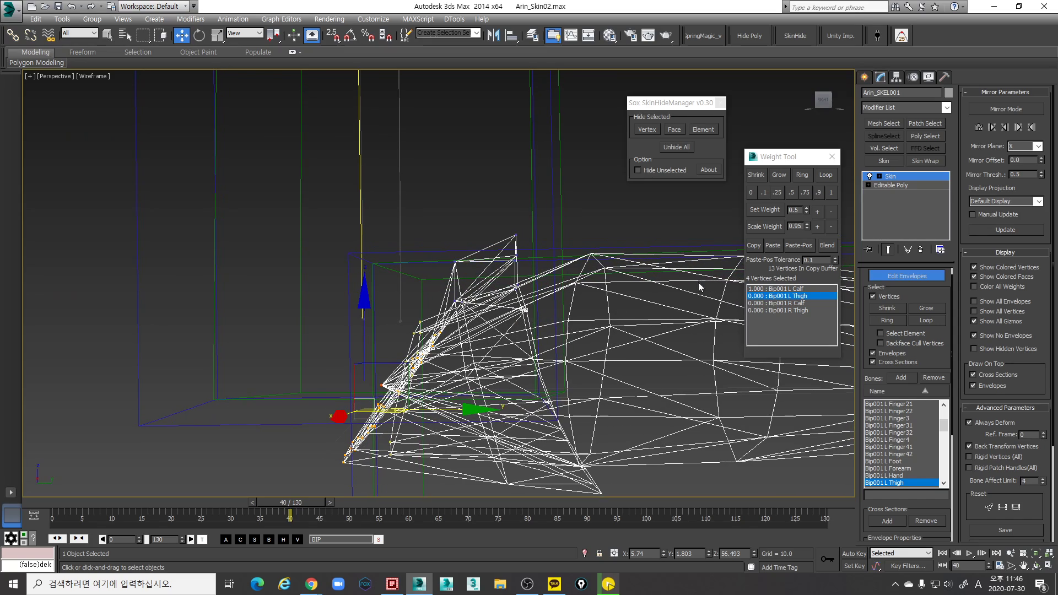
{"action": "key", "text": "F3"}
{"action": "left_click", "coordinate": [816, 212]}
{"action": "mouse_move", "coordinate": [586, 322]}
{"action": "middle_mouse_down"}
{"action": "mouse_move", "coordinate": [659, 302]}
{"action": "mouse_move", "coordinate": [463, 322]}
{"action": "mouse_move", "coordinate": [508, 357]}
{"action": "middle_mouse_up"}
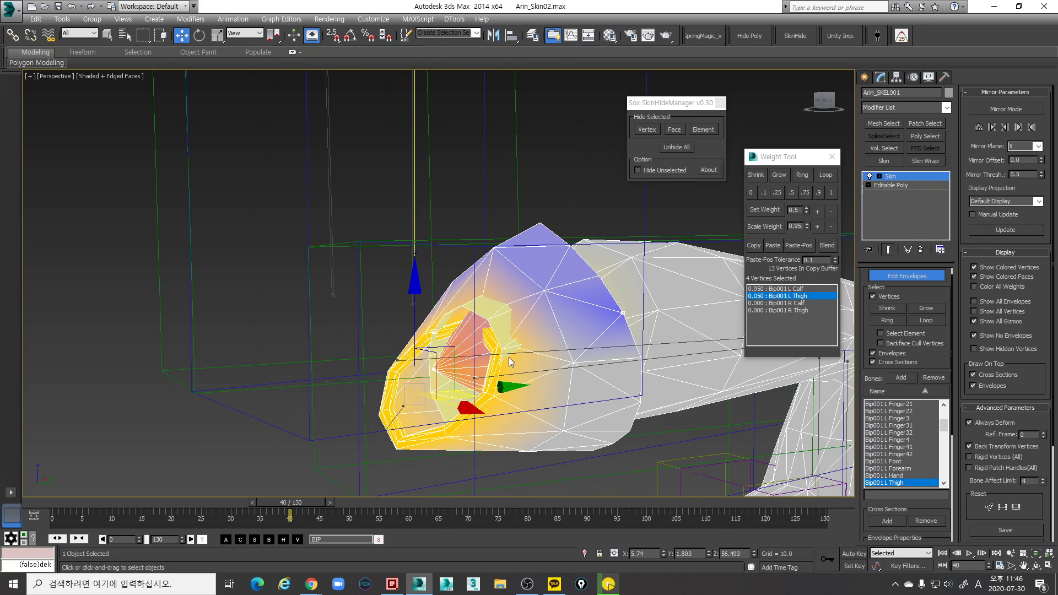
Select the five vertices around the upper part of the knee's inner opening that share the 0.25 thigh weight
{"action": "left_click", "coordinate": [486, 317]}
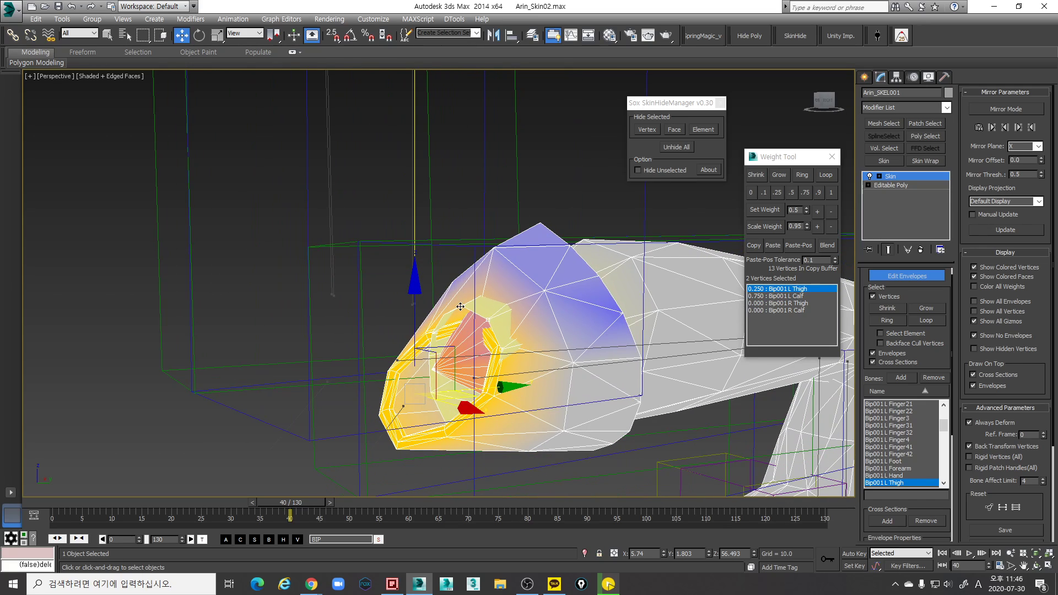
{"action": "left_click", "coordinate": [469, 312], "text": "ctrl"}
{"action": "middle_click_drag", "start_coordinate": [470, 314], "coordinate": [515, 314], "text": "alt"}
{"action": "scroll", "coordinate": [419, 321], "scroll_direction": "up", "scroll_amount": 3}
{"action": "left_click", "coordinate": [428, 311], "text": "ctrl"}
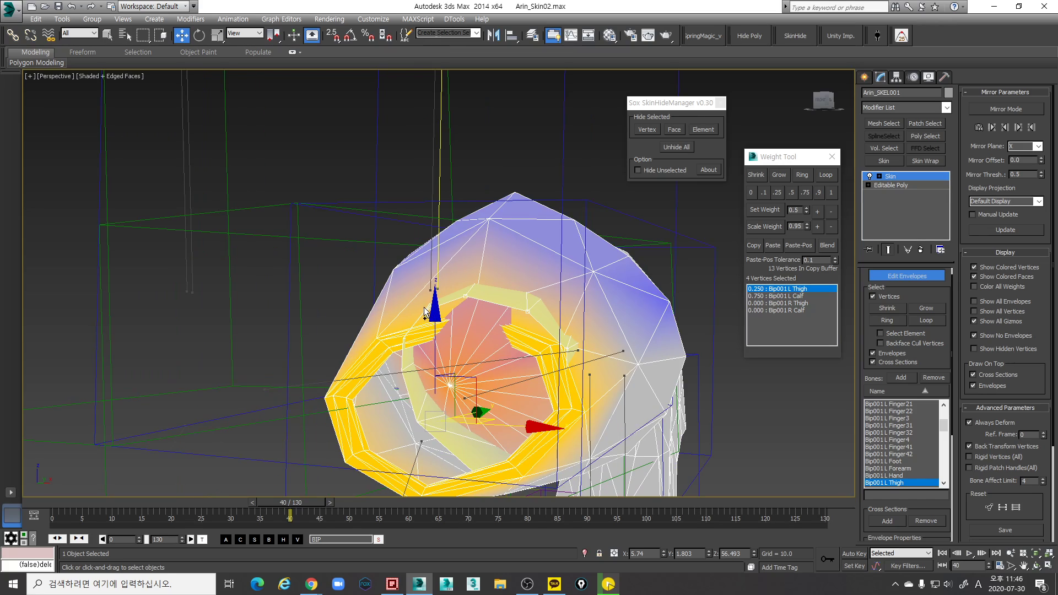
{"action": "key", "text": "F3"}
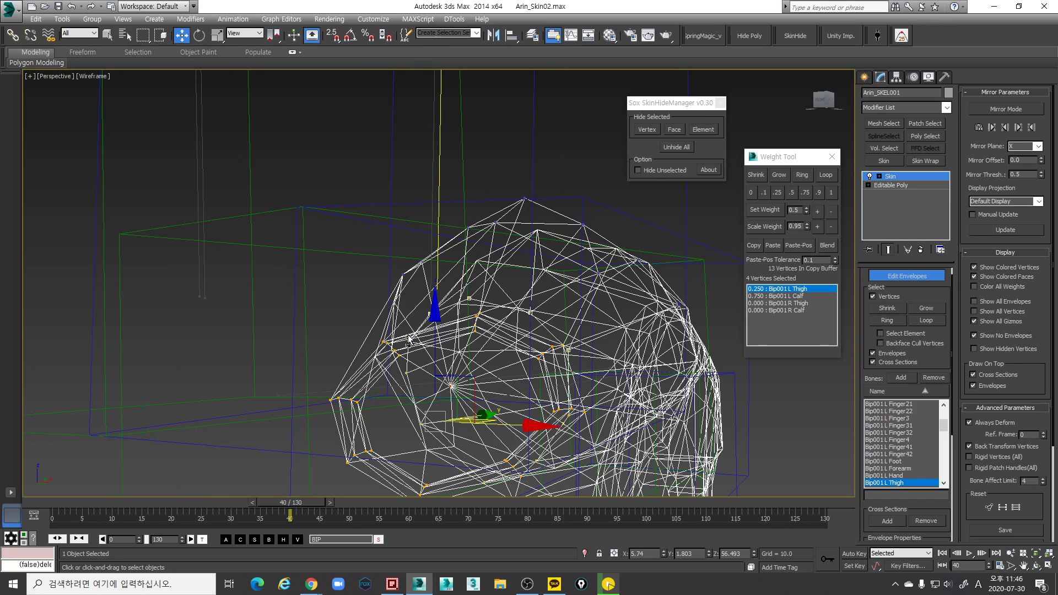
{"action": "left_click", "coordinate": [408, 338], "text": "ctrl"}
{"action": "key", "text": "F3"}
{"action": "middle_click_drag", "start_coordinate": [408, 339], "coordinate": [474, 333], "text": "alt"}
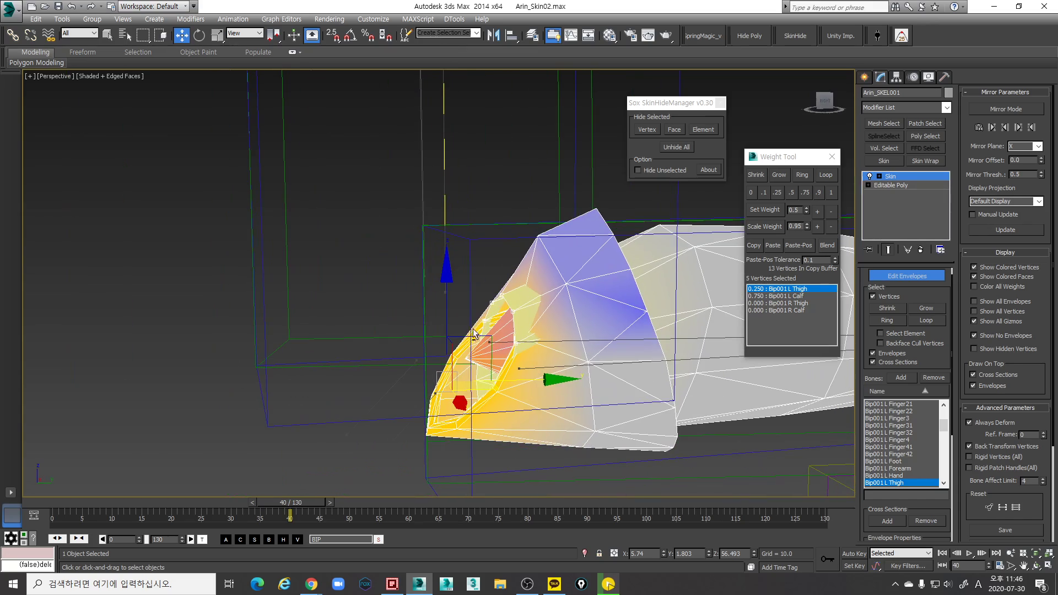
Raise the Bip001 L Thigh weight of the five selected opening vertices to 0.35 and copy their weights
{"action": "left_click", "coordinate": [815, 211]}
{"action": "mouse_move", "coordinate": [650, 267]}
{"action": "middle_mouse_down", "text": "alt"}
{"action": "mouse_move", "coordinate": [443, 279]}
{"action": "mouse_move", "coordinate": [512, 305]}
{"action": "mouse_move", "coordinate": [556, 287]}
{"action": "middle_mouse_up", "text": "alt"}
{"action": "key", "text": "F3"}
{"action": "left_click", "coordinate": [753, 246]}
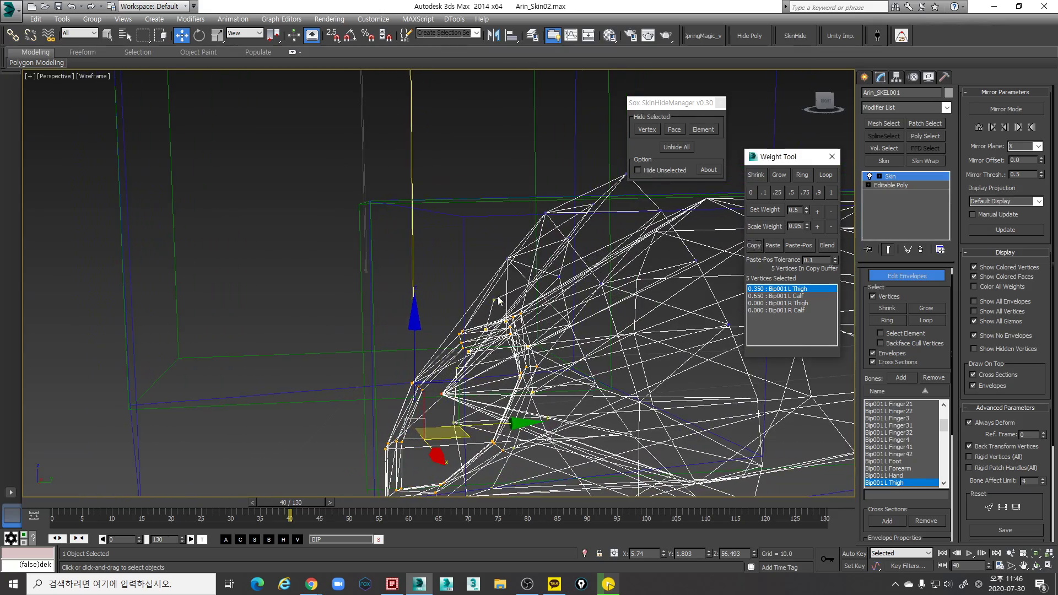
Select the cluster of vertices at the top of the knee's inner opening and exclude the stray one, leaving six selected
{"action": "left_click", "coordinate": [498, 302]}
{"action": "mouse_move", "coordinate": [499, 302]}
{"action": "middle_mouse_down", "text": "alt"}
{"action": "mouse_move", "coordinate": [538, 293]}
{"action": "mouse_move", "coordinate": [607, 320]}
{"action": "mouse_move", "coordinate": [473, 331]}
{"action": "middle_mouse_up", "text": "alt"}
{"action": "key", "text": "F3"}
{"action": "mouse_move", "coordinate": [444, 327]}
{"action": "middle_mouse_down", "text": "alt"}
{"action": "mouse_move", "coordinate": [436, 316]}
{"action": "mouse_move", "coordinate": [452, 330]}
{"action": "middle_mouse_up", "text": "alt"}
{"action": "scroll", "coordinate": [514, 255], "scroll_direction": "up", "scroll_amount": 2}
{"action": "mouse_move", "coordinate": [514, 256]}
{"action": "middle_mouse_down", "text": "alt"}
{"action": "mouse_move", "coordinate": [534, 272]}
{"action": "mouse_move", "coordinate": [511, 303]}
{"action": "mouse_move", "coordinate": [534, 307]}
{"action": "mouse_move", "coordinate": [472, 307]}
{"action": "middle_mouse_up", "text": "alt"}
{"action": "key", "text": "F3"}
{"action": "left_click", "coordinate": [507, 299]}
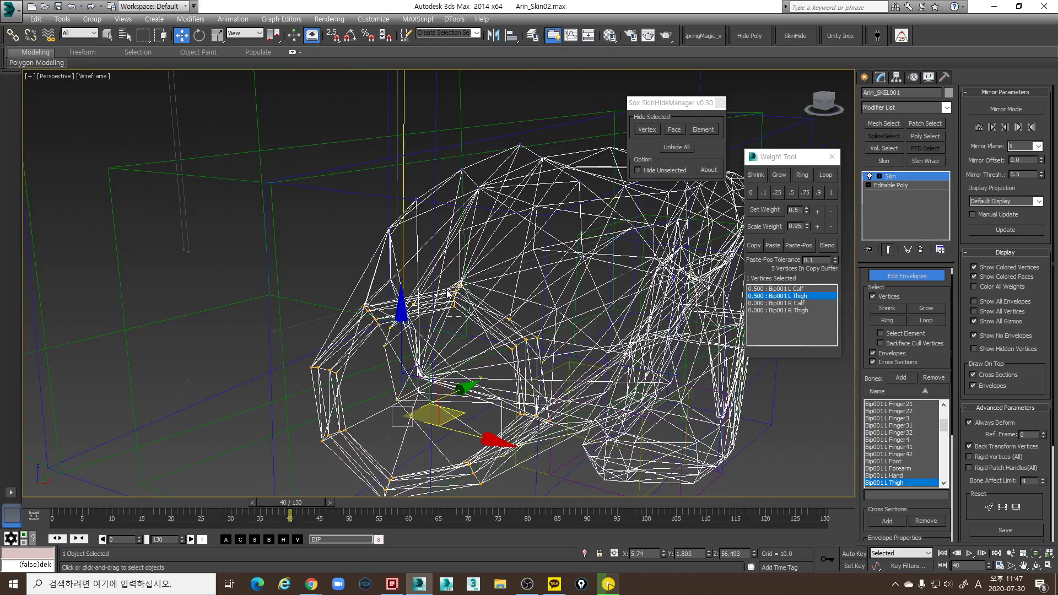
{"action": "left_click_drag", "start_coordinate": [447, 293], "coordinate": [463, 285]}
{"action": "middle_click_drag", "start_coordinate": [471, 288], "coordinate": [472, 277], "text": "alt"}
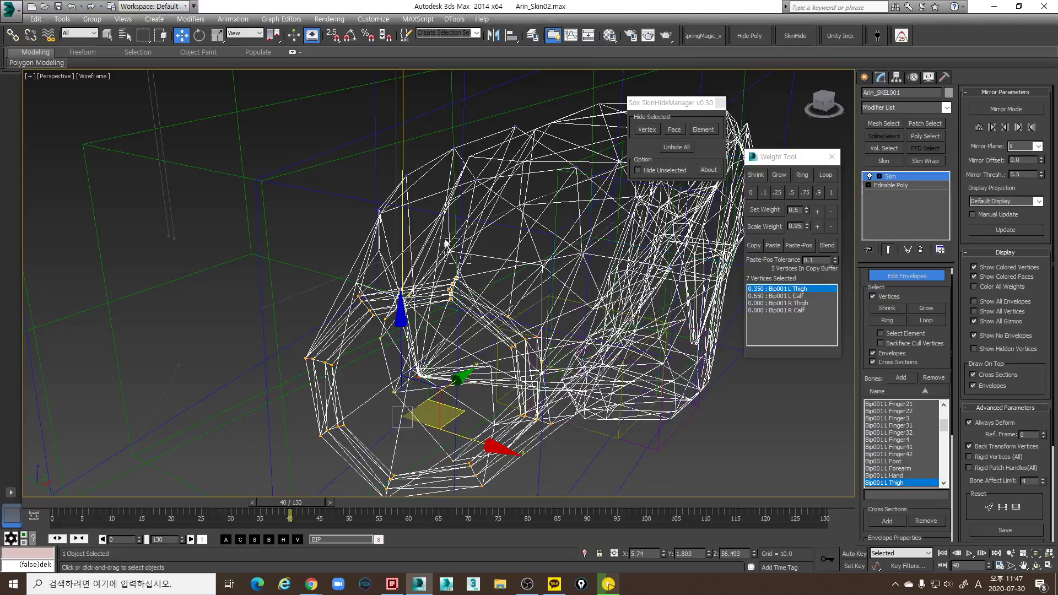
{"action": "left_click_drag", "start_coordinate": [442, 240], "coordinate": [452, 256], "text": "alt"}
{"action": "mouse_move", "coordinate": [453, 255]}
{"action": "middle_mouse_down", "text": "alt"}
{"action": "mouse_move", "coordinate": [473, 288]}
{"action": "mouse_move", "coordinate": [497, 290]}
{"action": "mouse_move", "coordinate": [454, 291]}
{"action": "mouse_move", "coordinate": [473, 315]}
{"action": "middle_mouse_up", "text": "alt"}
{"action": "key", "text": "F3"}
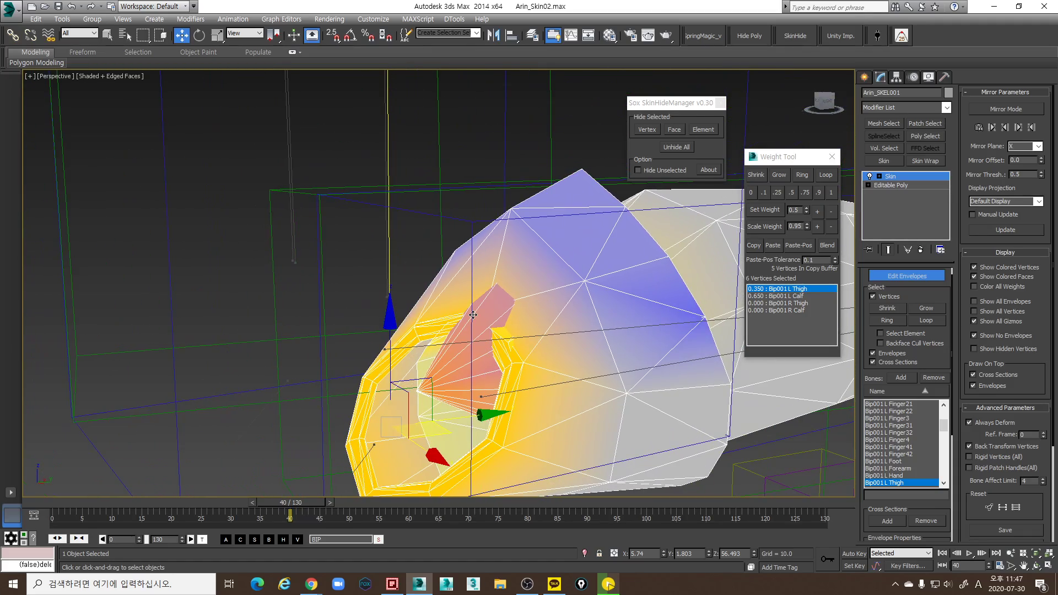
Raise the Bip001 L Thigh weight of the six selected opening vertices to about 0.444
{"action": "key", "text": "q"}
{"action": "key", "text": "ctrl+z"}
{"action": "key", "text": "ctrl+z"}
{"action": "key", "text": "ctrl+z"}
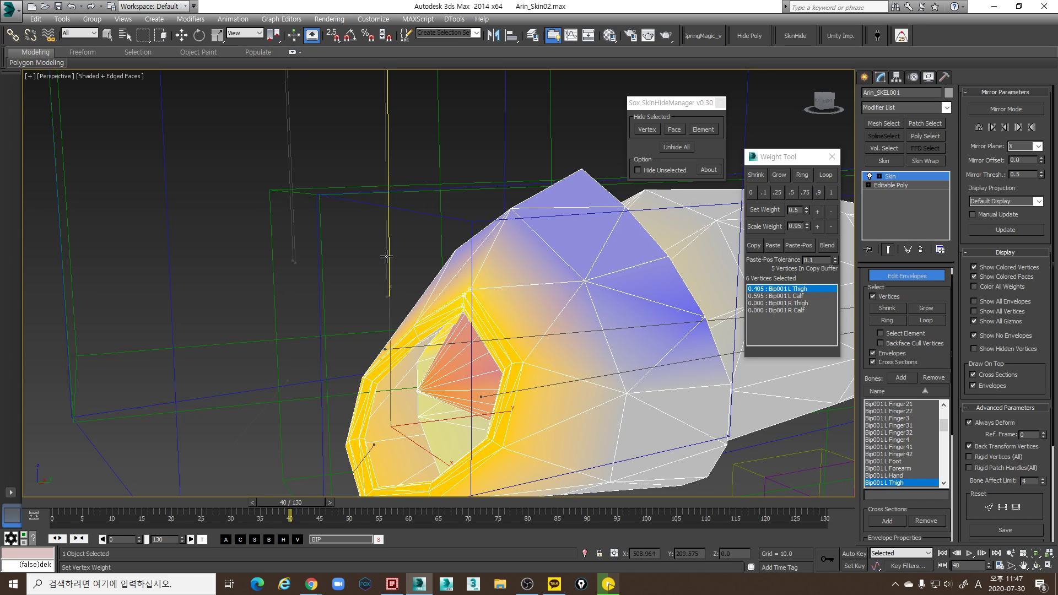
{"action": "key", "text": "ctrl+z"}
{"action": "key", "text": "ctrl+z"}
{"action": "key", "text": "w"}
{"action": "scroll", "coordinate": [512, 264], "scroll_direction": "down", "scroll_amount": 3}
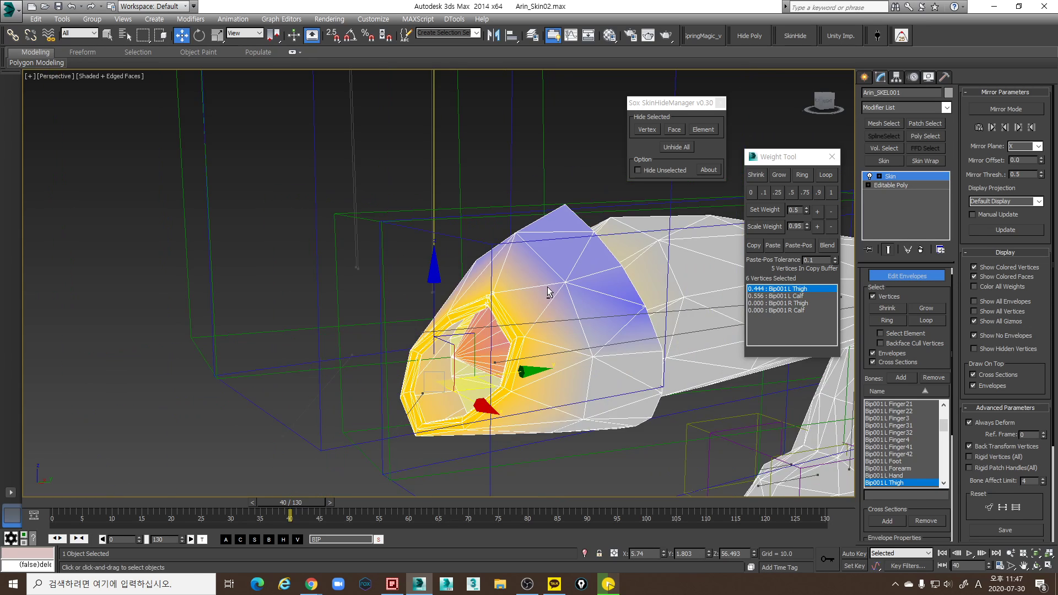
Try lowering the Bip001 L Thigh weight of the knee's upper front corner vertex to 0, and undo the change
{"action": "middle_click_drag", "start_coordinate": [548, 293], "coordinate": [511, 257], "text": "alt"}
{"action": "left_click", "coordinate": [526, 217]}
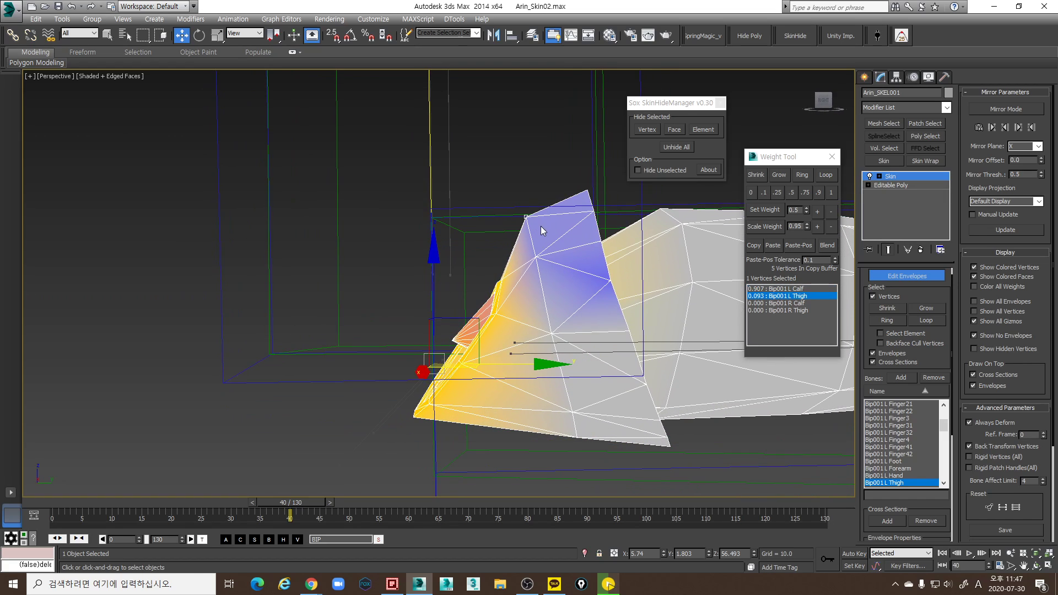
{"action": "key", "text": "s"}
{"action": "left_click_drag", "start_coordinate": [563, 240], "coordinate": [571, 239]}
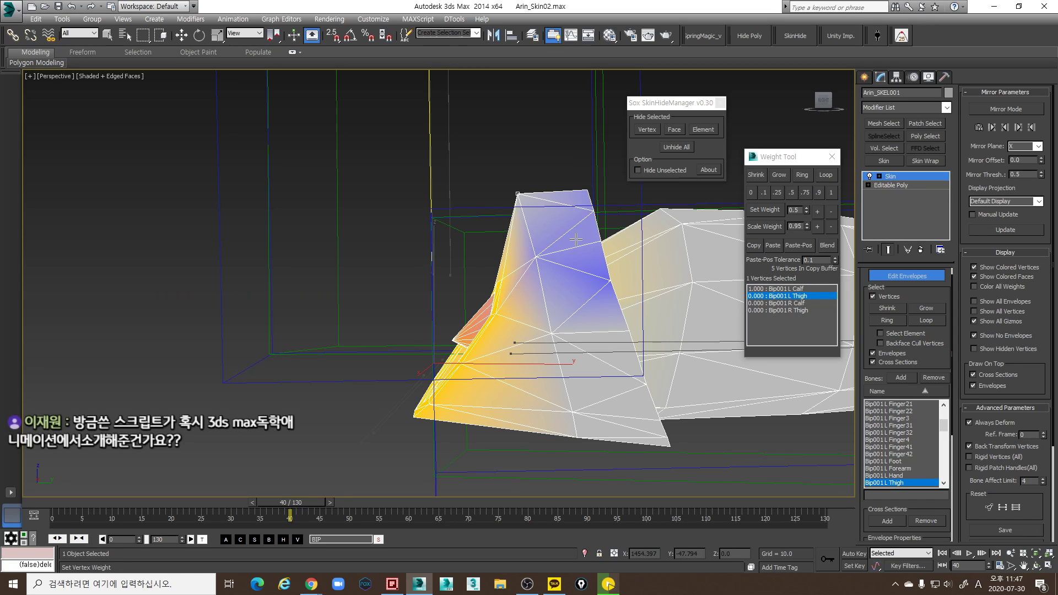
{"action": "key", "text": "w"}
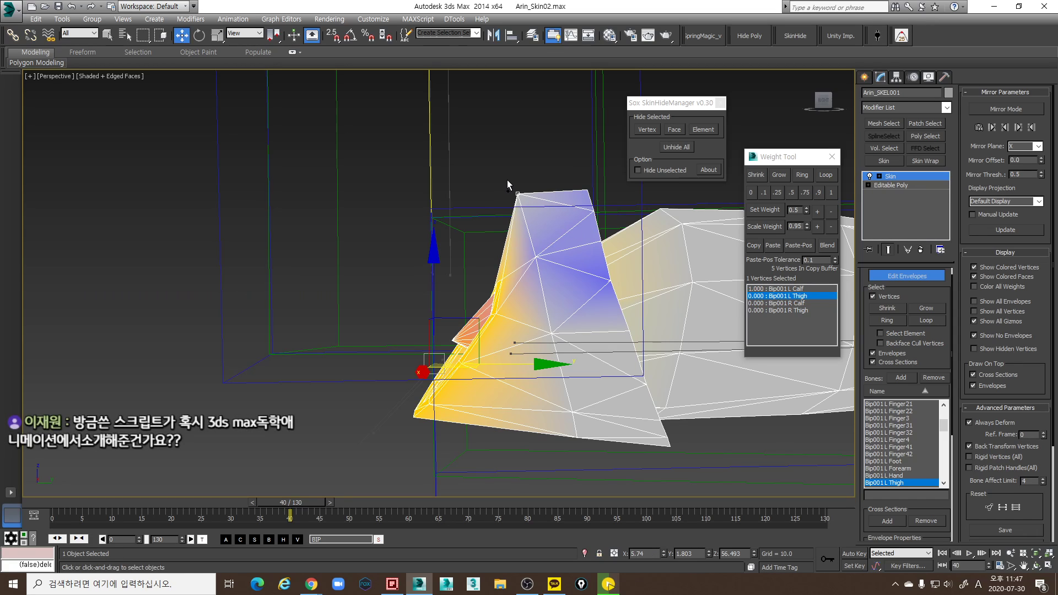
{"action": "key", "text": "ctrl+z"}
Select the knee's upper front corner vertex and raise its Bip001 L Thigh weight to 0.152
{"action": "left_click_drag", "start_coordinate": [504, 188], "coordinate": [538, 226]}
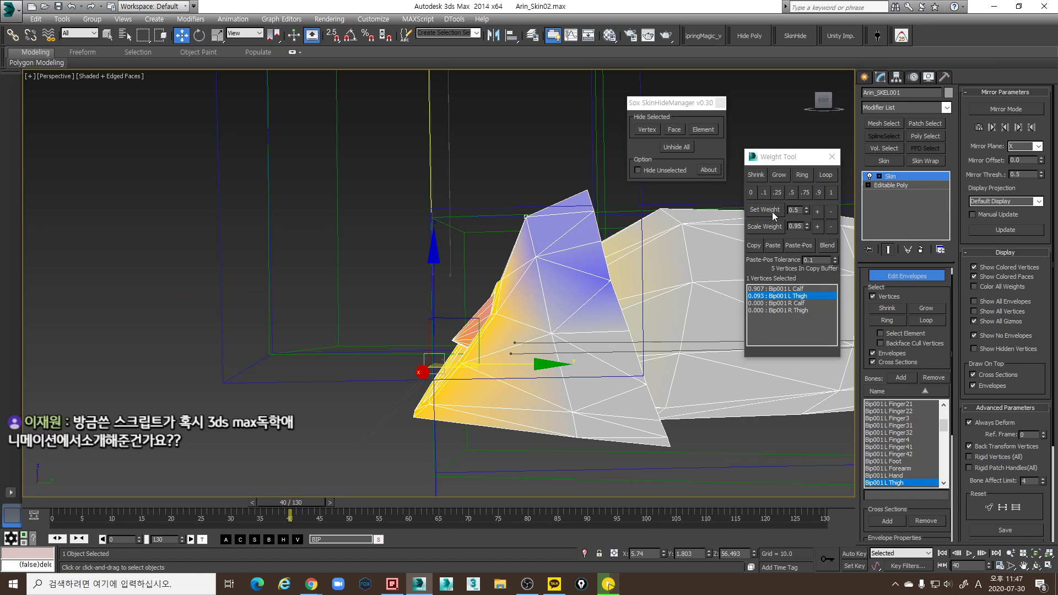
{"action": "left_click", "coordinate": [817, 212]}
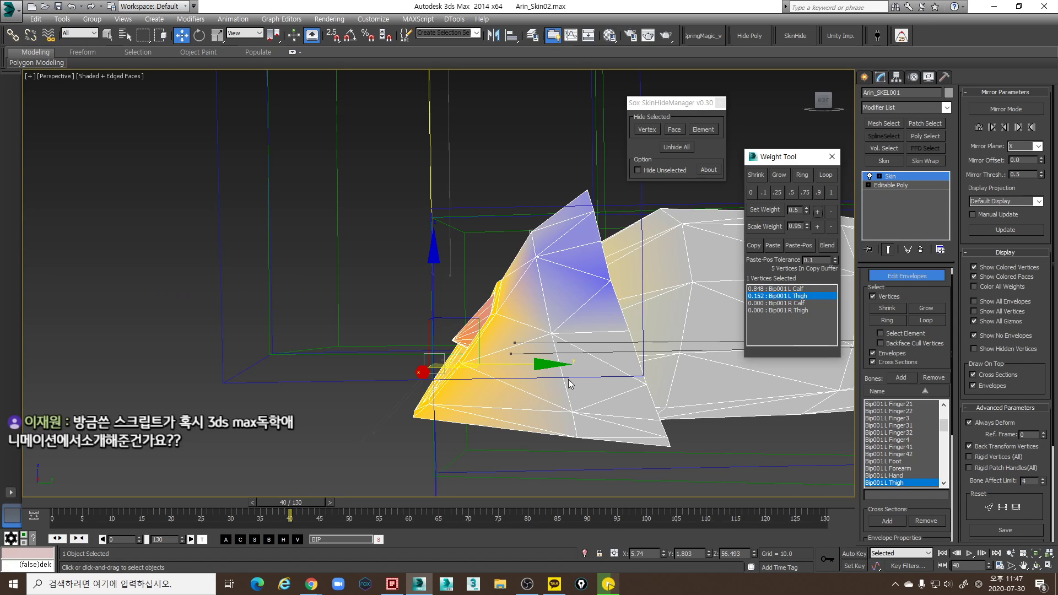
{"action": "middle_click_drag", "start_coordinate": [527, 387], "coordinate": [519, 230], "text": "alt"}
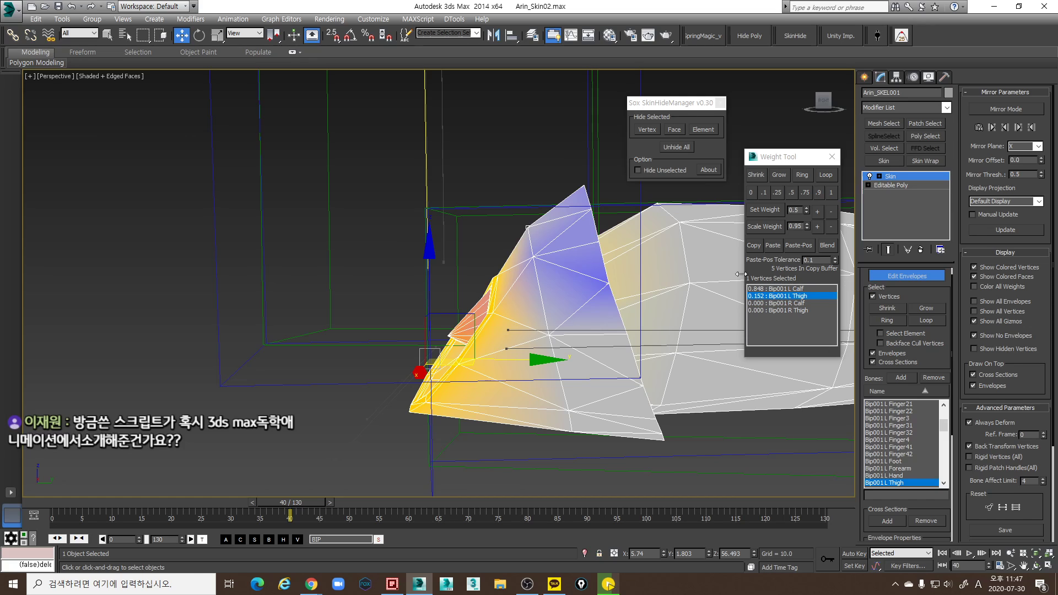
Show the mesh in wireframe and select the four vertices near the lower edge of the knee
{"action": "middle_click_drag", "start_coordinate": [530, 282], "coordinate": [515, 298], "text": "alt"}
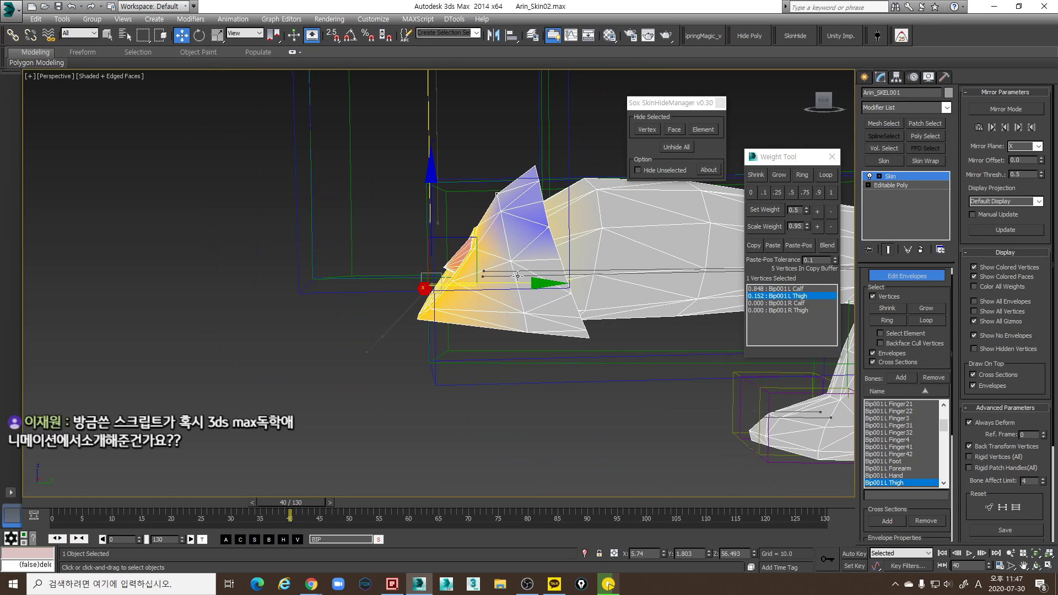
{"action": "key", "text": "F3"}
{"action": "key", "text": "F3"}
{"action": "middle_click_drag", "start_coordinate": [514, 340], "coordinate": [549, 349], "text": "alt"}
{"action": "key", "text": "F3"}
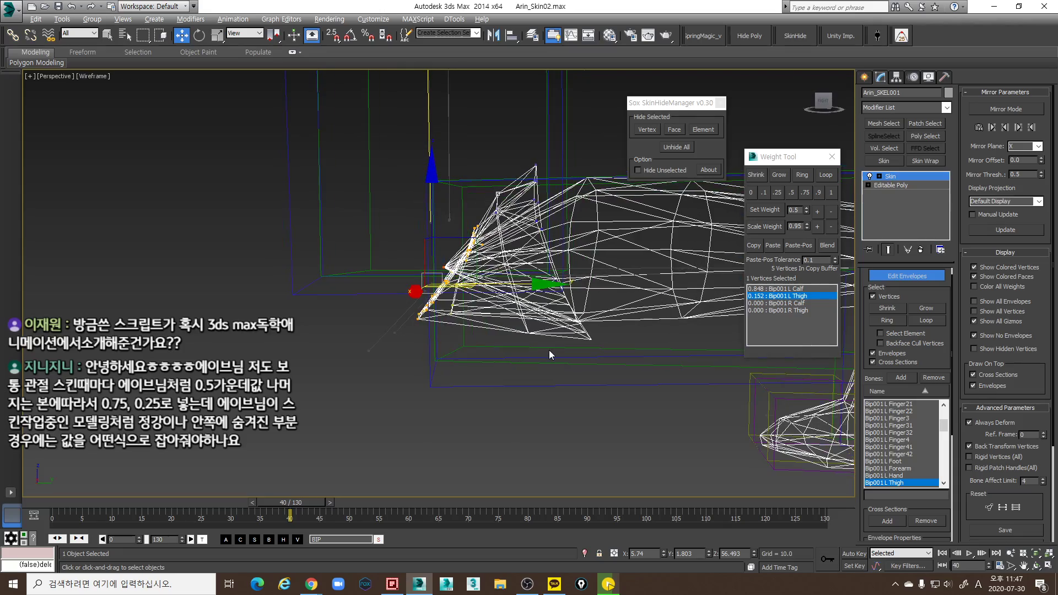
{"action": "left_click_drag", "start_coordinate": [534, 349], "coordinate": [511, 314]}
{"action": "middle_click_drag", "start_coordinate": [512, 314], "coordinate": [526, 337], "text": "alt"}
{"action": "left_click_drag", "start_coordinate": [532, 352], "coordinate": [503, 263]}
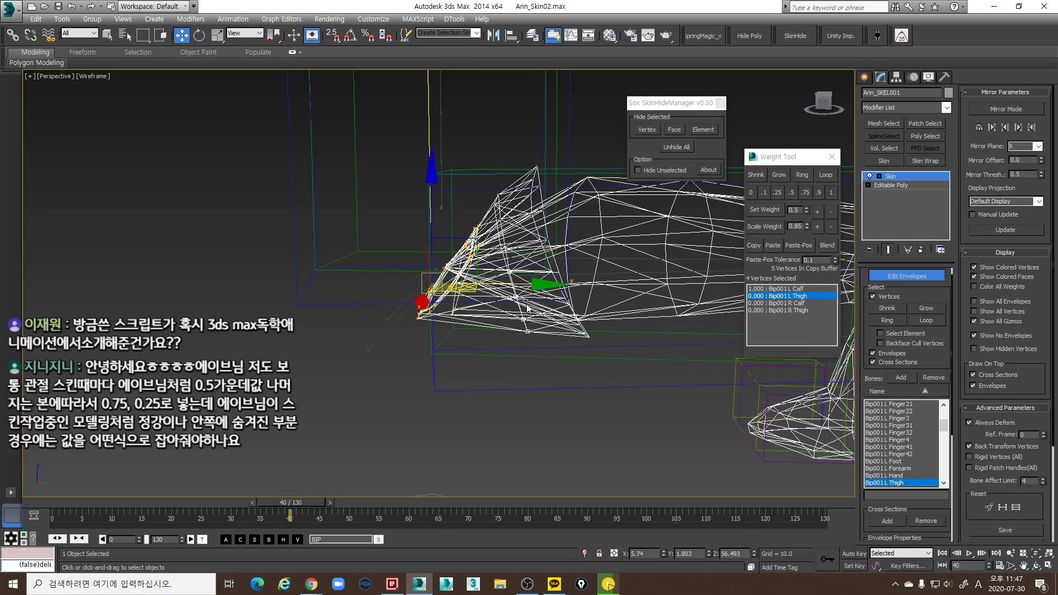
Adjust the selection to six vertices near the knee's lower edge and raise their Bip001 L Thigh weight to 0.2
{"action": "mouse_move", "coordinate": [503, 264]}
{"action": "middle_mouse_down", "text": "alt"}
{"action": "mouse_move", "coordinate": [540, 303]}
{"action": "mouse_move", "coordinate": [334, 279]}
{"action": "mouse_move", "coordinate": [381, 276]}
{"action": "middle_mouse_up", "text": "alt"}
{"action": "key", "text": "F3"}
{"action": "key", "text": "F3"}
{"action": "left_click_drag", "start_coordinate": [342, 252], "coordinate": [357, 267], "text": "ctrl"}
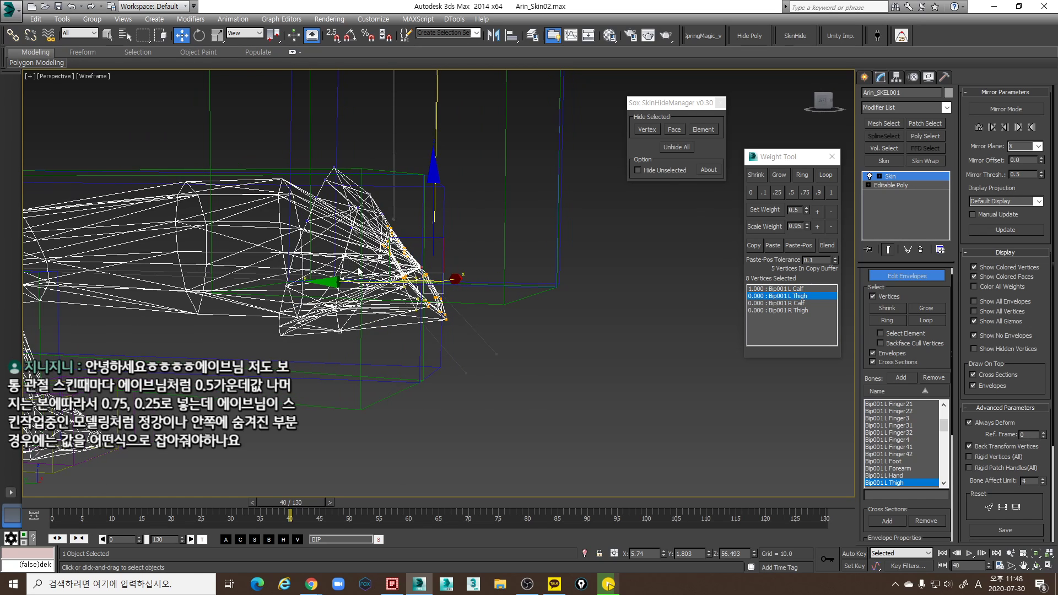
{"action": "middle_click_drag", "start_coordinate": [357, 267], "coordinate": [370, 270], "text": "alt"}
{"action": "left_click_drag", "start_coordinate": [331, 249], "coordinate": [340, 260], "text": "alt"}
{"action": "middle_click_drag", "start_coordinate": [377, 264], "coordinate": [384, 265], "text": "alt"}
{"action": "key", "text": "F3"}
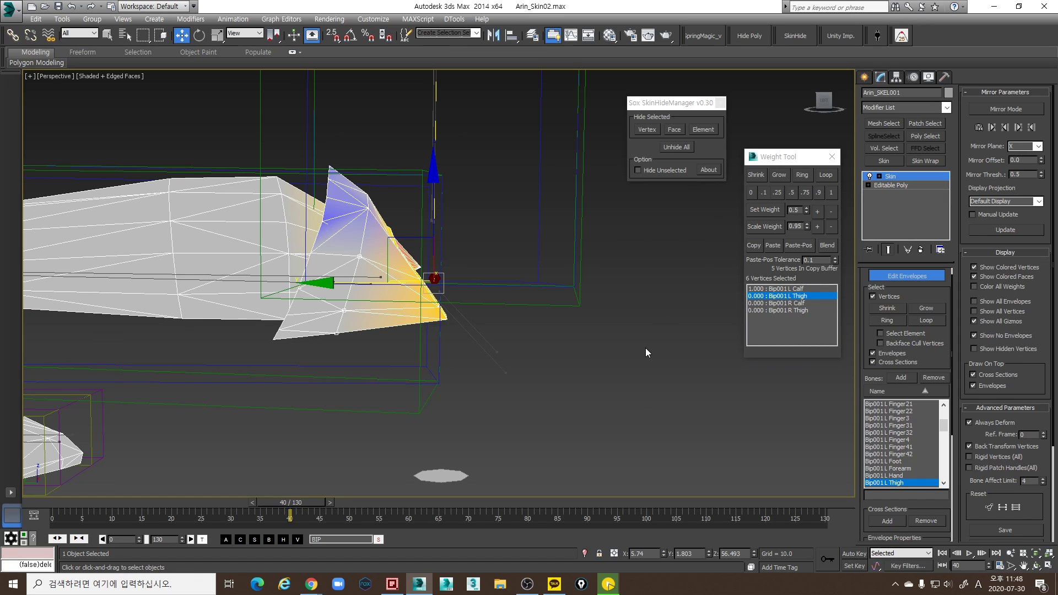
{"action": "middle_click_drag", "start_coordinate": [399, 265], "coordinate": [468, 280]}
{"action": "scroll", "coordinate": [436, 260], "scroll_direction": "down", "scroll_amount": 3}
{"action": "middle_click_drag", "start_coordinate": [421, 230], "coordinate": [570, 291]}
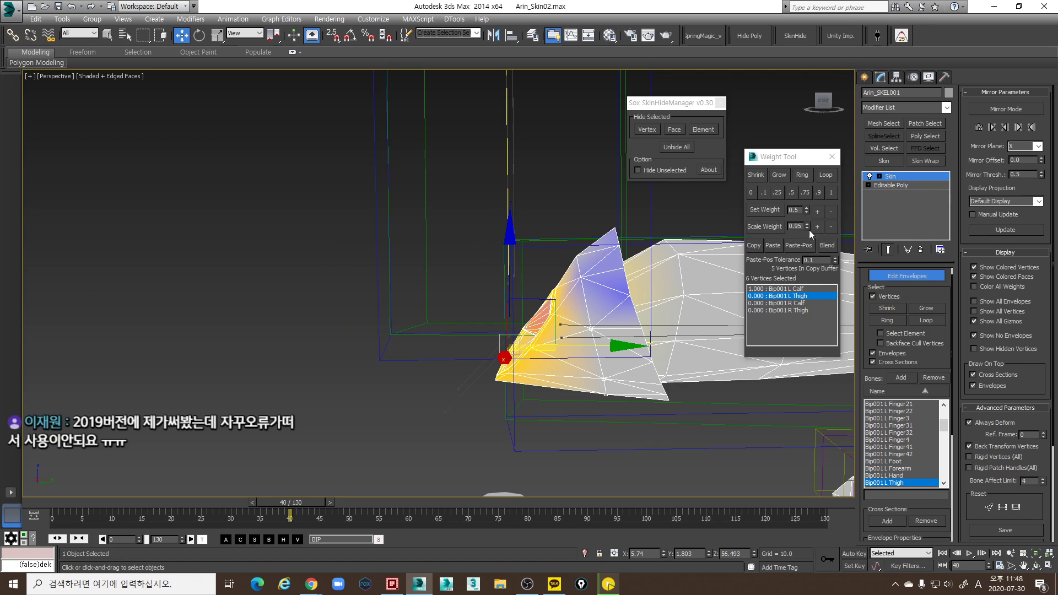
{"action": "left_click", "coordinate": [820, 210]}
{"action": "left_click", "coordinate": [820, 209]}
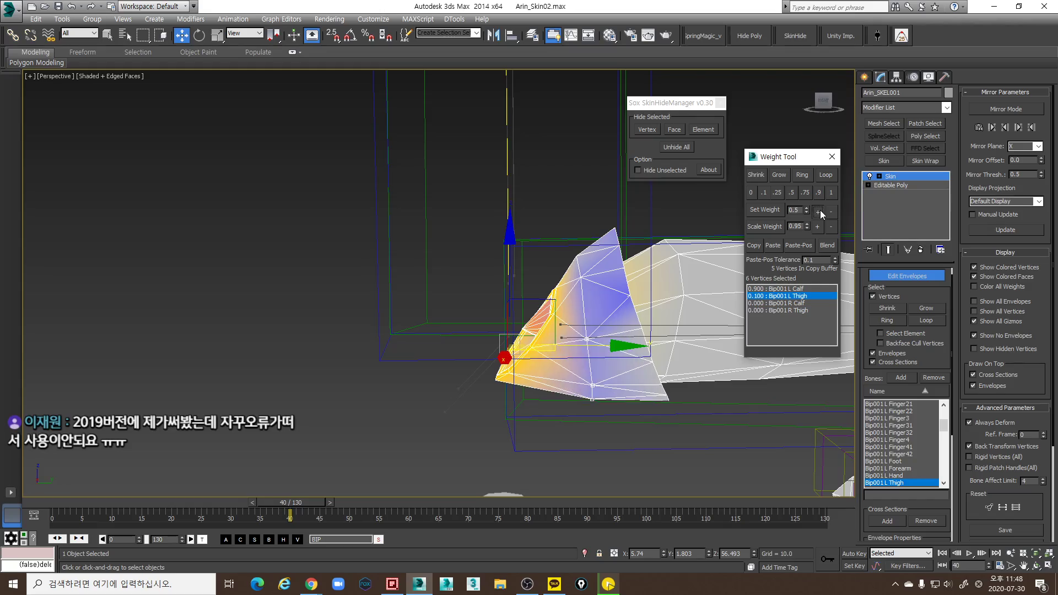
{"action": "left_click", "coordinate": [820, 210]}
{"action": "left_click", "coordinate": [820, 210]}
Select the 19 vertices along the knee piece's rear edge and set their Bip001 L Thigh weight to 0.1
{"action": "middle_click_drag", "start_coordinate": [713, 298], "coordinate": [652, 359], "text": "alt"}
{"action": "key", "text": "F3"}
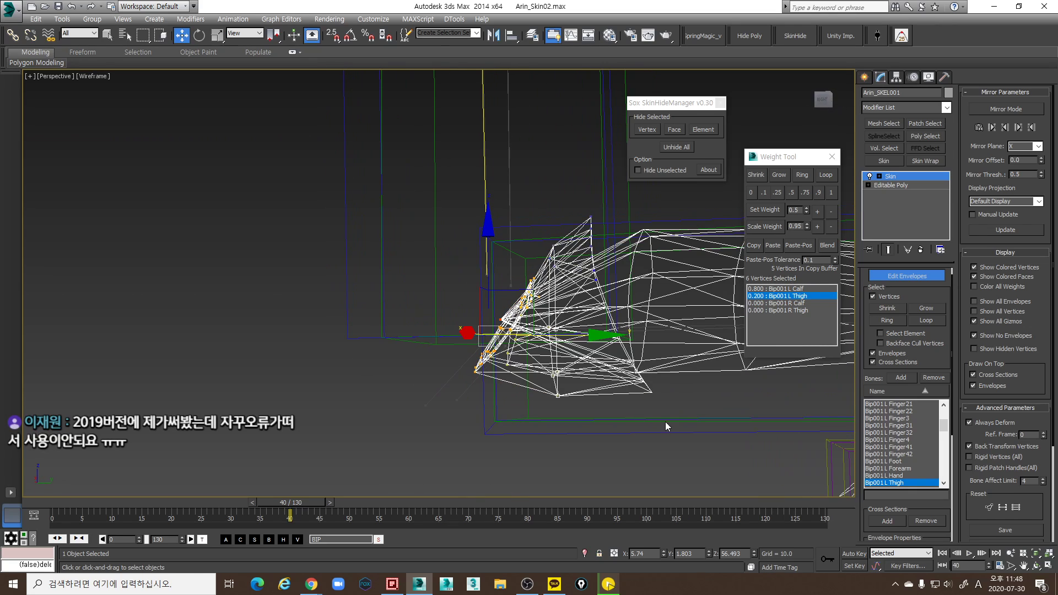
{"action": "left_click_drag", "start_coordinate": [625, 360], "coordinate": [595, 288]}
{"action": "middle_click_drag", "start_coordinate": [603, 304], "coordinate": [626, 312], "text": "alt"}
{"action": "left_click_drag", "start_coordinate": [627, 296], "coordinate": [656, 346], "text": "alt"}
{"action": "middle_click_drag", "start_coordinate": [659, 345], "coordinate": [626, 380], "text": "alt"}
{"action": "left_click_drag", "start_coordinate": [628, 397], "coordinate": [629, 398], "text": "alt"}
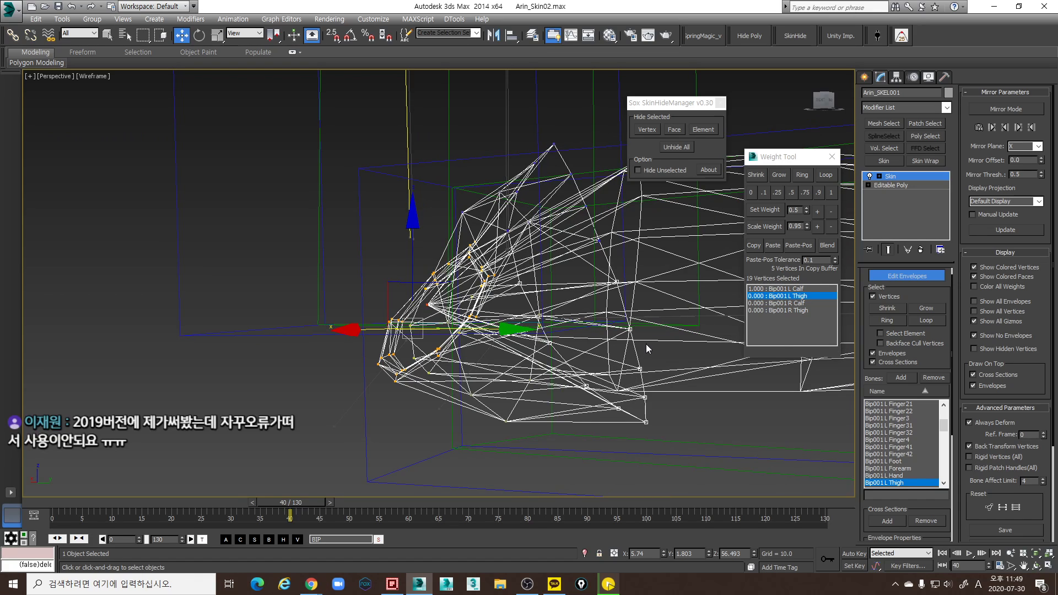
{"action": "left_click_drag", "start_coordinate": [647, 347], "coordinate": [624, 327], "text": "alt"}
{"action": "middle_click_drag", "start_coordinate": [624, 328], "coordinate": [618, 339], "text": "alt"}
{"action": "left_click_drag", "start_coordinate": [651, 343], "coordinate": [633, 324], "text": "ctrl"}
{"action": "mouse_move", "coordinate": [631, 323]}
{"action": "middle_mouse_down", "text": "alt"}
{"action": "mouse_move", "coordinate": [677, 332]}
{"action": "mouse_move", "coordinate": [683, 319]}
{"action": "middle_mouse_up", "text": "alt"}
{"action": "key", "text": "F3"}
{"action": "left_click", "coordinate": [766, 196]}
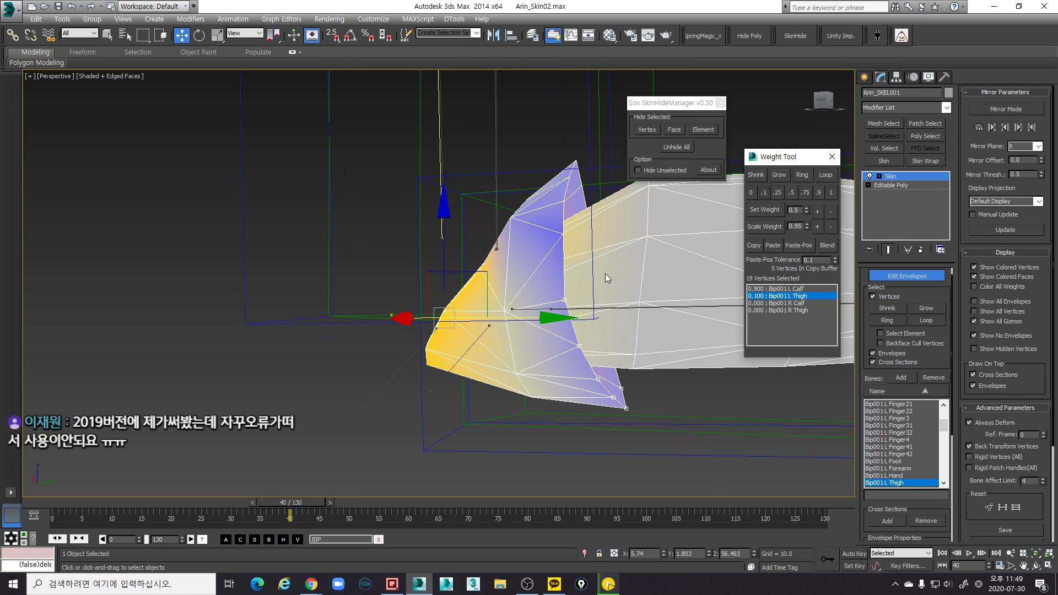
Select the ring of 11 vertices on the calf just behind the knee and raise its Bip001 L Thigh weight to 0.05
{"action": "mouse_move", "coordinate": [605, 273]}
{"action": "middle_mouse_down", "text": "alt"}
{"action": "mouse_move", "coordinate": [622, 290]}
{"action": "mouse_move", "coordinate": [603, 286]}
{"action": "mouse_move", "coordinate": [625, 291]}
{"action": "middle_mouse_up", "text": "alt"}
{"action": "key", "text": "F3"}
{"action": "left_click_drag", "start_coordinate": [626, 224], "coordinate": [685, 365]}
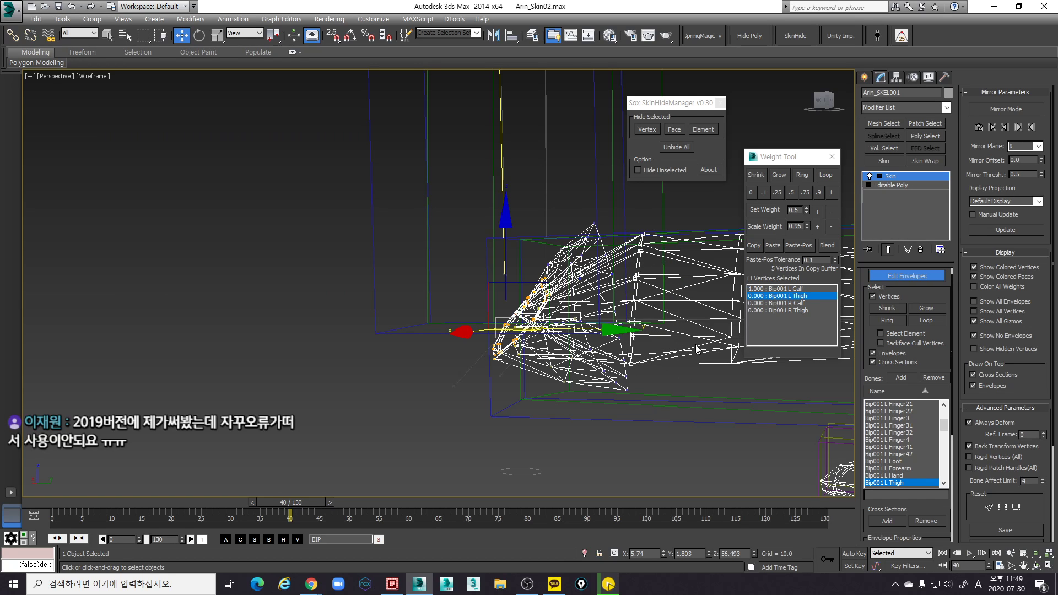
{"action": "left_click", "coordinate": [818, 211]}
{"action": "key", "text": "F3"}
{"action": "mouse_move", "coordinate": [665, 296]}
{"action": "middle_mouse_down", "text": "alt"}
{"action": "mouse_move", "coordinate": [533, 296]}
{"action": "mouse_move", "coordinate": [682, 293]}
{"action": "middle_mouse_up", "text": "alt"}
Move the animation to frame 39 and unhide all hidden parts of the mesh
{"action": "middle_click_drag", "start_coordinate": [682, 294], "coordinate": [550, 338]}
{"action": "scroll", "coordinate": [536, 302], "scroll_direction": "down", "scroll_amount": 3}
{"action": "mouse_move", "coordinate": [283, 502]}
{"action": "left_mouse_down"}
{"action": "mouse_move", "coordinate": [265, 500]}
{"action": "mouse_move", "coordinate": [296, 500]}
{"action": "mouse_move", "coordinate": [286, 499]}
{"action": "left_mouse_up"}
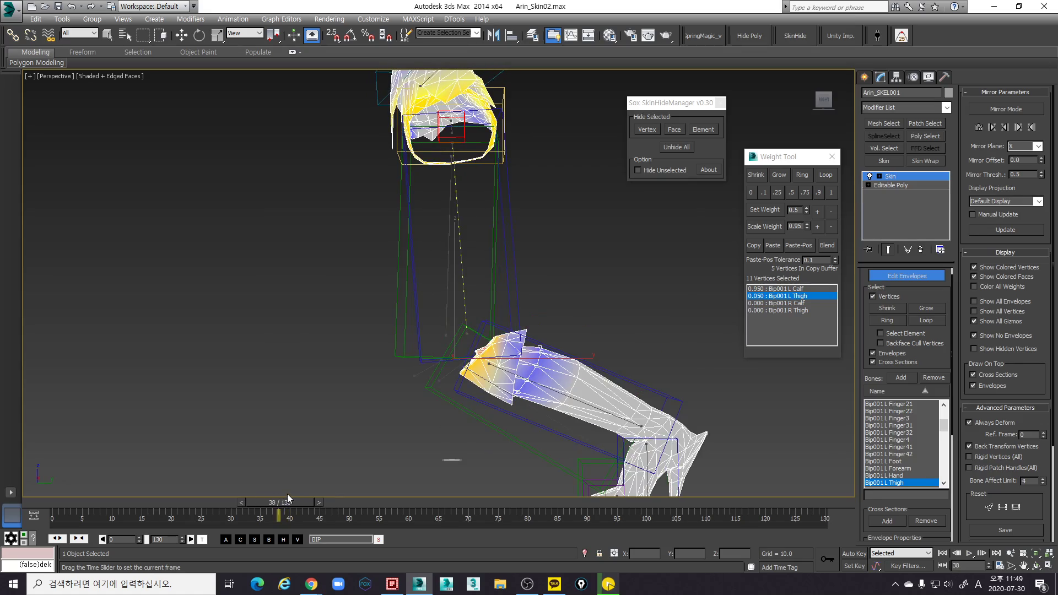
{"action": "key", "text": "w"}
{"action": "left_click", "coordinate": [679, 147]}
{"action": "scroll", "coordinate": [557, 319], "scroll_direction": "up", "scroll_amount": 4}
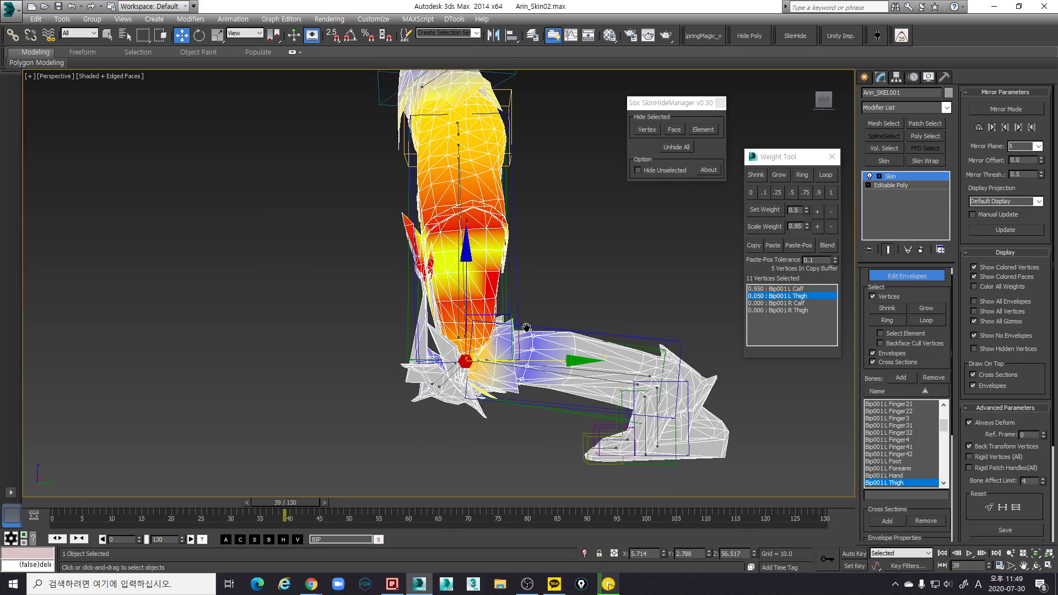
Select the two vertices at the small tip below the left knee and grow the selection
{"action": "middle_click_drag", "start_coordinate": [554, 324], "coordinate": [495, 428]}
{"action": "scroll", "coordinate": [551, 298], "scroll_direction": "up", "scroll_amount": 2}
{"action": "left_click_drag", "start_coordinate": [496, 429], "coordinate": [465, 399]}
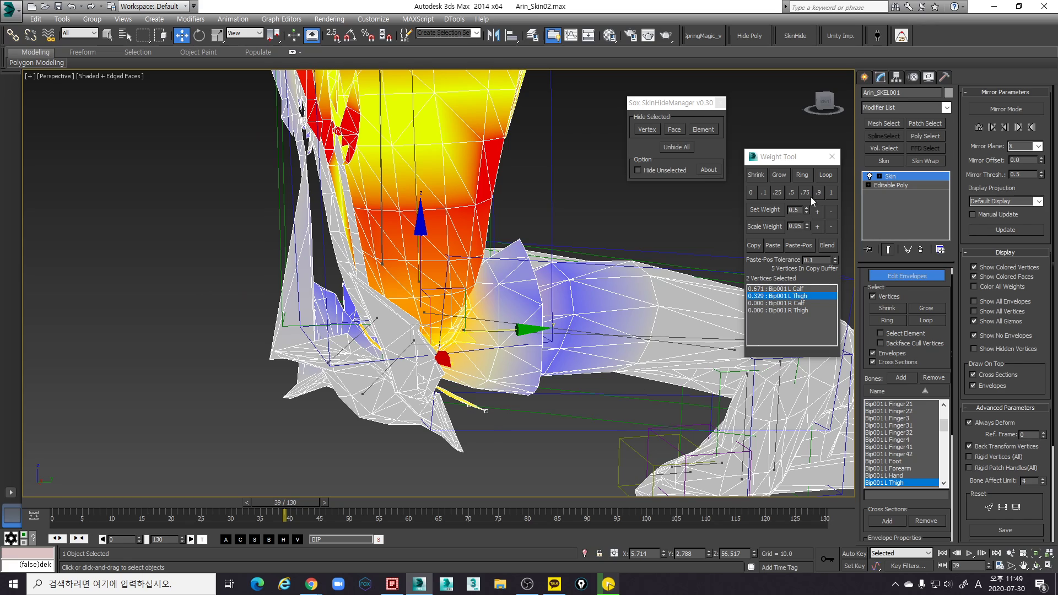
{"action": "left_click", "coordinate": [778, 175]}
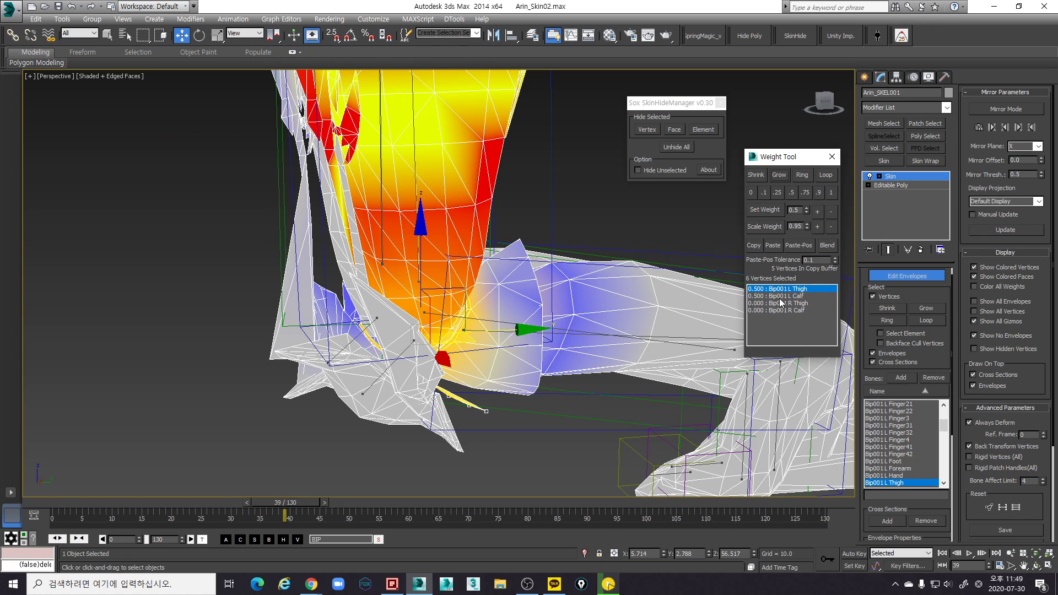
{"action": "scroll", "coordinate": [433, 341], "scroll_direction": "up", "scroll_amount": 3}
{"action": "middle_click_drag", "start_coordinate": [519, 343], "coordinate": [412, 373], "text": "alt"}
Try giving the six selected vertices full weight on the Bip001_B_R Knee bone, and undo the change
{"action": "left_click", "coordinate": [410, 354]}
{"action": "left_click", "coordinate": [828, 192]}
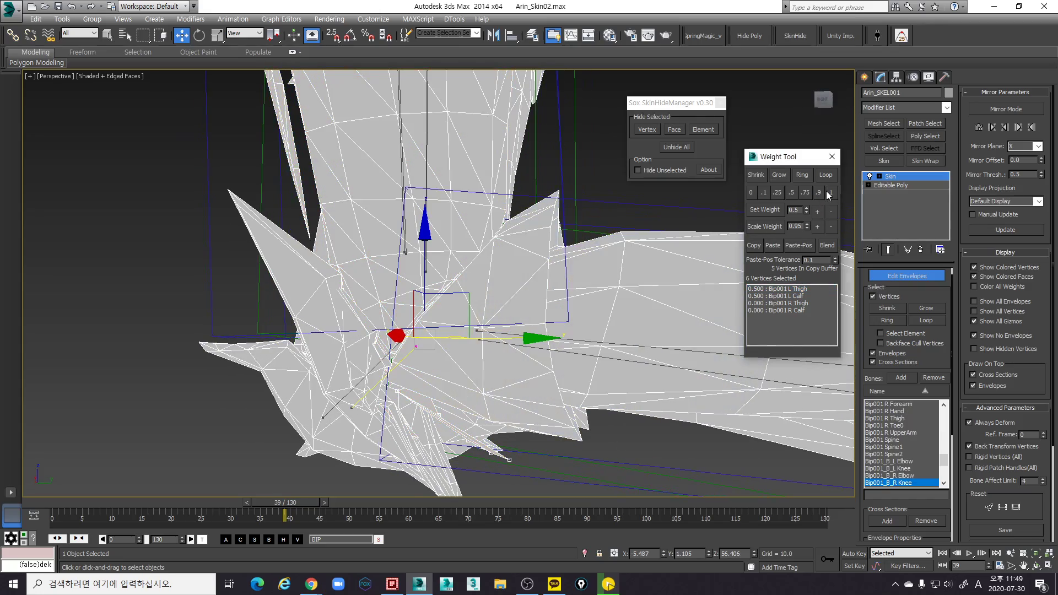
{"action": "scroll", "coordinate": [536, 267], "scroll_direction": "down", "scroll_amount": 3}
{"action": "middle_click_drag", "start_coordinate": [507, 317], "coordinate": [646, 272], "text": "alt"}
{"action": "key", "text": "ctrl+z"}
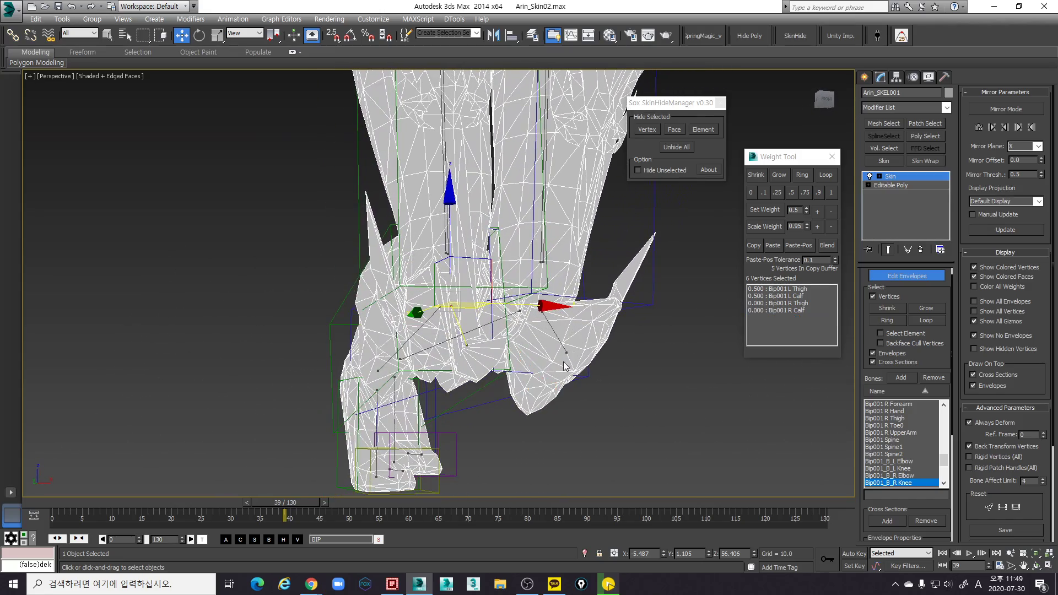
{"action": "key", "text": "ctrl+z"}
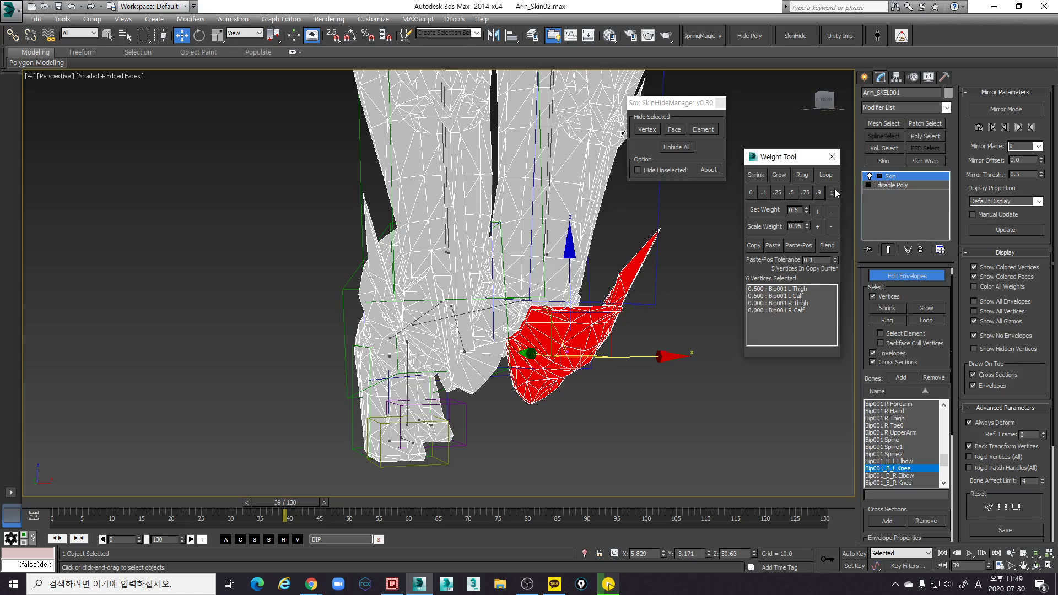
Set the Bip001_B_L Knee weight of the six selected vertices to 1
{"action": "left_click", "coordinate": [831, 192]}
{"action": "middle_click_drag", "start_coordinate": [553, 380], "coordinate": [556, 323], "text": "alt"}
{"action": "scroll", "coordinate": [556, 323], "scroll_direction": "up", "scroll_amount": 2}
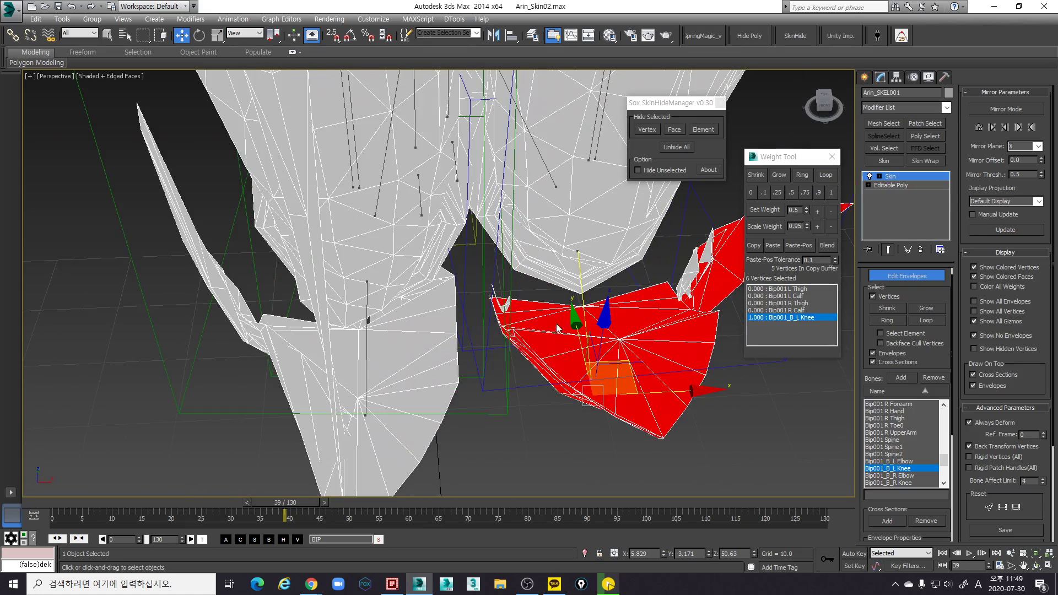
Select the stray vertices at both ends of the left knee guard and set their Bip001_B_L Knee weight to 1
{"action": "scroll", "coordinate": [656, 234], "scroll_direction": "up", "scroll_amount": 2}
{"action": "left_click_drag", "start_coordinate": [731, 343], "coordinate": [732, 343]}
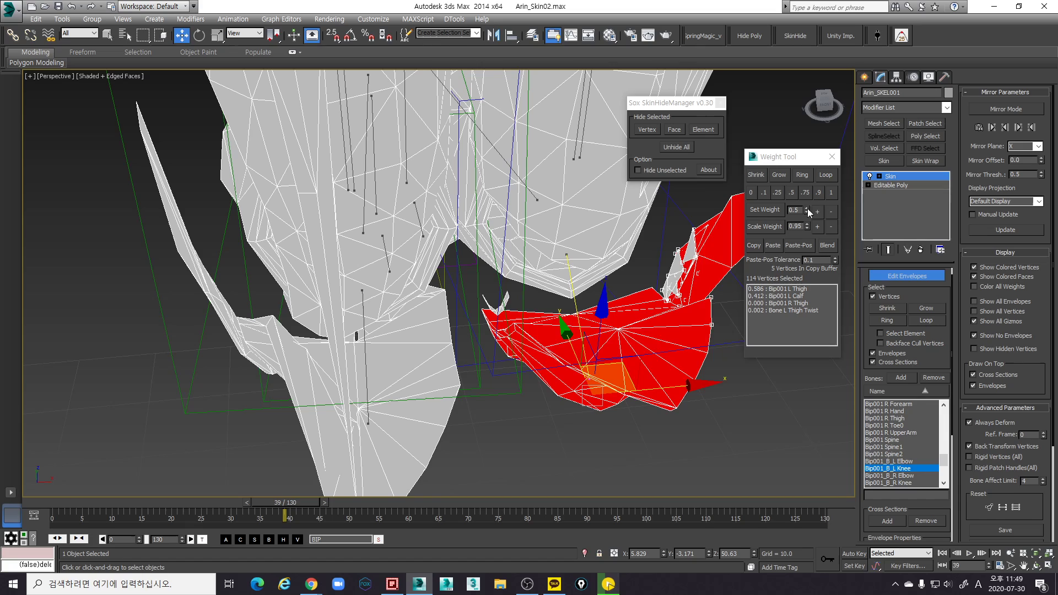
{"action": "left_click", "coordinate": [828, 191]}
{"action": "left_click_drag", "start_coordinate": [676, 218], "coordinate": [723, 311]}
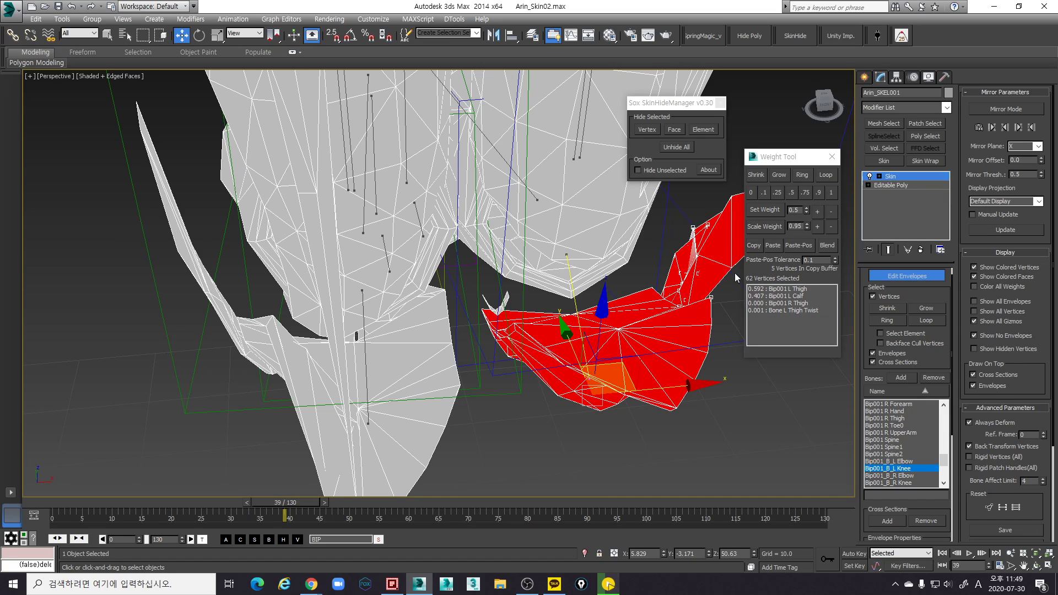
{"action": "left_click", "coordinate": [831, 192]}
{"action": "left_click_drag", "start_coordinate": [483, 297], "coordinate": [518, 333]}
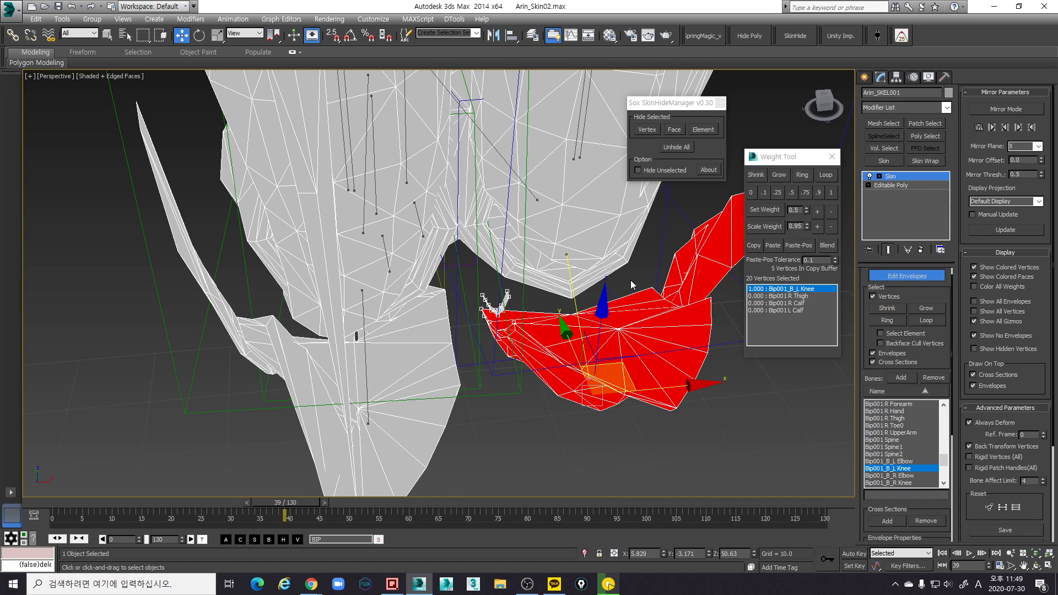
{"action": "middle_click_drag", "start_coordinate": [650, 259], "coordinate": [633, 365], "text": "alt"}
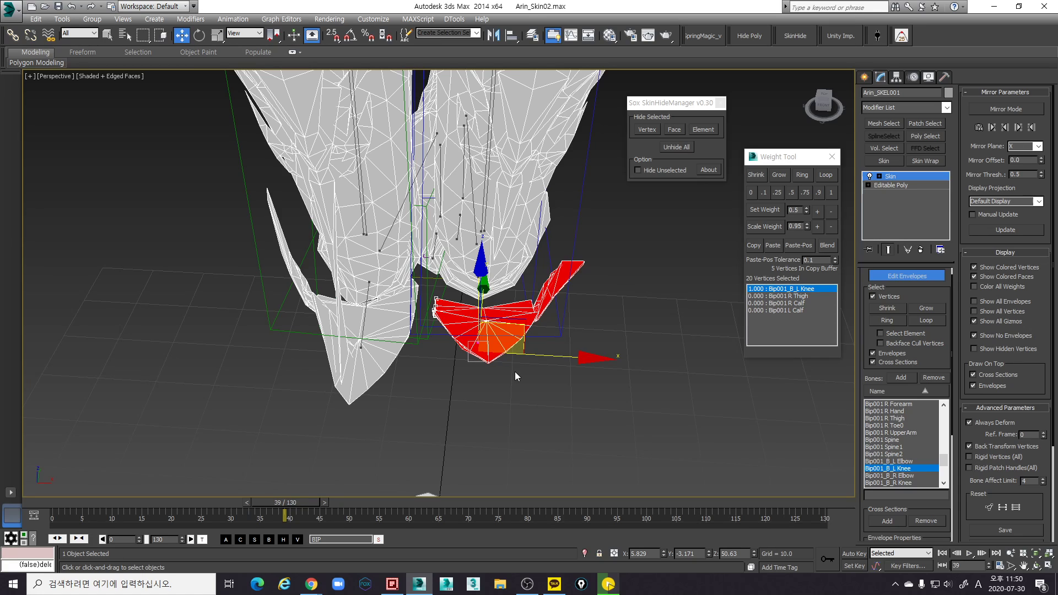
Select all vertices of the left knee guard, including its outer spike and inner end
{"action": "left_click_drag", "start_coordinate": [577, 377], "coordinate": [431, 307]}
{"action": "left_click_drag", "start_coordinate": [653, 345], "coordinate": [534, 260], "text": "ctrl"}
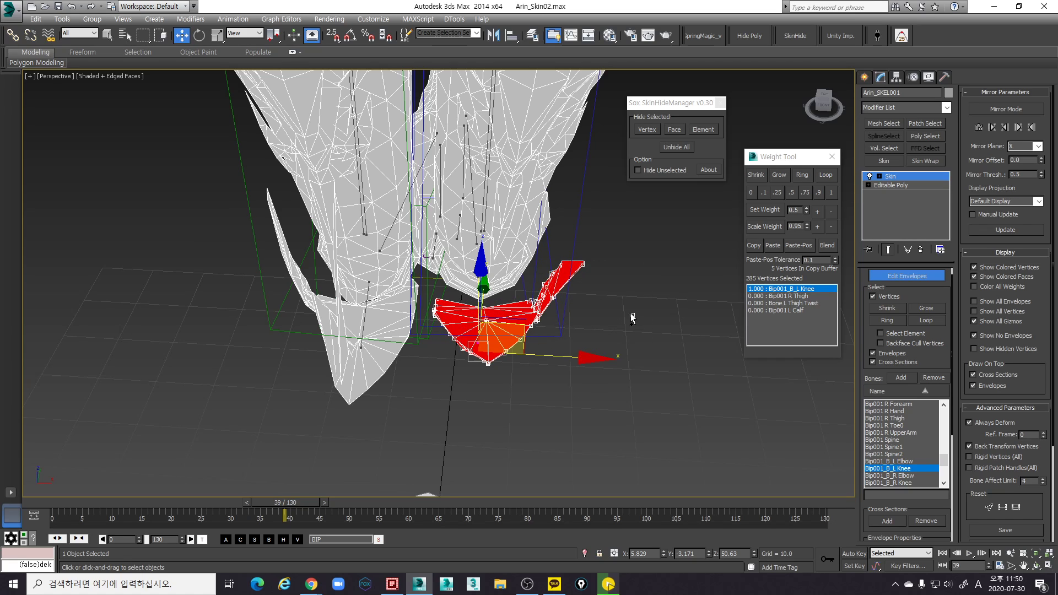
{"action": "left_click_drag", "start_coordinate": [632, 318], "coordinate": [556, 249], "text": "ctrl"}
{"action": "scroll", "coordinate": [511, 303], "scroll_direction": "up", "scroll_amount": 4}
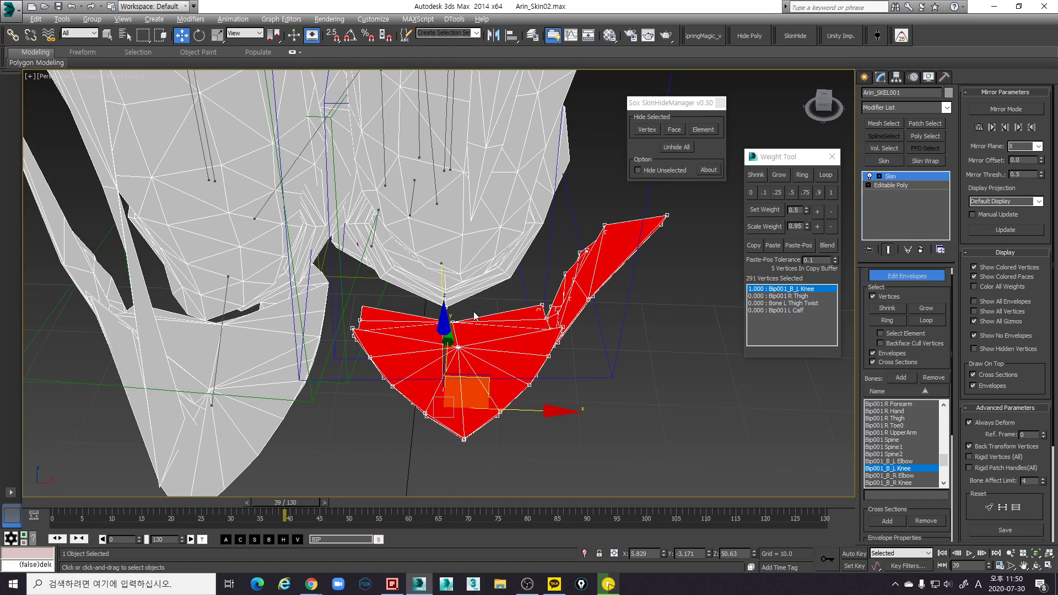
{"action": "middle_click_drag", "start_coordinate": [474, 316], "coordinate": [470, 293], "text": "alt"}
{"action": "left_click_drag", "start_coordinate": [344, 312], "coordinate": [400, 372], "text": "ctrl"}
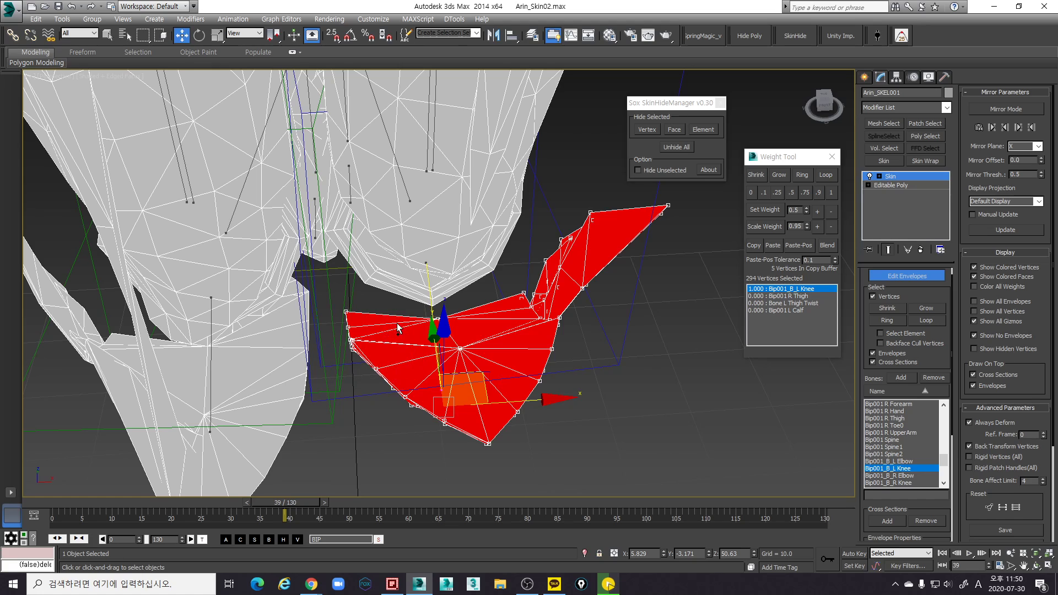
{"action": "left_click_drag", "start_coordinate": [384, 310], "coordinate": [477, 408]}
{"action": "left_click_drag", "start_coordinate": [546, 354], "coordinate": [507, 287]}
Set the Bip001 L Calf weight of the selected left knee guard vertices to 0.75
{"action": "middle_click_drag", "start_coordinate": [546, 333], "coordinate": [627, 362], "text": "alt"}
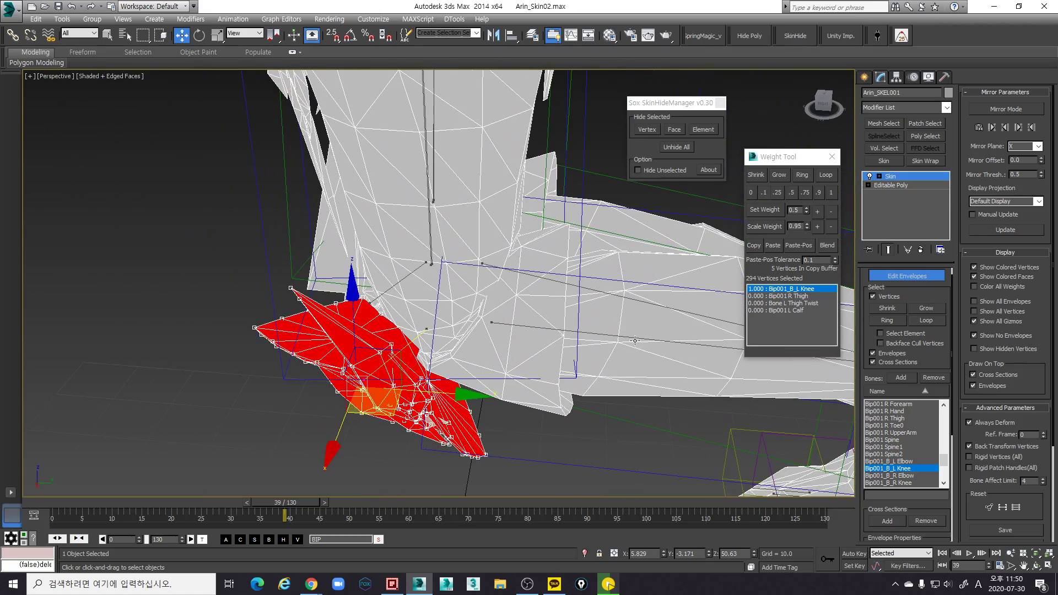
{"action": "left_click", "coordinate": [635, 340]}
{"action": "scroll", "coordinate": [616, 329], "scroll_direction": "down", "scroll_amount": 2}
{"action": "middle_click_drag", "start_coordinate": [673, 286], "coordinate": [691, 243], "text": "alt"}
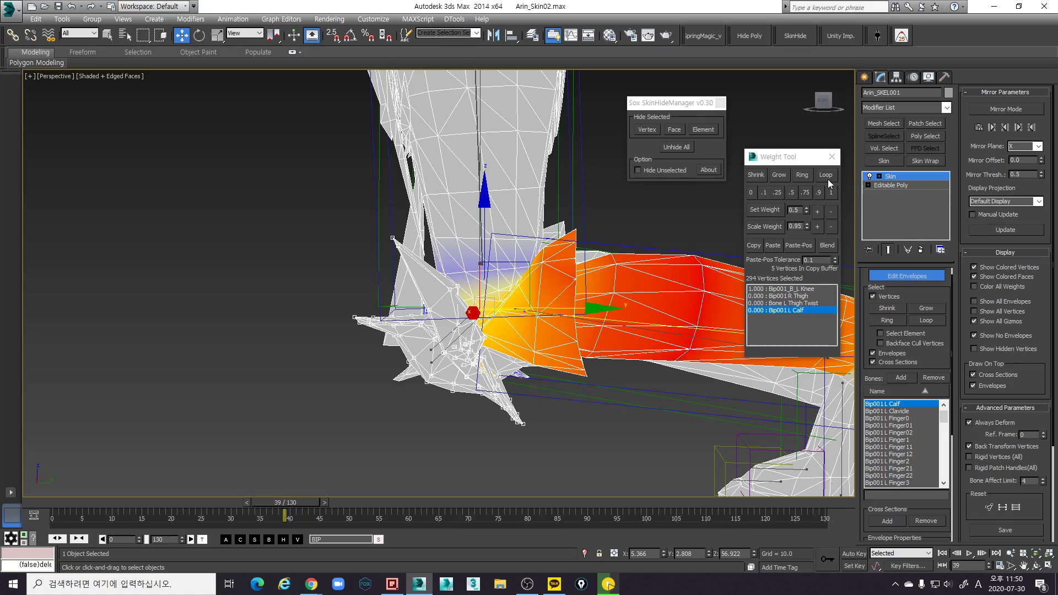
{"action": "left_click", "coordinate": [791, 193]}
{"action": "mouse_move", "coordinate": [672, 293]}
{"action": "middle_mouse_down", "text": "alt"}
{"action": "mouse_move", "coordinate": [681, 314]}
{"action": "mouse_move", "coordinate": [633, 310]}
{"action": "mouse_move", "coordinate": [677, 275]}
{"action": "middle_mouse_up", "text": "alt"}
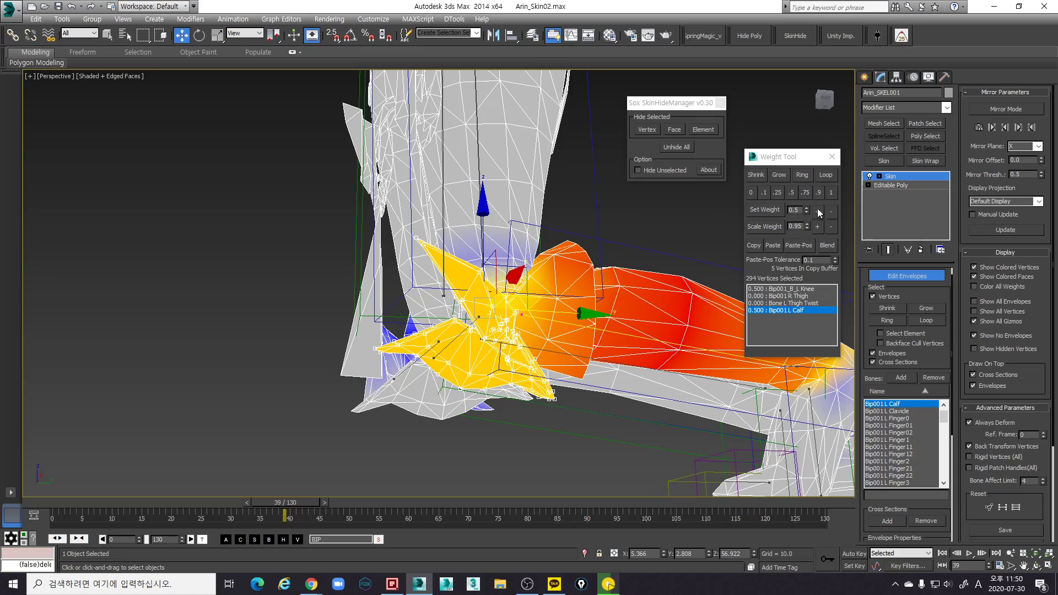
{"action": "left_click", "coordinate": [805, 195]}
{"action": "middle_click_drag", "start_coordinate": [617, 331], "coordinate": [535, 363], "text": "alt"}
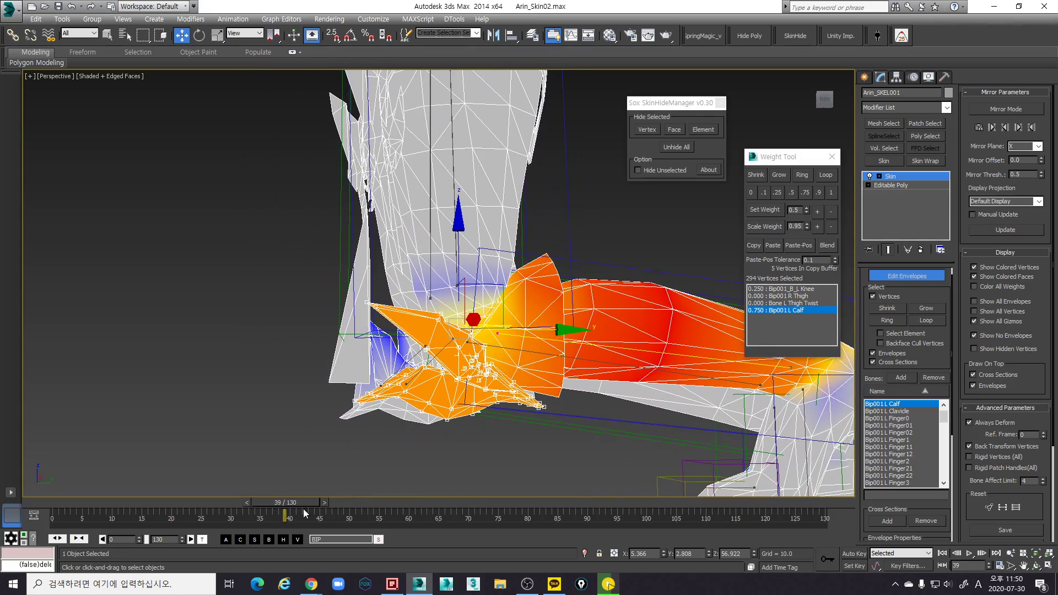
Isolate the left thigh's mesh element by hiding all unselected elements
{"action": "mouse_move", "coordinate": [303, 508]}
{"action": "left_mouse_down"}
{"action": "mouse_move", "coordinate": [273, 495]}
{"action": "mouse_move", "coordinate": [297, 492]}
{"action": "left_mouse_up"}
{"action": "key", "text": "w"}
{"action": "middle_click_drag", "start_coordinate": [455, 331], "coordinate": [520, 240], "text": "alt"}
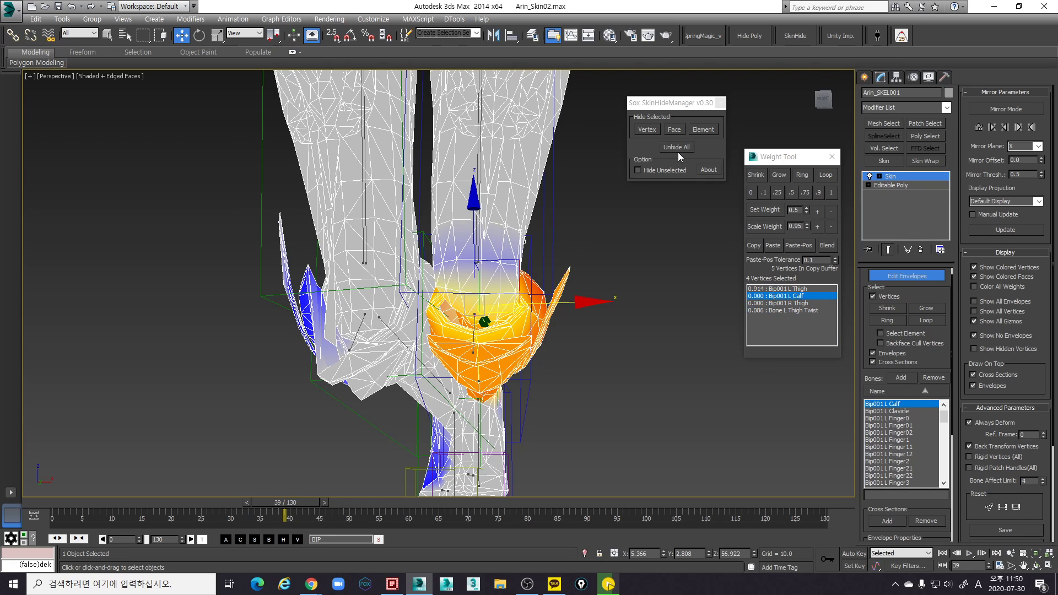
{"action": "left_click", "coordinate": [670, 170]}
{"action": "left_click", "coordinate": [704, 129]}
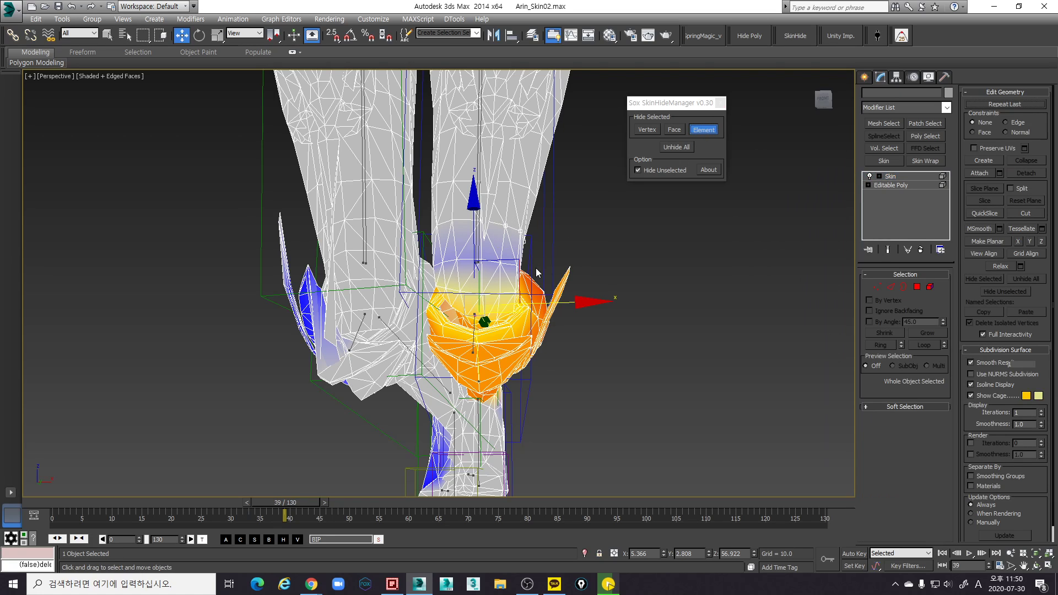
{"action": "middle_click_drag", "start_coordinate": [536, 267], "coordinate": [430, 346], "text": "alt"}
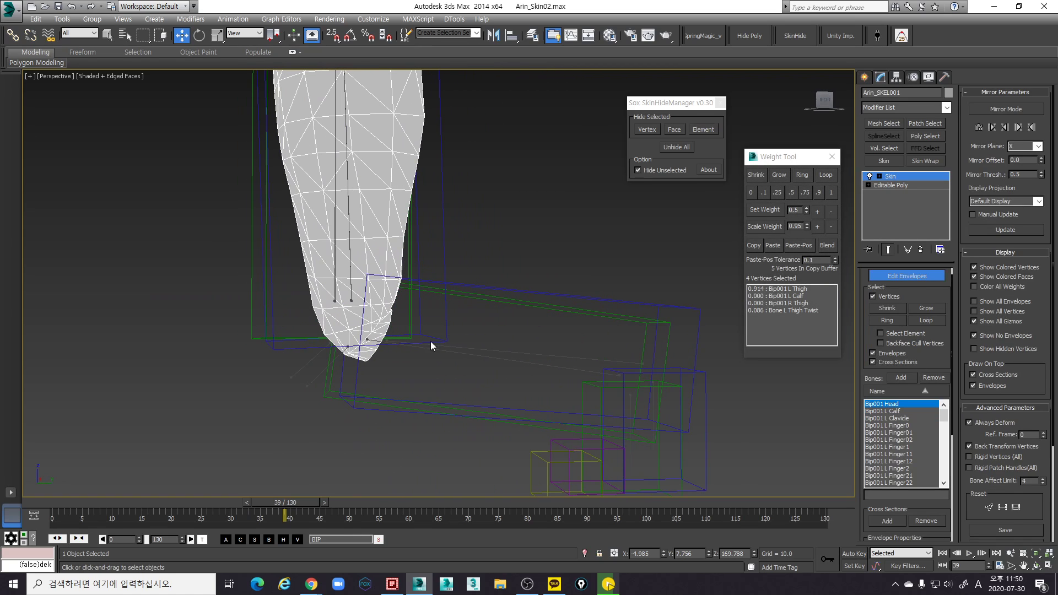
At frame 35, select the ring of 13 vertices around the left knee joint and copy its weights
{"action": "left_click_drag", "start_coordinate": [290, 507], "coordinate": [270, 488]}
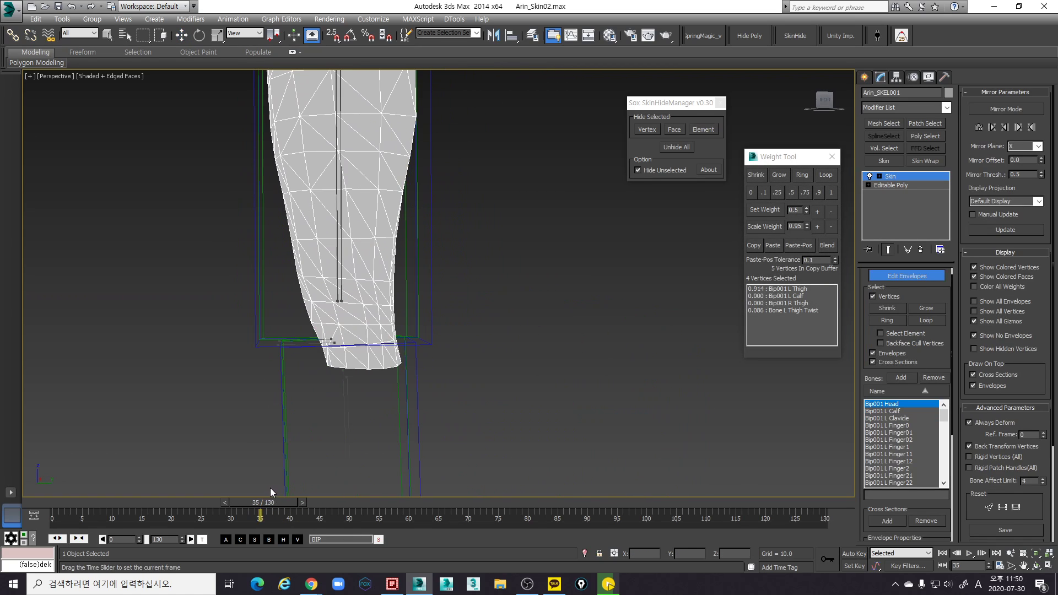
{"action": "mouse_move", "coordinate": [392, 358]}
{"action": "middle_mouse_down"}
{"action": "mouse_move", "coordinate": [493, 319]}
{"action": "mouse_move", "coordinate": [584, 317]}
{"action": "mouse_move", "coordinate": [602, 296]}
{"action": "middle_mouse_up"}
{"action": "key", "text": "F3"}
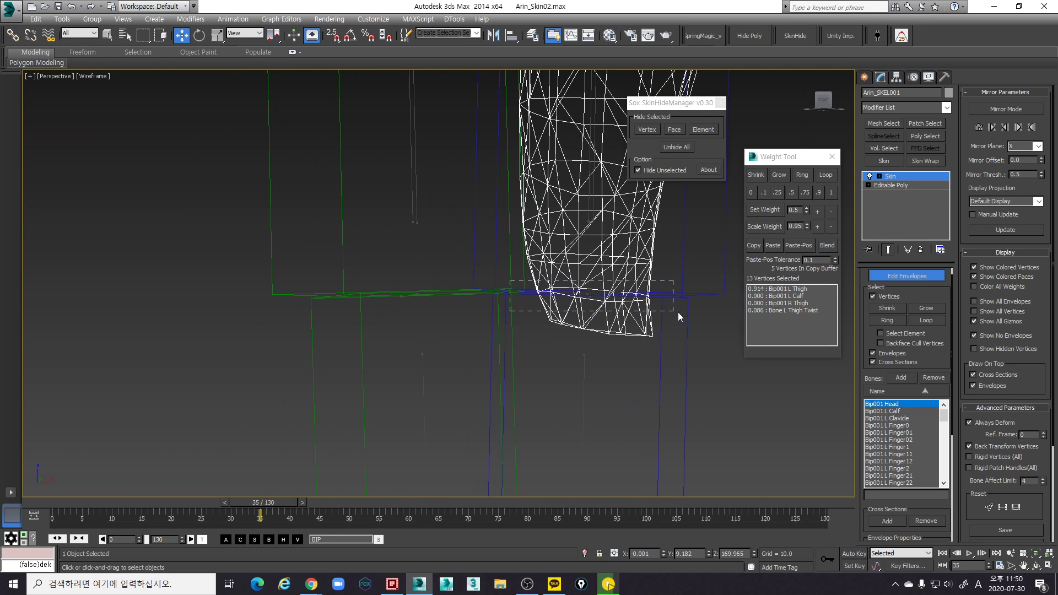
{"action": "key", "text": "F3"}
{"action": "middle_click_drag", "start_coordinate": [682, 293], "coordinate": [733, 259], "text": "alt"}
{"action": "left_click", "coordinate": [807, 289]}
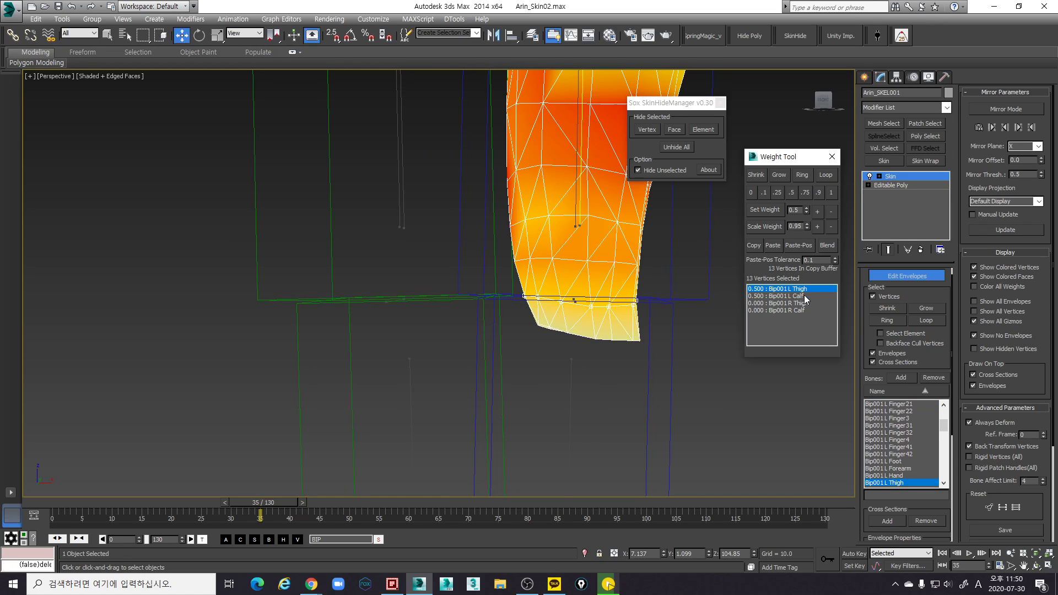
Set the Bip001 L Calf weight to 0.75 on the thigh's bottom vertex ring and 0.25 on the ring above the knee joint
{"action": "left_click", "coordinate": [805, 297]}
{"action": "key", "text": "F3"}
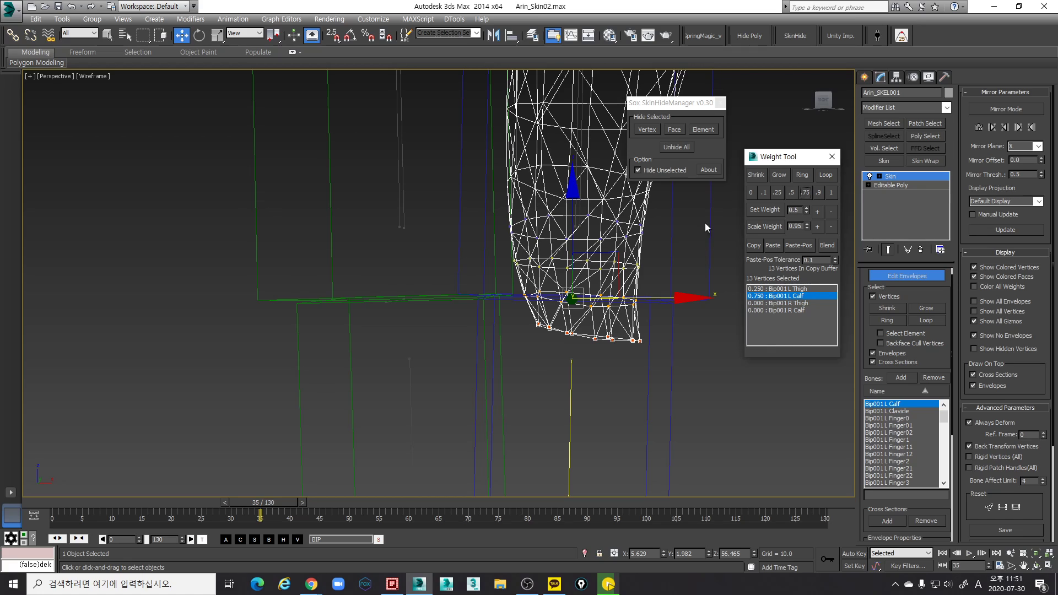
{"action": "middle_click_drag", "start_coordinate": [705, 223], "coordinate": [667, 272], "text": "alt"}
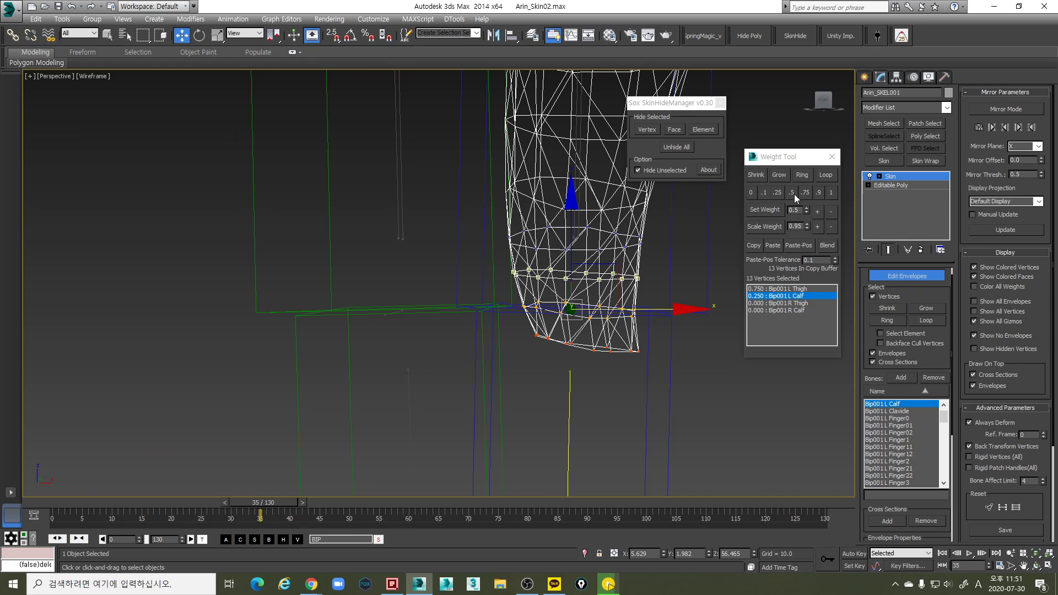
{"action": "key", "text": "F3"}
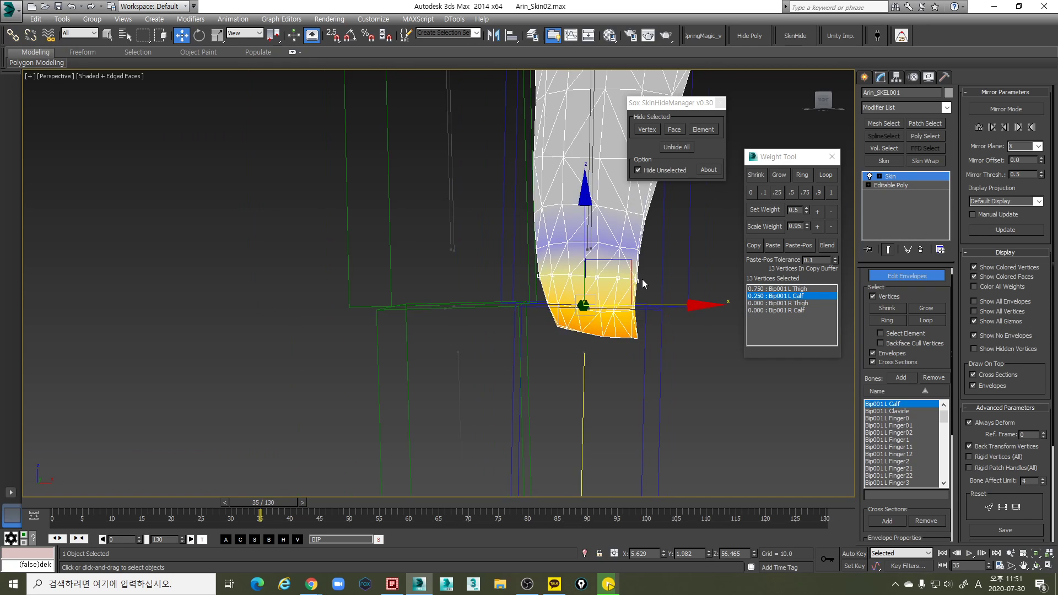
{"action": "middle_click_drag", "start_coordinate": [642, 279], "coordinate": [495, 356], "text": "alt"}
{"action": "mouse_move", "coordinate": [290, 499]}
{"action": "left_mouse_down"}
{"action": "mouse_move", "coordinate": [310, 502]}
{"action": "mouse_move", "coordinate": [283, 491]}
{"action": "left_mouse_up"}
{"action": "key", "text": "w"}
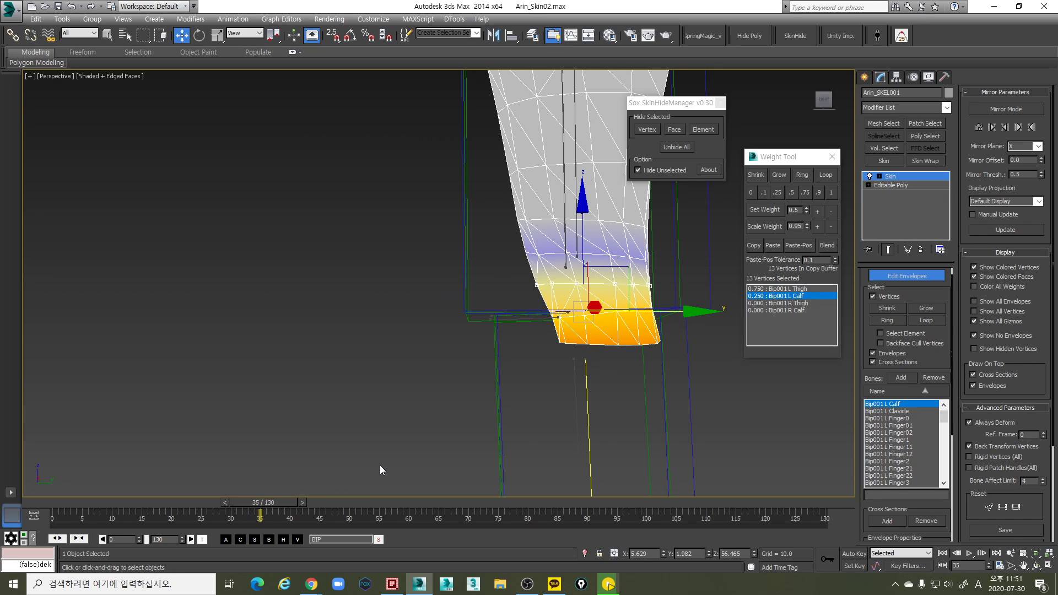
Set the Bip001_B_L Knee weight to 0.5 on the vertex ring at the knee joint and 0.25 on the ring directly above it
{"action": "middle_click_drag", "start_coordinate": [628, 301], "coordinate": [552, 371]}
{"action": "scroll", "coordinate": [588, 333], "scroll_direction": "up", "scroll_amount": 2}
{"action": "mouse_move", "coordinate": [419, 385]}
{"action": "middle_mouse_down", "text": "alt"}
{"action": "mouse_move", "coordinate": [424, 404]}
{"action": "mouse_move", "coordinate": [412, 379]}
{"action": "mouse_move", "coordinate": [503, 406]}
{"action": "mouse_move", "coordinate": [550, 388]}
{"action": "mouse_move", "coordinate": [583, 394]}
{"action": "middle_mouse_up", "text": "alt"}
{"action": "left_click", "coordinate": [412, 379]}
{"action": "key", "text": "F3"}
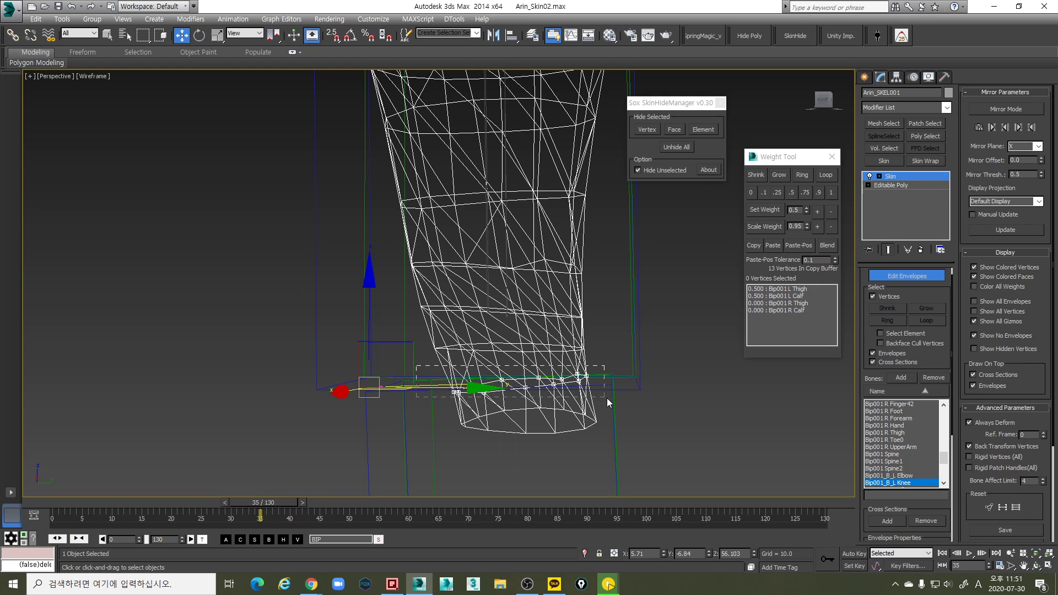
{"action": "left_click", "coordinate": [788, 192]}
{"action": "middle_click_drag", "start_coordinate": [614, 374], "coordinate": [612, 363]}
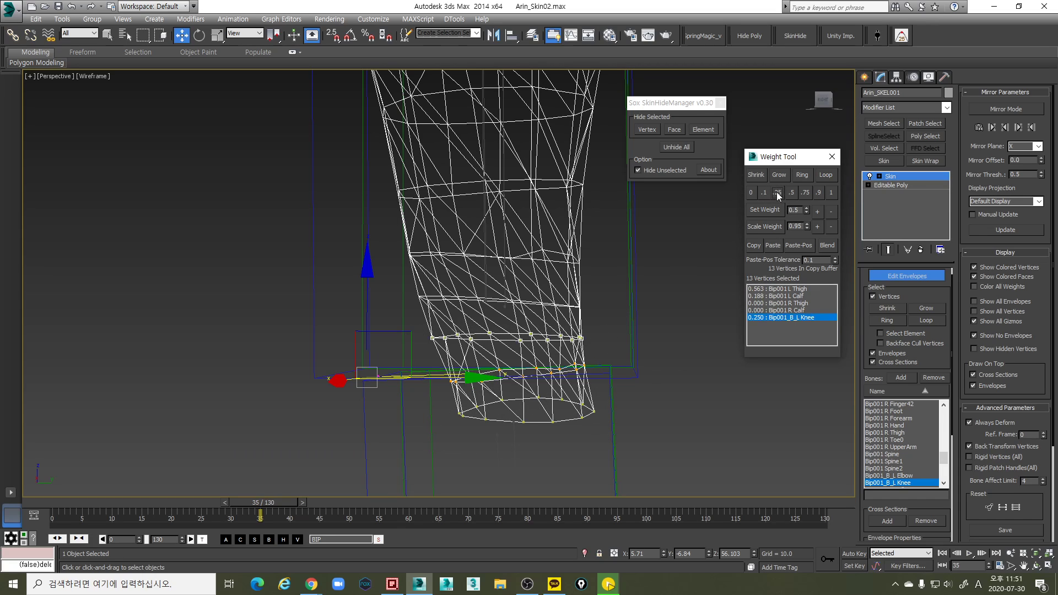
{"action": "key", "text": "F3"}
Go to frame 39 and display the Bip001 L Calf influence on the isolated thigh
{"action": "mouse_move", "coordinate": [284, 500]}
{"action": "left_mouse_down"}
{"action": "mouse_move", "coordinate": [323, 498]}
{"action": "mouse_move", "coordinate": [292, 487]}
{"action": "mouse_move", "coordinate": [306, 484]}
{"action": "left_mouse_up"}
{"action": "key", "text": "w"}
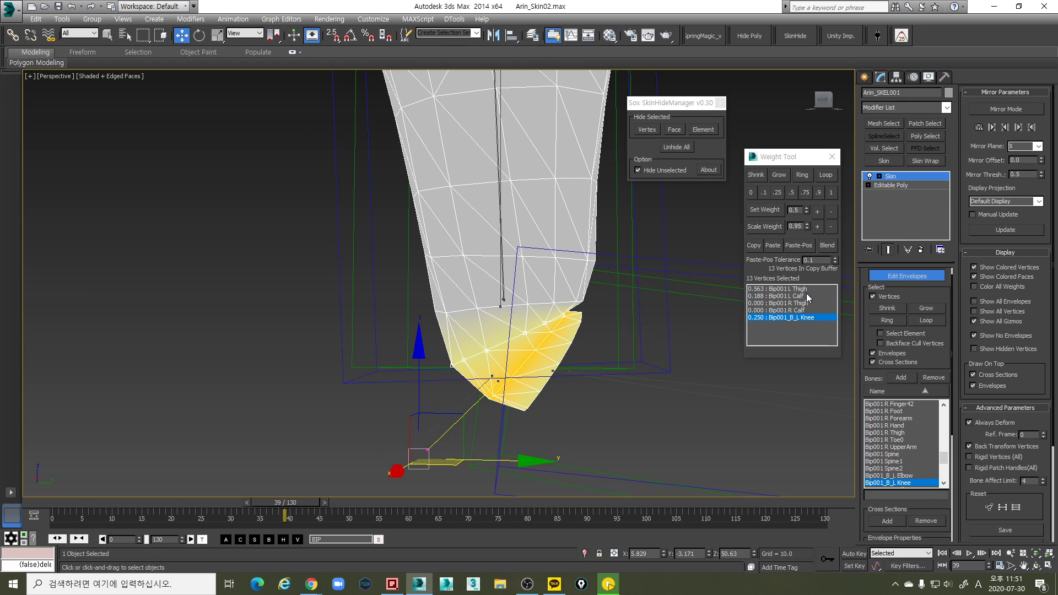
{"action": "left_click", "coordinate": [802, 297]}
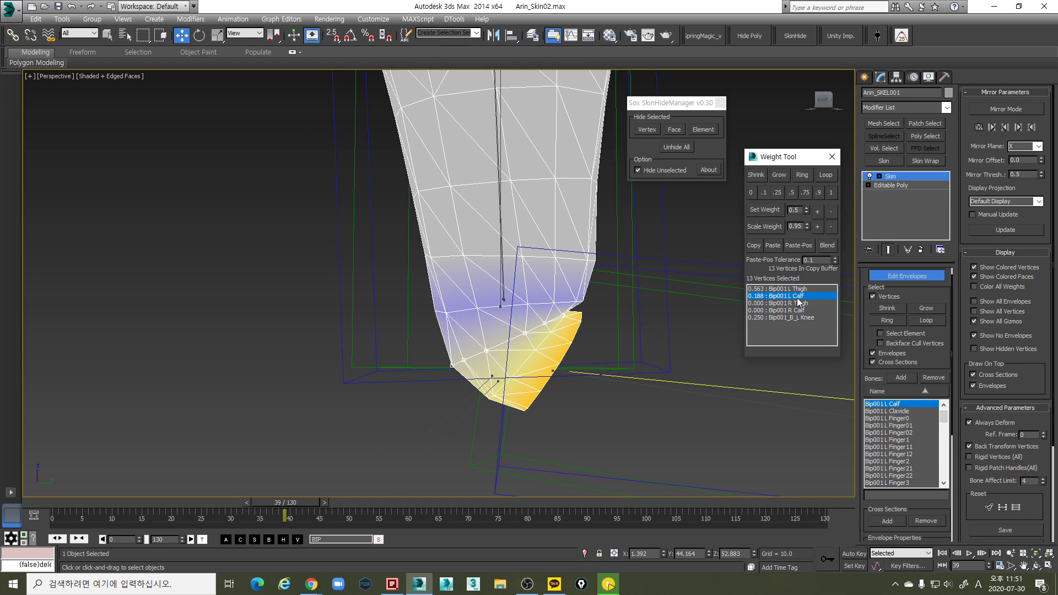
{"action": "key", "text": "F3"}
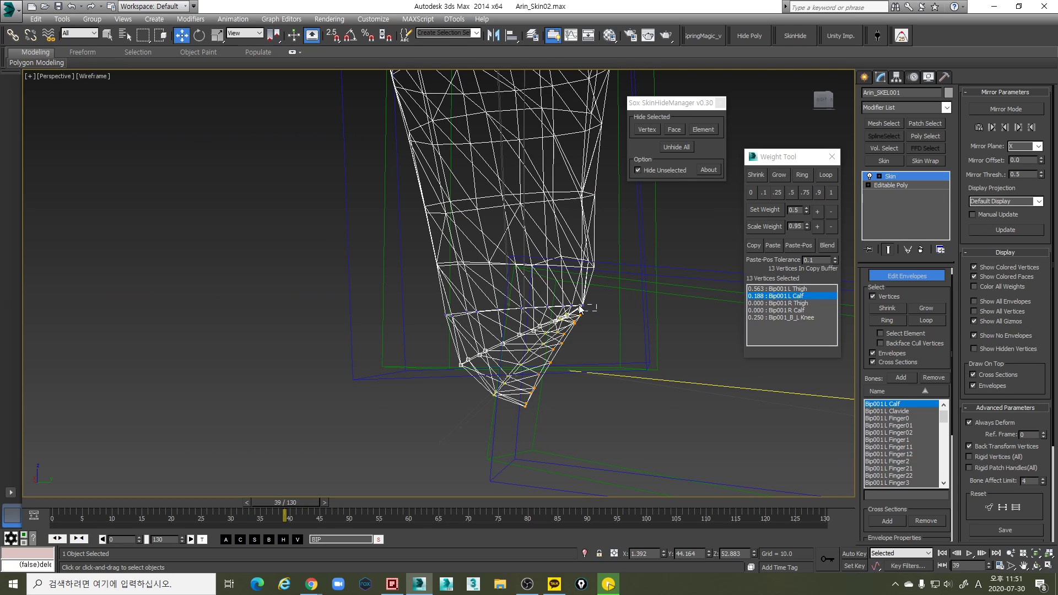
In the Left view, raise the Bip001 L Calf weight of the five vertices behind the thigh, just above the knee fold, to about 0.157
{"action": "left_click_drag", "start_coordinate": [582, 311], "coordinate": [570, 302]}
{"action": "key", "text": "l"}
{"action": "scroll", "coordinate": [574, 300], "scroll_direction": "up", "scroll_amount": 10}
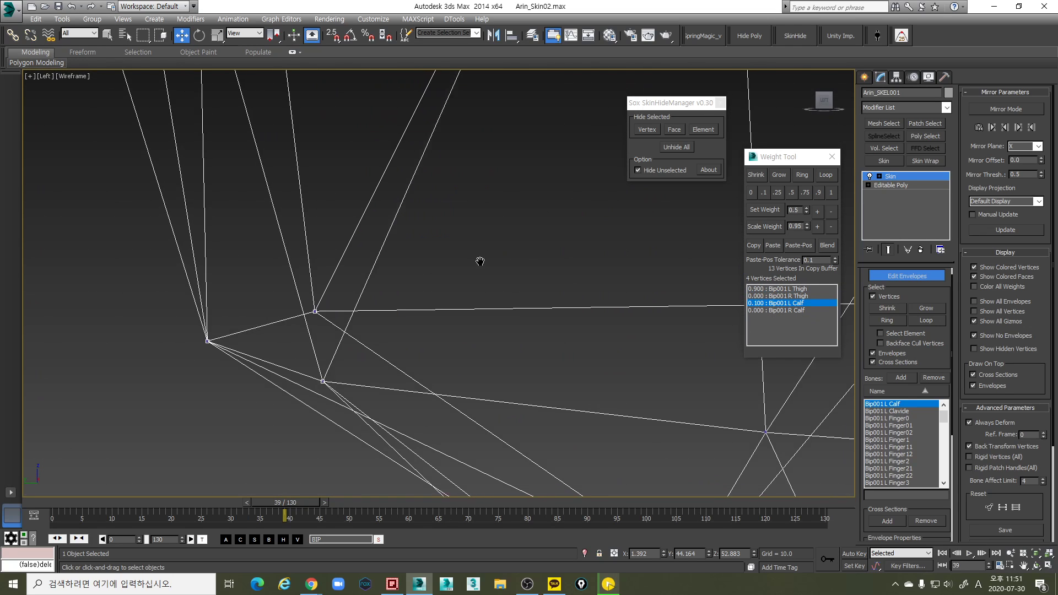
{"action": "scroll", "coordinate": [493, 301], "scroll_direction": "up", "scroll_amount": 2}
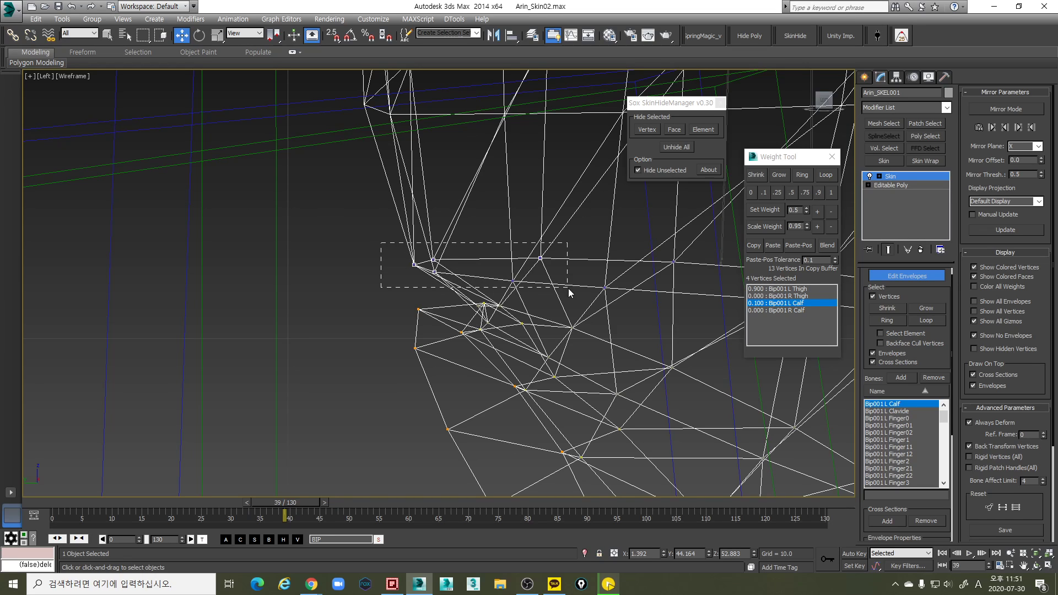
{"action": "left_click_drag", "start_coordinate": [567, 288], "coordinate": [568, 289]}
{"action": "key", "text": "F3"}
{"action": "scroll", "coordinate": [610, 302], "scroll_direction": "down", "scroll_amount": 2}
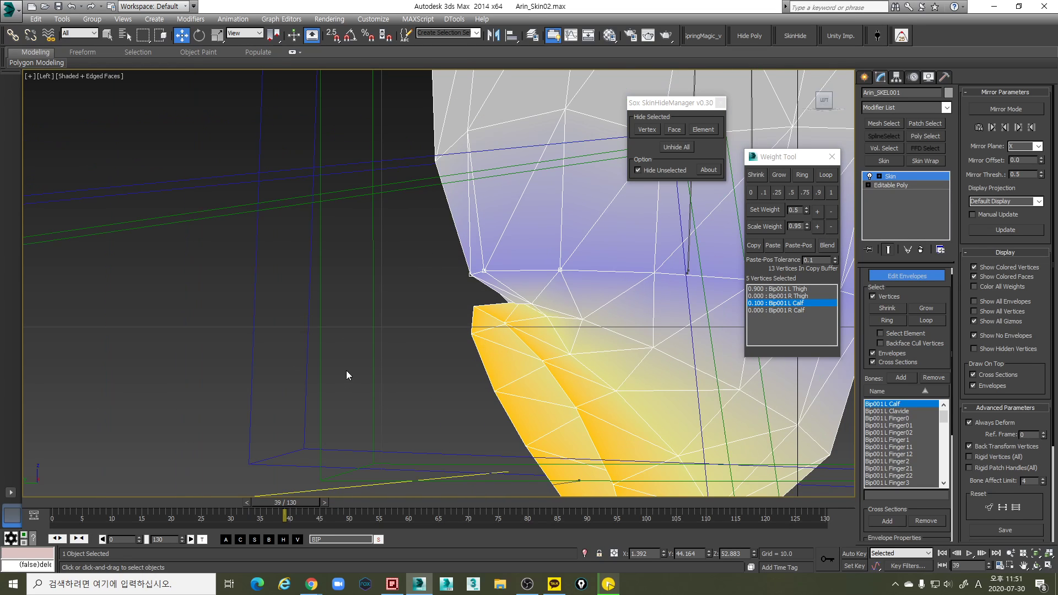
{"action": "middle_click_drag", "start_coordinate": [346, 372], "coordinate": [282, 361]}
{"action": "key", "text": "s"}
{"action": "left_click_drag", "start_coordinate": [302, 335], "coordinate": [530, 321]}
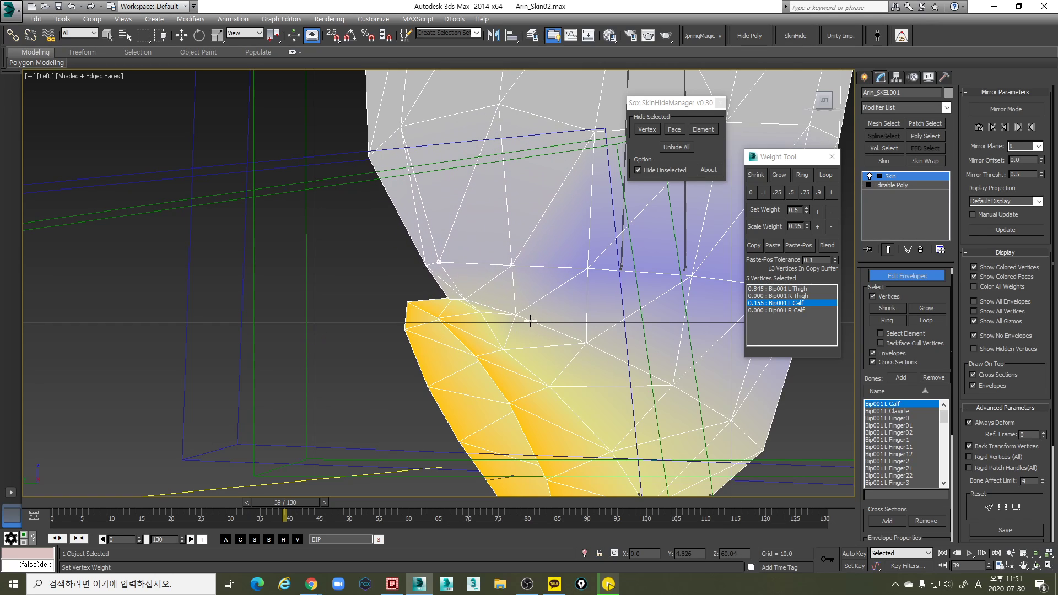
{"action": "key", "text": "w"}
{"action": "scroll", "coordinate": [478, 317], "scroll_direction": "down", "scroll_amount": 2}
{"action": "scroll", "coordinate": [458, 323], "scroll_direction": "up", "scroll_amount": 2}
Raise the Bip001 L Calf weight of the single vertex inside the fold behind the knee to about 0.218
{"action": "key", "text": "F3"}
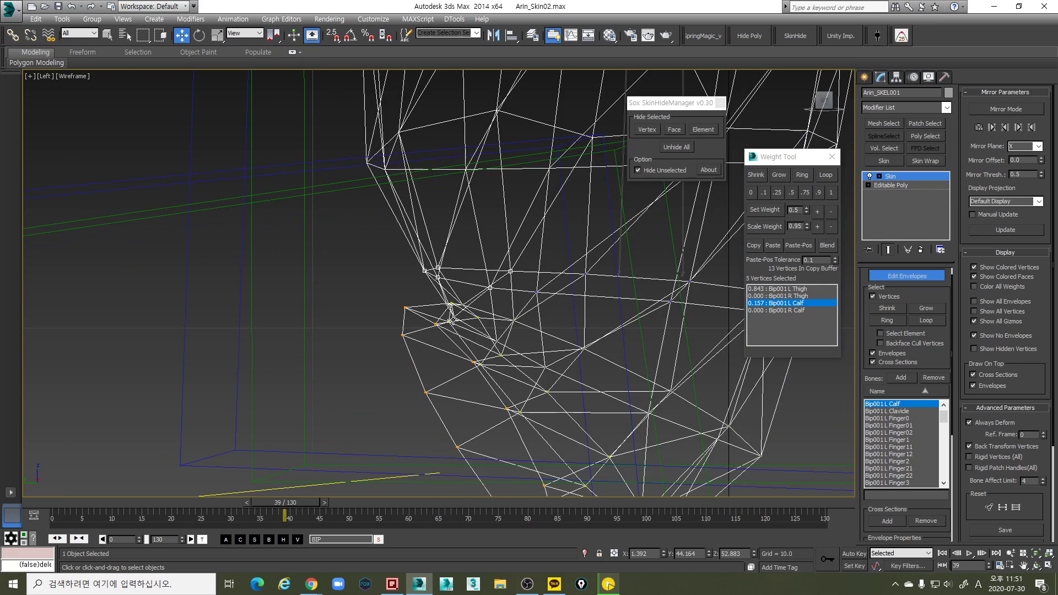
{"action": "scroll", "coordinate": [453, 322], "scroll_direction": "up", "scroll_amount": 4}
{"action": "left_click", "coordinate": [446, 298]}
{"action": "key", "text": "F3"}
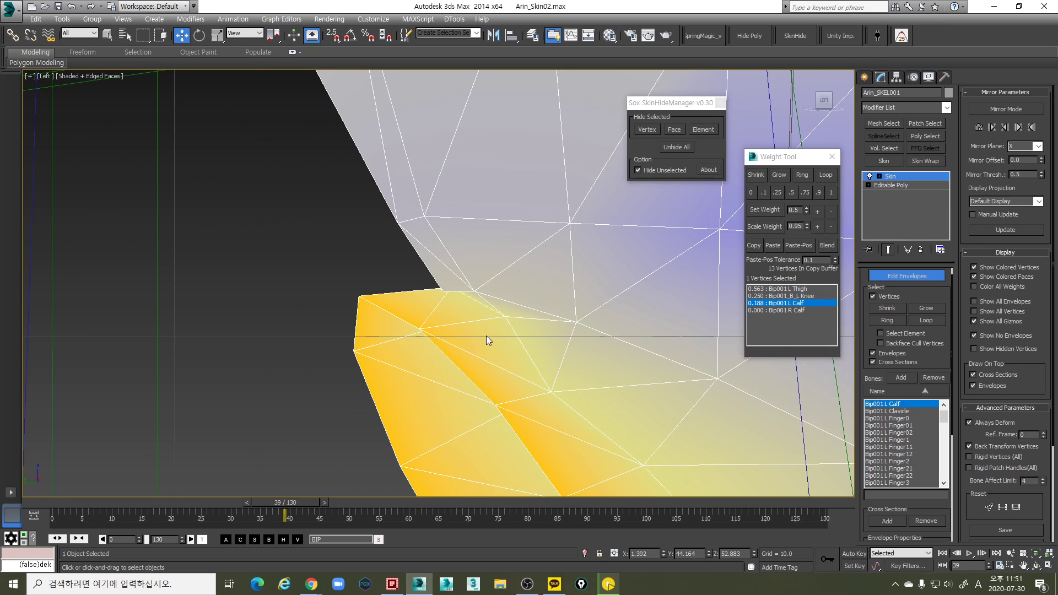
{"action": "key", "text": "s"}
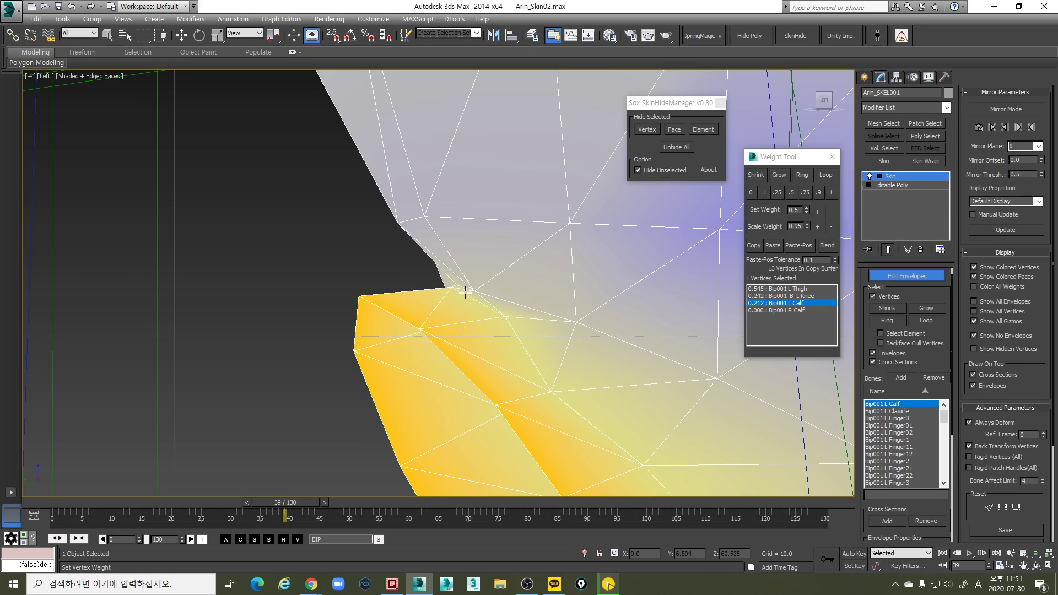
{"action": "left_click_drag", "start_coordinate": [465, 292], "coordinate": [476, 290]}
{"action": "key", "text": "w"}
{"action": "scroll", "coordinate": [373, 232], "scroll_direction": "down", "scroll_amount": 3}
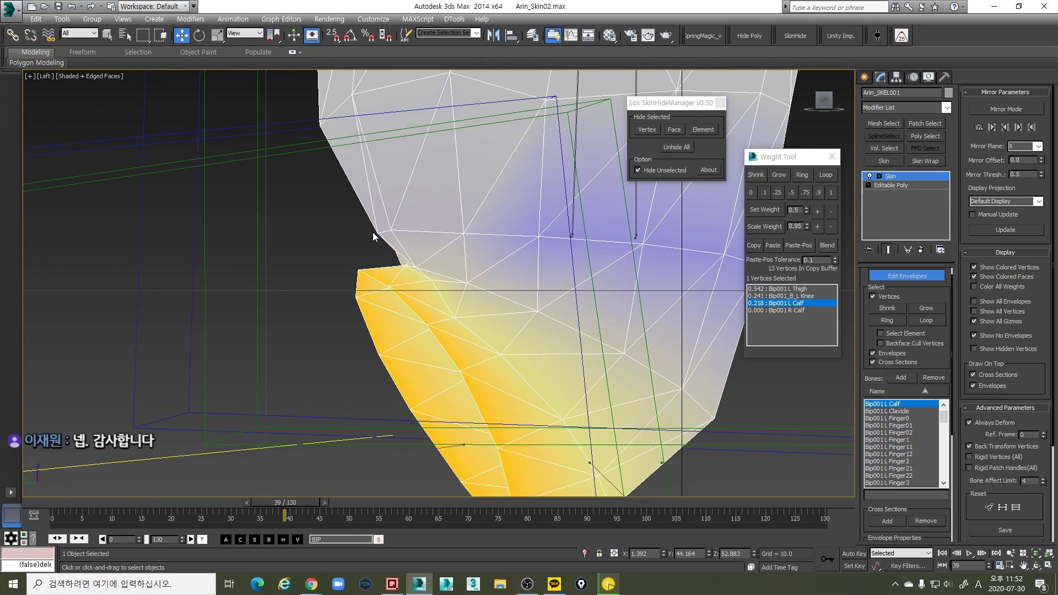
Raise the Bip001 L Calf weight of the three rearmost vertices just above the knee fold to about 0.175
{"action": "key", "text": "F3"}
{"action": "left_click_drag", "start_coordinate": [344, 216], "coordinate": [409, 244]}
{"action": "key", "text": "F3"}
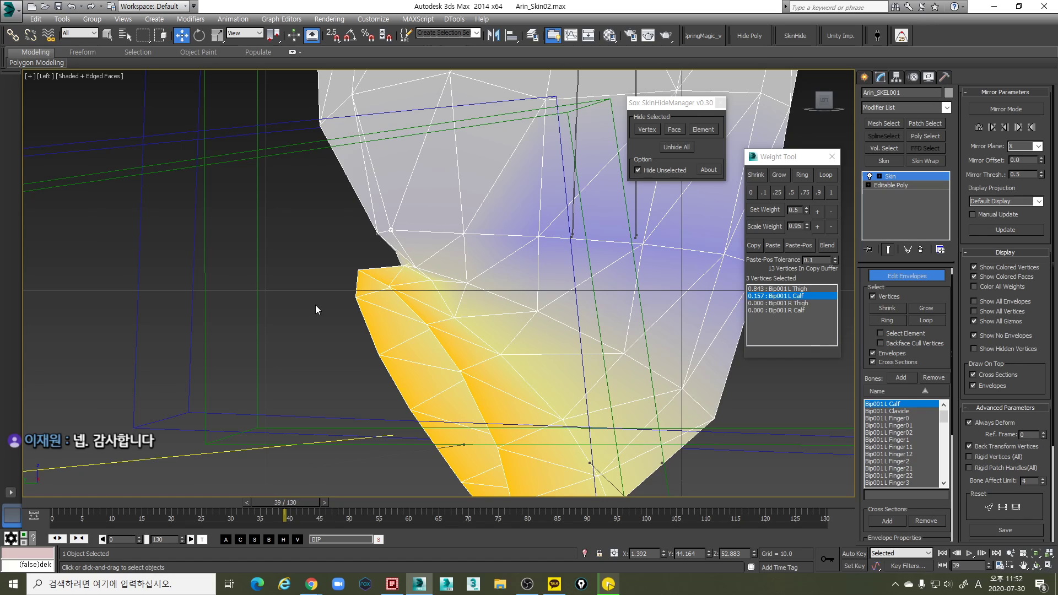
{"action": "key", "text": "s"}
{"action": "left_click_drag", "start_coordinate": [276, 289], "coordinate": [348, 290]}
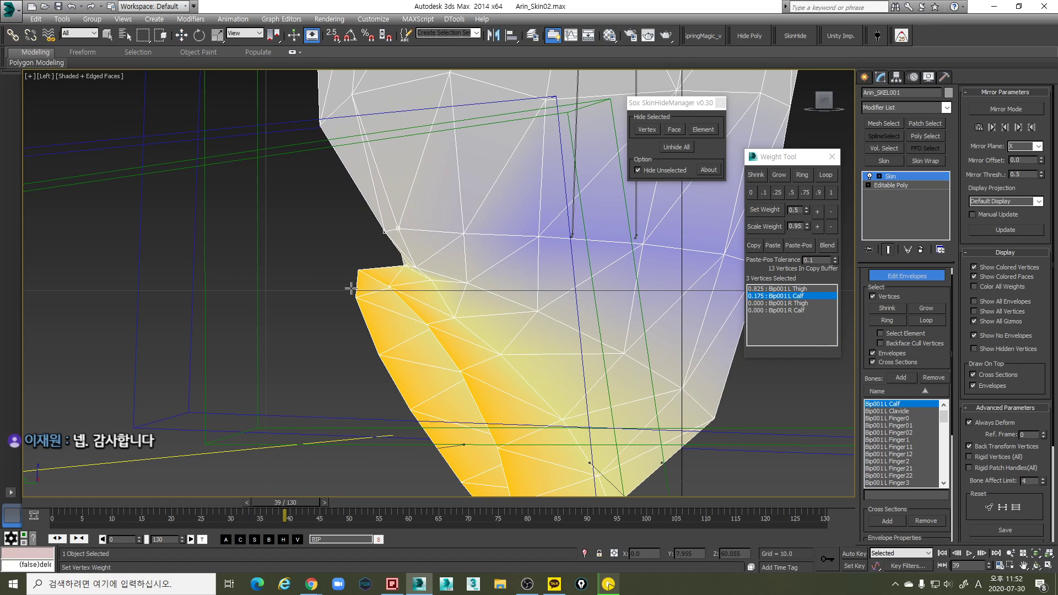
{"action": "key", "text": "w"}
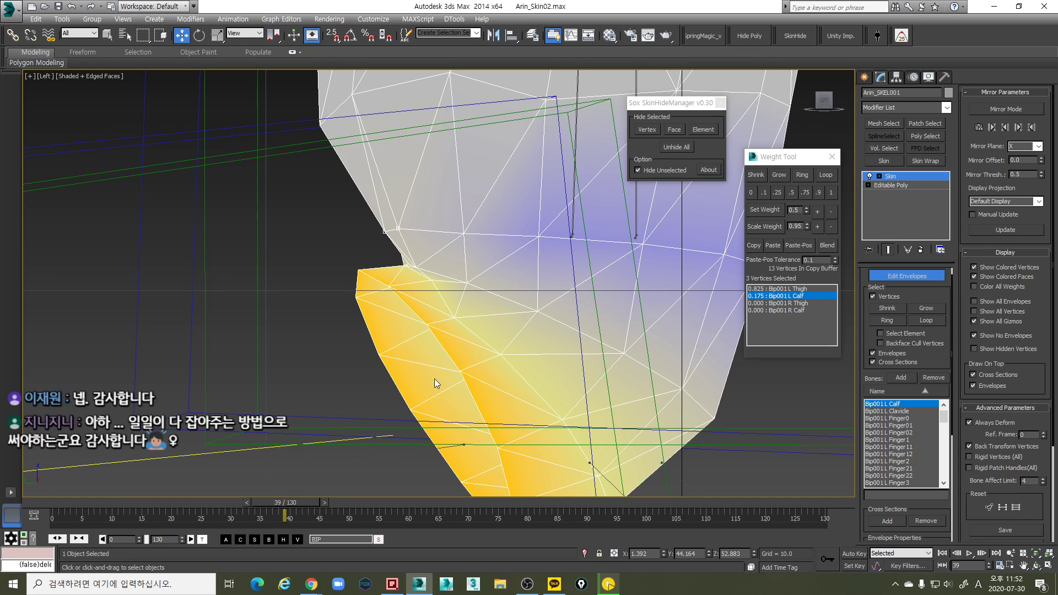
Raise the Bip001 L Calf weight of the five rear vertices in the next thigh ring up to about 0.053
{"action": "scroll", "coordinate": [396, 254], "scroll_direction": "down", "scroll_amount": 3}
{"action": "middle_click_drag", "start_coordinate": [483, 205], "coordinate": [461, 284]}
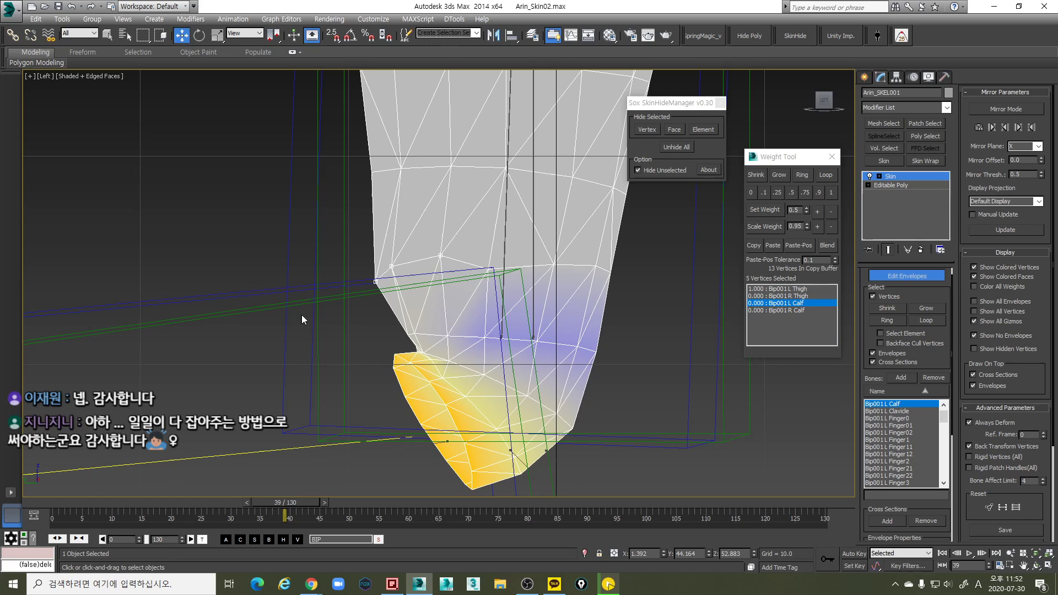
{"action": "key", "text": "b"}
{"action": "left_click_drag", "start_coordinate": [271, 311], "coordinate": [394, 321]}
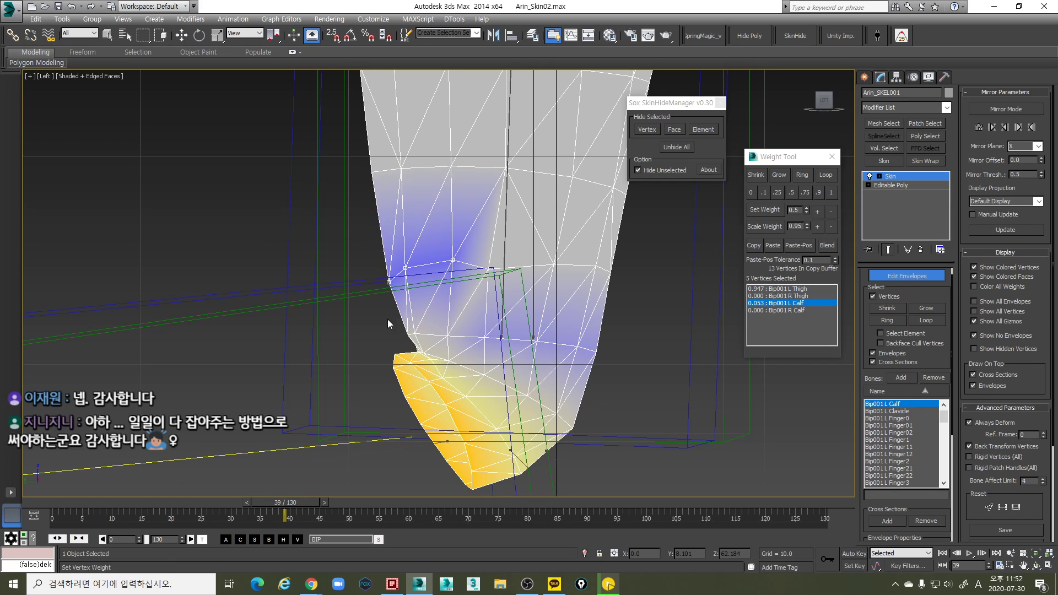
{"action": "key", "text": "w"}
Raise the Bip001 L Calf weight of the two neighbouring vertices nearer the middle of that same ring to about 0.012
{"action": "key", "text": "F3"}
{"action": "scroll", "coordinate": [396, 324], "scroll_direction": "up", "scroll_amount": 3}
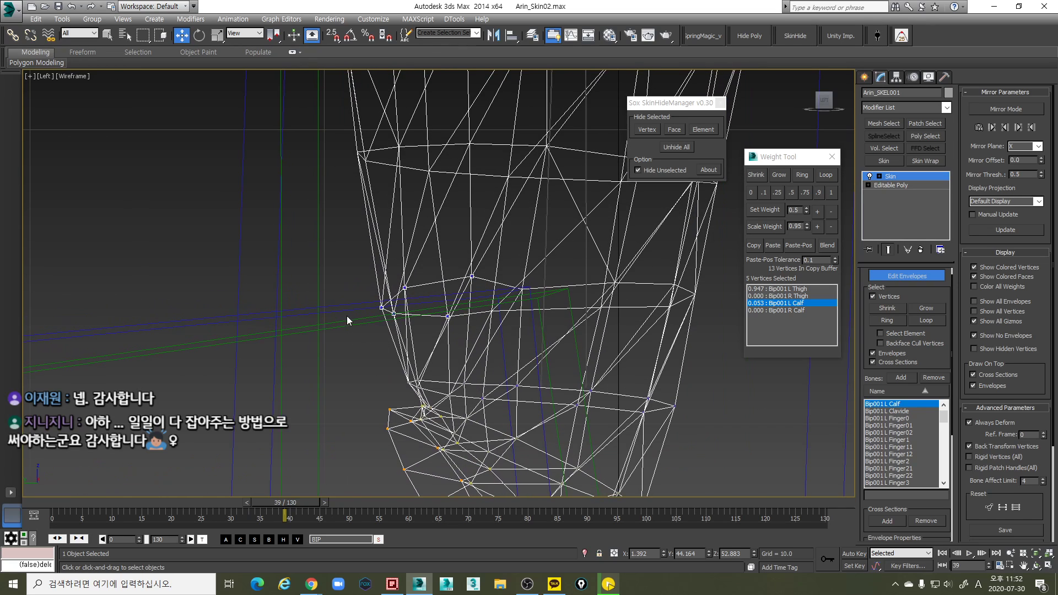
{"action": "left_click_drag", "start_coordinate": [507, 266], "coordinate": [551, 324]}
{"action": "middle_click_drag", "start_coordinate": [562, 318], "coordinate": [543, 315]}
{"action": "key", "text": "F3"}
{"action": "scroll", "coordinate": [543, 312], "scroll_direction": "down", "scroll_amount": 3}
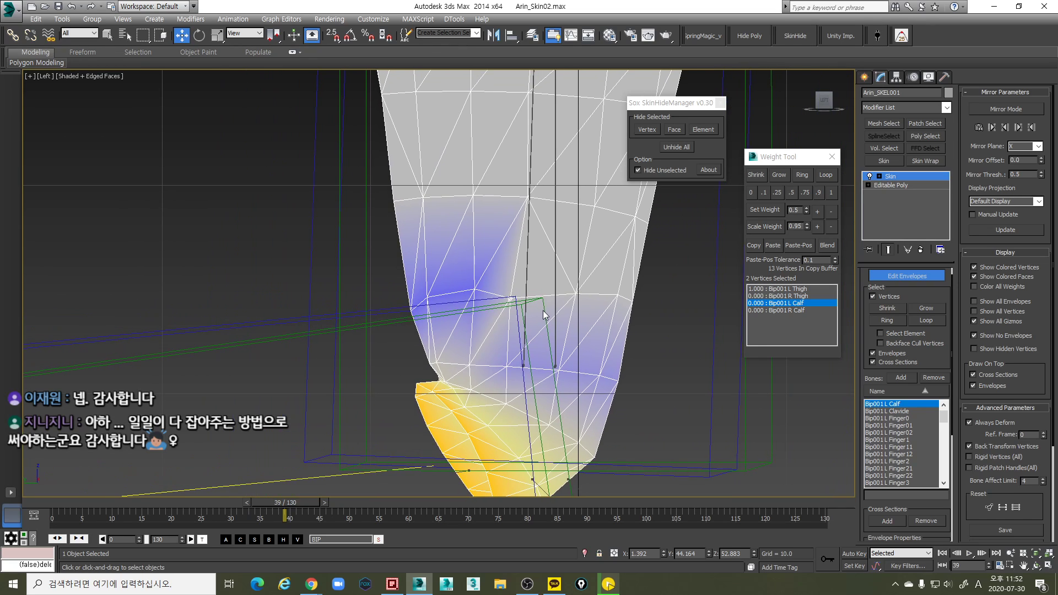
{"action": "left_click_drag", "start_coordinate": [292, 313], "coordinate": [338, 321]}
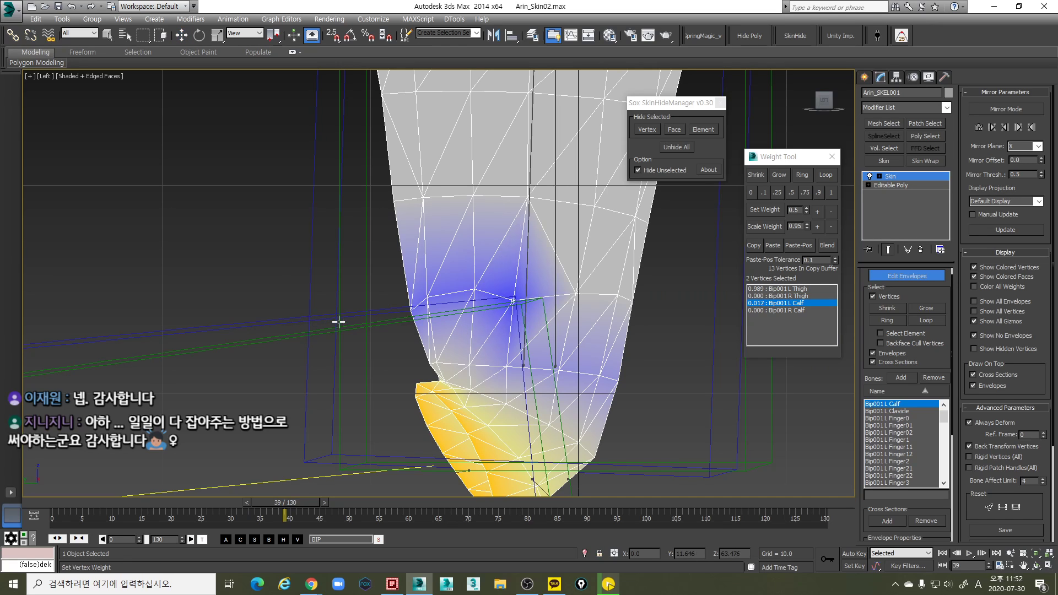
{"action": "key", "text": "w"}
Examine the isolated thigh's deformation around the knee in the Perspective view while scrubbing between frames 36 and 40
{"action": "key", "text": "p"}
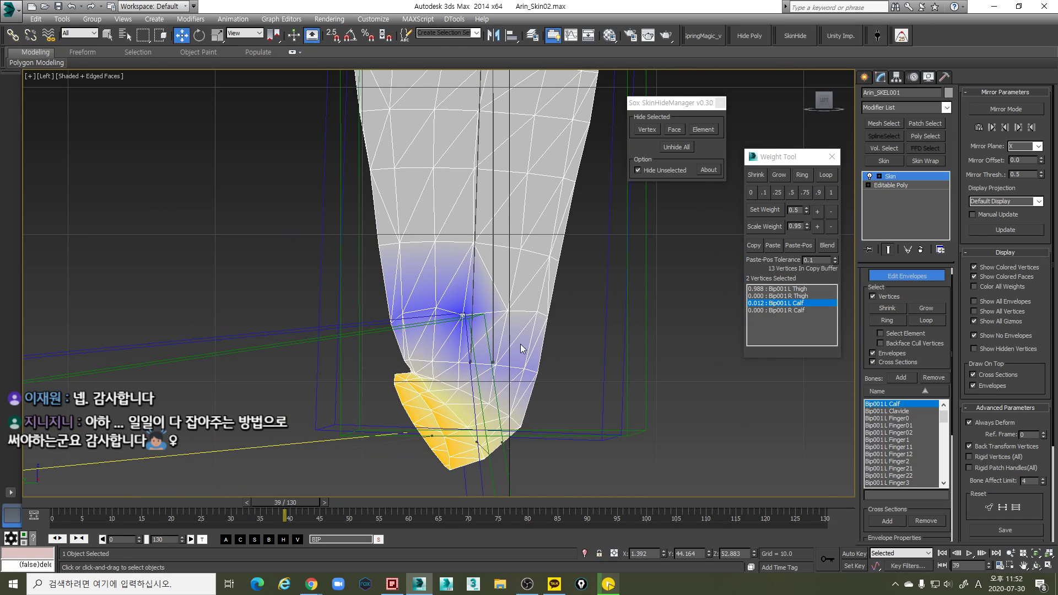
{"action": "middle_click_drag", "start_coordinate": [520, 343], "coordinate": [465, 319]}
{"action": "scroll", "coordinate": [399, 314], "scroll_direction": "down", "scroll_amount": 3}
{"action": "mouse_move", "coordinate": [398, 314]}
{"action": "middle_mouse_down"}
{"action": "mouse_move", "coordinate": [631, 321]}
{"action": "mouse_move", "coordinate": [582, 348]}
{"action": "mouse_move", "coordinate": [597, 361]}
{"action": "mouse_move", "coordinate": [616, 350]}
{"action": "mouse_move", "coordinate": [606, 360]}
{"action": "mouse_move", "coordinate": [681, 355]}
{"action": "middle_mouse_up"}
{"action": "scroll", "coordinate": [582, 348], "scroll_direction": "down", "scroll_amount": 2}
{"action": "key", "text": "F3"}
{"action": "scroll", "coordinate": [597, 362], "scroll_direction": "up", "scroll_amount": 3}
{"action": "key", "text": "F3"}
{"action": "mouse_move", "coordinate": [681, 355]}
{"action": "middle_mouse_down"}
{"action": "mouse_move", "coordinate": [548, 353]}
{"action": "mouse_move", "coordinate": [650, 366]}
{"action": "mouse_move", "coordinate": [627, 383]}
{"action": "mouse_move", "coordinate": [370, 475]}
{"action": "middle_mouse_up"}
{"action": "scroll", "coordinate": [547, 354], "scroll_direction": "down", "scroll_amount": 2}
{"action": "scroll", "coordinate": [636, 360], "scroll_direction": "up", "scroll_amount": 2}
{"action": "scroll", "coordinate": [636, 362], "scroll_direction": "up", "scroll_amount": 5}
{"action": "scroll", "coordinate": [636, 361], "scroll_direction": "down", "scroll_amount": 3}
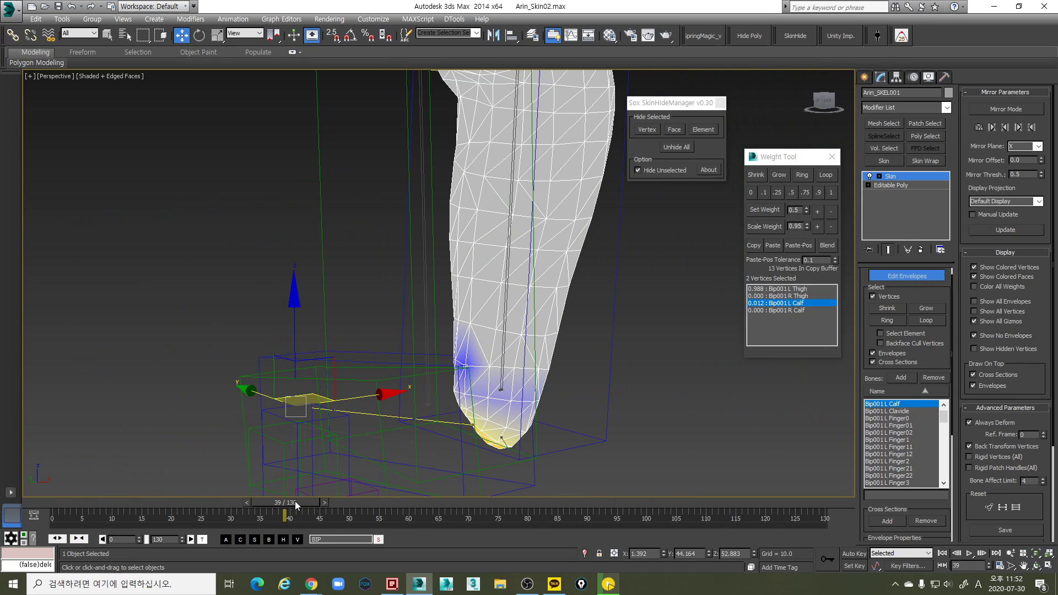
{"action": "mouse_move", "coordinate": [295, 501]}
{"action": "left_mouse_down"}
{"action": "mouse_move", "coordinate": [278, 497]}
{"action": "mouse_move", "coordinate": [302, 501]}
{"action": "mouse_move", "coordinate": [290, 499]}
{"action": "left_mouse_up"}
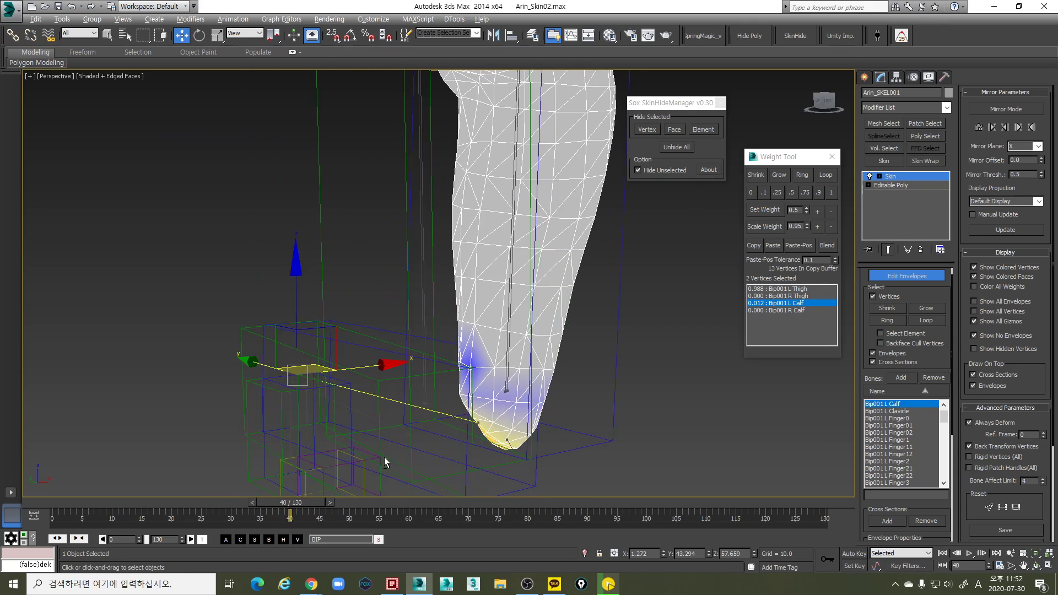
{"action": "middle_click_drag", "start_coordinate": [385, 457], "coordinate": [473, 434], "text": "alt"}
{"action": "left_click_drag", "start_coordinate": [305, 502], "coordinate": [283, 496]}
{"action": "key", "text": "w"}
{"action": "middle_click_drag", "start_coordinate": [551, 373], "coordinate": [626, 339], "text": "alt"}
{"action": "scroll", "coordinate": [627, 340], "scroll_direction": "down", "scroll_amount": 3}
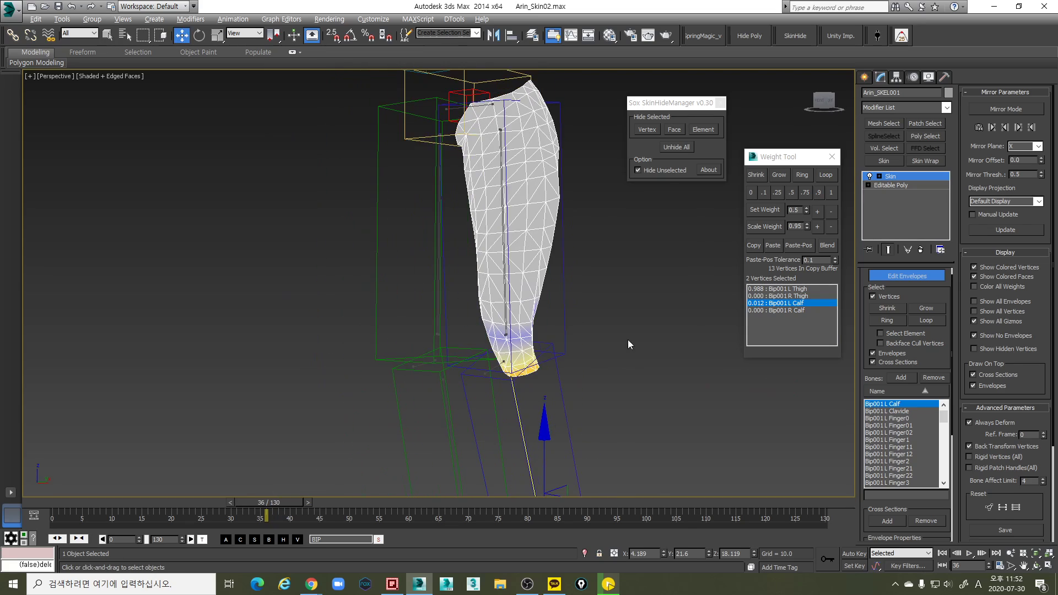
Unhide all mesh elements and scrub from frame 36 to 40 to bend the complete leg
{"action": "left_click", "coordinate": [665, 149]}
{"action": "middle_click_drag", "start_coordinate": [546, 351], "coordinate": [461, 357], "text": "alt"}
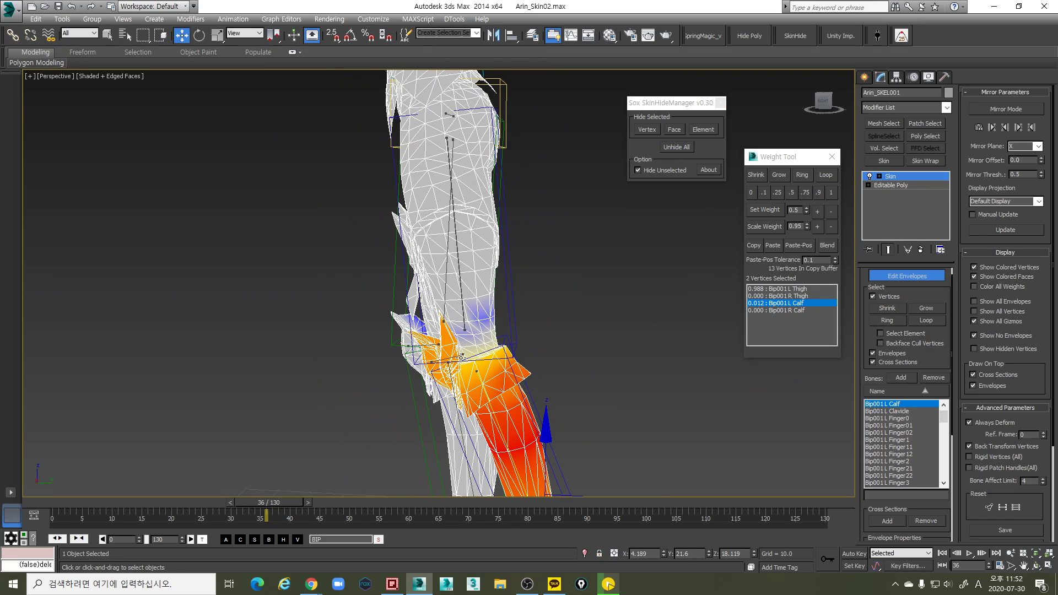
{"action": "left_click_drag", "start_coordinate": [255, 511], "coordinate": [299, 501]}
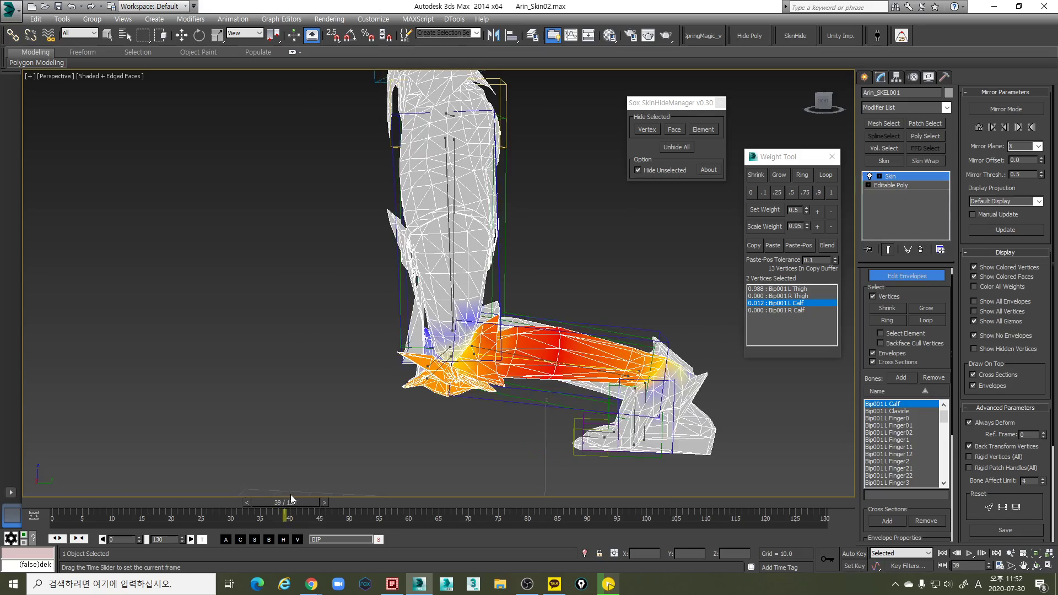
{"action": "scroll", "coordinate": [433, 372], "scroll_direction": "up", "scroll_amount": 3}
Examine the bent left knee, knee guard and upper calf for intersections from the side, front and back at frame 40
{"action": "middle_click_drag", "start_coordinate": [432, 373], "coordinate": [603, 373], "text": "alt"}
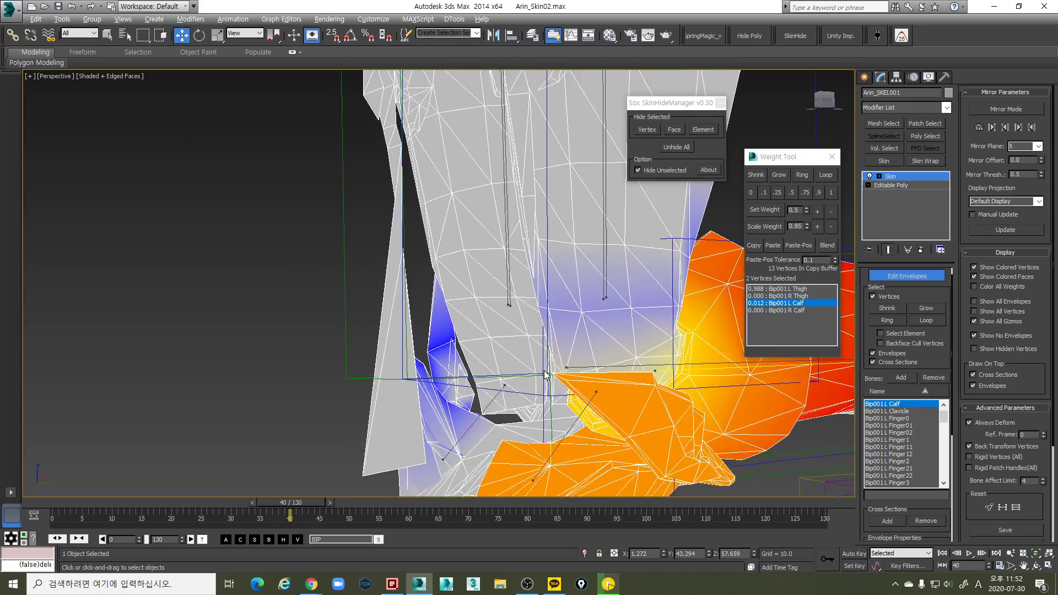
{"action": "scroll", "coordinate": [603, 373], "scroll_direction": "up", "scroll_amount": 3}
{"action": "scroll", "coordinate": [391, 349], "scroll_direction": "down", "scroll_amount": 3}
{"action": "middle_click_drag", "start_coordinate": [391, 349], "coordinate": [296, 348], "text": "alt"}
{"action": "middle_click_drag", "start_coordinate": [296, 348], "coordinate": [517, 401]}
{"action": "scroll", "coordinate": [543, 388], "scroll_direction": "up", "scroll_amount": 3}
{"action": "middle_click_drag", "start_coordinate": [569, 380], "coordinate": [491, 410], "text": "alt"}
{"action": "left_click_drag", "start_coordinate": [290, 505], "coordinate": [292, 504]}
{"action": "scroll", "coordinate": [576, 380], "scroll_direction": "up", "scroll_amount": 3}
{"action": "middle_click_drag", "start_coordinate": [576, 381], "coordinate": [450, 417]}
{"action": "scroll", "coordinate": [404, 457], "scroll_direction": "up", "scroll_amount": 2}
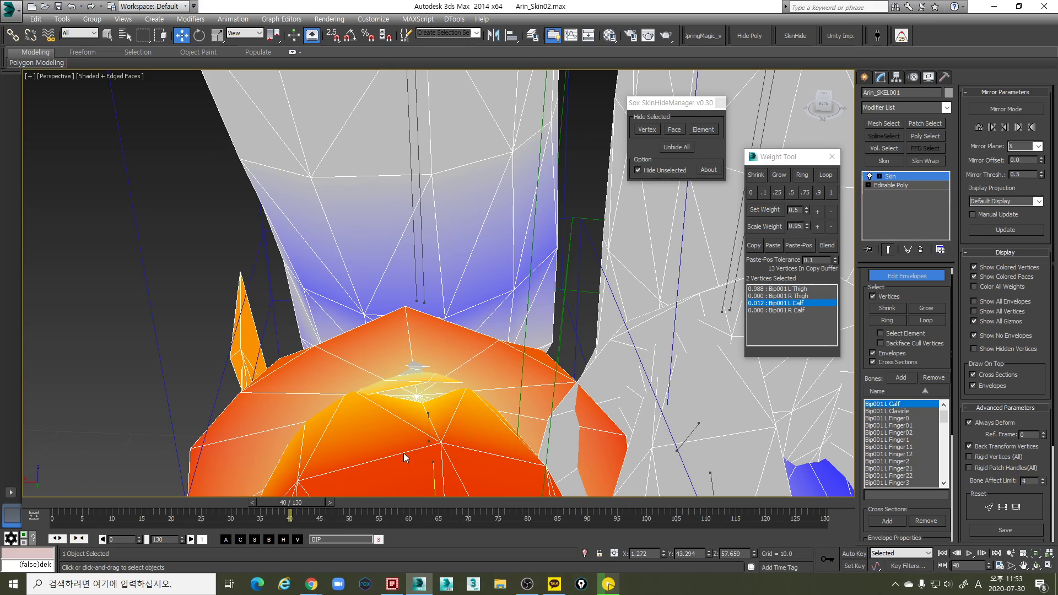
Raise the Bip001 L Calf weight of the two central vertices in the left knee crease to about 0.624
{"action": "mouse_move", "coordinate": [295, 502]}
{"action": "left_mouse_down"}
{"action": "mouse_move", "coordinate": [284, 505]}
{"action": "mouse_move", "coordinate": [298, 505]}
{"action": "left_mouse_up"}
{"action": "middle_click_drag", "start_coordinate": [557, 328], "coordinate": [575, 308], "text": "alt"}
{"action": "key", "text": "F3"}
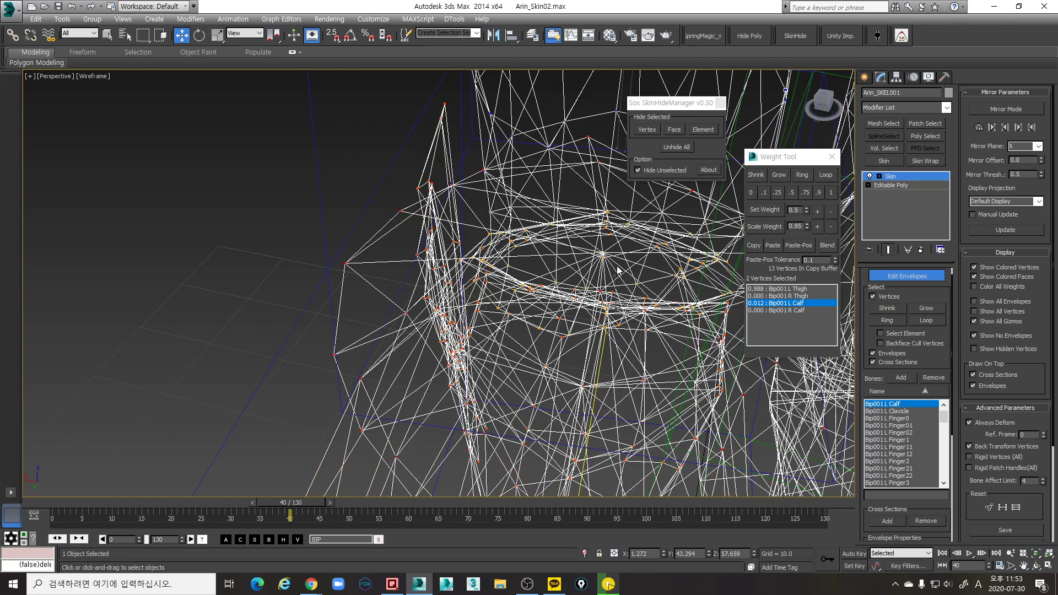
{"action": "left_click", "coordinate": [604, 262]}
{"action": "scroll", "coordinate": [606, 265], "scroll_direction": "up", "scroll_amount": 1}
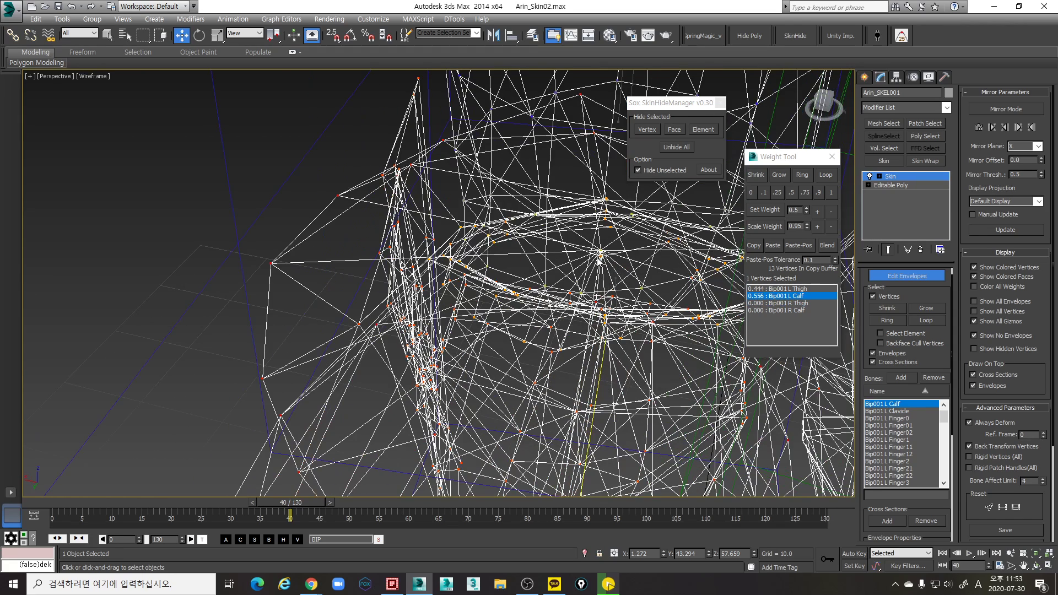
{"action": "key", "text": "F3"}
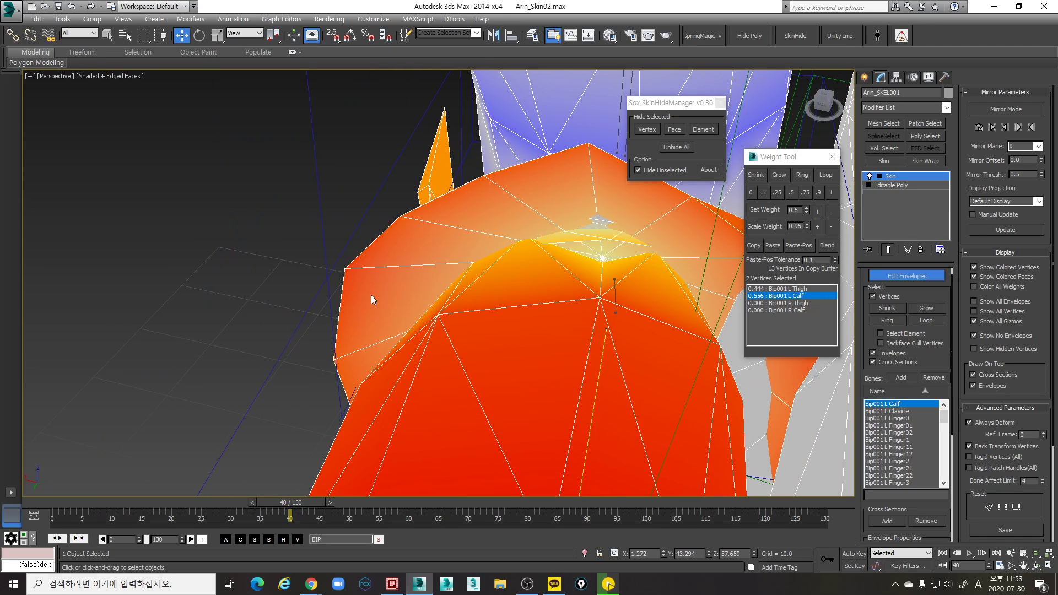
{"action": "key", "text": "p"}
{"action": "left_click_drag", "start_coordinate": [252, 256], "coordinate": [213, 241]}
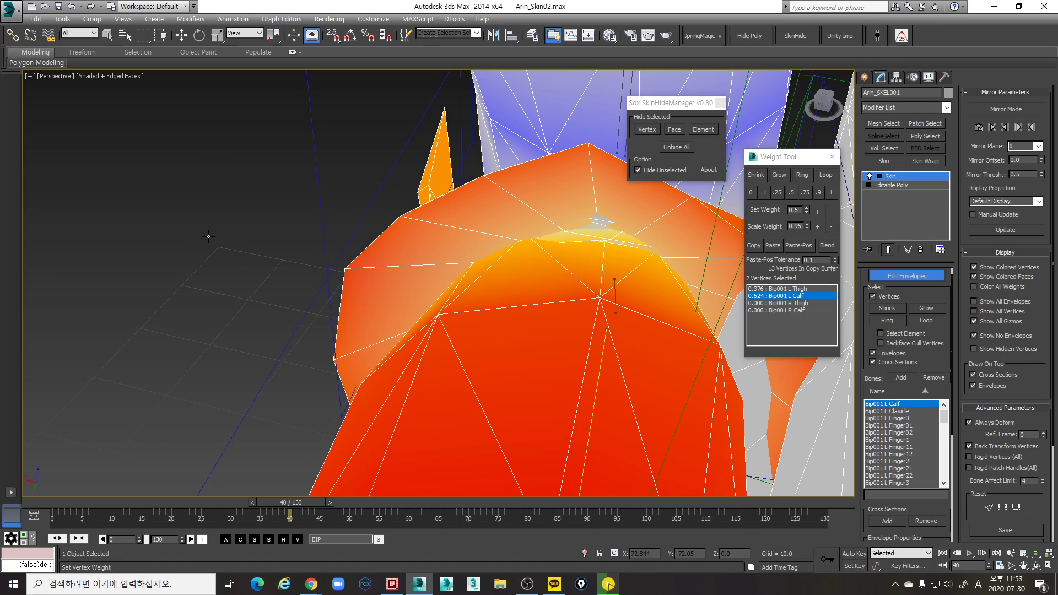
{"action": "key", "text": "w"}
Set the Bip001 L Calf weight of a single vertex in the knee crease to about 0.612
{"action": "key", "text": "F3"}
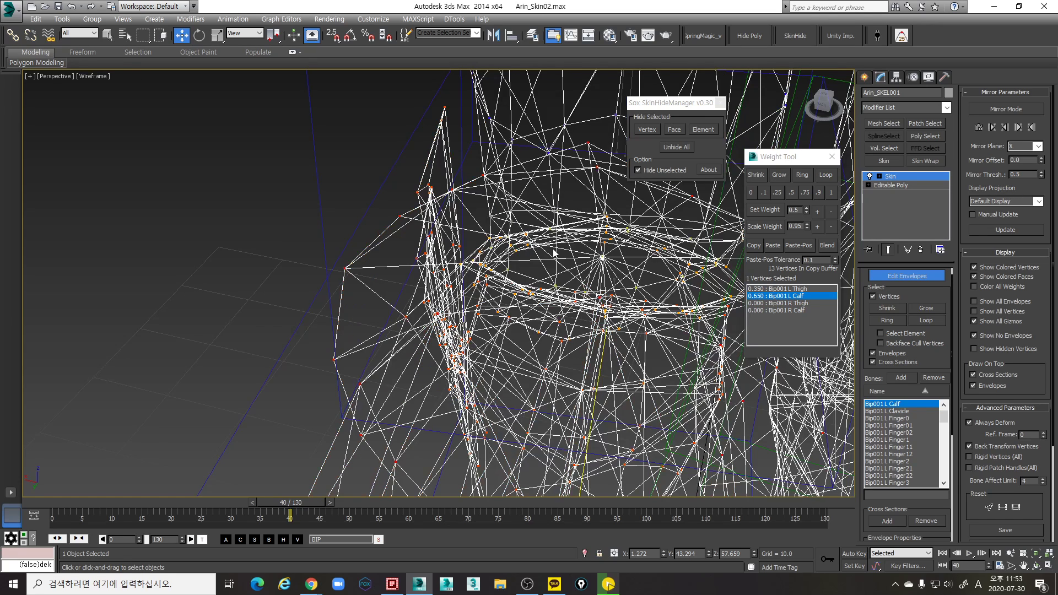
{"action": "key", "text": "F3"}
{"action": "key", "text": "p"}
{"action": "mouse_move", "coordinate": [267, 240]}
{"action": "left_mouse_down"}
{"action": "mouse_move", "coordinate": [324, 253]}
{"action": "mouse_move", "coordinate": [309, 248]}
{"action": "left_mouse_up"}
{"action": "key", "text": "w"}
{"action": "middle_click_drag", "start_coordinate": [498, 281], "coordinate": [537, 358], "text": "alt"}
{"action": "scroll", "coordinate": [587, 391], "scroll_direction": "up", "scroll_amount": 3}
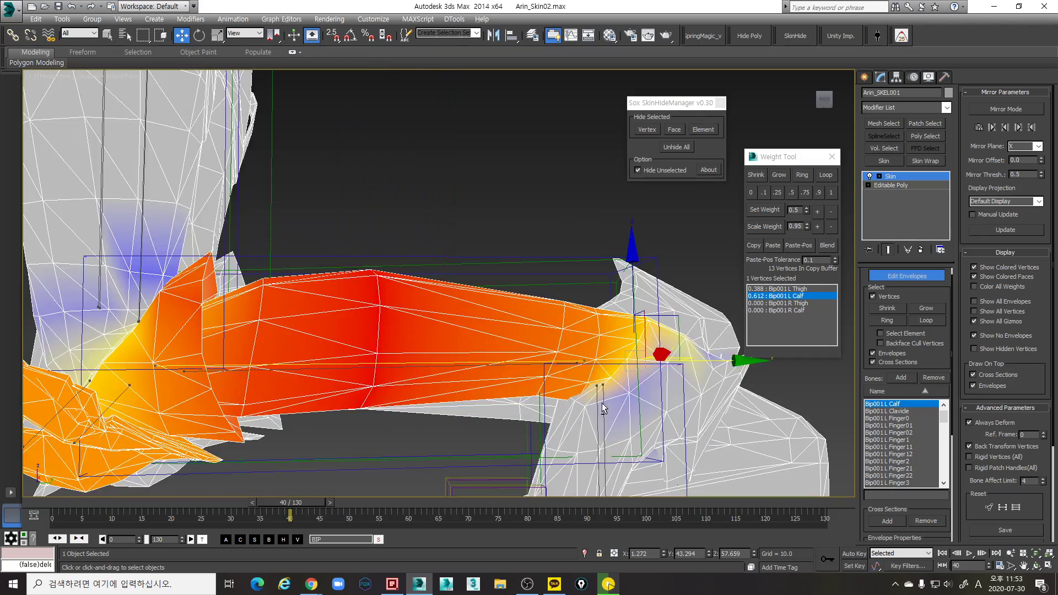
Try to lower the Bip001 L Foot weight of a vertex at the front of the left ankle
{"action": "mouse_move", "coordinate": [592, 395]}
{"action": "middle_mouse_down", "text": "alt"}
{"action": "mouse_move", "coordinate": [590, 382]}
{"action": "mouse_move", "coordinate": [581, 401]}
{"action": "middle_mouse_up", "text": "alt"}
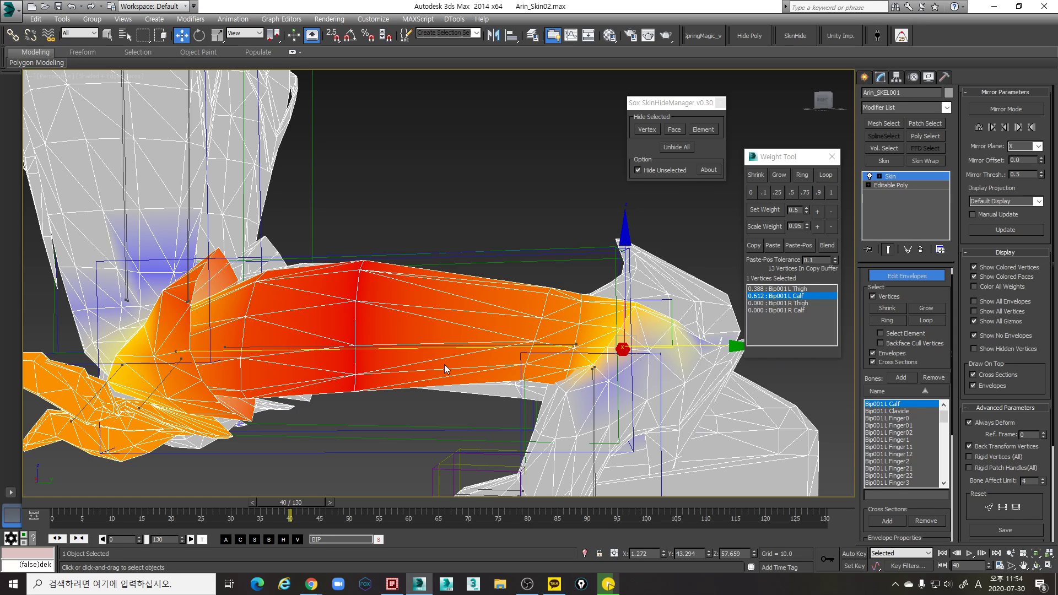
{"action": "scroll", "coordinate": [600, 346], "scroll_direction": "up", "scroll_amount": 3}
{"action": "key", "text": "F3"}
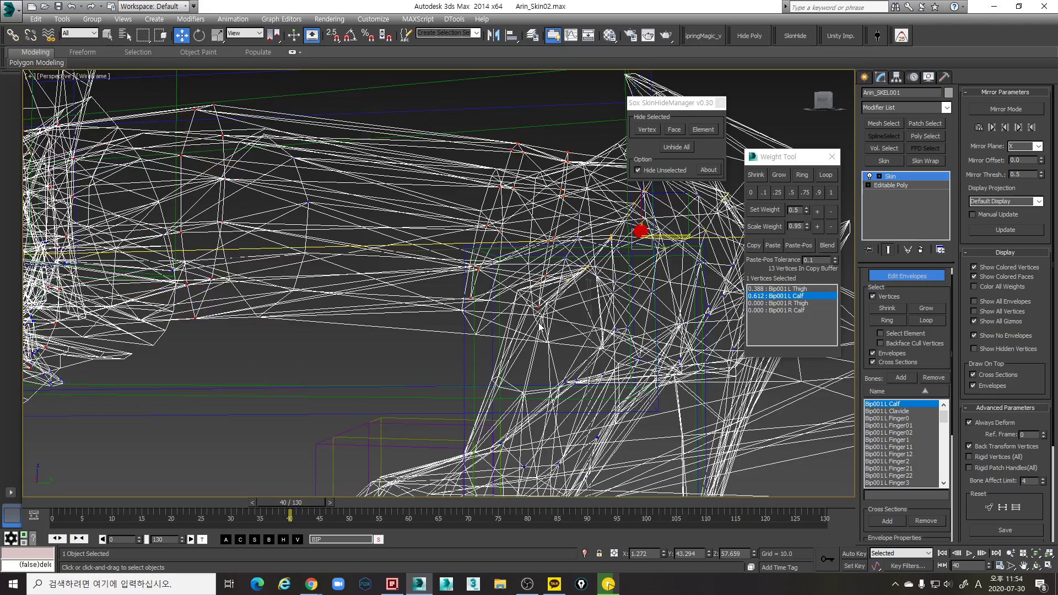
{"action": "left_click", "coordinate": [516, 288]}
{"action": "left_click", "coordinate": [650, 353]}
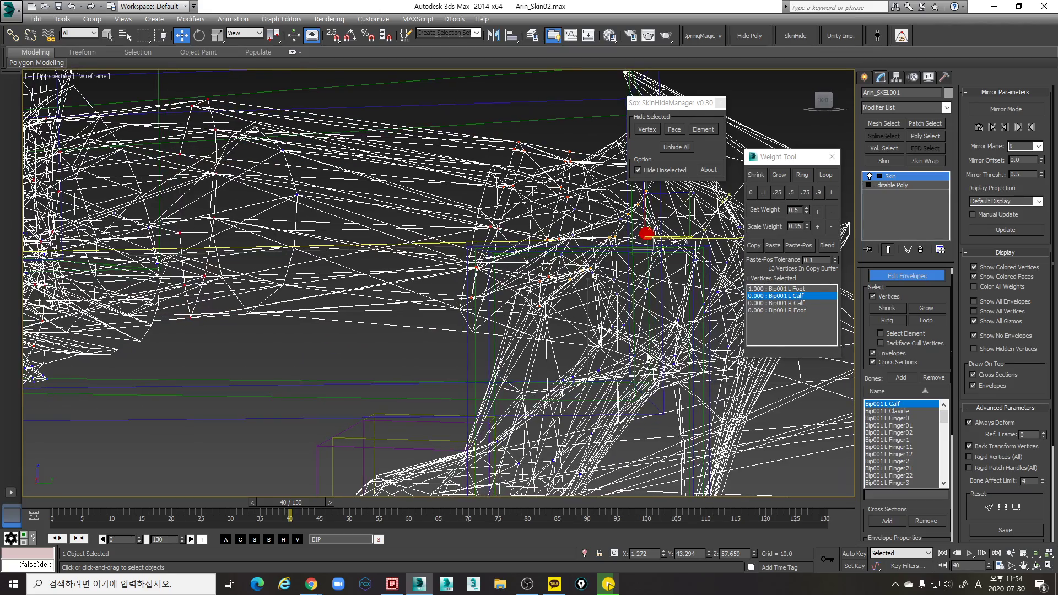
{"action": "key", "text": "F3"}
{"action": "scroll", "coordinate": [649, 353], "scroll_direction": "down", "scroll_amount": 3}
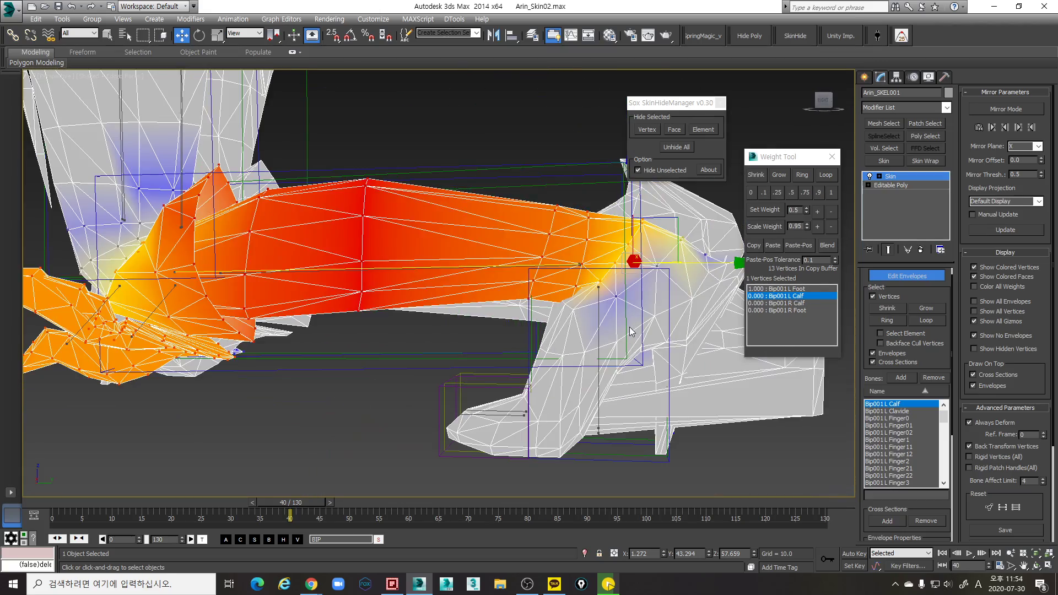
{"action": "left_click", "coordinate": [597, 333]}
{"action": "key", "text": "s"}
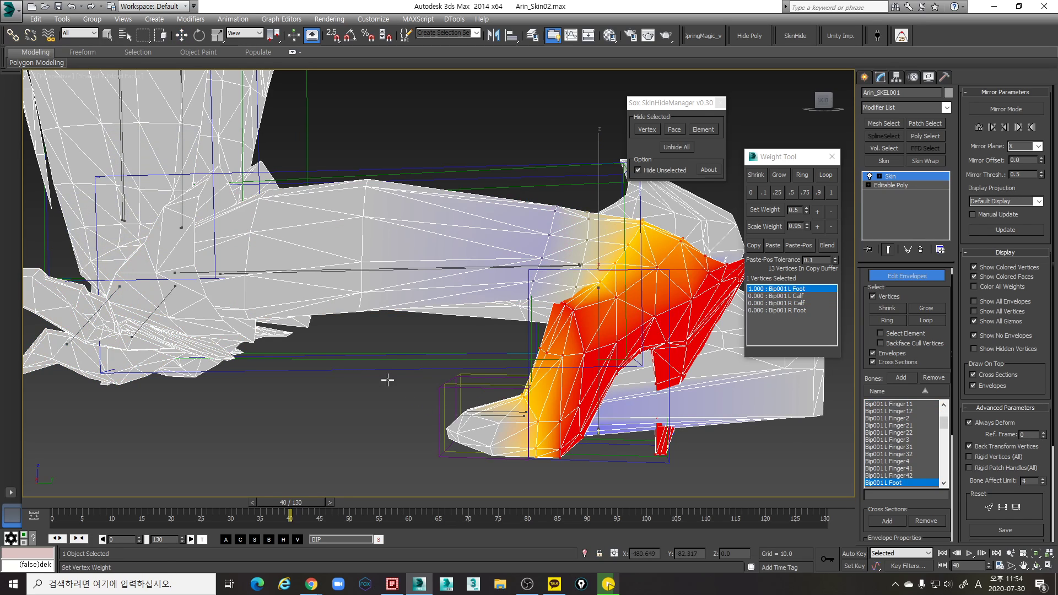
{"action": "left_click_drag", "start_coordinate": [397, 355], "coordinate": [431, 345]}
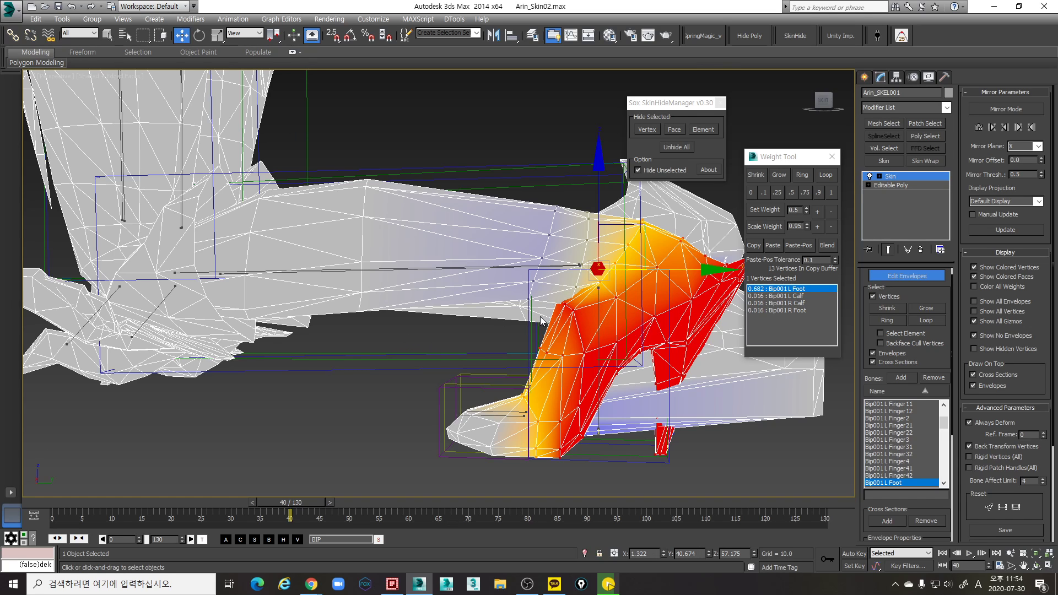
Select the front crease vertices of the left ankle in wireframe and scrub to frame 37
{"action": "scroll", "coordinate": [541, 317], "scroll_direction": "up", "scroll_amount": 6}
{"action": "key", "text": "F3"}
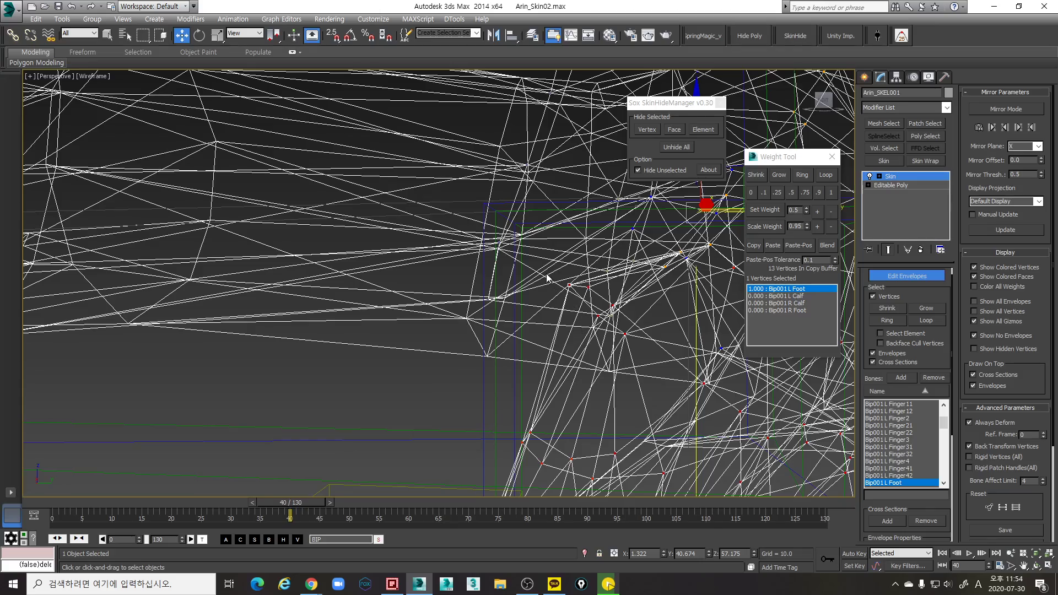
{"action": "left_click_drag", "start_coordinate": [586, 313], "coordinate": [588, 316]}
{"action": "middle_click_drag", "start_coordinate": [587, 317], "coordinate": [571, 320]}
{"action": "key", "text": "F3"}
{"action": "scroll", "coordinate": [564, 334], "scroll_direction": "down", "scroll_amount": 3}
{"action": "left_click_drag", "start_coordinate": [291, 503], "coordinate": [276, 497]}
Extend the selection at the front of the left ankle to three vertices below the crease
{"action": "mouse_move", "coordinate": [475, 412]}
{"action": "middle_mouse_down"}
{"action": "mouse_move", "coordinate": [678, 362]}
{"action": "mouse_move", "coordinate": [705, 375]}
{"action": "middle_mouse_up"}
{"action": "scroll", "coordinate": [633, 380], "scroll_direction": "down", "scroll_amount": 5}
{"action": "scroll", "coordinate": [633, 370], "scroll_direction": "up", "scroll_amount": 4}
{"action": "middle_click_drag", "start_coordinate": [705, 374], "coordinate": [533, 324]}
{"action": "key", "text": "F3"}
{"action": "left_click_drag", "start_coordinate": [490, 329], "coordinate": [475, 302], "text": "ctrl"}
{"action": "middle_click_drag", "start_coordinate": [543, 329], "coordinate": [503, 317], "text": "alt"}
{"action": "middle_click_drag", "start_coordinate": [561, 333], "coordinate": [535, 329], "text": "alt"}
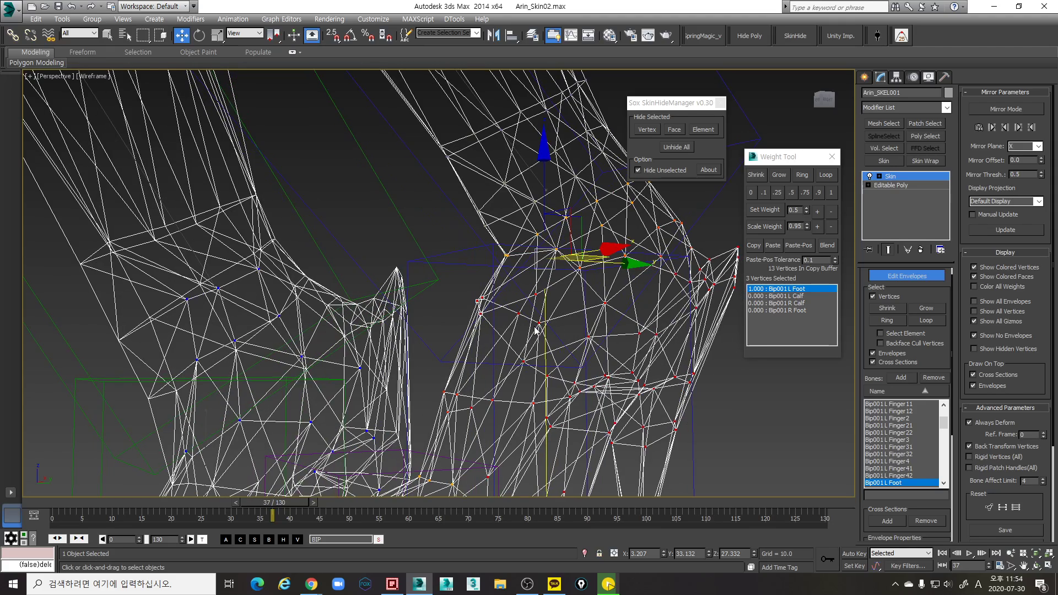
{"action": "mouse_move", "coordinate": [545, 314]}
{"action": "left_mouse_down"}
{"action": "mouse_move", "coordinate": [574, 309]}
{"action": "mouse_move", "coordinate": [562, 306]}
{"action": "left_mouse_up"}
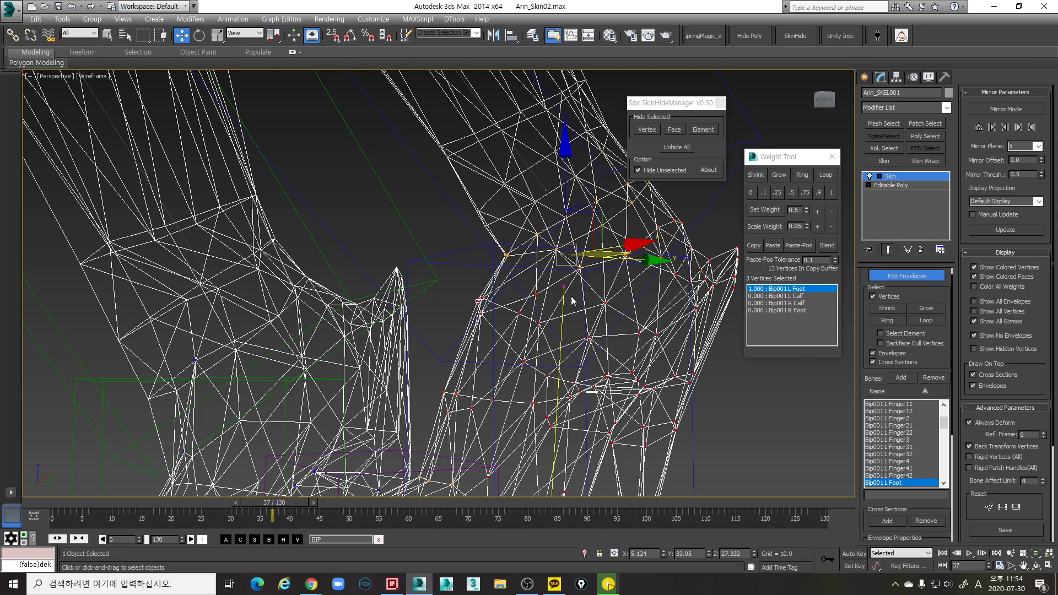
{"action": "key", "text": "ctrl+z"}
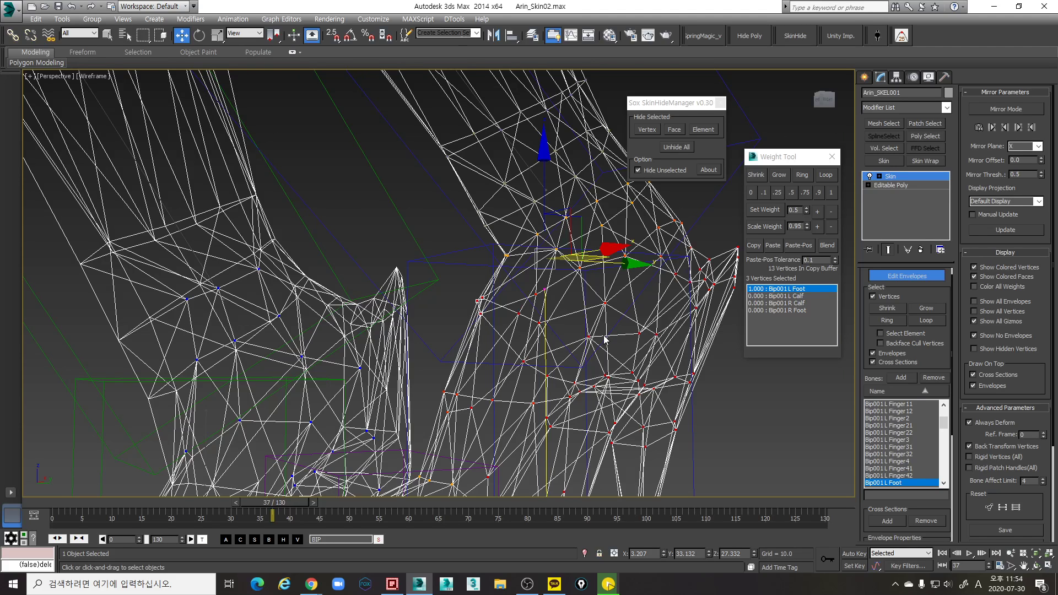
{"action": "middle_click_drag", "start_coordinate": [605, 339], "coordinate": [584, 333], "text": "alt"}
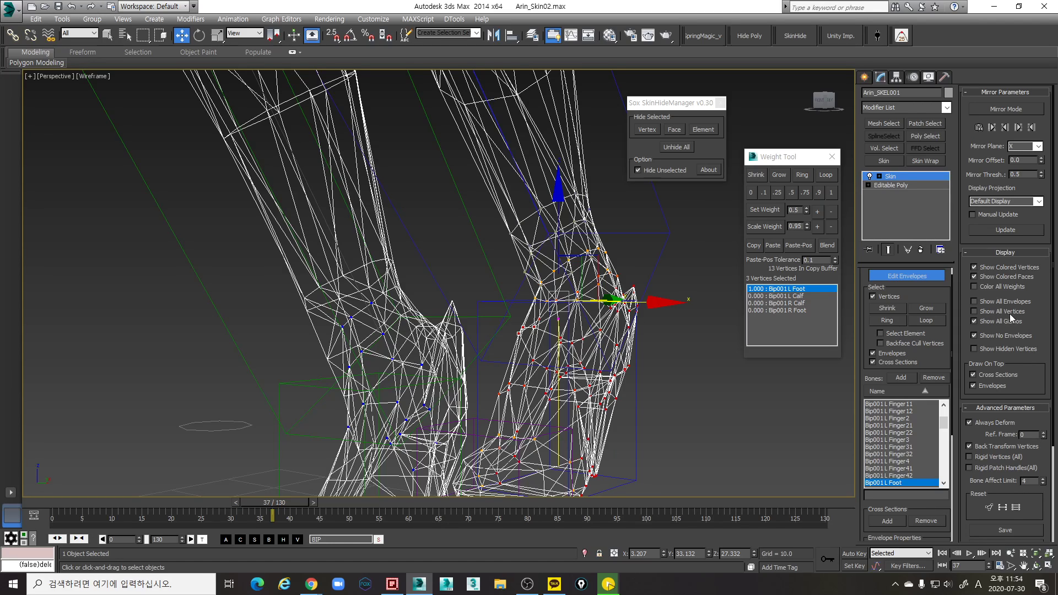
Enlarge the left ankle selection to five vertices along the ring below the crease and make Bip001 L Calf the active bone
{"action": "middle_click_drag", "start_coordinate": [611, 325], "coordinate": [535, 332], "text": "alt"}
{"action": "scroll", "coordinate": [538, 328], "scroll_direction": "up", "scroll_amount": 5}
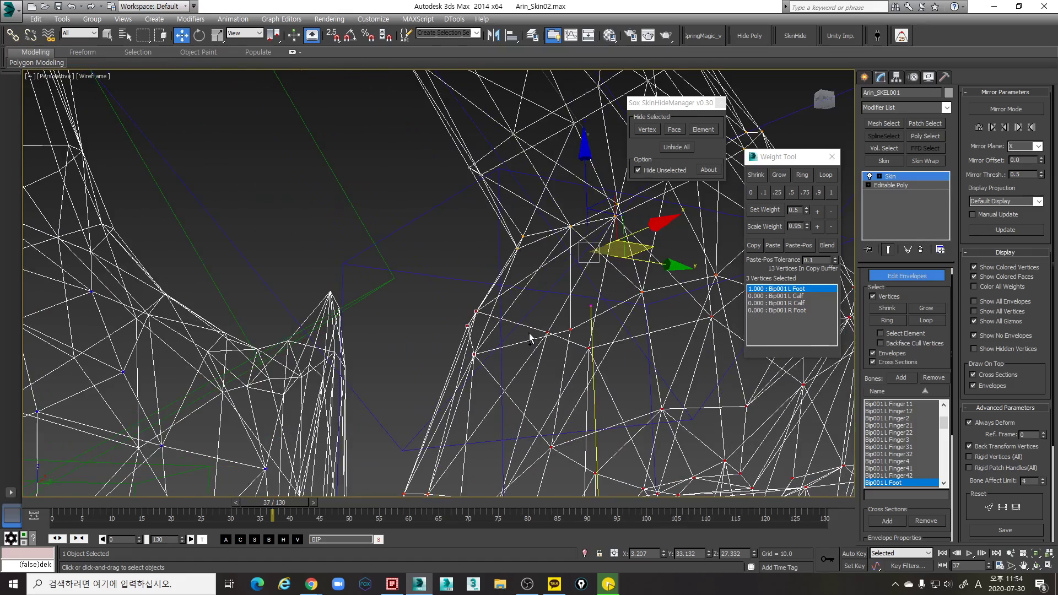
{"action": "left_click_drag", "start_coordinate": [525, 323], "coordinate": [555, 349]}
{"action": "middle_click_drag", "start_coordinate": [596, 348], "coordinate": [713, 326], "text": "alt"}
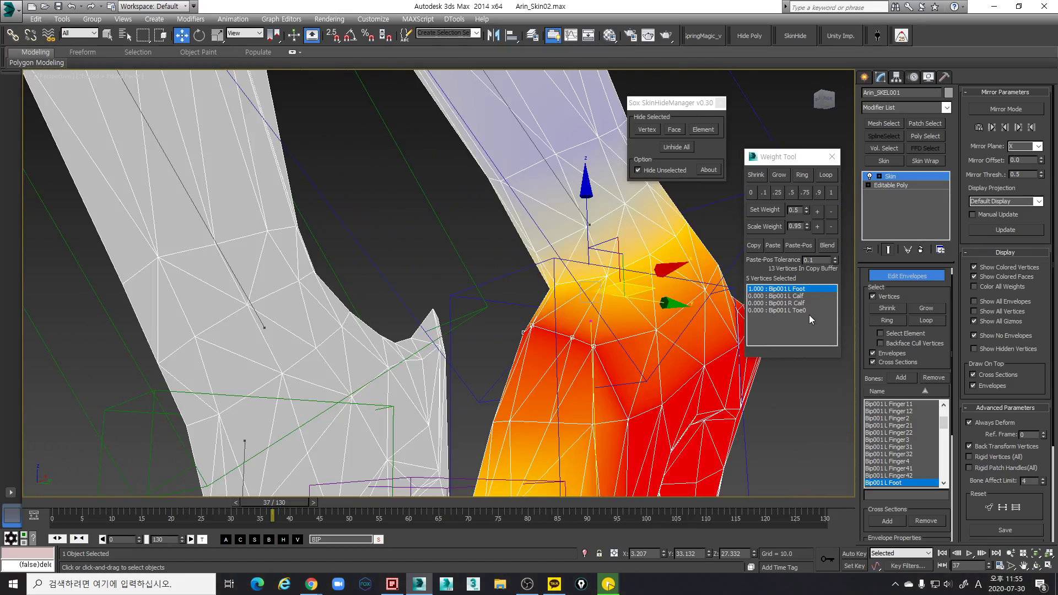
{"action": "left_click", "coordinate": [800, 297]}
{"action": "scroll", "coordinate": [675, 287], "scroll_direction": "down", "scroll_amount": 4}
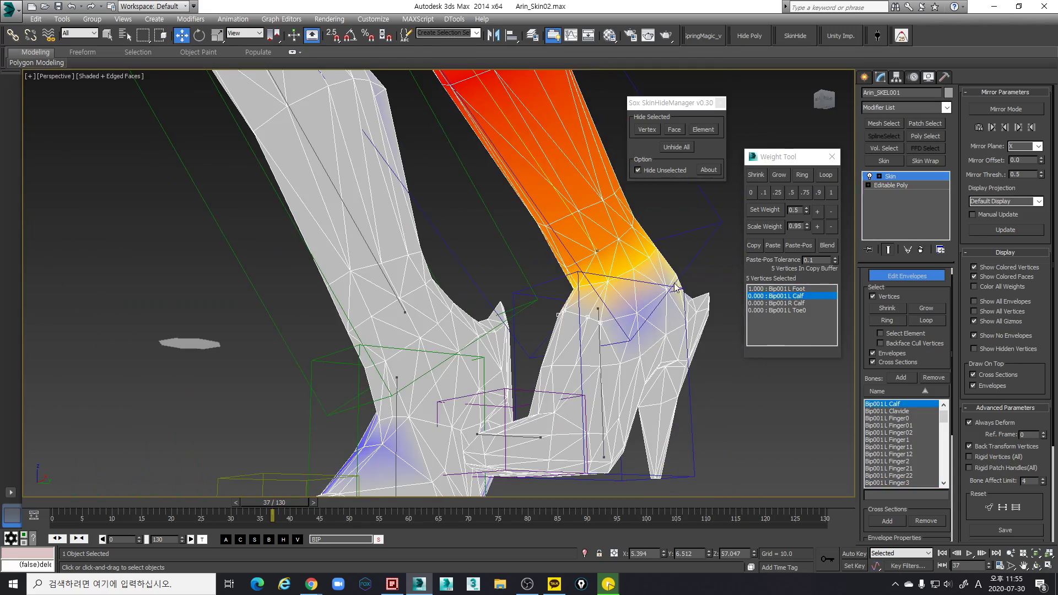
Set the Bip001 L Calf weight of the five selected ankle vertices to 0.100
{"action": "left_click", "coordinate": [817, 210]}
{"action": "left_click", "coordinate": [818, 210]}
{"action": "left_click", "coordinate": [818, 210]}
{"action": "middle_click_drag", "start_coordinate": [634, 265], "coordinate": [616, 289]}
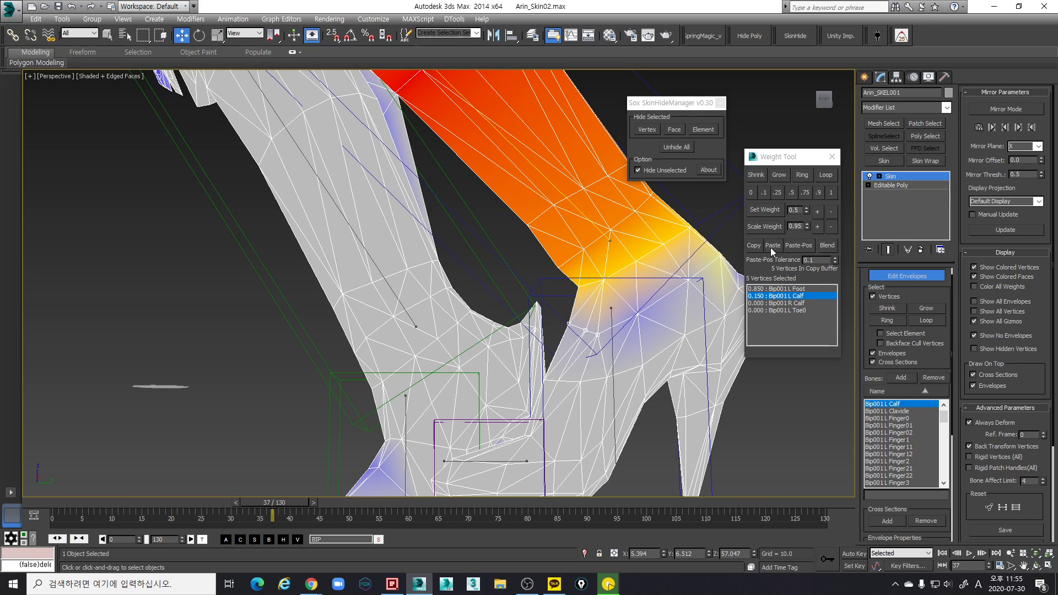
{"action": "middle_click_drag", "start_coordinate": [666, 323], "coordinate": [650, 328], "text": "alt"}
{"action": "left_click", "coordinate": [827, 213]}
{"action": "middle_click_drag", "start_coordinate": [634, 231], "coordinate": [622, 228], "text": "alt"}
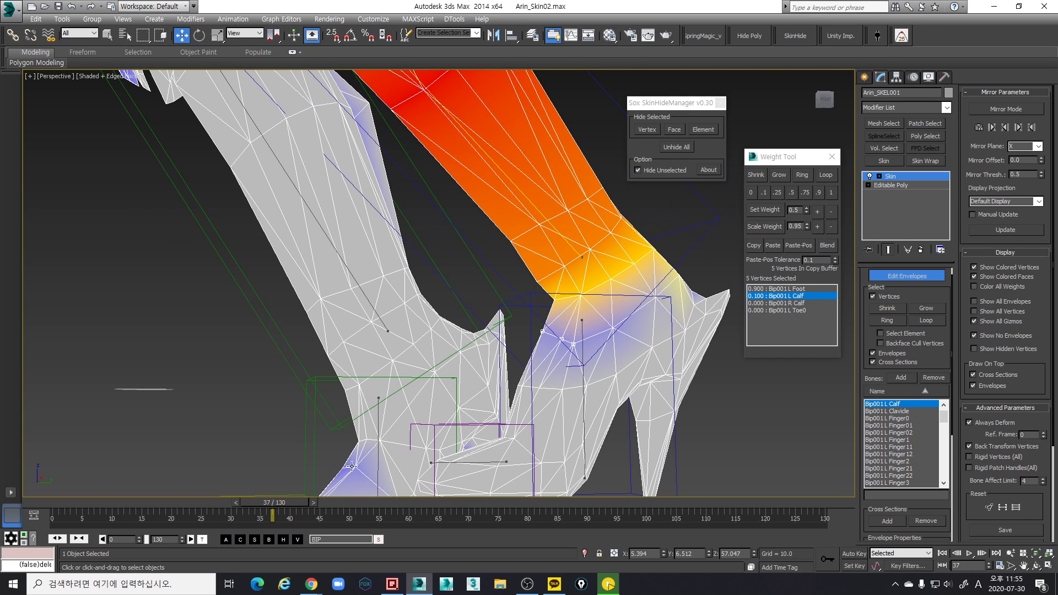
Select the single crease vertex at the front of the left ankle at frame 38 and make Bip001 L Foot the active bone
{"action": "mouse_move", "coordinate": [275, 509]}
{"action": "left_mouse_down"}
{"action": "mouse_move", "coordinate": [296, 502]}
{"action": "mouse_move", "coordinate": [278, 502]}
{"action": "left_mouse_up"}
{"action": "scroll", "coordinate": [507, 327], "scroll_direction": "up", "scroll_amount": 5}
{"action": "key", "text": "F3"}
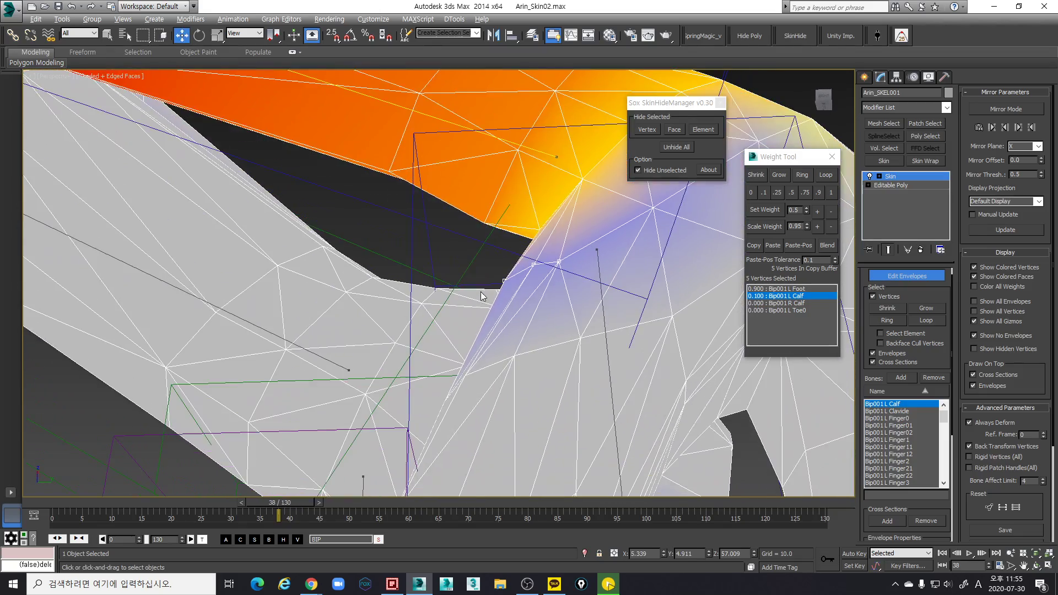
{"action": "key", "text": "F3"}
{"action": "left_click_drag", "start_coordinate": [445, 202], "coordinate": [485, 245]}
{"action": "key", "text": "F3"}
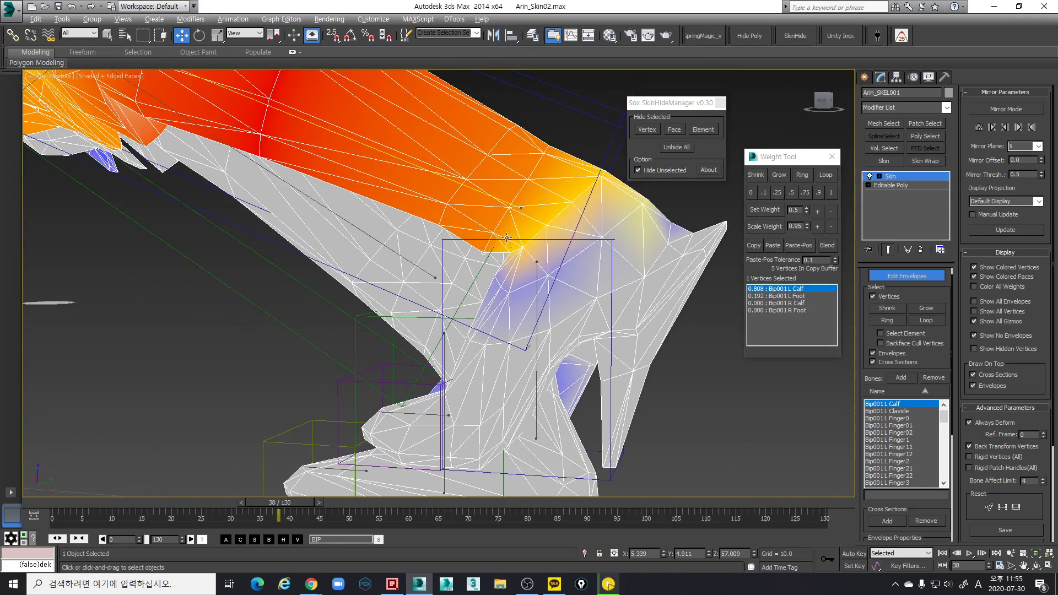
{"action": "left_click", "coordinate": [536, 305]}
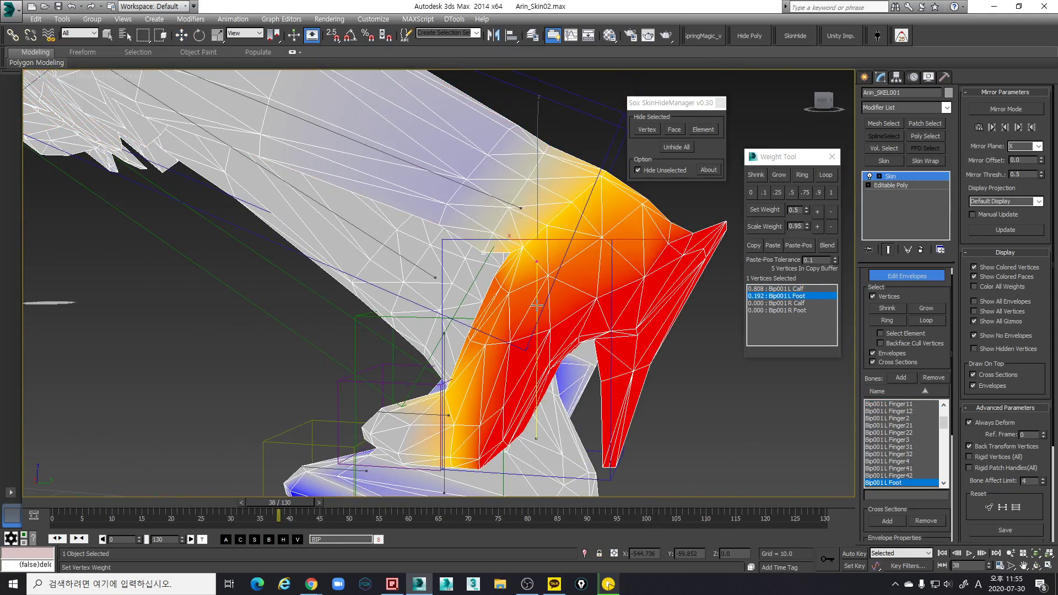
Try to adjust the crease vertex's Bip001 L Foot weight interactively and undo the changes
{"action": "middle_click_drag", "start_coordinate": [563, 319], "coordinate": [623, 338], "text": "alt"}
{"action": "key", "text": "ctrl+z"}
{"action": "key", "text": "ctrl+z"}
{"action": "key", "text": "ctrl+z"}
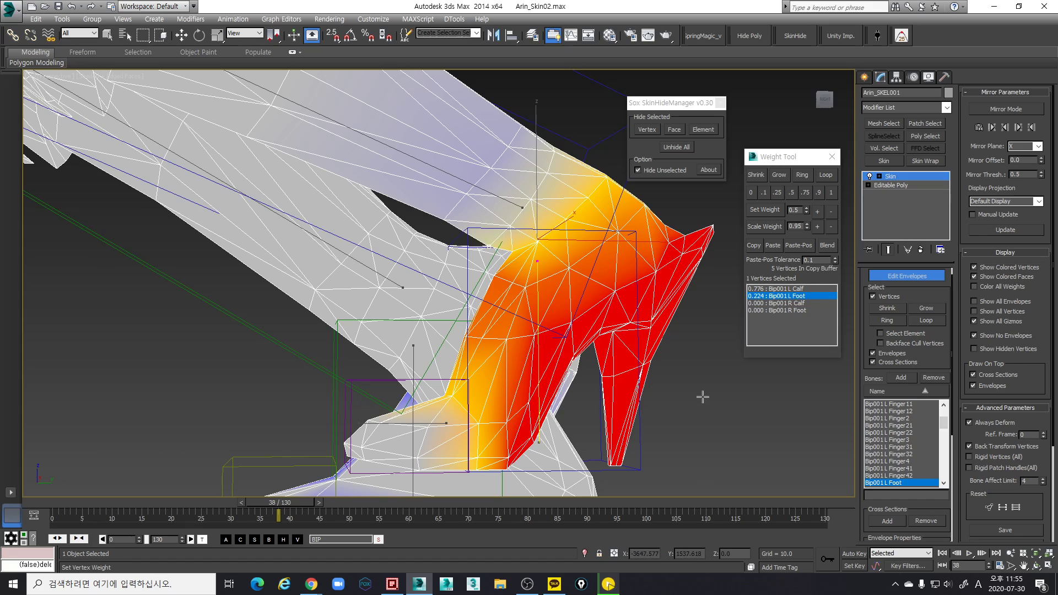
{"action": "key", "text": "w"}
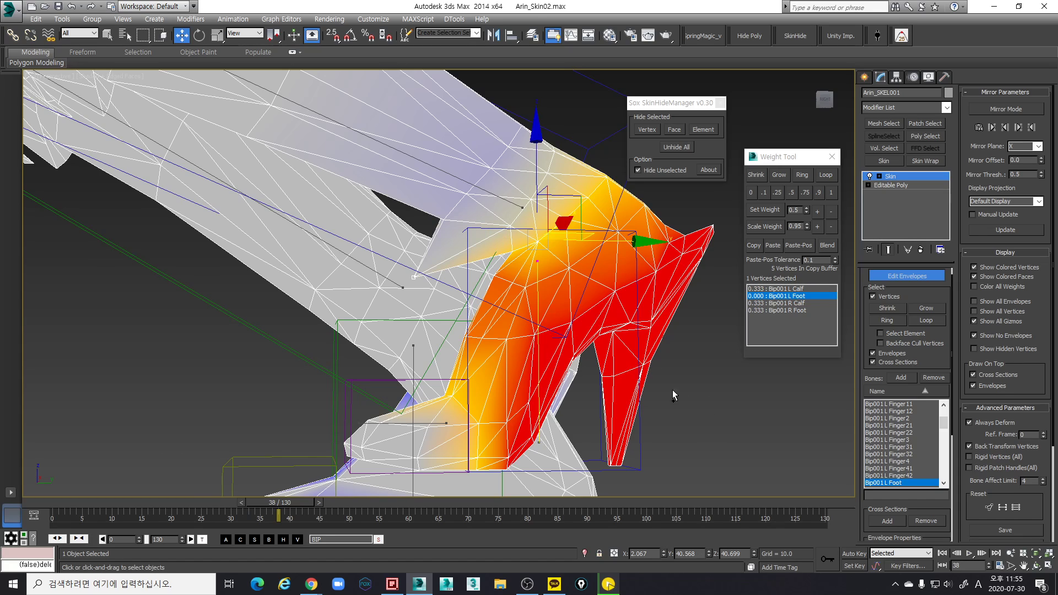
{"action": "key", "text": "ctrl+z"}
{"action": "key", "text": "ctrl+z"}
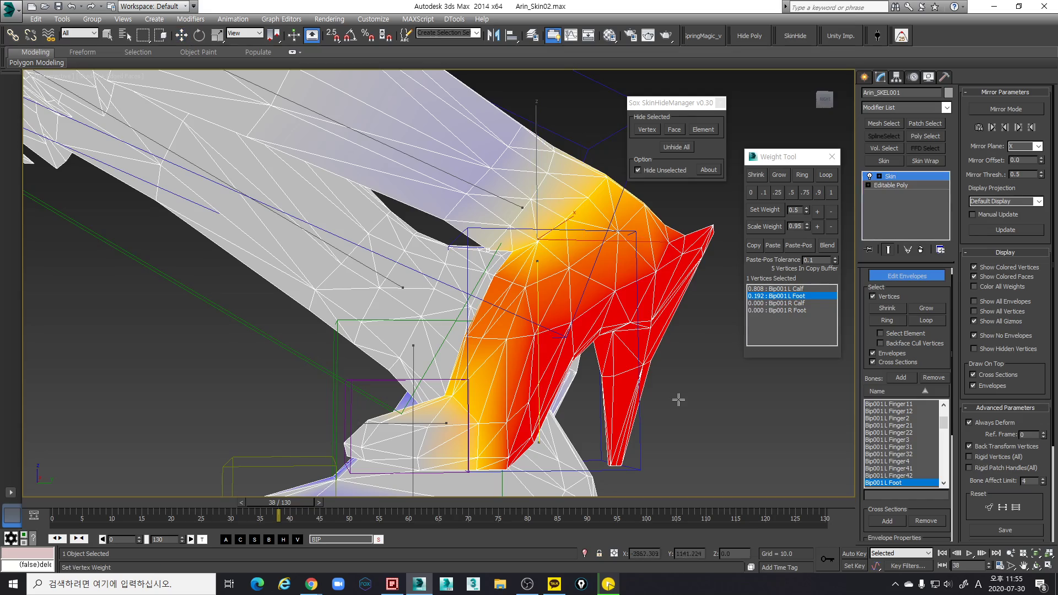
{"action": "key", "text": "ctrl+z"}
{"action": "key", "text": "w"}
Raise the Bip001 L Foot weight of the selected ankle crease vertex to 0.242
{"action": "middle_click_drag", "start_coordinate": [693, 401], "coordinate": [578, 339], "text": "alt"}
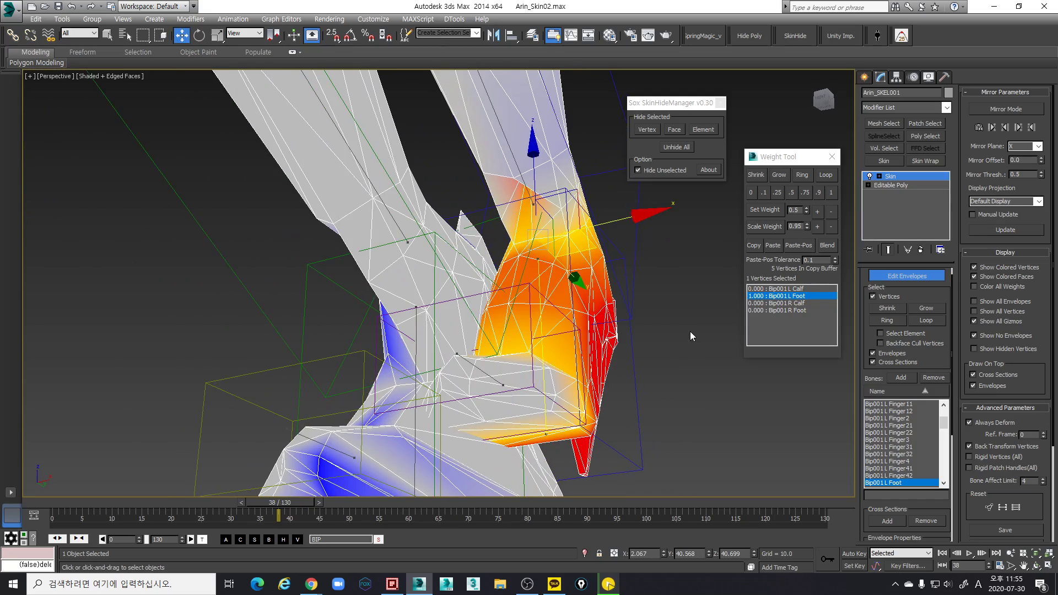
{"action": "middle_click_drag", "start_coordinate": [690, 332], "coordinate": [644, 275], "text": "alt"}
{"action": "left_click", "coordinate": [817, 226]}
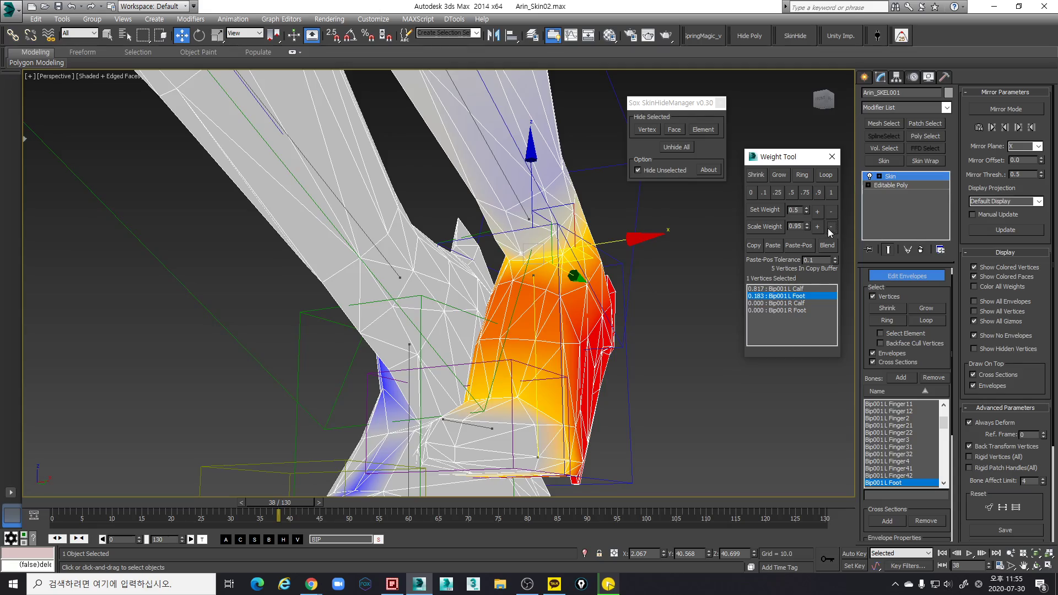
{"action": "left_click", "coordinate": [816, 212]}
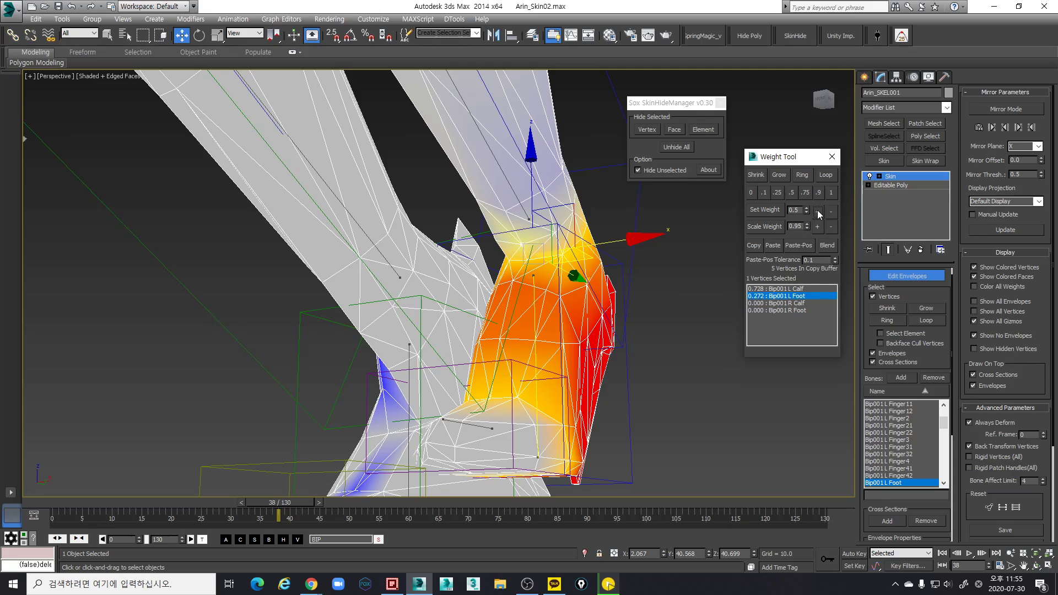
{"action": "middle_click_drag", "start_coordinate": [650, 259], "coordinate": [427, 240], "text": "alt"}
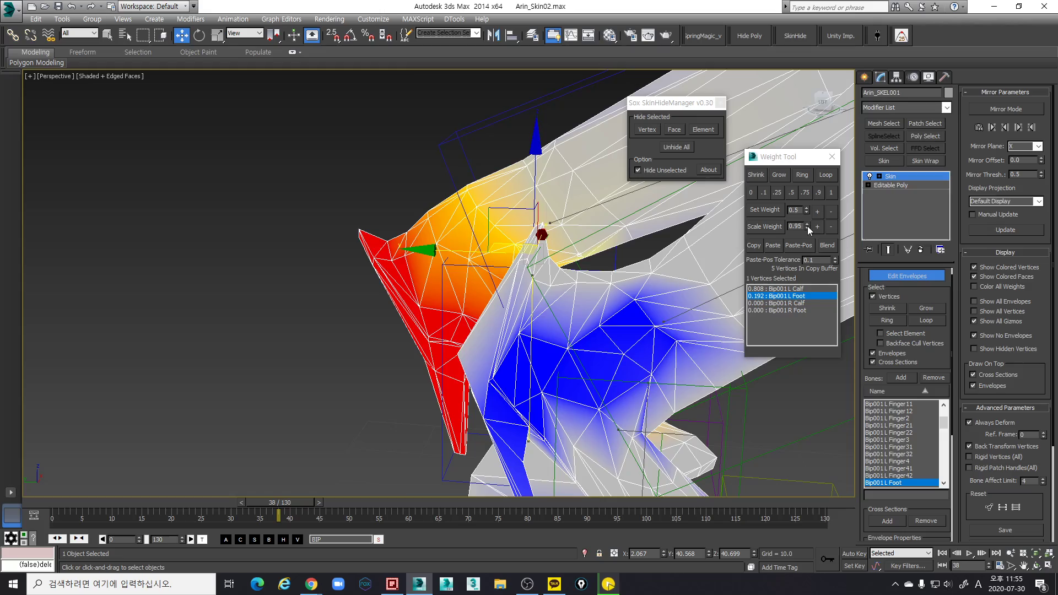
{"action": "left_click", "coordinate": [817, 213]}
{"action": "middle_click_drag", "start_coordinate": [727, 232], "coordinate": [524, 236], "text": "alt"}
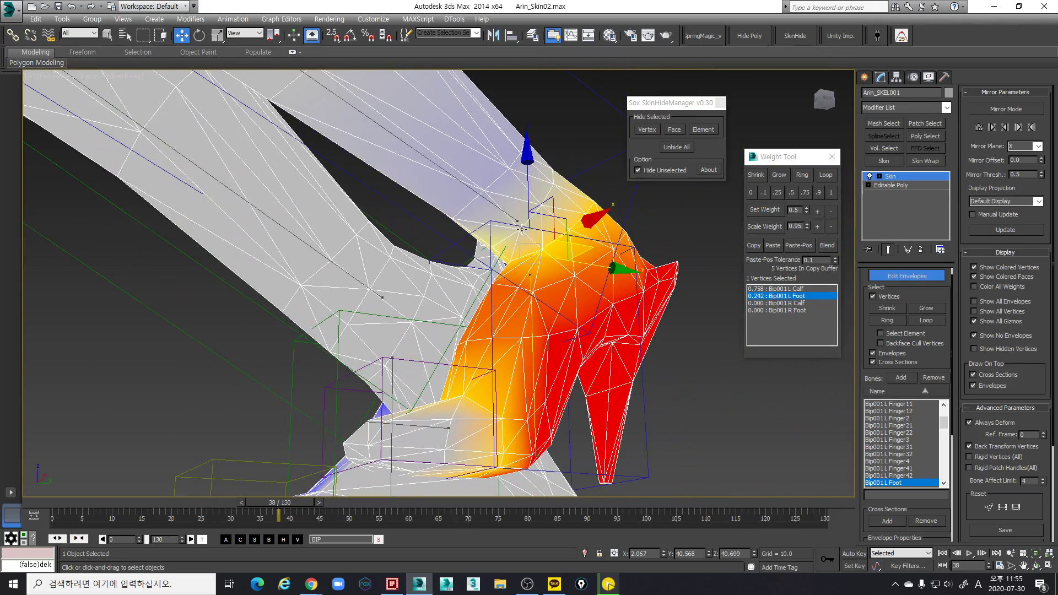
{"action": "key", "text": "ctrl+z"}
{"action": "left_click", "coordinate": [817, 211]}
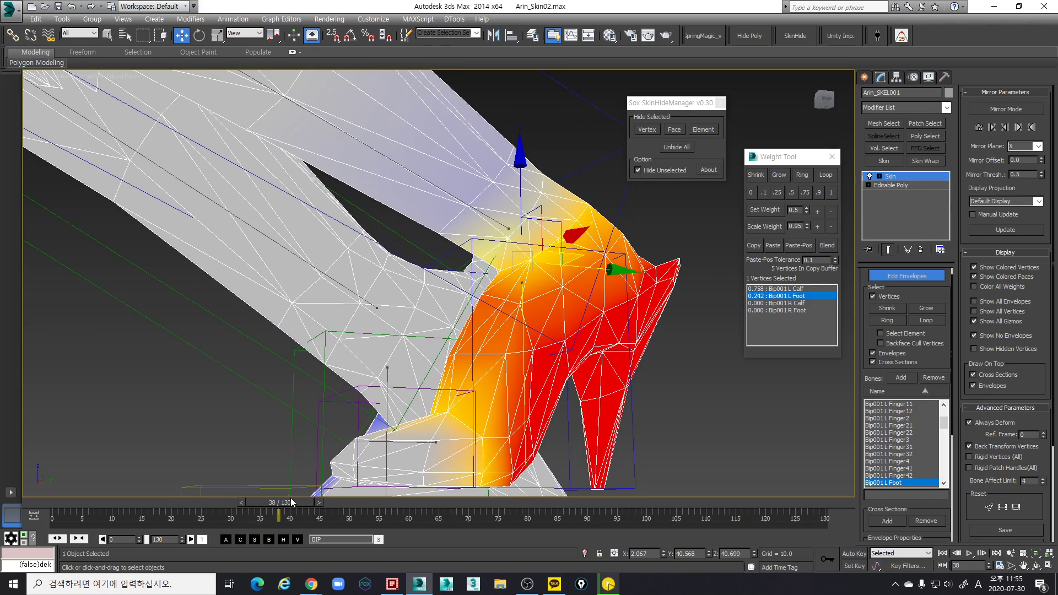
Scrub to frame 41 and check the deformation of the bent left ankle
{"action": "left_click_drag", "start_coordinate": [290, 497], "coordinate": [316, 499]}
{"action": "key", "text": "w"}
{"action": "scroll", "coordinate": [503, 376], "scroll_direction": "down", "scroll_amount": 3}
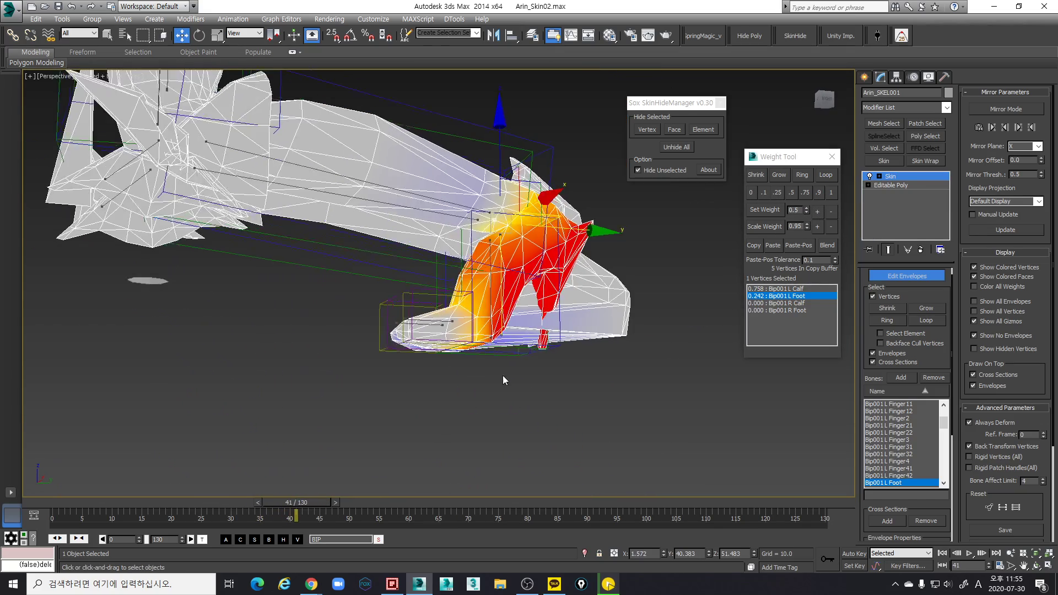
Select a crease vertex at the front of the left ankle and lower its Bip001 L Foot weight to 0.85
{"action": "mouse_move", "coordinate": [502, 375]}
{"action": "middle_mouse_down", "text": "alt"}
{"action": "mouse_move", "coordinate": [480, 399]}
{"action": "mouse_move", "coordinate": [481, 372]}
{"action": "middle_mouse_up", "text": "alt"}
{"action": "scroll", "coordinate": [488, 271], "scroll_direction": "up", "scroll_amount": 4}
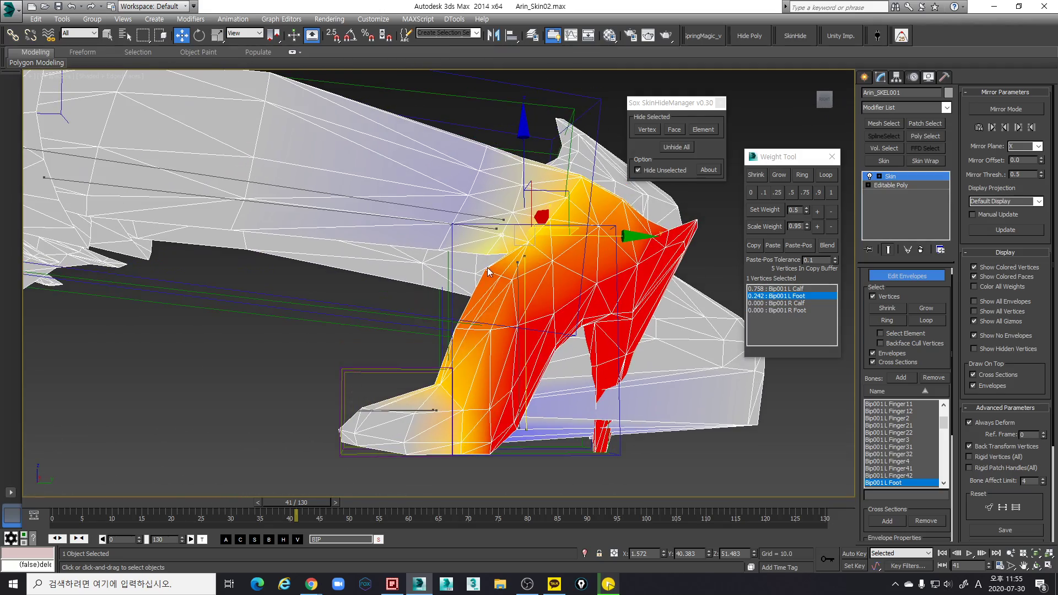
{"action": "left_click", "coordinate": [487, 270]}
{"action": "middle_click_drag", "start_coordinate": [489, 271], "coordinate": [561, 293], "text": "alt"}
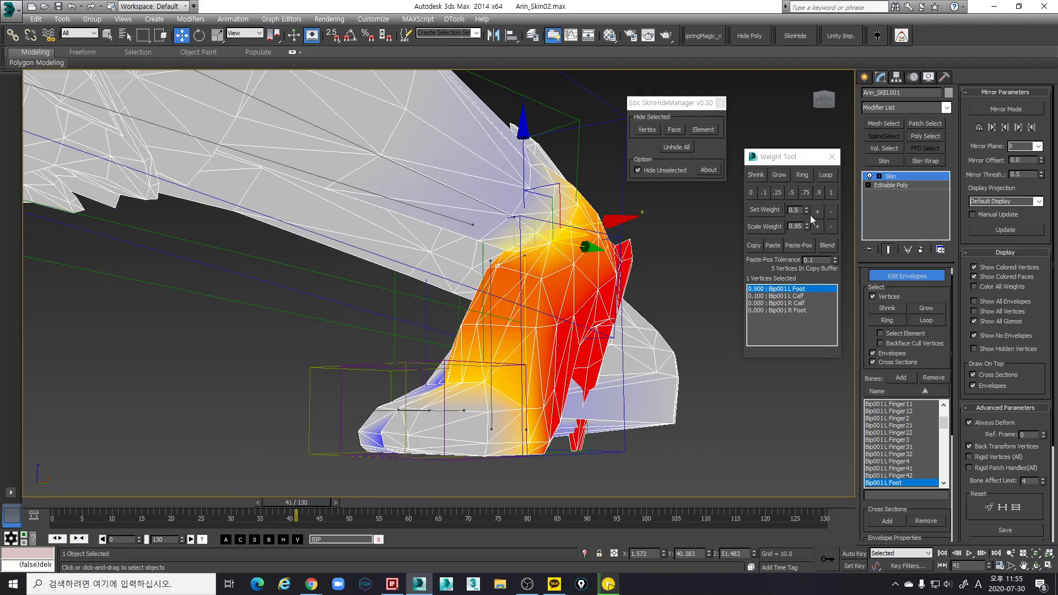
{"action": "left_click", "coordinate": [830, 213]}
Scrub back through frame 40 to frame 35 and inspect the ankle bend and the front of both legs
{"action": "middle_click_drag", "start_coordinate": [675, 325], "coordinate": [559, 384], "text": "alt"}
{"action": "scroll", "coordinate": [594, 337], "scroll_direction": "down", "scroll_amount": 4}
{"action": "left_click_drag", "start_coordinate": [296, 508], "coordinate": [293, 505]}
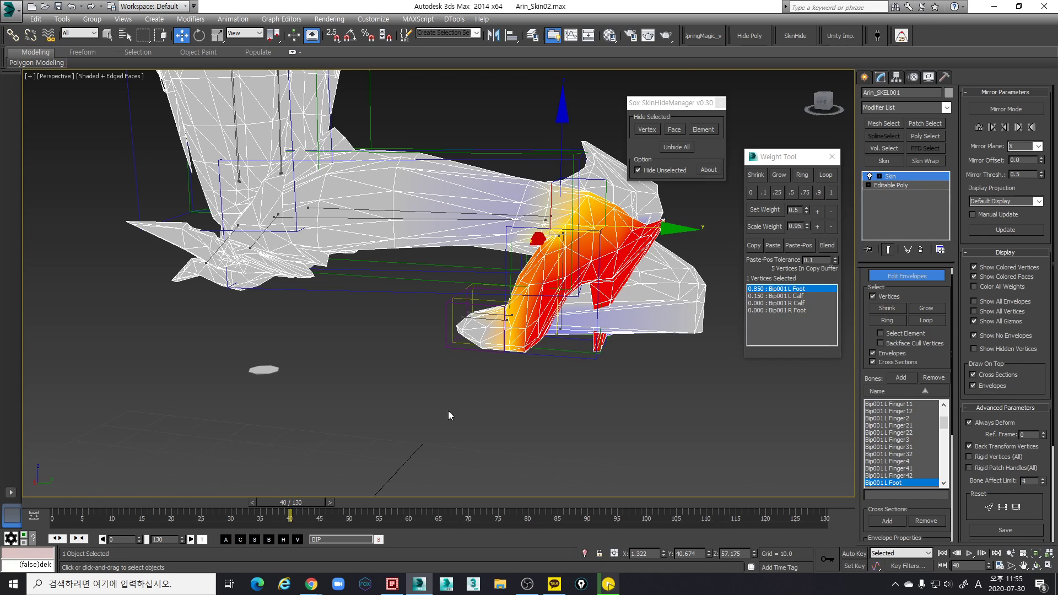
{"action": "middle_click_drag", "start_coordinate": [448, 411], "coordinate": [473, 378], "text": "alt"}
{"action": "left_click_drag", "start_coordinate": [290, 504], "coordinate": [261, 508]}
{"action": "middle_click_drag", "start_coordinate": [342, 336], "coordinate": [488, 385]}
{"action": "middle_click_drag", "start_coordinate": [488, 385], "coordinate": [522, 317], "text": "alt"}
{"action": "middle_click_drag", "start_coordinate": [522, 317], "coordinate": [531, 444]}
{"action": "scroll", "coordinate": [519, 384], "scroll_direction": "up", "scroll_amount": 3}
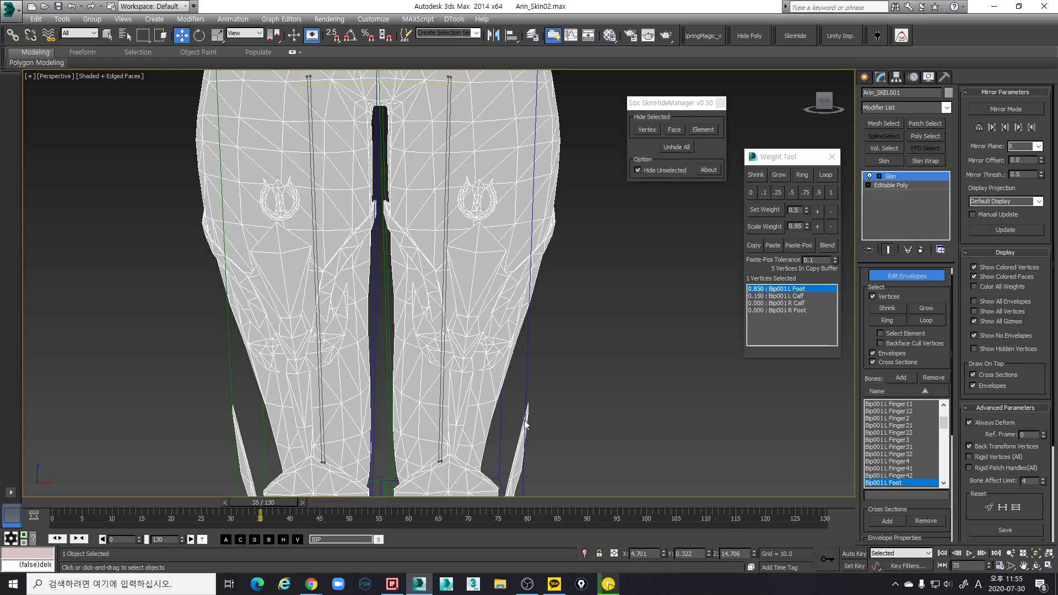
{"action": "middle_click_drag", "start_coordinate": [484, 411], "coordinate": [465, 435], "text": "alt"}
{"action": "scroll", "coordinate": [470, 313], "scroll_direction": "down", "scroll_amount": 3}
{"action": "middle_click_drag", "start_coordinate": [439, 316], "coordinate": [465, 316], "text": "alt"}
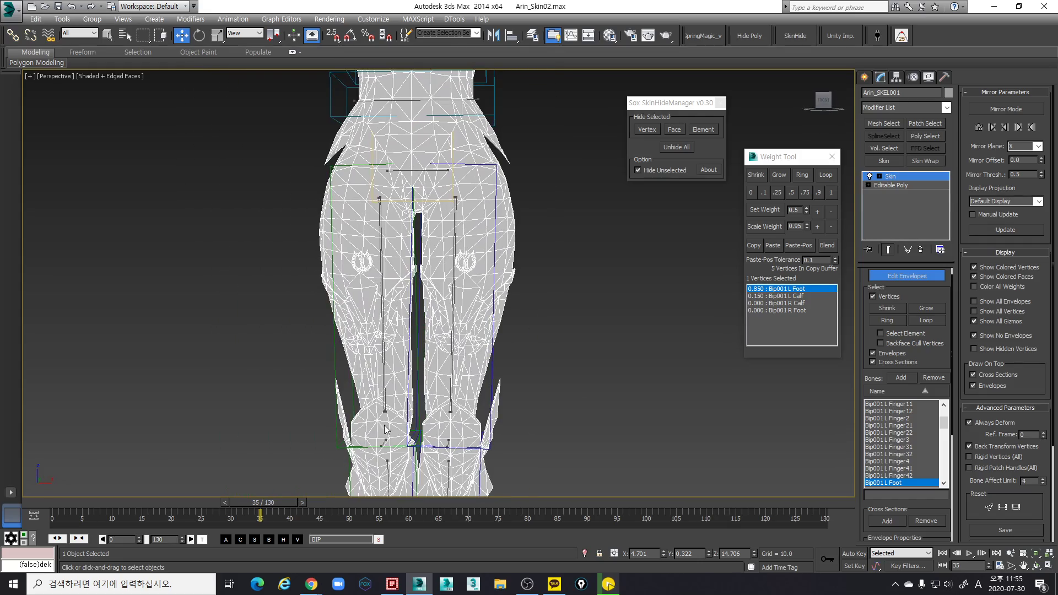
At frame 36, select the vertices on the mid-front of the left thigh and set their Bip001 L Thigh weight to 1
{"action": "mouse_move", "coordinate": [279, 504]}
{"action": "left_mouse_down"}
{"action": "mouse_move", "coordinate": [309, 504]}
{"action": "mouse_move", "coordinate": [285, 503]}
{"action": "left_mouse_up"}
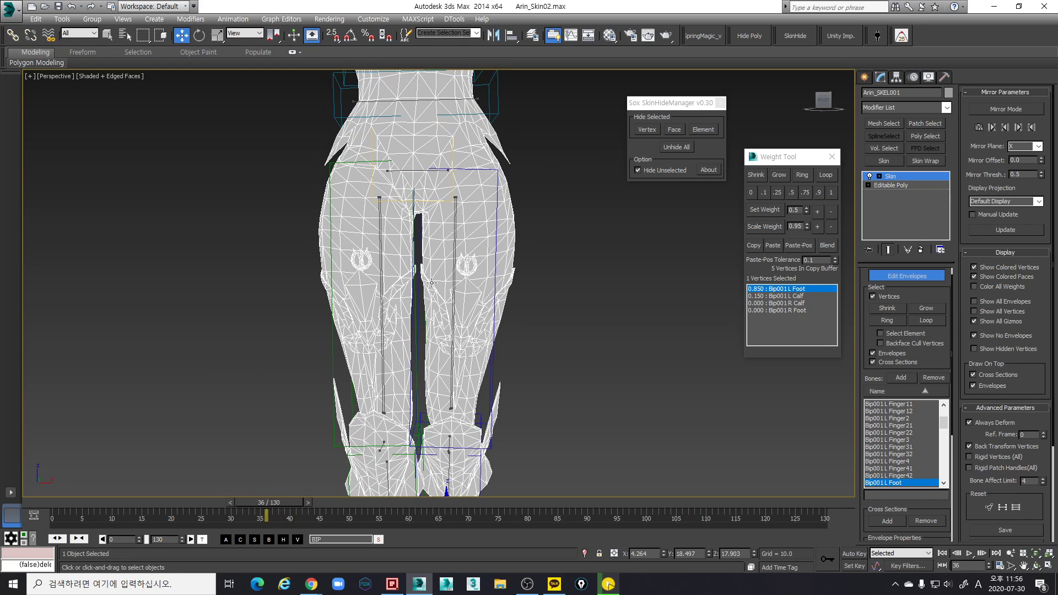
{"action": "left_click_drag", "start_coordinate": [543, 358], "coordinate": [543, 359]}
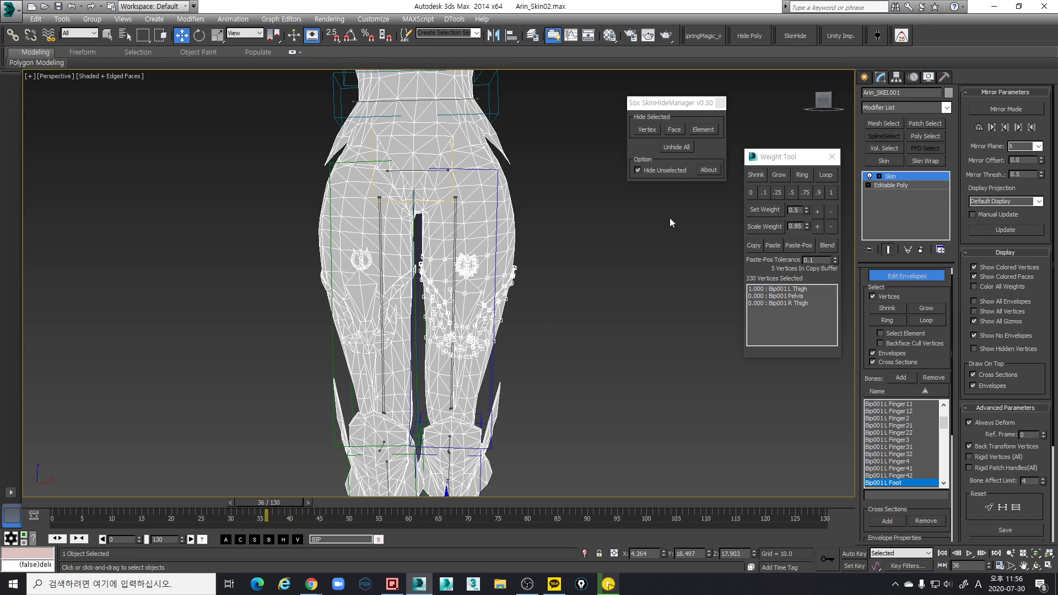
{"action": "left_click", "coordinate": [809, 289]}
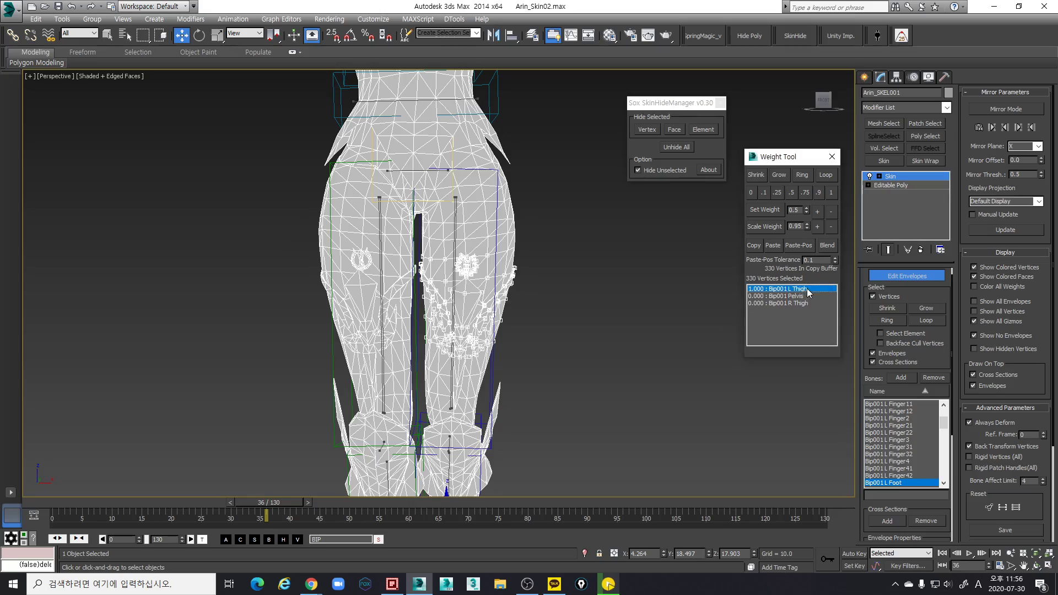
{"action": "left_click", "coordinate": [830, 195]}
Select the mid-thigh vertices on the back of the left leg and set their Bip001 L Thigh weight to 1
{"action": "middle_click_drag", "start_coordinate": [581, 283], "coordinate": [467, 292], "text": "alt"}
{"action": "scroll", "coordinate": [573, 274], "scroll_direction": "down", "scroll_amount": 3}
{"action": "scroll", "coordinate": [431, 319], "scroll_direction": "up", "scroll_amount": 5}
{"action": "middle_click_drag", "start_coordinate": [520, 315], "coordinate": [414, 271], "text": "alt"}
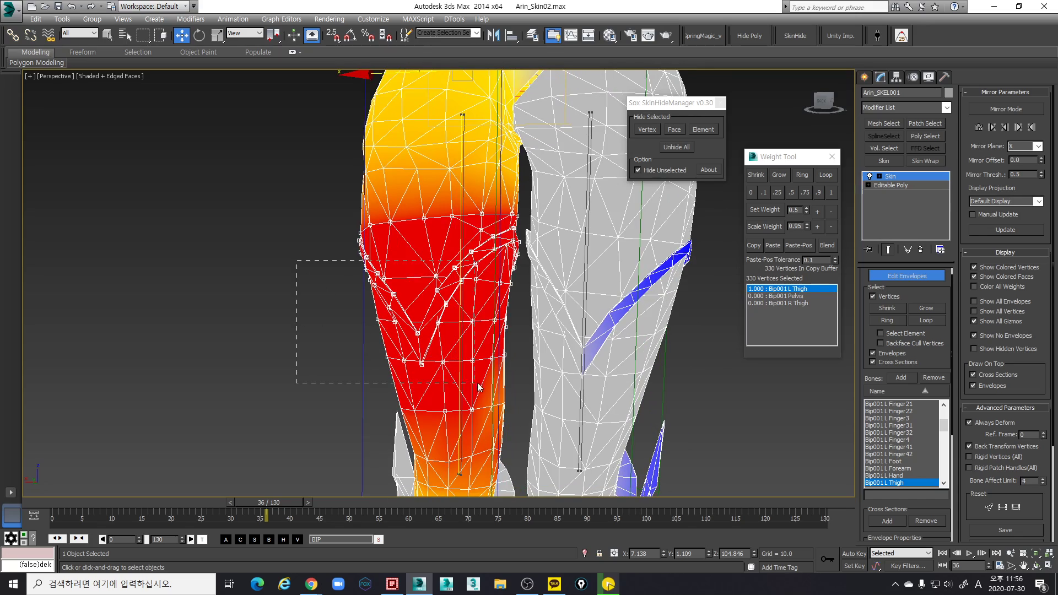
{"action": "left_click_drag", "start_coordinate": [477, 383], "coordinate": [479, 384]}
{"action": "left_click", "coordinate": [830, 193]}
Scrub to frame 19 and examine the left thigh's deformation and weight colours from behind and in front
{"action": "scroll", "coordinate": [472, 286], "scroll_direction": "down", "scroll_amount": 3}
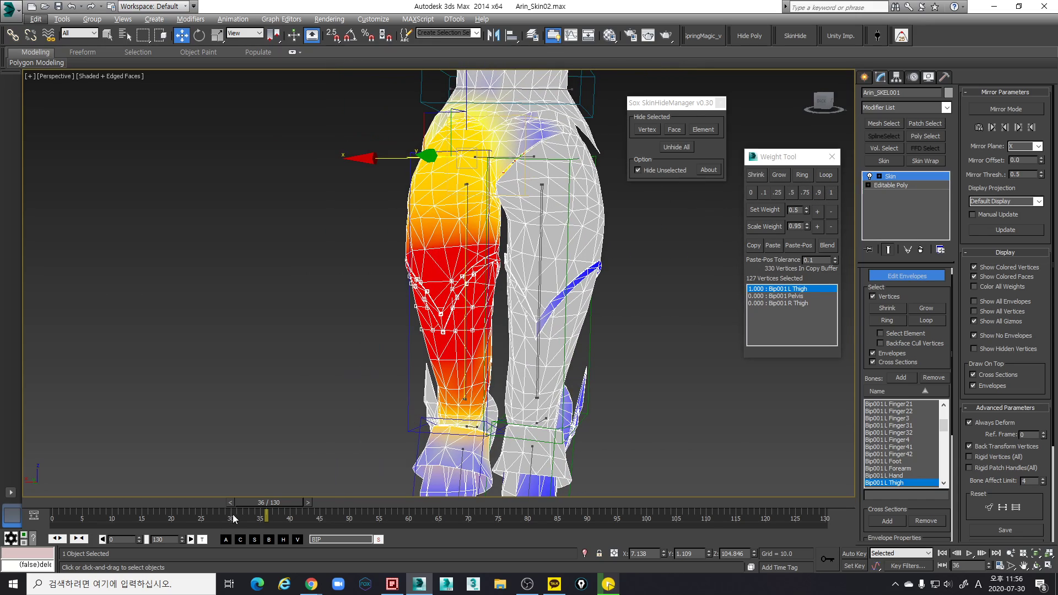
{"action": "left_click_drag", "start_coordinate": [278, 502], "coordinate": [180, 460]}
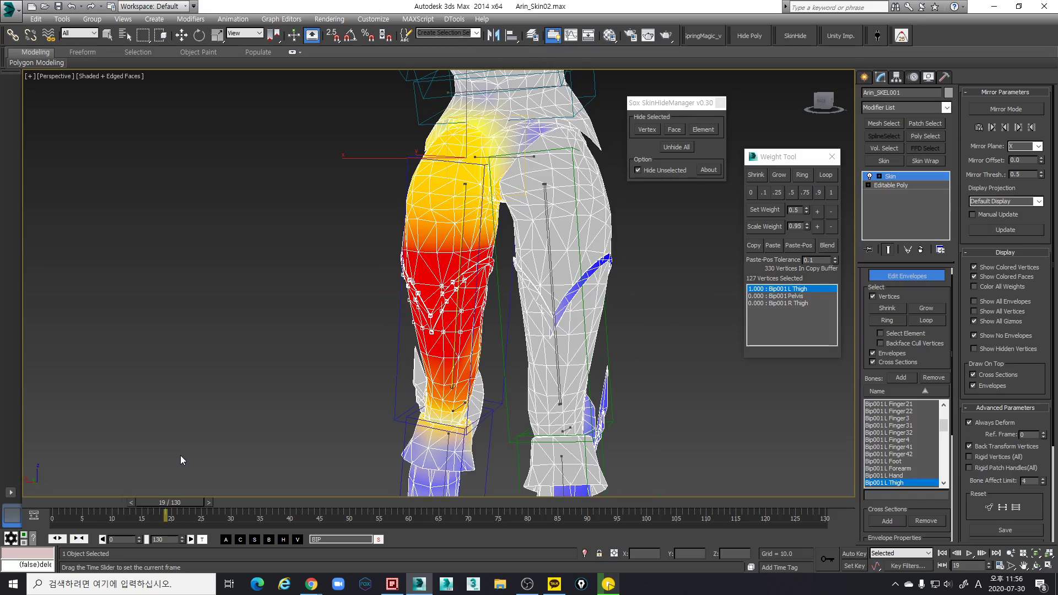
{"action": "key", "text": "w"}
{"action": "scroll", "coordinate": [514, 359], "scroll_direction": "down", "scroll_amount": 8}
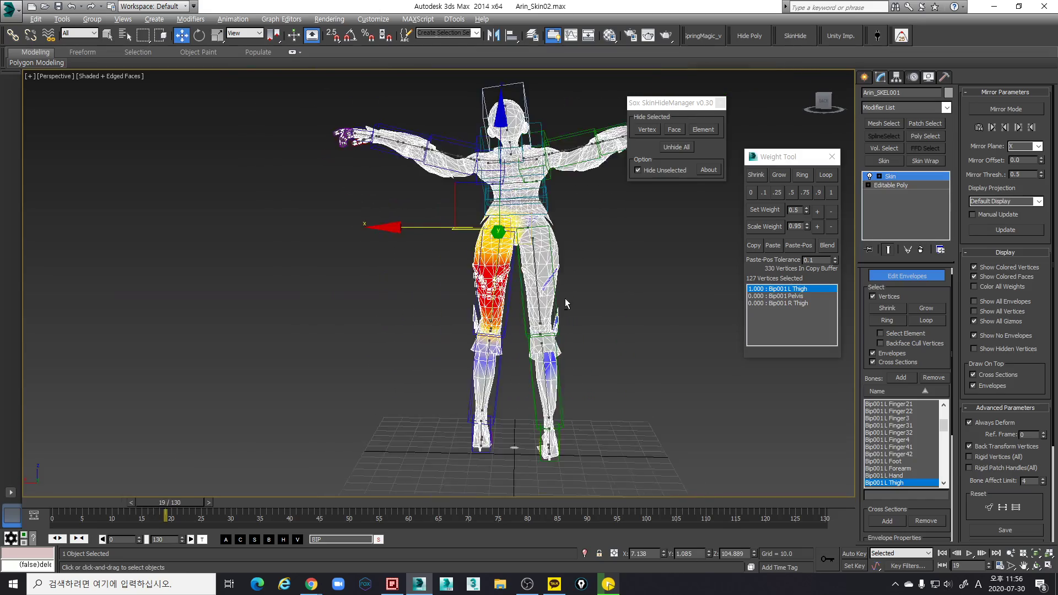
{"action": "left_click_drag", "start_coordinate": [564, 298], "coordinate": [722, 301], "text": "alt"}
{"action": "middle_click_drag", "start_coordinate": [722, 300], "coordinate": [743, 297], "text": "alt"}
{"action": "scroll", "coordinate": [563, 292], "scroll_direction": "up", "scroll_amount": 5}
{"action": "middle_click_drag", "start_coordinate": [551, 310], "coordinate": [533, 281]}
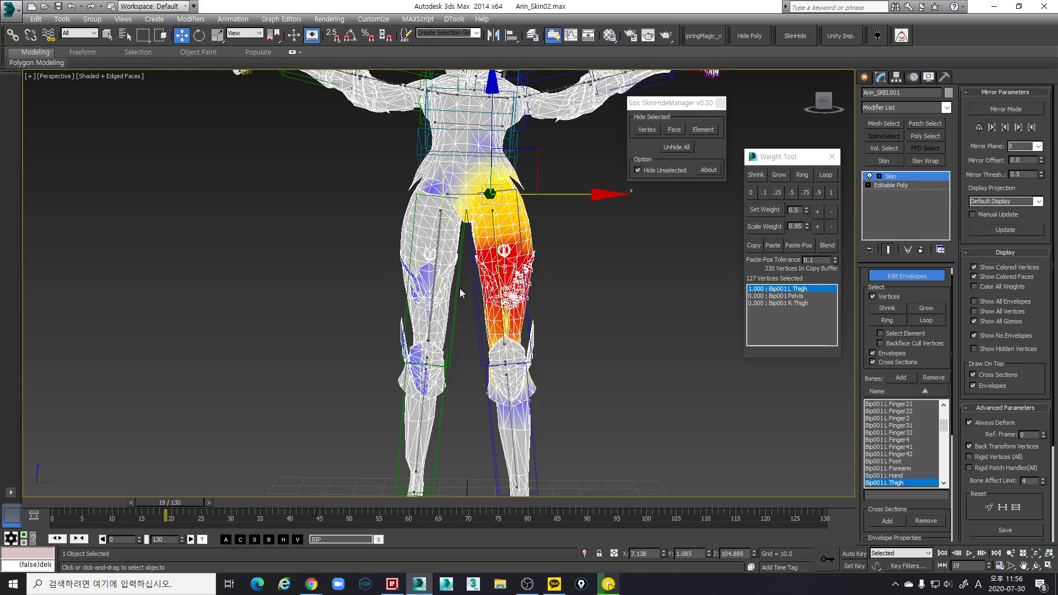
Select a vertex on the front of the left thigh above the knee and grow the selection around it
{"action": "middle_click_drag", "start_coordinate": [460, 293], "coordinate": [470, 321]}
{"action": "scroll", "coordinate": [474, 323], "scroll_direction": "up", "scroll_amount": 5}
{"action": "middle_click_drag", "start_coordinate": [540, 370], "coordinate": [513, 277]}
{"action": "left_click", "coordinate": [532, 376]}
{"action": "middle_click_drag", "start_coordinate": [533, 376], "coordinate": [731, 210], "text": "alt"}
{"action": "left_click", "coordinate": [777, 175]}
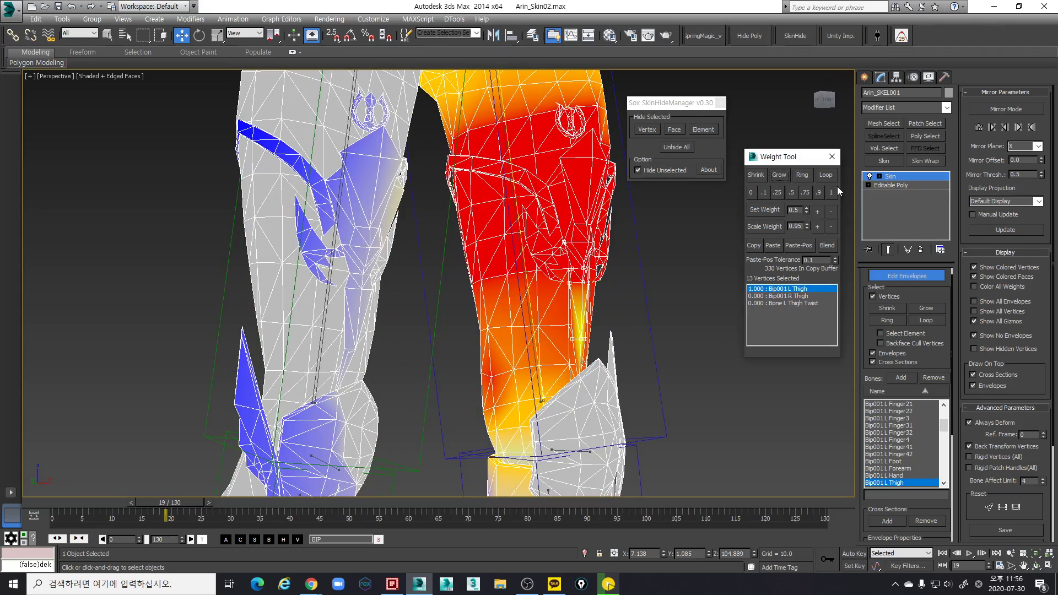
Switch to wireframe, select a vertex on the lower left thigh and make Bone L Thigh Twist the active bone
{"action": "scroll", "coordinate": [632, 233], "scroll_direction": "down", "scroll_amount": 3}
{"action": "mouse_move", "coordinate": [632, 233]}
{"action": "middle_mouse_down", "text": "alt"}
{"action": "mouse_move", "coordinate": [604, 252]}
{"action": "mouse_move", "coordinate": [639, 251]}
{"action": "middle_mouse_up", "text": "alt"}
{"action": "scroll", "coordinate": [634, 253], "scroll_direction": "down", "scroll_amount": 2}
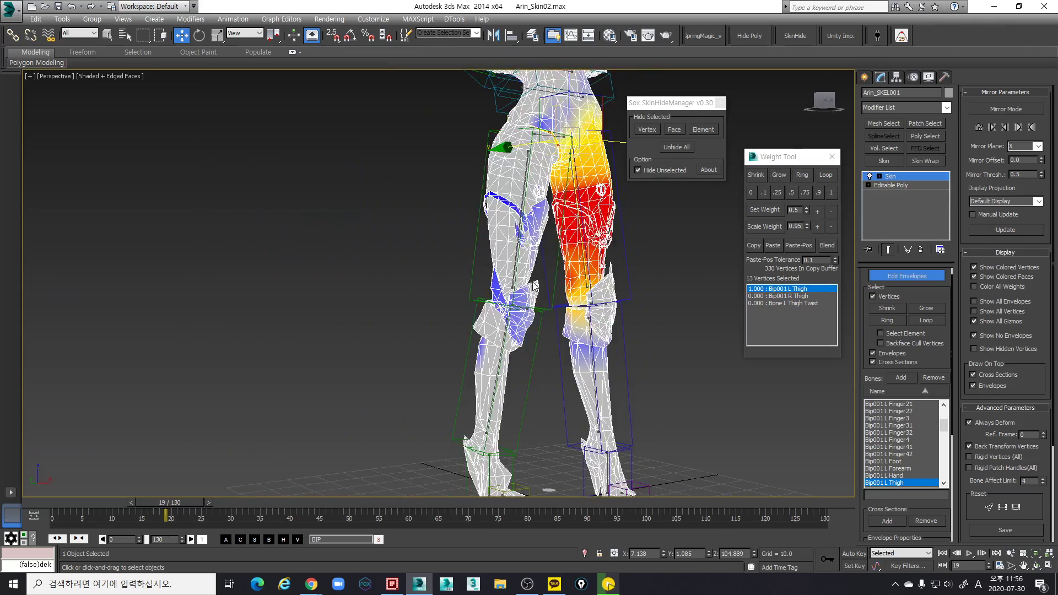
{"action": "scroll", "coordinate": [584, 276], "scroll_direction": "up", "scroll_amount": 3}
{"action": "middle_click_drag", "start_coordinate": [581, 278], "coordinate": [563, 353]}
{"action": "key", "text": "F3"}
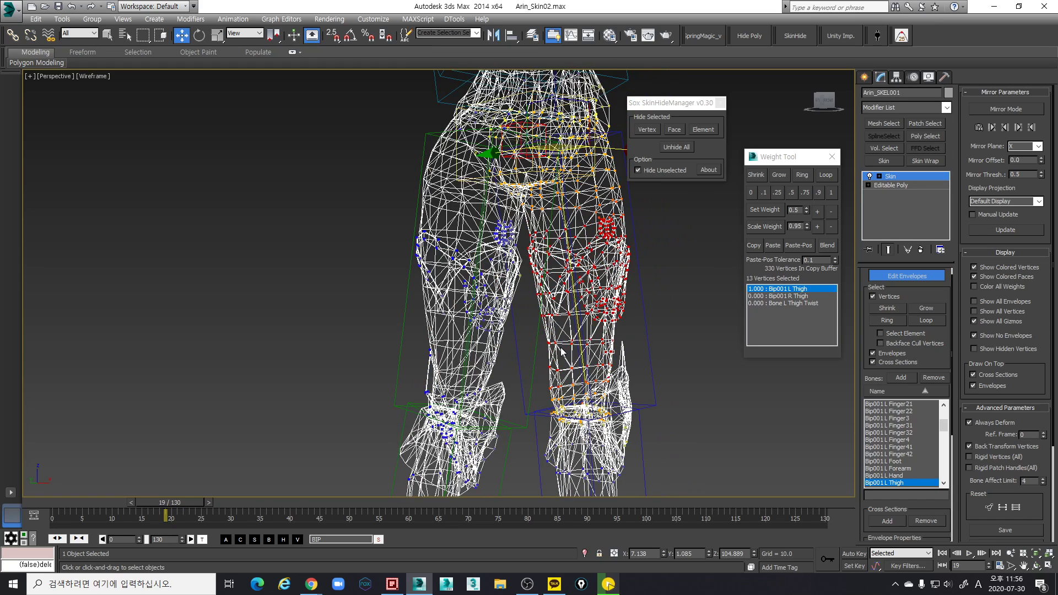
{"action": "left_click", "coordinate": [557, 342]}
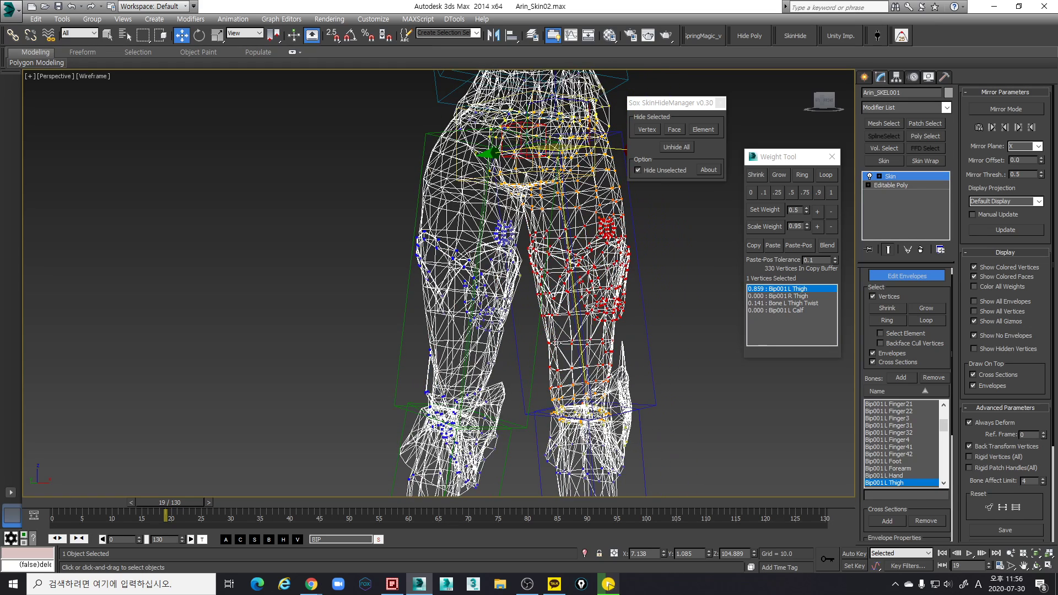
{"action": "left_click", "coordinate": [809, 304]}
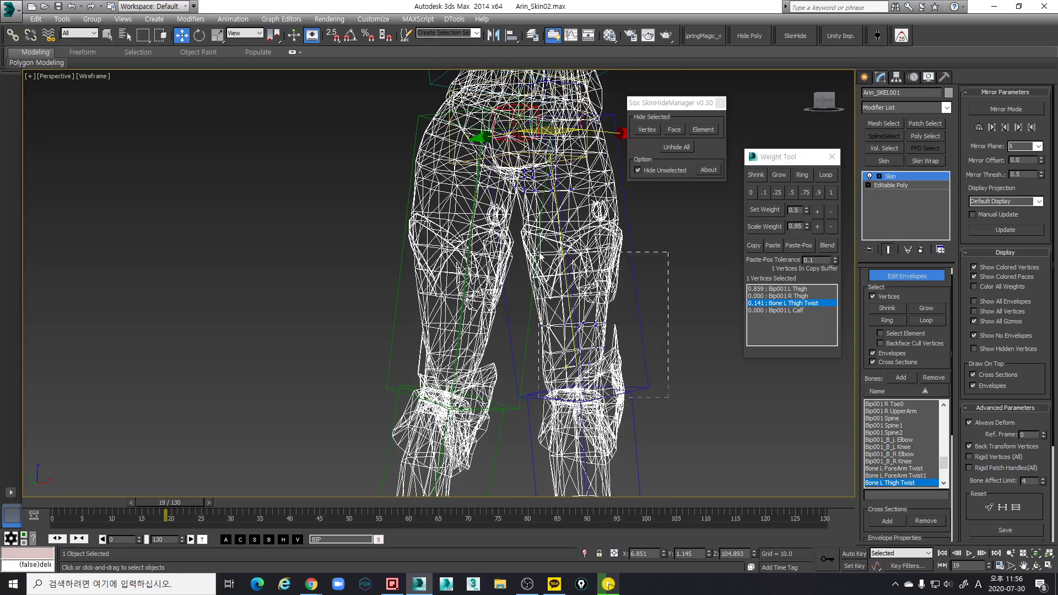
Select all lower left-thigh and upper knee vertices, set their Bone L Thigh Twist weight to 0, and return to shaded display
{"action": "left_click_drag", "start_coordinate": [668, 397], "coordinate": [539, 255]}
{"action": "left_click", "coordinate": [753, 245]}
{"action": "mouse_move", "coordinate": [648, 321]}
{"action": "middle_mouse_down"}
{"action": "mouse_move", "coordinate": [634, 289]}
{"action": "mouse_move", "coordinate": [617, 322]}
{"action": "mouse_move", "coordinate": [610, 269]}
{"action": "middle_mouse_up"}
{"action": "key", "text": "F3"}
Select the vertices across the inner upper left thigh and set their Bone L Thigh Twist weight to 0
{"action": "scroll", "coordinate": [608, 308], "scroll_direction": "down", "scroll_amount": 5}
{"action": "scroll", "coordinate": [613, 357], "scroll_direction": "up", "scroll_amount": 5}
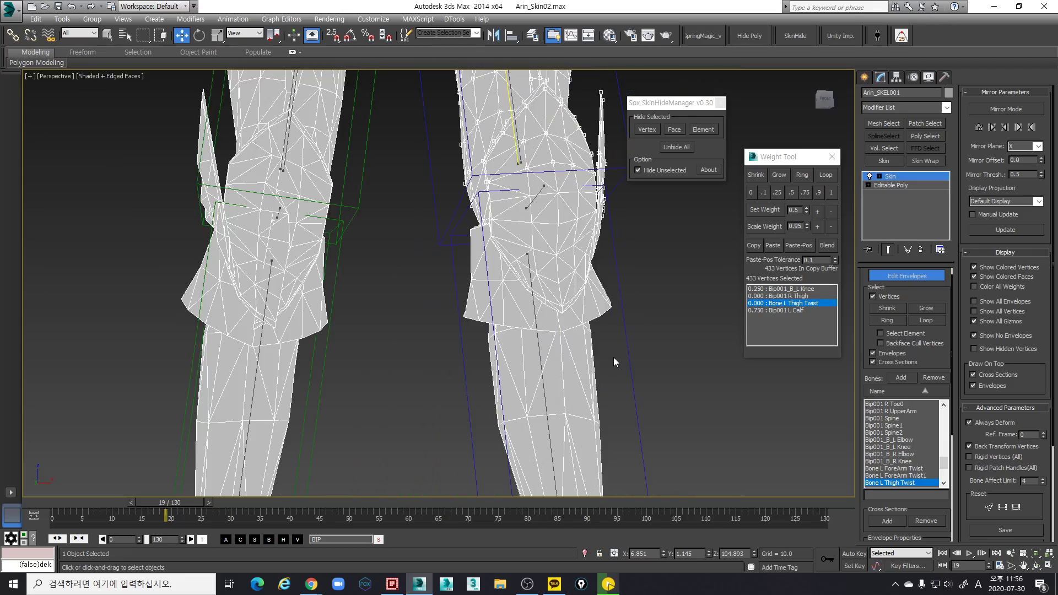
{"action": "middle_click_drag", "start_coordinate": [613, 356], "coordinate": [601, 263]}
{"action": "scroll", "coordinate": [590, 325], "scroll_direction": "down", "scroll_amount": 3}
{"action": "middle_click_drag", "start_coordinate": [590, 325], "coordinate": [588, 375]}
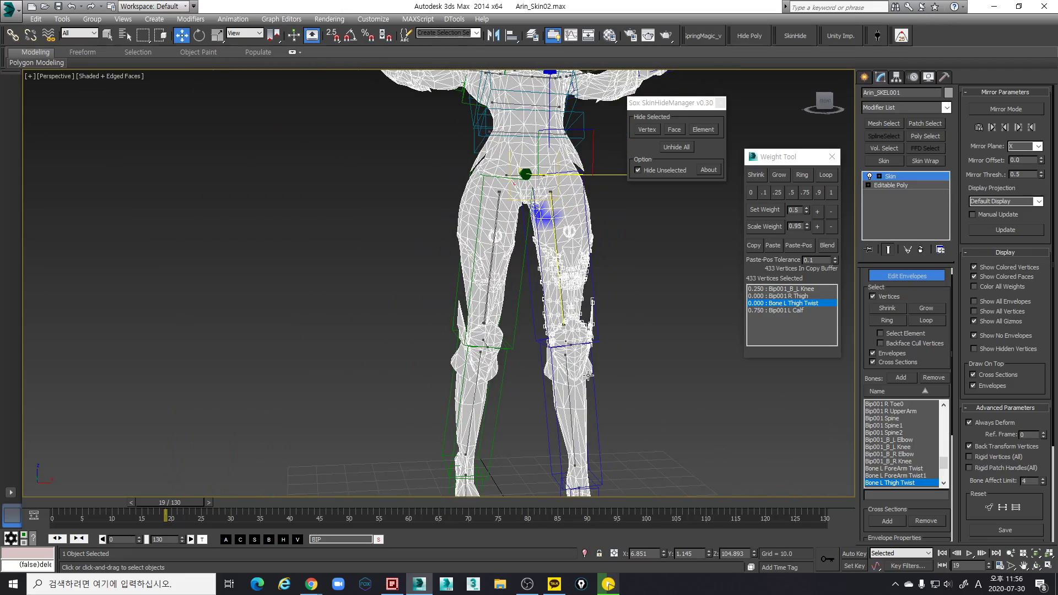
{"action": "scroll", "coordinate": [559, 327], "scroll_direction": "down", "scroll_amount": 3}
{"action": "middle_click_drag", "start_coordinate": [559, 327], "coordinate": [566, 372]}
{"action": "scroll", "coordinate": [547, 311], "scroll_direction": "up", "scroll_amount": 5}
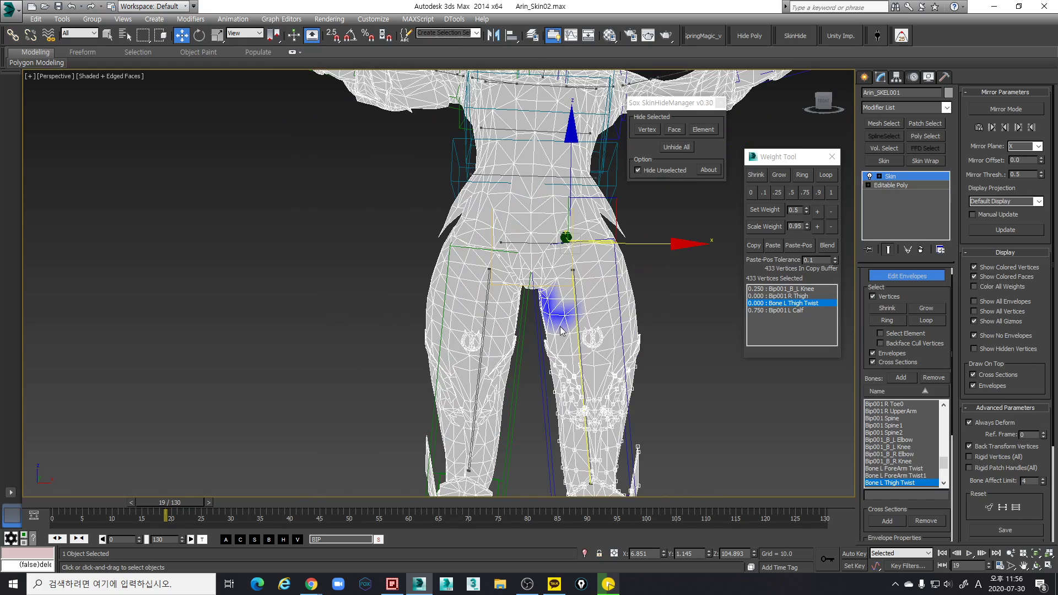
{"action": "left_click_drag", "start_coordinate": [518, 292], "coordinate": [618, 348]}
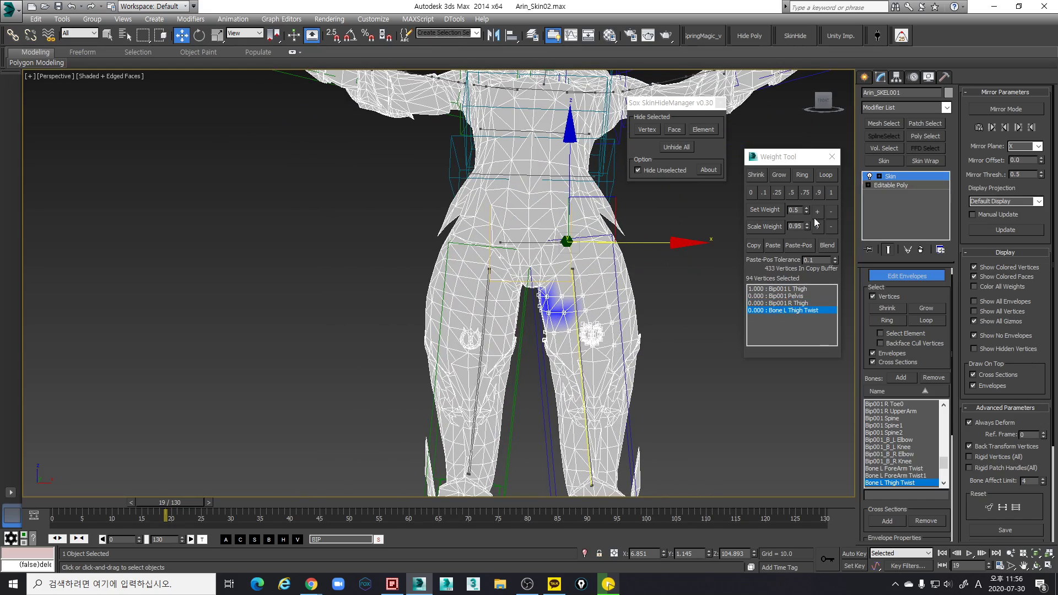
{"action": "left_click", "coordinate": [752, 194]}
Select the remaining tinted vertices beside the crotch and set their Bone L Thigh Twist weight to 0
{"action": "middle_click_drag", "start_coordinate": [644, 334], "coordinate": [594, 271]}
{"action": "scroll", "coordinate": [588, 273], "scroll_direction": "up", "scroll_amount": 4}
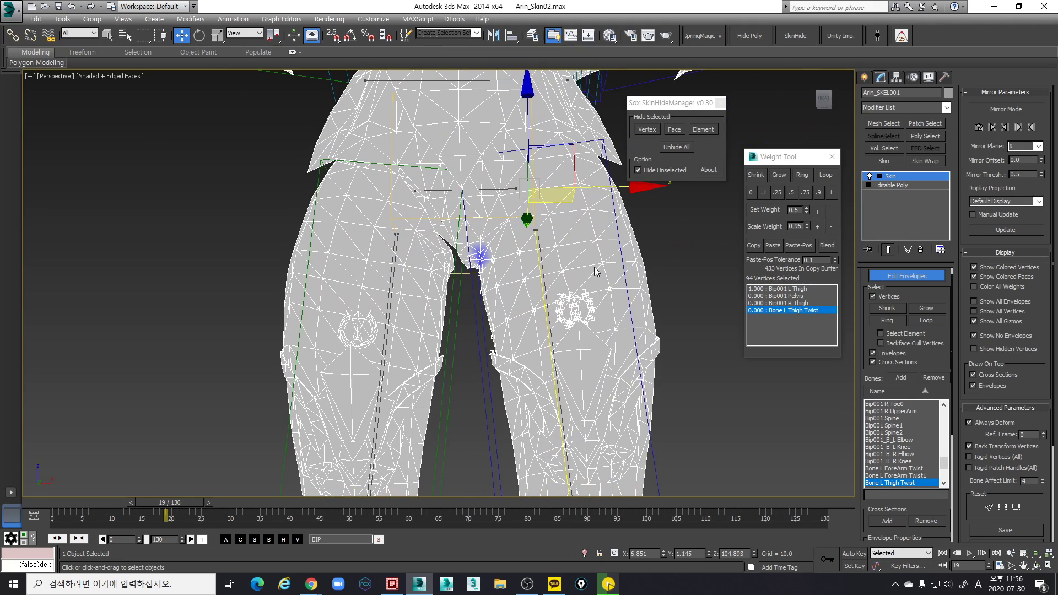
{"action": "left_click_drag", "start_coordinate": [491, 269], "coordinate": [475, 236]}
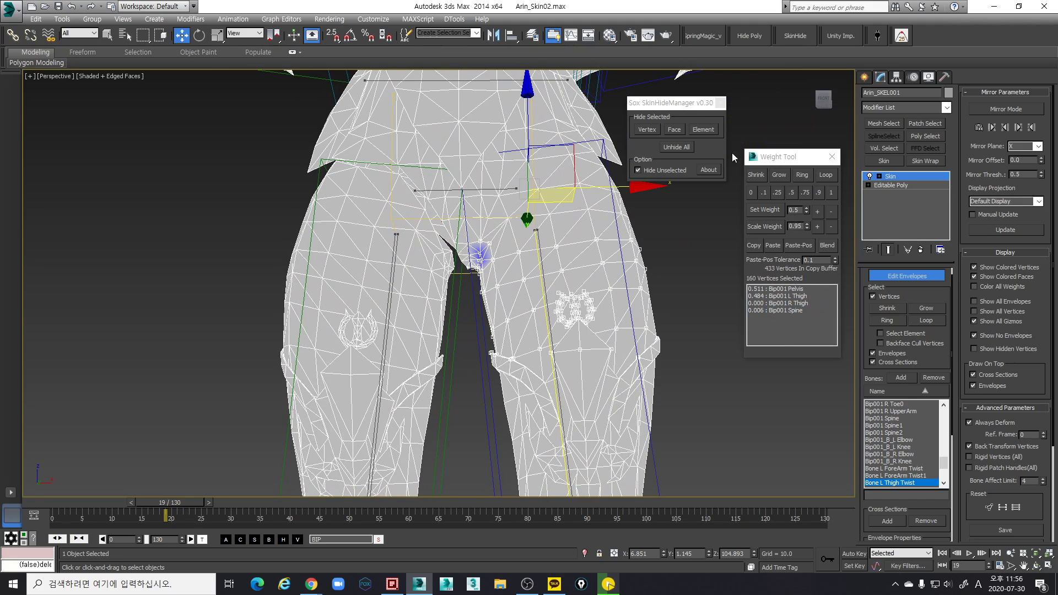
{"action": "left_click", "coordinate": [751, 193]}
{"action": "scroll", "coordinate": [628, 300], "scroll_direction": "down", "scroll_amount": 3}
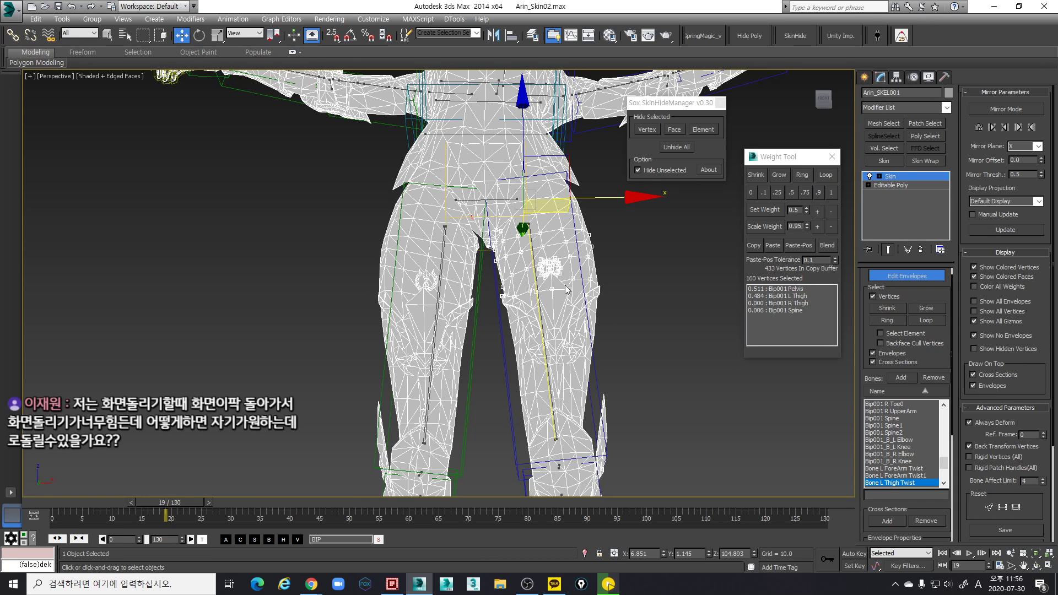
Select vertices on the outer upper left thigh and orbit the view around them
{"action": "mouse_move", "coordinate": [566, 289]}
{"action": "middle_mouse_down", "text": "alt"}
{"action": "mouse_move", "coordinate": [530, 267]}
{"action": "mouse_move", "coordinate": [556, 288]}
{"action": "middle_mouse_up", "text": "alt"}
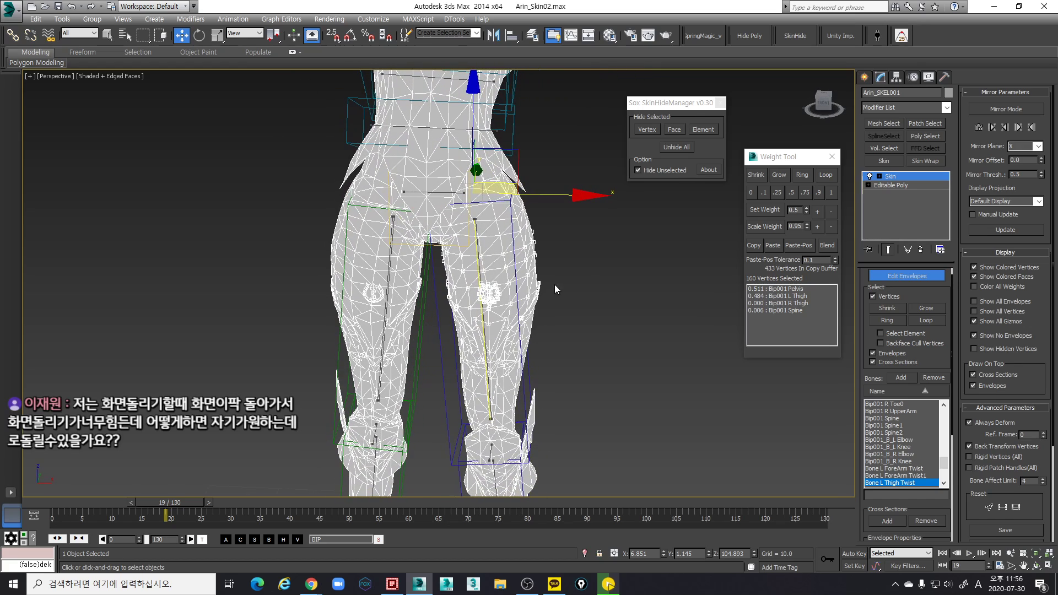
{"action": "left_click_drag", "start_coordinate": [522, 253], "coordinate": [493, 234]}
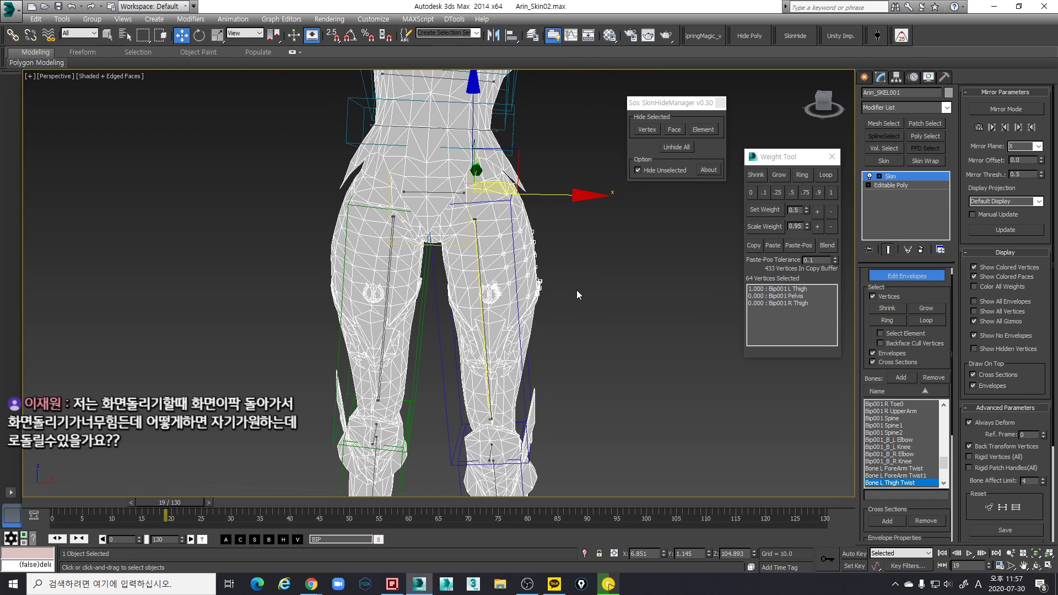
{"action": "left_click_drag", "start_coordinate": [516, 271], "coordinate": [476, 236]}
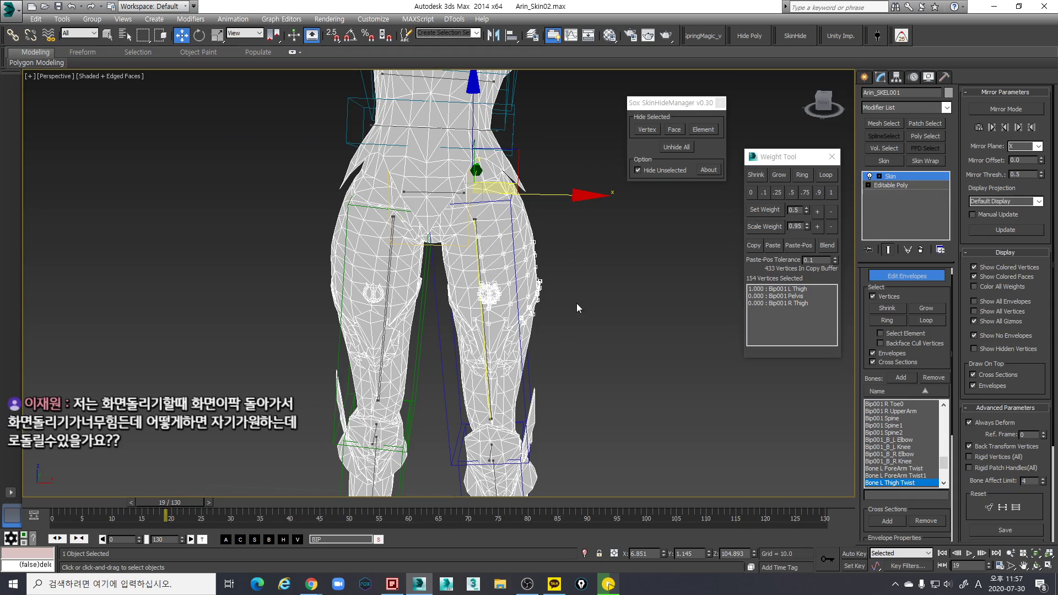
{"action": "middle_click_drag", "start_coordinate": [576, 303], "coordinate": [526, 284], "text": "alt"}
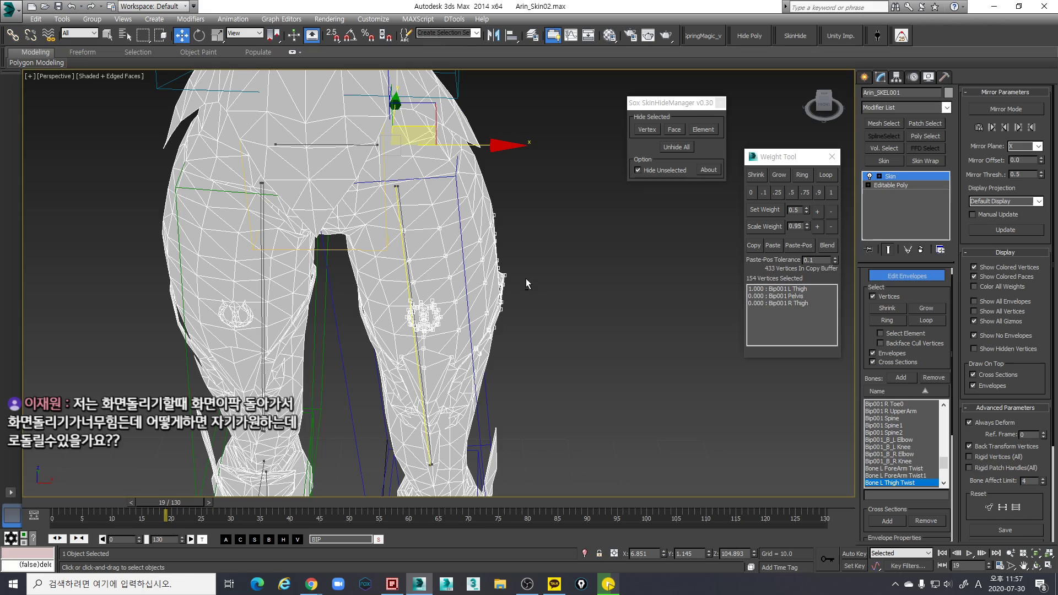
Clear the selection, select the vertices around the left thigh's emblem and frame them in the view
{"action": "middle_click_drag", "start_coordinate": [559, 295], "coordinate": [624, 253], "text": "alt"}
{"action": "left_click", "coordinate": [623, 252]}
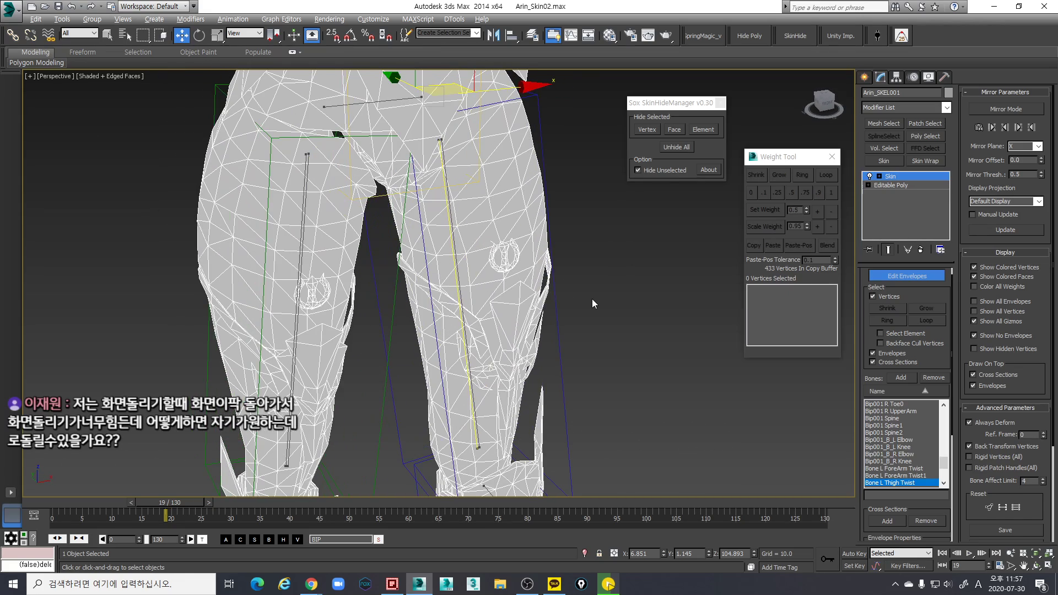
{"action": "middle_click_drag", "start_coordinate": [592, 298], "coordinate": [560, 263], "text": "alt"}
{"action": "left_click_drag", "start_coordinate": [560, 276], "coordinate": [494, 220]}
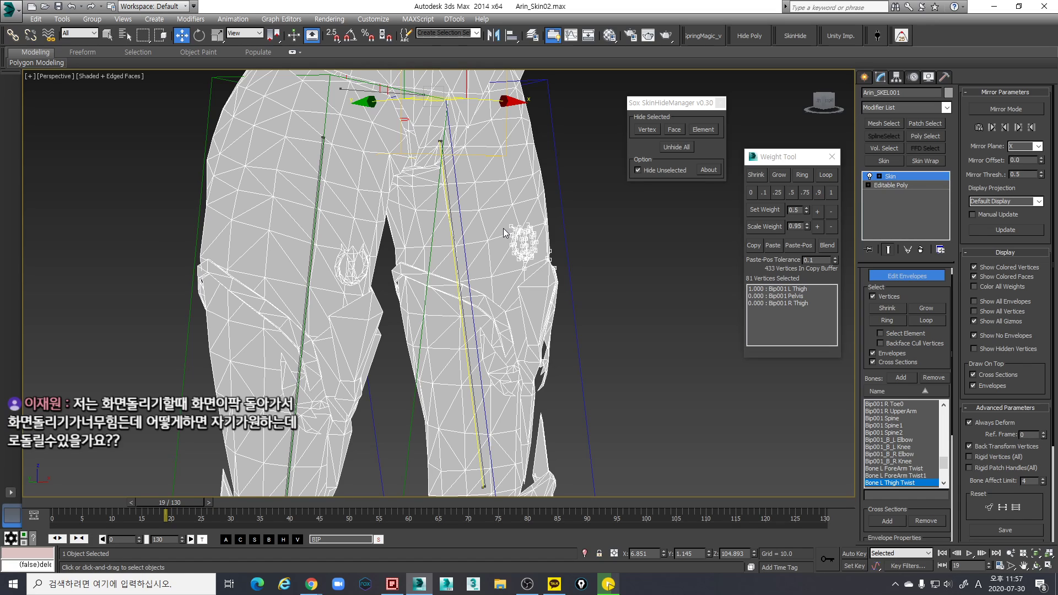
{"action": "key", "text": "z"}
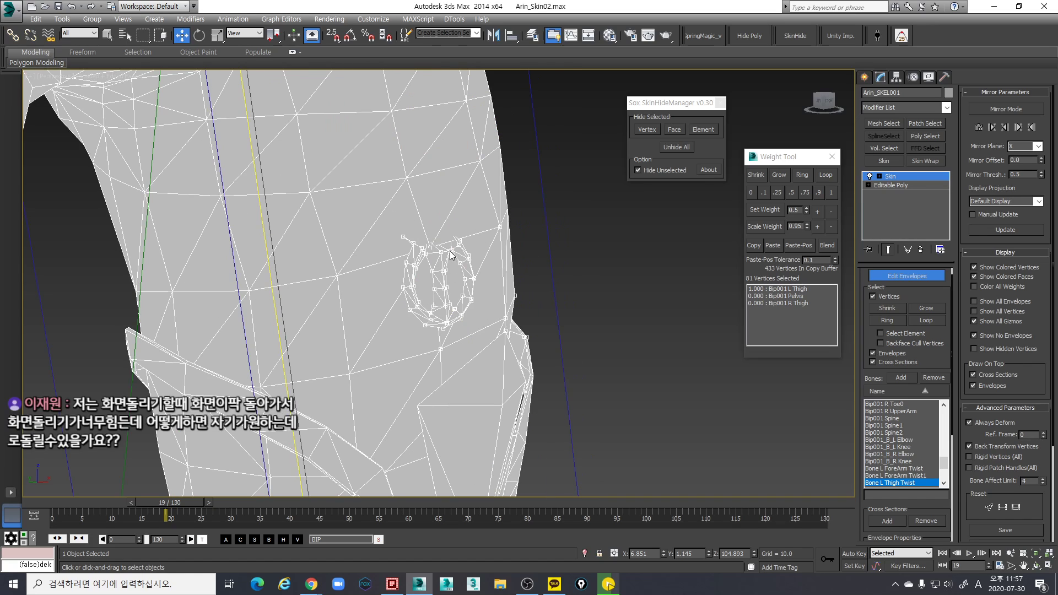
{"action": "scroll", "coordinate": [448, 279], "scroll_direction": "down", "scroll_amount": 5}
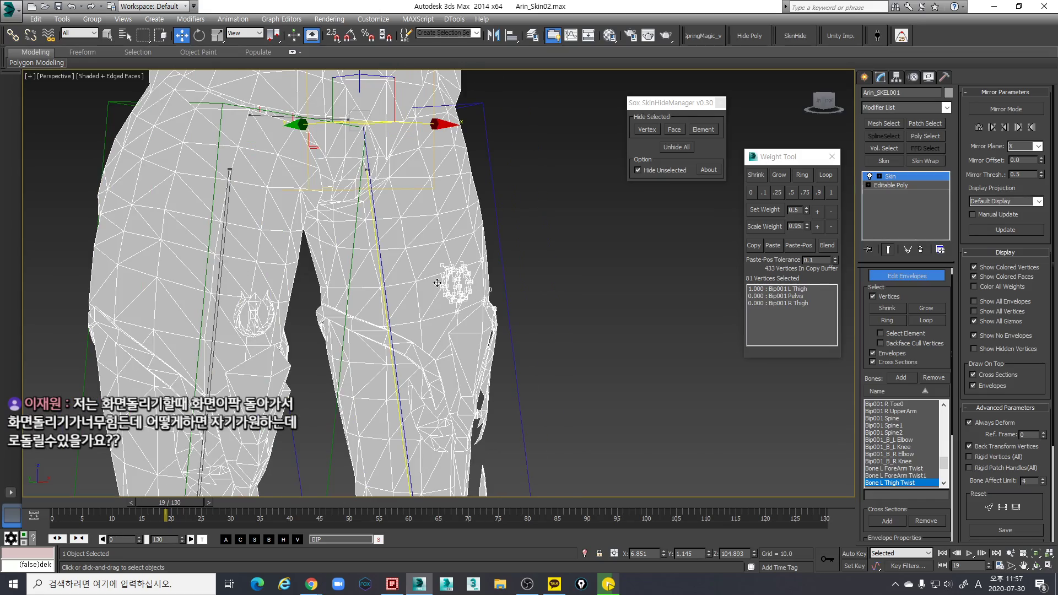
Select a small vertex group on the left thigh's outer edge and orbit and zoom around it
{"action": "middle_click_drag", "start_coordinate": [519, 318], "coordinate": [573, 310], "text": "alt"}
{"action": "left_click_drag", "start_coordinate": [573, 310], "coordinate": [496, 257]}
{"action": "middle_click_drag", "start_coordinate": [525, 333], "coordinate": [567, 358], "text": "alt"}
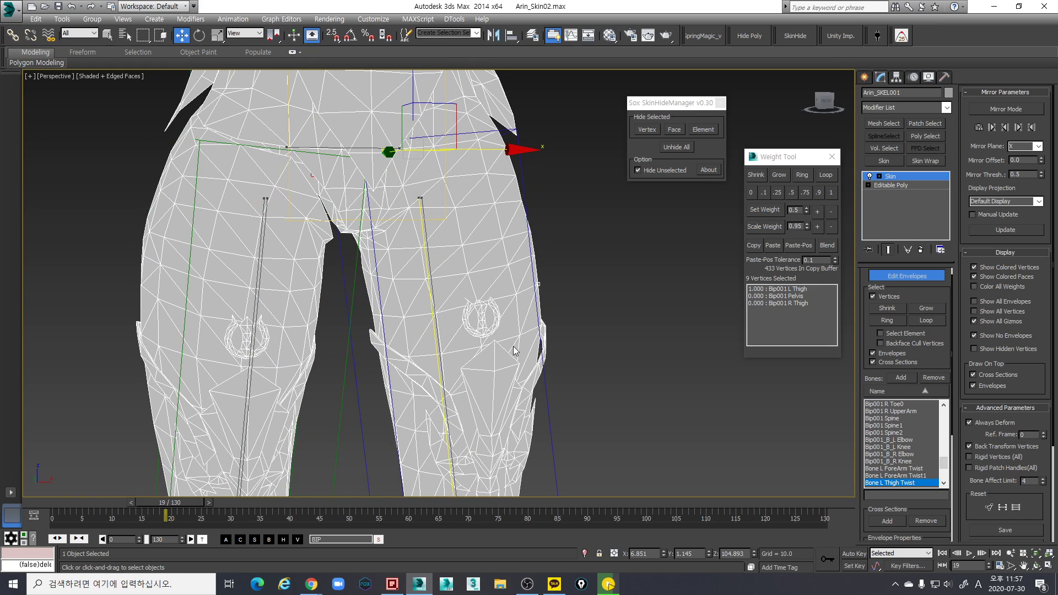
{"action": "scroll", "coordinate": [522, 319], "scroll_direction": "up", "scroll_amount": 2}
{"action": "scroll", "coordinate": [523, 319], "scroll_direction": "down", "scroll_amount": 2}
{"action": "scroll", "coordinate": [522, 323], "scroll_direction": "up", "scroll_amount": 2}
{"action": "scroll", "coordinate": [522, 323], "scroll_direction": "down", "scroll_amount": 2}
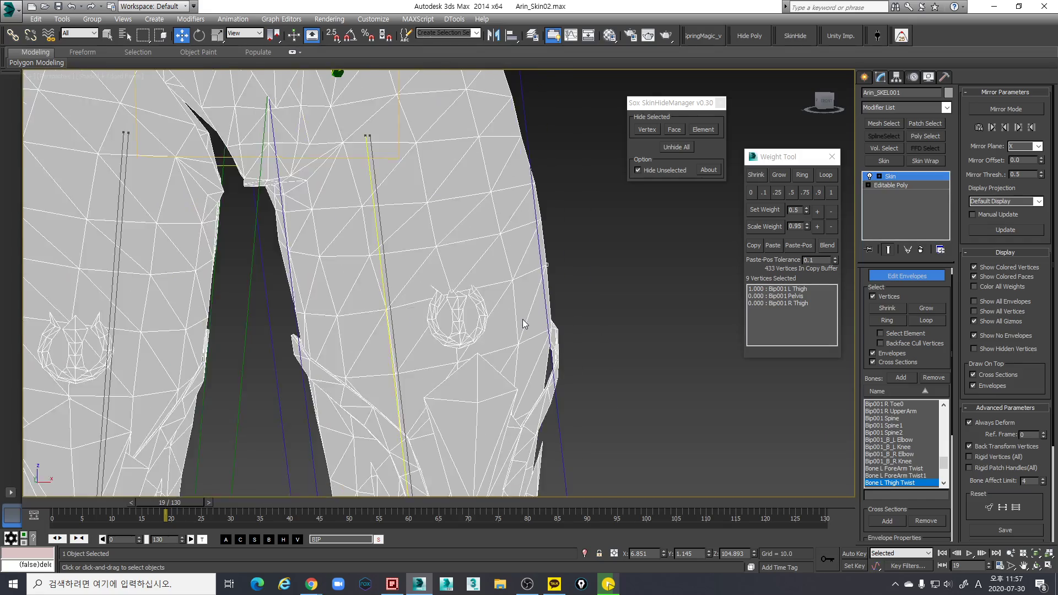
{"action": "scroll", "coordinate": [522, 323], "scroll_direction": "up", "scroll_amount": 2}
{"action": "scroll", "coordinate": [522, 323], "scroll_direction": "down", "scroll_amount": 2}
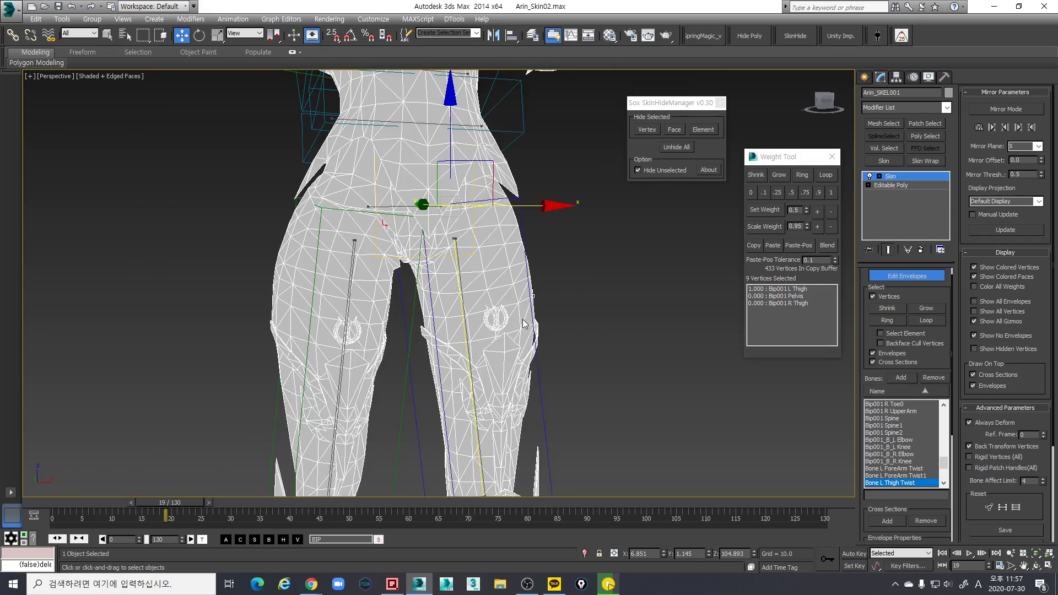
{"action": "scroll", "coordinate": [522, 323], "scroll_direction": "up", "scroll_amount": 3}
{"action": "scroll", "coordinate": [522, 319], "scroll_direction": "up", "scroll_amount": 2}
{"action": "scroll", "coordinate": [522, 319], "scroll_direction": "down", "scroll_amount": 3}
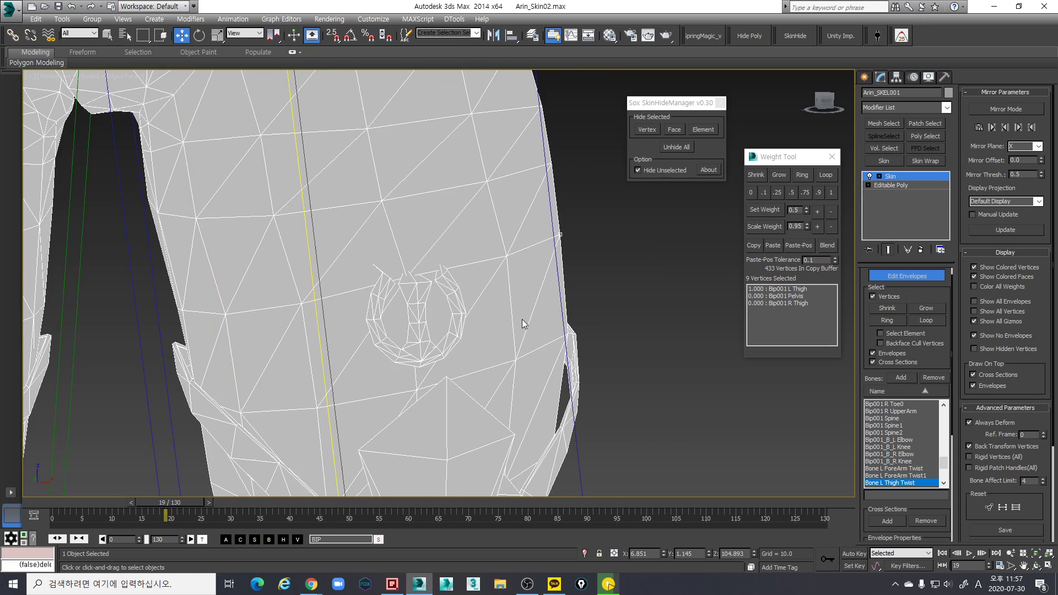
{"action": "scroll", "coordinate": [521, 323], "scroll_direction": "up", "scroll_amount": 1}
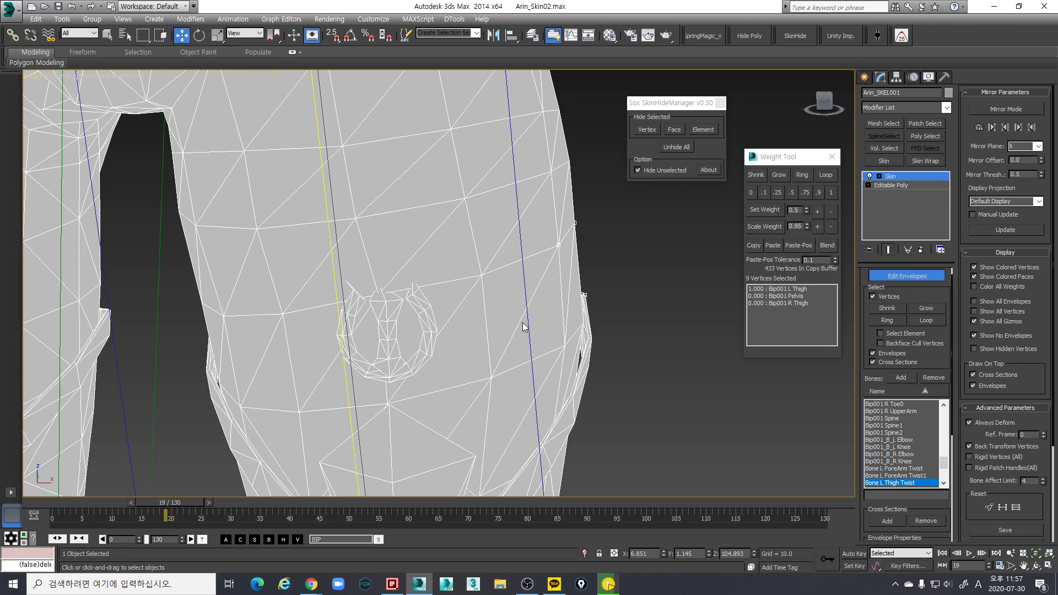
{"action": "scroll", "coordinate": [621, 290], "scroll_direction": "down", "scroll_amount": 2}
{"action": "scroll", "coordinate": [621, 290], "scroll_direction": "up", "scroll_amount": 2}
{"action": "scroll", "coordinate": [627, 283], "scroll_direction": "down", "scroll_amount": 1}
{"action": "scroll", "coordinate": [627, 283], "scroll_direction": "up", "scroll_amount": 3}
{"action": "scroll", "coordinate": [626, 282], "scroll_direction": "down", "scroll_amount": 4}
{"action": "scroll", "coordinate": [627, 283], "scroll_direction": "up", "scroll_amount": 3}
{"action": "scroll", "coordinate": [627, 283], "scroll_direction": "down", "scroll_amount": 2}
{"action": "scroll", "coordinate": [627, 283], "scroll_direction": "down", "scroll_amount": 2}
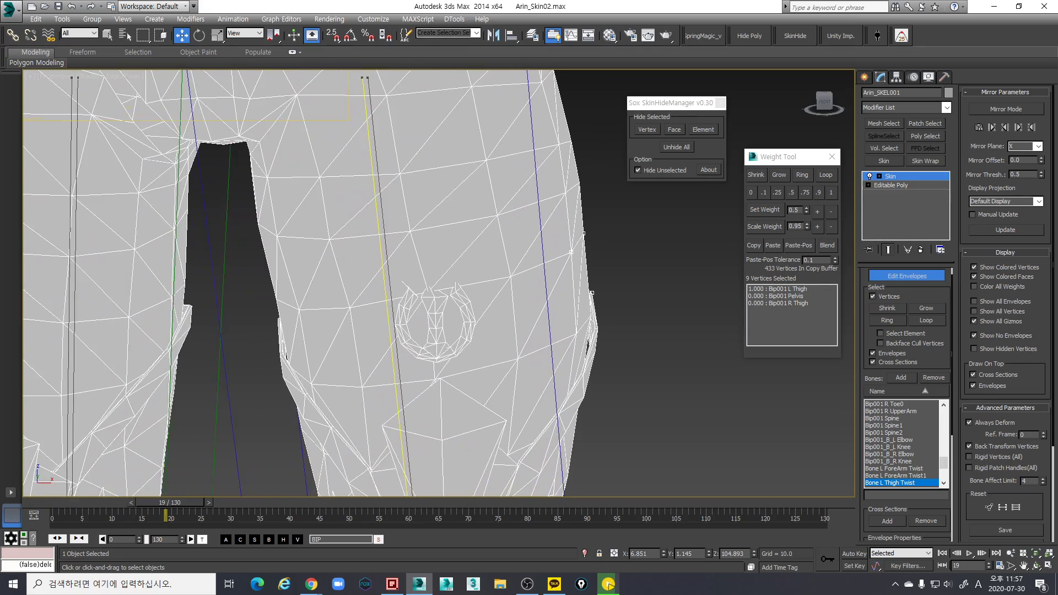
{"action": "scroll", "coordinate": [627, 283], "scroll_direction": "up", "scroll_amount": 3}
{"action": "scroll", "coordinate": [627, 282], "scroll_direction": "up", "scroll_amount": 3}
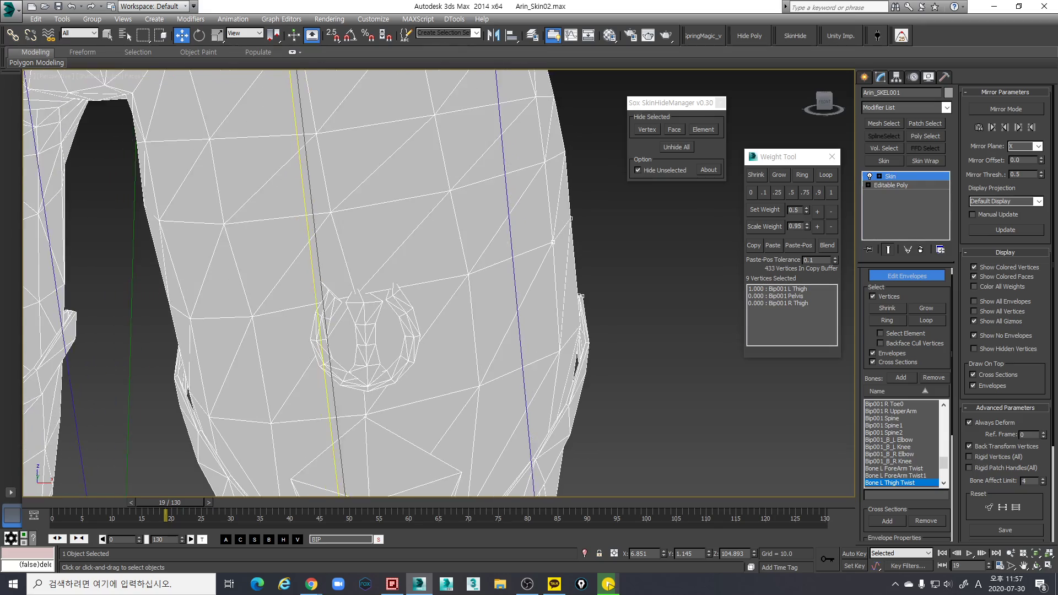
{"action": "scroll", "coordinate": [626, 283], "scroll_direction": "down", "scroll_amount": 2}
{"action": "scroll", "coordinate": [627, 282], "scroll_direction": "up", "scroll_amount": 3}
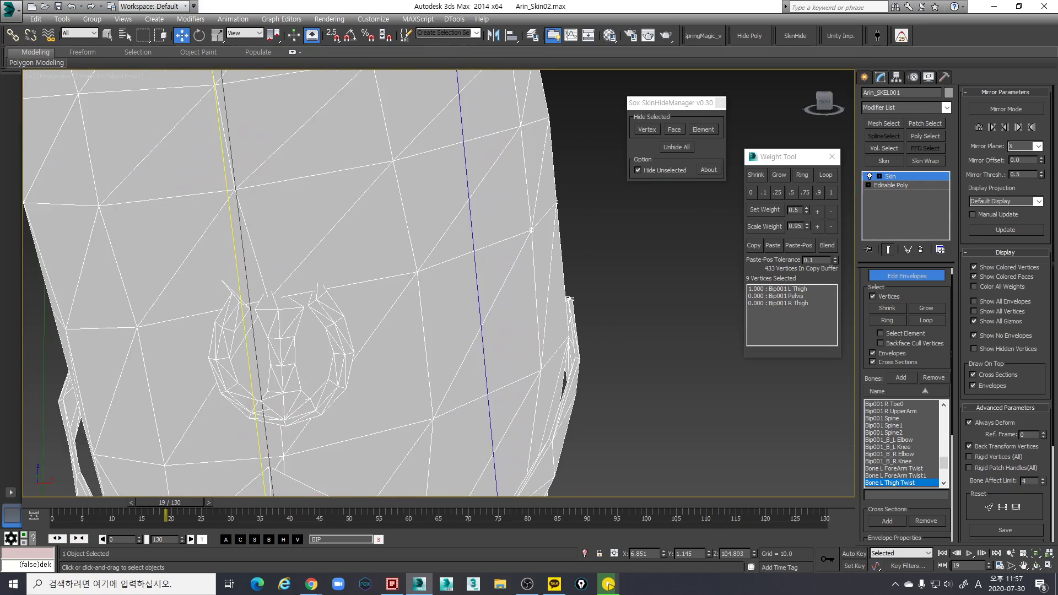
{"action": "scroll", "coordinate": [626, 282], "scroll_direction": "down", "scroll_amount": 2}
{"action": "scroll", "coordinate": [626, 282], "scroll_direction": "up", "scroll_amount": 3}
{"action": "scroll", "coordinate": [627, 282], "scroll_direction": "down", "scroll_amount": 2}
{"action": "scroll", "coordinate": [626, 283], "scroll_direction": "down", "scroll_amount": 3}
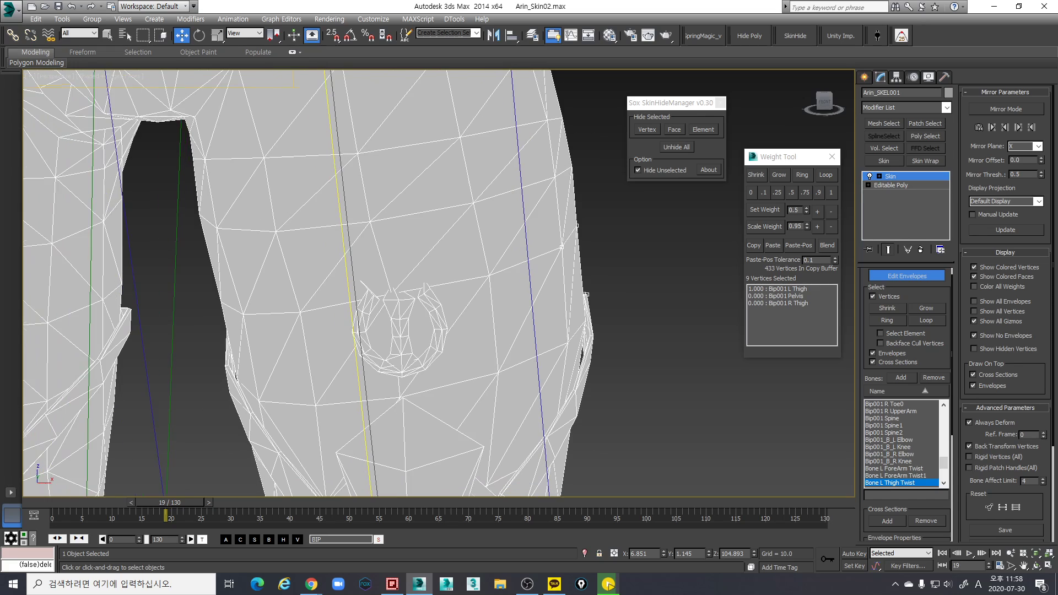
{"action": "scroll", "coordinate": [626, 283], "scroll_direction": "up", "scroll_amount": 2}
{"action": "scroll", "coordinate": [627, 283], "scroll_direction": "down", "scroll_amount": 1}
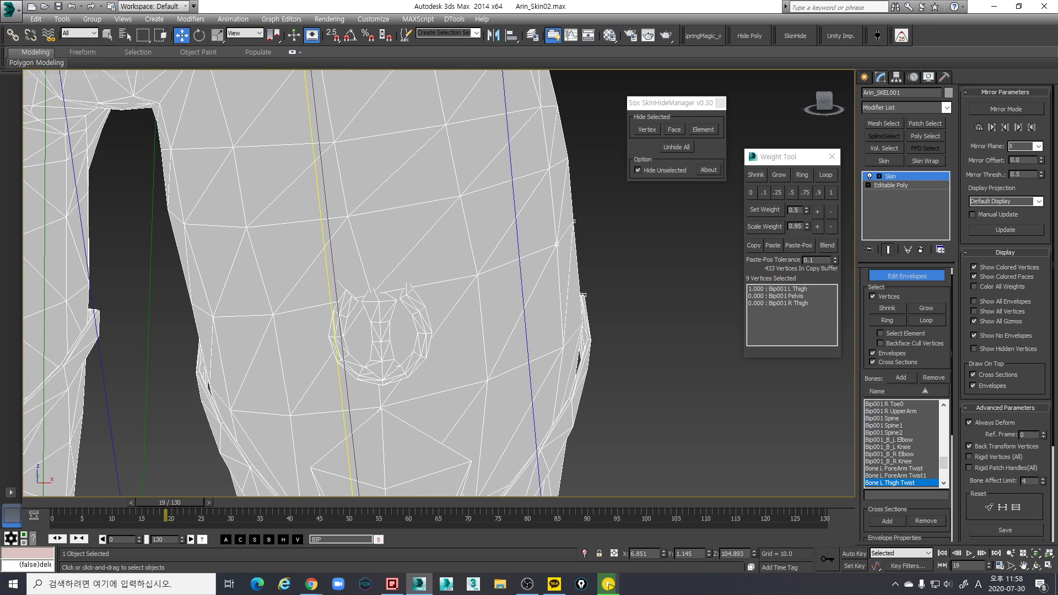
{"action": "scroll", "coordinate": [643, 286], "scroll_direction": "down", "scroll_amount": 3}
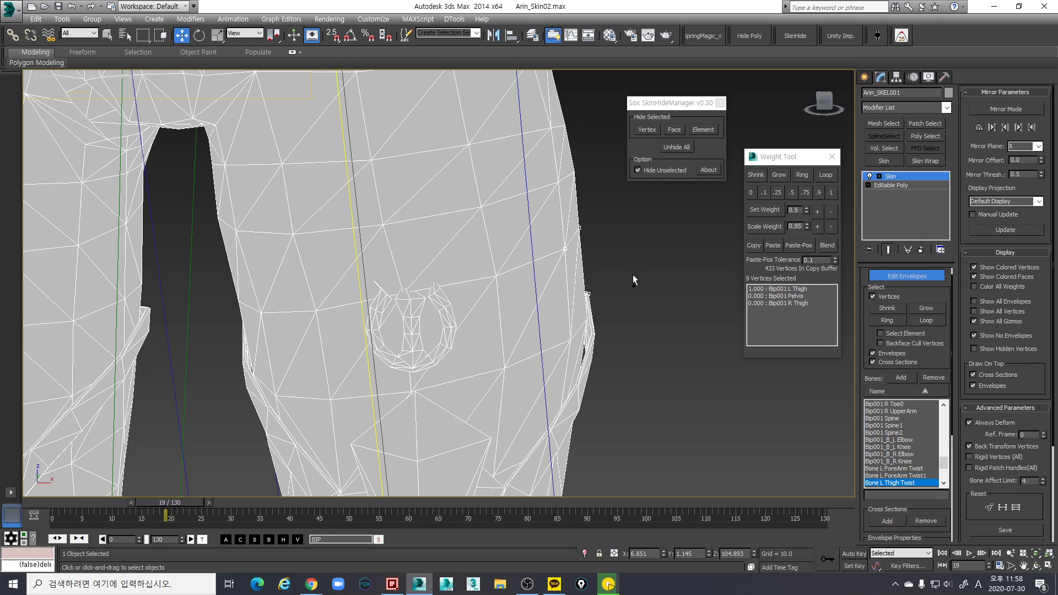
{"action": "mouse_move", "coordinate": [632, 274]}
{"action": "middle_mouse_down", "text": "alt"}
{"action": "mouse_move", "coordinate": [594, 276]}
{"action": "mouse_move", "coordinate": [626, 277]}
{"action": "middle_mouse_up", "text": "alt"}
{"action": "scroll", "coordinate": [624, 286], "scroll_direction": "down", "scroll_amount": 5}
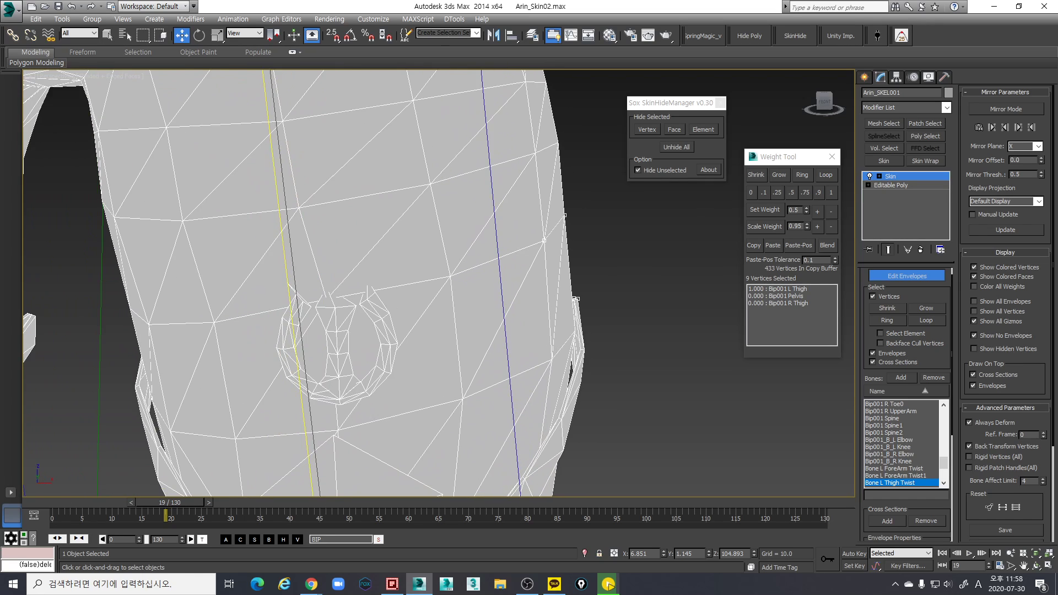
{"action": "scroll", "coordinate": [624, 287], "scroll_direction": "down", "scroll_amount": 6}
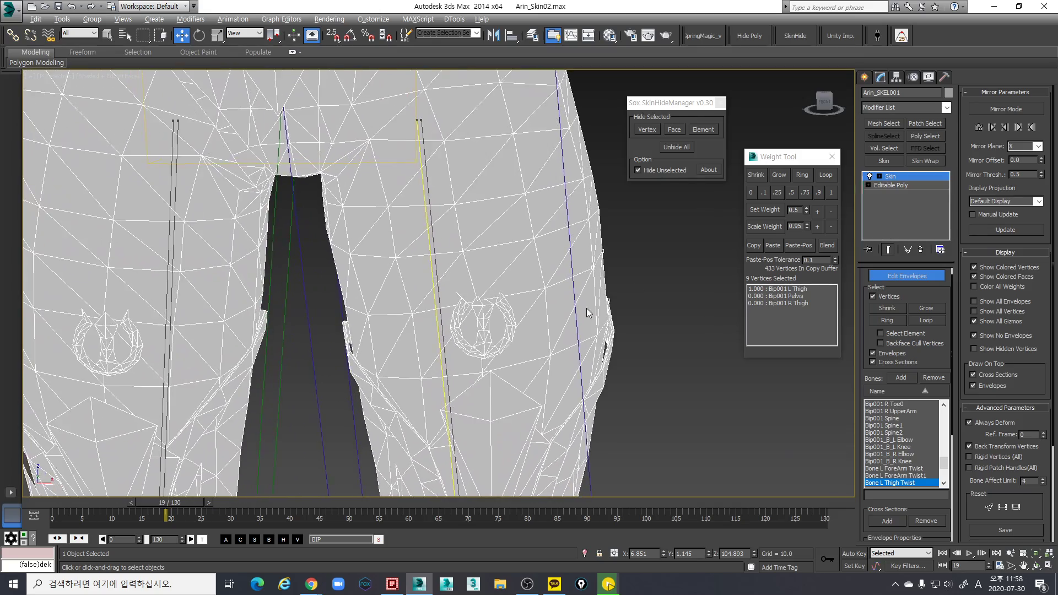
Activate the Bip001 L Thigh bone to display its weights and frame the left thigh's emblem
{"action": "middle_click_drag", "start_coordinate": [593, 316], "coordinate": [650, 293], "text": "alt"}
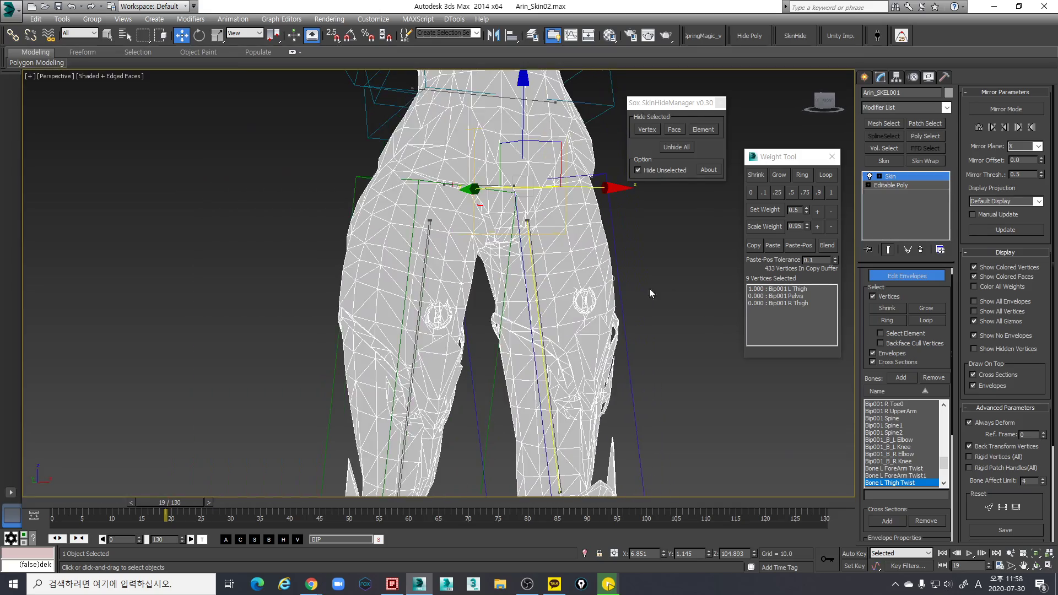
{"action": "middle_click_drag", "start_coordinate": [546, 307], "coordinate": [547, 242], "text": "alt"}
{"action": "middle_click_drag", "start_coordinate": [547, 242], "coordinate": [550, 289], "text": "alt"}
{"action": "left_click", "coordinate": [557, 295]}
{"action": "scroll", "coordinate": [577, 315], "scroll_direction": "down", "scroll_amount": 3}
{"action": "scroll", "coordinate": [488, 250], "scroll_direction": "up", "scroll_amount": 3}
{"action": "scroll", "coordinate": [560, 305], "scroll_direction": "up", "scroll_amount": 3}
{"action": "scroll", "coordinate": [597, 238], "scroll_direction": "up", "scroll_amount": 6}
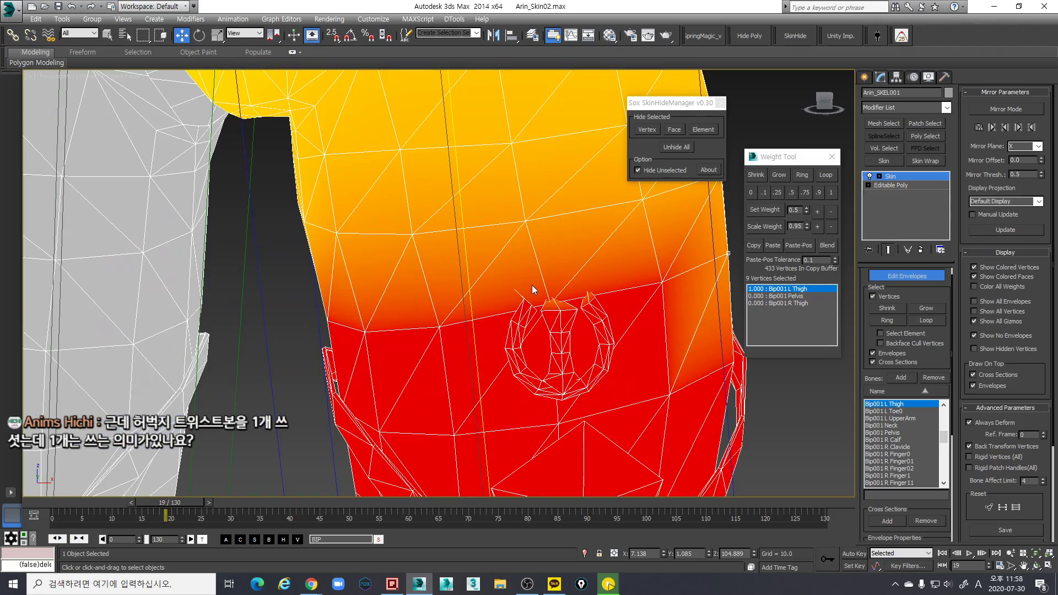
Select the upper vertices of the left thigh's emblem in wireframe, set their Bip001 L Thigh weight to 1, and restore shading
{"action": "key", "text": "F3"}
{"action": "left_click_drag", "start_coordinate": [502, 278], "coordinate": [594, 320], "text": "ctrl"}
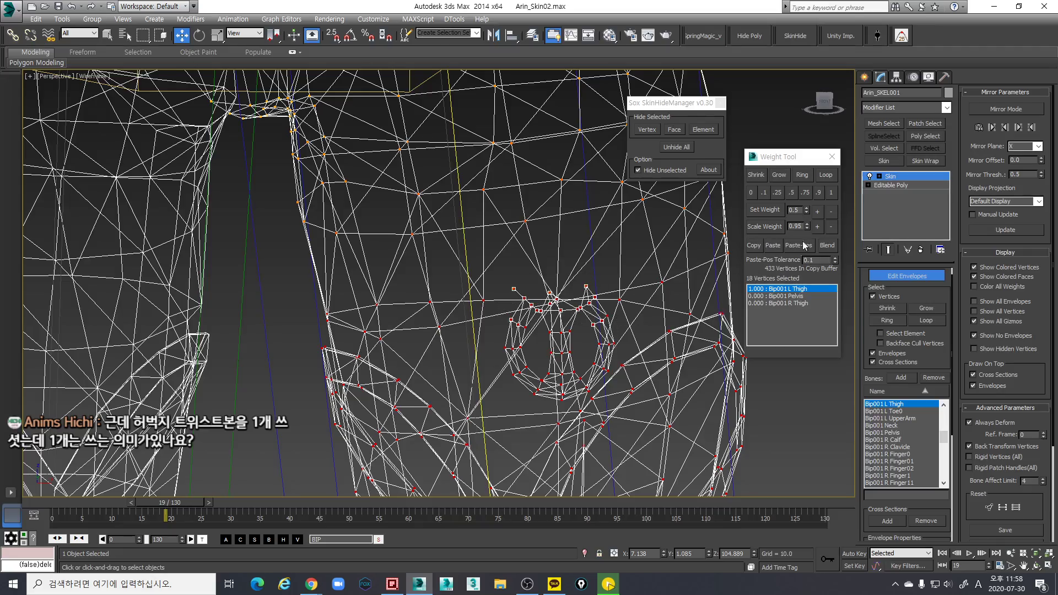
{"action": "left_click", "coordinate": [830, 194]}
{"action": "scroll", "coordinate": [608, 290], "scroll_direction": "down", "scroll_amount": 3}
{"action": "mouse_move", "coordinate": [609, 289]}
{"action": "middle_mouse_down", "text": "alt"}
{"action": "mouse_move", "coordinate": [618, 296]}
{"action": "mouse_move", "coordinate": [604, 301]}
{"action": "middle_mouse_up", "text": "alt"}
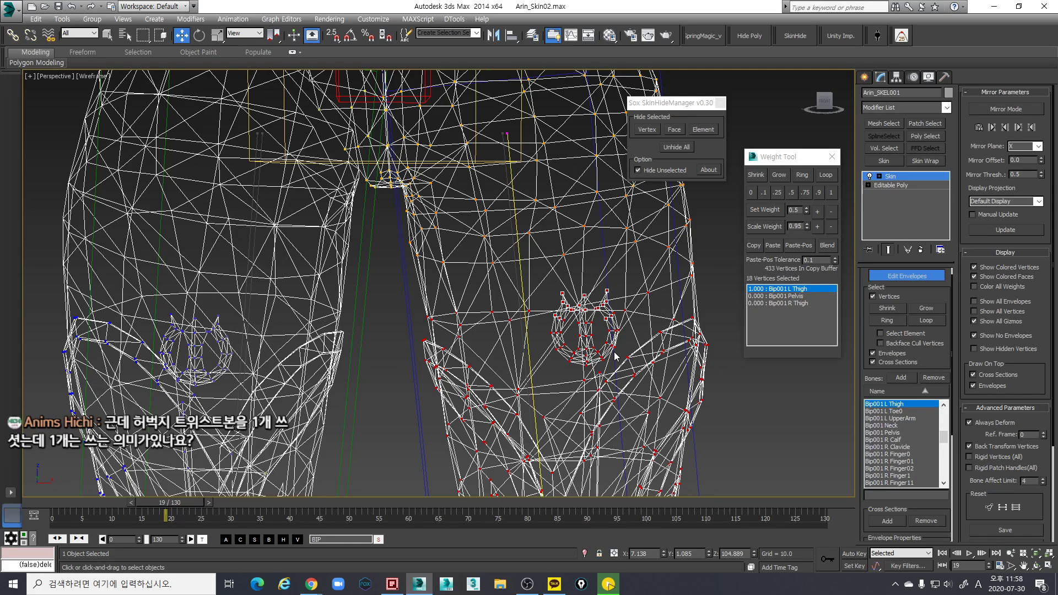
{"action": "scroll", "coordinate": [601, 354], "scroll_direction": "down", "scroll_amount": 3}
{"action": "key", "text": "F3"}
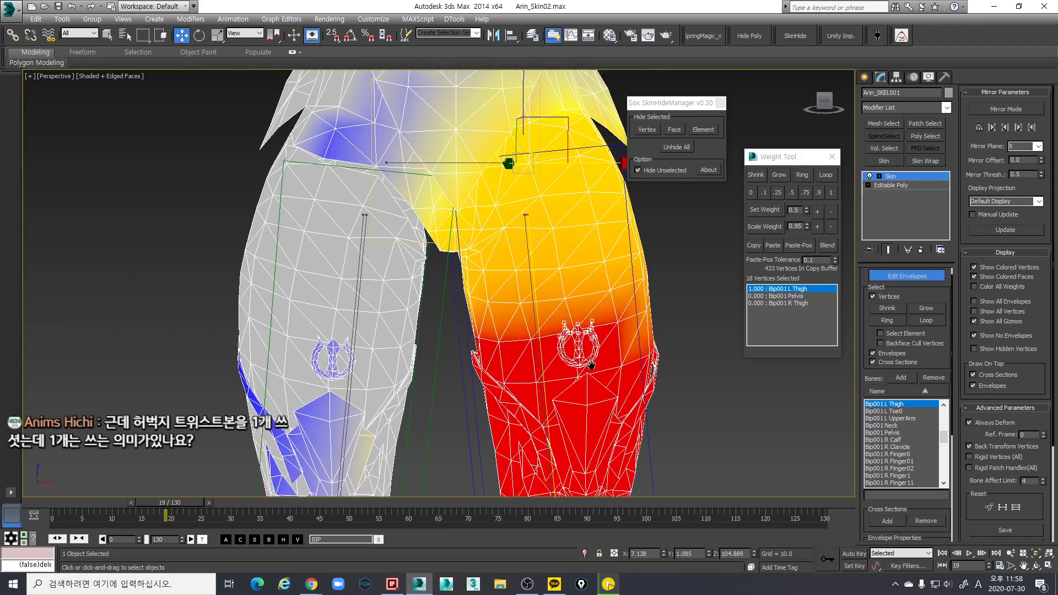
Examine the Bip001 L Thigh weight distribution across the hip and leg, and switch to the Bone L Thigh Twist bone
{"action": "middle_click_drag", "start_coordinate": [585, 368], "coordinate": [553, 345]}
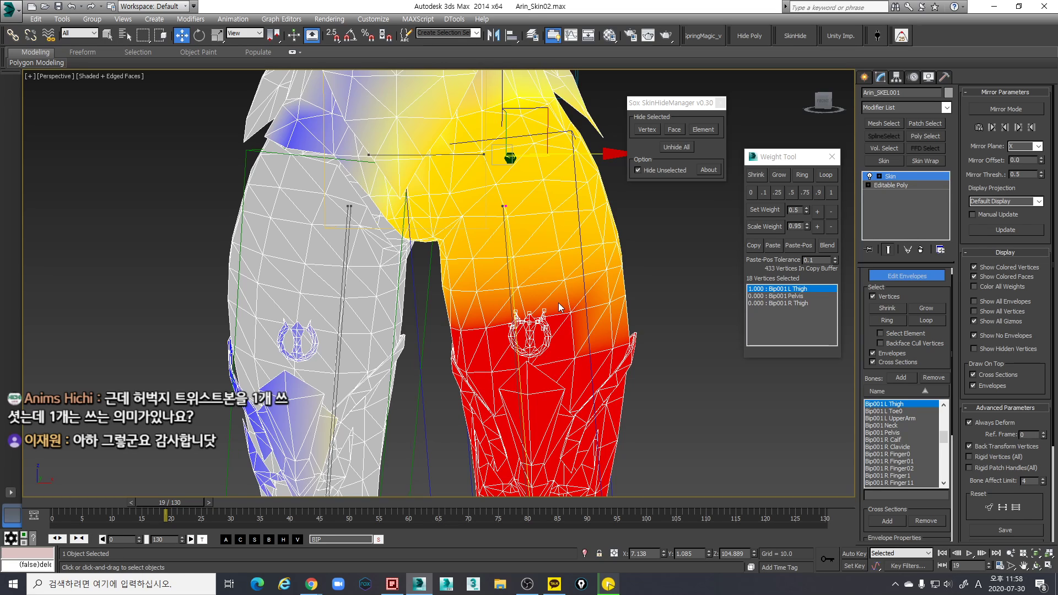
{"action": "middle_click_drag", "start_coordinate": [544, 280], "coordinate": [540, 312]}
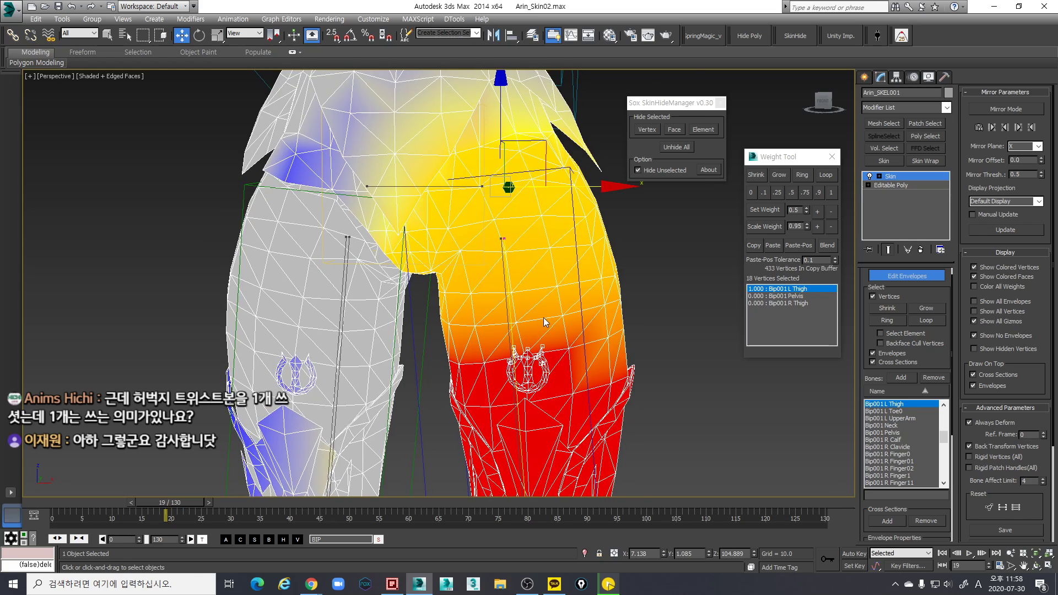
{"action": "scroll", "coordinate": [540, 312], "scroll_direction": "down", "scroll_amount": 2}
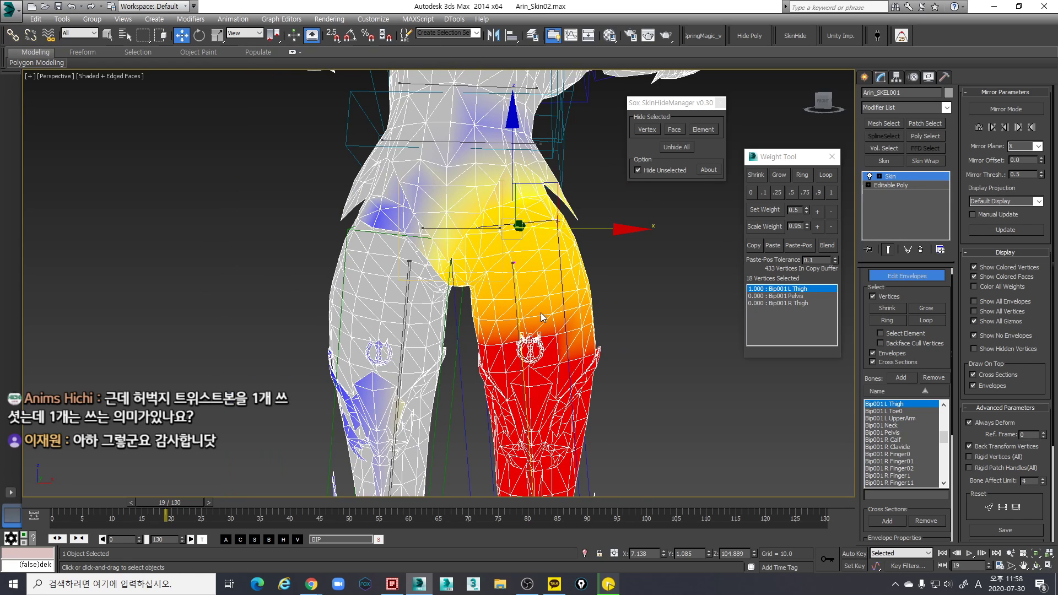
{"action": "middle_click_drag", "start_coordinate": [464, 193], "coordinate": [507, 264], "text": "alt"}
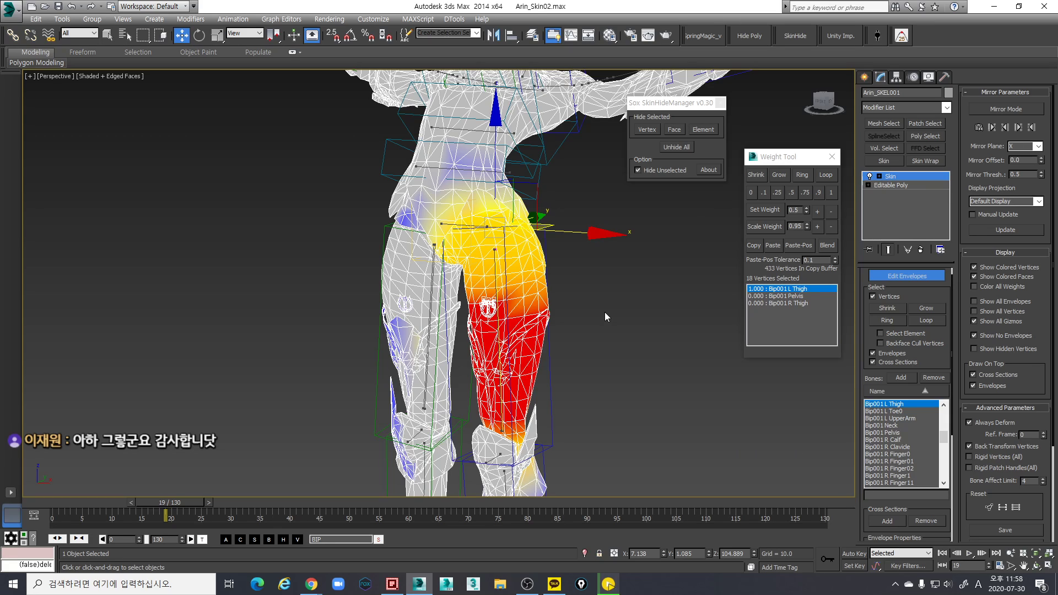
{"action": "middle_click_drag", "start_coordinate": [498, 298], "coordinate": [524, 313], "text": "alt"}
{"action": "scroll", "coordinate": [517, 283], "scroll_direction": "up", "scroll_amount": 3}
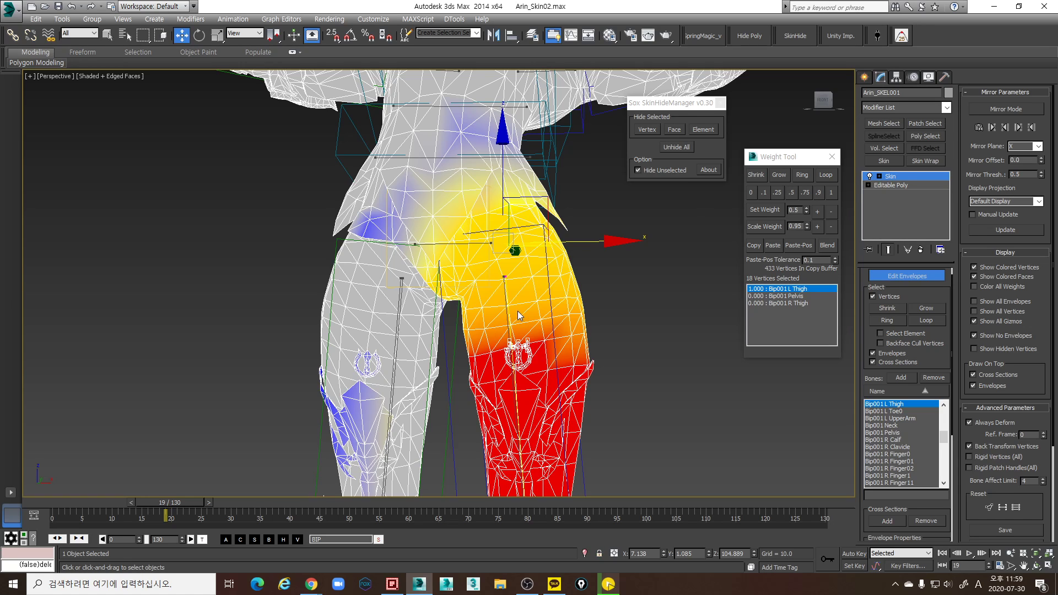
{"action": "middle_click_drag", "start_coordinate": [500, 319], "coordinate": [593, 314]}
{"action": "left_click", "coordinate": [520, 294]}
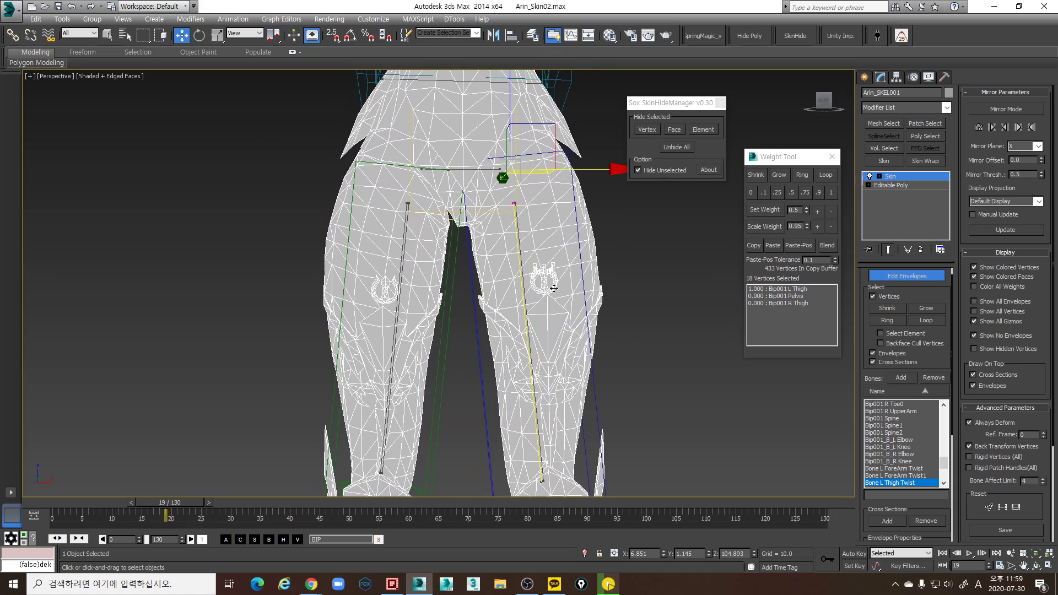
Return the animation to frame 0 and bring the whole character into view
{"action": "middle_click_drag", "start_coordinate": [486, 245], "coordinate": [515, 339]}
{"action": "scroll", "coordinate": [522, 266], "scroll_direction": "down", "scroll_amount": 2}
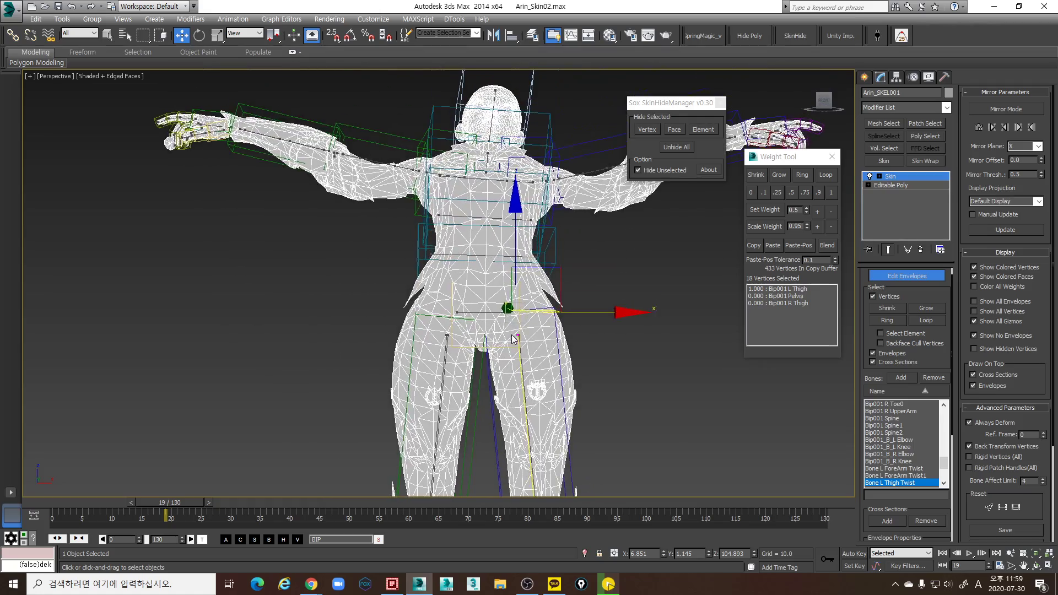
{"action": "scroll", "coordinate": [529, 283], "scroll_direction": "down", "scroll_amount": 2}
{"action": "middle_click_drag", "start_coordinate": [527, 286], "coordinate": [527, 306]}
{"action": "left_click_drag", "start_coordinate": [184, 503], "coordinate": [64, 448]}
{"action": "scroll", "coordinate": [468, 255], "scroll_direction": "down", "scroll_amount": 3}
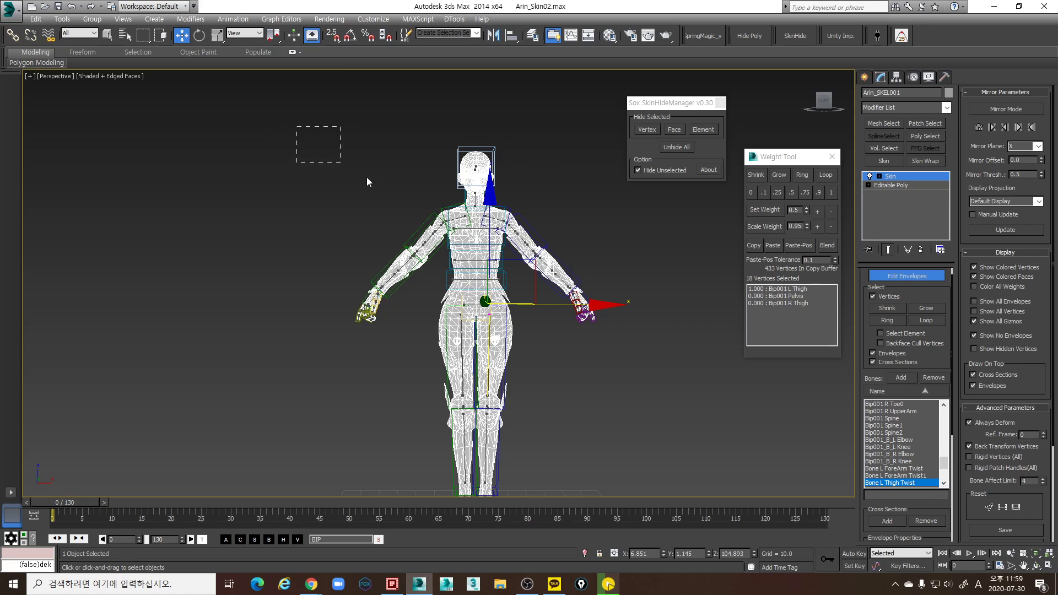
Select vertices across the upper body, turn off Hide Unselected, and hide the mesh elements they belong to
{"action": "left_click_drag", "start_coordinate": [554, 267], "coordinate": [554, 267]}
{"action": "left_click", "coordinate": [672, 165]}
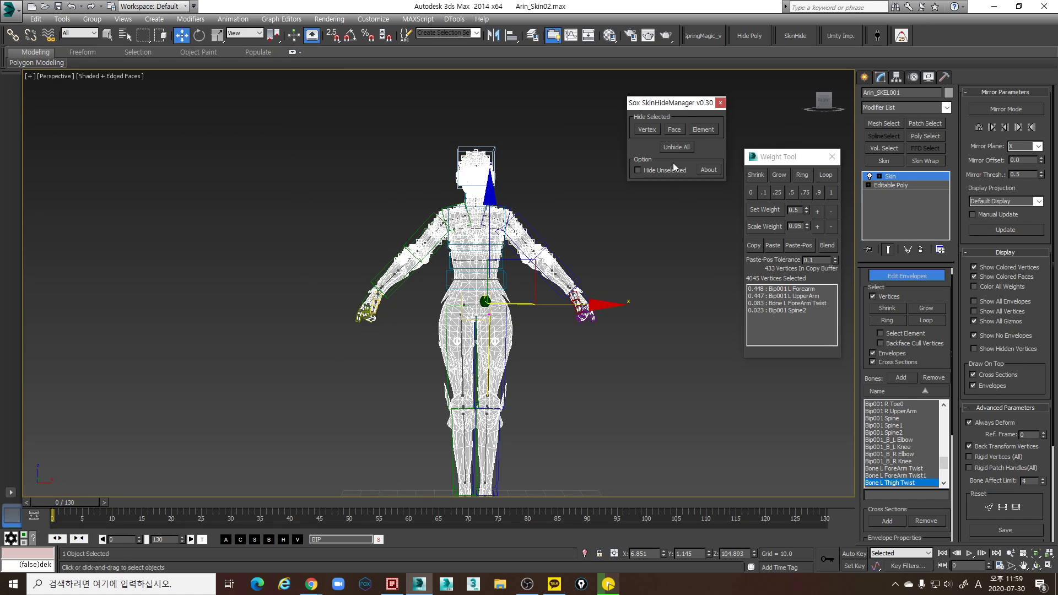
{"action": "left_click", "coordinate": [705, 132]}
{"action": "scroll", "coordinate": [496, 243], "scroll_direction": "up", "scroll_amount": 3}
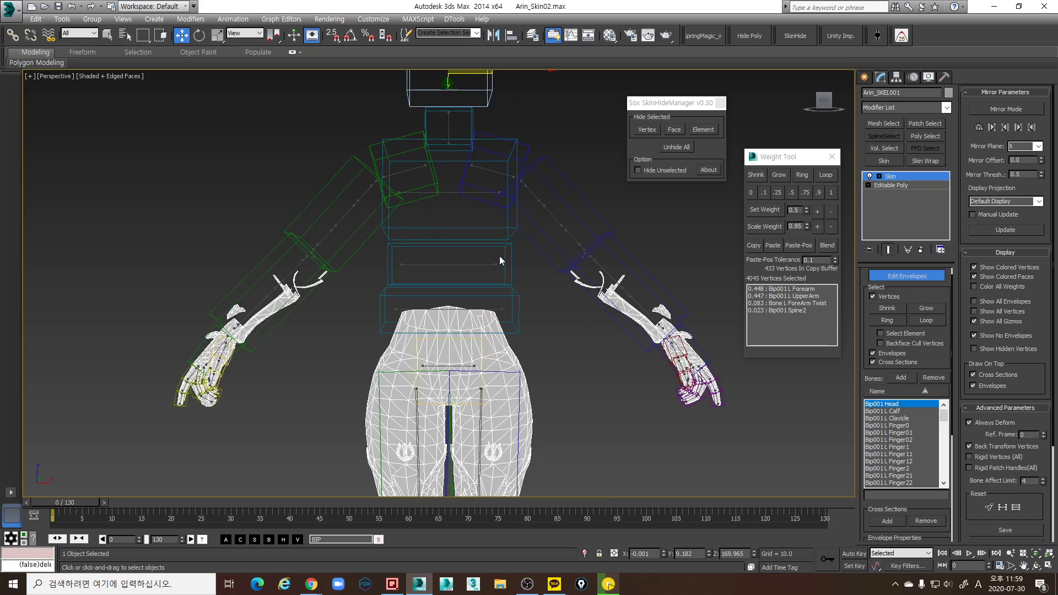
Select the vertices of both hands and forearm pieces and hide those elements
{"action": "left_click_drag", "start_coordinate": [782, 449], "coordinate": [782, 448]}
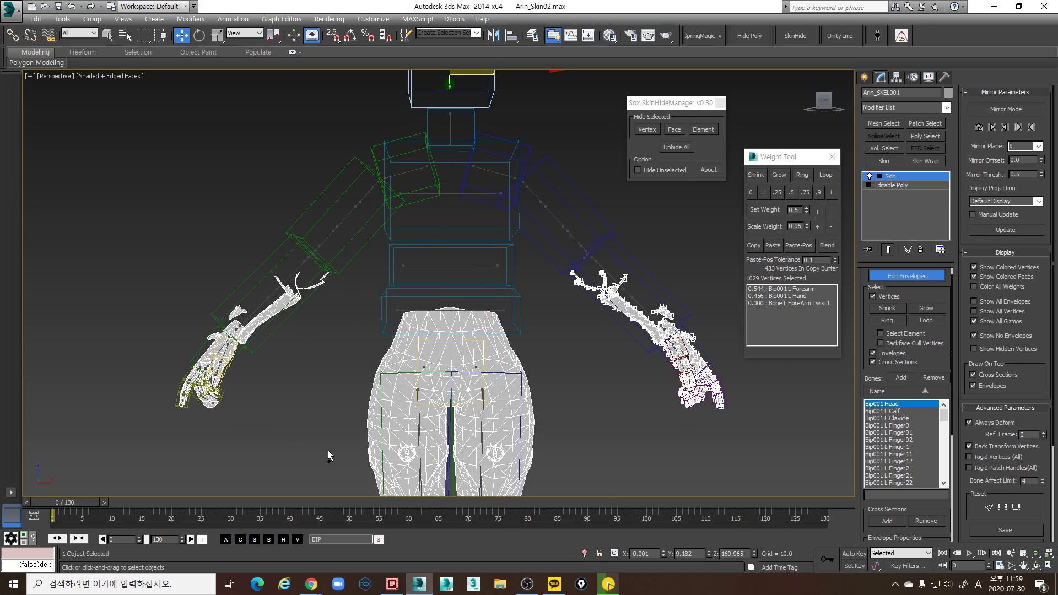
{"action": "left_click_drag", "start_coordinate": [325, 447], "coordinate": [325, 447], "text": "ctrl"}
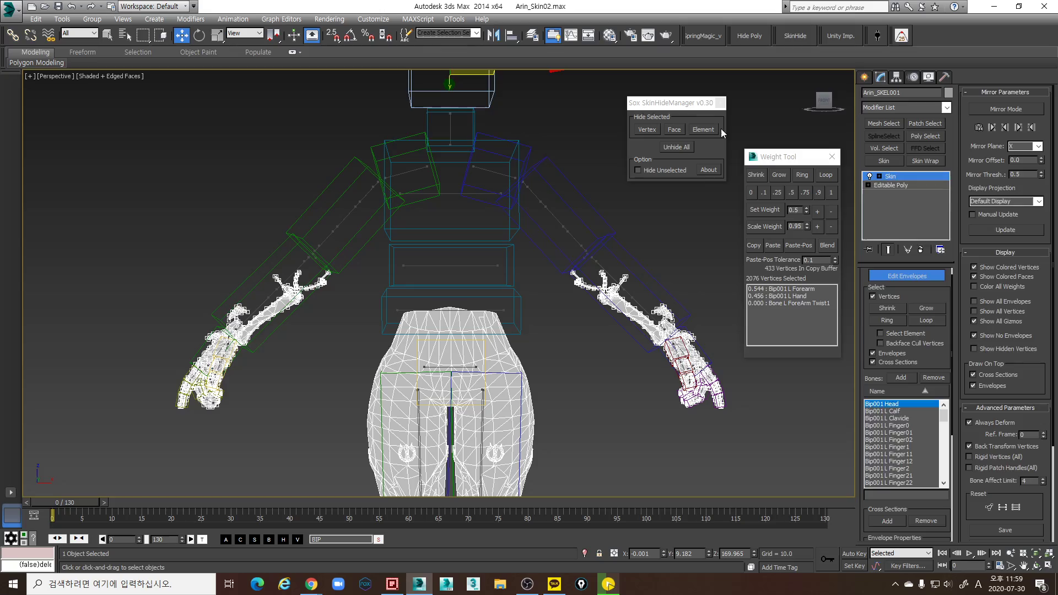
{"action": "left_click", "coordinate": [703, 129]}
Frame the isolated hips and activate the Bip001 Pelvis bone to display its weights
{"action": "middle_click_drag", "start_coordinate": [485, 336], "coordinate": [366, 317], "text": "alt"}
{"action": "scroll", "coordinate": [430, 314], "scroll_direction": "up", "scroll_amount": 4}
{"action": "scroll", "coordinate": [469, 308], "scroll_direction": "down", "scroll_amount": 2}
{"action": "middle_click_drag", "start_coordinate": [468, 311], "coordinate": [384, 438], "text": "alt"}
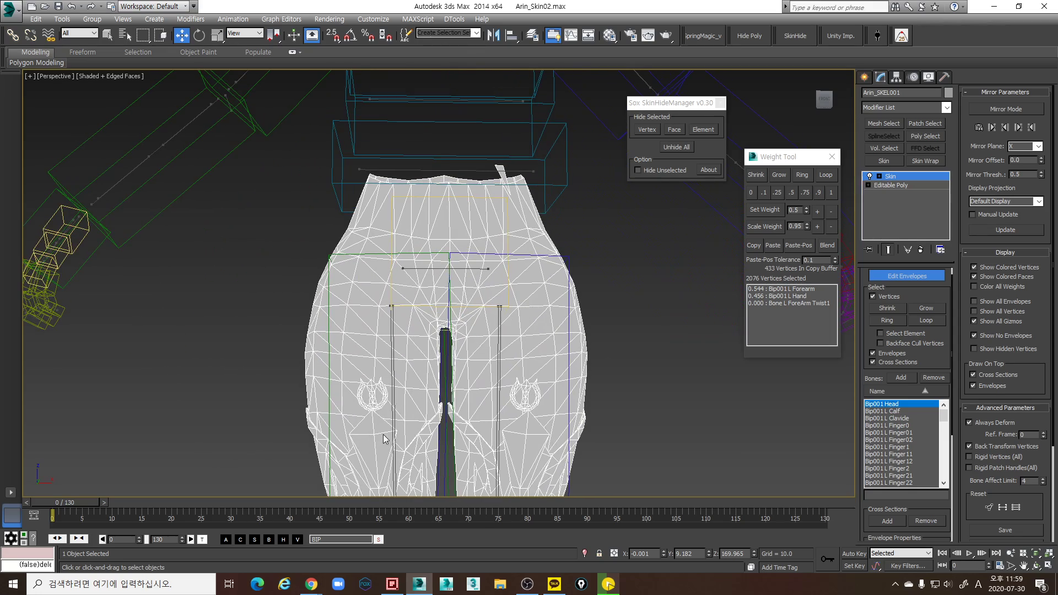
{"action": "left_click", "coordinate": [479, 270]}
{"action": "middle_click_drag", "start_coordinate": [541, 328], "coordinate": [523, 298], "text": "alt"}
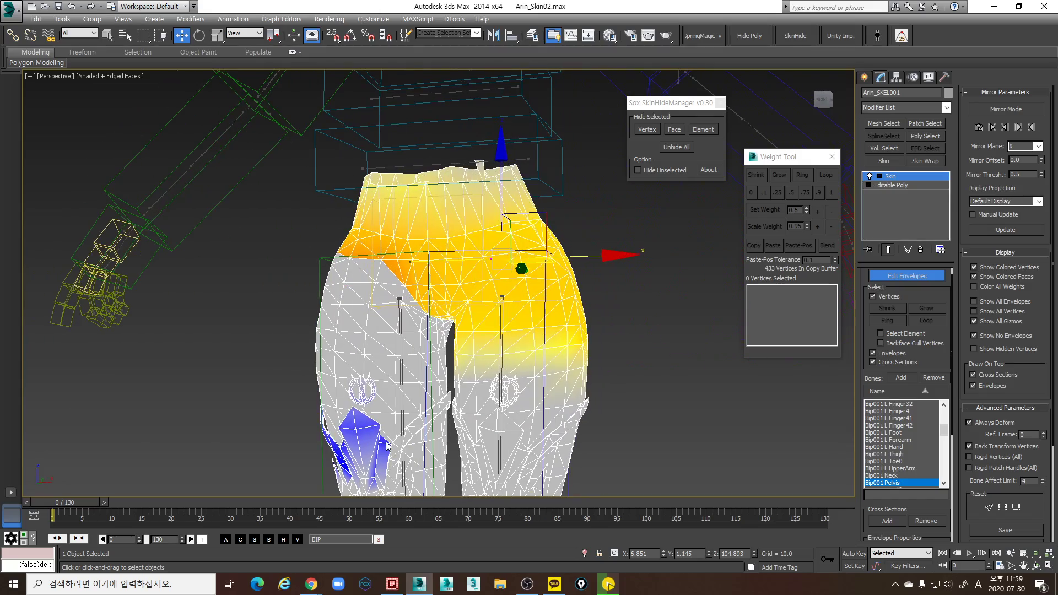
Examine the Bip001 Pelvis weights around the hips and both thighs, including the wireframe display
{"action": "middle_click_drag", "start_coordinate": [387, 446], "coordinate": [512, 282], "text": "alt"}
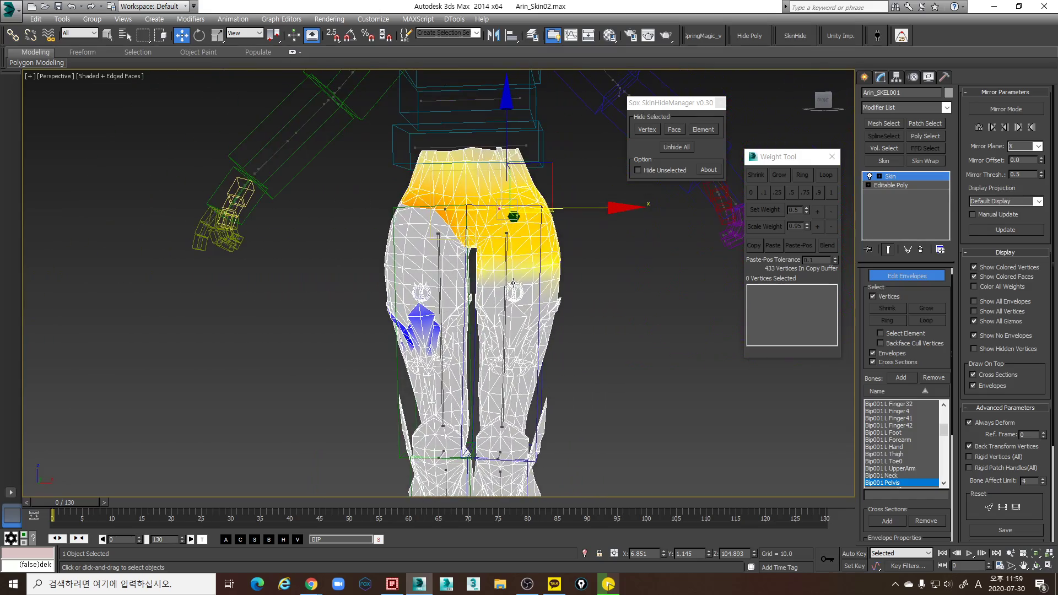
{"action": "scroll", "coordinate": [513, 283], "scroll_direction": "down", "scroll_amount": 3}
{"action": "scroll", "coordinate": [529, 276], "scroll_direction": "down", "scroll_amount": 5}
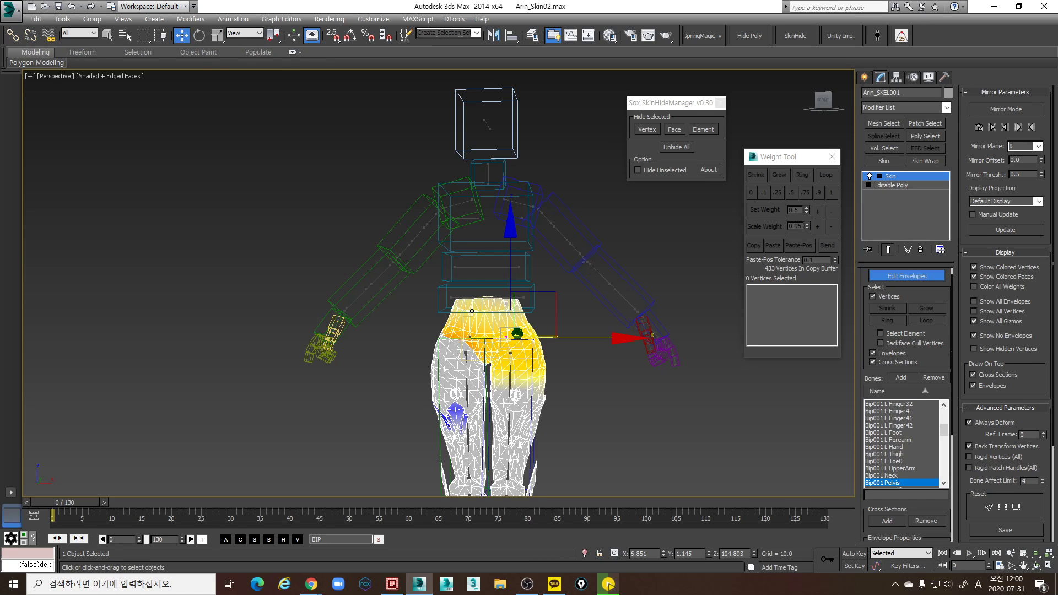
{"action": "middle_click_drag", "start_coordinate": [426, 339], "coordinate": [495, 352], "text": "alt"}
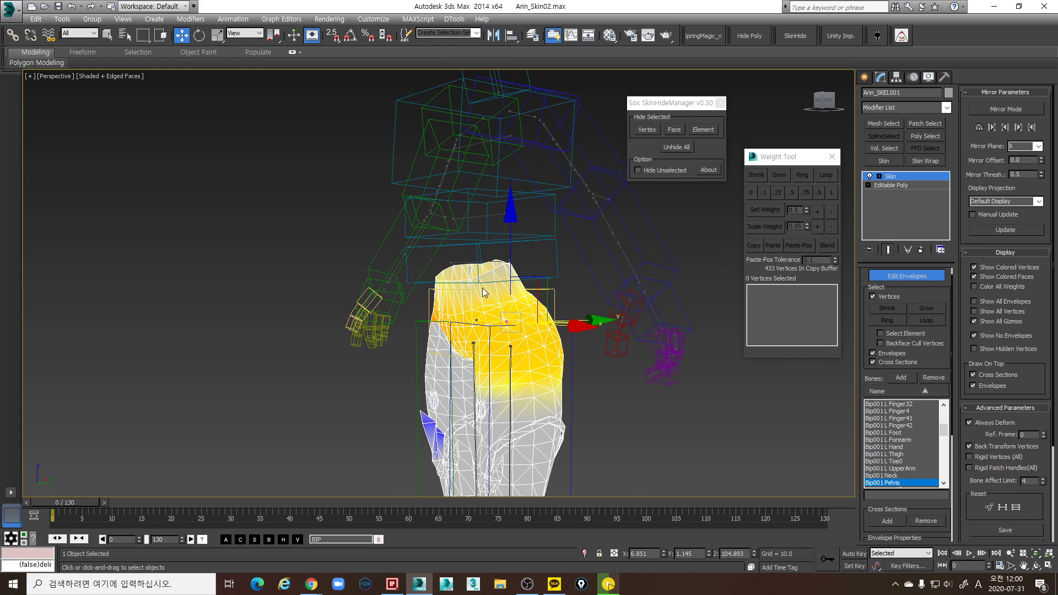
{"action": "middle_click_drag", "start_coordinate": [551, 325], "coordinate": [493, 310], "text": "alt"}
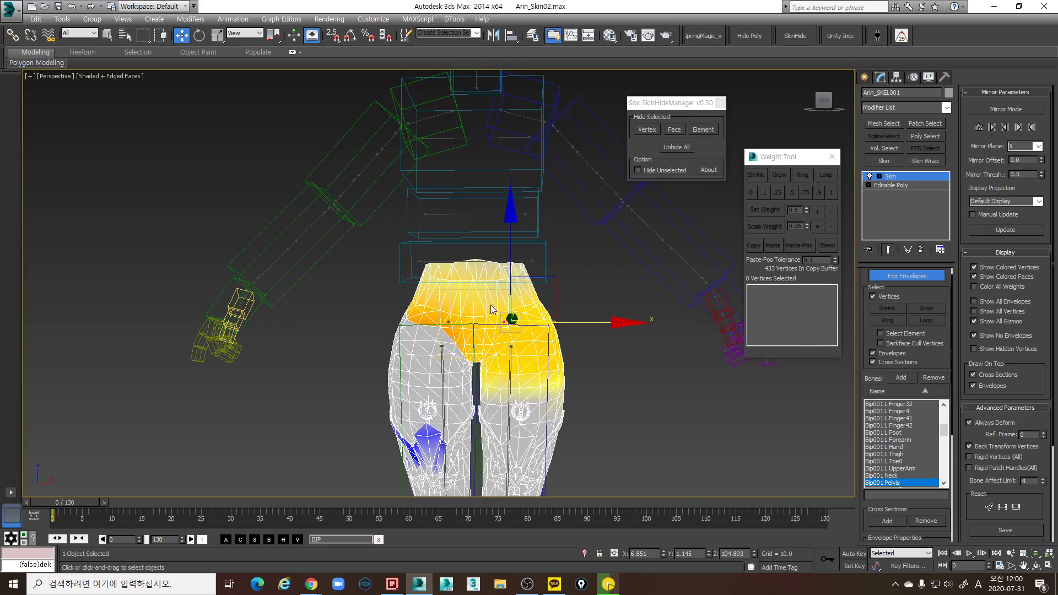
{"action": "middle_click_drag", "start_coordinate": [532, 369], "coordinate": [465, 403], "text": "alt"}
{"action": "scroll", "coordinate": [527, 346], "scroll_direction": "up", "scroll_amount": 3}
{"action": "scroll", "coordinate": [470, 349], "scroll_direction": "up", "scroll_amount": 3}
{"action": "scroll", "coordinate": [465, 402], "scroll_direction": "down", "scroll_amount": 3}
{"action": "middle_click_drag", "start_coordinate": [484, 338], "coordinate": [526, 324], "text": "alt"}
{"action": "scroll", "coordinate": [504, 307], "scroll_direction": "down", "scroll_amount": 3}
{"action": "scroll", "coordinate": [514, 332], "scroll_direction": "up", "scroll_amount": 3}
{"action": "key", "text": "F3"}
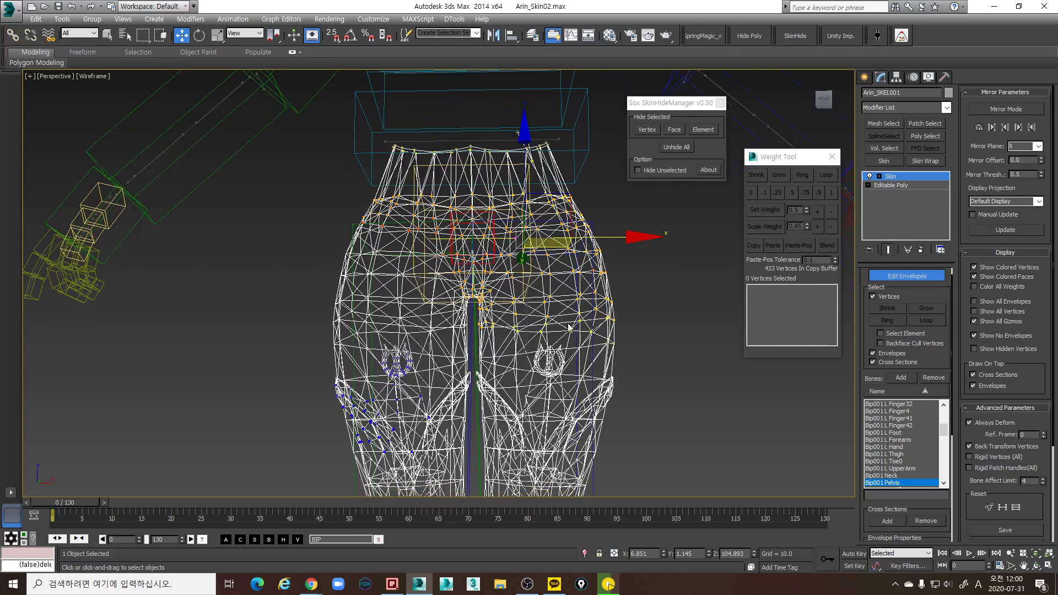
Activate the Bip001 L Thigh bone, select the vertices across the upper left thigh below the crotch, and set their thigh weight to 1
{"action": "middle_click_drag", "start_coordinate": [722, 336], "coordinate": [674, 280]}
{"action": "scroll", "coordinate": [674, 279], "scroll_direction": "down", "scroll_amount": 3}
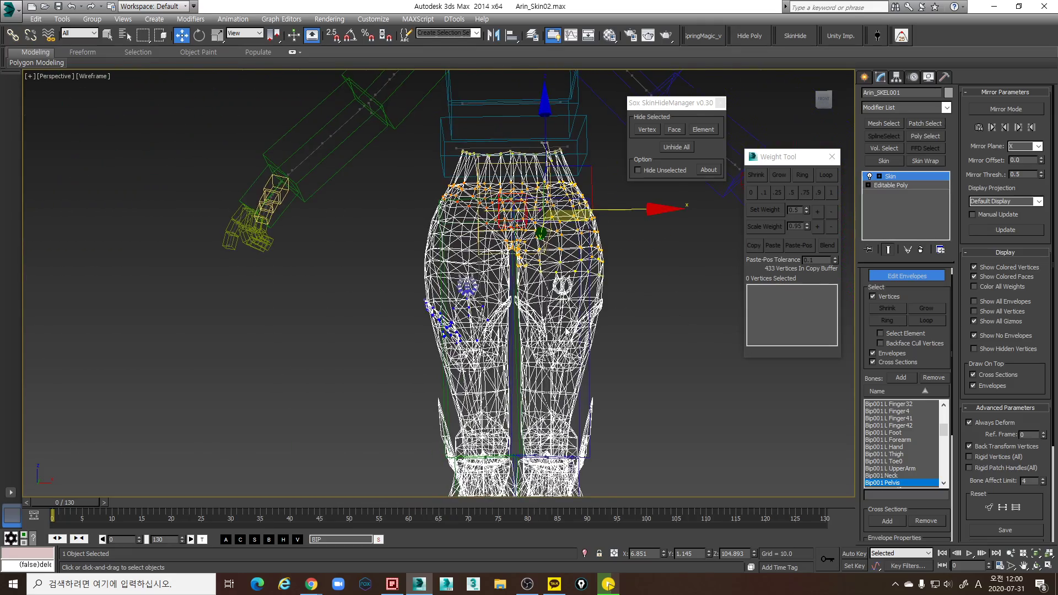
{"action": "scroll", "coordinate": [584, 324], "scroll_direction": "up", "scroll_amount": 3}
{"action": "middle_click_drag", "start_coordinate": [595, 314], "coordinate": [595, 344]}
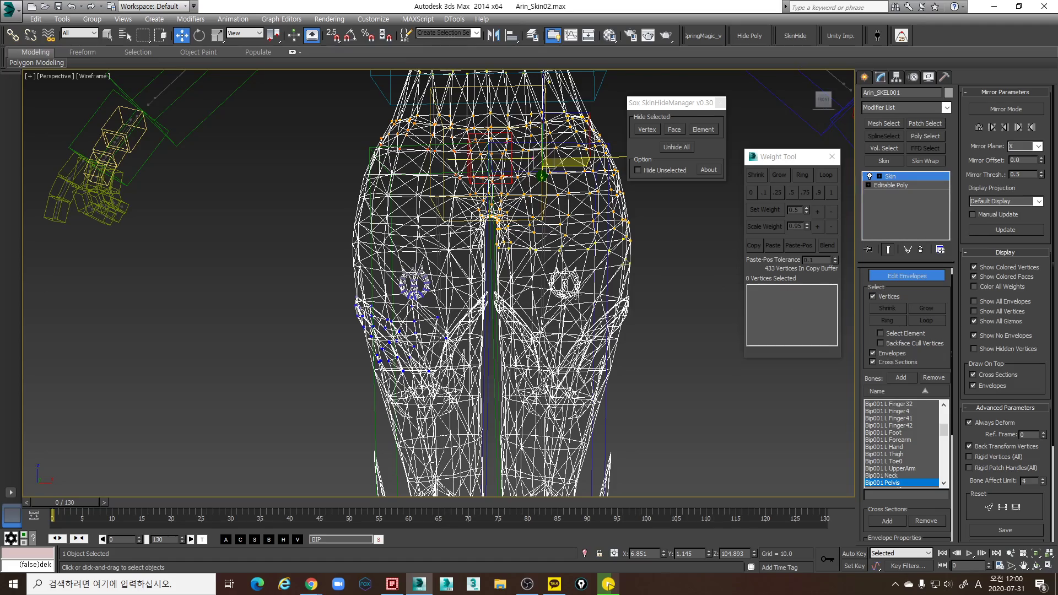
{"action": "left_click", "coordinate": [543, 289]}
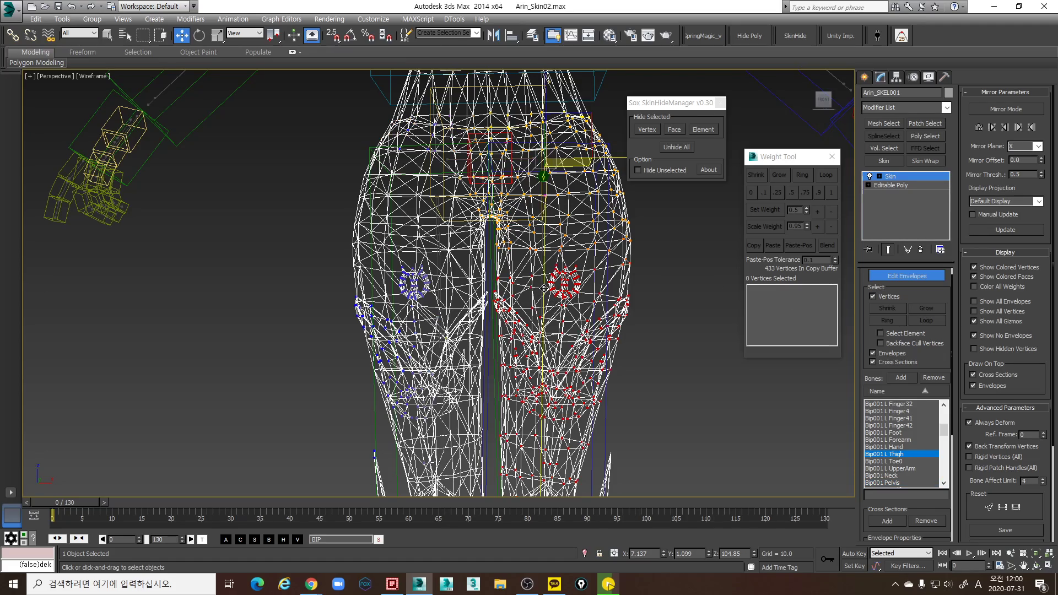
{"action": "key", "text": "F3"}
{"action": "mouse_move", "coordinate": [544, 287]}
{"action": "middle_mouse_down", "text": "alt"}
{"action": "mouse_move", "coordinate": [540, 219]}
{"action": "mouse_move", "coordinate": [559, 229]}
{"action": "mouse_move", "coordinate": [543, 263]}
{"action": "mouse_move", "coordinate": [494, 284]}
{"action": "middle_mouse_up", "text": "alt"}
{"action": "key", "text": "F3"}
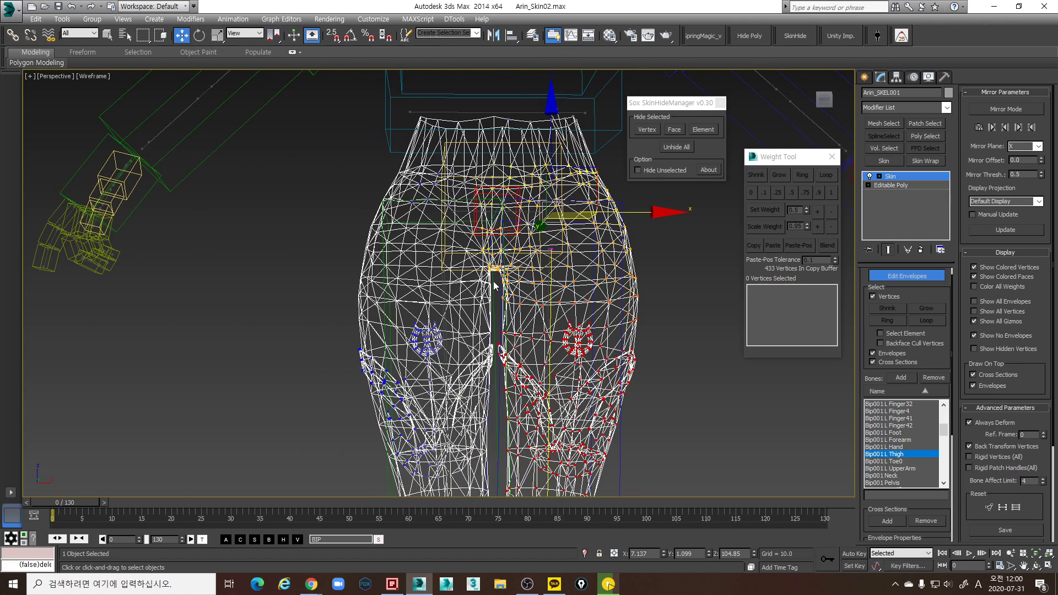
{"action": "left_click_drag", "start_coordinate": [550, 291], "coordinate": [605, 270]}
{"action": "left_click", "coordinate": [831, 192]}
{"action": "middle_click_drag", "start_coordinate": [678, 292], "coordinate": [512, 248], "text": "alt"}
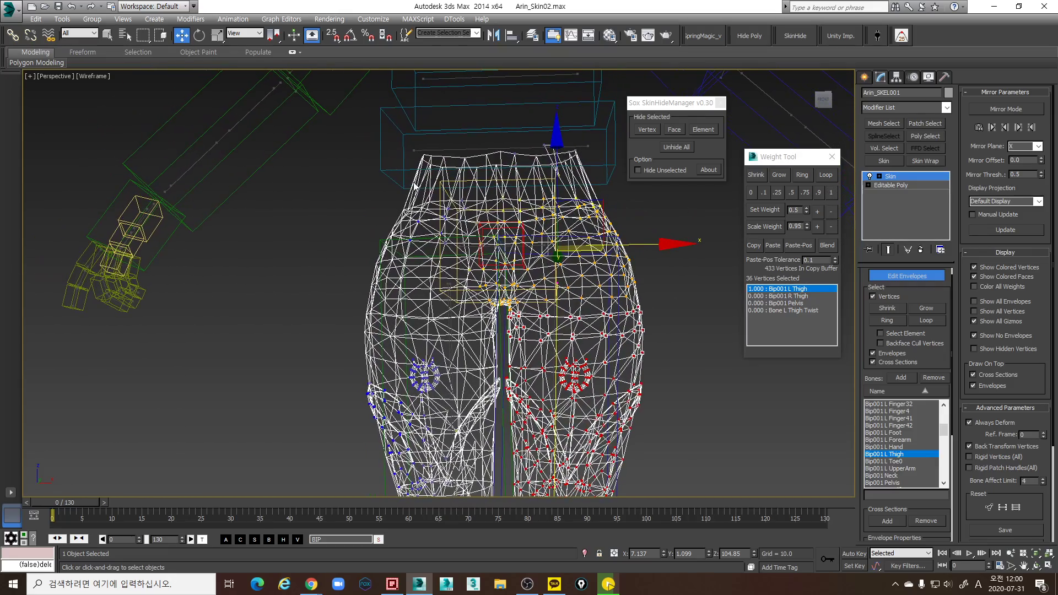
Select the vertices across both hips and around the crotch, and set their Bip001 Pelvis weight to 1
{"action": "middle_click_drag", "start_coordinate": [426, 172], "coordinate": [478, 197], "text": "alt"}
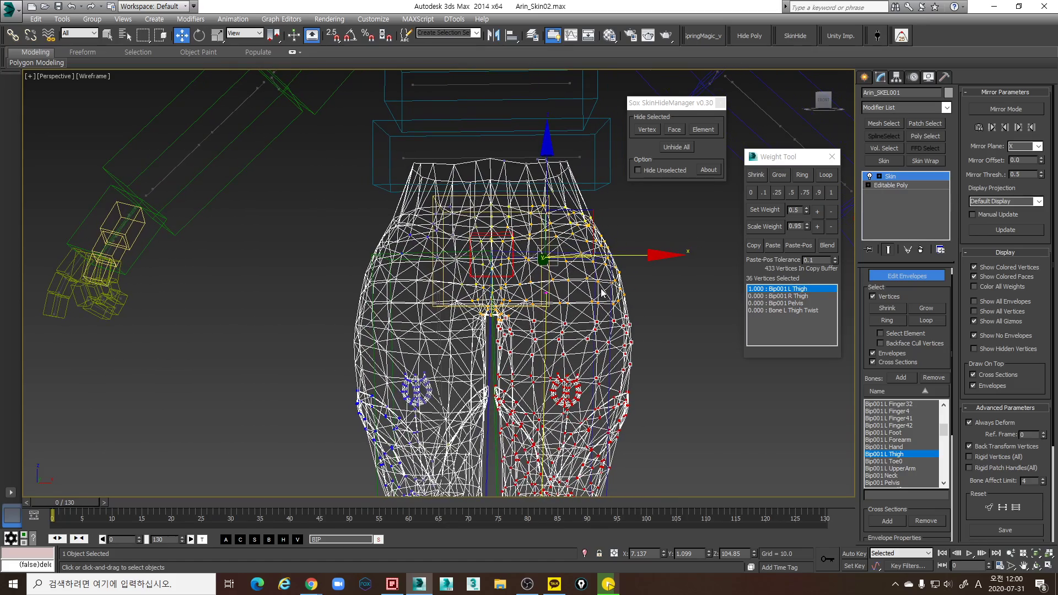
{"action": "left_click_drag", "start_coordinate": [640, 309], "coordinate": [399, 176]}
{"action": "left_click_drag", "start_coordinate": [476, 295], "coordinate": [519, 331], "text": "ctrl"}
{"action": "left_click", "coordinate": [815, 297]}
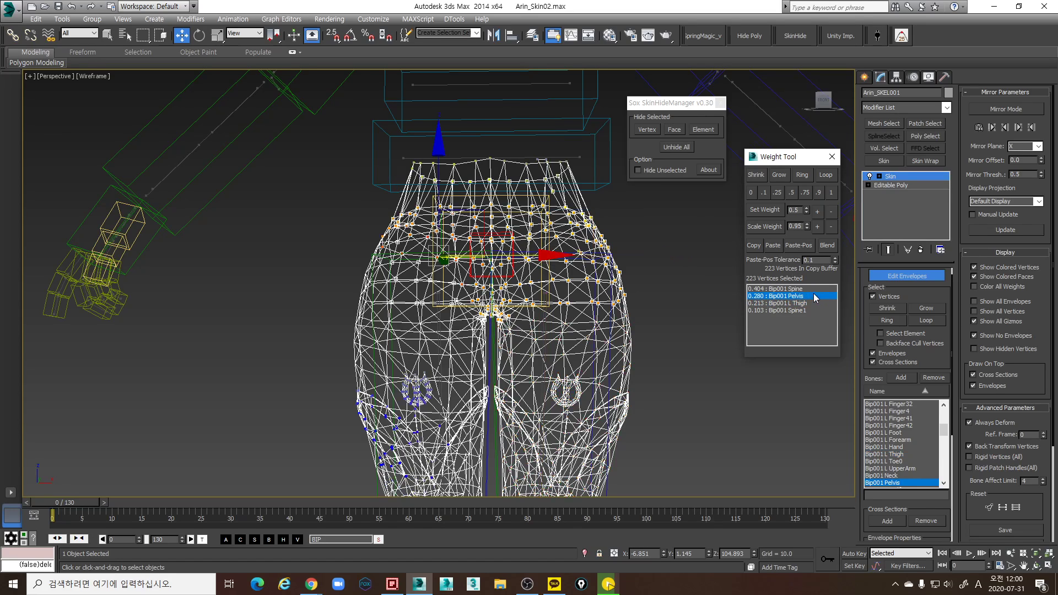
{"action": "left_click", "coordinate": [830, 191]}
{"action": "middle_click_drag", "start_coordinate": [644, 208], "coordinate": [628, 246]}
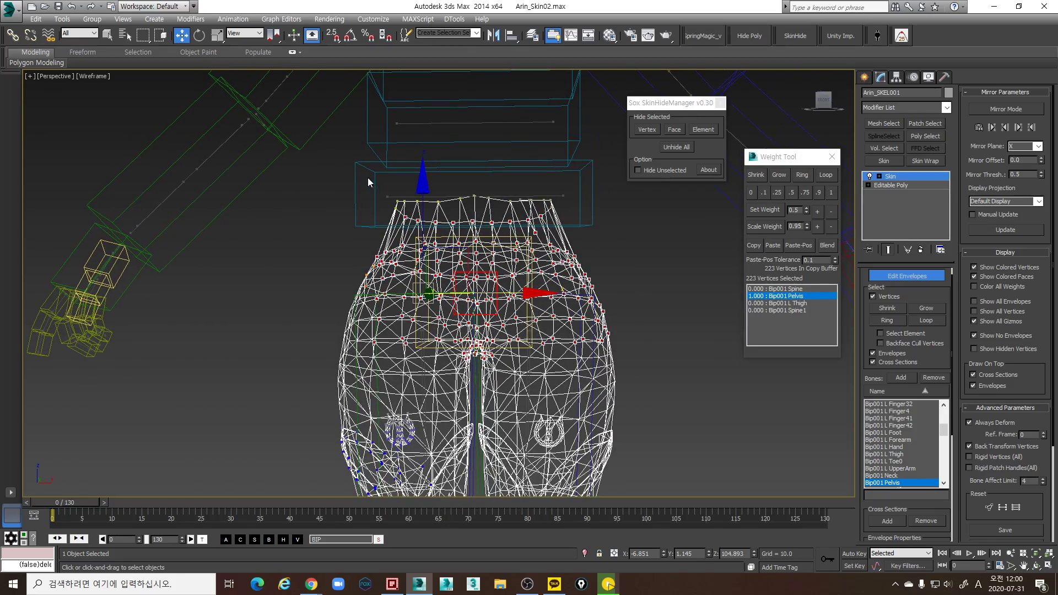
Reselect the waistband and upper hip vertices and give them full Bip001 Pelvis weight, displaying the result shaded
{"action": "left_click_drag", "start_coordinate": [367, 176], "coordinate": [590, 274]}
{"action": "left_click", "coordinate": [830, 193]}
{"action": "middle_click_drag", "start_coordinate": [545, 284], "coordinate": [525, 267]}
{"action": "key", "text": "F3"}
{"action": "scroll", "coordinate": [524, 268], "scroll_direction": "down", "scroll_amount": 3}
{"action": "scroll", "coordinate": [525, 268], "scroll_direction": "up", "scroll_amount": 4}
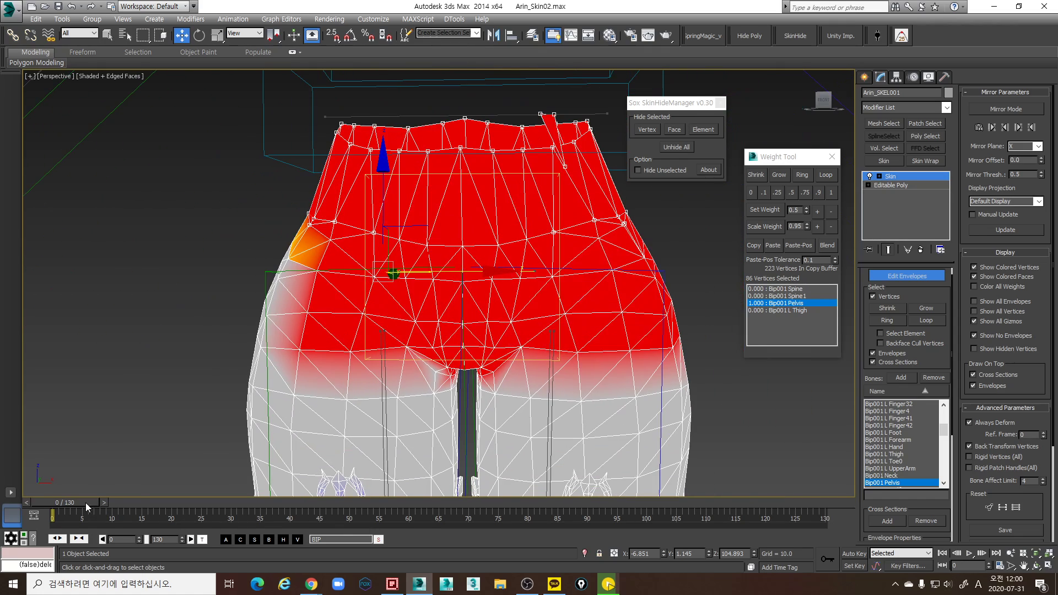
Move the timeline to frame 5 and frame the hips in the front view to check the spread-leg pose
{"action": "left_click_drag", "start_coordinate": [84, 503], "coordinate": [115, 501]}
{"action": "key", "text": "w"}
{"action": "scroll", "coordinate": [551, 385], "scroll_direction": "up", "scroll_amount": 5}
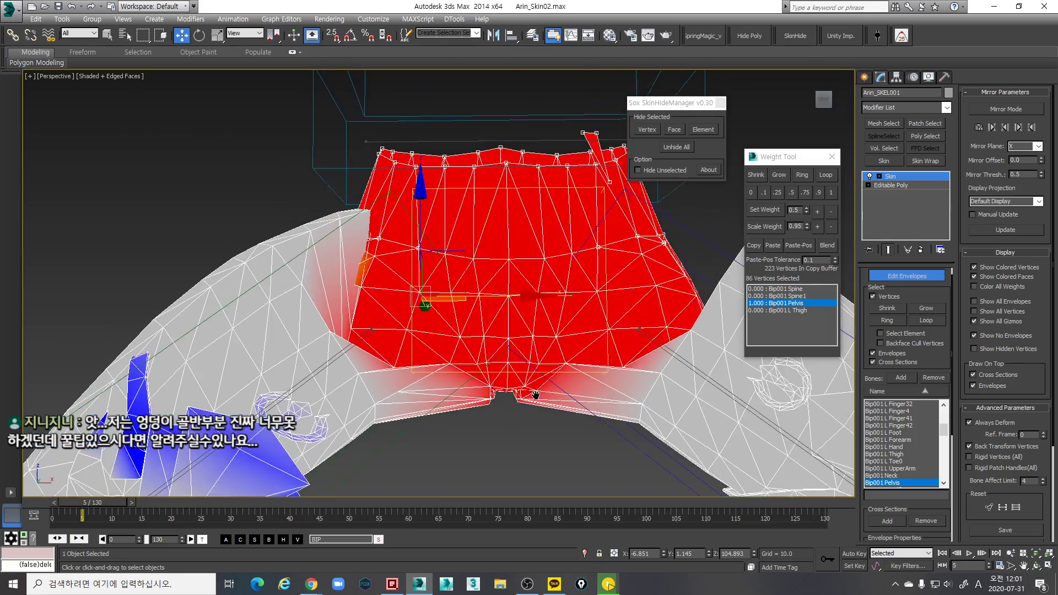
{"action": "key", "text": "f"}
{"action": "middle_click_drag", "start_coordinate": [529, 350], "coordinate": [554, 490]}
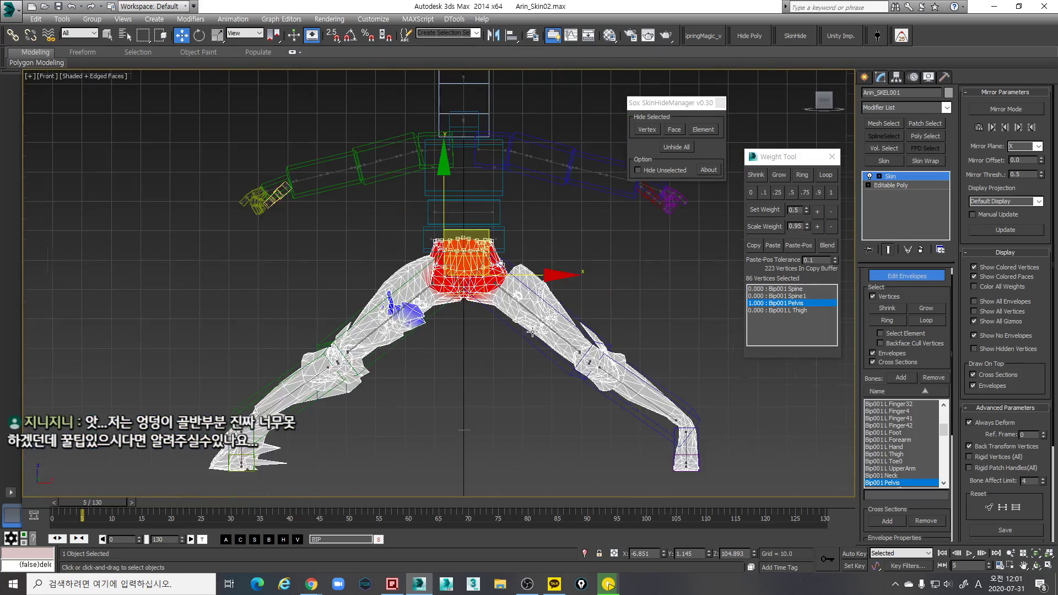
{"action": "key", "text": "z"}
{"action": "scroll", "coordinate": [532, 369], "scroll_direction": "down", "scroll_amount": 2}
{"action": "middle_click_drag", "start_coordinate": [554, 383], "coordinate": [559, 307]}
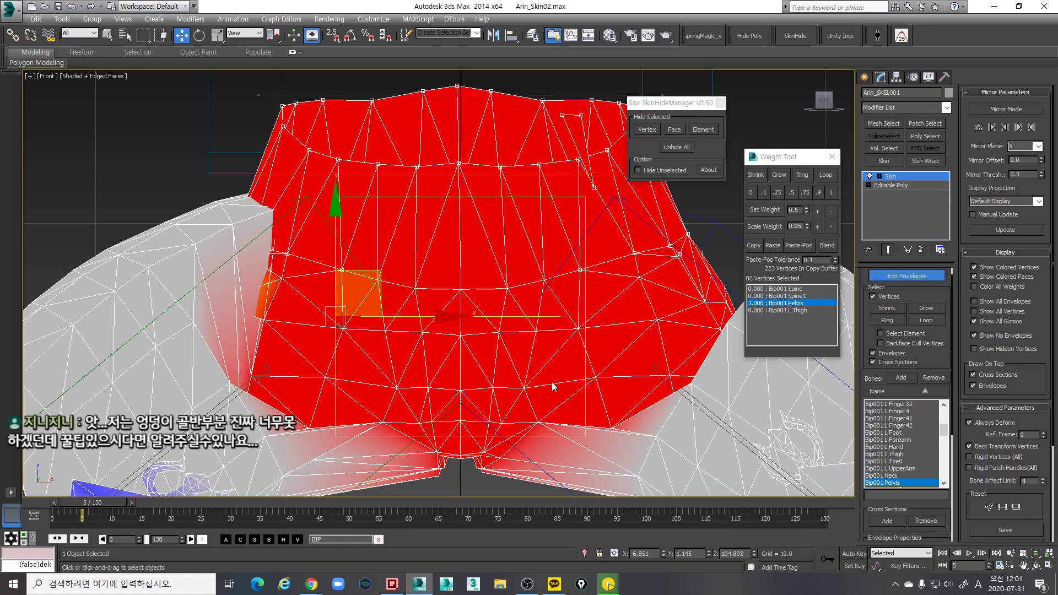
{"action": "mouse_move", "coordinate": [509, 382]}
{"action": "middle_mouse_down"}
{"action": "mouse_move", "coordinate": [547, 302]}
{"action": "mouse_move", "coordinate": [508, 319]}
{"action": "mouse_move", "coordinate": [487, 353]}
{"action": "middle_mouse_up"}
Inspect the bone weights of the crotch vertices beside the left thigh, comparing wireframe and shaded displays
{"action": "key", "text": "F3"}
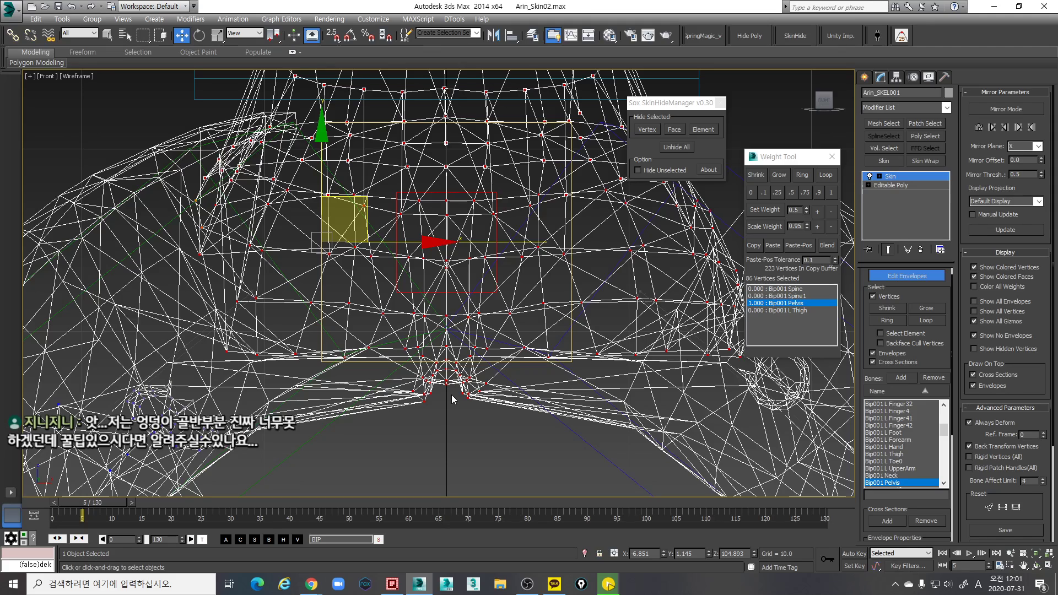
{"action": "scroll", "coordinate": [452, 397], "scroll_direction": "up", "scroll_amount": 2}
{"action": "key", "text": "F3"}
{"action": "key", "text": "F3"}
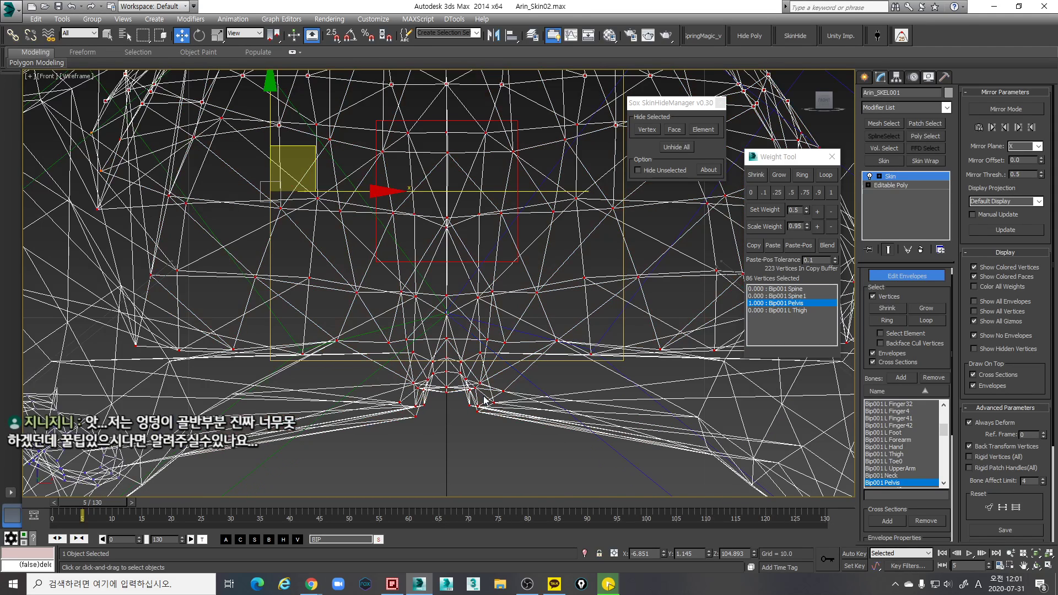
{"action": "left_click_drag", "start_coordinate": [483, 396], "coordinate": [464, 380]}
{"action": "scroll", "coordinate": [489, 394], "scroll_direction": "up", "scroll_amount": 2}
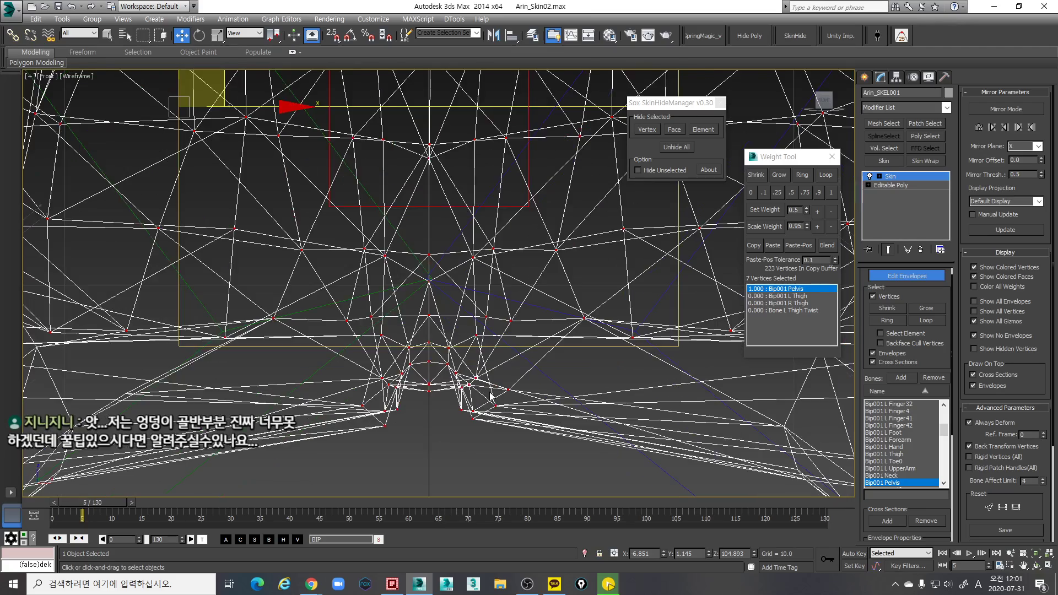
{"action": "key", "text": "F3"}
{"action": "scroll", "coordinate": [492, 391], "scroll_direction": "down", "scroll_amount": 5}
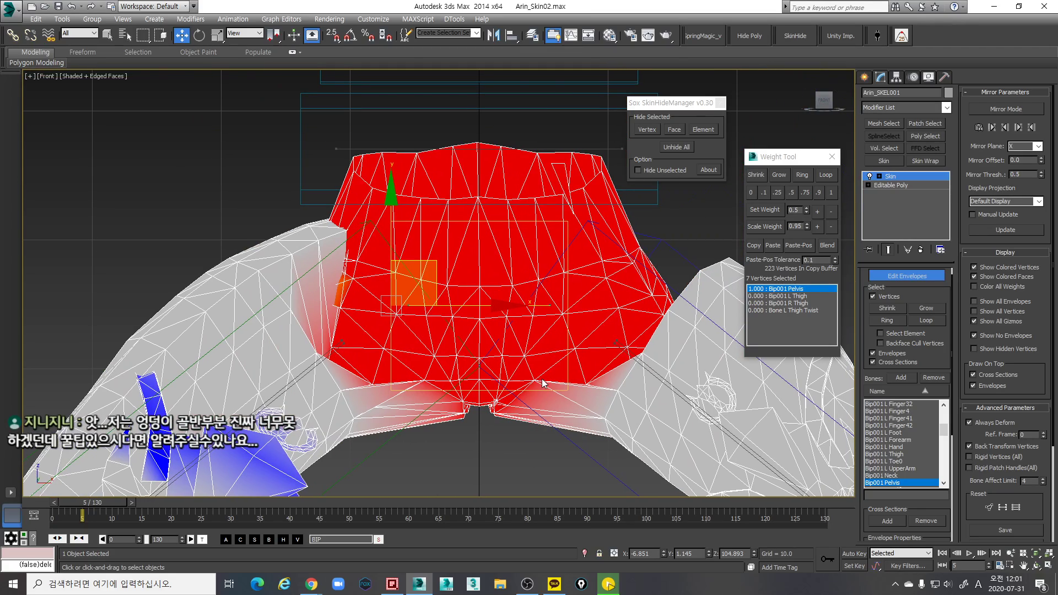
{"action": "middle_click_drag", "start_coordinate": [569, 370], "coordinate": [570, 337]}
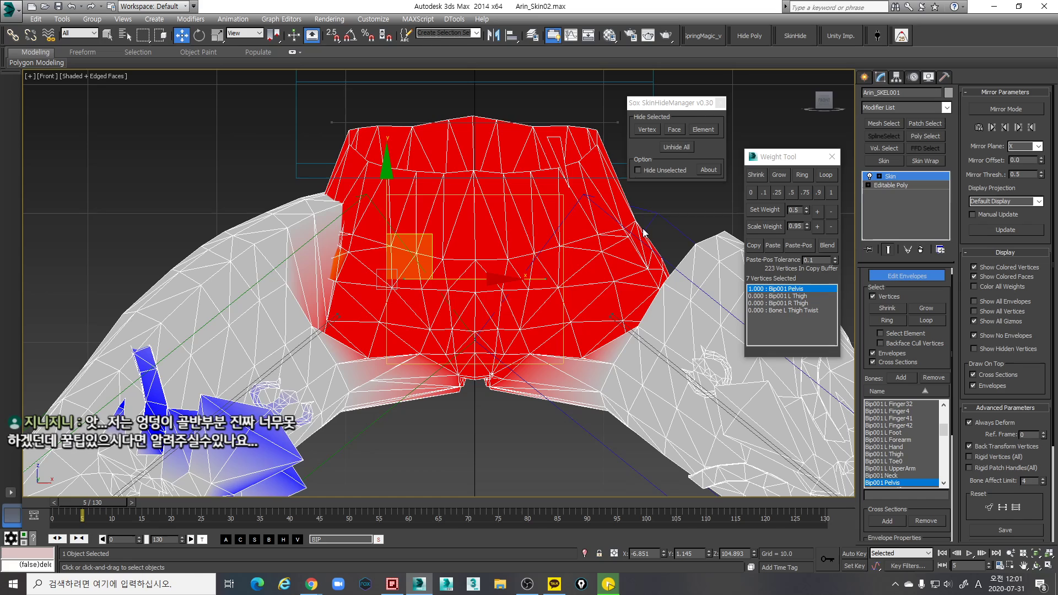
Examine how the pelvis surface meets both thighs at the crotch and outer hips in the spread-leg pose
{"action": "scroll", "coordinate": [589, 289], "scroll_direction": "down", "scroll_amount": 2}
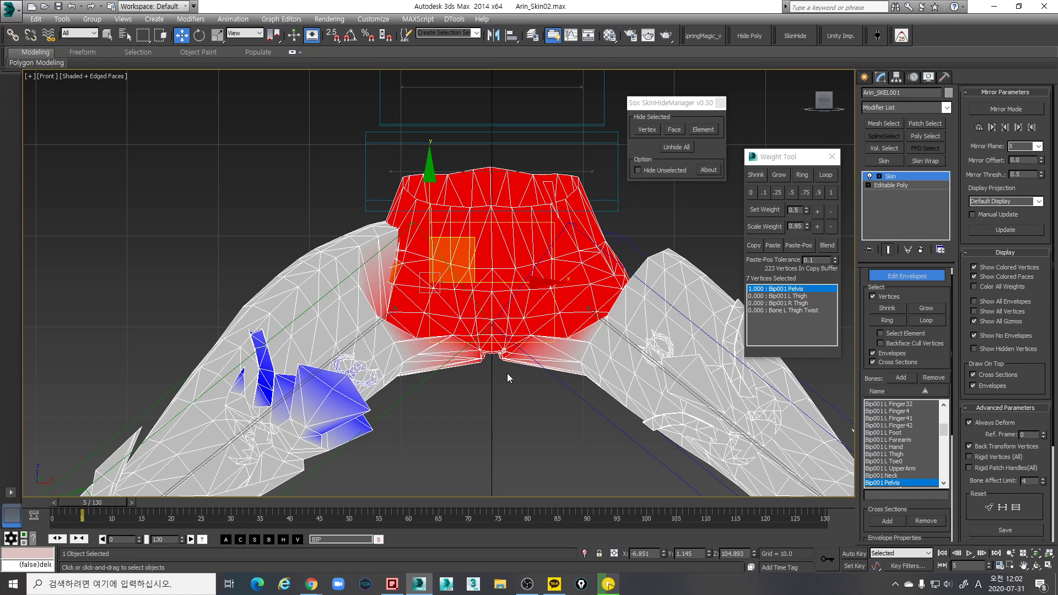
{"action": "scroll", "coordinate": [553, 348], "scroll_direction": "up", "scroll_amount": 2}
{"action": "scroll", "coordinate": [560, 355], "scroll_direction": "down", "scroll_amount": 2}
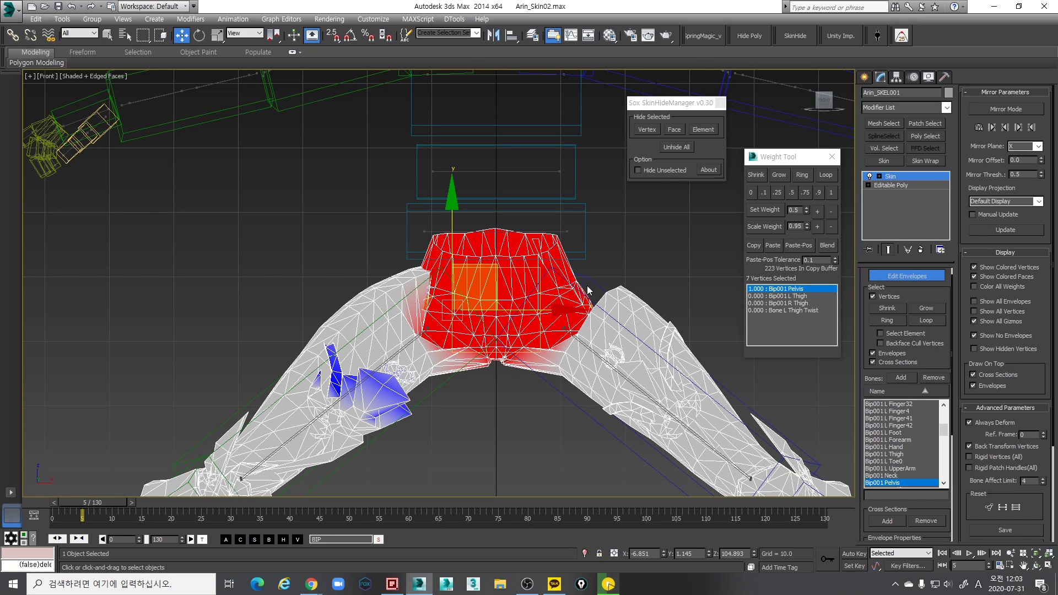
{"action": "scroll", "coordinate": [573, 378], "scroll_direction": "up", "scroll_amount": 2}
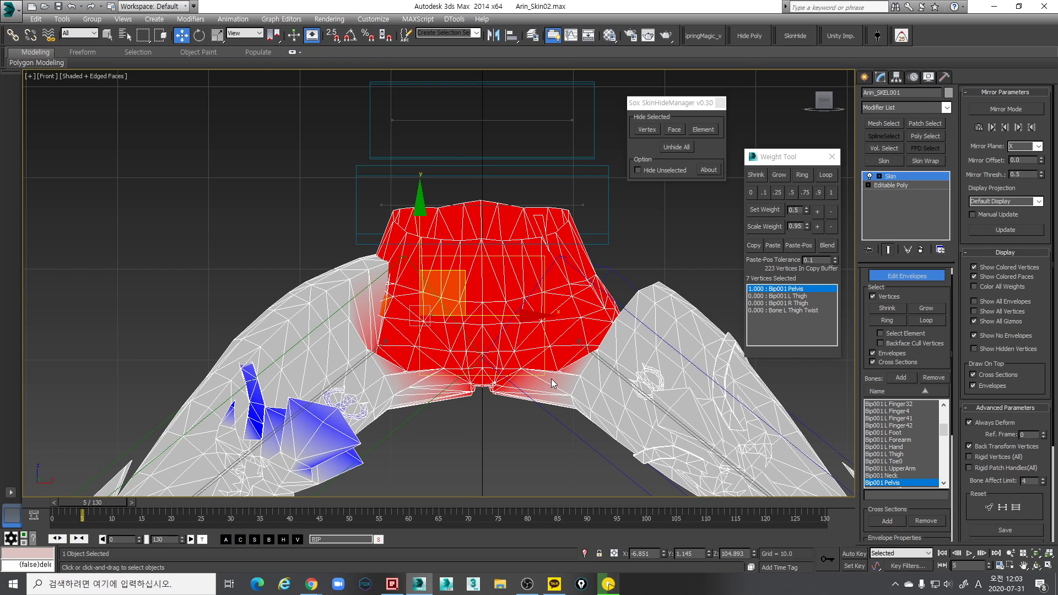
{"action": "scroll", "coordinate": [507, 393], "scroll_direction": "up", "scroll_amount": 3}
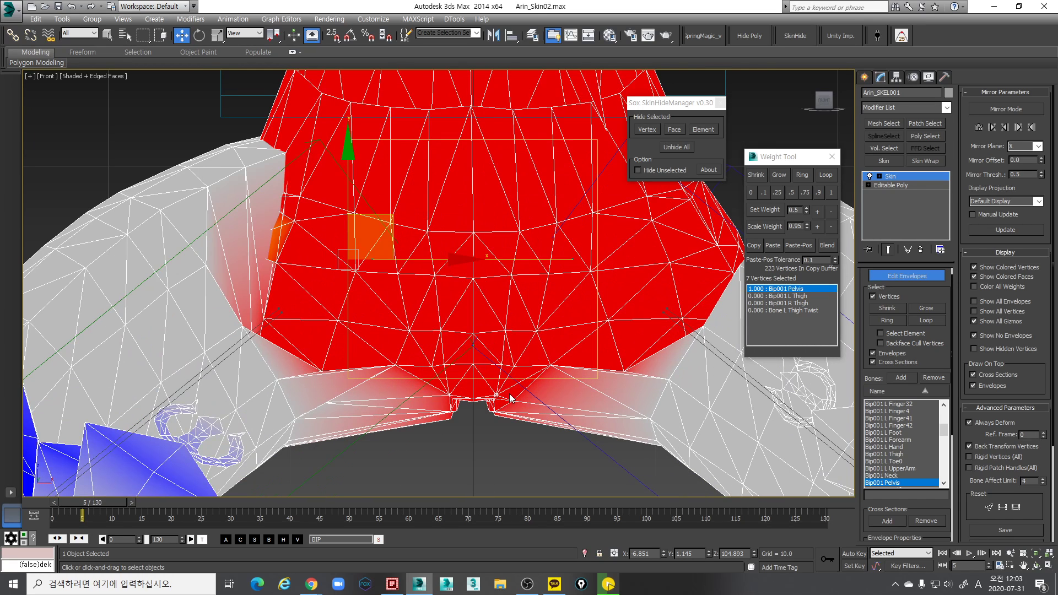
{"action": "key", "text": "F3"}
{"action": "scroll", "coordinate": [504, 402], "scroll_direction": "up", "scroll_amount": 2}
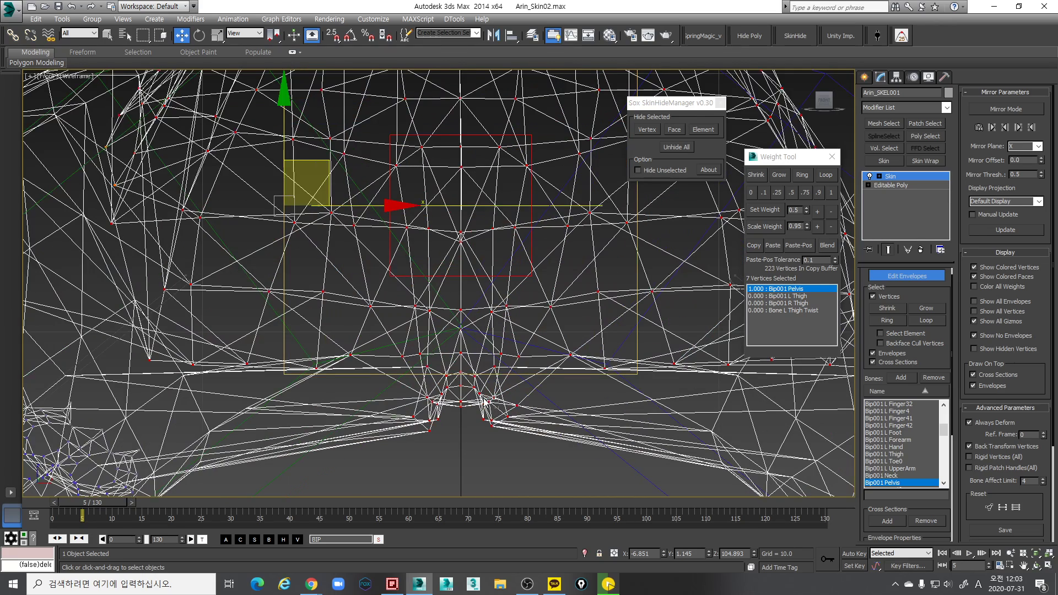
{"action": "key", "text": "F3"}
{"action": "middle_click_drag", "start_coordinate": [639, 335], "coordinate": [618, 338]}
{"action": "scroll", "coordinate": [618, 340], "scroll_direction": "down", "scroll_amount": 2}
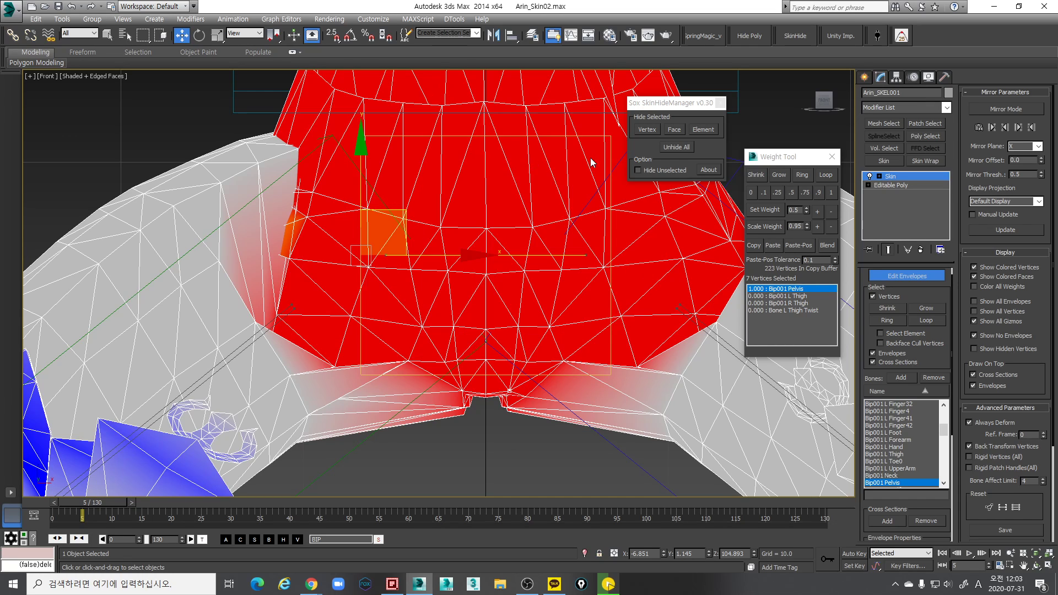
{"action": "scroll", "coordinate": [553, 364], "scroll_direction": "down", "scroll_amount": 3}
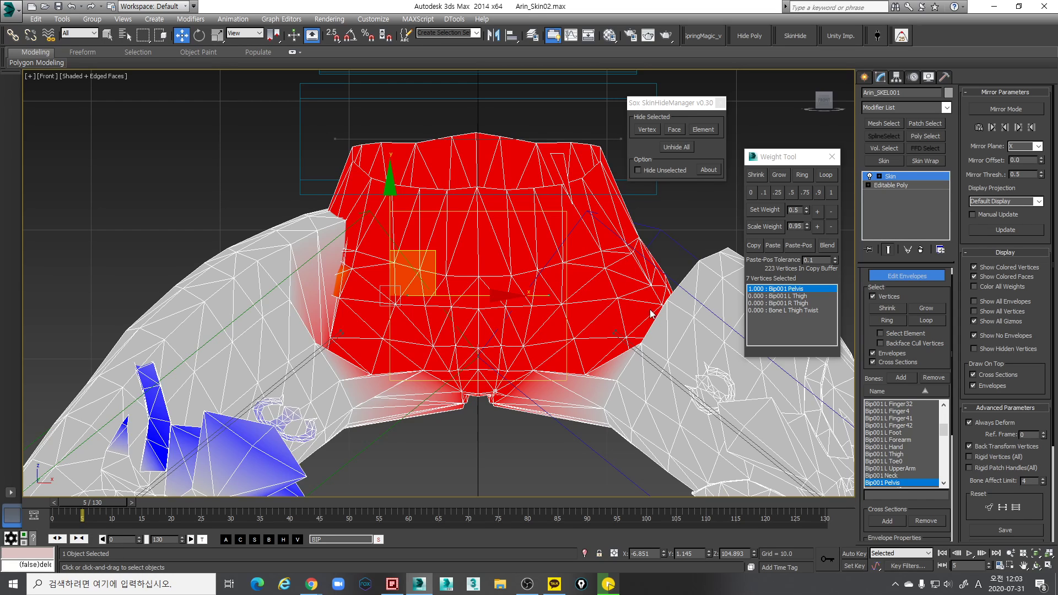
{"action": "scroll", "coordinate": [650, 314], "scroll_direction": "down", "scroll_amount": 2}
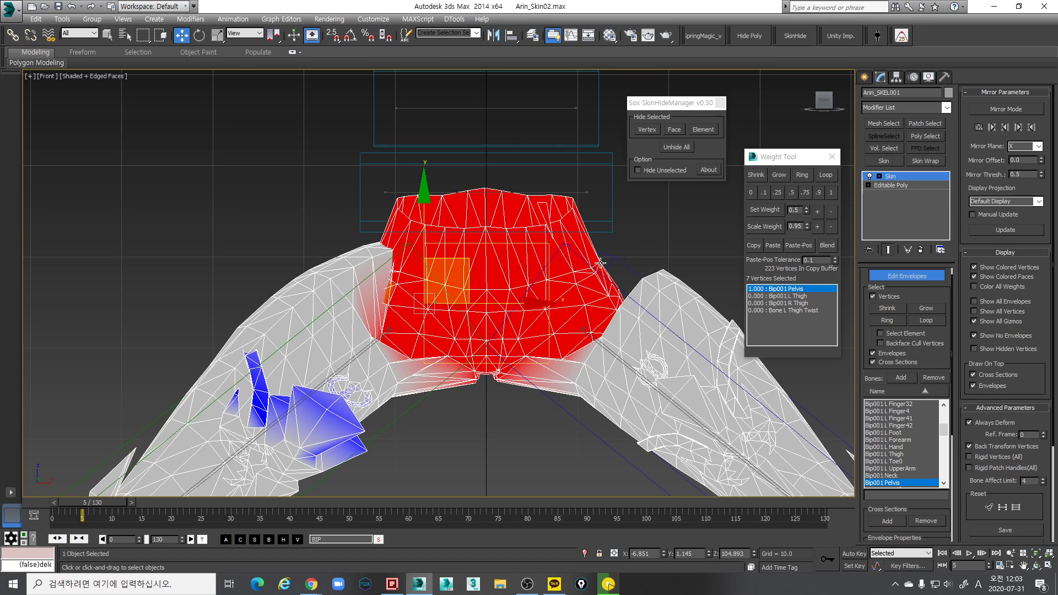
Select the vertices along the left hip's outer edge and check which bones influence them
{"action": "left_click_drag", "start_coordinate": [601, 282], "coordinate": [583, 259], "text": "ctrl"}
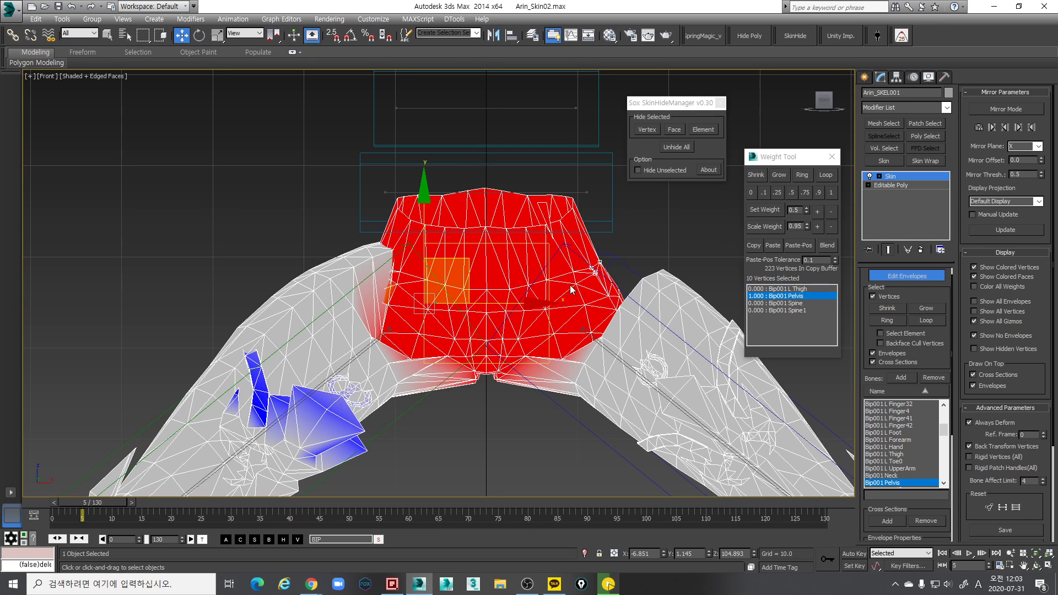
{"action": "key", "text": "F3"}
{"action": "left_click", "coordinate": [587, 271]}
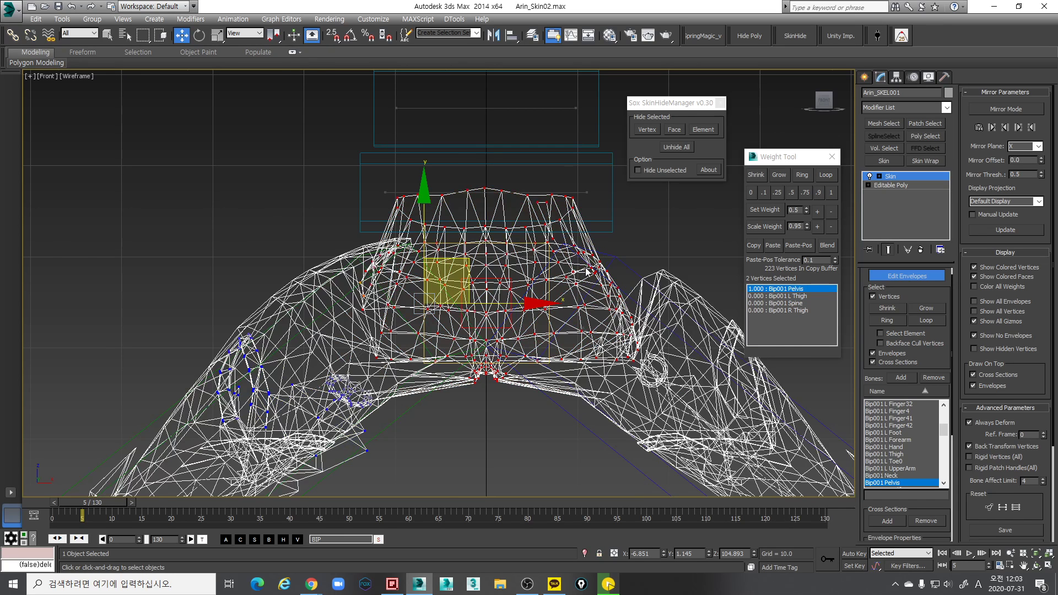
{"action": "scroll", "coordinate": [587, 271], "scroll_direction": "up", "scroll_amount": 5}
{"action": "left_click_drag", "start_coordinate": [589, 254], "coordinate": [596, 264]}
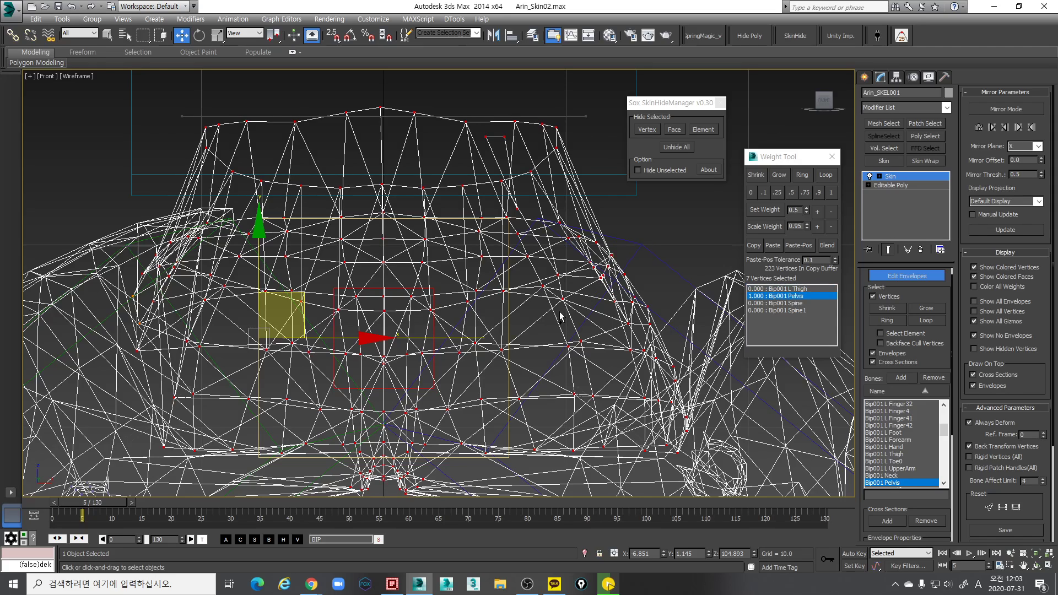
{"action": "middle_click_drag", "start_coordinate": [561, 316], "coordinate": [564, 300]}
{"action": "key", "text": "F3"}
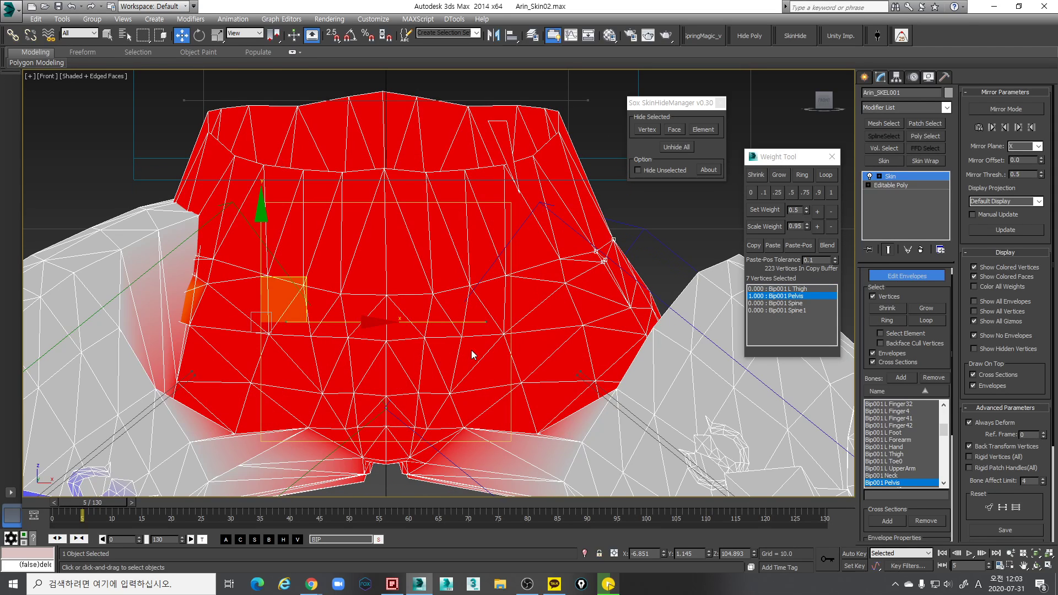
{"action": "middle_click_drag", "start_coordinate": [423, 398], "coordinate": [444, 357]}
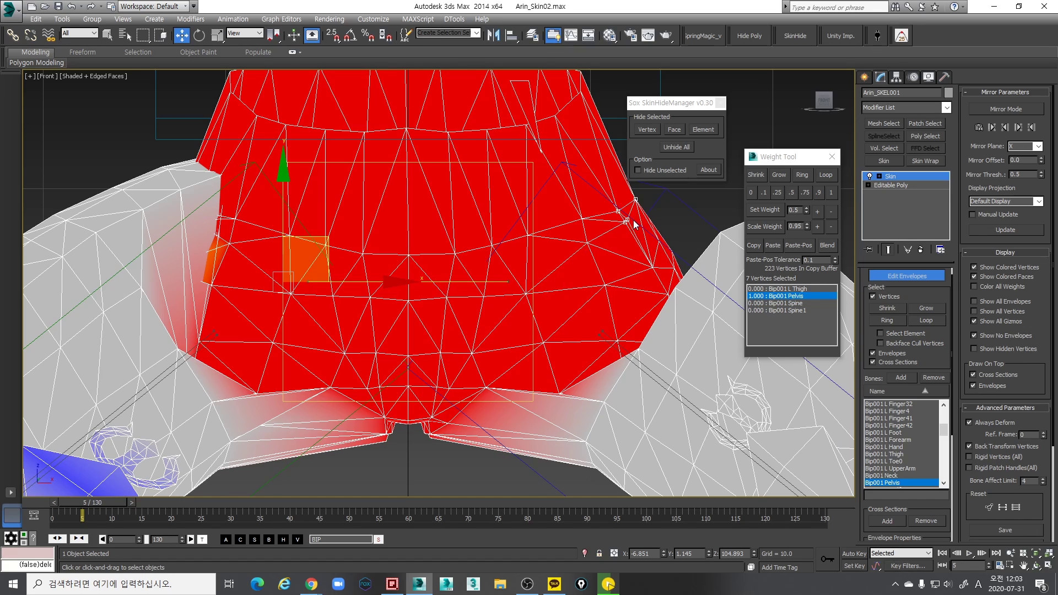
Select the crotch vertices beside the left inner thigh and set their Bip001 L Thigh weight to 0.5
{"action": "scroll", "coordinate": [435, 358], "scroll_direction": "up", "scroll_amount": 3}
{"action": "scroll", "coordinate": [450, 362], "scroll_direction": "up", "scroll_amount": 2}
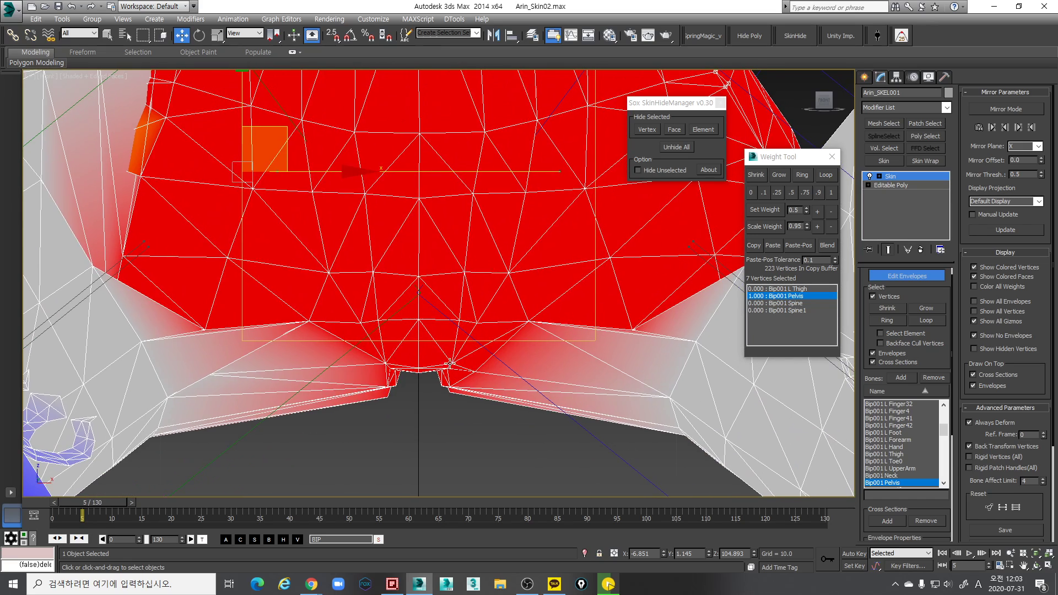
{"action": "key", "text": "F3"}
{"action": "left_click", "coordinate": [441, 364], "text": "ctrl"}
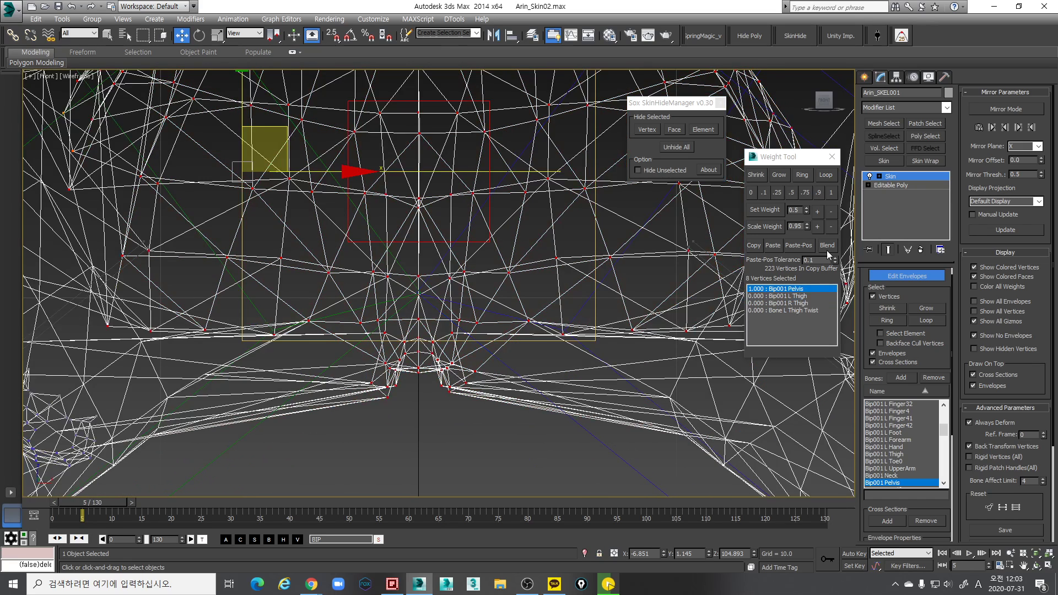
{"action": "left_click", "coordinate": [810, 298]}
{"action": "left_click", "coordinate": [787, 195]}
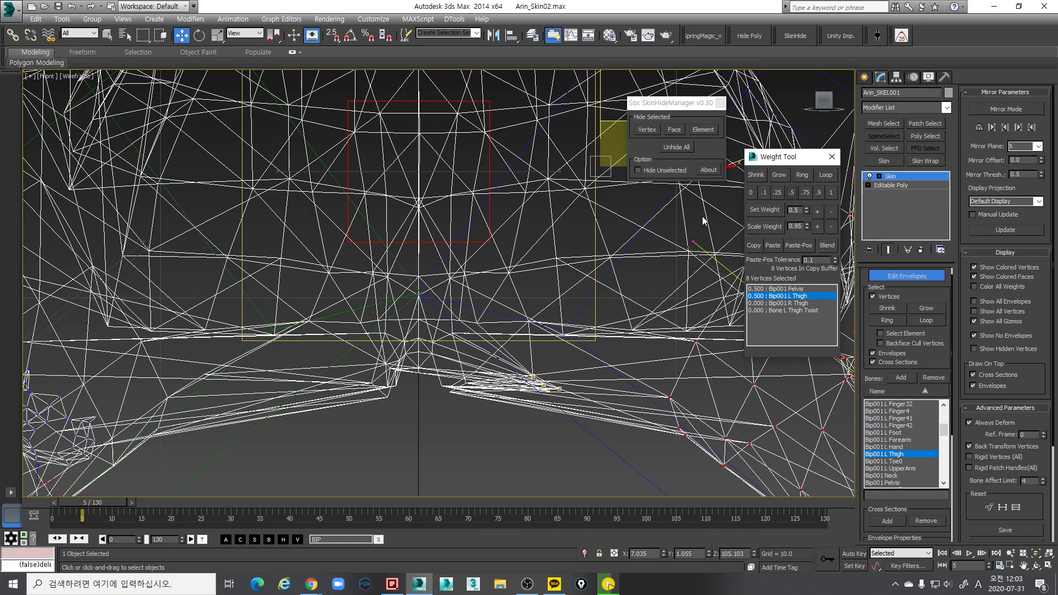
Select the vertices at the lower edge of the left crotch and set their Bip001 L Thigh weight to 1
{"action": "key", "text": "F3"}
{"action": "left_click_drag", "start_coordinate": [454, 388], "coordinate": [426, 368]}
{"action": "left_click", "coordinate": [832, 191]}
{"action": "middle_click_drag", "start_coordinate": [546, 347], "coordinate": [547, 341]}
{"action": "key", "text": "F3"}
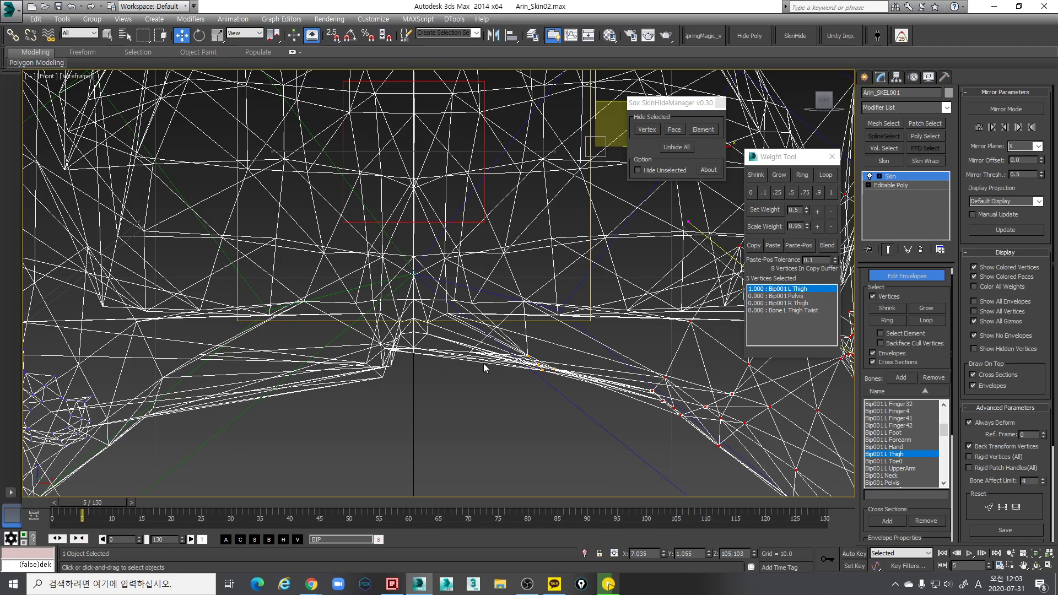
Select the vertex just above the left edge of the crotch and set its Bip001 L Thigh weight to 0.5
{"action": "left_click", "coordinate": [523, 302]}
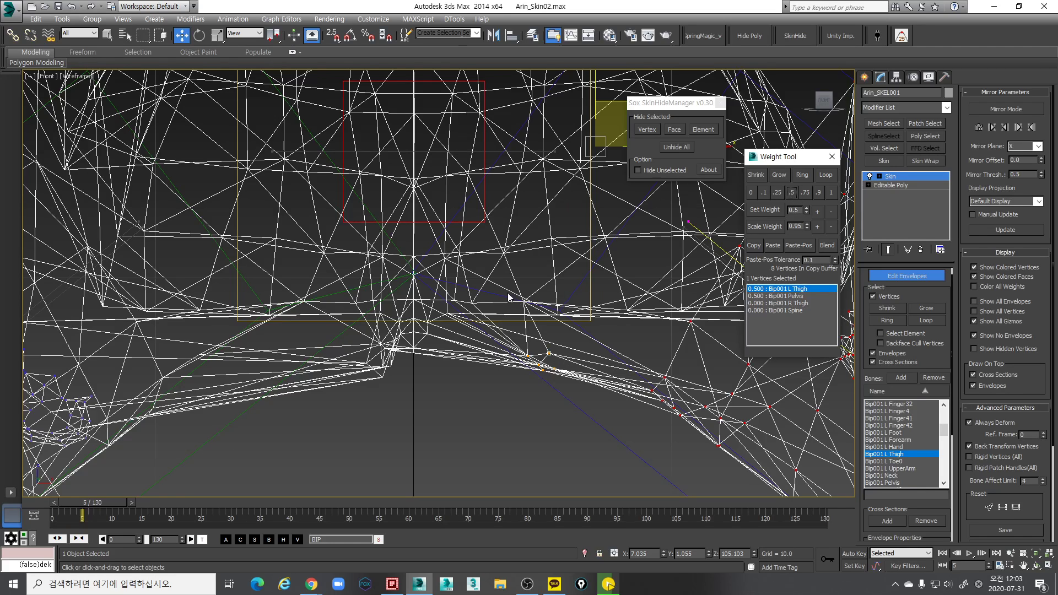
{"action": "key", "text": "F3"}
{"action": "left_click", "coordinate": [793, 189]}
{"action": "scroll", "coordinate": [582, 281], "scroll_direction": "down", "scroll_amount": 3}
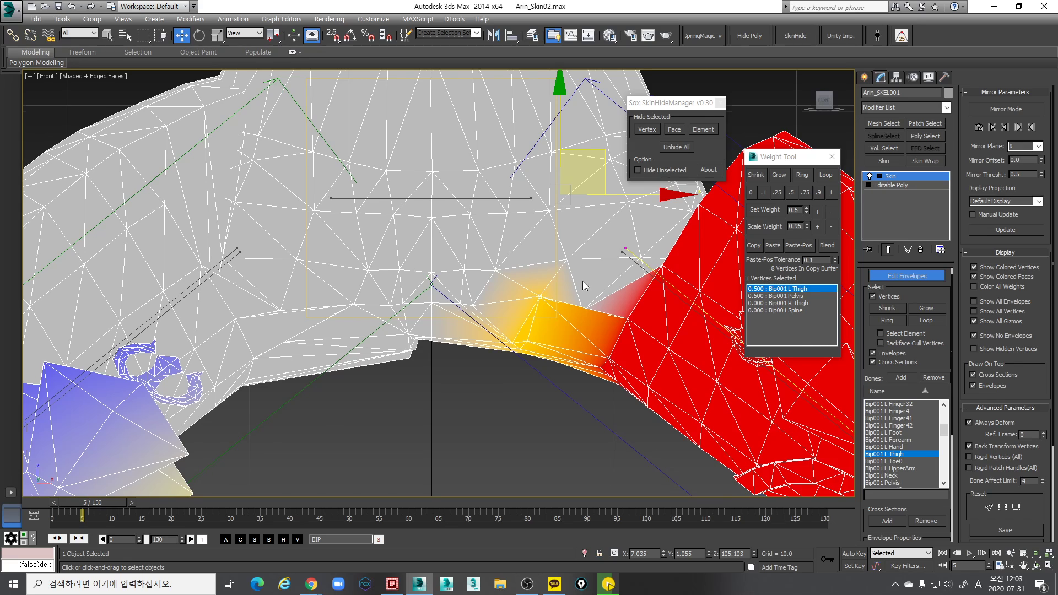
Select the vertices running diagonally from the crotch up the front of the left hip and set their Bip001 L Thigh weight to 0.5
{"action": "key", "text": "F3"}
{"action": "left_click_drag", "start_coordinate": [567, 297], "coordinate": [568, 297]}
{"action": "left_click_drag", "start_coordinate": [626, 241], "coordinate": [601, 213], "text": "ctrl"}
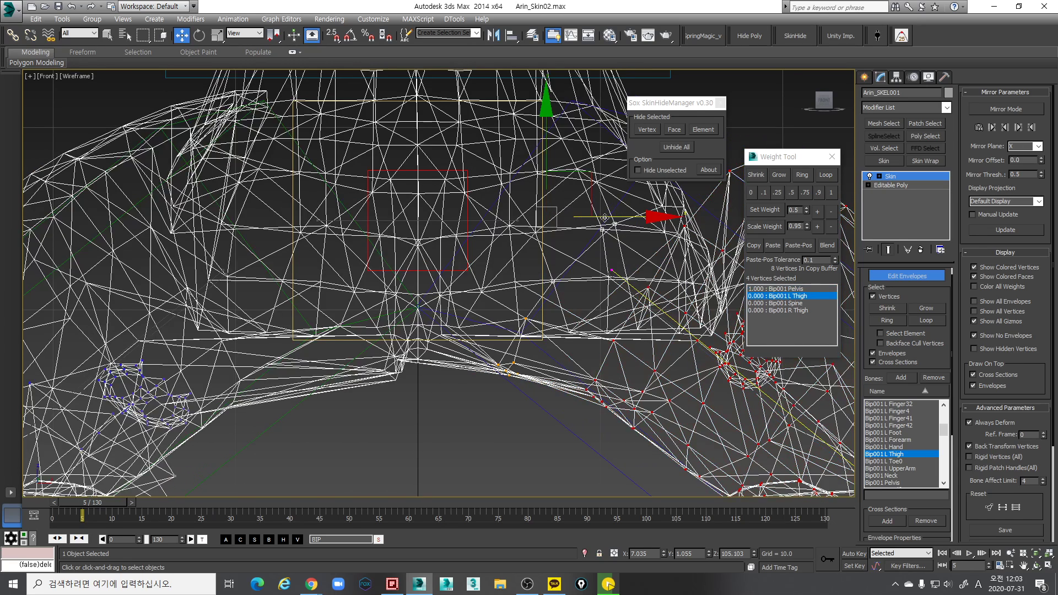
{"action": "left_click", "coordinate": [792, 193]}
{"action": "key", "text": "F3"}
{"action": "scroll", "coordinate": [619, 259], "scroll_direction": "up", "scroll_amount": 3}
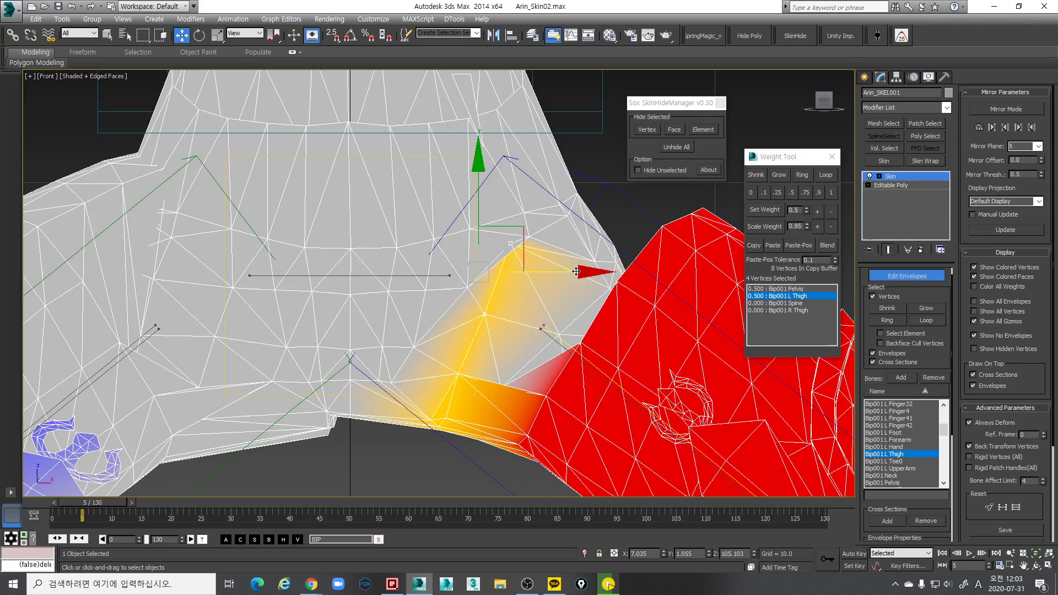
Select the vertices between the diagonal blend and the front of the left thigh and set their Bip001 L Thigh weight to 1
{"action": "left_click_drag", "start_coordinate": [495, 331], "coordinate": [561, 412]}
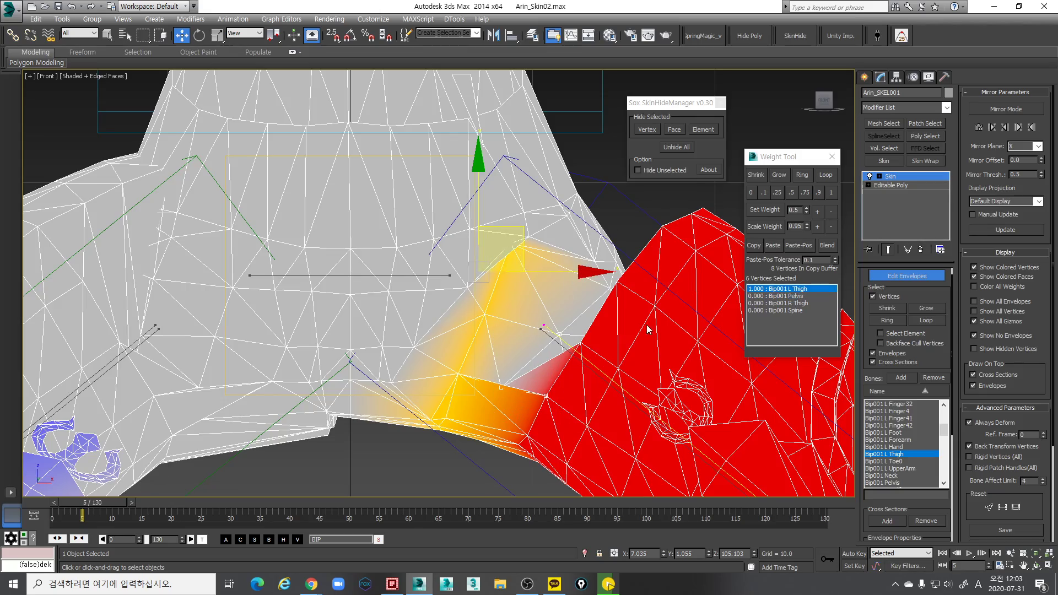
{"action": "left_click", "coordinate": [831, 190]}
{"action": "middle_click_drag", "start_coordinate": [641, 287], "coordinate": [568, 324]}
{"action": "scroll", "coordinate": [567, 324], "scroll_direction": "down", "scroll_amount": 3}
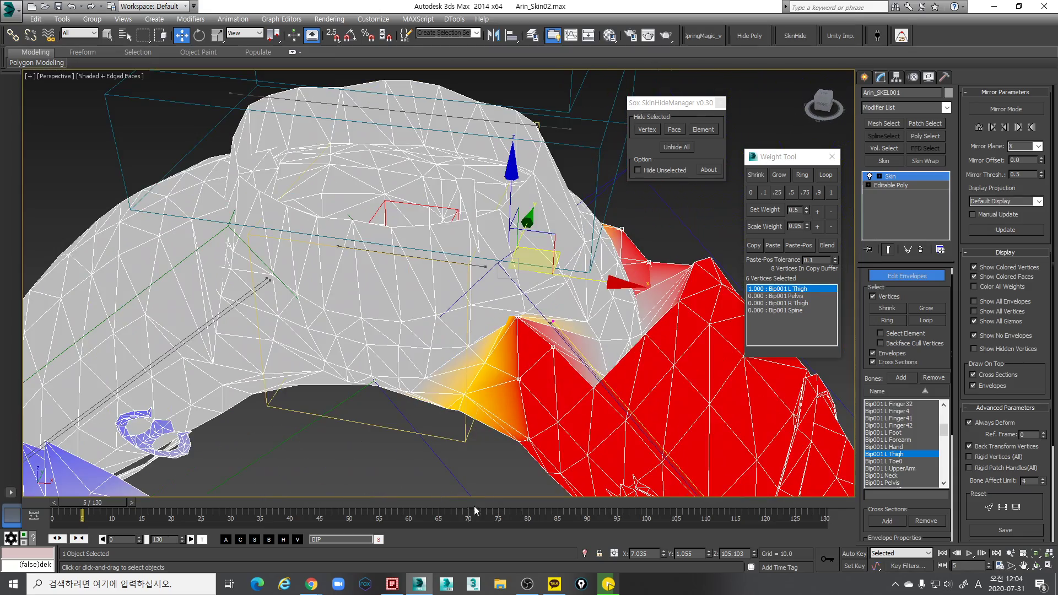
At frame 2, select the unweighted vertices at the left thigh's upper outer front and set their Bip001 L Thigh weight to 1
{"action": "left_click_drag", "start_coordinate": [107, 502], "coordinate": [91, 500]}
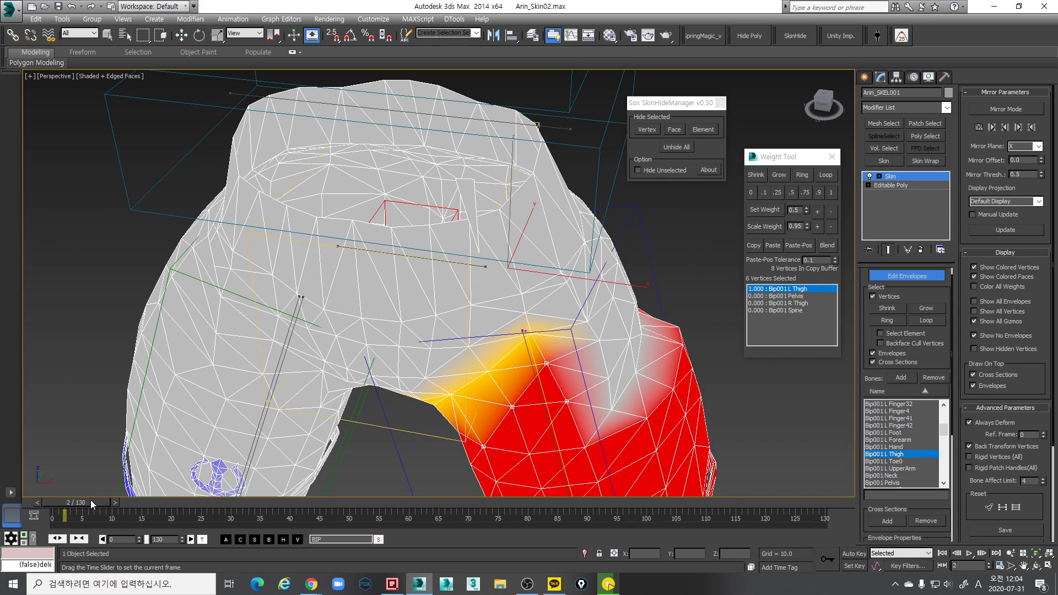
{"action": "middle_click_drag", "start_coordinate": [459, 430], "coordinate": [455, 392]}
{"action": "left_click_drag", "start_coordinate": [665, 396], "coordinate": [667, 397], "text": "ctrl"}
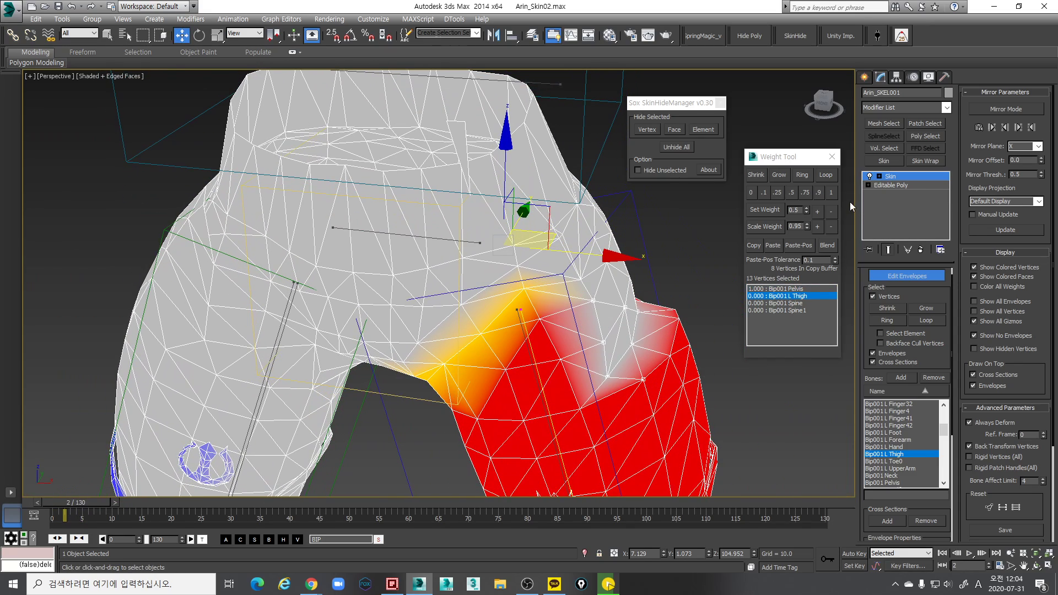
{"action": "left_click", "coordinate": [830, 193]}
{"action": "middle_click_drag", "start_coordinate": [650, 275], "coordinate": [572, 329], "text": "alt"}
{"action": "scroll", "coordinate": [572, 329], "scroll_direction": "up", "scroll_amount": 5}
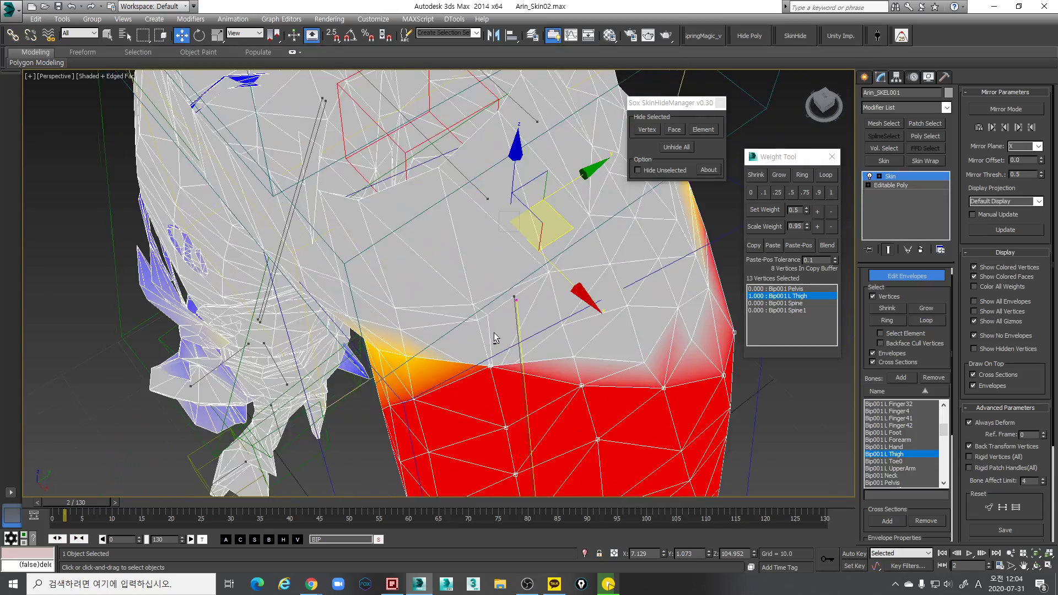
Select the vertices along the left front hip crease, toward the outer side, and set their Bip001 L Thigh weight to 0.5
{"action": "key", "text": "F3"}
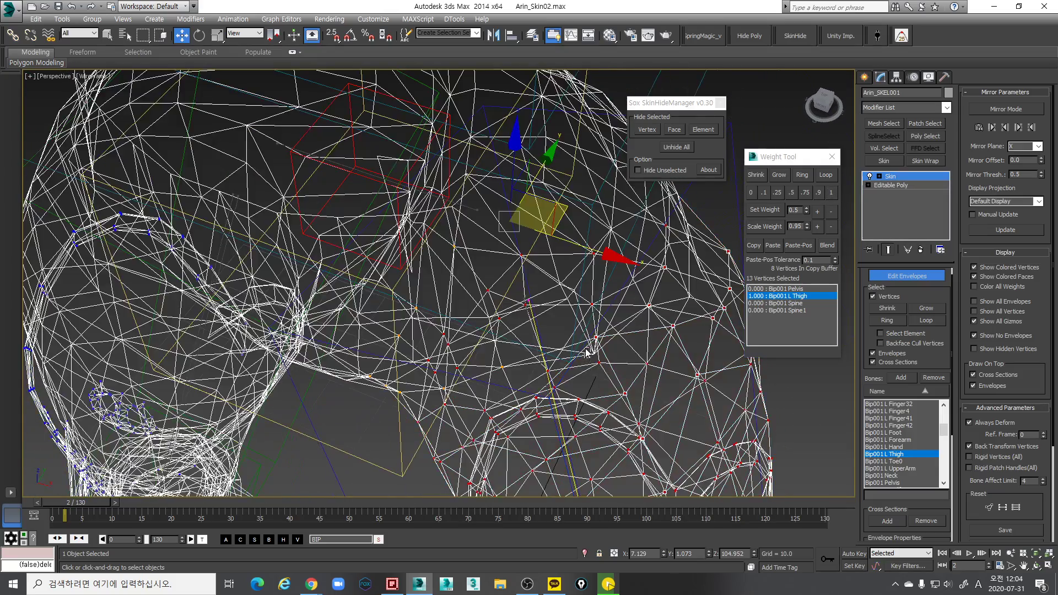
{"action": "left_click", "coordinate": [598, 355]}
{"action": "left_click", "coordinate": [791, 192]}
{"action": "key", "text": "F3"}
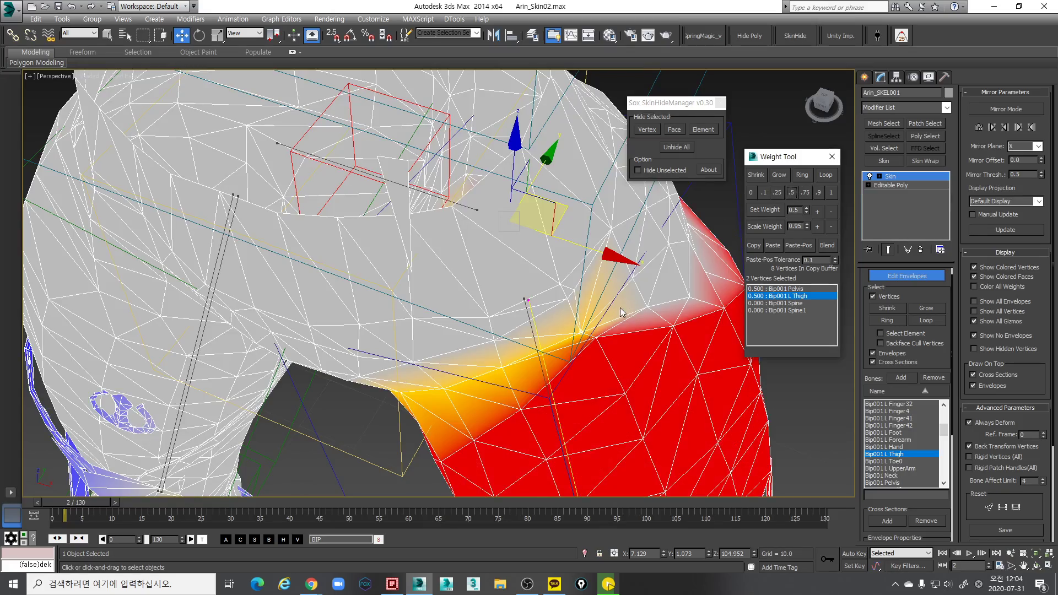
{"action": "middle_click_drag", "start_coordinate": [620, 312], "coordinate": [567, 347], "text": "alt"}
{"action": "left_click_drag", "start_coordinate": [564, 342], "coordinate": [533, 327]}
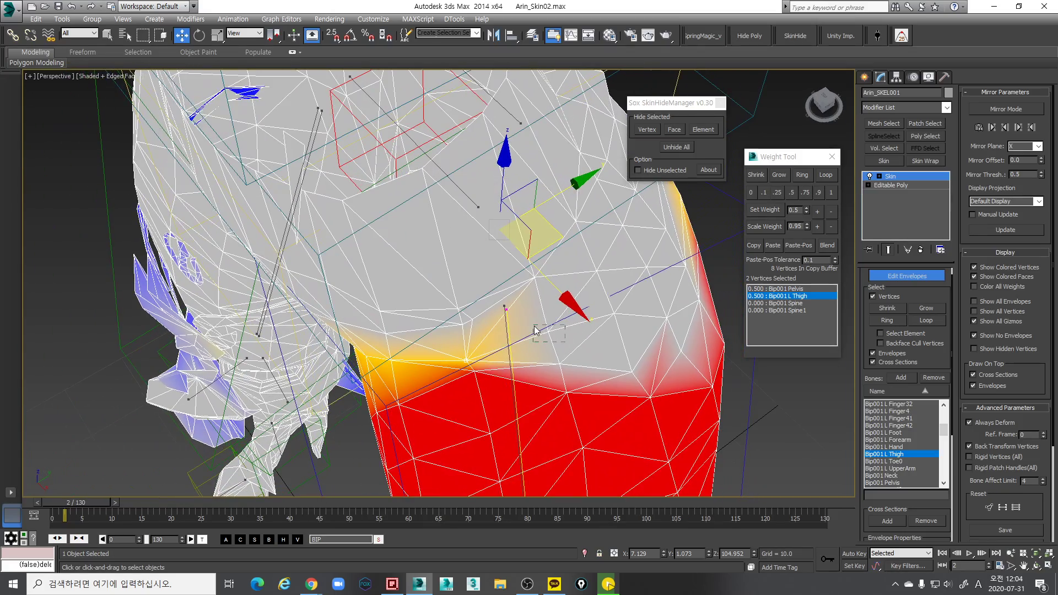
{"action": "left_click", "coordinate": [791, 193]}
Select the vertices at the rear inner top of the left thigh and set their Bip001 L Thigh weight to 0.75
{"action": "middle_click_drag", "start_coordinate": [651, 303], "coordinate": [475, 374], "text": "alt"}
{"action": "middle_click_drag", "start_coordinate": [588, 392], "coordinate": [554, 425], "text": "alt"}
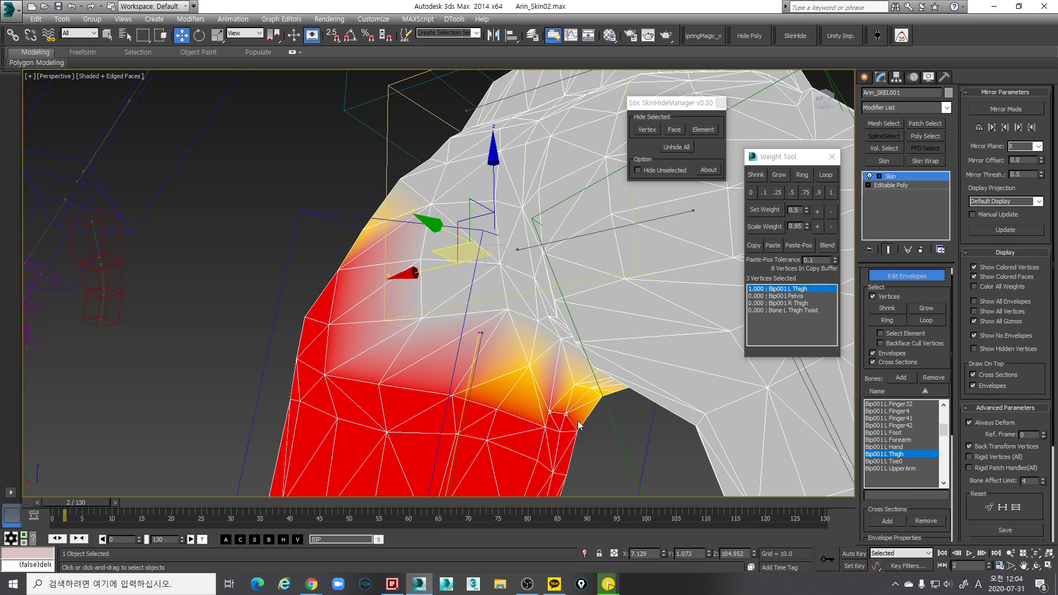
{"action": "left_click", "coordinate": [791, 192]}
{"action": "middle_click_drag", "start_coordinate": [544, 299], "coordinate": [784, 247], "text": "alt"}
{"action": "left_click", "coordinate": [777, 193]}
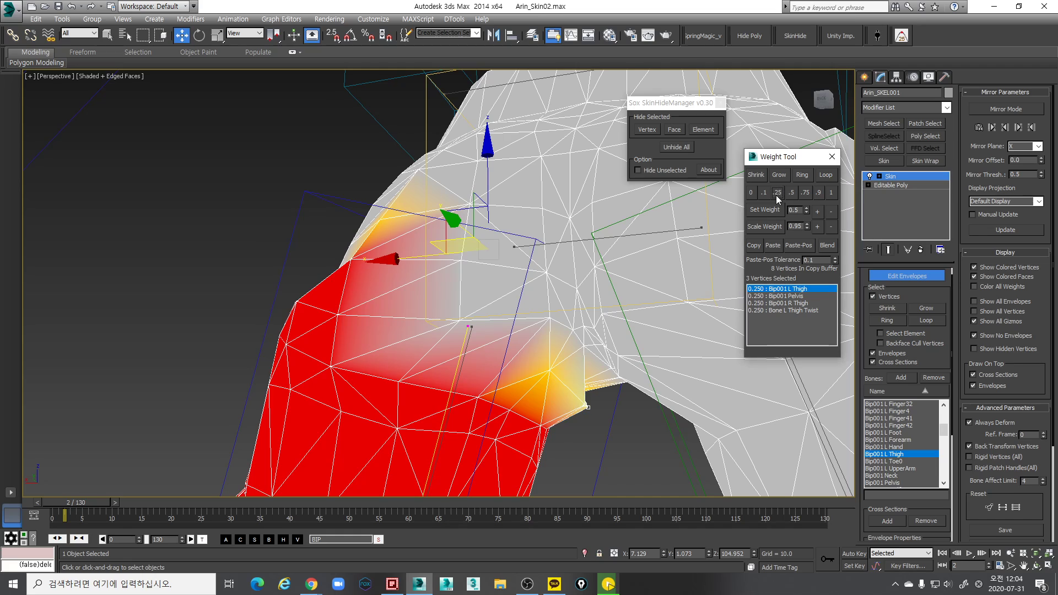
{"action": "left_click", "coordinate": [807, 193]}
{"action": "middle_click_drag", "start_coordinate": [571, 314], "coordinate": [567, 356], "text": "alt"}
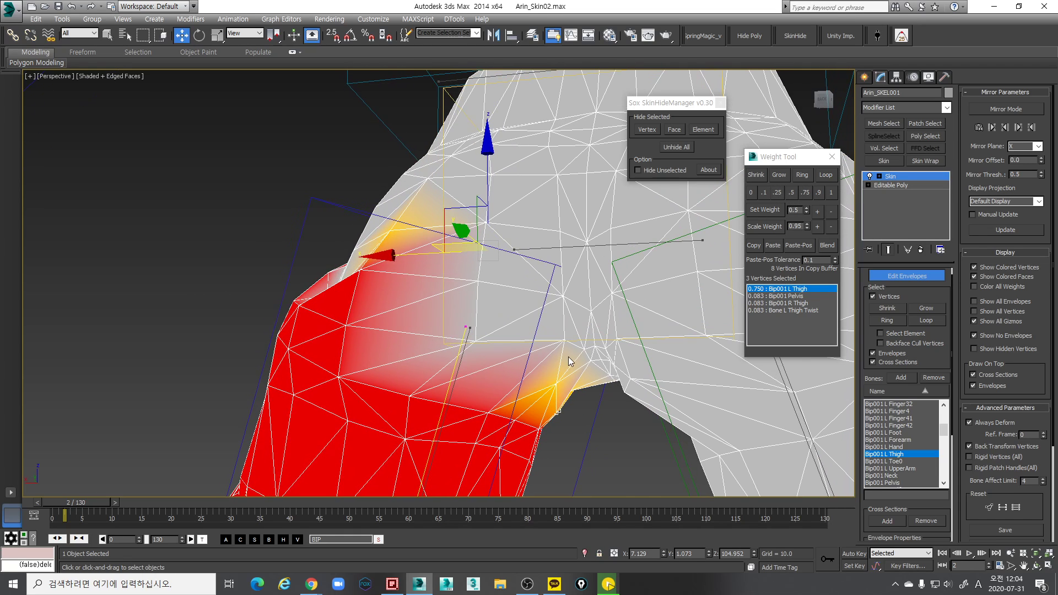
Blend the lower left buttock's Bip001 L Thigh weights, using 0.75 on the vertices nearest the crotch and 0.5 on the one farther out
{"action": "left_click", "coordinate": [747, 175]}
{"action": "left_click", "coordinate": [803, 193]}
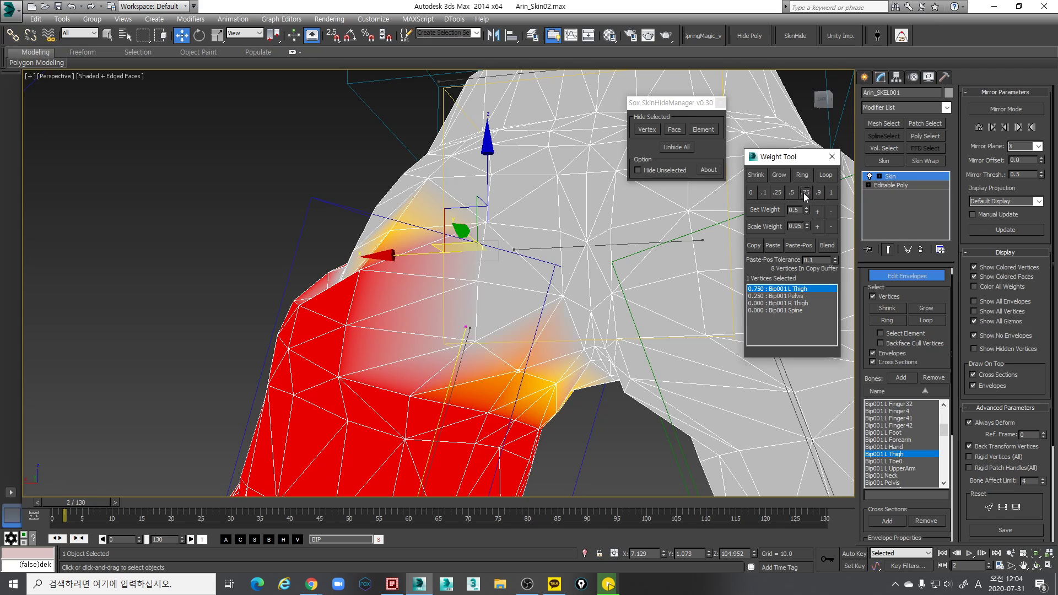
{"action": "middle_click_drag", "start_coordinate": [693, 231], "coordinate": [530, 377], "text": "alt"}
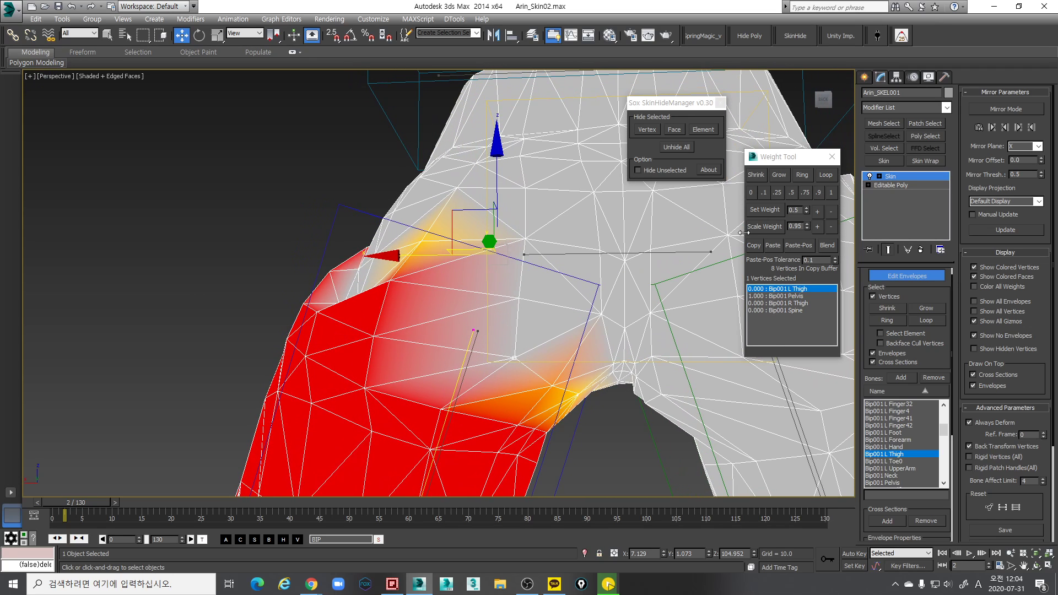
{"action": "left_click", "coordinate": [789, 192]}
{"action": "left_click", "coordinate": [552, 388], "text": "ctrl"}
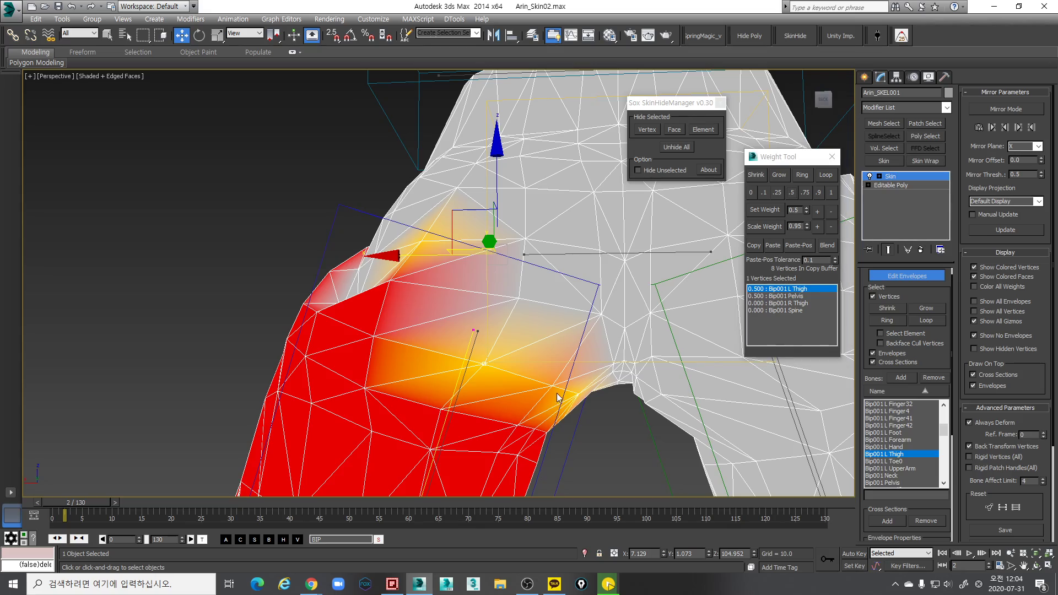
{"action": "left_click", "coordinate": [805, 193]}
Select the unweighted vertices across the outer lower left buttock and set their Bip001 L Thigh weight to 1
{"action": "middle_click_drag", "start_coordinate": [551, 331], "coordinate": [429, 379], "text": "alt"}
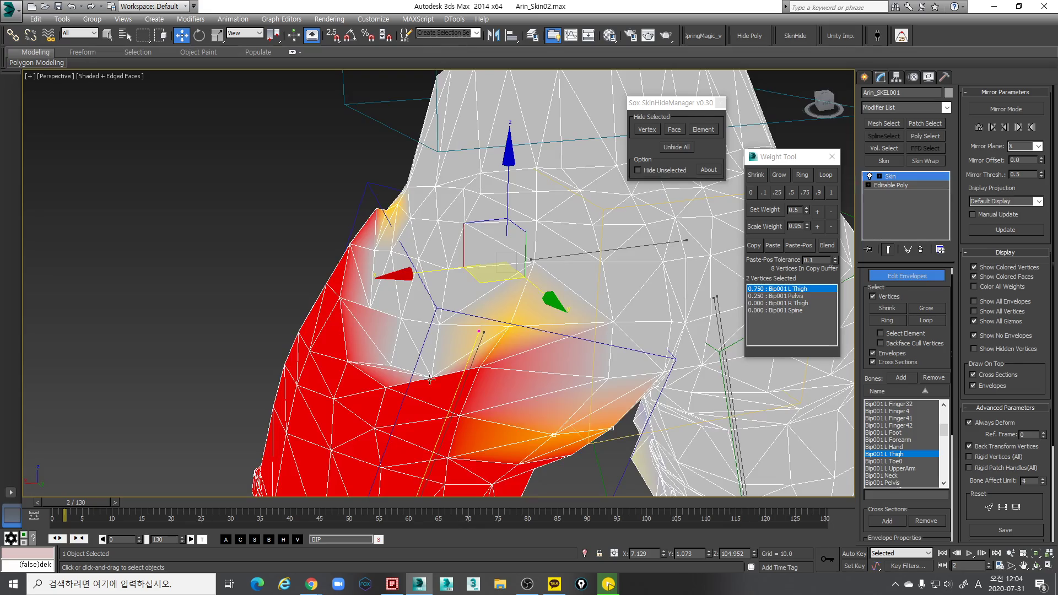
{"action": "left_click_drag", "start_coordinate": [421, 380], "coordinate": [420, 373]}
{"action": "middle_click_drag", "start_coordinate": [419, 375], "coordinate": [412, 391], "text": "alt"}
{"action": "left_click_drag", "start_coordinate": [403, 388], "coordinate": [358, 345], "text": "ctrl"}
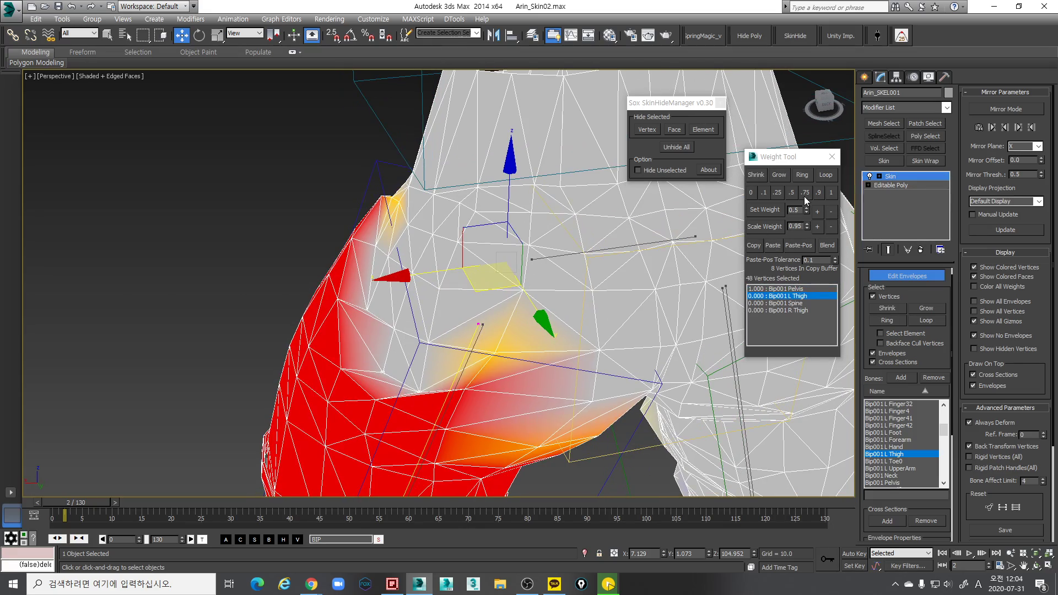
{"action": "left_click", "coordinate": [830, 192]}
Select a single vertex on the left buttock's inner blend edge and set its Bip001 L Thigh weight to 0.5
{"action": "mouse_move", "coordinate": [485, 325]}
{"action": "middle_mouse_down", "text": "alt"}
{"action": "mouse_move", "coordinate": [463, 340]}
{"action": "mouse_move", "coordinate": [484, 313]}
{"action": "mouse_move", "coordinate": [500, 315]}
{"action": "middle_mouse_up", "text": "alt"}
{"action": "key", "text": "F3"}
{"action": "left_click_drag", "start_coordinate": [610, 367], "coordinate": [595, 347]}
{"action": "key", "text": "F3"}
{"action": "left_click", "coordinate": [790, 192]}
{"action": "mouse_move", "coordinate": [606, 259]}
{"action": "middle_mouse_down", "text": "alt"}
{"action": "mouse_move", "coordinate": [524, 325]}
{"action": "mouse_move", "coordinate": [545, 338]}
{"action": "middle_mouse_up", "text": "alt"}
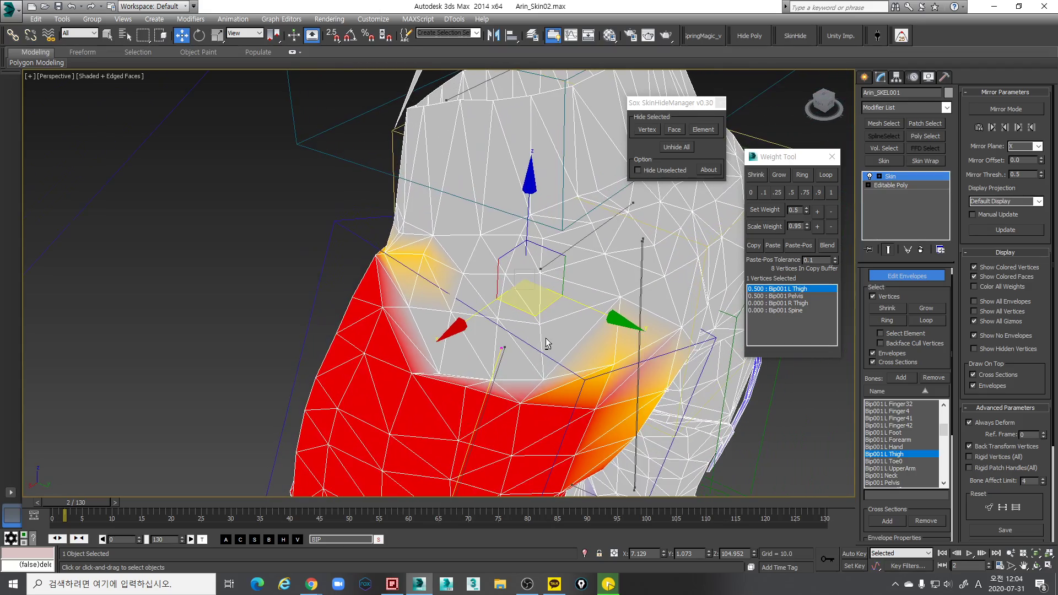
Select the vertices across the upper left thigh and examine their weights from the rear and outer side
{"action": "key", "text": "F3"}
{"action": "middle_click_drag", "start_coordinate": [540, 398], "coordinate": [520, 405], "text": "alt"}
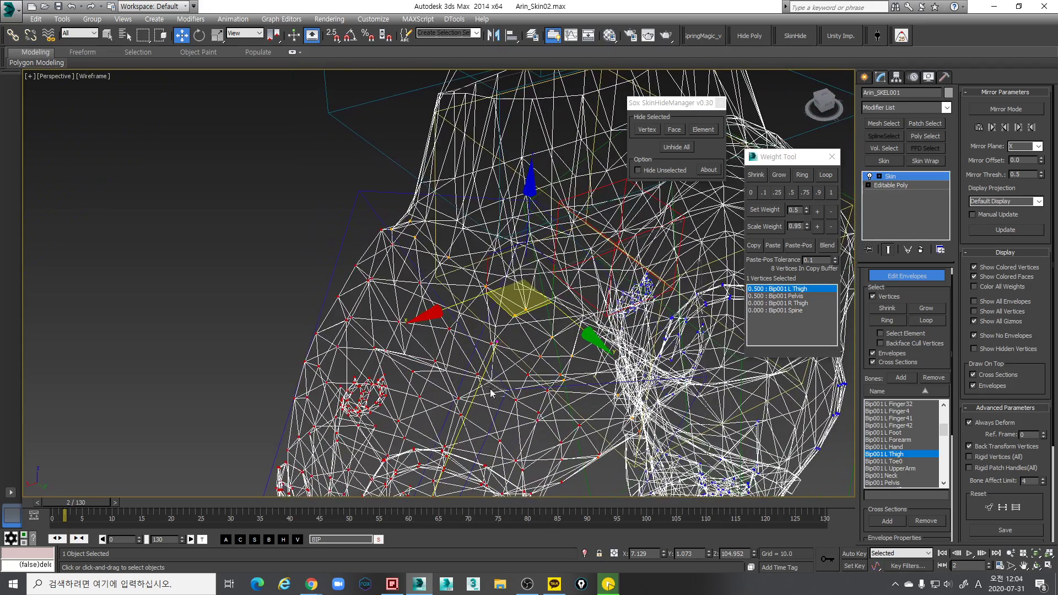
{"action": "left_click_drag", "start_coordinate": [392, 353], "coordinate": [552, 363]}
{"action": "mouse_move", "coordinate": [466, 320]}
{"action": "middle_mouse_down", "text": "alt"}
{"action": "mouse_move", "coordinate": [450, 321]}
{"action": "mouse_move", "coordinate": [453, 332]}
{"action": "mouse_move", "coordinate": [502, 338]}
{"action": "mouse_move", "coordinate": [500, 361]}
{"action": "mouse_move", "coordinate": [434, 341]}
{"action": "mouse_move", "coordinate": [548, 340]}
{"action": "mouse_move", "coordinate": [567, 352]}
{"action": "middle_mouse_up", "text": "alt"}
{"action": "key", "text": "F3"}
{"action": "key", "text": "F3"}
{"action": "key", "text": "F3"}
{"action": "scroll", "coordinate": [566, 351], "scroll_direction": "up", "scroll_amount": 3}
{"action": "key", "text": "F3"}
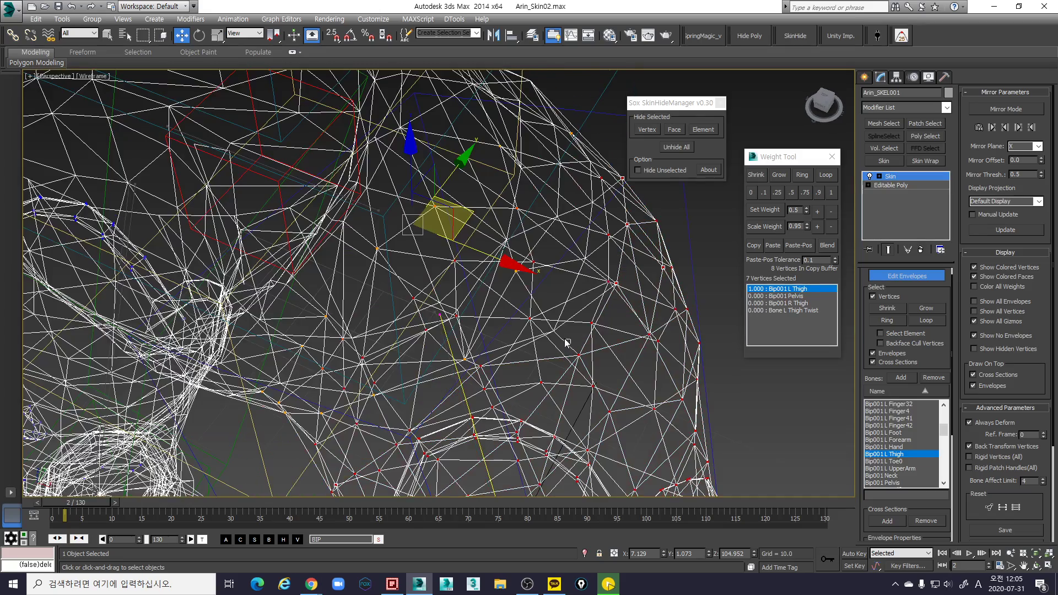
Select the remaining vertices on the left outer hip, one after the other, and set their Bip001 L Thigh weight to 1
{"action": "left_click", "coordinate": [555, 332]}
{"action": "left_click", "coordinate": [831, 192]}
{"action": "middle_click_drag", "start_coordinate": [649, 286], "coordinate": [599, 291], "text": "alt"}
{"action": "key", "text": "F3"}
{"action": "left_click", "coordinate": [586, 281]}
{"action": "left_click", "coordinate": [831, 193]}
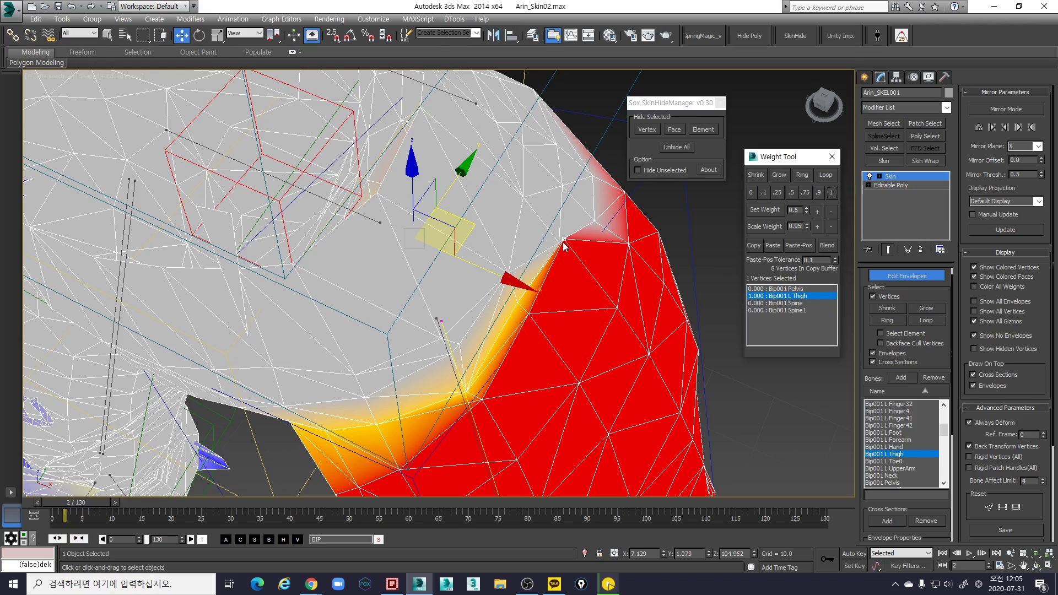
Select the vertices just above the fully weighted area of the left outer hip and set their Bip001 L Thigh weight to 0.5
{"action": "middle_click_drag", "start_coordinate": [562, 242], "coordinate": [569, 270], "text": "alt"}
{"action": "scroll", "coordinate": [568, 272], "scroll_direction": "up", "scroll_amount": 3}
{"action": "key", "text": "F3"}
{"action": "left_click", "coordinate": [554, 271]}
{"action": "key", "text": "F3"}
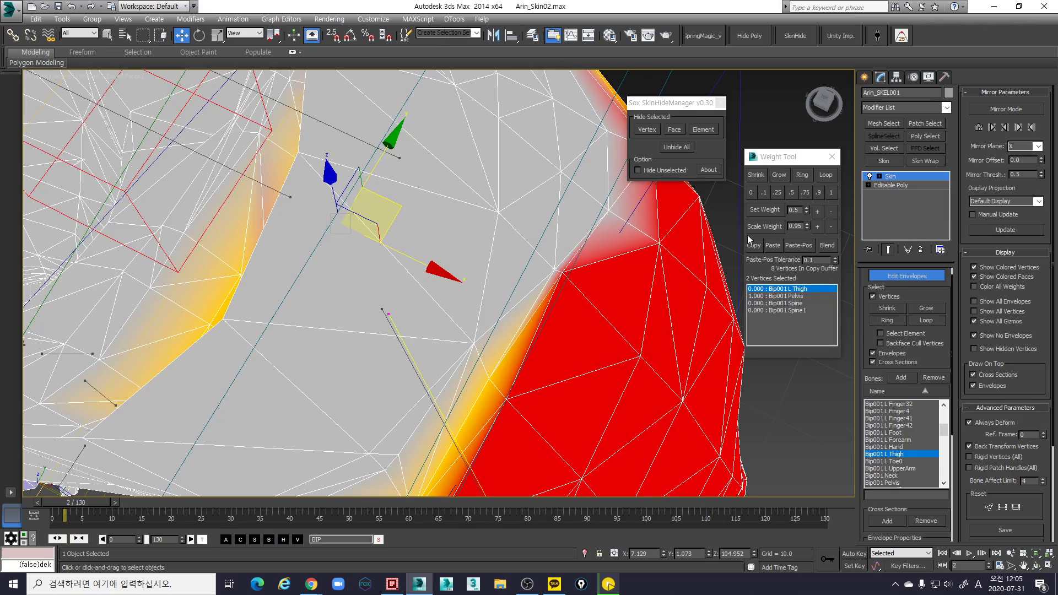
{"action": "left_click", "coordinate": [791, 193]}
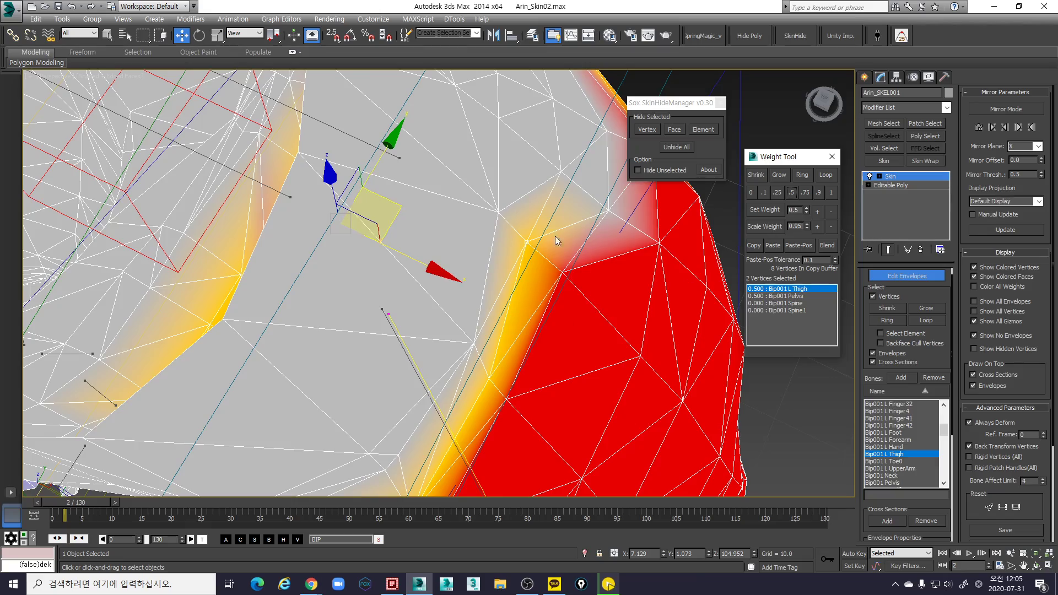
Select the unweighted vertex behind the left outer hip and set its Bip001 L Thigh weight to 1
{"action": "mouse_move", "coordinate": [554, 235]}
{"action": "middle_mouse_down", "text": "alt"}
{"action": "mouse_move", "coordinate": [605, 256]}
{"action": "mouse_move", "coordinate": [590, 327]}
{"action": "mouse_move", "coordinate": [521, 366]}
{"action": "mouse_move", "coordinate": [547, 374]}
{"action": "middle_mouse_up", "text": "alt"}
{"action": "key", "text": "F3"}
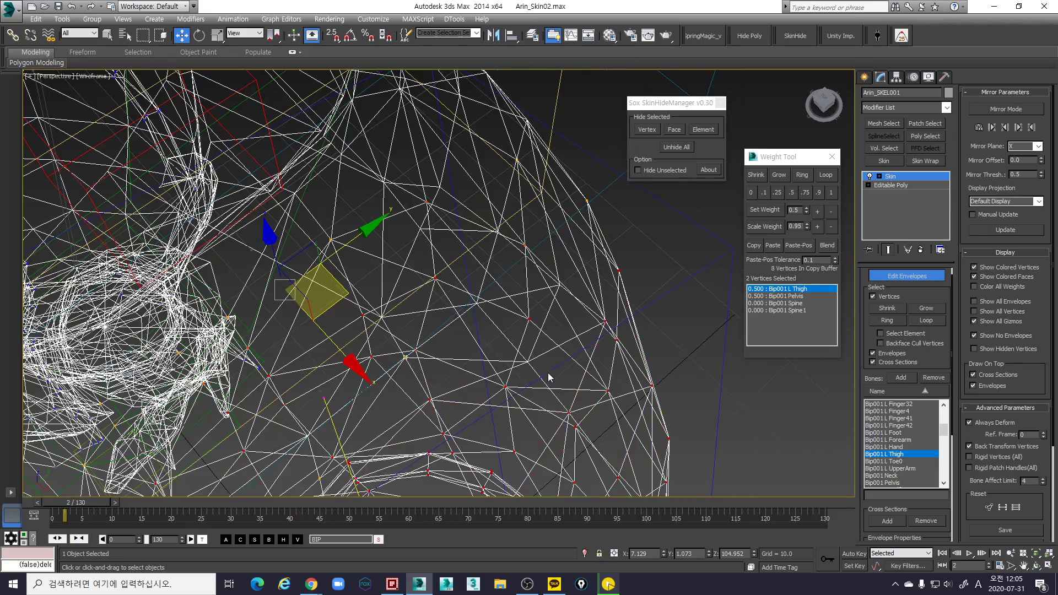
{"action": "left_click", "coordinate": [518, 360]}
{"action": "key", "text": "F3"}
{"action": "left_click", "coordinate": [828, 193]}
Select the vertices along the upper edge of the left buttock and set their Bip001 L Thigh weight to 0.5
{"action": "mouse_move", "coordinate": [709, 262]}
{"action": "middle_mouse_down", "text": "alt"}
{"action": "mouse_move", "coordinate": [501, 259]}
{"action": "mouse_move", "coordinate": [306, 315]}
{"action": "middle_mouse_up", "text": "alt"}
{"action": "scroll", "coordinate": [452, 424], "scroll_direction": "up", "scroll_amount": 4}
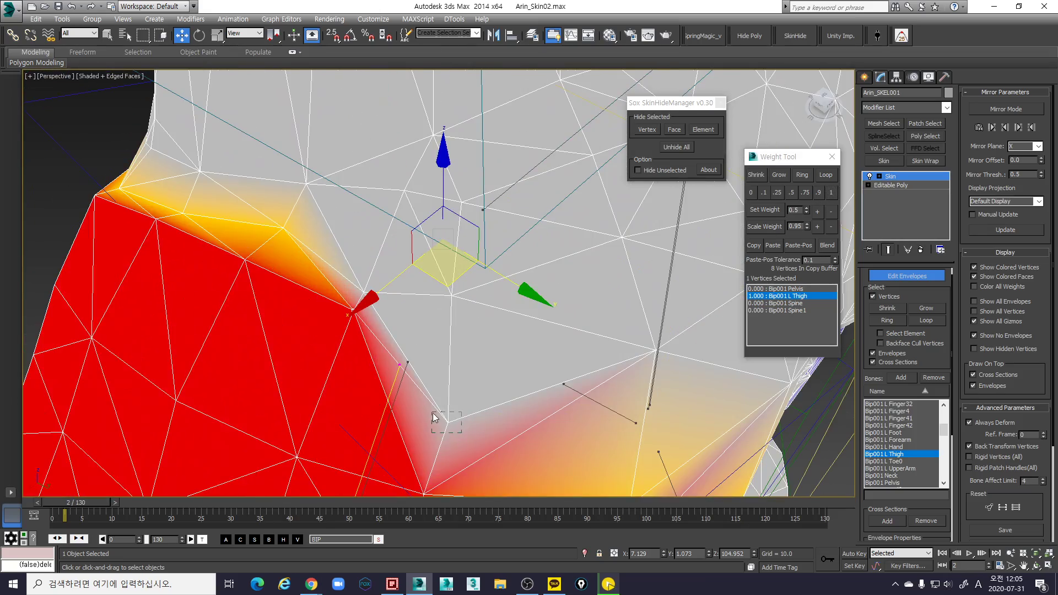
{"action": "left_click", "coordinate": [761, 207]}
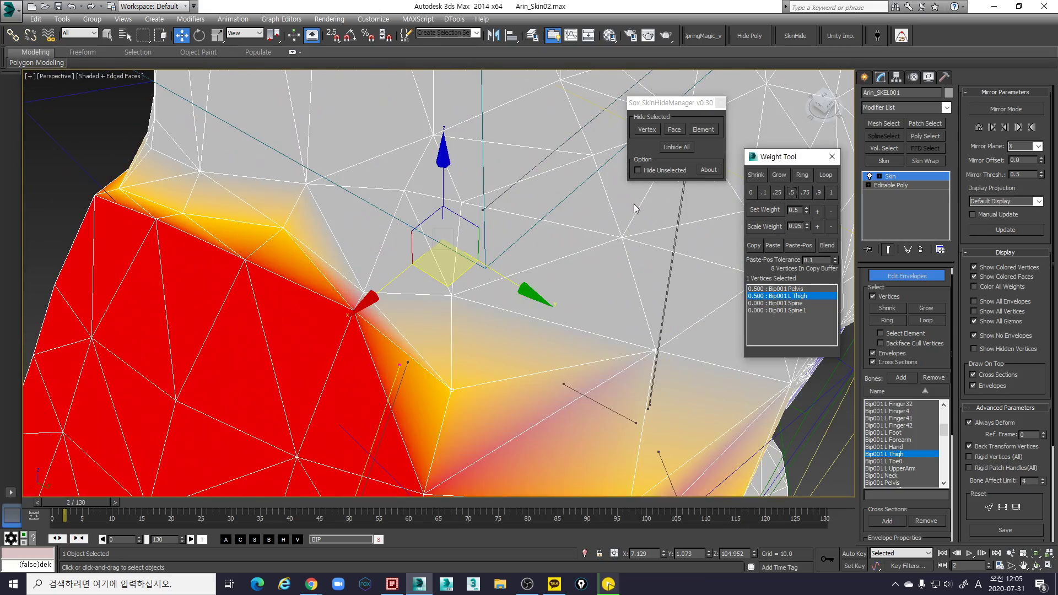
{"action": "left_click", "coordinate": [364, 292], "text": "ctrl"}
{"action": "key", "text": "F3"}
{"action": "left_click", "coordinate": [794, 193]}
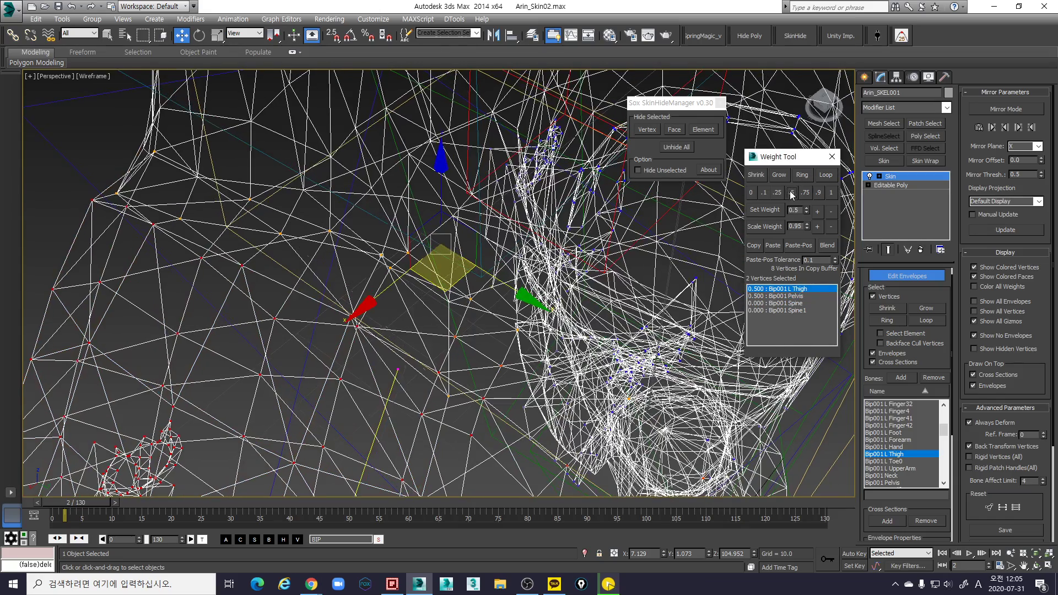
{"action": "key", "text": "F3"}
Examine the weight blend between the pelvis and left thigh from the front, across the hip crease and crotch
{"action": "mouse_move", "coordinate": [447, 303]}
{"action": "middle_mouse_down", "text": "alt"}
{"action": "mouse_move", "coordinate": [367, 349]}
{"action": "mouse_move", "coordinate": [305, 200]}
{"action": "mouse_move", "coordinate": [390, 251]}
{"action": "mouse_move", "coordinate": [412, 202]}
{"action": "mouse_move", "coordinate": [418, 237]}
{"action": "mouse_move", "coordinate": [448, 275]}
{"action": "mouse_move", "coordinate": [595, 295]}
{"action": "middle_mouse_up", "text": "alt"}
{"action": "scroll", "coordinate": [595, 295], "scroll_direction": "up", "scroll_amount": 3}
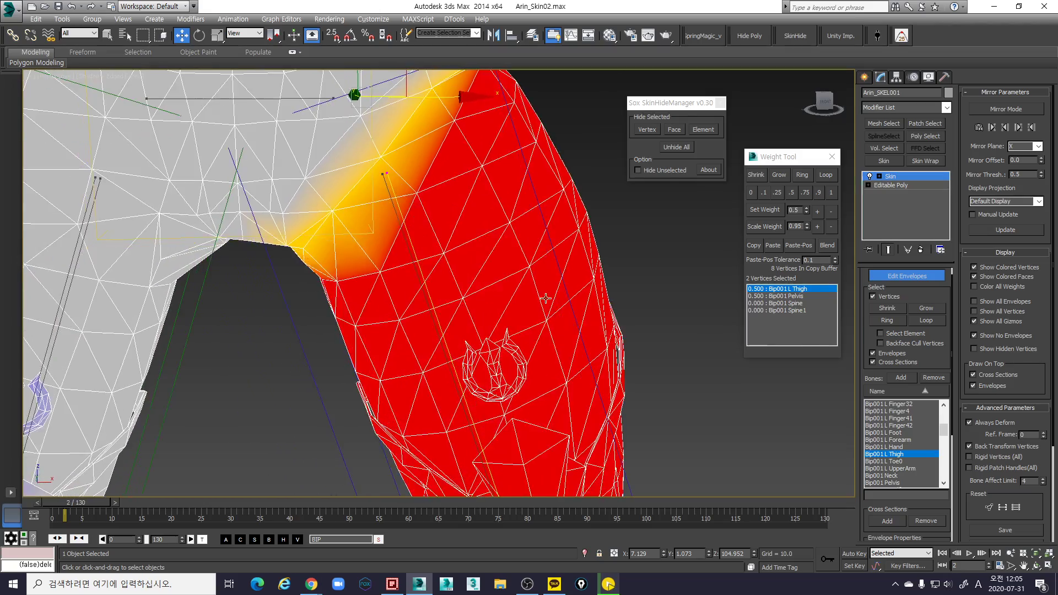
{"action": "middle_click_drag", "start_coordinate": [417, 300], "coordinate": [476, 389]}
{"action": "middle_click_drag", "start_coordinate": [419, 367], "coordinate": [432, 389]}
{"action": "scroll", "coordinate": [435, 386], "scroll_direction": "down", "scroll_amount": 4}
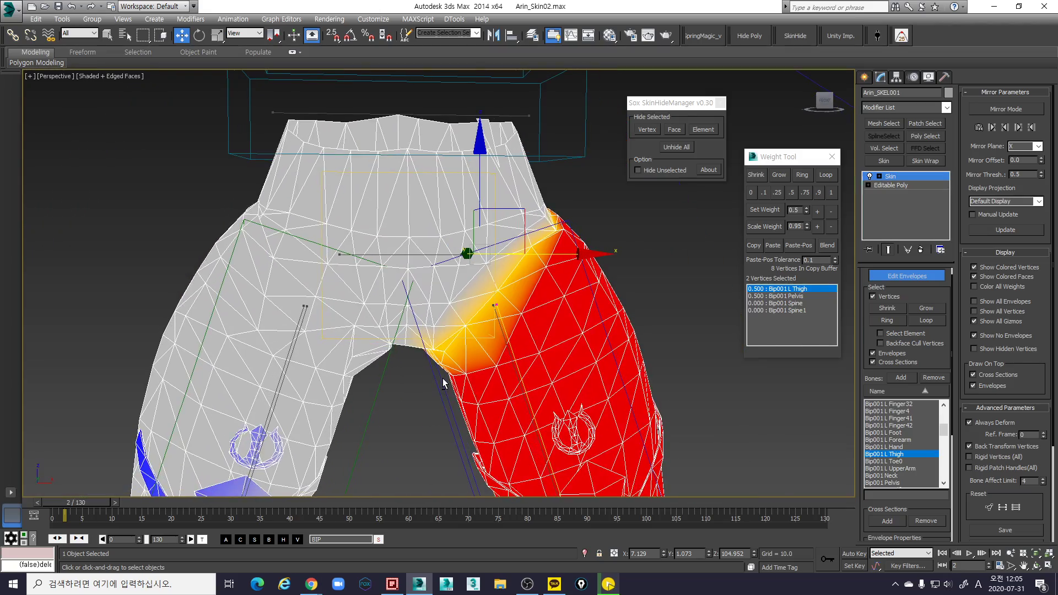
{"action": "key", "text": "f"}
{"action": "middle_click_drag", "start_coordinate": [413, 327], "coordinate": [405, 411]}
{"action": "scroll", "coordinate": [406, 408], "scroll_direction": "up", "scroll_amount": 4}
{"action": "middle_click_drag", "start_coordinate": [415, 309], "coordinate": [444, 431]}
{"action": "scroll", "coordinate": [453, 383], "scroll_direction": "up", "scroll_amount": 5}
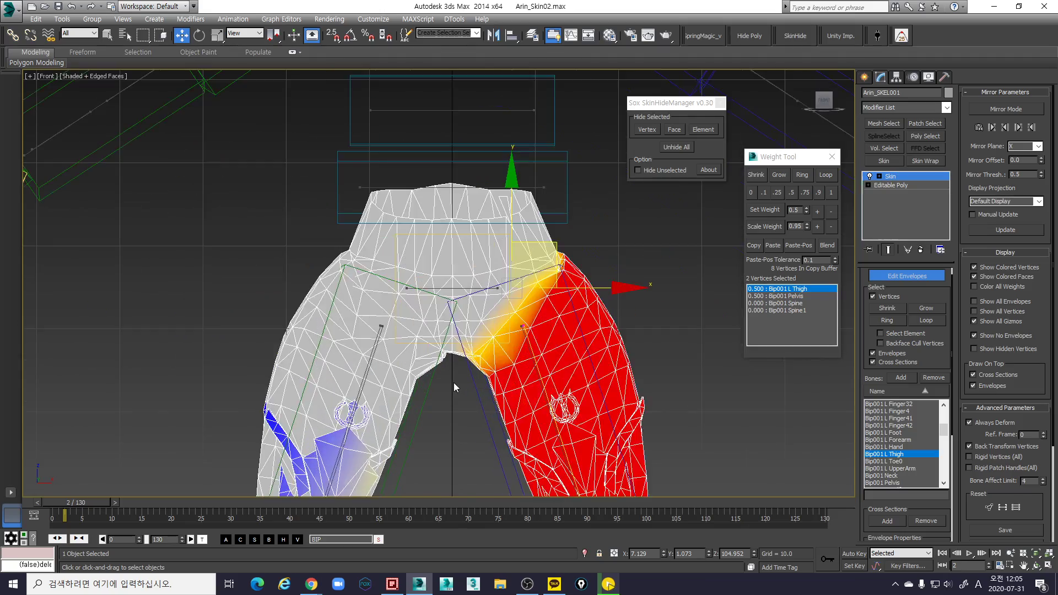
{"action": "middle_click_drag", "start_coordinate": [452, 368], "coordinate": [403, 478]}
Return to the spread-leg pose at frame 5 and select the vertices along the crotch's centre line
{"action": "mouse_move", "coordinate": [88, 507]}
{"action": "left_mouse_down"}
{"action": "mouse_move", "coordinate": [117, 501]}
{"action": "mouse_move", "coordinate": [101, 499]}
{"action": "left_mouse_up"}
{"action": "key", "text": "F3"}
{"action": "key", "text": "w"}
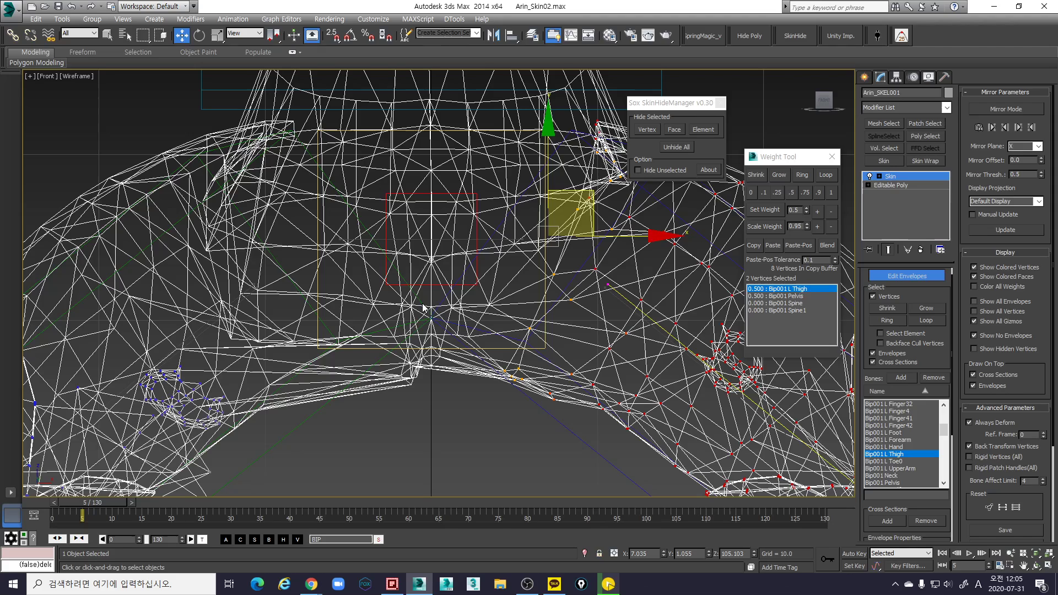
{"action": "left_click_drag", "start_coordinate": [426, 278], "coordinate": [435, 378]}
{"action": "key", "text": "F3"}
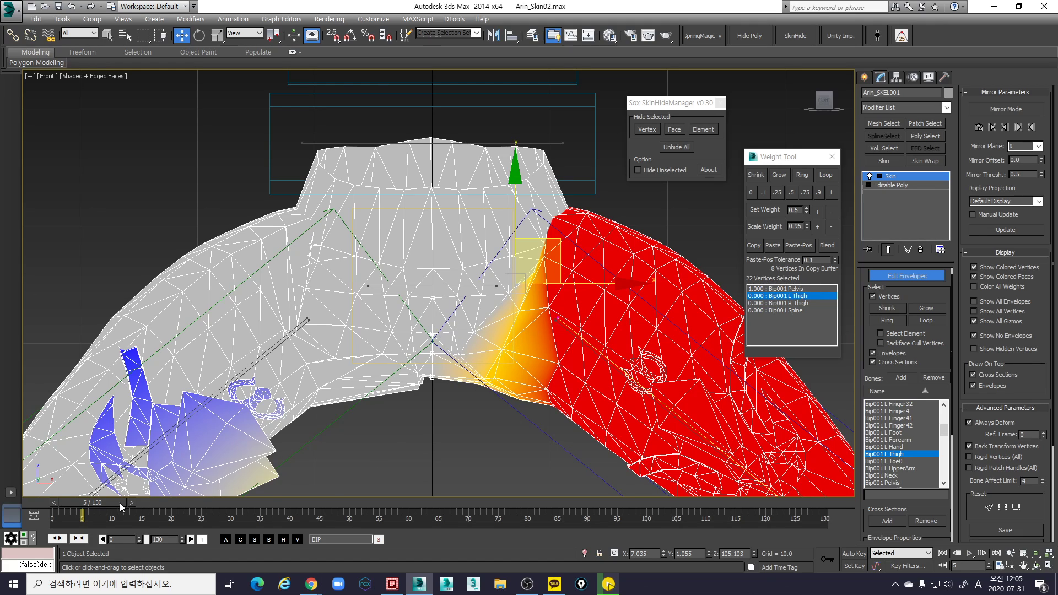
Split the crotch centre-line vertices evenly between both thighs: Bip001 L Thigh weight 1 first, followed by Bip001 R Thigh weight 0.5
{"action": "left_click_drag", "start_coordinate": [121, 506], "coordinate": [97, 496]}
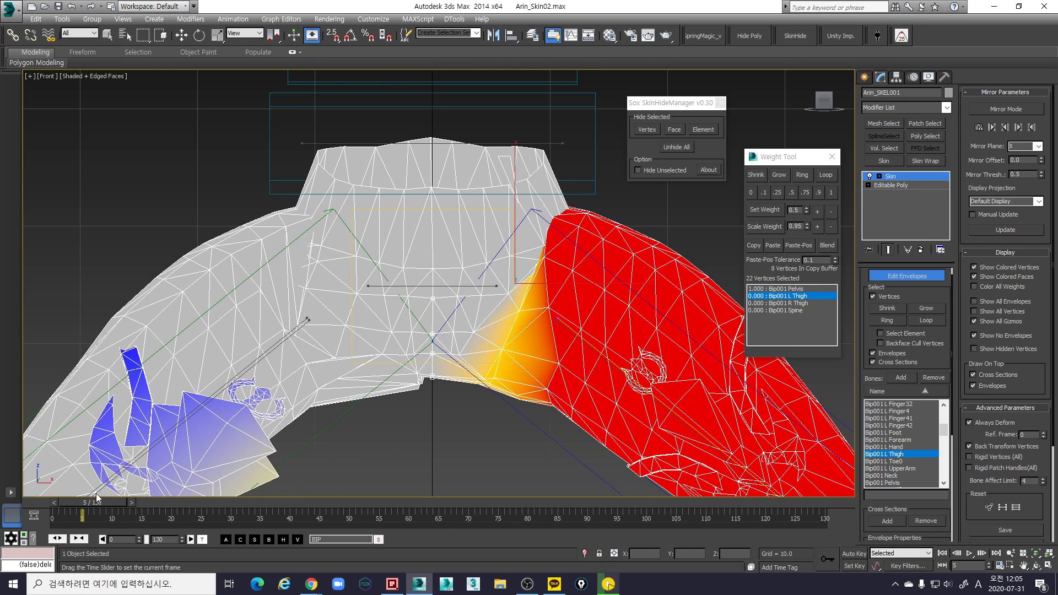
{"action": "key", "text": "w"}
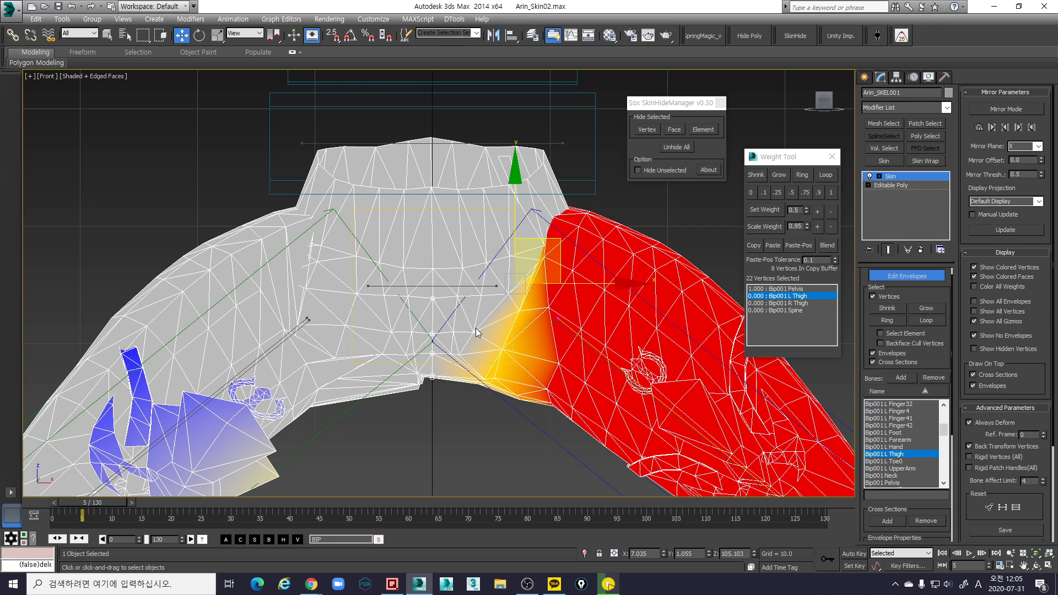
{"action": "mouse_move", "coordinate": [569, 362]}
{"action": "middle_mouse_down"}
{"action": "mouse_move", "coordinate": [566, 320]}
{"action": "mouse_move", "coordinate": [575, 351]}
{"action": "middle_mouse_up"}
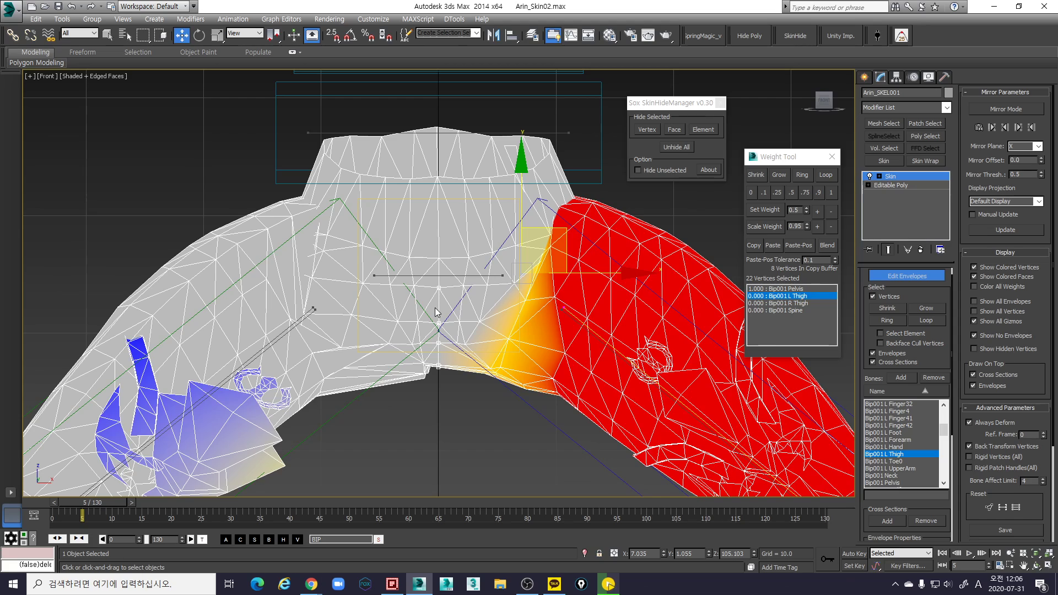
{"action": "left_click", "coordinate": [831, 192]}
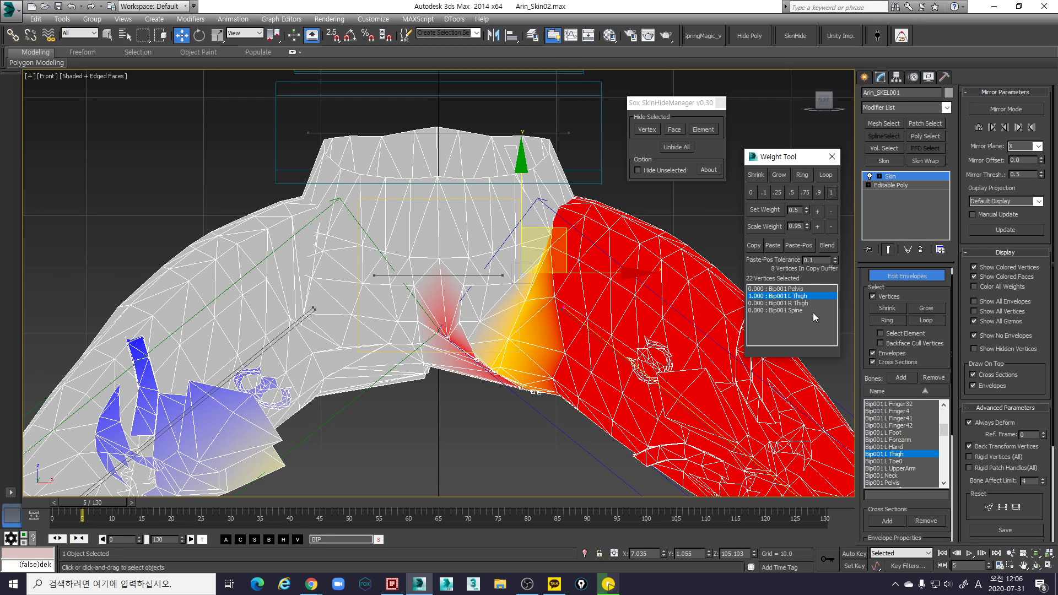
{"action": "left_click", "coordinate": [807, 303]}
{"action": "left_click", "coordinate": [793, 192]}
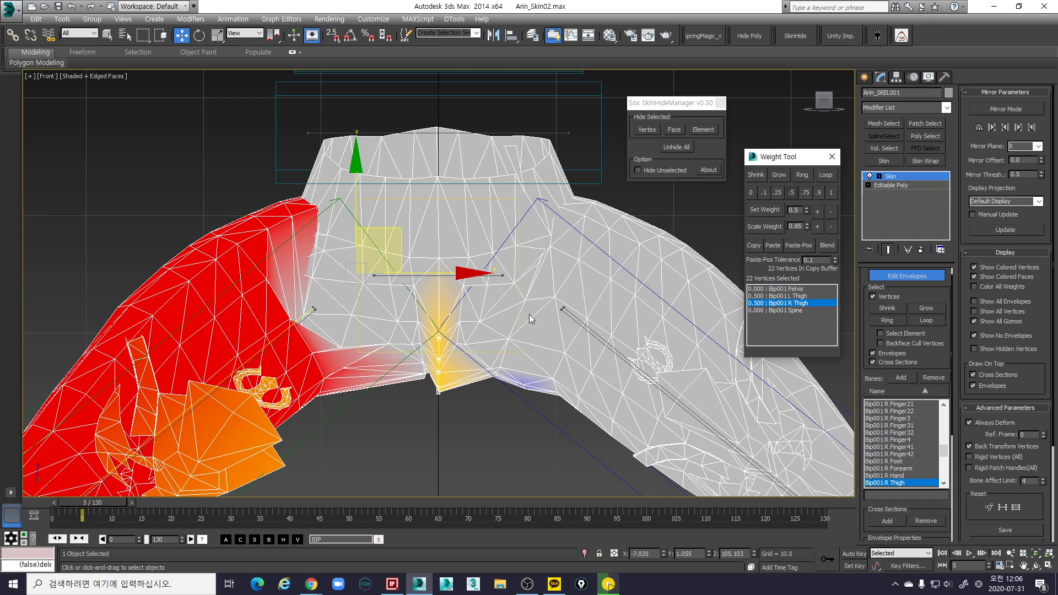
Set the Bip001 Pelvis weight of the crotch centre-line vertices to 0.5 and raise it in steps to 0.95
{"action": "left_click", "coordinate": [497, 276]}
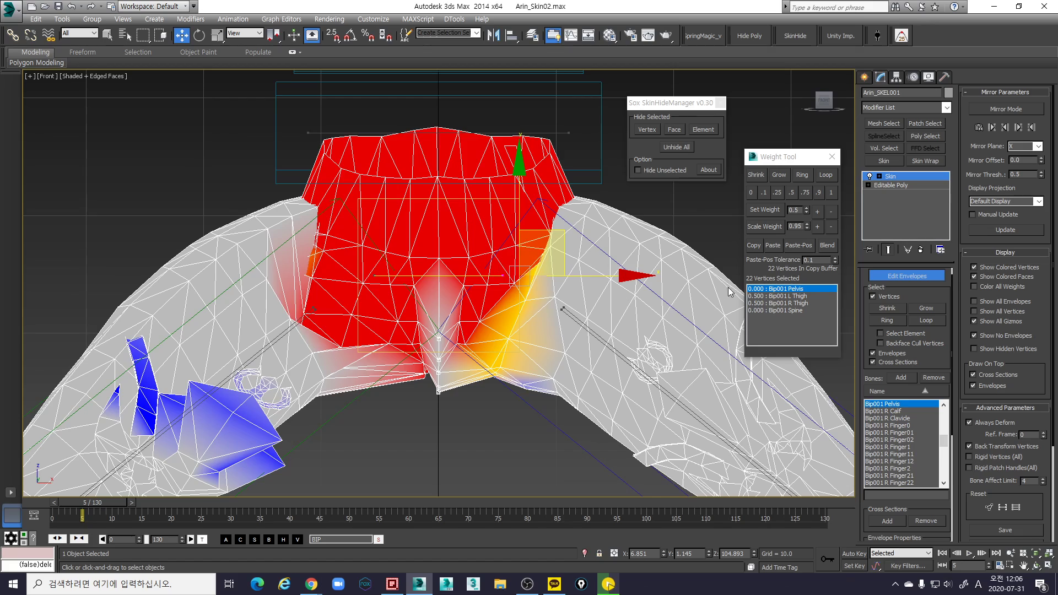
{"action": "left_click", "coordinate": [791, 192]}
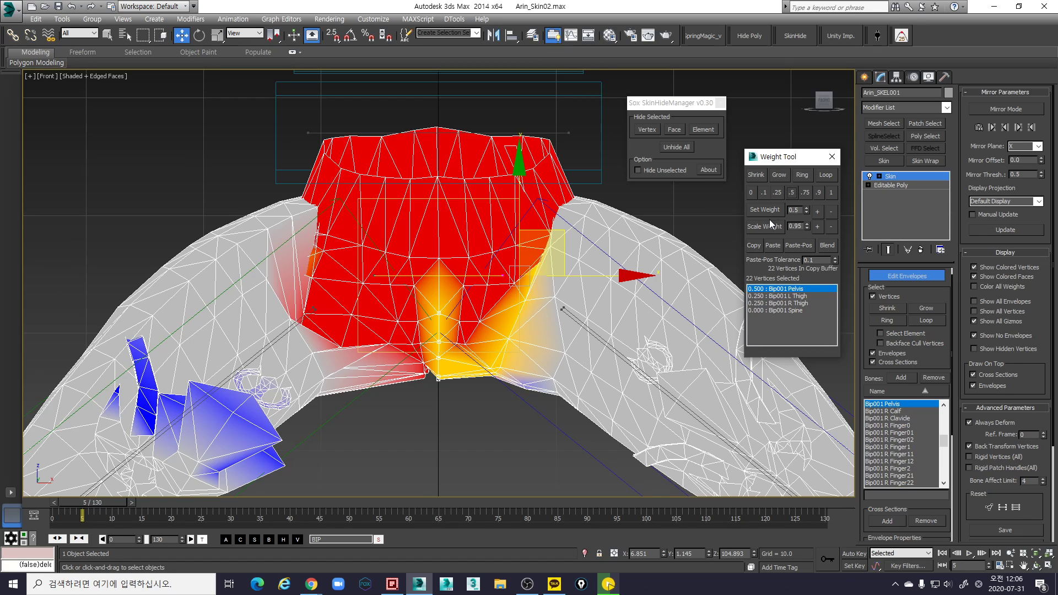
{"action": "left_click", "coordinate": [818, 211]}
{"action": "left_click", "coordinate": [817, 210]}
{"action": "left_click", "coordinate": [817, 210]}
{"action": "left_click", "coordinate": [818, 211]}
{"action": "left_click", "coordinate": [818, 209]}
{"action": "left_click", "coordinate": [818, 210]}
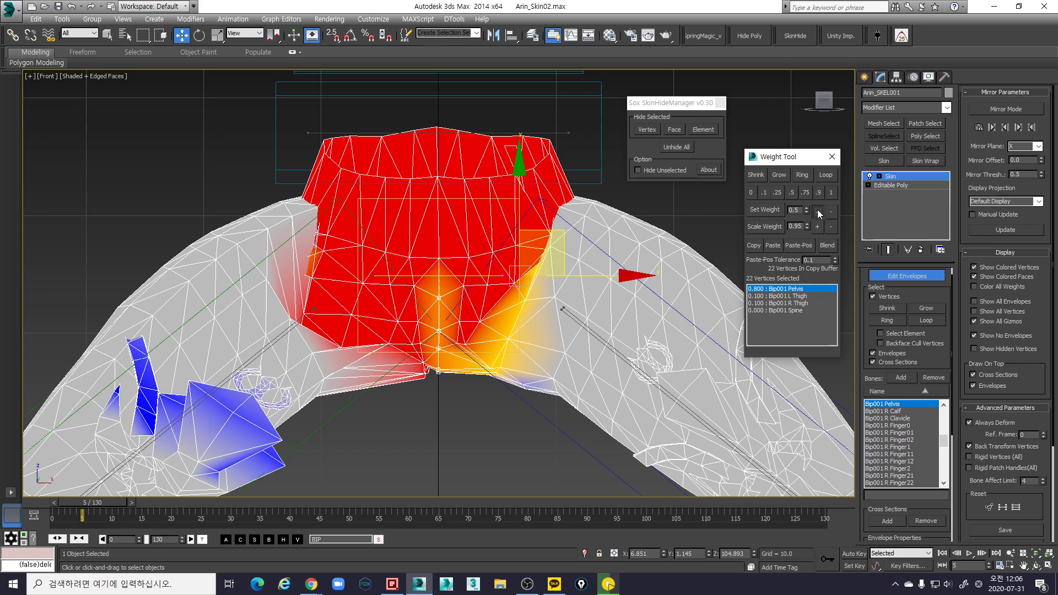
{"action": "left_click", "coordinate": [817, 210]}
{"action": "left_click", "coordinate": [817, 210]}
{"action": "left_click", "coordinate": [818, 210]}
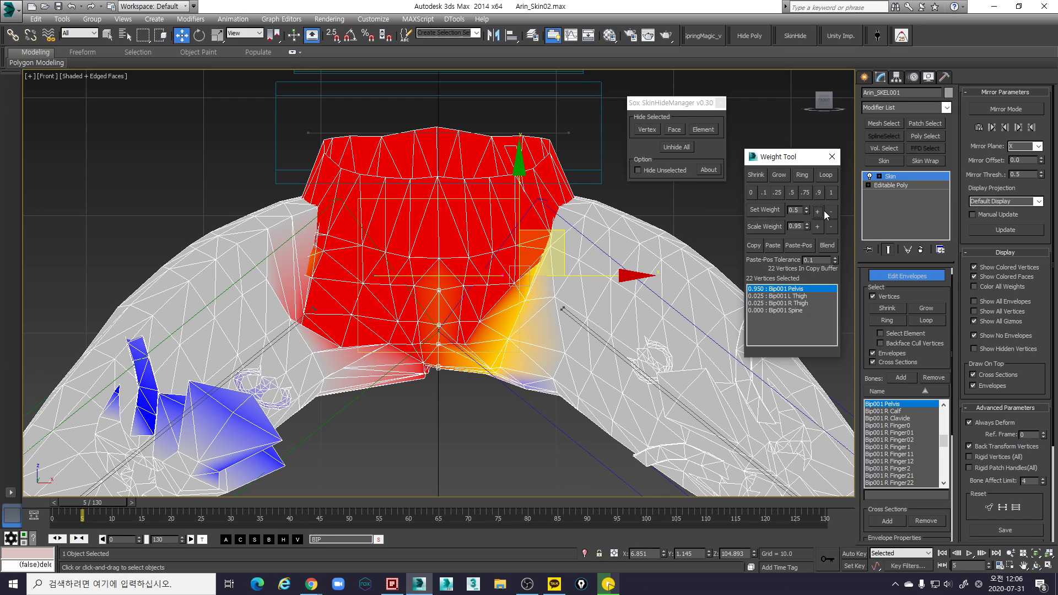
Move to the wider leg spread at frame 9 and lower the crotch centre-line vertices' Bip001 Pelvis weight to 0.8
{"action": "key", "text": "F3"}
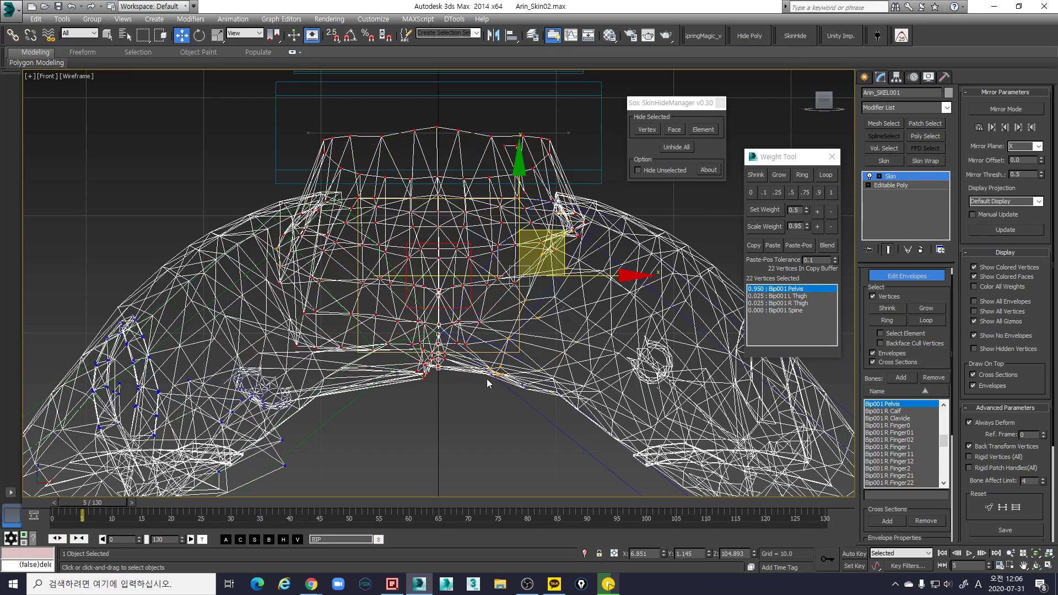
{"action": "key", "text": "F3"}
{"action": "mouse_move", "coordinate": [105, 504]}
{"action": "left_mouse_down"}
{"action": "mouse_move", "coordinate": [74, 504]}
{"action": "mouse_move", "coordinate": [114, 502]}
{"action": "left_mouse_up"}
{"action": "key", "text": "w"}
{"action": "left_click", "coordinate": [819, 211]}
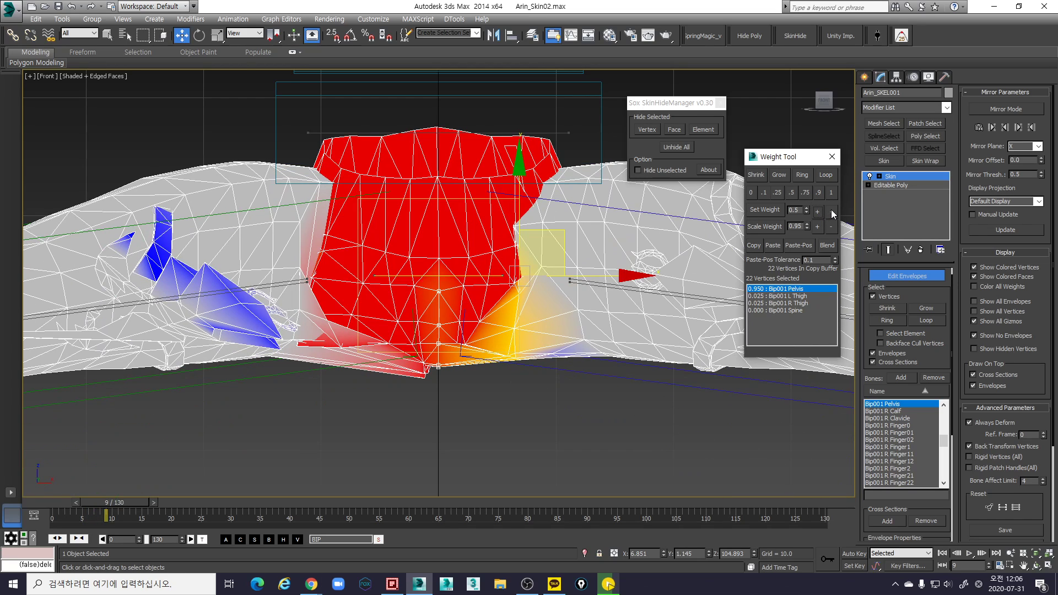
{"action": "left_click", "coordinate": [830, 211]}
{"action": "left_click", "coordinate": [831, 211]}
{"action": "left_click", "coordinate": [831, 211]}
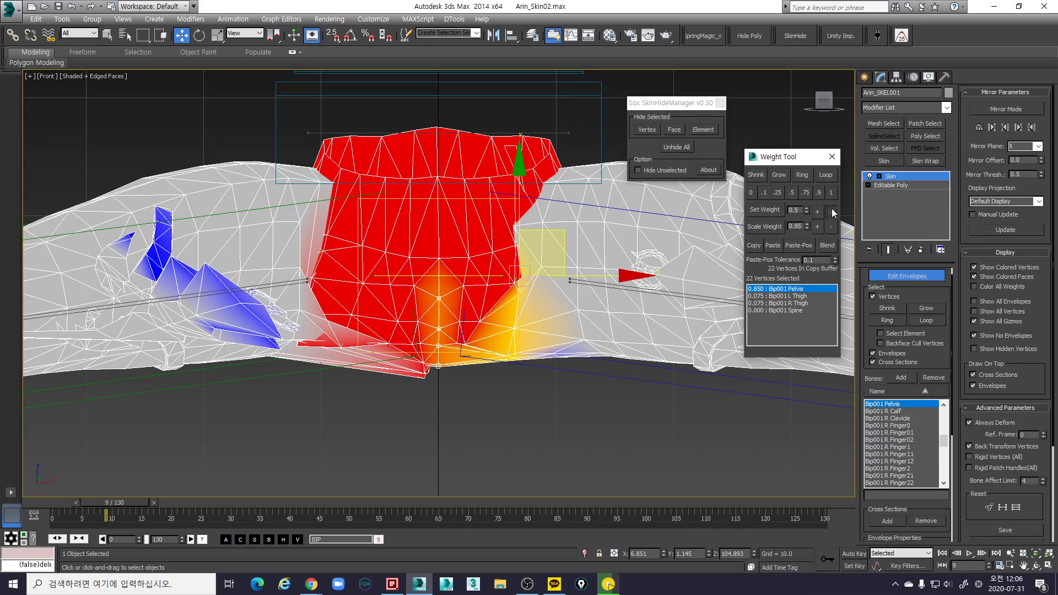
{"action": "left_click", "coordinate": [832, 213]}
Try a Bip001 L Thigh weight of 0.25 on the rear vertices beside the crotch's centre line, and undo it
{"action": "key", "text": "p"}
{"action": "middle_click_drag", "start_coordinate": [500, 373], "coordinate": [581, 361], "text": "alt"}
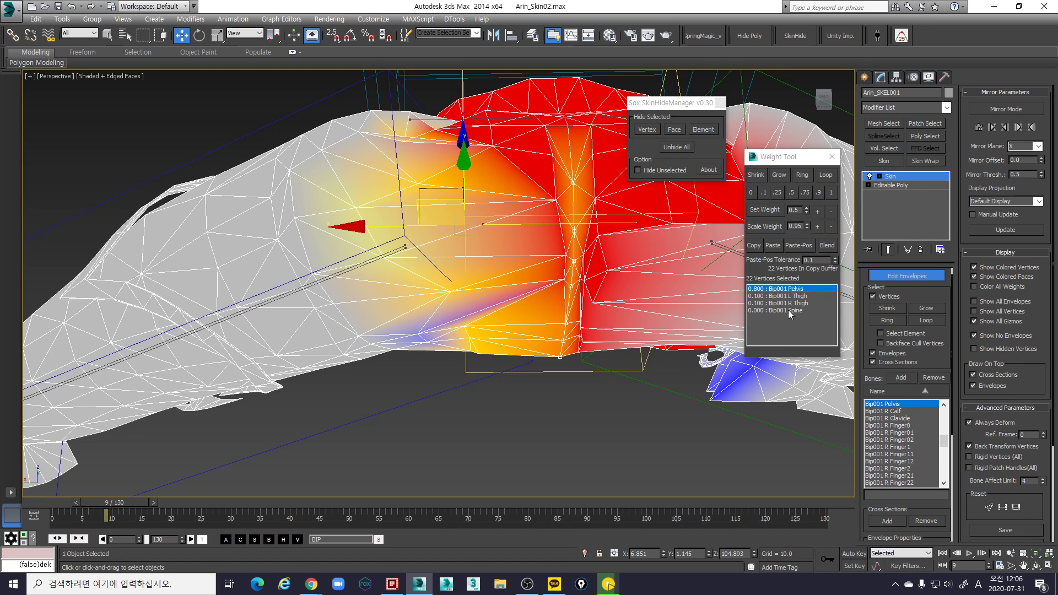
{"action": "mouse_move", "coordinate": [554, 261]}
{"action": "middle_mouse_down", "text": "alt"}
{"action": "mouse_move", "coordinate": [546, 254]}
{"action": "mouse_move", "coordinate": [557, 272]}
{"action": "middle_mouse_up", "text": "alt"}
{"action": "left_click", "coordinate": [563, 274]}
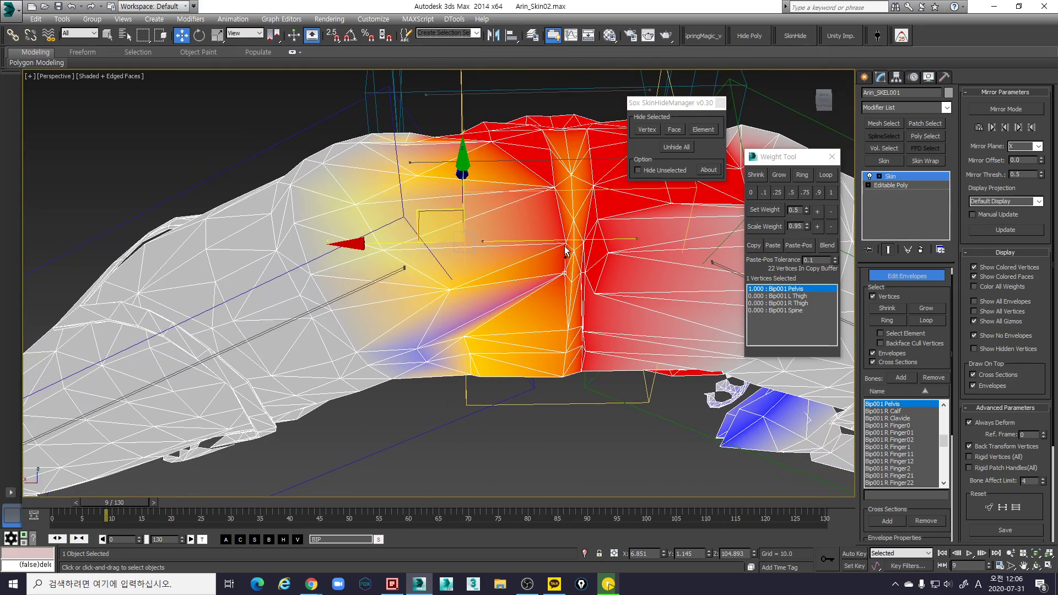
{"action": "left_click", "coordinate": [799, 296]}
{"action": "left_click", "coordinate": [777, 192]}
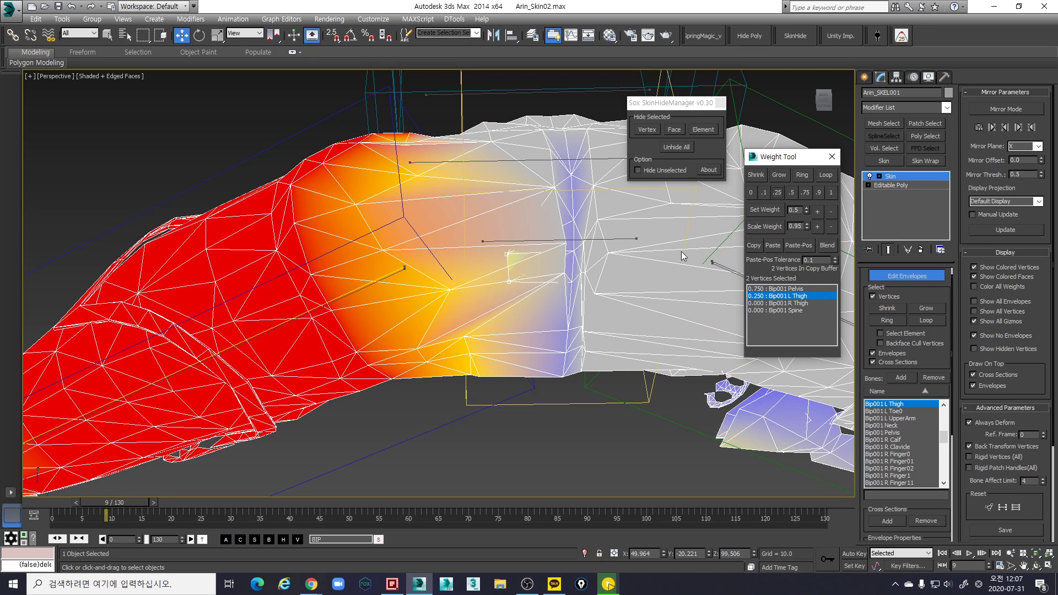
{"action": "key", "text": "ctrl+z"}
Extend the selection to five vertices on the underside beside the crotch's centre line and set their Bip001 L Thigh weight to 0.25
{"action": "middle_click_drag", "start_coordinate": [569, 272], "coordinate": [561, 279], "text": "alt"}
{"action": "middle_click_drag", "start_coordinate": [553, 284], "coordinate": [550, 271], "text": "alt"}
{"action": "left_click_drag", "start_coordinate": [492, 145], "coordinate": [503, 162]}
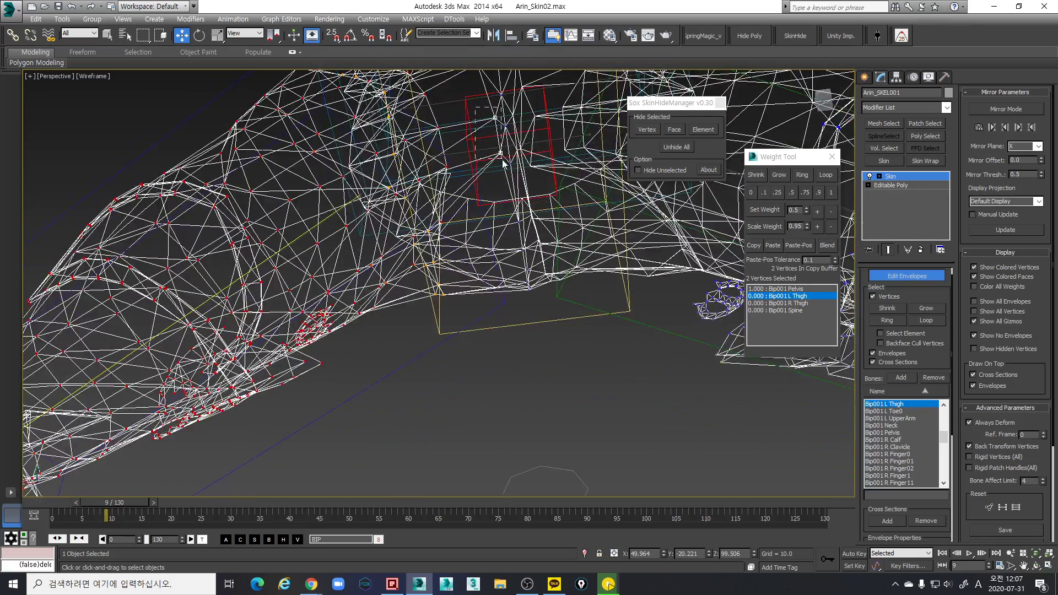
{"action": "left_click", "coordinate": [777, 192]}
{"action": "key", "text": "F3"}
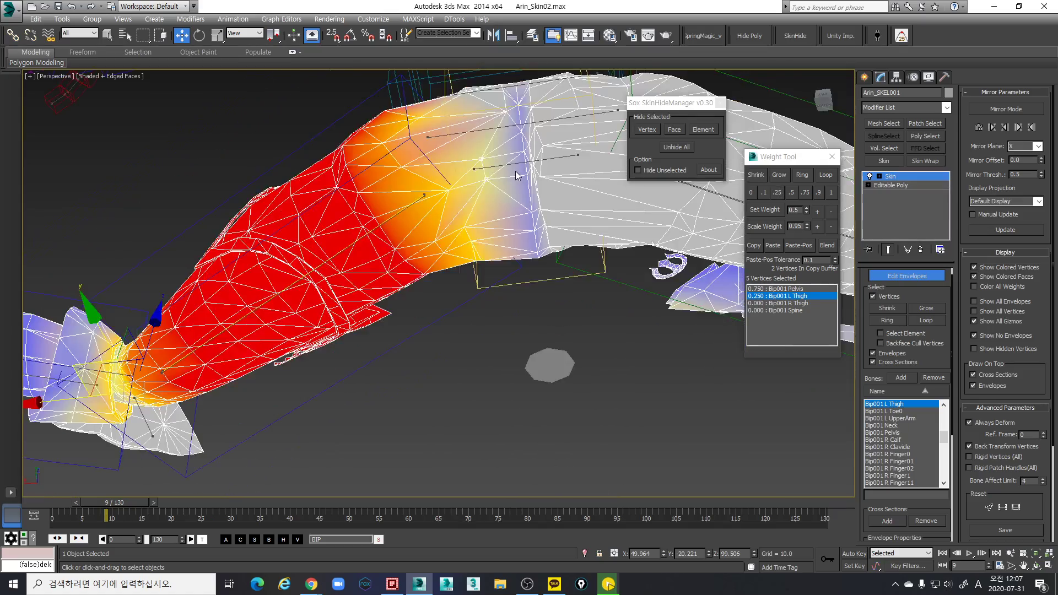
Select the two rear vertices just above, beside the crotch's centre line, and set their Bip001 L Thigh weight to 0.1
{"action": "scroll", "coordinate": [554, 287], "scroll_direction": "up", "scroll_amount": 5}
{"action": "mouse_move", "coordinate": [554, 286]}
{"action": "middle_mouse_down", "text": "alt"}
{"action": "mouse_move", "coordinate": [544, 254]}
{"action": "mouse_move", "coordinate": [560, 289]}
{"action": "mouse_move", "coordinate": [606, 313]}
{"action": "middle_mouse_up", "text": "alt"}
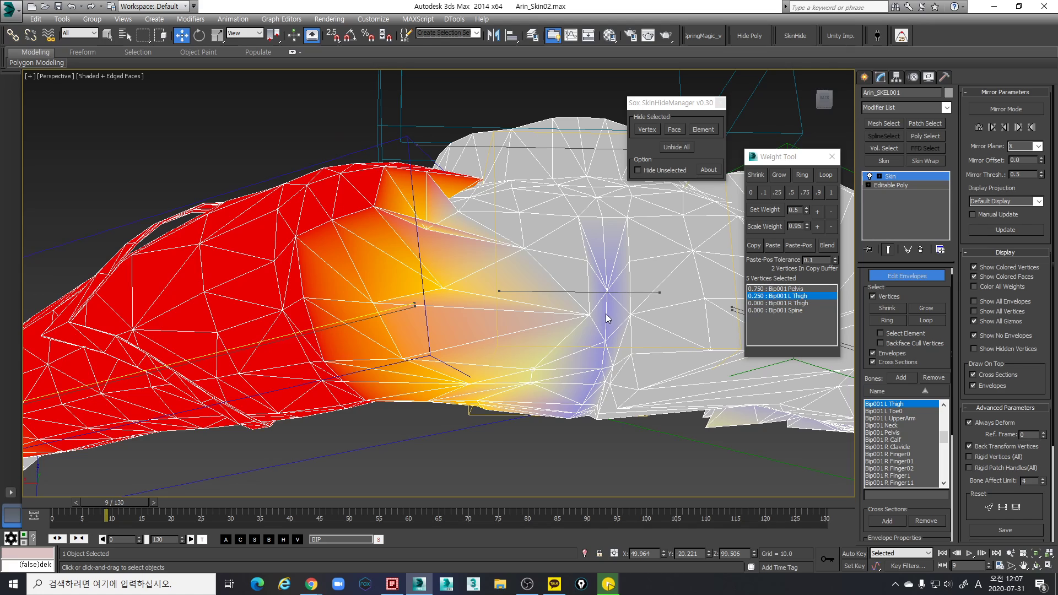
{"action": "left_click", "coordinate": [568, 319]}
{"action": "left_click", "coordinate": [764, 191]}
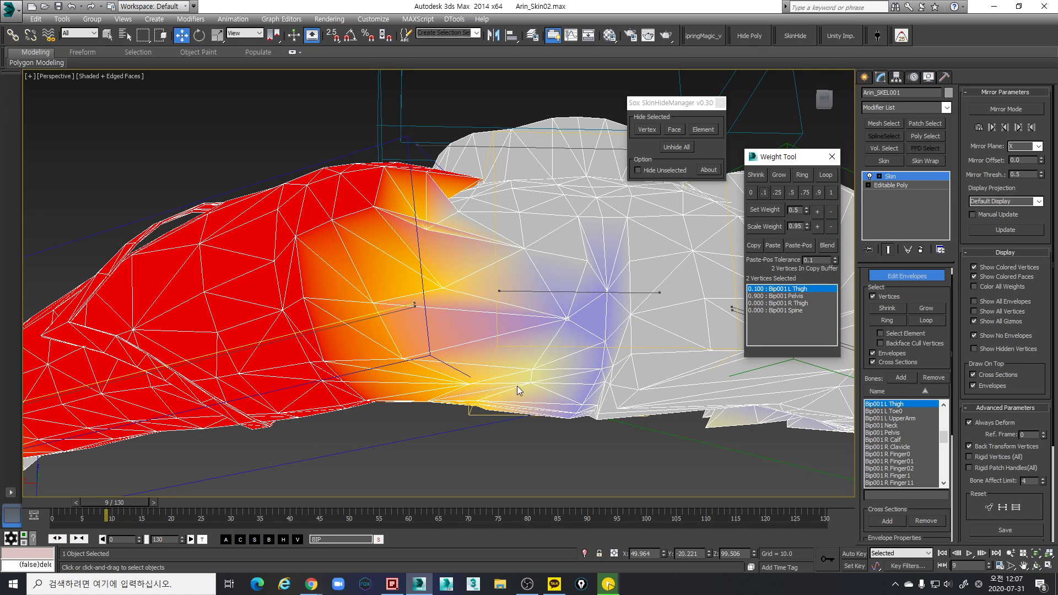
Reselect the five lower vertices beside the crotch's centre line and set their Bip001 L Thigh weight to 0.1
{"action": "left_click", "coordinate": [532, 369]}
{"action": "key", "text": "F3"}
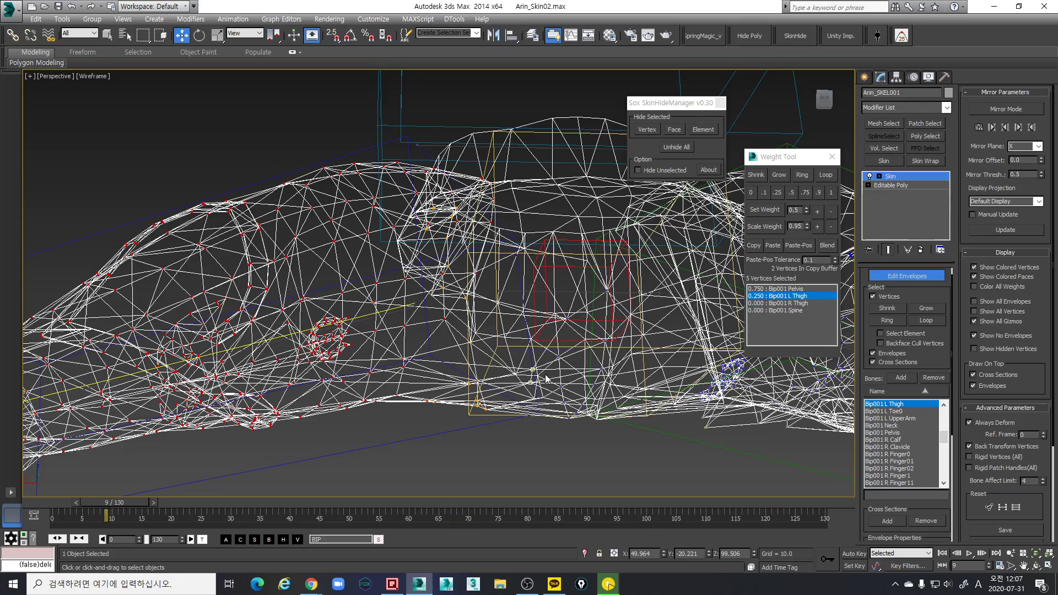
{"action": "left_click", "coordinate": [764, 191]}
{"action": "key", "text": "F3"}
Add one more vertex on the front of the crotch to the selection and set the Bip001 L Thigh weight to 0.1
{"action": "mouse_move", "coordinate": [688, 248]}
{"action": "middle_mouse_down", "text": "alt"}
{"action": "mouse_move", "coordinate": [646, 275]}
{"action": "mouse_move", "coordinate": [609, 220]}
{"action": "middle_mouse_up", "text": "alt"}
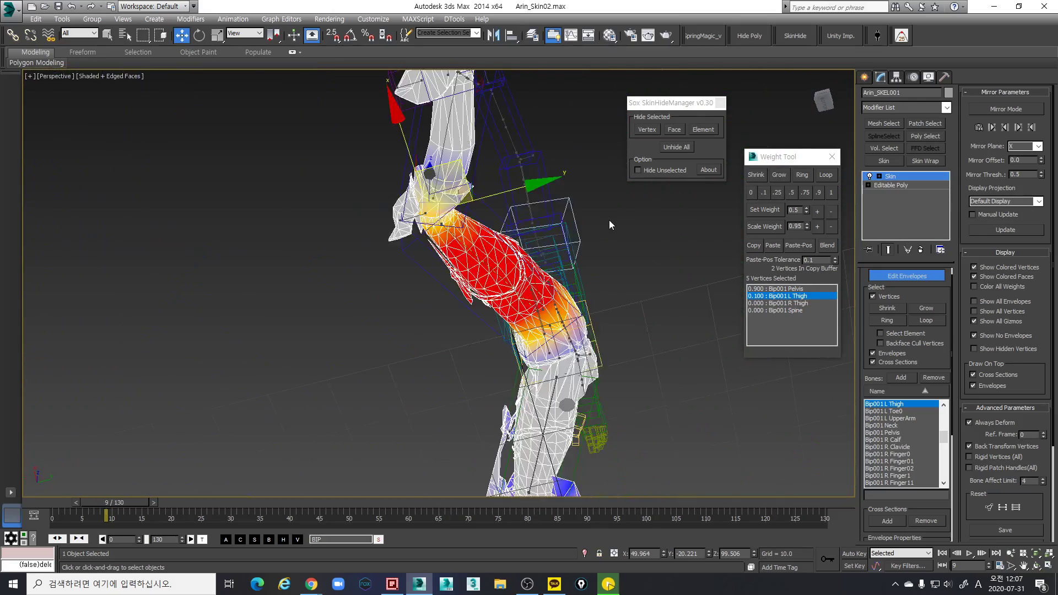
{"action": "key", "text": "z"}
{"action": "scroll", "coordinate": [548, 262], "scroll_direction": "down", "scroll_amount": 5}
{"action": "middle_click_drag", "start_coordinate": [546, 264], "coordinate": [398, 253], "text": "alt"}
{"action": "scroll", "coordinate": [305, 267], "scroll_direction": "down", "scroll_amount": 3}
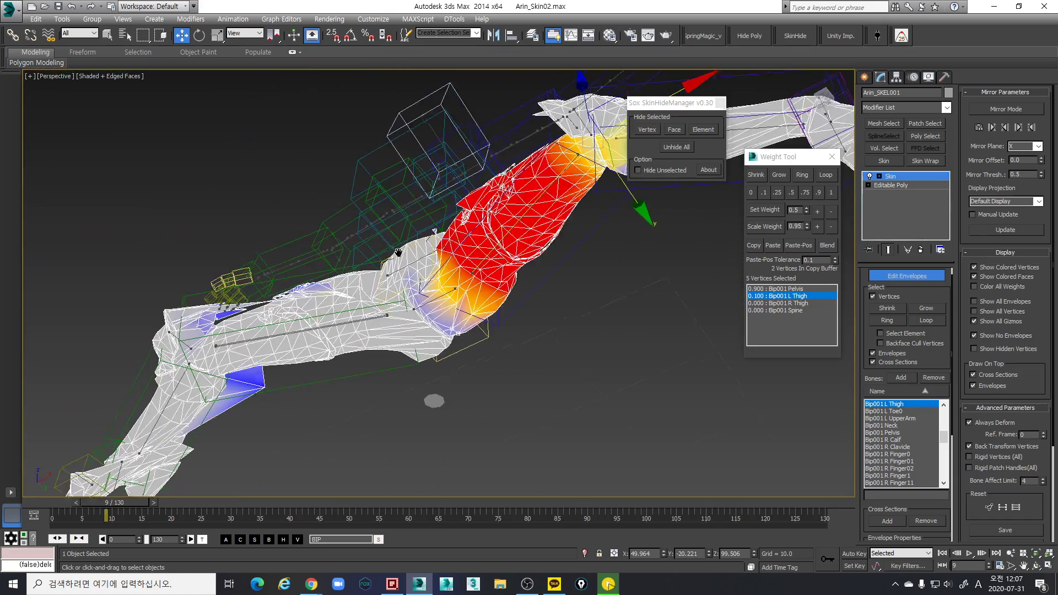
{"action": "scroll", "coordinate": [535, 333], "scroll_direction": "up", "scroll_amount": 8}
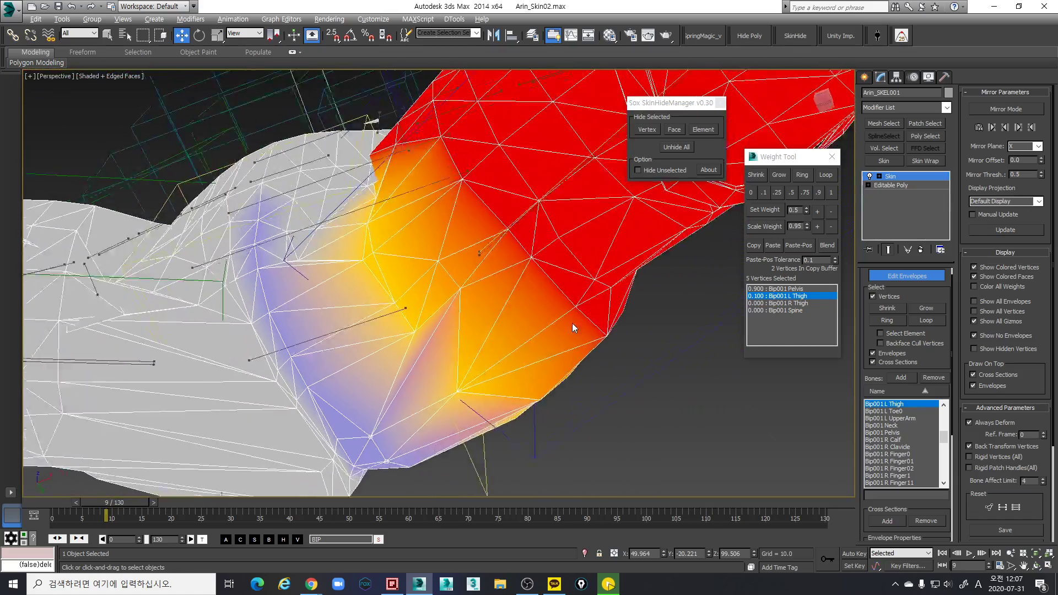
{"action": "mouse_move", "coordinate": [572, 325]}
{"action": "middle_mouse_down", "text": "alt"}
{"action": "mouse_move", "coordinate": [505, 295]}
{"action": "mouse_move", "coordinate": [510, 319]}
{"action": "mouse_move", "coordinate": [566, 321]}
{"action": "middle_mouse_up", "text": "alt"}
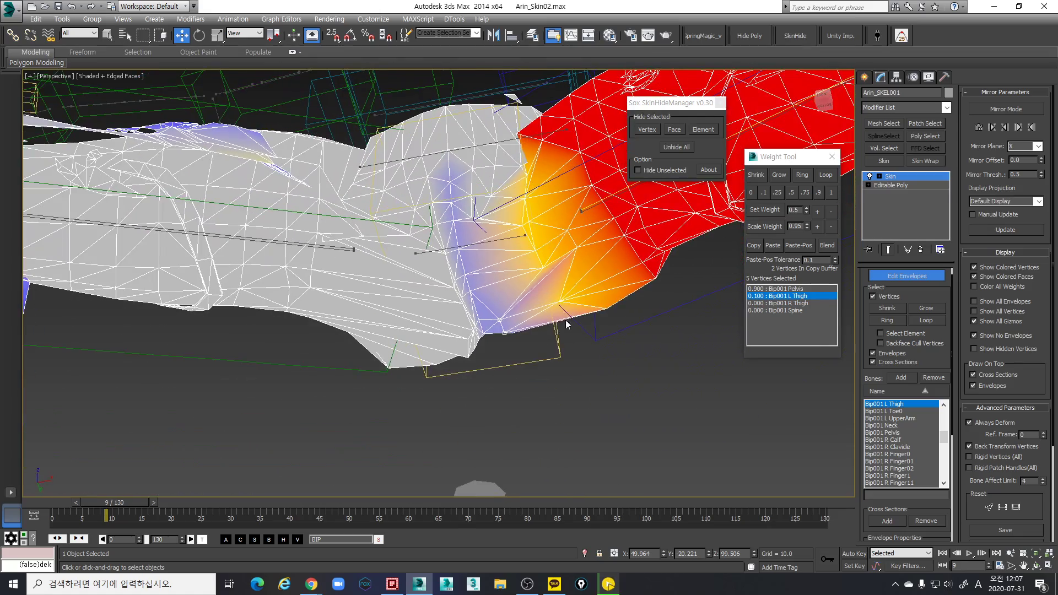
{"action": "left_click", "coordinate": [542, 266], "text": "ctrl"}
{"action": "left_click", "coordinate": [763, 193]}
Select the two front vertices between the crotch's centre line and the left thigh, and set their Bip001 L Thigh weight to 0.25
{"action": "middle_click_drag", "start_coordinate": [503, 254], "coordinate": [561, 287]}
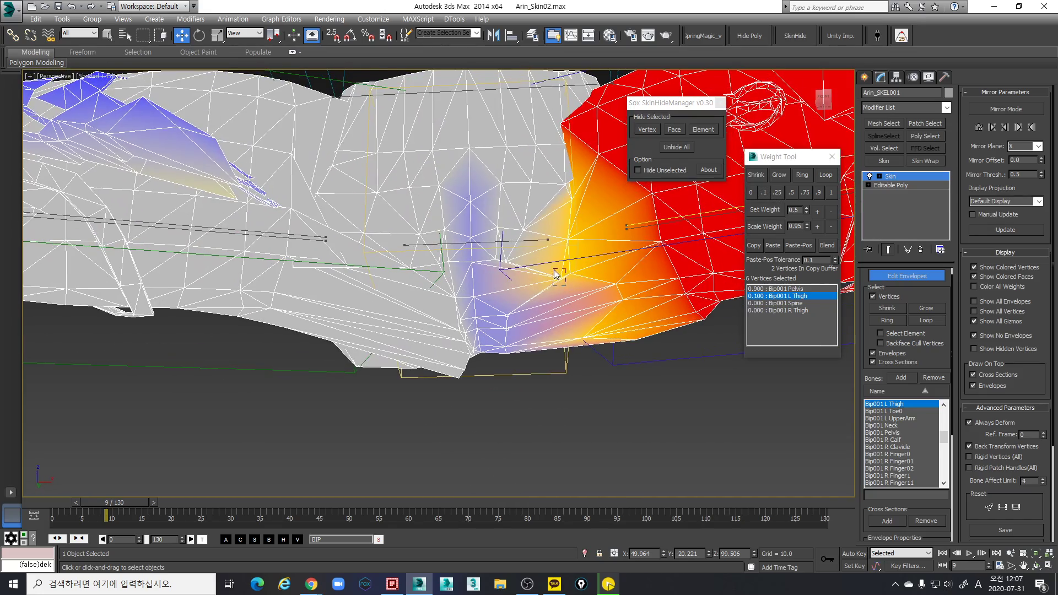
{"action": "left_click", "coordinate": [558, 276]}
{"action": "key", "text": "F3"}
{"action": "left_click", "coordinate": [764, 192]}
{"action": "key", "text": "F3"}
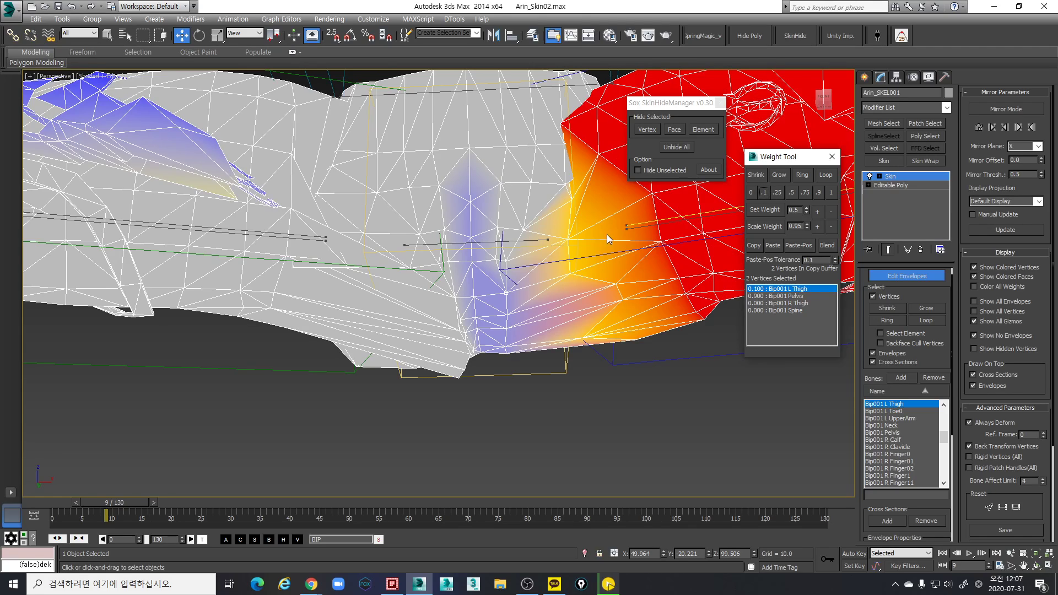
{"action": "left_click", "coordinate": [817, 211]}
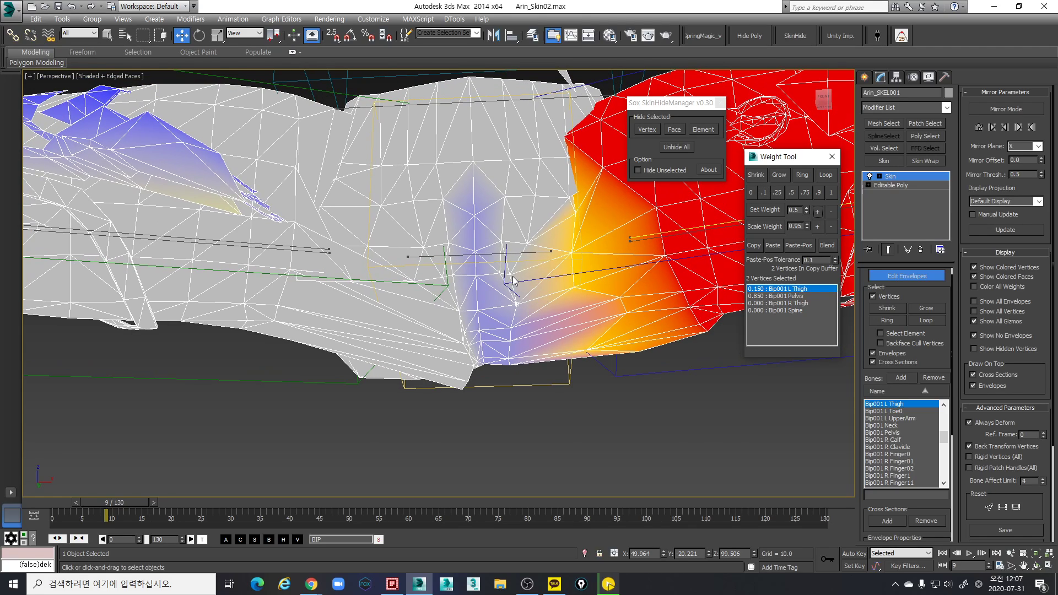
{"action": "middle_click_drag", "start_coordinate": [512, 281], "coordinate": [508, 307], "text": "alt"}
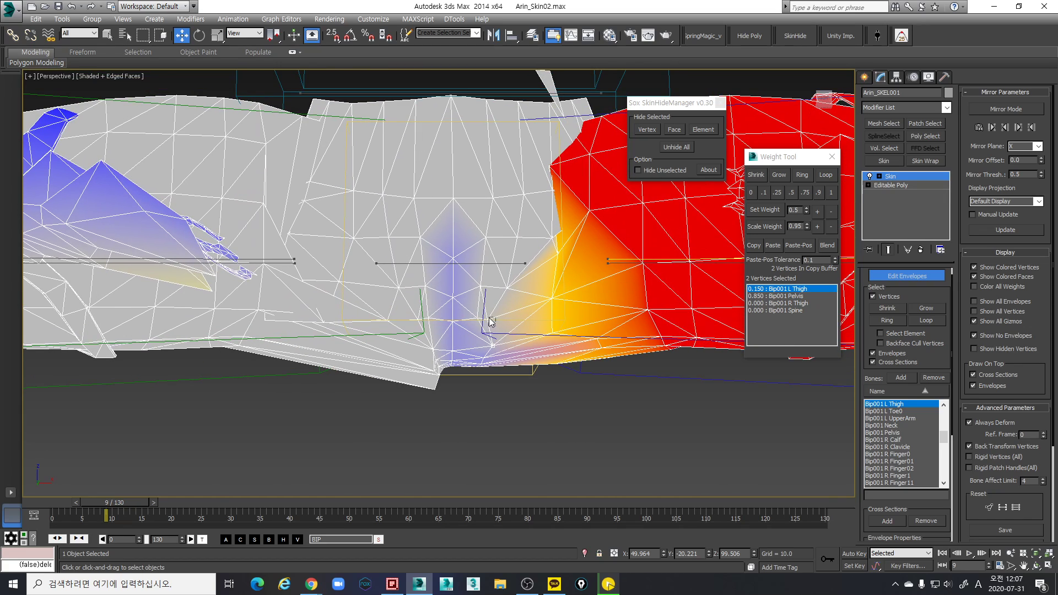
{"action": "left_click", "coordinate": [750, 193]}
{"action": "left_click", "coordinate": [778, 193]}
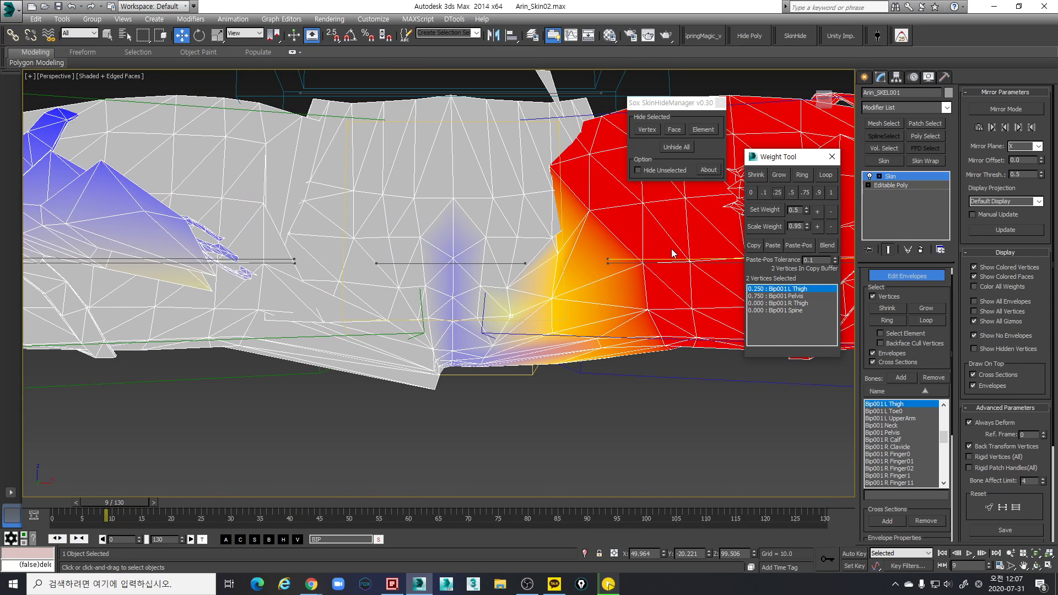
Select the neighbouring front vertices closer to the crotch's centre line and set their Bip001 L Thigh weight to 0.1
{"action": "key", "text": "F3"}
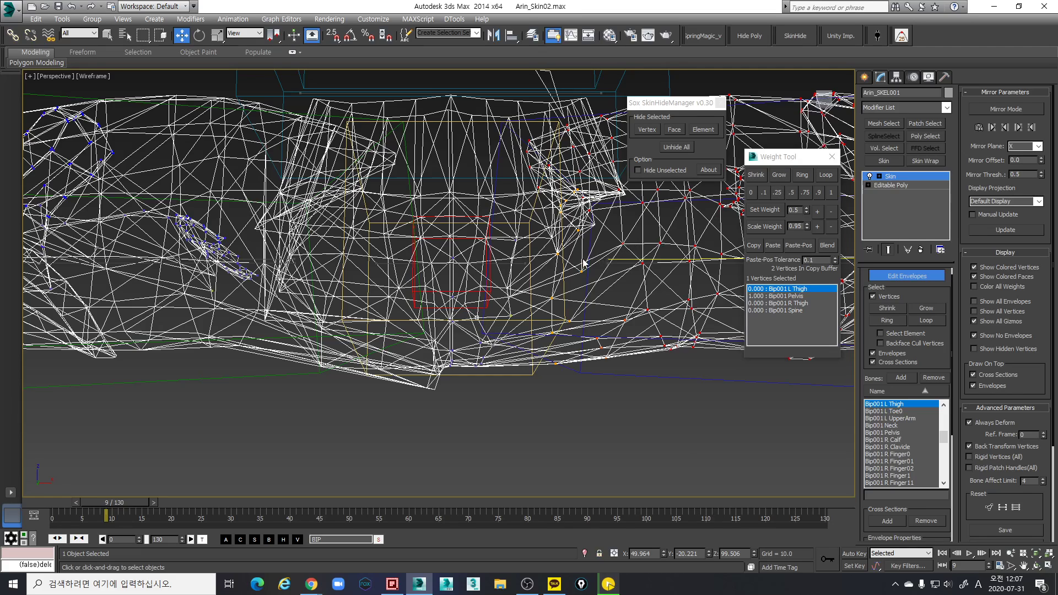
{"action": "left_click", "coordinate": [751, 192]}
{"action": "key", "text": "F3"}
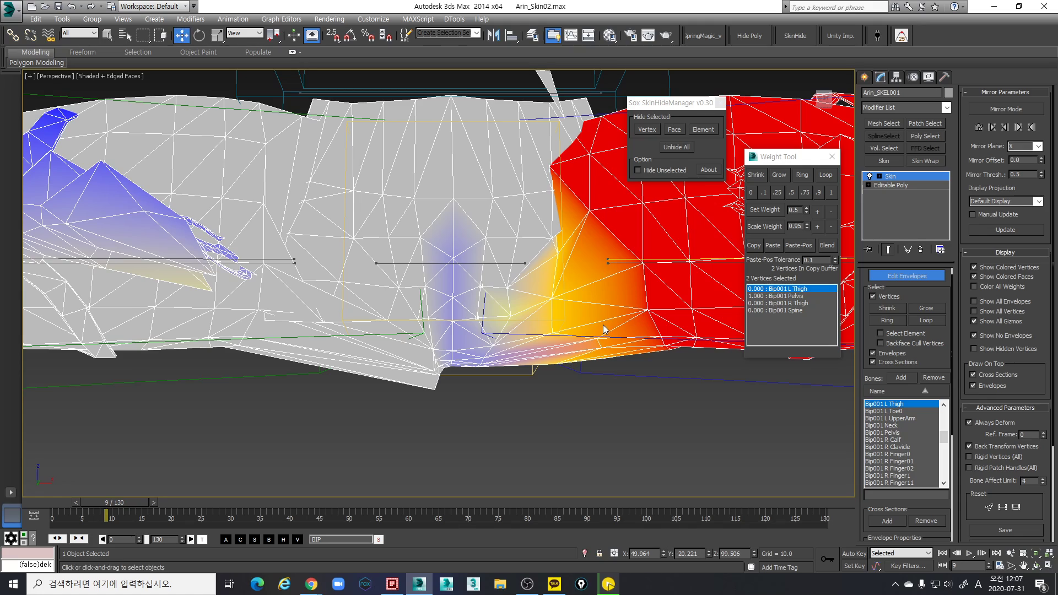
{"action": "left_click", "coordinate": [817, 211]}
{"action": "left_click", "coordinate": [817, 212]}
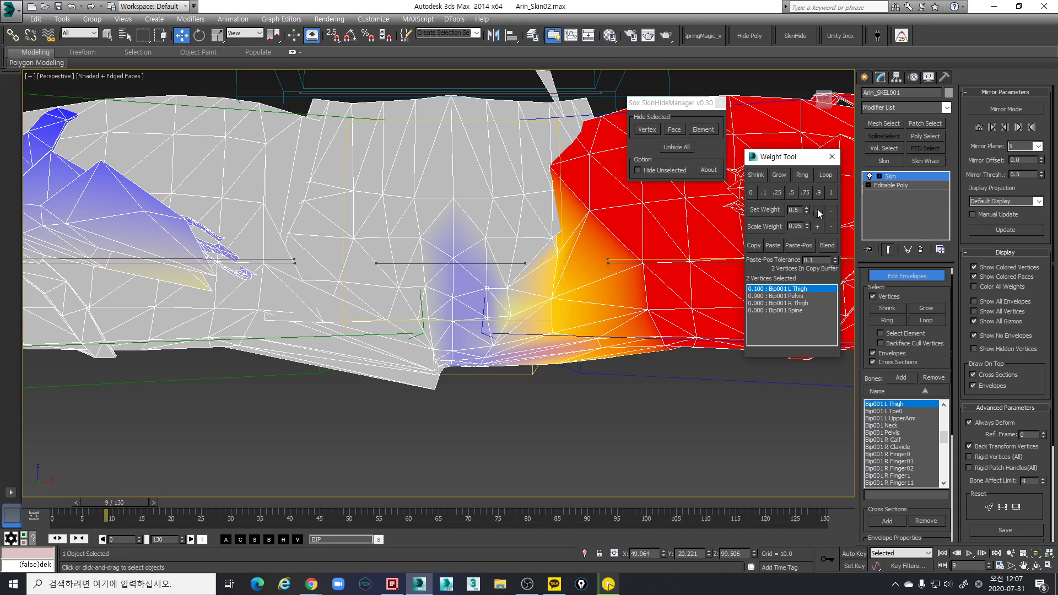
Examine the Bip001 Pelvis and Bip001 R Thigh influence on the vertices between the crotch and the left thigh
{"action": "middle_click_drag", "start_coordinate": [585, 293], "coordinate": [564, 332], "text": "alt"}
{"action": "left_click", "coordinate": [561, 335]}
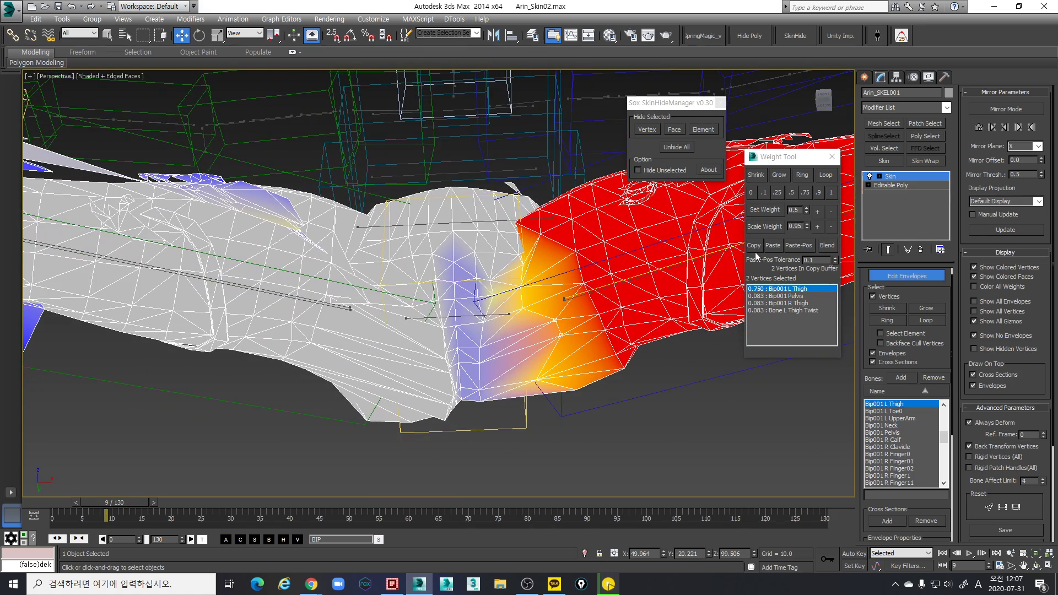
{"action": "left_click", "coordinate": [807, 296]}
{"action": "left_click", "coordinate": [791, 304]}
{"action": "scroll", "coordinate": [529, 329], "scroll_direction": "down", "scroll_amount": 3}
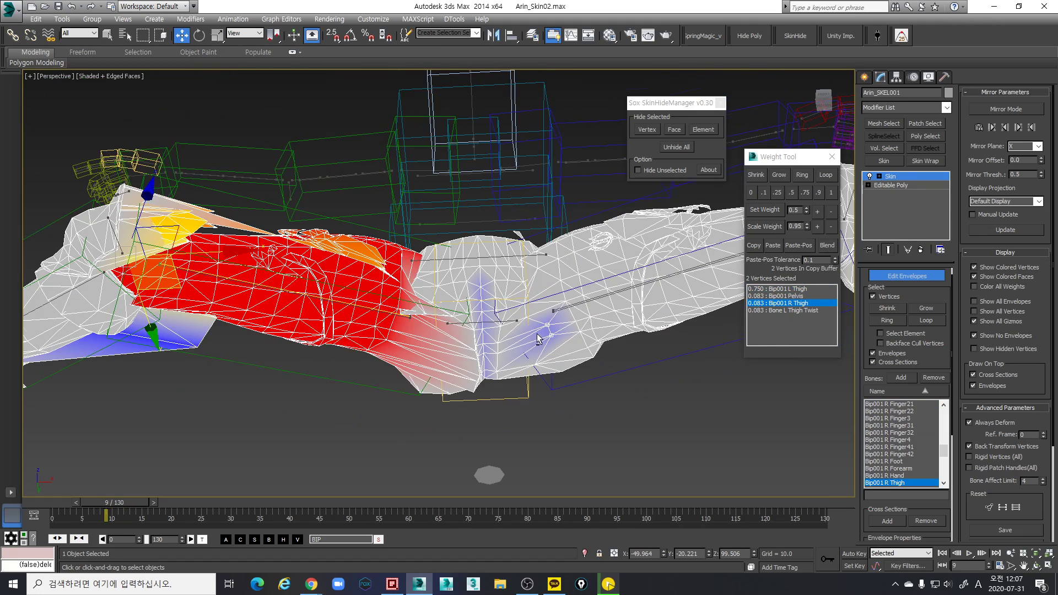
{"action": "middle_click_drag", "start_coordinate": [562, 334], "coordinate": [581, 374], "text": "alt"}
{"action": "left_click_drag", "start_coordinate": [604, 378], "coordinate": [523, 281]}
{"action": "scroll", "coordinate": [580, 348], "scroll_direction": "up", "scroll_amount": 3}
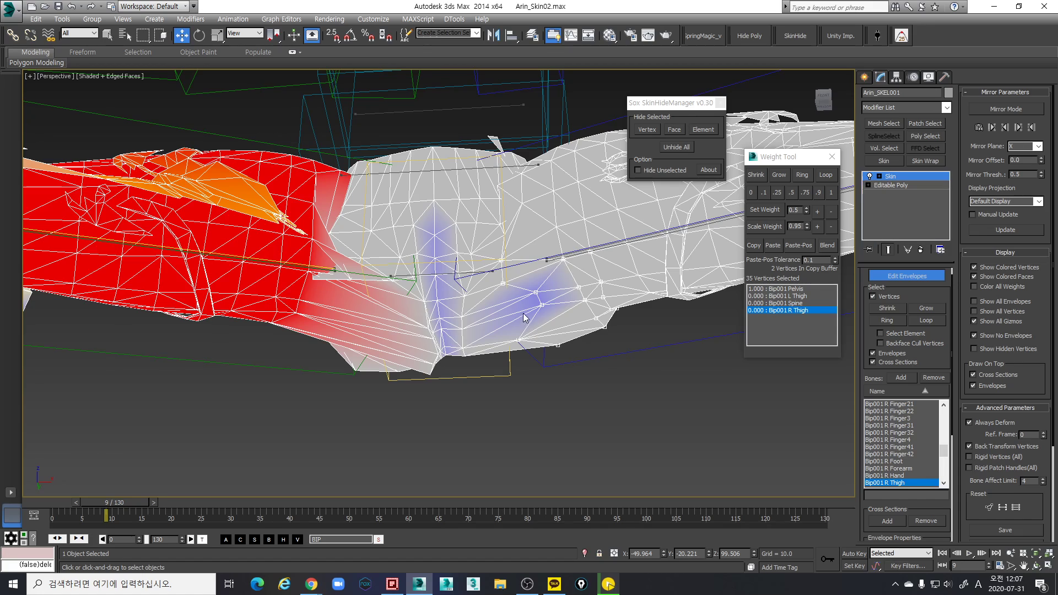
Select the two inner left-thigh vertices with stray right-thigh influence, set their Bip001 L Thigh weight to 1 and their Bip001 Pelvis weight to 0.25
{"action": "left_click", "coordinate": [536, 292]}
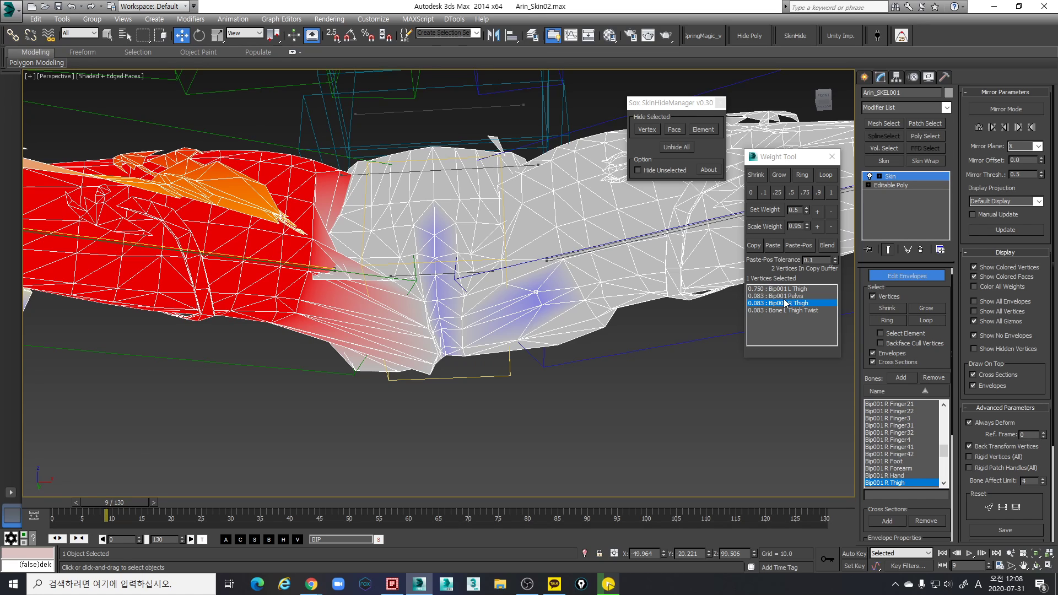
{"action": "middle_click_drag", "start_coordinate": [560, 325], "coordinate": [590, 384]}
{"action": "middle_click_drag", "start_coordinate": [589, 384], "coordinate": [606, 408], "text": "alt"}
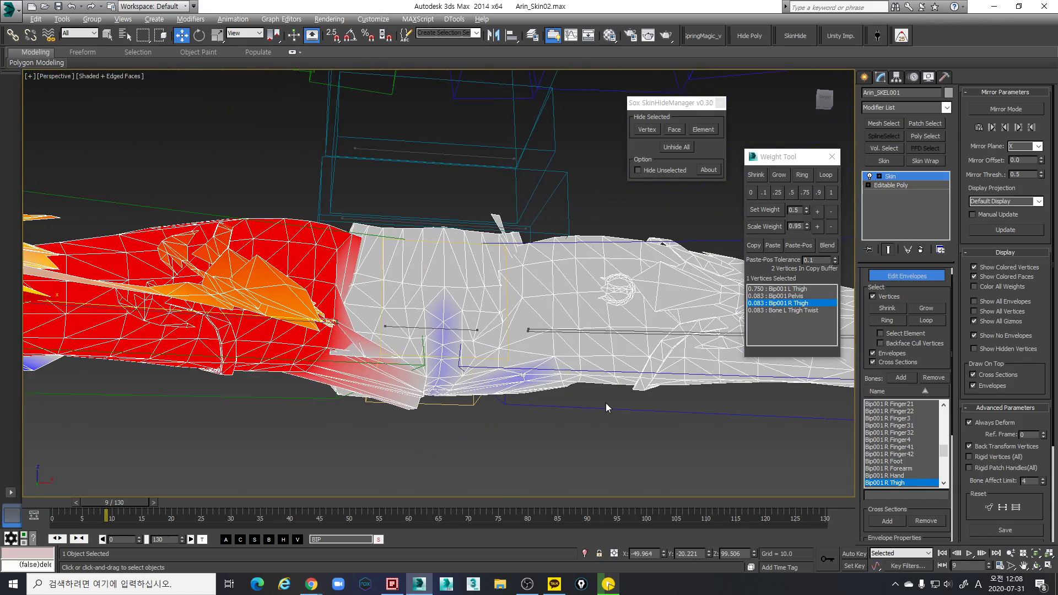
{"action": "mouse_move", "coordinate": [553, 388]}
{"action": "middle_mouse_down", "text": "alt"}
{"action": "mouse_move", "coordinate": [529, 385]}
{"action": "mouse_move", "coordinate": [552, 409]}
{"action": "middle_mouse_up", "text": "alt"}
{"action": "scroll", "coordinate": [557, 360], "scroll_direction": "up", "scroll_amount": 3}
{"action": "scroll", "coordinate": [548, 348], "scroll_direction": "down", "scroll_amount": 2}
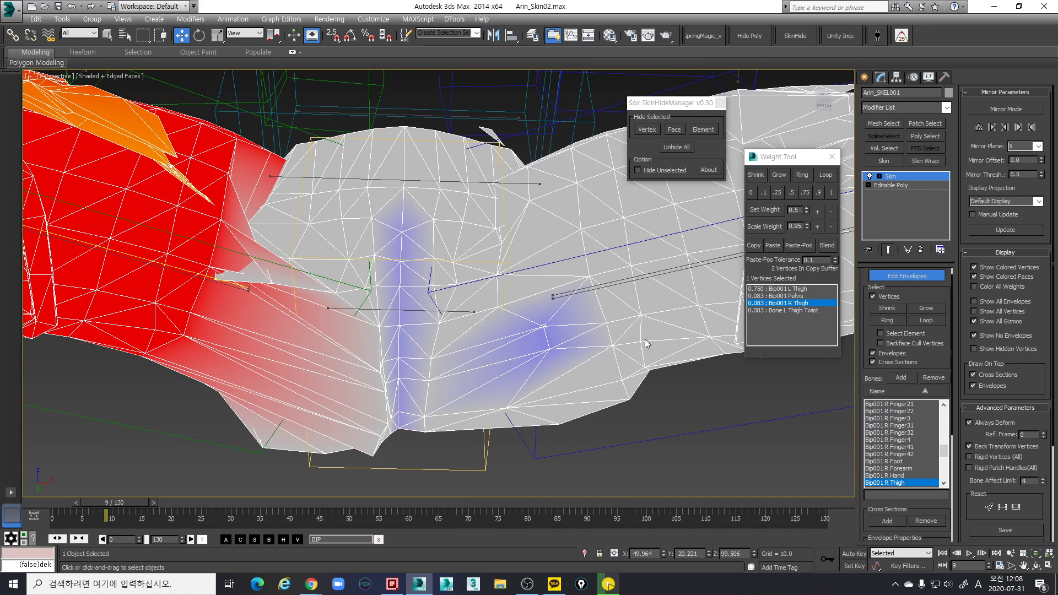
{"action": "left_click", "coordinate": [548, 349], "text": "ctrl"}
{"action": "left_click", "coordinate": [804, 289]}
{"action": "left_click", "coordinate": [830, 193]}
{"action": "left_click", "coordinate": [799, 296]}
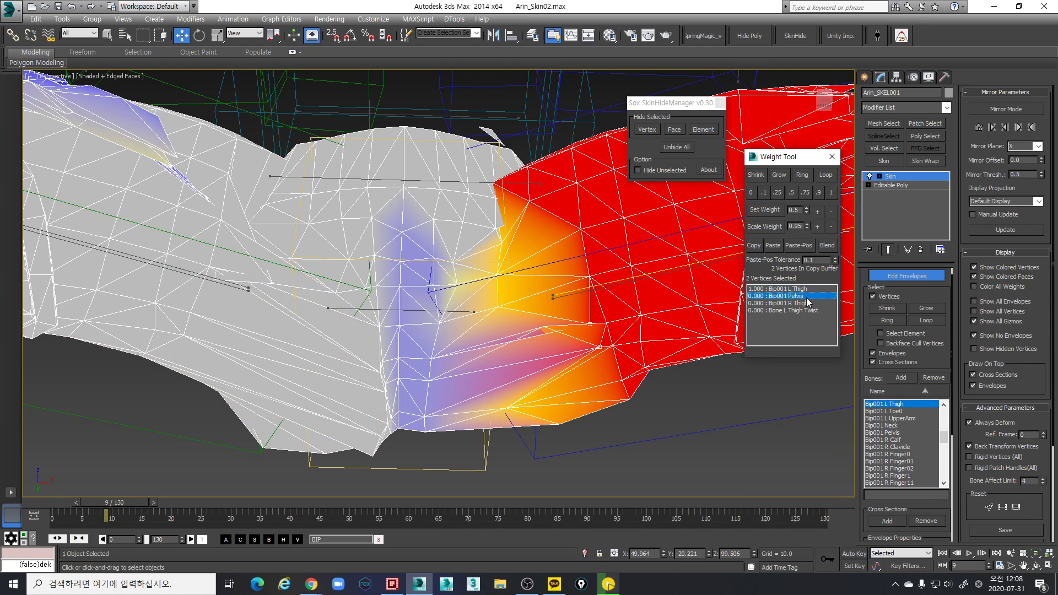
{"action": "left_click", "coordinate": [777, 194]}
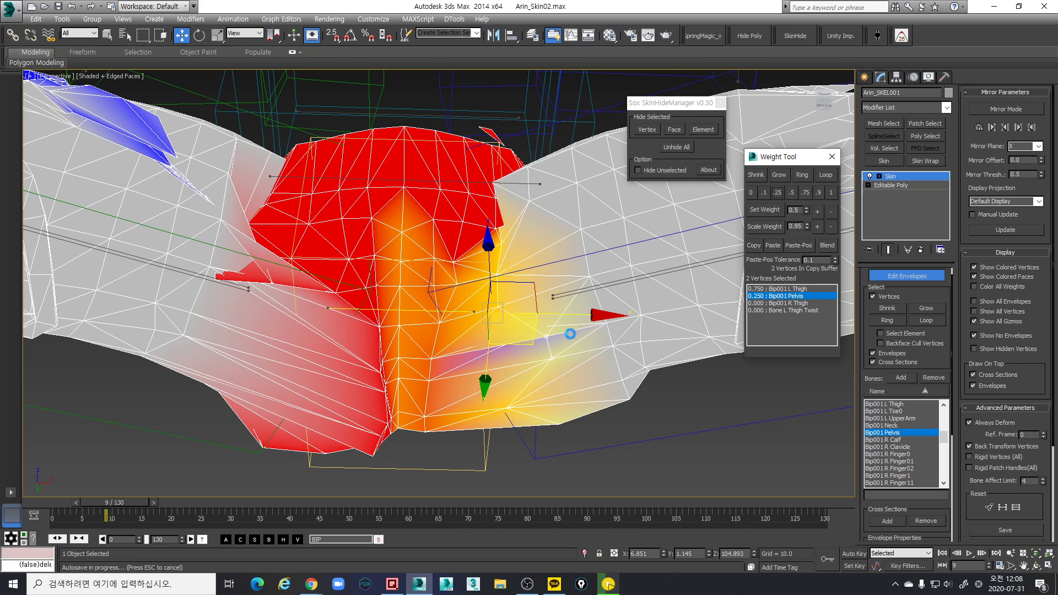
Select three vertices on the inner left thigh in wireframe view and set their Bip001 Pelvis weight to 0.5
{"action": "key", "text": "F3"}
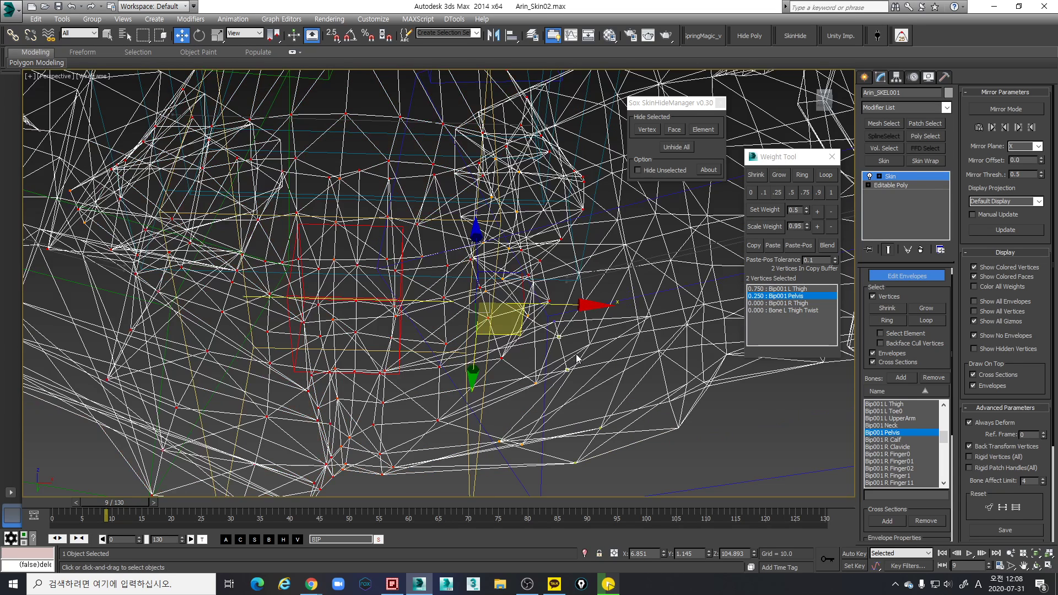
{"action": "left_click", "coordinate": [554, 322]}
{"action": "left_click", "coordinate": [769, 245]}
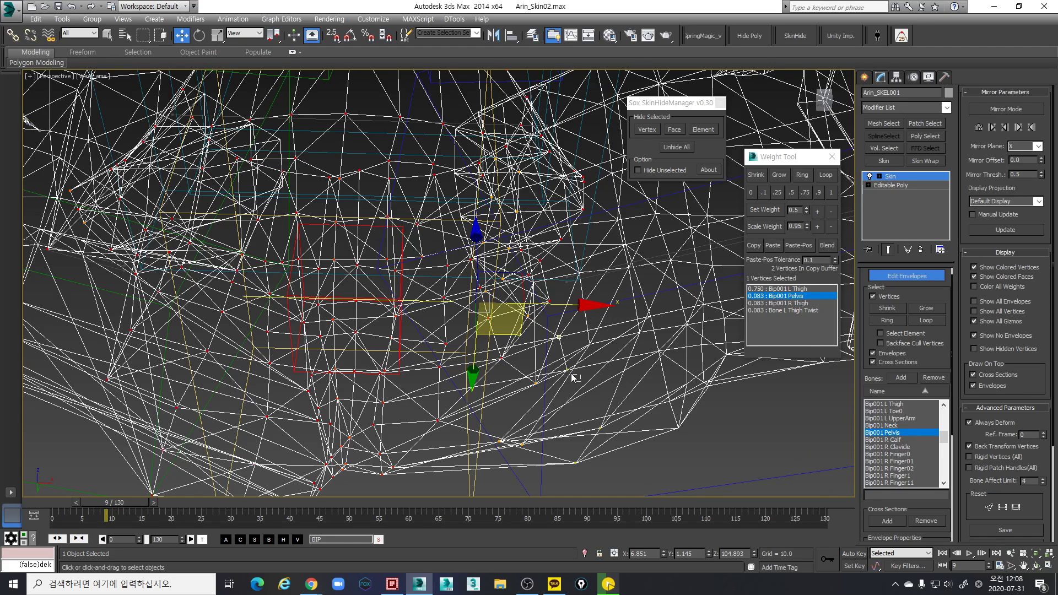
{"action": "left_click_drag", "start_coordinate": [572, 375], "coordinate": [551, 333]}
{"action": "key", "text": "F3"}
{"action": "left_click", "coordinate": [773, 245]}
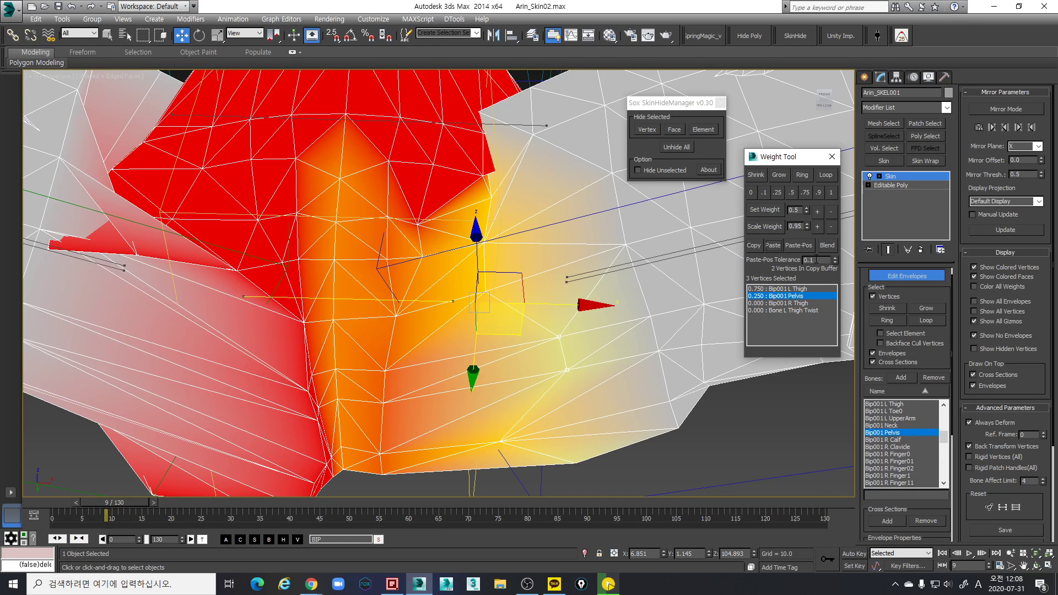
{"action": "left_click", "coordinate": [787, 194]}
{"action": "scroll", "coordinate": [579, 286], "scroll_direction": "down", "scroll_amount": 4}
{"action": "middle_click_drag", "start_coordinate": [579, 281], "coordinate": [457, 383], "text": "alt"}
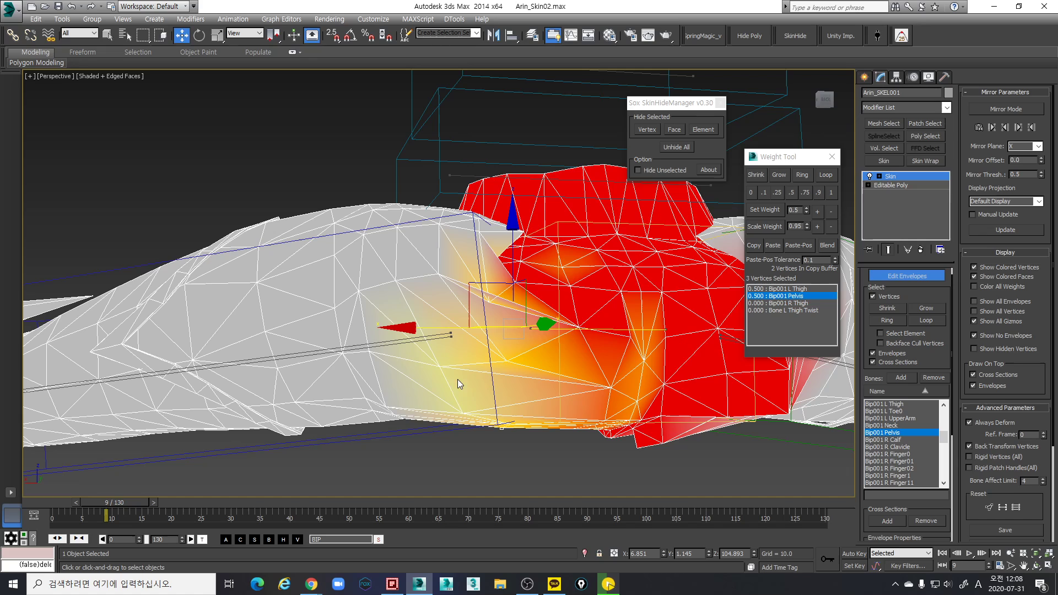
At frame 5, select the partially weighted vertex on the back of the pelvis and set its Bip001 Pelvis weight to 1
{"action": "left_click_drag", "start_coordinate": [104, 497], "coordinate": [80, 498]}
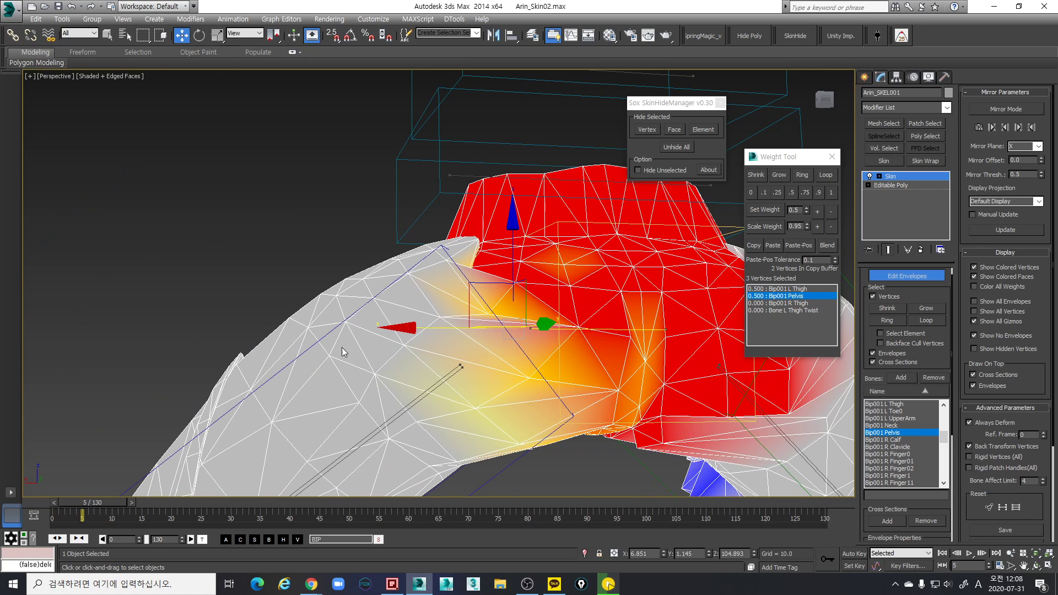
{"action": "left_click", "coordinate": [564, 265]}
{"action": "left_click", "coordinate": [808, 291]}
{"action": "left_click", "coordinate": [830, 194]}
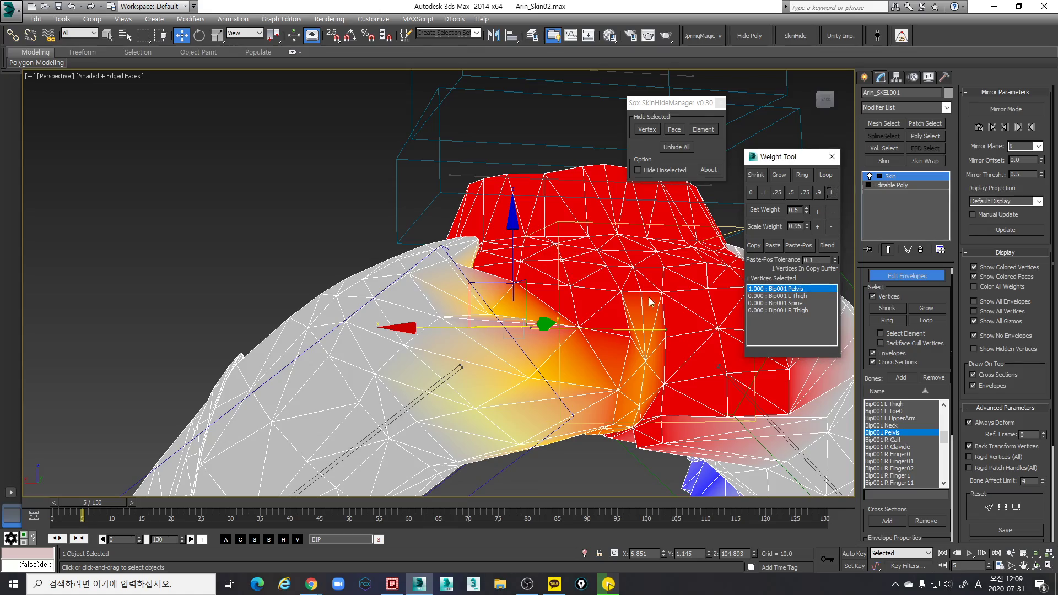
{"action": "scroll", "coordinate": [649, 296], "scroll_direction": "down", "scroll_amount": 4}
{"action": "middle_click_drag", "start_coordinate": [468, 297], "coordinate": [193, 482], "text": "alt"}
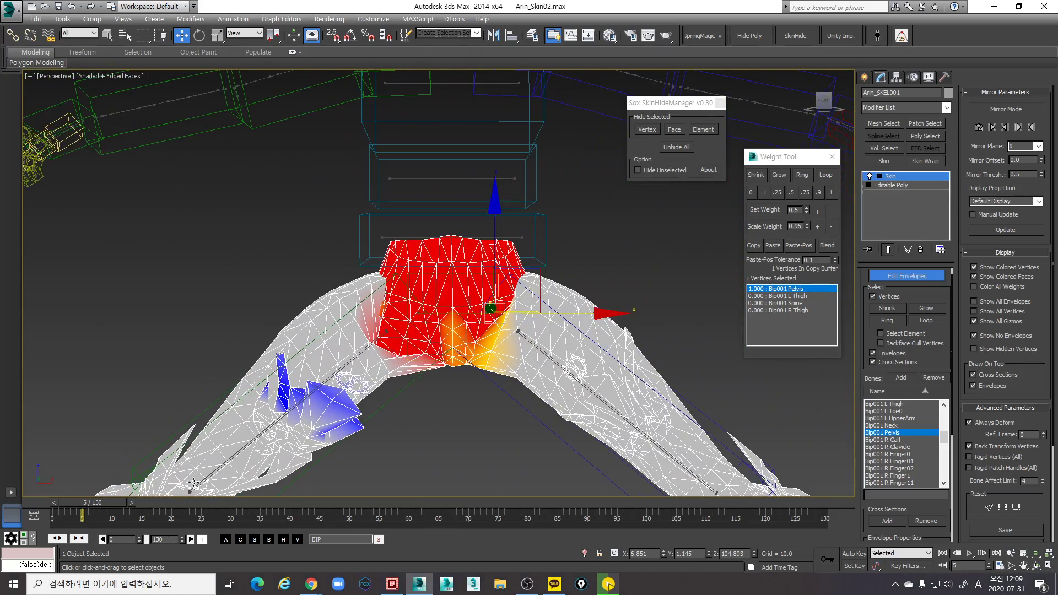
At frame 0, select the row of five vertices across the upper left thigh and set their Bip001 Pelvis weight to 0.25
{"action": "left_click_drag", "start_coordinate": [119, 502], "coordinate": [82, 503]}
{"action": "key", "text": "w"}
{"action": "scroll", "coordinate": [566, 349], "scroll_direction": "up", "scroll_amount": 2}
{"action": "key", "text": "F3"}
{"action": "scroll", "coordinate": [597, 347], "scroll_direction": "up", "scroll_amount": 3}
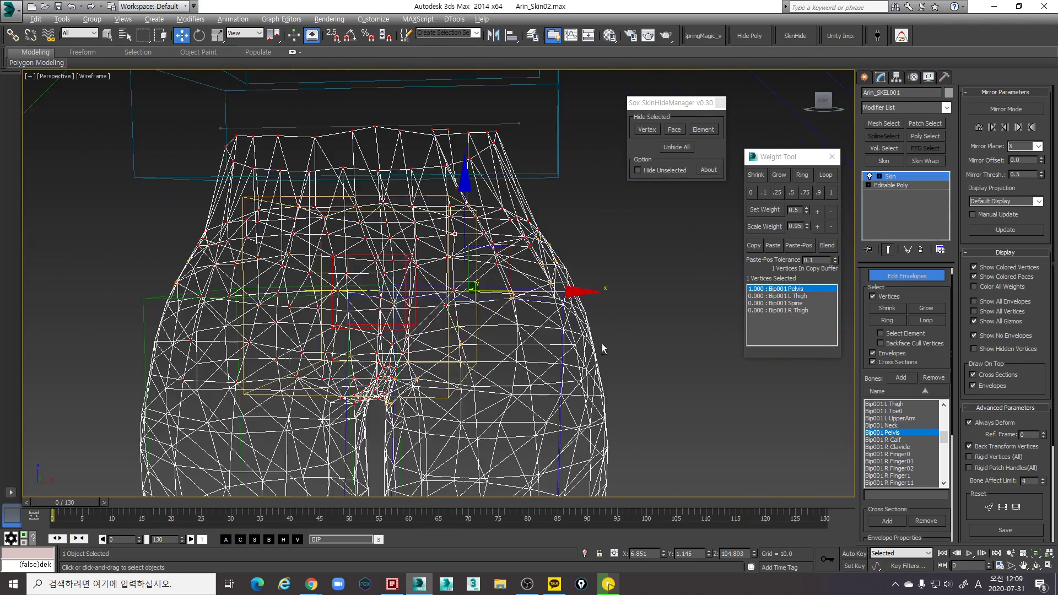
{"action": "mouse_move", "coordinate": [593, 344]}
{"action": "middle_mouse_down", "text": "alt"}
{"action": "mouse_move", "coordinate": [608, 337]}
{"action": "mouse_move", "coordinate": [597, 341]}
{"action": "middle_mouse_up", "text": "alt"}
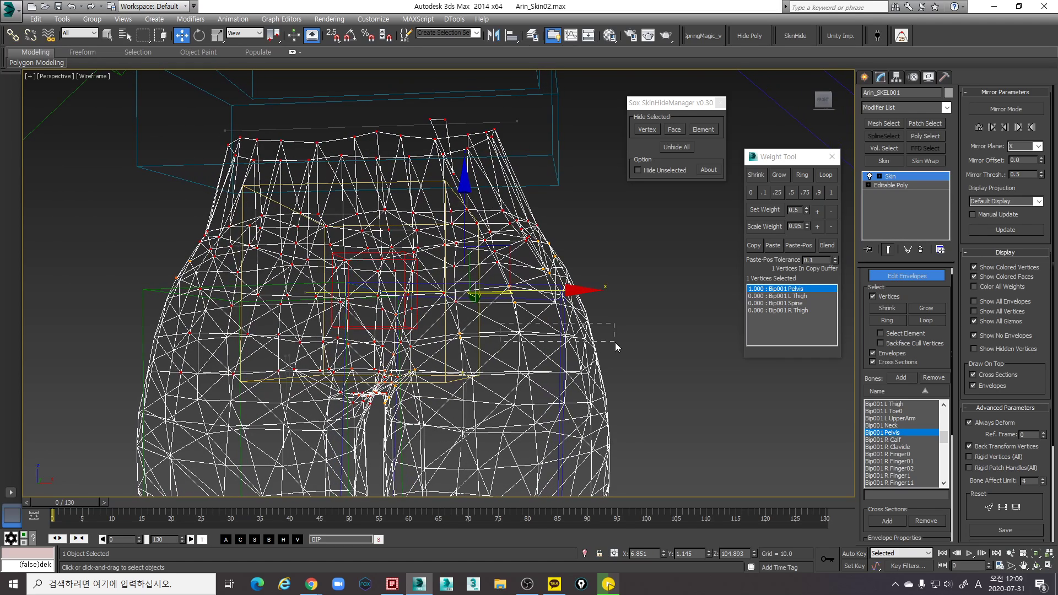
{"action": "left_click_drag", "start_coordinate": [615, 342], "coordinate": [616, 344]}
{"action": "key", "text": "F3"}
{"action": "left_click", "coordinate": [777, 192]}
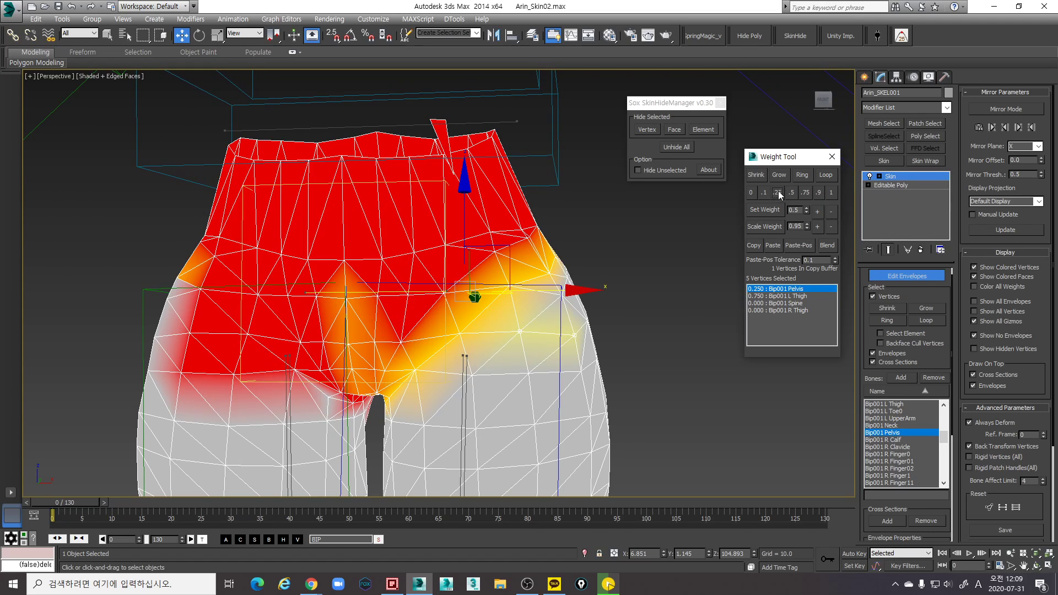
Try a Bip001 Pelvis weight of 0.5 on the five upper-thigh vertices, then restore it to 0.25
{"action": "left_click", "coordinate": [791, 193]}
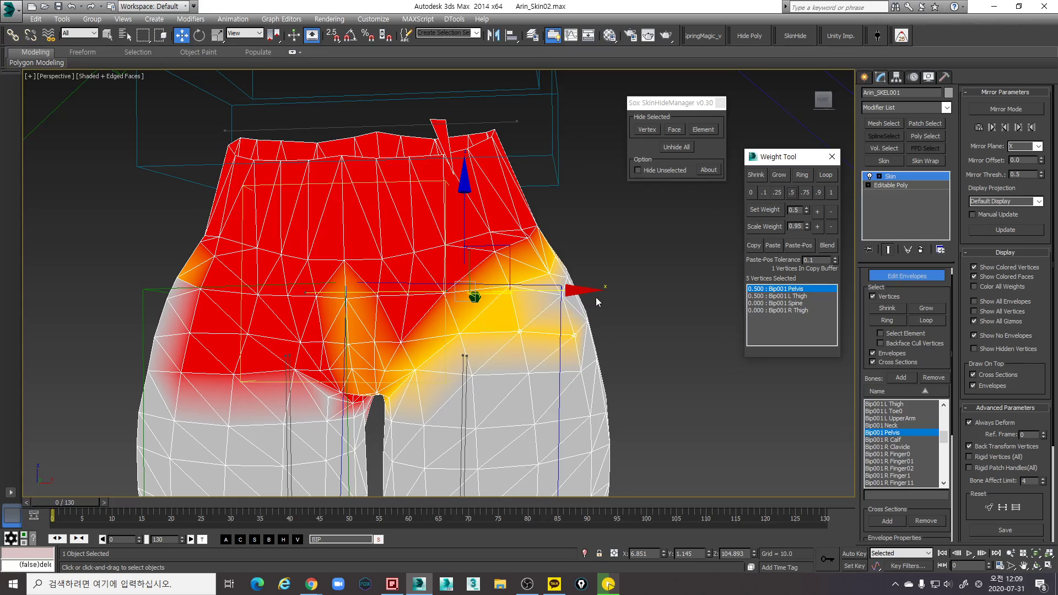
{"action": "mouse_move", "coordinate": [591, 302]}
{"action": "middle_mouse_down", "text": "alt"}
{"action": "mouse_move", "coordinate": [545, 292]}
{"action": "mouse_move", "coordinate": [605, 291]}
{"action": "middle_mouse_up", "text": "alt"}
{"action": "left_click", "coordinate": [777, 193]}
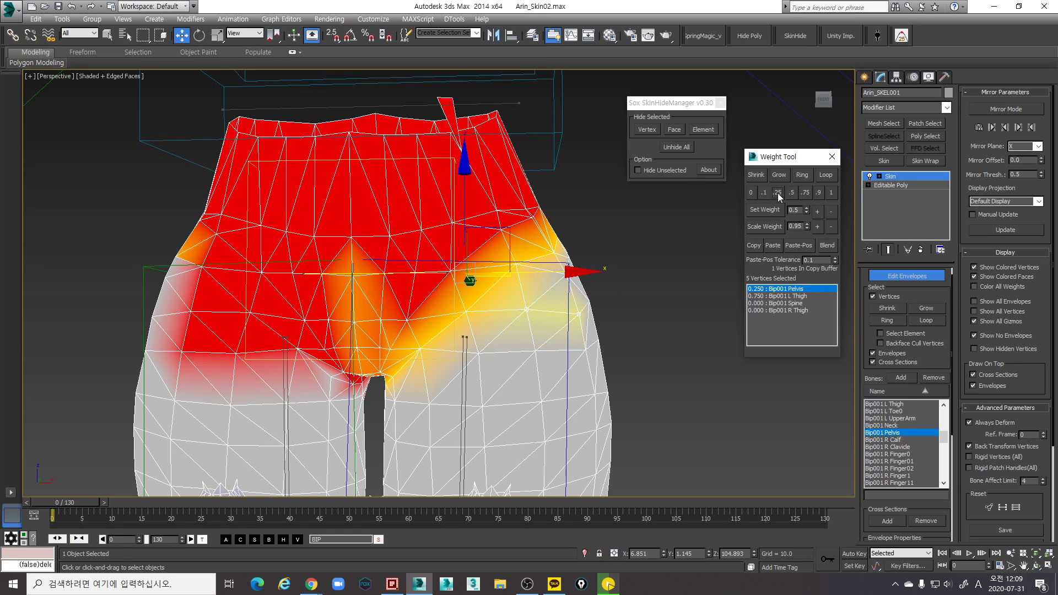
Select the three vertices on the outer side of the left hip and set their Bip001 Pelvis weight to 0.25
{"action": "key", "text": "F3"}
{"action": "left_click", "coordinate": [592, 301]}
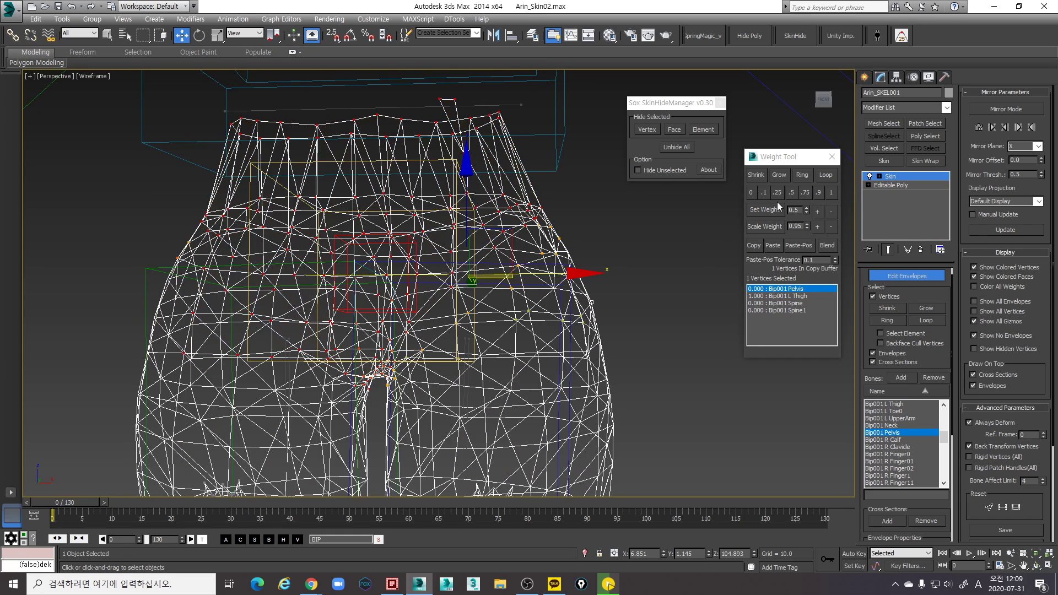
{"action": "left_click", "coordinate": [777, 196]}
{"action": "left_click_drag", "start_coordinate": [597, 293], "coordinate": [532, 284]}
{"action": "key", "text": "F3"}
{"action": "left_click", "coordinate": [791, 193]}
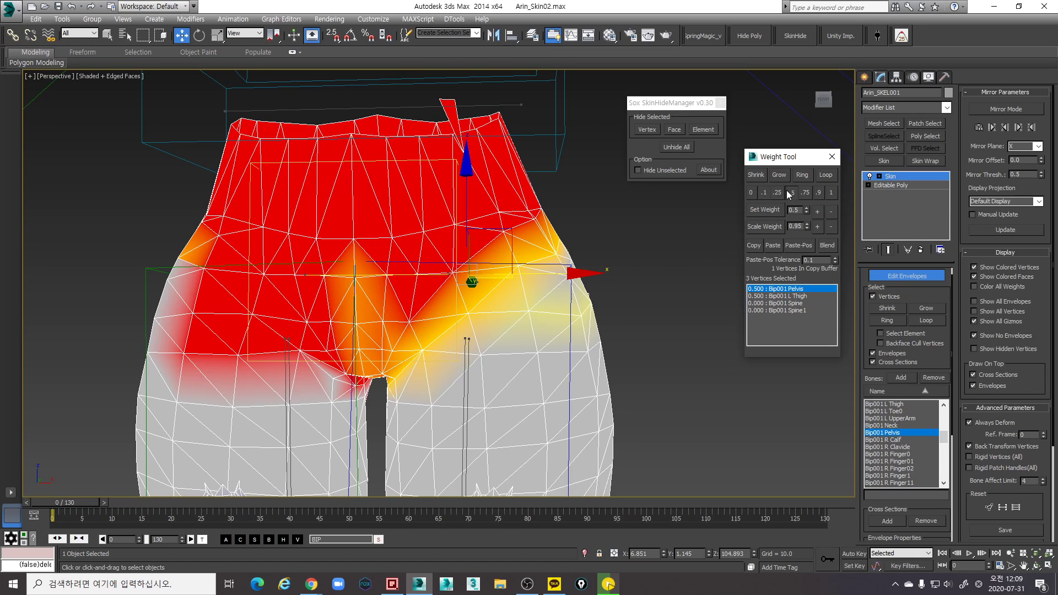
{"action": "middle_click_drag", "start_coordinate": [601, 269], "coordinate": [418, 323], "text": "alt"}
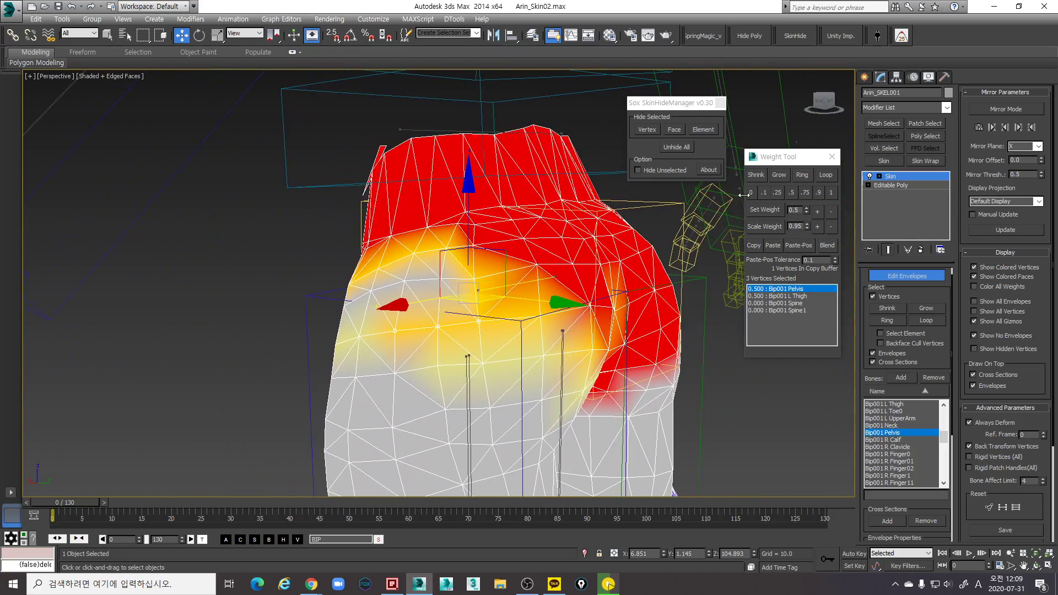
{"action": "left_click", "coordinate": [777, 193]}
Select the six vertices higher up on the outer left hip and set their Bip001 Pelvis weight to 0.5
{"action": "middle_click_drag", "start_coordinate": [600, 259], "coordinate": [583, 245], "text": "alt"}
{"action": "key", "text": "F3"}
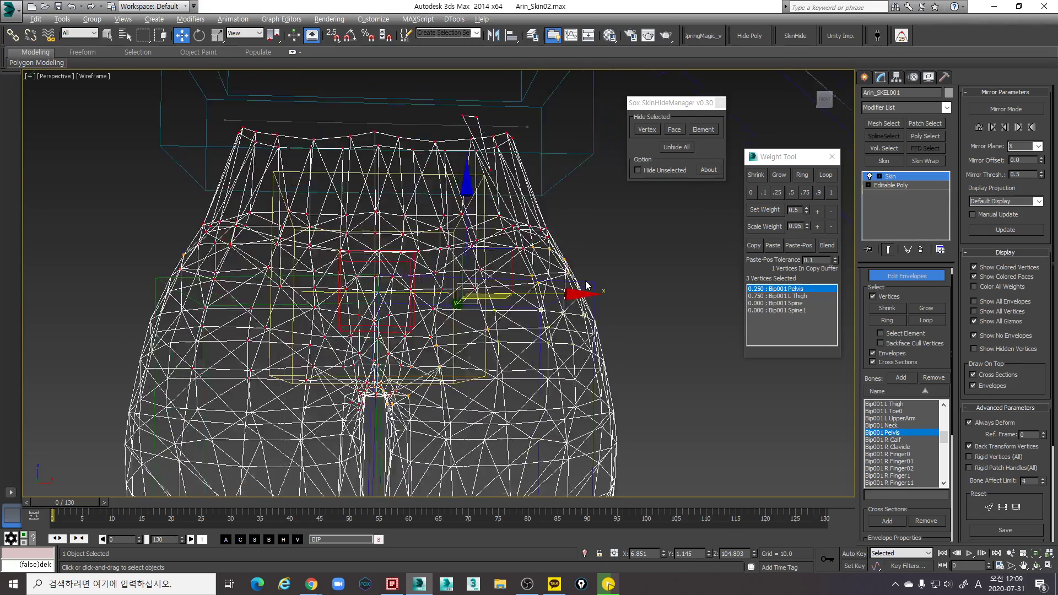
{"action": "scroll", "coordinate": [586, 305], "scroll_direction": "up", "scroll_amount": 4}
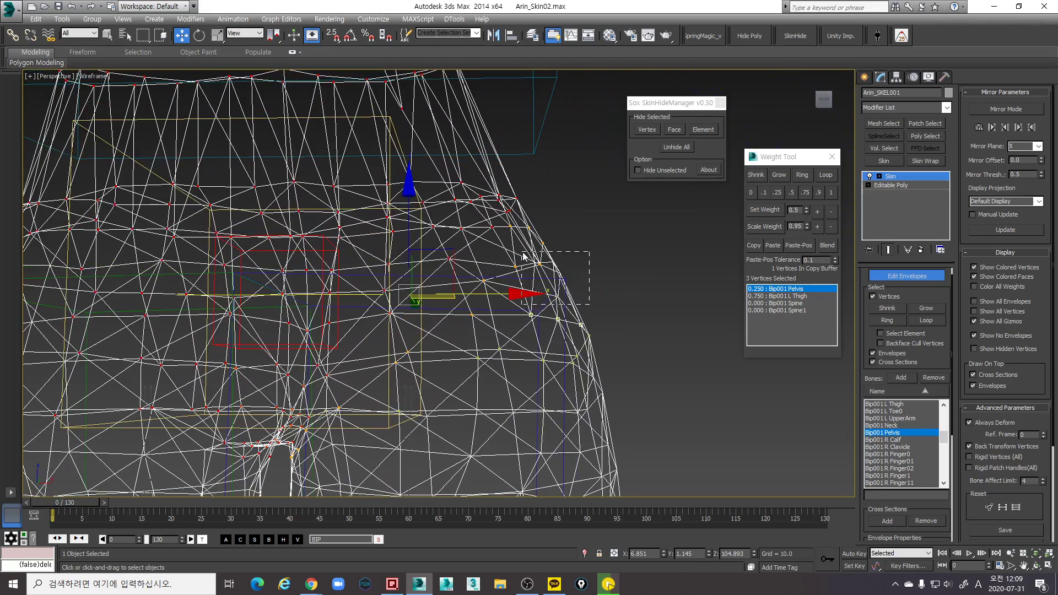
{"action": "key", "text": "F3"}
{"action": "scroll", "coordinate": [583, 280], "scroll_direction": "down", "scroll_amount": 5}
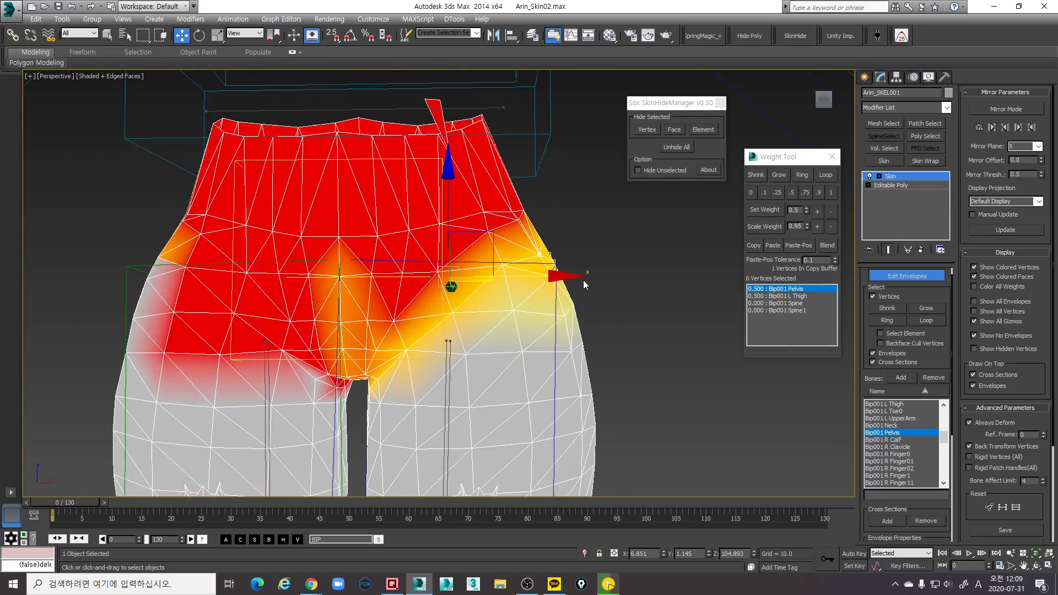
Select the single vertex on the front of the upper left thigh and set its Bip001 Pelvis weight to 0.25
{"action": "mouse_move", "coordinate": [583, 279]}
{"action": "middle_mouse_down", "text": "alt"}
{"action": "mouse_move", "coordinate": [449, 303]}
{"action": "mouse_move", "coordinate": [520, 306]}
{"action": "mouse_move", "coordinate": [517, 321]}
{"action": "mouse_move", "coordinate": [535, 285]}
{"action": "mouse_move", "coordinate": [534, 301]}
{"action": "mouse_move", "coordinate": [500, 325]}
{"action": "mouse_move", "coordinate": [533, 286]}
{"action": "mouse_move", "coordinate": [554, 323]}
{"action": "mouse_move", "coordinate": [634, 286]}
{"action": "middle_mouse_up", "text": "alt"}
{"action": "scroll", "coordinate": [498, 327], "scroll_direction": "up", "scroll_amount": 3}
{"action": "key", "text": "F3"}
{"action": "left_click", "coordinate": [497, 326]}
{"action": "key", "text": "F3"}
{"action": "scroll", "coordinate": [533, 283], "scroll_direction": "down", "scroll_amount": 3}
Select four vertices in the next lower row across the left thigh and set their Bip001 Pelvis weight to 0.25
{"action": "key", "text": "F3"}
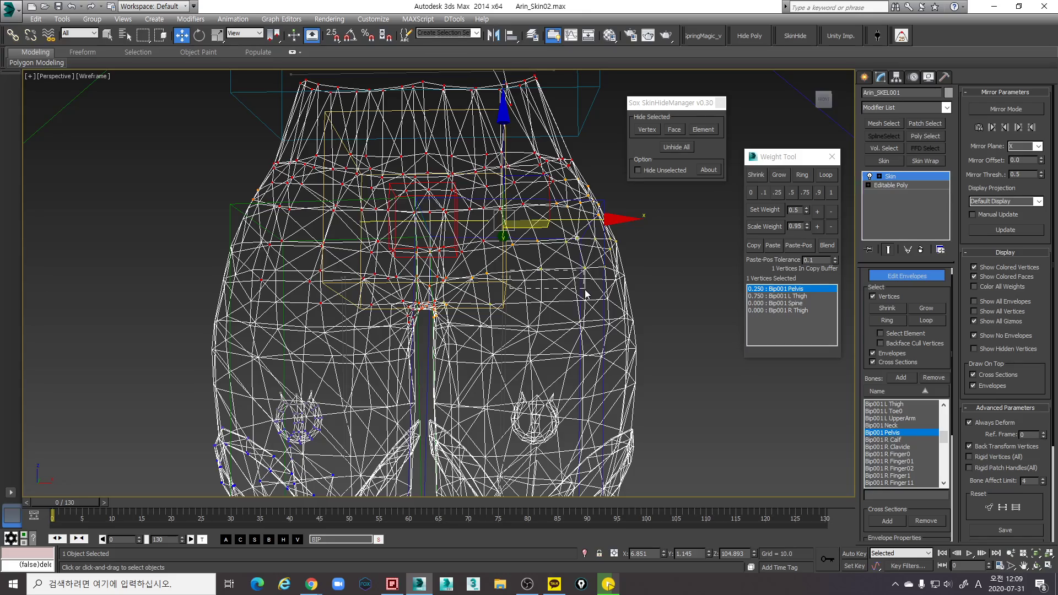
{"action": "left_click_drag", "start_coordinate": [585, 290], "coordinate": [673, 297]}
{"action": "mouse_move", "coordinate": [673, 297]}
{"action": "middle_mouse_down", "text": "alt"}
{"action": "mouse_move", "coordinate": [633, 283]}
{"action": "mouse_move", "coordinate": [682, 281]}
{"action": "middle_mouse_up", "text": "alt"}
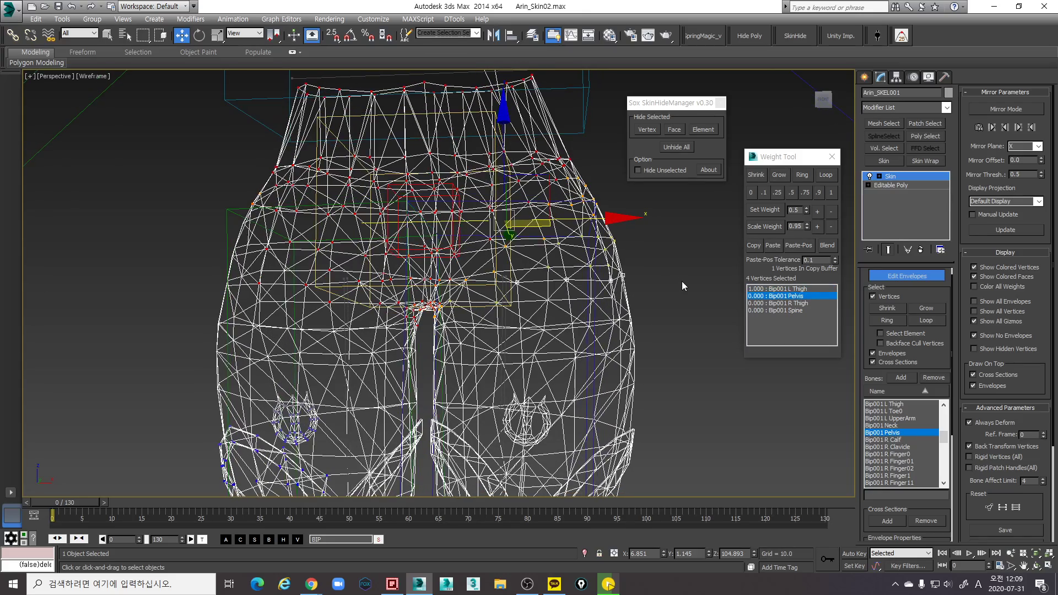
{"action": "key", "text": "F3"}
{"action": "left_click", "coordinate": [777, 192]}
At frame 5, select one vertex at the top of the outer left hip and set its Bip001 Pelvis weight to 0.25
{"action": "middle_click_drag", "start_coordinate": [605, 278], "coordinate": [567, 302], "text": "alt"}
{"action": "left_click_drag", "start_coordinate": [86, 504], "coordinate": [99, 501]}
{"action": "middle_click_drag", "start_coordinate": [432, 357], "coordinate": [526, 281], "text": "alt"}
{"action": "scroll", "coordinate": [534, 292], "scroll_direction": "up", "scroll_amount": 5}
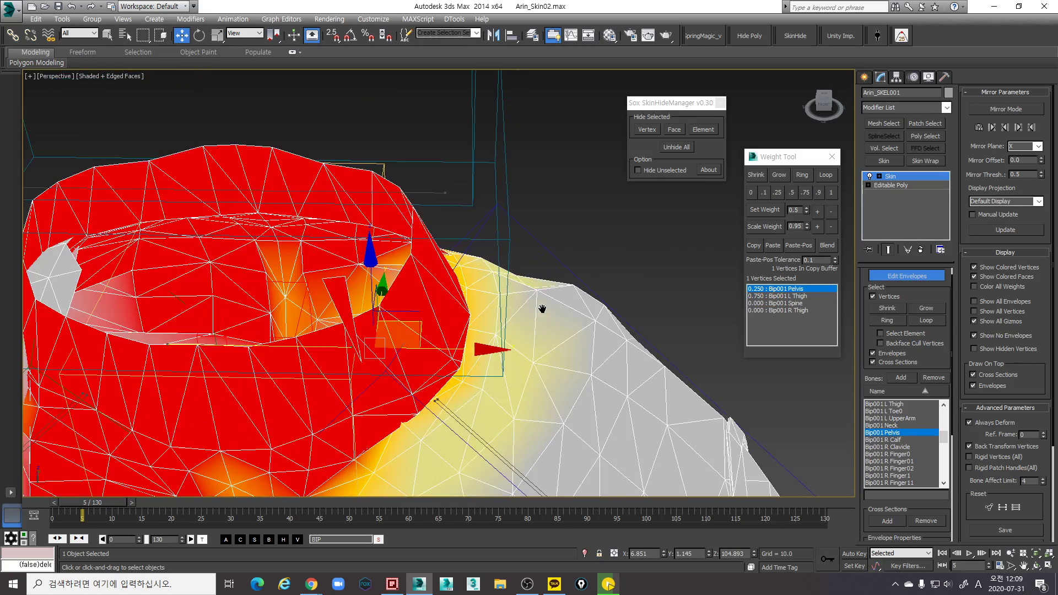
{"action": "key", "text": "F3"}
{"action": "left_click_drag", "start_coordinate": [528, 263], "coordinate": [540, 284]}
{"action": "key", "text": "F3"}
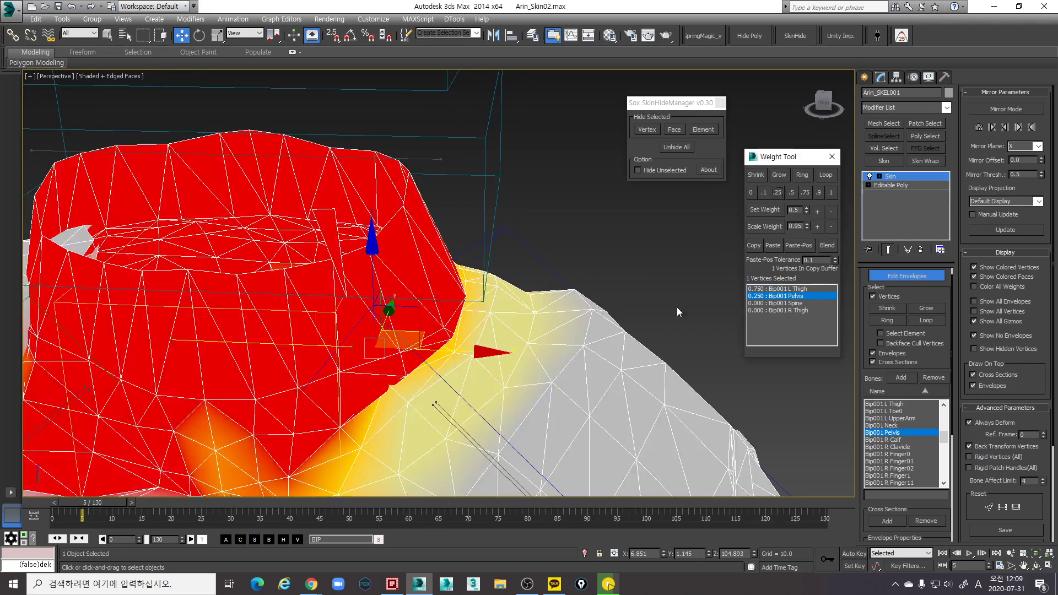
At frame 7, select fifteen vertices around the upper left thigh beside the hip crease and set their Bip001 Pelvis weight to 0.2
{"action": "middle_click_drag", "start_coordinate": [676, 307], "coordinate": [558, 253], "text": "alt"}
{"action": "left_click_drag", "start_coordinate": [110, 507], "coordinate": [129, 497]}
{"action": "key", "text": "w"}
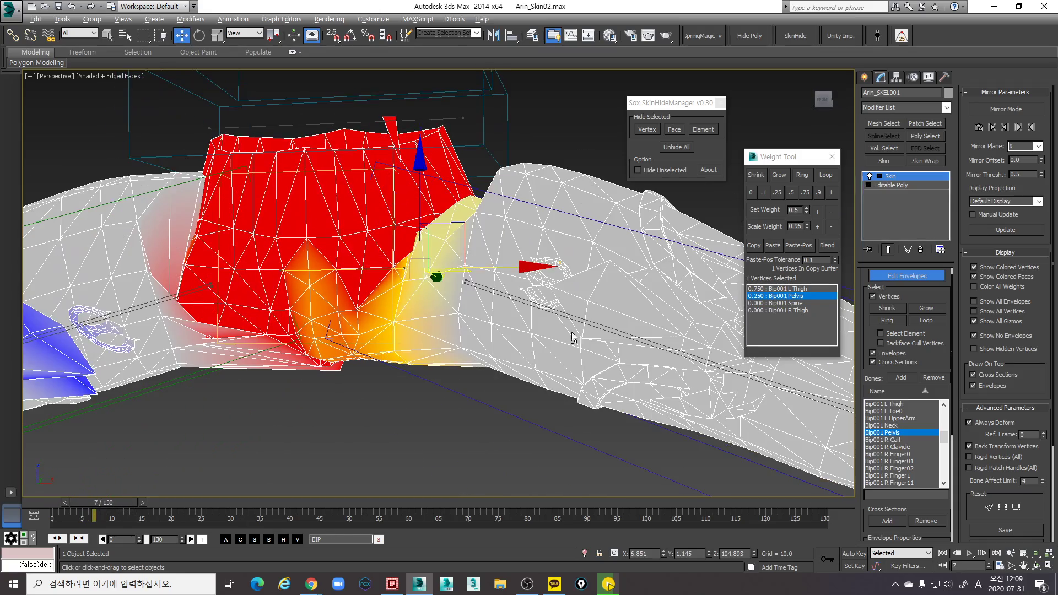
{"action": "mouse_move", "coordinate": [669, 302]}
{"action": "middle_mouse_down", "text": "alt"}
{"action": "mouse_move", "coordinate": [679, 248]}
{"action": "mouse_move", "coordinate": [686, 318]}
{"action": "mouse_move", "coordinate": [719, 257]}
{"action": "mouse_move", "coordinate": [729, 256]}
{"action": "middle_mouse_up", "text": "alt"}
{"action": "key", "text": "F3"}
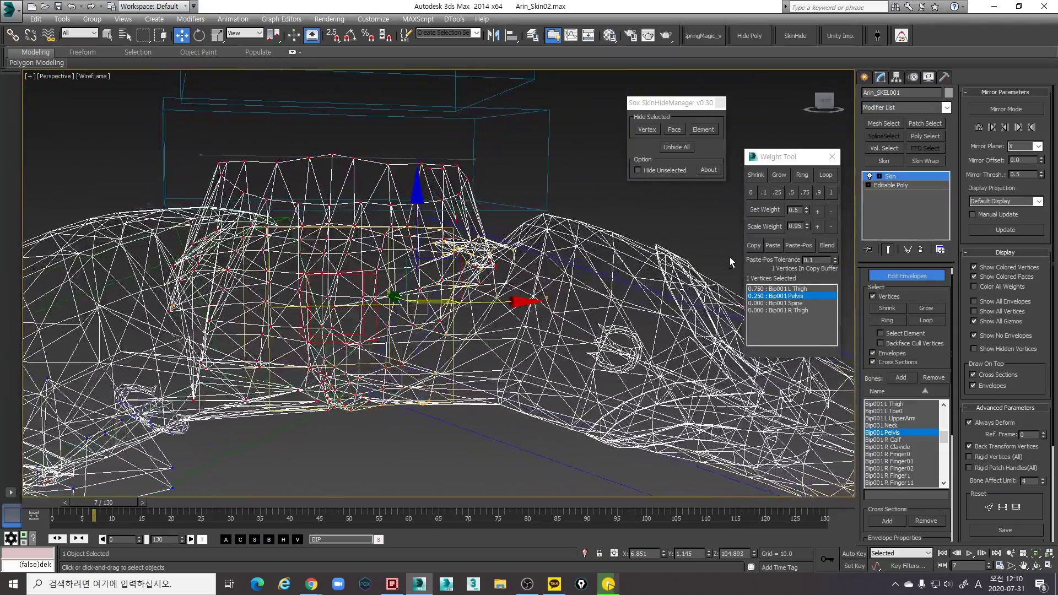
{"action": "left_click_drag", "start_coordinate": [535, 208], "coordinate": [547, 286]}
{"action": "left_click_drag", "start_coordinate": [491, 328], "coordinate": [485, 358], "text": "ctrl"}
{"action": "key", "text": "ctrl+z"}
{"action": "key", "text": "ctrl+z"}
{"action": "key", "text": "F3"}
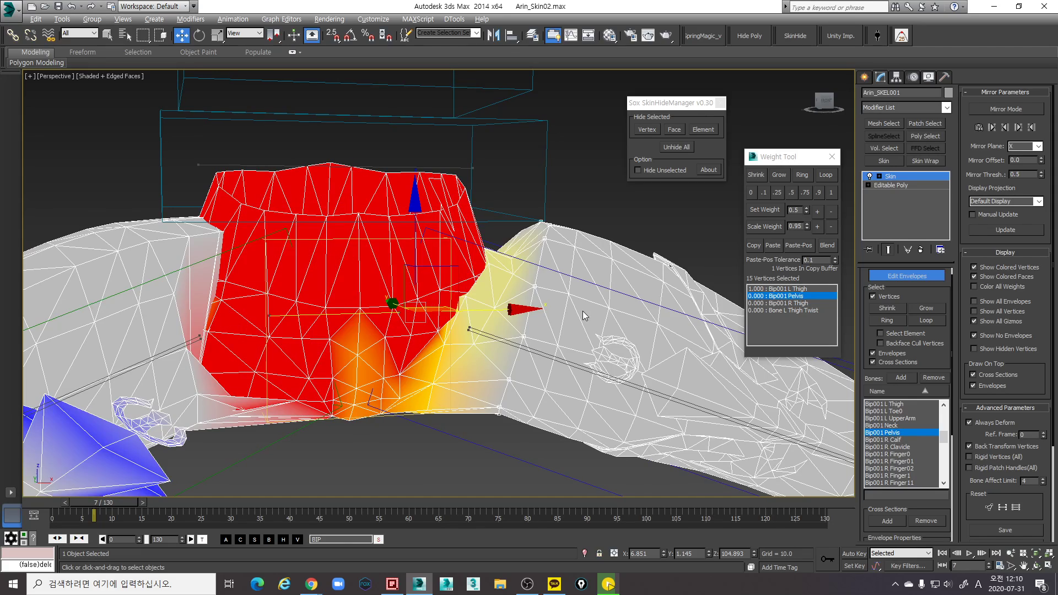
{"action": "left_click", "coordinate": [777, 192]}
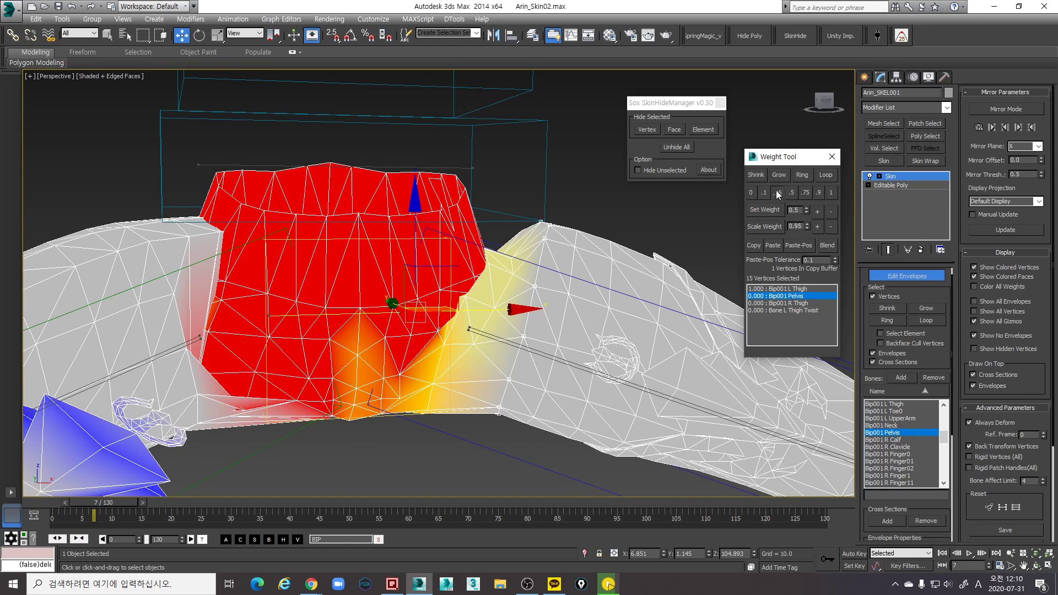
{"action": "left_click", "coordinate": [827, 210]}
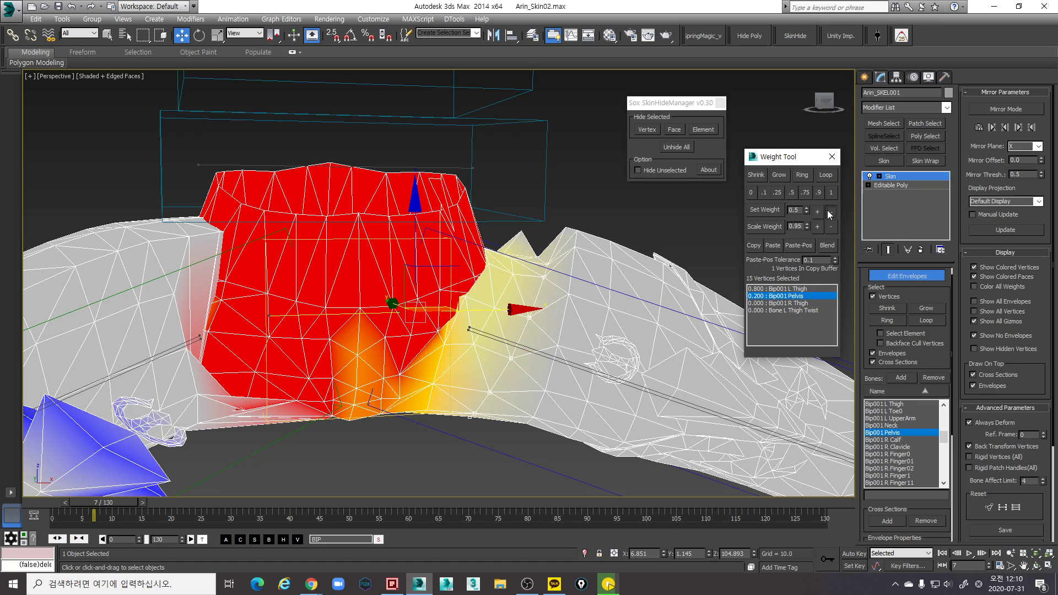
Set the Bip001 Pelvis weight of the fifteen selected upper left thigh vertices to 0.15
{"action": "left_click", "coordinate": [828, 211]}
{"action": "left_click", "coordinate": [828, 210]}
{"action": "left_click", "coordinate": [817, 211]}
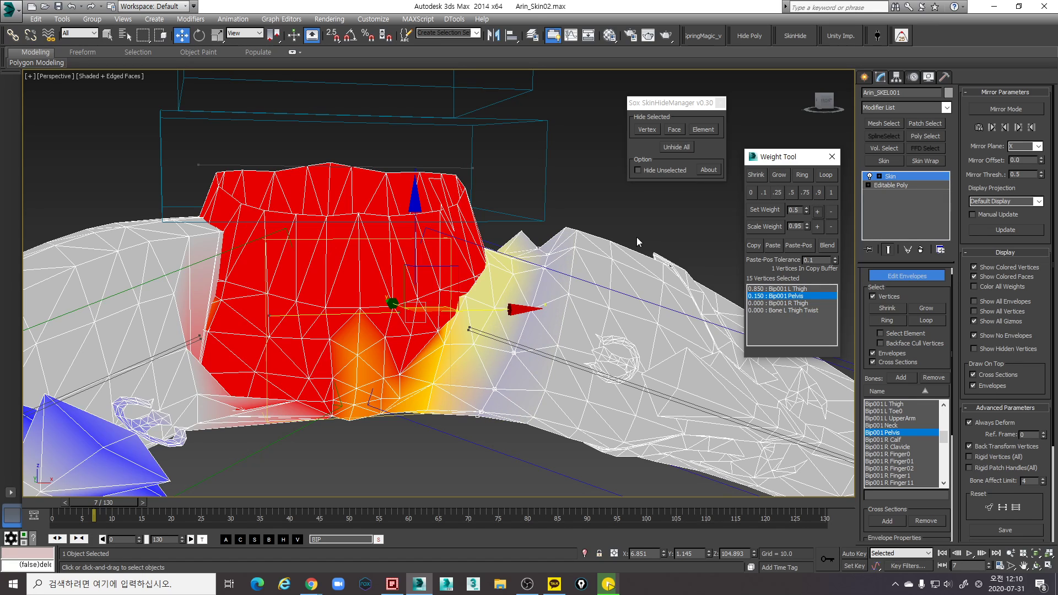
{"action": "left_click", "coordinate": [817, 210]}
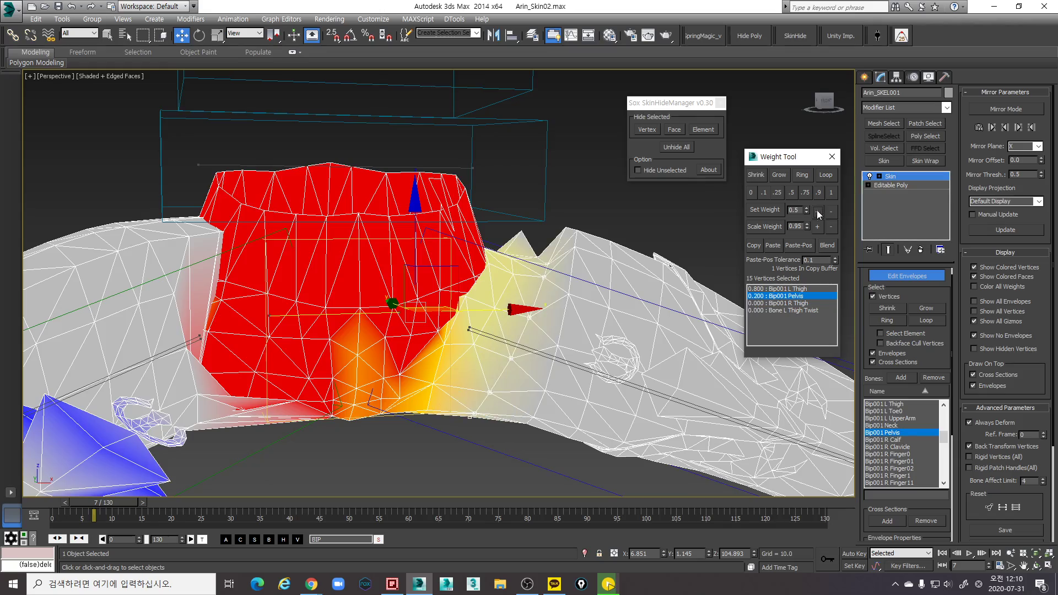
{"action": "left_click", "coordinate": [831, 210]}
Select two vertices at the top of the upper left thigh beside the hip crease and set their Bip001 Pelvis weight to 0.25
{"action": "left_click_drag", "start_coordinate": [556, 287], "coordinate": [537, 294]}
{"action": "middle_click_drag", "start_coordinate": [537, 295], "coordinate": [533, 307], "text": "alt"}
{"action": "middle_click_drag", "start_coordinate": [530, 336], "coordinate": [559, 249], "text": "alt"}
{"action": "left_click_drag", "start_coordinate": [528, 216], "coordinate": [558, 255]}
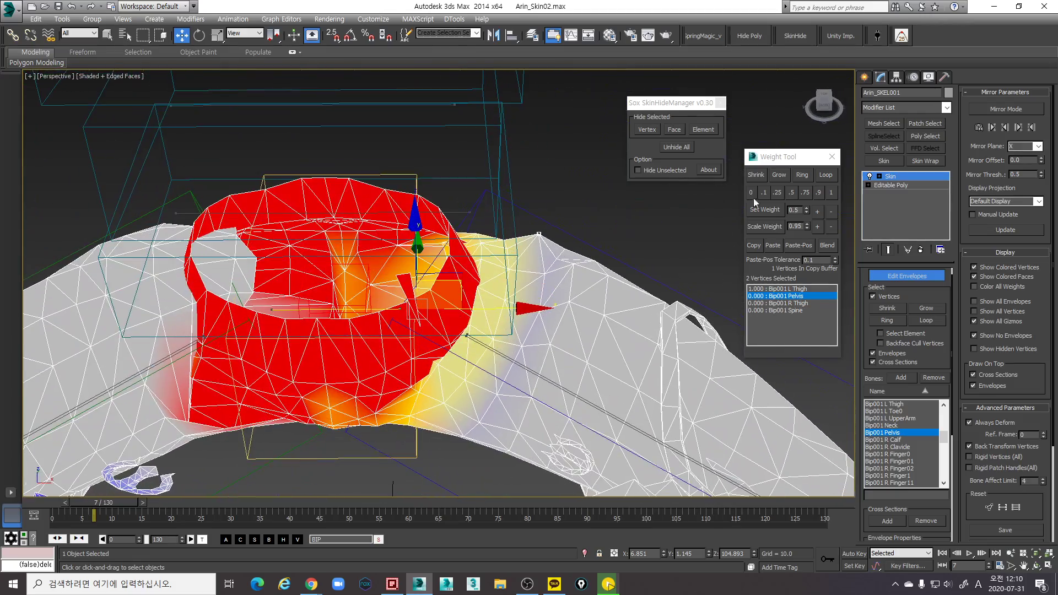
{"action": "middle_click_drag", "start_coordinate": [553, 254], "coordinate": [427, 248], "text": "alt"}
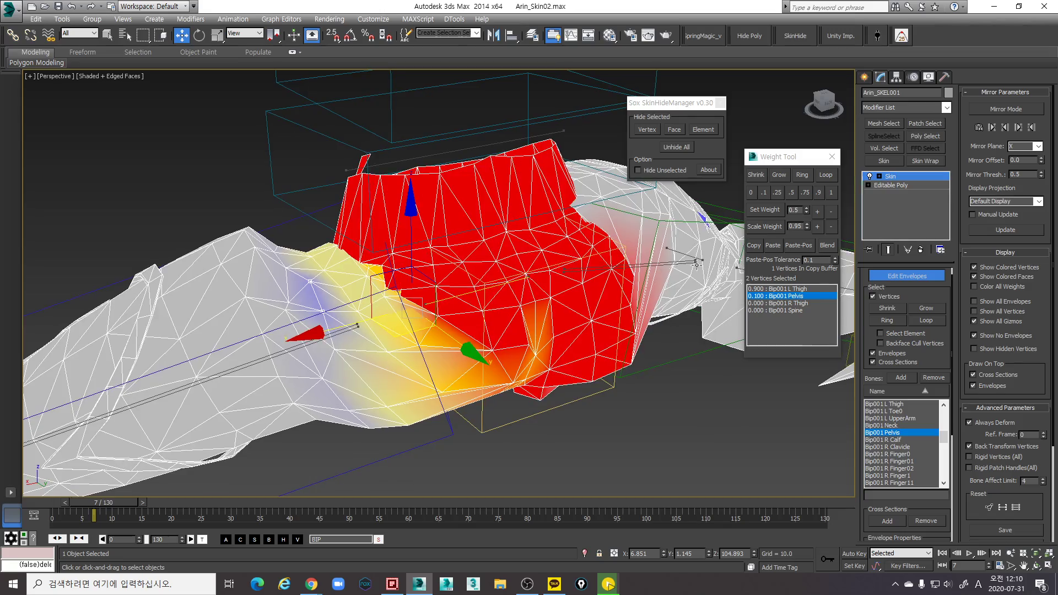
{"action": "left_click", "coordinate": [777, 192]}
{"action": "middle_click_drag", "start_coordinate": [496, 309], "coordinate": [458, 328], "text": "alt"}
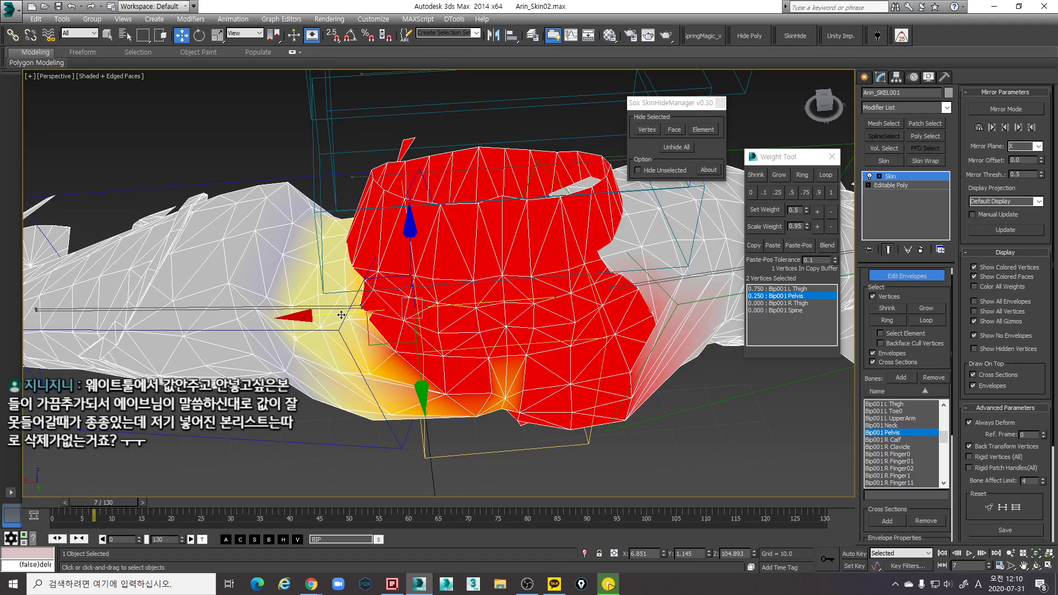
{"action": "middle_click_drag", "start_coordinate": [548, 369], "coordinate": [536, 306], "text": "alt"}
Select four vertices at the raised peak of the upper left thigh and slightly raise their Bip001 Pelvis weight
{"action": "key", "text": "F3"}
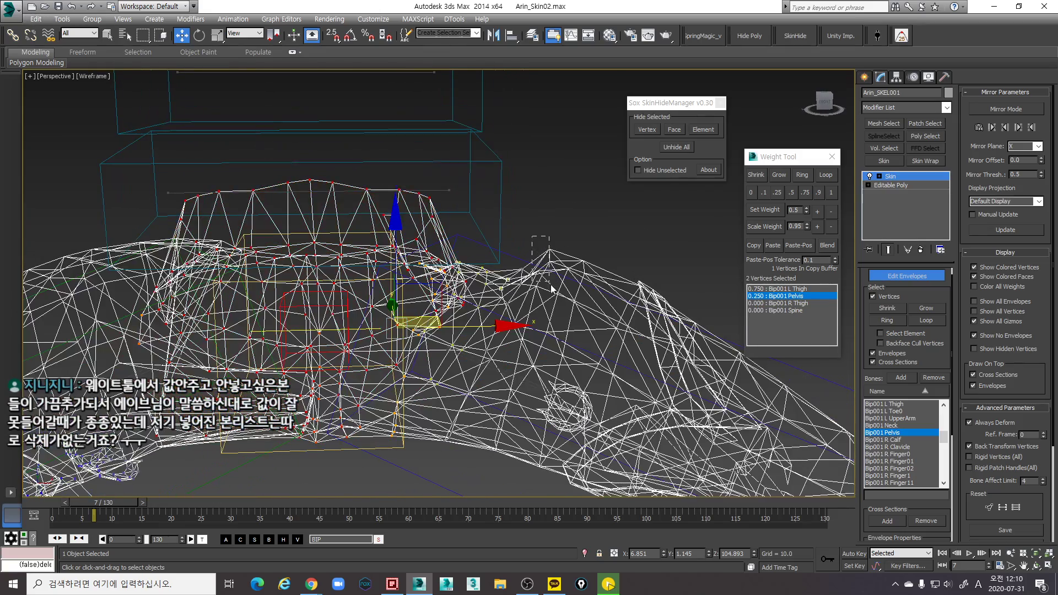
{"action": "left_click_drag", "start_coordinate": [556, 292], "coordinate": [559, 293]}
{"action": "middle_click_drag", "start_coordinate": [560, 292], "coordinate": [674, 270], "text": "alt"}
{"action": "key", "text": "F3"}
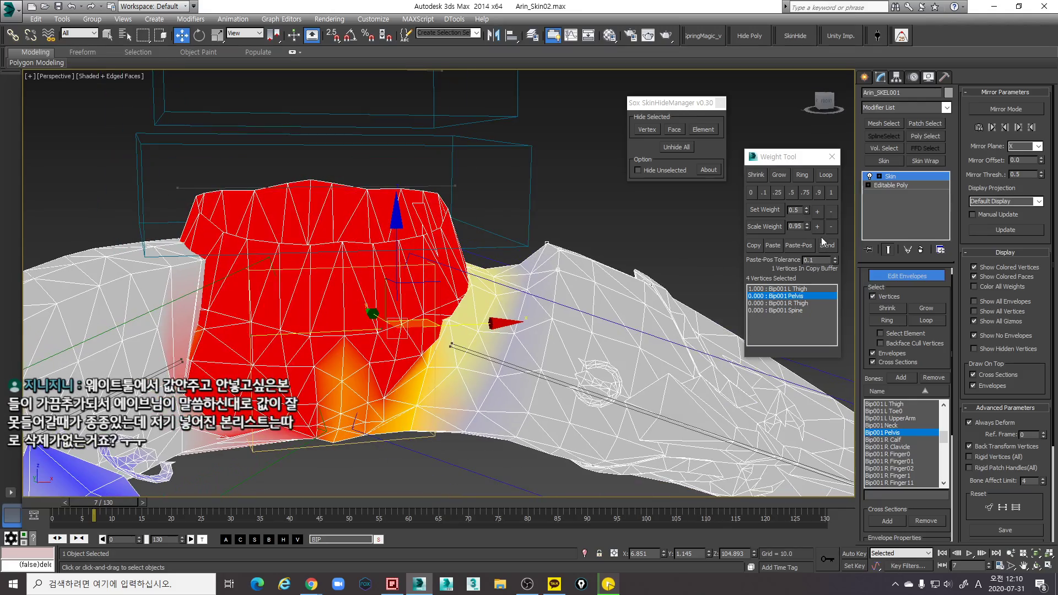
{"action": "left_click", "coordinate": [817, 212]}
Select the next four vertices outward along the top of the left thigh and set their Bip001 Pelvis weight to 0.05
{"action": "mouse_move", "coordinate": [716, 236]}
{"action": "middle_mouse_down", "text": "alt"}
{"action": "mouse_move", "coordinate": [640, 255]}
{"action": "mouse_move", "coordinate": [573, 251]}
{"action": "middle_mouse_up", "text": "alt"}
{"action": "key", "text": "F3"}
{"action": "left_click_drag", "start_coordinate": [563, 244], "coordinate": [600, 282]}
{"action": "middle_click_drag", "start_coordinate": [639, 271], "coordinate": [711, 252], "text": "alt"}
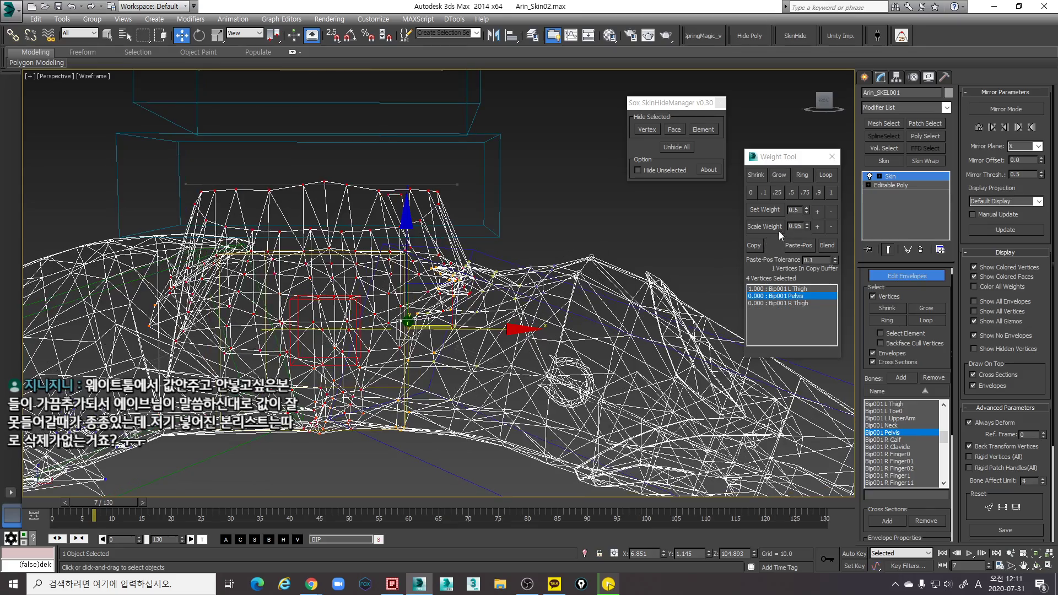
{"action": "key", "text": "F3"}
{"action": "left_click", "coordinate": [816, 210]}
{"action": "middle_click_drag", "start_coordinate": [650, 275], "coordinate": [610, 300], "text": "alt"}
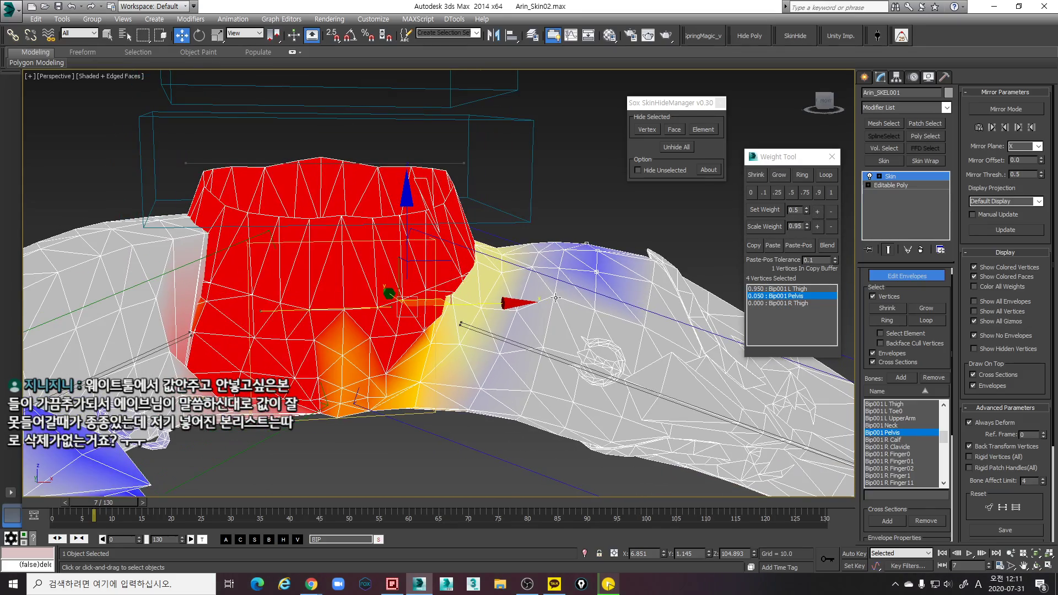
Select one vertex on the front of the left thigh below the peak, set its Bip001 Pelvis weight to 0.1 and fine-tune it
{"action": "key", "text": "F3"}
{"action": "left_click_drag", "start_coordinate": [545, 290], "coordinate": [562, 300]}
{"action": "key", "text": "F3"}
{"action": "left_click", "coordinate": [818, 212]}
{"action": "left_click", "coordinate": [818, 211]}
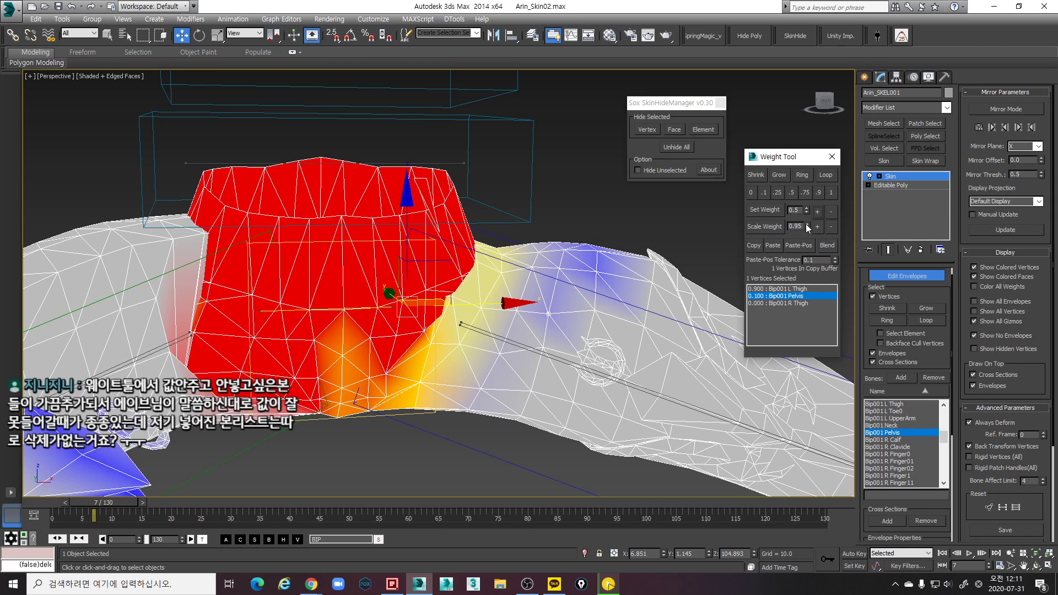
{"action": "key", "text": "ctrl+z"}
{"action": "key", "text": "ctrl+z"}
{"action": "key", "text": "ctrl+z"}
{"action": "key", "text": "ctrl+z"}
{"action": "key", "text": "ctrl+z"}
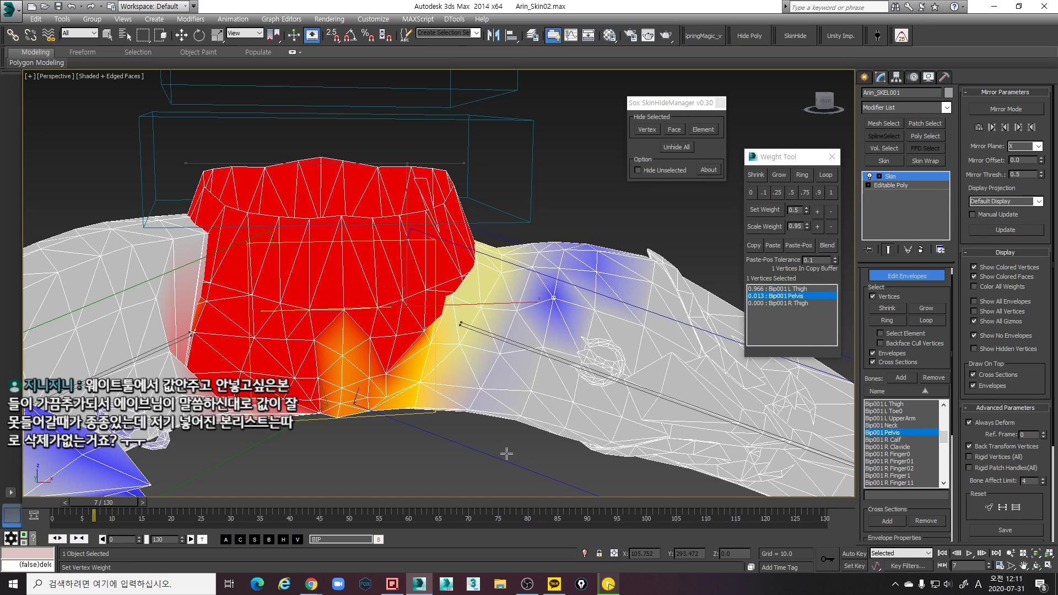
{"action": "left_click_drag", "start_coordinate": [535, 455], "coordinate": [519, 446]}
{"action": "key", "text": "w"}
Select the single vertex farther out on the front of the left thigh and set its Bip001 Pelvis weight to 0.05
{"action": "key", "text": "F3"}
{"action": "left_click", "coordinate": [593, 323]}
{"action": "key", "text": "F3"}
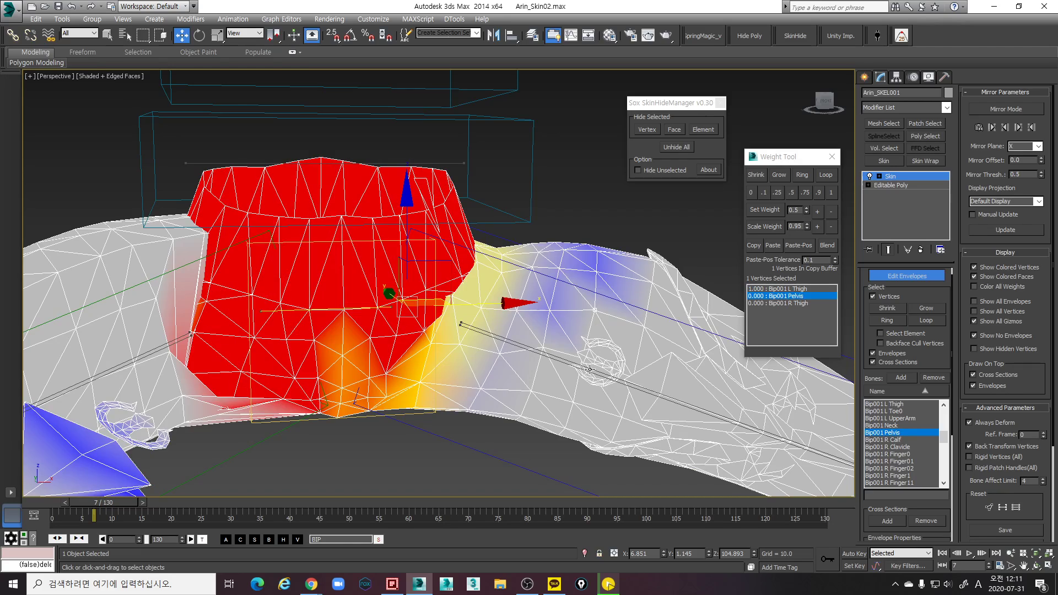
{"action": "left_click", "coordinate": [817, 211]}
{"action": "key", "text": "a"}
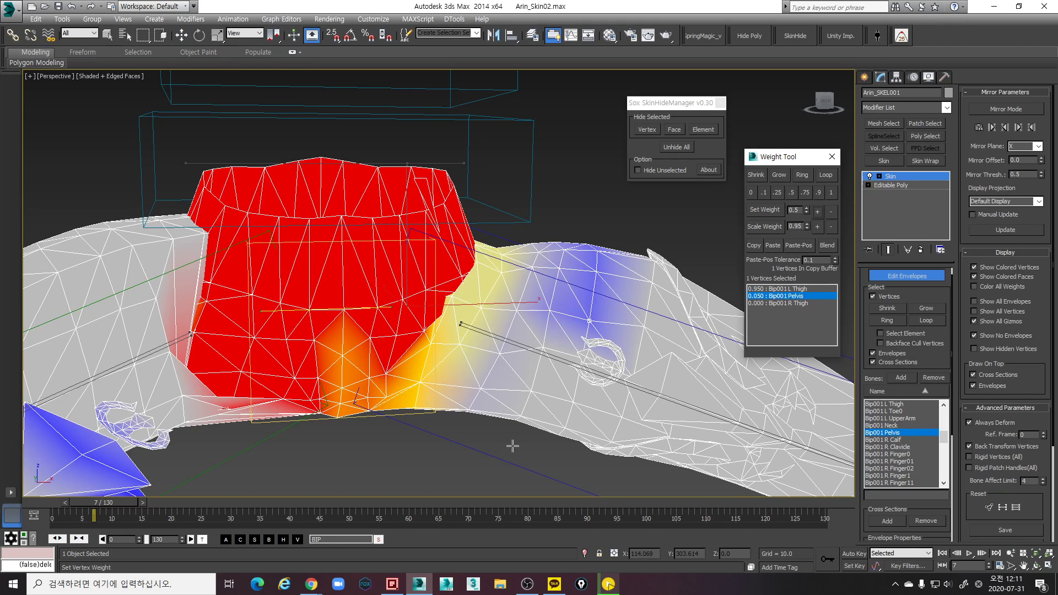
{"action": "left_click_drag", "start_coordinate": [512, 446], "coordinate": [502, 444]}
{"action": "key", "text": "w"}
Select ten vertices in a row across the back of the upper left thigh and set their Bip001 Pelvis weight to 0.1
{"action": "scroll", "coordinate": [503, 444], "scroll_direction": "down", "scroll_amount": 4}
{"action": "mouse_move", "coordinate": [518, 385]}
{"action": "middle_mouse_down", "text": "alt"}
{"action": "mouse_move", "coordinate": [408, 304]}
{"action": "mouse_move", "coordinate": [432, 288]}
{"action": "mouse_move", "coordinate": [424, 315]}
{"action": "mouse_move", "coordinate": [458, 347]}
{"action": "mouse_move", "coordinate": [453, 375]}
{"action": "middle_mouse_up", "text": "alt"}
{"action": "key", "text": "F3"}
{"action": "left_click_drag", "start_coordinate": [451, 377], "coordinate": [426, 345]}
{"action": "middle_click_drag", "start_coordinate": [435, 353], "coordinate": [475, 371], "text": "alt"}
{"action": "scroll", "coordinate": [464, 368], "scroll_direction": "up", "scroll_amount": 3}
{"action": "mouse_move", "coordinate": [478, 366]}
{"action": "left_mouse_down"}
{"action": "mouse_move", "coordinate": [450, 318]}
{"action": "mouse_move", "coordinate": [467, 316]}
{"action": "left_mouse_up"}
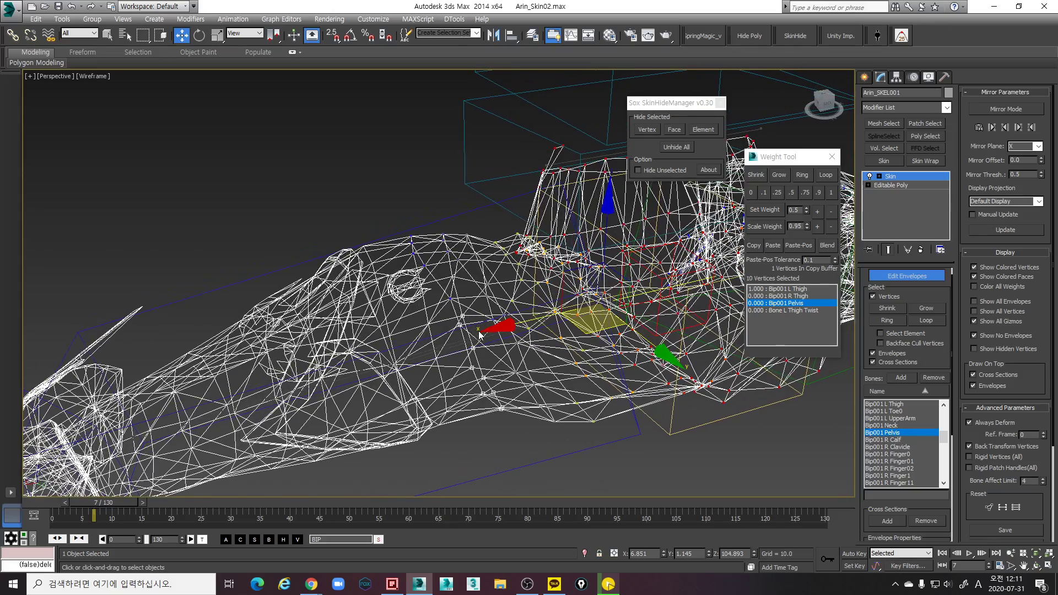
{"action": "key", "text": "F3"}
{"action": "left_click", "coordinate": [764, 192]}
{"action": "mouse_move", "coordinate": [567, 353]}
{"action": "middle_mouse_down", "text": "alt"}
{"action": "mouse_move", "coordinate": [558, 261]}
{"action": "mouse_move", "coordinate": [581, 266]}
{"action": "mouse_move", "coordinate": [584, 286]}
{"action": "mouse_move", "coordinate": [610, 303]}
{"action": "mouse_move", "coordinate": [597, 346]}
{"action": "mouse_move", "coordinate": [569, 336]}
{"action": "middle_mouse_up", "text": "alt"}
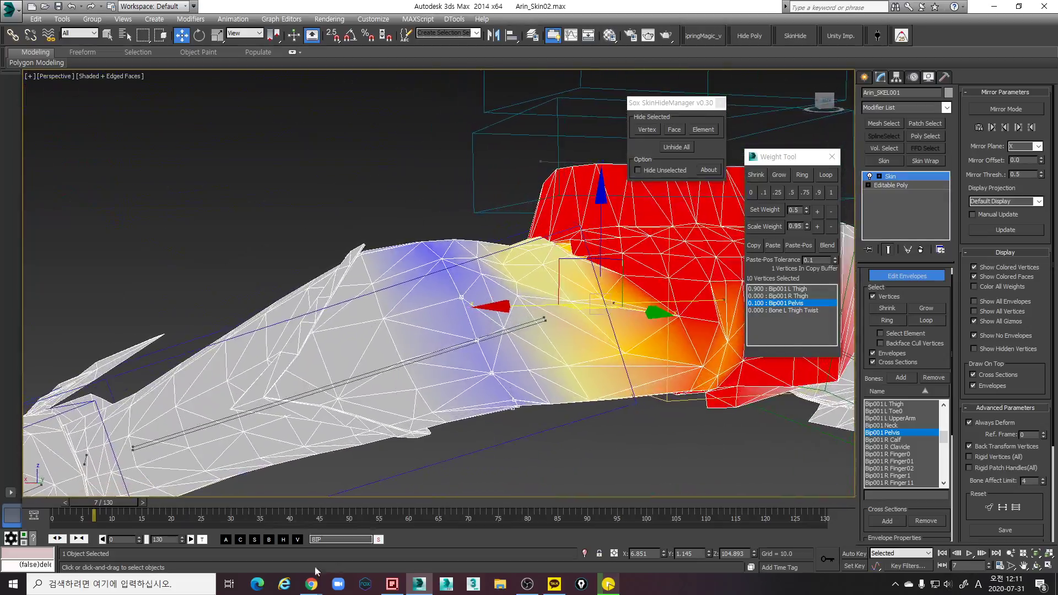
At frame 8, select two vertices on the back of the left hip and lower their Bip001 Pelvis weight to about 0.17
{"action": "mouse_move", "coordinate": [129, 503]}
{"action": "left_mouse_down"}
{"action": "mouse_move", "coordinate": [75, 502]}
{"action": "mouse_move", "coordinate": [137, 504]}
{"action": "left_mouse_up"}
{"action": "key", "text": "w"}
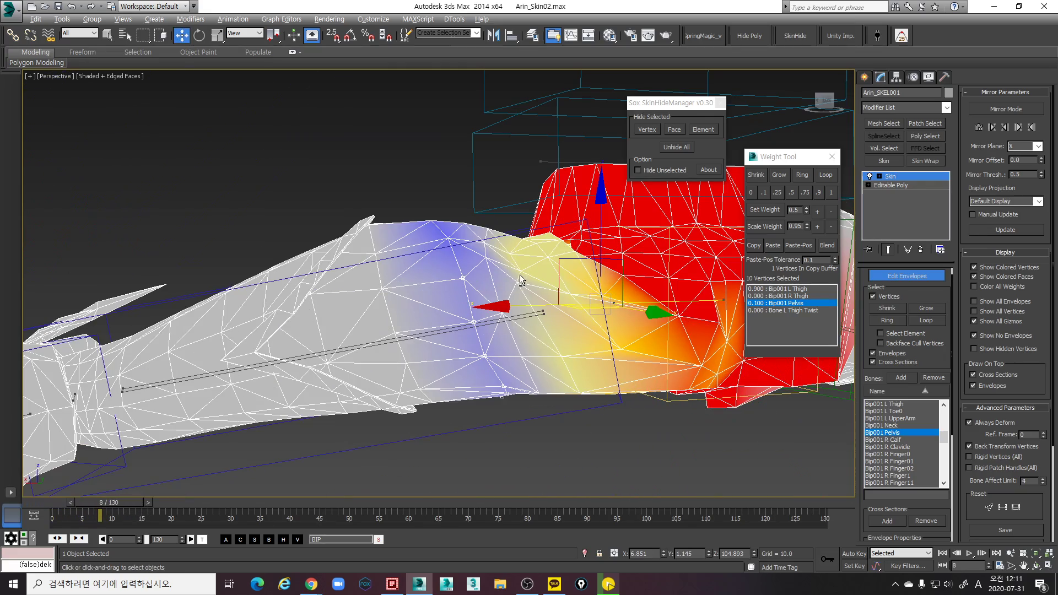
{"action": "scroll", "coordinate": [512, 269], "scroll_direction": "up", "scroll_amount": 5}
{"action": "key", "text": "F3"}
{"action": "left_click", "coordinate": [511, 300]}
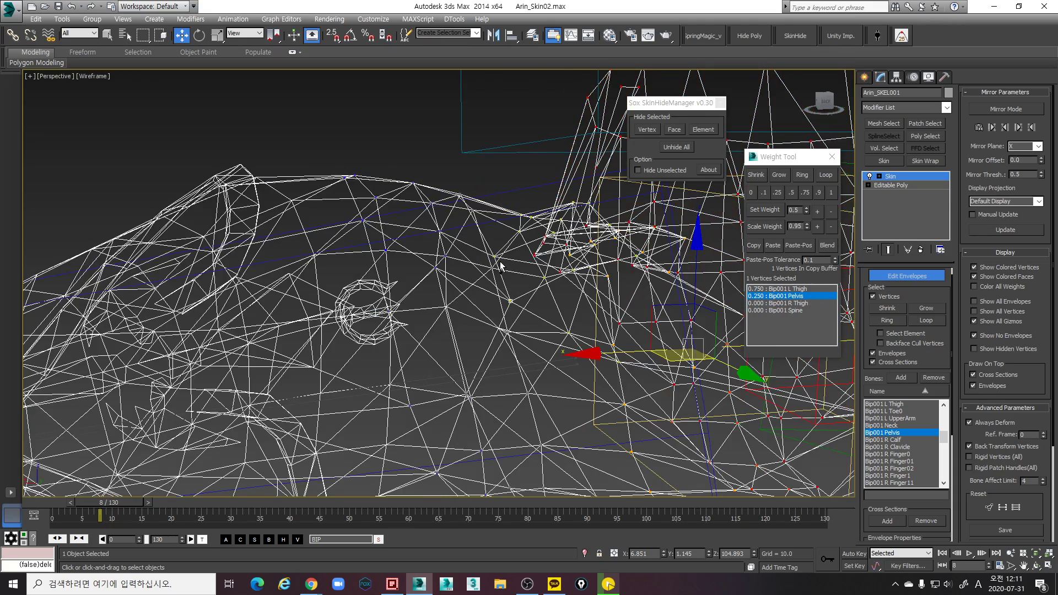
{"action": "left_click", "coordinate": [493, 256], "text": "ctrl"}
{"action": "middle_click_drag", "start_coordinate": [499, 260], "coordinate": [567, 273], "text": "alt"}
{"action": "key", "text": "F3"}
{"action": "scroll", "coordinate": [569, 272], "scroll_direction": "down", "scroll_amount": 3}
{"action": "key", "text": "d"}
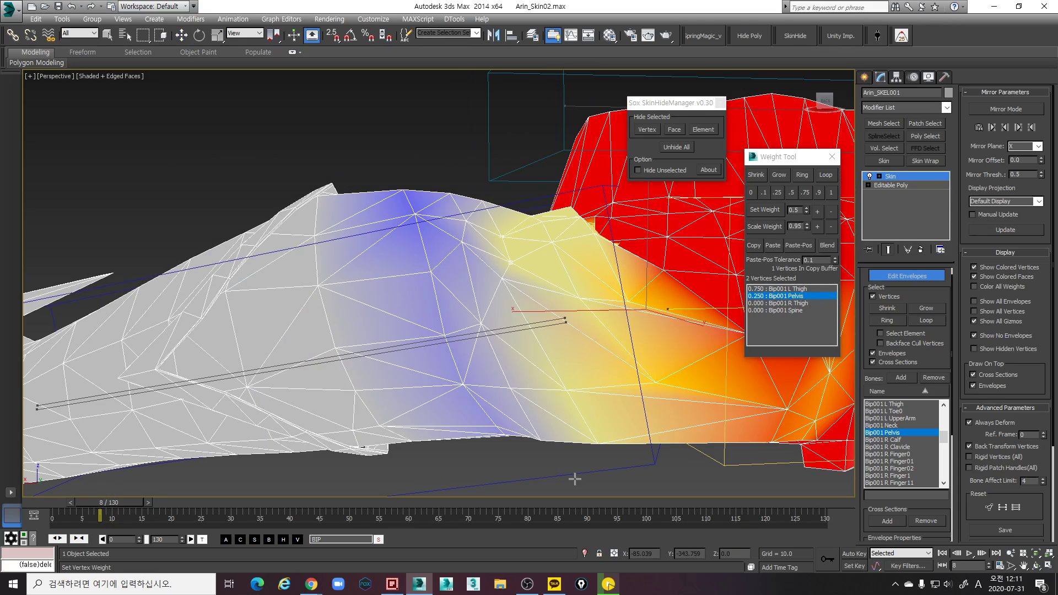
{"action": "left_click_drag", "start_coordinate": [576, 470], "coordinate": [597, 472]}
{"action": "key", "text": "w"}
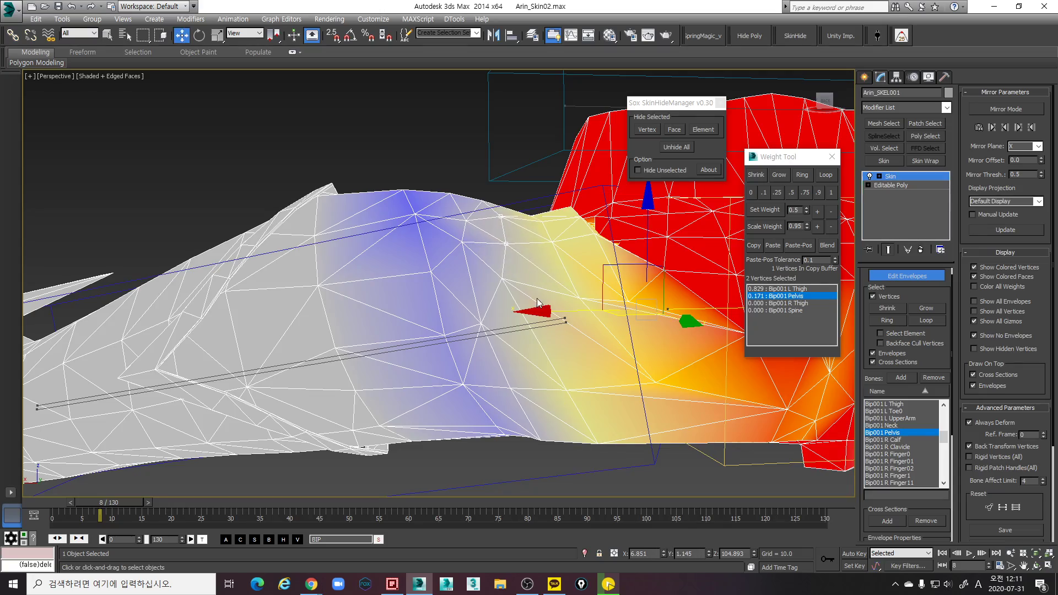
Select five vertices along the upper back edge of the left hip and lower their Bip001 Pelvis weight to about 0.21
{"action": "middle_click_drag", "start_coordinate": [551, 331], "coordinate": [547, 258], "text": "alt"}
{"action": "key", "text": "F3"}
{"action": "left_click_drag", "start_coordinate": [548, 261], "coordinate": [530, 214]}
{"action": "middle_click_drag", "start_coordinate": [532, 218], "coordinate": [549, 263], "text": "alt"}
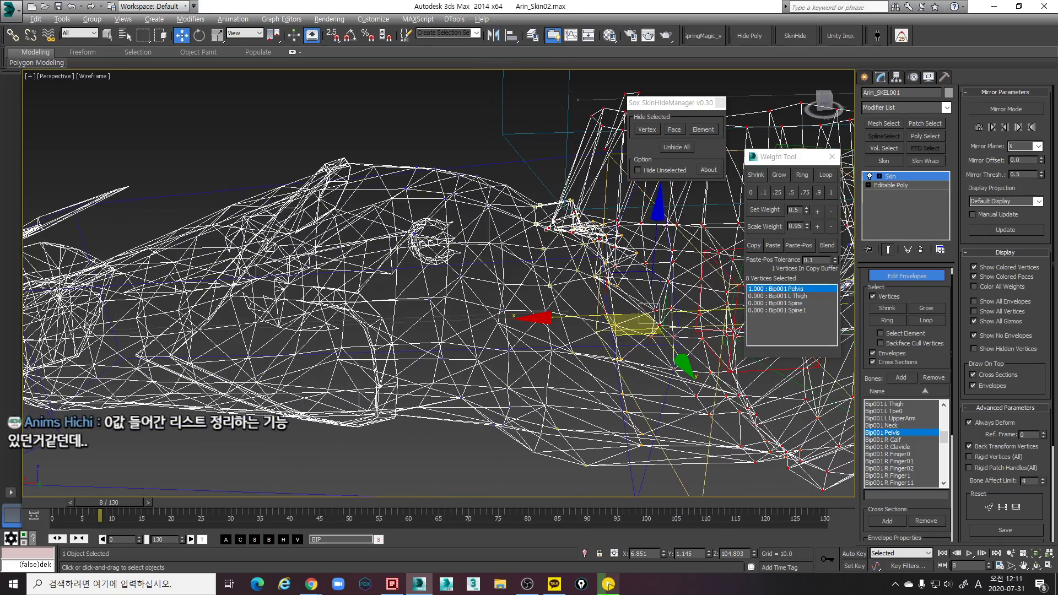
{"action": "left_click_drag", "start_coordinate": [552, 221], "coordinate": [543, 231], "text": "alt"}
{"action": "middle_click_drag", "start_coordinate": [556, 352], "coordinate": [569, 359], "text": "alt"}
{"action": "key", "text": "F3"}
{"action": "key", "text": "q"}
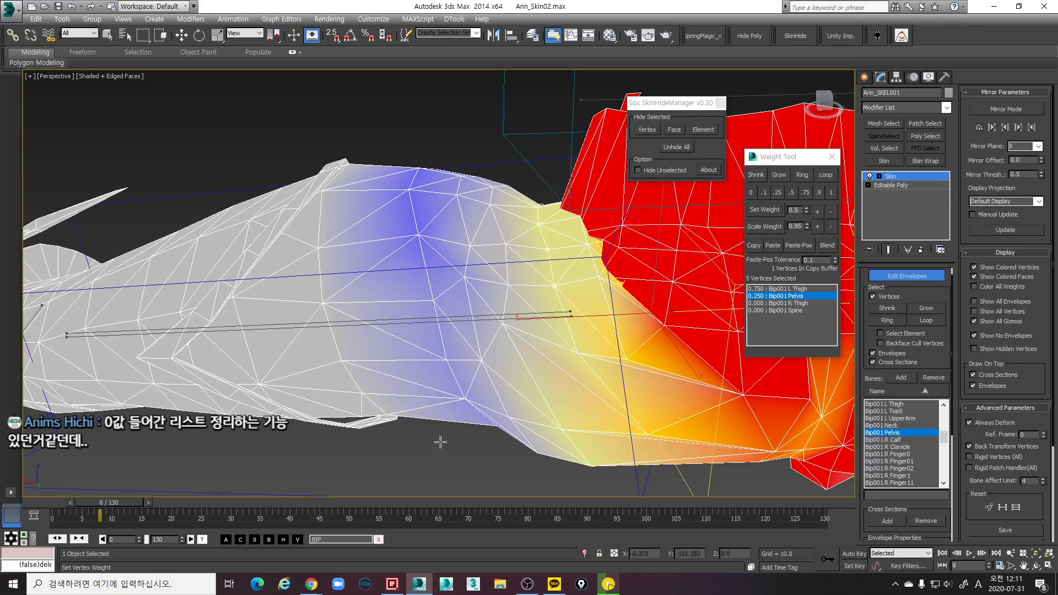
{"action": "left_click_drag", "start_coordinate": [441, 442], "coordinate": [456, 464]}
{"action": "key", "text": "w"}
At frame 1, select eleven vertices around the upper outer left hip and set their Bip001 Pelvis weight to 1
{"action": "mouse_move", "coordinate": [596, 263]}
{"action": "middle_mouse_down", "text": "alt"}
{"action": "mouse_move", "coordinate": [602, 279]}
{"action": "mouse_move", "coordinate": [650, 296]}
{"action": "mouse_move", "coordinate": [629, 261]}
{"action": "mouse_move", "coordinate": [593, 252]}
{"action": "middle_mouse_up", "text": "alt"}
{"action": "key", "text": "F3"}
{"action": "scroll", "coordinate": [604, 256], "scroll_direction": "up", "scroll_amount": 3}
{"action": "key", "text": "F3"}
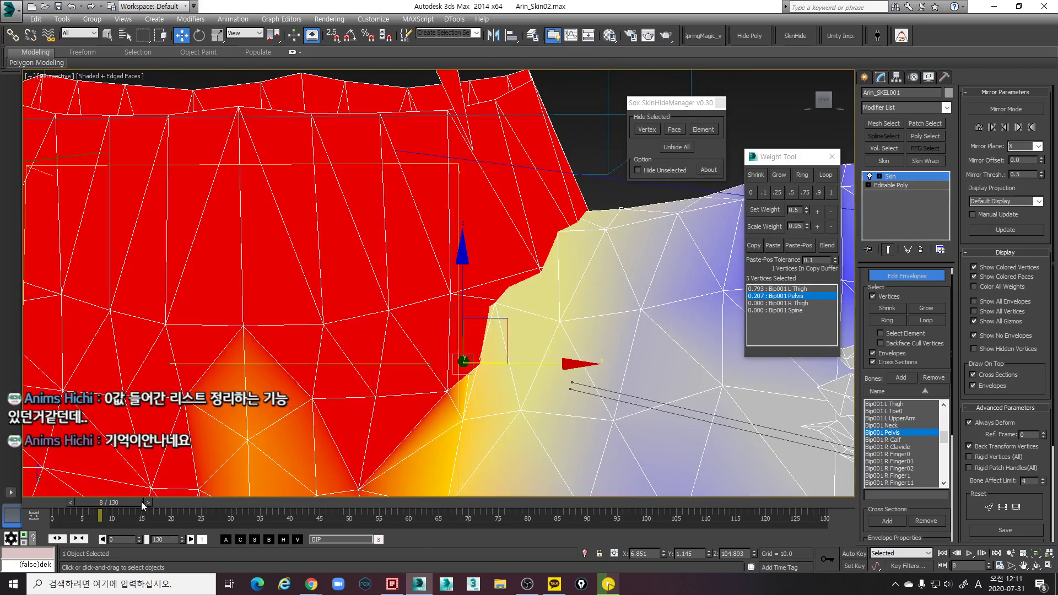
{"action": "left_click_drag", "start_coordinate": [123, 501], "coordinate": [89, 488]}
{"action": "key", "text": "F3"}
{"action": "key", "text": "w"}
{"action": "middle_click_drag", "start_coordinate": [691, 258], "coordinate": [683, 236], "text": "alt"}
{"action": "left_click_drag", "start_coordinate": [505, 213], "coordinate": [603, 278]}
{"action": "left_click", "coordinate": [830, 192]}
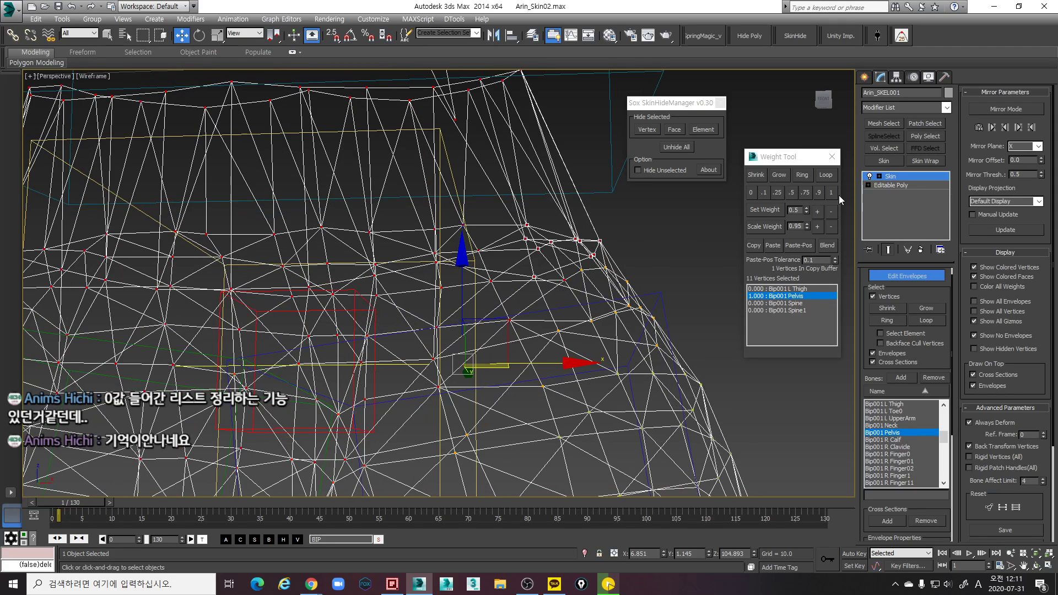
{"action": "left_click", "coordinate": [778, 193]}
{"action": "middle_click_drag", "start_coordinate": [687, 267], "coordinate": [688, 261], "text": "alt"}
{"action": "key", "text": "ctrl+z"}
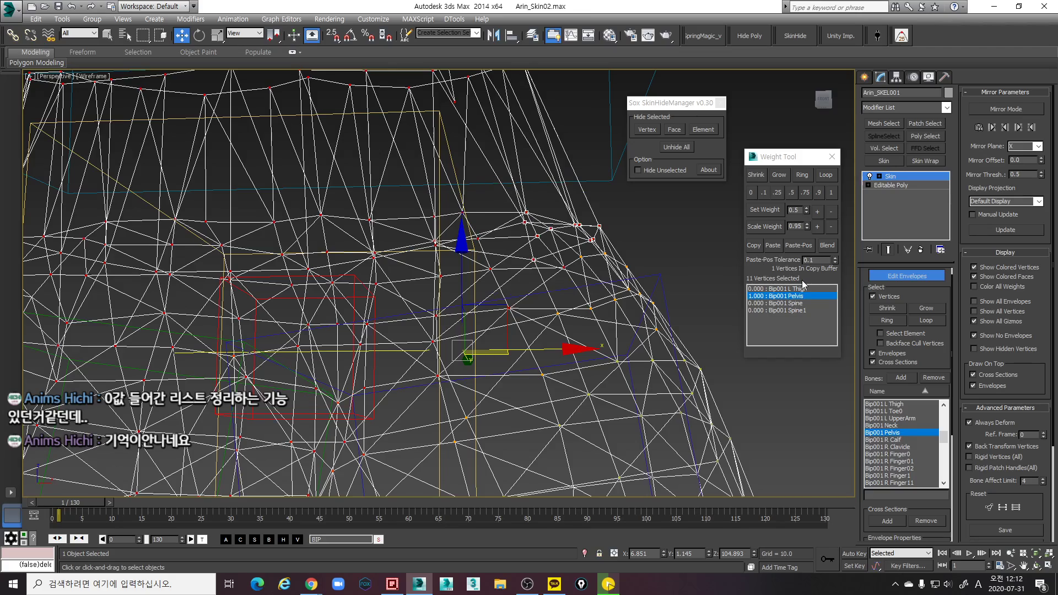
Set the Bip001 L Thigh weight of the eleven selected hip vertices to 0.25
{"action": "left_click", "coordinate": [806, 289]}
{"action": "left_click", "coordinate": [780, 193]}
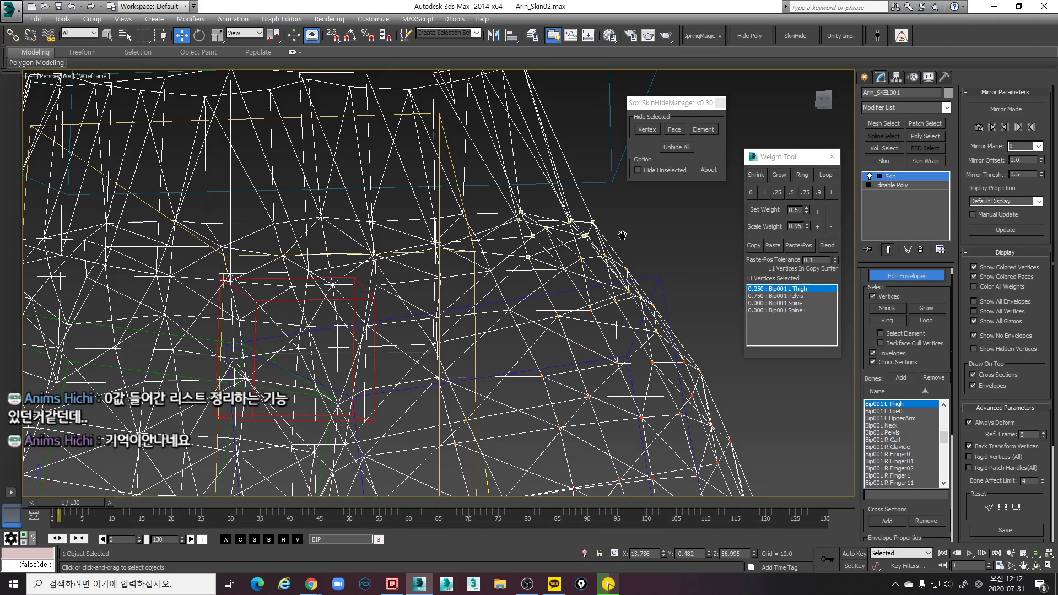
{"action": "scroll", "coordinate": [590, 223], "scroll_direction": "up", "scroll_amount": 5}
{"action": "key", "text": "F3"}
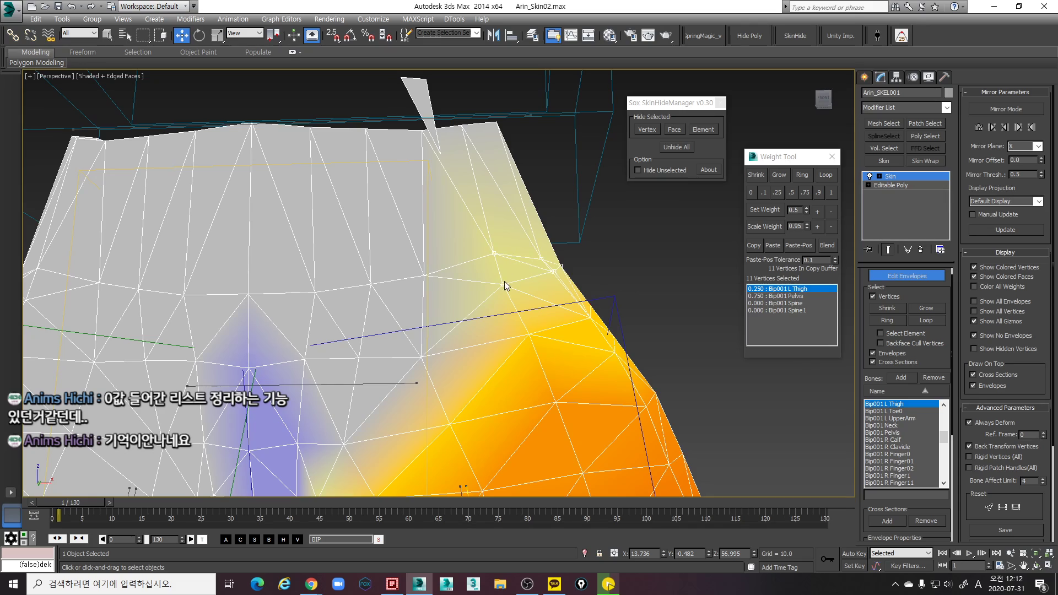
Select the four innermost of the reweighted hip vertices and set their Bip001 L Thigh weight to 0.1
{"action": "scroll", "coordinate": [505, 293], "scroll_direction": "up", "scroll_amount": 2}
{"action": "key", "text": "F3"}
{"action": "mouse_move", "coordinate": [518, 283]}
{"action": "middle_mouse_down", "text": "alt"}
{"action": "mouse_move", "coordinate": [527, 274]}
{"action": "mouse_move", "coordinate": [497, 259]}
{"action": "middle_mouse_up", "text": "alt"}
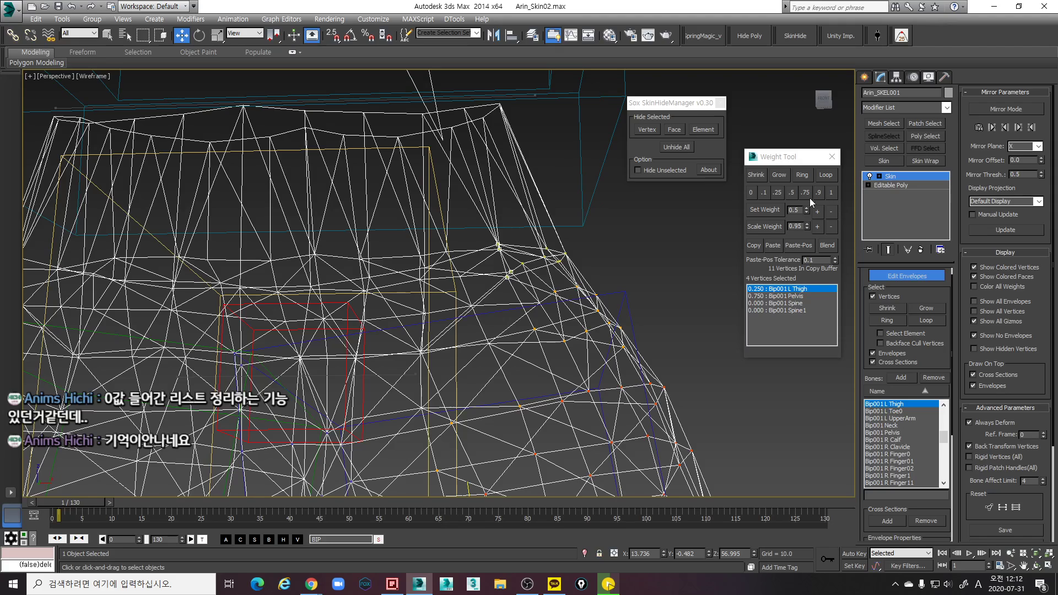
{"action": "left_click", "coordinate": [764, 192]}
Select the single hip vertex just outside that group and set its Bip001 L Thigh weight to 0.15
{"action": "left_click_drag", "start_coordinate": [515, 254], "coordinate": [533, 274]}
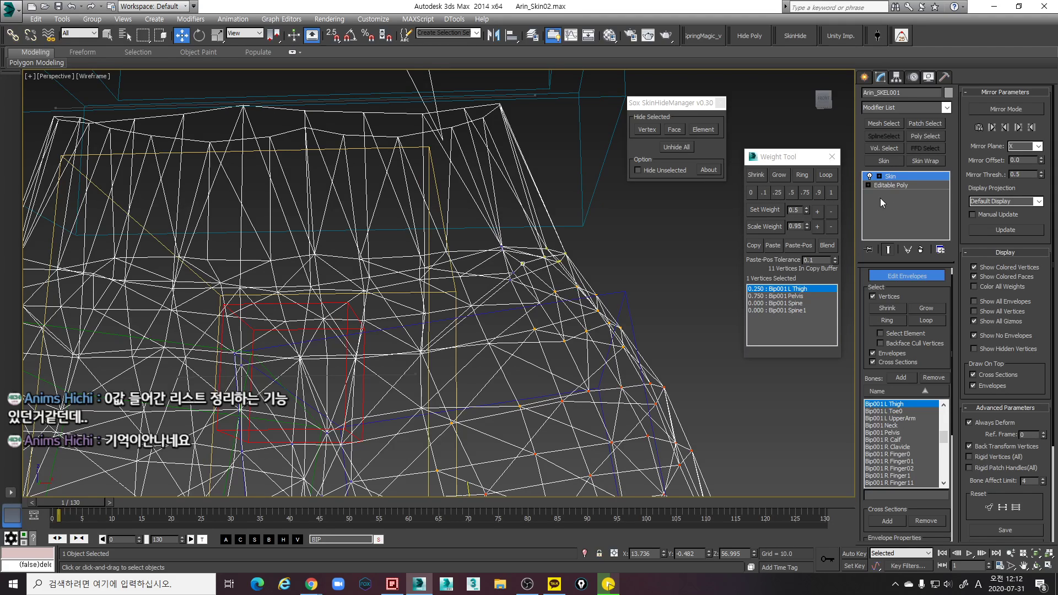
{"action": "left_click", "coordinate": [835, 209]}
{"action": "left_click", "coordinate": [834, 209]}
{"action": "key", "text": "F3"}
{"action": "scroll", "coordinate": [560, 256], "scroll_direction": "down", "scroll_amount": 2}
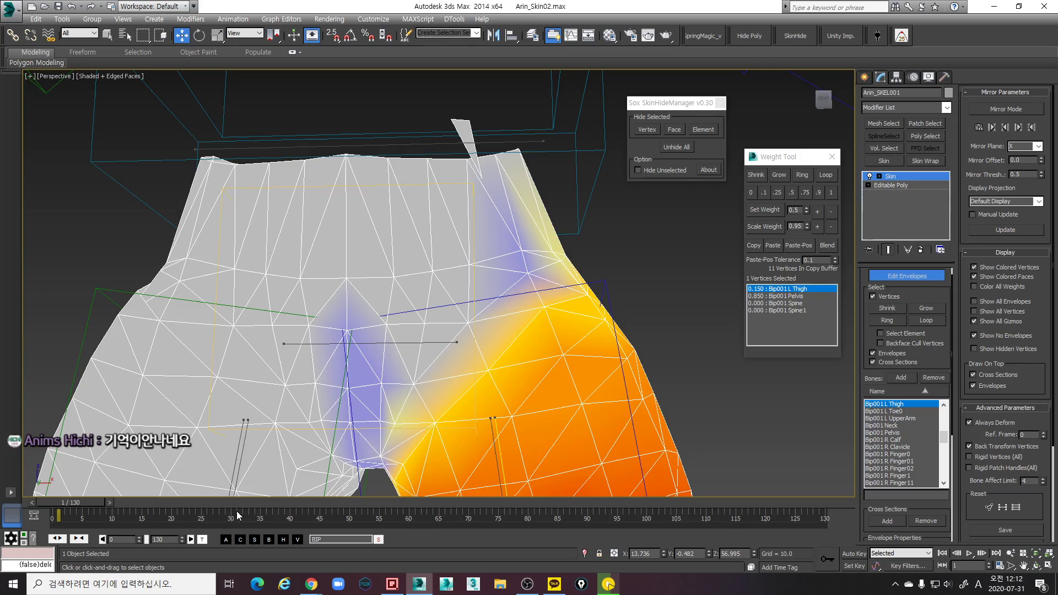
At frame 6, select ten vertices along the top of the left thigh and remove zero weights from the skin
{"action": "left_click_drag", "start_coordinate": [87, 502], "coordinate": [126, 504]}
{"action": "middle_click_drag", "start_coordinate": [444, 360], "coordinate": [510, 403], "text": "alt"}
{"action": "mouse_move", "coordinate": [125, 500]}
{"action": "left_mouse_down"}
{"action": "mouse_move", "coordinate": [104, 495]}
{"action": "mouse_move", "coordinate": [114, 494]}
{"action": "left_mouse_up"}
{"action": "key", "text": "w"}
{"action": "middle_click_drag", "start_coordinate": [542, 226], "coordinate": [499, 334], "text": "alt"}
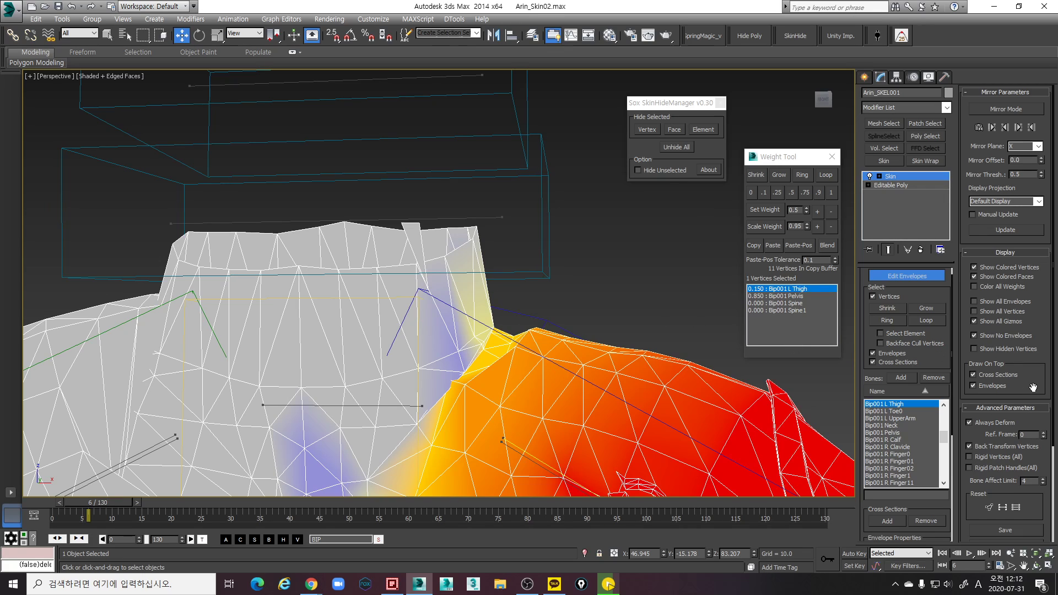
{"action": "left_click_drag", "start_coordinate": [1032, 387], "coordinate": [1036, 210]}
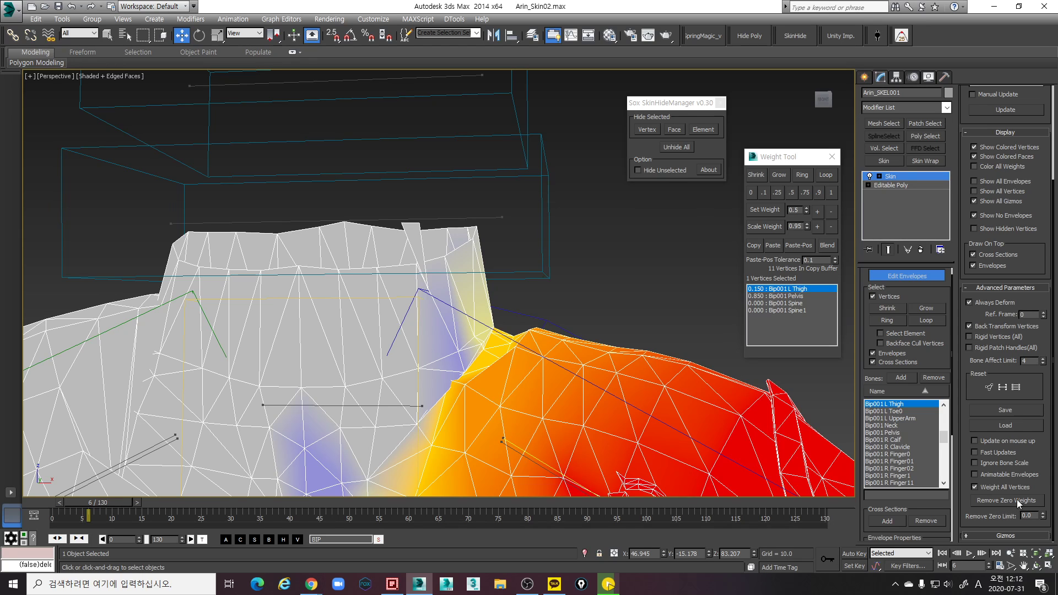
{"action": "scroll", "coordinate": [550, 254], "scroll_direction": "down", "scroll_amount": 5}
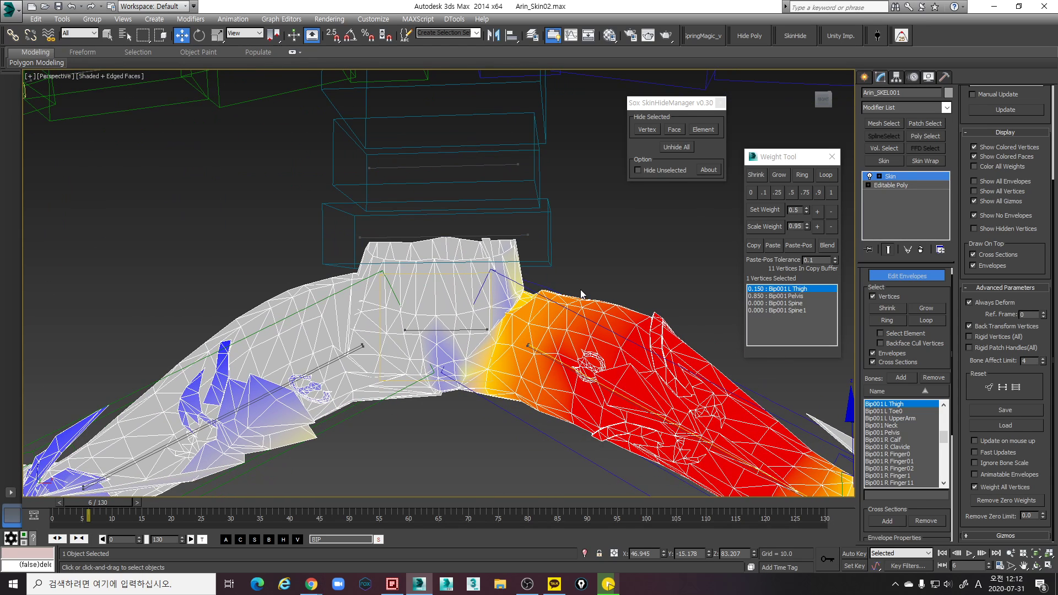
{"action": "left_click_drag", "start_coordinate": [626, 321], "coordinate": [648, 300]}
{"action": "left_click", "coordinate": [1006, 502]}
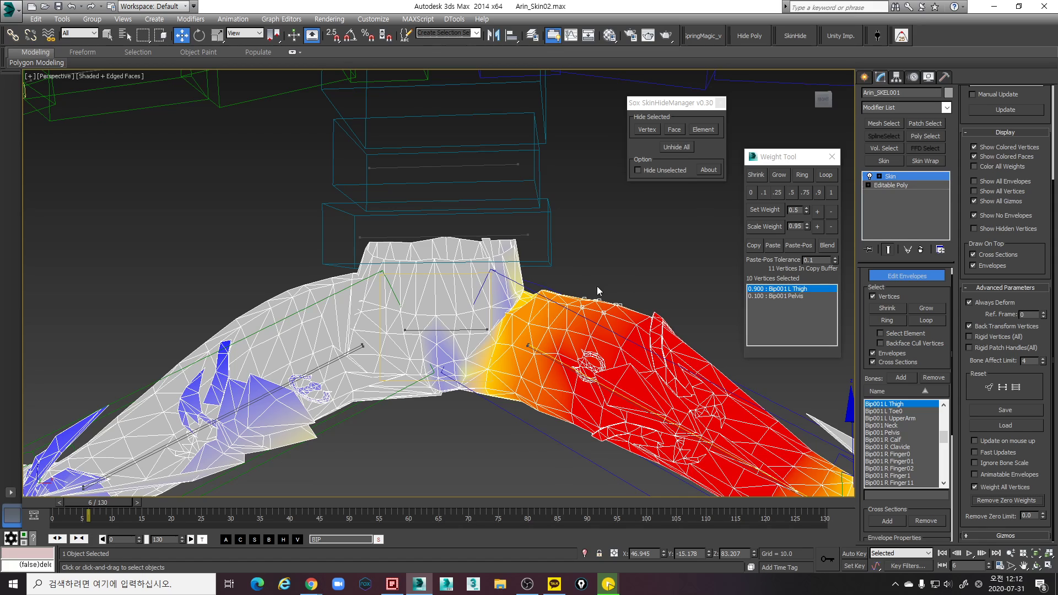
Select all vertices of the visible leg mesh, remove their zero weights from the skin, and clear the selection
{"action": "scroll", "coordinate": [479, 184], "scroll_direction": "down", "scroll_amount": 3}
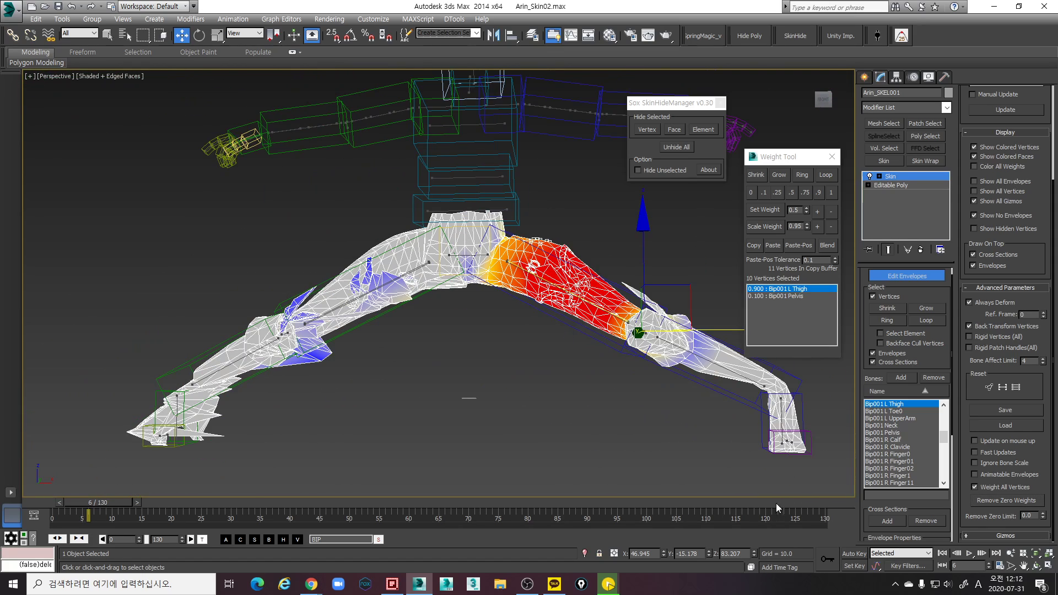
{"action": "scroll", "coordinate": [704, 475], "scroll_direction": "down", "scroll_amount": 2}
{"action": "left_click_drag", "start_coordinate": [235, 191], "coordinate": [235, 191]}
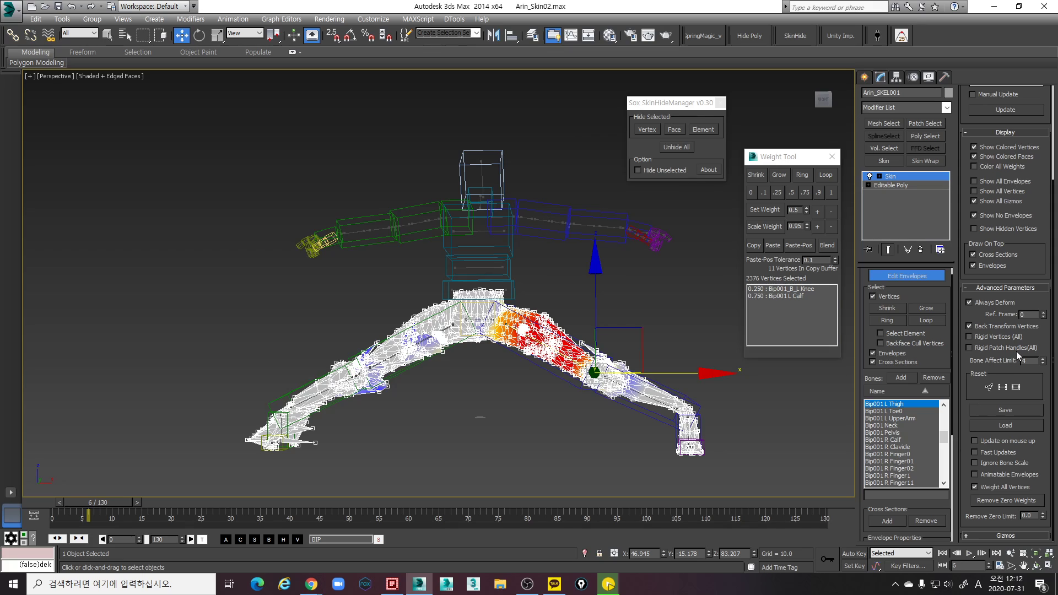
{"action": "left_click", "coordinate": [1000, 501]}
{"action": "left_click", "coordinate": [591, 411]}
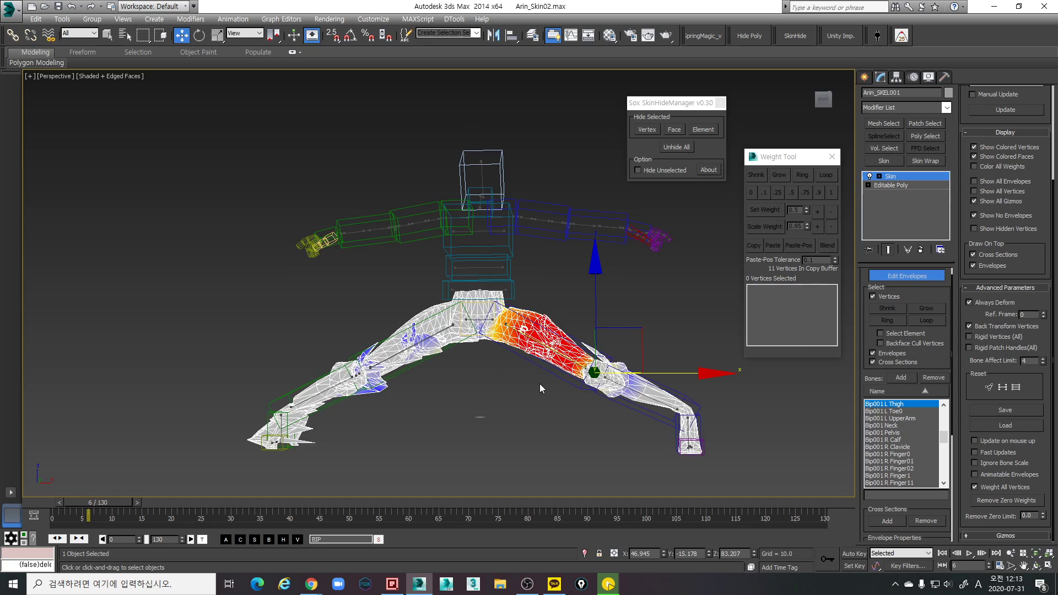
Examine the deformation around the left hip crease, advancing the animation to frame 7 to check the bend in the wider leg pose
{"action": "scroll", "coordinate": [553, 395], "scroll_direction": "up", "scroll_amount": 5}
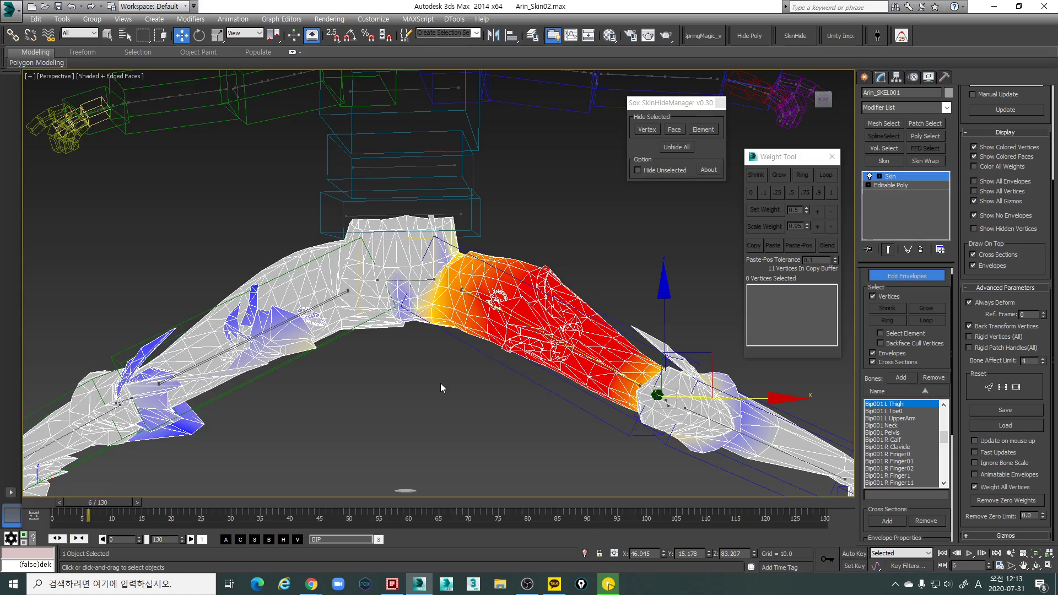
{"action": "scroll", "coordinate": [523, 345], "scroll_direction": "up", "scroll_amount": 5}
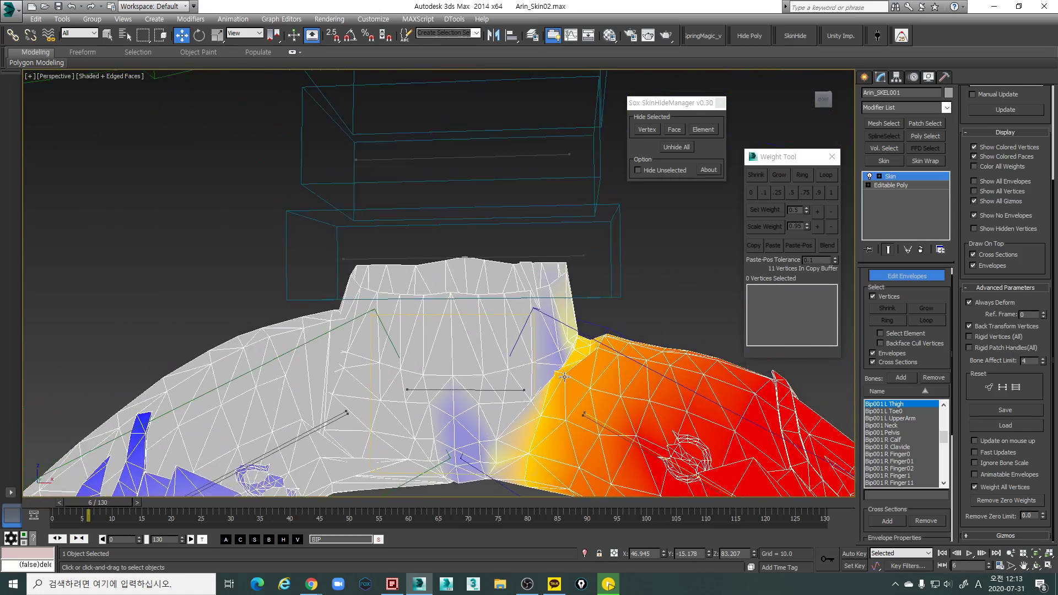
{"action": "scroll", "coordinate": [545, 353], "scroll_direction": "up", "scroll_amount": 3}
{"action": "middle_click_drag", "start_coordinate": [567, 361], "coordinate": [586, 377]}
{"action": "scroll", "coordinate": [586, 377], "scroll_direction": "down", "scroll_amount": 8}
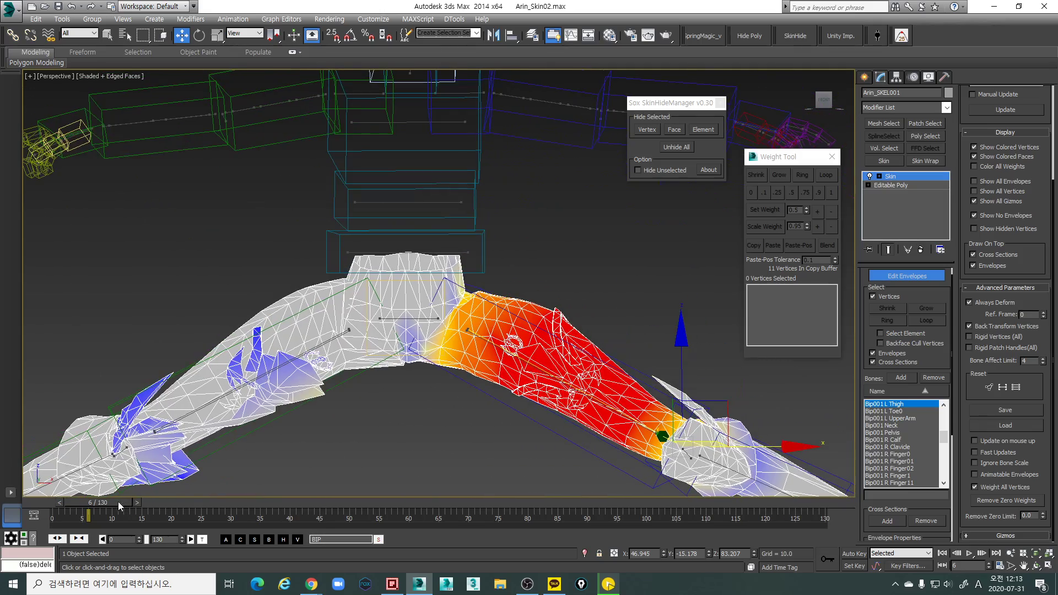
{"action": "mouse_move", "coordinate": [118, 506]}
{"action": "left_mouse_down"}
{"action": "mouse_move", "coordinate": [107, 502]}
{"action": "mouse_move", "coordinate": [125, 501]}
{"action": "left_mouse_up"}
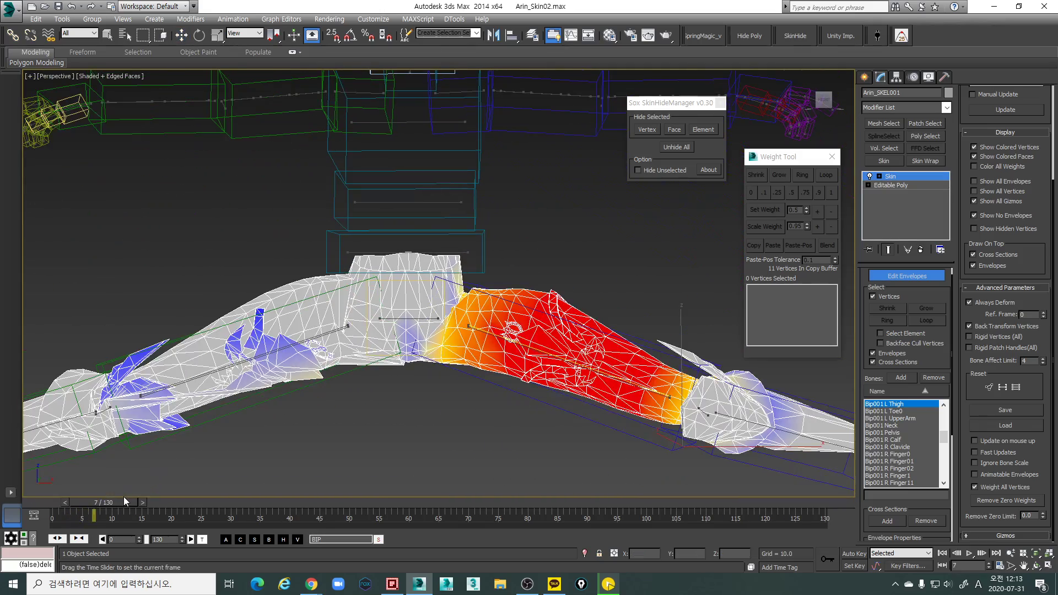
{"action": "key", "text": "w"}
{"action": "scroll", "coordinate": [452, 334], "scroll_direction": "up", "scroll_amount": 2}
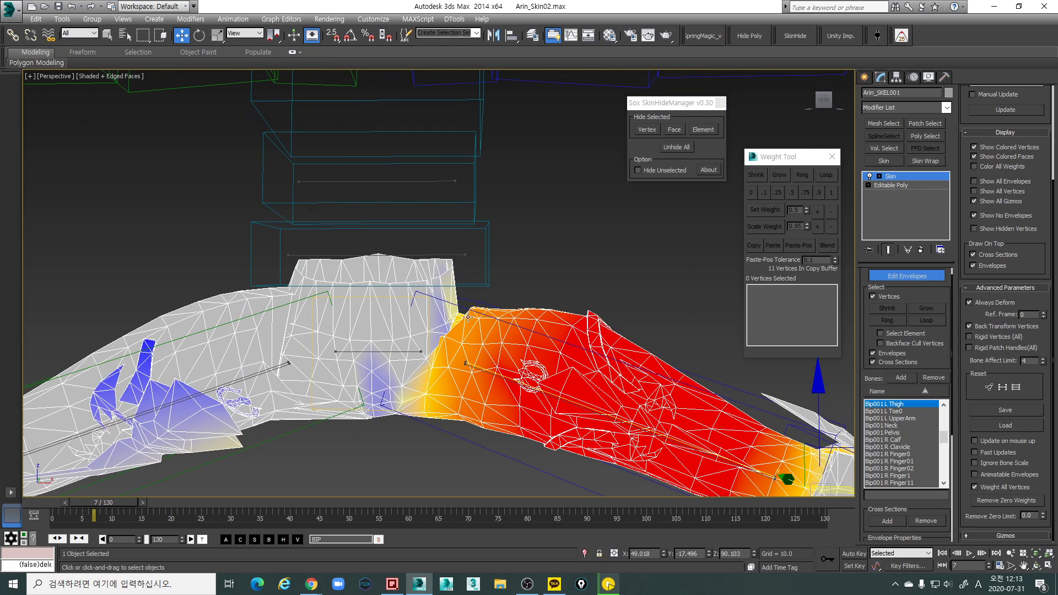
Select the six vertices in the crease between the waist and the left thigh
{"action": "middle_click_drag", "start_coordinate": [467, 317], "coordinate": [443, 293]}
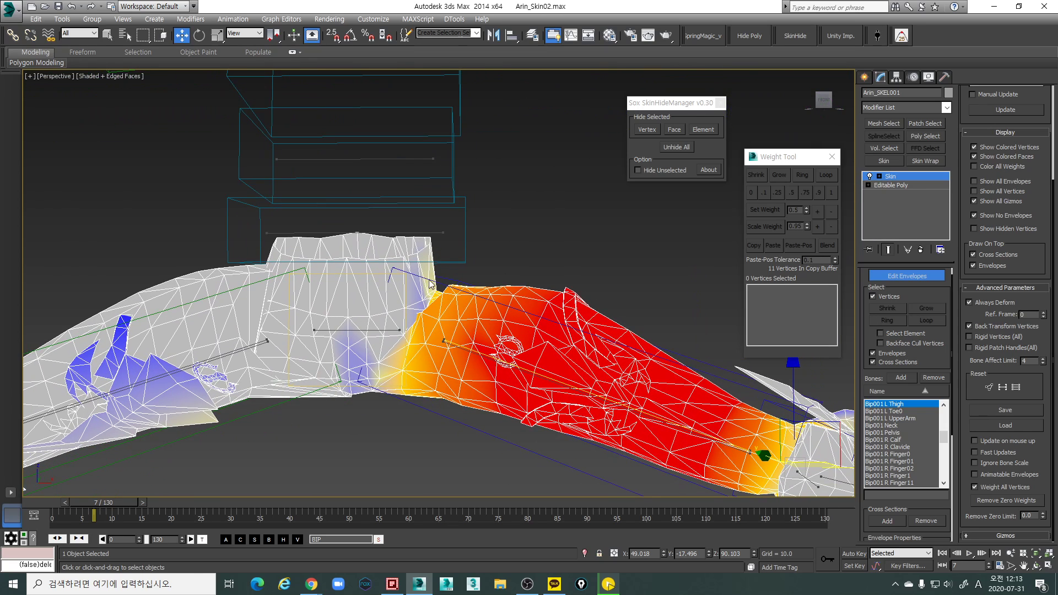
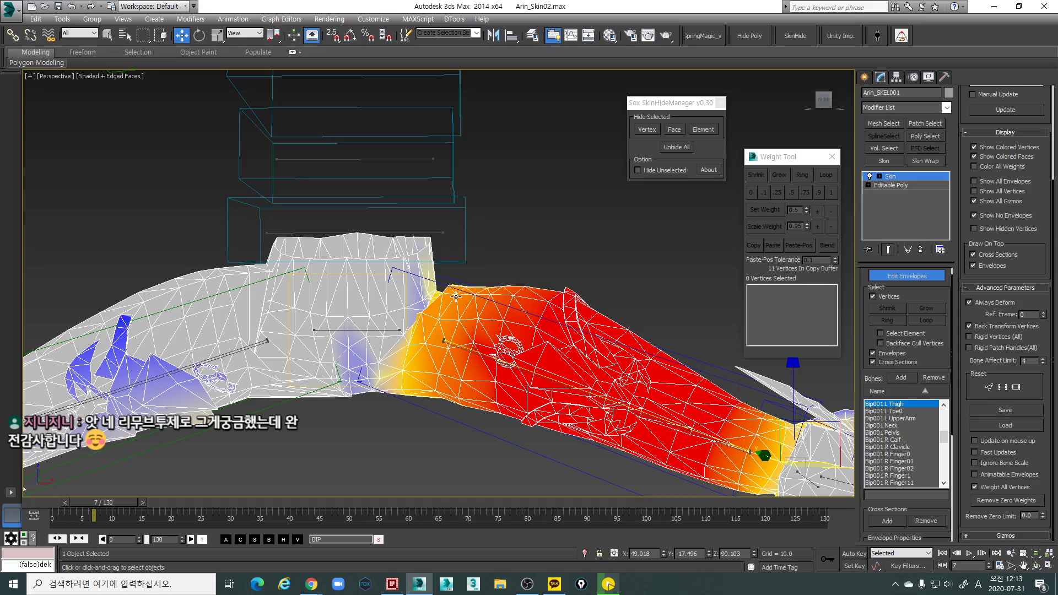
{"action": "scroll", "coordinate": [460, 309], "scroll_direction": "up", "scroll_amount": 5}
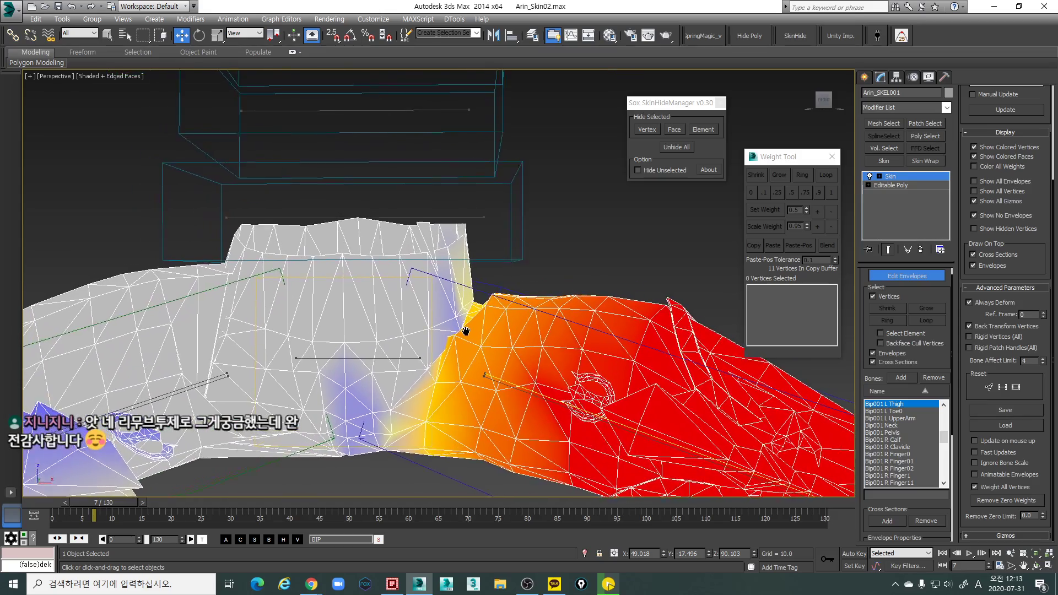
{"action": "scroll", "coordinate": [491, 336], "scroll_direction": "up", "scroll_amount": 4}
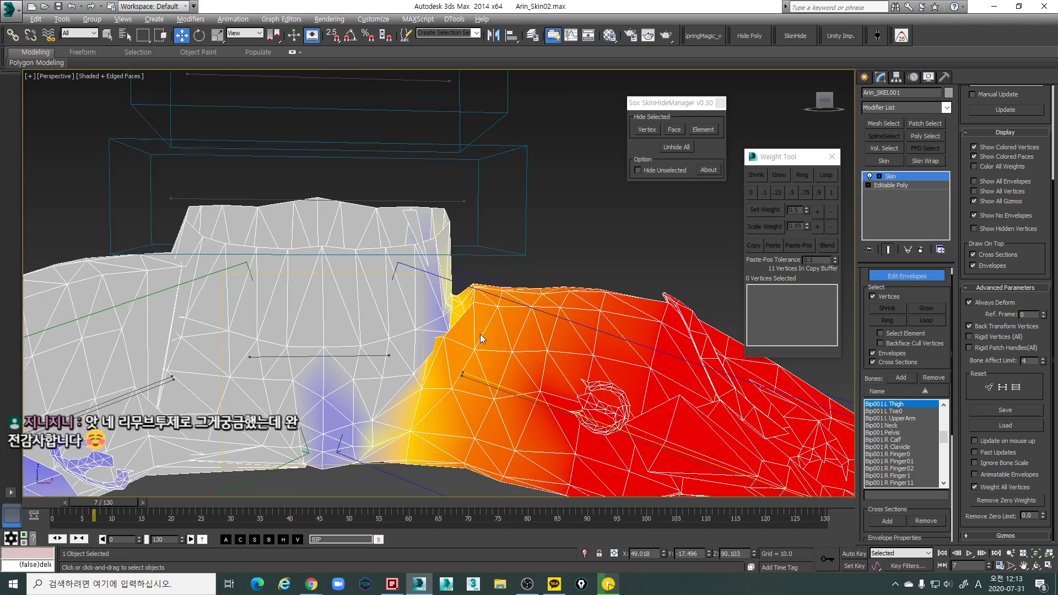
{"action": "scroll", "coordinate": [477, 331], "scroll_direction": "down", "scroll_amount": 2}
{"action": "key", "text": "F3"}
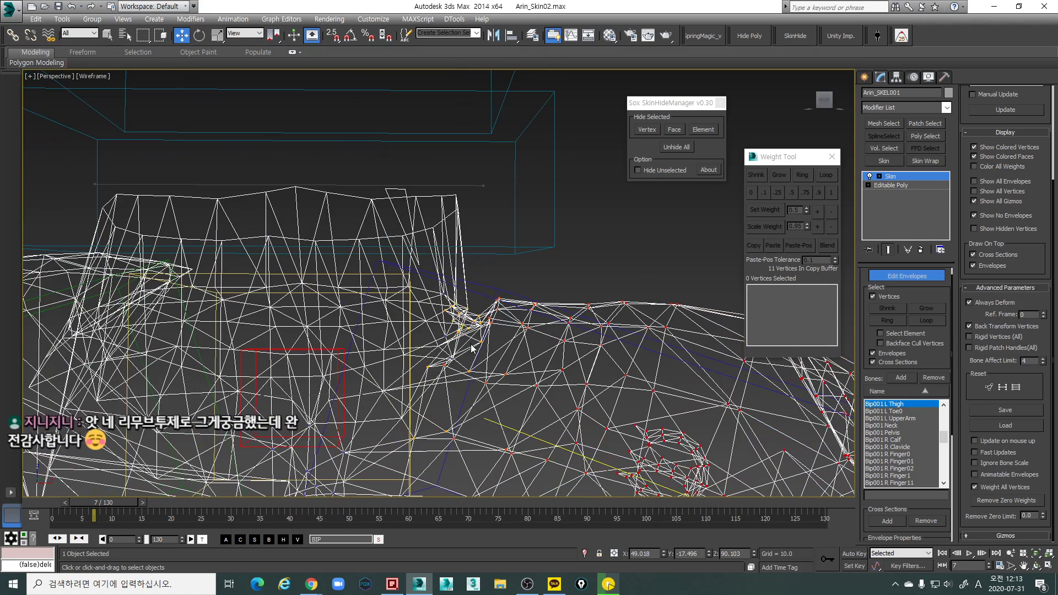
{"action": "left_click_drag", "start_coordinate": [480, 315], "coordinate": [476, 311]}
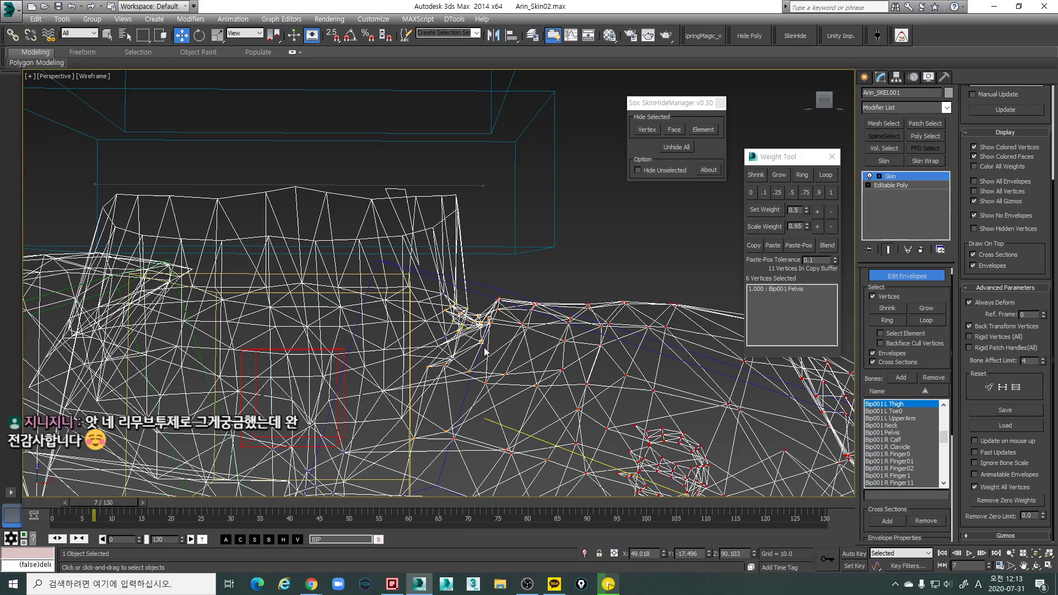
{"action": "scroll", "coordinate": [475, 318], "scroll_direction": "down", "scroll_amount": 3}
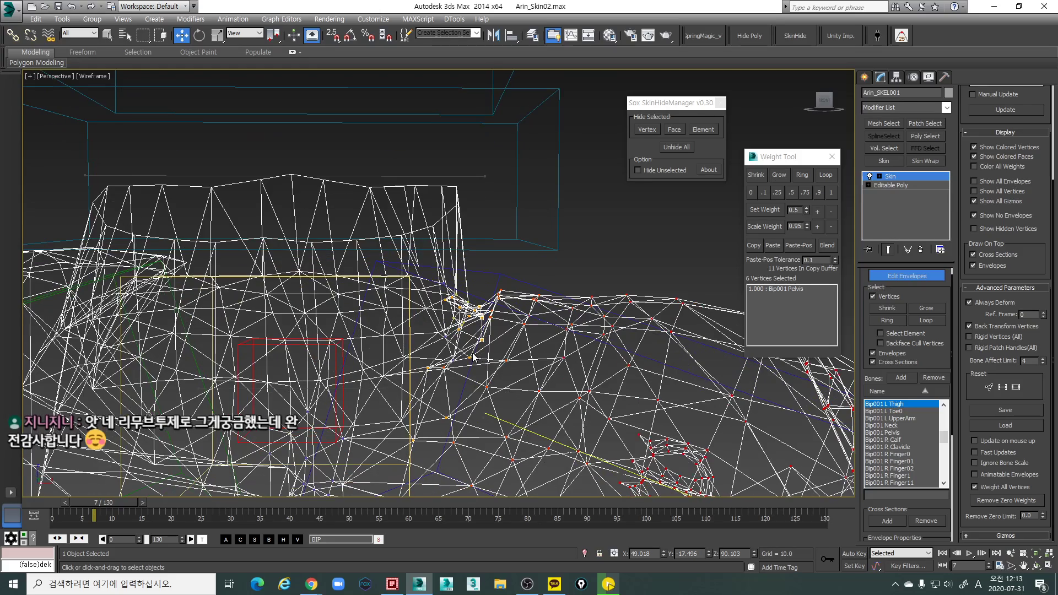
{"action": "key", "text": "F3"}
{"action": "scroll", "coordinate": [482, 331], "scroll_direction": "down", "scroll_amount": 1}
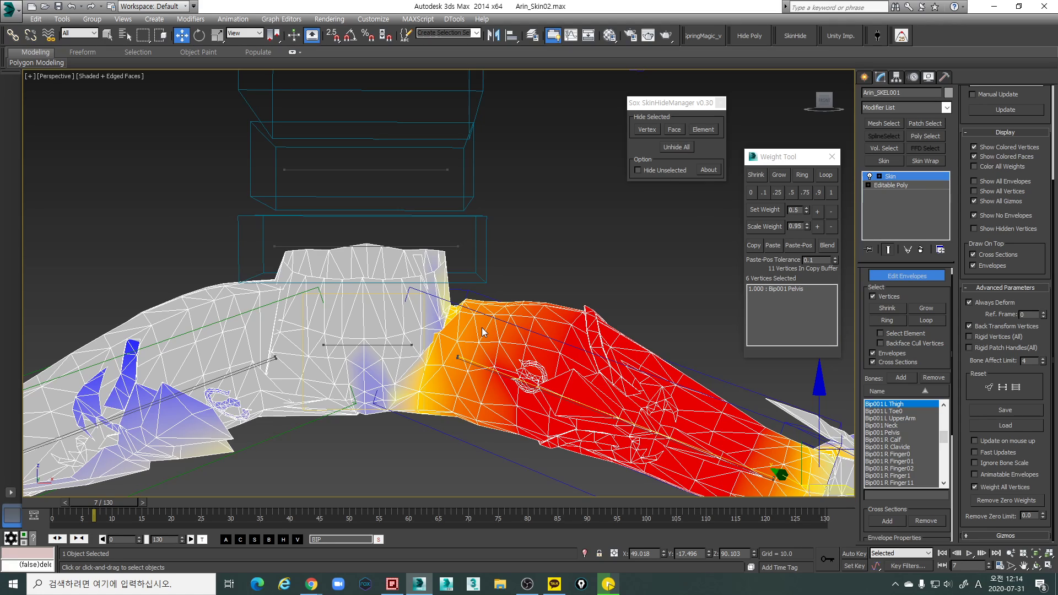
Try raising the Bip001 L Thigh weight of the selected crease vertices interactively, and undo the weight changes
{"action": "scroll", "coordinate": [565, 331], "scroll_direction": "up", "scroll_amount": 3}
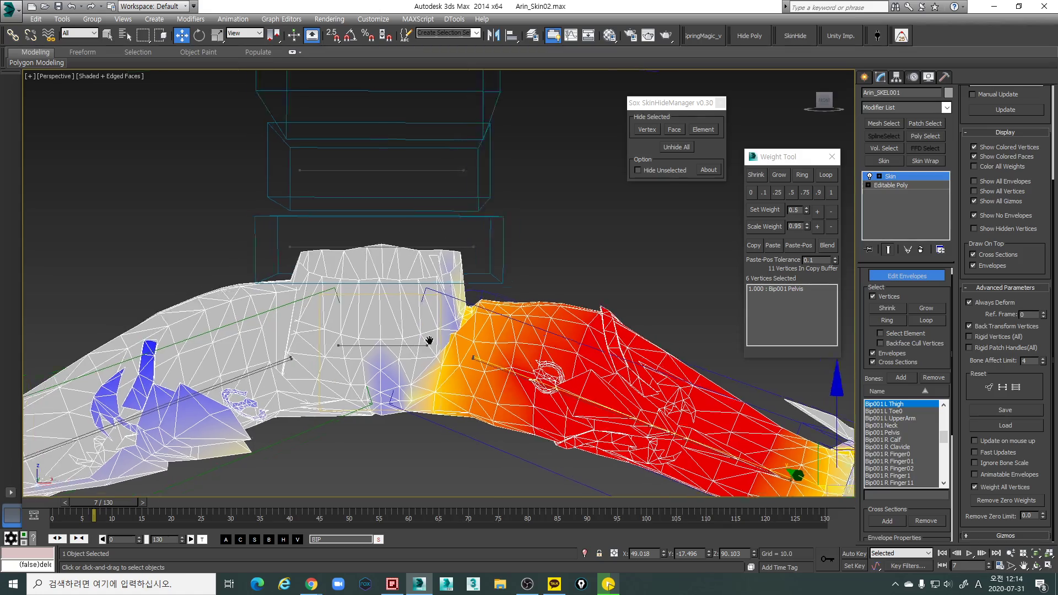
{"action": "scroll", "coordinate": [551, 300], "scroll_direction": "up", "scroll_amount": 4}
{"action": "key", "text": "F3"}
{"action": "middle_click_drag", "start_coordinate": [561, 326], "coordinate": [554, 319], "text": "alt"}
{"action": "key", "text": "F3"}
{"action": "mouse_move", "coordinate": [685, 332]}
{"action": "middle_mouse_down", "text": "alt"}
{"action": "mouse_move", "coordinate": [656, 314]}
{"action": "mouse_move", "coordinate": [639, 325]}
{"action": "middle_mouse_up", "text": "alt"}
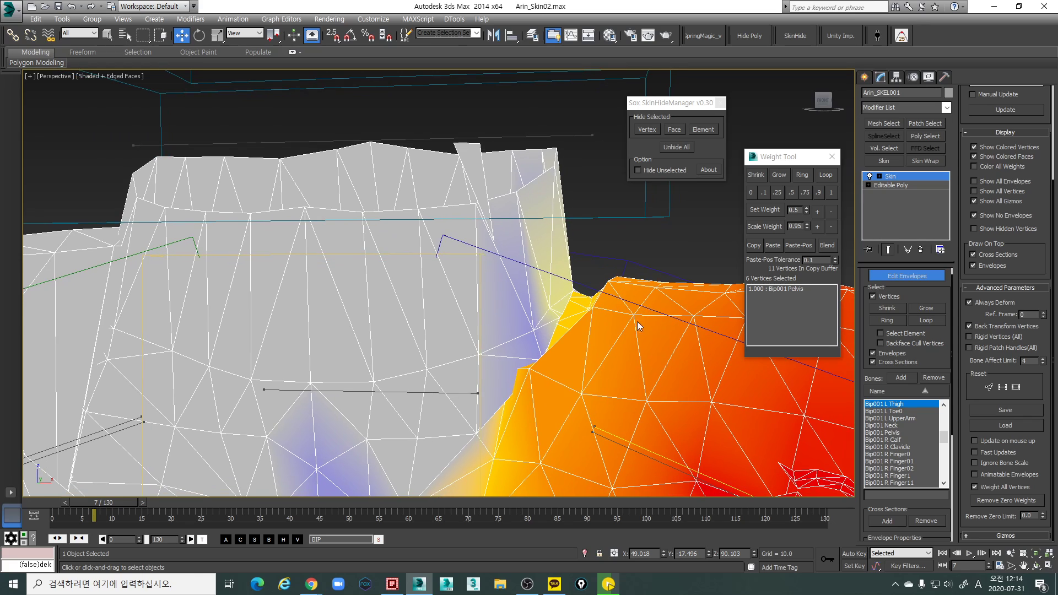
{"action": "key", "text": "plus"}
{"action": "key", "text": "plus"}
{"action": "key", "text": "plus"}
{"action": "key", "text": "plus"}
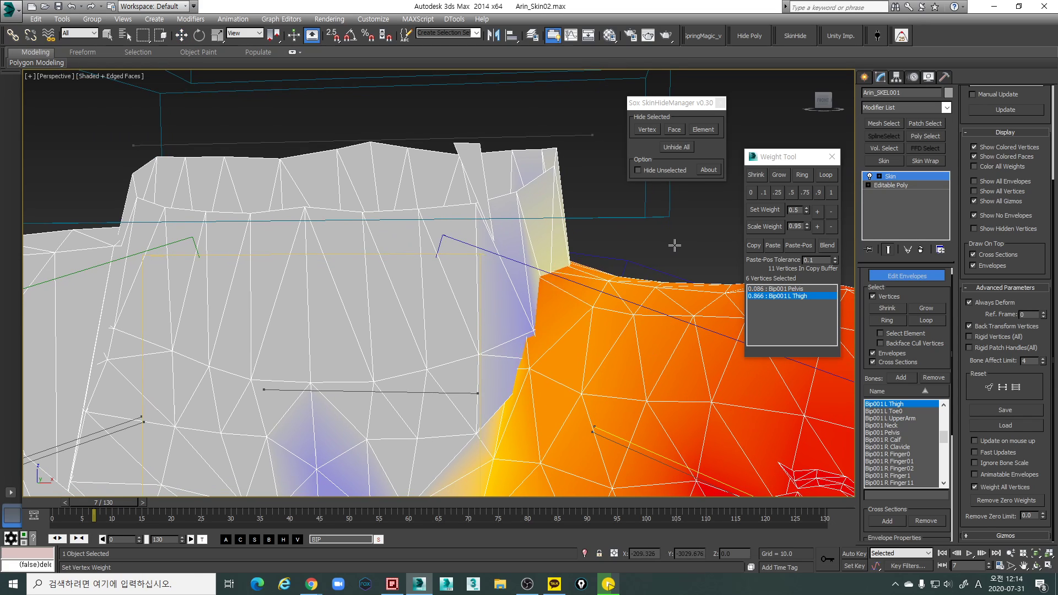
{"action": "key", "text": "b"}
{"action": "key", "text": "b"}
{"action": "key", "text": "plus"}
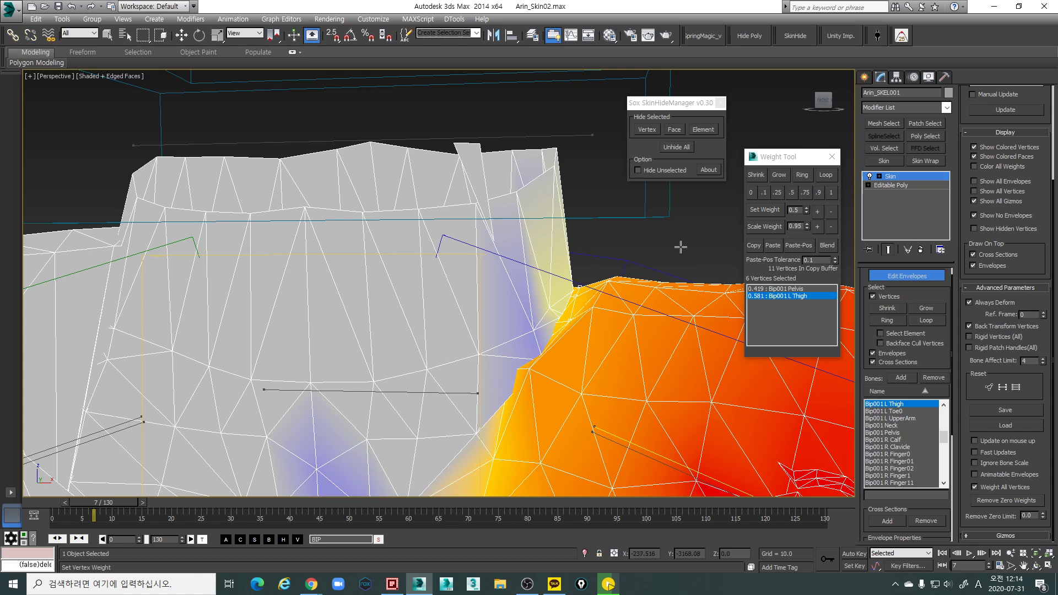
{"action": "key", "text": "plus"}
{"action": "key", "text": "plus"}
{"action": "key", "text": "w"}
{"action": "scroll", "coordinate": [675, 266], "scroll_direction": "up", "scroll_amount": 3}
{"action": "middle_click_drag", "start_coordinate": [670, 254], "coordinate": [607, 250], "text": "alt"}
{"action": "key", "text": "ctrl+z"}
{"action": "key", "text": "ctrl+z"}
{"action": "key", "text": "ctrl+z"}
{"action": "key", "text": "ctrl+z"}
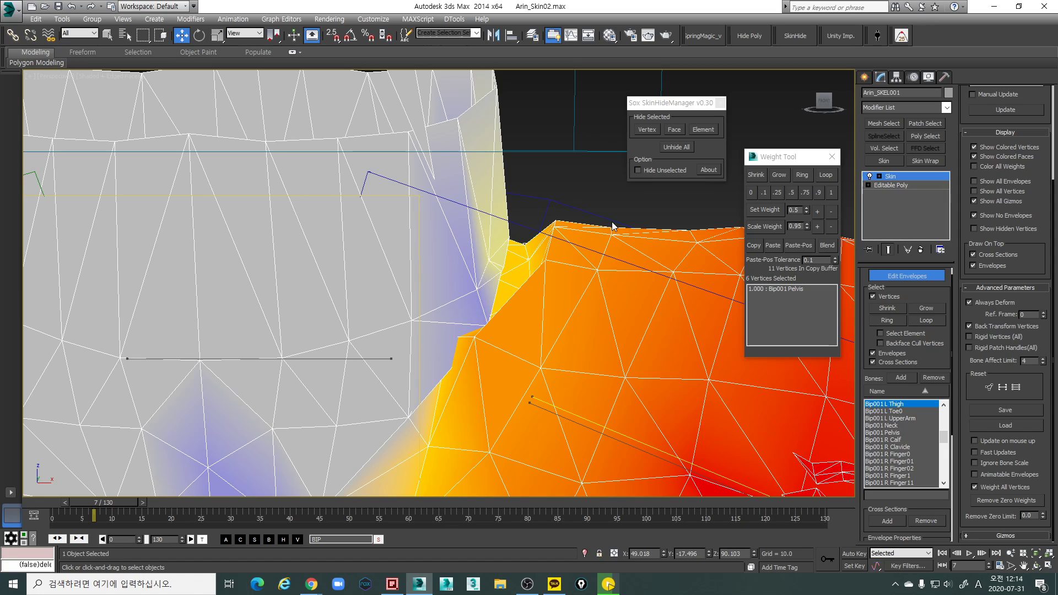
Try another interactive adjustment of the crease vertices' thigh weight, and undo it
{"action": "key", "text": "a"}
{"action": "left_click_drag", "start_coordinate": [634, 214], "coordinate": [634, 213]}
{"action": "key", "text": "w"}
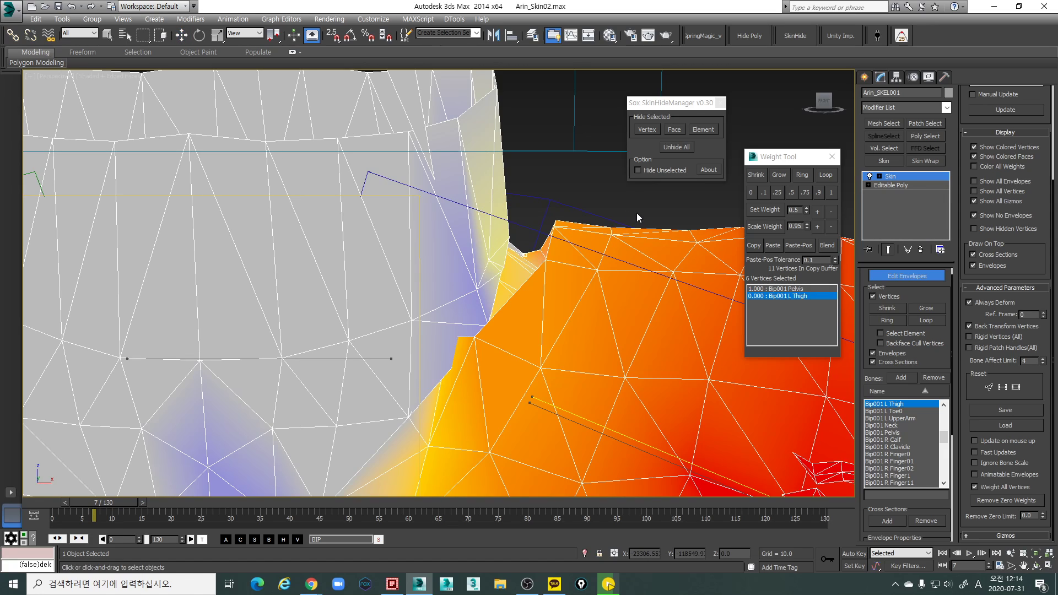
{"action": "key", "text": "ctrl+z"}
Set the Bip001 L Thigh weight of the six crease vertices to 0.05
{"action": "left_click", "coordinate": [817, 211]}
{"action": "left_click", "coordinate": [817, 211]}
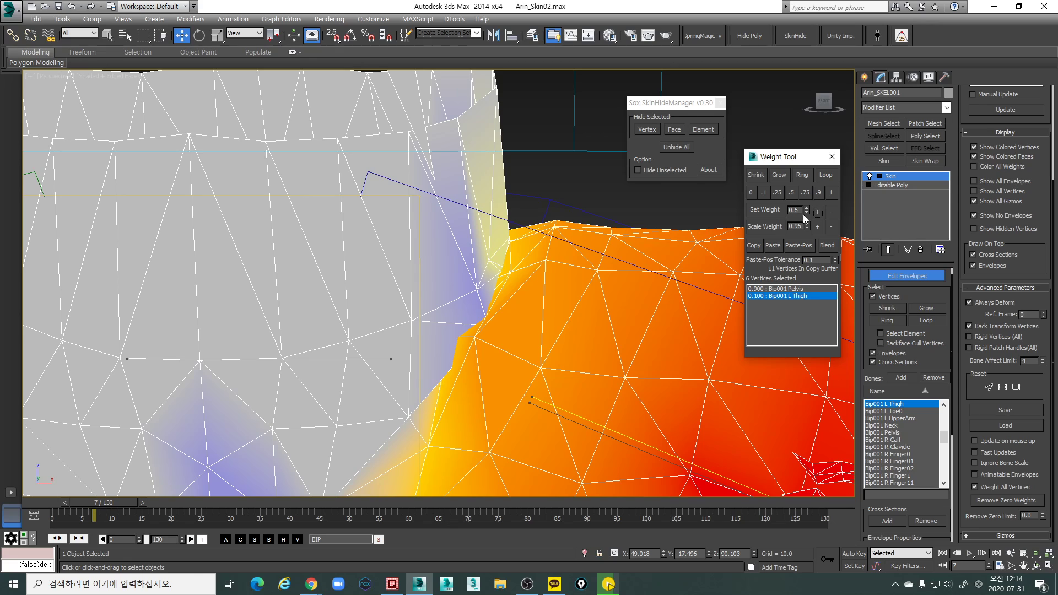
{"action": "left_click", "coordinate": [826, 211]}
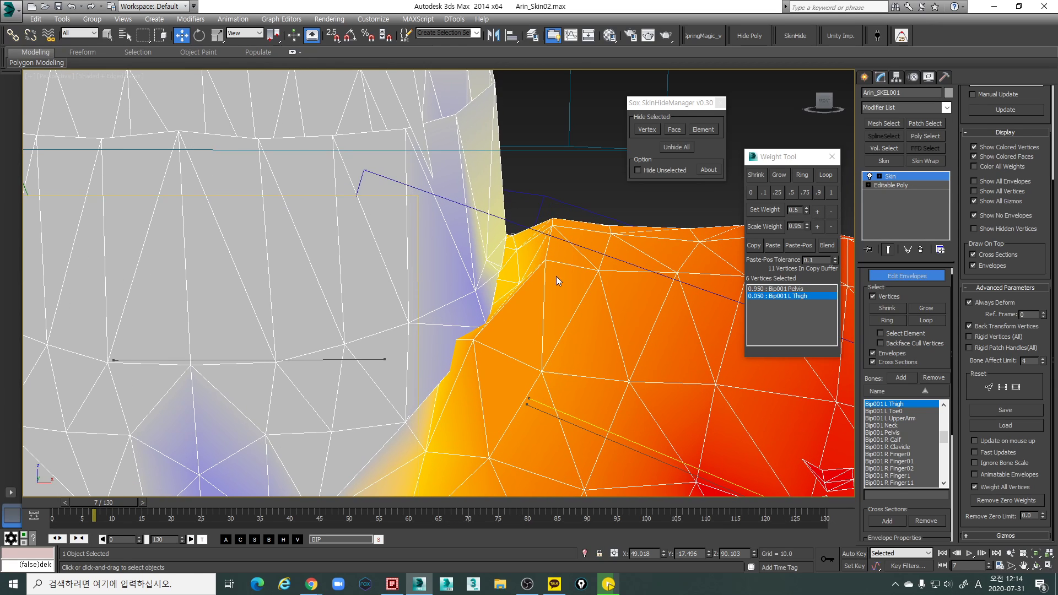
Adjust the Bip001 L Thigh weight of the thigh vertices just below the hip crease to smooth the transition
{"action": "key", "text": "F3"}
{"action": "key", "text": "F3"}
{"action": "key", "text": "a"}
{"action": "mouse_move", "coordinate": [577, 288]}
{"action": "left_mouse_down"}
{"action": "mouse_move", "coordinate": [615, 294]}
{"action": "mouse_move", "coordinate": [606, 316]}
{"action": "mouse_move", "coordinate": [605, 305]}
{"action": "mouse_move", "coordinate": [641, 319]}
{"action": "mouse_move", "coordinate": [563, 283]}
{"action": "left_mouse_up"}
{"action": "key", "text": "w"}
Select the two vertices at the thigh's upper edge beside the crease and set their Bip001 L Thigh weight to 0.695
{"action": "key", "text": "F3"}
{"action": "left_click", "coordinate": [551, 218]}
{"action": "key", "text": "F3"}
{"action": "key", "text": "a"}
{"action": "key", "text": "w"}
{"action": "scroll", "coordinate": [561, 283], "scroll_direction": "down", "scroll_amount": 2}
{"action": "middle_click_drag", "start_coordinate": [560, 282], "coordinate": [494, 325], "text": "alt"}
{"action": "scroll", "coordinate": [496, 286], "scroll_direction": "down", "scroll_amount": 3}
{"action": "scroll", "coordinate": [570, 286], "scroll_direction": "up", "scroll_amount": 6}
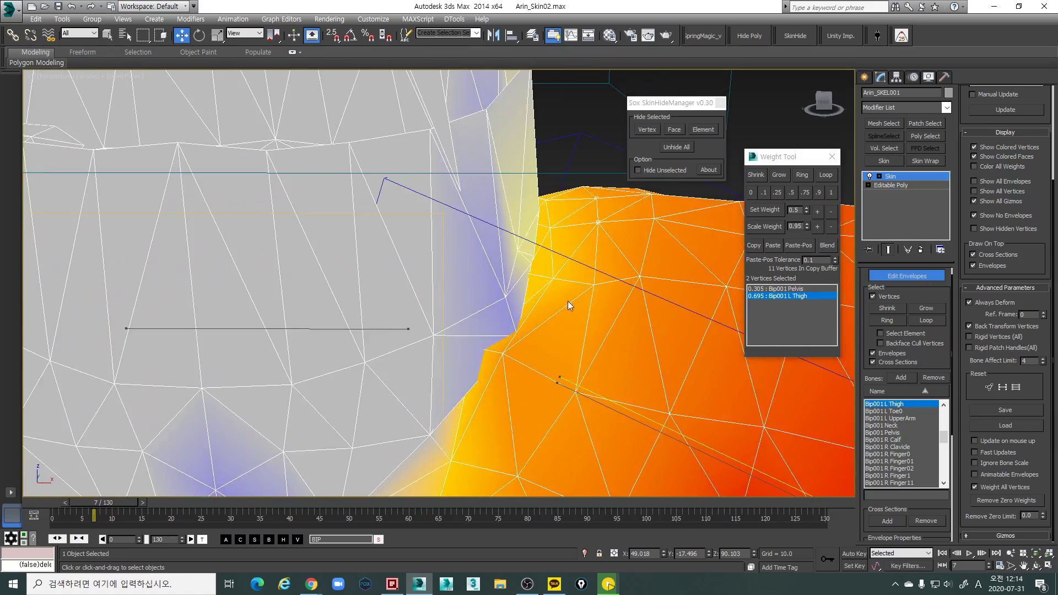
Select three vertices on the waist-thigh border below the crease and raise their Bip001 Pelvis weight to 0.65
{"action": "key", "text": "F3"}
{"action": "left_click_drag", "start_coordinate": [461, 346], "coordinate": [477, 358]}
{"action": "mouse_move", "coordinate": [477, 358]}
{"action": "middle_mouse_down", "text": "alt"}
{"action": "mouse_move", "coordinate": [503, 354]}
{"action": "mouse_move", "coordinate": [564, 272]}
{"action": "middle_mouse_up", "text": "alt"}
{"action": "key", "text": "F3"}
{"action": "left_click", "coordinate": [794, 290]}
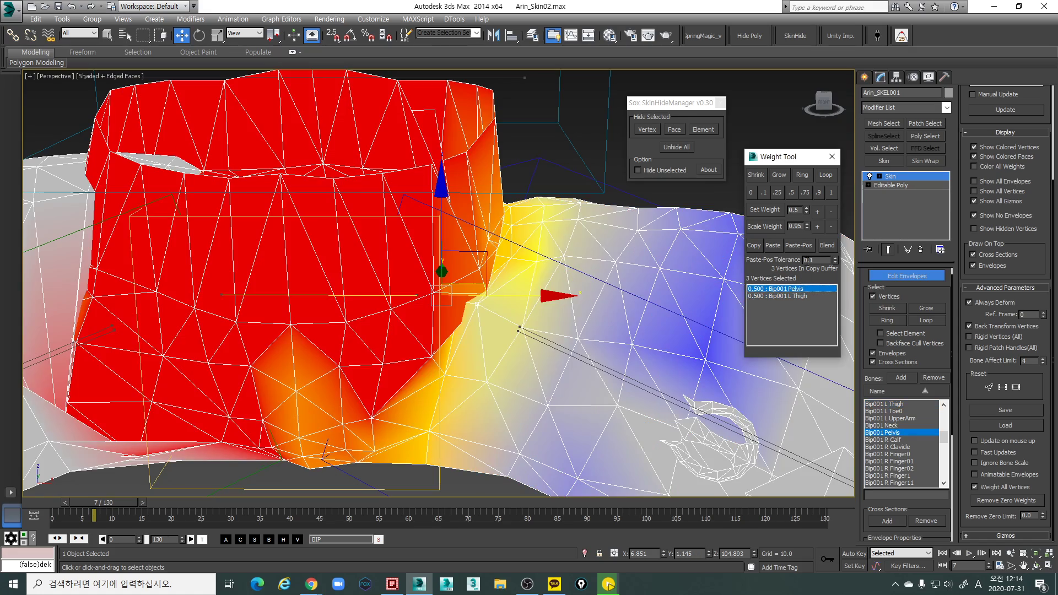
{"action": "left_click", "coordinate": [817, 211]}
{"action": "left_click", "coordinate": [817, 211]}
{"action": "left_click", "coordinate": [816, 212]}
Select two vertices on top of the left thigh, outward from the crease, and set their Bip001 Pelvis weight to 0.141
{"action": "mouse_move", "coordinate": [411, 295]}
{"action": "middle_mouse_down", "text": "alt"}
{"action": "mouse_move", "coordinate": [428, 249]}
{"action": "mouse_move", "coordinate": [500, 249]}
{"action": "mouse_move", "coordinate": [533, 270]}
{"action": "mouse_move", "coordinate": [575, 240]}
{"action": "mouse_move", "coordinate": [525, 214]}
{"action": "mouse_move", "coordinate": [499, 282]}
{"action": "mouse_move", "coordinate": [389, 283]}
{"action": "mouse_move", "coordinate": [350, 267]}
{"action": "mouse_move", "coordinate": [335, 223]}
{"action": "middle_mouse_up", "text": "alt"}
{"action": "key", "text": "F3"}
{"action": "key", "text": "F3"}
{"action": "key", "text": "F3"}
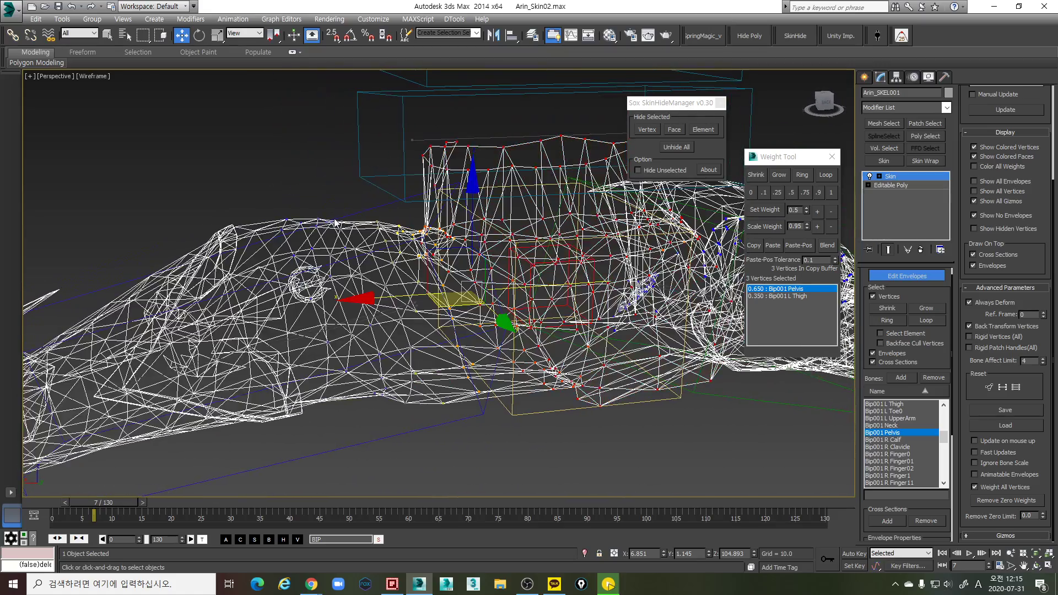
{"action": "left_click_drag", "start_coordinate": [335, 219], "coordinate": [349, 240]}
{"action": "key", "text": "F3"}
{"action": "key", "text": "q"}
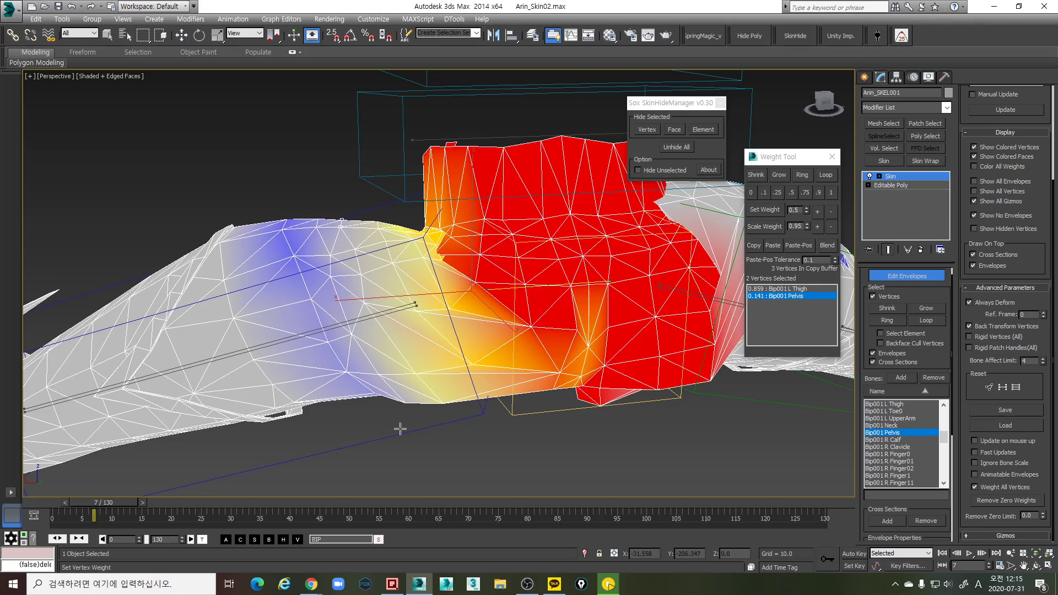
{"action": "key", "text": "w"}
Select two vertices on the pelvis-thigh border just below the crease and set their Bip001 Pelvis weight to 0.54
{"action": "middle_click_drag", "start_coordinate": [399, 361], "coordinate": [588, 315], "text": "alt"}
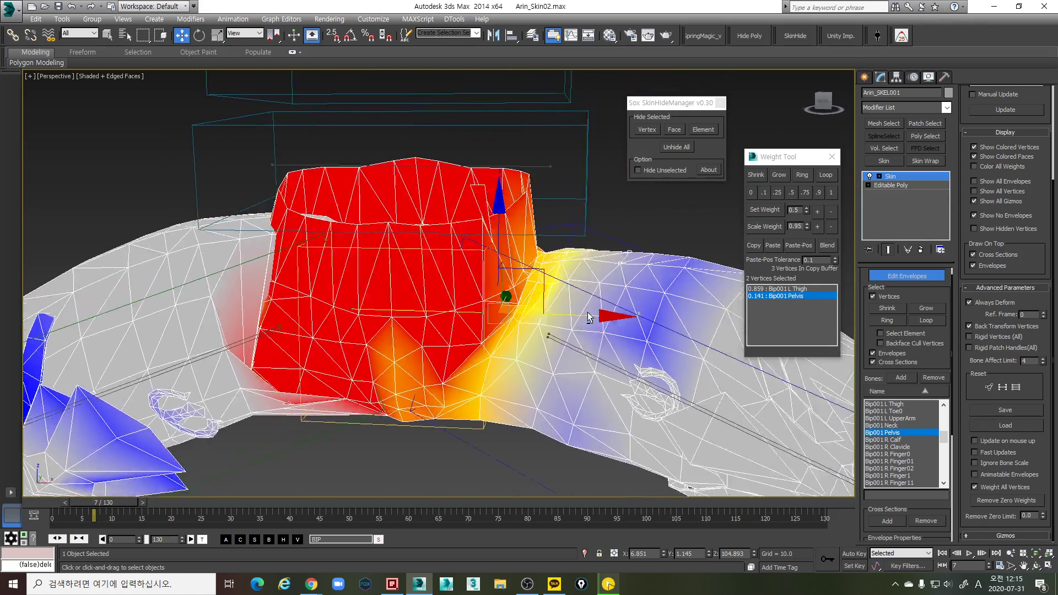
{"action": "scroll", "coordinate": [504, 264], "scroll_direction": "up", "scroll_amount": 5}
{"action": "scroll", "coordinate": [507, 265], "scroll_direction": "down", "scroll_amount": 3}
{"action": "key", "text": "F3"}
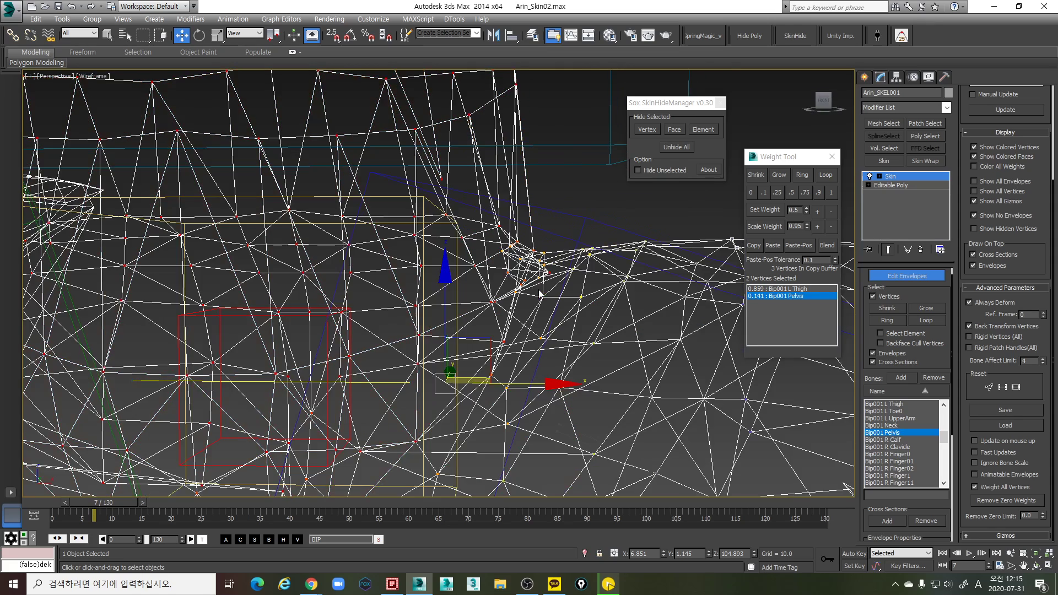
{"action": "left_click_drag", "start_coordinate": [507, 291], "coordinate": [518, 302]}
{"action": "key", "text": "F3"}
{"action": "mouse_move", "coordinate": [521, 303]}
{"action": "middle_mouse_down", "text": "alt"}
{"action": "mouse_move", "coordinate": [560, 324]}
{"action": "mouse_move", "coordinate": [579, 300]}
{"action": "middle_mouse_up", "text": "alt"}
{"action": "scroll", "coordinate": [578, 301], "scroll_direction": "down", "scroll_amount": 3}
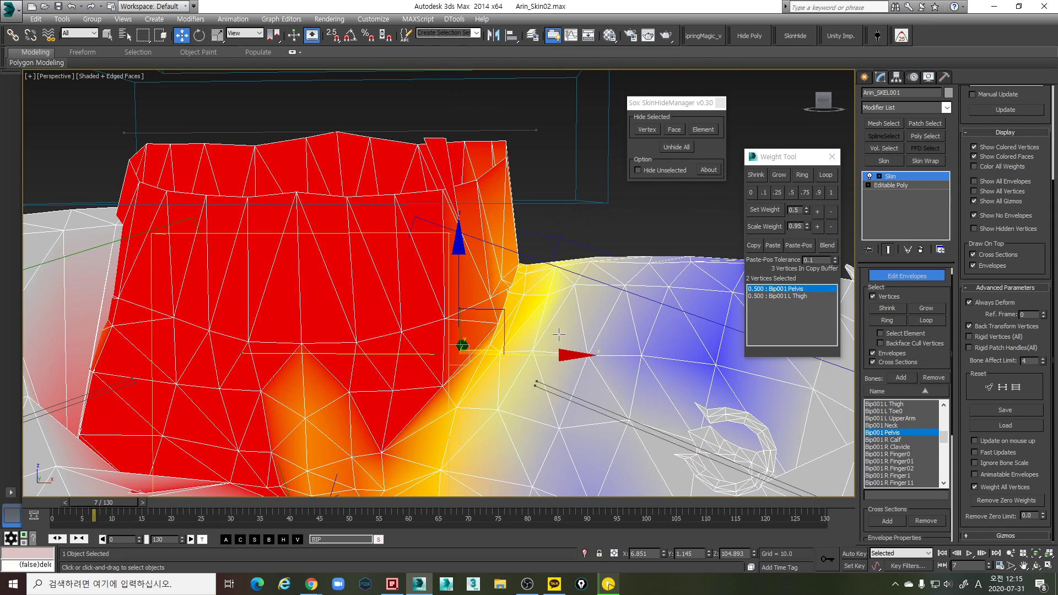
{"action": "key", "text": "q"}
{"action": "key", "text": "equal"}
{"action": "key", "text": "equal"}
{"action": "key", "text": "equal"}
{"action": "key", "text": "equal"}
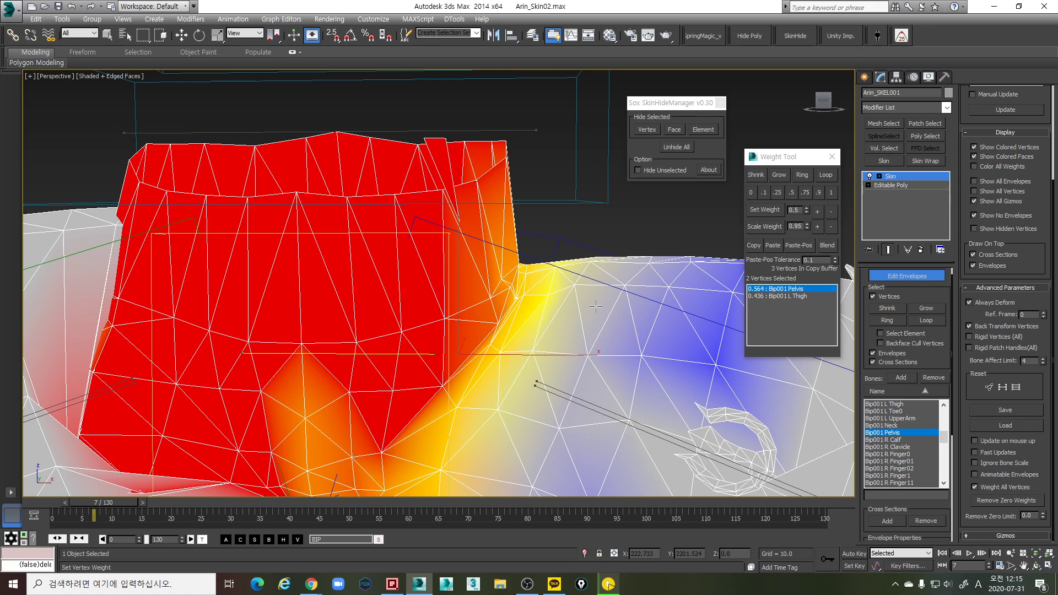
{"action": "key", "text": "w"}
Select the two fully pelvis-weighted vertices near the groin and give them a Bip001 L Thigh weight of 0.25
{"action": "middle_click_drag", "start_coordinate": [500, 318], "coordinate": [496, 288]}
{"action": "scroll", "coordinate": [475, 302], "scroll_direction": "up", "scroll_amount": 2}
{"action": "scroll", "coordinate": [441, 325], "scroll_direction": "down", "scroll_amount": 2}
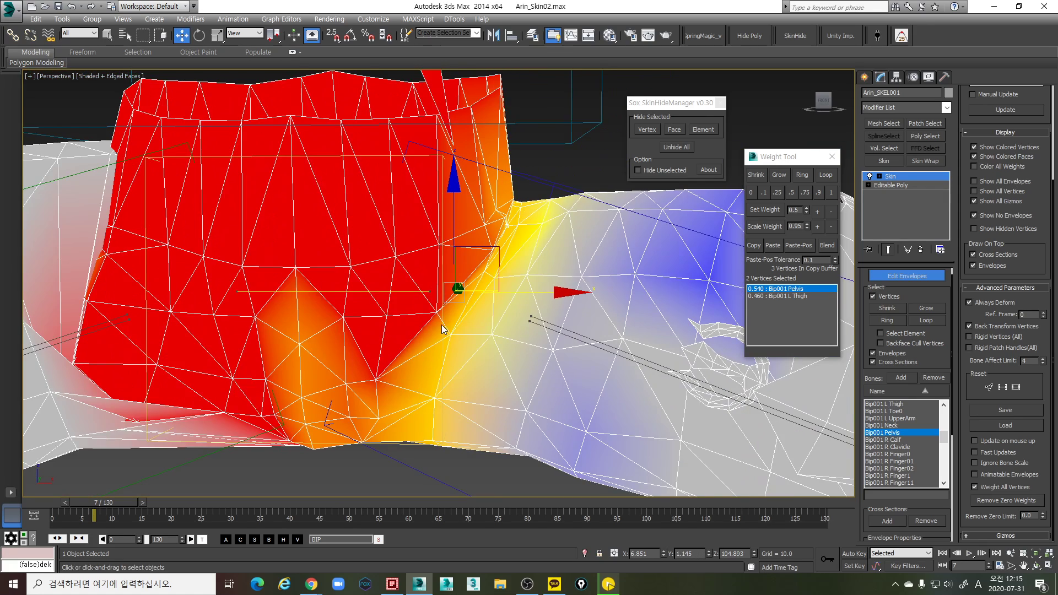
{"action": "middle_click_drag", "start_coordinate": [386, 361], "coordinate": [386, 351]}
{"action": "left_click_drag", "start_coordinate": [372, 364], "coordinate": [380, 371]}
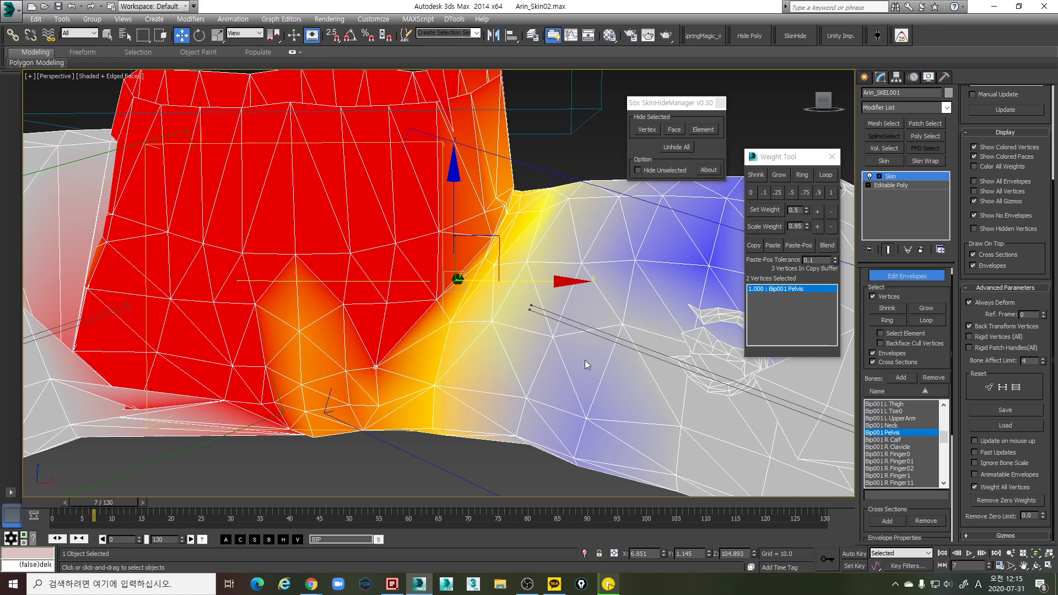
{"action": "scroll", "coordinate": [585, 350], "scroll_direction": "down", "scroll_amount": 3}
{"action": "left_click", "coordinate": [594, 335]}
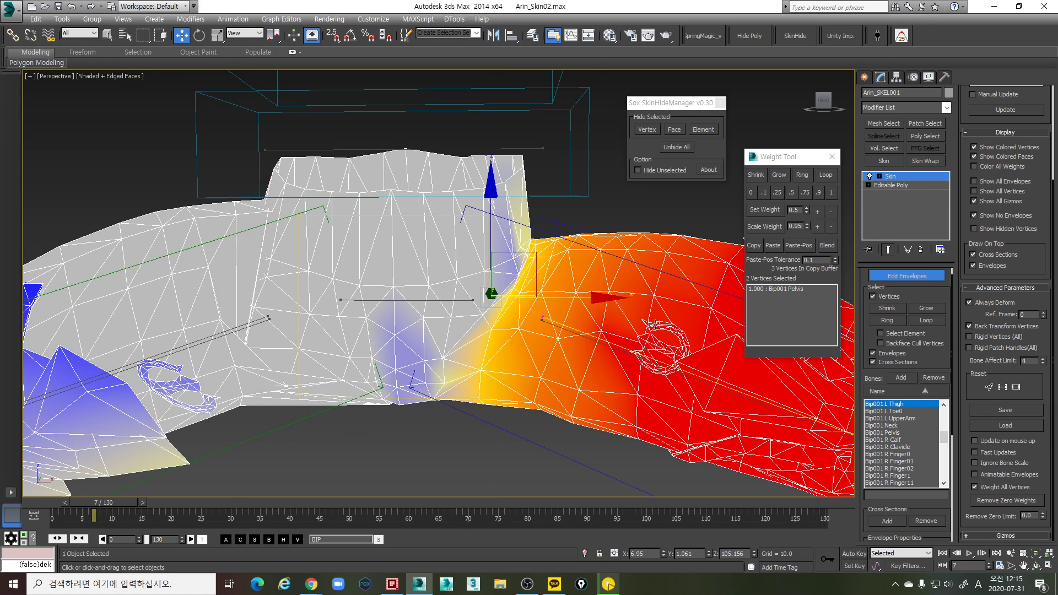
{"action": "left_click", "coordinate": [600, 343]}
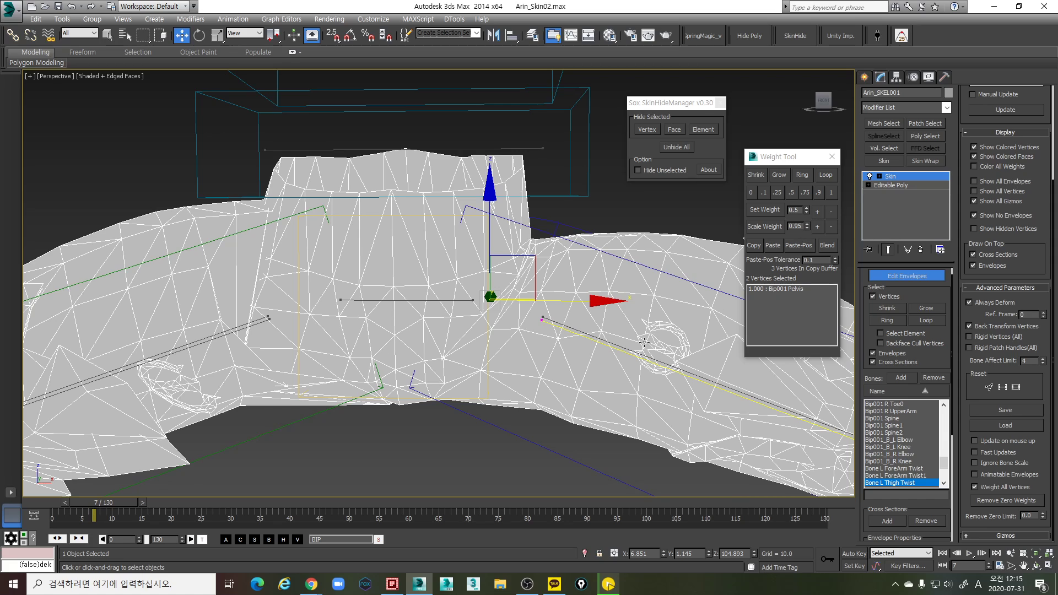
{"action": "left_click", "coordinate": [596, 335]}
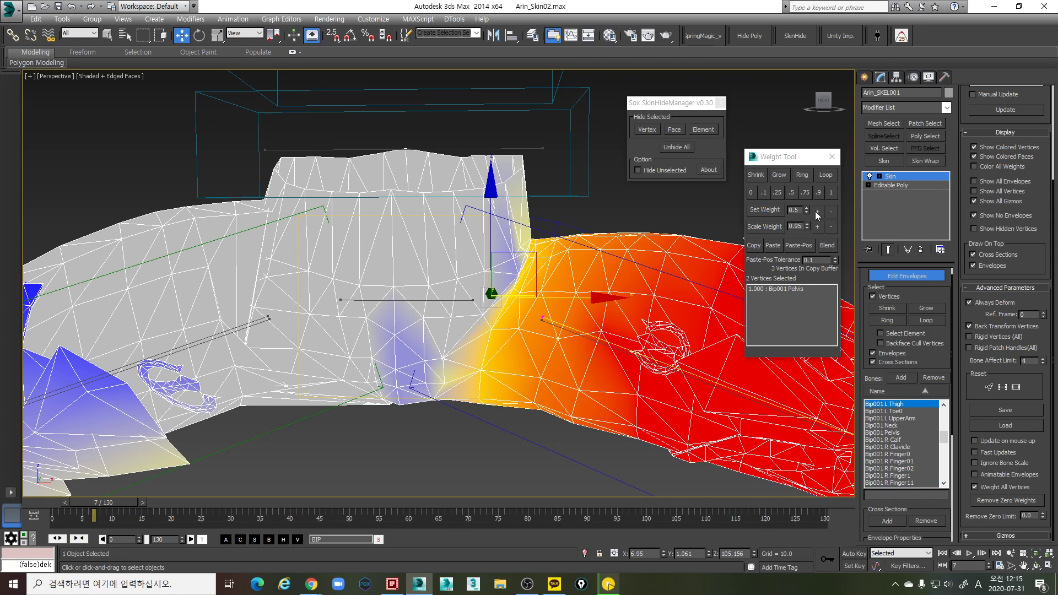
{"action": "left_click", "coordinate": [816, 212]}
{"action": "left_click", "coordinate": [816, 212]}
{"action": "left_click", "coordinate": [816, 212]}
{"action": "left_click", "coordinate": [816, 212]}
{"action": "left_click", "coordinate": [816, 212]}
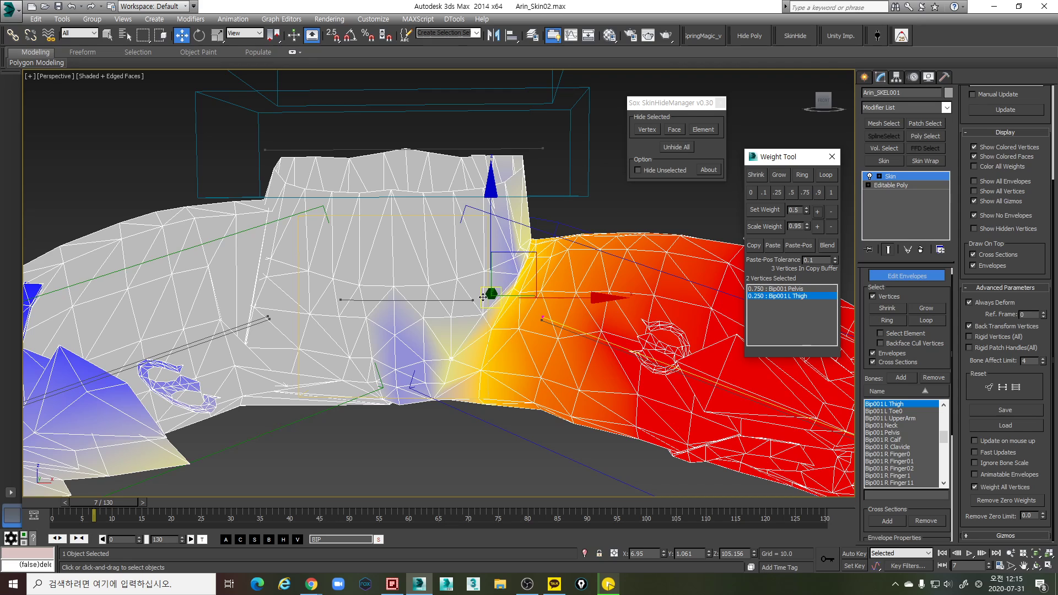
Select the next two pelvis vertices up along the thigh border and set their Bip001 L Thigh weight to 0.25
{"action": "scroll", "coordinate": [475, 324], "scroll_direction": "up", "scroll_amount": 2}
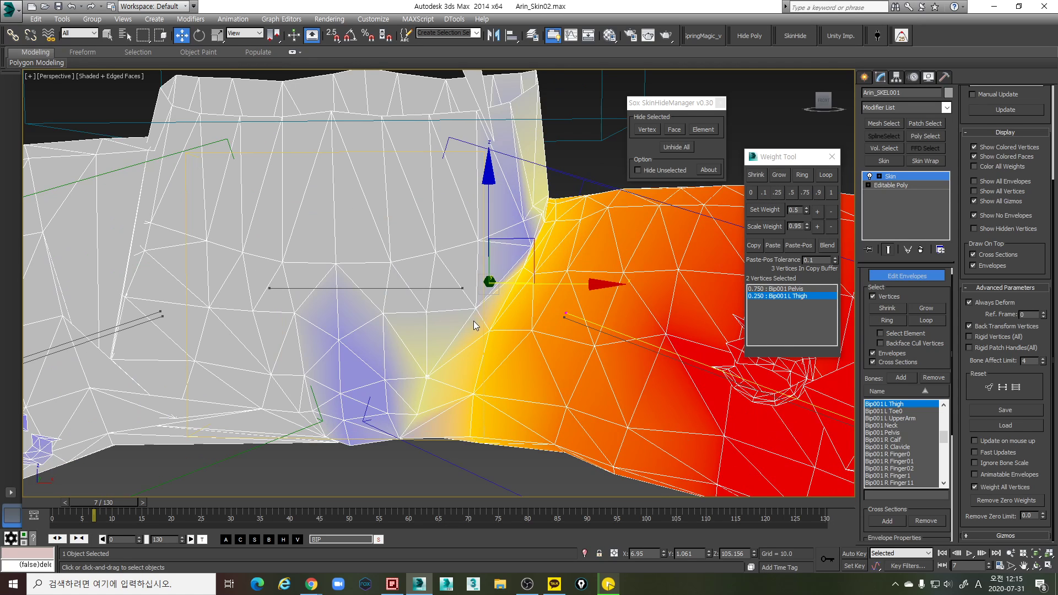
{"action": "key", "text": "F3"}
{"action": "left_click_drag", "start_coordinate": [481, 319], "coordinate": [469, 299]}
{"action": "key", "text": "F3"}
{"action": "left_click", "coordinate": [775, 193]}
{"action": "middle_click_drag", "start_coordinate": [506, 290], "coordinate": [508, 298]}
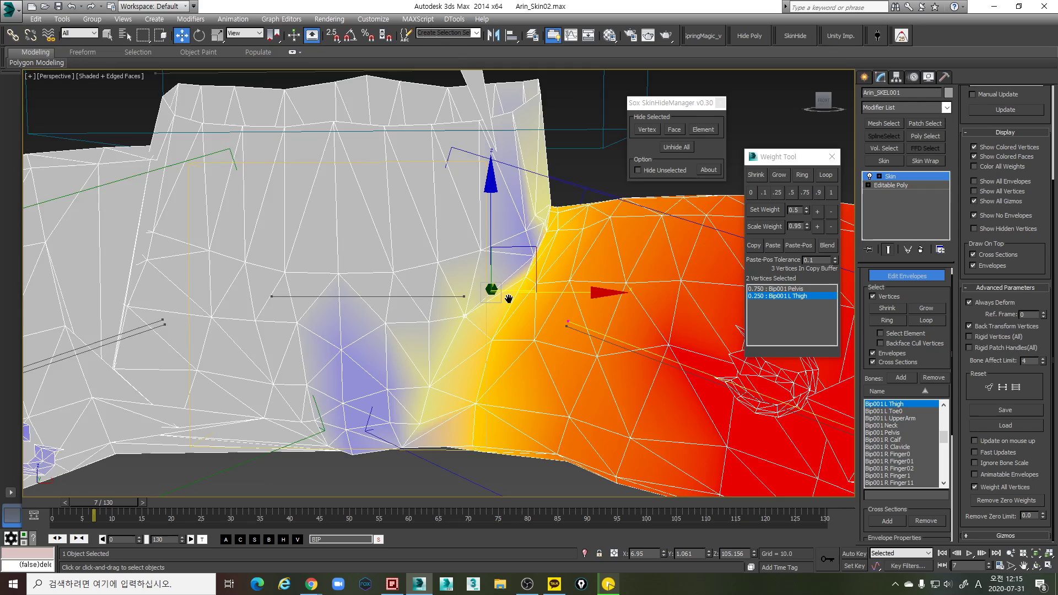
Select the single border vertex just below the hip crease and set its Bip001 L Thigh weight to 0.15
{"action": "scroll", "coordinate": [508, 298], "scroll_direction": "up", "scroll_amount": 2}
{"action": "key", "text": "F3"}
{"action": "left_click_drag", "start_coordinate": [555, 242], "coordinate": [544, 225]}
{"action": "key", "text": "F3"}
{"action": "left_click", "coordinate": [780, 192]}
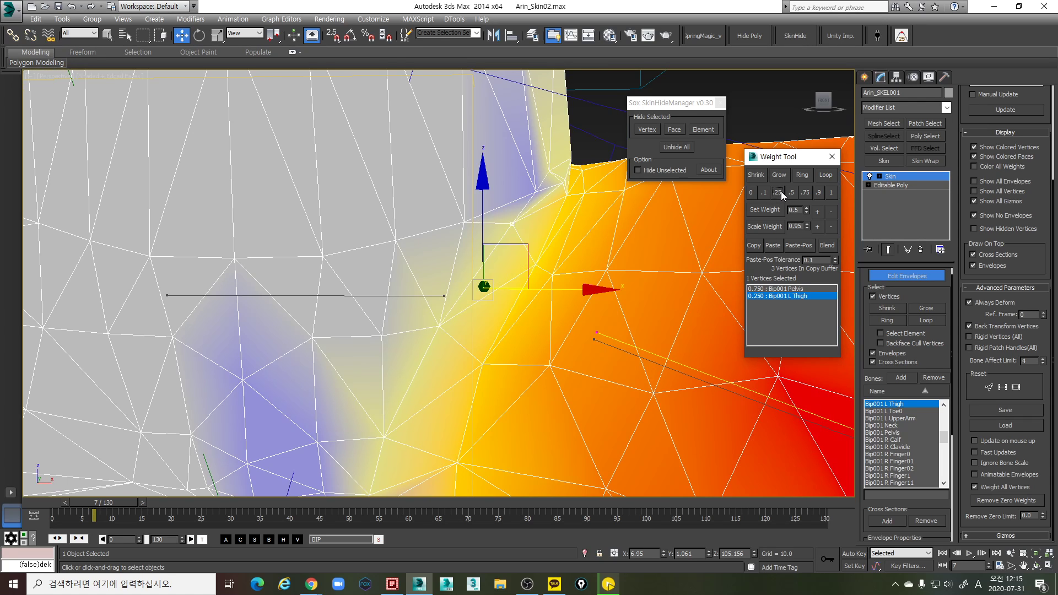
{"action": "middle_click_drag", "start_coordinate": [609, 220], "coordinate": [612, 240]}
{"action": "left_click", "coordinate": [831, 211]}
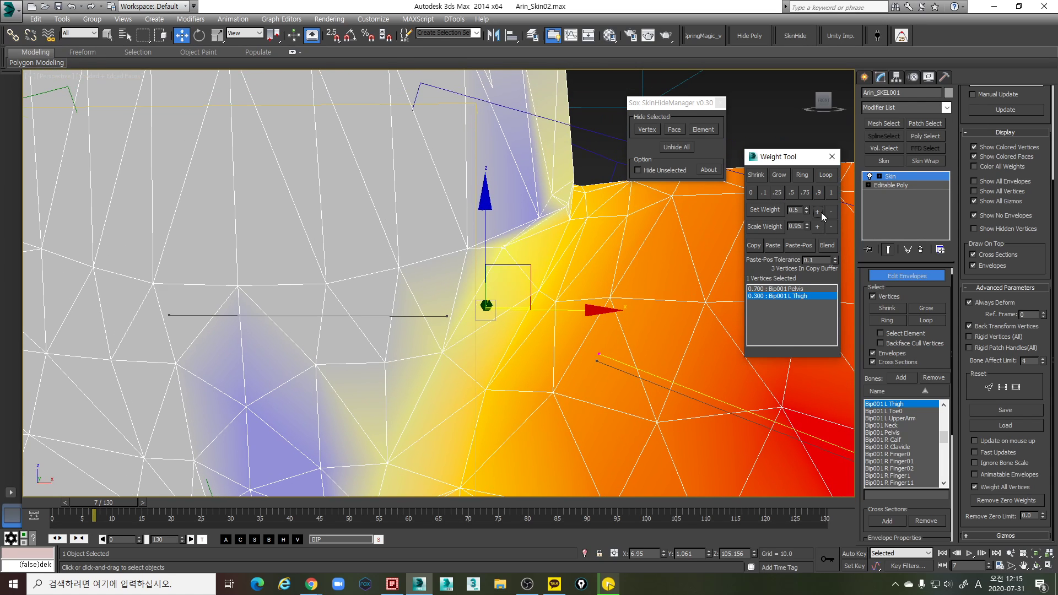
{"action": "left_click", "coordinate": [831, 211]}
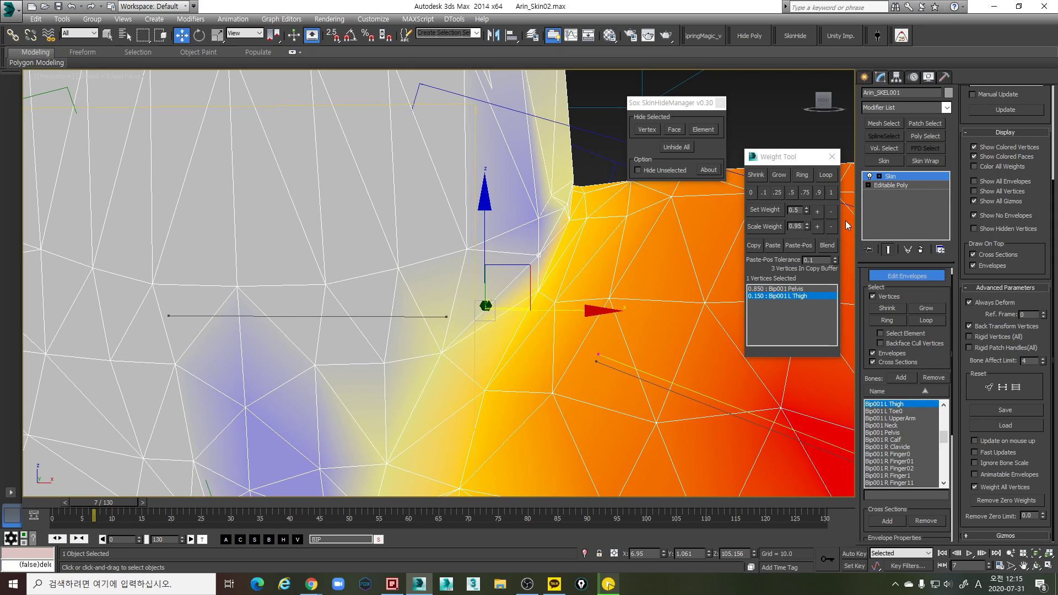
Try a higher Bip001 L Thigh weight on the selected border vertex below the hip crease, stepping it back to 0.15
{"action": "left_click", "coordinate": [816, 211]}
{"action": "middle_click_drag", "start_coordinate": [557, 213], "coordinate": [553, 216]}
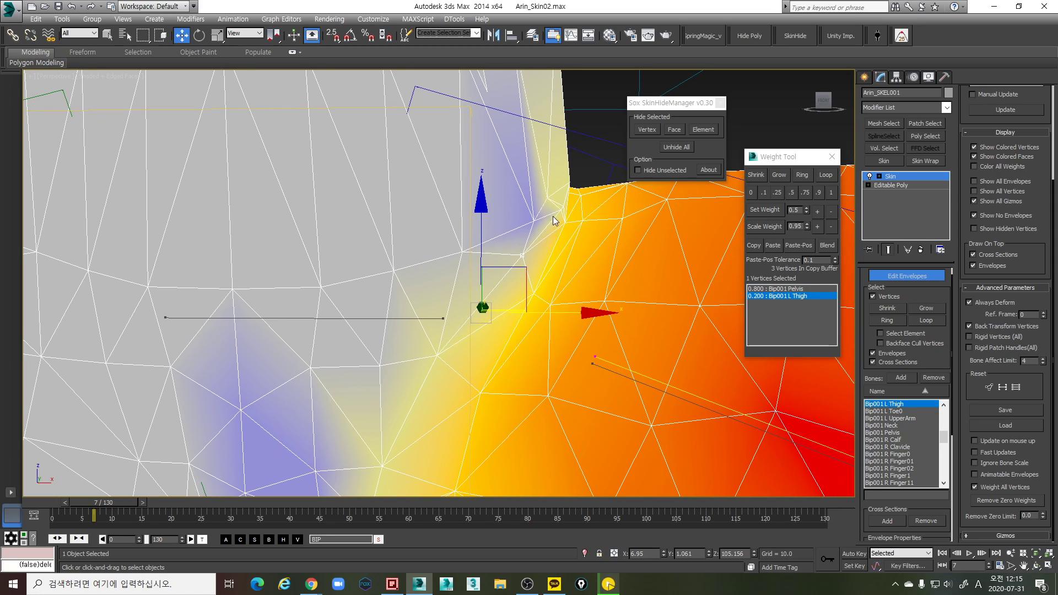
{"action": "left_click", "coordinate": [817, 212]}
{"action": "left_click", "coordinate": [816, 212]}
{"action": "left_click", "coordinate": [830, 212]}
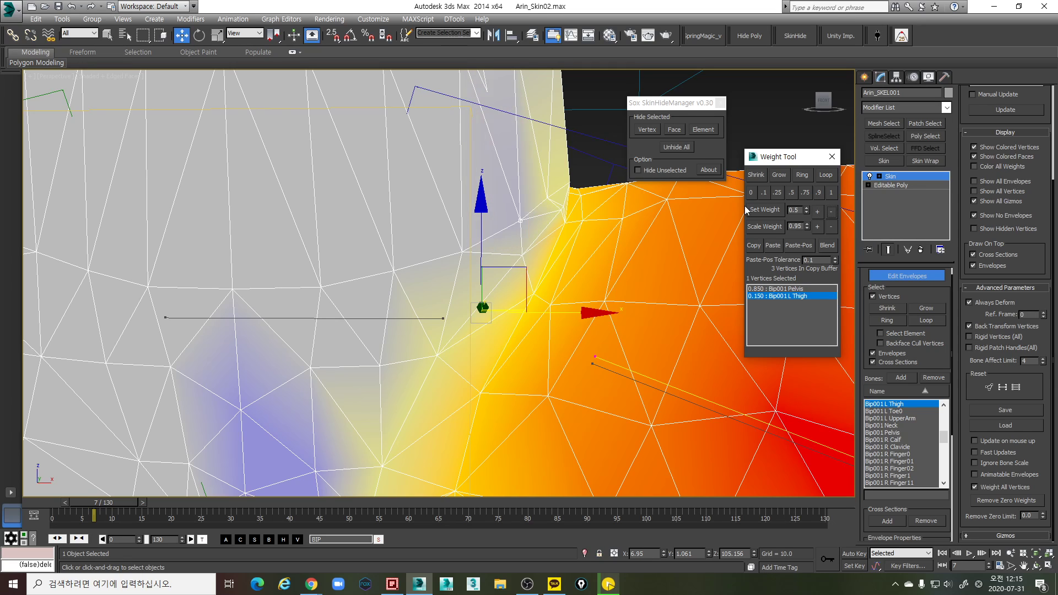
Select the two vertices at the inner hip crease, try stronger Bip001 L Thigh weights on them, and undo each change
{"action": "key", "text": "F3"}
{"action": "left_click_drag", "start_coordinate": [557, 205], "coordinate": [571, 219]}
{"action": "key", "text": "F3"}
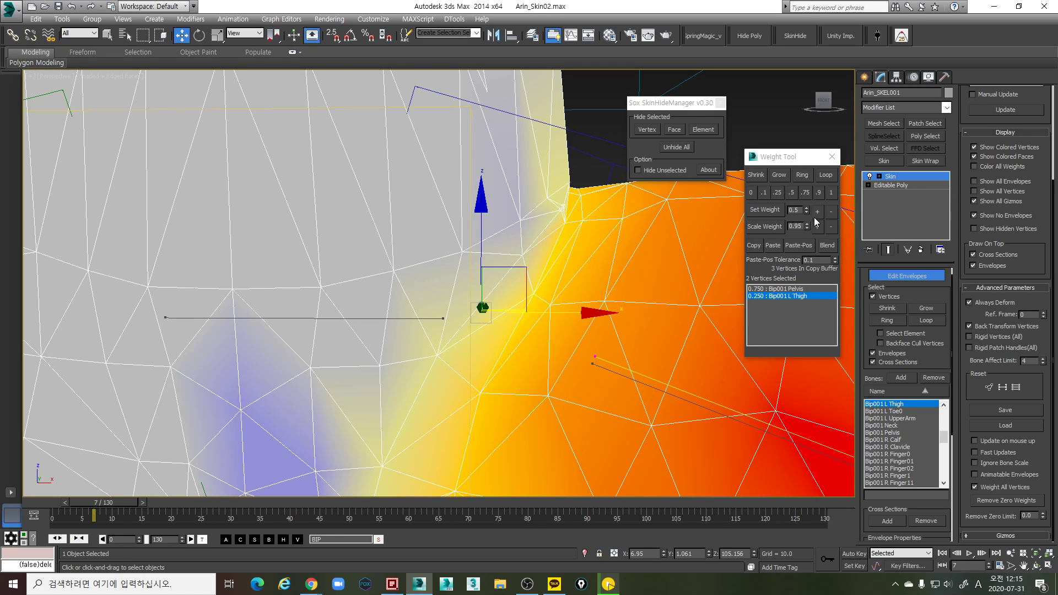
{"action": "left_click", "coordinate": [816, 211]}
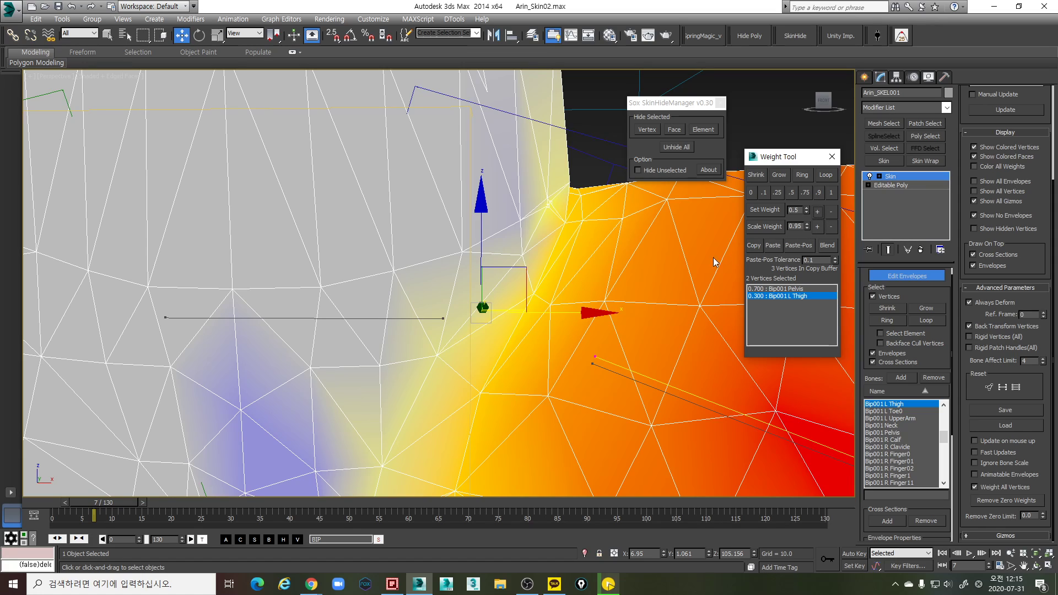
{"action": "key", "text": "ctrl+z"}
{"action": "key", "text": "d"}
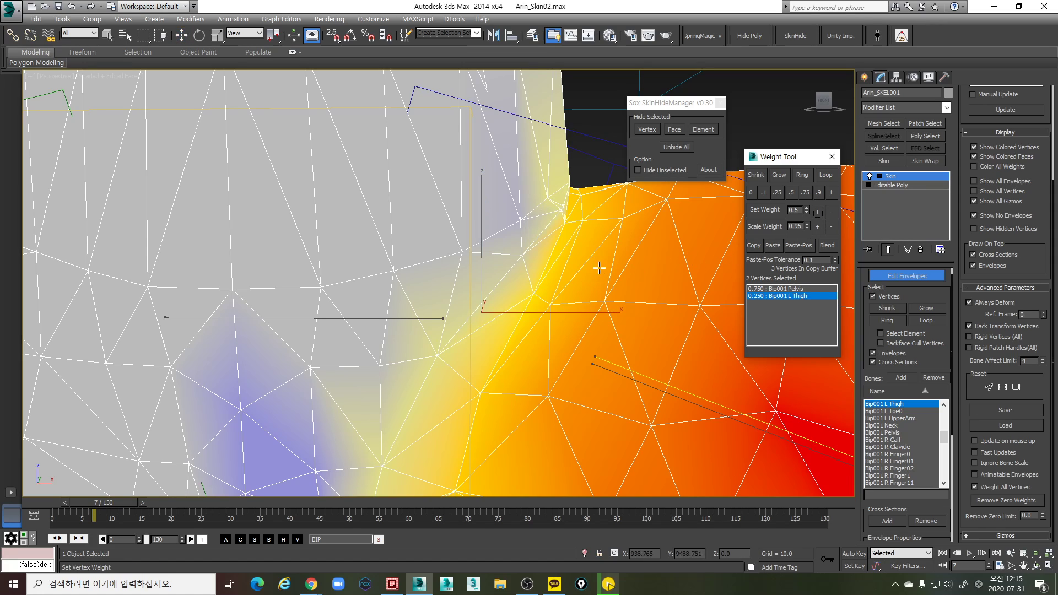
{"action": "left_click_drag", "start_coordinate": [584, 303], "coordinate": [613, 260]}
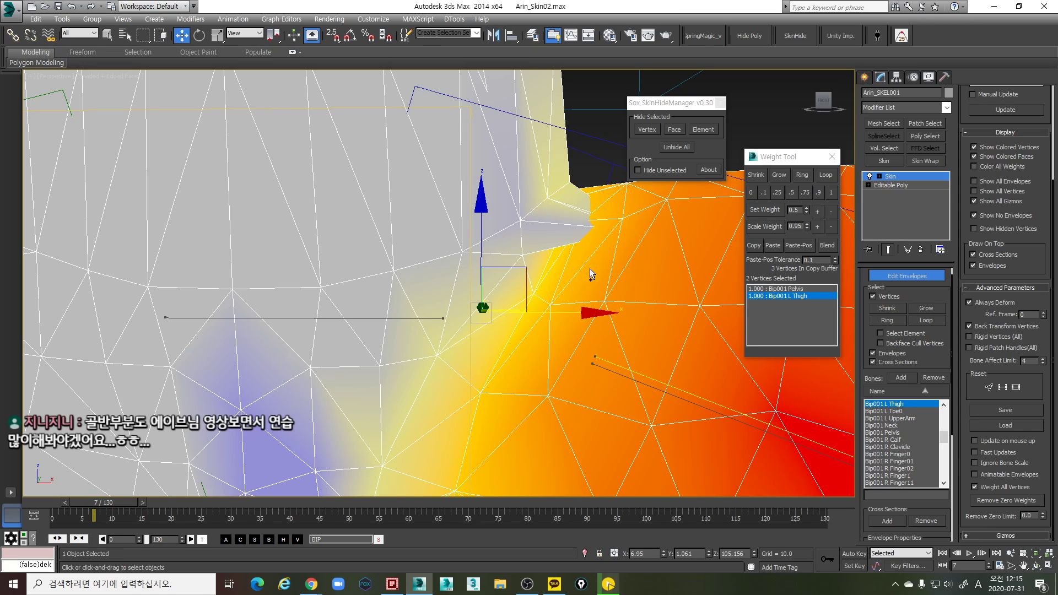
{"action": "key", "text": "ctrl+z"}
Try scaling up the crease vertices' Bip001 L Thigh weight in small increments, inspect the crease, and undo the scaling
{"action": "left_click", "coordinate": [818, 227]}
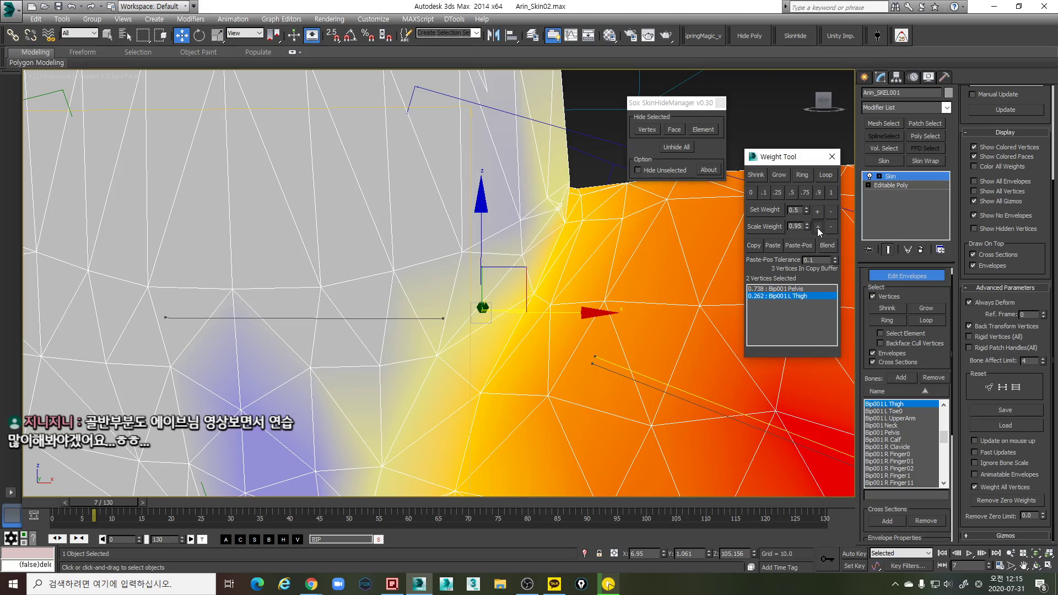
{"action": "left_click", "coordinate": [817, 227]}
{"action": "left_click", "coordinate": [817, 227]}
{"action": "middle_click_drag", "start_coordinate": [617, 232], "coordinate": [529, 276], "text": "alt"}
{"action": "key", "text": "ctrl+z"}
{"action": "key", "text": "ctrl+z"}
{"action": "key", "text": "ctrl+z"}
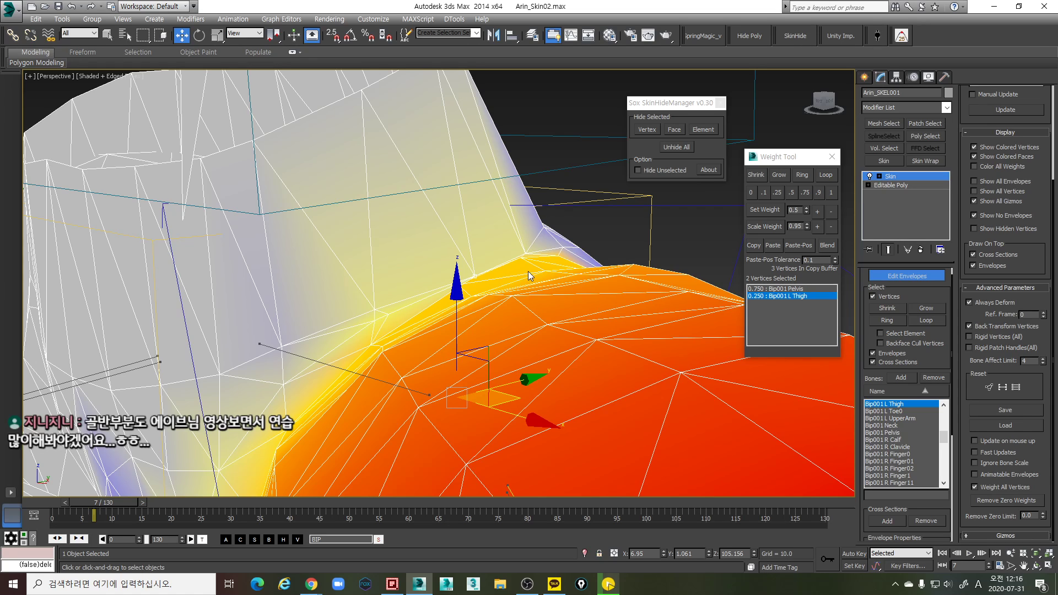
Select three vertices at the top of the crease on the back of the hip and slightly lower their Bip001 L Thigh weight
{"action": "middle_click_drag", "start_coordinate": [548, 174], "coordinate": [480, 272], "text": "alt"}
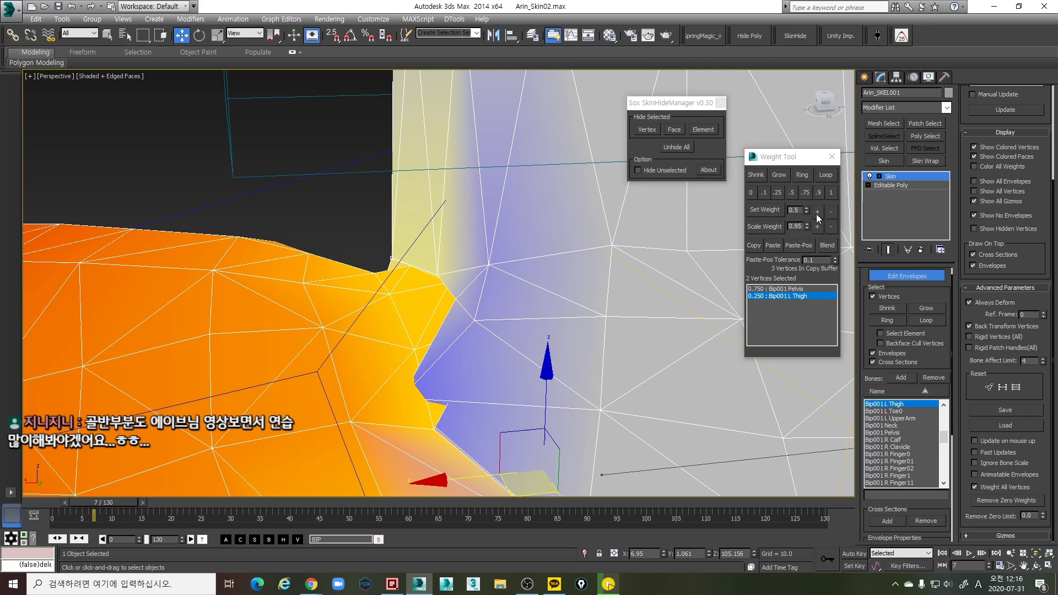
{"action": "middle_click_drag", "start_coordinate": [629, 229], "coordinate": [432, 266], "text": "alt"}
{"action": "key", "text": "F3"}
{"action": "left_click", "coordinate": [401, 270], "text": "ctrl"}
{"action": "key", "text": "F3"}
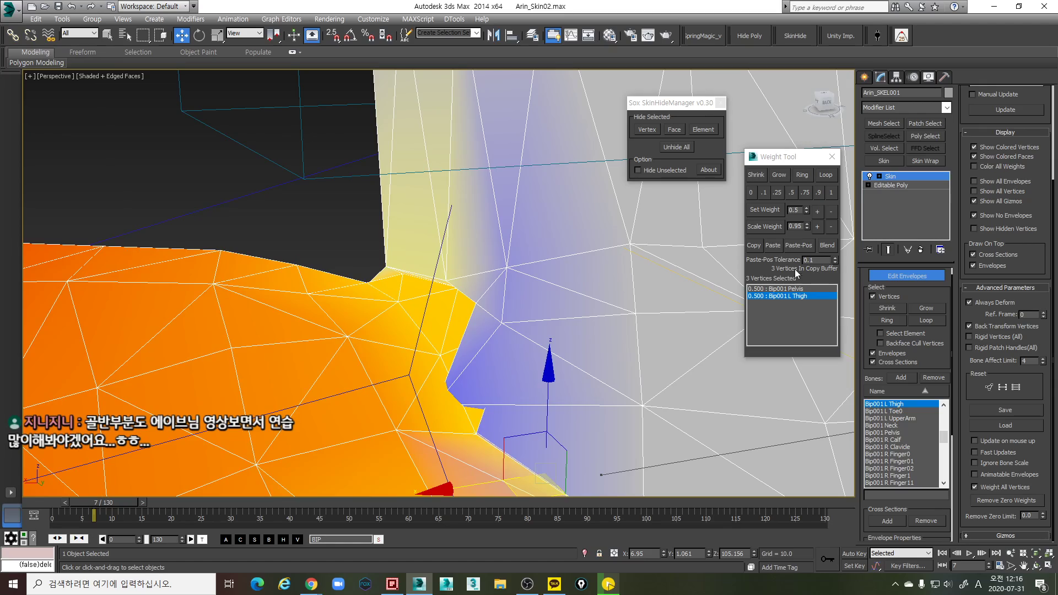
{"action": "left_click", "coordinate": [830, 211]}
Select the next vertices down the rear hip crease in pairs and set their Bip001 L Thigh weight to 0.4
{"action": "middle_click_drag", "start_coordinate": [702, 229], "coordinate": [424, 314], "text": "alt"}
{"action": "key", "text": "F3"}
{"action": "left_click", "coordinate": [445, 303]}
{"action": "key", "text": "F3"}
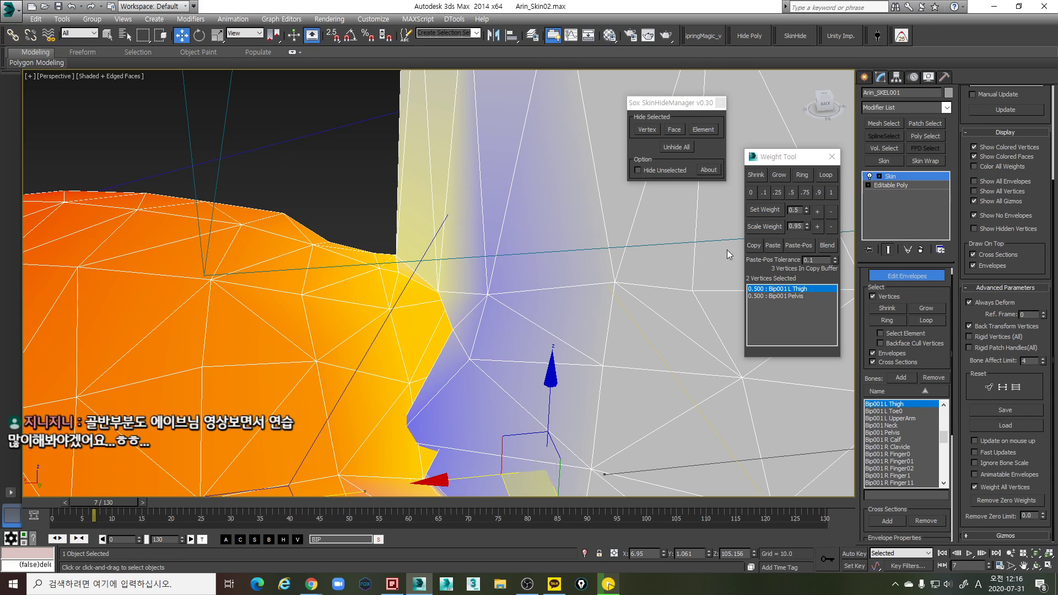
{"action": "double_click", "coordinate": [831, 213]}
{"action": "key", "text": "F3"}
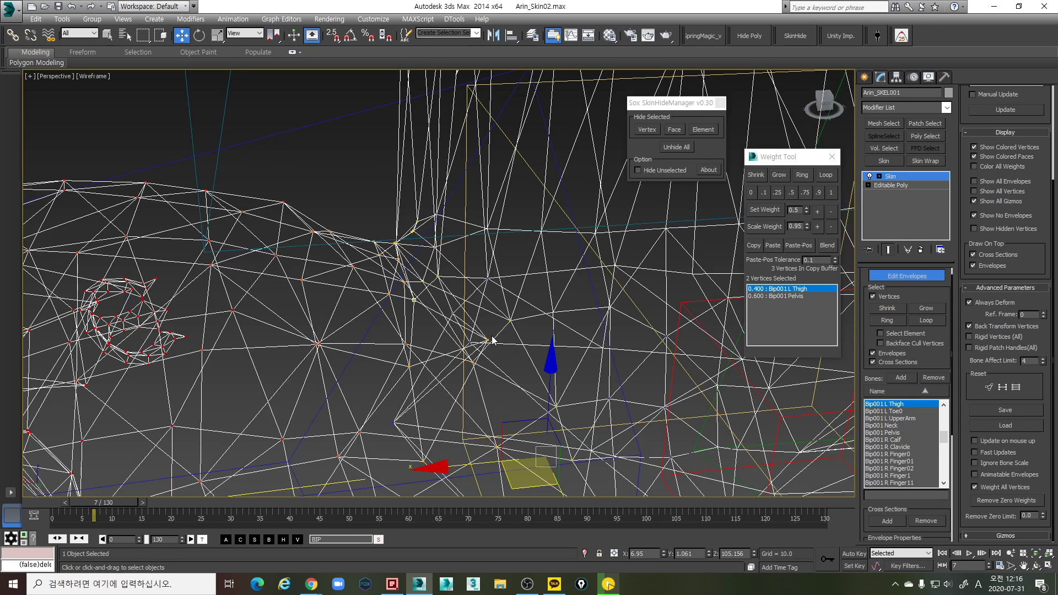
{"action": "key", "text": "F3"}
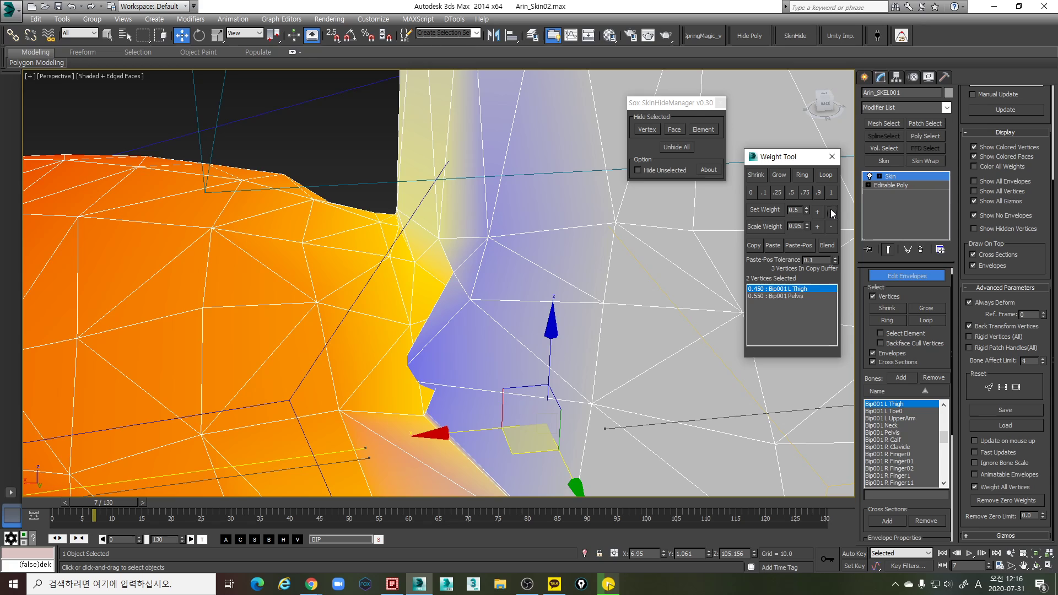
{"action": "left_click", "coordinate": [830, 211]}
Select the pelvis-side vertices at the notch lower down the rear crease and raise their Bip001 L Thigh weight to 0.25
{"action": "key", "text": "F3"}
{"action": "left_click_drag", "start_coordinate": [383, 364], "coordinate": [412, 397]}
{"action": "key", "text": "F3"}
{"action": "left_click", "coordinate": [817, 213]}
{"action": "left_click", "coordinate": [817, 213]}
{"action": "left_click", "coordinate": [817, 213]}
{"action": "left_click", "coordinate": [816, 213]}
{"action": "mouse_move", "coordinate": [537, 272]}
{"action": "middle_mouse_down", "text": "alt"}
{"action": "mouse_move", "coordinate": [515, 234]}
{"action": "mouse_move", "coordinate": [486, 287]}
{"action": "middle_mouse_up", "text": "alt"}
{"action": "scroll", "coordinate": [515, 234], "scroll_direction": "down", "scroll_amount": 2}
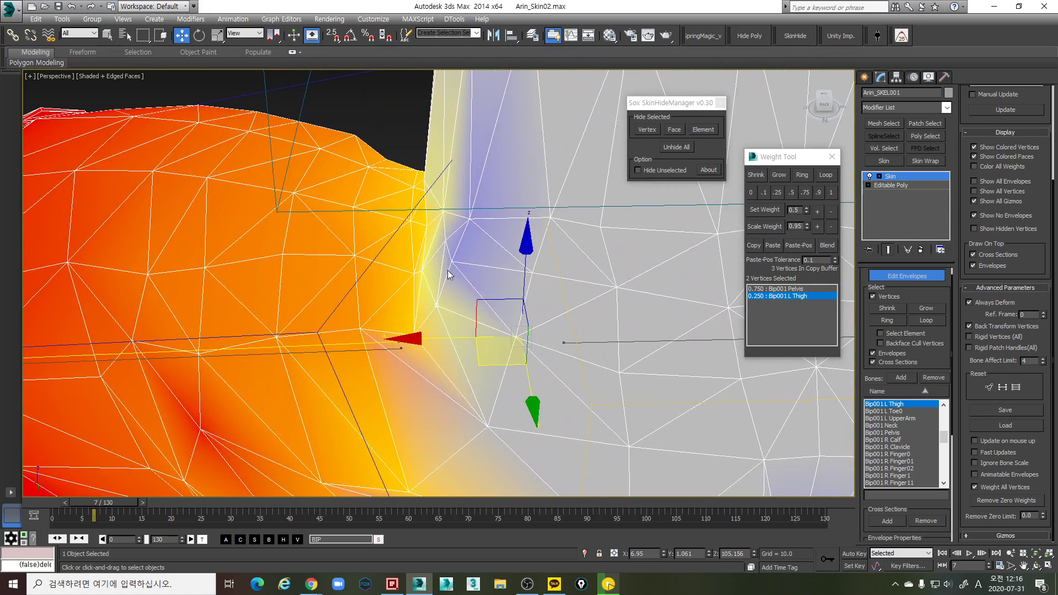
Adjust the Bip001 L Thigh weight of the two vertices midway down the rear crease to 0.35
{"action": "key", "text": "F3"}
{"action": "left_click", "coordinate": [817, 212]}
{"action": "left_click", "coordinate": [817, 212]}
{"action": "key", "text": "F3"}
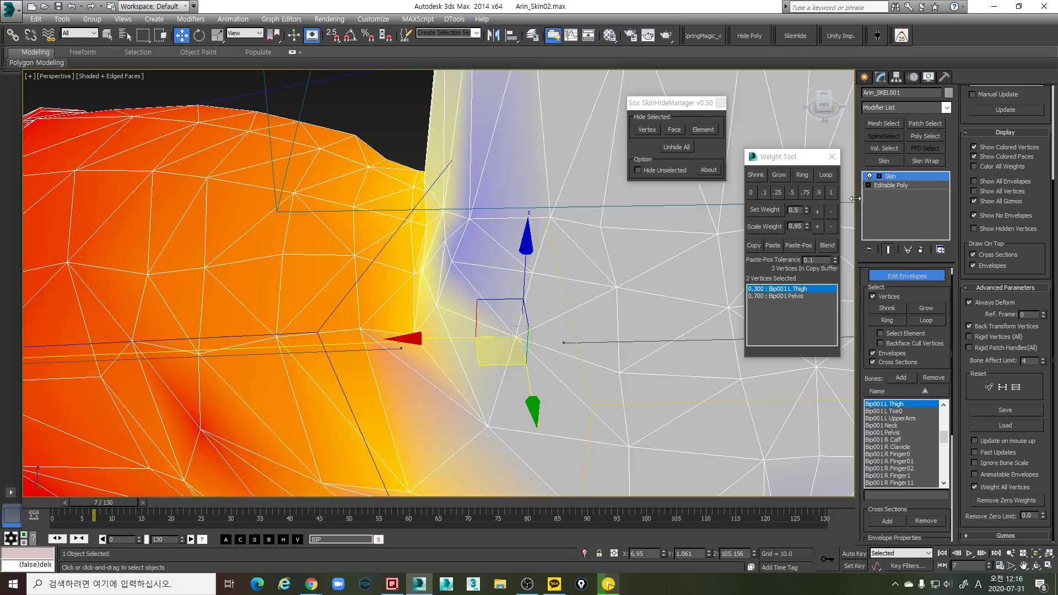
{"action": "left_click", "coordinate": [817, 212]}
{"action": "left_click", "coordinate": [830, 212]}
{"action": "left_click", "coordinate": [830, 212]}
{"action": "left_click", "coordinate": [830, 212]}
Select the vertex pair just below on the rear crease and set its Bip001 L Thigh weight to 0.3
{"action": "key", "text": "F3"}
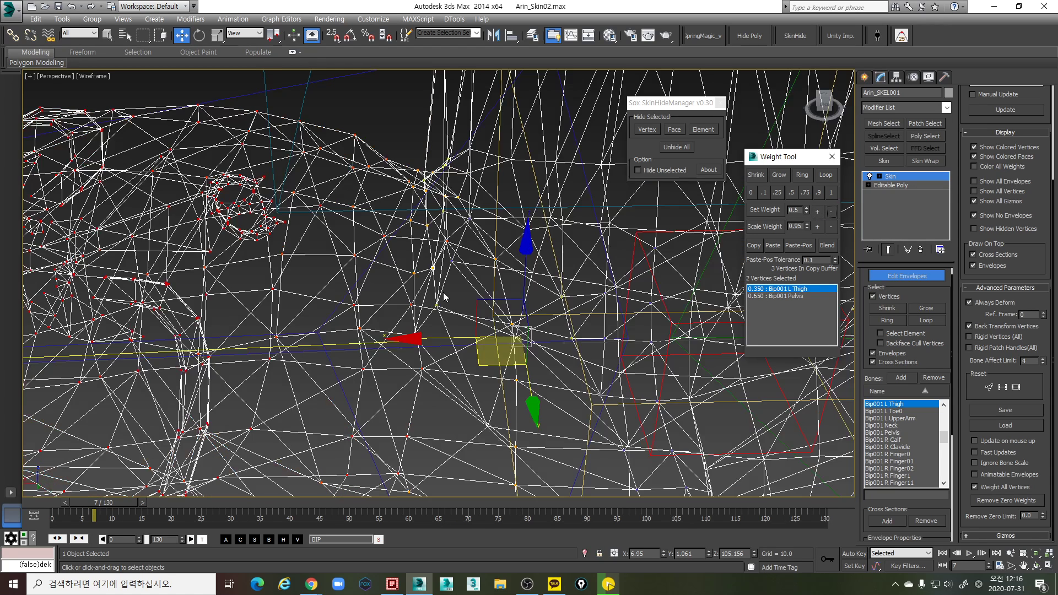
{"action": "key", "text": "F3"}
{"action": "left_click", "coordinate": [817, 213]}
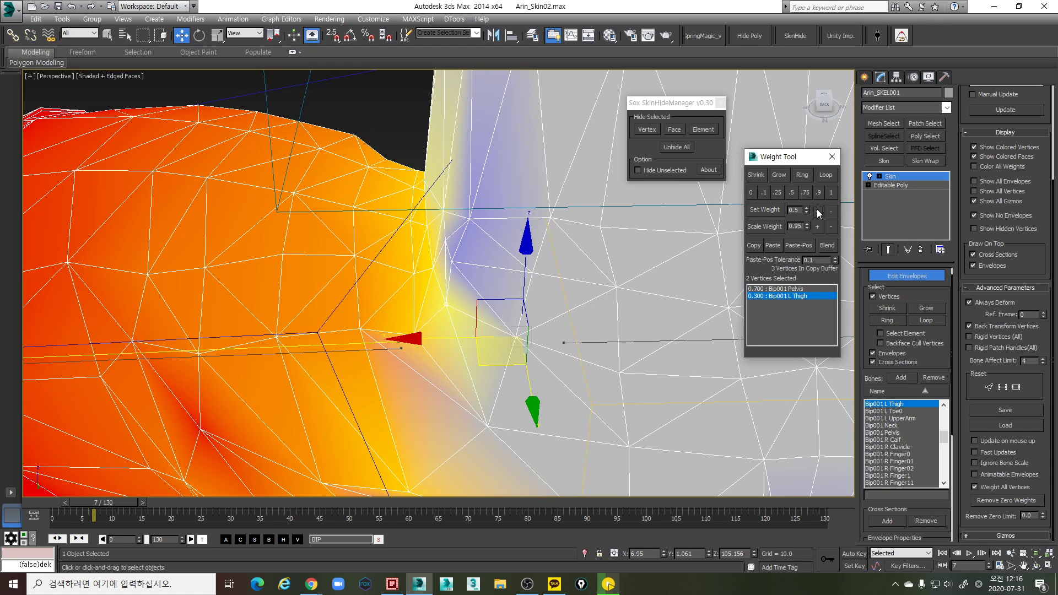
Select the single vertex under the buttock where the thigh meets the pelvis and set its Bip001 L Thigh weight to 0.85
{"action": "mouse_move", "coordinate": [572, 210]}
{"action": "middle_mouse_down", "text": "alt"}
{"action": "mouse_move", "coordinate": [502, 214]}
{"action": "mouse_move", "coordinate": [467, 239]}
{"action": "mouse_move", "coordinate": [473, 263]}
{"action": "middle_mouse_up", "text": "alt"}
{"action": "key", "text": "F3"}
{"action": "left_click", "coordinate": [463, 318]}
{"action": "key", "text": "F3"}
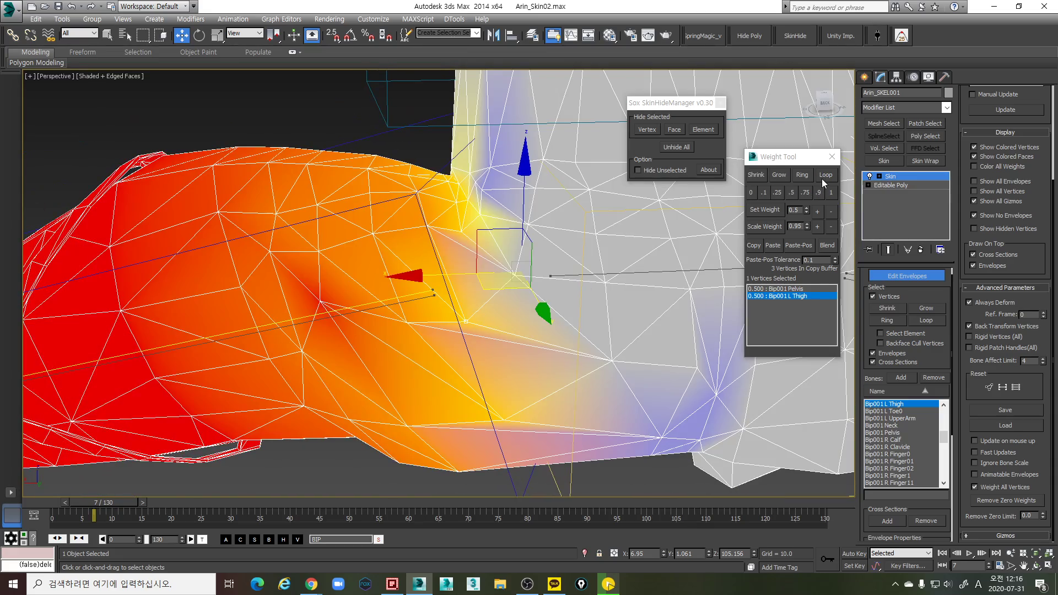
{"action": "left_click", "coordinate": [777, 192]}
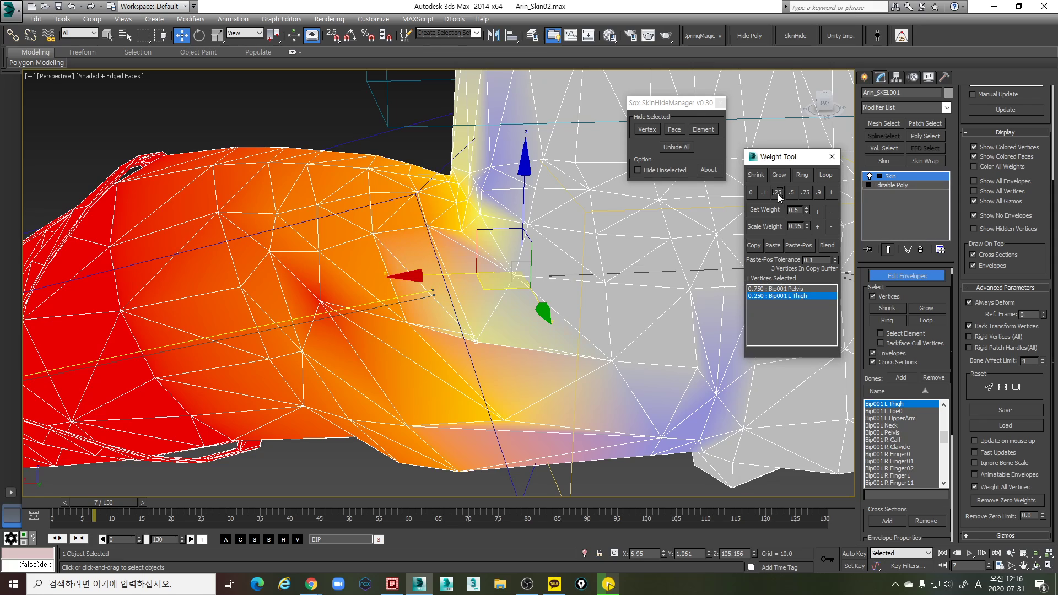
{"action": "left_click", "coordinate": [813, 210]}
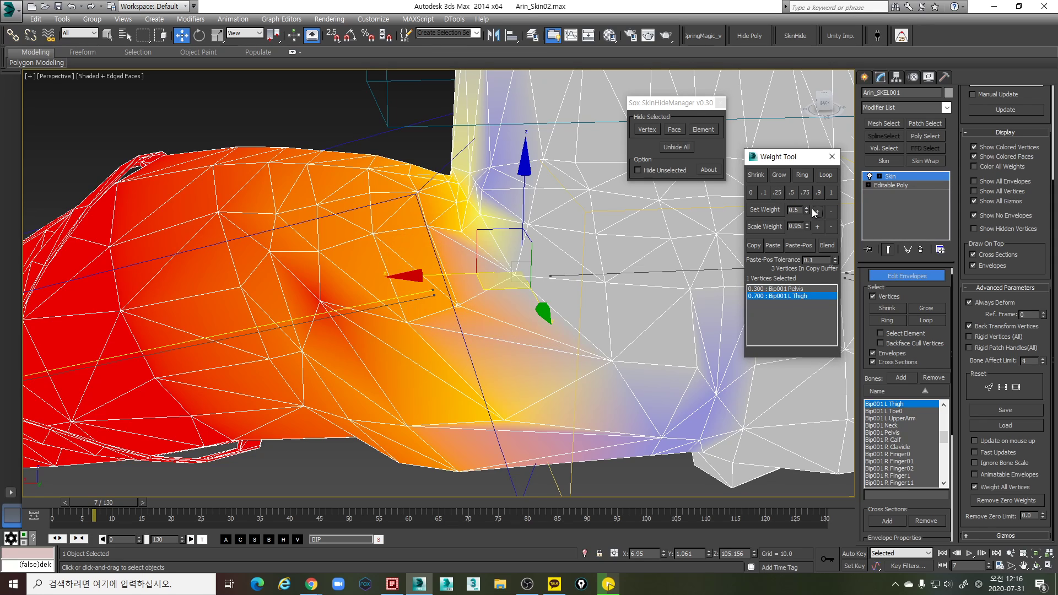
{"action": "left_click", "coordinate": [805, 192]}
{"action": "left_click", "coordinate": [818, 192]}
{"action": "left_click", "coordinate": [831, 211]}
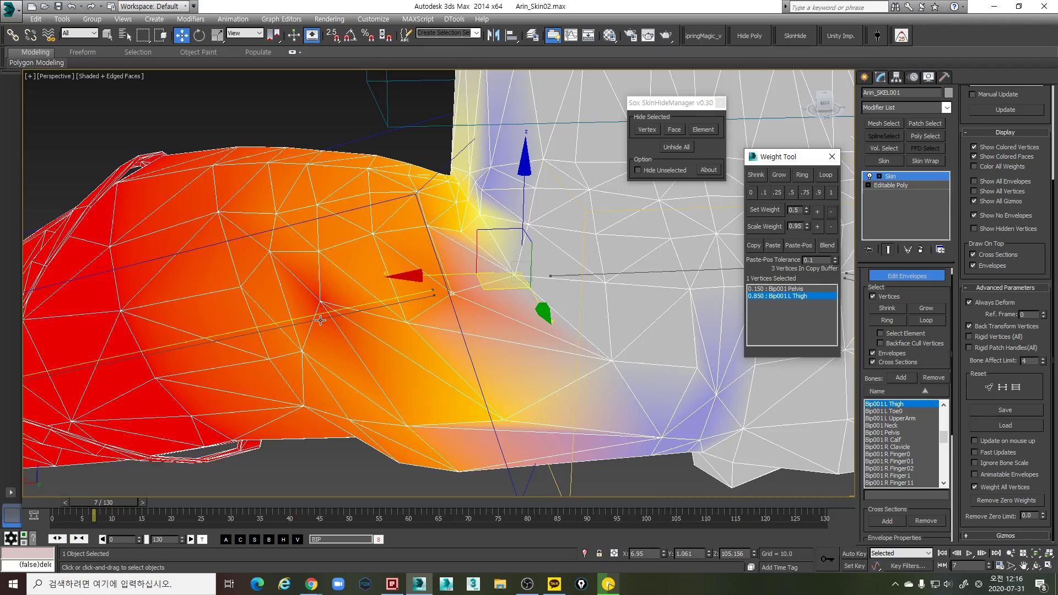
Select the fully thigh-weighted vertex on the back of the thigh and give it a Bip001 Pelvis weight of 0.25
{"action": "middle_click_drag", "start_coordinate": [333, 313], "coordinate": [395, 292]}
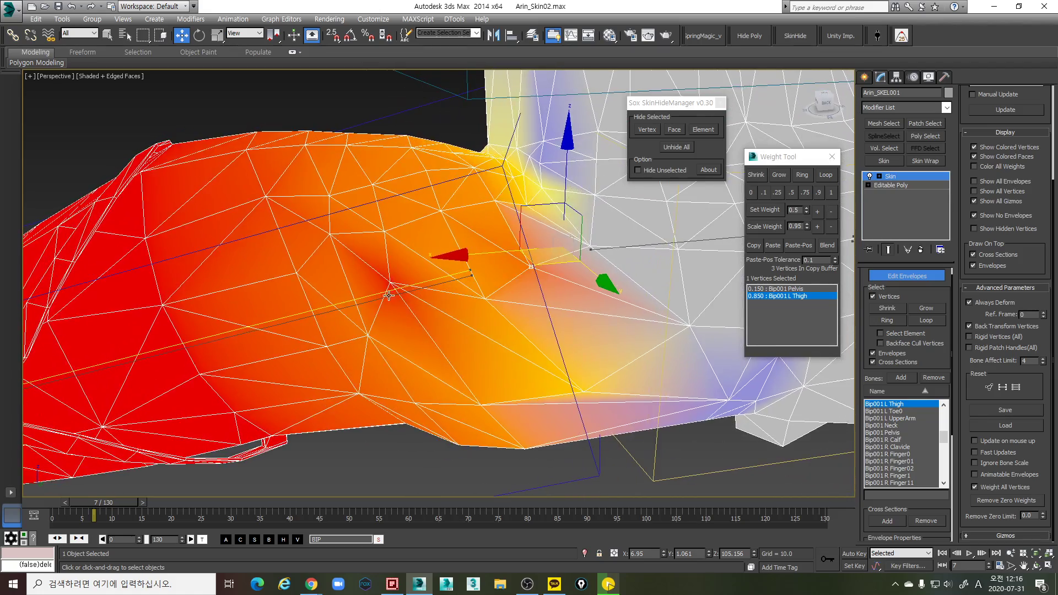
{"action": "key", "text": "F3"}
{"action": "left_click_drag", "start_coordinate": [406, 300], "coordinate": [406, 300]}
{"action": "key", "text": "F3"}
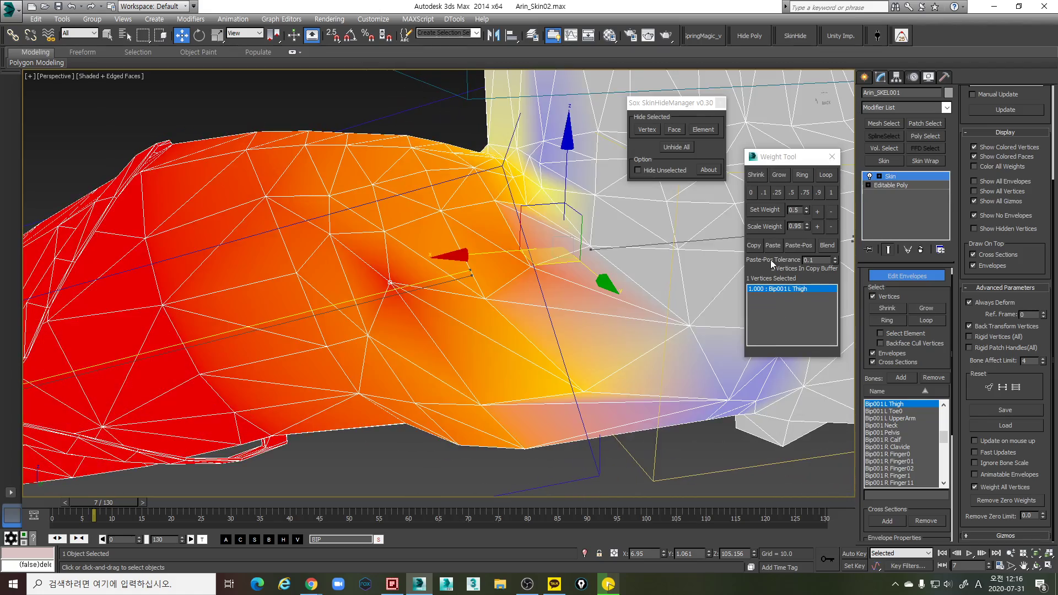
{"action": "middle_click_drag", "start_coordinate": [683, 338], "coordinate": [628, 295], "text": "alt"}
{"action": "left_click", "coordinate": [651, 263]}
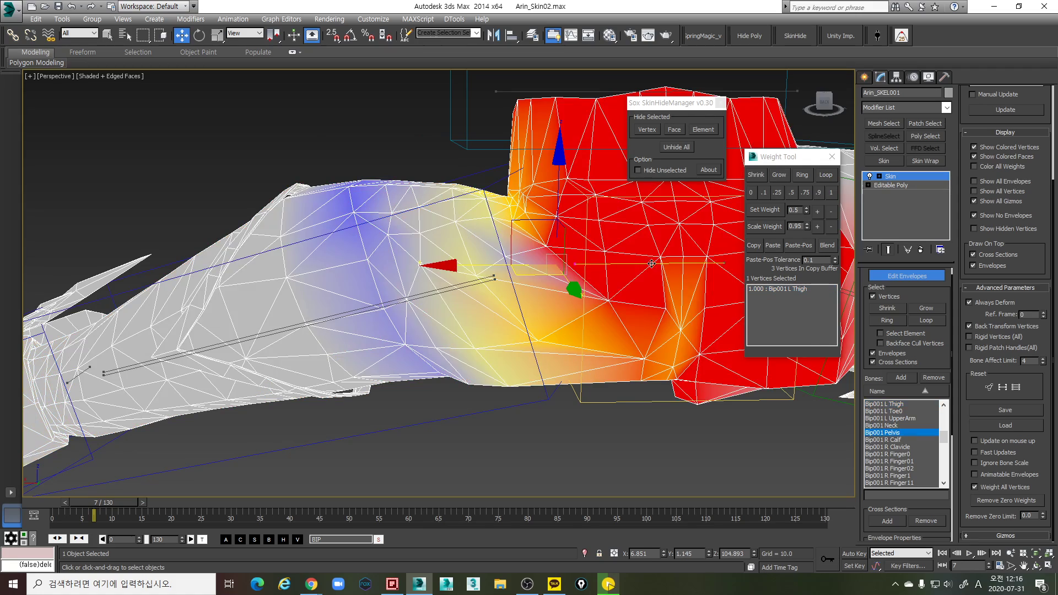
{"action": "left_click", "coordinate": [817, 211]}
{"action": "left_click", "coordinate": [776, 192]}
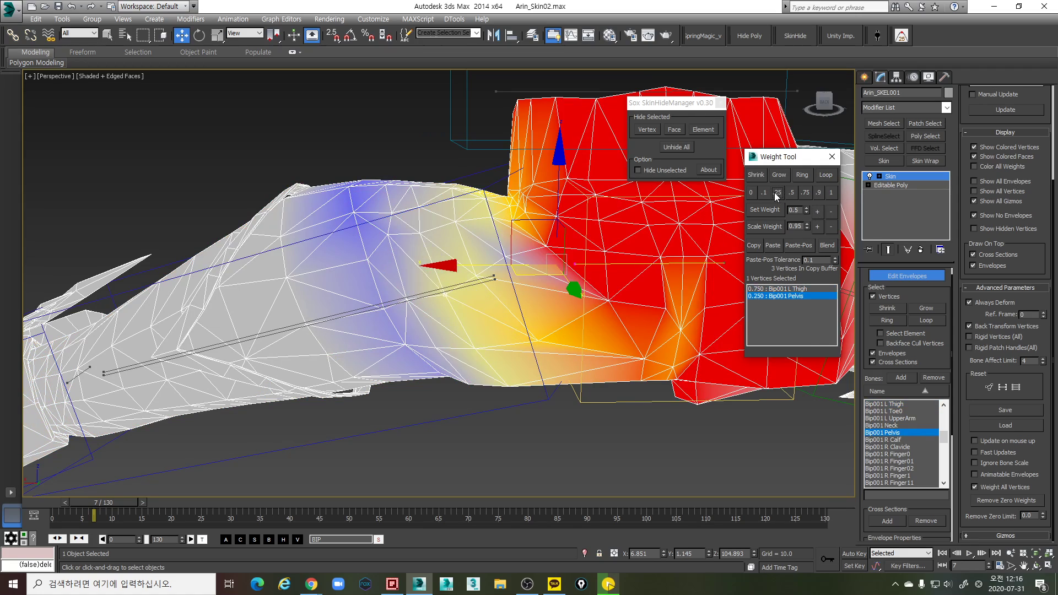
Interactively adjust the Bip001 Pelvis weight of a vertex on the underside of the upper thigh to 0.389
{"action": "middle_click_drag", "start_coordinate": [628, 250], "coordinate": [529, 319], "text": "alt"}
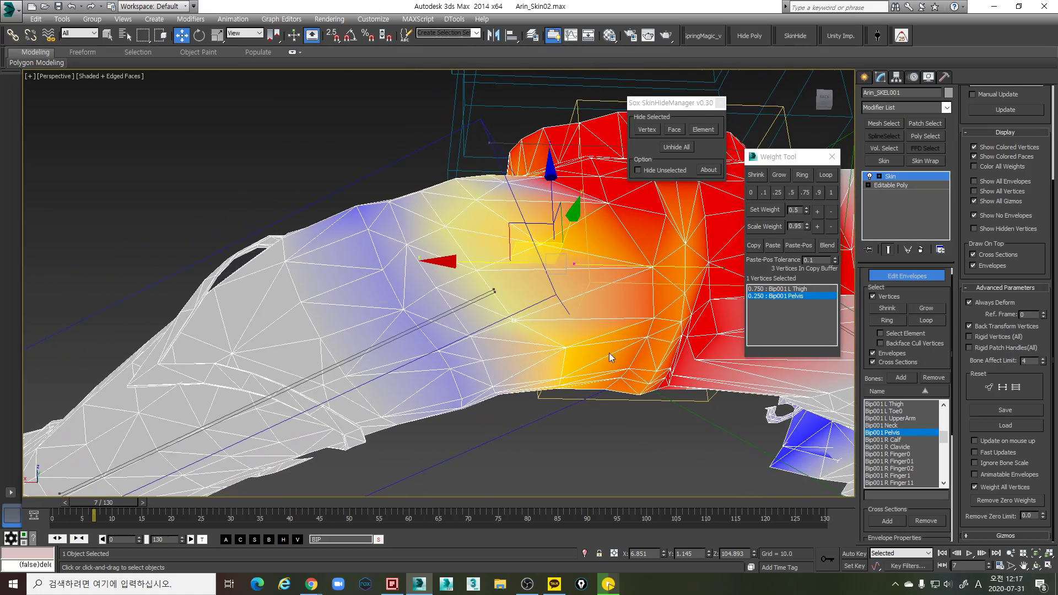
{"action": "key", "text": "ctrl+z"}
{"action": "left_click_drag", "start_coordinate": [628, 443], "coordinate": [641, 442]}
{"action": "key", "text": "w"}
{"action": "middle_click_drag", "start_coordinate": [593, 339], "coordinate": [500, 308], "text": "alt"}
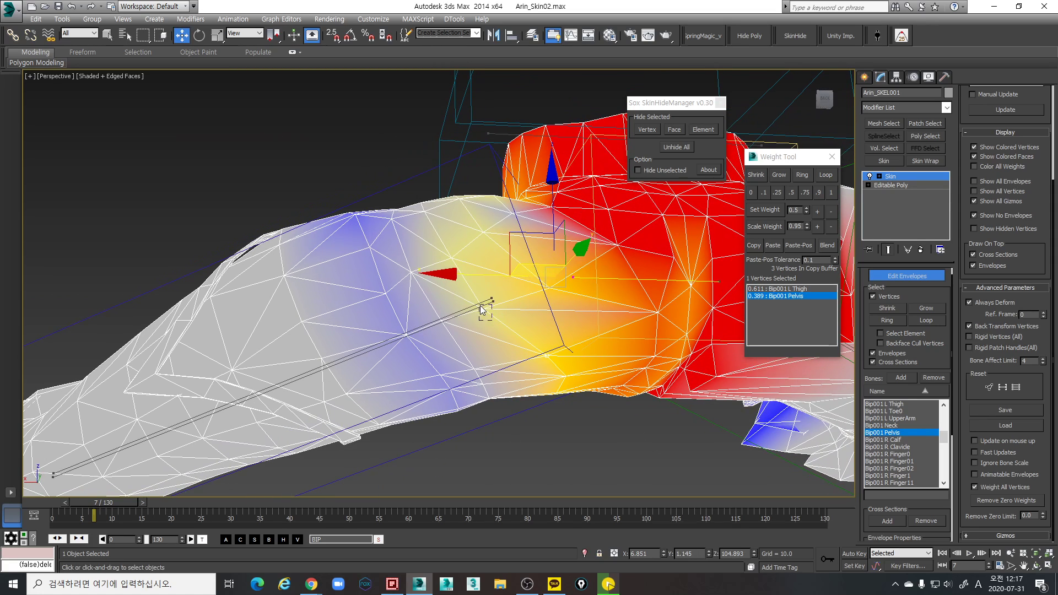
Select the neighbouring vertex on the back of the upper thigh and interactively set its Bip001 Pelvis weight to 0.333
{"action": "key", "text": "F3"}
{"action": "key", "text": "F3"}
{"action": "key", "text": "s"}
{"action": "left_click_drag", "start_coordinate": [574, 429], "coordinate": [567, 433]}
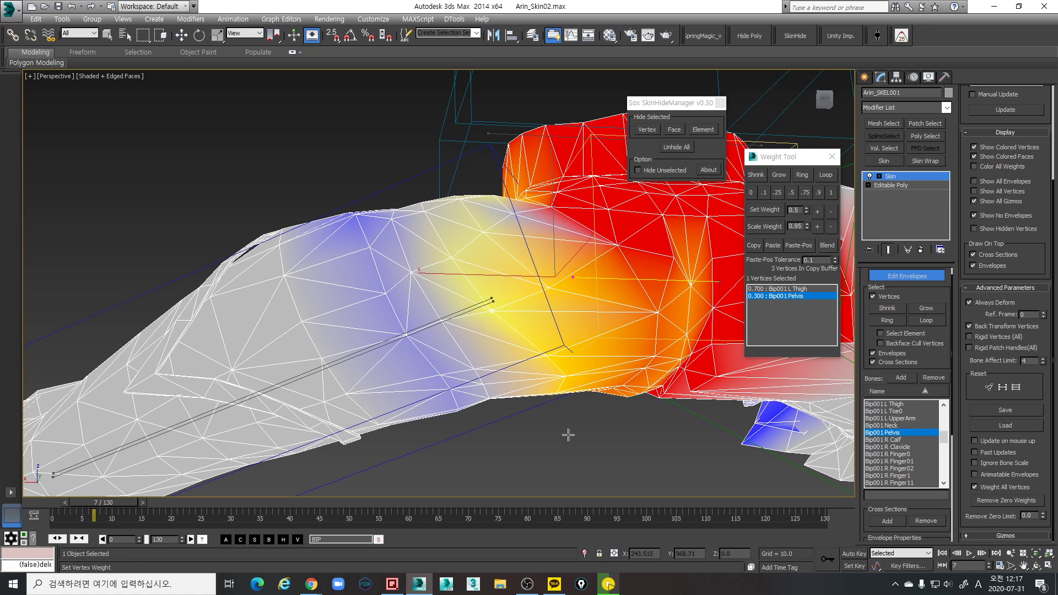
{"action": "key", "text": "w"}
{"action": "middle_click_drag", "start_coordinate": [567, 433], "coordinate": [599, 324], "text": "alt"}
Select two vertices on the lower buttock beside the pelvis area and interactively set their Bip001 Pelvis weight to 0.738
{"action": "key", "text": "F3"}
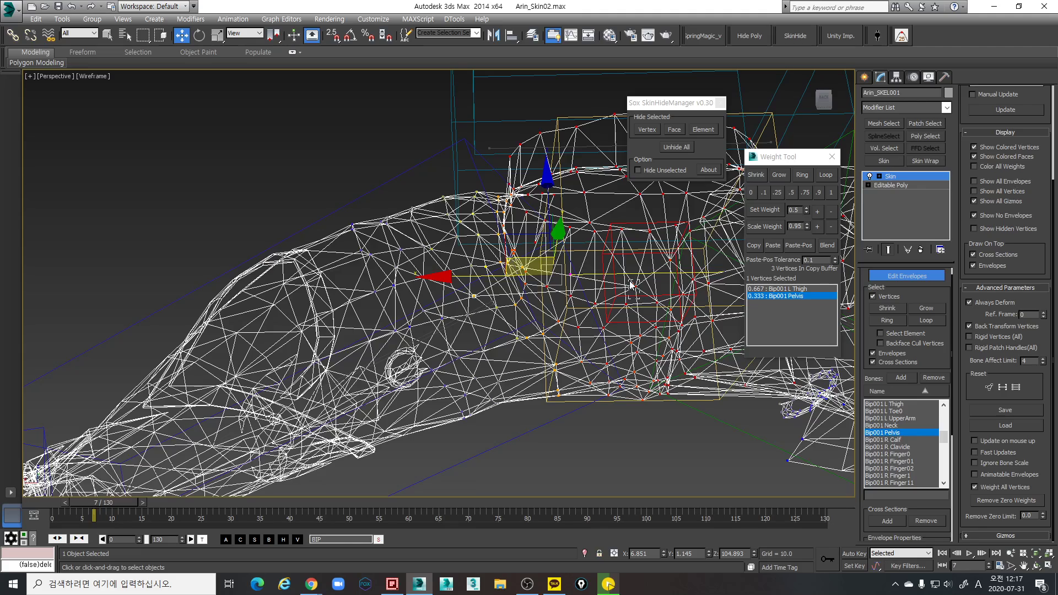
{"action": "key", "text": "F3"}
{"action": "mouse_move", "coordinate": [630, 285]}
{"action": "middle_mouse_down", "text": "alt"}
{"action": "mouse_move", "coordinate": [640, 366]}
{"action": "mouse_move", "coordinate": [692, 332]}
{"action": "middle_mouse_up", "text": "alt"}
{"action": "left_click", "coordinate": [600, 351]}
{"action": "key", "text": "s"}
{"action": "mouse_move", "coordinate": [600, 441]}
{"action": "left_mouse_down"}
{"action": "mouse_move", "coordinate": [585, 437]}
{"action": "mouse_move", "coordinate": [598, 433]}
{"action": "left_mouse_up"}
{"action": "key", "text": "w"}
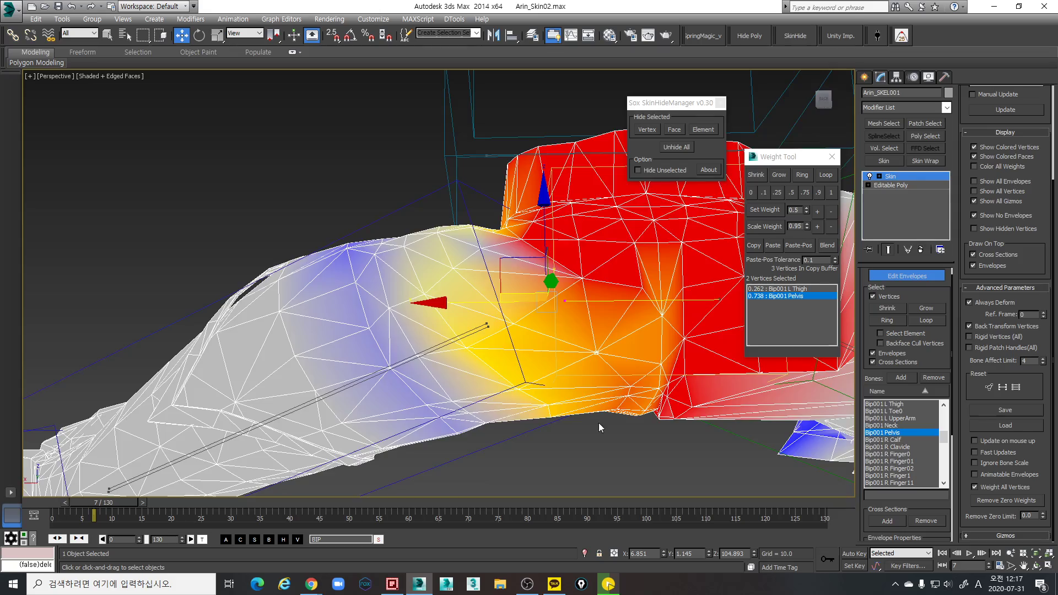
Try interactively changing the Bip001 Pelvis weight of vertices along the buttock's lower edge, and undo the change
{"action": "mouse_move", "coordinate": [600, 427]}
{"action": "middle_mouse_down", "text": "alt"}
{"action": "mouse_move", "coordinate": [619, 349]}
{"action": "mouse_move", "coordinate": [609, 338]}
{"action": "mouse_move", "coordinate": [595, 348]}
{"action": "mouse_move", "coordinate": [571, 317]}
{"action": "mouse_move", "coordinate": [533, 340]}
{"action": "mouse_move", "coordinate": [526, 367]}
{"action": "mouse_move", "coordinate": [560, 359]}
{"action": "mouse_move", "coordinate": [513, 368]}
{"action": "middle_mouse_up", "text": "alt"}
{"action": "key", "text": "F3"}
{"action": "key", "text": "F3"}
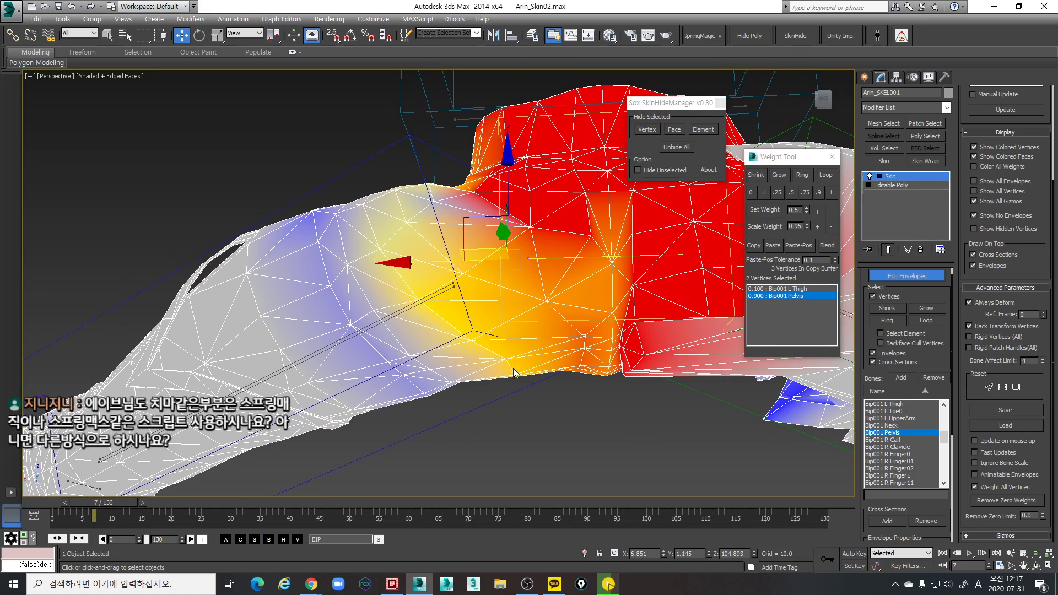
{"action": "middle_click_drag", "start_coordinate": [589, 323], "coordinate": [599, 344], "text": "alt"}
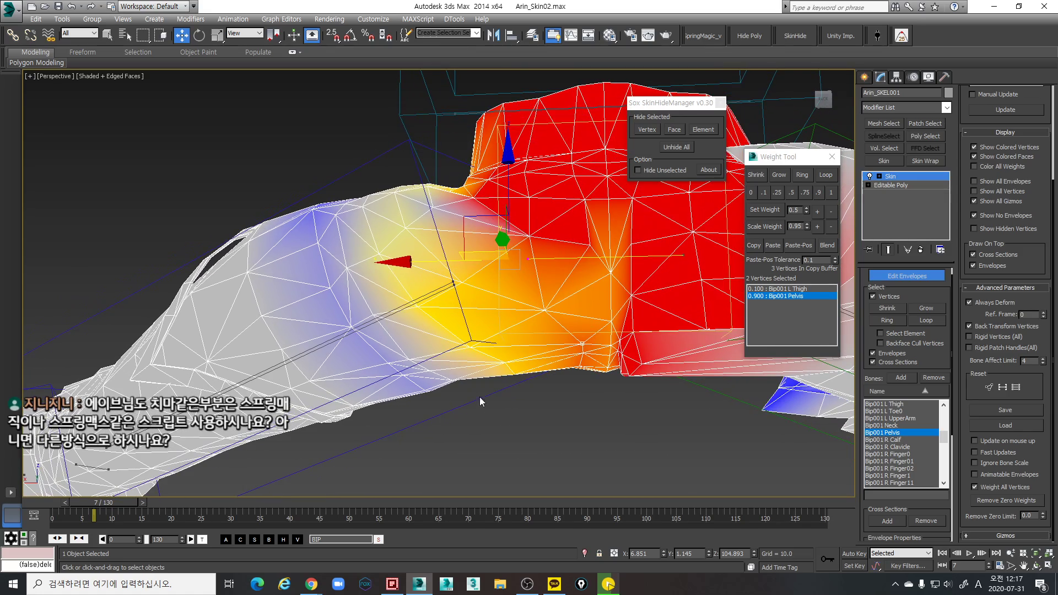
{"action": "key", "text": "F3"}
{"action": "left_click_drag", "start_coordinate": [516, 381], "coordinate": [502, 361]}
{"action": "key", "text": "F3"}
{"action": "middle_click_drag", "start_coordinate": [510, 368], "coordinate": [540, 395], "text": "alt"}
{"action": "key", "text": "a"}
{"action": "left_click_drag", "start_coordinate": [569, 413], "coordinate": [576, 414]}
{"action": "key", "text": "w"}
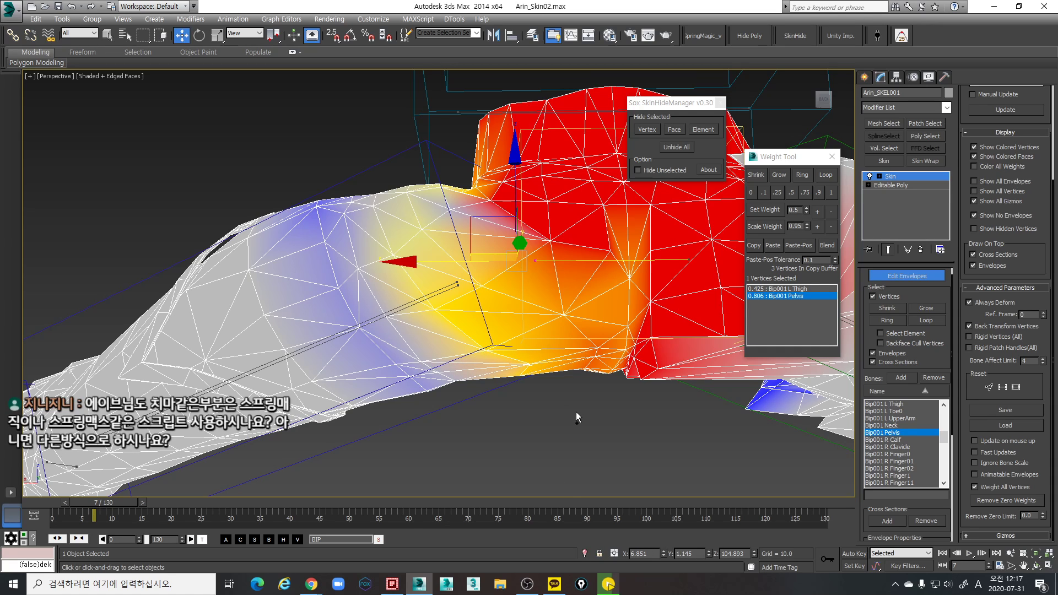
{"action": "key", "text": "ctrl+z"}
Set the Bip001 Pelvis weight of the single vertex on the lower edge of the upper thigh to 0.55
{"action": "middle_click_drag", "start_coordinate": [608, 372], "coordinate": [599, 356], "text": "alt"}
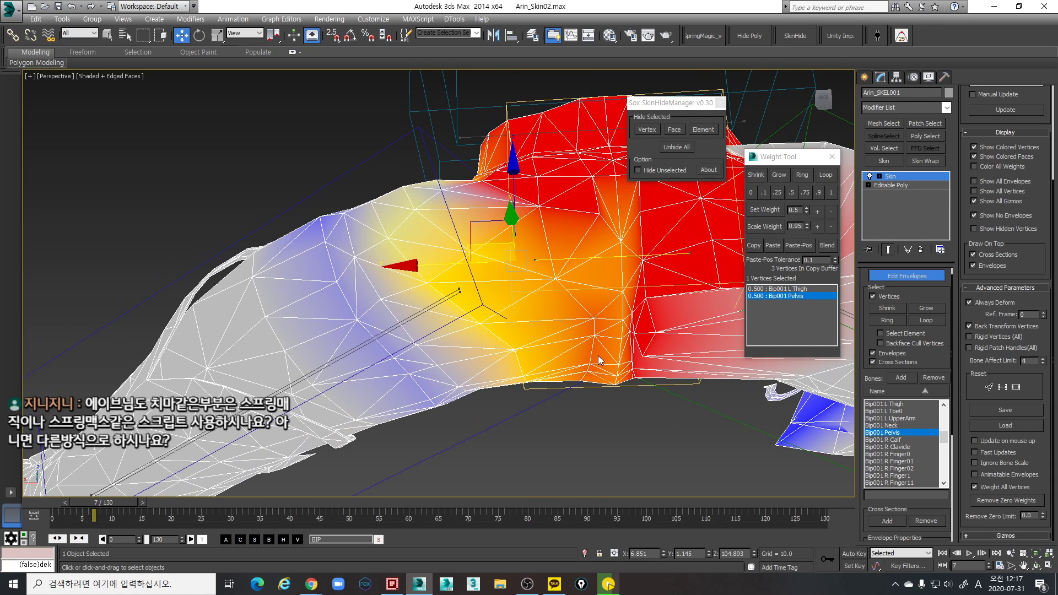
{"action": "left_click", "coordinate": [816, 212]}
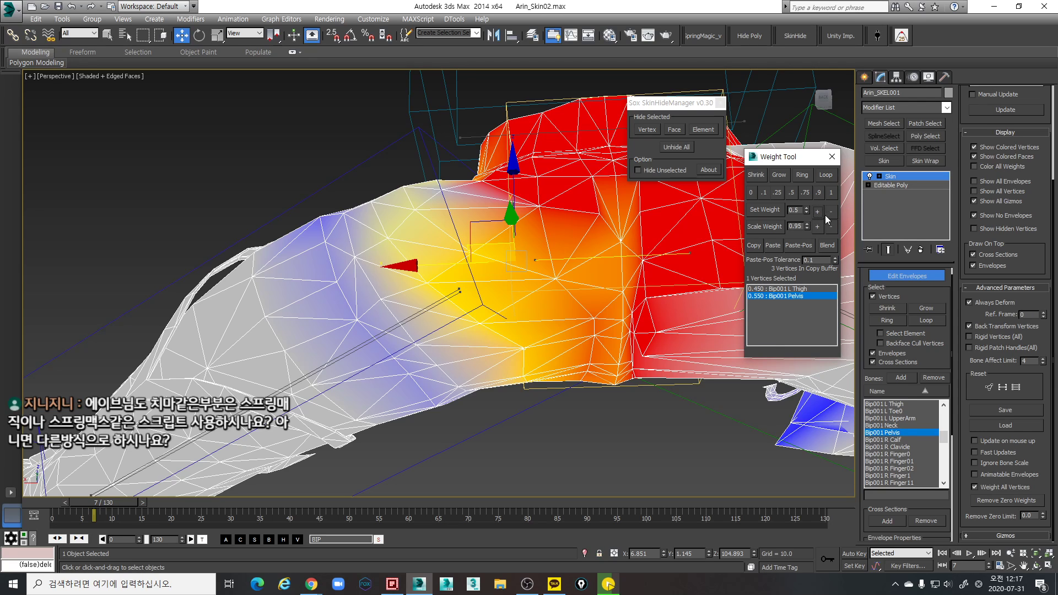
Lower the Bip001 Pelvis weight of the selected vertex on the upper thigh's lower edge to 0.45
{"action": "left_click", "coordinate": [828, 212]}
{"action": "left_click", "coordinate": [828, 211]}
{"action": "middle_click_drag", "start_coordinate": [616, 309], "coordinate": [601, 326], "text": "alt"}
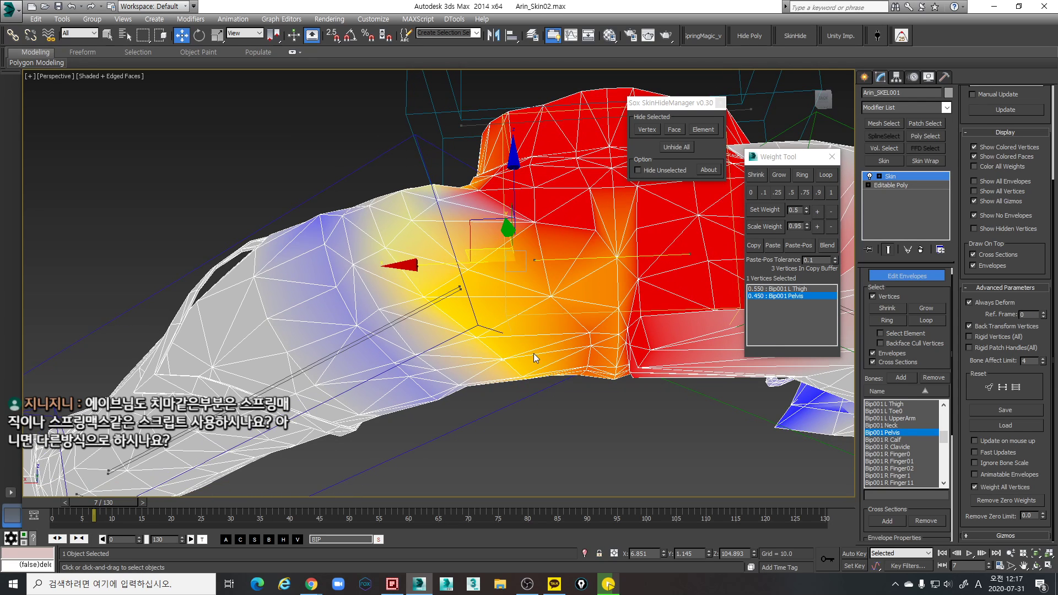
{"action": "middle_click_drag", "start_coordinate": [533, 352], "coordinate": [569, 392], "text": "alt"}
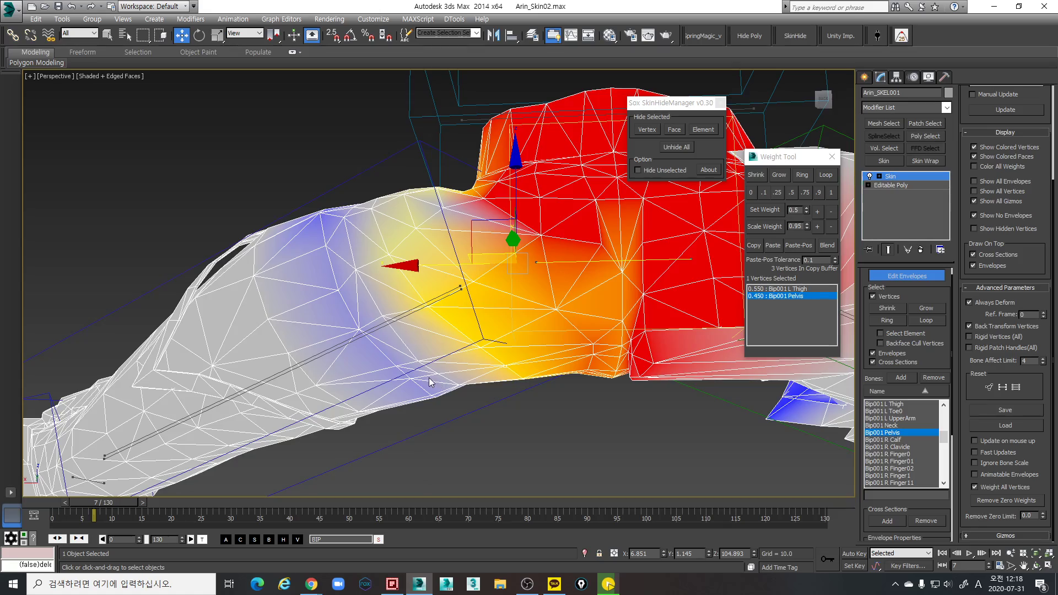
Select the two vertices on the lower buttock near the thigh and check their bone weights
{"action": "middle_click_drag", "start_coordinate": [566, 378], "coordinate": [555, 370], "text": "alt"}
{"action": "key", "text": "F3"}
{"action": "left_click_drag", "start_coordinate": [544, 353], "coordinate": [555, 371]}
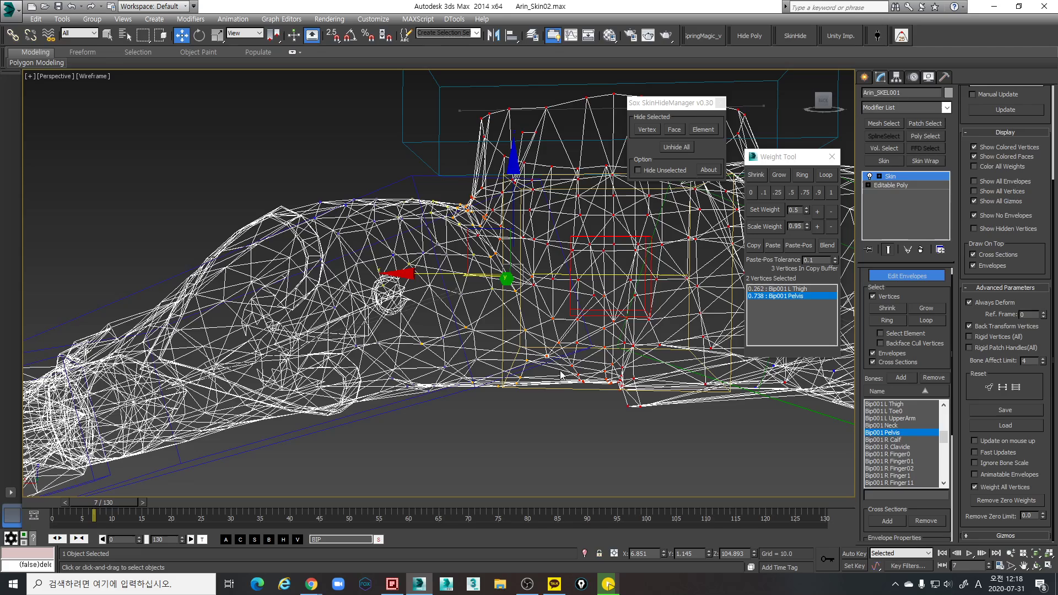
{"action": "key", "text": "F3"}
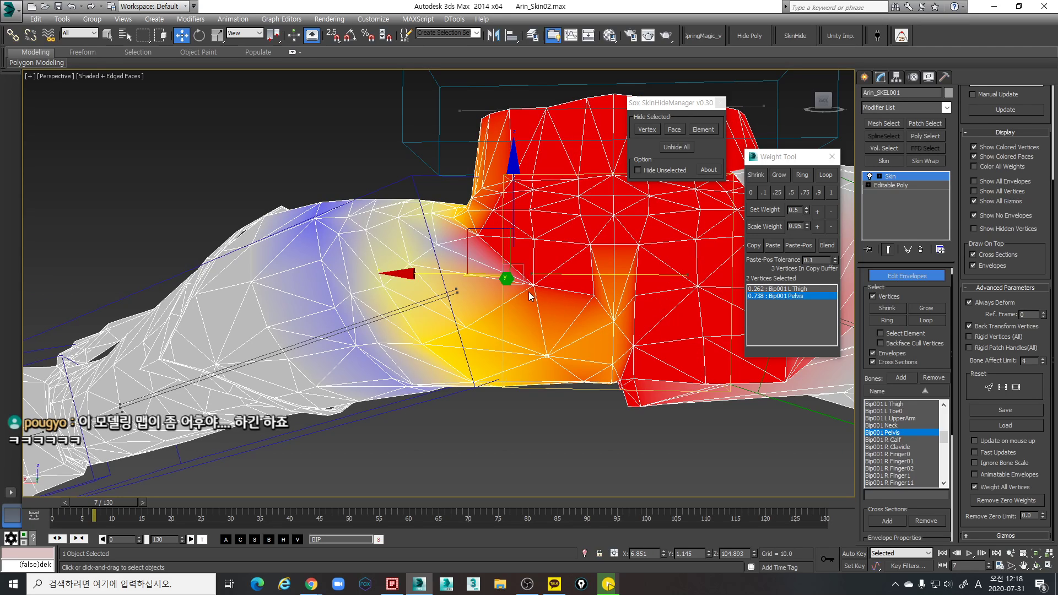
Select the single vertex where the back of the thigh meets the hip and set its Bip001 Pelvis weight to 0.25
{"action": "middle_click_drag", "start_coordinate": [528, 292], "coordinate": [462, 298], "text": "alt"}
{"action": "scroll", "coordinate": [463, 300], "scroll_direction": "up", "scroll_amount": 3}
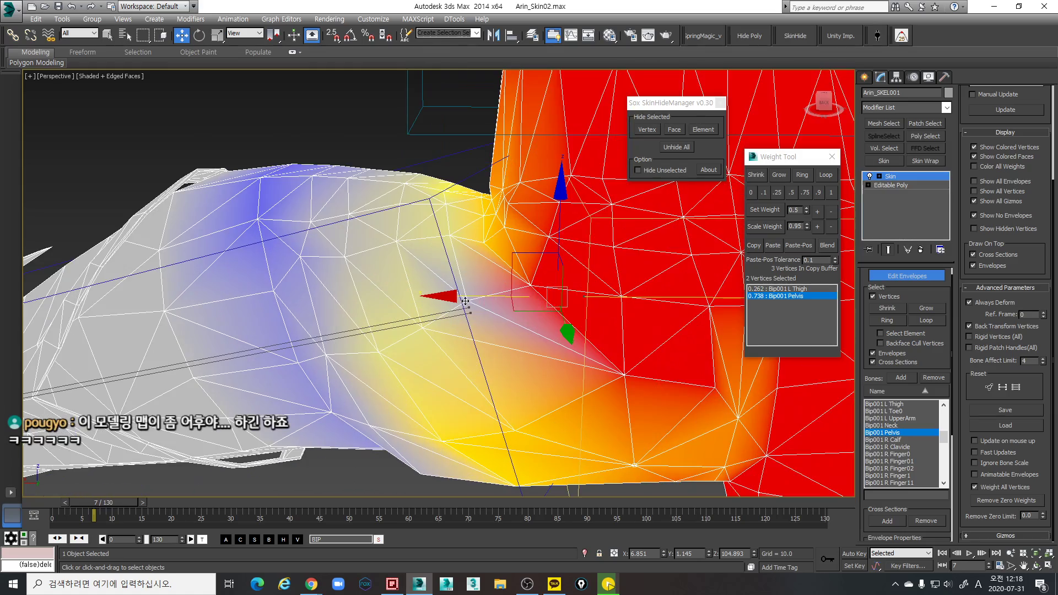
{"action": "key", "text": "F3"}
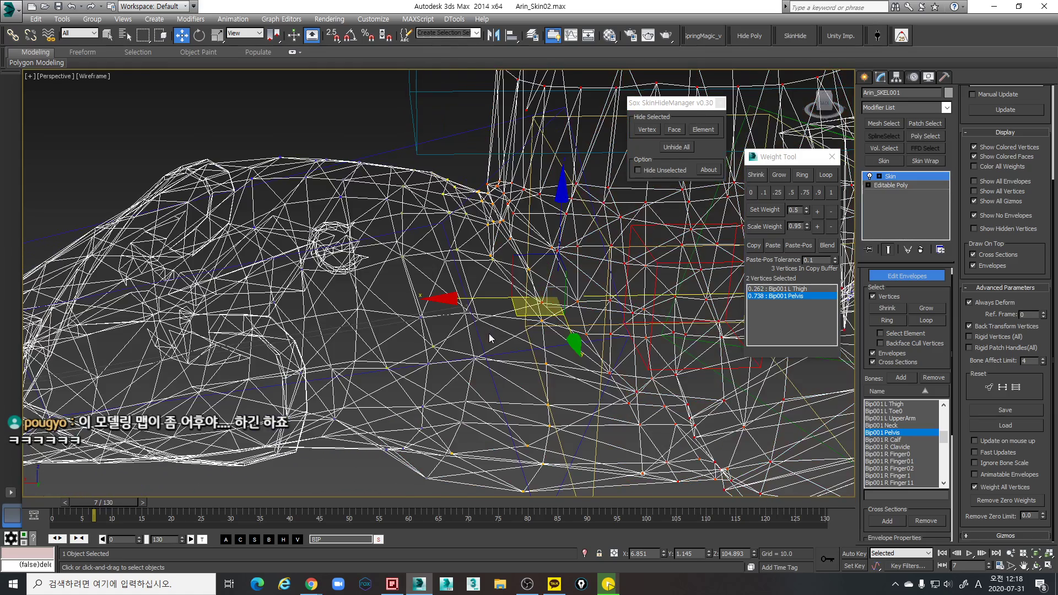
{"action": "left_click", "coordinate": [471, 313]}
{"action": "key", "text": "F3"}
{"action": "mouse_move", "coordinate": [510, 341]}
{"action": "middle_mouse_down"}
{"action": "mouse_move", "coordinate": [501, 334]}
{"action": "mouse_move", "coordinate": [613, 331]}
{"action": "middle_mouse_up"}
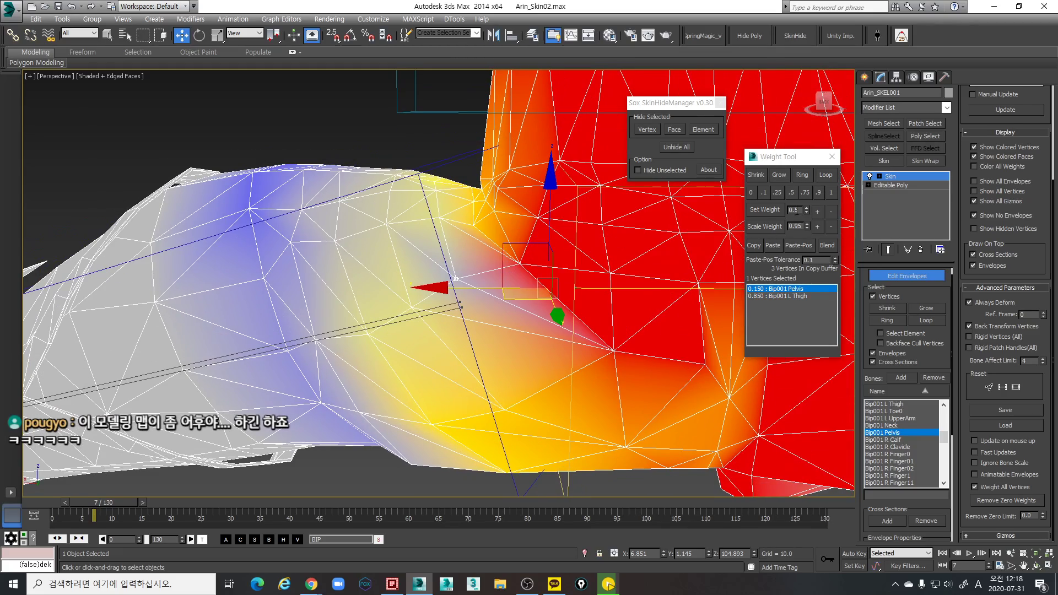
{"action": "left_click", "coordinate": [778, 192]}
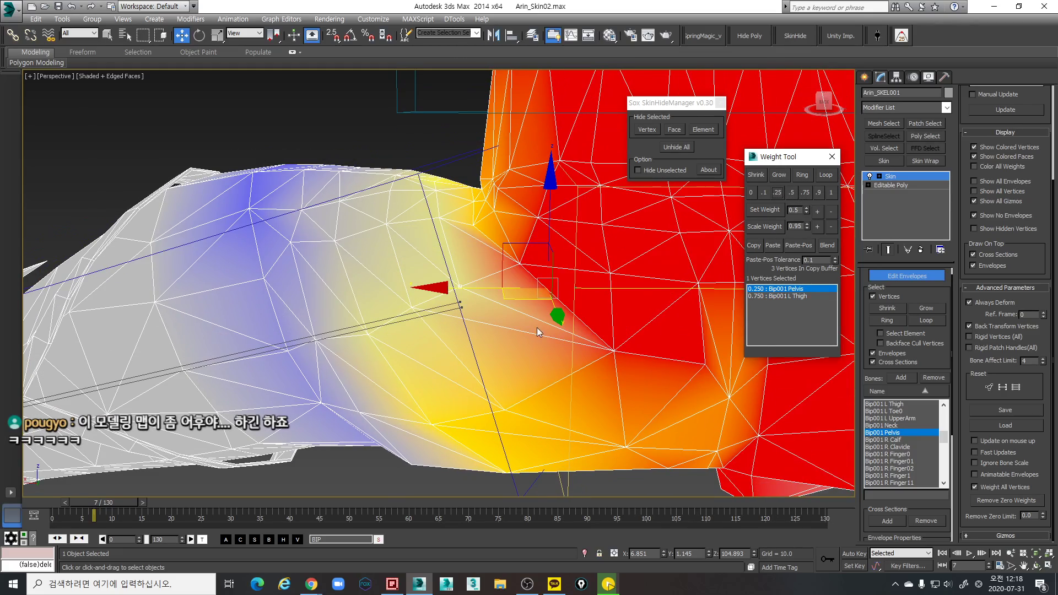
Select the two neighbouring vertices on the pelvis side of the hip, at the edge of the thigh blend
{"action": "scroll", "coordinate": [537, 327], "scroll_direction": "down", "scroll_amount": 3}
{"action": "mouse_move", "coordinate": [538, 327]}
{"action": "middle_mouse_down", "text": "alt"}
{"action": "mouse_move", "coordinate": [553, 300]}
{"action": "mouse_move", "coordinate": [539, 324]}
{"action": "mouse_move", "coordinate": [535, 308]}
{"action": "middle_mouse_up", "text": "alt"}
{"action": "scroll", "coordinate": [541, 301], "scroll_direction": "up", "scroll_amount": 3}
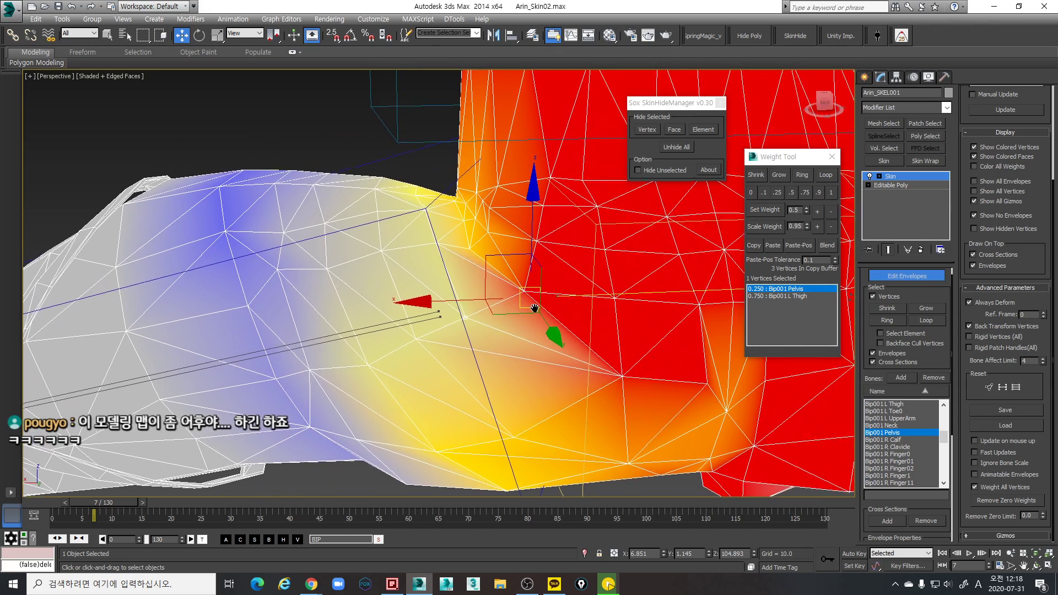
{"action": "key", "text": "F3"}
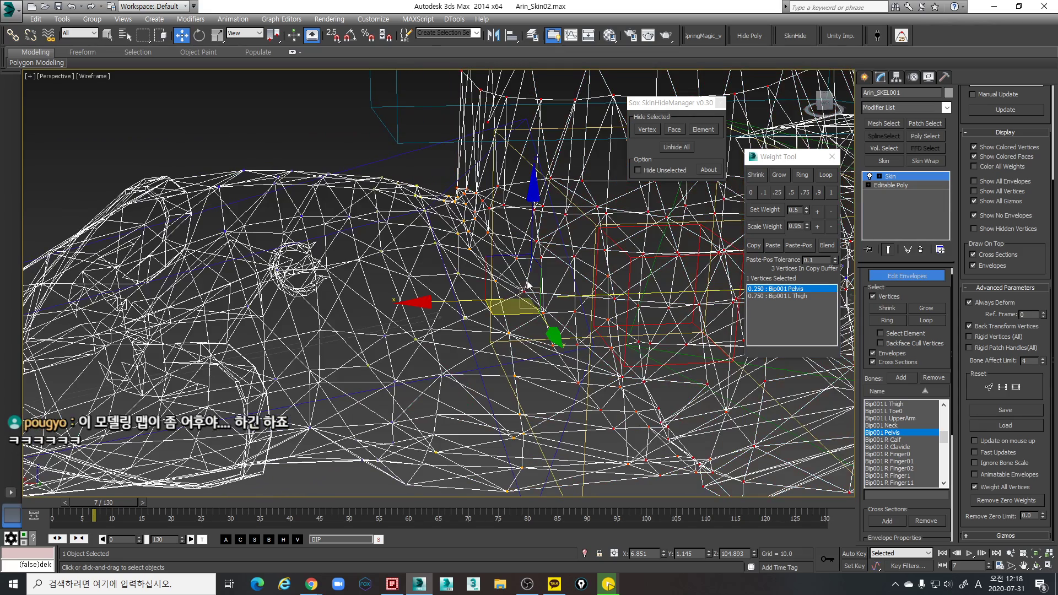
{"action": "left_click_drag", "start_coordinate": [517, 287], "coordinate": [529, 296]}
{"action": "key", "text": "F3"}
{"action": "middle_click_drag", "start_coordinate": [649, 278], "coordinate": [641, 265], "text": "alt"}
{"action": "middle_click_drag", "start_coordinate": [435, 318], "coordinate": [437, 308]}
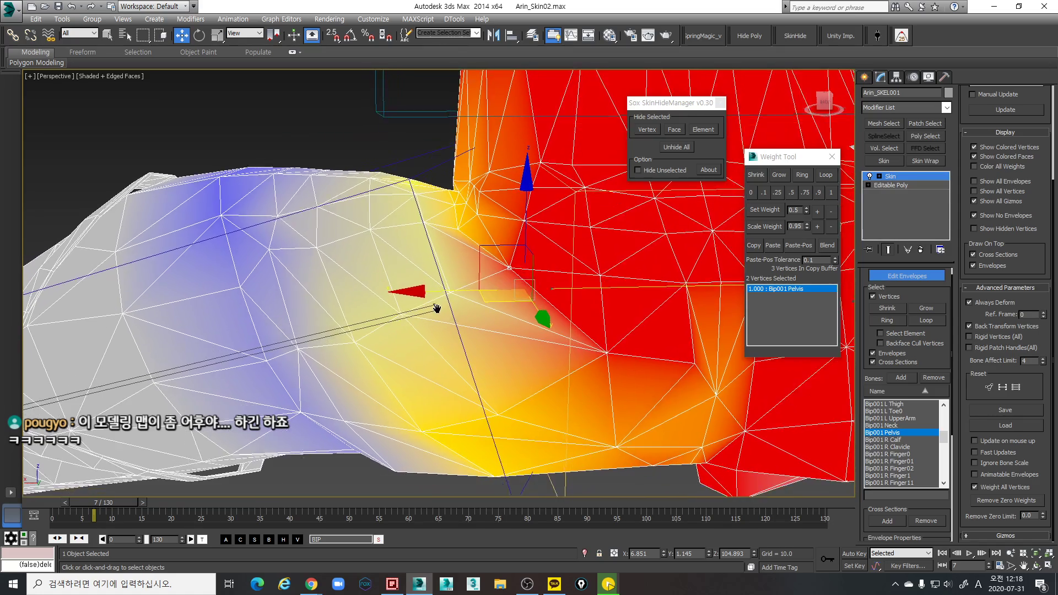
Make Bip001 L Thigh the active bone and give the two selected hip vertices a weight of 0.25
{"action": "scroll", "coordinate": [544, 291], "scroll_direction": "down", "scroll_amount": 3}
{"action": "middle_click_drag", "start_coordinate": [556, 290], "coordinate": [544, 292], "text": "alt"}
{"action": "middle_click_drag", "start_coordinate": [403, 355], "coordinate": [436, 358]}
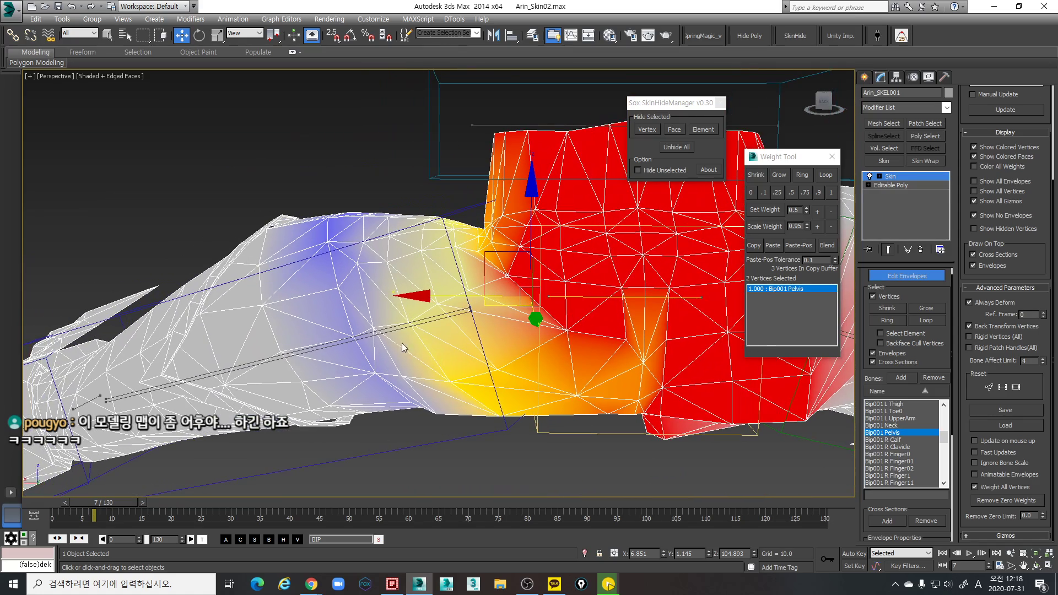
{"action": "left_click", "coordinate": [409, 328]}
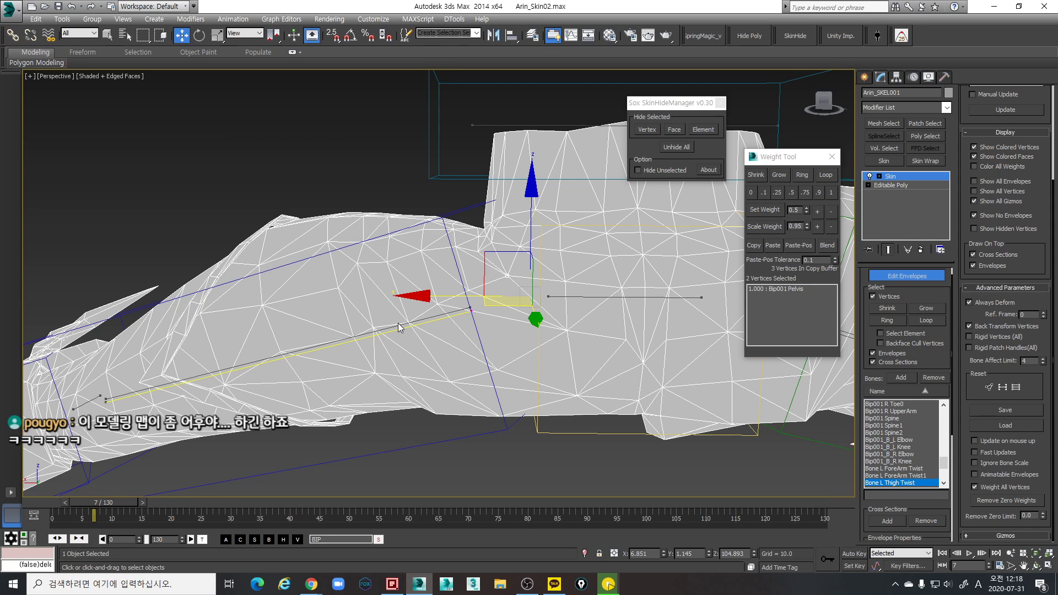
{"action": "left_click", "coordinate": [398, 327]}
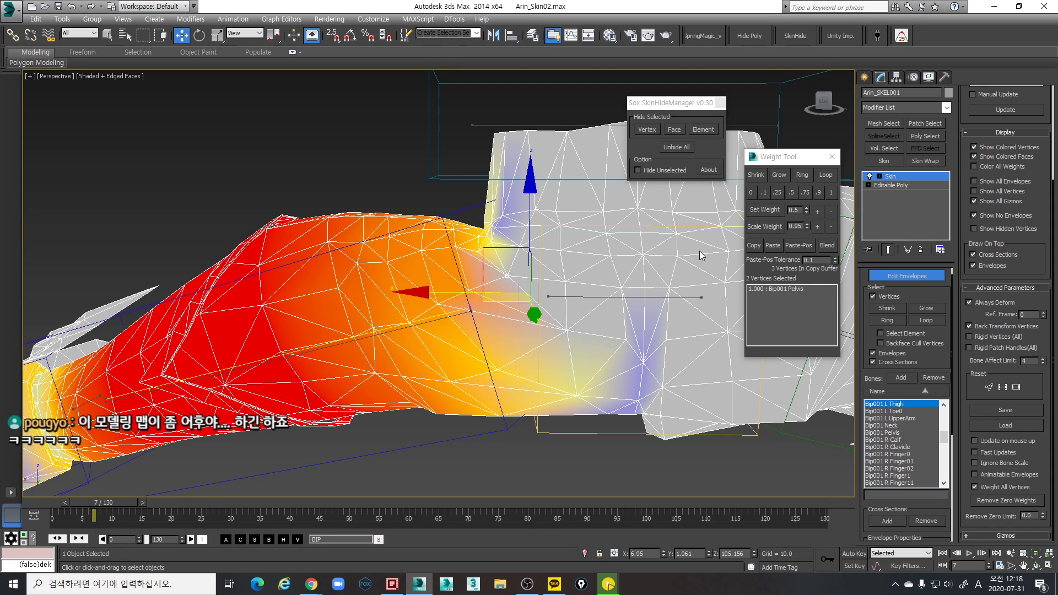
{"action": "left_click", "coordinate": [777, 193]}
{"action": "middle_click_drag", "start_coordinate": [457, 308], "coordinate": [481, 326], "text": "alt"}
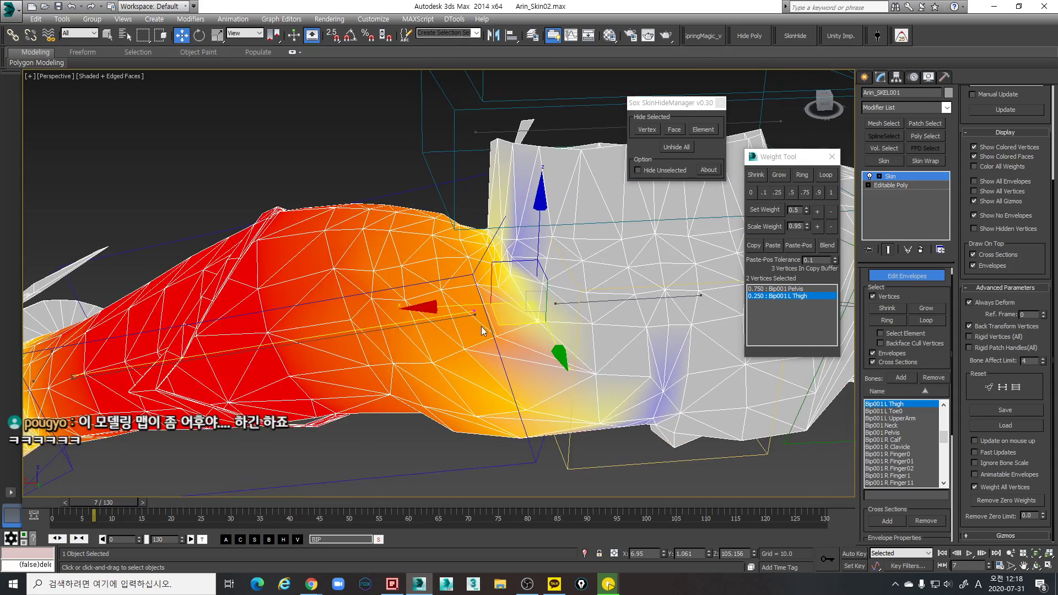
Select the single vertex just below the hip crease and set its Bip001 L Thigh weight to 0.45
{"action": "scroll", "coordinate": [499, 307], "scroll_direction": "up", "scroll_amount": 5}
{"action": "key", "text": "F3"}
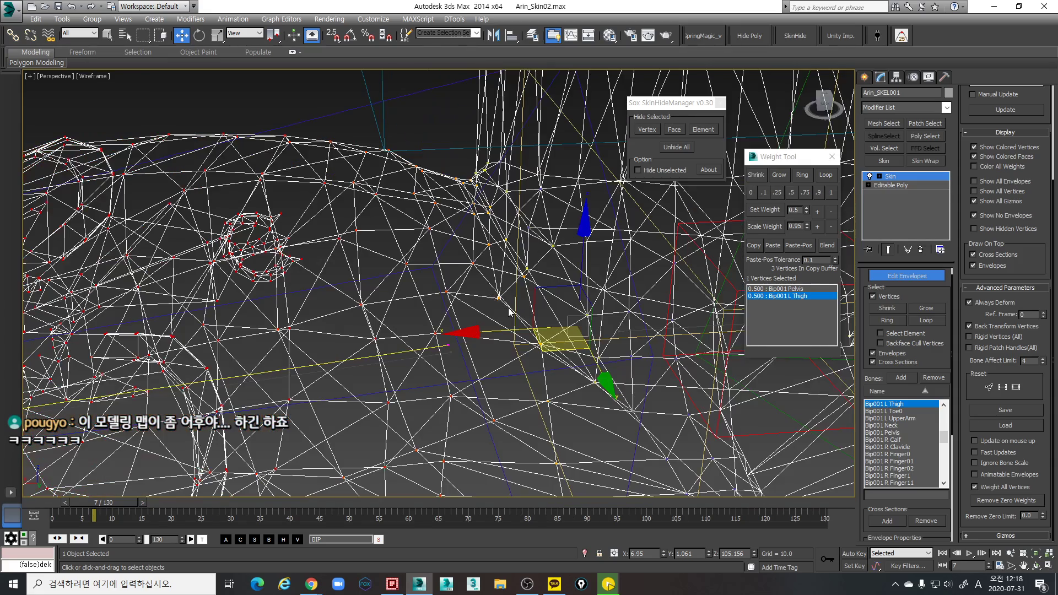
{"action": "key", "text": "F3"}
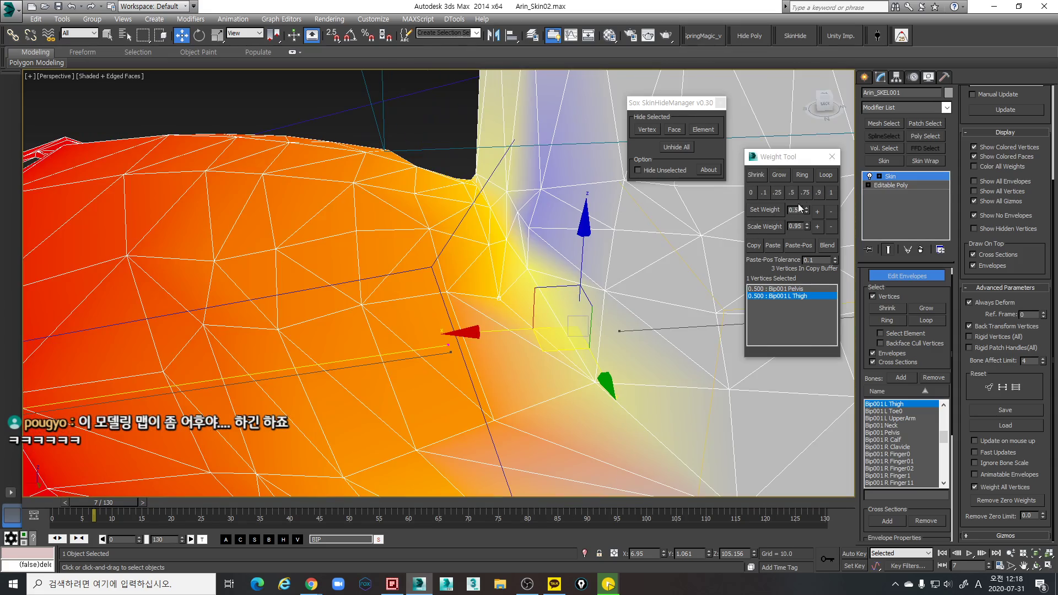
{"action": "left_click", "coordinate": [827, 210]}
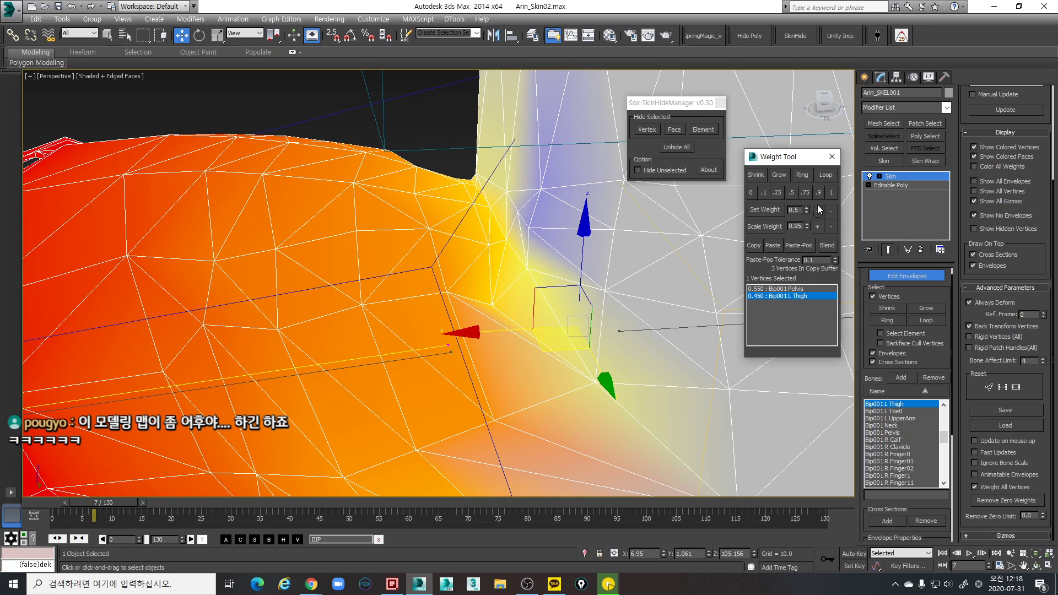
{"action": "left_click", "coordinate": [831, 214]}
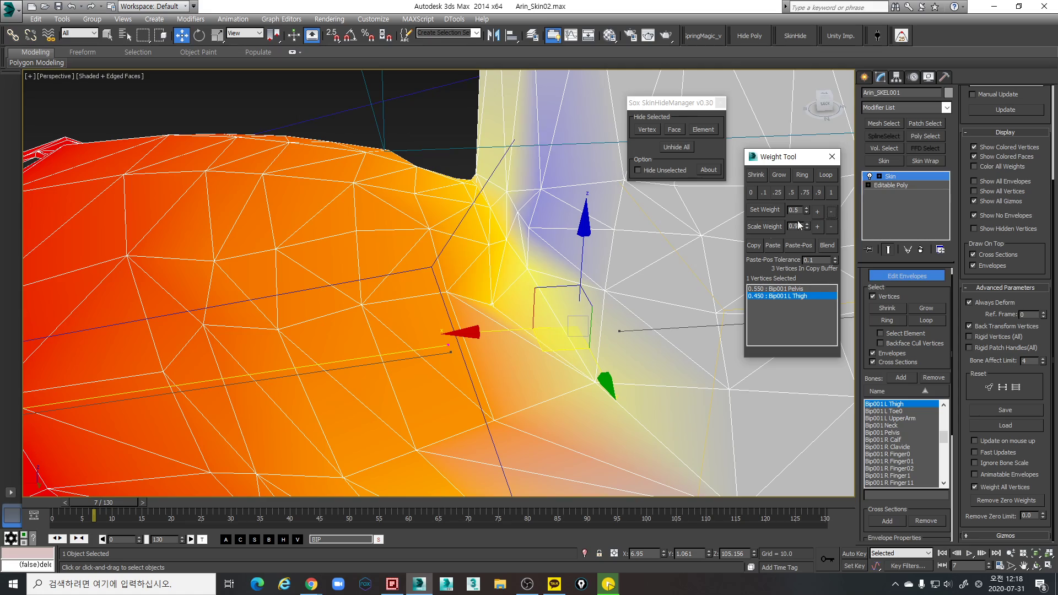
Select the adjacent vertex on the thigh side of the hip crease and set its Bip001 L Thigh weight to 0.55
{"action": "middle_click_drag", "start_coordinate": [567, 310], "coordinate": [460, 263], "text": "alt"}
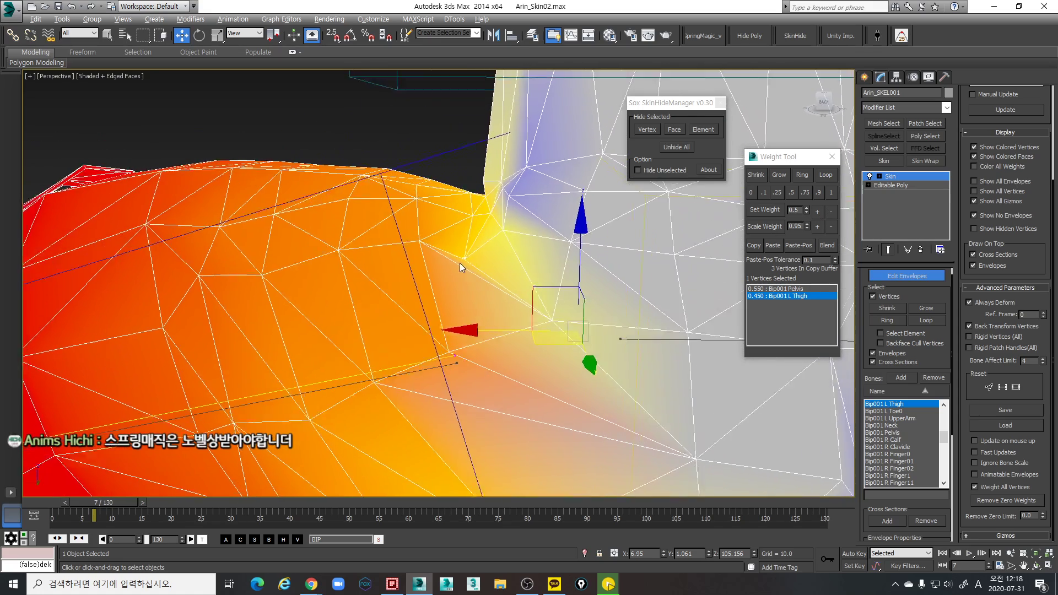
{"action": "left_click", "coordinate": [791, 192]}
{"action": "left_click", "coordinate": [818, 212]}
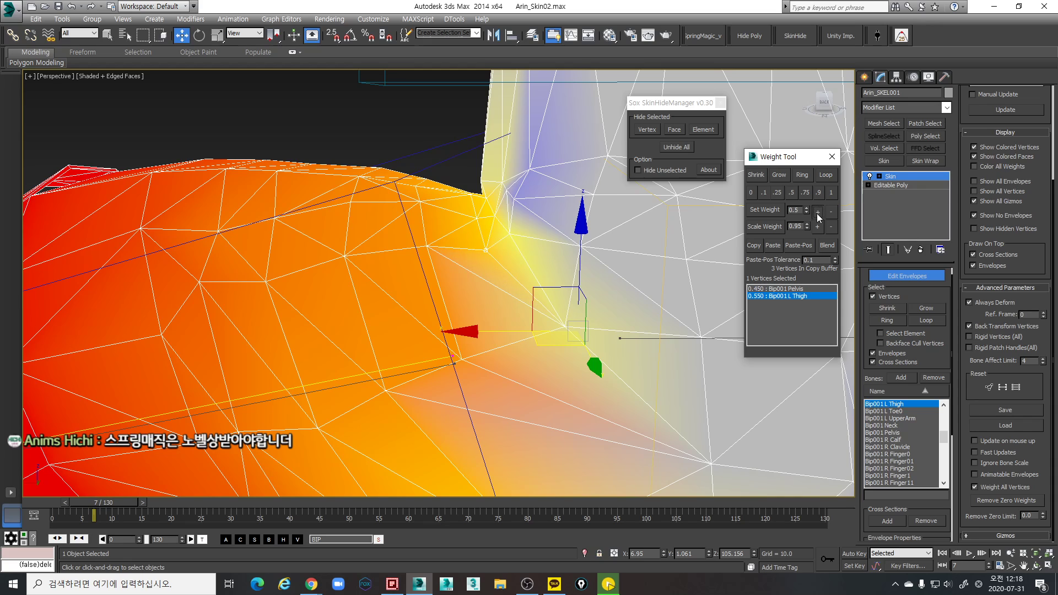
{"action": "left_click", "coordinate": [817, 213]}
{"action": "left_click", "coordinate": [830, 211]}
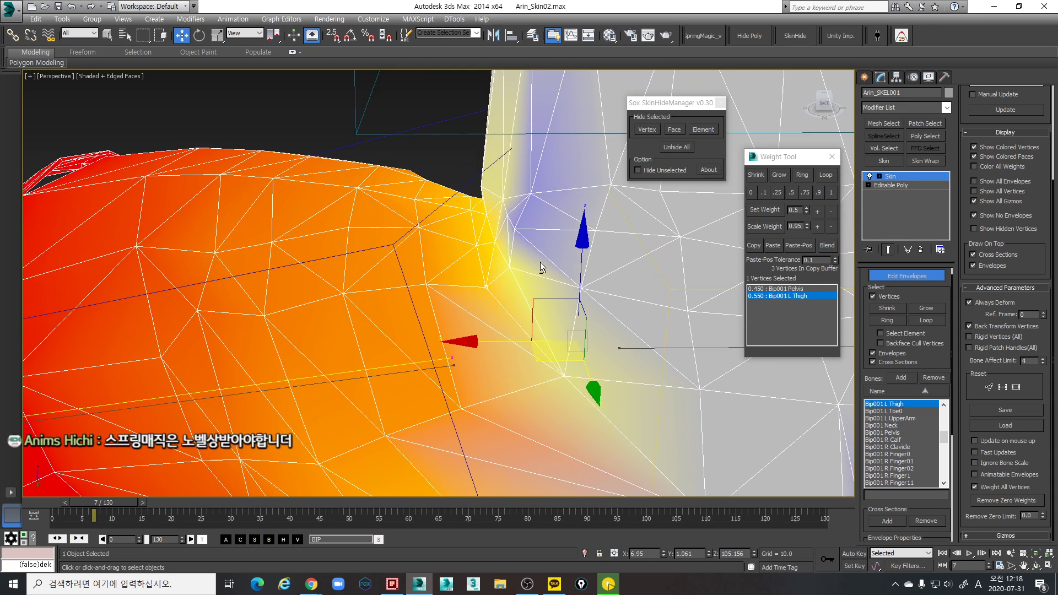
Select two vertices on the pelvis side of the hip crease and adjust their Bip001 L Thigh weight to 0.35
{"action": "key", "text": "F3"}
{"action": "left_click_drag", "start_coordinate": [512, 272], "coordinate": [502, 265]}
{"action": "key", "text": "F3"}
{"action": "left_click", "coordinate": [815, 213]}
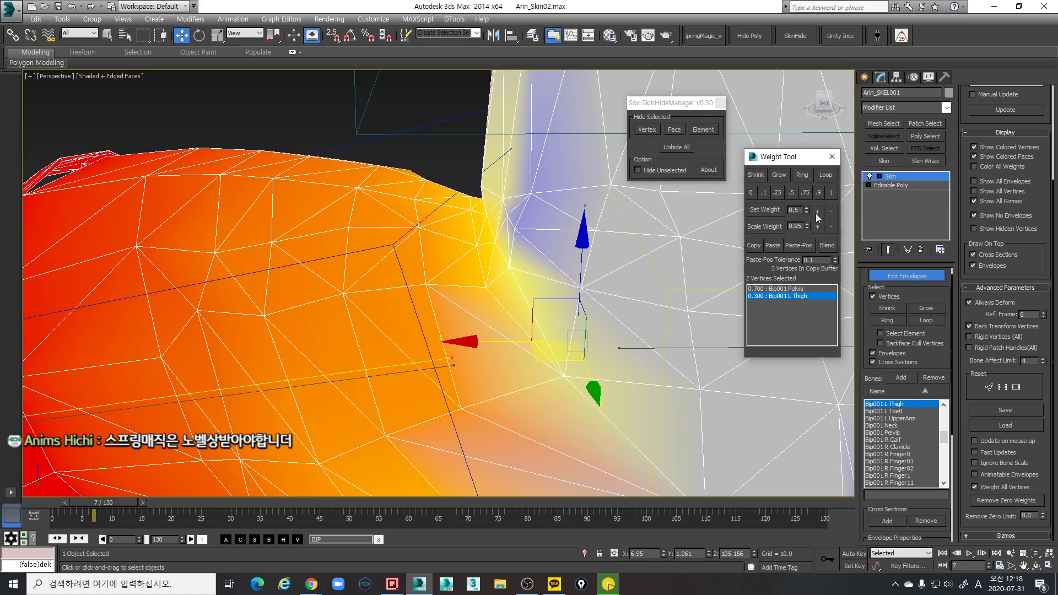
{"action": "left_click", "coordinate": [831, 213]}
{"action": "left_click", "coordinate": [830, 213]}
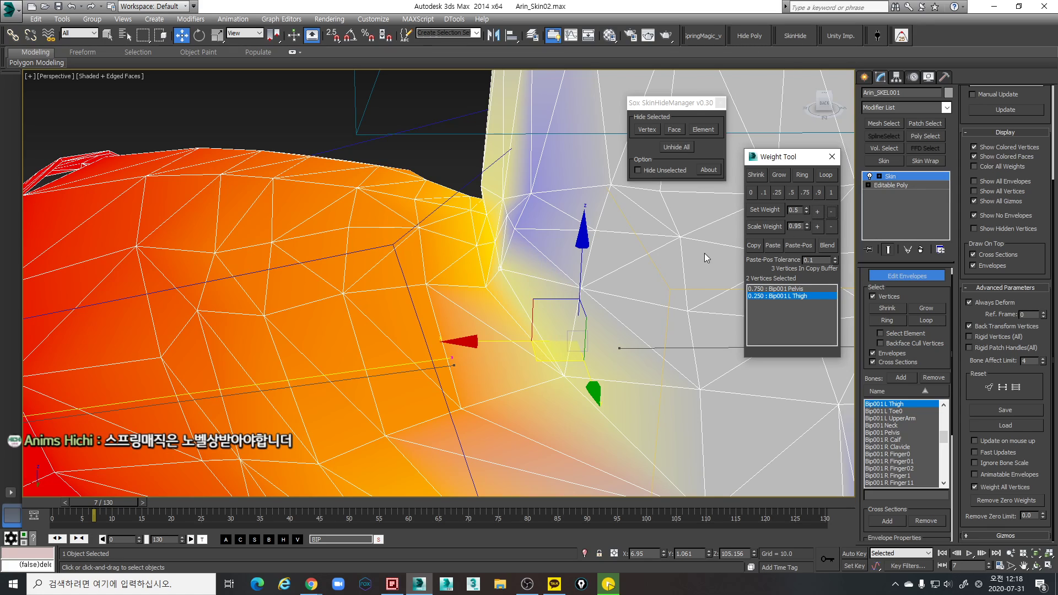
{"action": "left_click", "coordinate": [816, 211]}
{"action": "mouse_move", "coordinate": [551, 253]}
{"action": "middle_mouse_down", "text": "alt"}
{"action": "mouse_move", "coordinate": [556, 243]}
{"action": "mouse_move", "coordinate": [587, 256]}
{"action": "mouse_move", "coordinate": [705, 263]}
{"action": "mouse_move", "coordinate": [593, 230]}
{"action": "mouse_move", "coordinate": [550, 286]}
{"action": "mouse_move", "coordinate": [538, 283]}
{"action": "mouse_move", "coordinate": [550, 279]}
{"action": "middle_mouse_up", "text": "alt"}
{"action": "key", "text": "F3"}
{"action": "key", "text": "plus"}
{"action": "key", "text": "F3"}
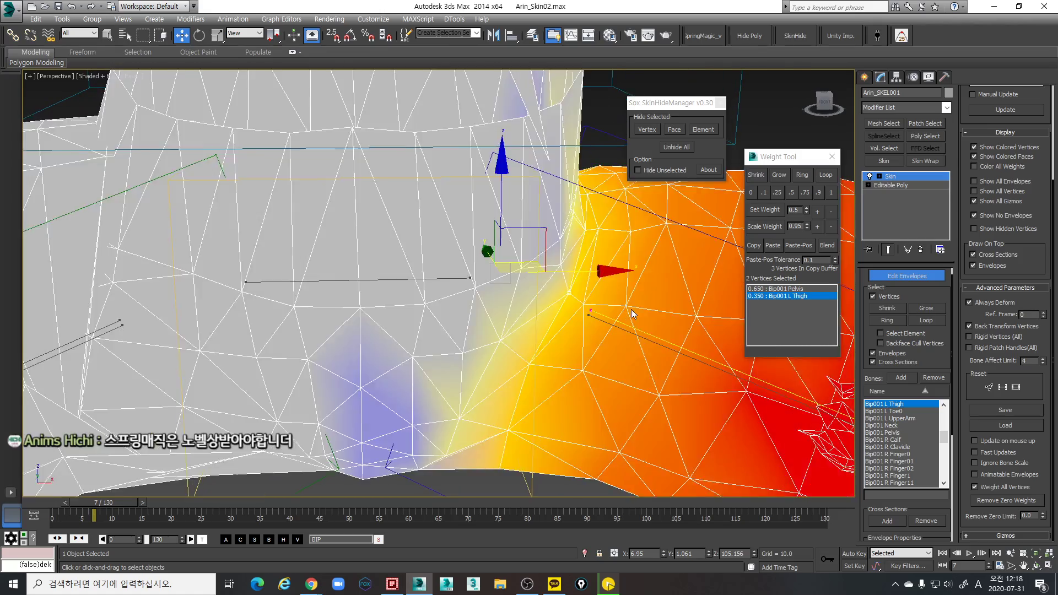
Select a single pelvis-only vertex on the middle of the buttock and raise its Bip001 L Thigh weight to 0.15
{"action": "scroll", "coordinate": [628, 306], "scroll_direction": "down", "scroll_amount": 3}
{"action": "mouse_move", "coordinate": [628, 307]}
{"action": "middle_mouse_down", "text": "alt"}
{"action": "mouse_move", "coordinate": [600, 262]}
{"action": "mouse_move", "coordinate": [527, 257]}
{"action": "mouse_move", "coordinate": [498, 311]}
{"action": "mouse_move", "coordinate": [509, 279]}
{"action": "mouse_move", "coordinate": [540, 362]}
{"action": "mouse_move", "coordinate": [408, 398]}
{"action": "mouse_move", "coordinate": [503, 321]}
{"action": "mouse_move", "coordinate": [551, 299]}
{"action": "mouse_move", "coordinate": [553, 316]}
{"action": "middle_mouse_up", "text": "alt"}
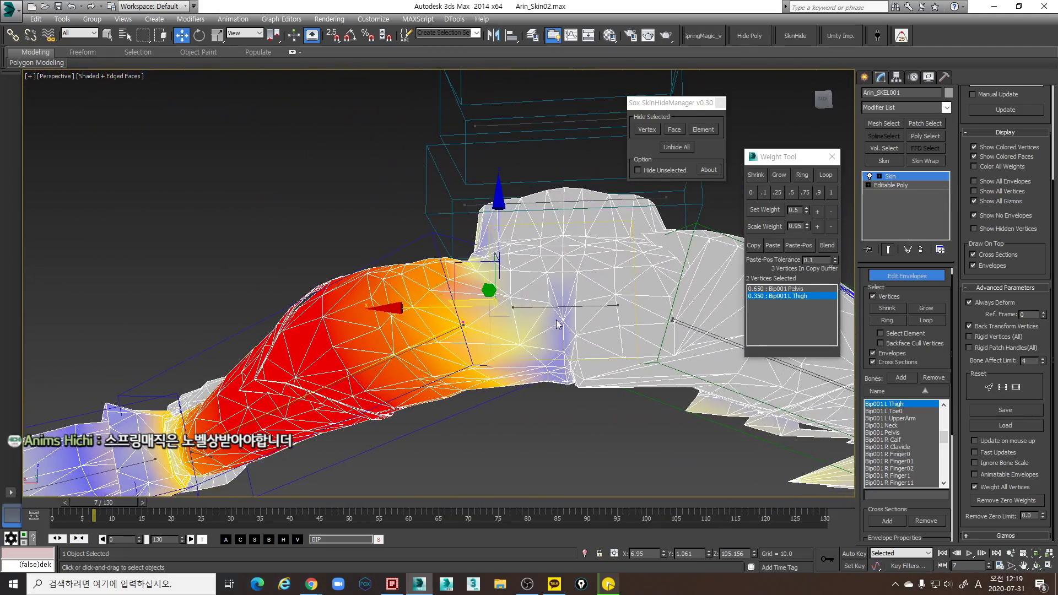
{"action": "key", "text": "F3"}
{"action": "scroll", "coordinate": [553, 318], "scroll_direction": "up", "scroll_amount": 2}
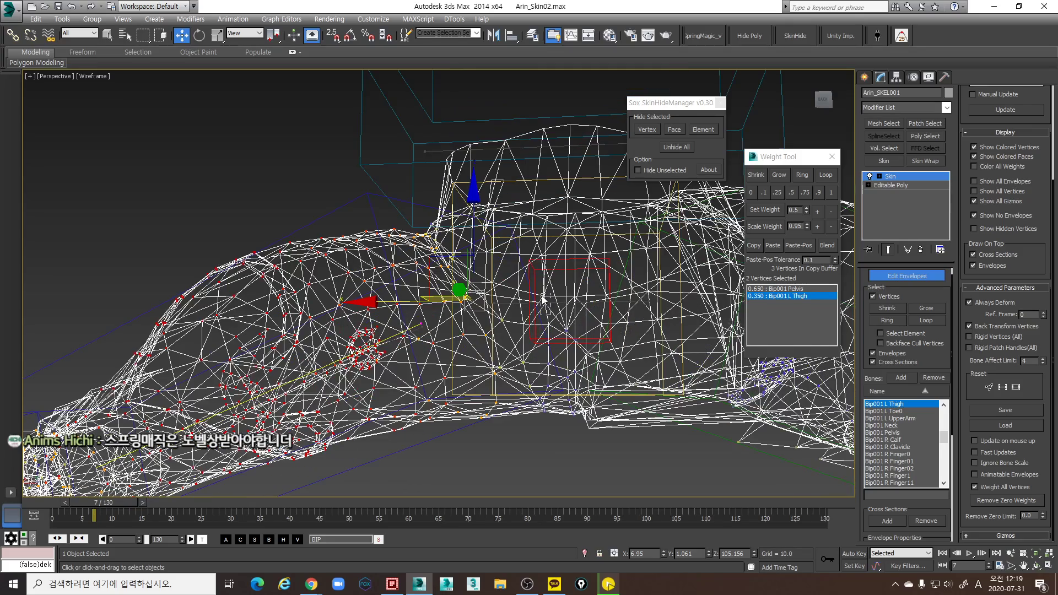
{"action": "left_click", "coordinate": [543, 299]}
{"action": "key", "text": "F3"}
{"action": "scroll", "coordinate": [645, 307], "scroll_direction": "down", "scroll_amount": 3}
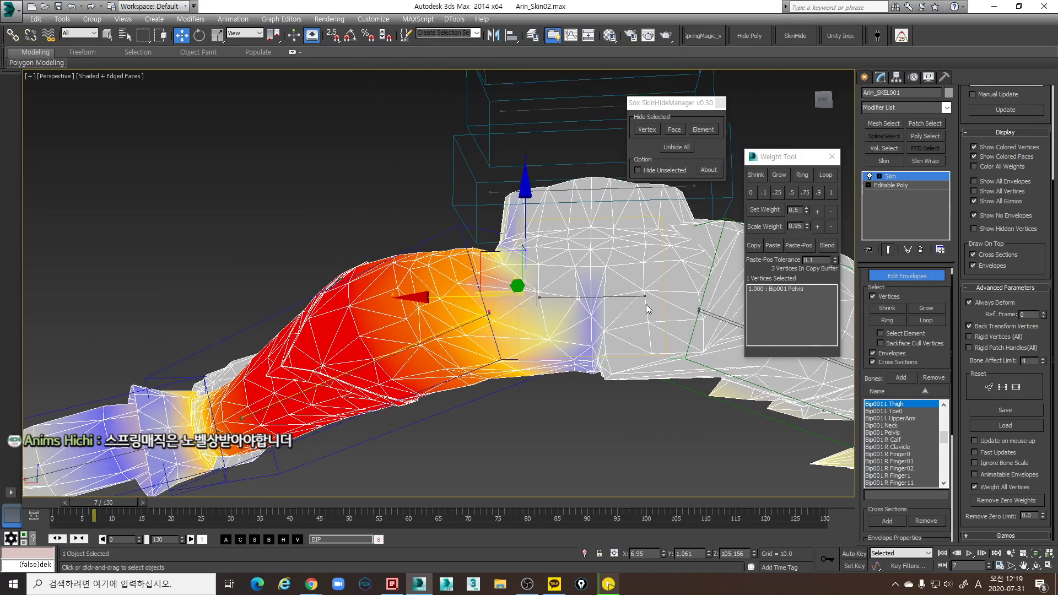
{"action": "left_click", "coordinate": [646, 307]}
{"action": "middle_click_drag", "start_coordinate": [457, 342], "coordinate": [465, 339], "text": "alt"}
{"action": "left_click", "coordinate": [818, 211]}
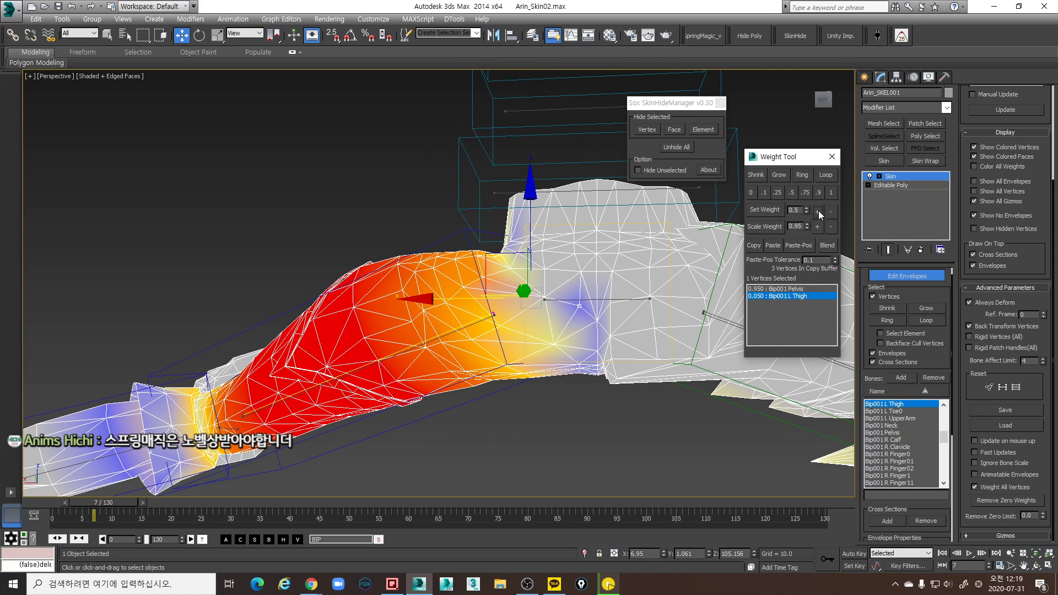
{"action": "left_click", "coordinate": [817, 211]}
{"action": "left_click", "coordinate": [818, 211]}
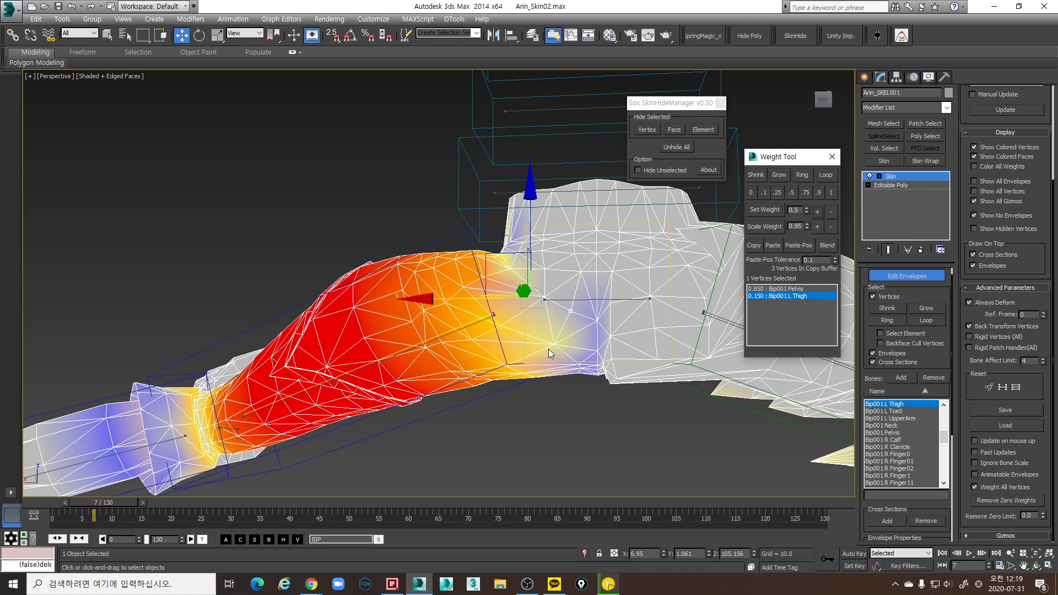
Select the pelvis-only vertex higher on the buttock, closer to the hip, and set its Bip001 L Thigh weight to 0.1
{"action": "middle_click_drag", "start_coordinate": [467, 331], "coordinate": [469, 329]}
{"action": "scroll", "coordinate": [469, 332], "scroll_direction": "up", "scroll_amount": 6}
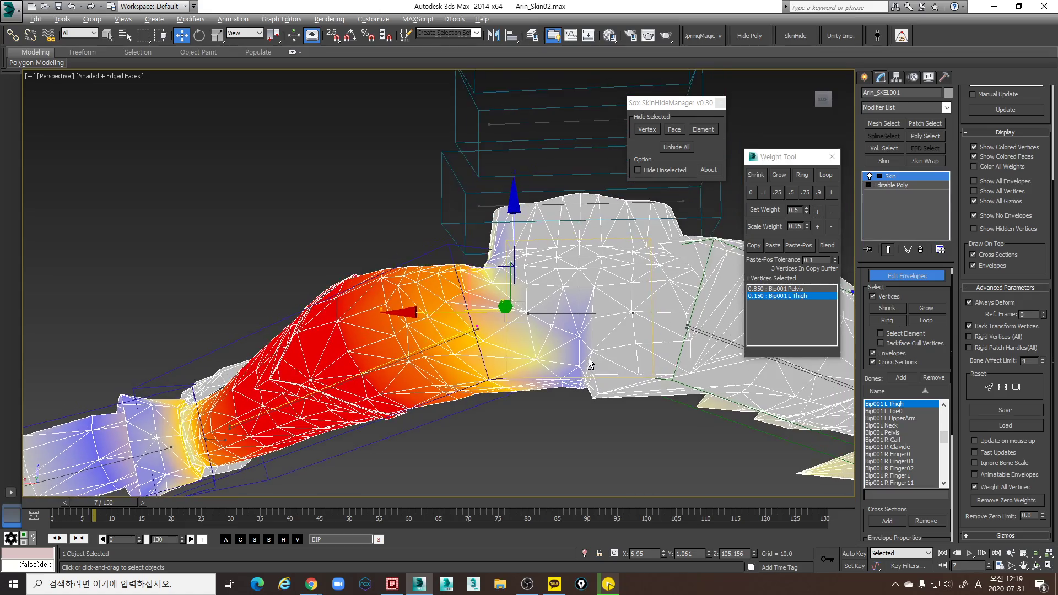
{"action": "scroll", "coordinate": [547, 357], "scroll_direction": "up", "scroll_amount": 3}
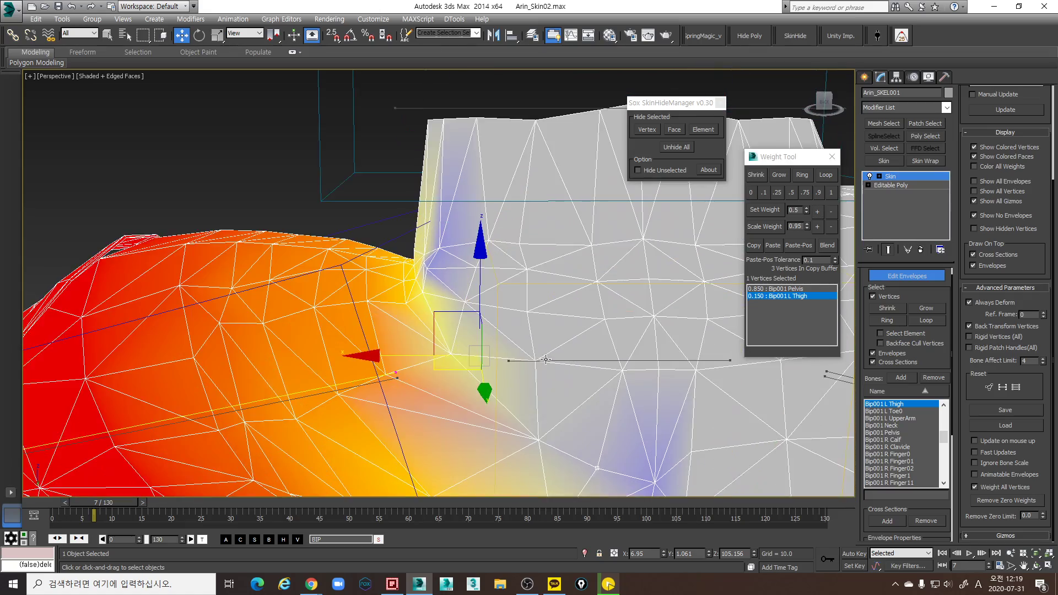
{"action": "key", "text": "F3"}
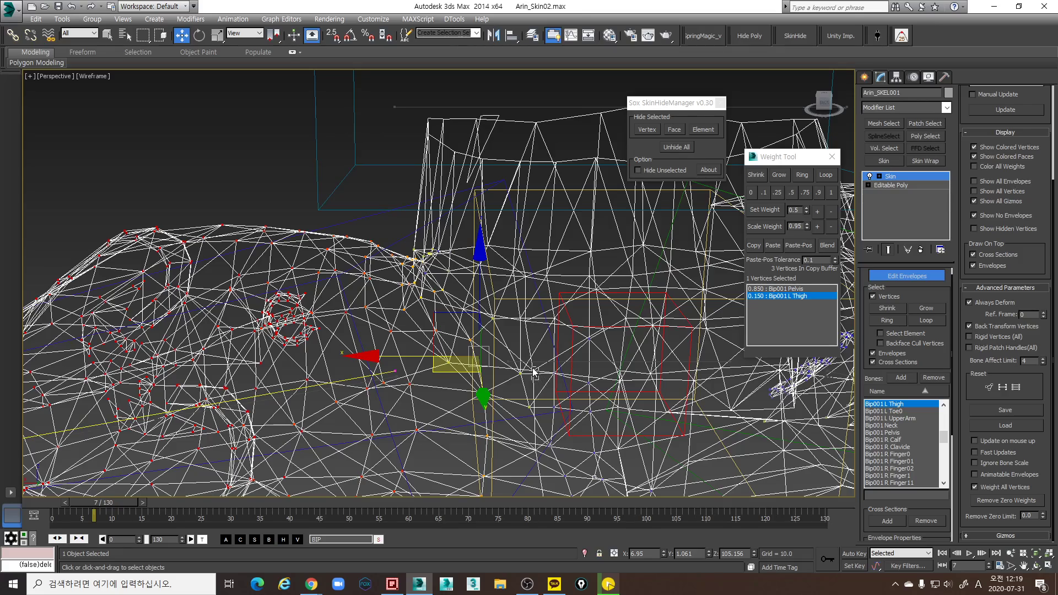
{"action": "left_click", "coordinate": [533, 371]}
{"action": "key", "text": "F3"}
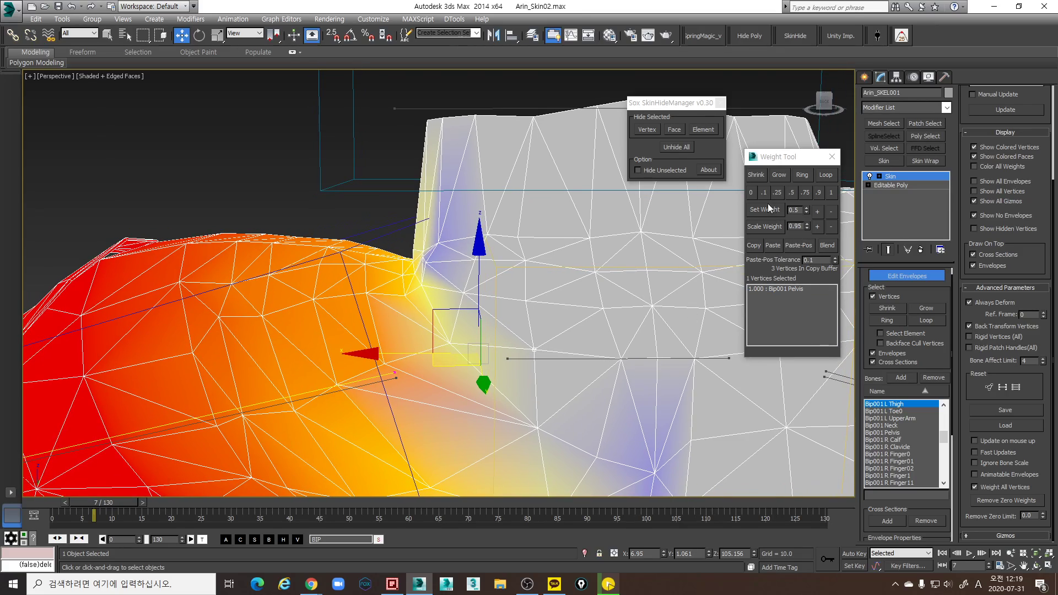
{"action": "left_click", "coordinate": [764, 193]}
Select another vertex further in on the upper buttock and set its Bip001 L Thigh weight to 0.05
{"action": "scroll", "coordinate": [554, 301], "scroll_direction": "down", "scroll_amount": 3}
{"action": "mouse_move", "coordinate": [554, 301]}
{"action": "middle_mouse_down", "text": "alt"}
{"action": "mouse_move", "coordinate": [598, 317]}
{"action": "mouse_move", "coordinate": [586, 333]}
{"action": "mouse_move", "coordinate": [671, 320]}
{"action": "mouse_move", "coordinate": [661, 353]}
{"action": "mouse_move", "coordinate": [643, 357]}
{"action": "mouse_move", "coordinate": [740, 344]}
{"action": "mouse_move", "coordinate": [492, 285]}
{"action": "mouse_move", "coordinate": [380, 390]}
{"action": "mouse_move", "coordinate": [414, 426]}
{"action": "mouse_move", "coordinate": [515, 442]}
{"action": "mouse_move", "coordinate": [510, 458]}
{"action": "mouse_move", "coordinate": [503, 339]}
{"action": "mouse_move", "coordinate": [548, 280]}
{"action": "middle_mouse_up", "text": "alt"}
{"action": "left_click", "coordinate": [602, 338]}
{"action": "left_click", "coordinate": [816, 212]}
{"action": "key", "text": "F3"}
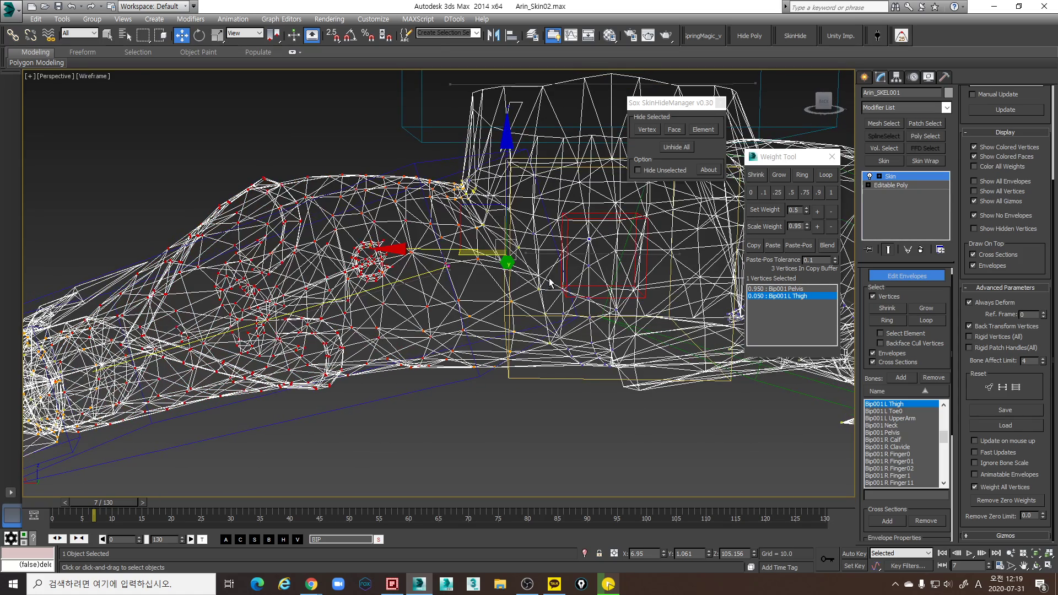
Select the two pelvis-only vertices on the inner buttock and raise their Bip001 L Thigh weight slightly
{"action": "left_click", "coordinate": [542, 274]}
{"action": "key", "text": "F3"}
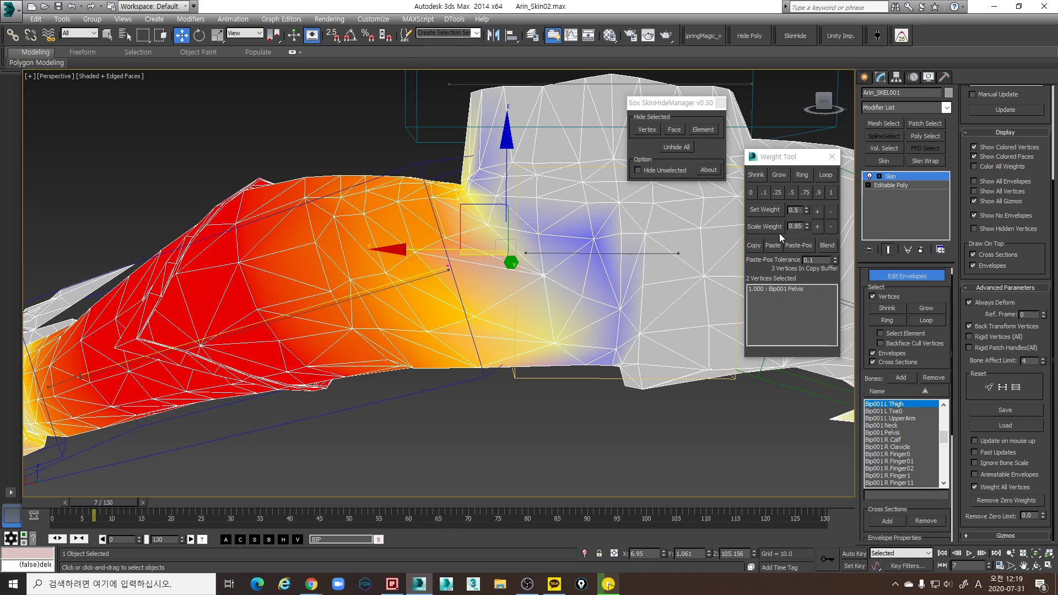
{"action": "left_click", "coordinate": [817, 211]}
Select the single vertex on the lower buttock and set its Bip001 L Thigh weight to 0.2
{"action": "middle_click_drag", "start_coordinate": [609, 268], "coordinate": [577, 299]}
{"action": "key", "text": "F3"}
{"action": "left_click", "coordinate": [572, 296]}
{"action": "key", "text": "F3"}
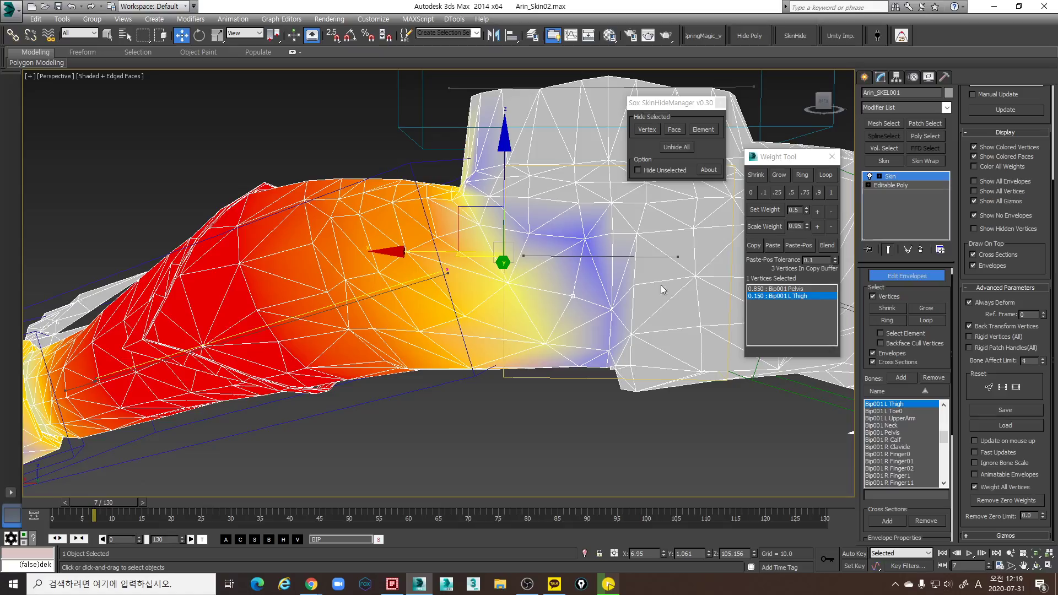
{"action": "left_click", "coordinate": [817, 212]}
Scrub to frame 16 and set the Bip001 Pelvis weight of the four front centre-line vertices above the crotch to 0.9
{"action": "middle_click_drag", "start_coordinate": [688, 262], "coordinate": [782, 273], "text": "alt"}
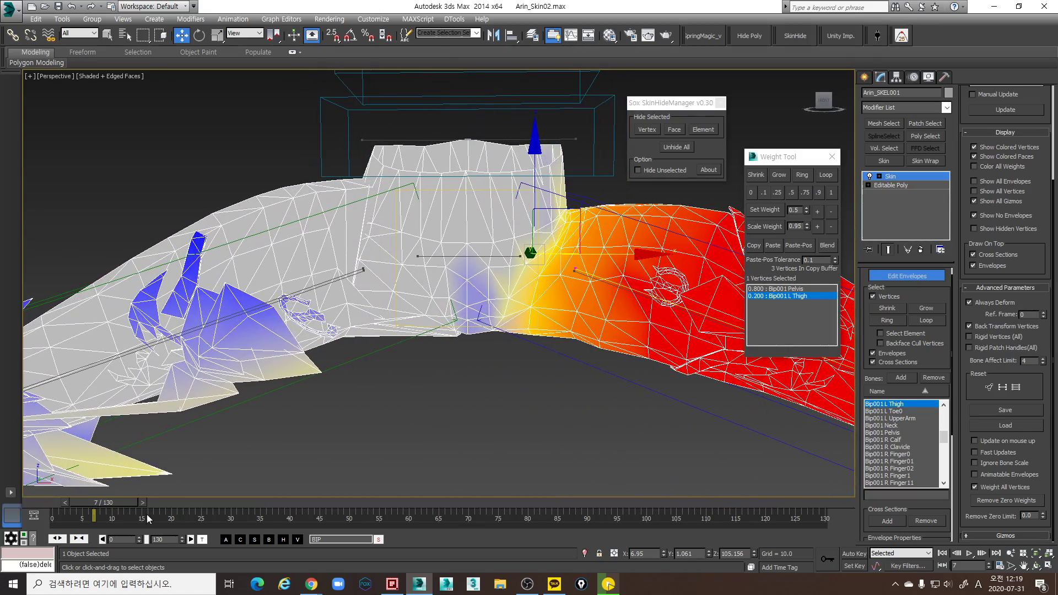
{"action": "left_click_drag", "start_coordinate": [128, 499], "coordinate": [177, 471]}
{"action": "key", "text": "w"}
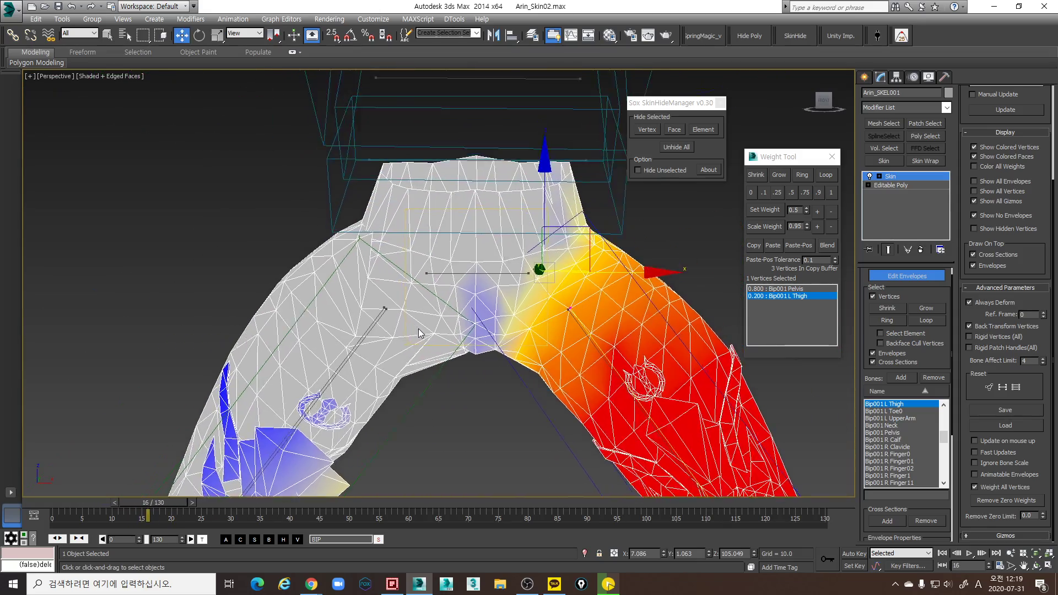
{"action": "scroll", "coordinate": [418, 329], "scroll_direction": "up", "scroll_amount": 3}
{"action": "key", "text": "F3"}
{"action": "left_click", "coordinate": [515, 297]}
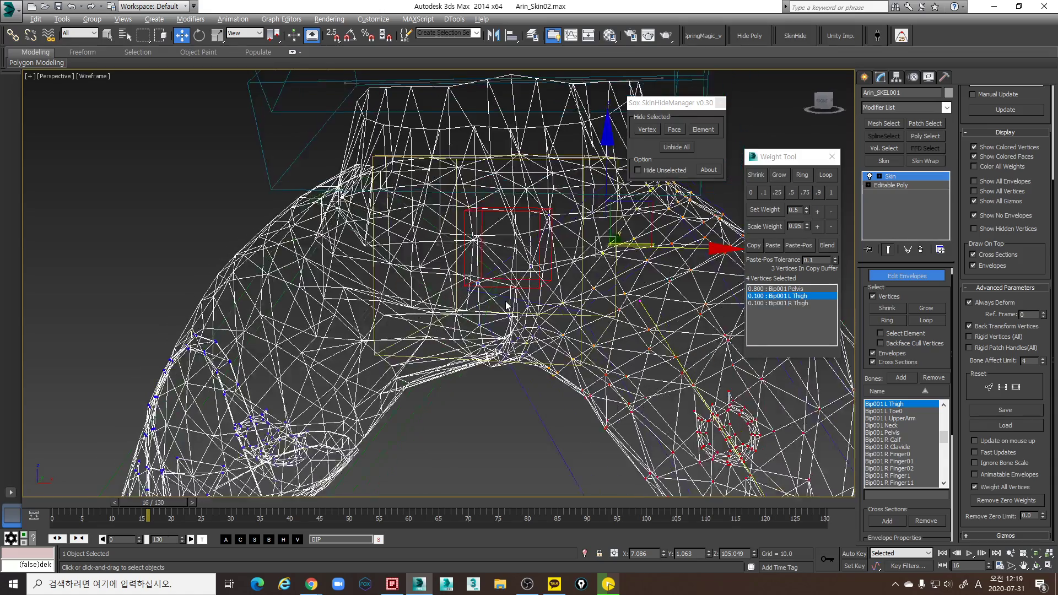
{"action": "key", "text": "F3"}
{"action": "left_click", "coordinate": [774, 288]}
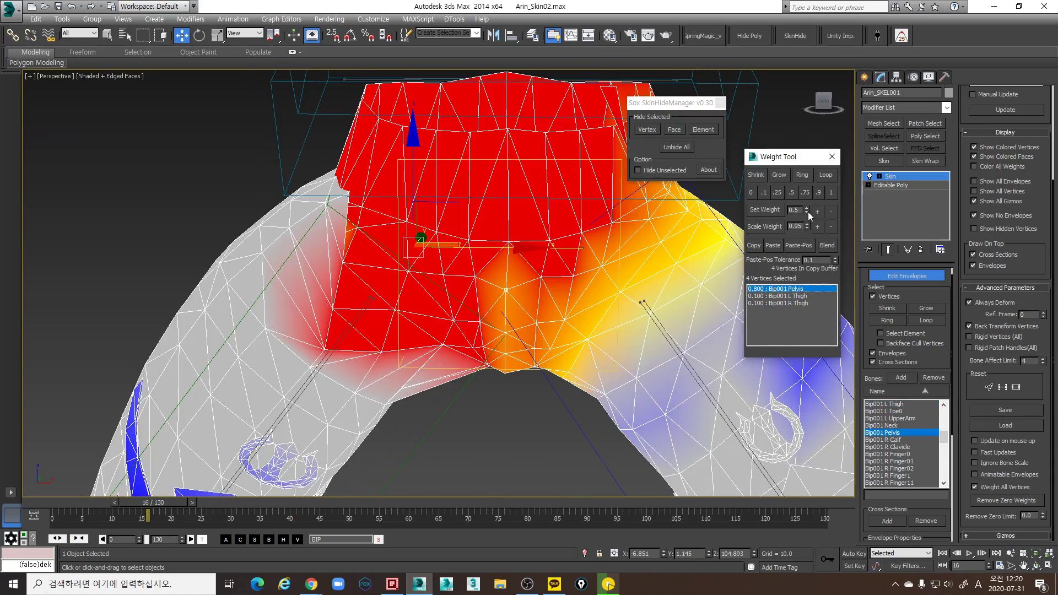
{"action": "left_click", "coordinate": [818, 193]}
{"action": "left_click", "coordinate": [753, 245]}
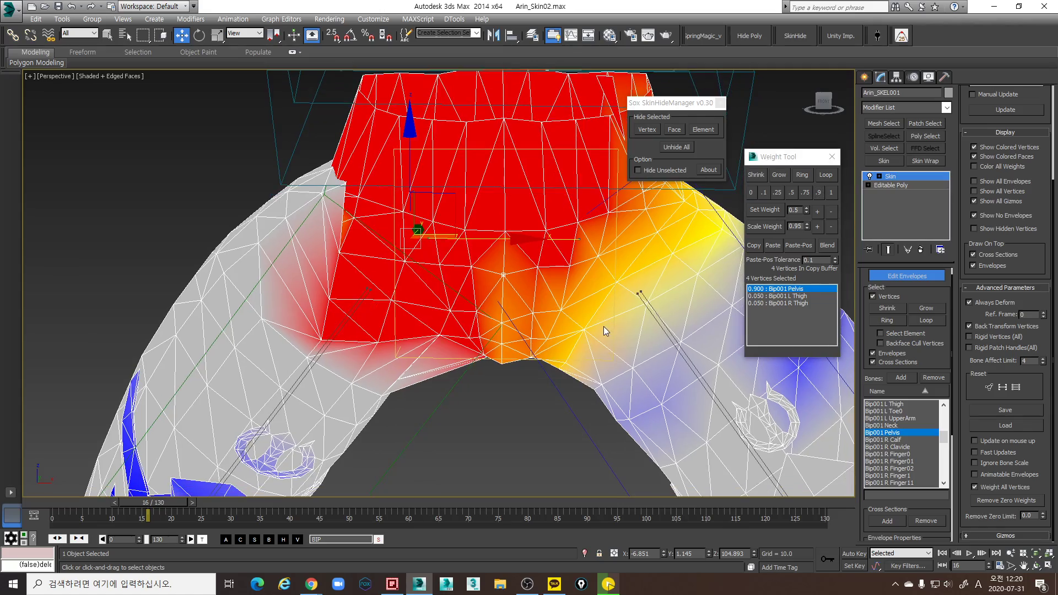
{"action": "left_click", "coordinate": [817, 210]}
Select the next four centre-line vertices lower toward the crotch and set their Bip001 Pelvis weight to 0.9
{"action": "key", "text": "F3"}
{"action": "middle_click_drag", "start_coordinate": [511, 333], "coordinate": [503, 300], "text": "alt"}
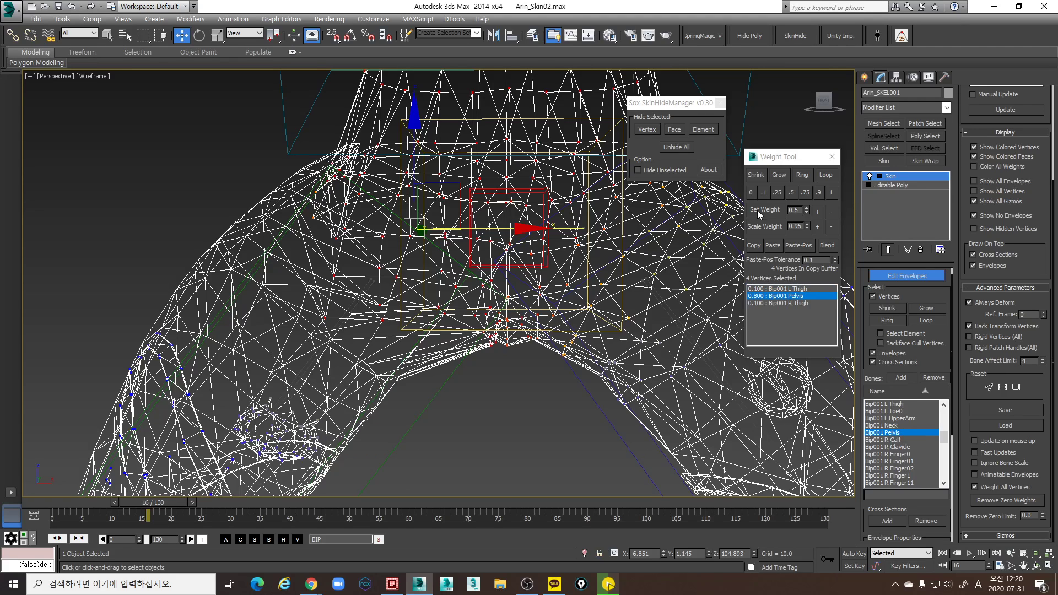
{"action": "left_click", "coordinate": [818, 192]}
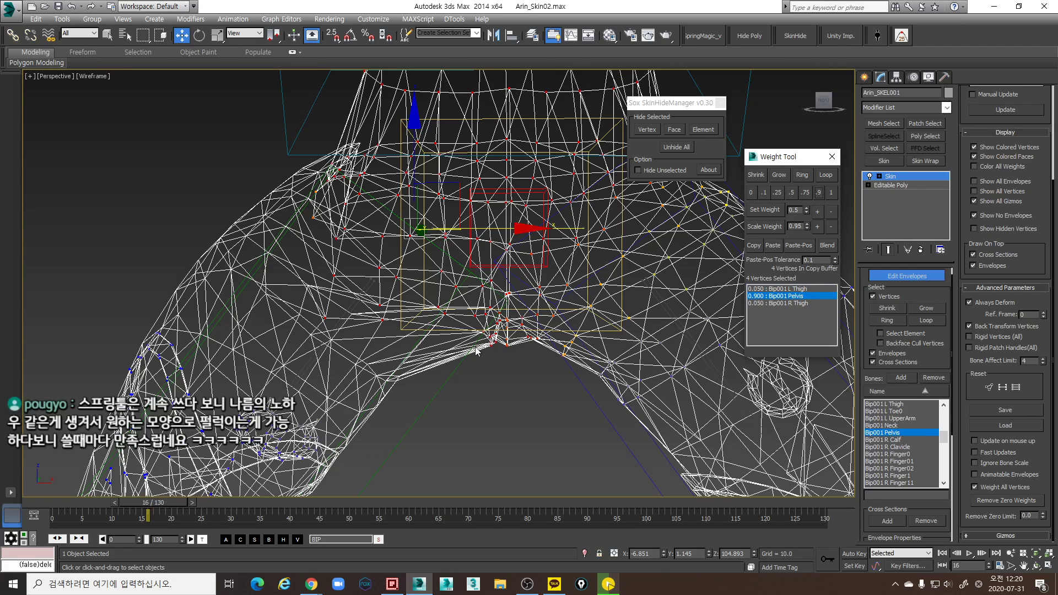
Select the four centre-line vertices right at the crotch and adjust their Bip001 Pelvis weight to 0.873
{"action": "middle_click_drag", "start_coordinate": [477, 351], "coordinate": [516, 325], "text": "alt"}
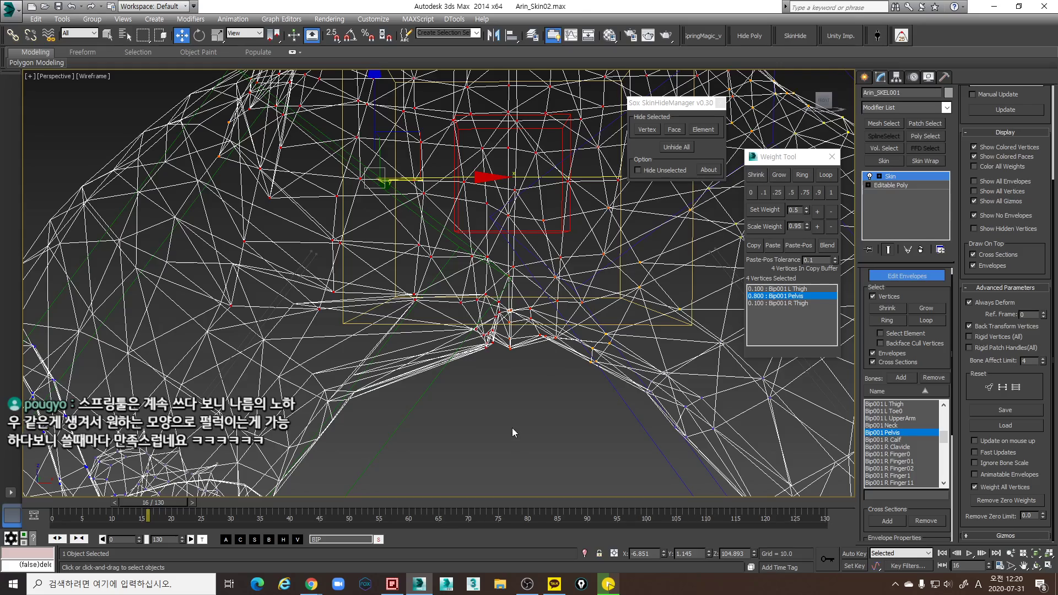
{"action": "left_click_drag", "start_coordinate": [506, 437], "coordinate": [546, 426]}
{"action": "mouse_move", "coordinate": [545, 427]}
{"action": "middle_mouse_down", "text": "alt"}
{"action": "mouse_move", "coordinate": [550, 384]}
{"action": "mouse_move", "coordinate": [538, 376]}
{"action": "middle_mouse_up", "text": "alt"}
{"action": "key", "text": "F3"}
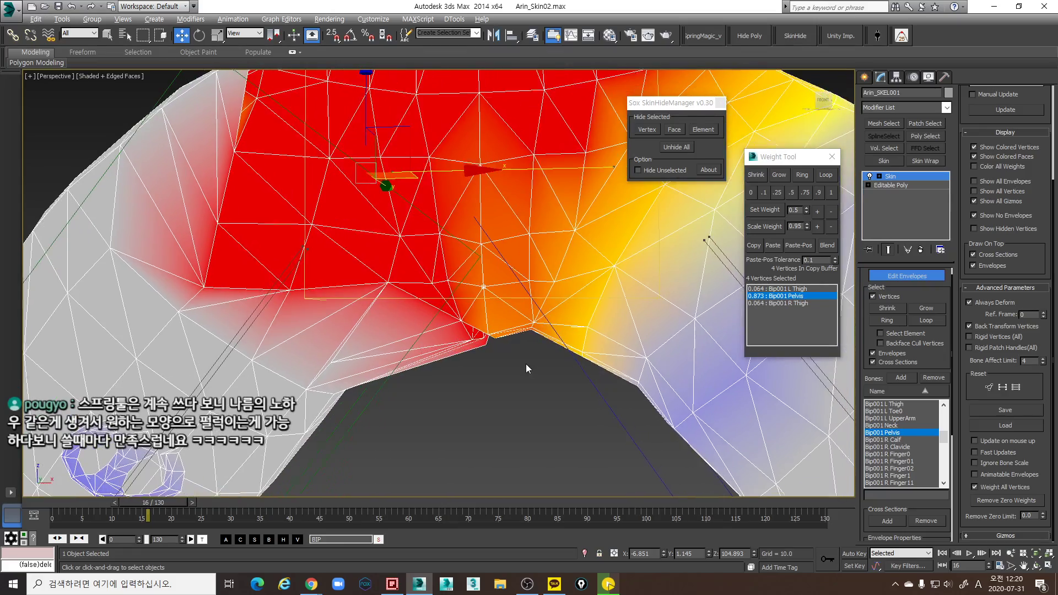
At frame 15, select the twelve vertices on the left-leg side of the crotch and set their Bip001 L Thigh weight to 0.15
{"action": "left_click_drag", "start_coordinate": [154, 502], "coordinate": [148, 457]}
{"action": "middle_click_drag", "start_coordinate": [378, 303], "coordinate": [538, 358], "text": "alt"}
{"action": "key", "text": "F3"}
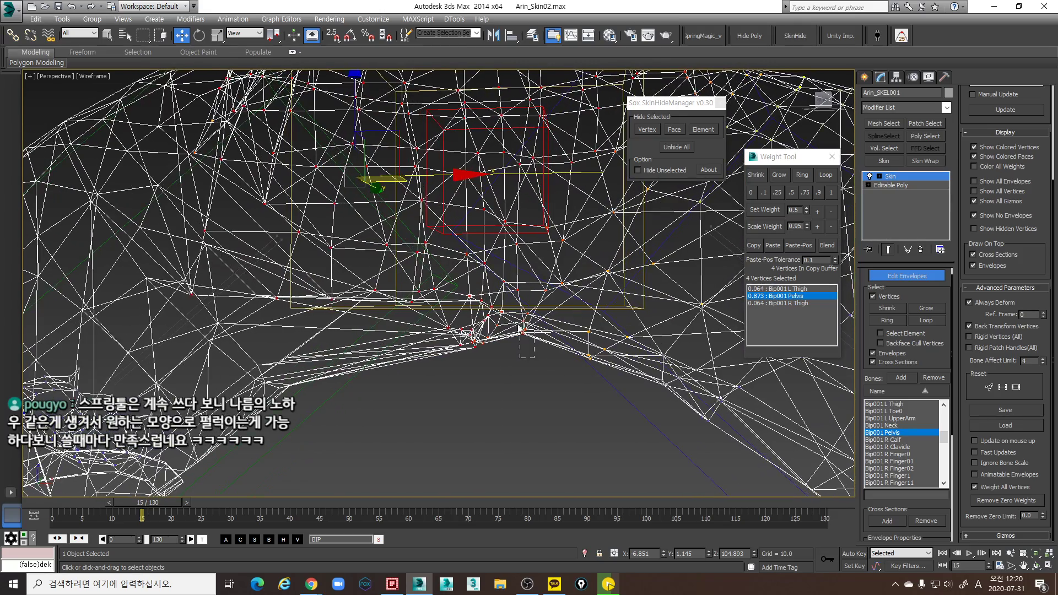
{"action": "left_click_drag", "start_coordinate": [511, 312], "coordinate": [526, 335]}
{"action": "middle_click_drag", "start_coordinate": [525, 337], "coordinate": [540, 319], "text": "alt"}
{"action": "key", "text": "F3"}
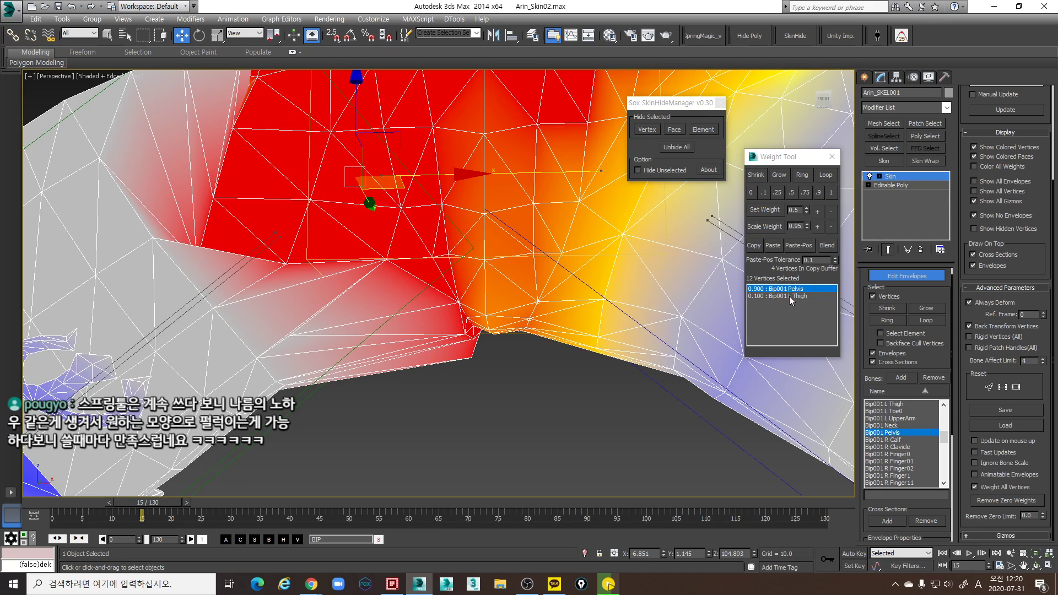
{"action": "left_click", "coordinate": [788, 296]}
{"action": "left_click", "coordinate": [830, 212]}
{"action": "left_click", "coordinate": [817, 213]}
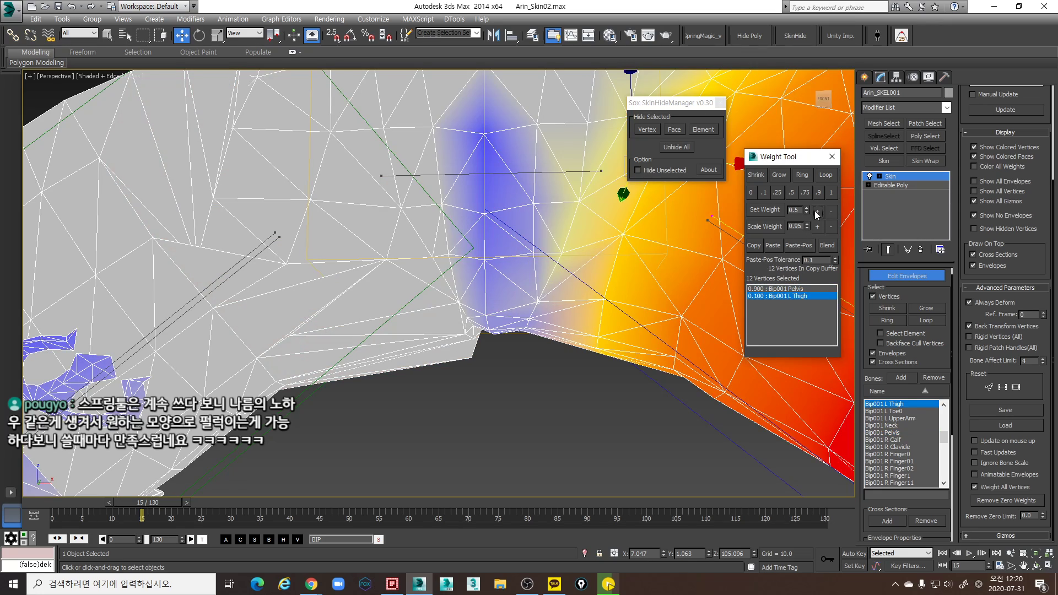
{"action": "left_click", "coordinate": [817, 212]}
Select the twelve centre-line vertices under the crotch and set their Bip001 Pelvis weight to 0.9
{"action": "middle_click_drag", "start_coordinate": [524, 314], "coordinate": [461, 347], "text": "alt"}
{"action": "key", "text": "F3"}
{"action": "middle_click_drag", "start_coordinate": [423, 430], "coordinate": [475, 397], "text": "alt"}
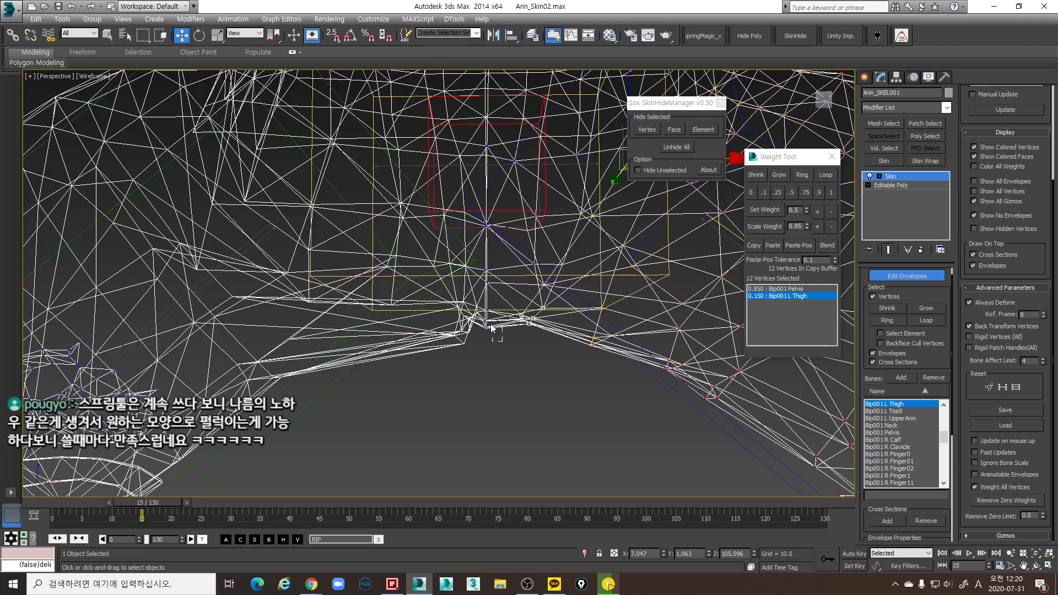
{"action": "left_click", "coordinate": [486, 319]}
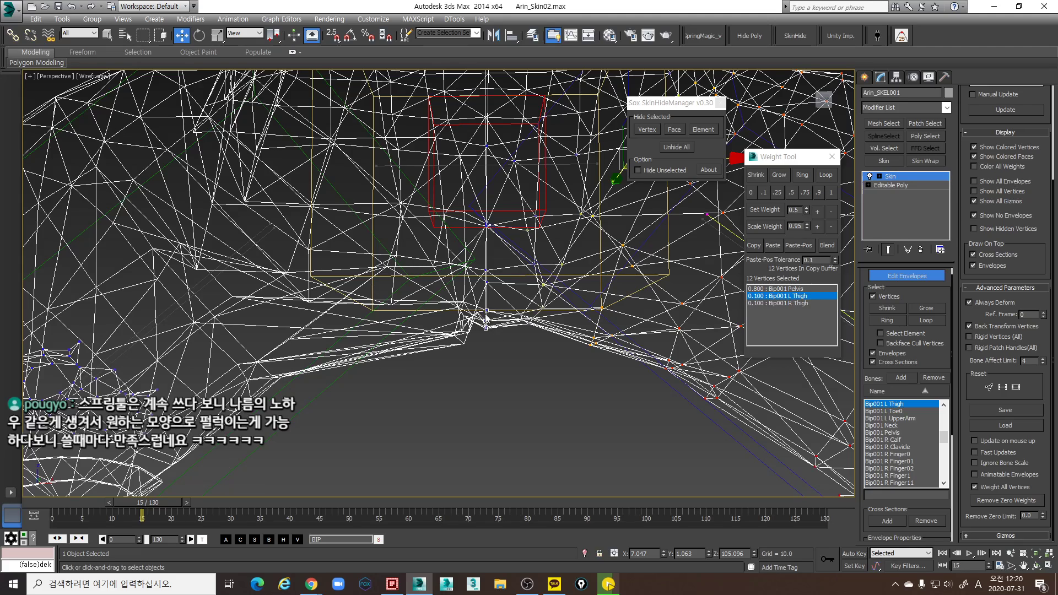
{"action": "left_click", "coordinate": [790, 288]}
{"action": "left_click", "coordinate": [818, 192]}
{"action": "key", "text": "F3"}
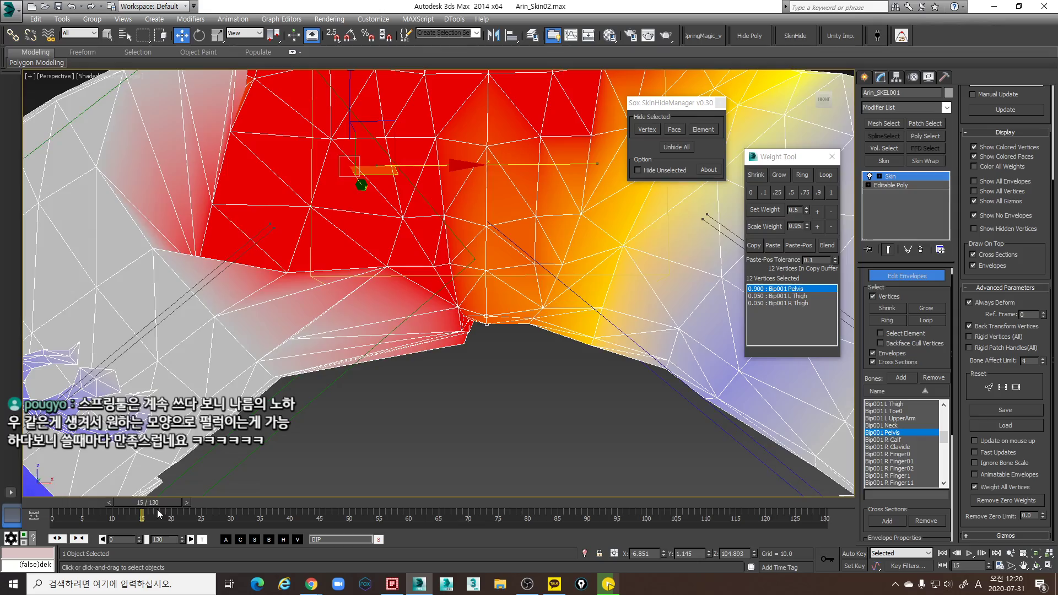
Scrub to frame 31 and copy the 0.9 thigh, 0.1 pelvis vertex weights onto the thigh-only vertex on top of the raised thigh
{"action": "left_click_drag", "start_coordinate": [158, 514], "coordinate": [256, 487]}
{"action": "key", "text": "w"}
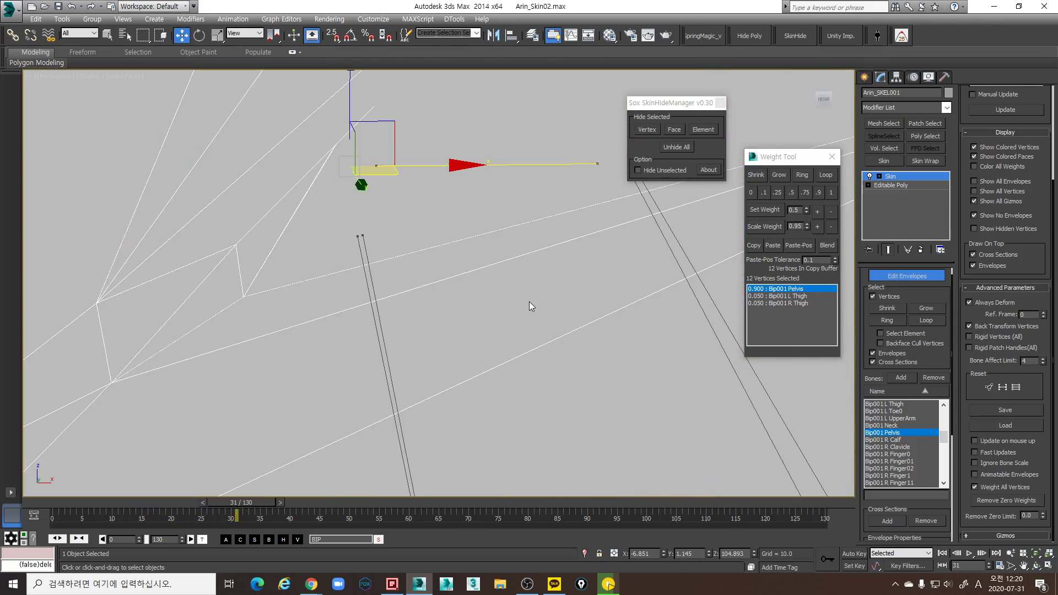
{"action": "scroll", "coordinate": [528, 302], "scroll_direction": "down", "scroll_amount": 5}
{"action": "middle_click_drag", "start_coordinate": [529, 303], "coordinate": [537, 263], "text": "alt"}
{"action": "left_click", "coordinate": [527, 336]}
{"action": "key", "text": "F3"}
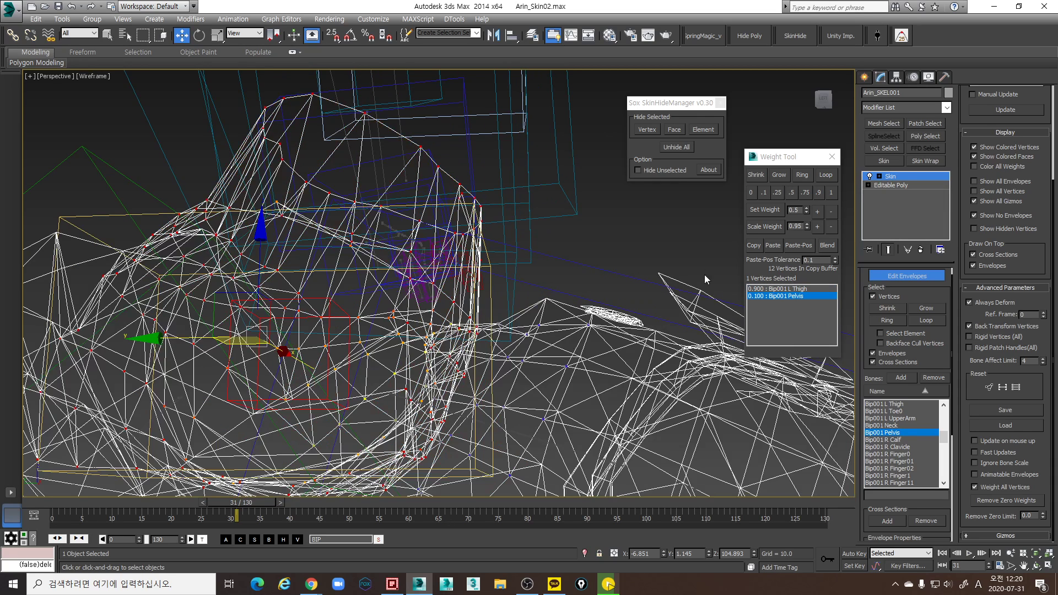
{"action": "left_click", "coordinate": [759, 245]}
{"action": "key", "text": "F3"}
{"action": "left_click", "coordinate": [772, 245]}
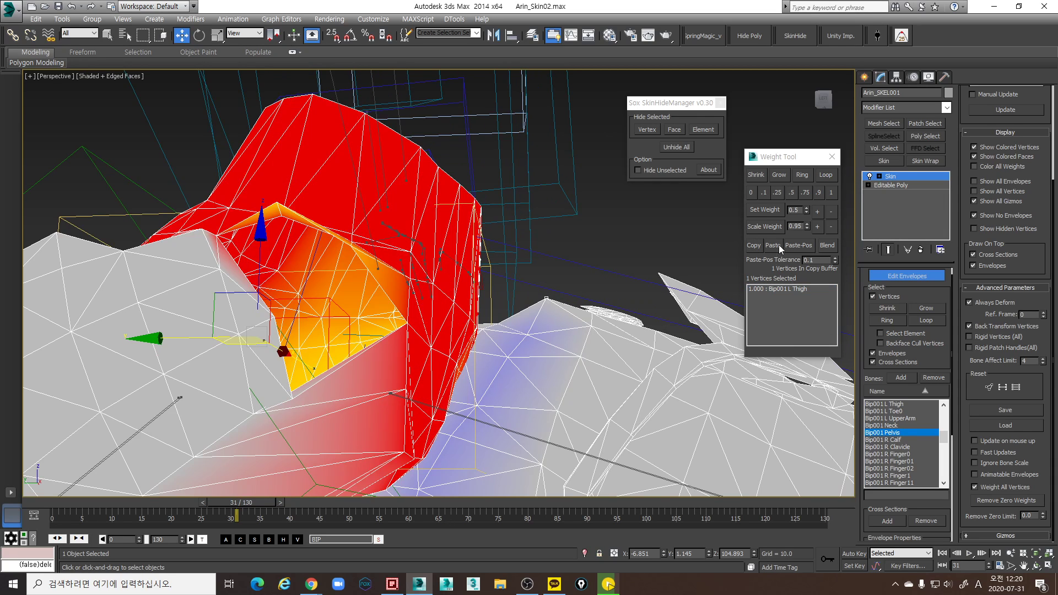
Select the three vertices on top of the thigh just beyond the hip crease and adjust their Bip001 Pelvis weight to 0.069
{"action": "mouse_move", "coordinate": [592, 348]}
{"action": "middle_mouse_down", "text": "alt"}
{"action": "mouse_move", "coordinate": [568, 212]}
{"action": "mouse_move", "coordinate": [536, 311]}
{"action": "middle_mouse_up", "text": "alt"}
{"action": "key", "text": "F3"}
{"action": "left_click_drag", "start_coordinate": [510, 285], "coordinate": [526, 301]}
{"action": "mouse_move", "coordinate": [572, 321]}
{"action": "middle_mouse_down", "text": "alt"}
{"action": "mouse_move", "coordinate": [553, 316]}
{"action": "mouse_move", "coordinate": [558, 325]}
{"action": "middle_mouse_up", "text": "alt"}
{"action": "key", "text": "F3"}
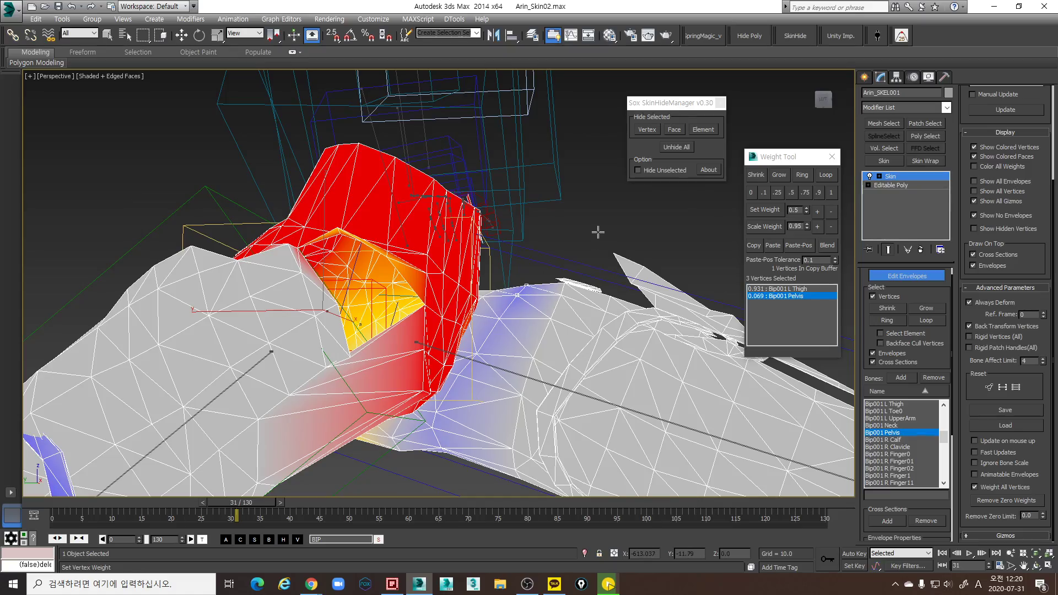
{"action": "key", "text": "w"}
Select a single vertex on the outer side of the left buttock and lower its Bip001 Pelvis weight in steps
{"action": "middle_click_drag", "start_coordinate": [558, 329], "coordinate": [487, 296], "text": "alt"}
{"action": "scroll", "coordinate": [407, 300], "scroll_direction": "up", "scroll_amount": 3}
{"action": "left_click", "coordinate": [460, 269]}
{"action": "middle_click_drag", "start_coordinate": [436, 340], "coordinate": [477, 302], "text": "alt"}
{"action": "middle_click_drag", "start_coordinate": [560, 327], "coordinate": [579, 330], "text": "alt"}
{"action": "left_click", "coordinate": [831, 210]}
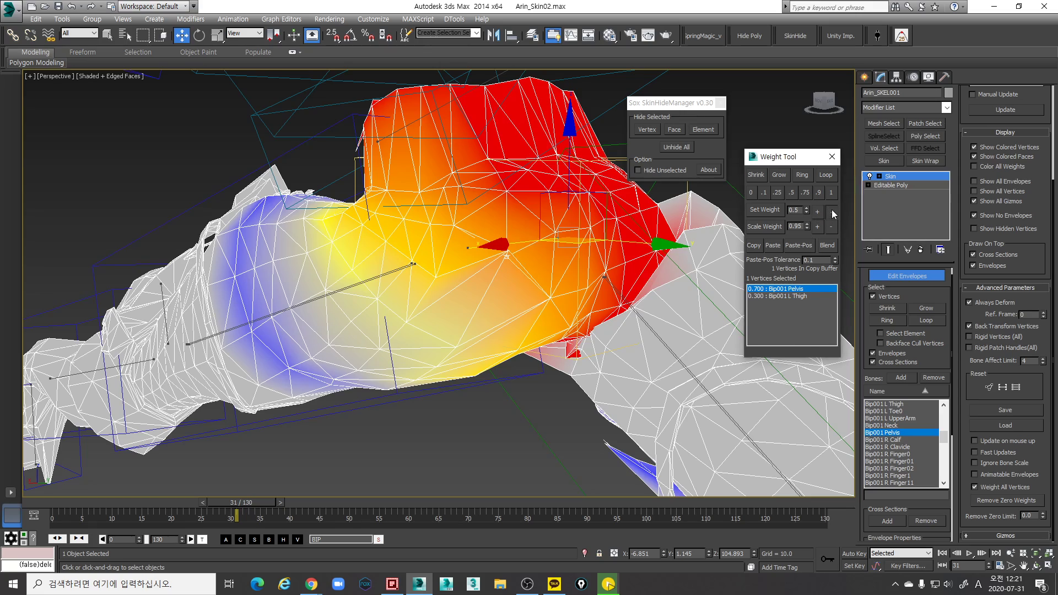
{"action": "left_click", "coordinate": [831, 210]}
{"action": "left_click", "coordinate": [831, 210]}
Select the two vertices on the buttock with 0.75 pelvis influence and reduce their Bip001 Pelvis weight in several steps
{"action": "left_click_drag", "start_coordinate": [456, 290], "coordinate": [500, 255]}
{"action": "middle_click_drag", "start_coordinate": [500, 255], "coordinate": [531, 272], "text": "alt"}
{"action": "scroll", "coordinate": [531, 271], "scroll_direction": "up", "scroll_amount": 3}
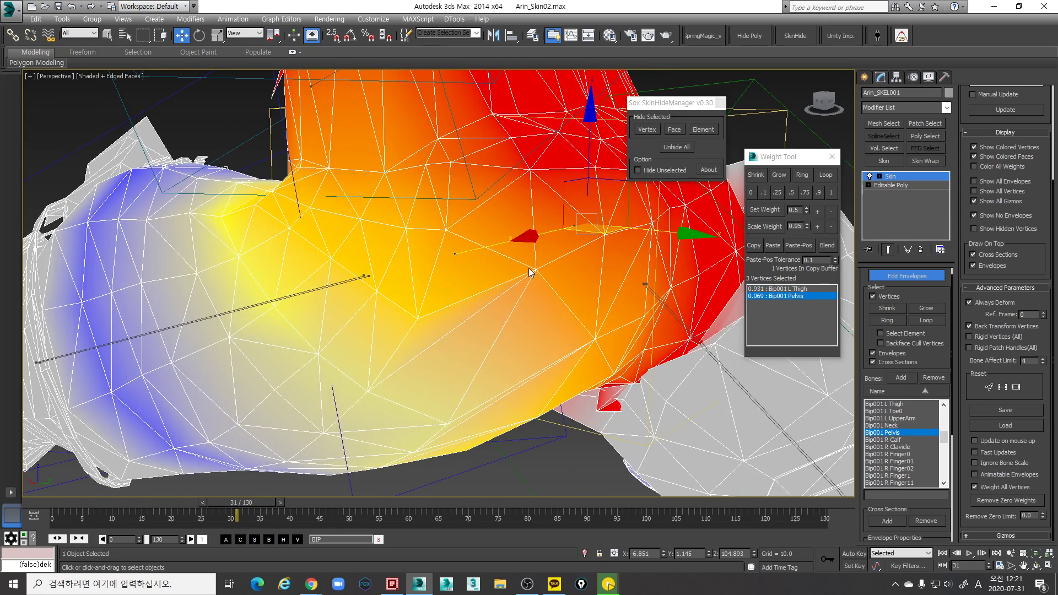
{"action": "key", "text": "F3"}
{"action": "left_click", "coordinate": [536, 270]}
{"action": "key", "text": "F3"}
{"action": "left_click", "coordinate": [827, 213]}
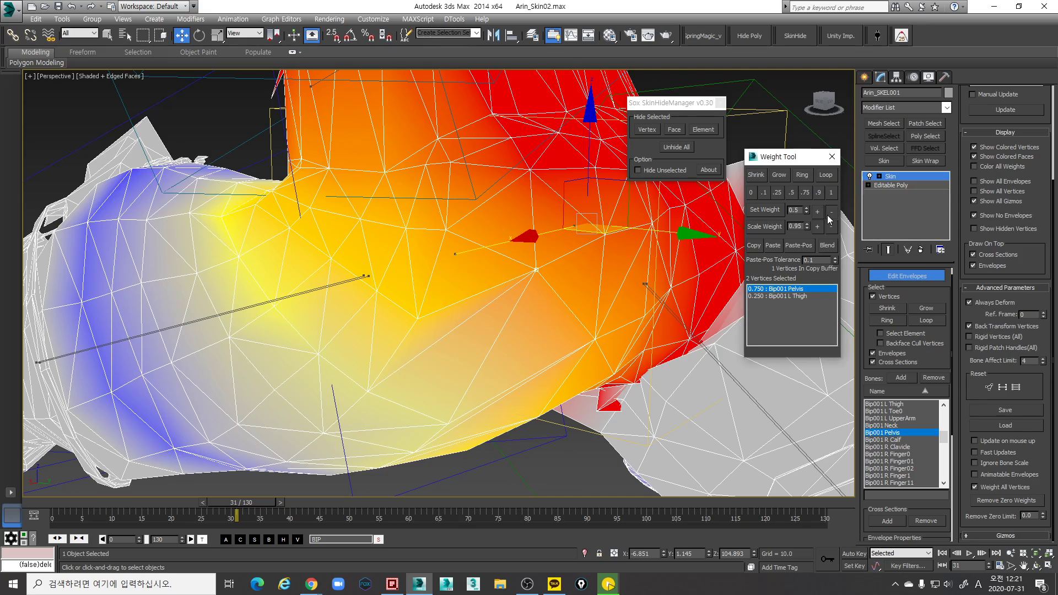
{"action": "left_click", "coordinate": [827, 213]}
{"action": "left_click", "coordinate": [827, 213]}
{"action": "left_click", "coordinate": [827, 213]}
{"action": "left_click", "coordinate": [827, 214]}
{"action": "left_click", "coordinate": [828, 214]}
Select the neighbouring two vertices lower on the buttock and set their Bip001 Pelvis weight to 0.6
{"action": "middle_click_drag", "start_coordinate": [691, 294], "coordinate": [521, 303], "text": "alt"}
{"action": "key", "text": "F3"}
{"action": "left_click_drag", "start_coordinate": [479, 281], "coordinate": [504, 294]}
{"action": "middle_click_drag", "start_coordinate": [505, 292], "coordinate": [512, 289]}
{"action": "key", "text": "F3"}
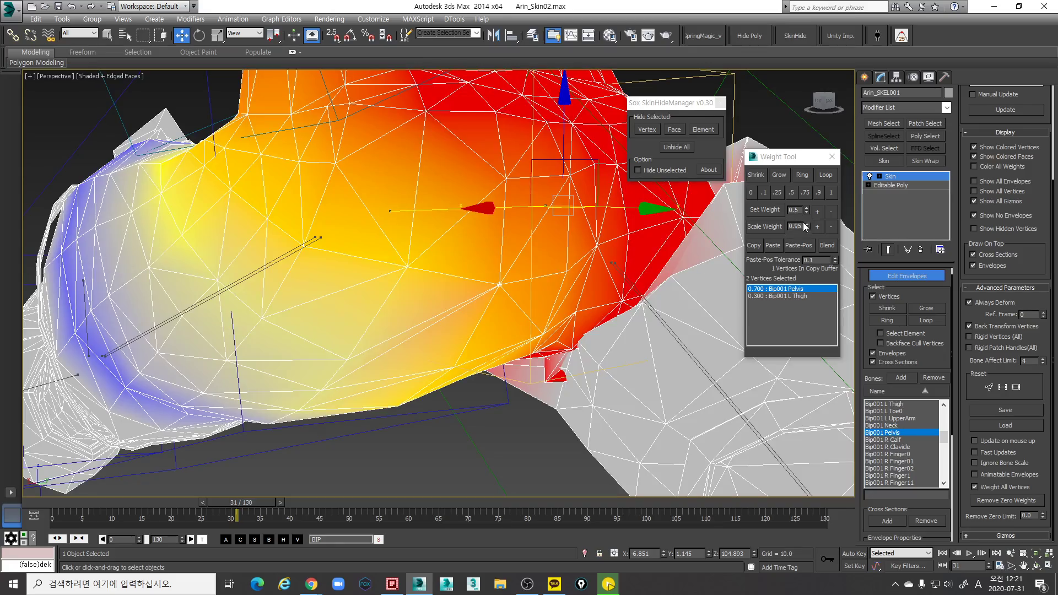
{"action": "left_click", "coordinate": [831, 214]}
{"action": "left_click", "coordinate": [831, 213]}
{"action": "left_click", "coordinate": [832, 214]}
Select the single vertex on the back of the upper thigh just below the buttock
{"action": "scroll", "coordinate": [650, 292], "scroll_direction": "down", "scroll_amount": 2}
{"action": "mouse_move", "coordinate": [595, 294]}
{"action": "middle_mouse_down", "text": "alt"}
{"action": "mouse_move", "coordinate": [389, 263]}
{"action": "mouse_move", "coordinate": [407, 279]}
{"action": "mouse_move", "coordinate": [396, 283]}
{"action": "middle_mouse_up", "text": "alt"}
{"action": "key", "text": "F3"}
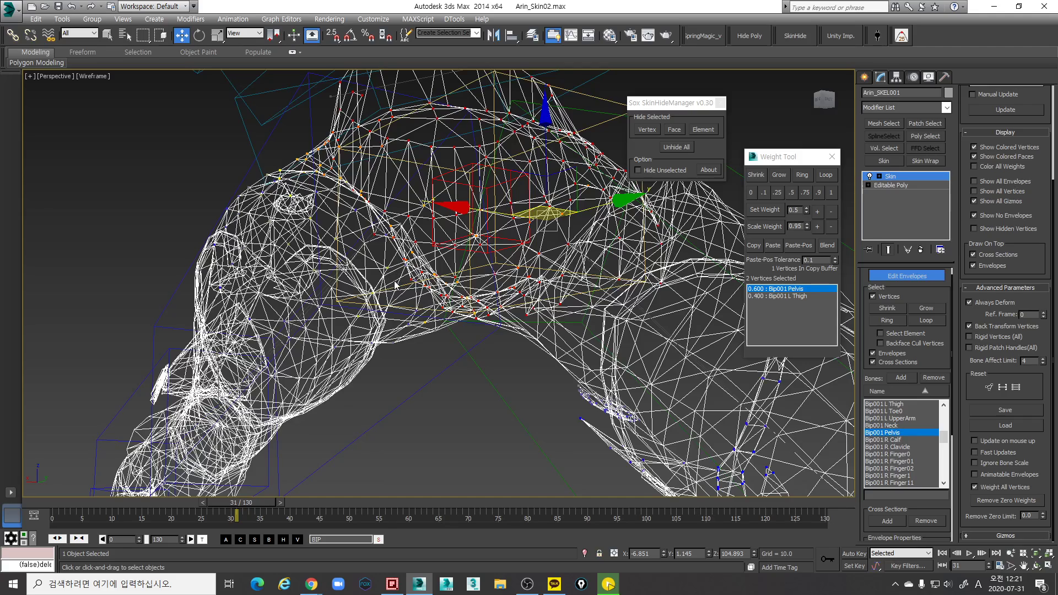
{"action": "left_click_drag", "start_coordinate": [387, 261], "coordinate": [401, 277]}
{"action": "key", "text": "F3"}
{"action": "middle_click_drag", "start_coordinate": [445, 276], "coordinate": [464, 282], "text": "alt"}
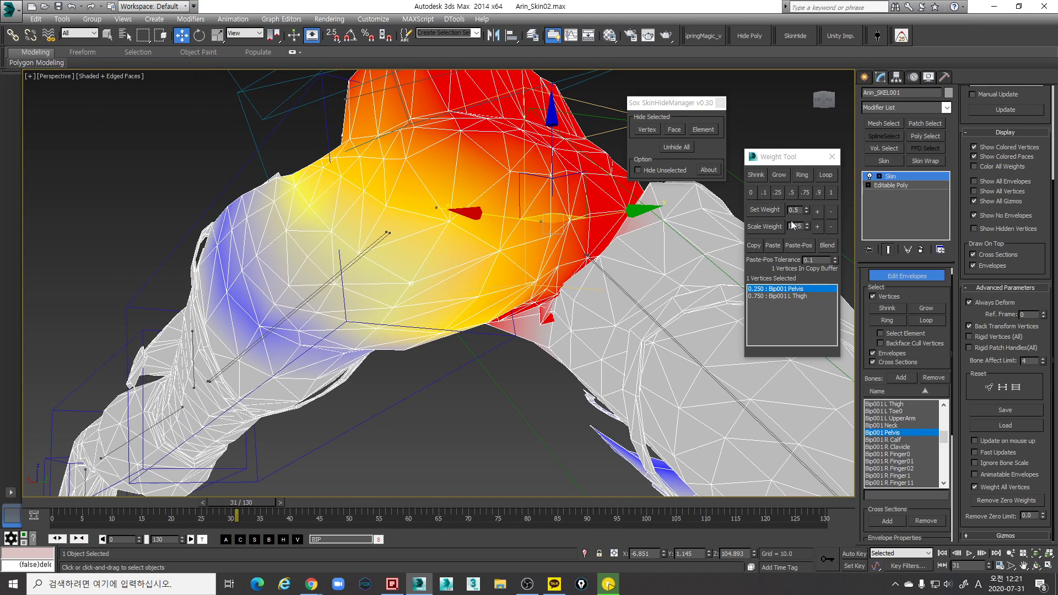
{"action": "key", "text": "q"}
{"action": "left_click_drag", "start_coordinate": [444, 416], "coordinate": [437, 409]}
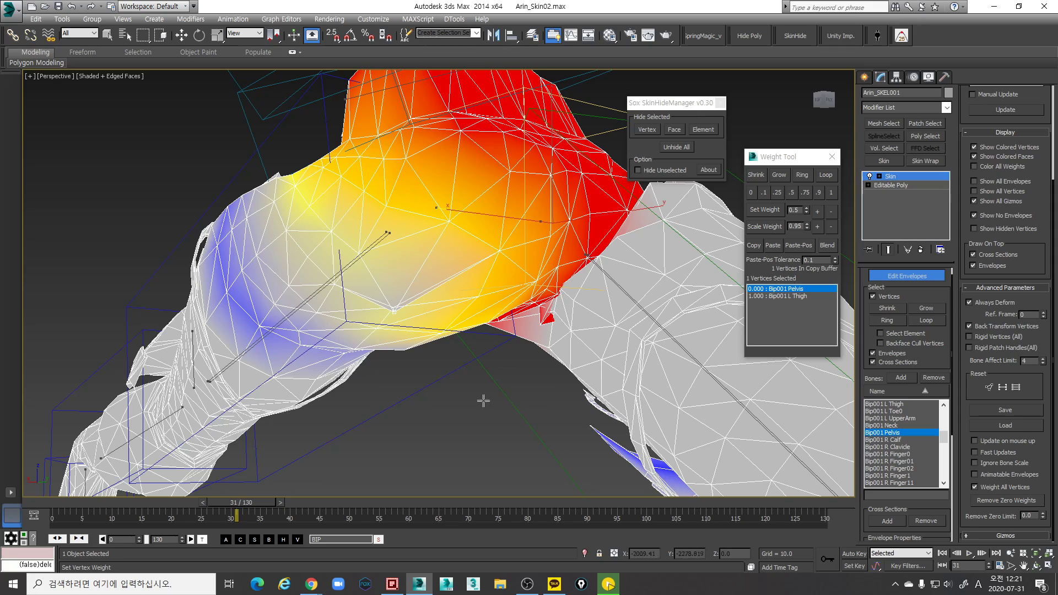
{"action": "key", "text": "w"}
{"action": "key", "text": "ctrl+z"}
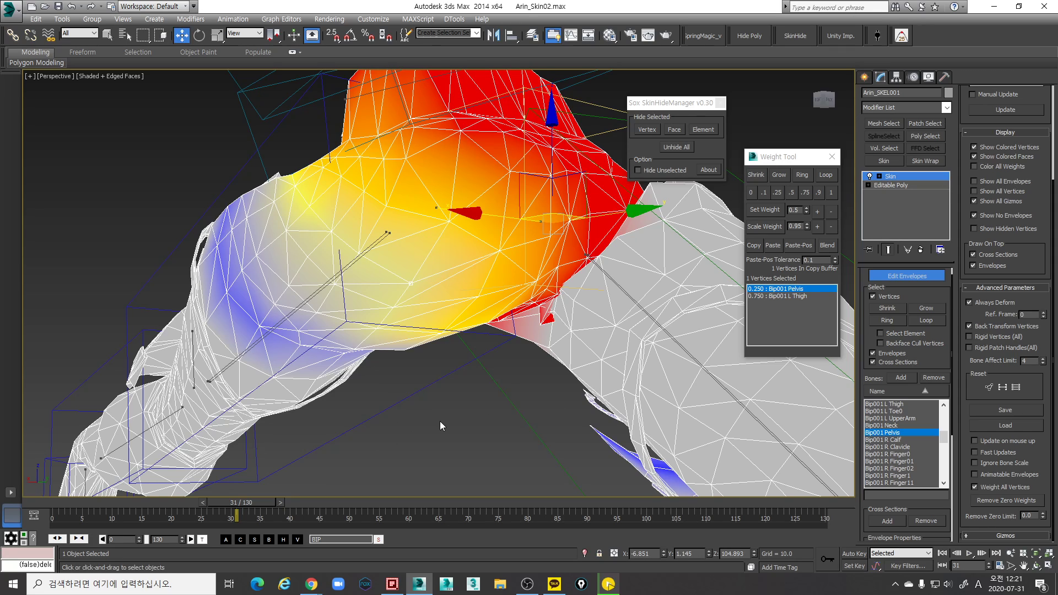
{"action": "key", "text": "q"}
{"action": "left_click_drag", "start_coordinate": [440, 421], "coordinate": [450, 418]}
{"action": "key", "text": "w"}
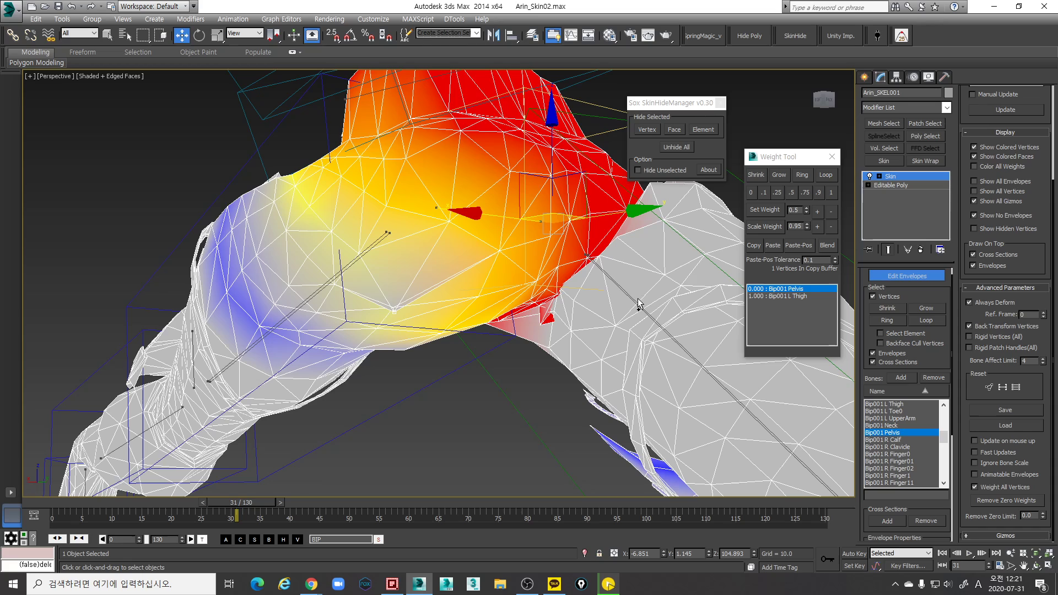
{"action": "key", "text": "ctrl+z"}
Set the selected upper-thigh vertex's Bip001 Pelvis weight to 0.4
{"action": "left_click", "coordinate": [819, 211]}
{"action": "left_click", "coordinate": [818, 211]}
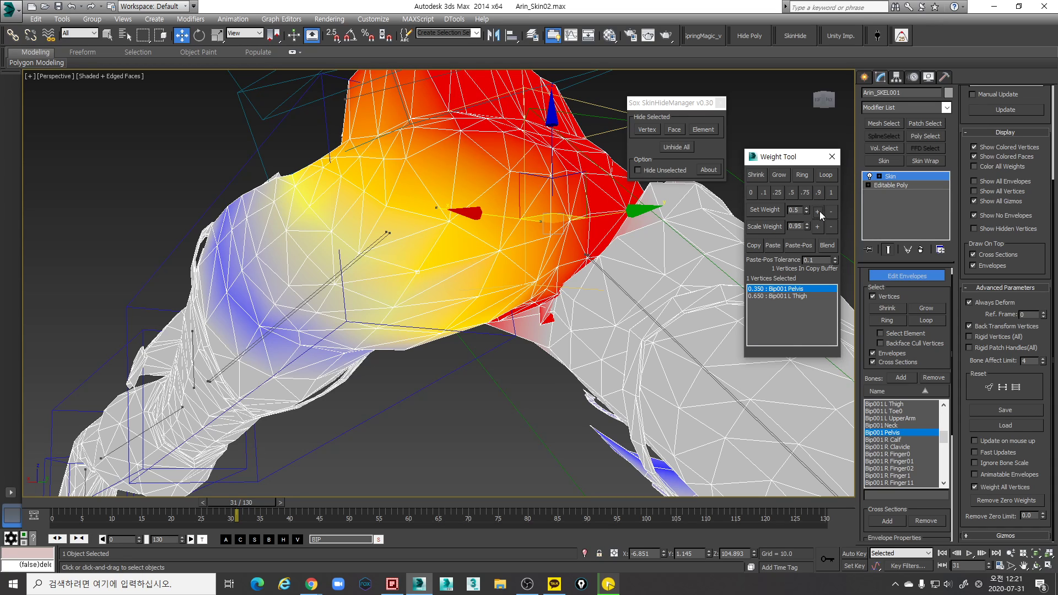
{"action": "left_click", "coordinate": [819, 210]}
Select the adjacent vertex on the back of the thigh and raise its Bip001 Pelvis weight
{"action": "middle_click_drag", "start_coordinate": [448, 306], "coordinate": [427, 316], "text": "alt"}
{"action": "left_click", "coordinate": [408, 304]}
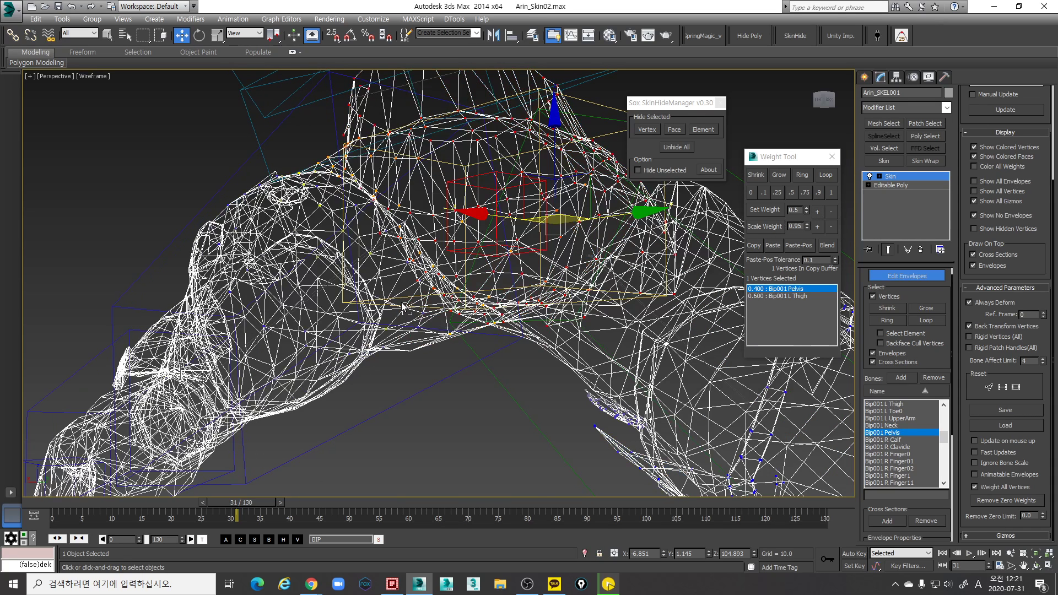
{"action": "left_click", "coordinate": [819, 212]}
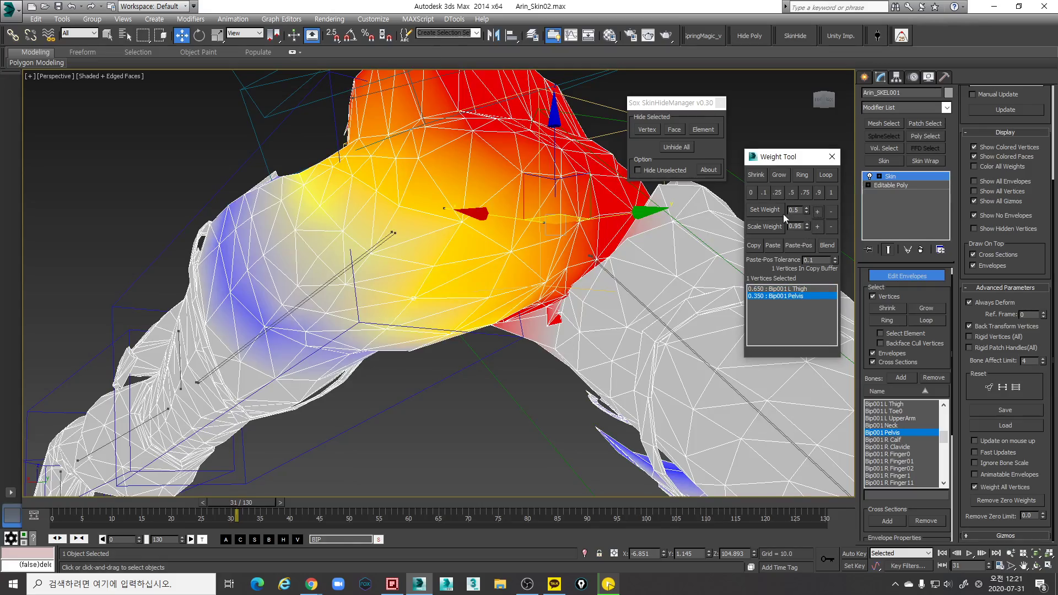
Select the vertex on the underside of the thigh and set its Bip001 Pelvis weight to 0.35
{"action": "mouse_move", "coordinate": [448, 306]}
{"action": "middle_mouse_down", "text": "alt"}
{"action": "mouse_move", "coordinate": [435, 308]}
{"action": "mouse_move", "coordinate": [441, 341]}
{"action": "mouse_move", "coordinate": [415, 357]}
{"action": "middle_mouse_up", "text": "alt"}
{"action": "key", "text": "F3"}
{"action": "left_click", "coordinate": [447, 297]}
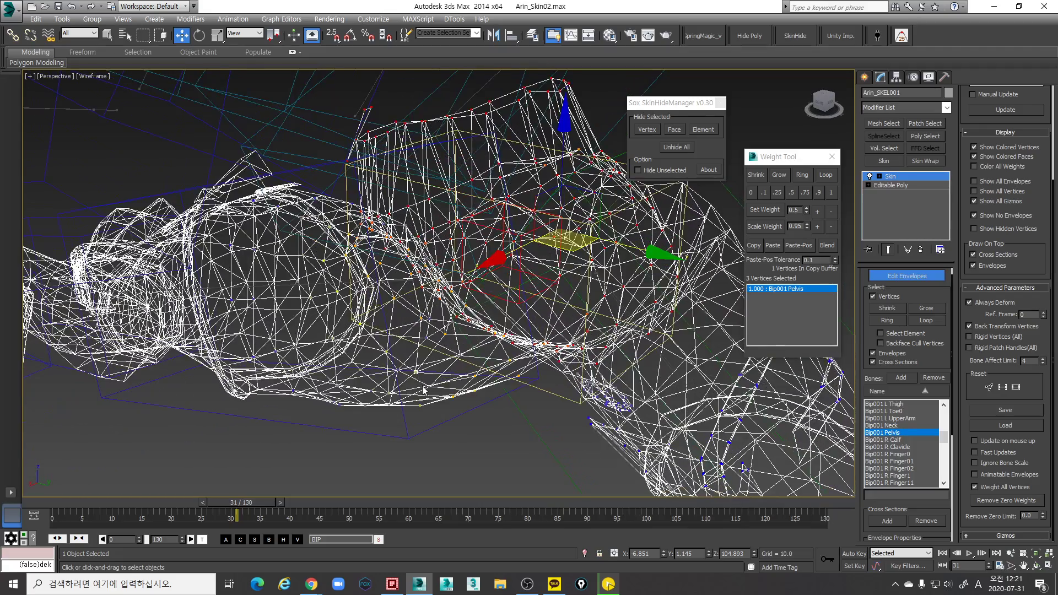
{"action": "left_click", "coordinate": [415, 371]}
{"action": "key", "text": "F3"}
{"action": "left_click", "coordinate": [817, 212]}
{"action": "left_click", "coordinate": [817, 211]}
{"action": "left_click", "coordinate": [816, 212]}
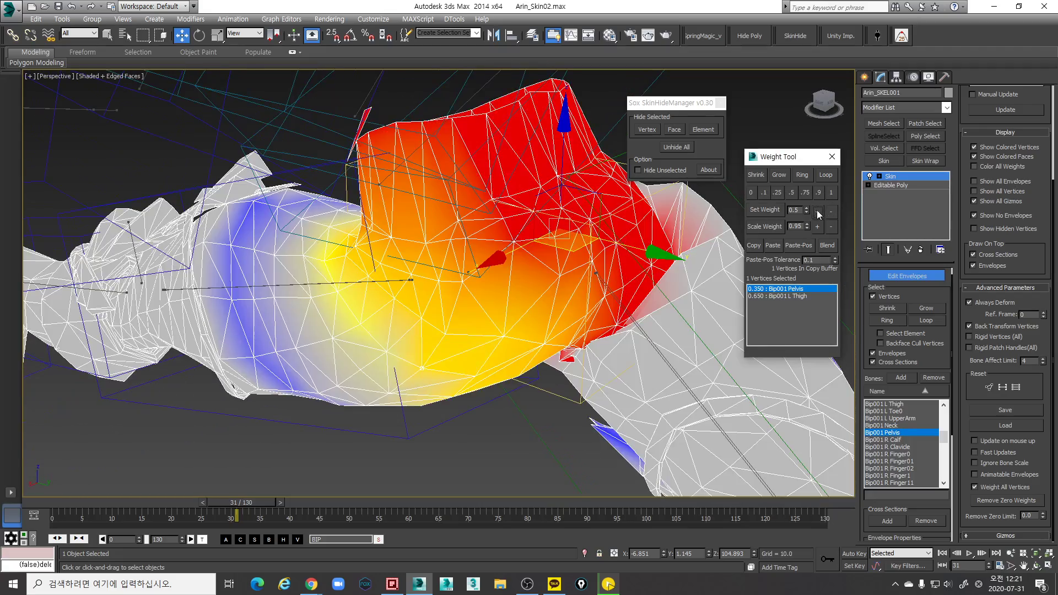
Select the neighbouring vertex on the underside of the thigh and set its Bip001 Pelvis weight to 0.3
{"action": "middle_click_drag", "start_coordinate": [457, 314], "coordinate": [540, 291], "text": "alt"}
{"action": "key", "text": "F3"}
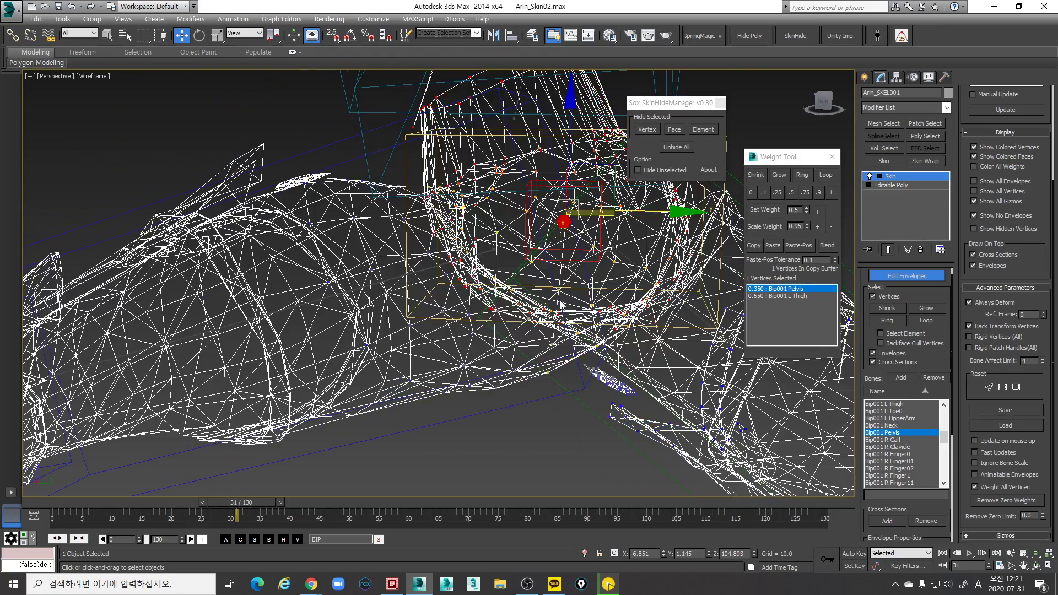
{"action": "left_click", "coordinate": [558, 289]}
{"action": "key", "text": "F3"}
{"action": "left_click", "coordinate": [817, 211]}
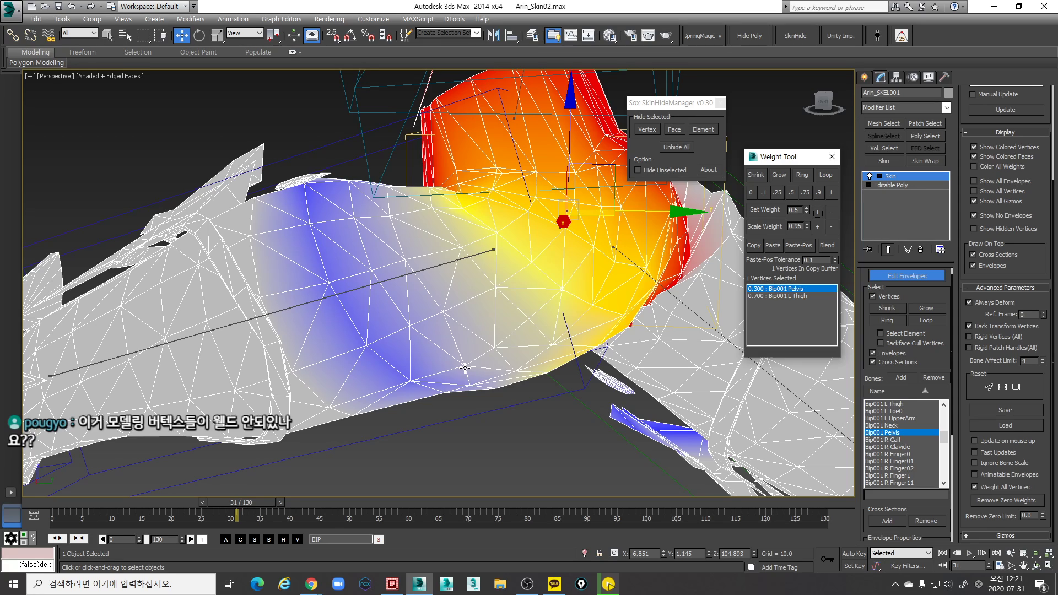
Select the single vertex in the side hip crease where the raised thigh meets the pelvis and raise its Bip001 Pelvis weight
{"action": "middle_click_drag", "start_coordinate": [507, 361], "coordinate": [542, 334], "text": "alt"}
{"action": "scroll", "coordinate": [580, 347], "scroll_direction": "down", "scroll_amount": 4}
{"action": "scroll", "coordinate": [504, 301], "scroll_direction": "up", "scroll_amount": 4}
{"action": "scroll", "coordinate": [505, 321], "scroll_direction": "up", "scroll_amount": 3}
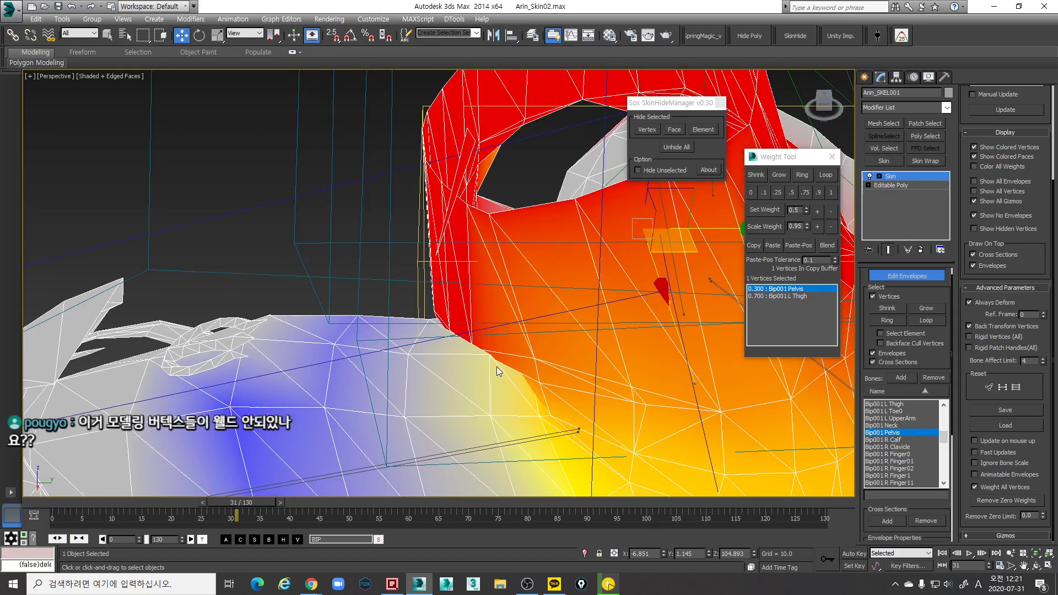
{"action": "key", "text": "F3"}
{"action": "mouse_move", "coordinate": [499, 368]}
{"action": "middle_mouse_down", "text": "alt"}
{"action": "mouse_move", "coordinate": [431, 290]}
{"action": "mouse_move", "coordinate": [437, 279]}
{"action": "mouse_move", "coordinate": [494, 292]}
{"action": "middle_mouse_up", "text": "alt"}
{"action": "scroll", "coordinate": [430, 290], "scroll_direction": "up", "scroll_amount": 3}
{"action": "left_click", "coordinate": [413, 253]}
{"action": "key", "text": "F3"}
{"action": "key", "text": "F3"}
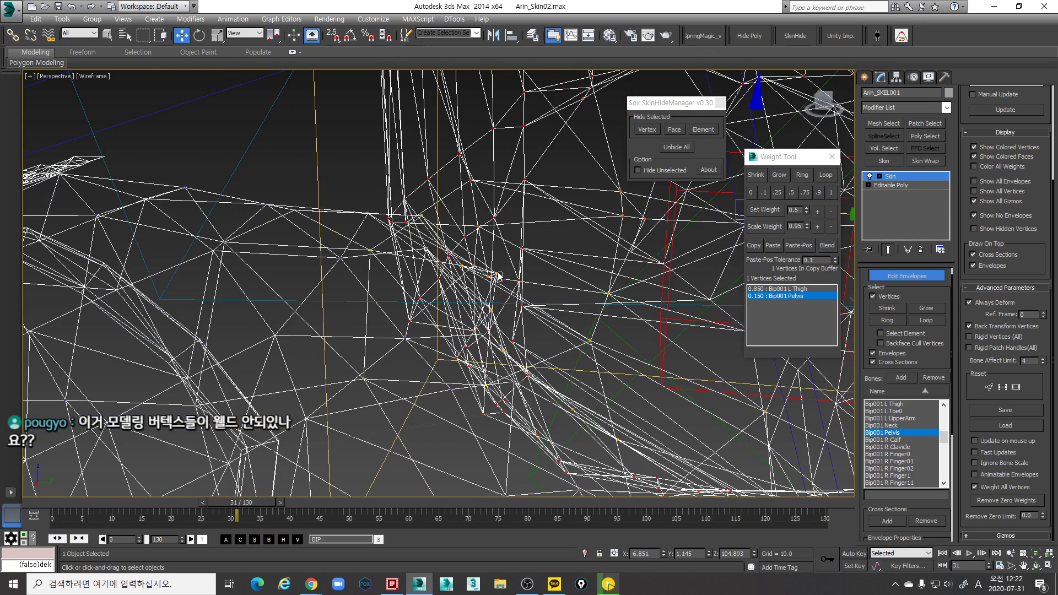
{"action": "left_click", "coordinate": [497, 272]}
{"action": "key", "text": "F3"}
{"action": "middle_click_drag", "start_coordinate": [575, 280], "coordinate": [597, 298], "text": "alt"}
{"action": "key", "text": "F3"}
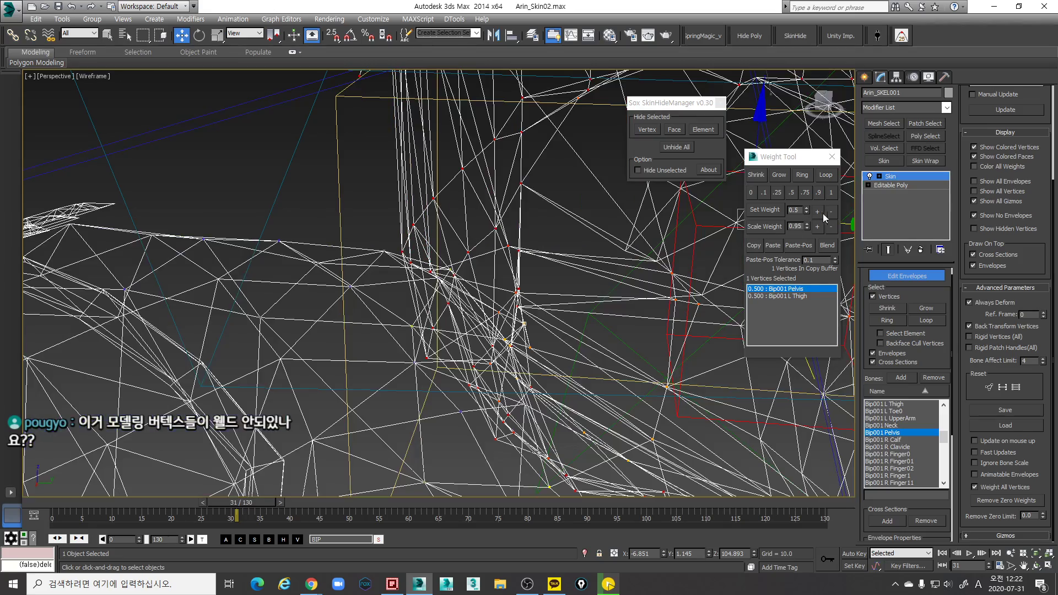
{"action": "middle_click_drag", "start_coordinate": [640, 329], "coordinate": [648, 318], "text": "alt"}
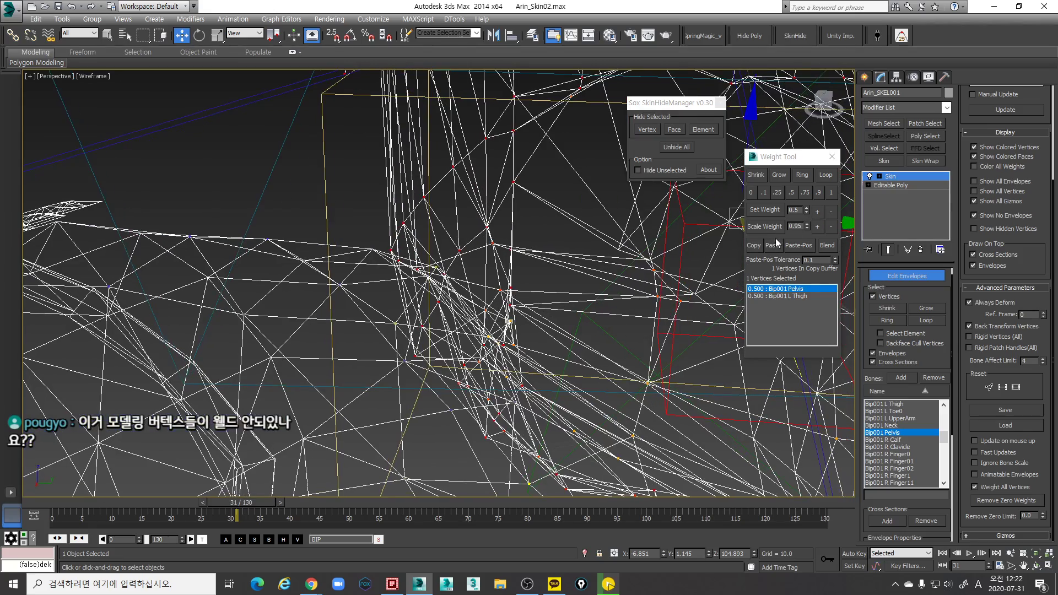
{"action": "left_click", "coordinate": [817, 211]}
Select the two overlapping vertices in the hip crease and raise their Bip001 Pelvis weight
{"action": "mouse_move", "coordinate": [699, 276]}
{"action": "middle_mouse_down", "text": "alt"}
{"action": "mouse_move", "coordinate": [555, 333]}
{"action": "mouse_move", "coordinate": [508, 326]}
{"action": "mouse_move", "coordinate": [519, 326]}
{"action": "mouse_move", "coordinate": [344, 260]}
{"action": "mouse_move", "coordinate": [403, 275]}
{"action": "middle_mouse_up", "text": "alt"}
{"action": "key", "text": "F3"}
{"action": "key", "text": "F3"}
{"action": "left_click_drag", "start_coordinate": [478, 301], "coordinate": [463, 287]}
{"action": "key", "text": "F3"}
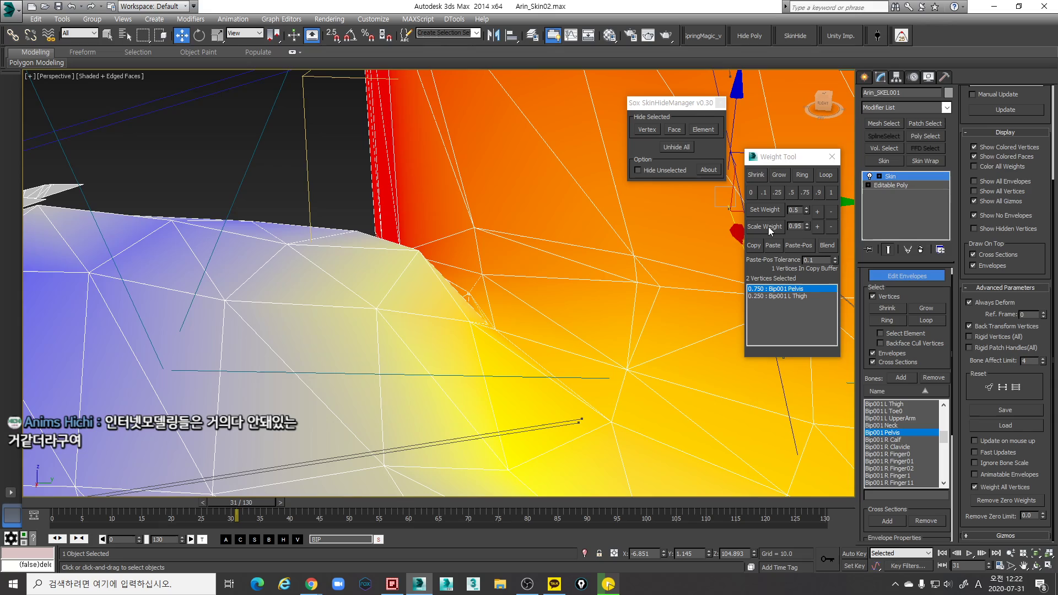
{"action": "left_click", "coordinate": [817, 211]}
Select the vertex on top of the thigh at the edge of the hip crease and set its Bip001 Pelvis weight to 0.3
{"action": "middle_click_drag", "start_coordinate": [688, 253], "coordinate": [495, 318], "text": "alt"}
{"action": "key", "text": "F3"}
{"action": "left_click", "coordinate": [523, 300]}
{"action": "key", "text": "F3"}
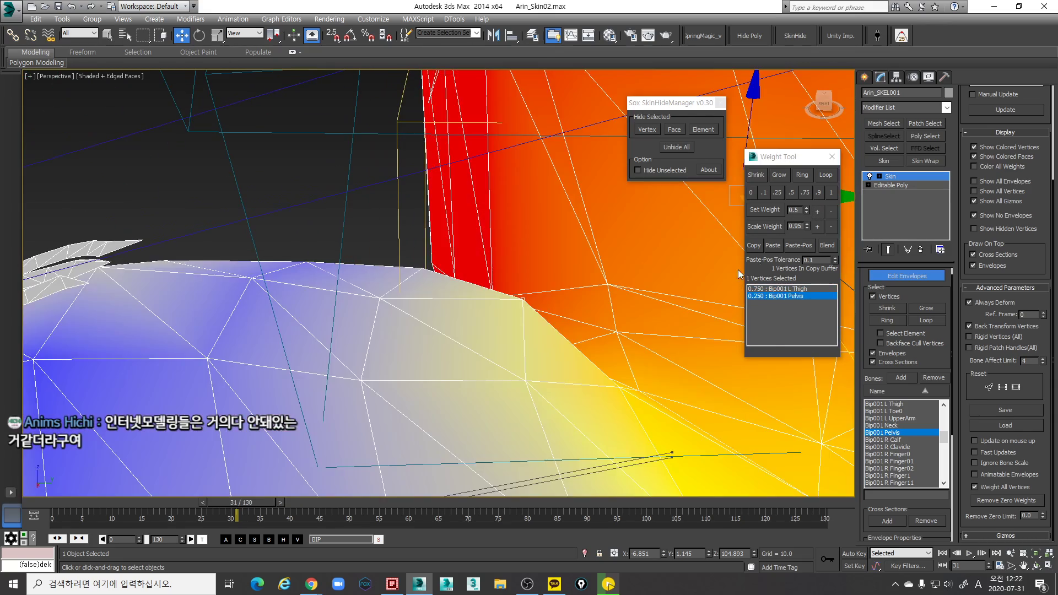
{"action": "left_click", "coordinate": [817, 211]}
Examine the pelvis-to-left-thigh weight blend around the hip, groin and crotch from above, the front and the side
{"action": "mouse_move", "coordinate": [606, 264]}
{"action": "middle_mouse_down", "text": "alt"}
{"action": "mouse_move", "coordinate": [516, 290]}
{"action": "mouse_move", "coordinate": [544, 318]}
{"action": "mouse_move", "coordinate": [589, 294]}
{"action": "mouse_move", "coordinate": [560, 299]}
{"action": "mouse_move", "coordinate": [566, 305]}
{"action": "mouse_move", "coordinate": [557, 290]}
{"action": "mouse_move", "coordinate": [448, 323]}
{"action": "mouse_move", "coordinate": [412, 374]}
{"action": "mouse_move", "coordinate": [432, 355]}
{"action": "mouse_move", "coordinate": [311, 308]}
{"action": "mouse_move", "coordinate": [397, 336]}
{"action": "mouse_move", "coordinate": [486, 327]}
{"action": "middle_mouse_up", "text": "alt"}
{"action": "key", "text": "F3"}
{"action": "key", "text": "F3"}
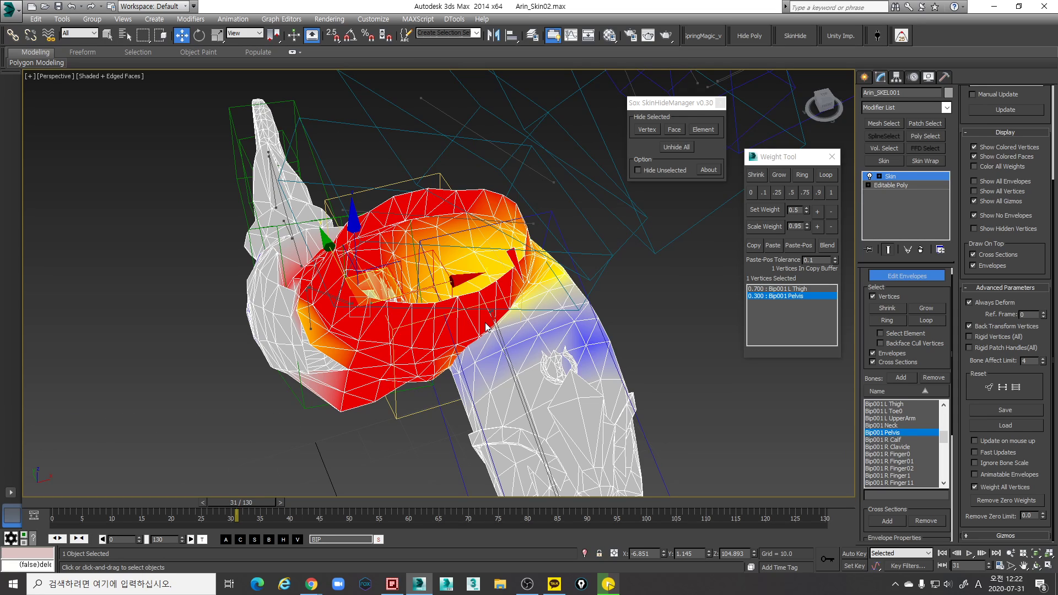
{"action": "scroll", "coordinate": [486, 326], "scroll_direction": "up", "scroll_amount": 3}
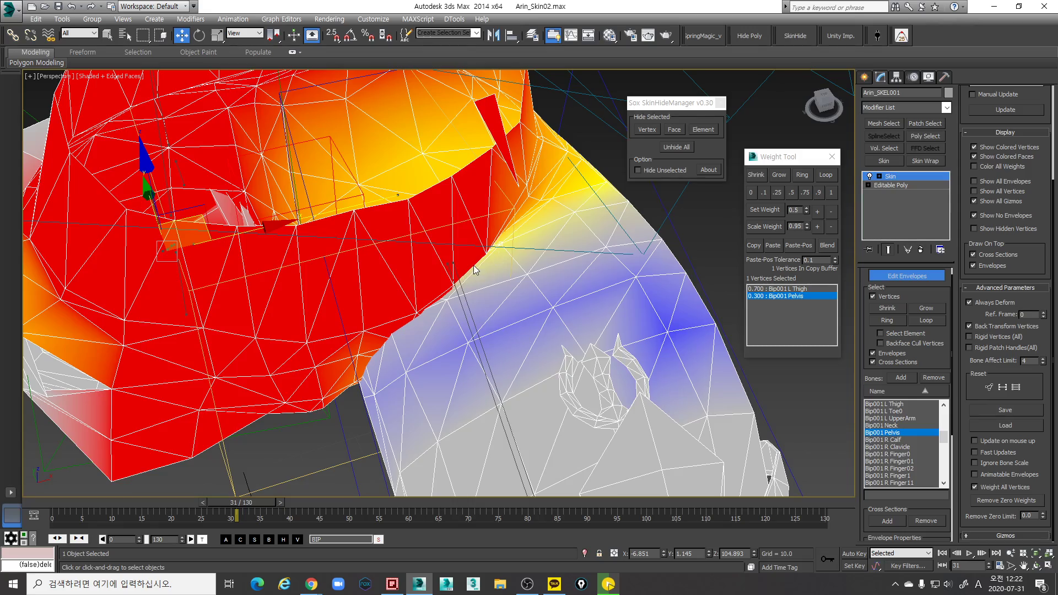
{"action": "scroll", "coordinate": [478, 281], "scroll_direction": "down", "scroll_amount": 3}
{"action": "middle_click_drag", "start_coordinate": [481, 293], "coordinate": [227, 115], "text": "alt"}
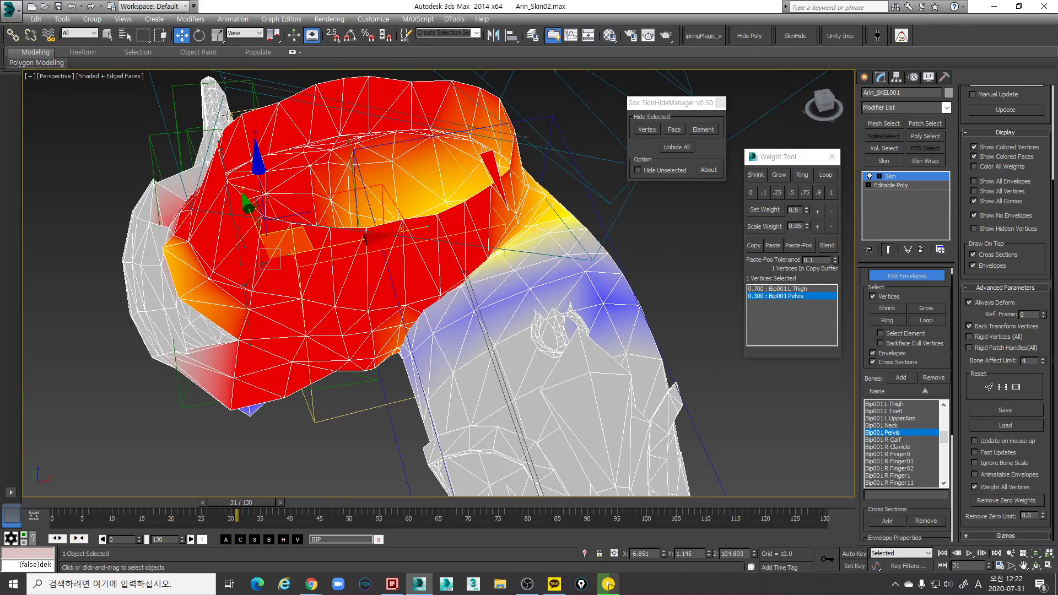
{"action": "middle_click_drag", "start_coordinate": [441, 302], "coordinate": [481, 272], "text": "alt"}
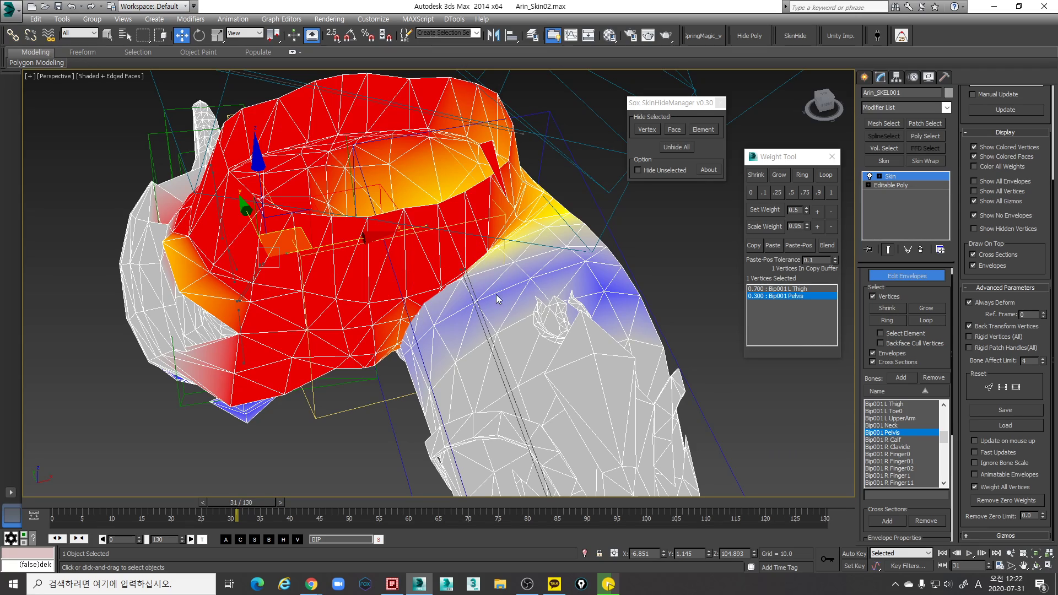
{"action": "scroll", "coordinate": [471, 241], "scroll_direction": "up", "scroll_amount": 4}
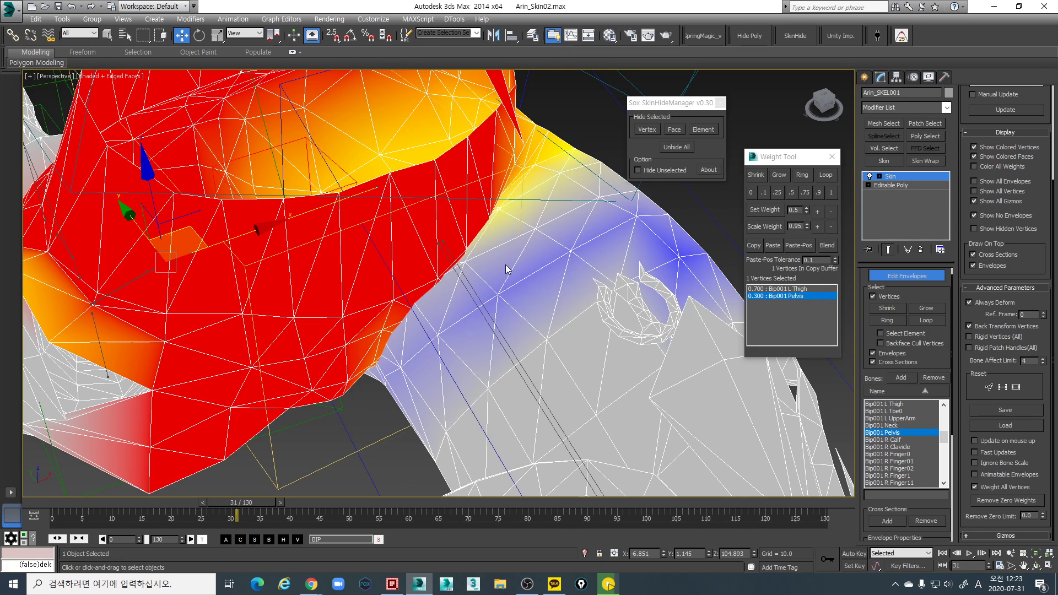
{"action": "middle_click_drag", "start_coordinate": [493, 247], "coordinate": [470, 249], "text": "alt"}
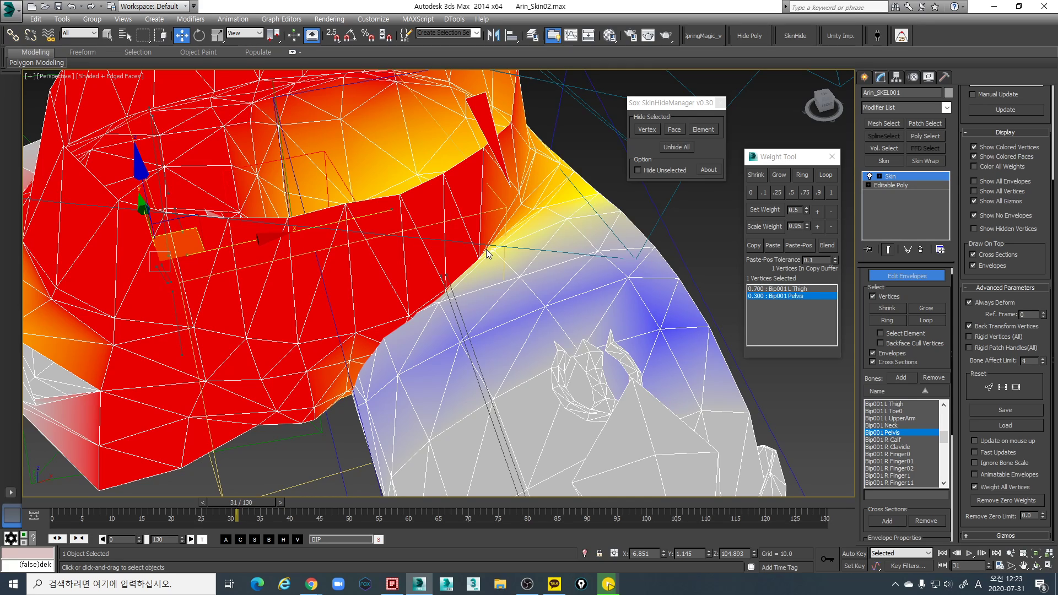
{"action": "mouse_move", "coordinate": [465, 285]}
{"action": "middle_mouse_down", "text": "alt"}
{"action": "mouse_move", "coordinate": [464, 249]}
{"action": "mouse_move", "coordinate": [450, 290]}
{"action": "middle_mouse_up", "text": "alt"}
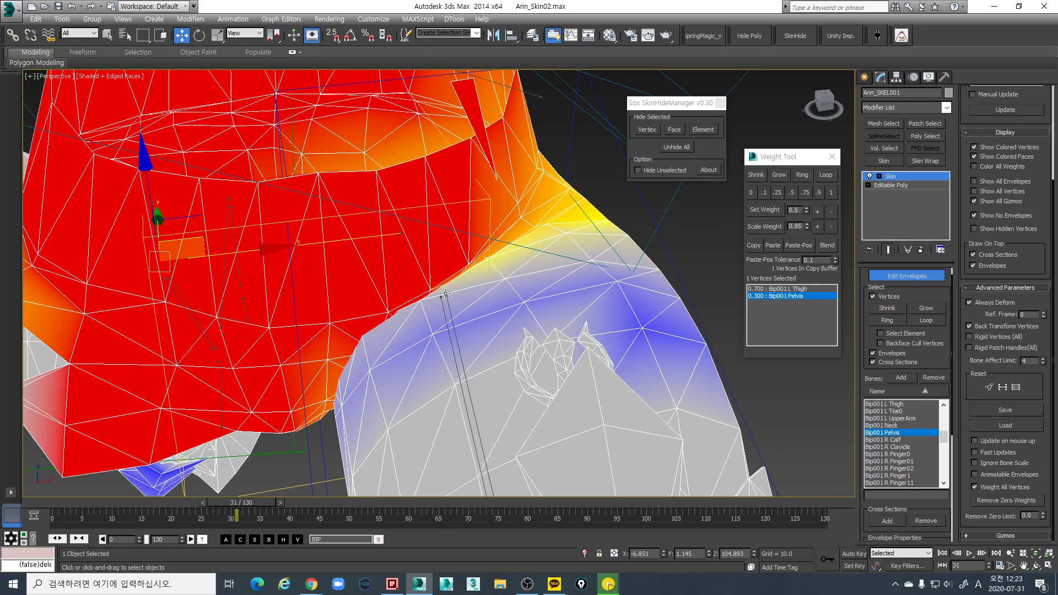
{"action": "middle_click_drag", "start_coordinate": [406, 279], "coordinate": [448, 279], "text": "alt"}
{"action": "scroll", "coordinate": [447, 290], "scroll_direction": "up", "scroll_amount": 1}
{"action": "scroll", "coordinate": [442, 309], "scroll_direction": "down", "scroll_amount": 1}
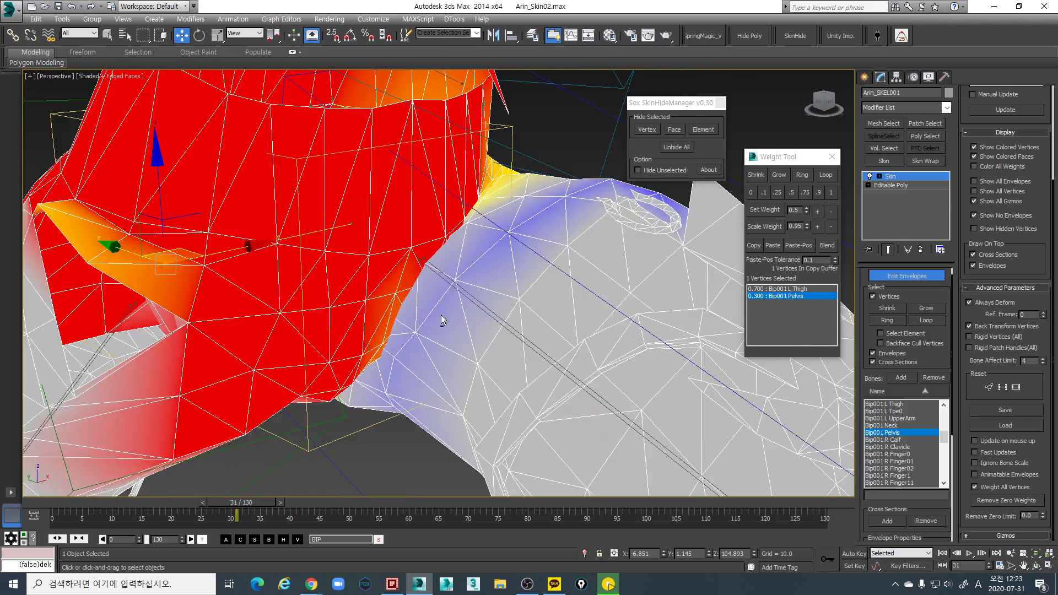
{"action": "middle_click_drag", "start_coordinate": [443, 320], "coordinate": [410, 365], "text": "alt"}
{"action": "scroll", "coordinate": [389, 285], "scroll_direction": "down", "scroll_amount": 1}
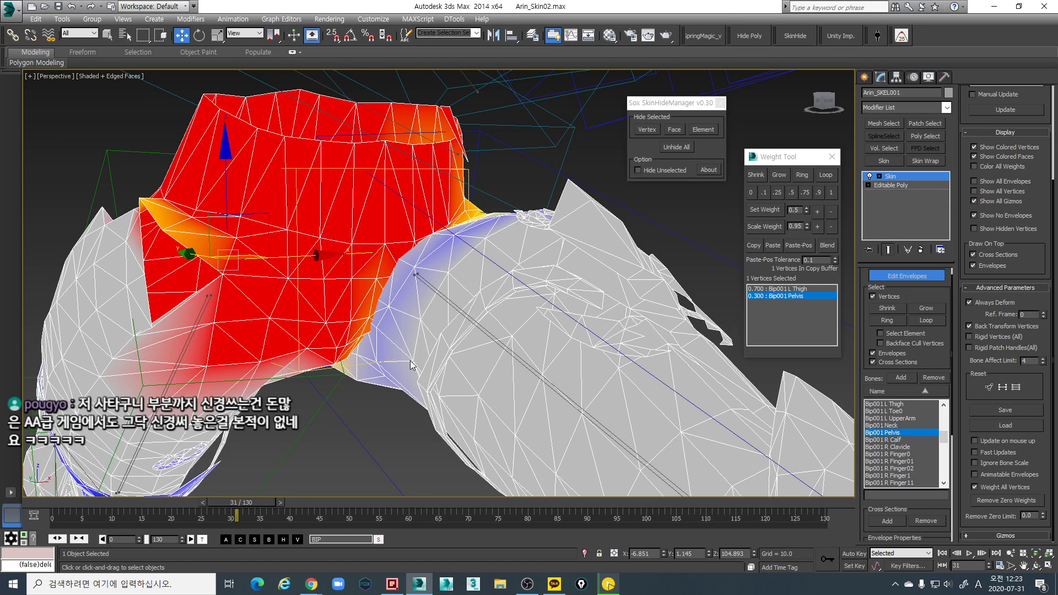
{"action": "middle_click_drag", "start_coordinate": [410, 365], "coordinate": [448, 241], "text": "alt"}
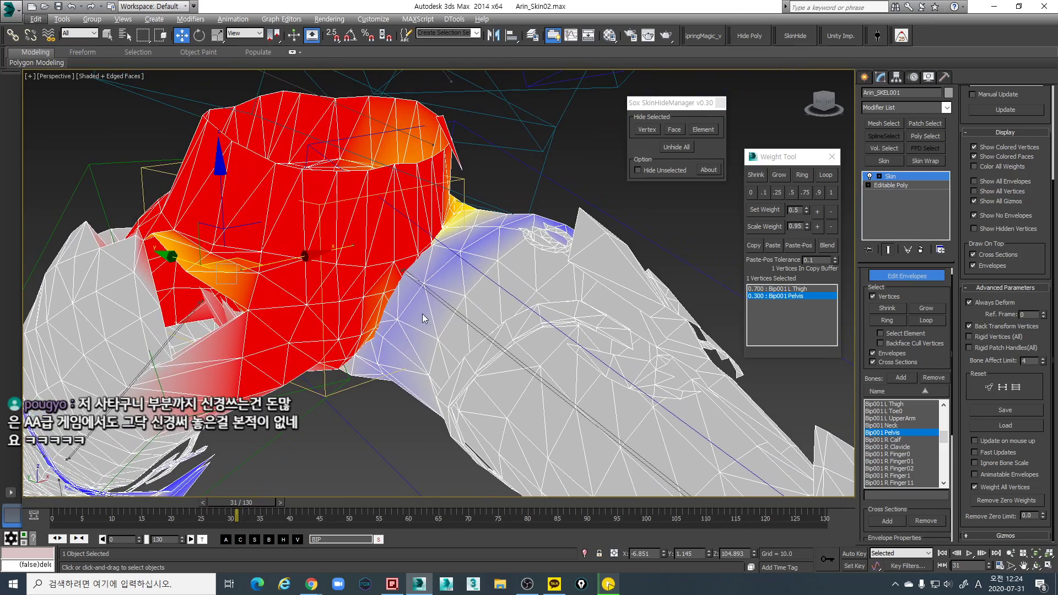
{"action": "middle_click_drag", "start_coordinate": [423, 315], "coordinate": [405, 250], "text": "alt"}
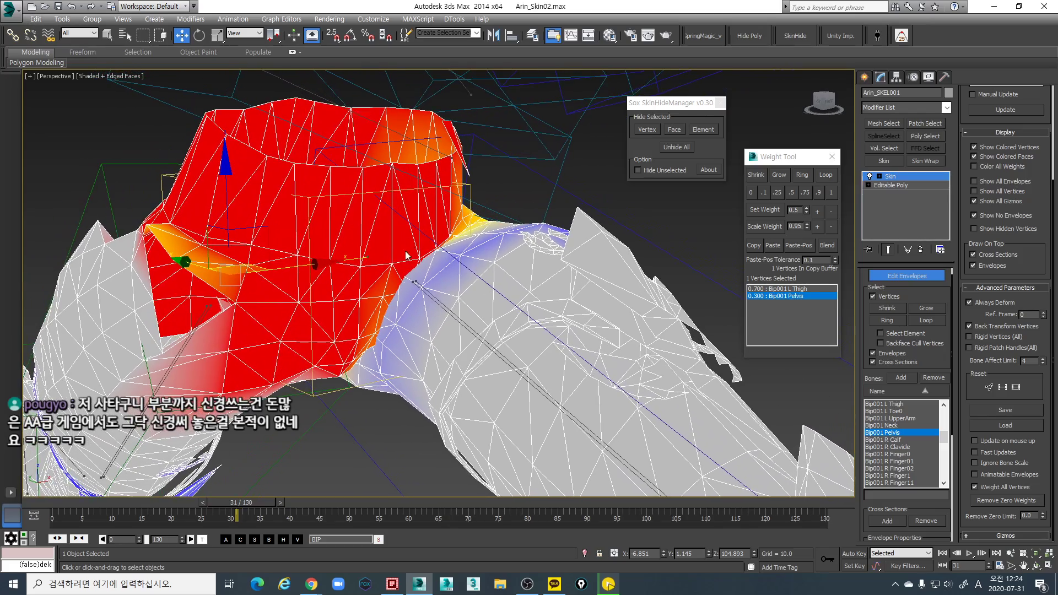
{"action": "middle_click_drag", "start_coordinate": [394, 285], "coordinate": [429, 271], "text": "alt"}
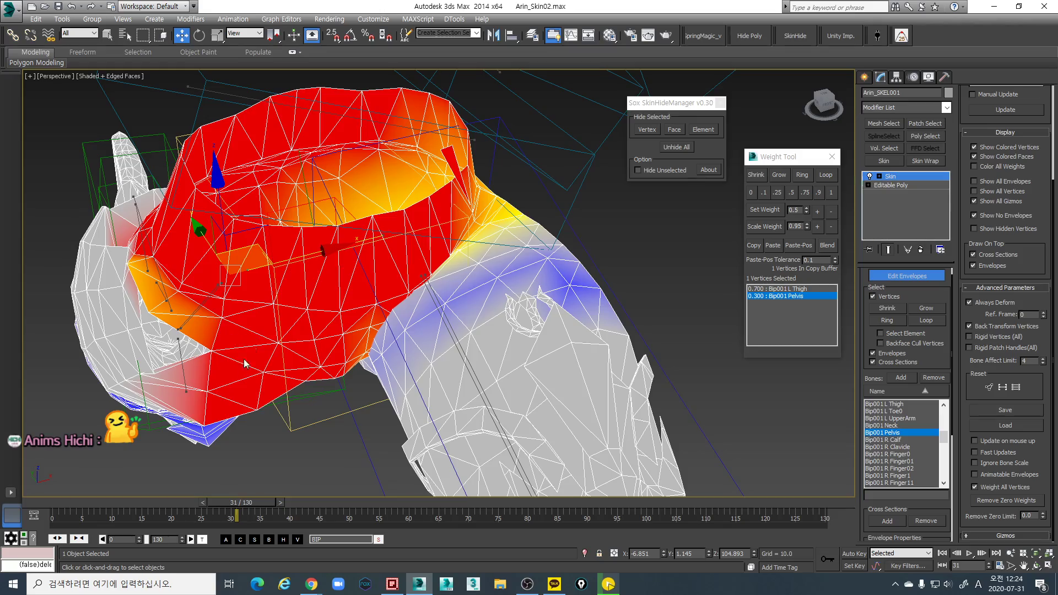
{"action": "middle_click_drag", "start_coordinate": [446, 336], "coordinate": [523, 309], "text": "alt"}
At frame 29, give the fully pelvis-weighted vertex above the front groin crease a Bip001 L Thigh weight of 0.1
{"action": "scroll", "coordinate": [472, 337], "scroll_direction": "up", "scroll_amount": 2}
{"action": "left_click_drag", "start_coordinate": [240, 503], "coordinate": [231, 503]}
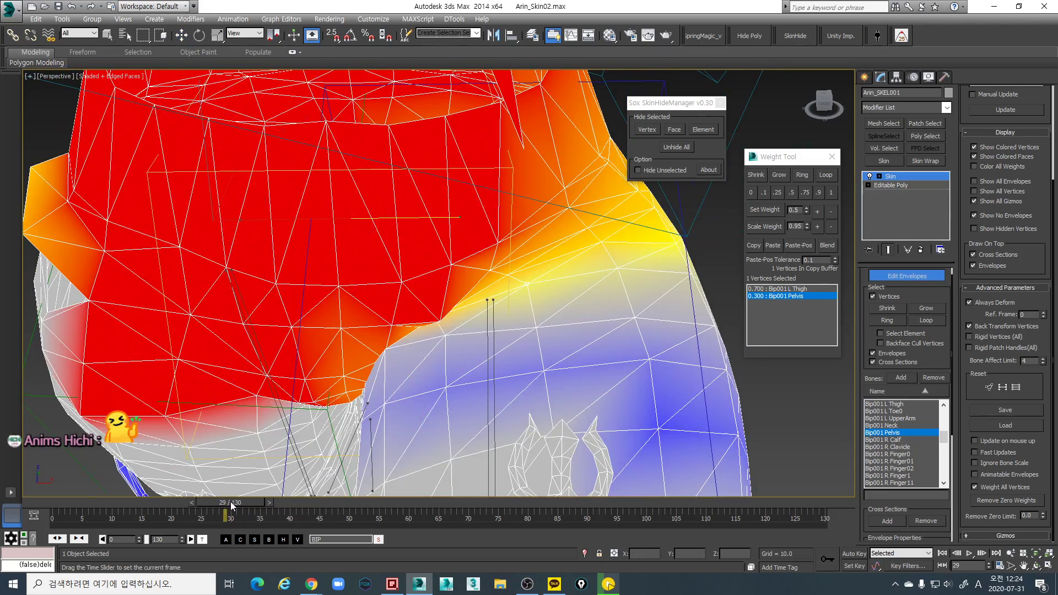
{"action": "key", "text": "w"}
{"action": "scroll", "coordinate": [462, 320], "scroll_direction": "up", "scroll_amount": 2}
{"action": "key", "text": "F3"}
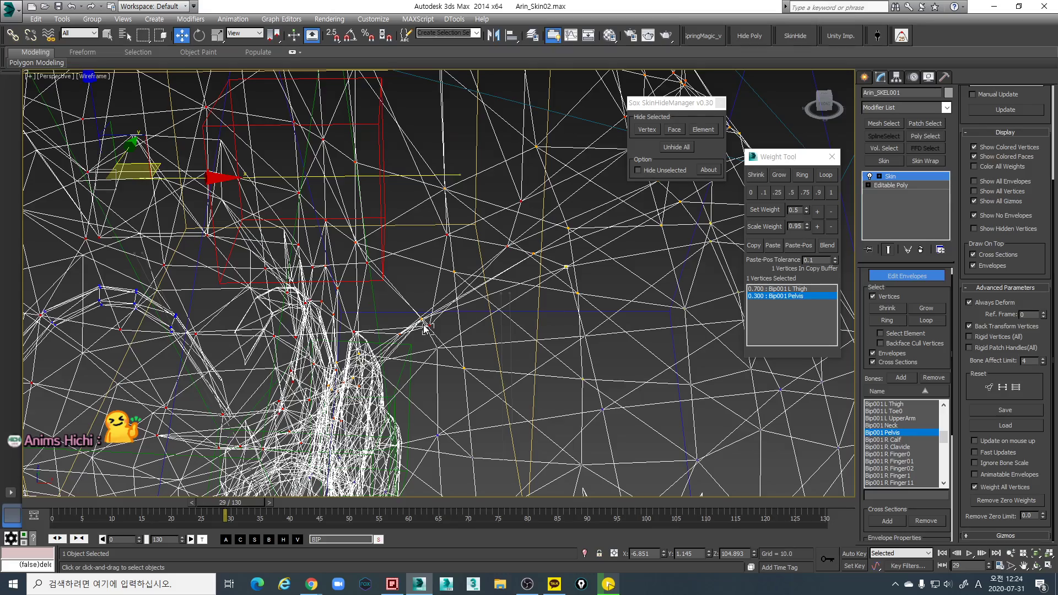
{"action": "left_click", "coordinate": [424, 327]}
{"action": "key", "text": "F3"}
{"action": "middle_click_drag", "start_coordinate": [617, 289], "coordinate": [580, 260]}
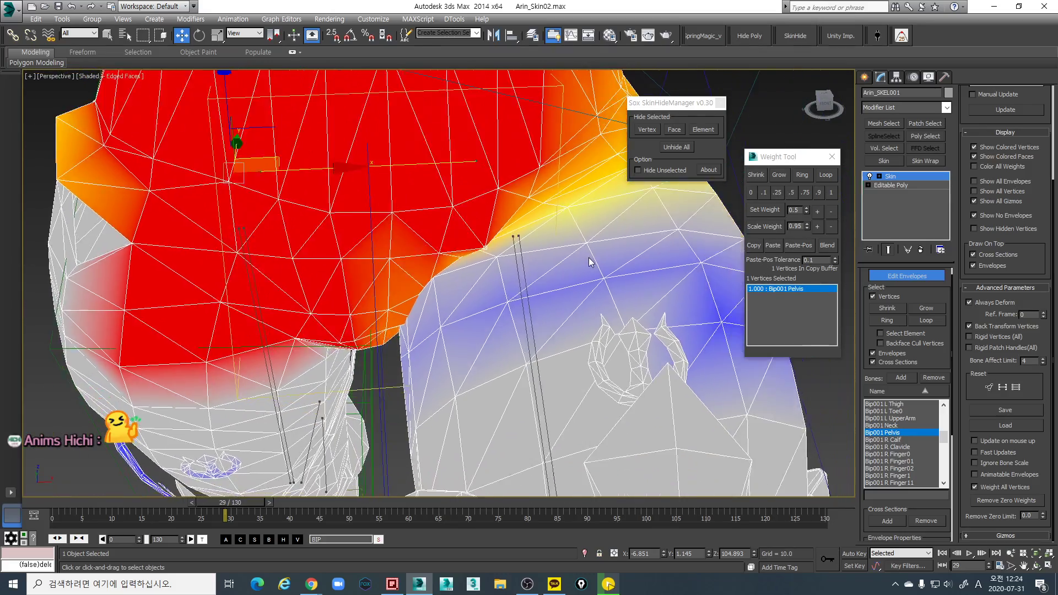
{"action": "scroll", "coordinate": [580, 260], "scroll_direction": "down", "scroll_amount": 3}
{"action": "left_click", "coordinate": [543, 268]}
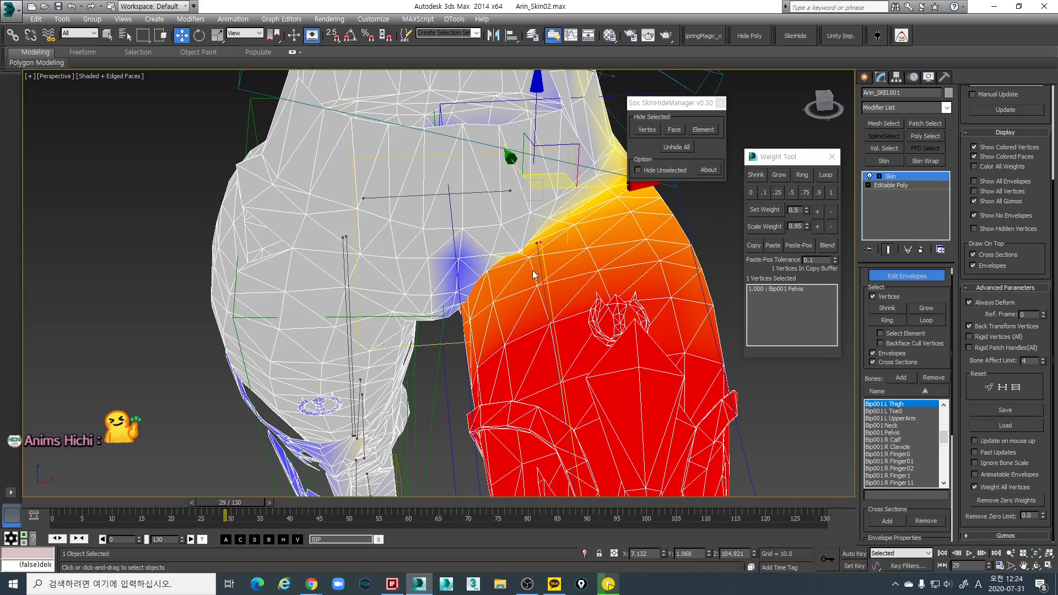
{"action": "left_click", "coordinate": [817, 212]}
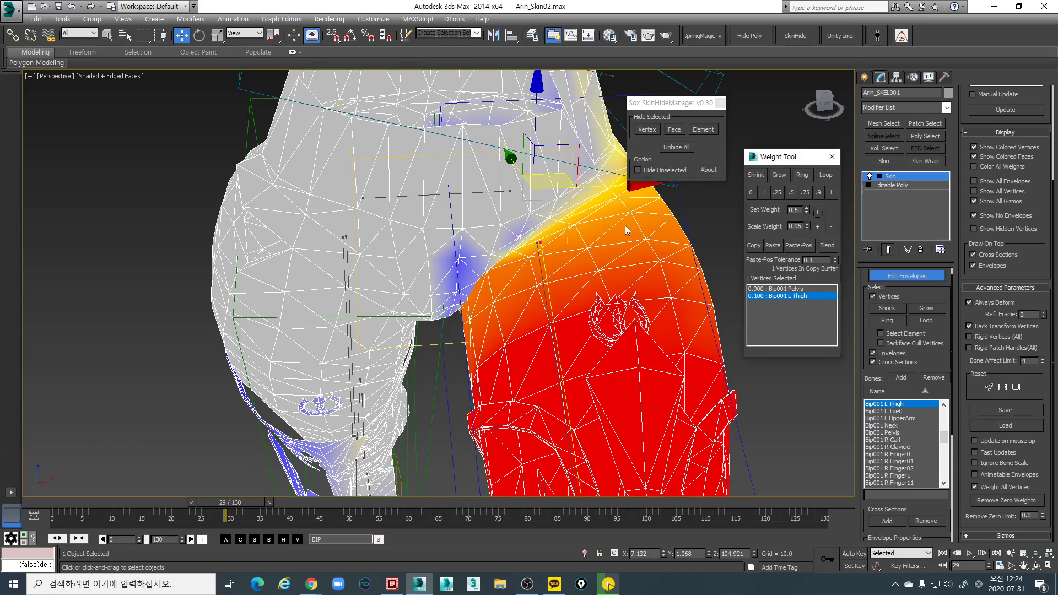
Select the adjacent pelvis vertex along the groin crease toward the crotch and set its Bip001 L Thigh weight to 0.05
{"action": "middle_click_drag", "start_coordinate": [548, 228], "coordinate": [556, 230]}
{"action": "scroll", "coordinate": [556, 230], "scroll_direction": "up", "scroll_amount": 5}
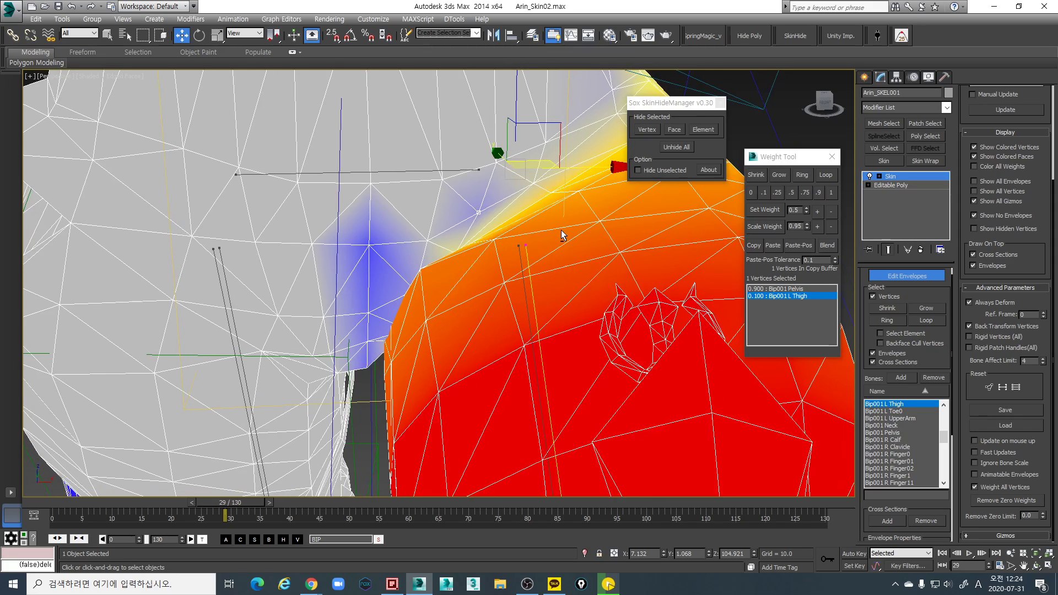
{"action": "left_click", "coordinate": [432, 243]}
{"action": "key", "text": "F3"}
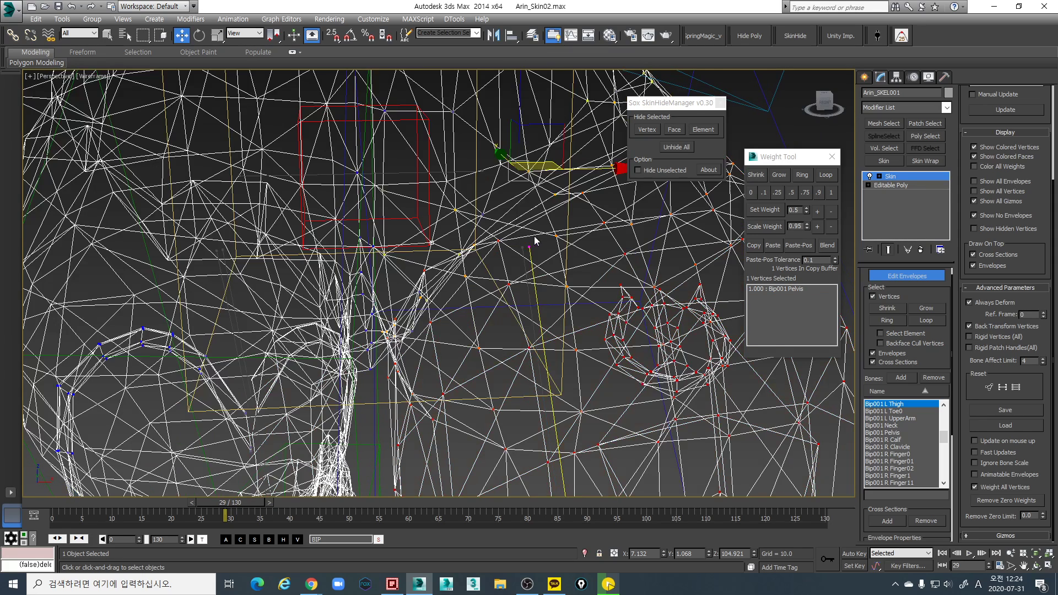
{"action": "left_click", "coordinate": [817, 211]}
{"action": "key", "text": "F3"}
{"action": "scroll", "coordinate": [560, 259], "scroll_direction": "up", "scroll_amount": 3}
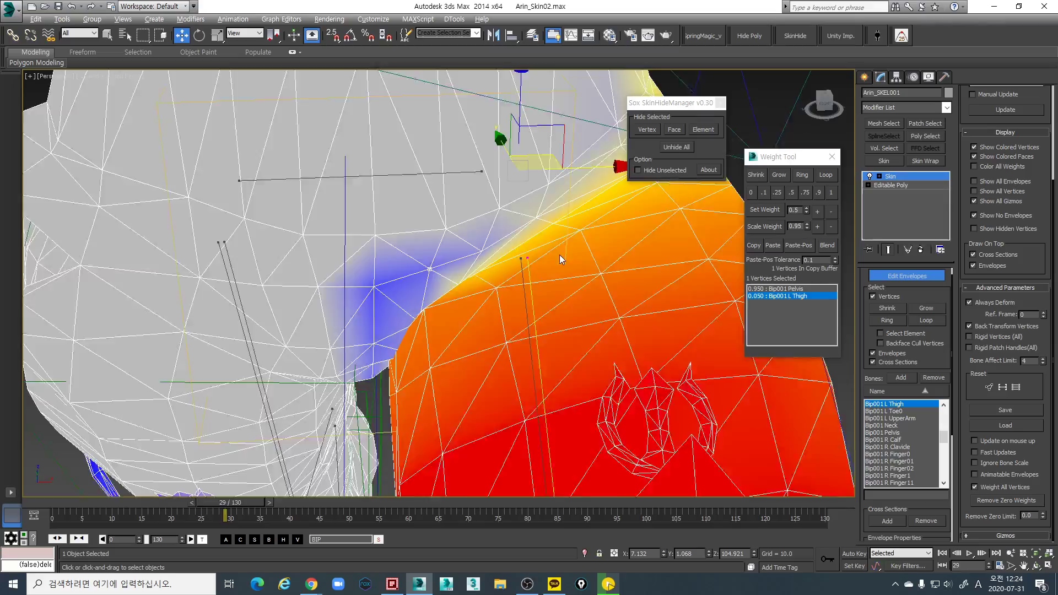
Select the vertex further down the groin crease near the crotch and set its Bip001 L Thigh weight to 0.15
{"action": "left_click_drag", "start_coordinate": [244, 502], "coordinate": [242, 499]}
{"action": "key", "text": "F3"}
{"action": "middle_click_drag", "start_coordinate": [439, 392], "coordinate": [452, 348], "text": "alt"}
{"action": "left_click", "coordinate": [465, 305]}
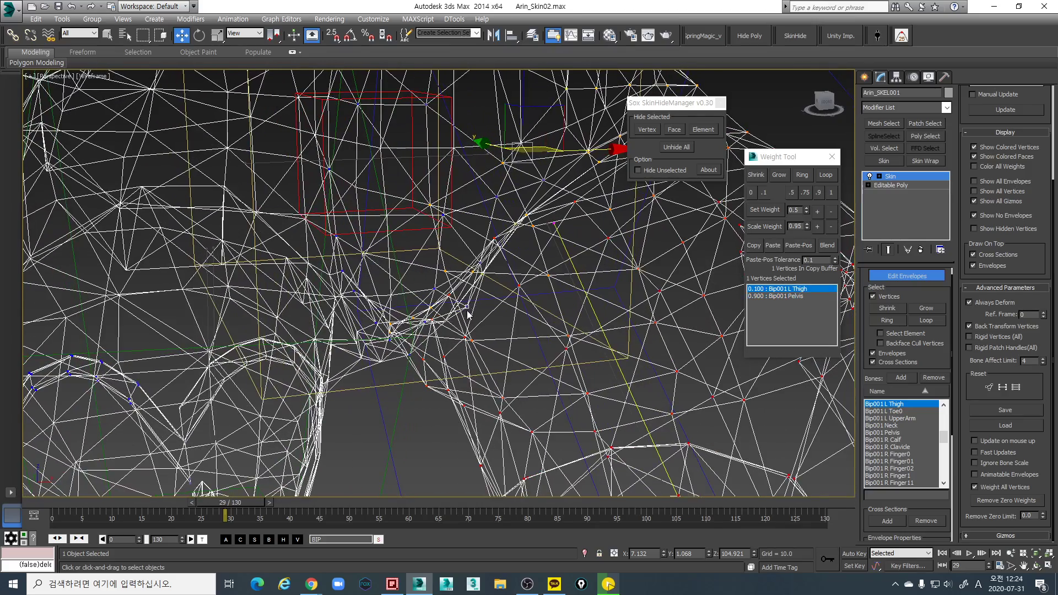
{"action": "key", "text": "F3"}
{"action": "left_click", "coordinate": [815, 211]}
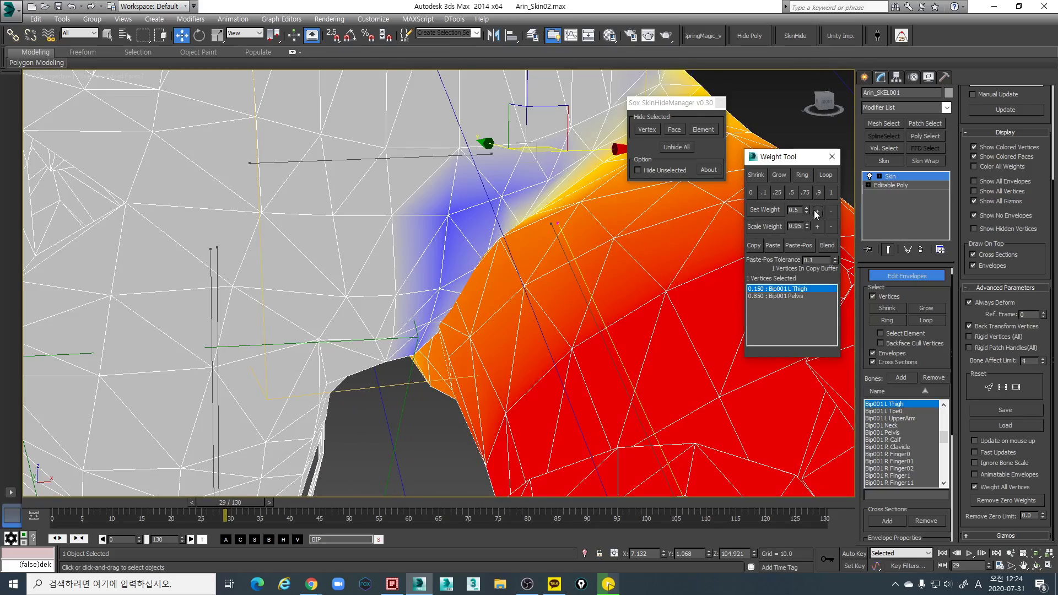
{"action": "key", "text": "F3"}
{"action": "left_click", "coordinate": [816, 212]}
{"action": "left_click", "coordinate": [829, 211]}
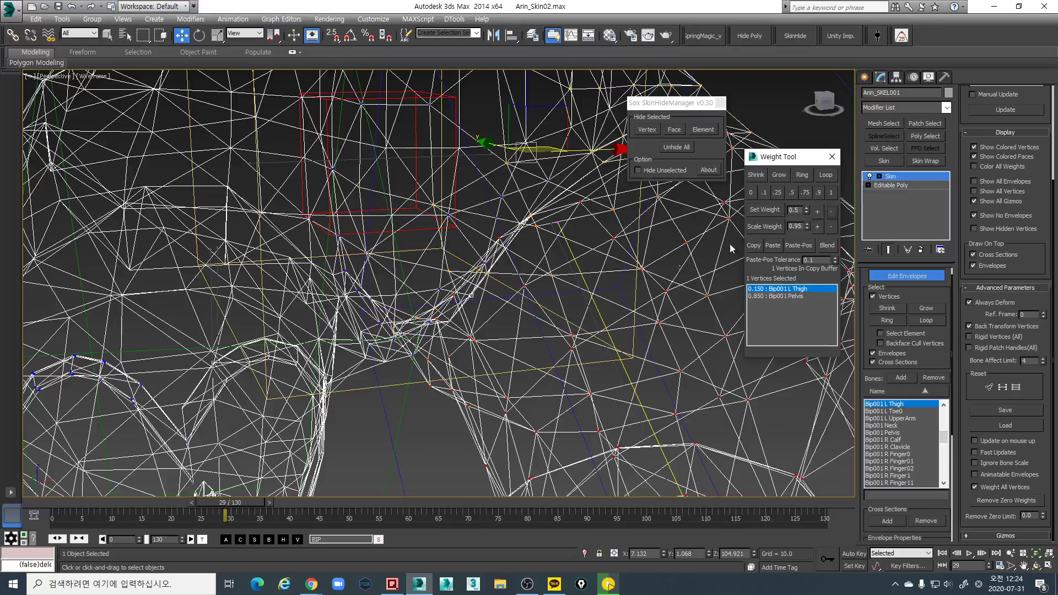
Select the thigh-side vertex along the groin crease and lower its Bip001 L Thigh weight to 0.75
{"action": "middle_click_drag", "start_coordinate": [490, 303], "coordinate": [515, 247], "text": "alt"}
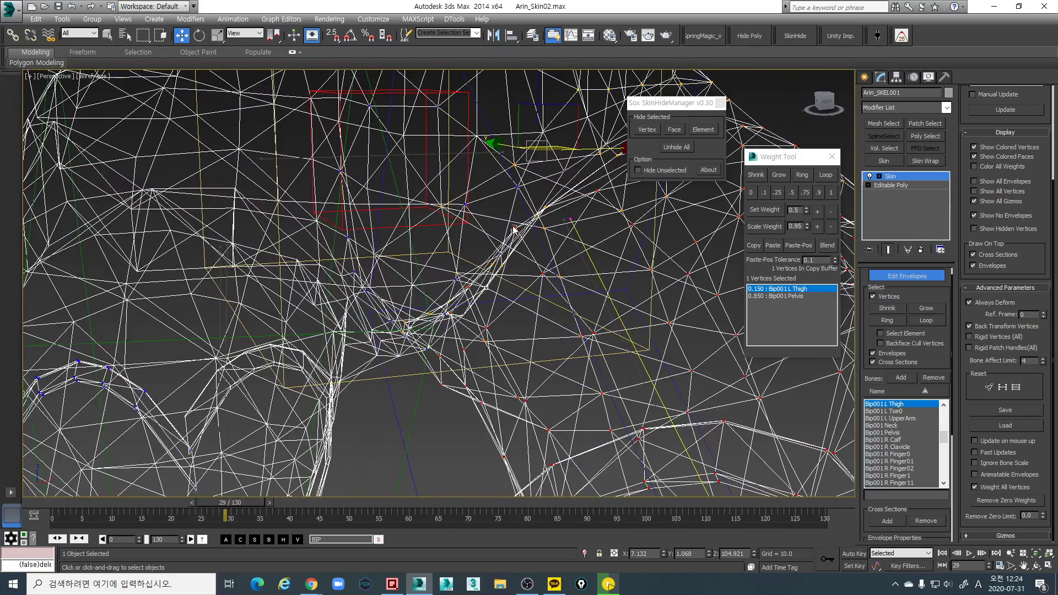
{"action": "key", "text": "F3"}
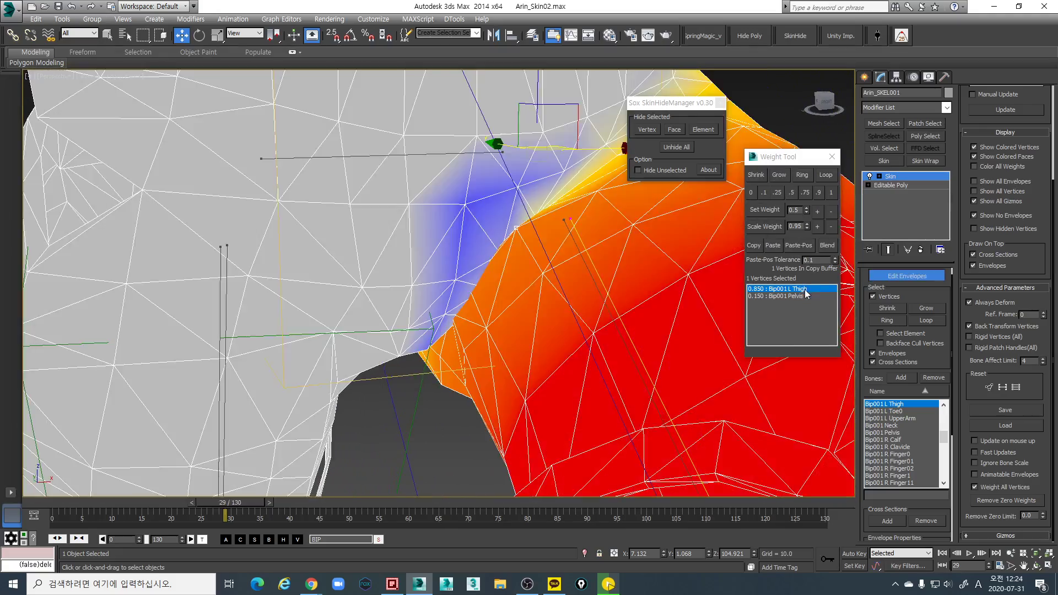
{"action": "left_click", "coordinate": [831, 211]}
{"action": "left_click", "coordinate": [831, 212]}
{"action": "key", "text": "F3"}
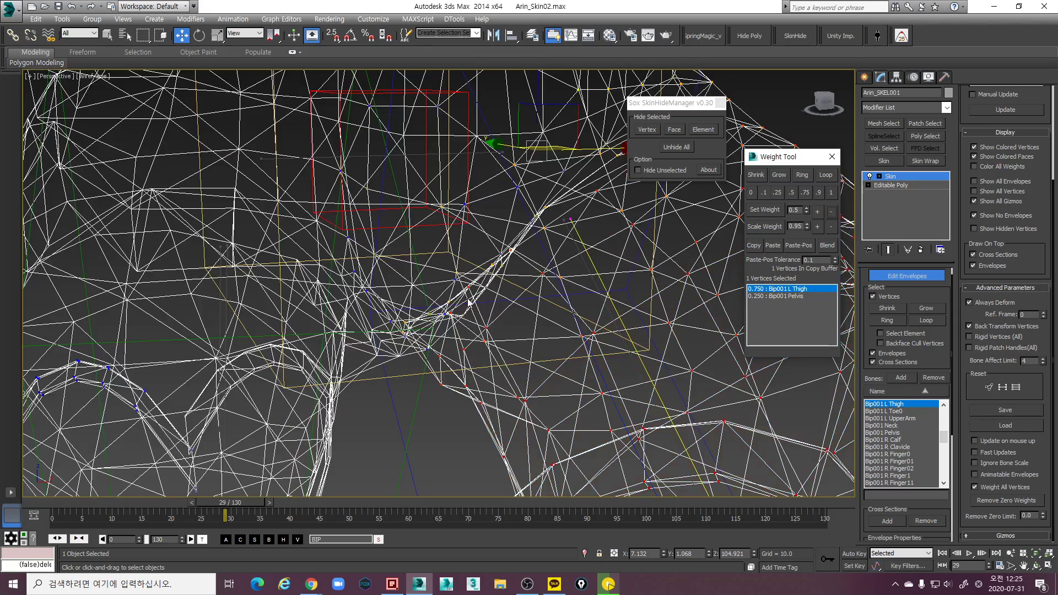
{"action": "middle_click_drag", "start_coordinate": [468, 302], "coordinate": [477, 284], "text": "alt"}
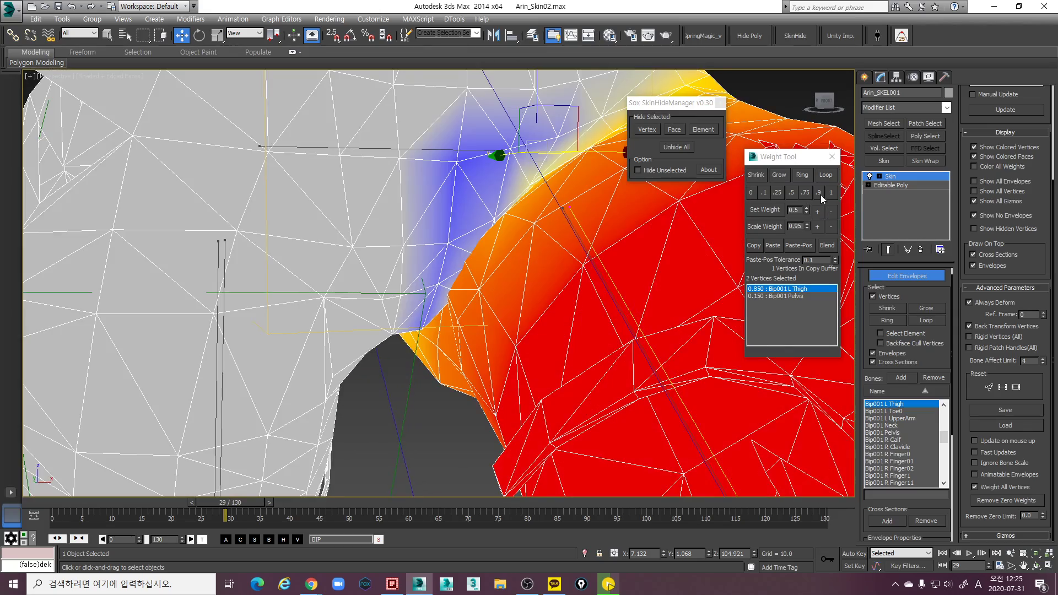
Try a Bip001 L Thigh weight of 0.7 on the two selected thigh-side vertices beside the front groin crease
{"action": "left_click", "coordinate": [830, 212]}
{"action": "left_click", "coordinate": [830, 213]}
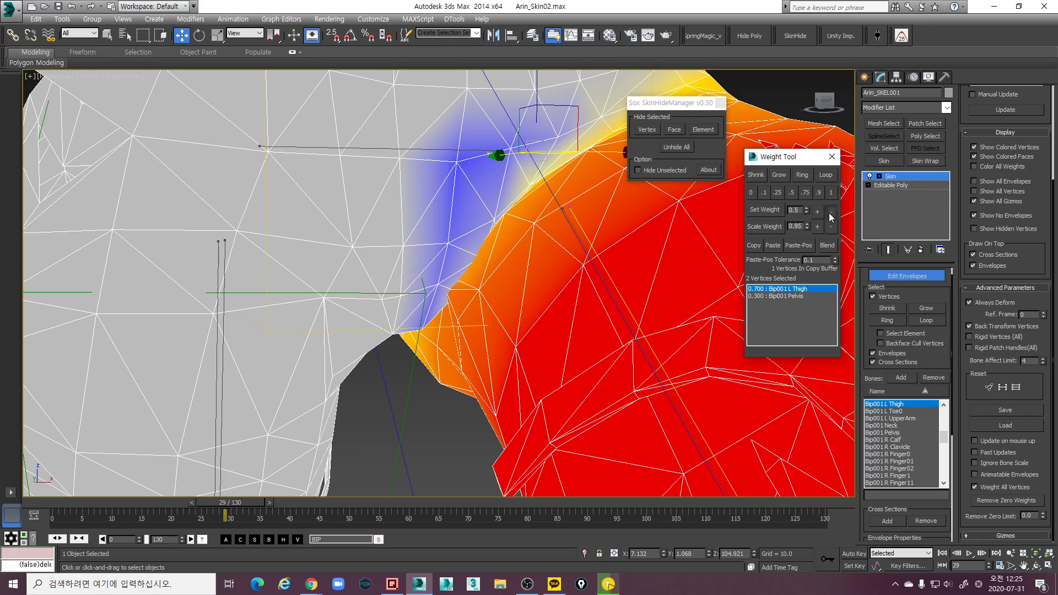
{"action": "left_click", "coordinate": [830, 212]}
{"action": "left_click", "coordinate": [819, 214]}
{"action": "left_click", "coordinate": [820, 215]}
{"action": "left_click", "coordinate": [820, 214]}
{"action": "left_click", "coordinate": [819, 214]}
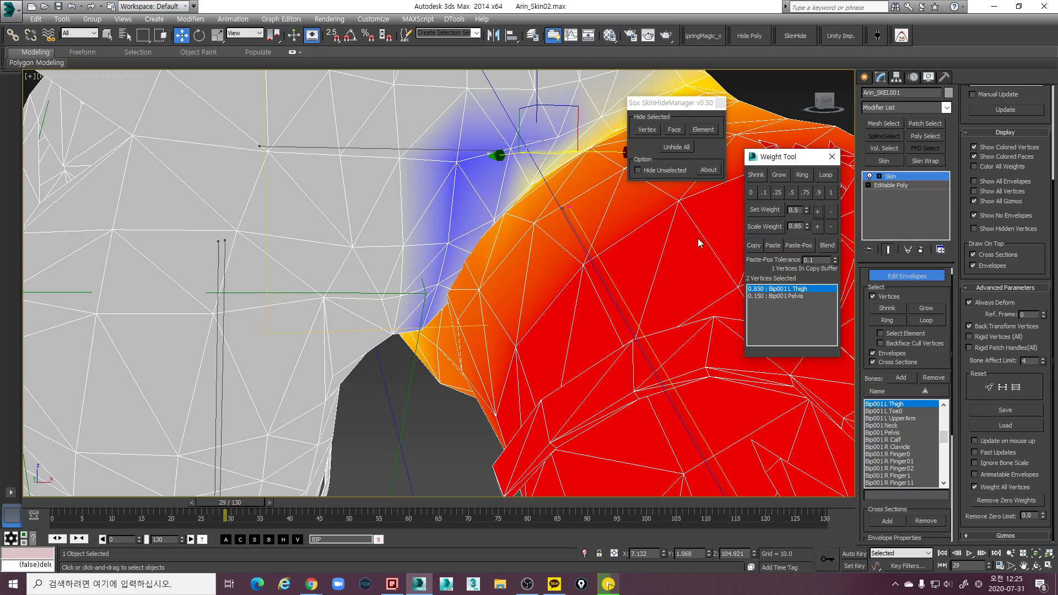
Select a single vertex by the left groin crease and set its Bip001 L Thigh weight to 0.85
{"action": "mouse_move", "coordinate": [469, 278]}
{"action": "middle_mouse_down", "text": "alt"}
{"action": "mouse_move", "coordinate": [456, 255]}
{"action": "mouse_move", "coordinate": [464, 227]}
{"action": "mouse_move", "coordinate": [484, 233]}
{"action": "mouse_move", "coordinate": [575, 204]}
{"action": "mouse_move", "coordinate": [572, 219]}
{"action": "middle_mouse_up", "text": "alt"}
{"action": "key", "text": "F3"}
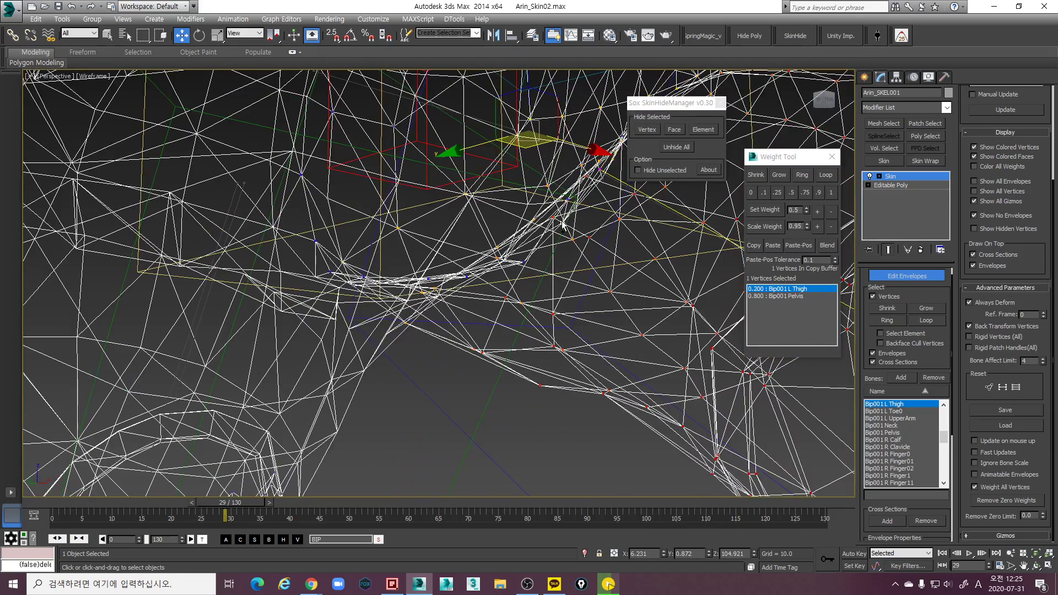
{"action": "key", "text": "F3"}
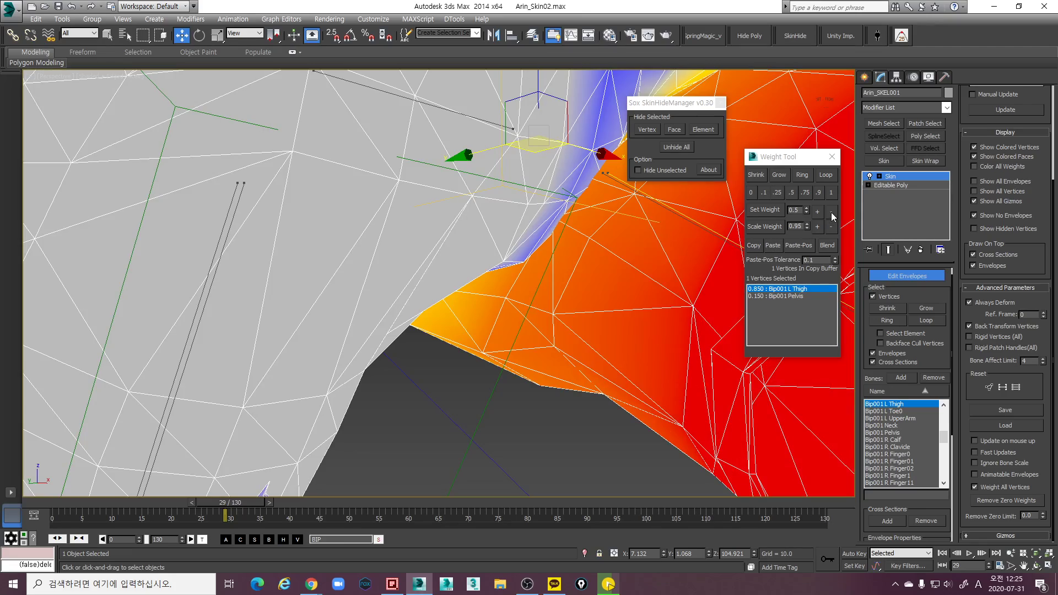
{"action": "left_click", "coordinate": [818, 213]}
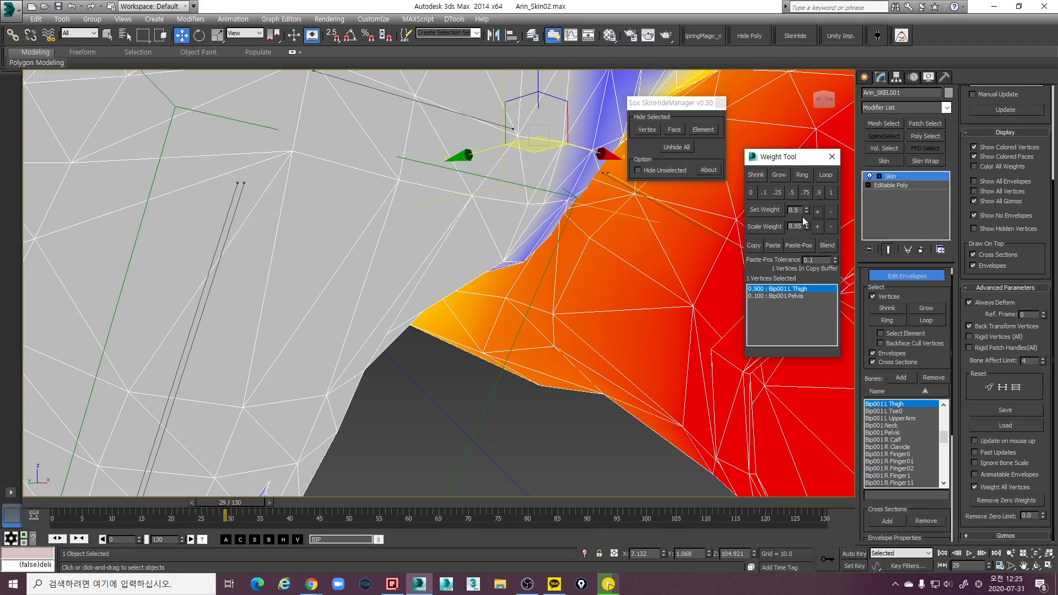
{"action": "left_click", "coordinate": [828, 213]}
Switch to Bip001 Pelvis and interactively adjust the selected spiking vertex on top of the raised thigh to a pelvis weight of 0.194
{"action": "scroll", "coordinate": [675, 246], "scroll_direction": "down", "scroll_amount": 4}
{"action": "mouse_move", "coordinate": [675, 246]}
{"action": "middle_mouse_down", "text": "alt"}
{"action": "mouse_move", "coordinate": [498, 286]}
{"action": "mouse_move", "coordinate": [513, 262]}
{"action": "mouse_move", "coordinate": [477, 276]}
{"action": "mouse_move", "coordinate": [452, 247]}
{"action": "mouse_move", "coordinate": [471, 228]}
{"action": "middle_mouse_up", "text": "alt"}
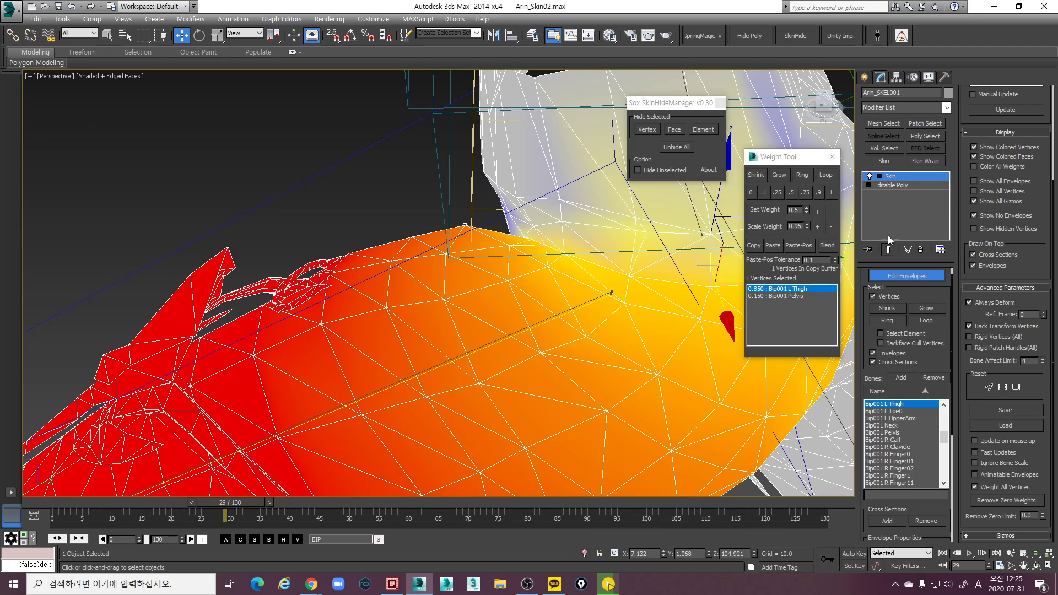
{"action": "left_click", "coordinate": [803, 296]}
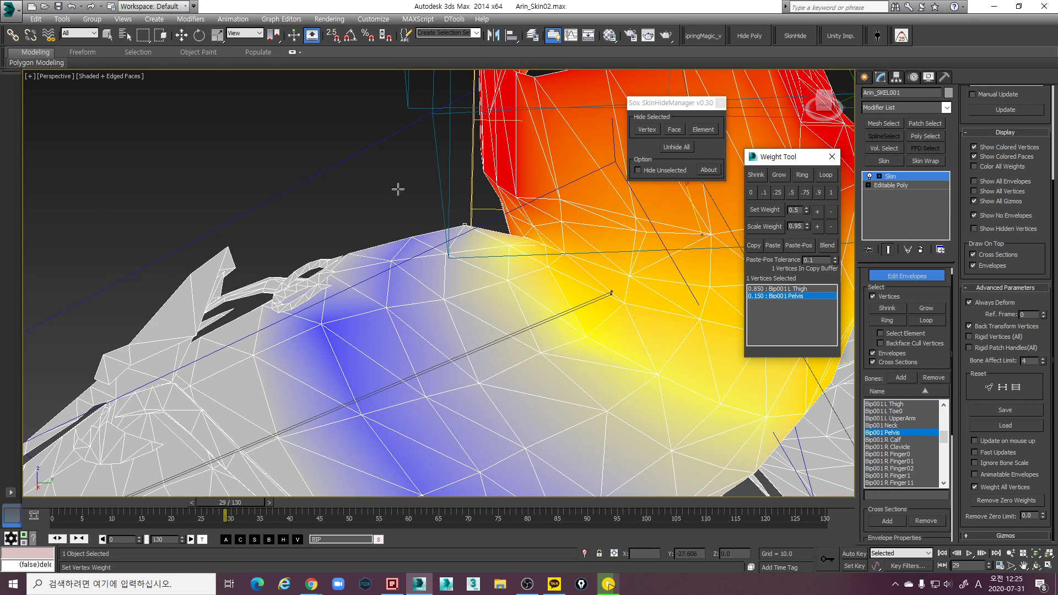
{"action": "key", "text": "ctrl+z"}
{"action": "key", "text": "ctrl+z"}
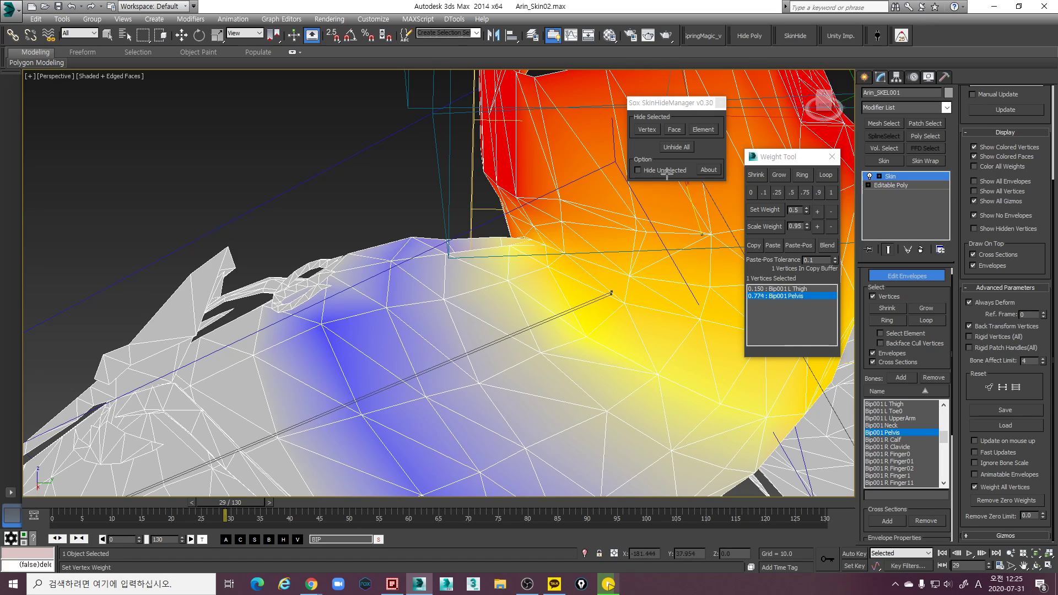
{"action": "key", "text": "ctrl+z"}
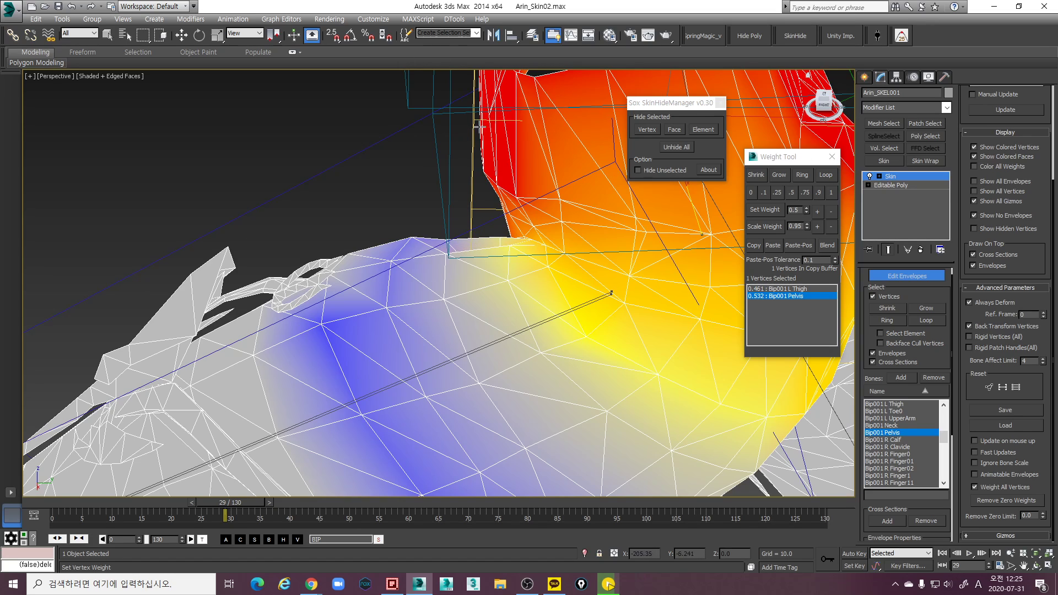
{"action": "left_click_drag", "start_coordinate": [772, 109], "coordinate": [604, 79]}
At frame 23, select the two protruding vertices in the hip fold behind the raised thigh and set their Bip001 Pelvis weight to 0.7
{"action": "middle_click_drag", "start_coordinate": [490, 284], "coordinate": [450, 231], "text": "alt"}
{"action": "left_click_drag", "start_coordinate": [242, 503], "coordinate": [207, 447]}
{"action": "key", "text": "w"}
{"action": "middle_click_drag", "start_coordinate": [241, 426], "coordinate": [461, 309], "text": "alt"}
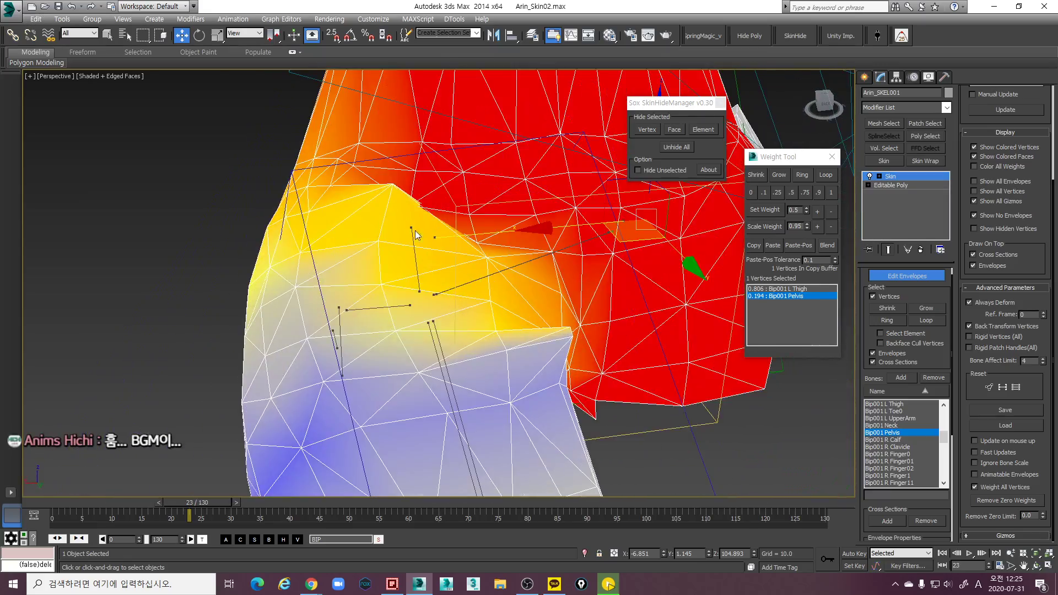
{"action": "mouse_move", "coordinate": [415, 235]}
{"action": "middle_mouse_down", "text": "alt"}
{"action": "mouse_move", "coordinate": [458, 237]}
{"action": "mouse_move", "coordinate": [493, 305]}
{"action": "mouse_move", "coordinate": [472, 336]}
{"action": "mouse_move", "coordinate": [362, 270]}
{"action": "middle_mouse_up", "text": "alt"}
{"action": "left_click_drag", "start_coordinate": [359, 262], "coordinate": [380, 283]}
{"action": "middle_click_drag", "start_coordinate": [380, 282], "coordinate": [333, 273], "text": "alt"}
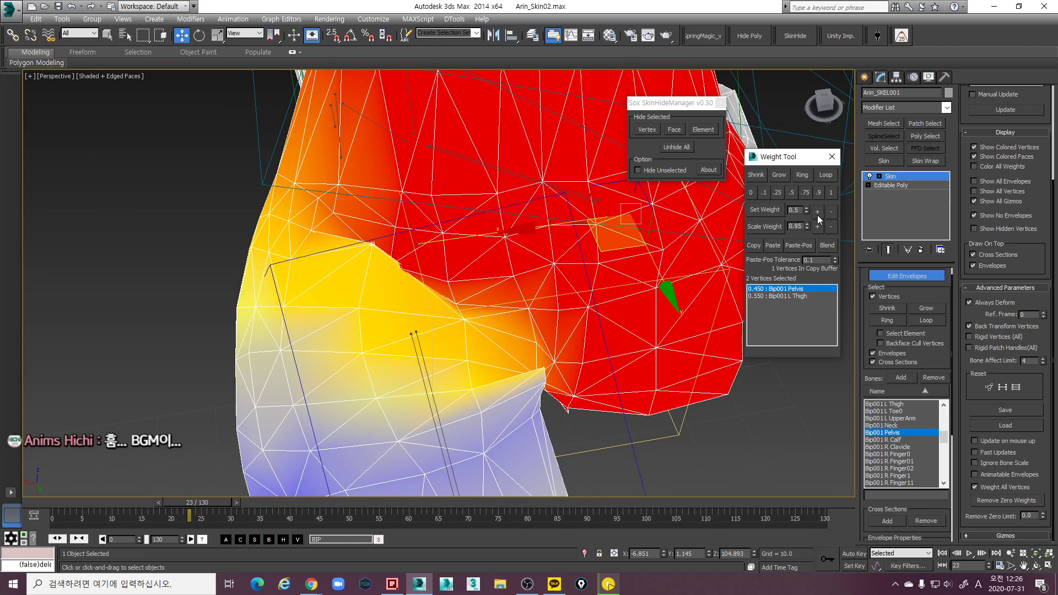
{"action": "left_click", "coordinate": [817, 213]}
{"action": "left_click", "coordinate": [816, 214]}
{"action": "left_click", "coordinate": [816, 214]}
{"action": "left_click", "coordinate": [815, 214]}
{"action": "left_click", "coordinate": [816, 214]}
{"action": "left_click", "coordinate": [815, 213]}
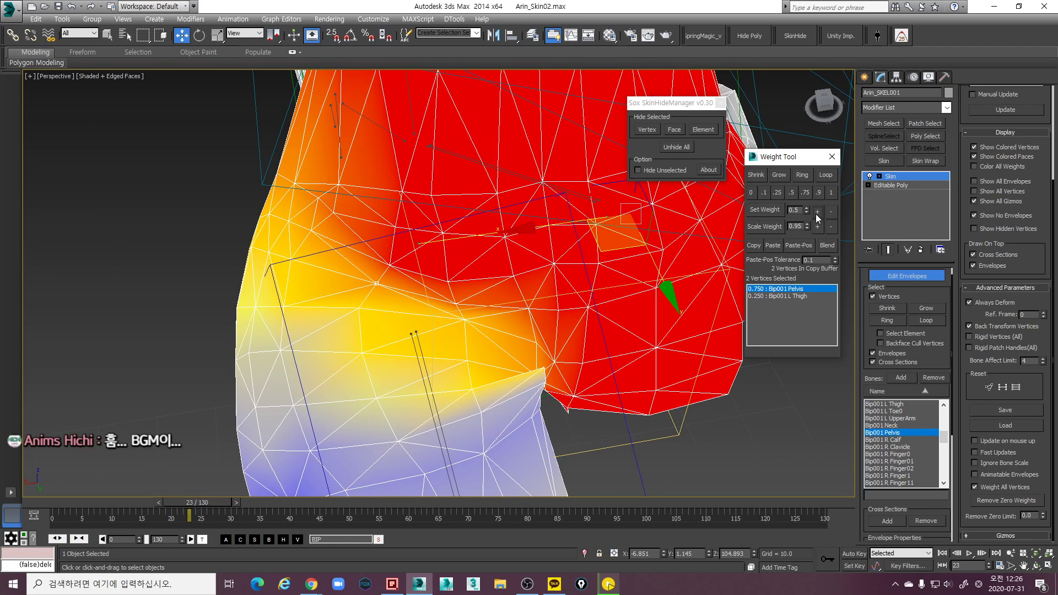
{"action": "left_click", "coordinate": [815, 214]}
{"action": "left_click", "coordinate": [830, 214]}
{"action": "left_click", "coordinate": [828, 213]}
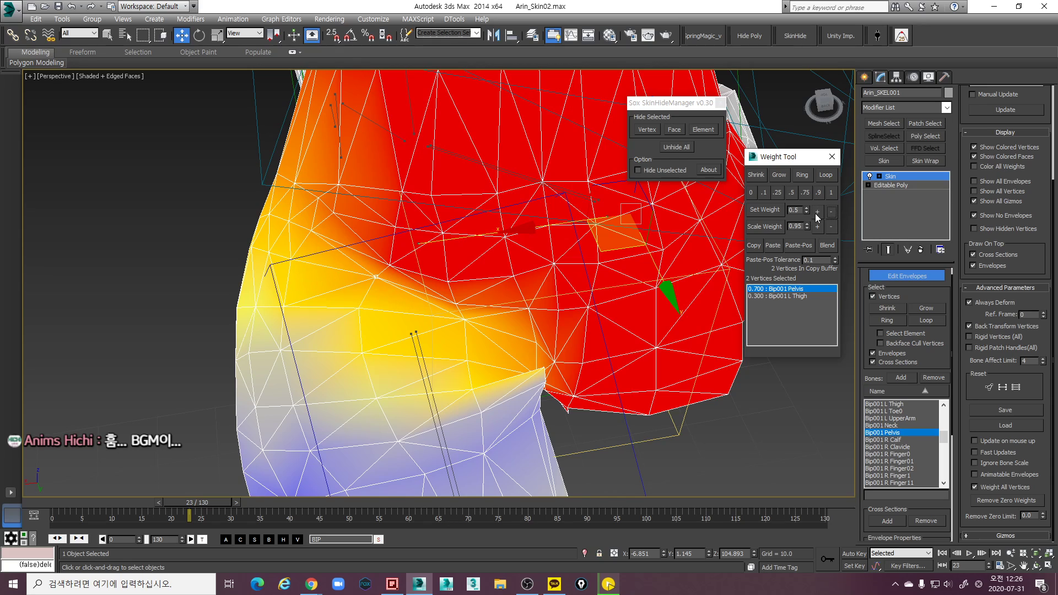
Make Bip001 L Thigh the active bone and adjust its weight in small increments on vertices around the left hip crease
{"action": "left_click", "coordinate": [390, 265]}
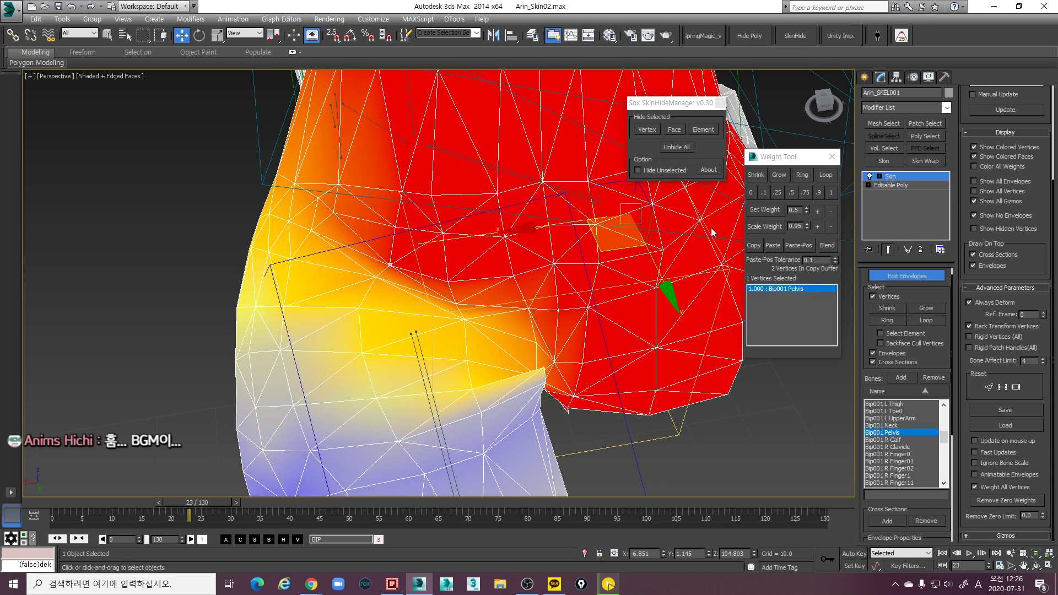
{"action": "middle_click_drag", "start_coordinate": [690, 277], "coordinate": [463, 306], "text": "alt"}
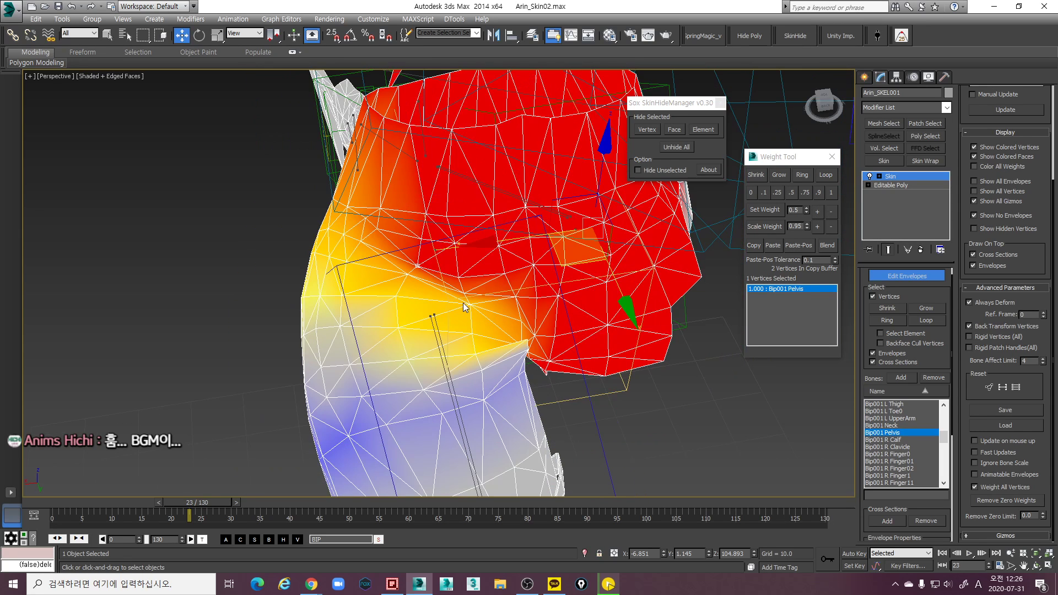
{"action": "left_click", "coordinate": [440, 358]}
{"action": "mouse_move", "coordinate": [570, 280]}
{"action": "middle_mouse_down", "text": "alt"}
{"action": "mouse_move", "coordinate": [638, 270]}
{"action": "mouse_move", "coordinate": [498, 230]}
{"action": "mouse_move", "coordinate": [487, 276]}
{"action": "mouse_move", "coordinate": [473, 259]}
{"action": "mouse_move", "coordinate": [491, 280]}
{"action": "mouse_move", "coordinate": [573, 243]}
{"action": "mouse_move", "coordinate": [528, 231]}
{"action": "middle_mouse_up", "text": "alt"}
{"action": "left_click", "coordinate": [817, 211]}
{"action": "key", "text": "F3"}
{"action": "key", "text": "F3"}
{"action": "left_click", "coordinate": [816, 211]}
{"action": "left_click", "coordinate": [831, 212]}
{"action": "left_click", "coordinate": [831, 211]}
Select the fully pelvis-weighted vertex just above the hip crease and give it a Bip001 L Thigh weight of 0.05
{"action": "key", "text": "F3"}
{"action": "left_click", "coordinate": [522, 221]}
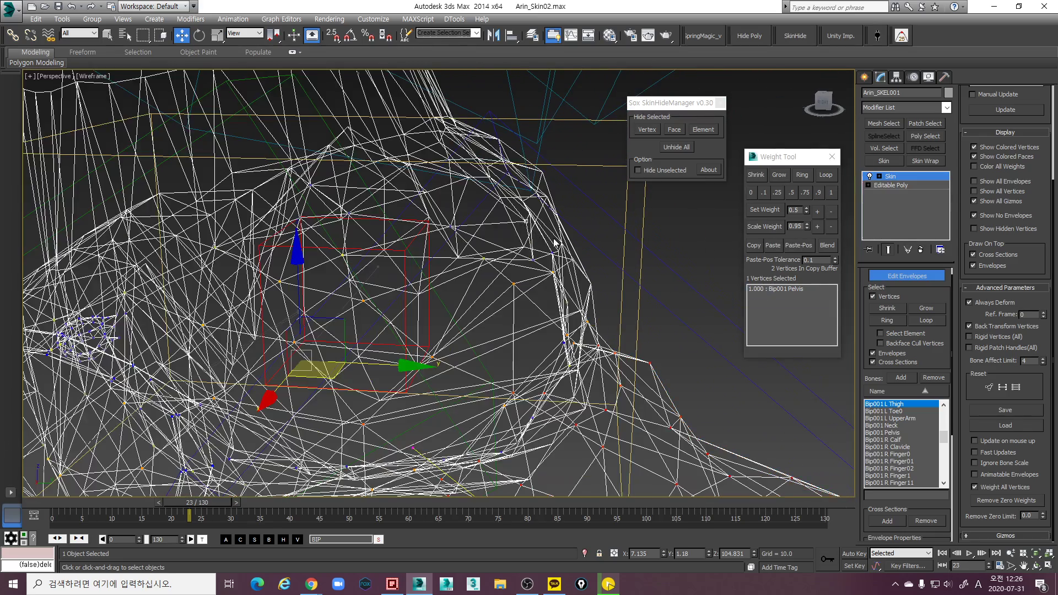
{"action": "key", "text": "F3"}
{"action": "left_click", "coordinate": [816, 212]}
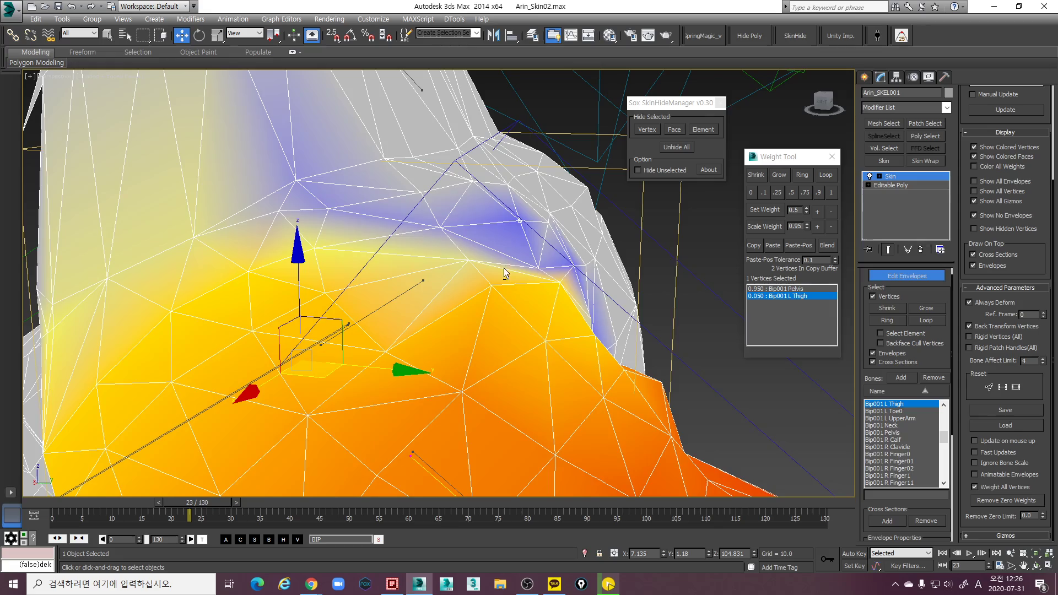
Select the two neighbouring vertices in the hip crease and raise their Bip001 L Thigh weight to 0.25
{"action": "key", "text": "F3"}
{"action": "key", "text": "F3"}
{"action": "left_click", "coordinate": [818, 211]}
{"action": "left_click", "coordinate": [816, 212]}
{"action": "middle_click_drag", "start_coordinate": [593, 276], "coordinate": [468, 259], "text": "alt"}
{"action": "mouse_move", "coordinate": [339, 223]}
{"action": "middle_mouse_down", "text": "alt"}
{"action": "mouse_move", "coordinate": [497, 221]}
{"action": "mouse_move", "coordinate": [510, 278]}
{"action": "mouse_move", "coordinate": [517, 239]}
{"action": "mouse_move", "coordinate": [438, 241]}
{"action": "mouse_move", "coordinate": [512, 233]}
{"action": "mouse_move", "coordinate": [522, 242]}
{"action": "middle_mouse_up", "text": "alt"}
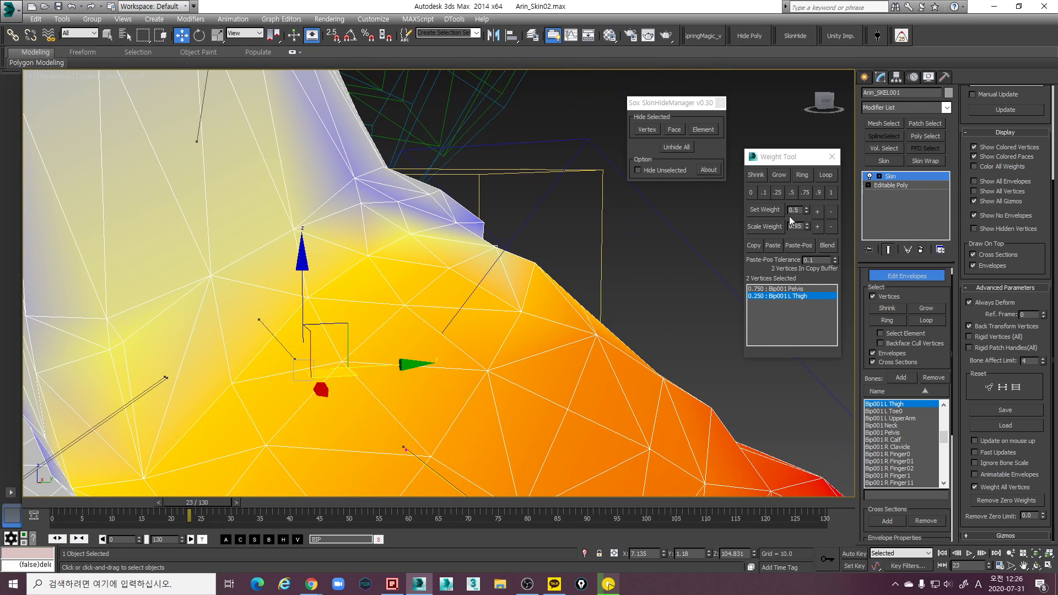
Fine-tune the two hip crease vertices interactively to a Bip001 L Thigh weight of 0.262
{"action": "key", "text": "ctrl+z"}
{"action": "key", "text": "ctrl+z"}
{"action": "key", "text": "ctrl+z"}
{"action": "key", "text": "ctrl+z"}
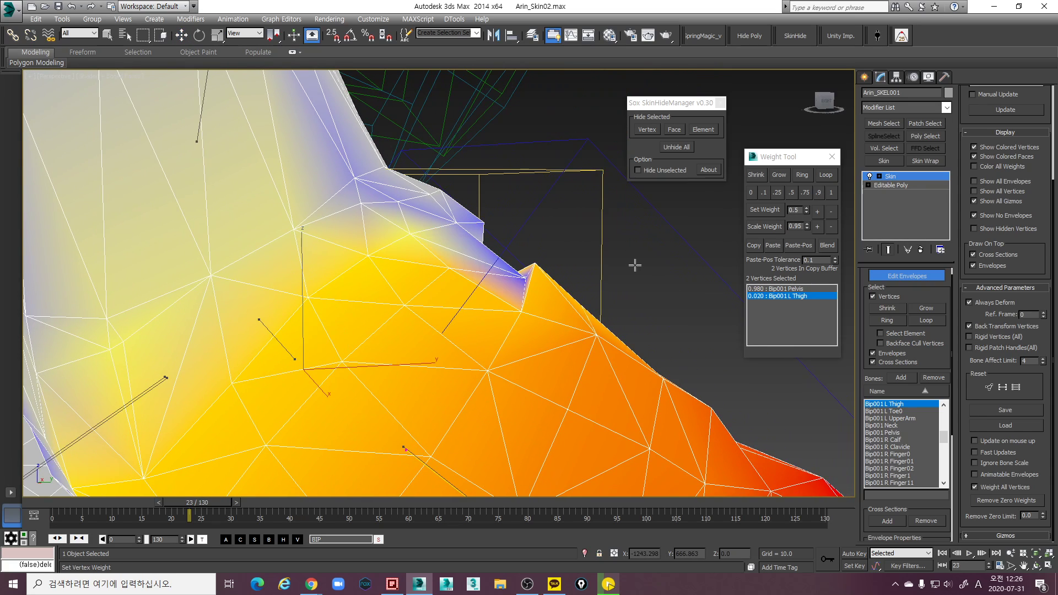
{"action": "key", "text": "ctrl+z"}
{"action": "key", "text": "ctrl+z"}
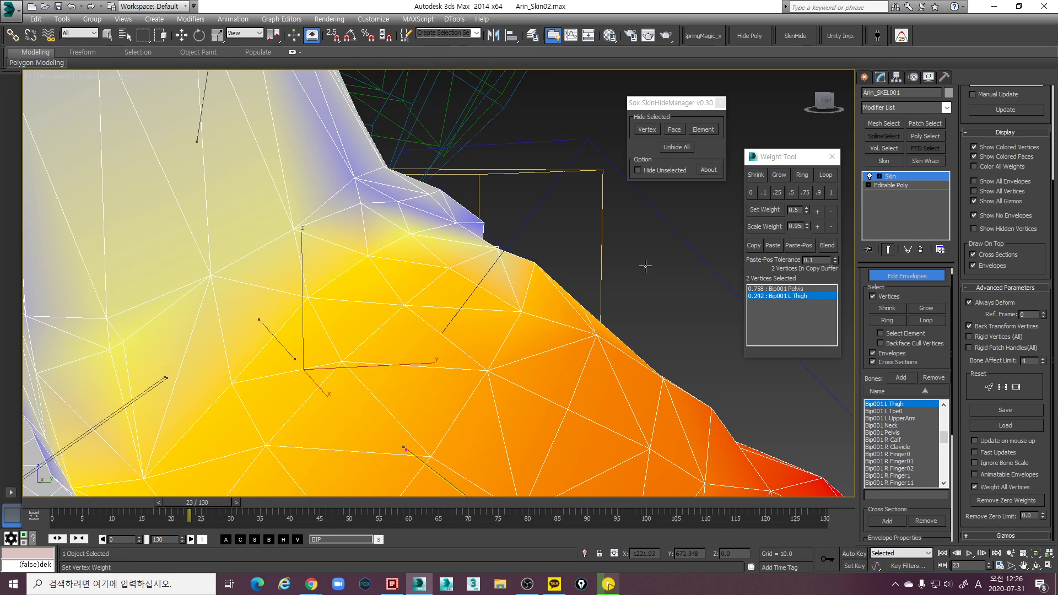
{"action": "key", "text": "ctrl+z"}
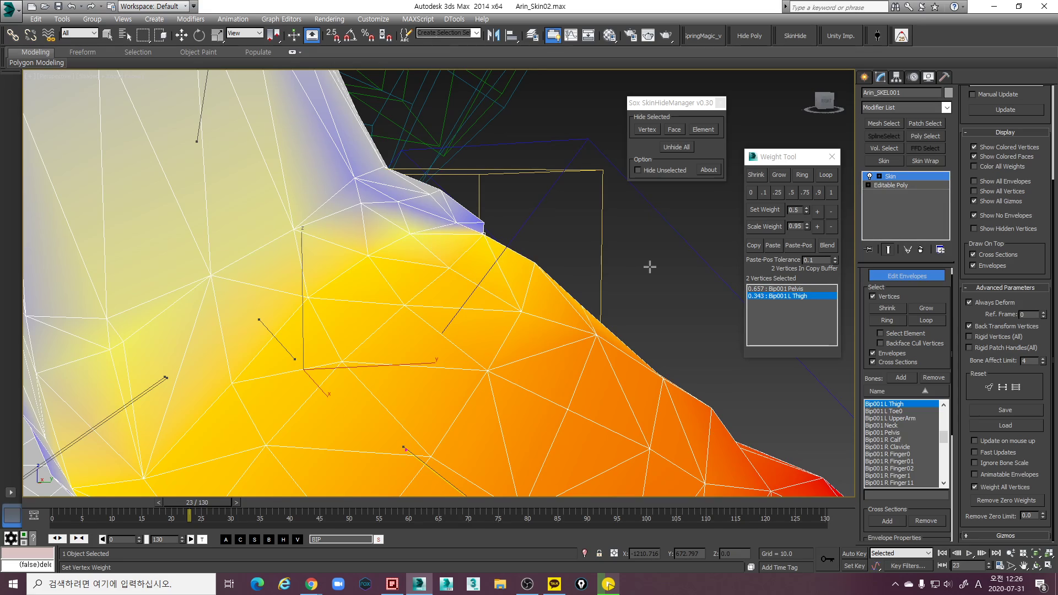
{"action": "key", "text": "ctrl+z"}
{"action": "key", "text": "w"}
{"action": "middle_click_drag", "start_coordinate": [651, 269], "coordinate": [521, 272], "text": "alt"}
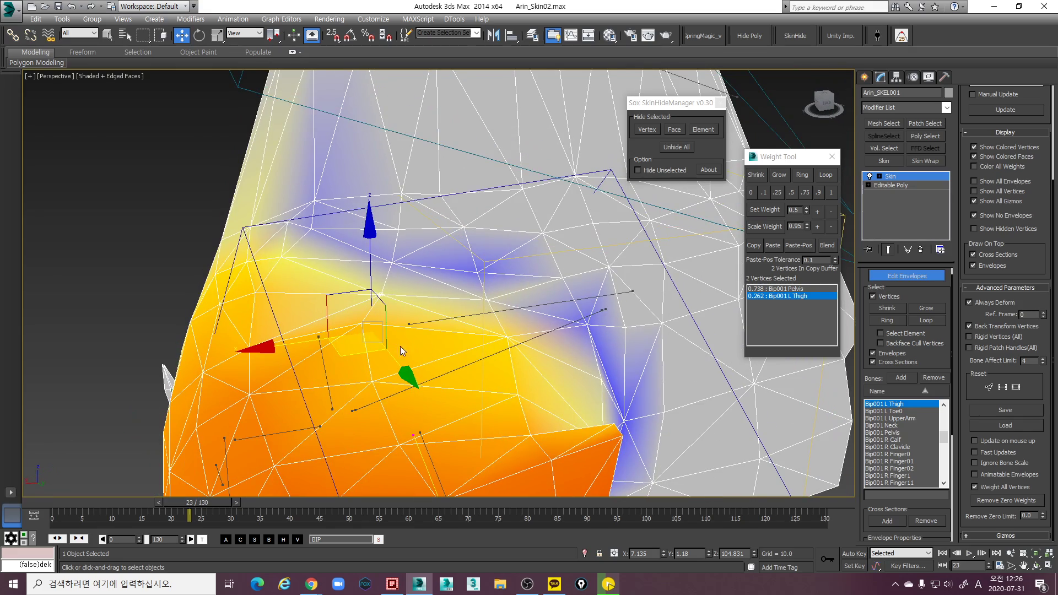
Select the vertex at the inner end of the buttock fold and lower its Bip001 L Thigh weight to 0.511
{"action": "middle_click_drag", "start_coordinate": [400, 346], "coordinate": [463, 307]}
{"action": "mouse_move", "coordinate": [463, 306]}
{"action": "middle_mouse_down", "text": "alt"}
{"action": "mouse_move", "coordinate": [421, 277]}
{"action": "mouse_move", "coordinate": [422, 255]}
{"action": "mouse_move", "coordinate": [440, 268]}
{"action": "mouse_move", "coordinate": [451, 309]}
{"action": "middle_mouse_up", "text": "alt"}
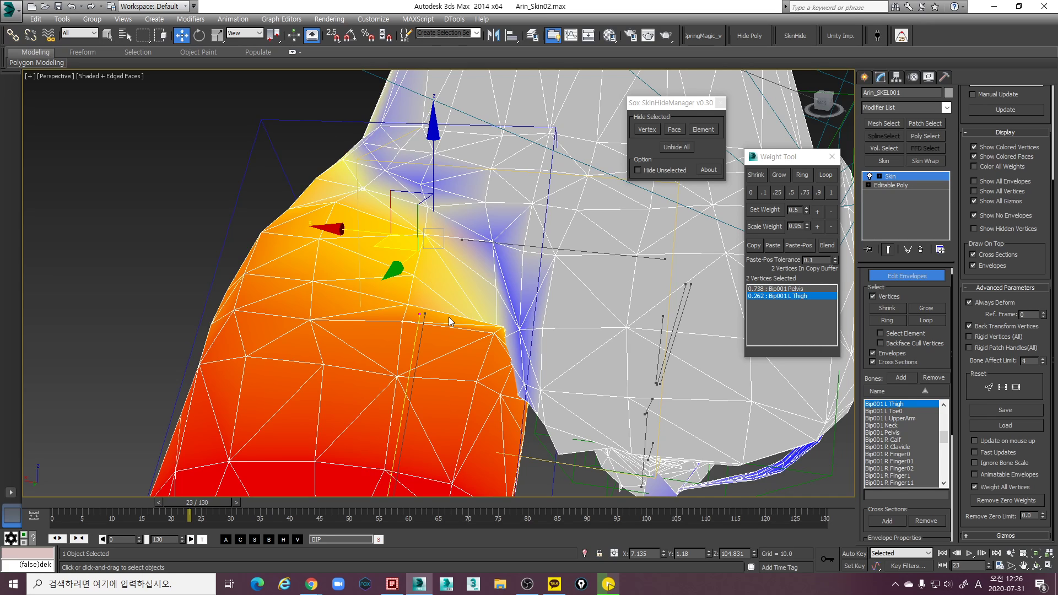
{"action": "middle_click_drag", "start_coordinate": [489, 352], "coordinate": [503, 376], "text": "alt"}
{"action": "middle_click_drag", "start_coordinate": [524, 405], "coordinate": [471, 345]}
{"action": "key", "text": "F3"}
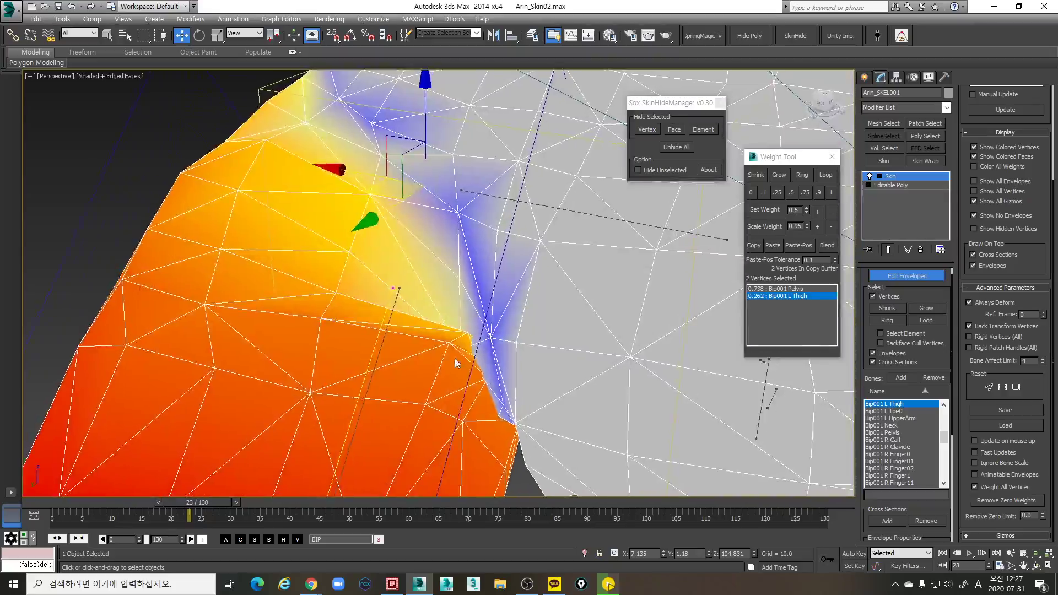
{"action": "key", "text": "F3"}
{"action": "left_click", "coordinate": [464, 366]}
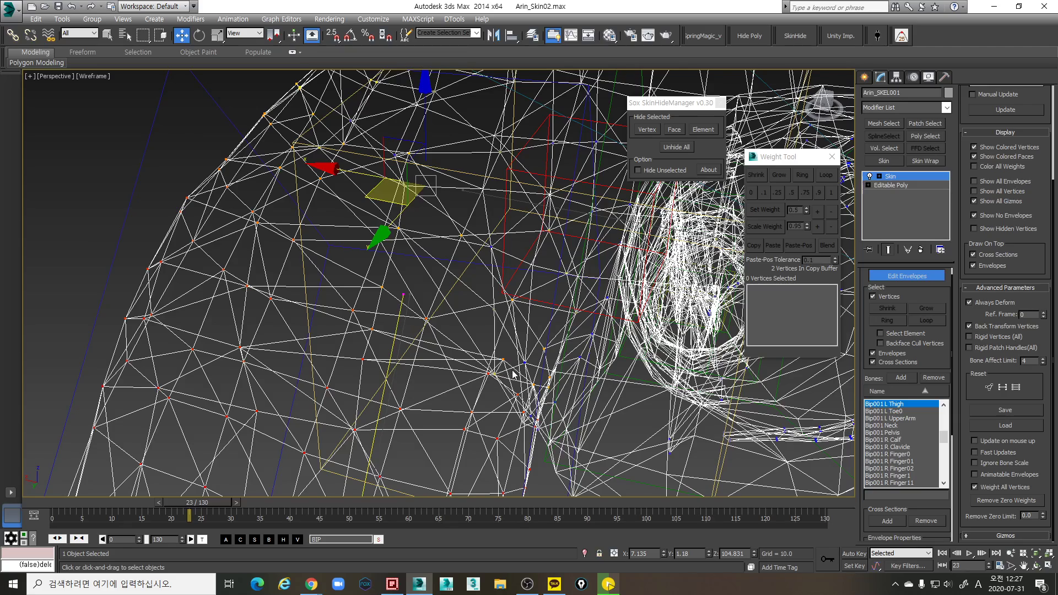
{"action": "left_click_drag", "start_coordinate": [494, 351], "coordinate": [522, 386]}
{"action": "key", "text": "F3"}
{"action": "mouse_move", "coordinate": [522, 386]}
{"action": "middle_mouse_down", "text": "alt"}
{"action": "mouse_move", "coordinate": [564, 336]}
{"action": "mouse_move", "coordinate": [692, 276]}
{"action": "middle_mouse_up", "text": "alt"}
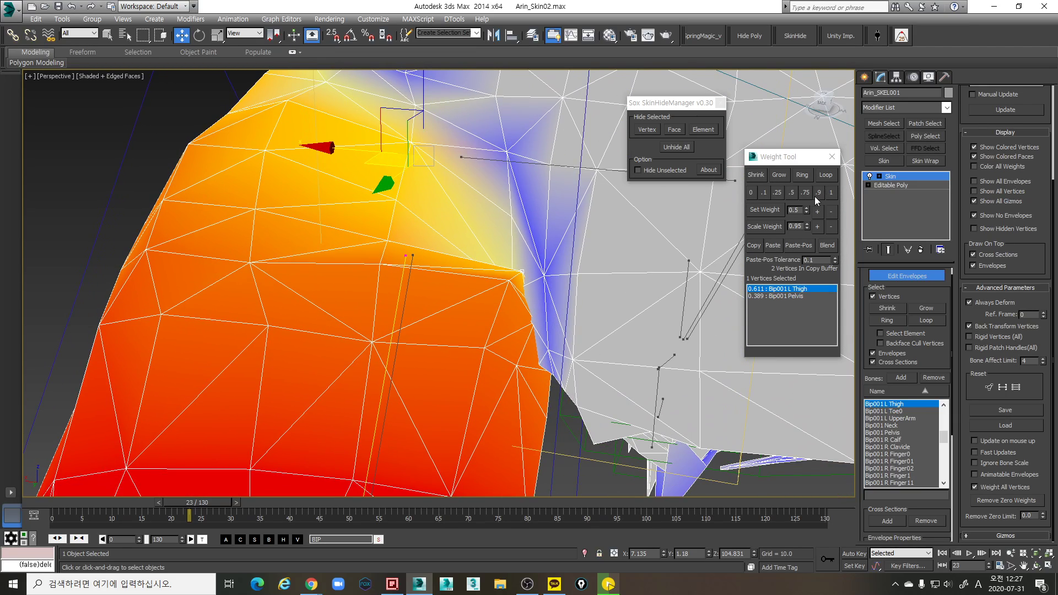
{"action": "left_click", "coordinate": [831, 212]}
{"action": "middle_click_drag", "start_coordinate": [650, 237], "coordinate": [606, 247], "text": "alt"}
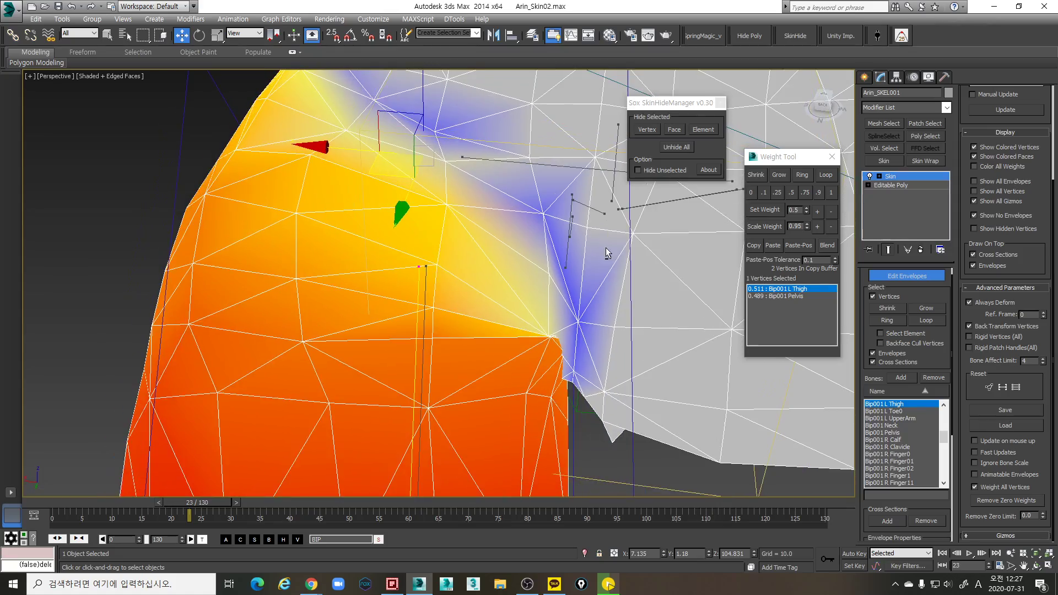
Select the two thigh-side vertices just below the inner buttock fold and lower their Bip001 L Thigh weight to 0.65
{"action": "key", "text": "F3"}
{"action": "scroll", "coordinate": [468, 348], "scroll_direction": "up", "scroll_amount": 3}
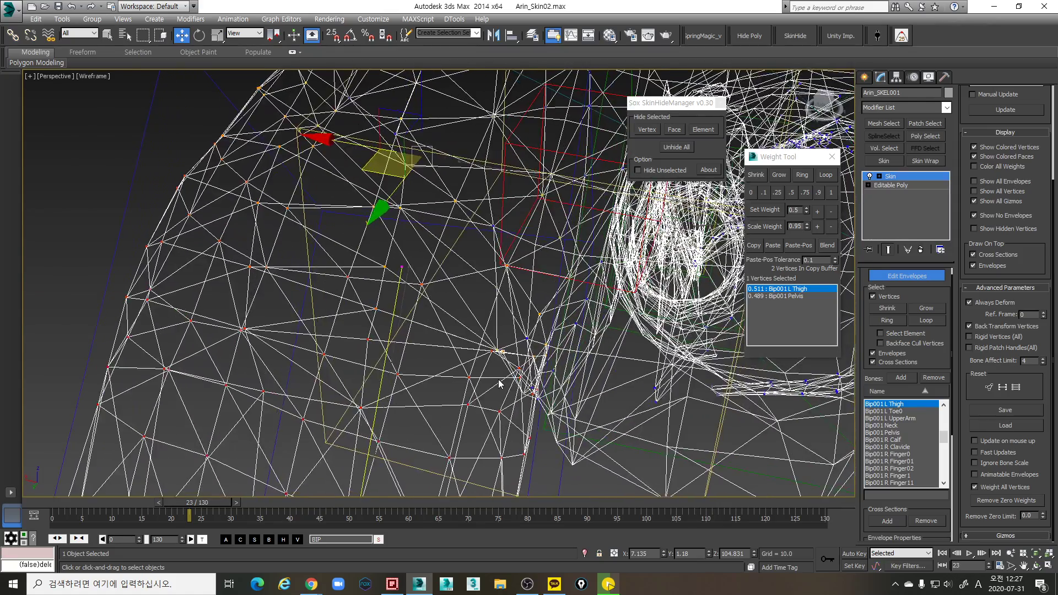
{"action": "left_click_drag", "start_coordinate": [491, 346], "coordinate": [495, 350]}
{"action": "mouse_move", "coordinate": [503, 359]}
{"action": "middle_mouse_down", "text": "alt"}
{"action": "mouse_move", "coordinate": [536, 347]}
{"action": "mouse_move", "coordinate": [500, 358]}
{"action": "middle_mouse_up", "text": "alt"}
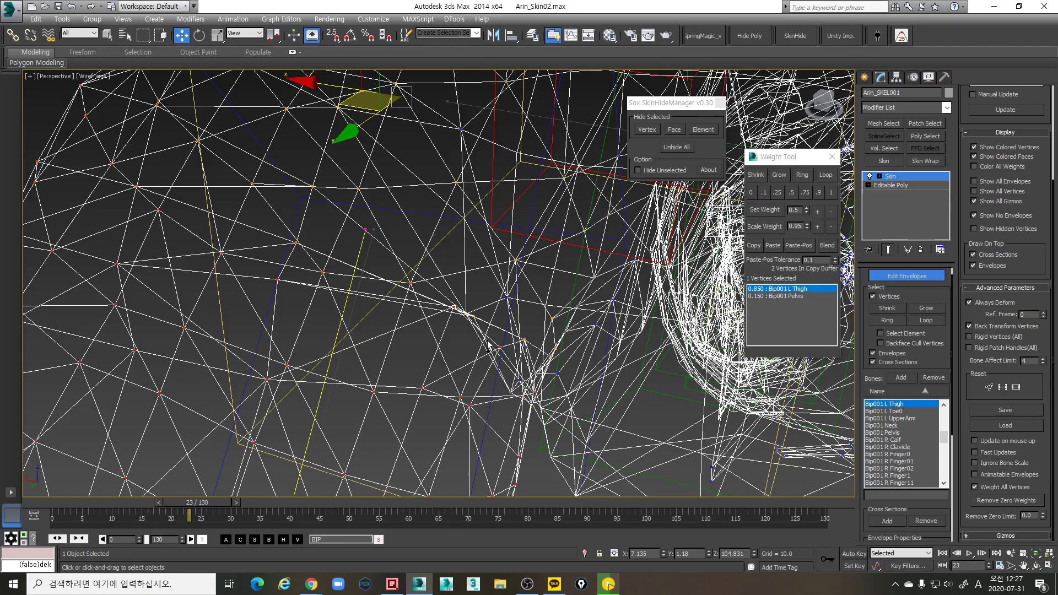
{"action": "key", "text": "F3"}
{"action": "left_click", "coordinate": [830, 211]}
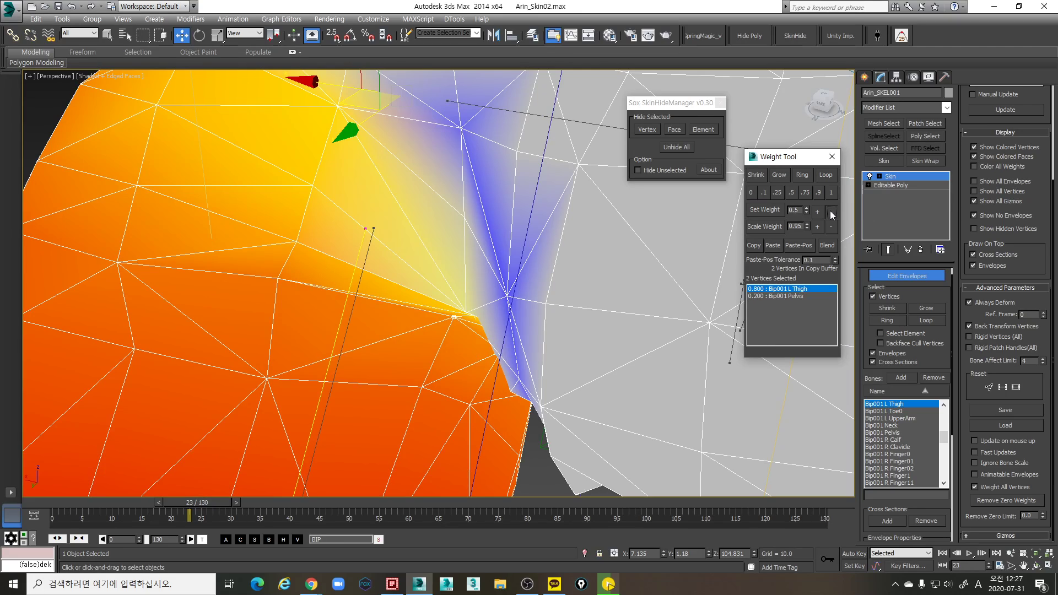
{"action": "left_click", "coordinate": [831, 212]}
{"action": "scroll", "coordinate": [494, 278], "scroll_direction": "down", "scroll_amount": 4}
Reselect the single vertex at the inner end of the buttock fold and lower its Bip001 L Thigh weight to 0.411
{"action": "key", "text": "F3"}
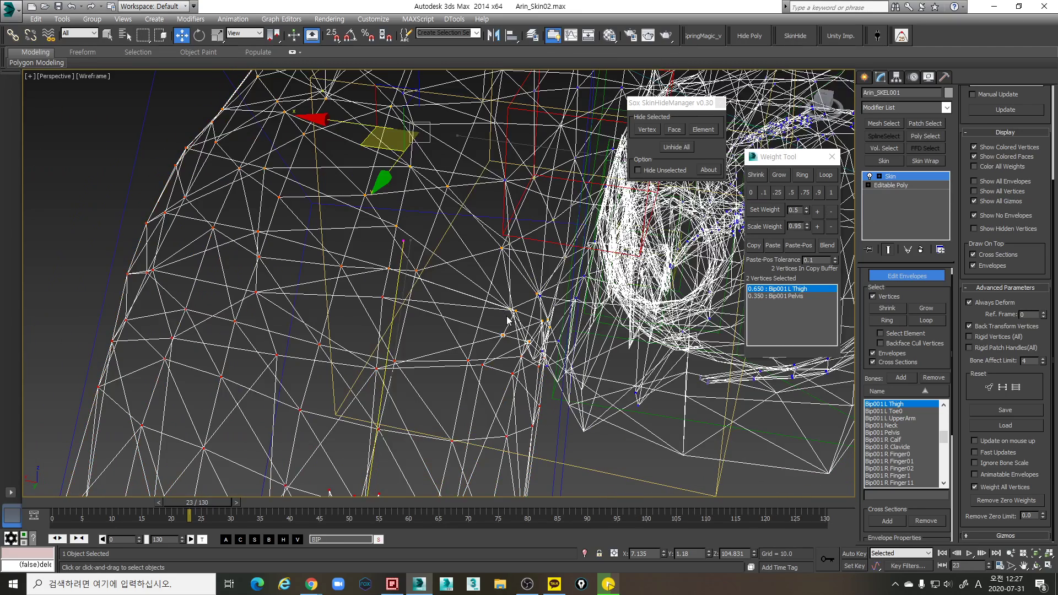
{"action": "key", "text": "F3"}
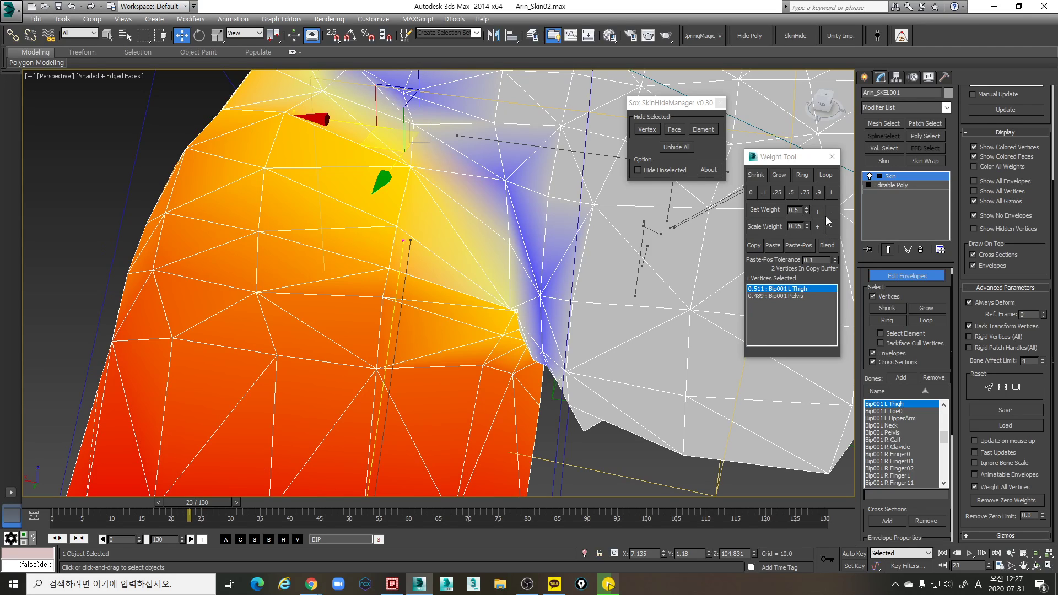
{"action": "left_click", "coordinate": [832, 212]}
{"action": "left_click", "coordinate": [832, 213]}
Reselect the two thigh-side vertices below the inner buttock fold and lower their Bip001 L Thigh weight to 0.55
{"action": "middle_click_drag", "start_coordinate": [526, 325], "coordinate": [530, 321]}
{"action": "scroll", "coordinate": [559, 309], "scroll_direction": "up", "scroll_amount": 5}
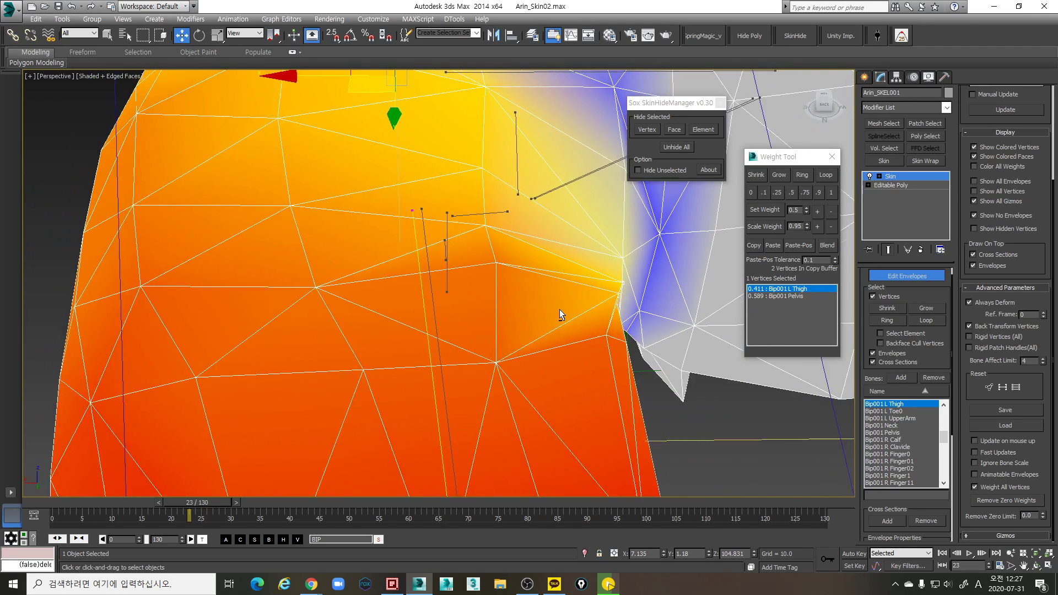
{"action": "key", "text": "F3"}
{"action": "left_click_drag", "start_coordinate": [574, 351], "coordinate": [562, 335]}
{"action": "key", "text": "F3"}
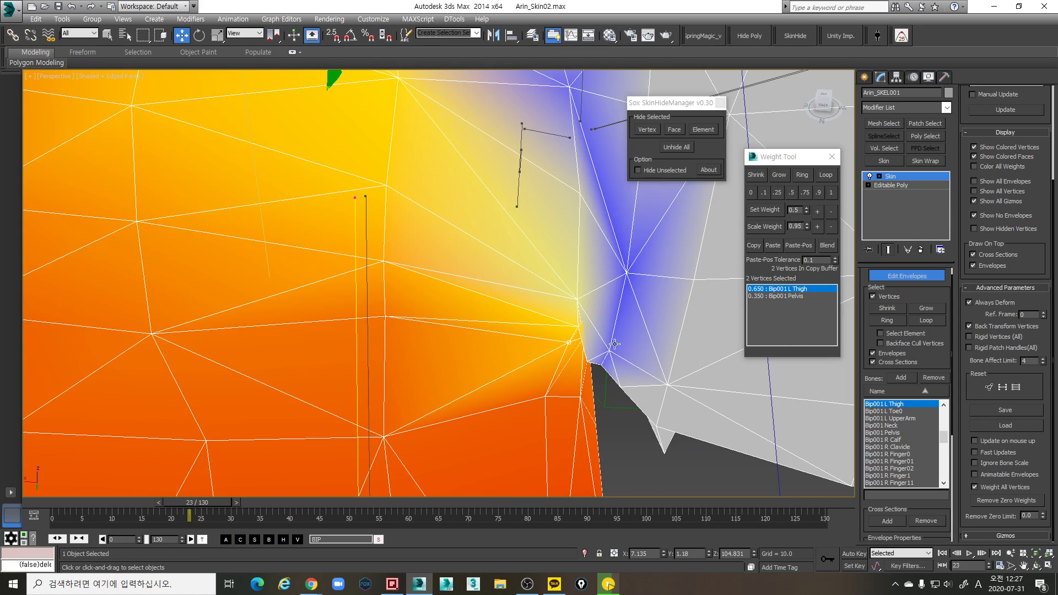
{"action": "middle_click_drag", "start_coordinate": [562, 335], "coordinate": [537, 326], "text": "alt"}
{"action": "left_click", "coordinate": [829, 213]}
{"action": "left_click", "coordinate": [828, 212]}
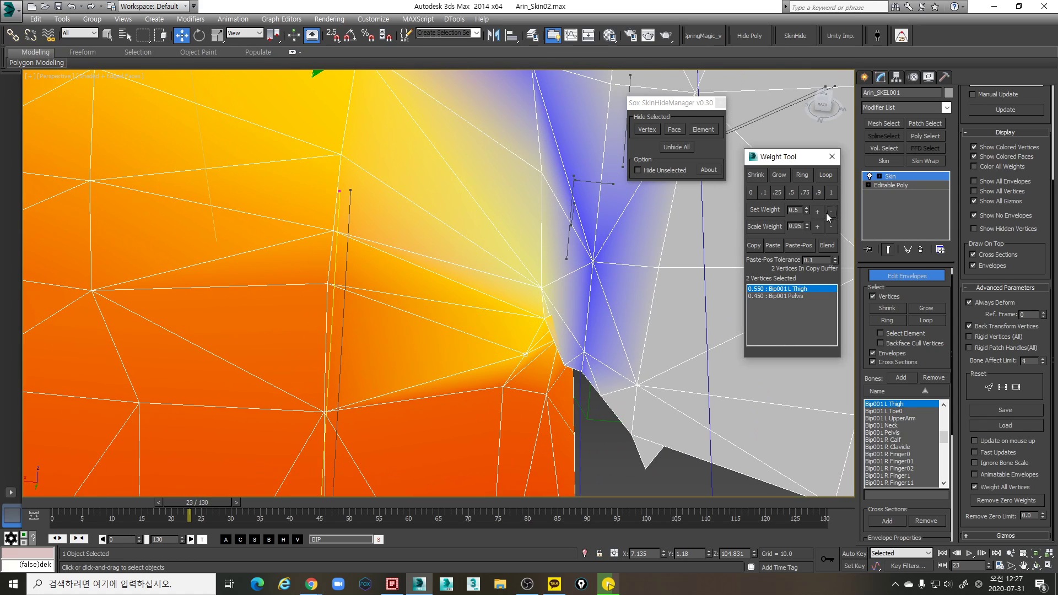
Raise the Bip001 L Thigh weight of the two vertices below the inner buttock fold by one increment
{"action": "left_click", "coordinate": [818, 212]}
Select the two vertices on the back of the upper thigh outward from the inner fold and adjust their Bip001 Pelvis weight
{"action": "scroll", "coordinate": [584, 250], "scroll_direction": "down", "scroll_amount": 5}
{"action": "mouse_move", "coordinate": [576, 253]}
{"action": "middle_mouse_down", "text": "alt"}
{"action": "mouse_move", "coordinate": [604, 254]}
{"action": "mouse_move", "coordinate": [455, 208]}
{"action": "mouse_move", "coordinate": [449, 218]}
{"action": "middle_mouse_up", "text": "alt"}
{"action": "scroll", "coordinate": [567, 234], "scroll_direction": "up", "scroll_amount": 5}
{"action": "key", "text": "F3"}
{"action": "left_click", "coordinate": [451, 297]}
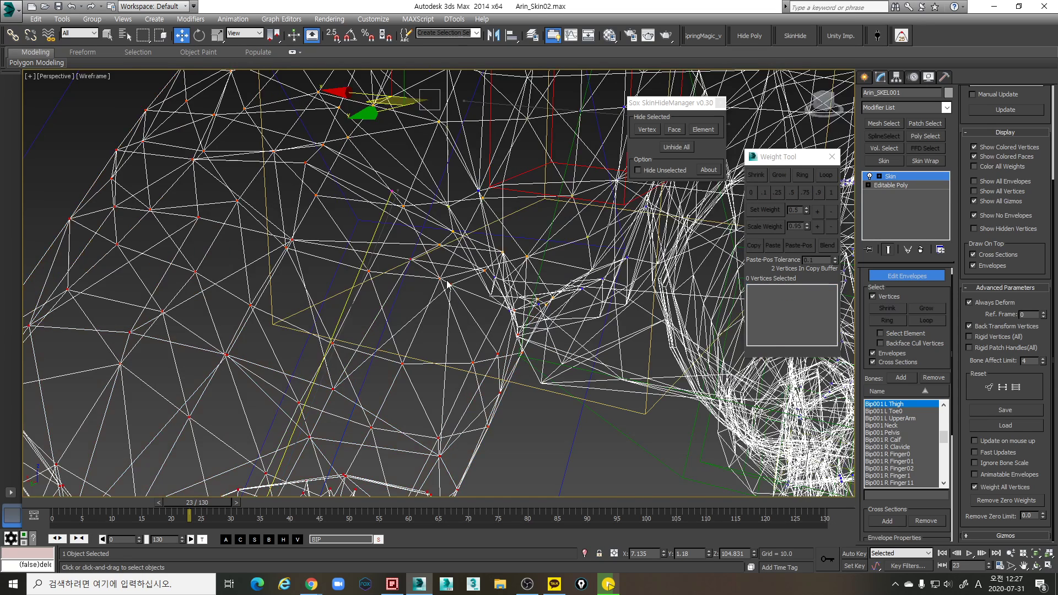
{"action": "left_click", "coordinate": [449, 282]}
{"action": "left_click", "coordinate": [414, 261], "text": "ctrl"}
{"action": "key", "text": "F3"}
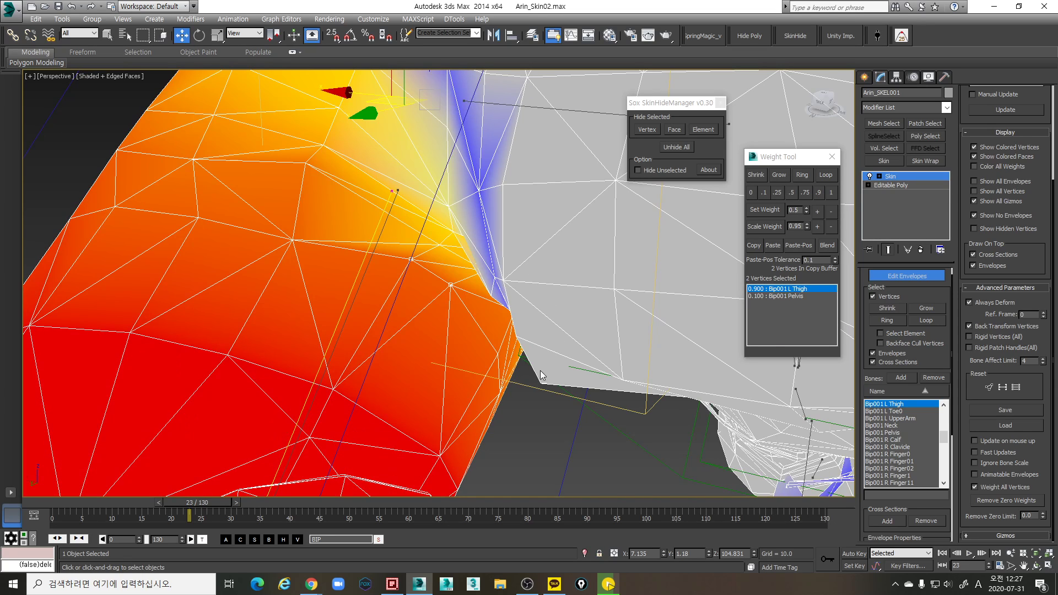
{"action": "left_click", "coordinate": [783, 295]}
{"action": "key", "text": "a"}
{"action": "left_click_drag", "start_coordinate": [441, 356], "coordinate": [649, 404]}
{"action": "key", "text": "w"}
Raise the Bip001 Pelvis weight of the single vertex on the back of the upper thigh, below the buttock fold, to 0.271
{"action": "middle_click_drag", "start_coordinate": [475, 329], "coordinate": [369, 223], "text": "alt"}
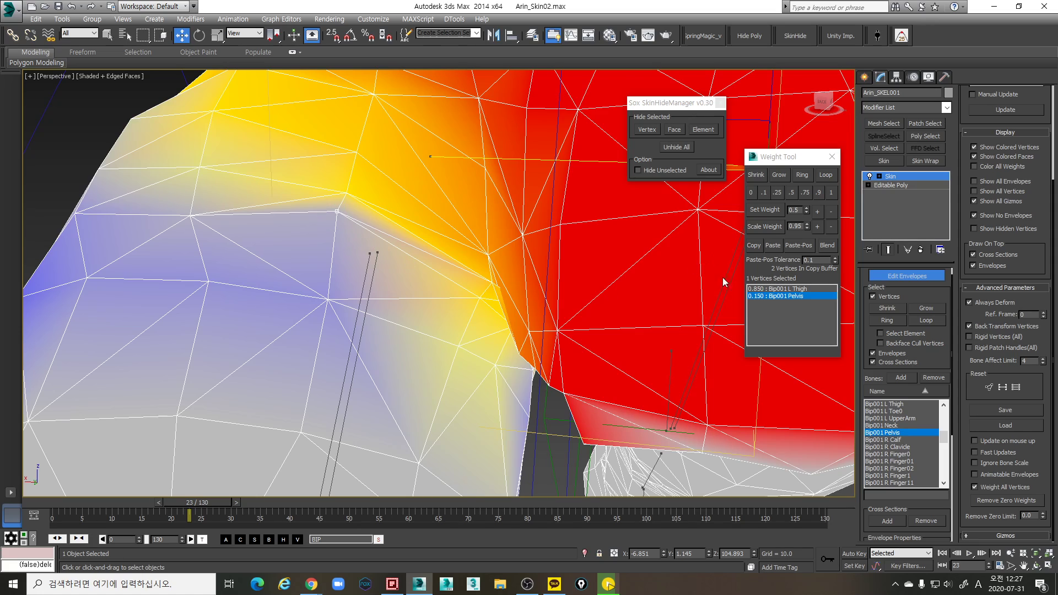
{"action": "key", "text": "b"}
{"action": "left_click_drag", "start_coordinate": [468, 402], "coordinate": [448, 383]}
{"action": "key", "text": "w"}
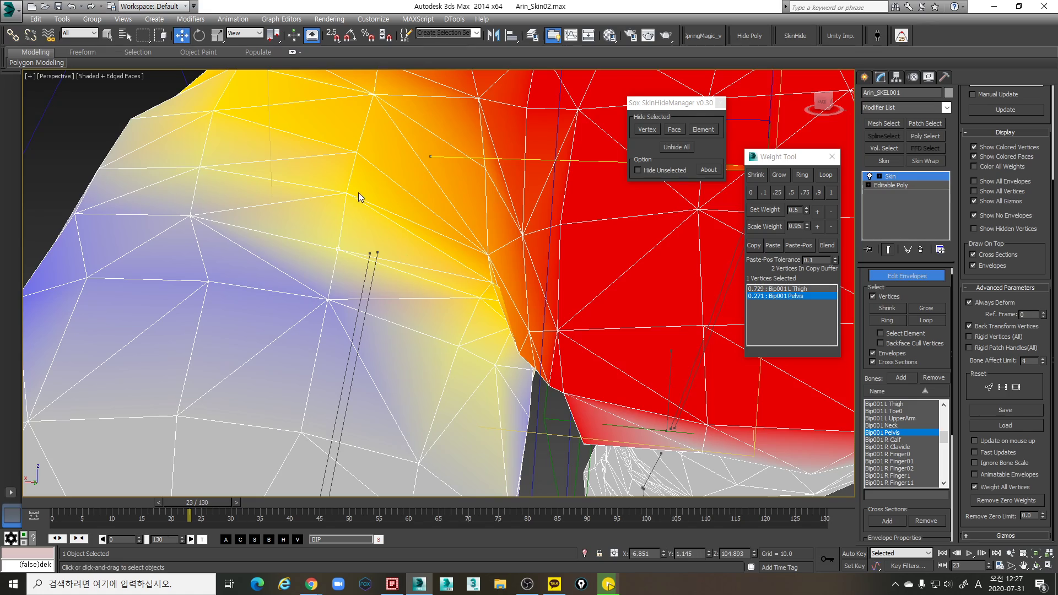
Select the vertex at the inner end of the buttock fold and raise its Bip001 Pelvis weight to about 0.67
{"action": "key", "text": "F3"}
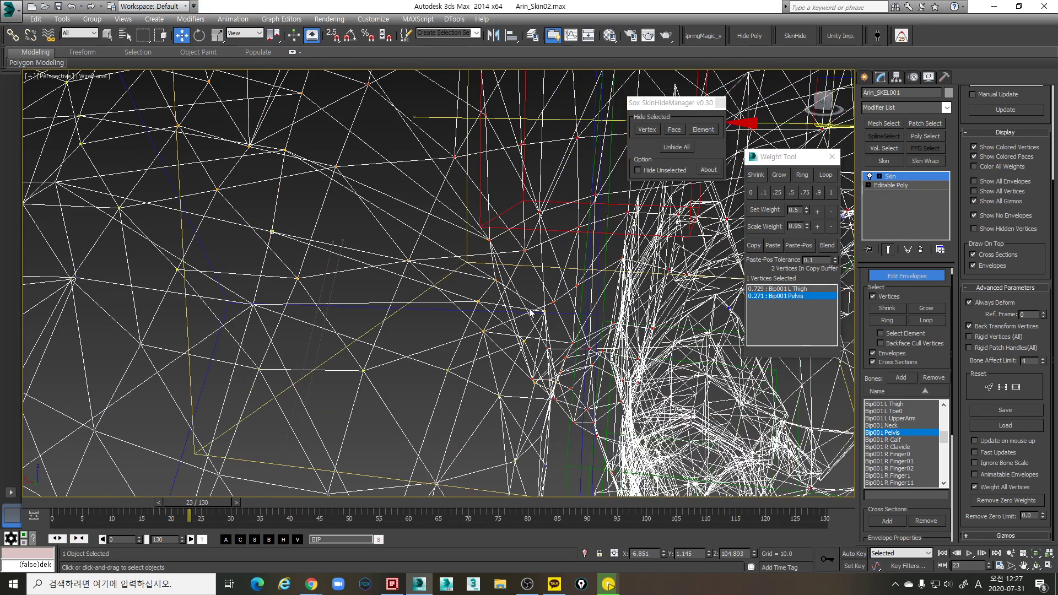
{"action": "middle_click_drag", "start_coordinate": [560, 320], "coordinate": [553, 309]}
{"action": "key", "text": "F3"}
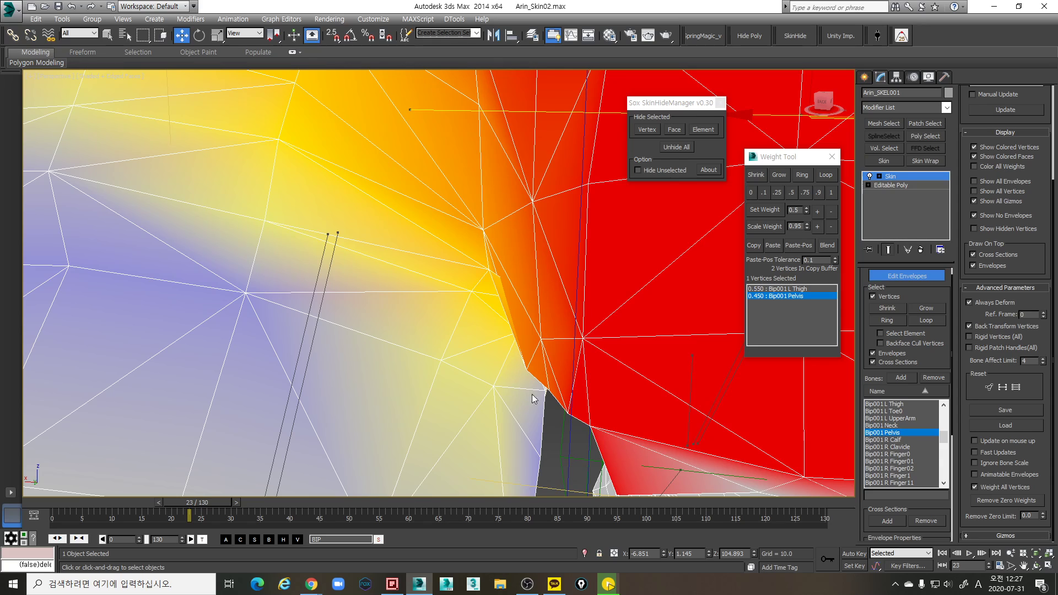
{"action": "middle_click_drag", "start_coordinate": [533, 398], "coordinate": [518, 364]}
{"action": "key", "text": "q"}
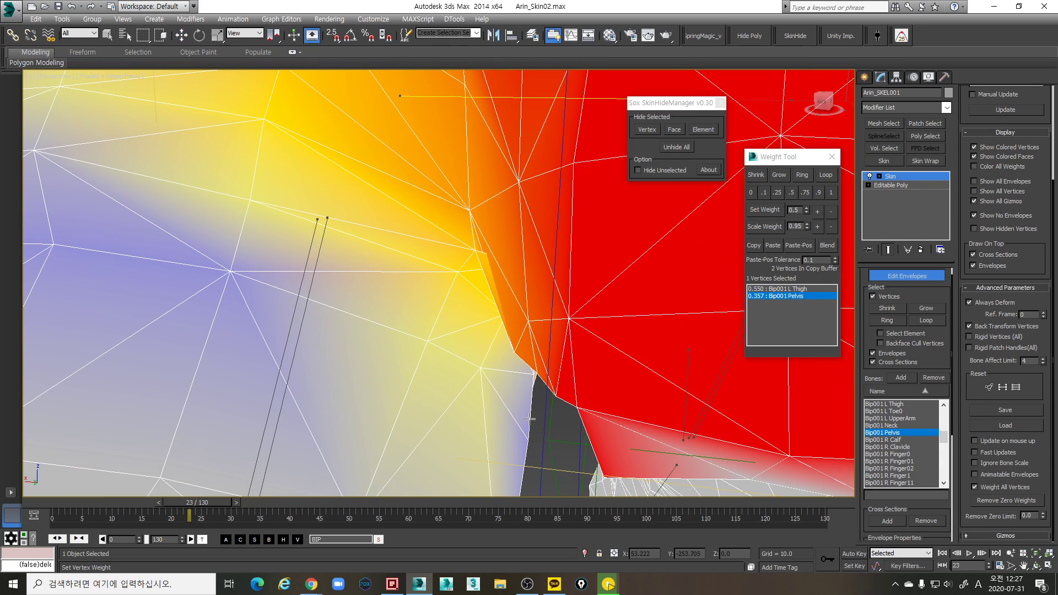
{"action": "key", "text": "F3"}
{"action": "mouse_move", "coordinate": [442, 400]}
{"action": "left_mouse_down"}
{"action": "mouse_move", "coordinate": [421, 390]}
{"action": "mouse_move", "coordinate": [462, 404]}
{"action": "left_mouse_up"}
{"action": "key", "text": "w"}
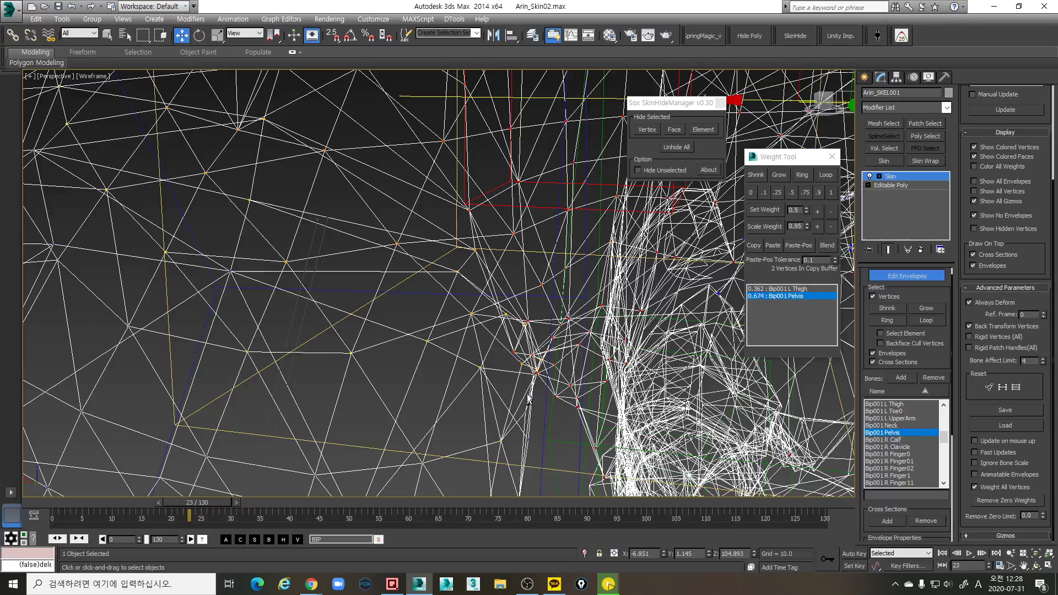
{"action": "scroll", "coordinate": [523, 385], "scroll_direction": "down", "scroll_amount": 3}
{"action": "key", "text": "F3"}
{"action": "mouse_move", "coordinate": [525, 380]}
{"action": "middle_mouse_down", "text": "alt"}
{"action": "mouse_move", "coordinate": [544, 355]}
{"action": "mouse_move", "coordinate": [508, 286]}
{"action": "mouse_move", "coordinate": [508, 301]}
{"action": "mouse_move", "coordinate": [547, 336]}
{"action": "middle_mouse_up", "text": "alt"}
{"action": "scroll", "coordinate": [532, 368], "scroll_direction": "up", "scroll_amount": 3}
{"action": "key", "text": "F3"}
{"action": "key", "text": "F3"}
{"action": "mouse_move", "coordinate": [218, 508]}
{"action": "left_mouse_down"}
{"action": "mouse_move", "coordinate": [183, 494]}
{"action": "mouse_move", "coordinate": [216, 497]}
{"action": "left_mouse_up"}
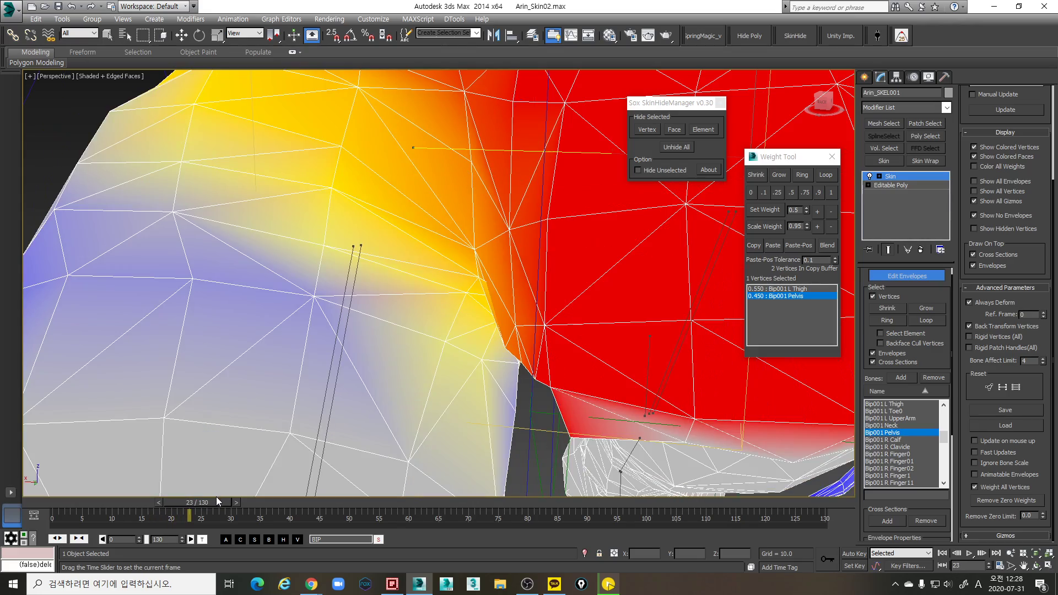
Select the two pelvis-side vertices at the inner end of the buttock fold and set their Bip001 L Thigh weight to 0.25
{"action": "key", "text": "w"}
{"action": "key", "text": "F3"}
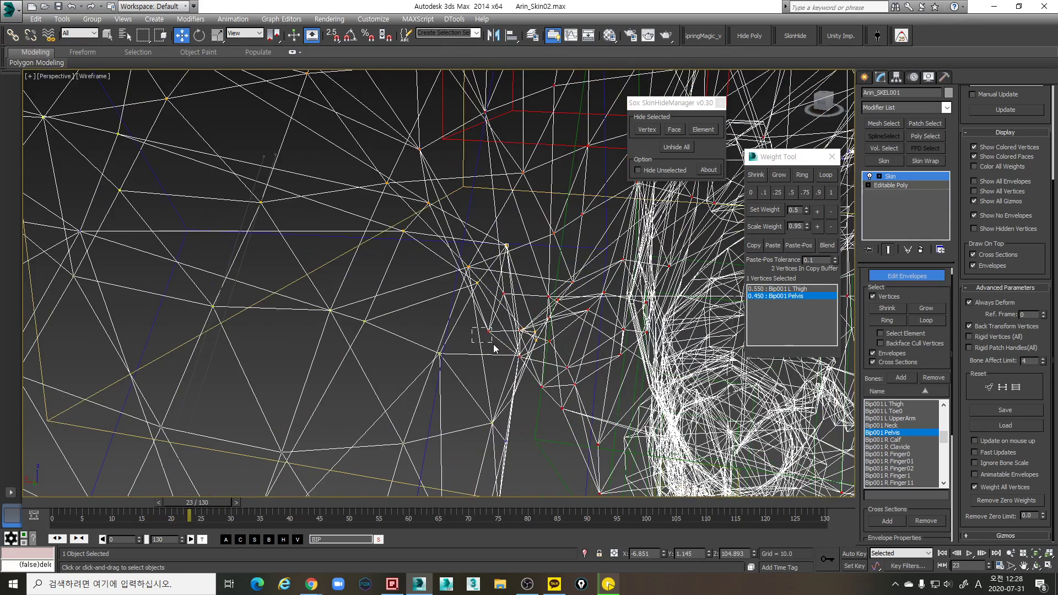
{"action": "left_click_drag", "start_coordinate": [493, 344], "coordinate": [496, 349]}
{"action": "scroll", "coordinate": [498, 336], "scroll_direction": "down", "scroll_amount": 2}
{"action": "key", "text": "F3"}
{"action": "left_click", "coordinate": [807, 289]}
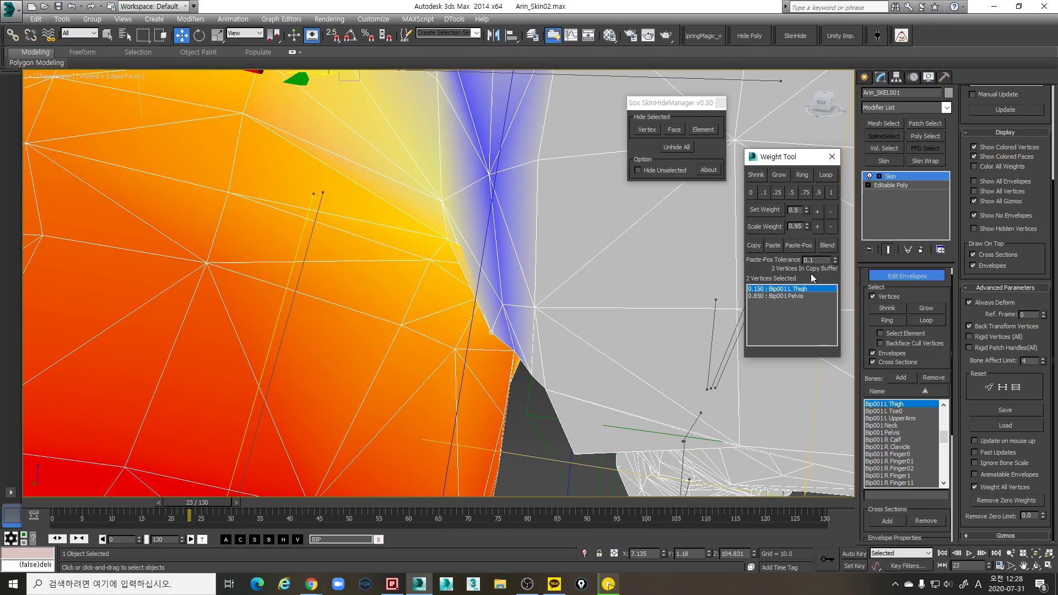
{"action": "left_click", "coordinate": [817, 212]}
{"action": "left_click", "coordinate": [816, 212]}
{"action": "left_click", "coordinate": [817, 212]}
{"action": "scroll", "coordinate": [565, 264], "scroll_direction": "up", "scroll_amount": 3}
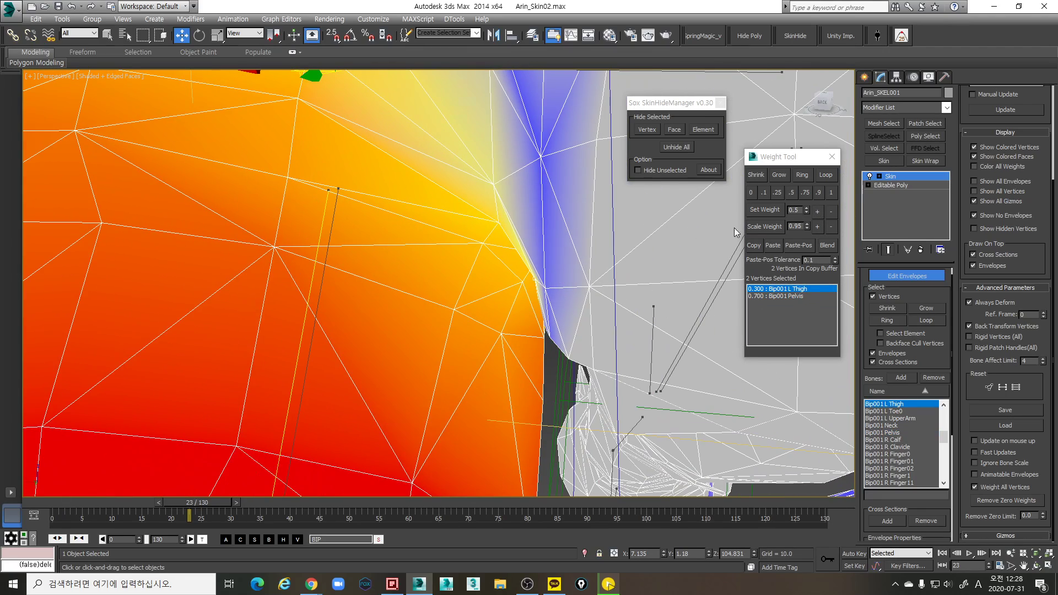
{"action": "left_click", "coordinate": [830, 214]}
Select the single thigh-side vertex beside the inner fold and set its Bip001 L Thigh weight to 0.6
{"action": "left_click", "coordinate": [508, 276]}
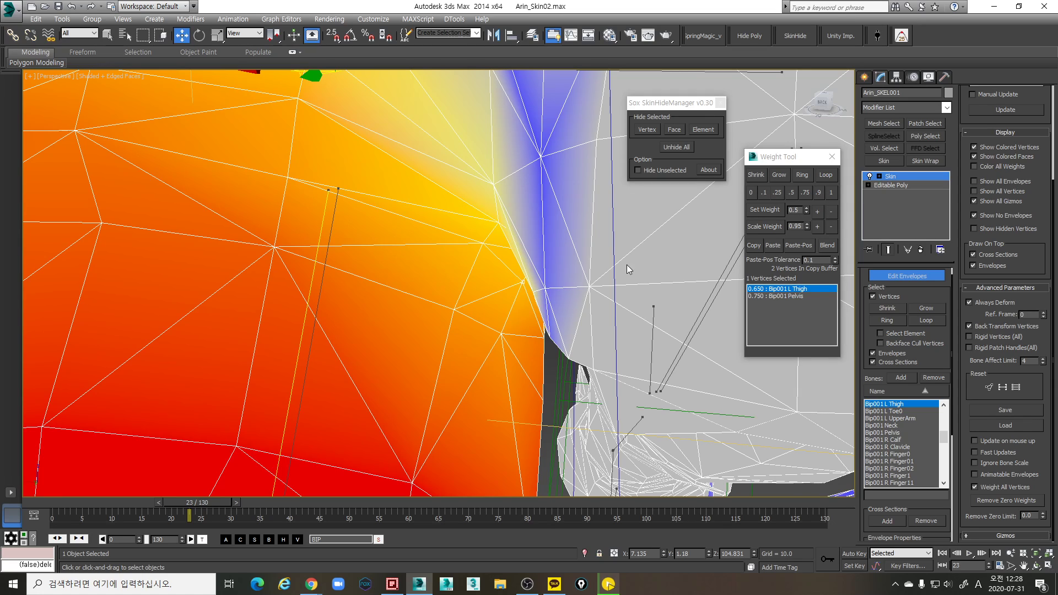
{"action": "left_click", "coordinate": [831, 213]}
{"action": "left_click", "coordinate": [820, 213]}
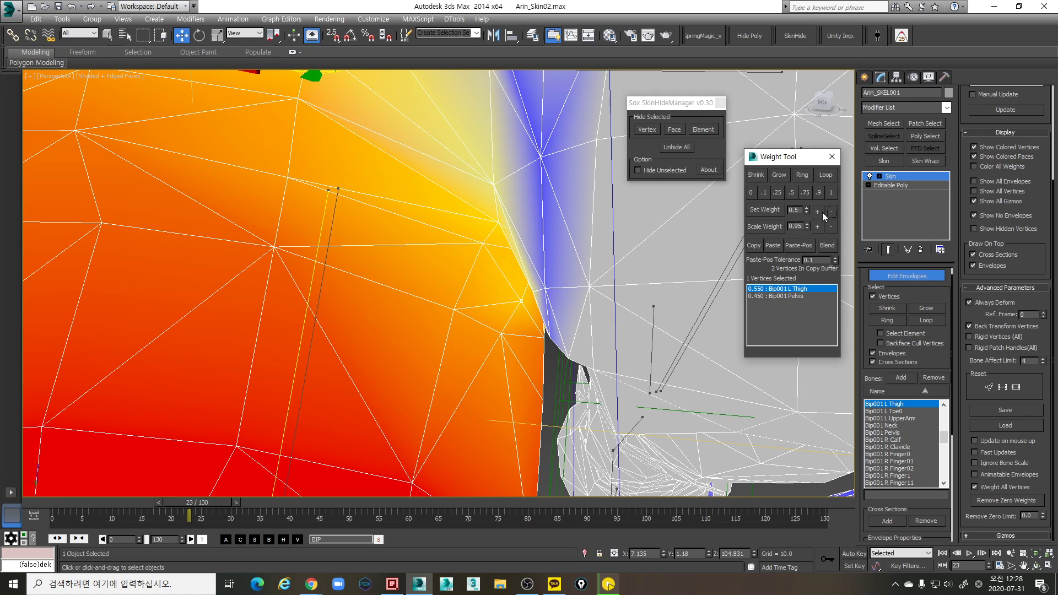
{"action": "middle_click_drag", "start_coordinate": [554, 279], "coordinate": [539, 258], "text": "alt"}
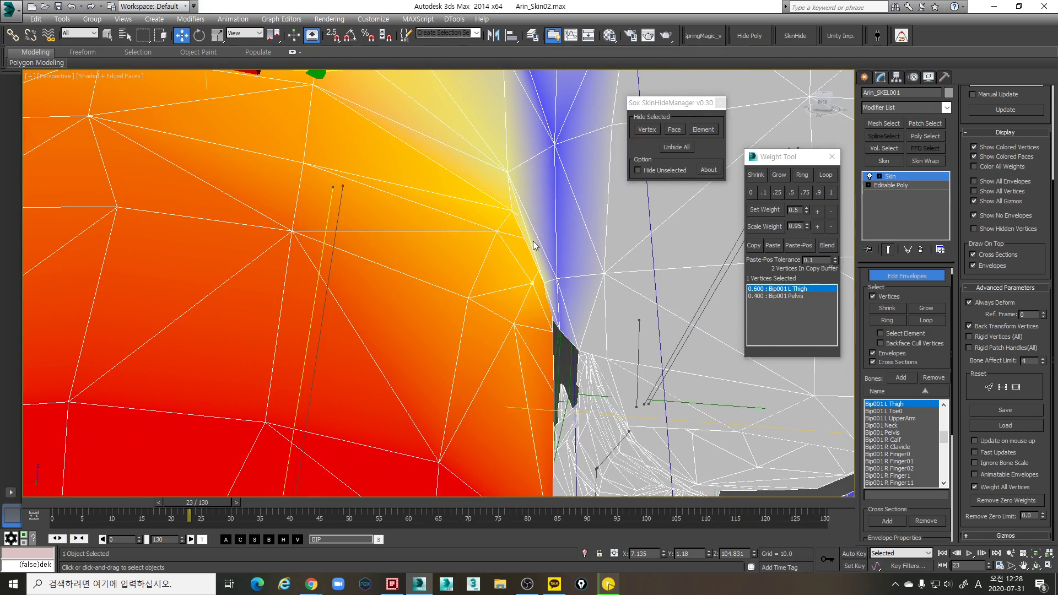
Lower the Bip001 L Thigh weight of the single vertex along the inner buttock fold edge to 0.4
{"action": "key", "text": "F3"}
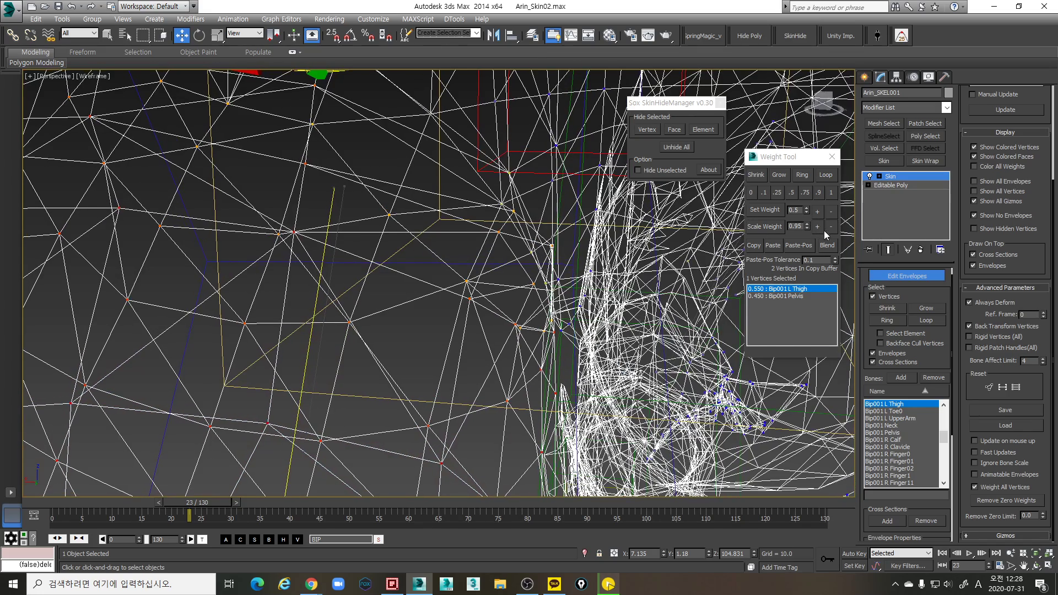
{"action": "double_click", "coordinate": [831, 212]}
{"action": "key", "text": "F3"}
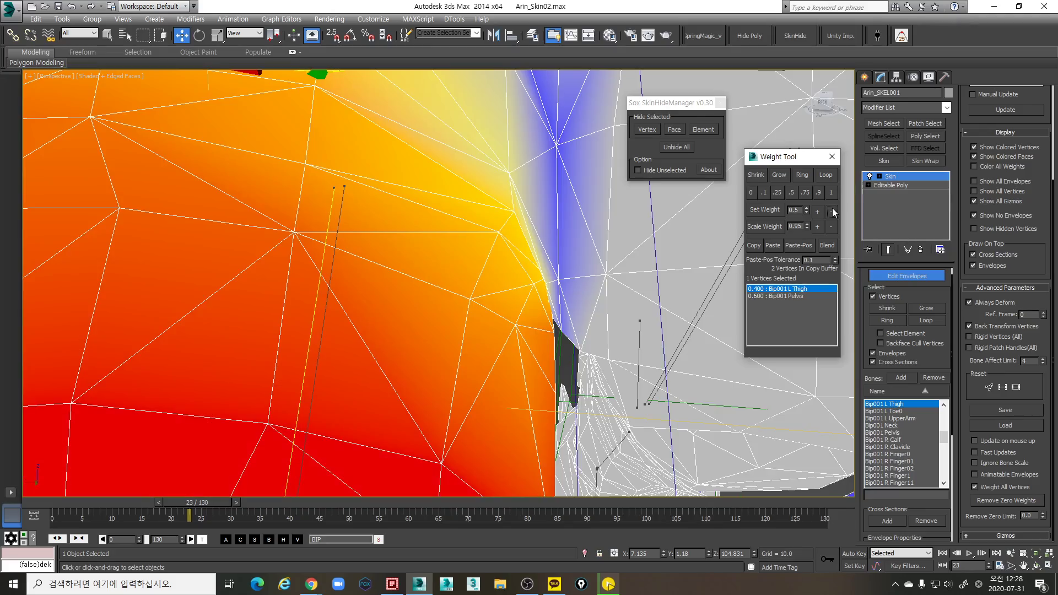
Select the pelvis-side vertex above the inner buttock fold and lower its Bip001 L Thigh weight to 0.1
{"action": "middle_click_drag", "start_coordinate": [660, 313], "coordinate": [573, 366], "text": "alt"}
{"action": "scroll", "coordinate": [611, 317], "scroll_direction": "down", "scroll_amount": 3}
{"action": "middle_click_drag", "start_coordinate": [573, 366], "coordinate": [531, 285]}
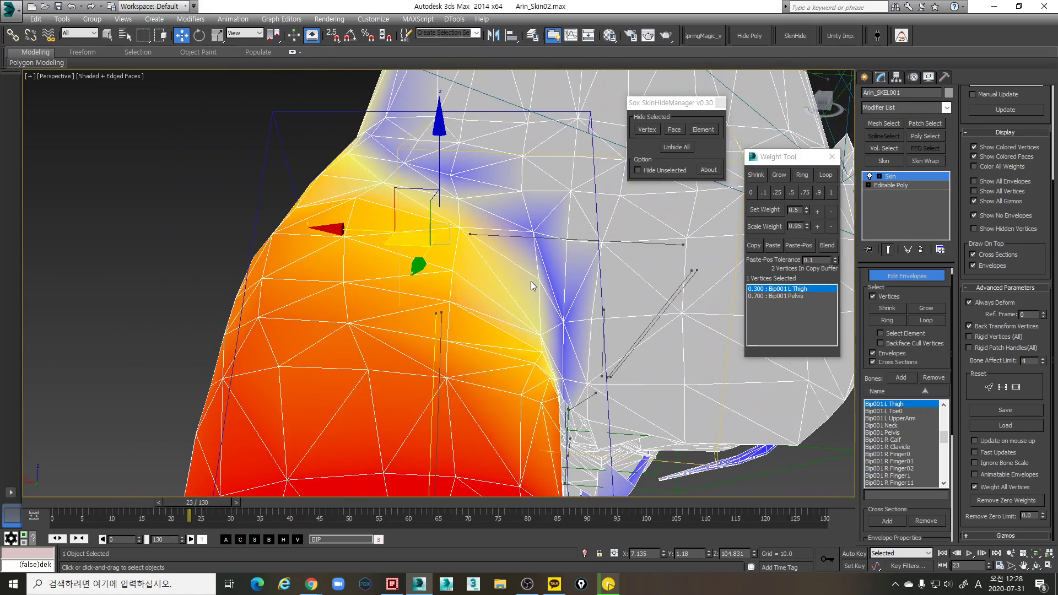
{"action": "left_click", "coordinate": [831, 212]}
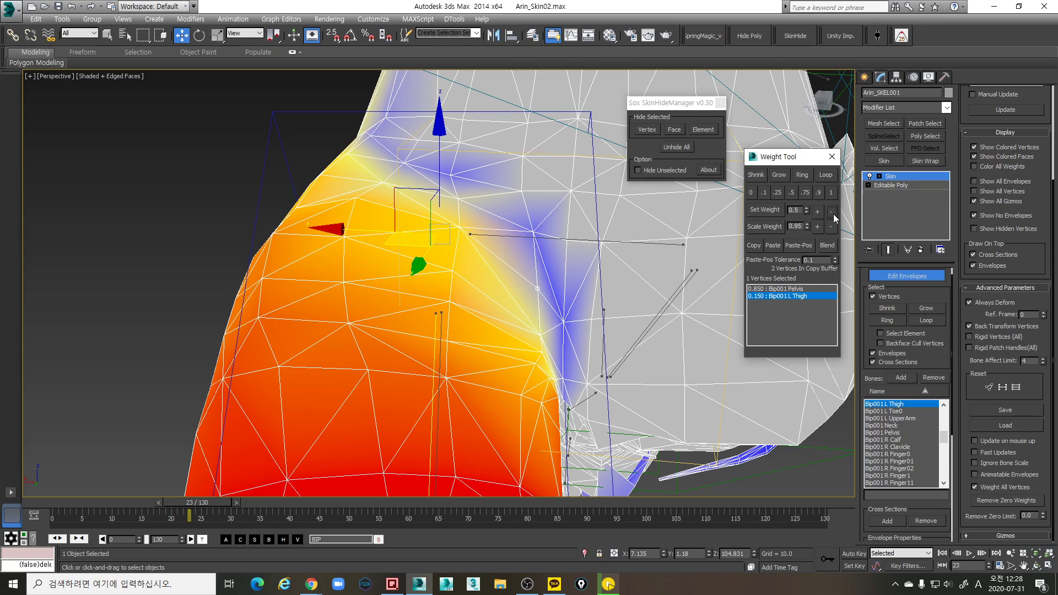
{"action": "left_click", "coordinate": [831, 212]}
{"action": "middle_click_drag", "start_coordinate": [688, 275], "coordinate": [485, 515], "text": "alt"}
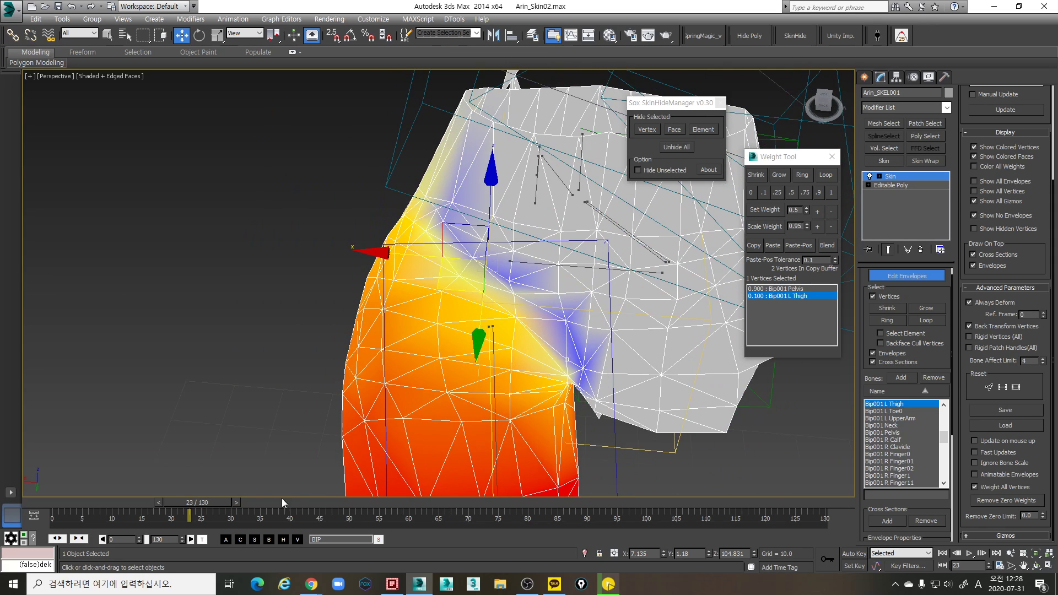
Go to frame 24, select the pelvis-side vertex above the middle of the buttock fold, and set its Bip001 L Thigh weight to 0.151
{"action": "left_click_drag", "start_coordinate": [282, 498], "coordinate": [232, 473]}
{"action": "key", "text": "w"}
{"action": "scroll", "coordinate": [513, 305], "scroll_direction": "up", "scroll_amount": 2}
{"action": "key", "text": "F3"}
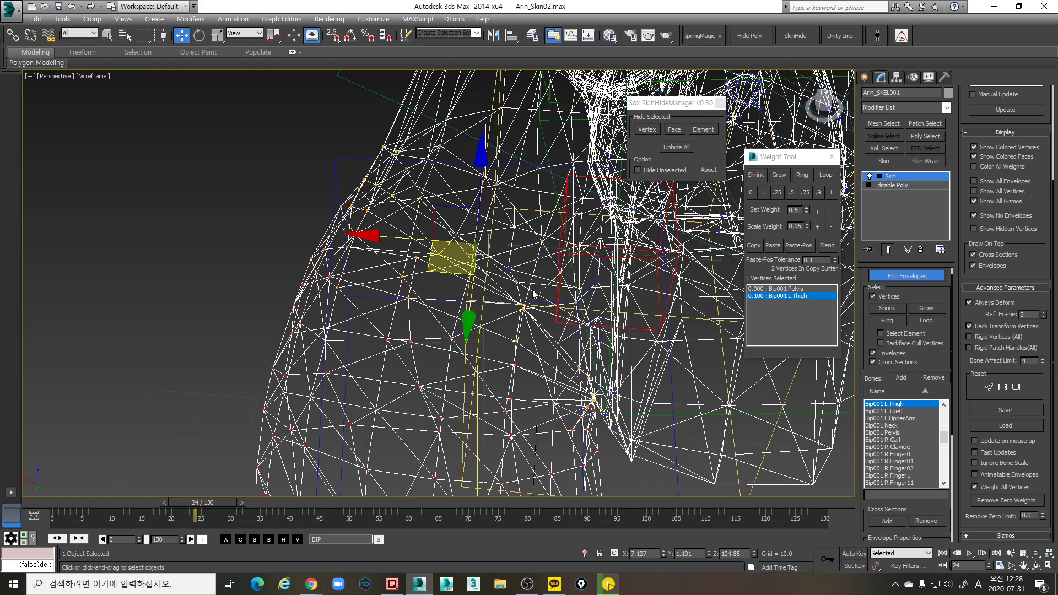
{"action": "left_click_drag", "start_coordinate": [521, 286], "coordinate": [512, 278]}
{"action": "key", "text": "F3"}
{"action": "key", "text": "q"}
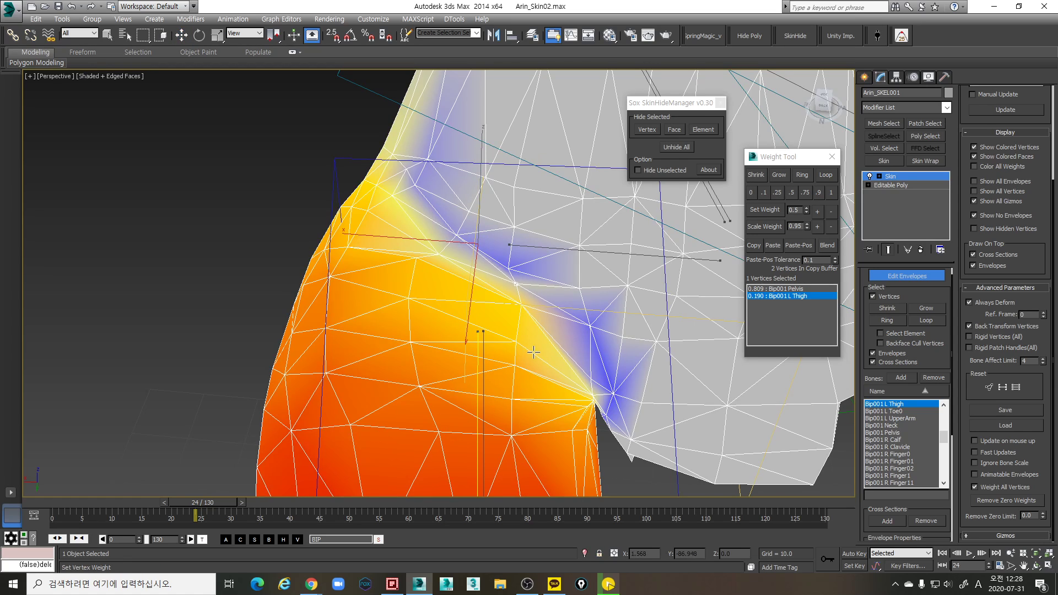
{"action": "left_click_drag", "start_coordinate": [534, 352], "coordinate": [548, 353]}
{"action": "key", "text": "w"}
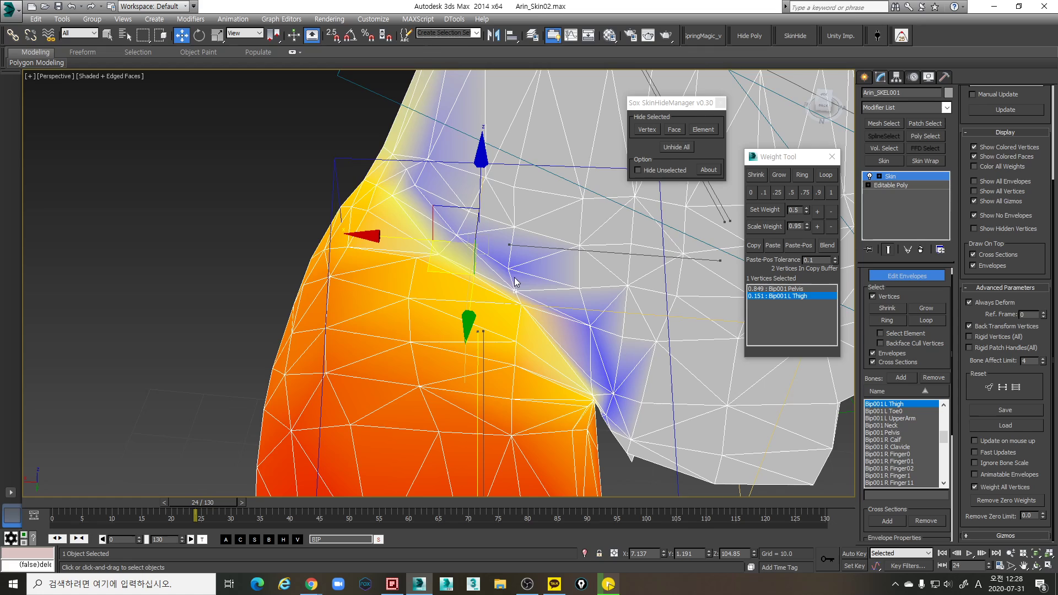
Lower the Bip001 L Thigh weight of the buttock vertex just above the middle of the fold to about 0.08
{"action": "key", "text": "q"}
{"action": "left_click_drag", "start_coordinate": [499, 350], "coordinate": [473, 332]}
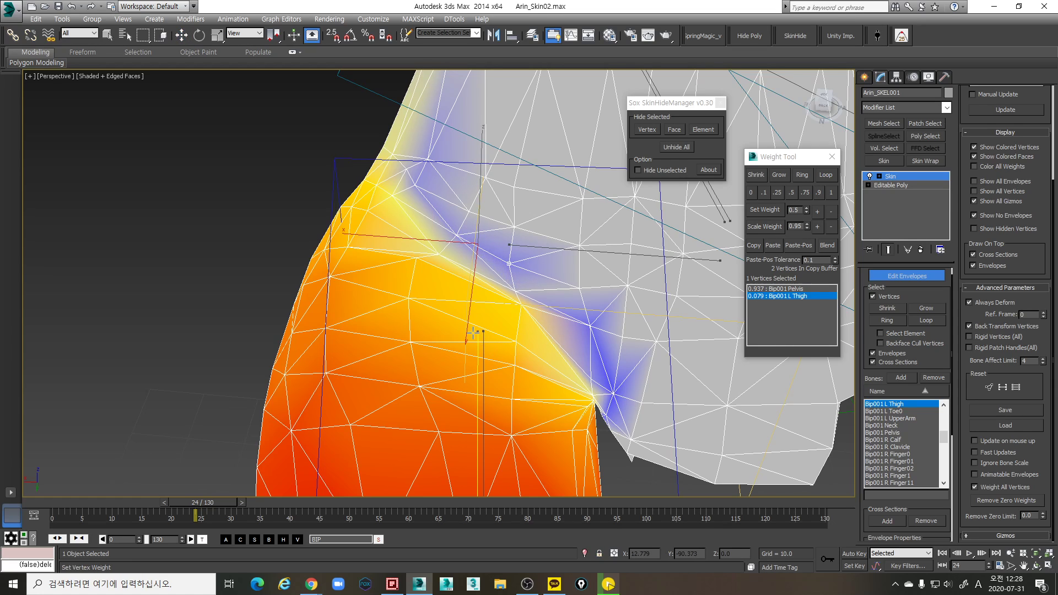
{"action": "key", "text": "w"}
Select the buttock vertex further inward above the fold and give it a Bip001 L Thigh weight of 0.012
{"action": "key", "text": "F3"}
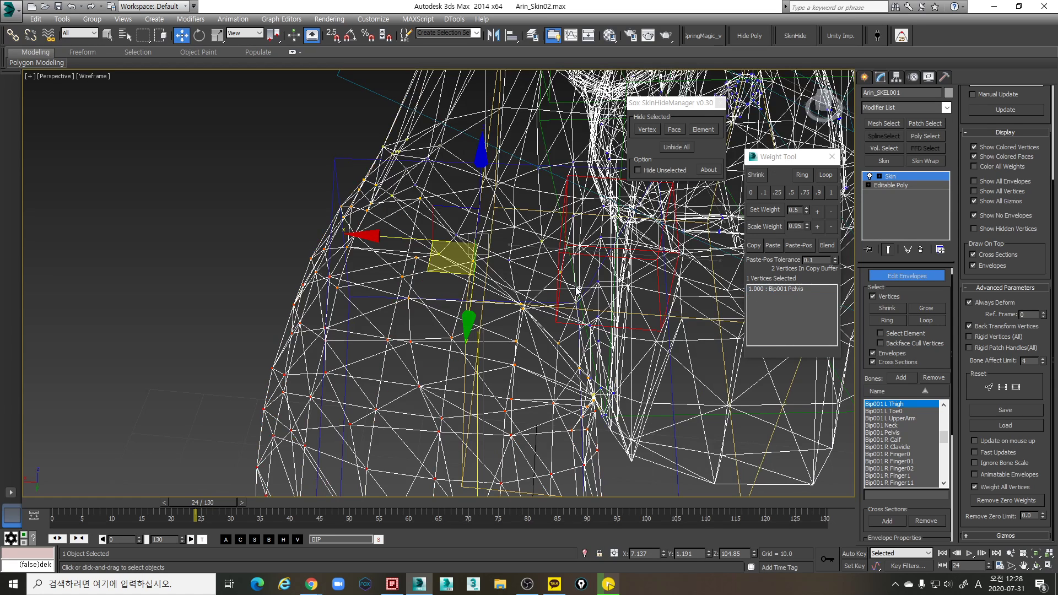
{"action": "key", "text": "F3"}
{"action": "key", "text": "q"}
{"action": "left_click_drag", "start_coordinate": [496, 369], "coordinate": [468, 355]}
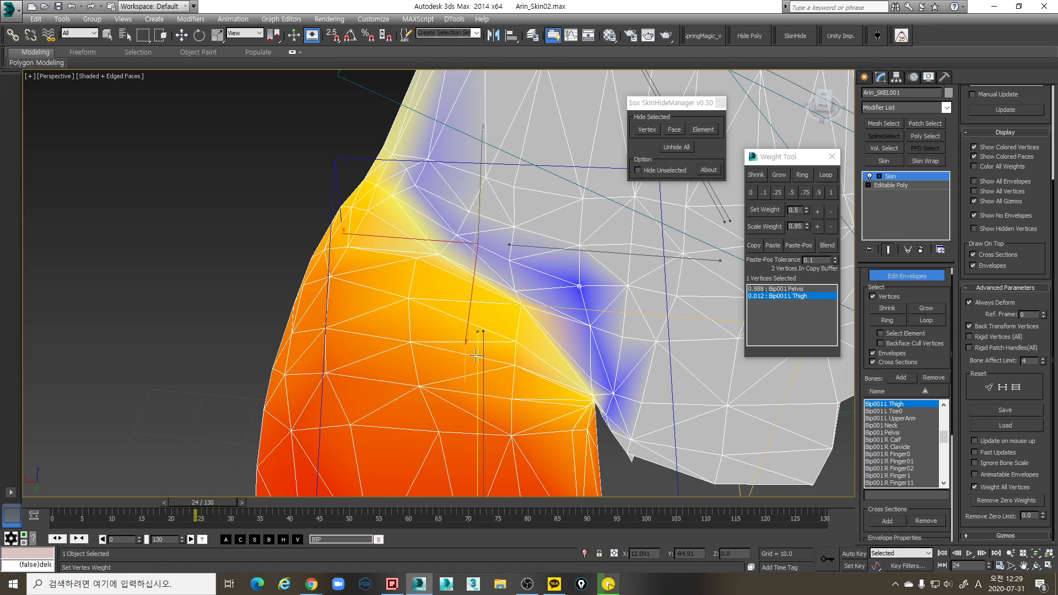
{"action": "key", "text": "w"}
Select the two vertices along the outer part of the buttock fold and raise their Bip001 L Thigh weight to about 0.32
{"action": "middle_click_drag", "start_coordinate": [514, 331], "coordinate": [450, 307], "text": "alt"}
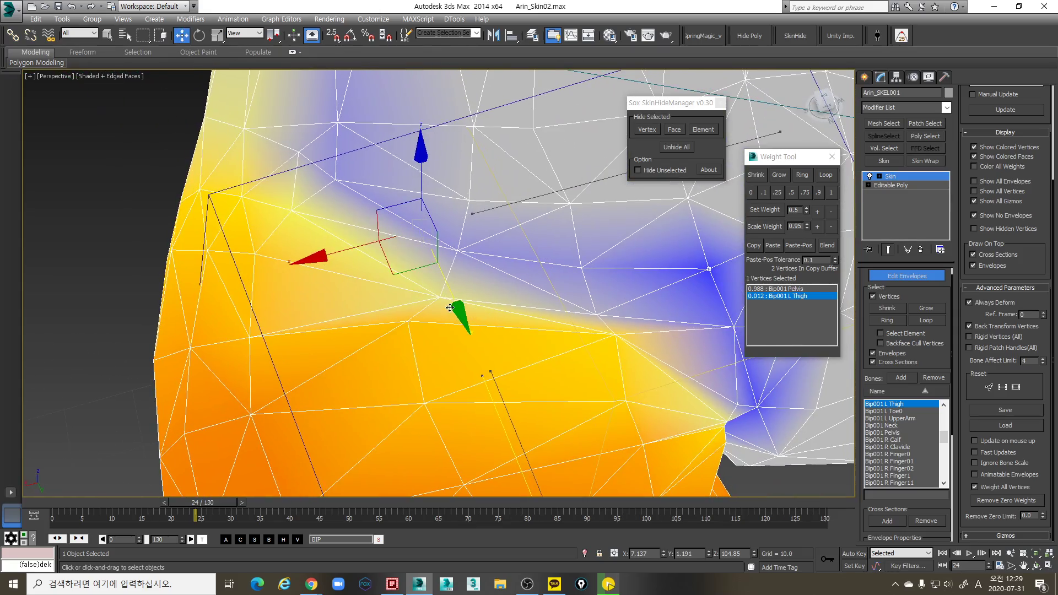
{"action": "key", "text": "F3"}
{"action": "left_click_drag", "start_coordinate": [427, 294], "coordinate": [444, 307]}
{"action": "key", "text": "F3"}
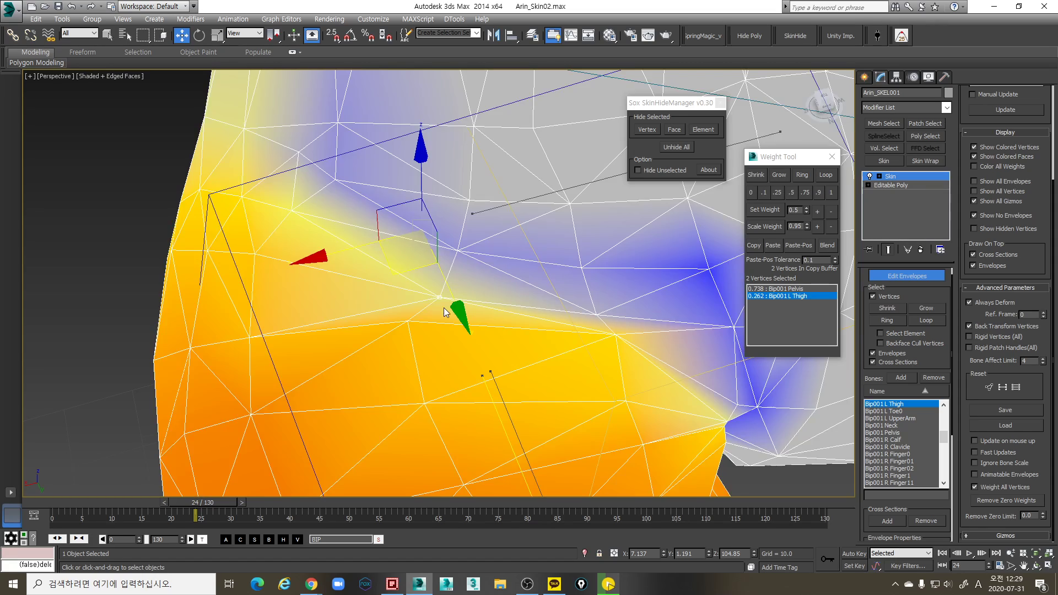
{"action": "middle_click_drag", "start_coordinate": [444, 307], "coordinate": [509, 327], "text": "alt"}
{"action": "key", "text": "p"}
{"action": "left_click_drag", "start_coordinate": [492, 329], "coordinate": [450, 300]}
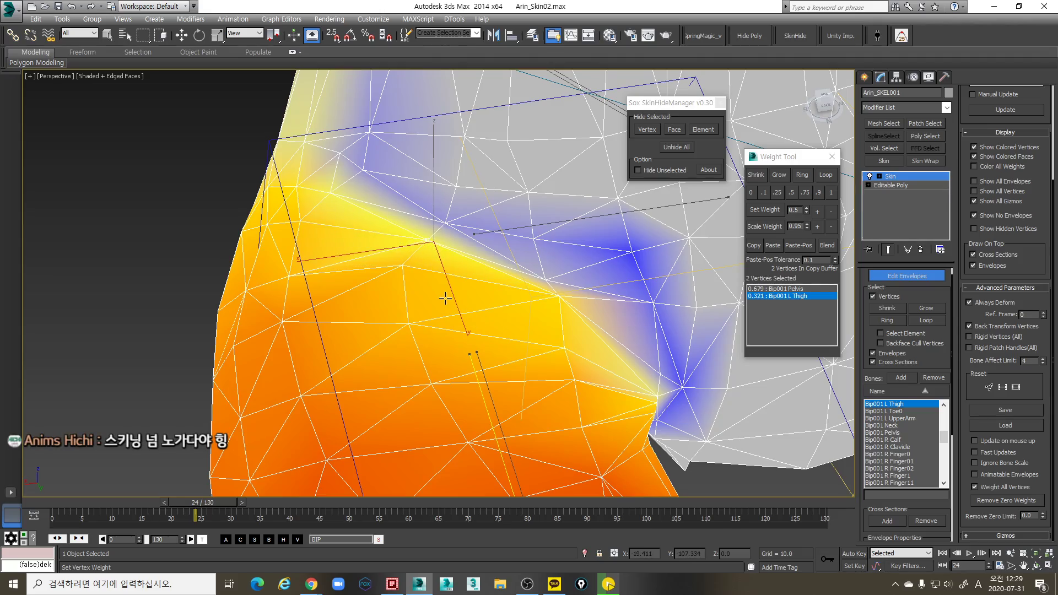
{"action": "key", "text": "w"}
Select the vertex on the buttock silhouette in the side view and set its Bip001 L Thigh weight to 0.552
{"action": "middle_click_drag", "start_coordinate": [450, 305], "coordinate": [590, 184], "text": "alt"}
{"action": "key", "text": "F3"}
{"action": "key", "text": "F3"}
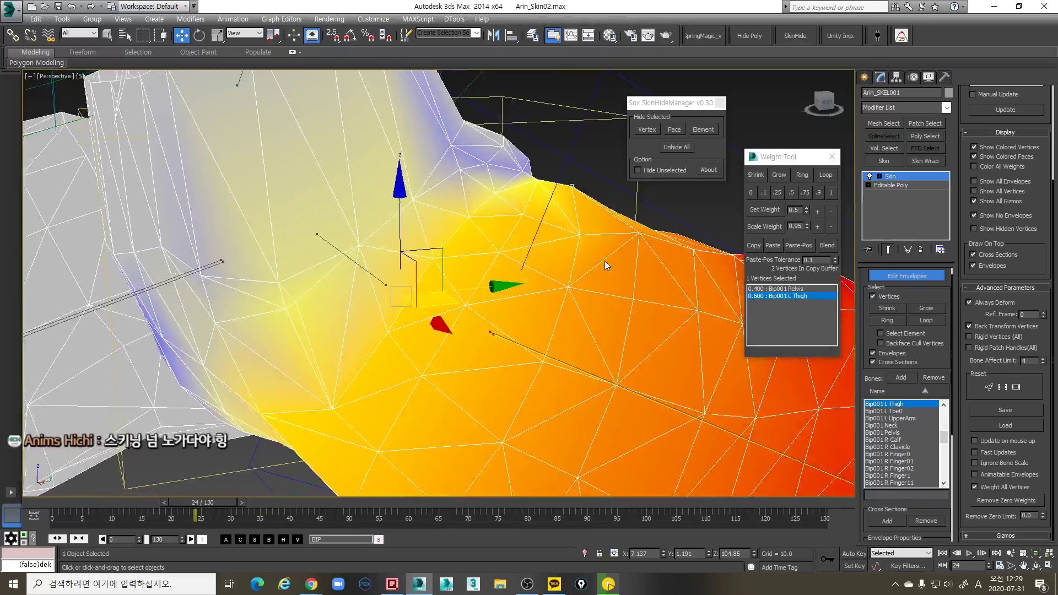
{"action": "mouse_move", "coordinate": [603, 260]}
{"action": "middle_mouse_down", "text": "alt"}
{"action": "mouse_move", "coordinate": [521, 270]}
{"action": "mouse_move", "coordinate": [615, 266]}
{"action": "mouse_move", "coordinate": [591, 322]}
{"action": "mouse_move", "coordinate": [630, 270]}
{"action": "mouse_move", "coordinate": [616, 273]}
{"action": "mouse_move", "coordinate": [662, 270]}
{"action": "mouse_move", "coordinate": [666, 237]}
{"action": "middle_mouse_up", "text": "alt"}
{"action": "key", "text": "F3"}
{"action": "key", "text": "F3"}
{"action": "key", "text": "q"}
{"action": "left_click", "coordinate": [619, 325]}
{"action": "key", "text": "w"}
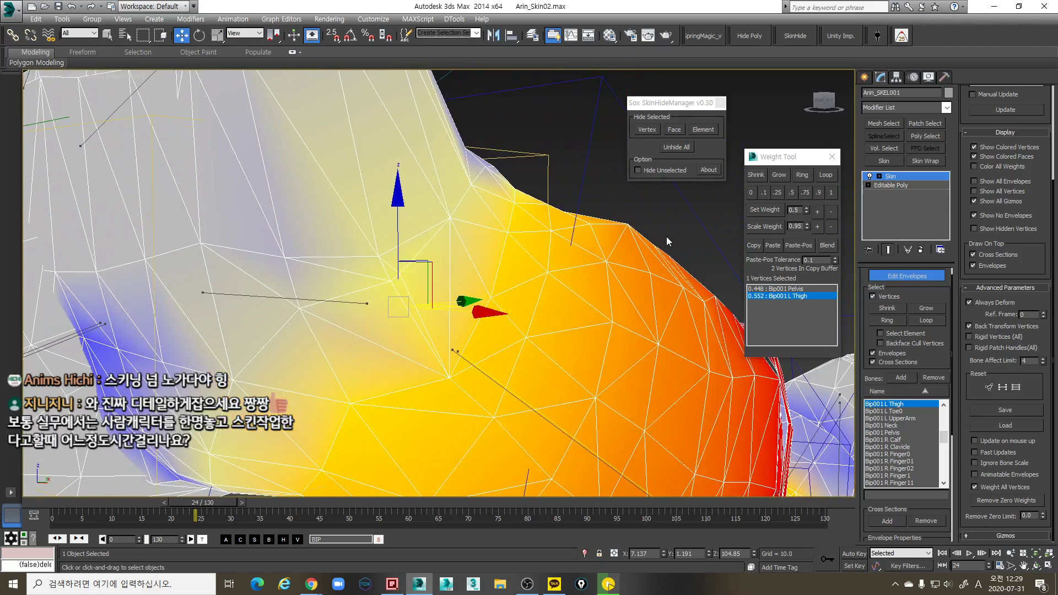
Select the next silhouette vertex down the back of the thigh and lower its Bip001 L Thigh weight to 0.718
{"action": "key", "text": "F3"}
{"action": "key", "text": "F3"}
{"action": "key", "text": "q"}
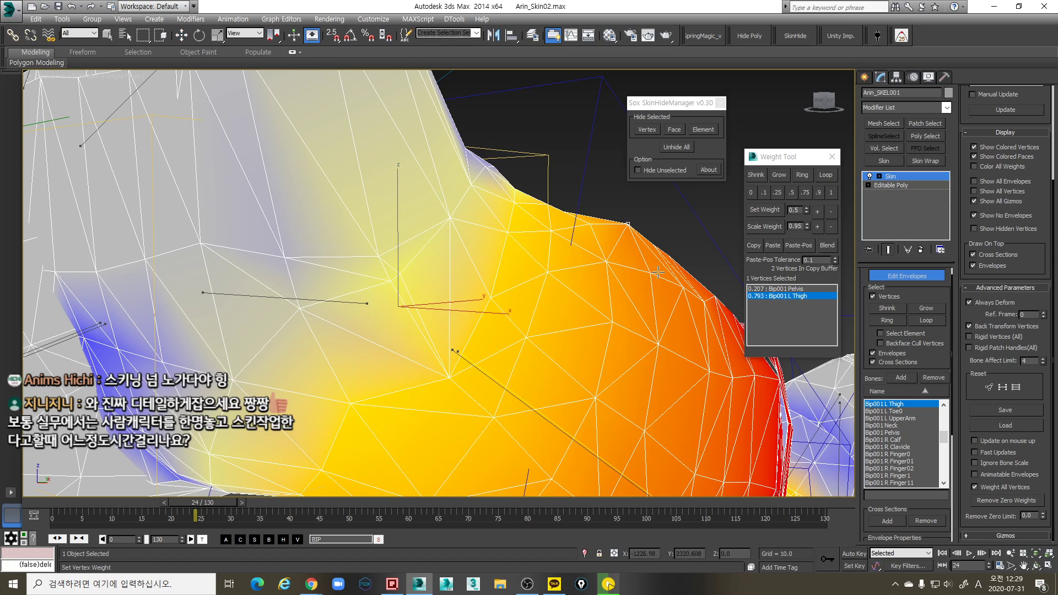
{"action": "key", "text": "ctrl+z"}
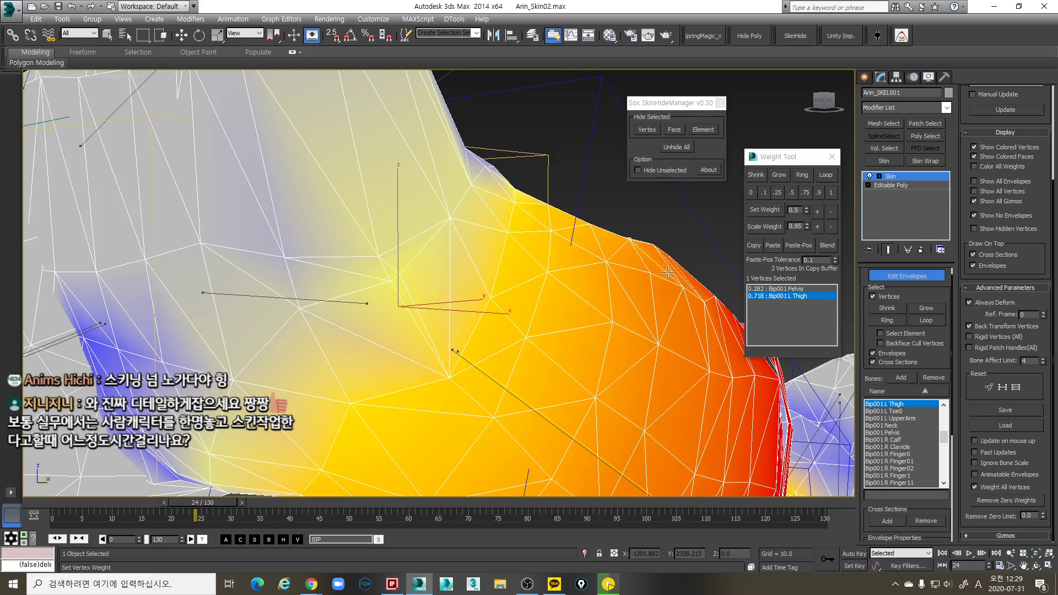
{"action": "left_click_drag", "start_coordinate": [669, 272], "coordinate": [668, 271]}
Select the two vertices along the outer upper edge of the buttock fold and reduce their Bip001 L Thigh weight
{"action": "middle_click_drag", "start_coordinate": [668, 272], "coordinate": [559, 295], "text": "alt"}
{"action": "mouse_move", "coordinate": [559, 294]}
{"action": "middle_mouse_down"}
{"action": "mouse_move", "coordinate": [572, 283]}
{"action": "mouse_move", "coordinate": [550, 295]}
{"action": "mouse_move", "coordinate": [448, 252]}
{"action": "mouse_move", "coordinate": [508, 258]}
{"action": "mouse_move", "coordinate": [492, 281]}
{"action": "middle_mouse_up"}
{"action": "key", "text": "F3"}
{"action": "key", "text": "F3"}
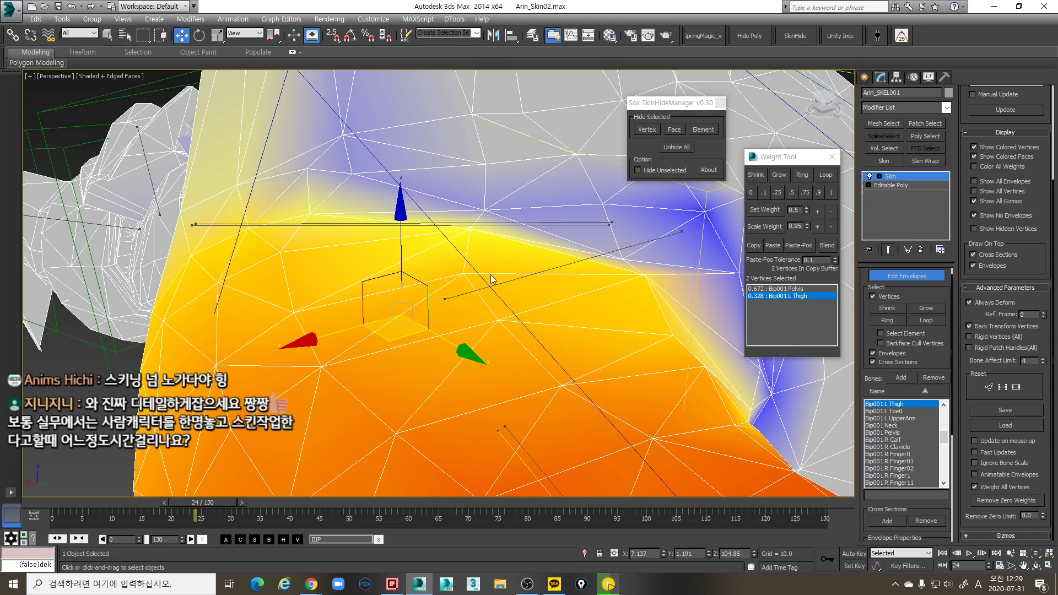
{"action": "key", "text": "s"}
{"action": "left_click_drag", "start_coordinate": [519, 279], "coordinate": [548, 280]}
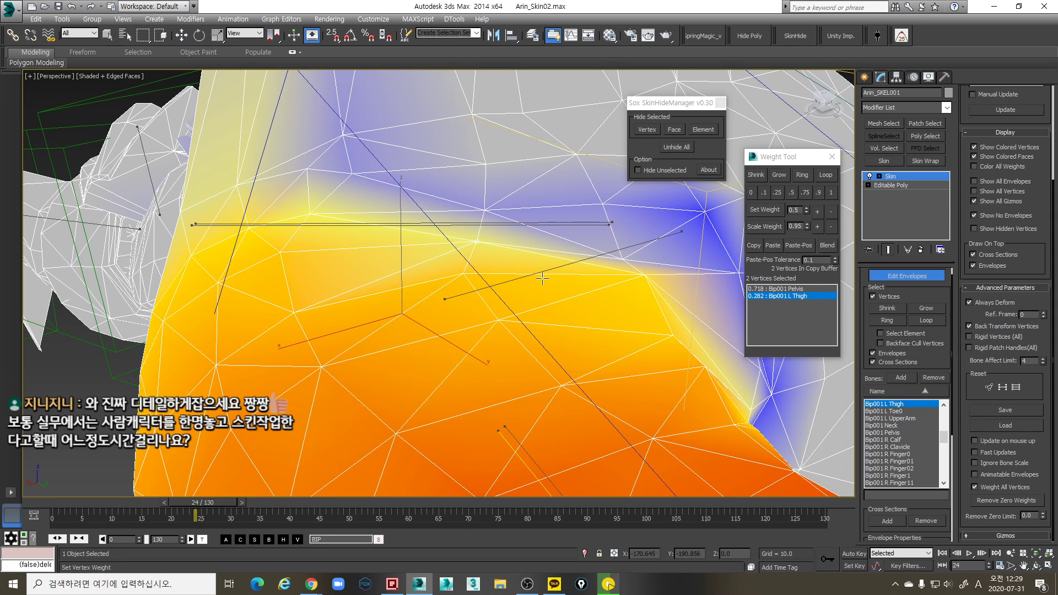
{"action": "key", "text": "b"}
{"action": "key", "text": "b"}
{"action": "key", "text": "b"}
{"action": "key", "text": "b"}
{"action": "key", "text": "b"}
{"action": "key", "text": "b"}
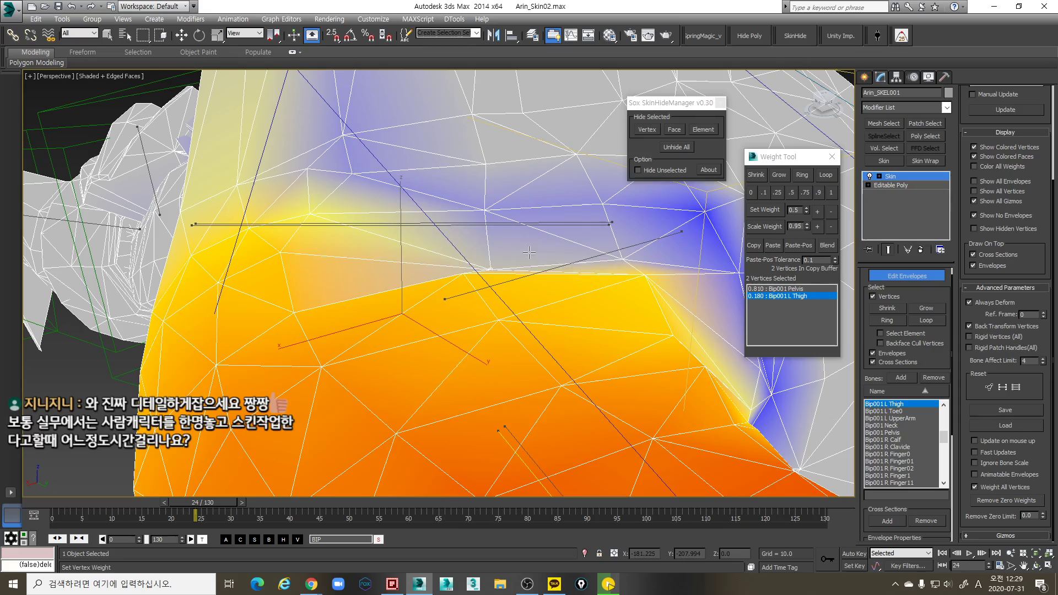
{"action": "left_click_drag", "start_coordinate": [504, 258], "coordinate": [534, 232]}
{"action": "key", "text": "w"}
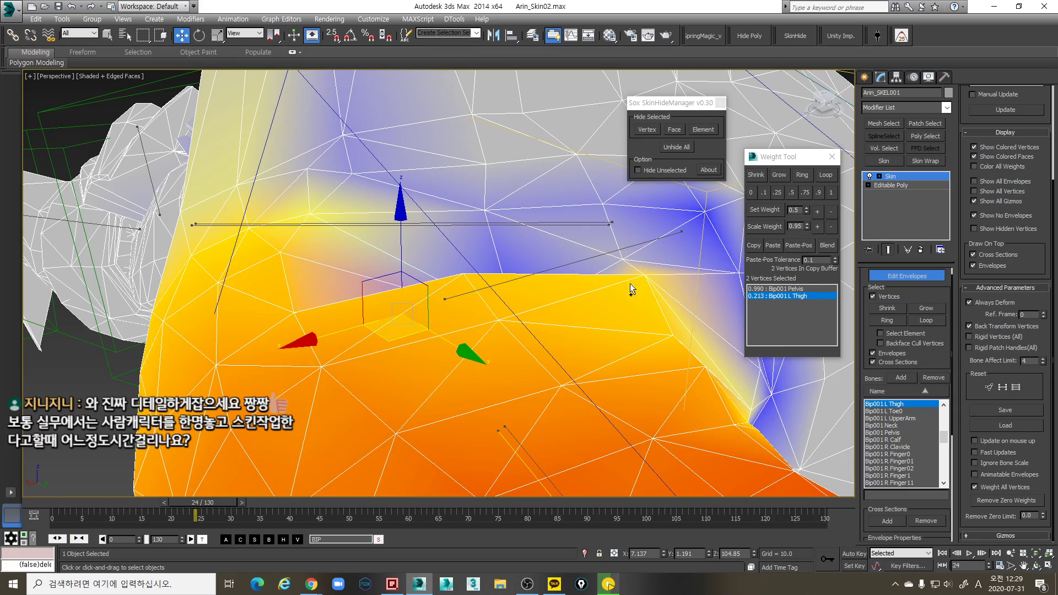
Select the two vertices at the buttock fold notch in the side view and lower their Bip001 L Thigh weight to 0.269
{"action": "left_click_drag", "start_coordinate": [642, 319], "coordinate": [560, 292]}
{"action": "mouse_move", "coordinate": [560, 292]}
{"action": "middle_mouse_down", "text": "alt"}
{"action": "mouse_move", "coordinate": [633, 302]}
{"action": "mouse_move", "coordinate": [565, 341]}
{"action": "mouse_move", "coordinate": [607, 285]}
{"action": "middle_mouse_up", "text": "alt"}
{"action": "key", "text": "q"}
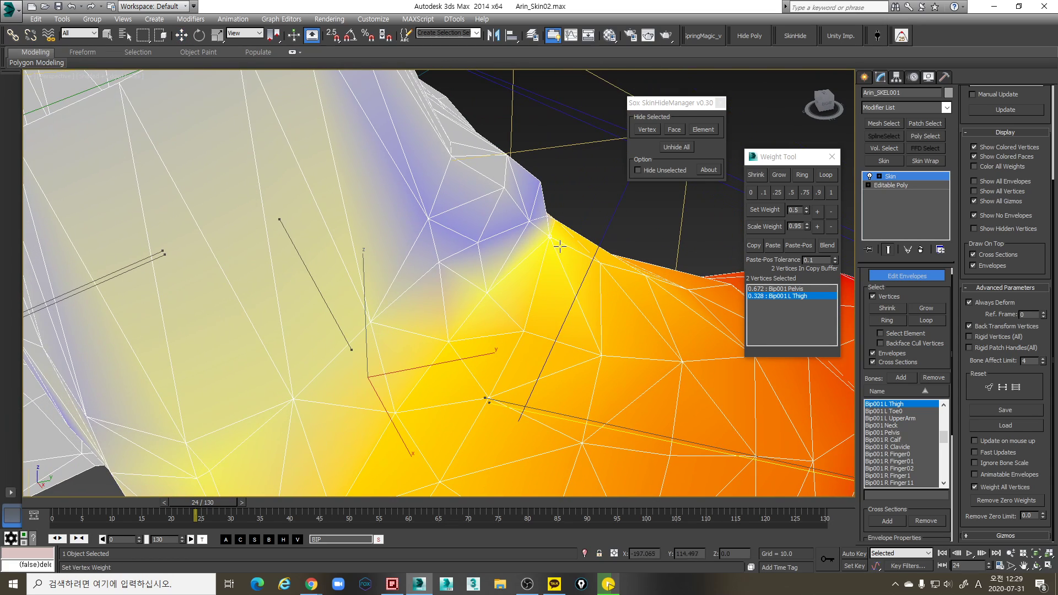
{"action": "mouse_move", "coordinate": [568, 230]}
{"action": "left_mouse_down"}
{"action": "mouse_move", "coordinate": [605, 229]}
{"action": "mouse_move", "coordinate": [593, 220]}
{"action": "left_mouse_up"}
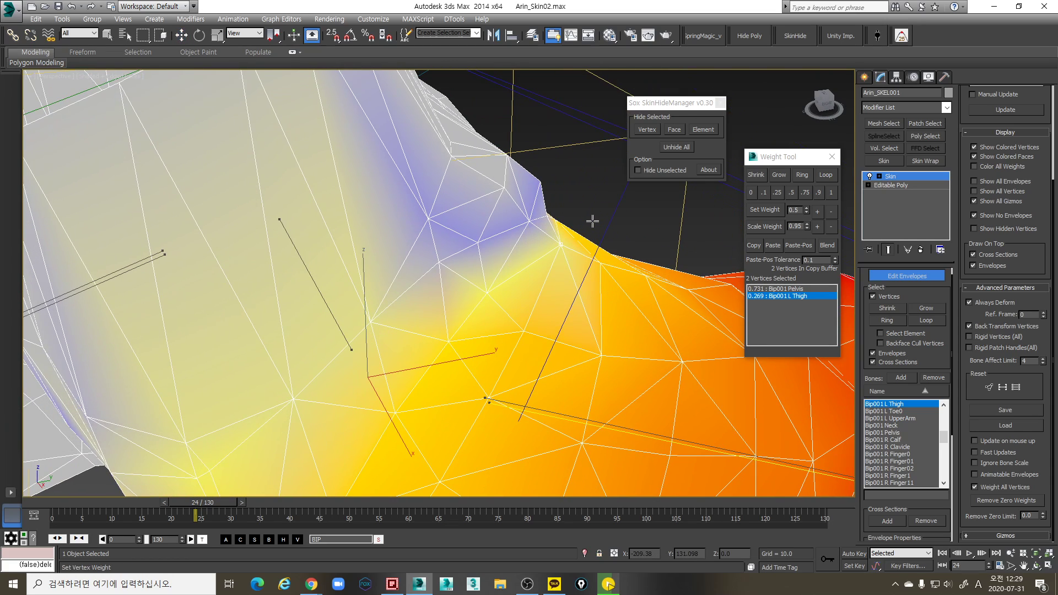
{"action": "key", "text": "w"}
Select the two neighbouring fold vertices in the rear view and lower their Bip001 L Thigh weight to 0.320
{"action": "mouse_move", "coordinate": [554, 242]}
{"action": "middle_mouse_down", "text": "alt"}
{"action": "mouse_move", "coordinate": [495, 249]}
{"action": "mouse_move", "coordinate": [421, 217]}
{"action": "mouse_move", "coordinate": [340, 272]}
{"action": "mouse_move", "coordinate": [243, 199]}
{"action": "mouse_move", "coordinate": [232, 173]}
{"action": "mouse_move", "coordinate": [319, 186]}
{"action": "mouse_move", "coordinate": [390, 225]}
{"action": "middle_mouse_up", "text": "alt"}
{"action": "key", "text": "F3"}
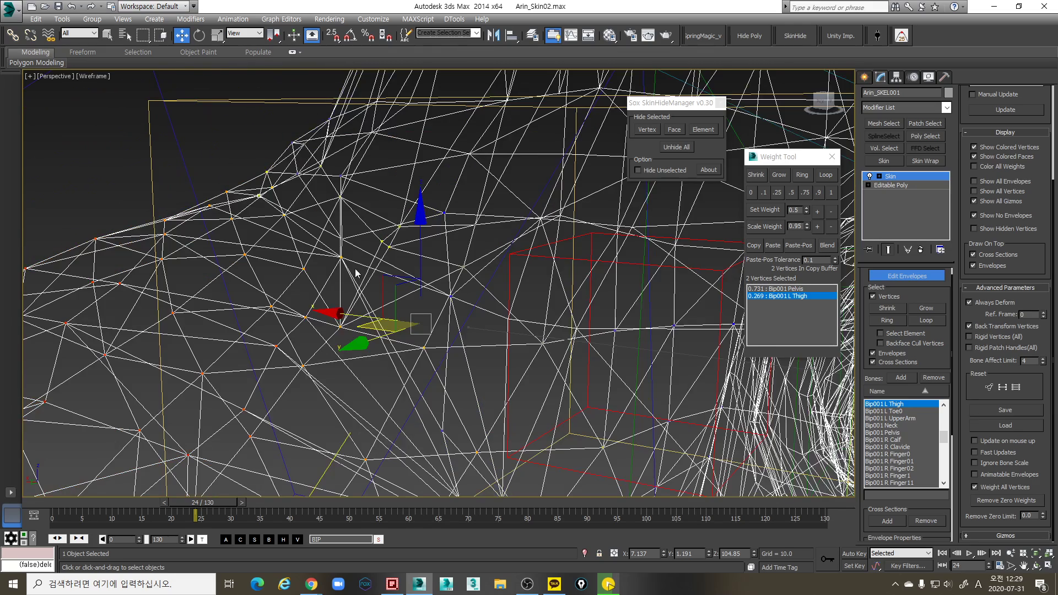
{"action": "key", "text": "F3"}
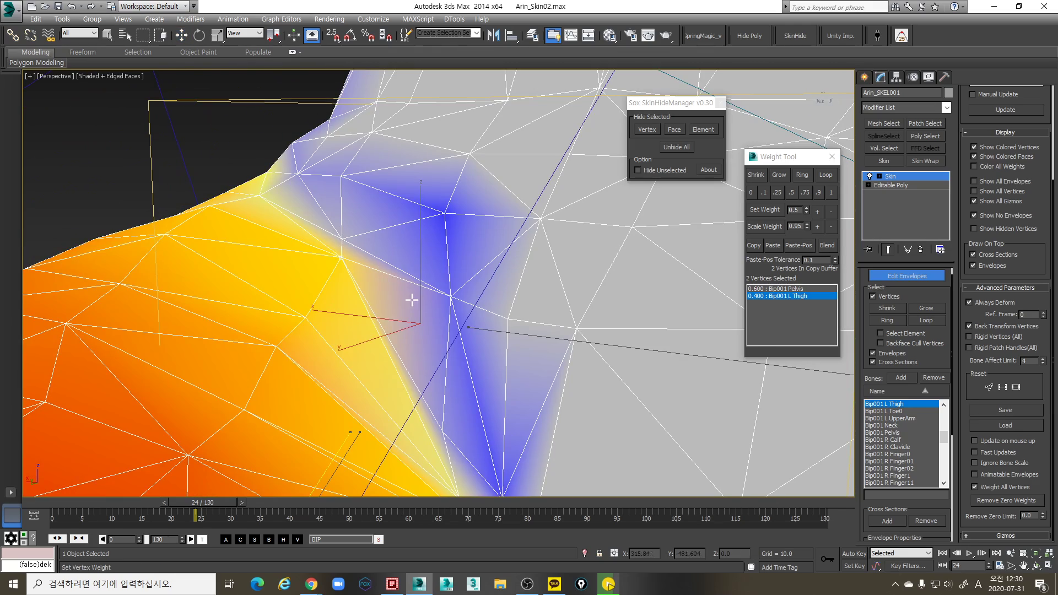
{"action": "key", "text": "w"}
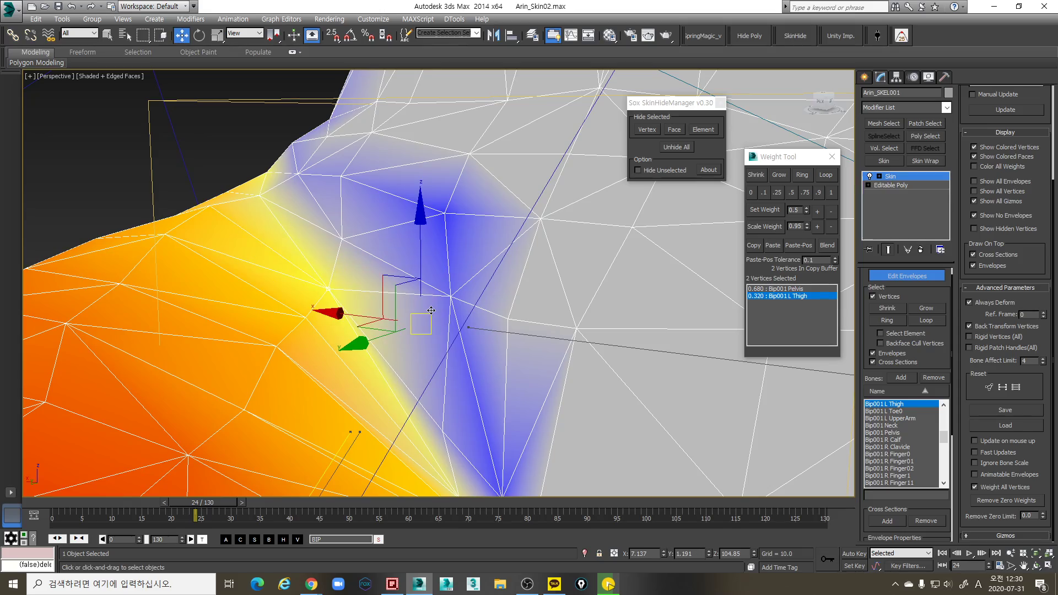
Select the three vertices on the back-of-thigh silhouette partway down the left thigh
{"action": "middle_click_drag", "start_coordinate": [483, 328], "coordinate": [401, 461], "text": "alt"}
{"action": "mouse_move", "coordinate": [207, 502]}
{"action": "left_mouse_down"}
{"action": "mouse_move", "coordinate": [224, 504]}
{"action": "mouse_move", "coordinate": [210, 493]}
{"action": "left_mouse_up"}
{"action": "middle_click_drag", "start_coordinate": [233, 483], "coordinate": [640, 287], "text": "alt"}
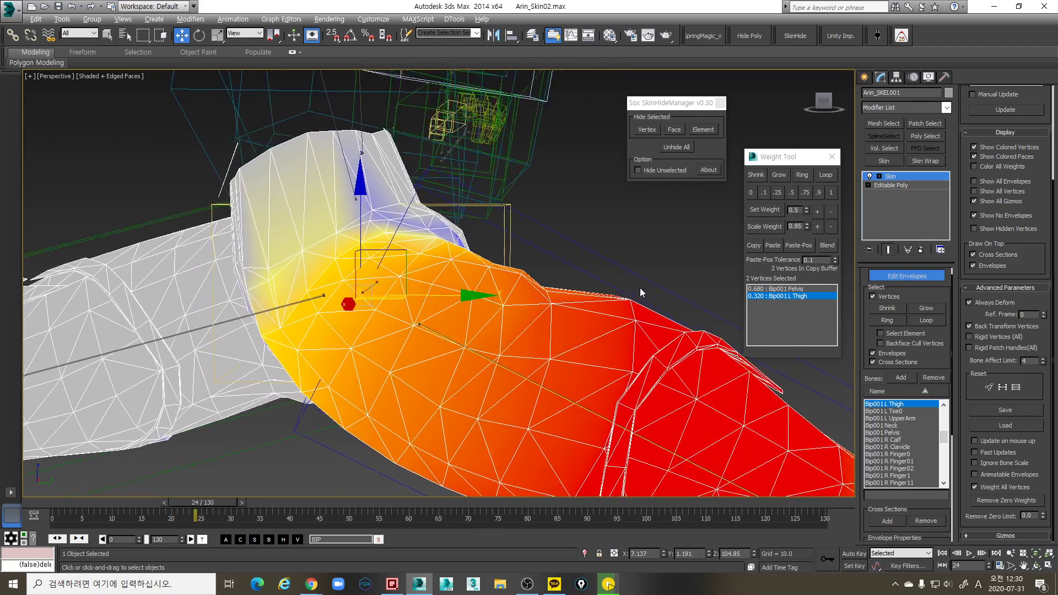
{"action": "key", "text": "F3"}
{"action": "left_click_drag", "start_coordinate": [538, 279], "coordinate": [537, 277]}
{"action": "middle_click_drag", "start_coordinate": [579, 297], "coordinate": [562, 293], "text": "alt"}
{"action": "key", "text": "F3"}
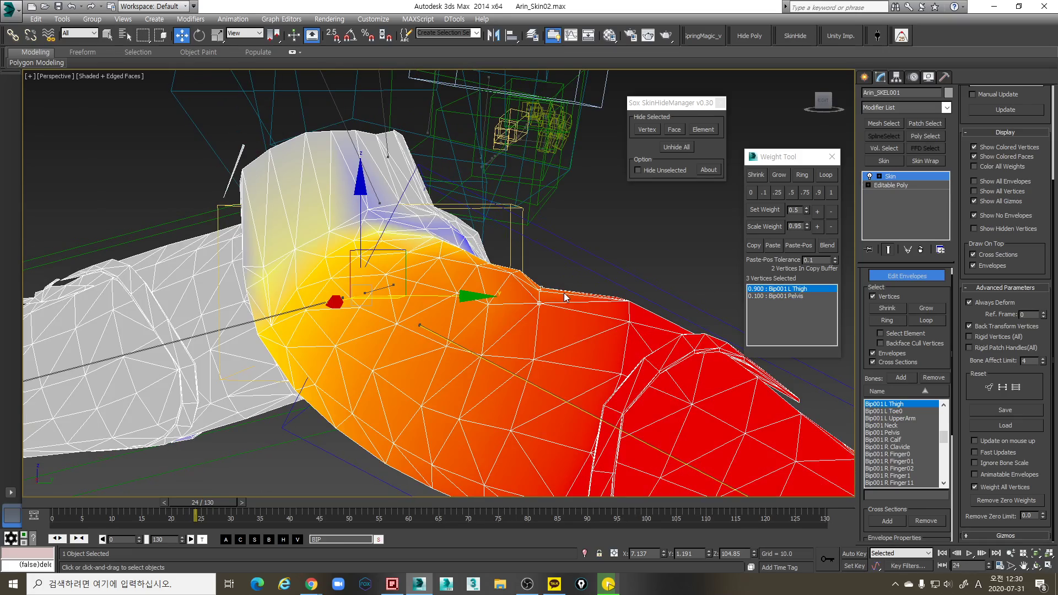
Try interactively adjusting the Bip001 L Thigh weight of the three selected thigh vertices, undoing the changes
{"action": "key", "text": "v"}
{"action": "left_click_drag", "start_coordinate": [610, 262], "coordinate": [611, 263]}
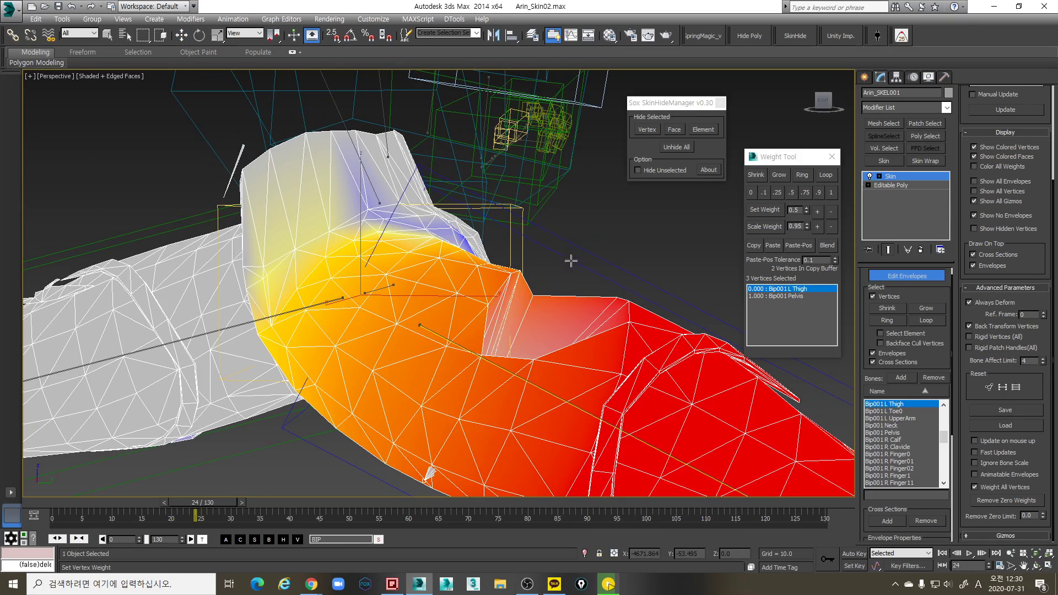
{"action": "key", "text": "ctrl+z"}
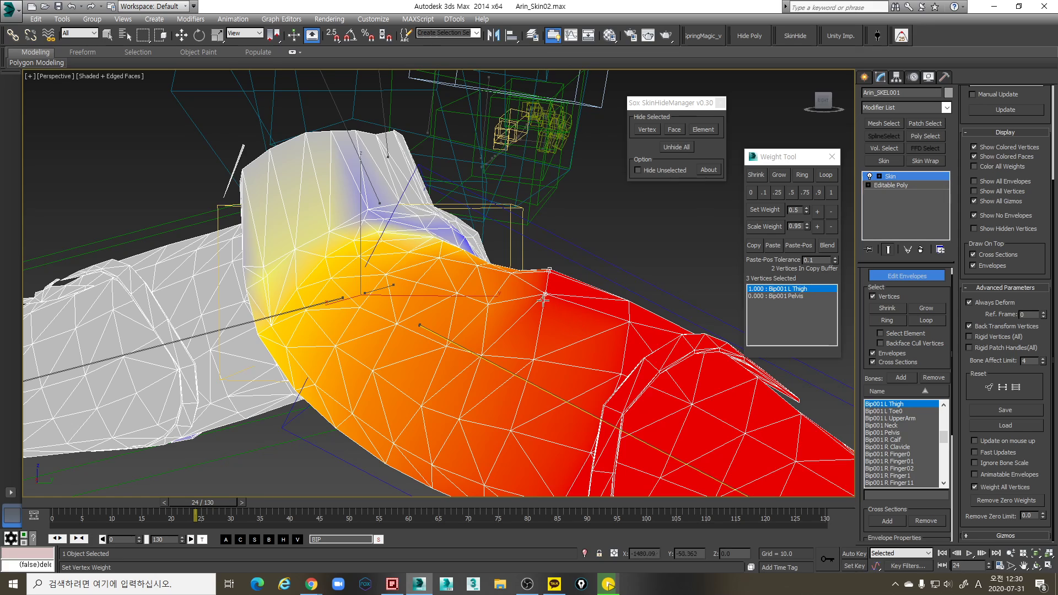
{"action": "key", "text": "w"}
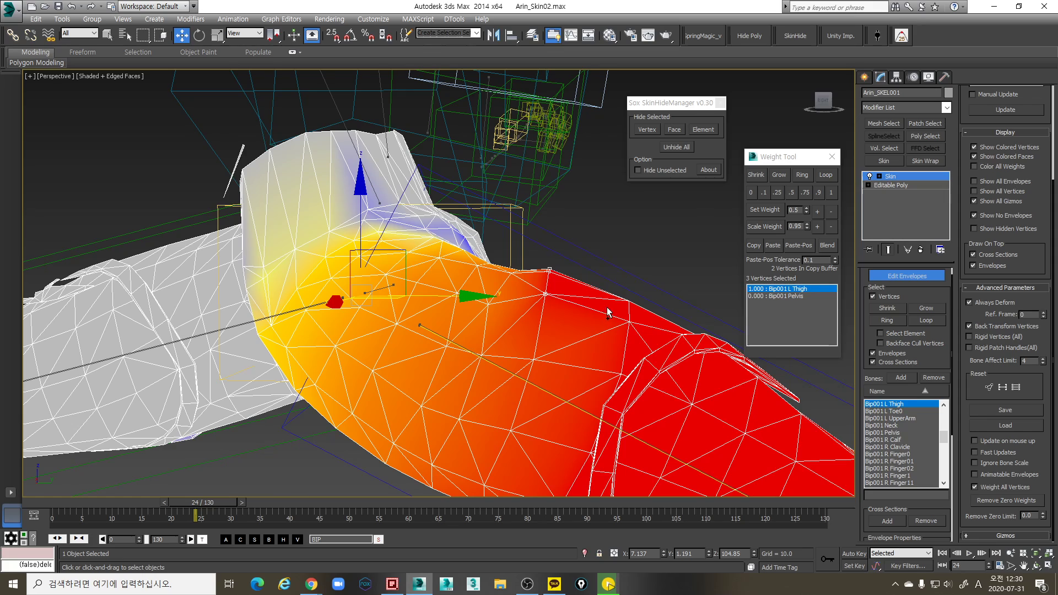
{"action": "key", "text": "9"}
{"action": "key", "text": "q"}
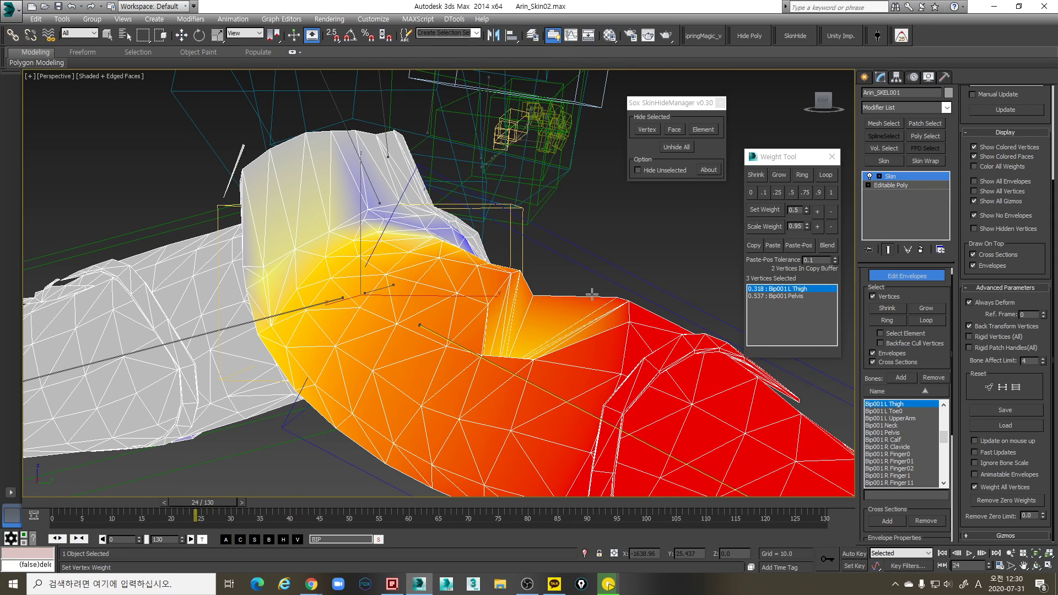
{"action": "key", "text": "w"}
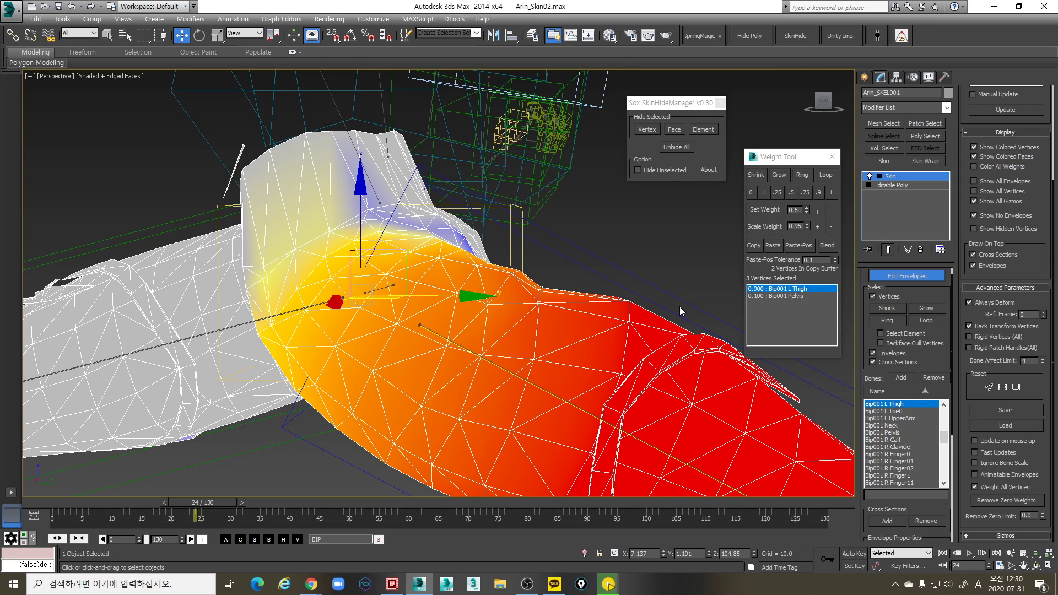
Choose Bip001 Pelvis for the three selected vertices and scale its weight down in small steps to just under 0.073
{"action": "left_click", "coordinate": [785, 295]}
{"action": "left_click", "coordinate": [817, 224]}
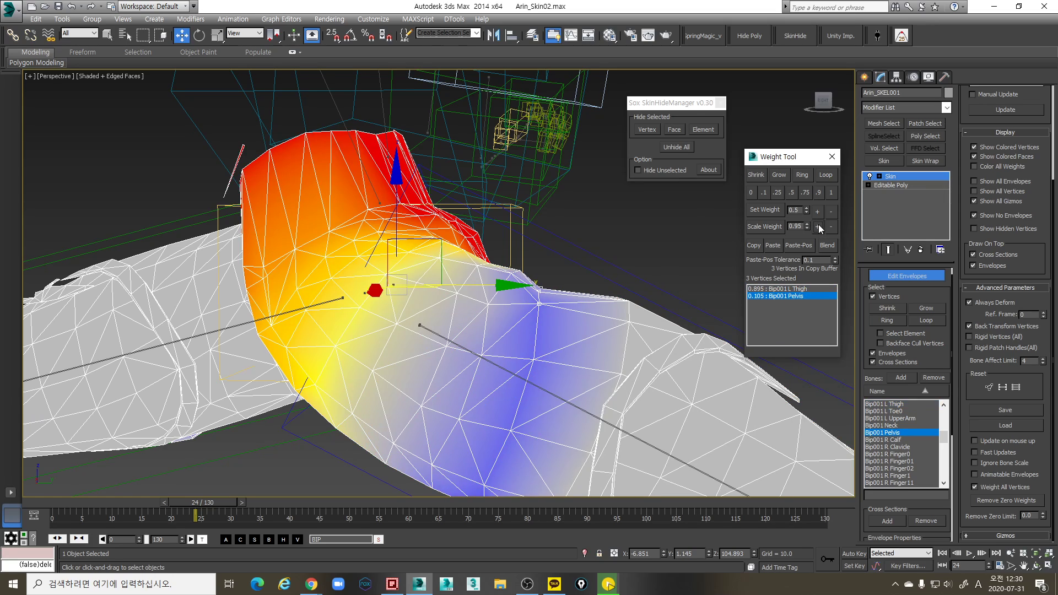
{"action": "left_click", "coordinate": [818, 223]}
{"action": "left_click", "coordinate": [831, 224]}
{"action": "left_click", "coordinate": [831, 223]}
{"action": "left_click", "coordinate": [831, 224]}
{"action": "left_click", "coordinate": [831, 223]}
{"action": "left_click", "coordinate": [831, 224]}
{"action": "left_click", "coordinate": [831, 224]}
{"action": "left_click", "coordinate": [831, 223]}
{"action": "left_click", "coordinate": [832, 224]}
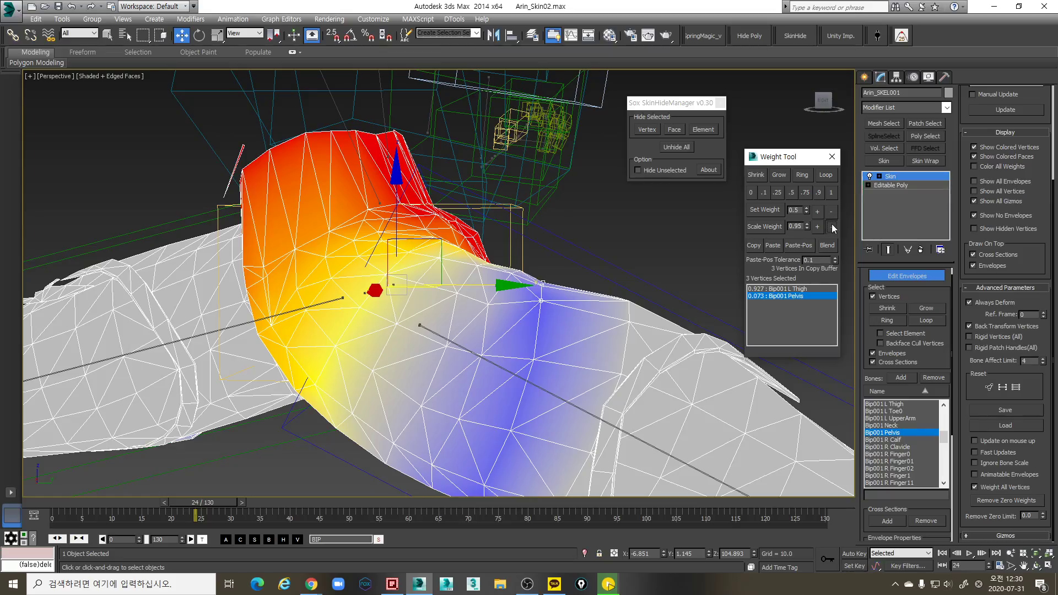
{"action": "left_click", "coordinate": [831, 224]}
{"action": "left_click", "coordinate": [831, 224]}
{"action": "left_click", "coordinate": [831, 224]}
Select the four vertices further down the back-of-thigh silhouette and add Bip001 Pelvis to their influences
{"action": "middle_click_drag", "start_coordinate": [568, 267], "coordinate": [330, 264], "text": "alt"}
{"action": "scroll", "coordinate": [554, 309], "scroll_direction": "up", "scroll_amount": 3}
{"action": "scroll", "coordinate": [371, 227], "scroll_direction": "up", "scroll_amount": 5}
{"action": "middle_click_drag", "start_coordinate": [407, 224], "coordinate": [389, 293]}
{"action": "key", "text": "F3"}
{"action": "left_click_drag", "start_coordinate": [321, 337], "coordinate": [323, 338]}
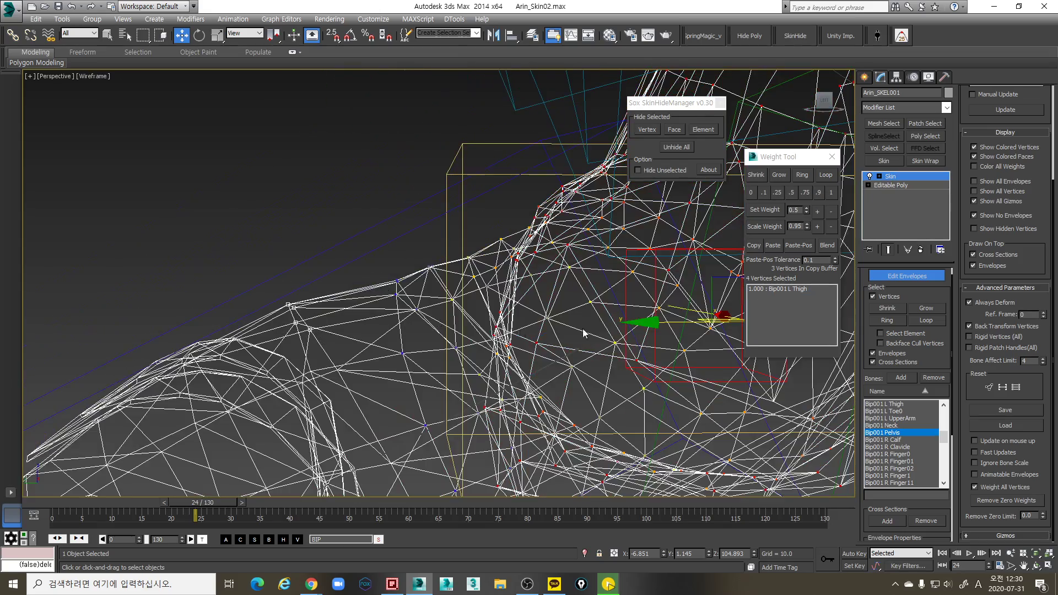
{"action": "key", "text": "F3"}
{"action": "middle_click_drag", "start_coordinate": [543, 276], "coordinate": [493, 245], "text": "alt"}
{"action": "key", "text": "w"}
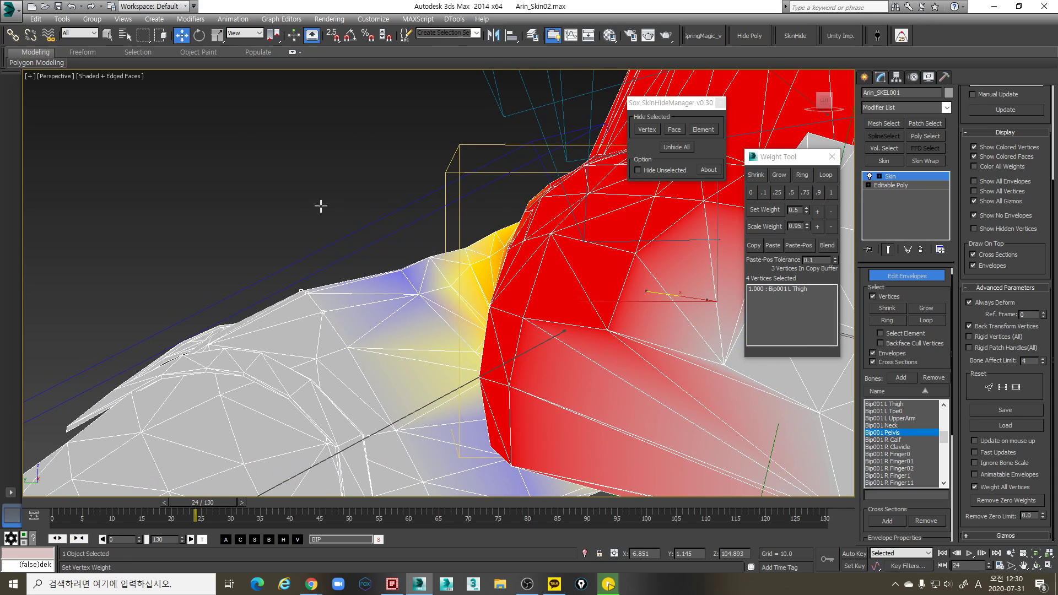
{"action": "left_click_drag", "start_coordinate": [308, 203], "coordinate": [316, 202]}
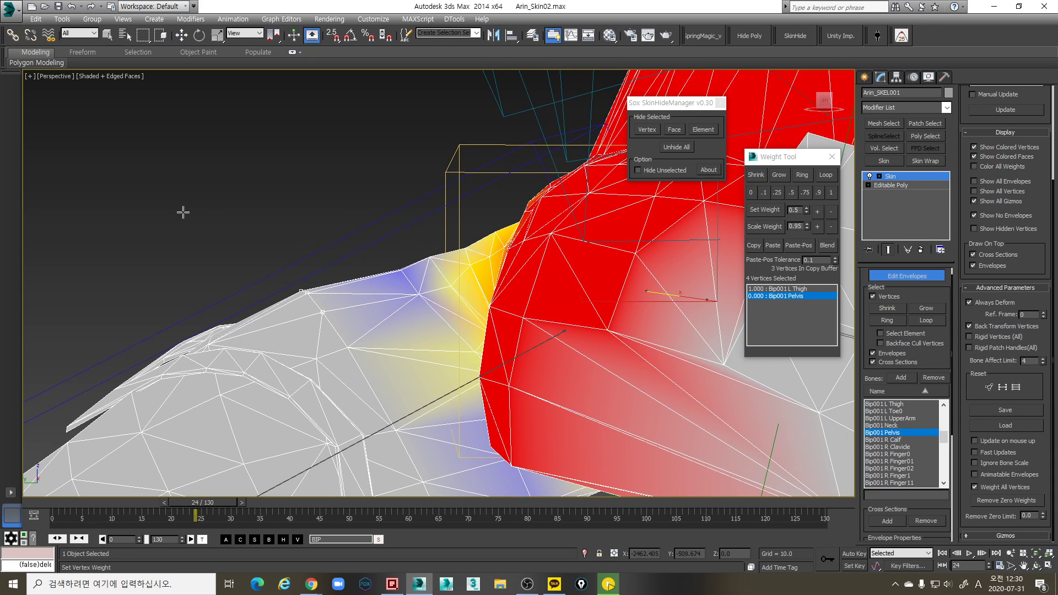
{"action": "key", "text": "w"}
{"action": "key", "text": "w"}
{"action": "key", "text": "w"}
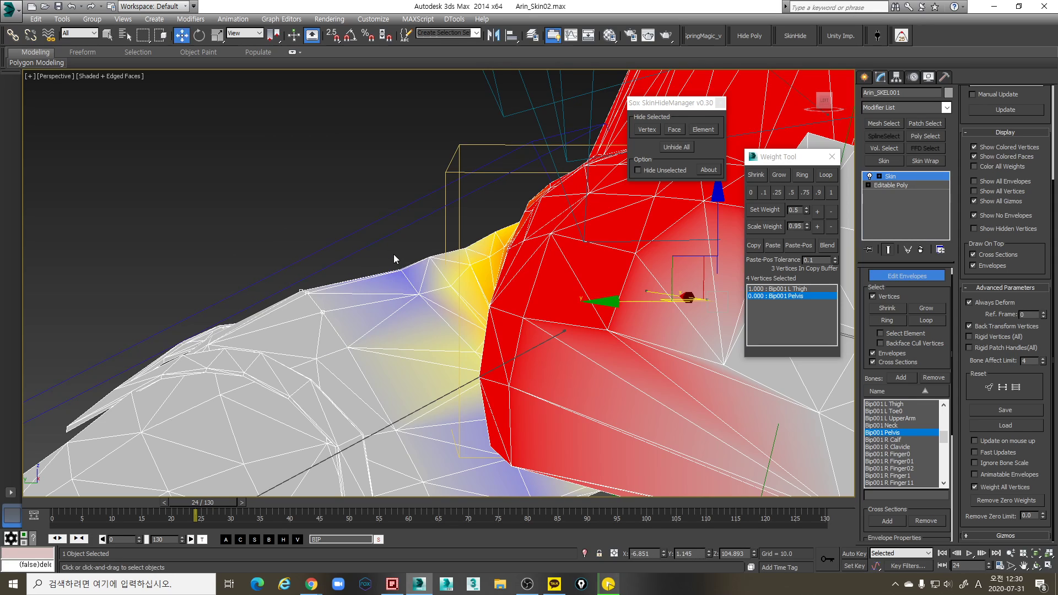
Increase the four vertices' Bip001 Pelvis weight by one increment and scale it down to 0.033
{"action": "left_click", "coordinate": [819, 215]}
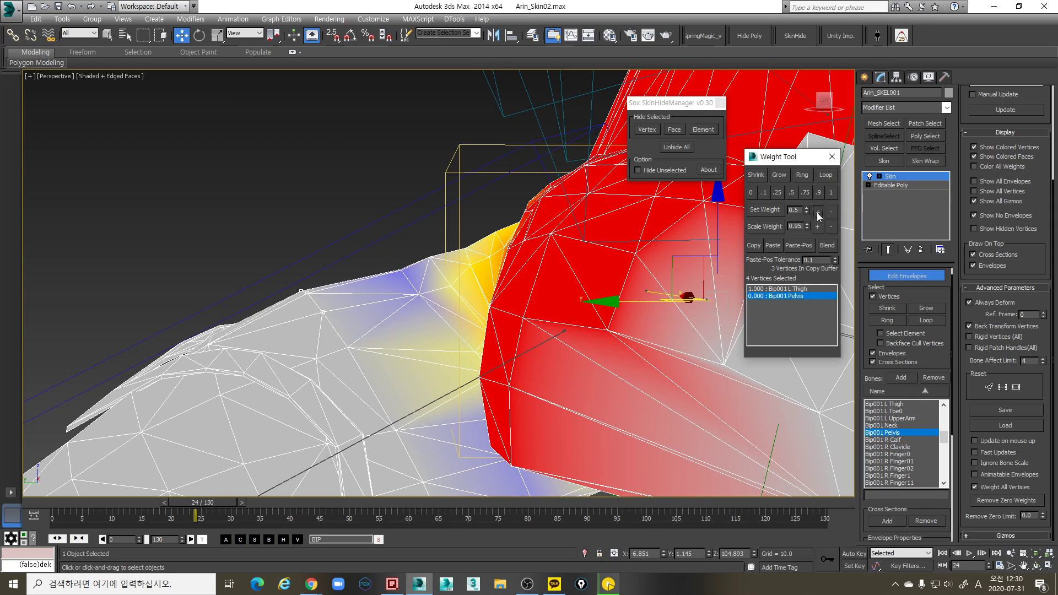
{"action": "left_click", "coordinate": [830, 225]}
{"action": "left_click", "coordinate": [830, 222]}
{"action": "left_click", "coordinate": [831, 221]}
{"action": "left_click", "coordinate": [831, 222]}
{"action": "left_click", "coordinate": [831, 222]}
{"action": "left_click", "coordinate": [831, 222]}
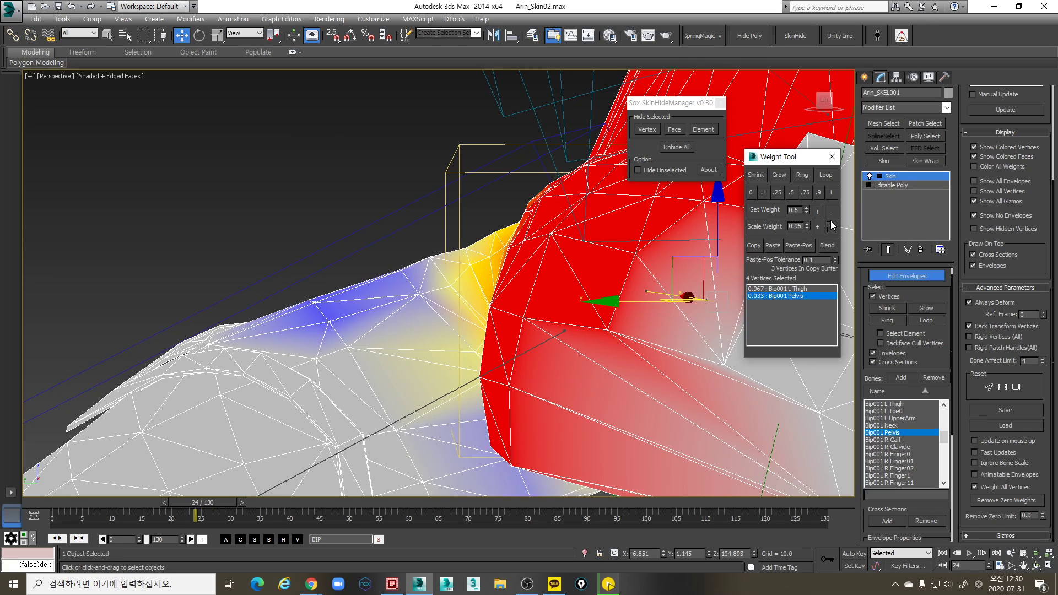
Try adjusting the four vertices' Bip001 Pelvis weight interactively and undo the change
{"action": "key", "text": "q"}
{"action": "left_click_drag", "start_coordinate": [354, 243], "coordinate": [352, 245]}
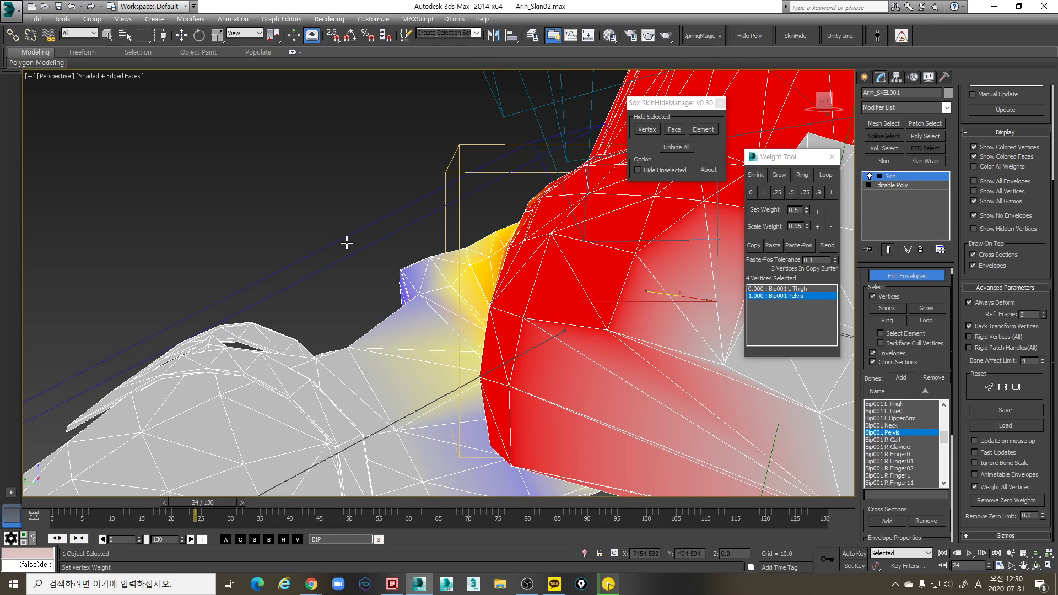
{"action": "key", "text": "w"}
{"action": "key", "text": "ctrl+z"}
Scale the Bip001 Pelvis weight of the four back-of-thigh vertices down further to 0.026
{"action": "left_click", "coordinate": [831, 225]}
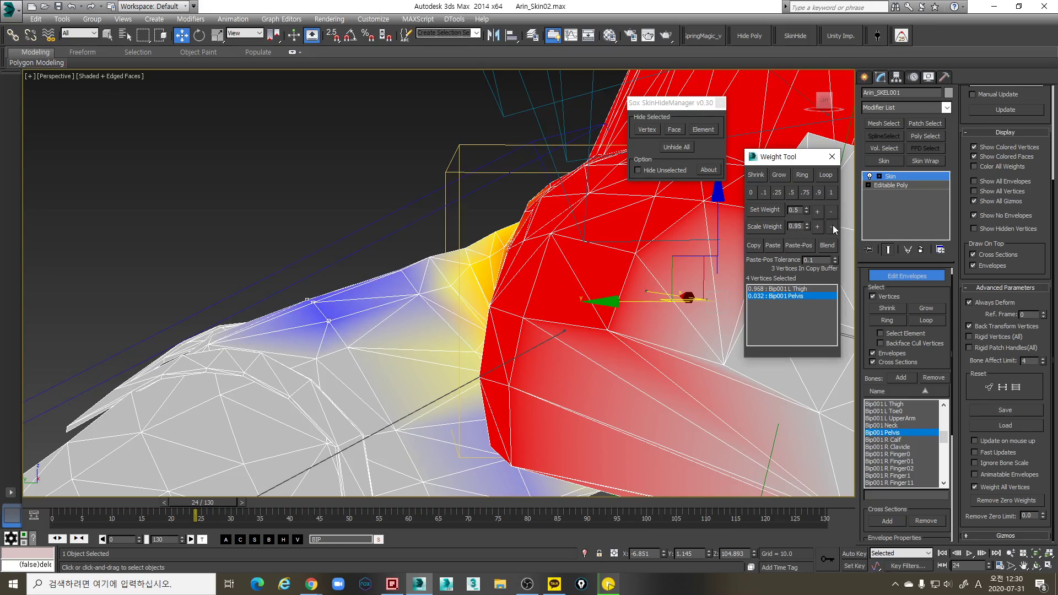
{"action": "left_click", "coordinate": [830, 224]}
{"action": "left_click", "coordinate": [830, 223]}
Select the vertex at the outer front hip crease of the left leg and raise its Bip001 Pelvis weight to 0.880
{"action": "scroll", "coordinate": [438, 317], "scroll_direction": "down", "scroll_amount": 2}
{"action": "middle_click_drag", "start_coordinate": [438, 316], "coordinate": [501, 342], "text": "alt"}
{"action": "middle_click_drag", "start_coordinate": [453, 394], "coordinate": [600, 372], "text": "alt"}
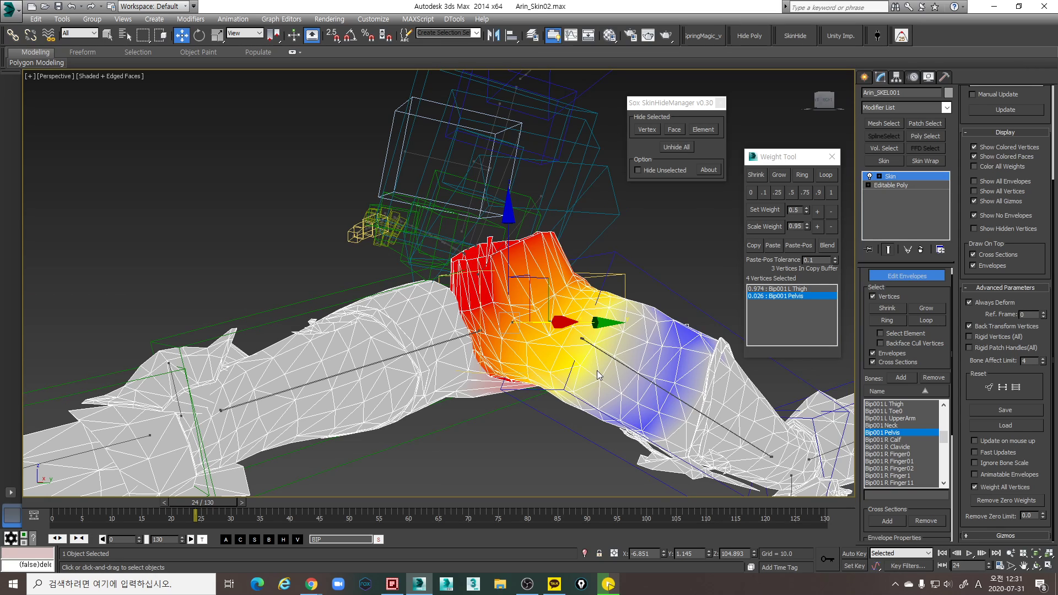
{"action": "middle_click_drag", "start_coordinate": [541, 396], "coordinate": [551, 300], "text": "alt"}
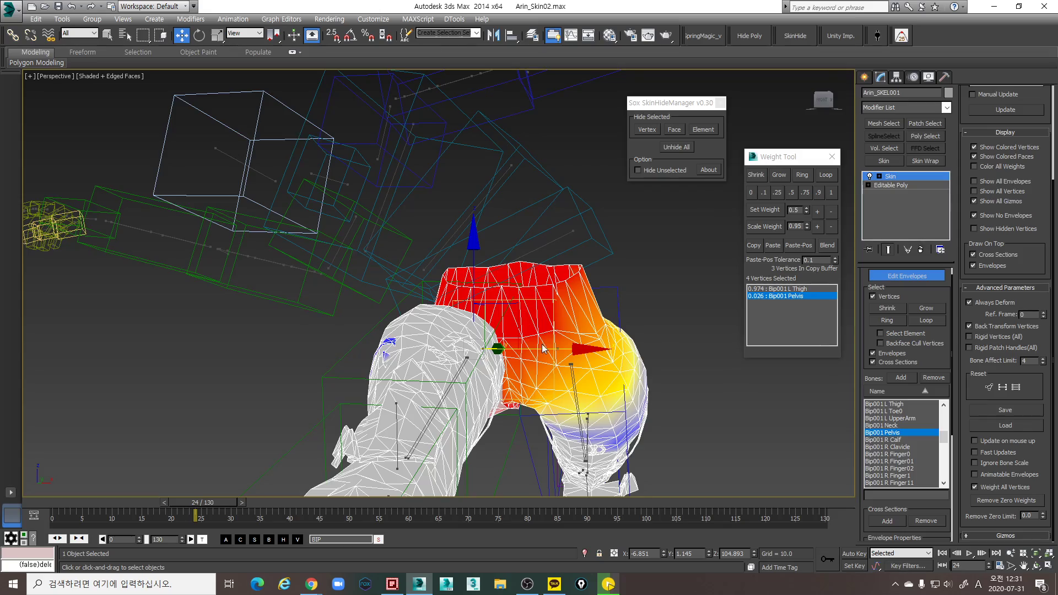
{"action": "middle_click_drag", "start_coordinate": [605, 339], "coordinate": [606, 342]}
{"action": "scroll", "coordinate": [549, 341], "scroll_direction": "up", "scroll_amount": 8}
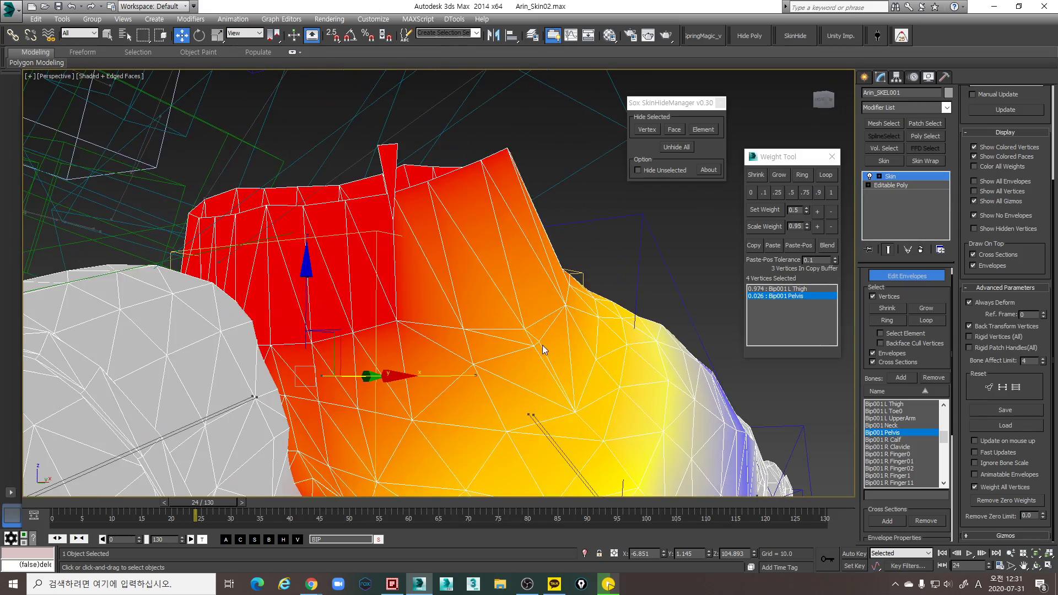
{"action": "key", "text": "F3"}
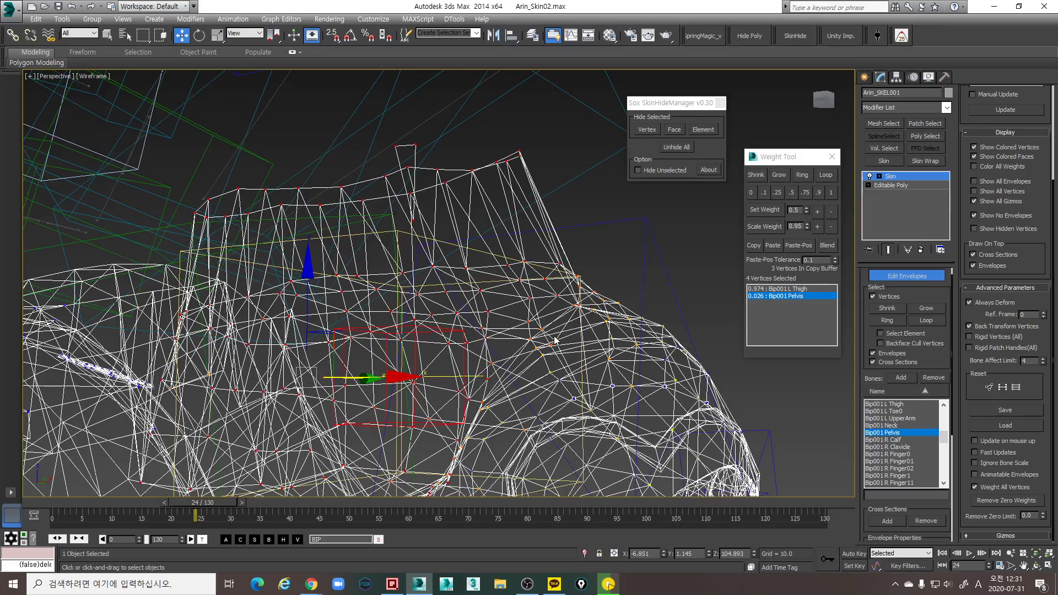
{"action": "left_click", "coordinate": [541, 329]}
{"action": "key", "text": "F3"}
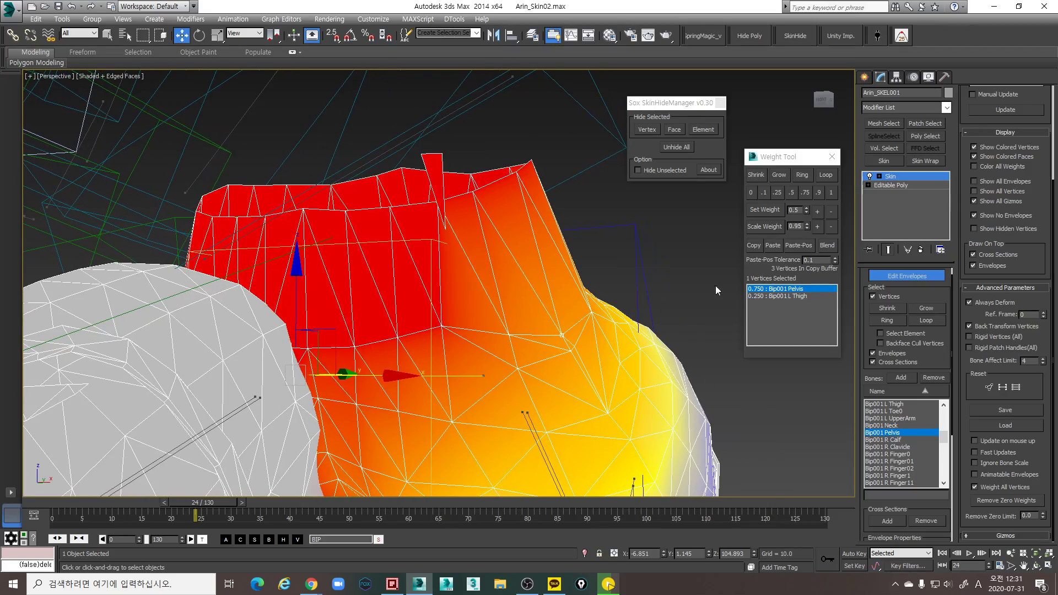
{"action": "scroll", "coordinate": [706, 281], "scroll_direction": "down", "scroll_amount": 2}
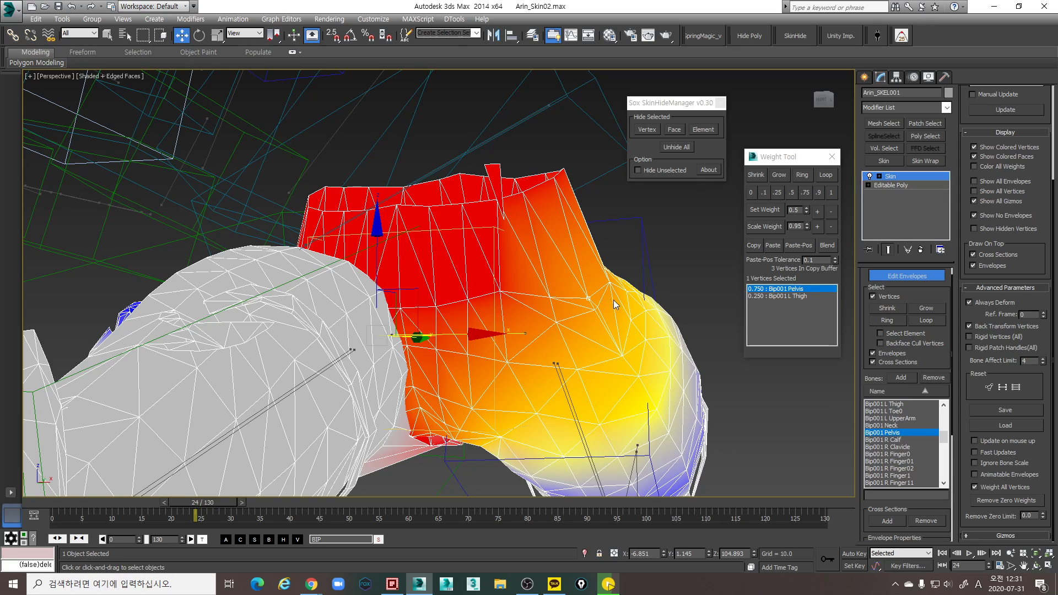
{"action": "key", "text": "v"}
{"action": "left_click_drag", "start_coordinate": [657, 274], "coordinate": [576, 242]}
{"action": "key", "text": "w"}
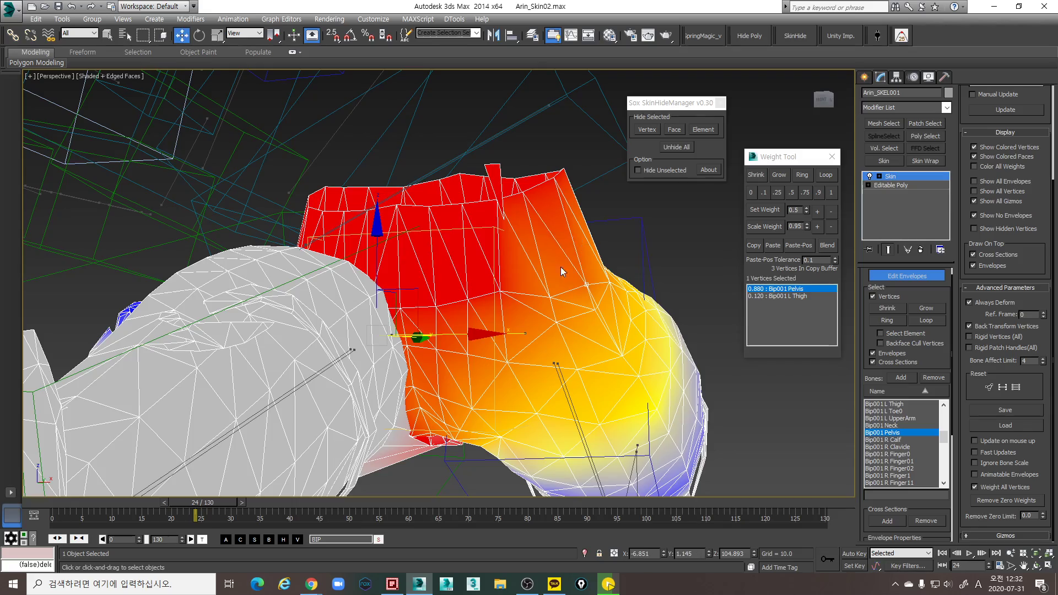
Raise the Bip001 Pelvis weight of the vertex at the left leg's outer front hip crease to 0.949
{"action": "key", "text": "F3"}
{"action": "key", "text": "F3"}
{"action": "mouse_move", "coordinate": [572, 304]}
{"action": "middle_mouse_down", "text": "alt"}
{"action": "mouse_move", "coordinate": [563, 309]}
{"action": "mouse_move", "coordinate": [595, 311]}
{"action": "middle_mouse_up", "text": "alt"}
{"action": "key", "text": "F3"}
{"action": "scroll", "coordinate": [595, 314], "scroll_direction": "up", "scroll_amount": 2}
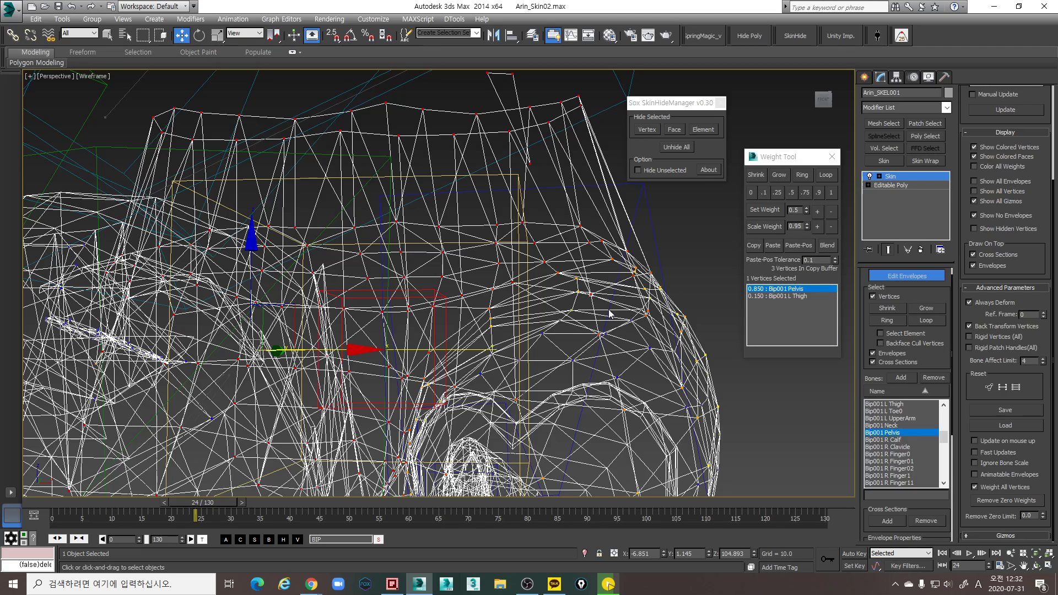
{"action": "key", "text": "F3"}
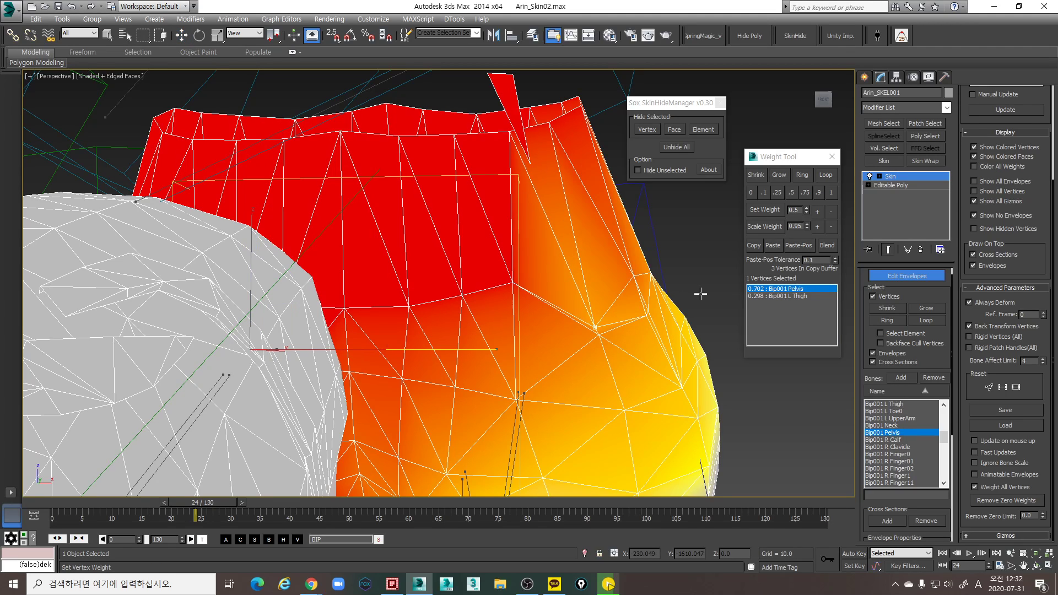
{"action": "left_click_drag", "start_coordinate": [688, 287], "coordinate": [692, 289]}
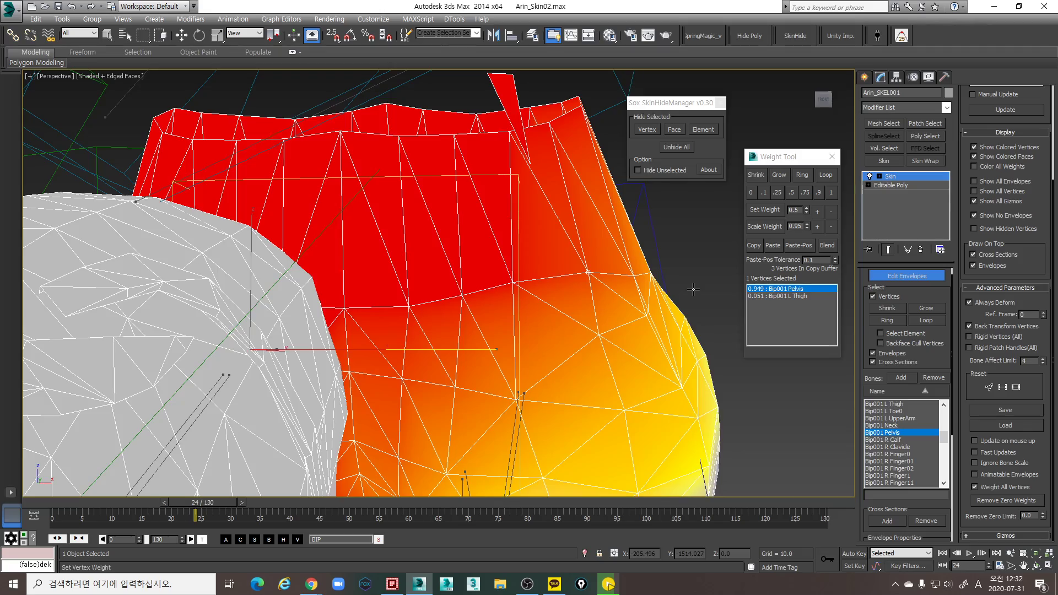
{"action": "middle_click_drag", "start_coordinate": [693, 288], "coordinate": [647, 297], "text": "alt"}
{"action": "scroll", "coordinate": [648, 297], "scroll_direction": "down", "scroll_amount": 10}
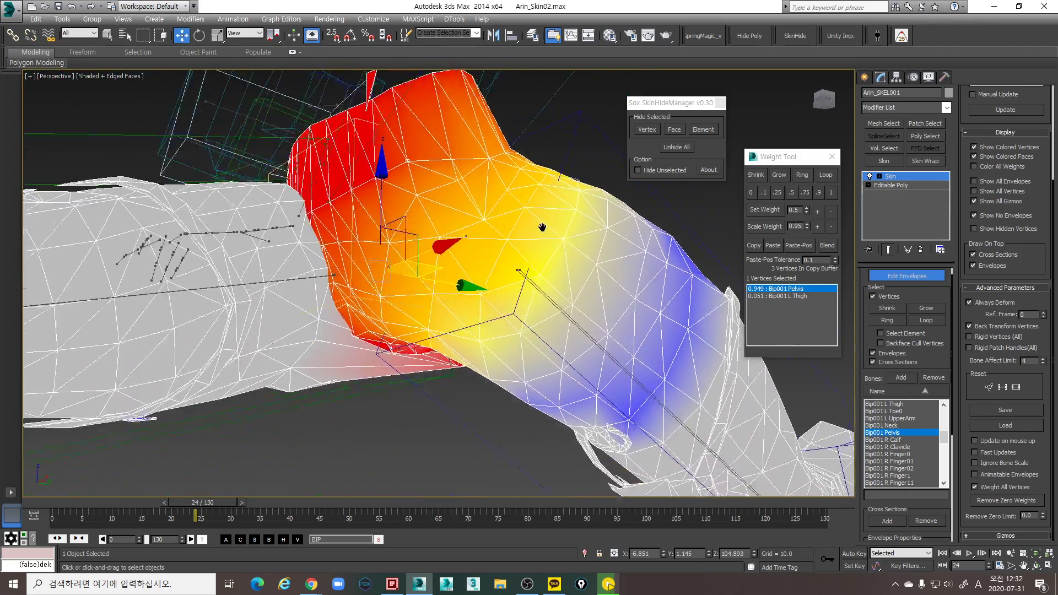
At frame 7, select the vertex in the left hip crease and adjust its Bip001 Pelvis weight interactively
{"action": "left_click_drag", "start_coordinate": [188, 497], "coordinate": [102, 469]}
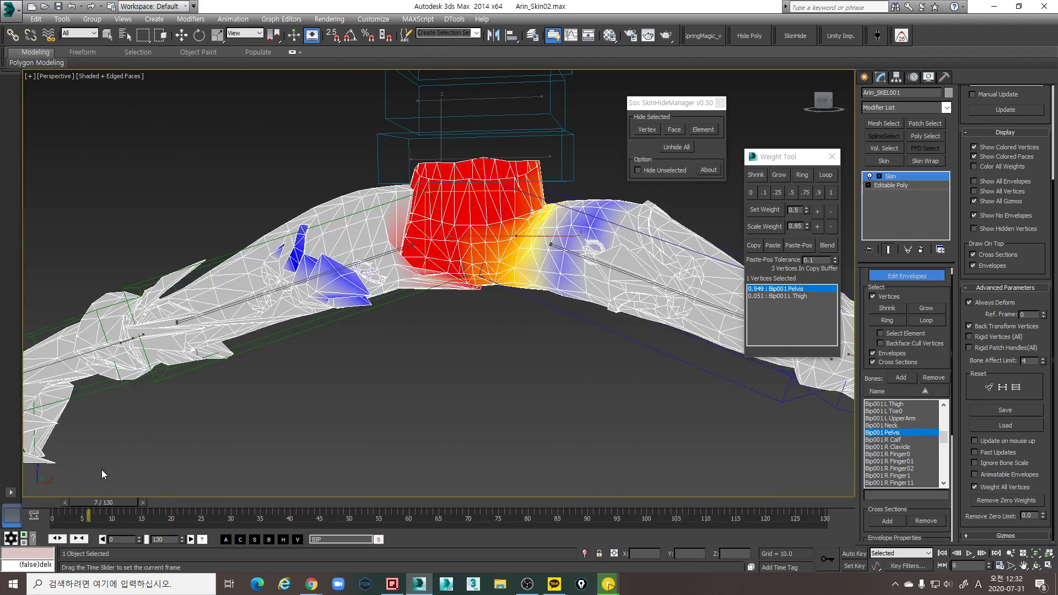
{"action": "scroll", "coordinate": [356, 257], "scroll_direction": "up", "scroll_amount": 5}
{"action": "mouse_move", "coordinate": [512, 232]}
{"action": "middle_mouse_down"}
{"action": "mouse_move", "coordinate": [479, 260]}
{"action": "mouse_move", "coordinate": [369, 286]}
{"action": "middle_mouse_up"}
{"action": "scroll", "coordinate": [594, 274], "scroll_direction": "up", "scroll_amount": 2}
{"action": "middle_click_drag", "start_coordinate": [593, 274], "coordinate": [621, 269], "text": "alt"}
{"action": "scroll", "coordinate": [607, 279], "scroll_direction": "up", "scroll_amount": 4}
{"action": "key", "text": "F3"}
{"action": "left_click", "coordinate": [613, 249]}
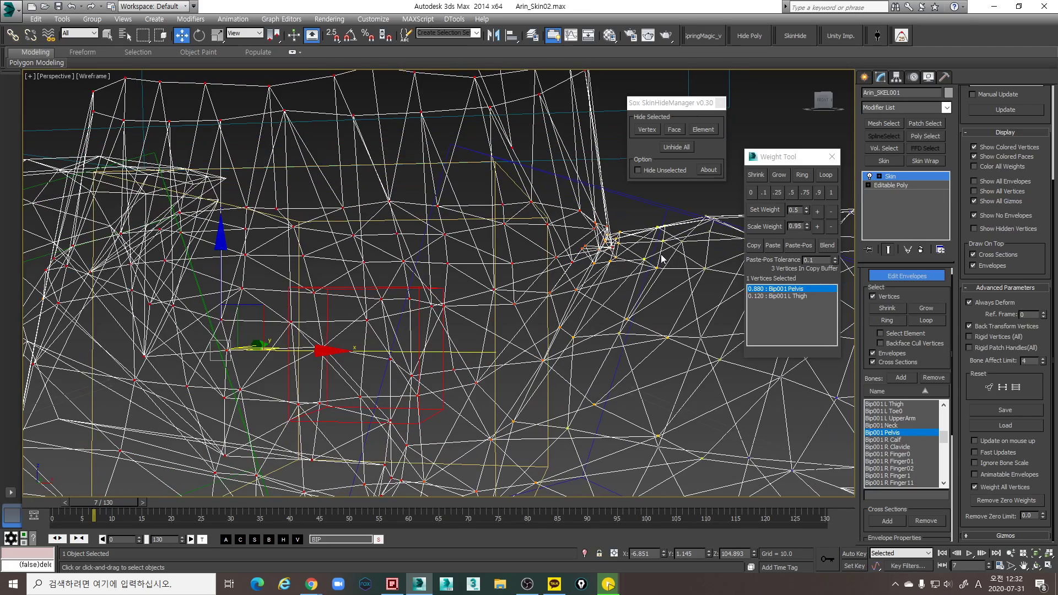
{"action": "key", "text": "F3"}
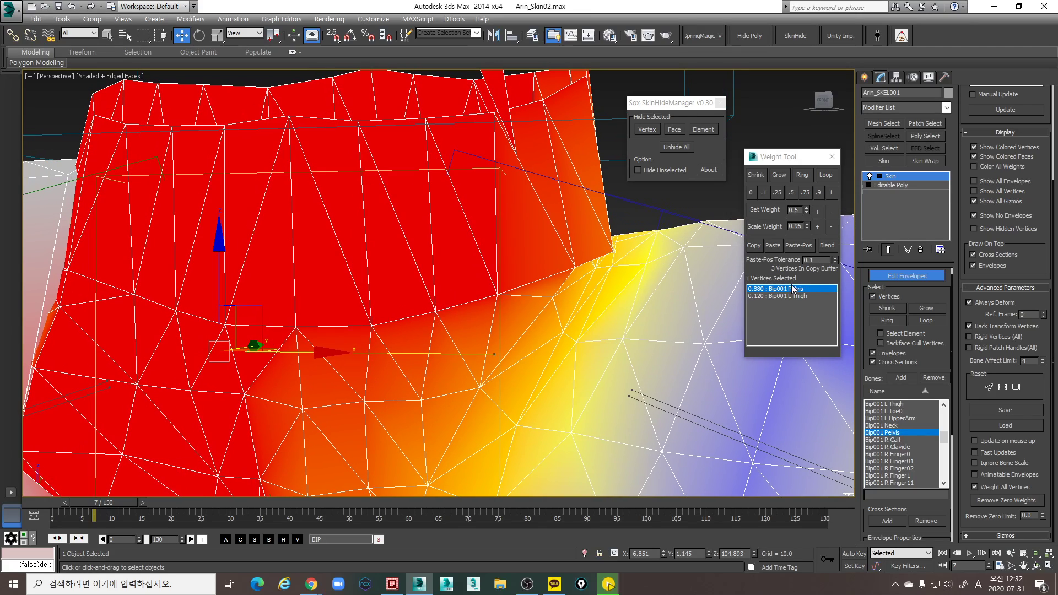
{"action": "key", "text": "q"}
{"action": "mouse_move", "coordinate": [647, 213]}
{"action": "left_mouse_down"}
{"action": "mouse_move", "coordinate": [581, 262]}
{"action": "mouse_move", "coordinate": [585, 253]}
{"action": "left_mouse_up"}
{"action": "key", "text": "w"}
Select the two vertices just inside the left hip crease and adjust their Bip001 Pelvis weight interactively
{"action": "key", "text": "F3"}
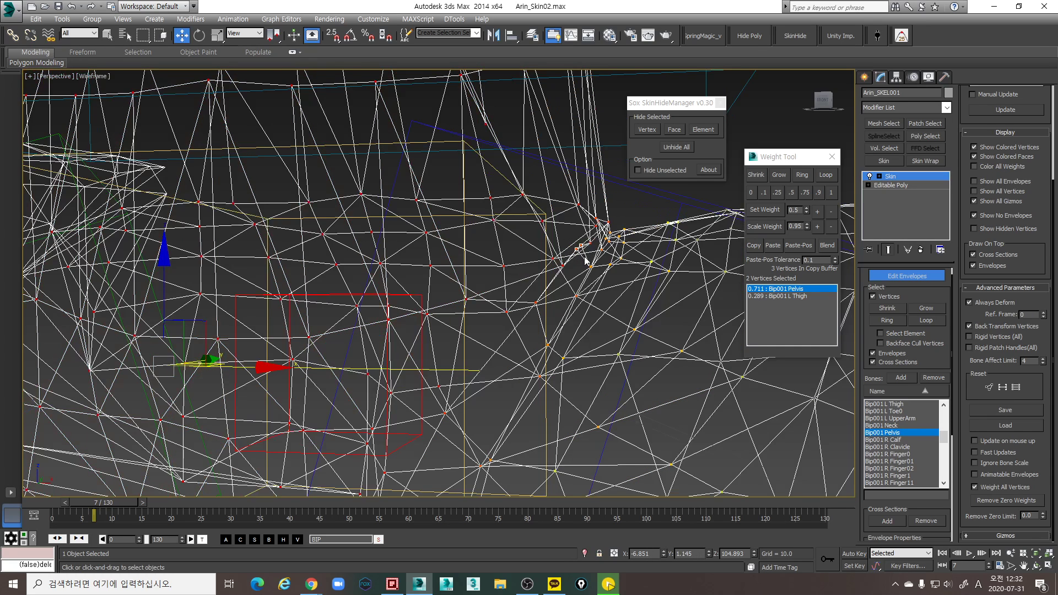
{"action": "key", "text": "F3"}
{"action": "middle_click_drag", "start_coordinate": [676, 274], "coordinate": [670, 264]}
{"action": "key", "text": "q"}
{"action": "mouse_move", "coordinate": [651, 282]}
{"action": "left_mouse_down"}
{"action": "mouse_move", "coordinate": [632, 273]}
{"action": "mouse_move", "coordinate": [650, 275]}
{"action": "left_mouse_up"}
{"action": "key", "text": "w"}
Undo the latest changes at the left outer hip and set the outer hip vertex's Bip001 Pelvis weight to 0.882
{"action": "middle_click_drag", "start_coordinate": [559, 296], "coordinate": [218, 279], "text": "alt"}
{"action": "left_click", "coordinate": [231, 286]}
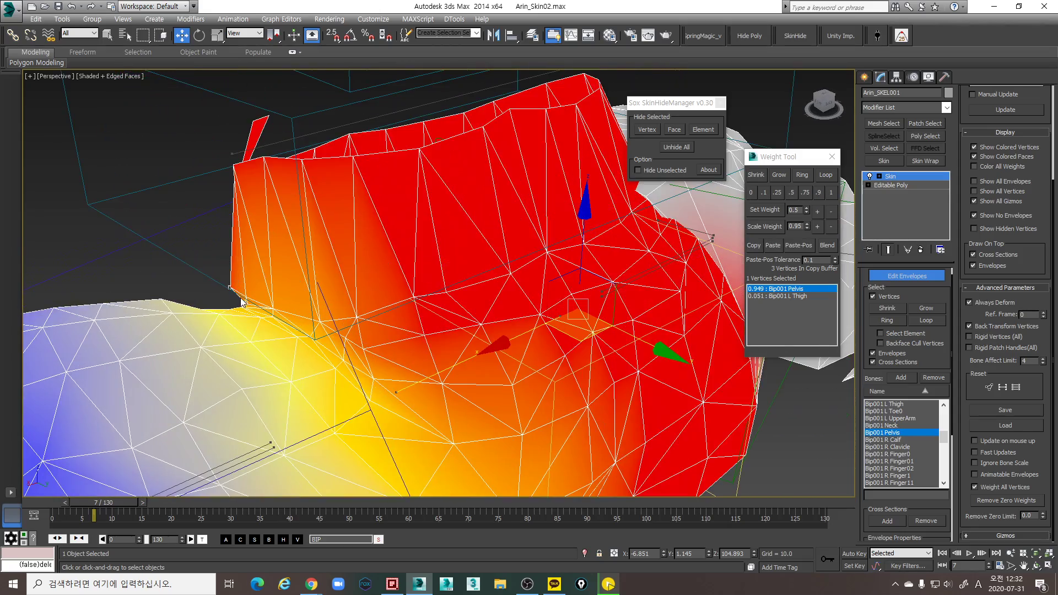
{"action": "key", "text": "ctrl+z"}
{"action": "key", "text": "ctrl+z"}
{"action": "key", "text": "ctrl+z"}
{"action": "key", "text": "ctrl+z"}
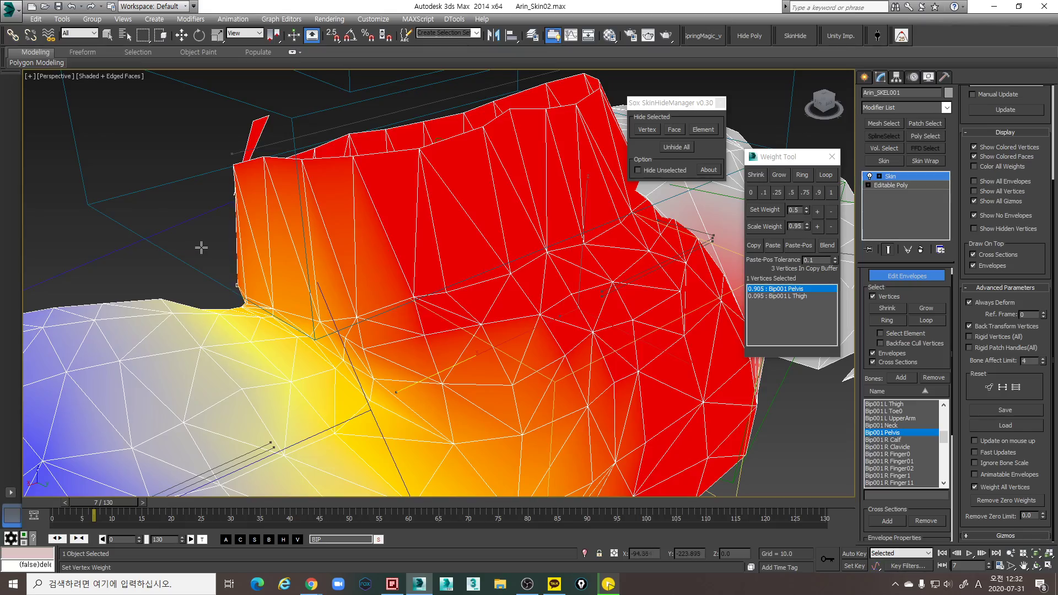
{"action": "key", "text": "w"}
Move the timeline to frame 35 and make Bone L Thigh Twist the active bone in the left thigh
{"action": "middle_click_drag", "start_coordinate": [209, 248], "coordinate": [414, 462], "text": "alt"}
{"action": "left_click_drag", "start_coordinate": [132, 502], "coordinate": [292, 501]}
{"action": "key", "text": "w"}
{"action": "middle_click_drag", "start_coordinate": [543, 434], "coordinate": [510, 365], "text": "alt"}
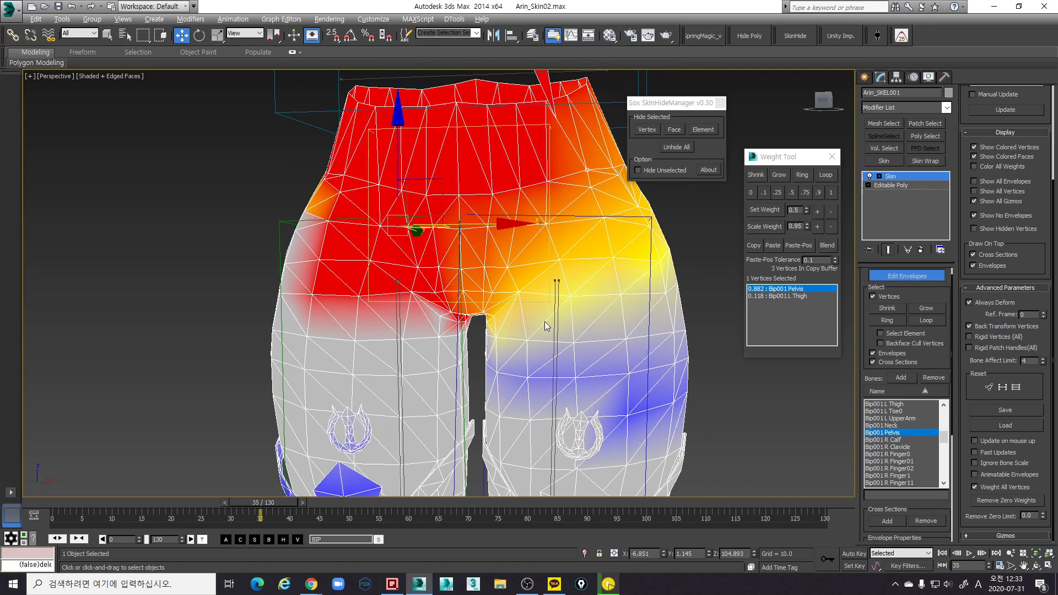
{"action": "left_click", "coordinate": [559, 330]}
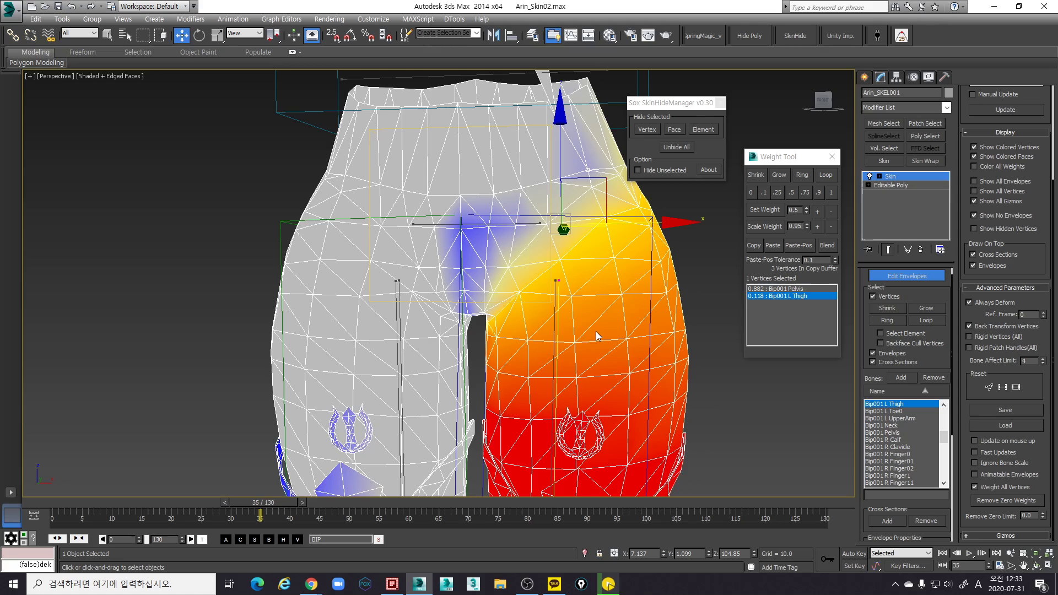
{"action": "left_click", "coordinate": [554, 319]}
{"action": "scroll", "coordinate": [553, 318], "scroll_direction": "down", "scroll_amount": 2}
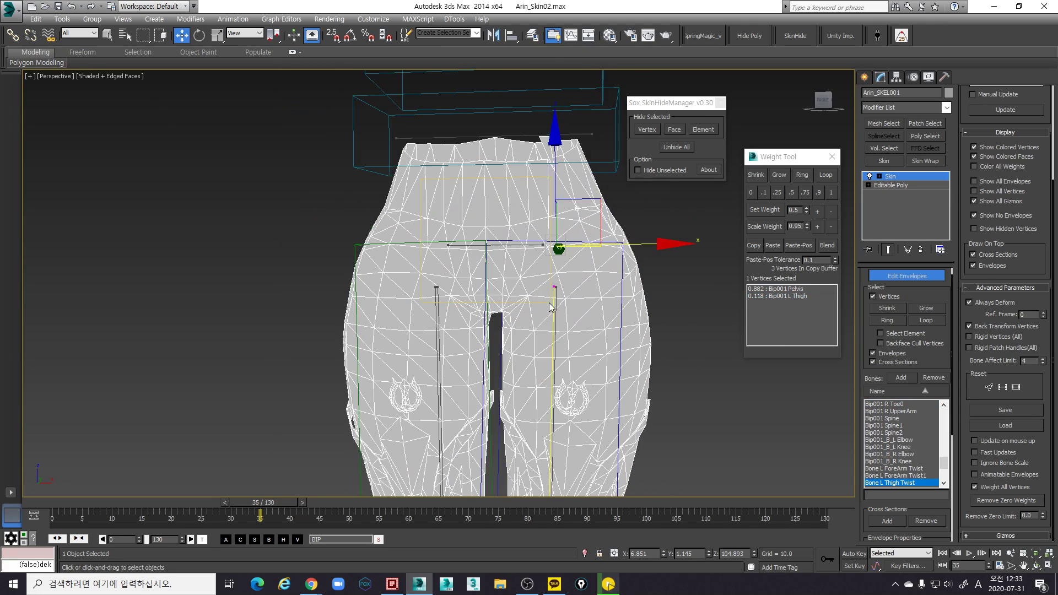
Move the timeline to frame 55 and select the vertices of the whole left leg in the front view
{"action": "middle_click_drag", "start_coordinate": [553, 319], "coordinate": [385, 339], "text": "alt"}
{"action": "scroll", "coordinate": [576, 295], "scroll_direction": "down", "scroll_amount": 5}
{"action": "scroll", "coordinate": [540, 315], "scroll_direction": "up", "scroll_amount": 3}
{"action": "scroll", "coordinate": [567, 314], "scroll_direction": "up", "scroll_amount": 3}
{"action": "scroll", "coordinate": [602, 326], "scroll_direction": "down", "scroll_amount": 3}
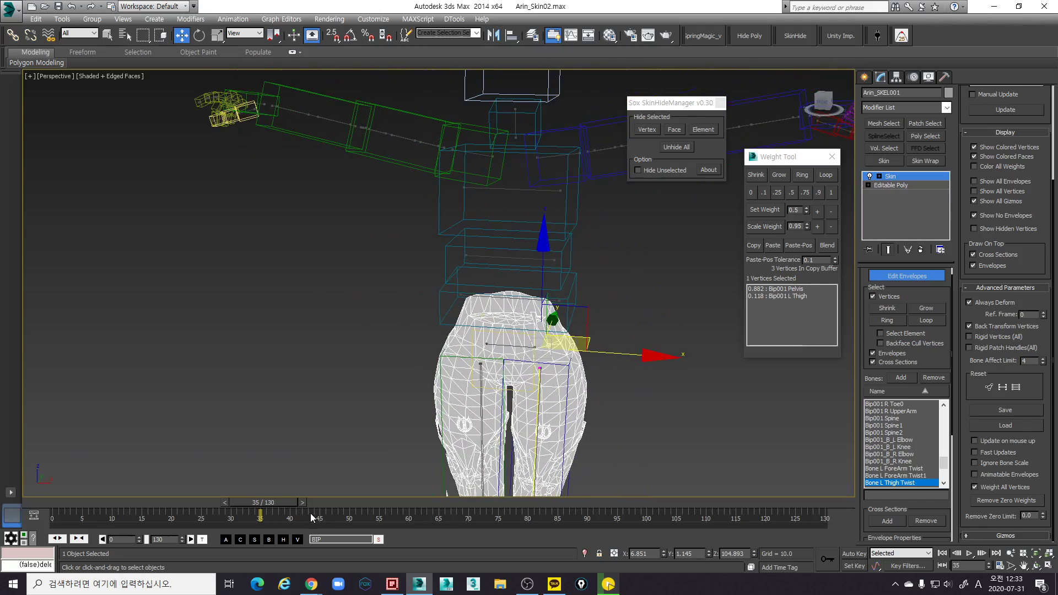
{"action": "left_click_drag", "start_coordinate": [288, 502], "coordinate": [404, 502]}
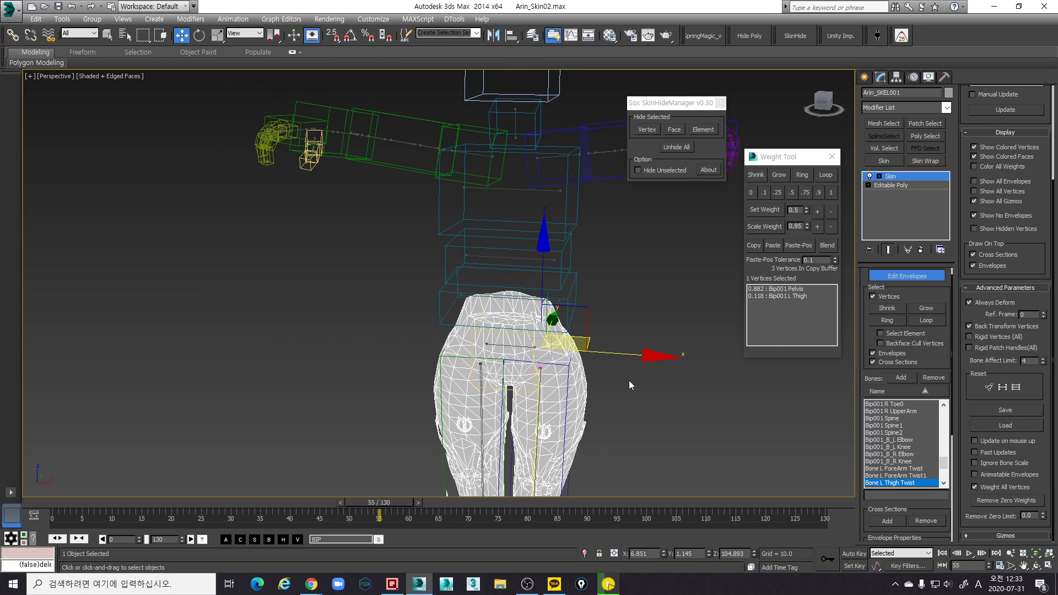
{"action": "middle_click_drag", "start_coordinate": [631, 385], "coordinate": [607, 287]}
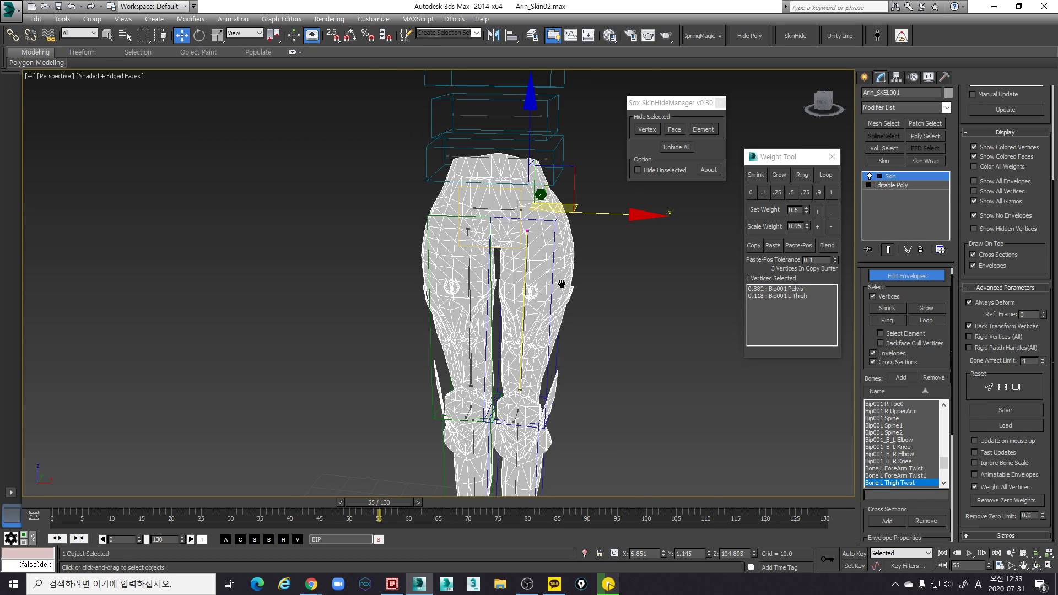
{"action": "key", "text": "f"}
{"action": "scroll", "coordinate": [507, 275], "scroll_direction": "up", "scroll_amount": 5}
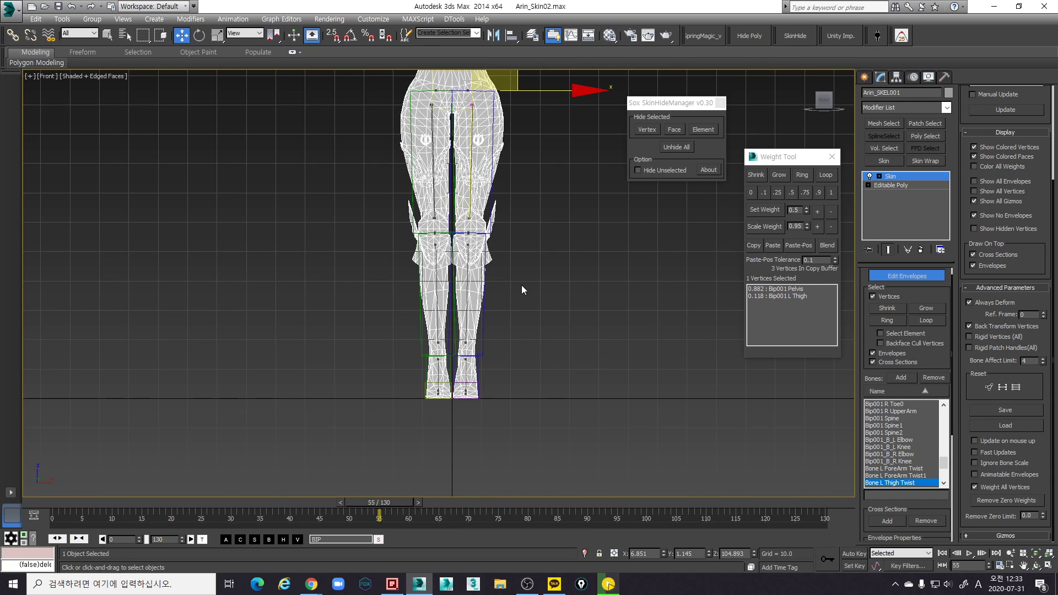
{"action": "middle_click_drag", "start_coordinate": [521, 285], "coordinate": [501, 390]}
{"action": "scroll", "coordinate": [514, 451], "scroll_direction": "down", "scroll_amount": 2}
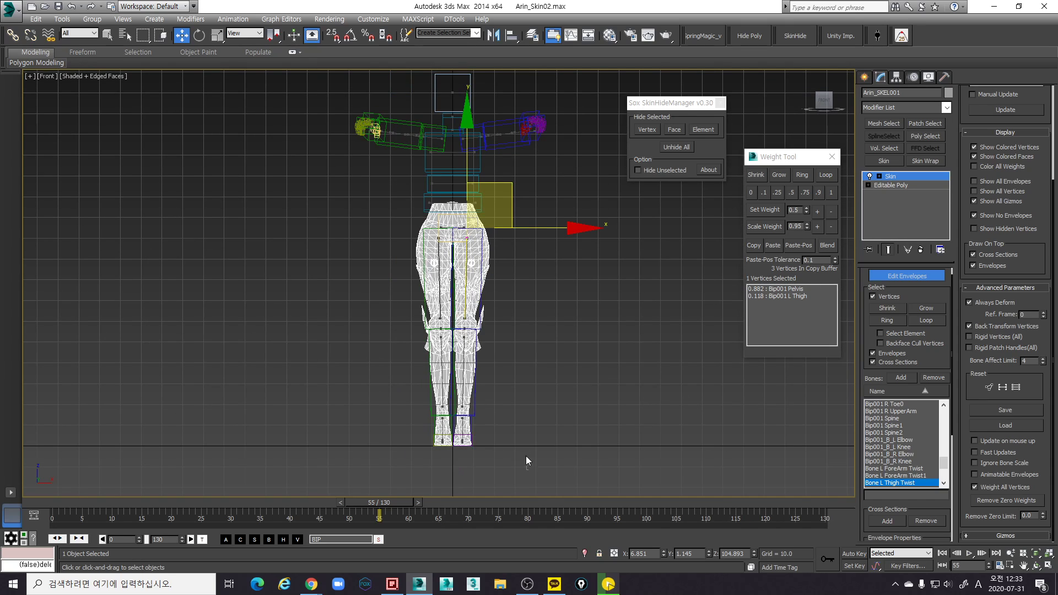
{"action": "key", "text": "ctrl+a"}
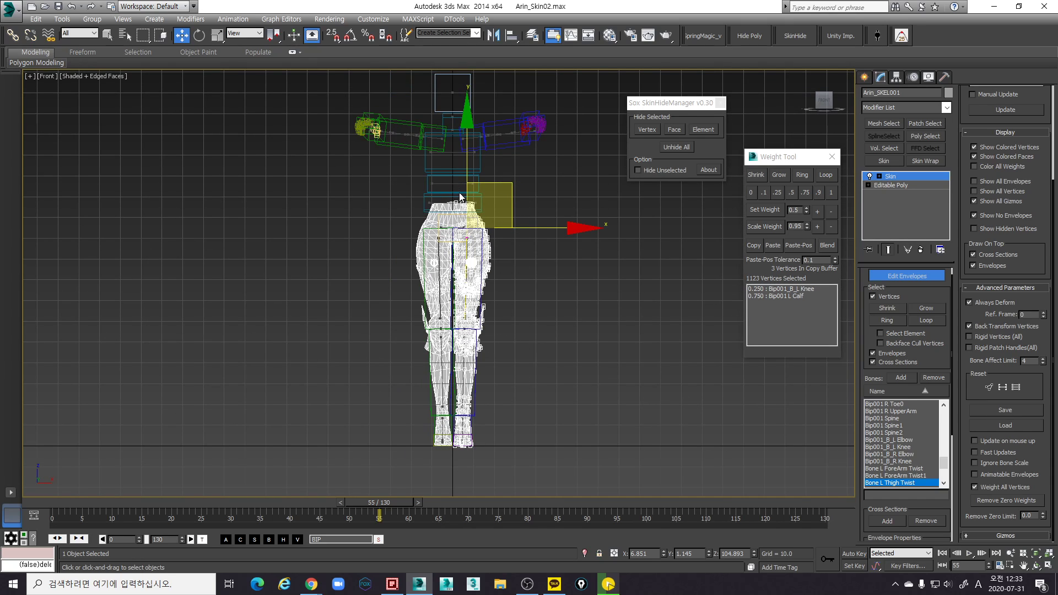
Add the missed vertices on the left thigh and the inner side of the left knee guard to the selection
{"action": "scroll", "coordinate": [472, 269], "scroll_direction": "up", "scroll_amount": 3}
{"action": "middle_click_drag", "start_coordinate": [442, 323], "coordinate": [485, 192]}
{"action": "scroll", "coordinate": [485, 193], "scroll_direction": "up", "scroll_amount": 3}
{"action": "middle_click_drag", "start_coordinate": [406, 226], "coordinate": [418, 195]}
{"action": "scroll", "coordinate": [418, 195], "scroll_direction": "down", "scroll_amount": 3}
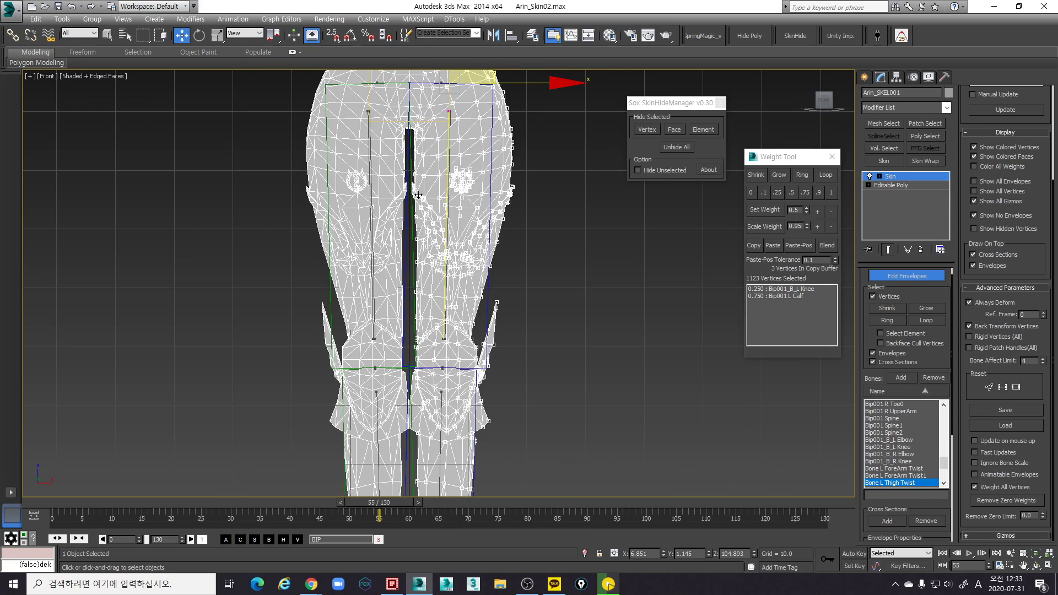
{"action": "left_click_drag", "start_coordinate": [441, 238], "coordinate": [441, 239], "text": "ctrl"}
{"action": "middle_click_drag", "start_coordinate": [451, 260], "coordinate": [463, 219]}
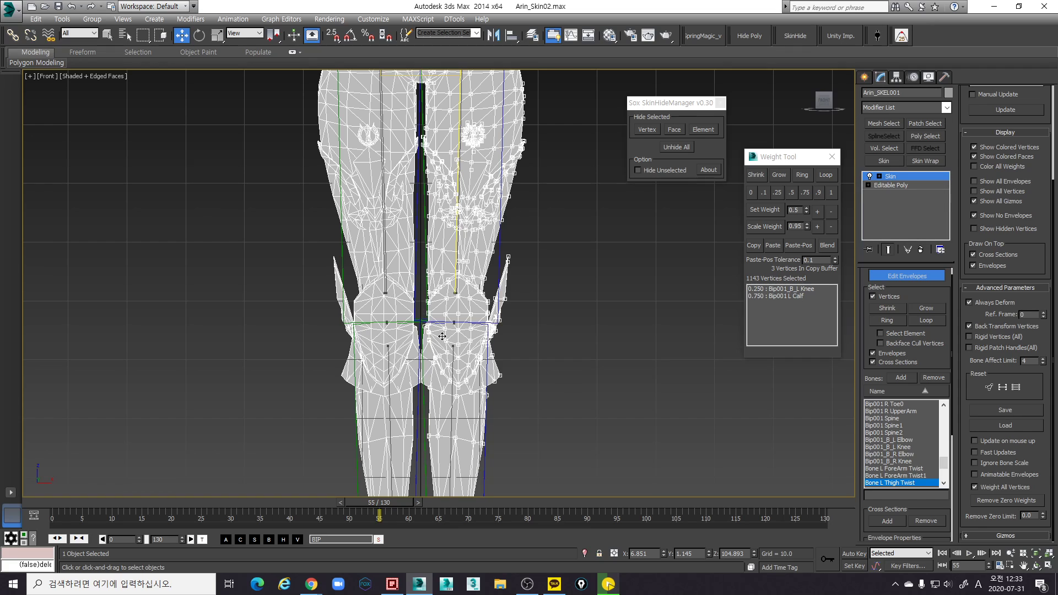
{"action": "scroll", "coordinate": [442, 336], "scroll_direction": "up", "scroll_amount": 5}
{"action": "key", "text": "F3"}
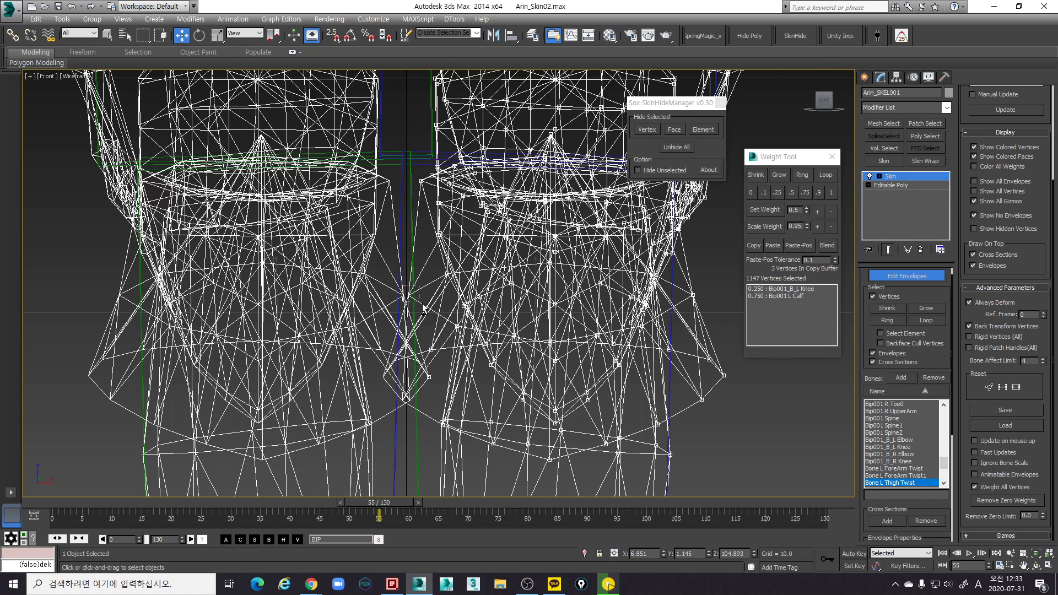
{"action": "left_click_drag", "start_coordinate": [399, 366], "coordinate": [409, 381], "text": "ctrl"}
{"action": "scroll", "coordinate": [412, 424], "scroll_direction": "up", "scroll_amount": 5}
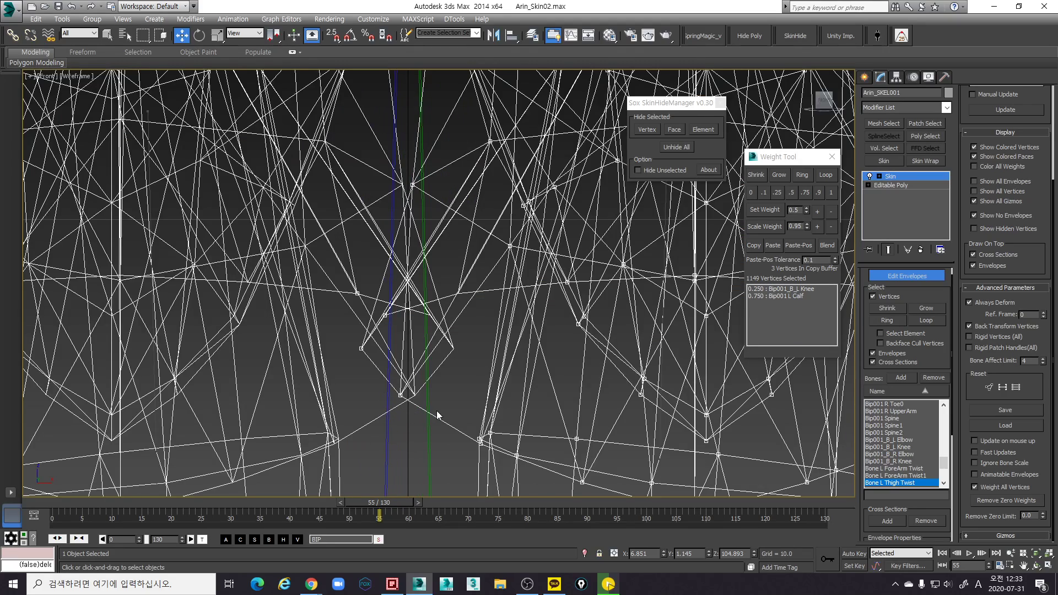
{"action": "scroll", "coordinate": [441, 410], "scroll_direction": "down", "scroll_amount": 4}
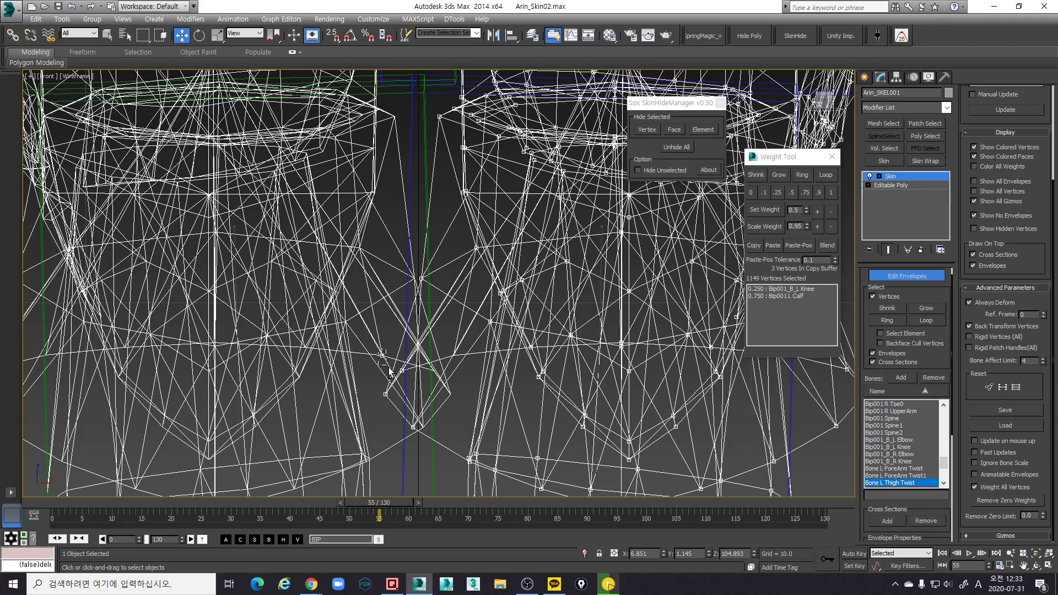
{"action": "scroll", "coordinate": [440, 375], "scroll_direction": "down", "scroll_amount": 2}
{"action": "middle_click_drag", "start_coordinate": [440, 375], "coordinate": [447, 397]}
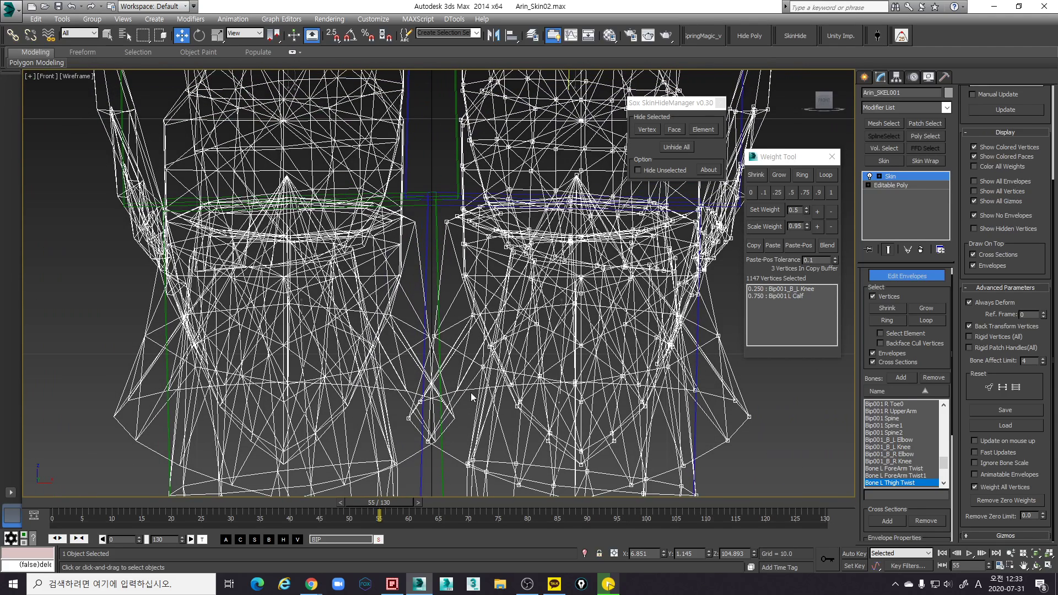
Grow the left-leg vertex selection in shaded display and return to the perspective view
{"action": "key", "text": "F3"}
{"action": "left_click", "coordinate": [779, 175]}
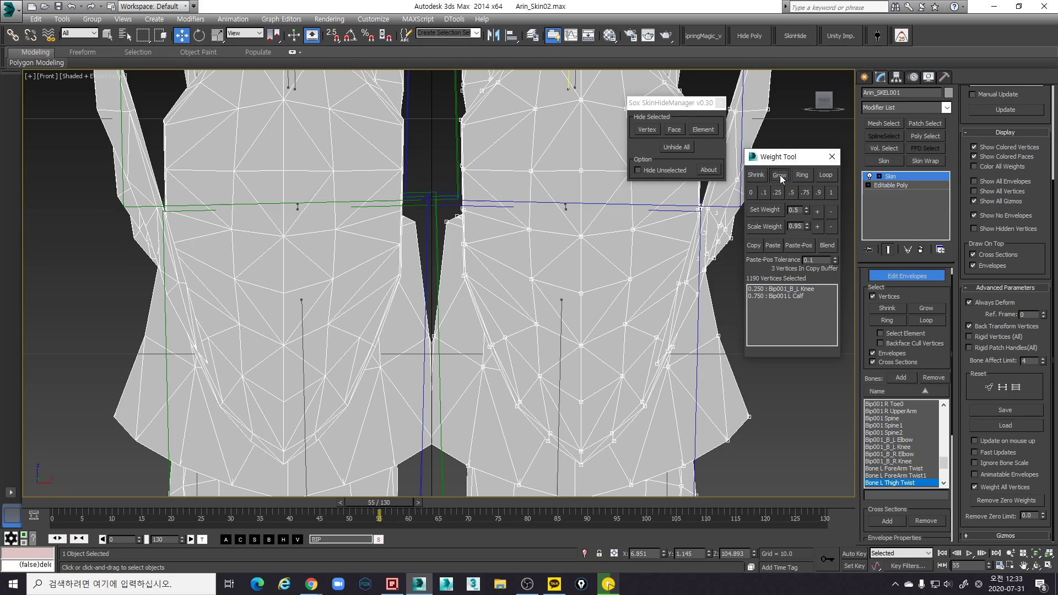
{"action": "left_click", "coordinate": [779, 175]}
{"action": "scroll", "coordinate": [542, 327], "scroll_direction": "down", "scroll_amount": 5}
{"action": "scroll", "coordinate": [542, 327], "scroll_direction": "down", "scroll_amount": 2}
{"action": "key", "text": "p"}
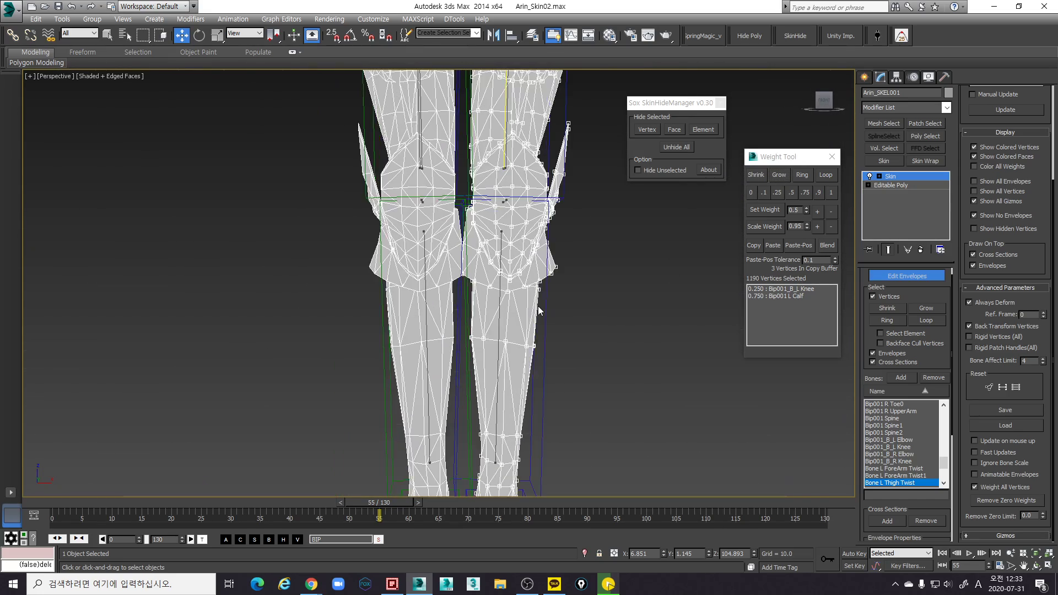
Show the Skin modifier's mirror parameters and turn on Mirror Mode with both legs in view
{"action": "scroll", "coordinate": [540, 311], "scroll_direction": "down", "scroll_amount": 4}
{"action": "middle_click_drag", "start_coordinate": [549, 338], "coordinate": [577, 353], "text": "alt"}
{"action": "scroll", "coordinate": [548, 382], "scroll_direction": "down", "scroll_amount": 3}
{"action": "middle_click_drag", "start_coordinate": [564, 273], "coordinate": [588, 298]}
{"action": "left_click_drag", "start_coordinate": [972, 122], "coordinate": [977, 267]}
{"action": "left_click", "coordinate": [1016, 108]}
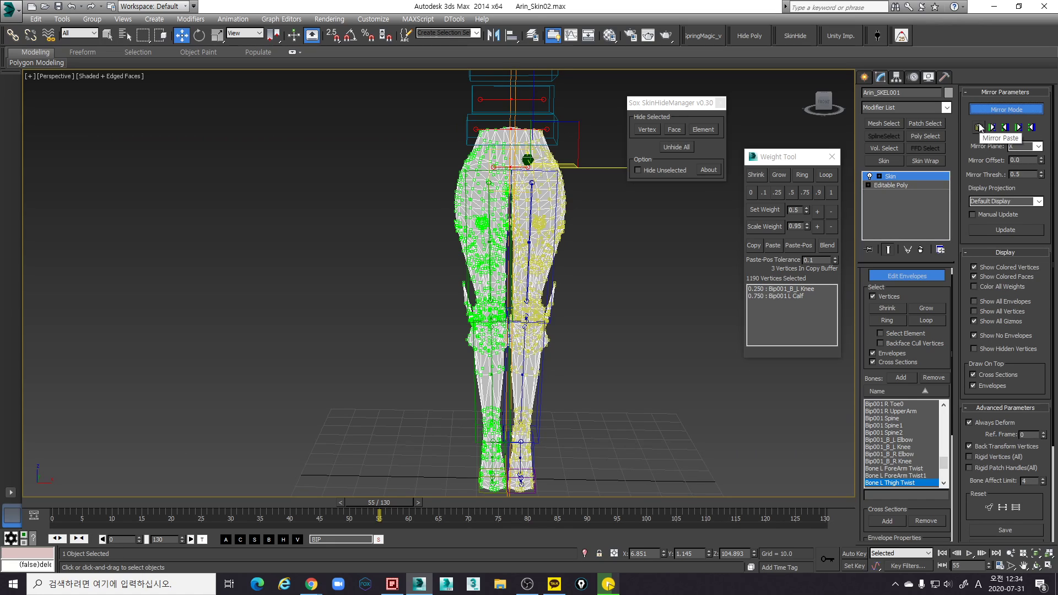
Move the timeline to frame 16 for the spread-leg pose and clear the vertex selection
{"action": "left_click_drag", "start_coordinate": [383, 495], "coordinate": [163, 480]}
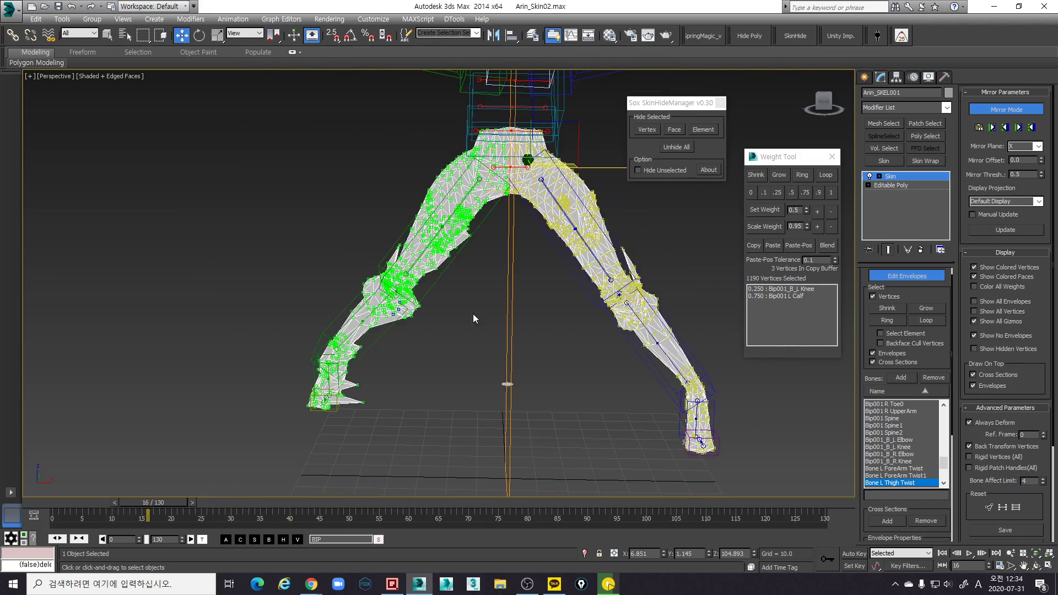
{"action": "scroll", "coordinate": [485, 308], "scroll_direction": "up", "scroll_amount": 3}
{"action": "left_click", "coordinate": [639, 388]}
{"action": "scroll", "coordinate": [639, 388], "scroll_direction": "down", "scroll_amount": 3}
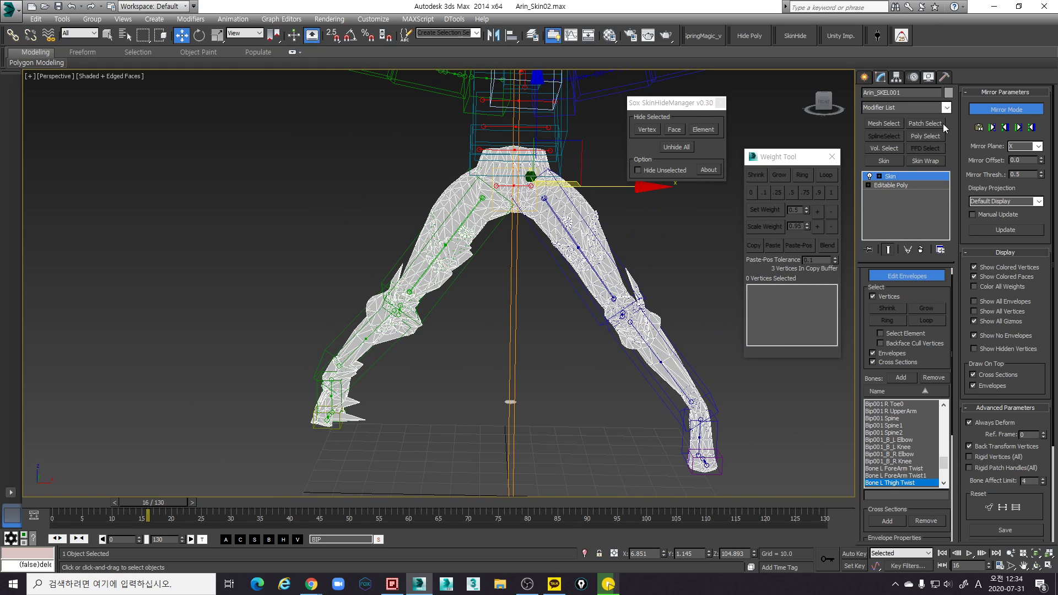
{"action": "scroll", "coordinate": [647, 279], "scroll_direction": "up", "scroll_amount": 2}
{"action": "middle_click_drag", "start_coordinate": [646, 279], "coordinate": [641, 280], "text": "alt"}
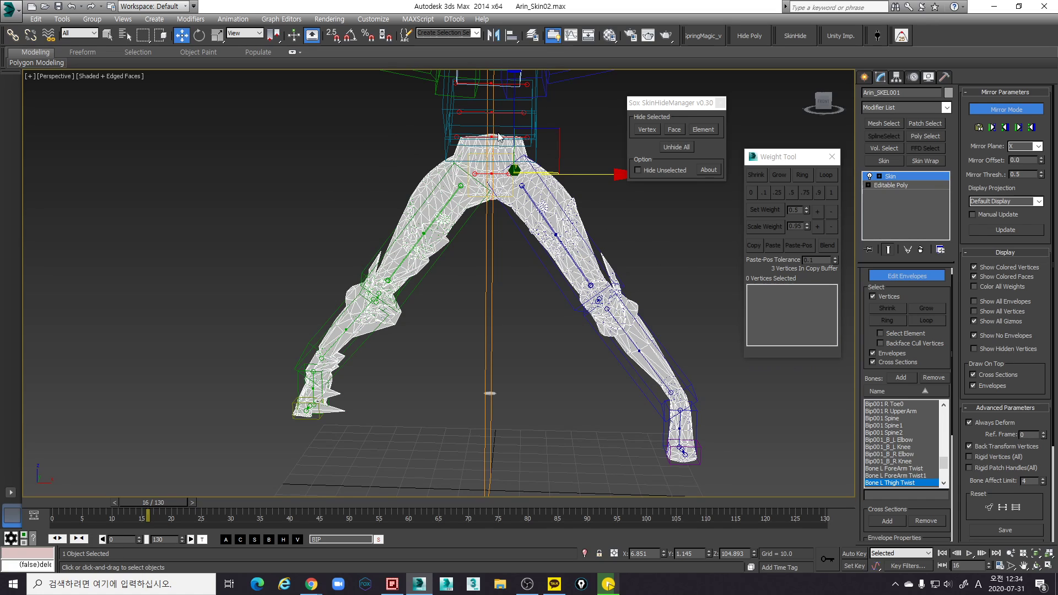
Reselect the left leg's vertices and mirror-paste their skin weights onto the right leg
{"action": "key", "text": "ctrl+a"}
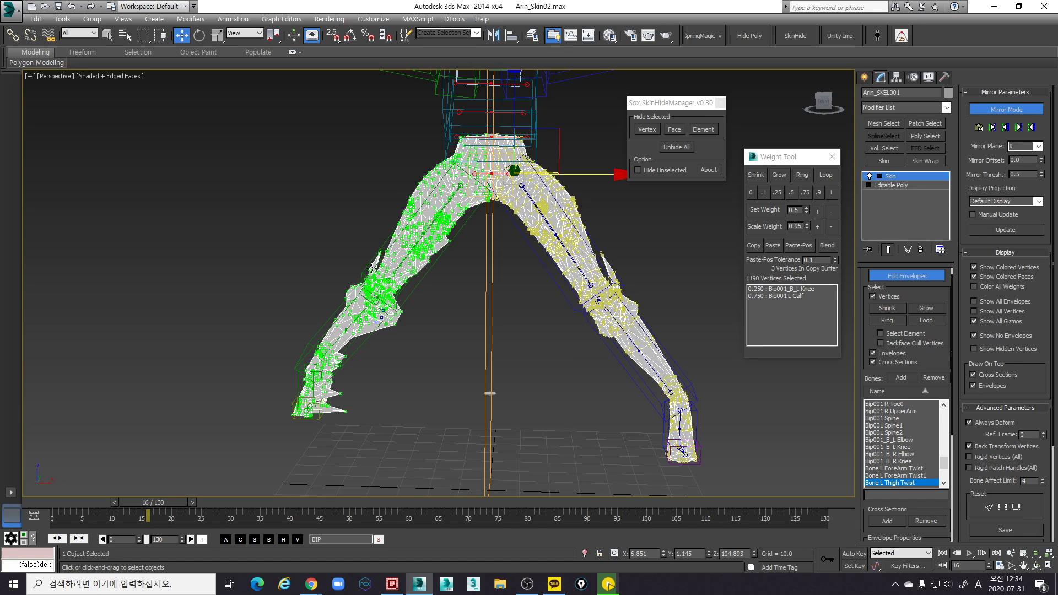
{"action": "left_click", "coordinate": [978, 127]}
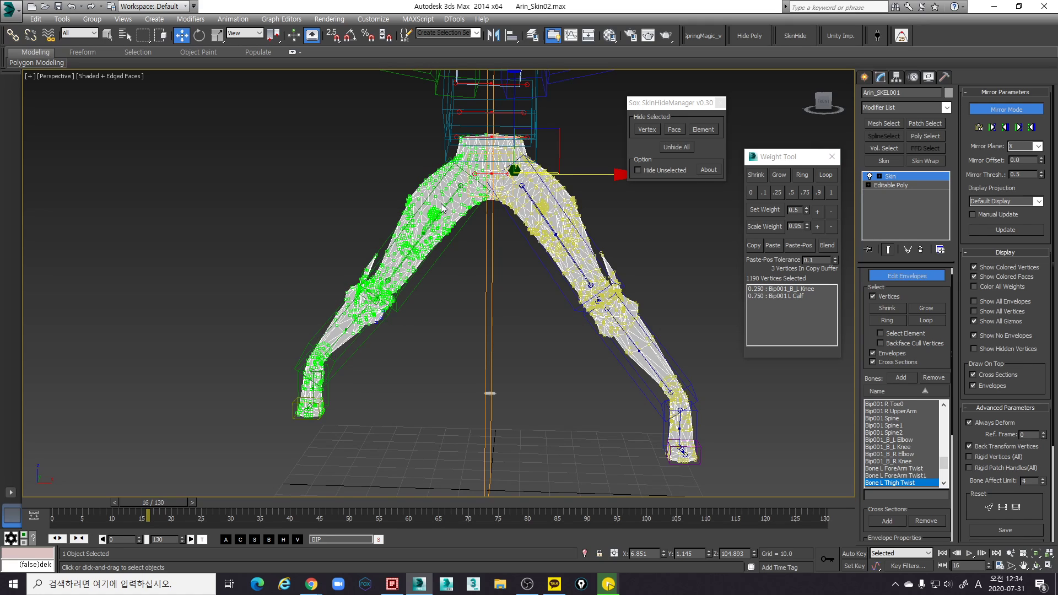
{"action": "scroll", "coordinate": [508, 256], "scroll_direction": "up", "scroll_amount": 3}
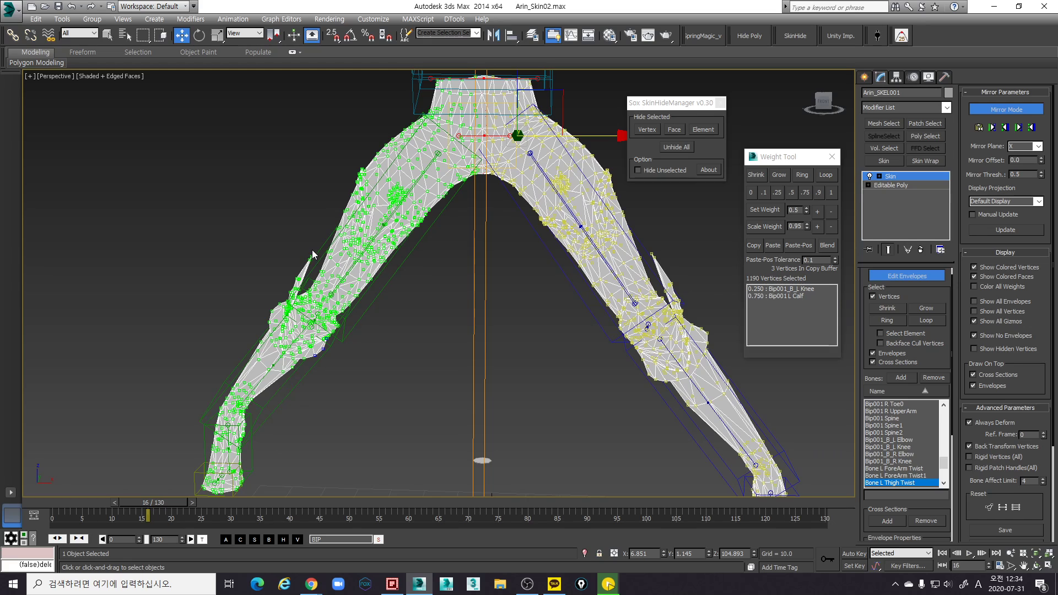
{"action": "scroll", "coordinate": [457, 269], "scroll_direction": "down", "scroll_amount": 6}
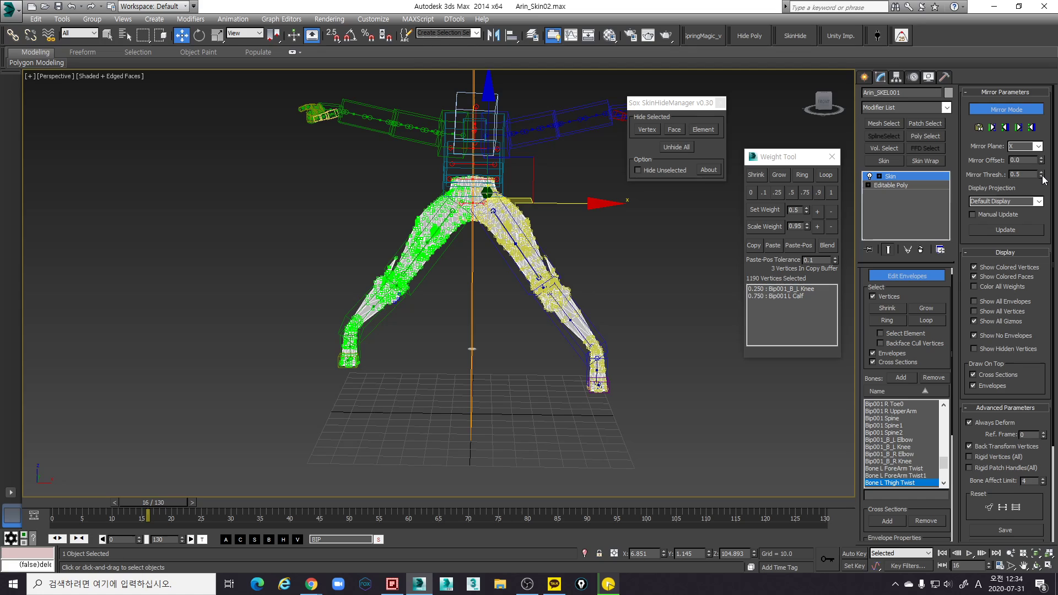
Set the Skin modifier's mirror threshold to 0.26
{"action": "left_click_drag", "start_coordinate": [1041, 176], "coordinate": [1037, 203]}
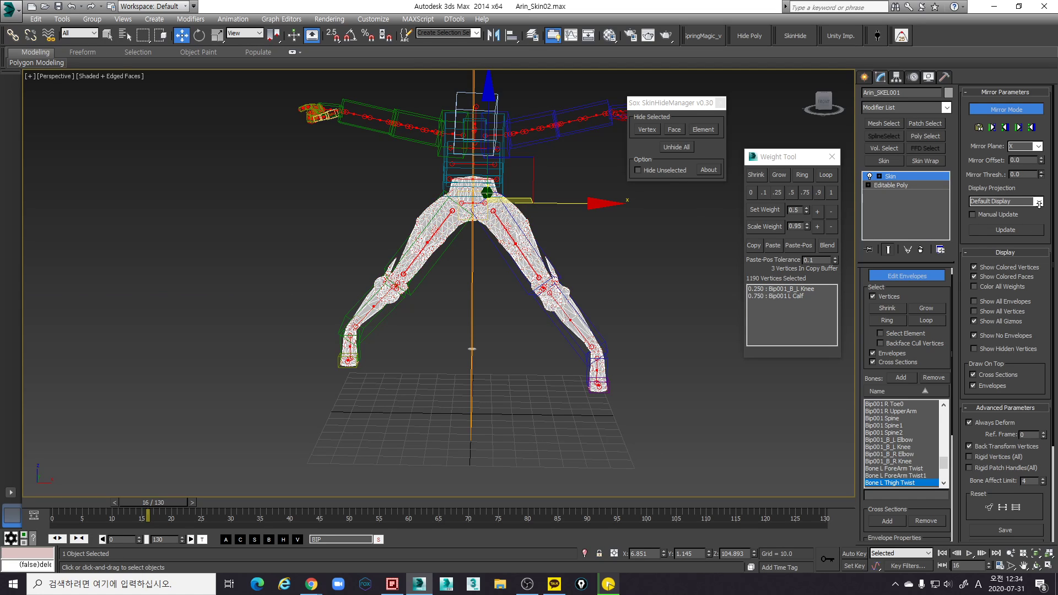
{"action": "left_click_drag", "start_coordinate": [1039, 204], "coordinate": [1036, 192]}
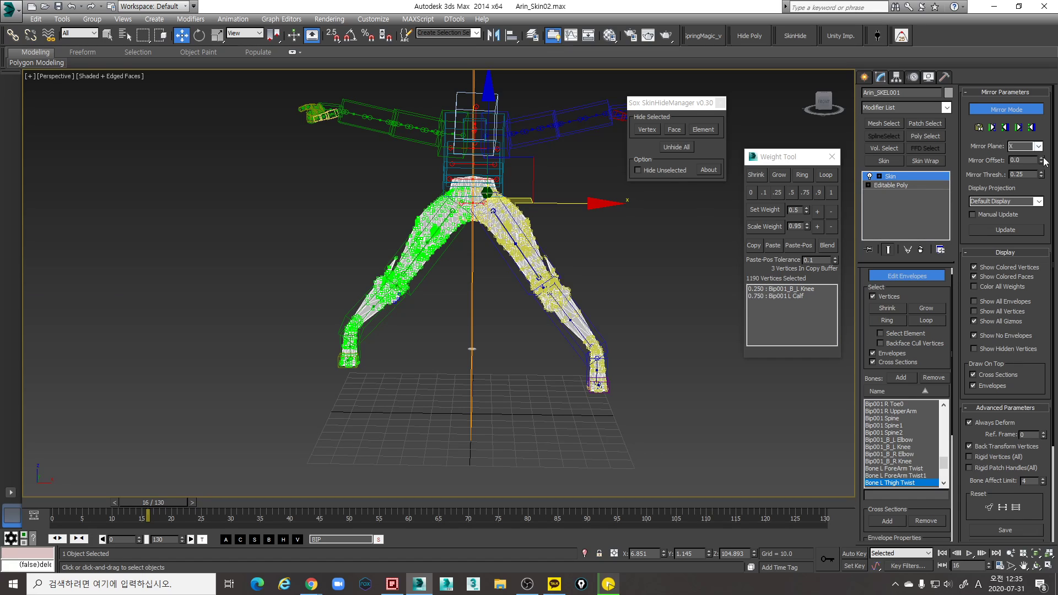
{"action": "mouse_move", "coordinate": [1041, 175]}
{"action": "left_mouse_down"}
{"action": "mouse_move", "coordinate": [1035, 188]}
{"action": "mouse_move", "coordinate": [1034, 175]}
{"action": "left_mouse_up"}
{"action": "scroll", "coordinate": [455, 317], "scroll_direction": "up", "scroll_amount": 4}
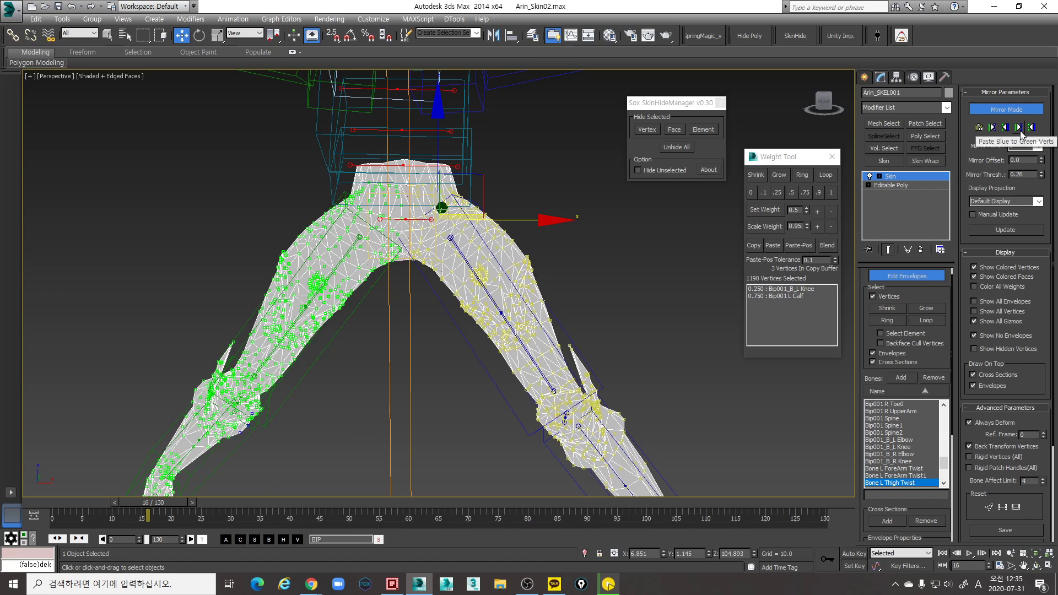
Reselect the left upper-thigh and ornament vertices, mirror-paste their weights onto the right thigh, and turn off Mirror Mode
{"action": "left_click", "coordinate": [575, 239]}
{"action": "left_click_drag", "start_coordinate": [515, 284], "coordinate": [515, 283]}
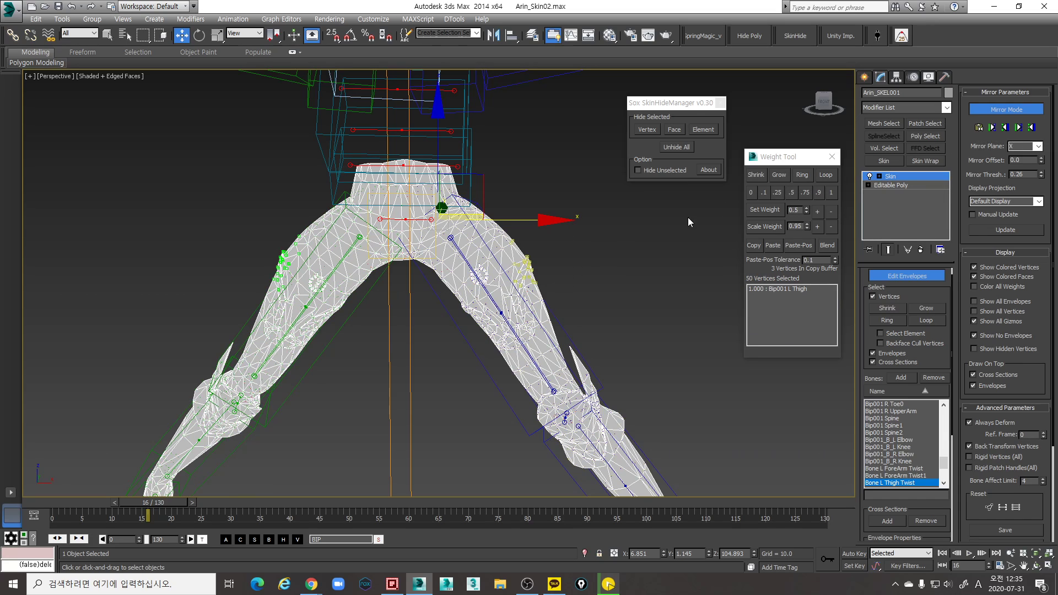
{"action": "left_click", "coordinate": [980, 129]}
{"action": "left_click_drag", "start_coordinate": [549, 310], "coordinate": [468, 259]}
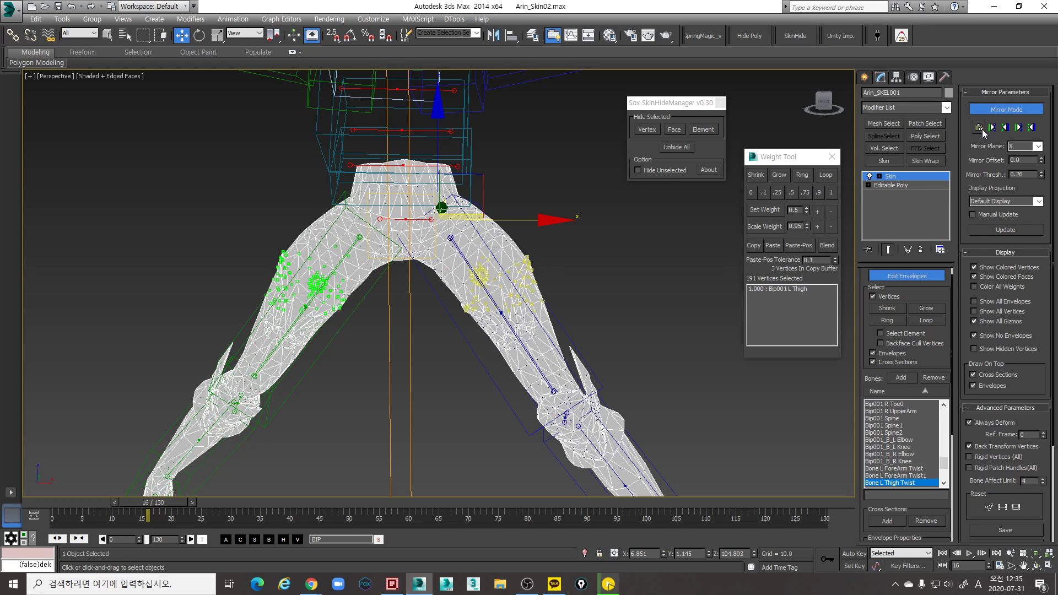
{"action": "scroll", "coordinate": [620, 276], "scroll_direction": "down", "scroll_amount": 4}
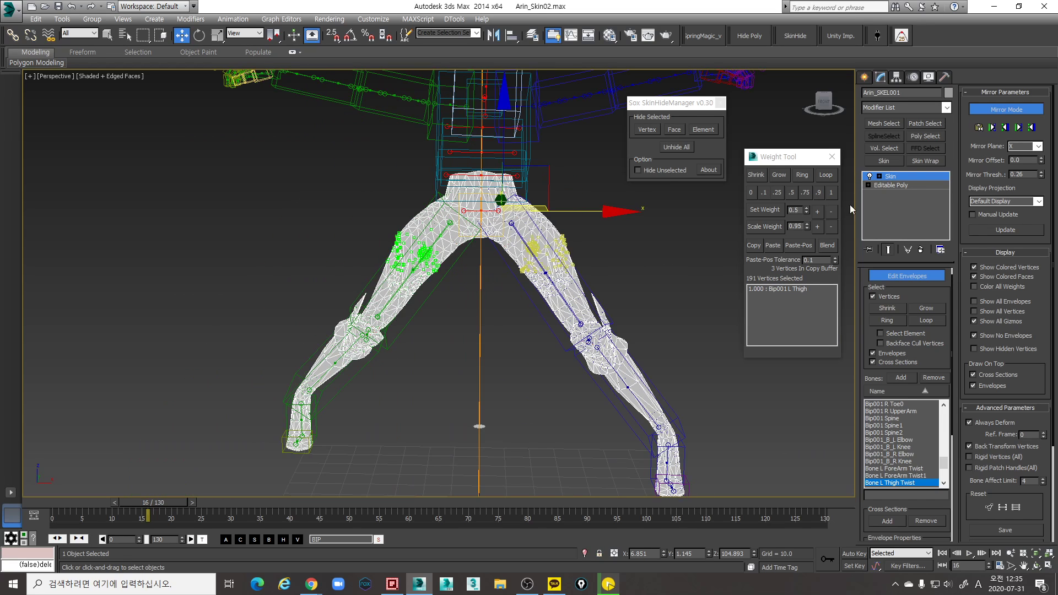
{"action": "left_click", "coordinate": [980, 128]}
{"action": "left_click", "coordinate": [987, 112]}
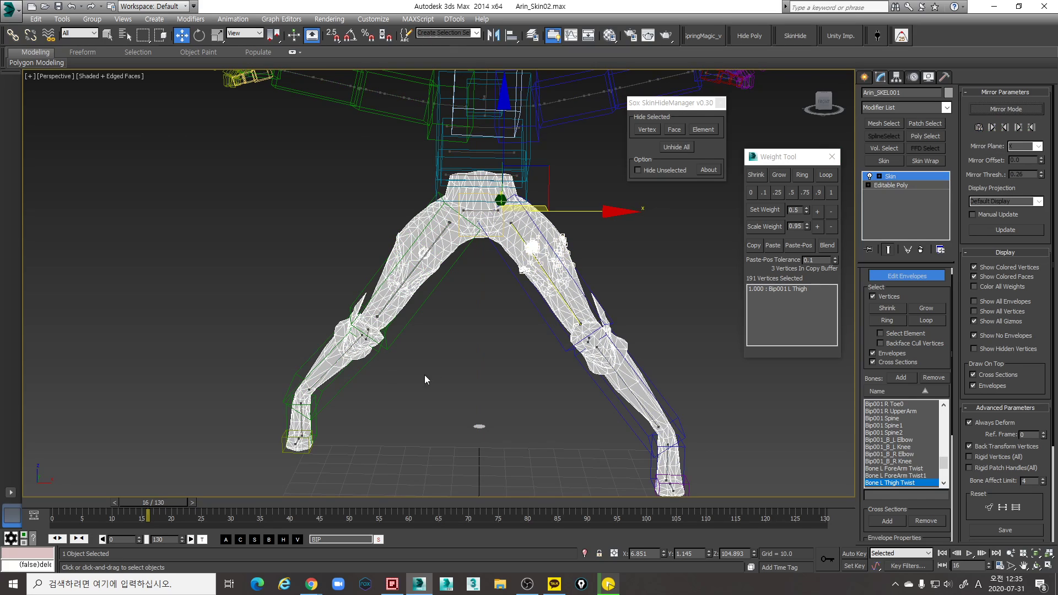
Clear the vertex selection and return the timeline to frame 0 with the hips in close view
{"action": "left_click", "coordinate": [329, 467]}
{"action": "left_click_drag", "start_coordinate": [148, 500], "coordinate": [44, 472]}
{"action": "key", "text": "w"}
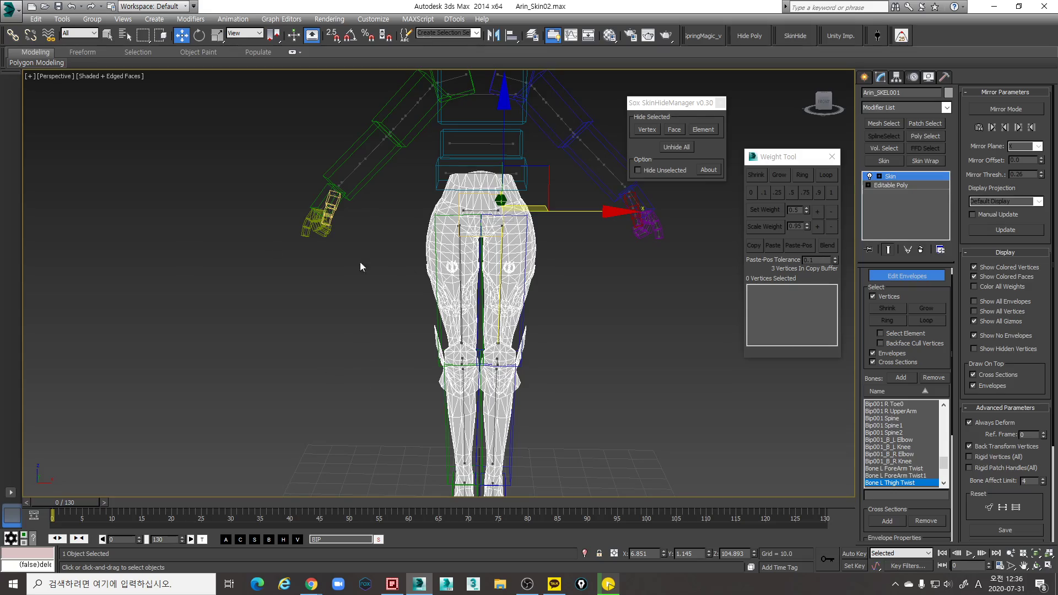
{"action": "middle_click_drag", "start_coordinate": [592, 223], "coordinate": [488, 337]}
{"action": "scroll", "coordinate": [496, 276], "scroll_direction": "up", "scroll_amount": 5}
{"action": "mouse_move", "coordinate": [68, 502]}
{"action": "left_mouse_down"}
{"action": "mouse_move", "coordinate": [111, 501]}
{"action": "mouse_move", "coordinate": [65, 498]}
{"action": "left_mouse_up"}
{"action": "middle_click_drag", "start_coordinate": [371, 318], "coordinate": [383, 324]}
{"action": "scroll", "coordinate": [423, 324], "scroll_direction": "up", "scroll_amount": 4}
{"action": "scroll", "coordinate": [464, 335], "scroll_direction": "up", "scroll_amount": 2}
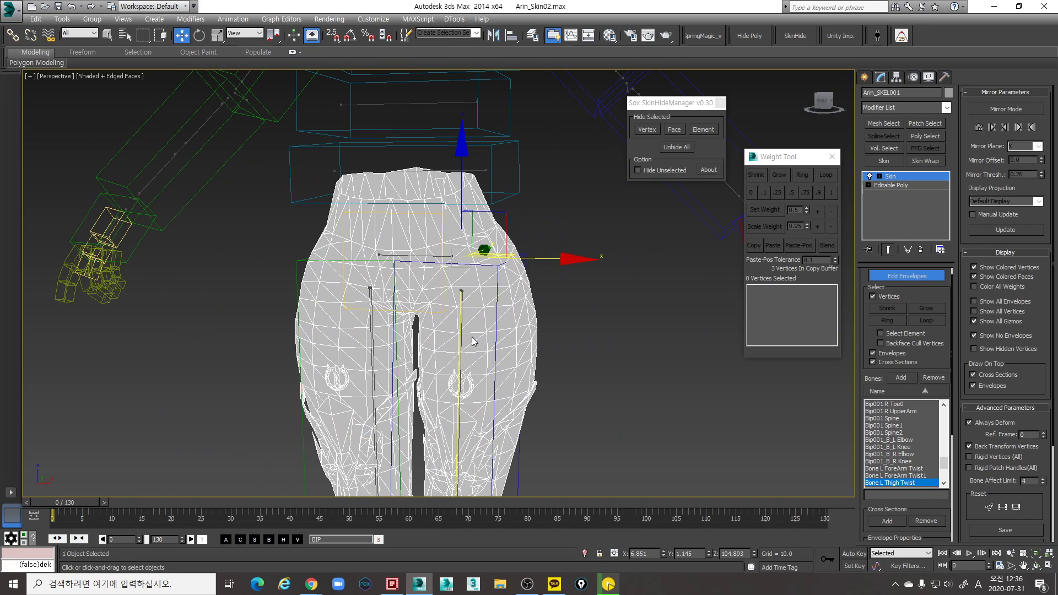
Select three vertices at the top of the left thigh and display the Bip001 L Thigh weights
{"action": "middle_click_drag", "start_coordinate": [492, 344], "coordinate": [504, 325], "text": "alt"}
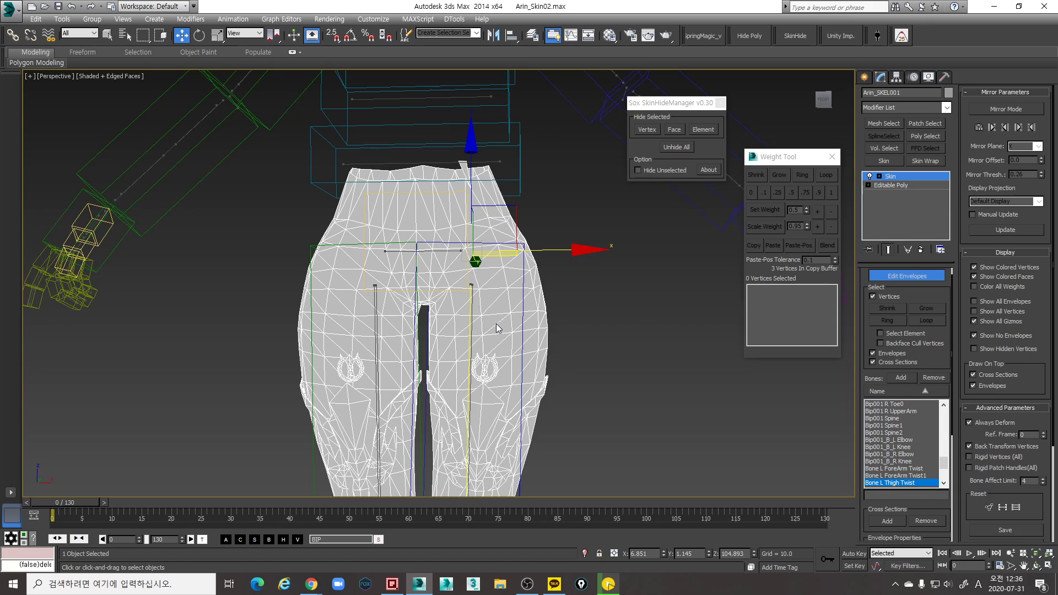
{"action": "left_click_drag", "start_coordinate": [496, 324], "coordinate": [452, 308]}
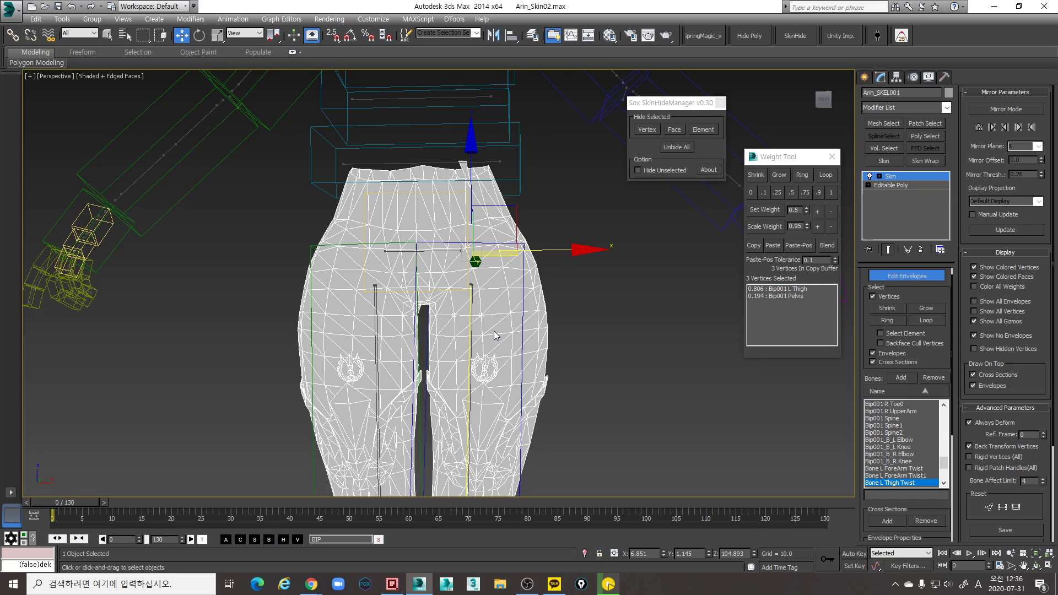
{"action": "middle_click_drag", "start_coordinate": [491, 298], "coordinate": [464, 308]}
{"action": "scroll", "coordinate": [464, 308], "scroll_direction": "up", "scroll_amount": 5}
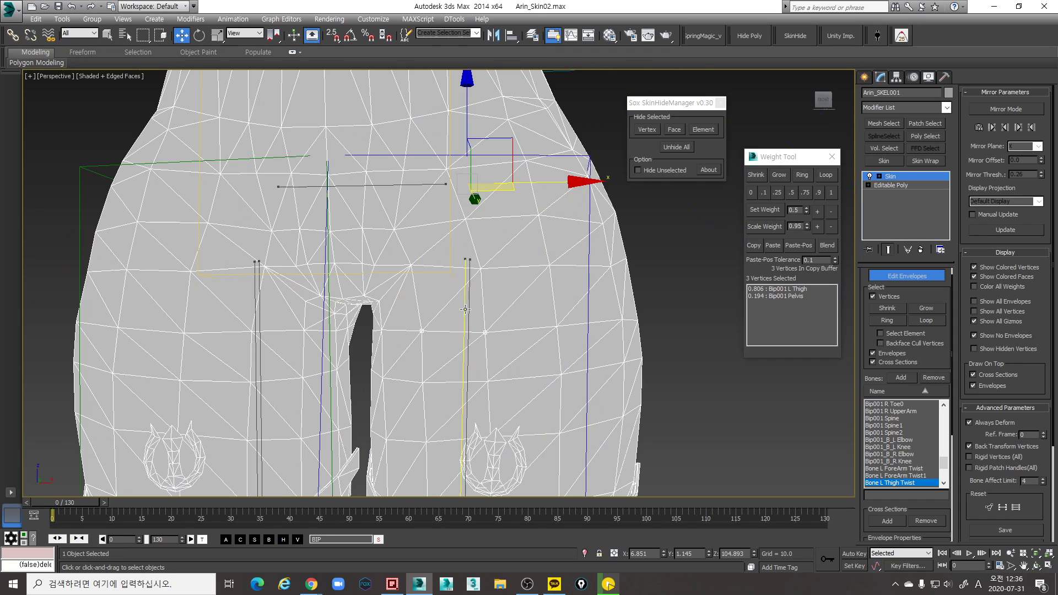
{"action": "left_click", "coordinate": [469, 302]}
{"action": "scroll", "coordinate": [468, 303], "scroll_direction": "down", "scroll_amount": 5}
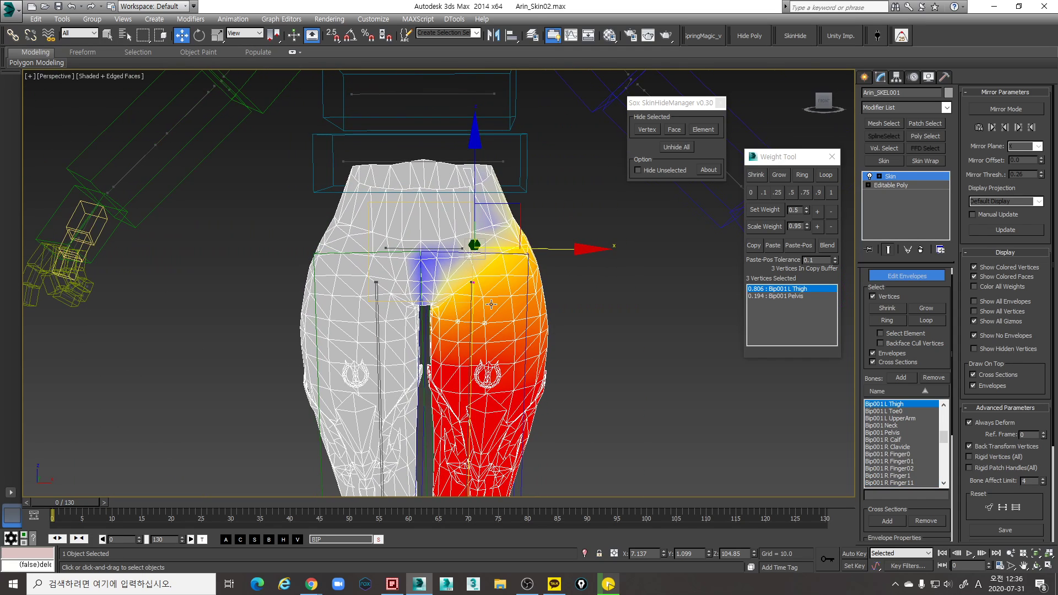
{"action": "scroll", "coordinate": [471, 309], "scroll_direction": "down", "scroll_amount": 3}
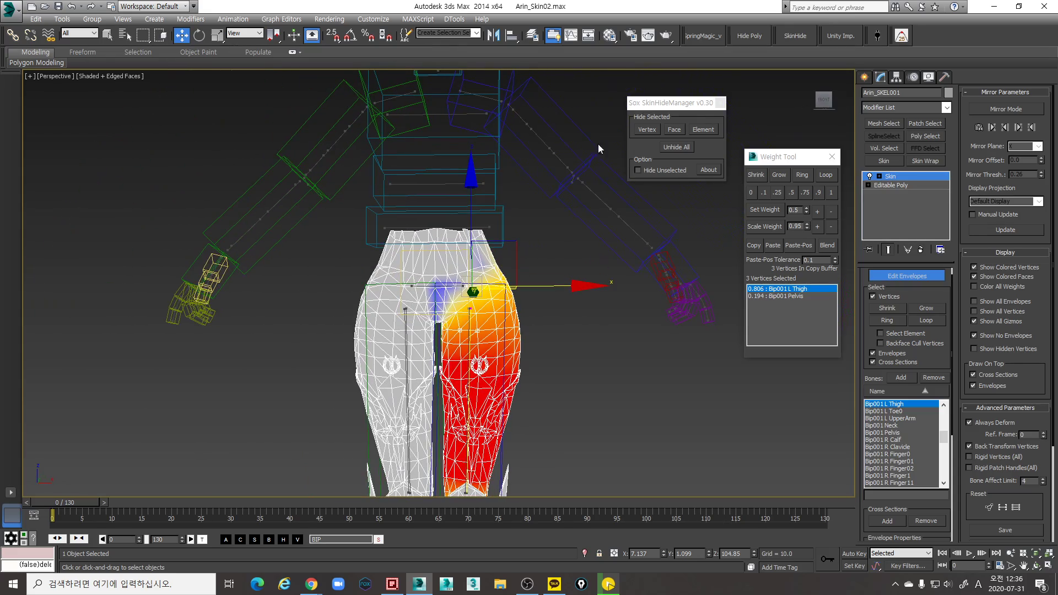
{"action": "middle_click_drag", "start_coordinate": [402, 181], "coordinate": [433, 236]}
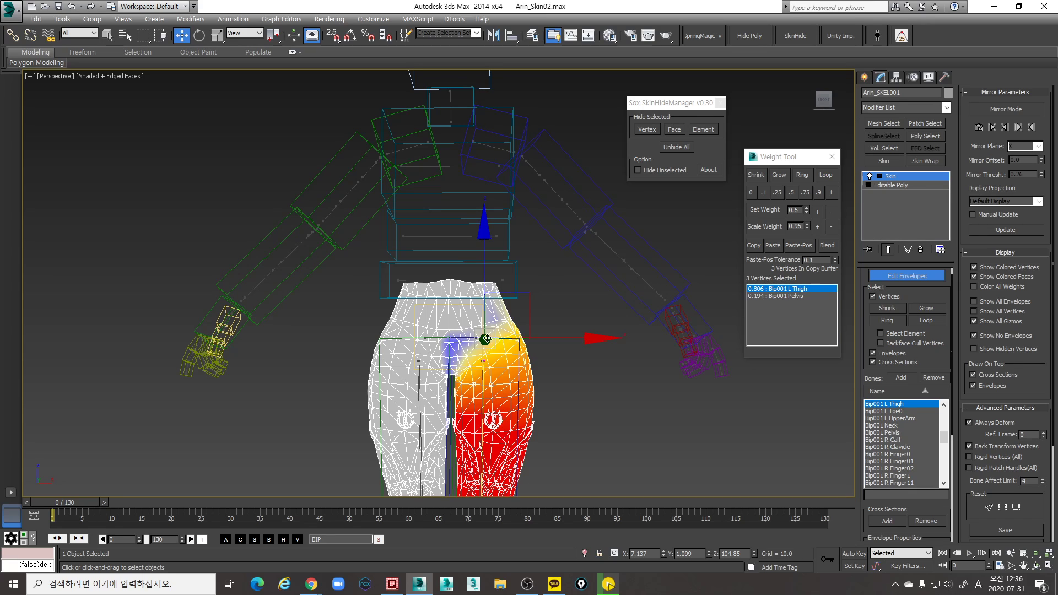
{"action": "middle_click_drag", "start_coordinate": [622, 292], "coordinate": [623, 309]}
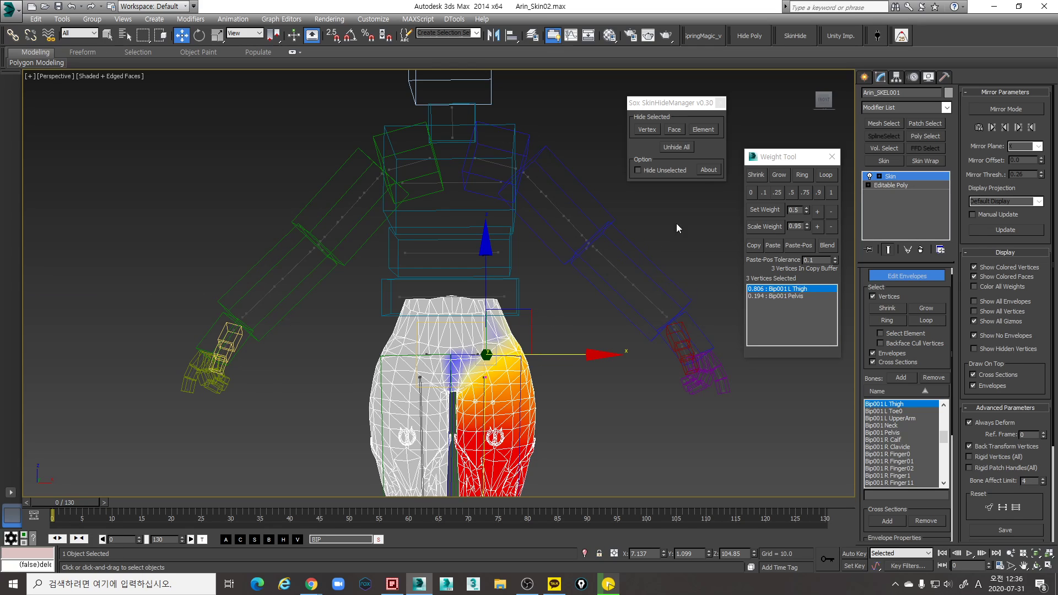
Unhide all mesh parts to view the whole character
{"action": "left_click", "coordinate": [677, 147]}
{"action": "scroll", "coordinate": [543, 283], "scroll_direction": "up", "scroll_amount": 3}
{"action": "scroll", "coordinate": [548, 301], "scroll_direction": "down", "scroll_amount": 6}
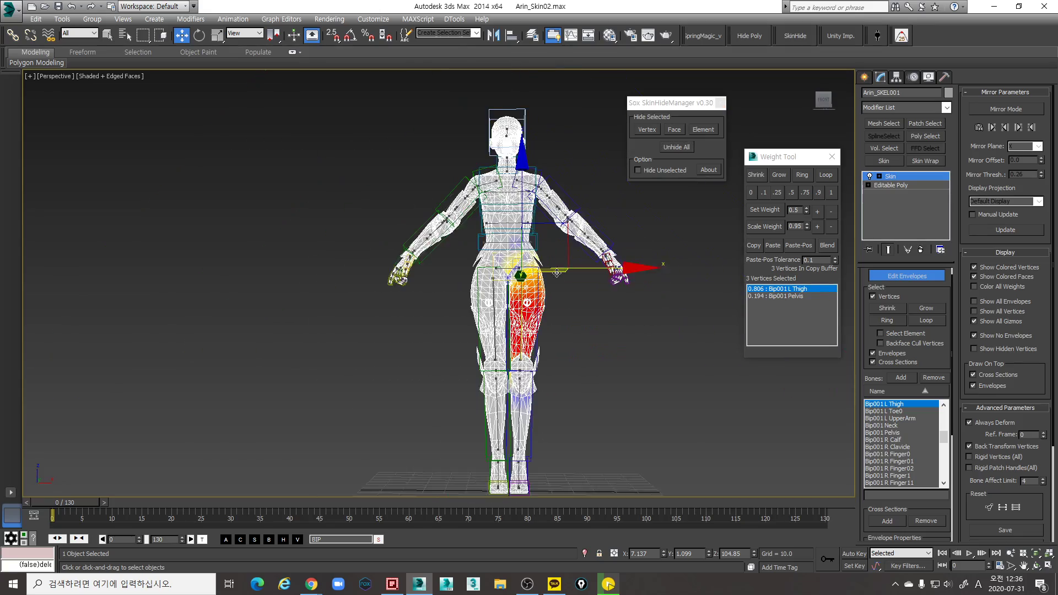
{"action": "scroll", "coordinate": [553, 333], "scroll_direction": "up", "scroll_amount": 4}
{"action": "middle_click_drag", "start_coordinate": [553, 333], "coordinate": [530, 332], "text": "alt"}
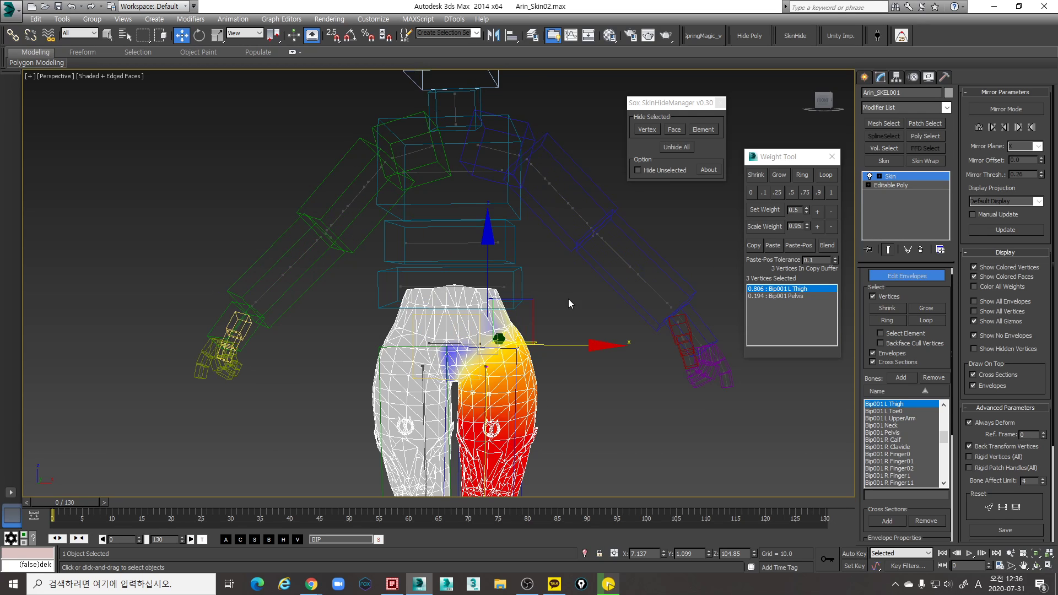
Select the vertices of the stray spike above the waistline and hide that element
{"action": "scroll", "coordinate": [567, 298], "scroll_direction": "up", "scroll_amount": 3}
{"action": "left_click_drag", "start_coordinate": [504, 293], "coordinate": [356, 246]}
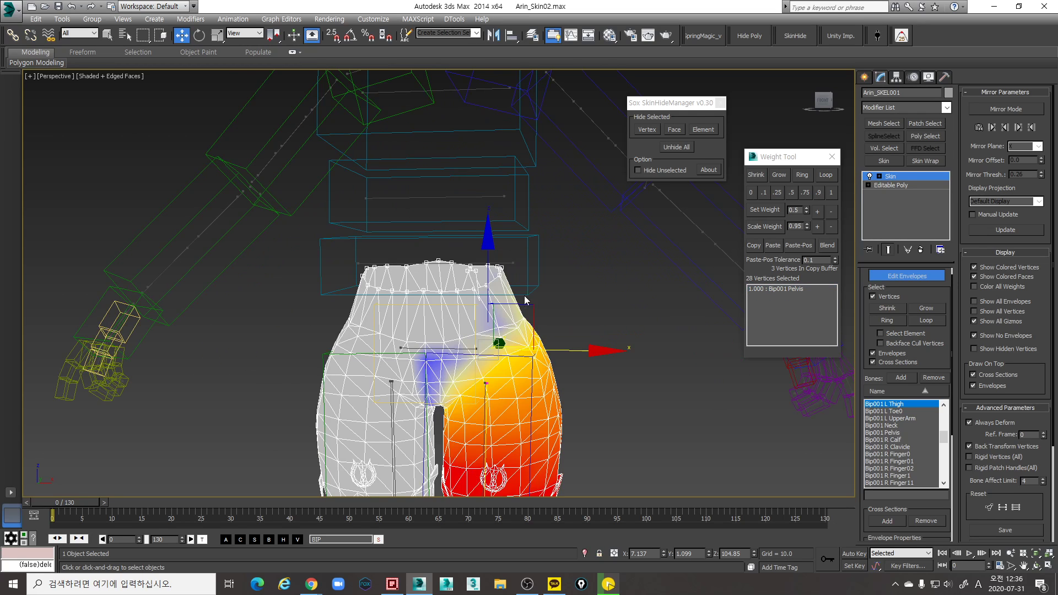
{"action": "left_click_drag", "start_coordinate": [547, 295], "coordinate": [353, 250]}
{"action": "scroll", "coordinate": [428, 257], "scroll_direction": "up", "scroll_amount": 4}
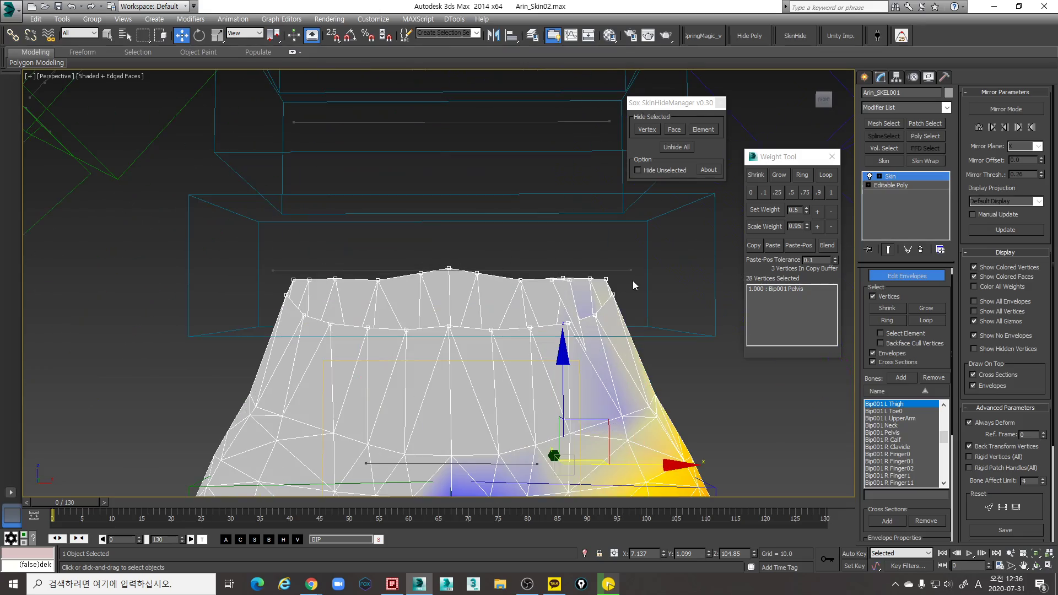
{"action": "middle_click_drag", "start_coordinate": [633, 280], "coordinate": [485, 238], "text": "alt"}
{"action": "left_click_drag", "start_coordinate": [484, 237], "coordinate": [526, 214]}
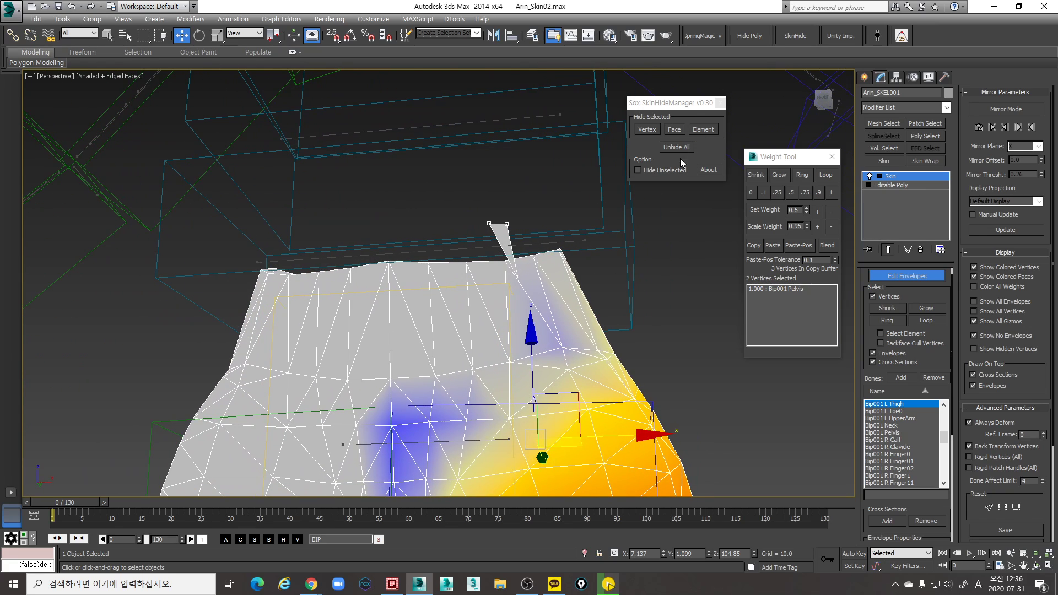
{"action": "left_click", "coordinate": [696, 130]}
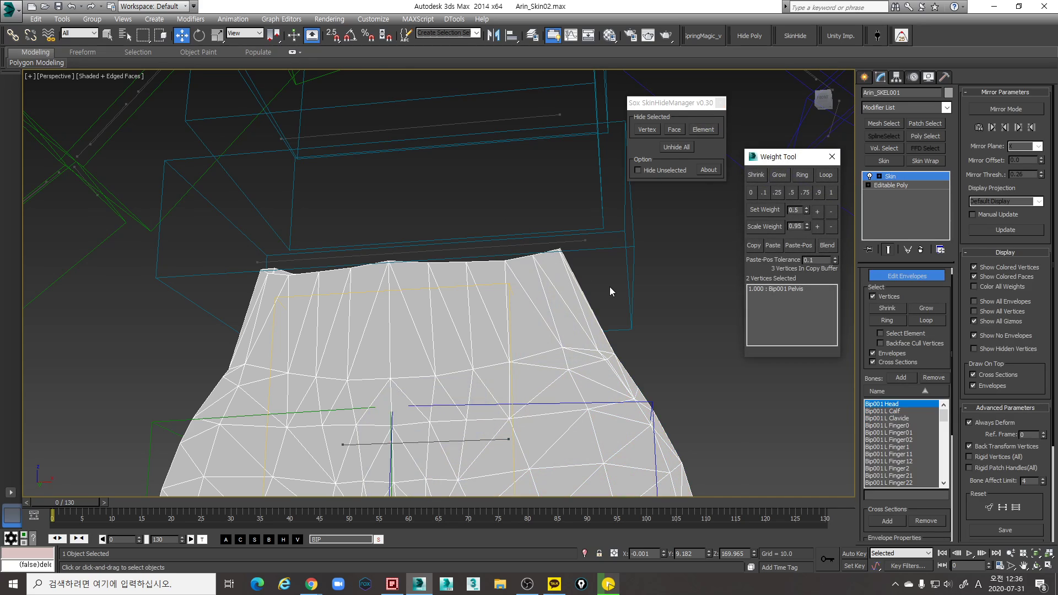
Select the waist's top edge vertices and give them a Bip001 Spine weight of 0.5
{"action": "scroll", "coordinate": [609, 286], "scroll_direction": "down", "scroll_amount": 5}
{"action": "middle_click_drag", "start_coordinate": [608, 284], "coordinate": [623, 259]}
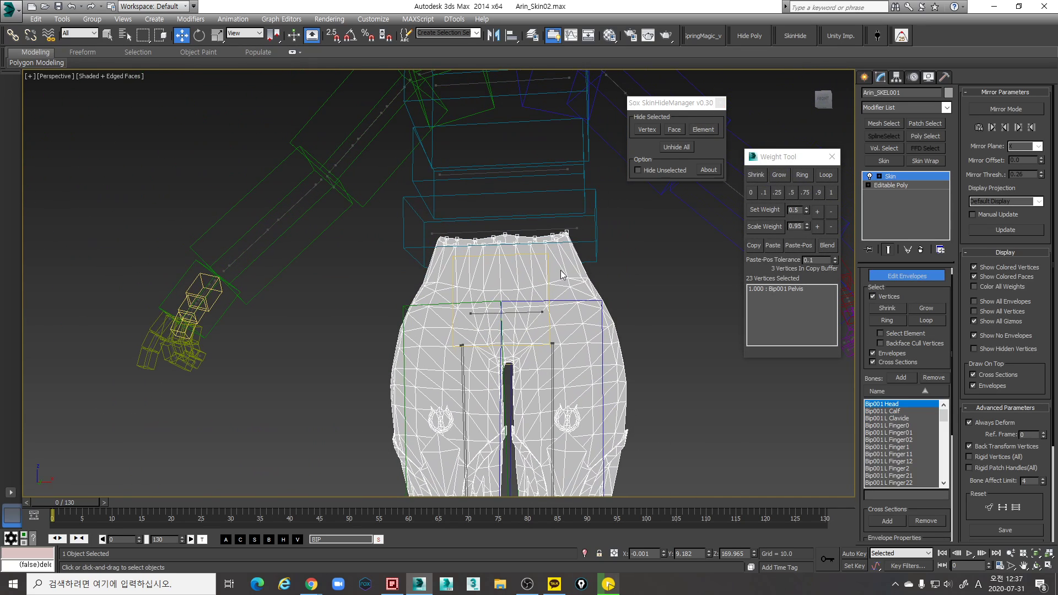
{"action": "left_click_drag", "start_coordinate": [616, 250], "coordinate": [399, 207]}
{"action": "middle_click_drag", "start_coordinate": [456, 219], "coordinate": [475, 225], "text": "alt"}
{"action": "left_click", "coordinate": [532, 248]}
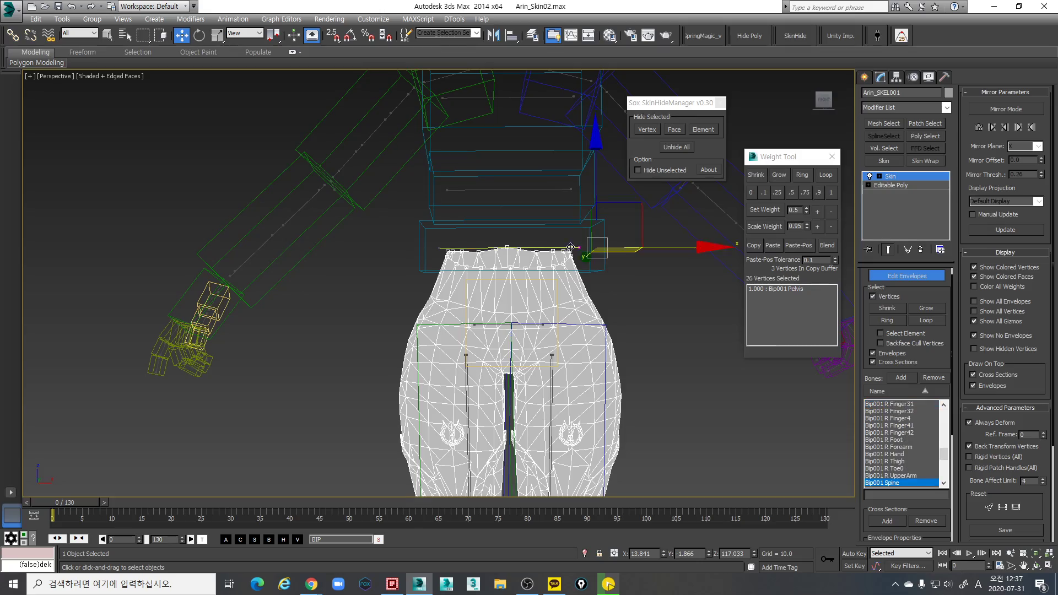
{"action": "mouse_move", "coordinate": [570, 248]}
{"action": "middle_mouse_down", "text": "alt"}
{"action": "mouse_move", "coordinate": [578, 282]}
{"action": "mouse_move", "coordinate": [575, 243]}
{"action": "middle_mouse_up", "text": "alt"}
{"action": "left_click", "coordinate": [790, 193]}
Select the vertex row below the waist edge in wireframe and remove stray vertices from the selection
{"action": "key", "text": "F3"}
{"action": "left_click_drag", "start_coordinate": [344, 274], "coordinate": [617, 290]}
{"action": "middle_click_drag", "start_coordinate": [595, 282], "coordinate": [563, 307], "text": "alt"}
{"action": "key", "text": "F3"}
{"action": "left_click_drag", "start_coordinate": [561, 278], "coordinate": [593, 288], "text": "alt"}
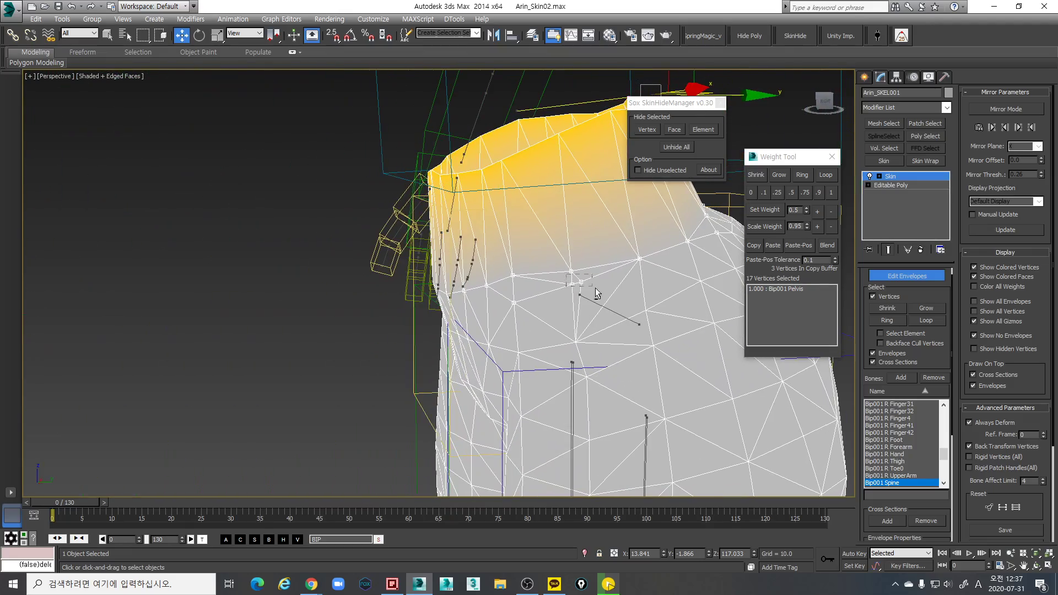
{"action": "left_click_drag", "start_coordinate": [498, 298], "coordinate": [590, 316], "text": "alt"}
{"action": "middle_click_drag", "start_coordinate": [590, 316], "coordinate": [553, 276], "text": "alt"}
{"action": "left_click_drag", "start_coordinate": [553, 276], "coordinate": [646, 281], "text": "alt"}
{"action": "mouse_move", "coordinate": [526, 282]}
{"action": "middle_mouse_down", "text": "alt"}
{"action": "mouse_move", "coordinate": [534, 302]}
{"action": "mouse_move", "coordinate": [649, 275]}
{"action": "mouse_move", "coordinate": [593, 289]}
{"action": "mouse_move", "coordinate": [595, 302]}
{"action": "mouse_move", "coordinate": [649, 276]}
{"action": "mouse_move", "coordinate": [496, 309]}
{"action": "mouse_move", "coordinate": [436, 306]}
{"action": "mouse_move", "coordinate": [456, 321]}
{"action": "middle_mouse_up", "text": "alt"}
Add the missing vertices to the lower waist row and give the row a Bip001 Spine weight of 0.1
{"action": "key", "text": "F3"}
{"action": "key", "text": "F3"}
{"action": "scroll", "coordinate": [352, 312], "scroll_direction": "up", "scroll_amount": 3}
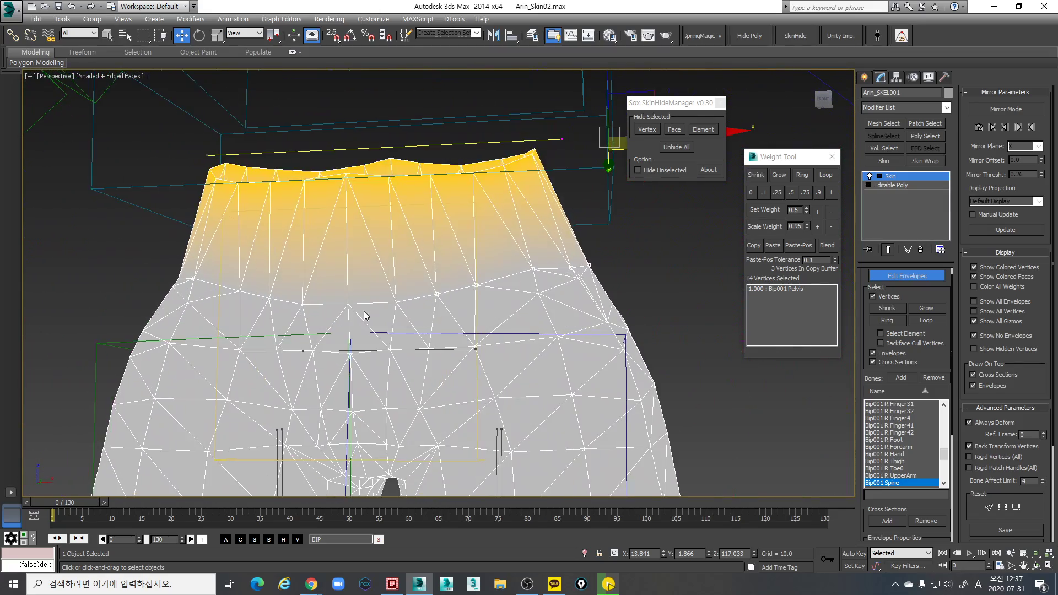
{"action": "key", "text": "F3"}
{"action": "left_click_drag", "start_coordinate": [401, 314], "coordinate": [365, 292], "text": "ctrl"}
{"action": "key", "text": "F3"}
{"action": "key", "text": "F3"}
{"action": "scroll", "coordinate": [366, 292], "scroll_direction": "down", "scroll_amount": 2}
{"action": "mouse_move", "coordinate": [365, 292]}
{"action": "middle_mouse_down", "text": "alt"}
{"action": "mouse_move", "coordinate": [380, 271]}
{"action": "mouse_move", "coordinate": [440, 281]}
{"action": "mouse_move", "coordinate": [528, 267]}
{"action": "middle_mouse_up", "text": "alt"}
{"action": "key", "text": "F3"}
{"action": "left_click", "coordinate": [764, 193]}
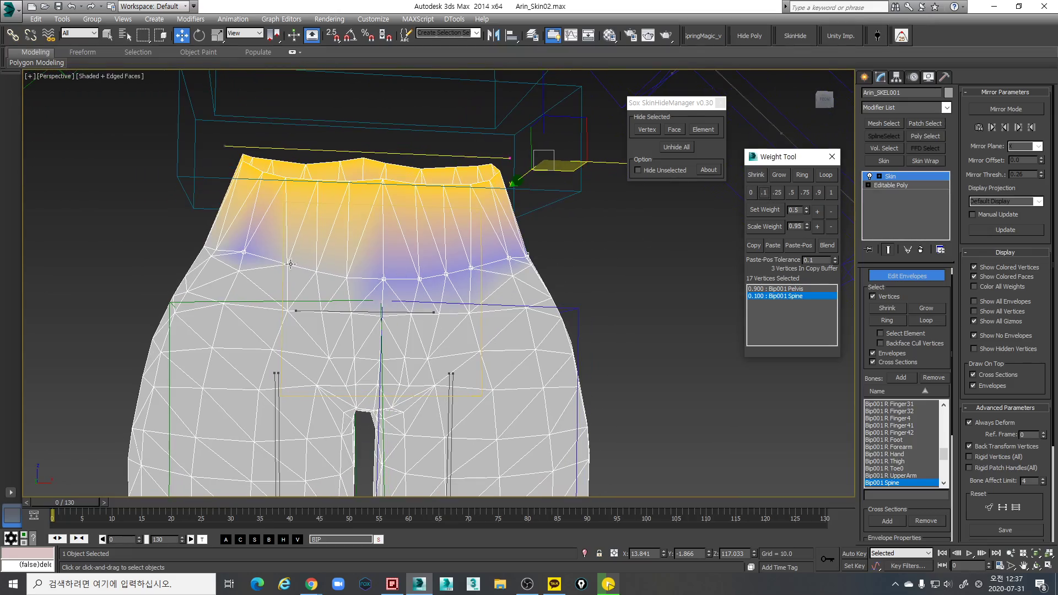
Move the timeline to frame 45 and check the waist's vertex matching by toggling Mirror Mode on and off
{"action": "middle_click_drag", "start_coordinate": [275, 270], "coordinate": [431, 449], "text": "alt"}
{"action": "left_click_drag", "start_coordinate": [64, 501], "coordinate": [344, 473]}
{"action": "middle_click_drag", "start_coordinate": [499, 286], "coordinate": [529, 289], "text": "alt"}
{"action": "scroll", "coordinate": [466, 304], "scroll_direction": "up", "scroll_amount": 7}
{"action": "scroll", "coordinate": [471, 315], "scroll_direction": "down", "scroll_amount": 3}
{"action": "scroll", "coordinate": [532, 288], "scroll_direction": "down", "scroll_amount": 2}
{"action": "left_click", "coordinate": [995, 109]}
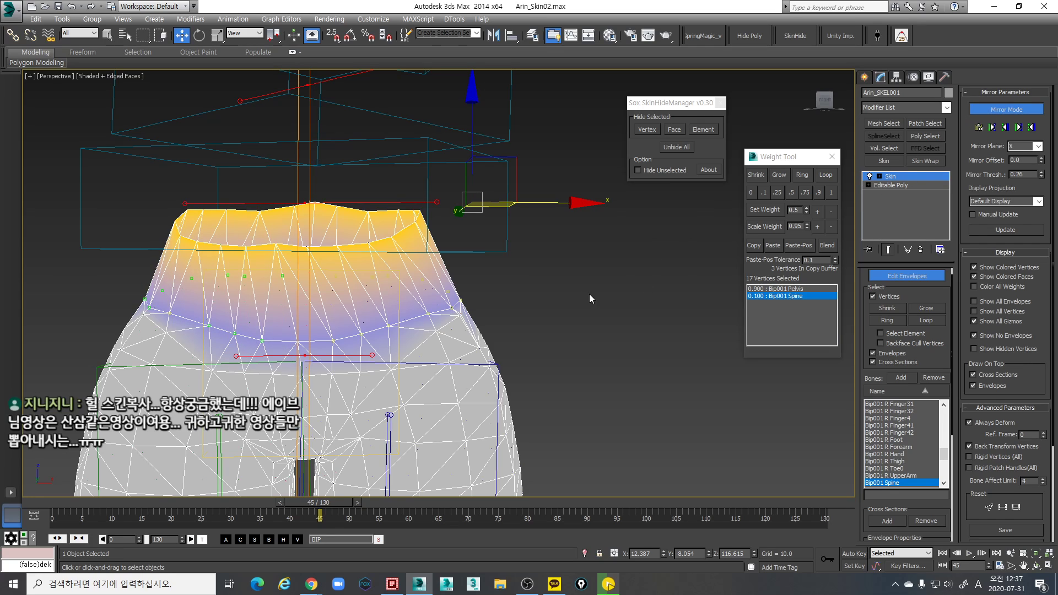
{"action": "left_click", "coordinate": [983, 109]}
Select the two close-set vertices at the left side of the waist row and reduce their Bip001 Spine weight to about 0.04
{"action": "scroll", "coordinate": [483, 282], "scroll_direction": "up", "scroll_amount": 5}
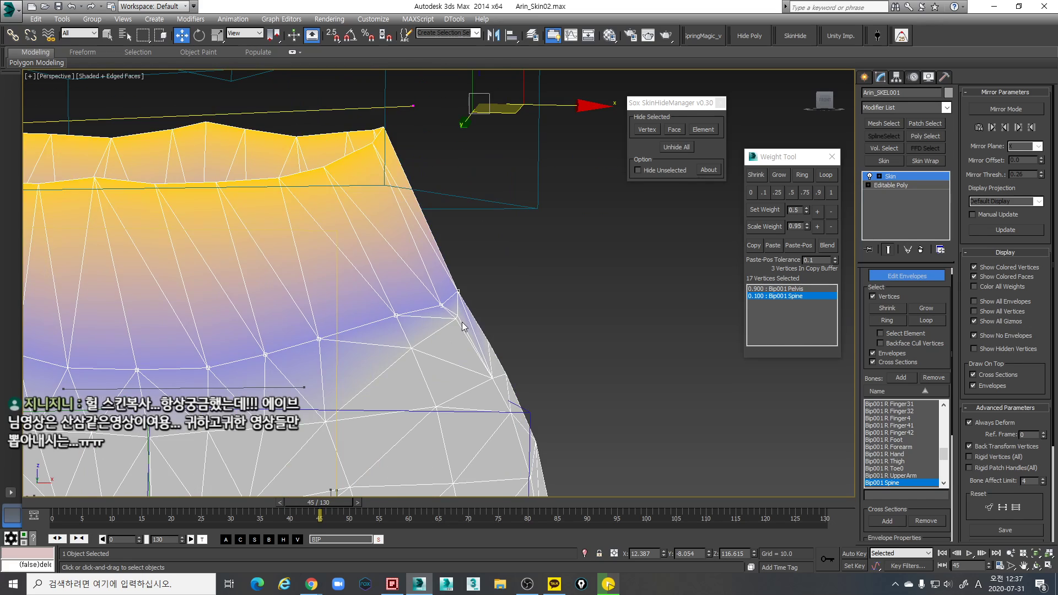
{"action": "key", "text": "F3"}
{"action": "left_click", "coordinate": [456, 318]}
{"action": "left_click", "coordinate": [449, 313], "text": "ctrl"}
{"action": "key", "text": "F3"}
{"action": "left_click", "coordinate": [818, 212]}
{"action": "left_click", "coordinate": [832, 227]}
{"action": "left_click", "coordinate": [831, 227]}
{"action": "left_click", "coordinate": [831, 227]}
{"action": "left_click", "coordinate": [832, 228]}
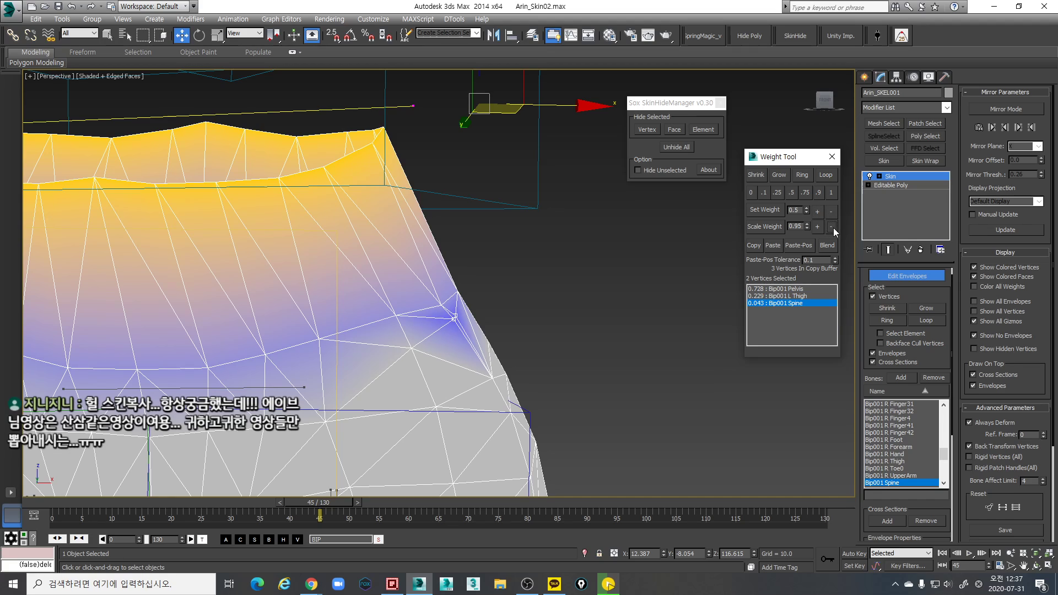
Turn on Mirror Mode and bring the left side of the waist row into close view
{"action": "scroll", "coordinate": [487, 279], "scroll_direction": "down", "scroll_amount": 4}
{"action": "middle_click_drag", "start_coordinate": [486, 280], "coordinate": [546, 310], "text": "alt"}
{"action": "left_click", "coordinate": [988, 110]}
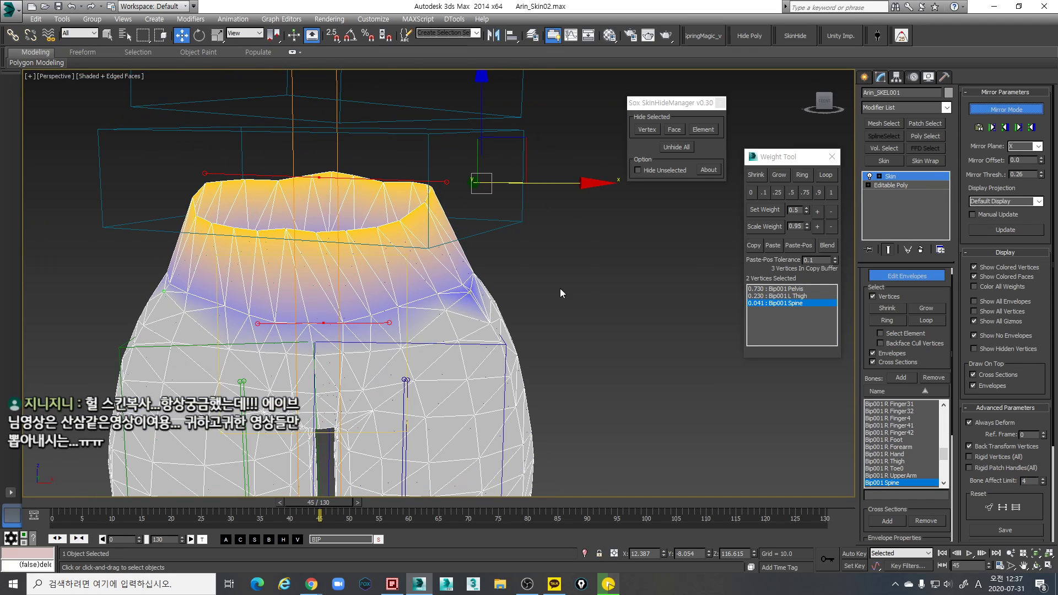
{"action": "key", "text": "F3"}
{"action": "scroll", "coordinate": [475, 299], "scroll_direction": "up", "scroll_amount": 3}
{"action": "key", "text": "F3"}
Inspect the close-set vertices at the left side of the waist row in shaded and wireframe display
{"action": "left_click", "coordinate": [474, 291], "text": "ctrl"}
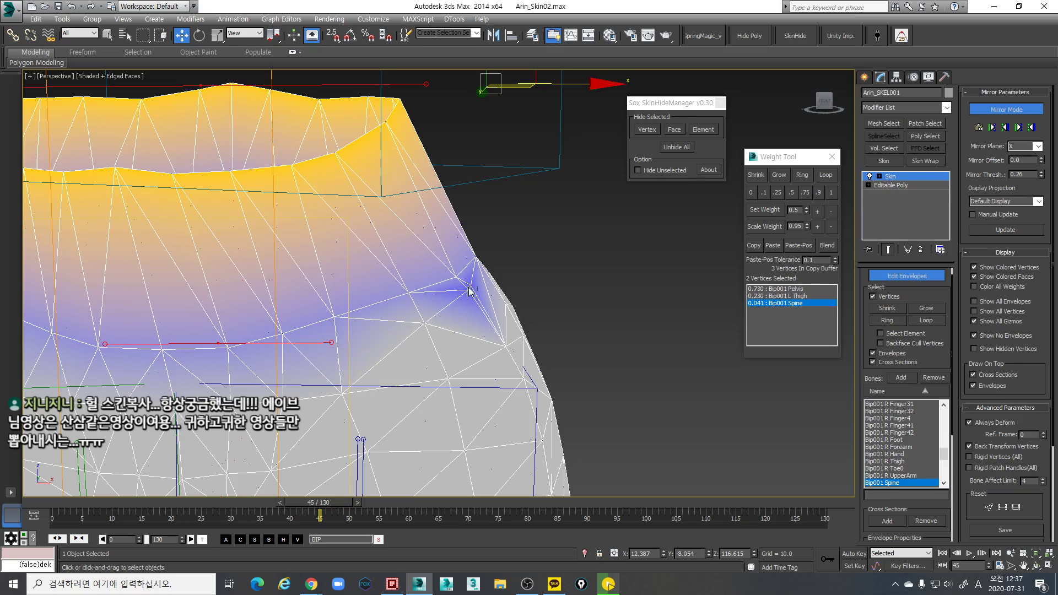
{"action": "key", "text": "F3"}
{"action": "mouse_move", "coordinate": [481, 304]}
{"action": "middle_mouse_down", "text": "alt"}
{"action": "mouse_move", "coordinate": [491, 302]}
{"action": "mouse_move", "coordinate": [468, 297]}
{"action": "mouse_move", "coordinate": [487, 338]}
{"action": "mouse_move", "coordinate": [512, 293]}
{"action": "middle_mouse_up", "text": "alt"}
{"action": "key", "text": "F3"}
{"action": "scroll", "coordinate": [513, 288], "scroll_direction": "up", "scroll_amount": 1}
{"action": "key", "text": "F3"}
{"action": "left_click", "coordinate": [472, 263], "text": "alt"}
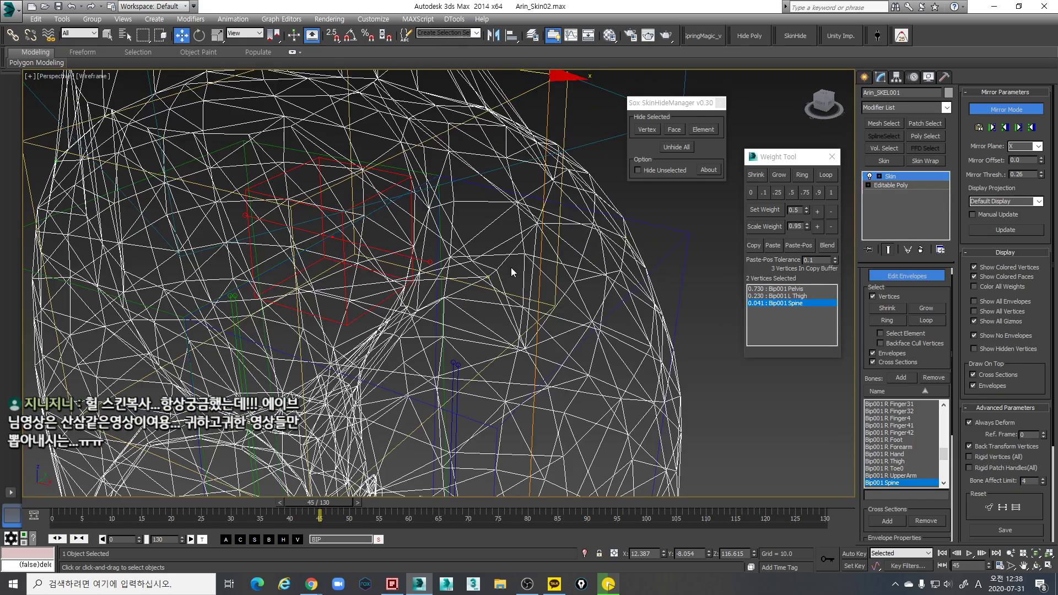
{"action": "key", "text": "F3"}
{"action": "middle_click_drag", "start_coordinate": [485, 298], "coordinate": [539, 347], "text": "alt"}
{"action": "scroll", "coordinate": [640, 336], "scroll_direction": "down", "scroll_amount": 2}
{"action": "scroll", "coordinate": [539, 346], "scroll_direction": "up", "scroll_amount": 2}
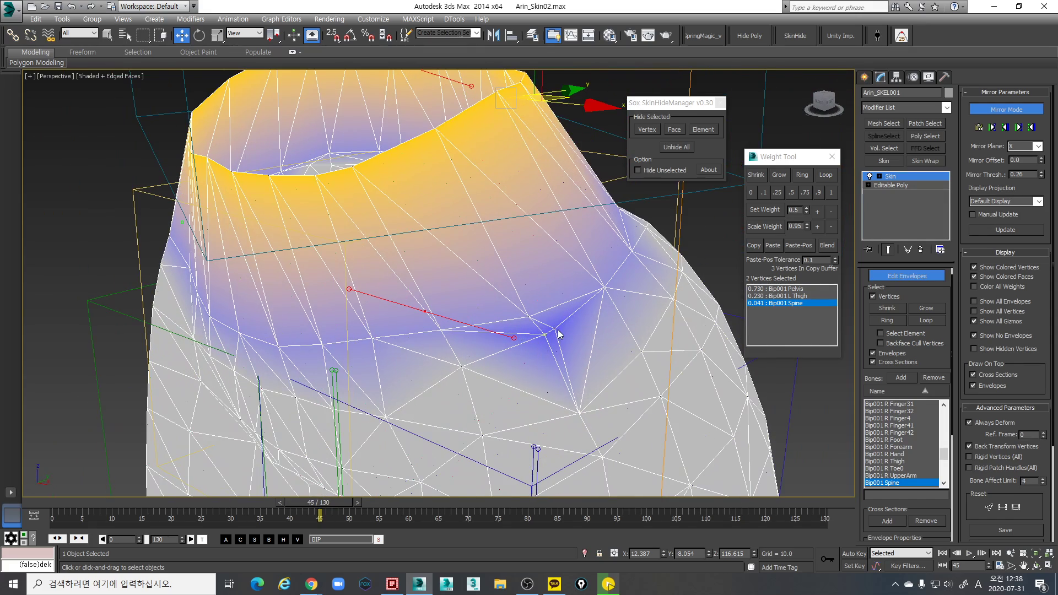
Turn off Mirror Mode and copy one close-set waist vertex's weights onto its immediate neighbour
{"action": "left_click", "coordinate": [544, 335]}
{"action": "middle_click_drag", "start_coordinate": [644, 337], "coordinate": [660, 286], "text": "alt"}
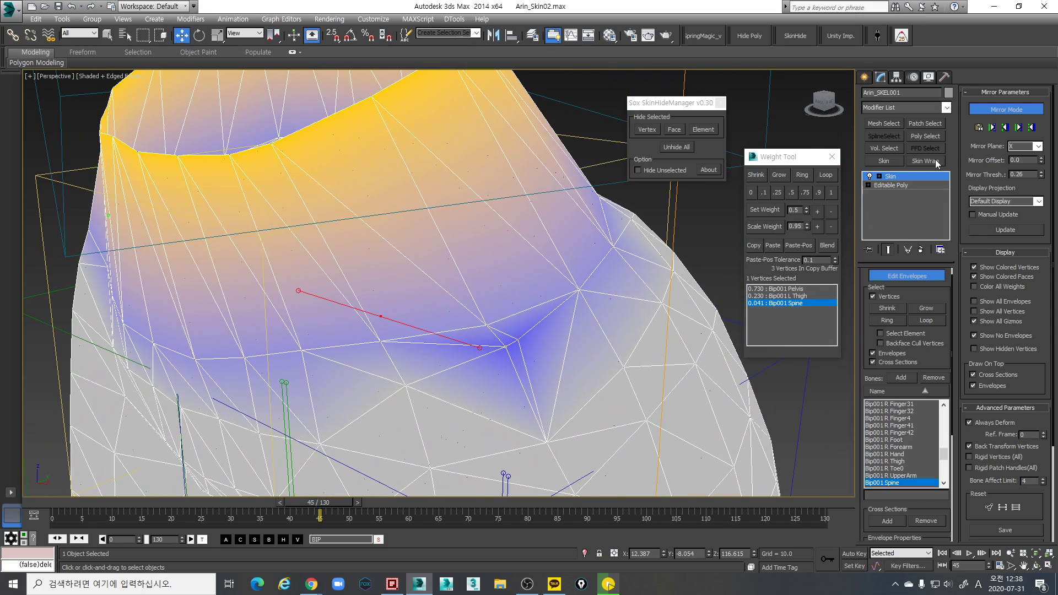
{"action": "left_click", "coordinate": [995, 108]}
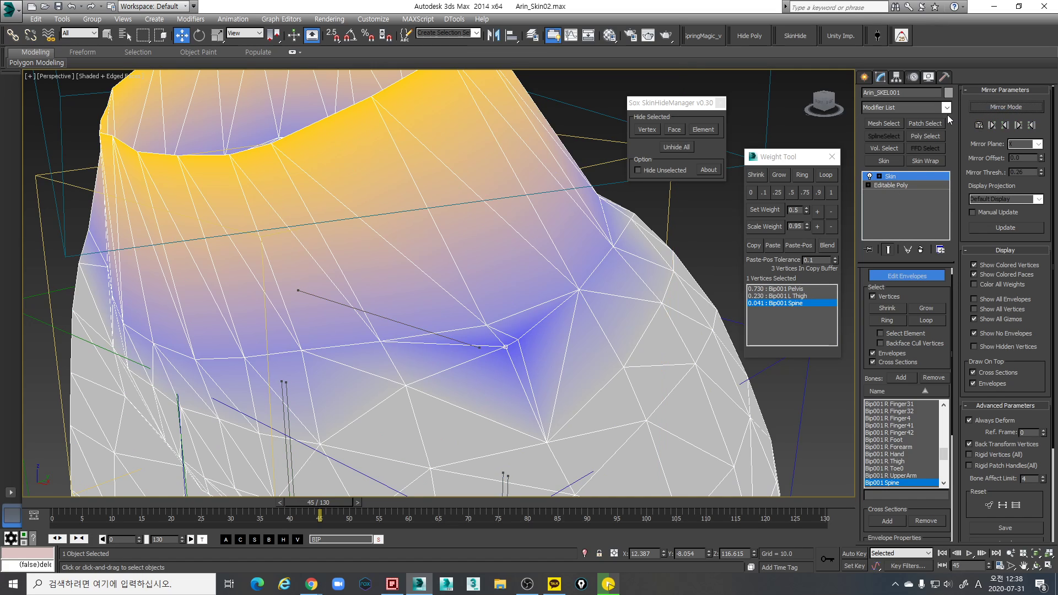
{"action": "left_click", "coordinate": [753, 245]}
{"action": "left_click", "coordinate": [521, 343]}
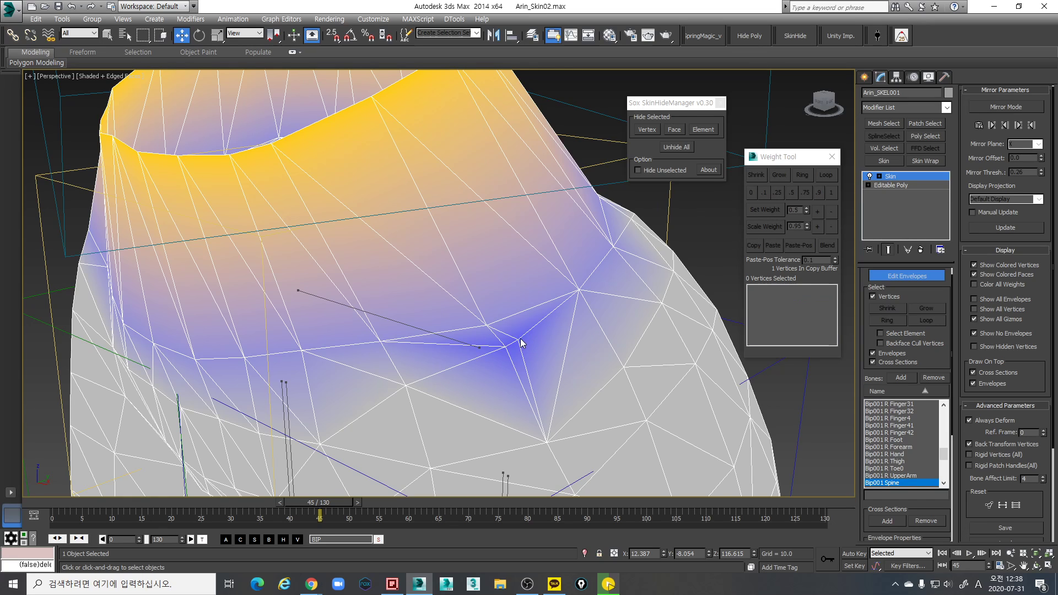
{"action": "left_click", "coordinate": [520, 339]}
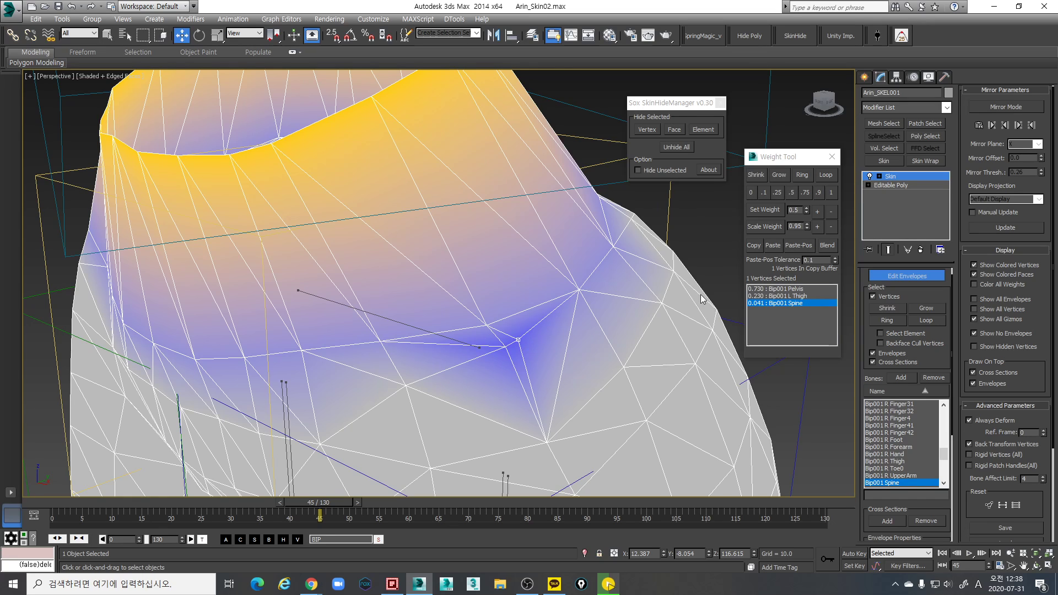
{"action": "left_click", "coordinate": [773, 245]}
Unhide all hidden parts of the skinned mesh in shaded display
{"action": "scroll", "coordinate": [555, 320], "scroll_direction": "down", "scroll_amount": 8}
{"action": "key", "text": "F3"}
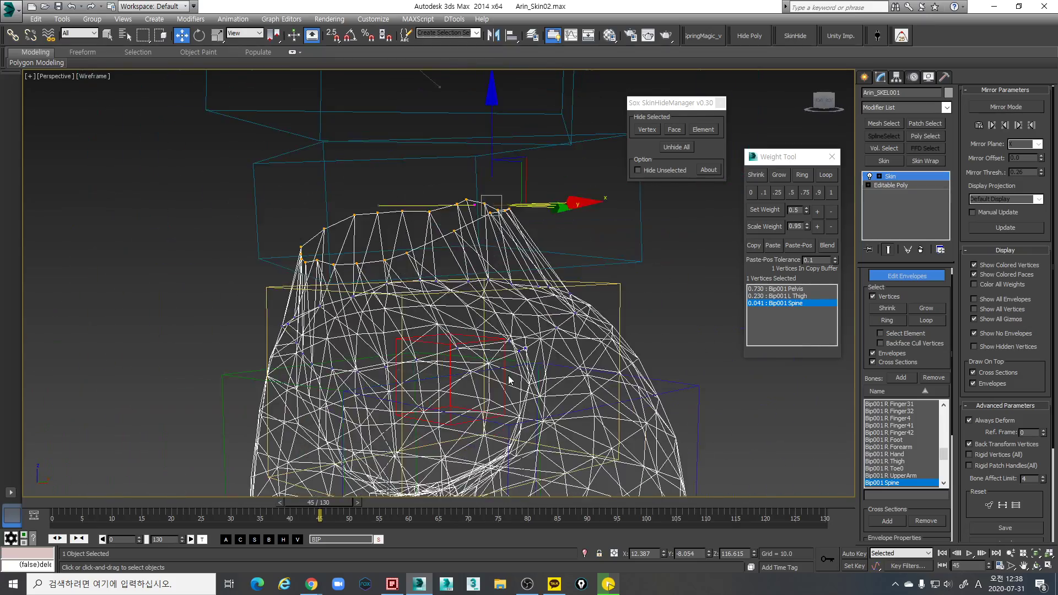
{"action": "middle_click_drag", "start_coordinate": [508, 380], "coordinate": [608, 274]}
{"action": "scroll", "coordinate": [578, 286], "scroll_direction": "down", "scroll_amount": 4}
{"action": "mouse_move", "coordinate": [512, 297]}
{"action": "middle_mouse_down", "text": "alt"}
{"action": "mouse_move", "coordinate": [626, 290]}
{"action": "mouse_move", "coordinate": [600, 305]}
{"action": "mouse_move", "coordinate": [484, 277]}
{"action": "mouse_move", "coordinate": [419, 275]}
{"action": "middle_mouse_up", "text": "alt"}
{"action": "key", "text": "F3"}
{"action": "left_click", "coordinate": [680, 149]}
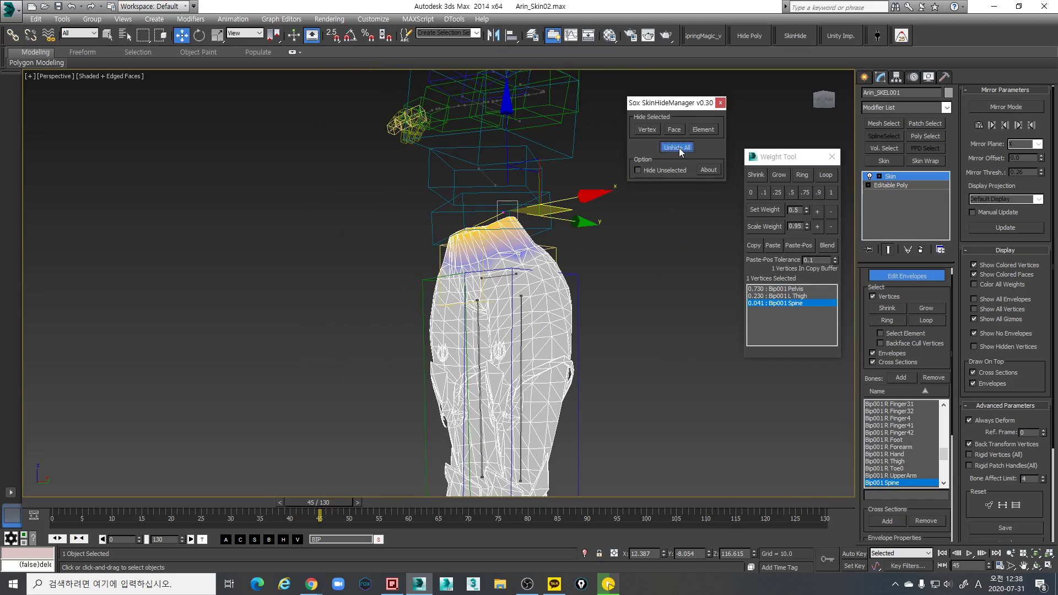
Return the timeline to frame 0 and review the Bip001 Spine weights on the torso
{"action": "middle_click_drag", "start_coordinate": [562, 248], "coordinate": [568, 267], "text": "alt"}
{"action": "left_click_drag", "start_coordinate": [337, 504], "coordinate": [77, 479]}
{"action": "scroll", "coordinate": [364, 353], "scroll_direction": "down", "scroll_amount": 4}
{"action": "middle_click_drag", "start_coordinate": [386, 330], "coordinate": [470, 359], "text": "alt"}
{"action": "scroll", "coordinate": [441, 350], "scroll_direction": "up", "scroll_amount": 3}
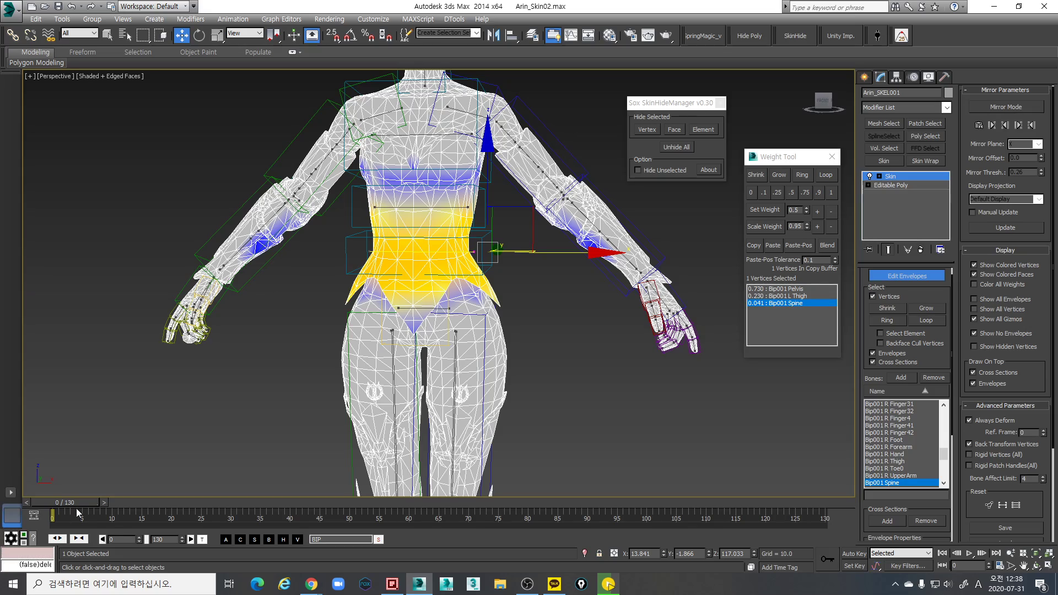
{"action": "scroll", "coordinate": [380, 265], "scroll_direction": "up", "scroll_amount": 4}
{"action": "scroll", "coordinate": [446, 339], "scroll_direction": "down", "scroll_amount": 3}
{"action": "middle_click_drag", "start_coordinate": [447, 339], "coordinate": [542, 352], "text": "alt"}
{"action": "scroll", "coordinate": [568, 335], "scroll_direction": "down", "scroll_amount": 3}
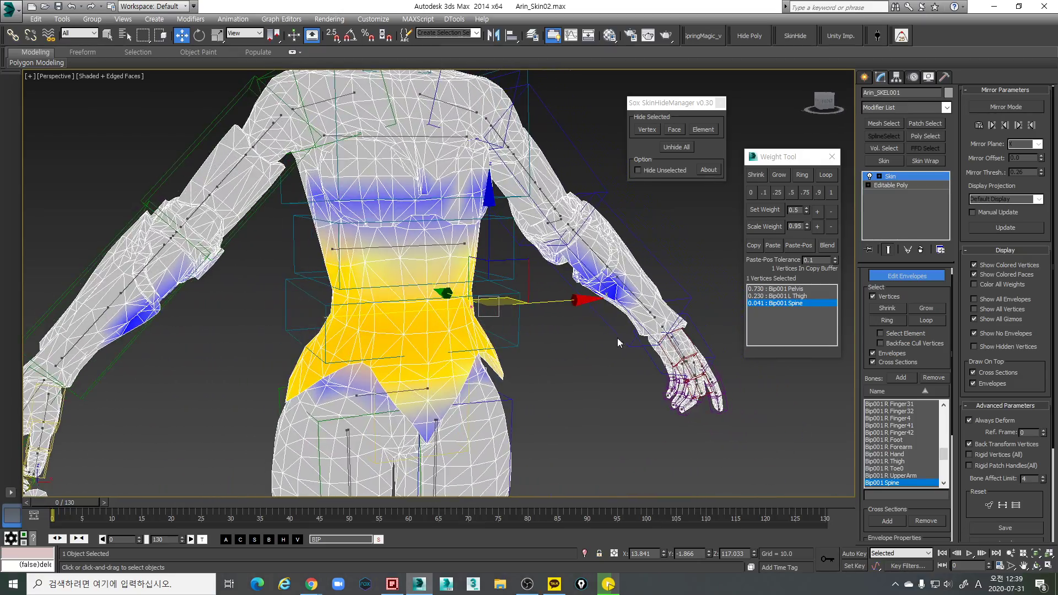
{"action": "left_click_drag", "start_coordinate": [632, 334], "coordinate": [544, 239]}
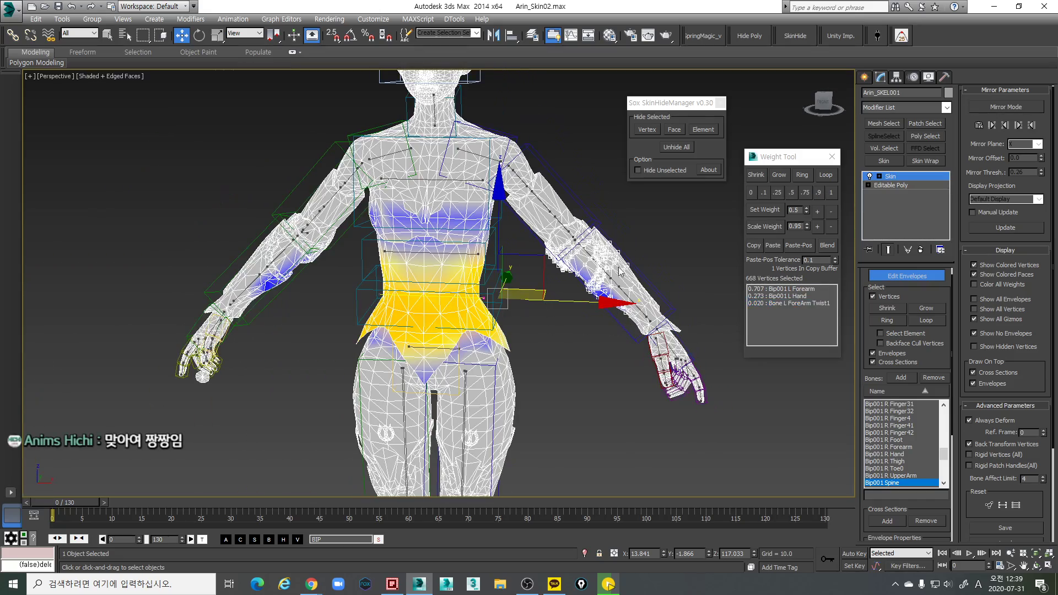
{"action": "left_click", "coordinate": [748, 192]}
{"action": "middle_click_drag", "start_coordinate": [537, 285], "coordinate": [554, 213]}
{"action": "scroll", "coordinate": [533, 256], "scroll_direction": "up", "scroll_amount": 3}
{"action": "scroll", "coordinate": [526, 285], "scroll_direction": "down", "scroll_amount": 3}
{"action": "scroll", "coordinate": [552, 190], "scroll_direction": "up", "scroll_amount": 3}
{"action": "scroll", "coordinate": [553, 226], "scroll_direction": "down", "scroll_amount": 3}
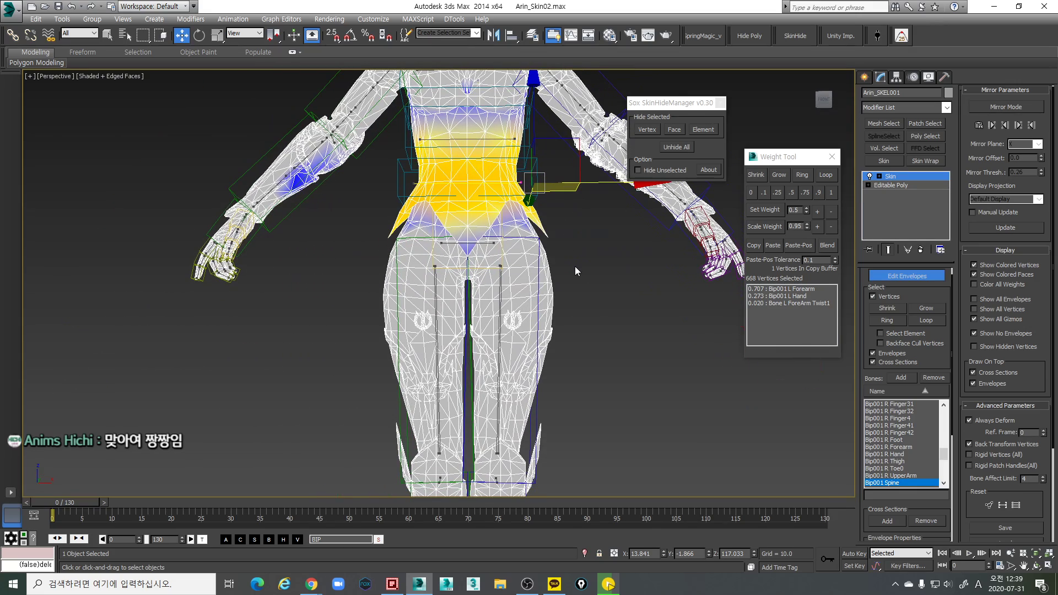
{"action": "scroll", "coordinate": [575, 265], "scroll_direction": "down", "scroll_amount": 3}
{"action": "scroll", "coordinate": [556, 262], "scroll_direction": "up", "scroll_amount": 4}
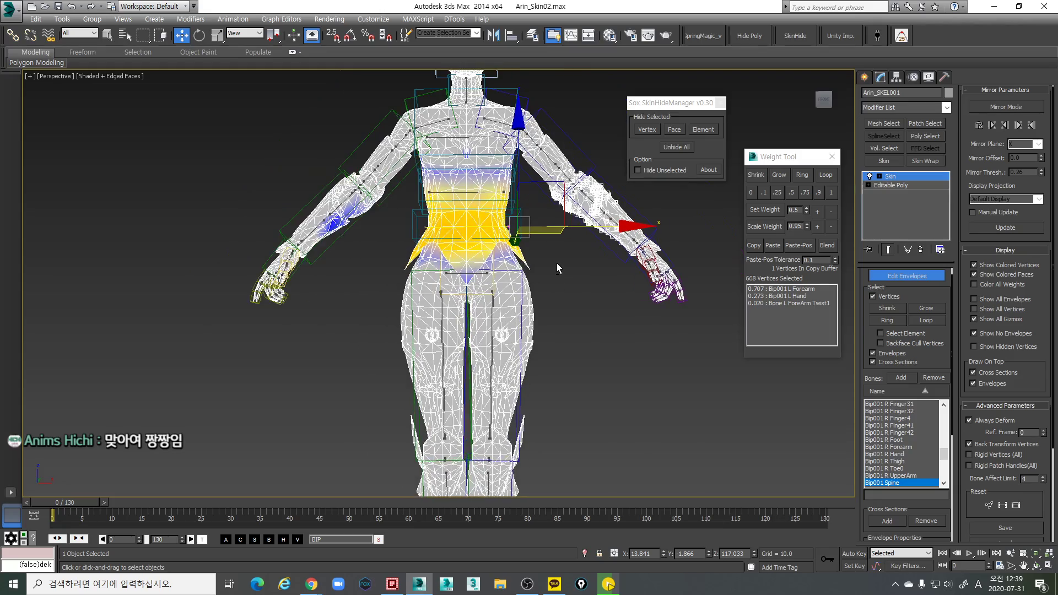
{"action": "scroll", "coordinate": [537, 293], "scroll_direction": "down", "scroll_amount": 3}
{"action": "mouse_move", "coordinate": [545, 289]}
{"action": "middle_mouse_down", "text": "alt"}
{"action": "mouse_move", "coordinate": [480, 265]}
{"action": "mouse_move", "coordinate": [550, 298]}
{"action": "middle_mouse_up", "text": "alt"}
{"action": "left_click_drag", "start_coordinate": [414, 321], "coordinate": [627, 474]}
{"action": "scroll", "coordinate": [564, 339], "scroll_direction": "down", "scroll_amount": 3}
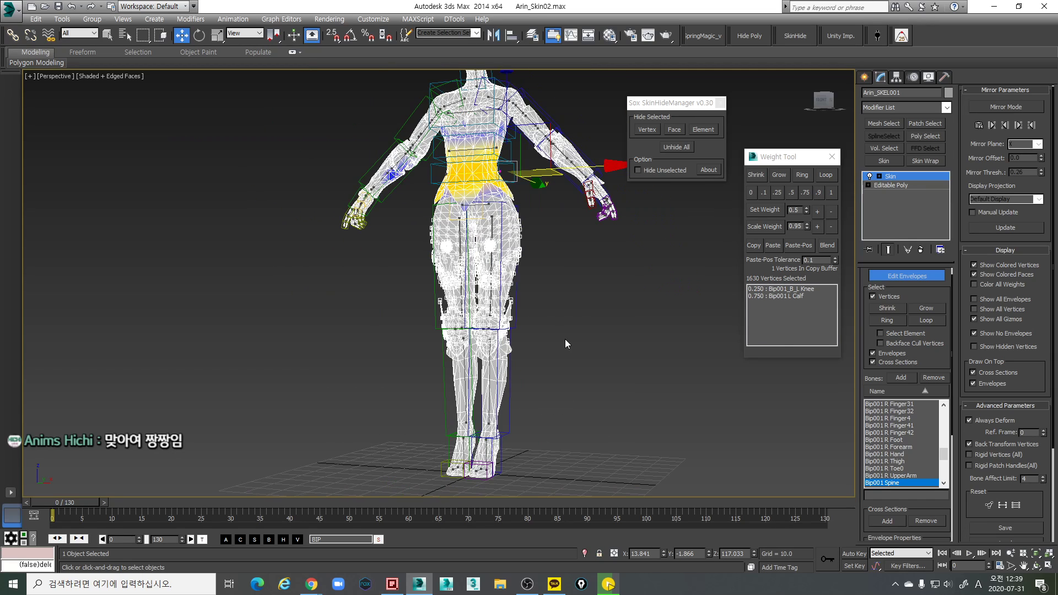
{"action": "left_click_drag", "start_coordinate": [339, 257], "coordinate": [497, 438]}
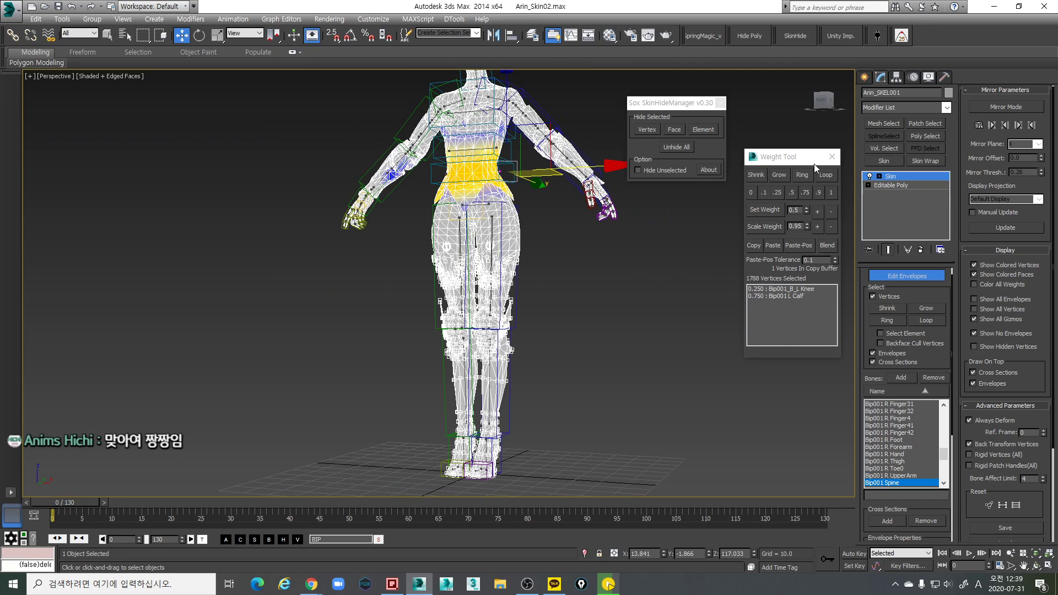
{"action": "left_click", "coordinate": [694, 145]}
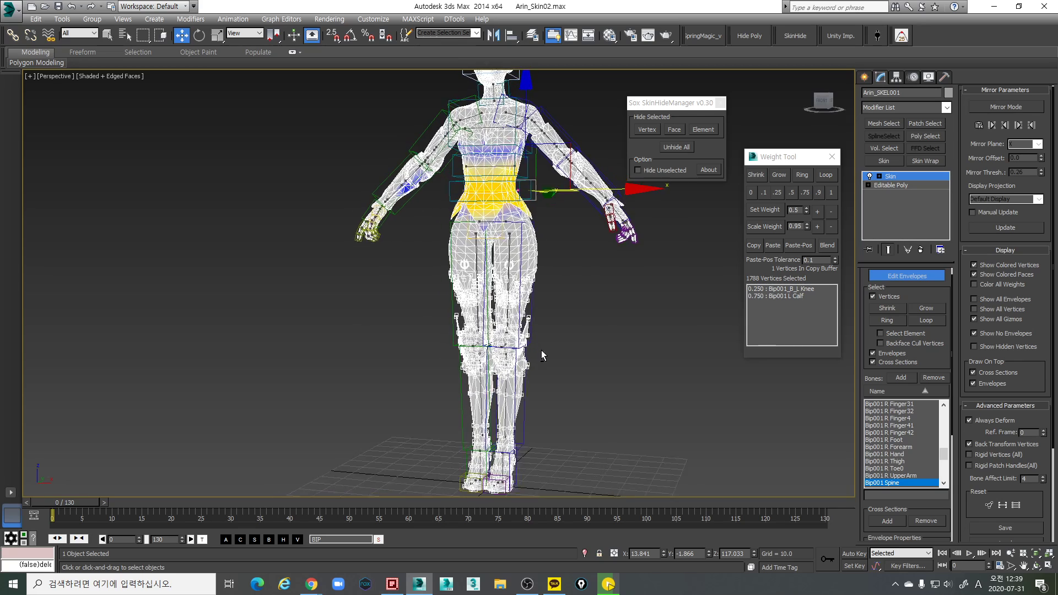
{"action": "scroll", "coordinate": [559, 351], "scroll_direction": "up", "scroll_amount": 3}
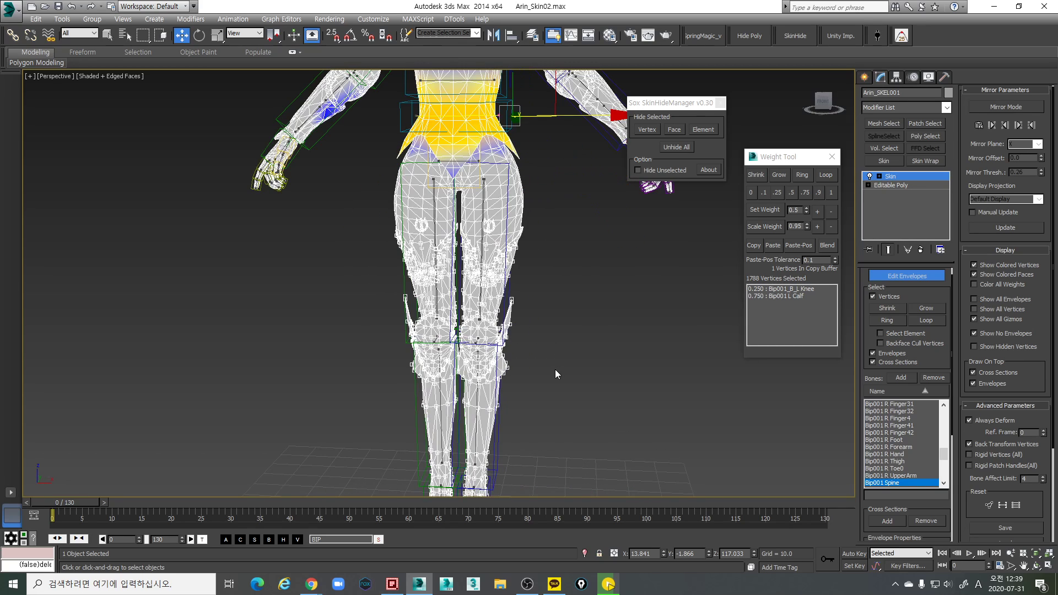
{"action": "scroll", "coordinate": [550, 358], "scroll_direction": "down", "scroll_amount": 5}
{"action": "scroll", "coordinate": [538, 275], "scroll_direction": "up", "scroll_amount": 2}
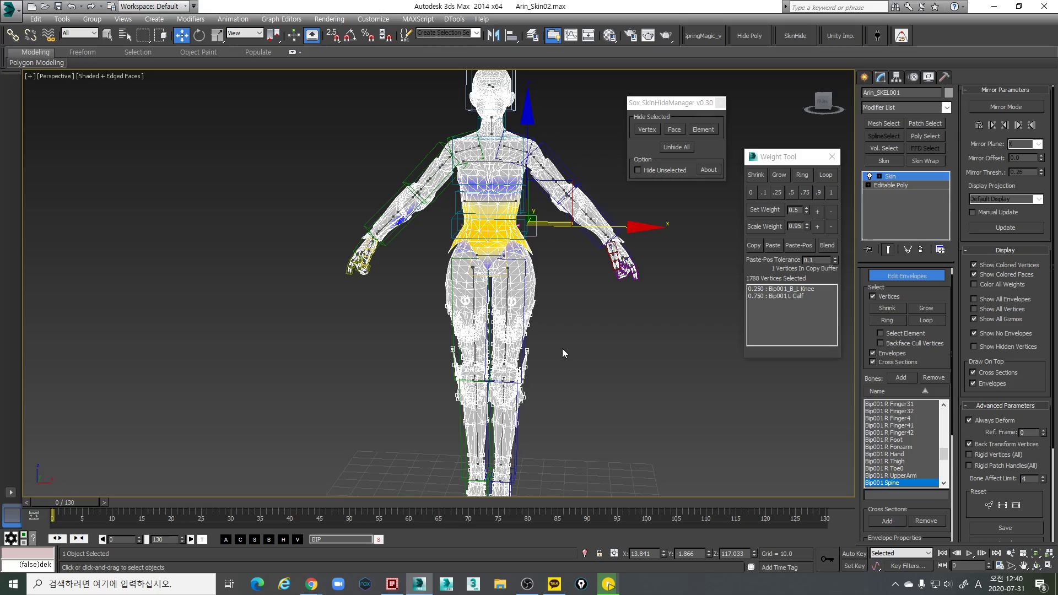
Select the vertices of both legs and hide the leg elements they belong to
{"action": "scroll", "coordinate": [481, 281], "scroll_direction": "up", "scroll_amount": 8}
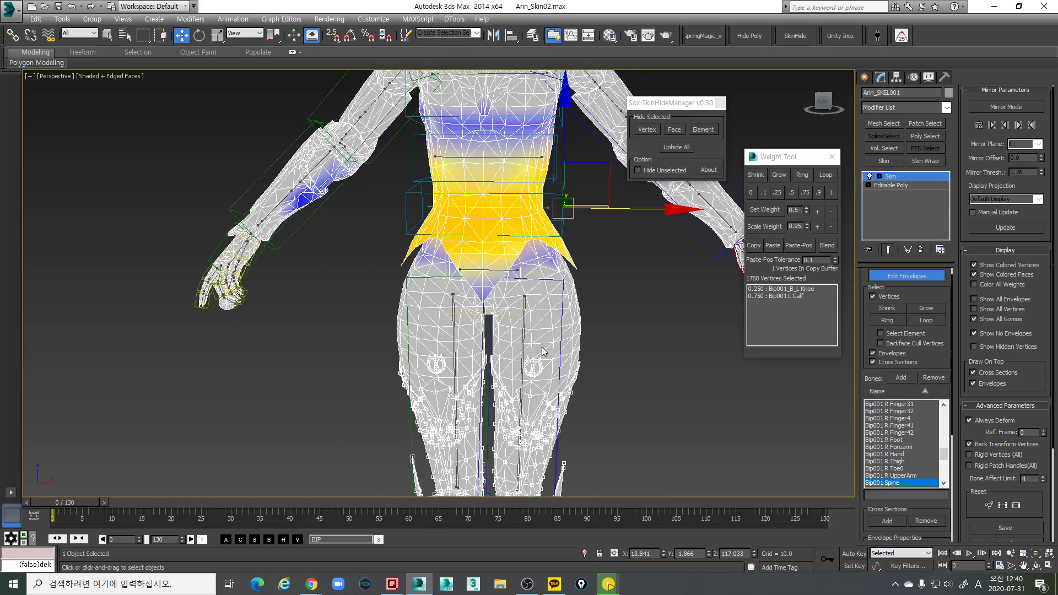
{"action": "mouse_move", "coordinate": [565, 370]}
{"action": "middle_mouse_down", "text": "alt"}
{"action": "mouse_move", "coordinate": [542, 336]}
{"action": "mouse_move", "coordinate": [611, 313]}
{"action": "mouse_move", "coordinate": [634, 318]}
{"action": "mouse_move", "coordinate": [631, 350]}
{"action": "mouse_move", "coordinate": [646, 346]}
{"action": "middle_mouse_up", "text": "alt"}
{"action": "scroll", "coordinate": [573, 322], "scroll_direction": "up", "scroll_amount": 3}
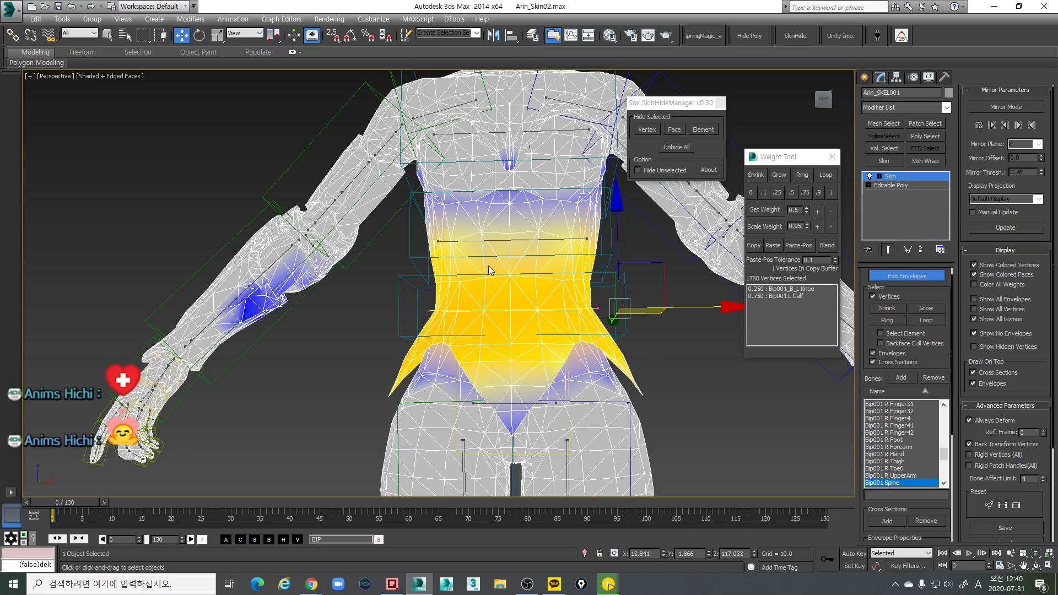
{"action": "middle_click_drag", "start_coordinate": [641, 313], "coordinate": [660, 318], "text": "alt"}
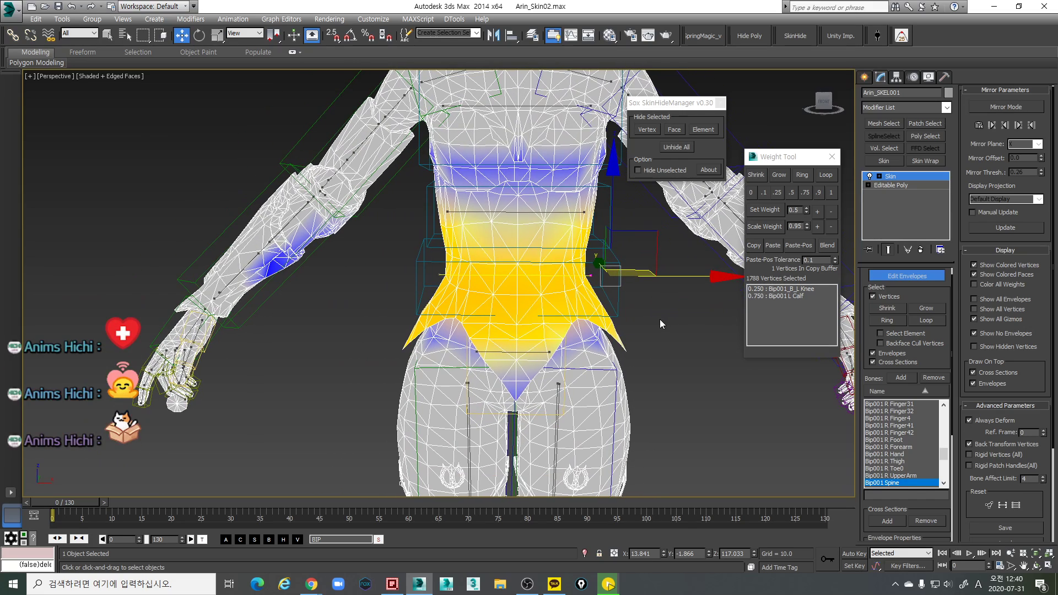
{"action": "middle_click_drag", "start_coordinate": [650, 388], "coordinate": [615, 346], "text": "alt"}
{"action": "scroll", "coordinate": [615, 346], "scroll_direction": "down", "scroll_amount": 3}
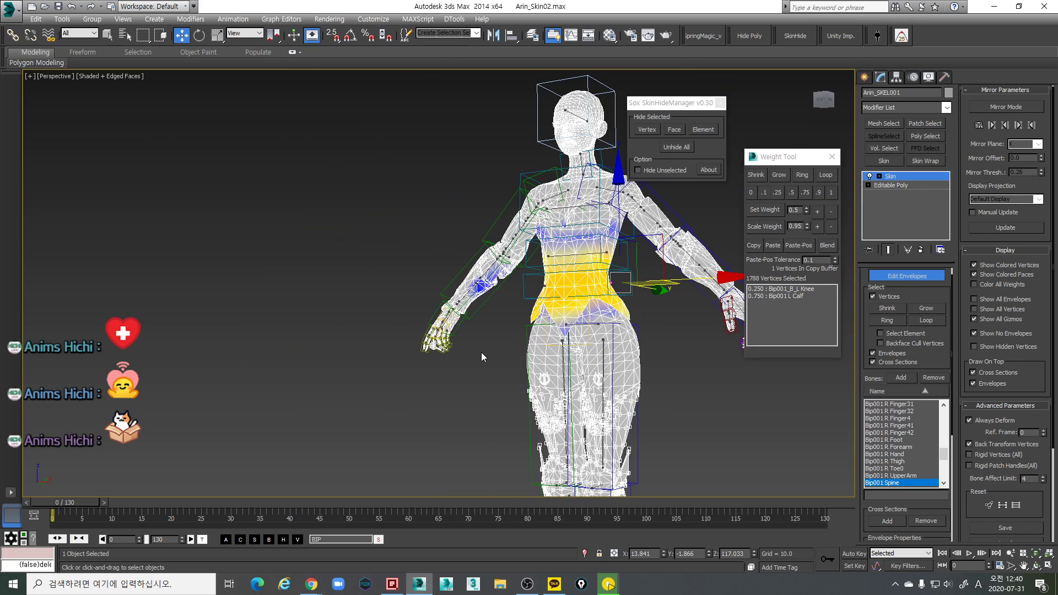
{"action": "left_click_drag", "start_coordinate": [480, 353], "coordinate": [702, 489]}
{"action": "left_click", "coordinate": [705, 132]}
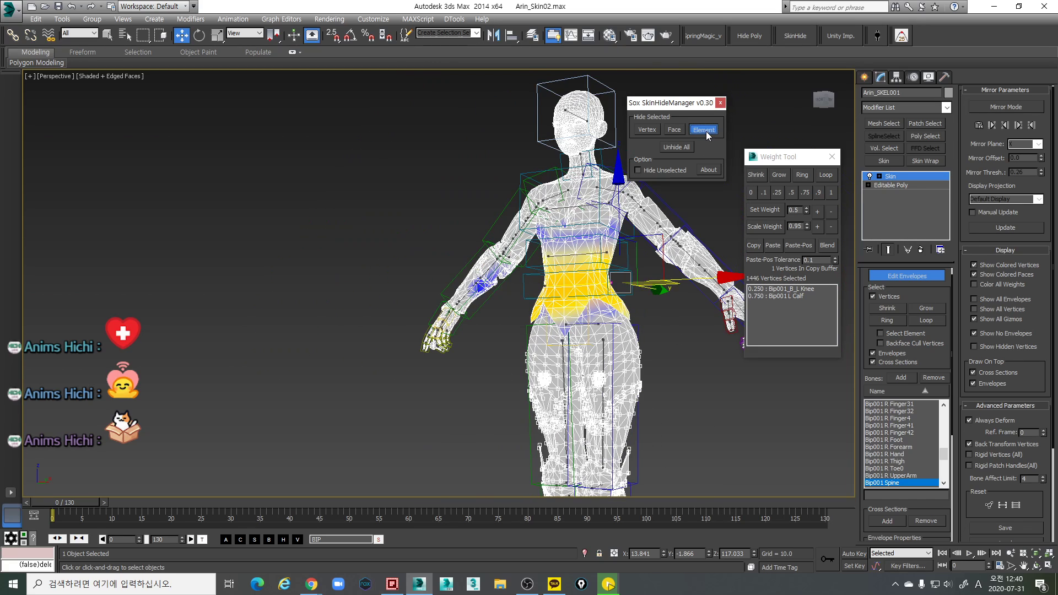
{"action": "middle_click_drag", "start_coordinate": [631, 359], "coordinate": [583, 285], "text": "alt"}
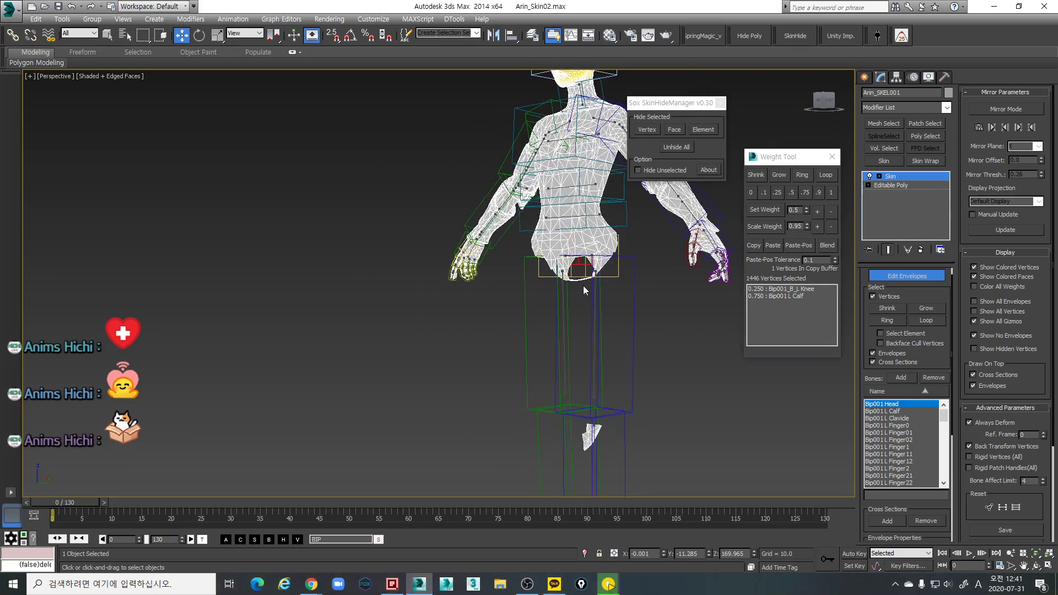
Move the timeline to frame 12 and select the vertices along the lower edge of the pelvis
{"action": "scroll", "coordinate": [582, 286], "scroll_direction": "up", "scroll_amount": 5}
{"action": "left_click_drag", "start_coordinate": [606, 293], "coordinate": [558, 265]}
{"action": "middle_click_drag", "start_coordinate": [567, 267], "coordinate": [656, 402], "text": "alt"}
{"action": "left_click_drag", "start_coordinate": [78, 501], "coordinate": [123, 501]}
{"action": "middle_click_drag", "start_coordinate": [371, 456], "coordinate": [516, 418], "text": "alt"}
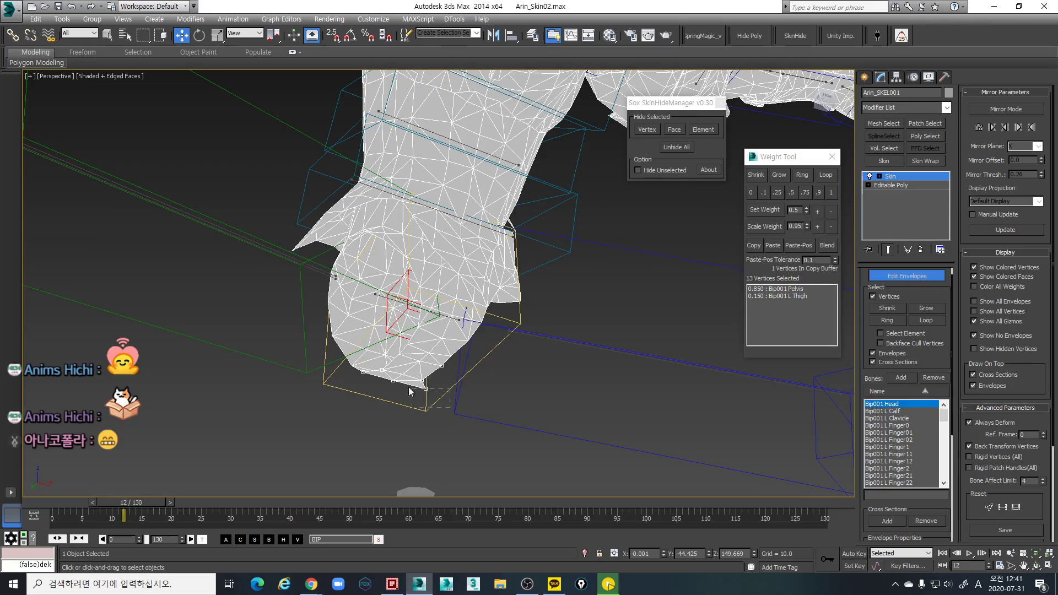
{"action": "left_click_drag", "start_coordinate": [408, 388], "coordinate": [365, 362], "text": "ctrl"}
{"action": "middle_click_drag", "start_coordinate": [365, 362], "coordinate": [378, 401], "text": "alt"}
{"action": "scroll", "coordinate": [440, 358], "scroll_direction": "down", "scroll_amount": 4}
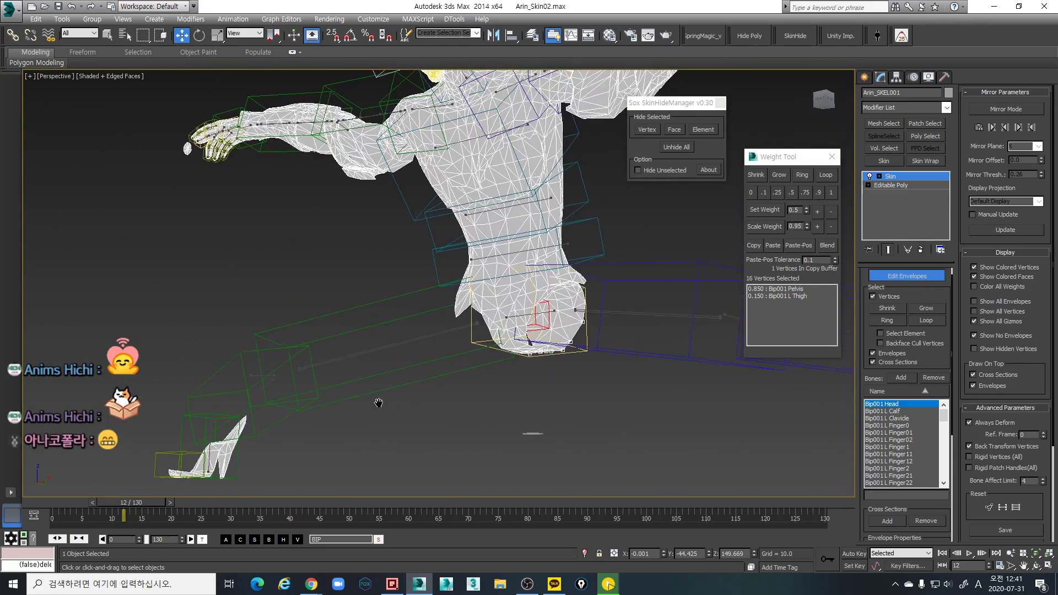
Select the leftover knee and foot pieces on both legs and hide their elements
{"action": "scroll", "coordinate": [491, 391], "scroll_direction": "down", "scroll_amount": 4}
{"action": "middle_click_drag", "start_coordinate": [491, 391], "coordinate": [518, 329]}
{"action": "left_click_drag", "start_coordinate": [543, 301], "coordinate": [708, 422]}
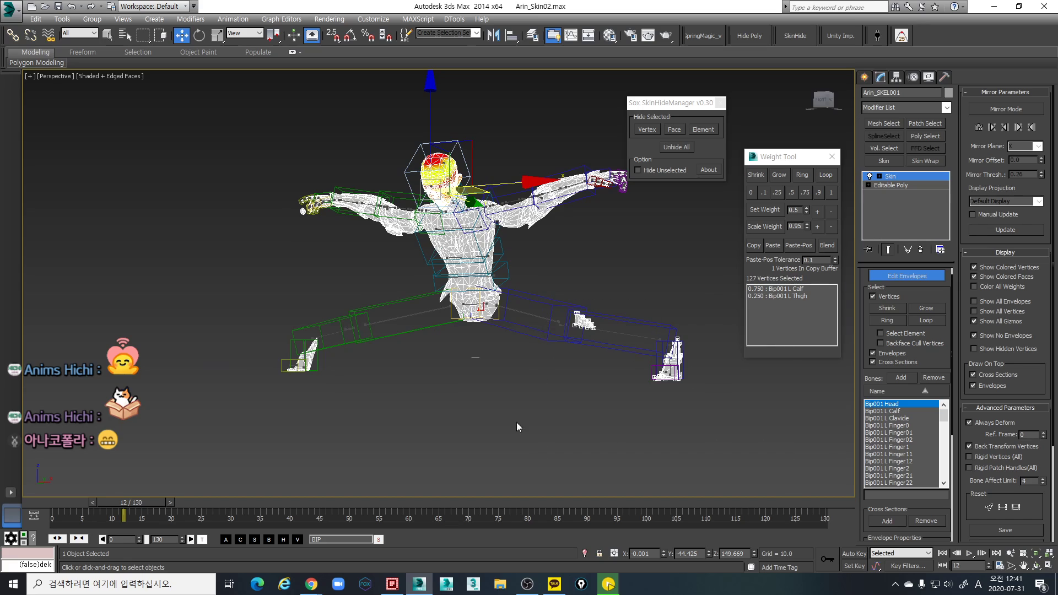
{"action": "left_click_drag", "start_coordinate": [307, 425], "coordinate": [246, 324], "text": "ctrl"}
{"action": "left_click", "coordinate": [703, 133]}
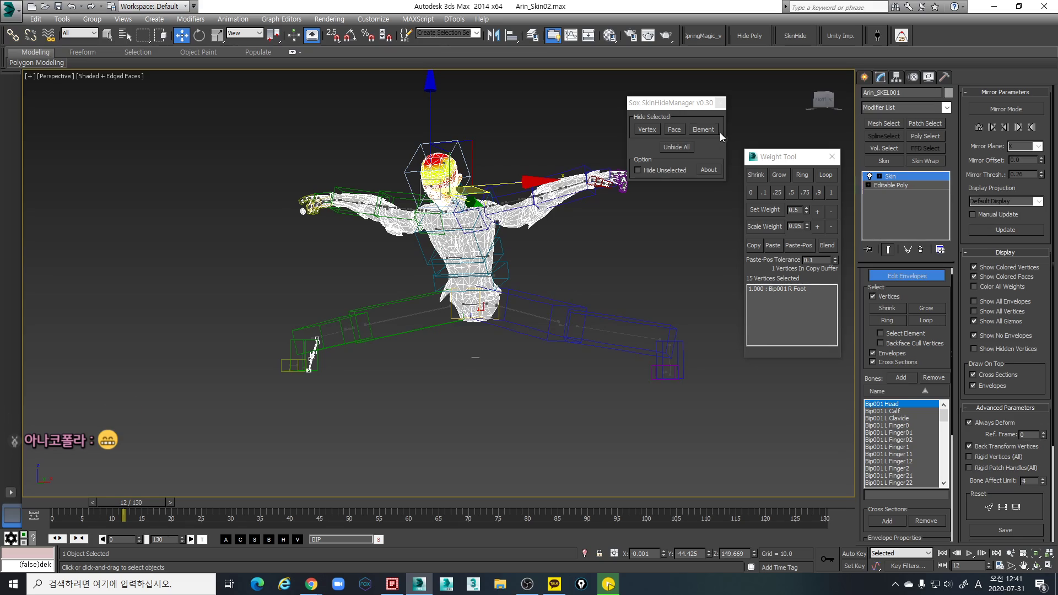
{"action": "scroll", "coordinate": [477, 316], "scroll_direction": "up", "scroll_amount": 5}
{"action": "scroll", "coordinate": [477, 317], "scroll_direction": "down", "scroll_amount": 4}
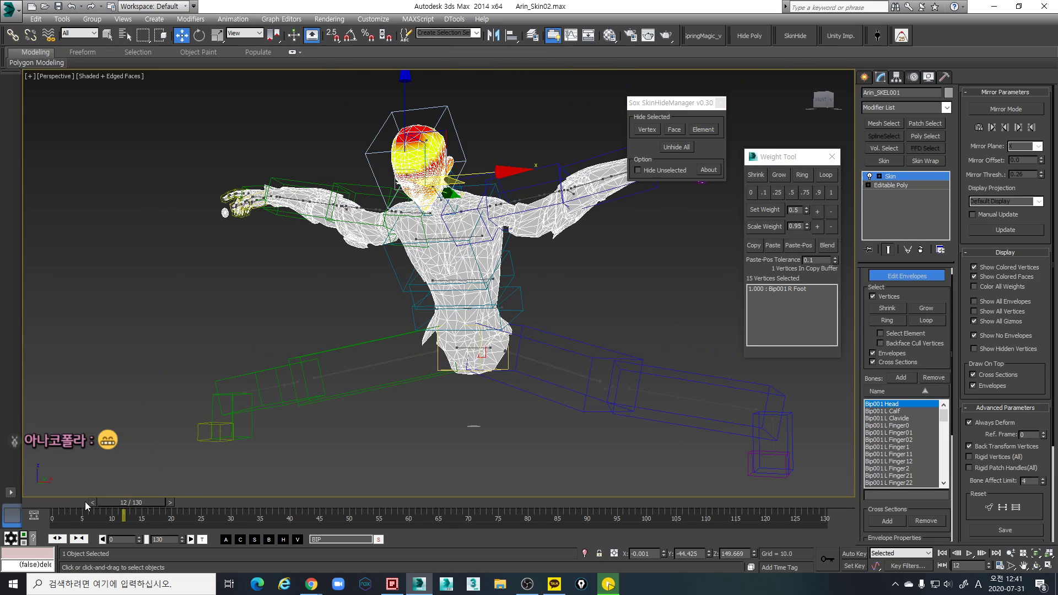
Return to frame 0, extend a selection of the crotch vertices to their loop, and hide that pelvis element
{"action": "left_click_drag", "start_coordinate": [144, 504], "coordinate": [21, 486]}
{"action": "scroll", "coordinate": [396, 371], "scroll_direction": "up", "scroll_amount": 5}
{"action": "middle_click_drag", "start_coordinate": [515, 372], "coordinate": [533, 372], "text": "alt"}
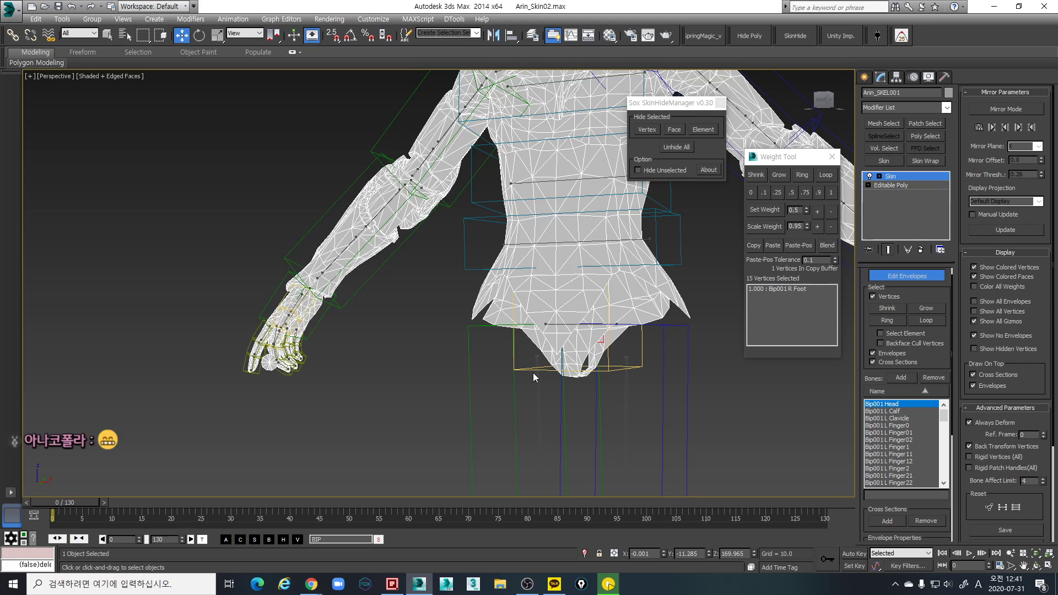
{"action": "key", "text": "F3"}
{"action": "left_click_drag", "start_coordinate": [596, 399], "coordinate": [550, 366]}
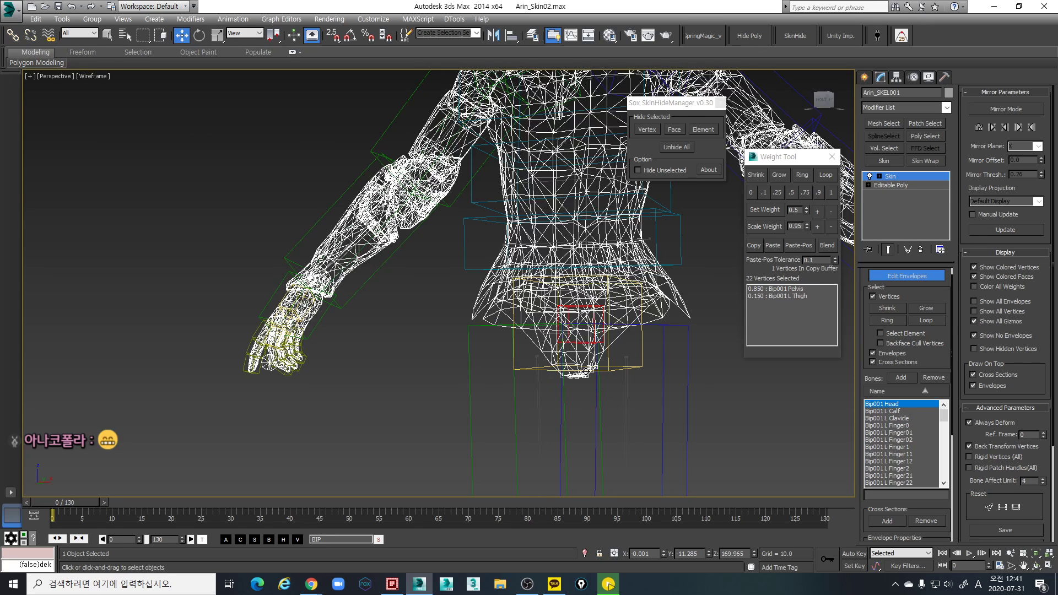
{"action": "left_click", "coordinate": [825, 175]}
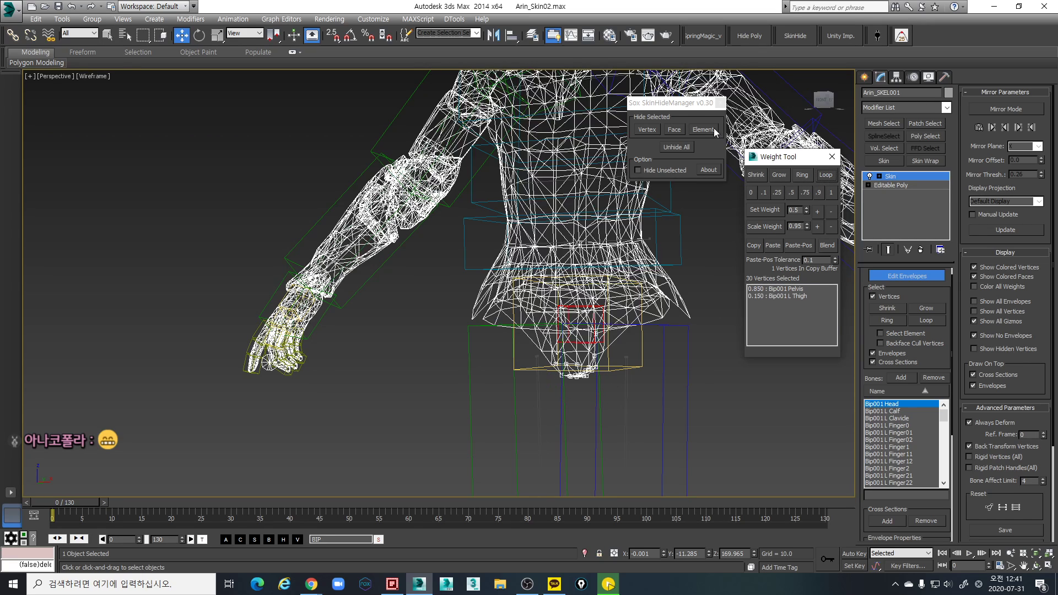
{"action": "mouse_move", "coordinate": [596, 369]}
{"action": "middle_mouse_down", "text": "alt"}
{"action": "mouse_move", "coordinate": [613, 349]}
{"action": "mouse_move", "coordinate": [558, 337]}
{"action": "mouse_move", "coordinate": [419, 345]}
{"action": "mouse_move", "coordinate": [566, 339]}
{"action": "mouse_move", "coordinate": [548, 342]}
{"action": "mouse_move", "coordinate": [567, 413]}
{"action": "mouse_move", "coordinate": [570, 381]}
{"action": "mouse_move", "coordinate": [533, 282]}
{"action": "middle_mouse_up", "text": "alt"}
{"action": "key", "text": "F3"}
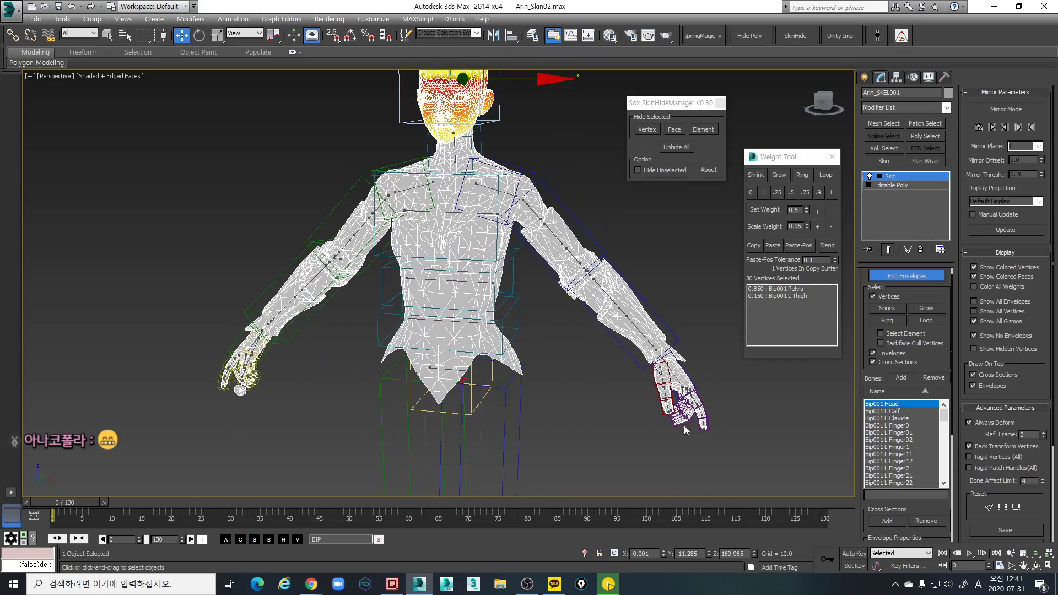
Examine the isolated upper body from the pointed jacket hem up to the head
{"action": "middle_click_drag", "start_coordinate": [683, 425], "coordinate": [664, 416]}
{"action": "scroll", "coordinate": [635, 385], "scroll_direction": "up", "scroll_amount": 4}
{"action": "scroll", "coordinate": [612, 386], "scroll_direction": "down", "scroll_amount": 4}
{"action": "middle_click_drag", "start_coordinate": [485, 370], "coordinate": [563, 345]}
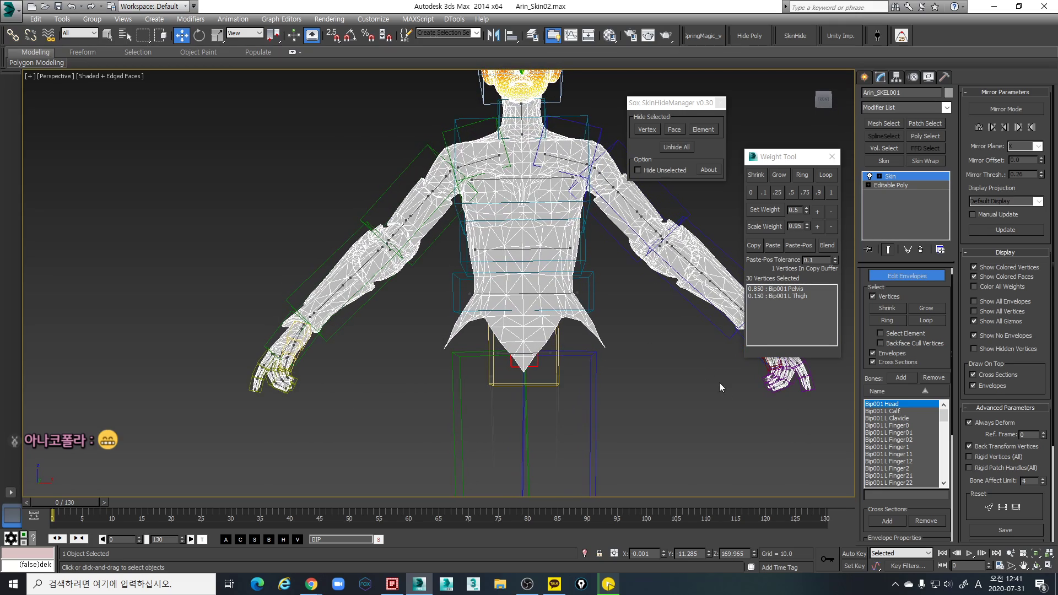
{"action": "middle_click_drag", "start_coordinate": [718, 382], "coordinate": [642, 456]}
{"action": "middle_click_drag", "start_coordinate": [566, 330], "coordinate": [570, 334]}
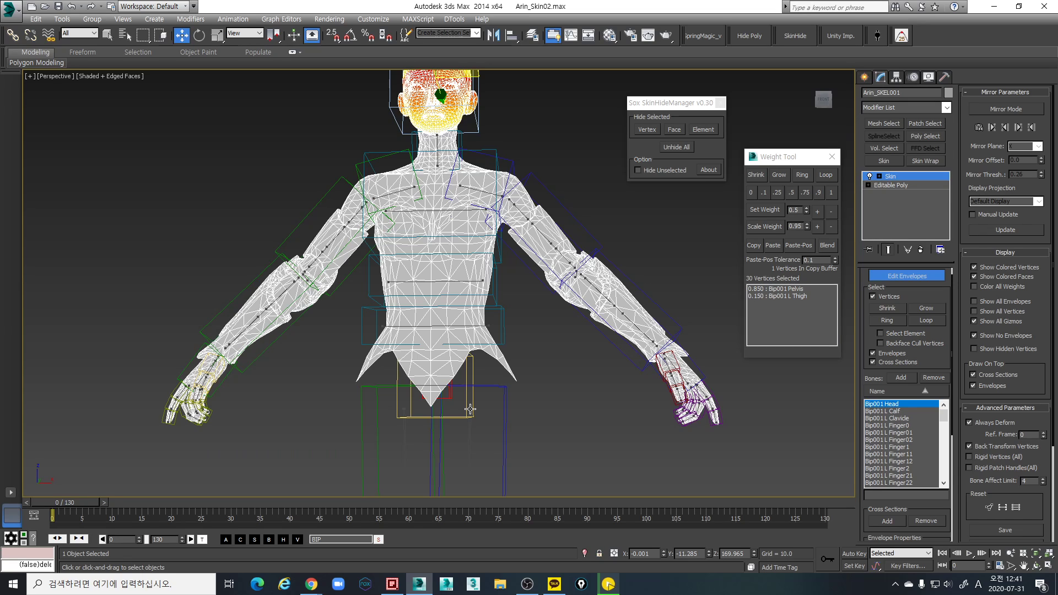
{"action": "scroll", "coordinate": [432, 247], "scroll_direction": "down", "scroll_amount": 3}
{"action": "middle_click_drag", "start_coordinate": [432, 247], "coordinate": [474, 350]}
{"action": "scroll", "coordinate": [507, 360], "scroll_direction": "up", "scroll_amount": 3}
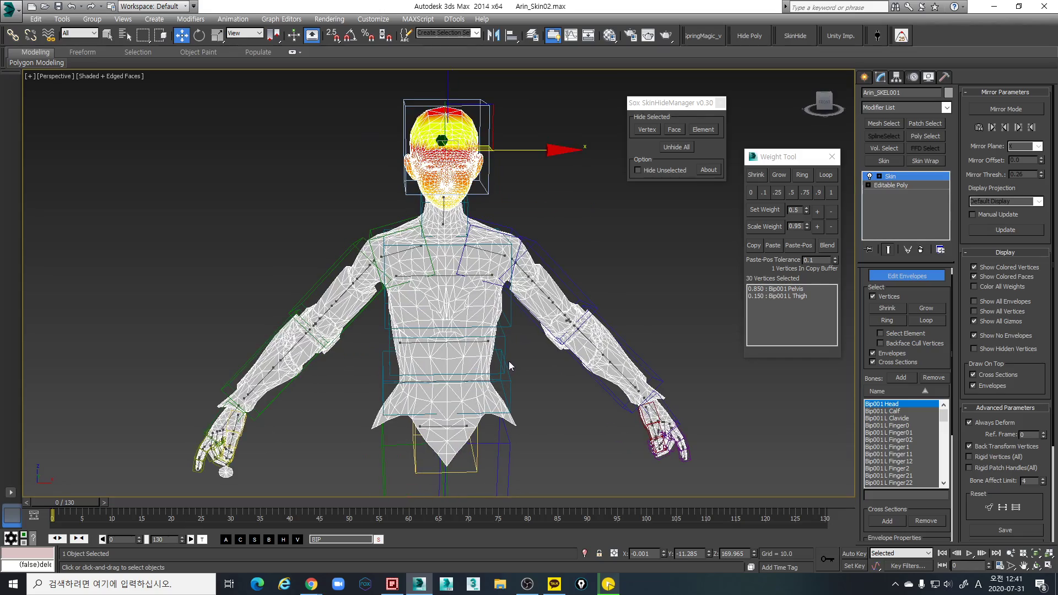
Clear the vertex selection and look over the isolated torso, arms and head
{"action": "left_click", "coordinate": [550, 406]}
{"action": "middle_click_drag", "start_coordinate": [550, 405], "coordinate": [491, 329], "text": "alt"}
{"action": "scroll", "coordinate": [533, 374], "scroll_direction": "up", "scroll_amount": 3}
{"action": "scroll", "coordinate": [534, 374], "scroll_direction": "down", "scroll_amount": 3}
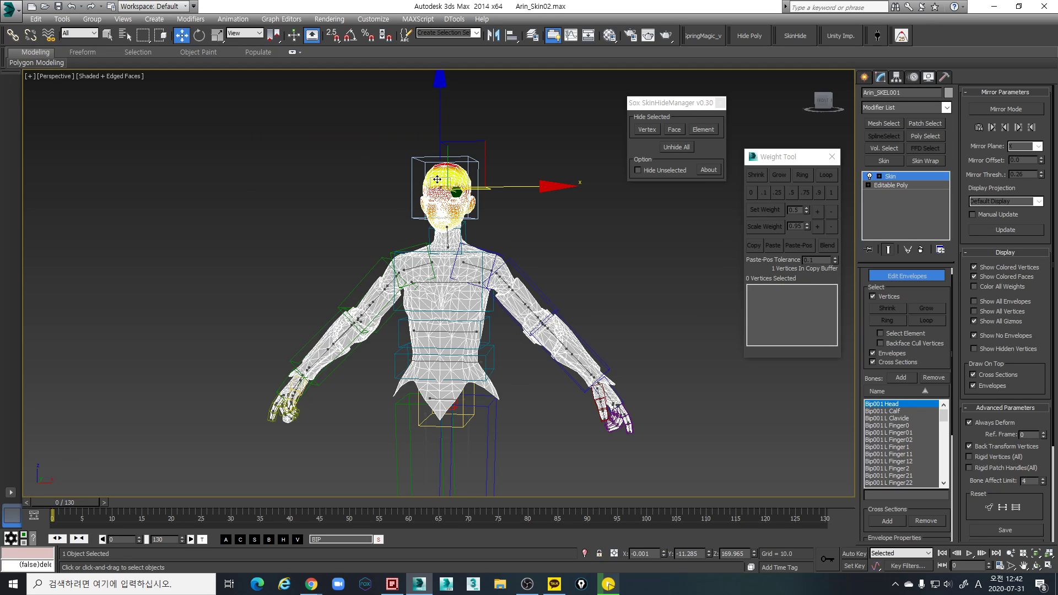
{"action": "scroll", "coordinate": [544, 389], "scroll_direction": "up", "scroll_amount": 3}
{"action": "scroll", "coordinate": [548, 375], "scroll_direction": "down", "scroll_amount": 5}
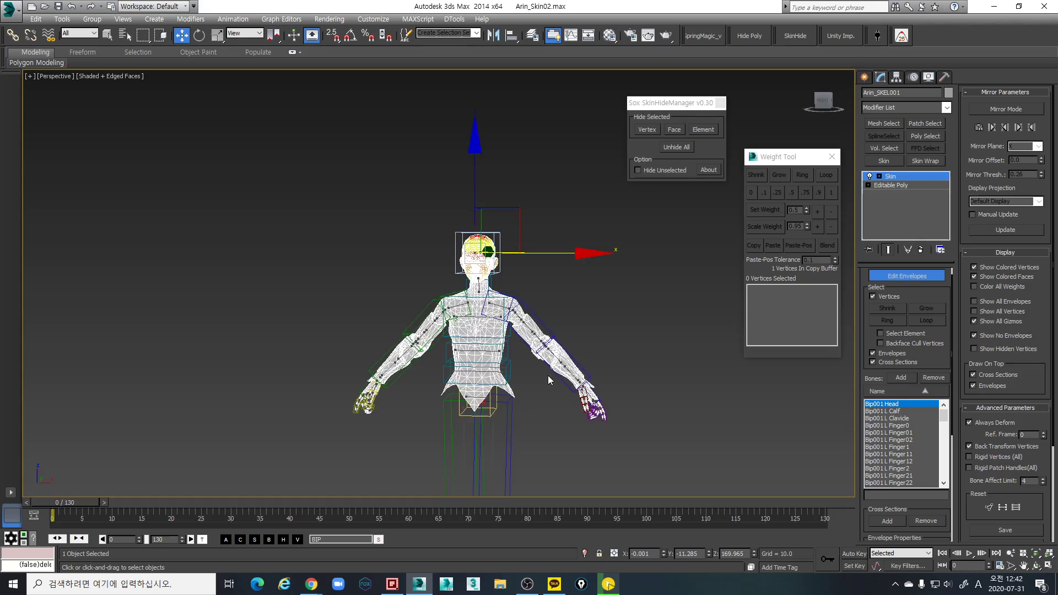
{"action": "scroll", "coordinate": [548, 398], "scroll_direction": "up", "scroll_amount": 5}
{"action": "scroll", "coordinate": [547, 402], "scroll_direction": "down", "scroll_amount": 3}
{"action": "mouse_move", "coordinate": [547, 402]}
{"action": "middle_mouse_down", "text": "alt"}
{"action": "mouse_move", "coordinate": [435, 402]}
{"action": "mouse_move", "coordinate": [537, 400]}
{"action": "mouse_move", "coordinate": [524, 383]}
{"action": "mouse_move", "coordinate": [530, 391]}
{"action": "middle_mouse_up", "text": "alt"}
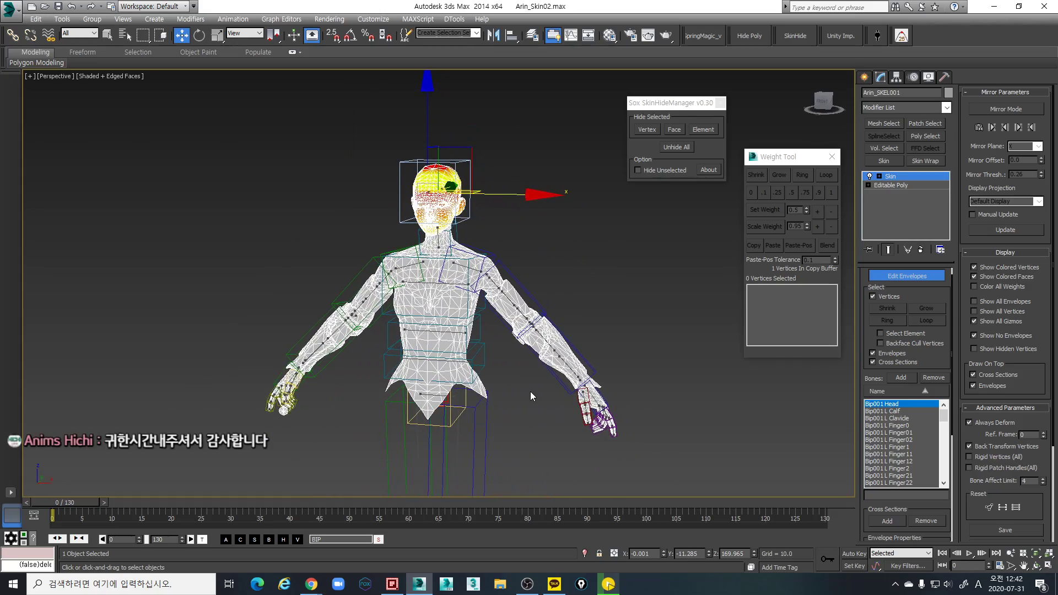